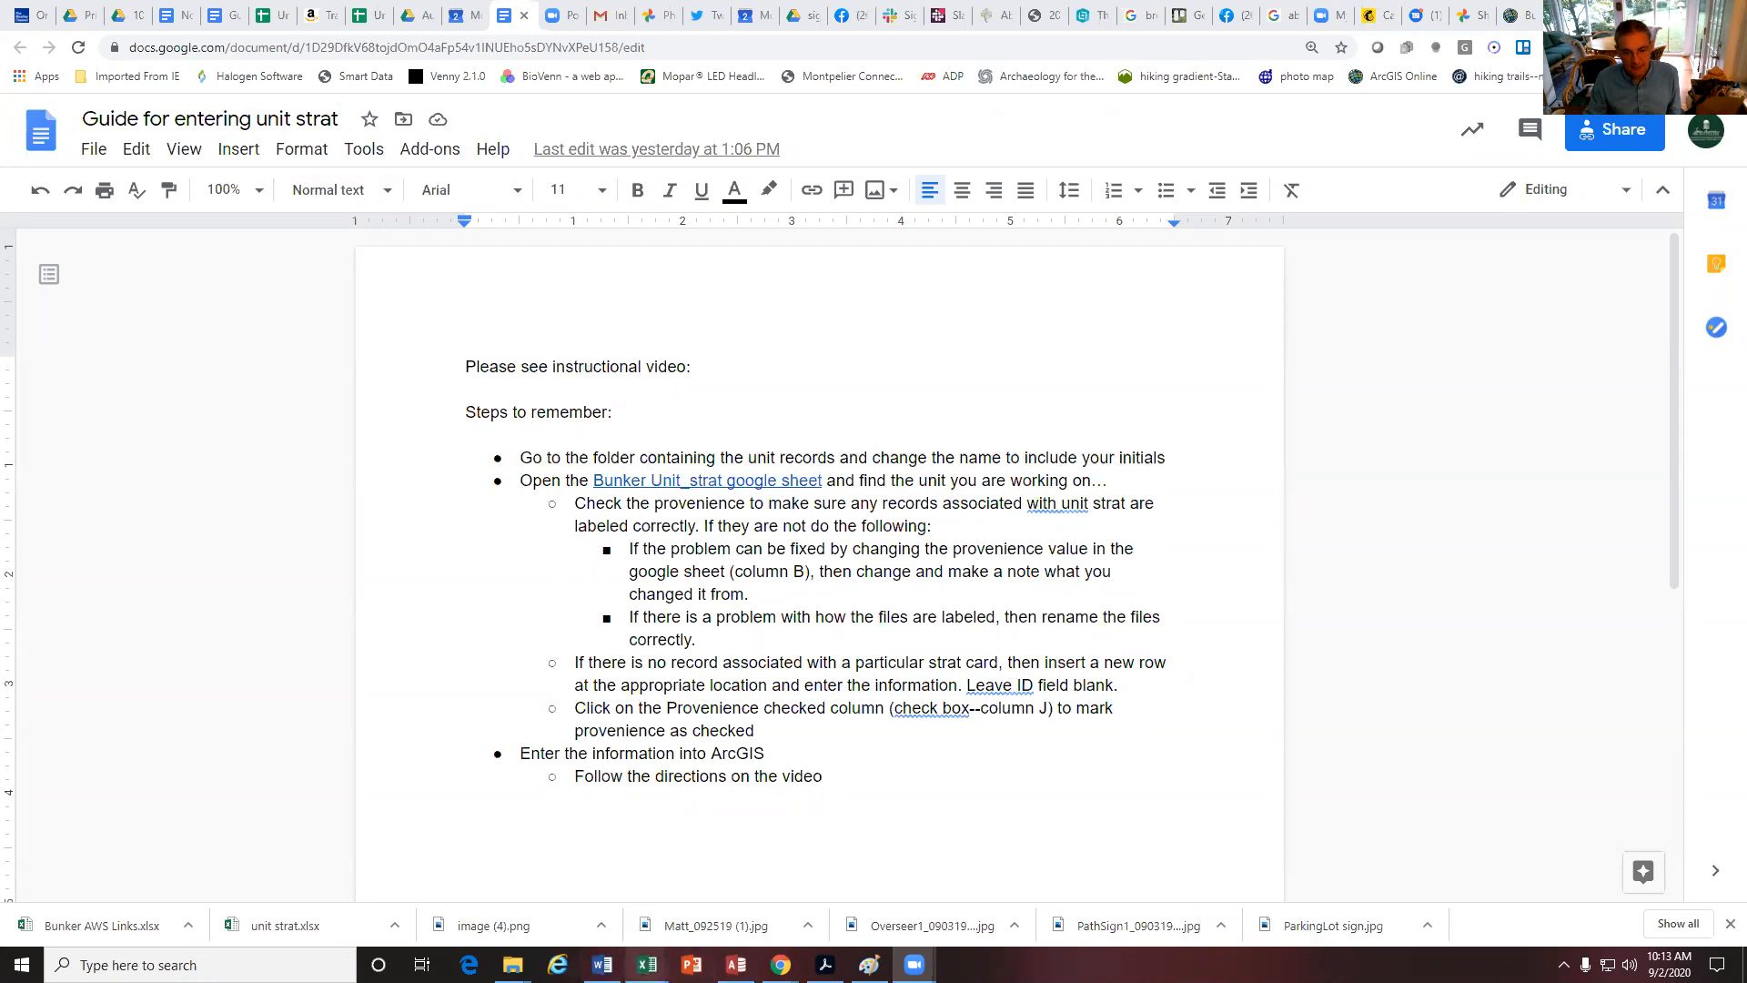
Switch to the Drive window, close the MT666.A.CA.pdf preview and go up to the 1_Completed folder
mouse_move(781, 965)
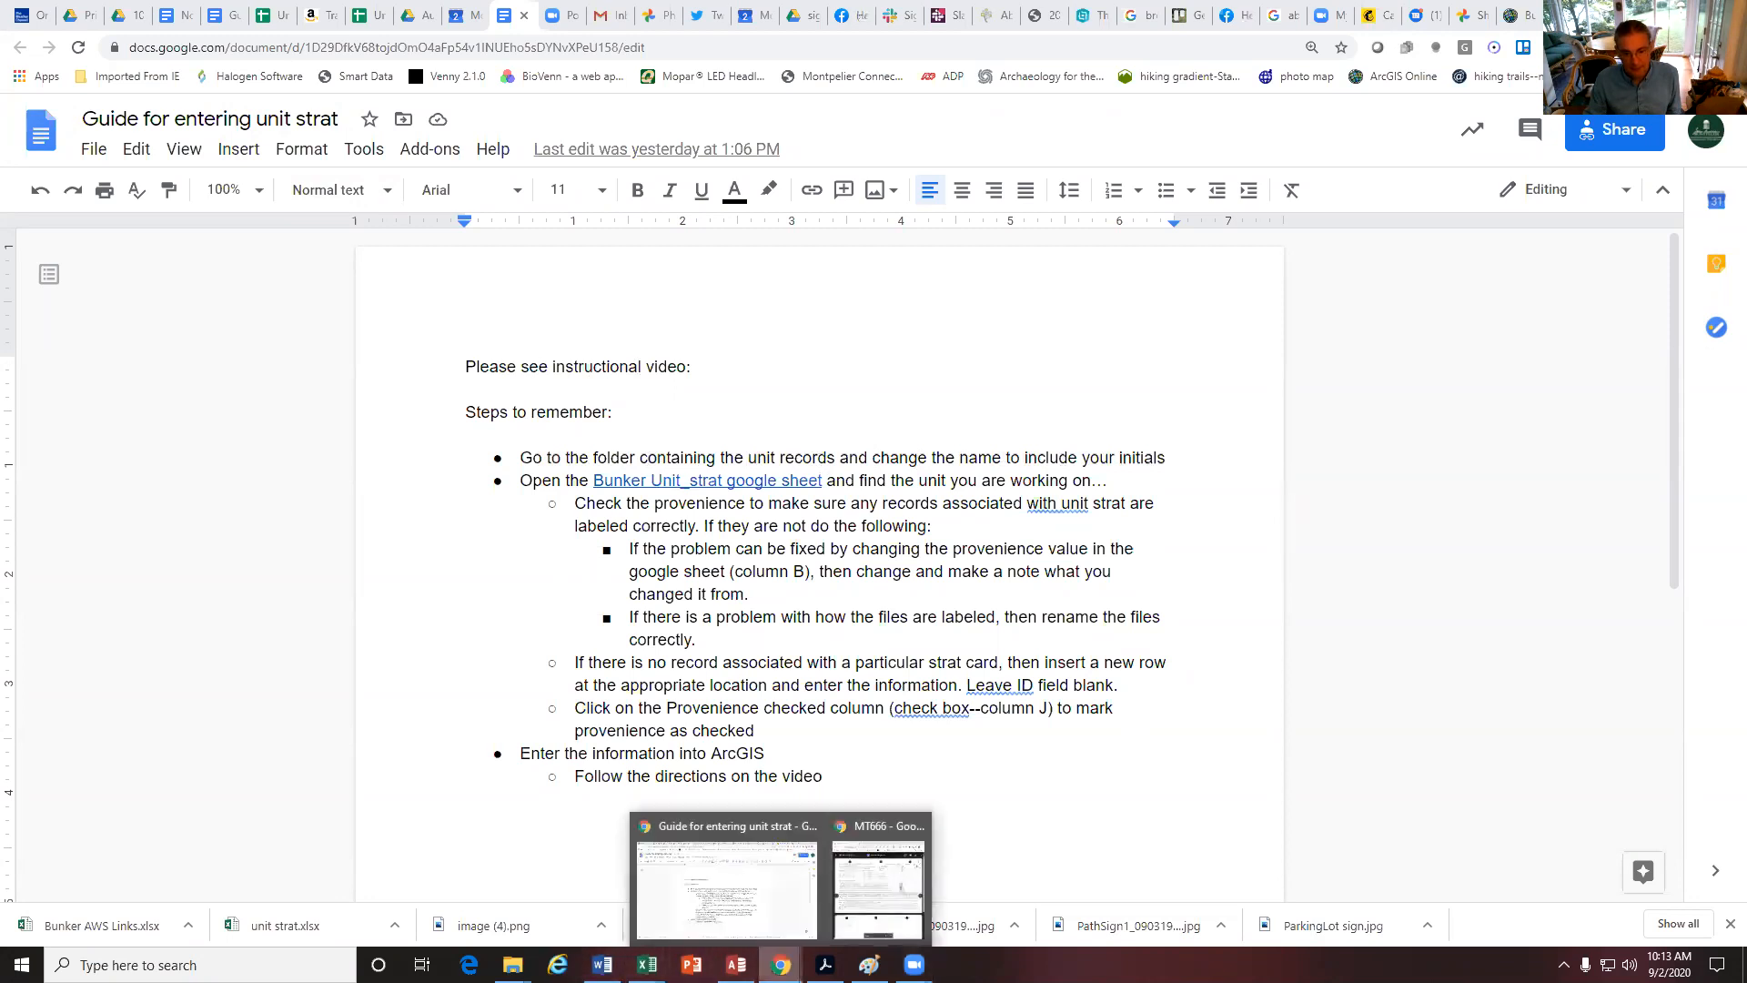
left_click(863, 878)
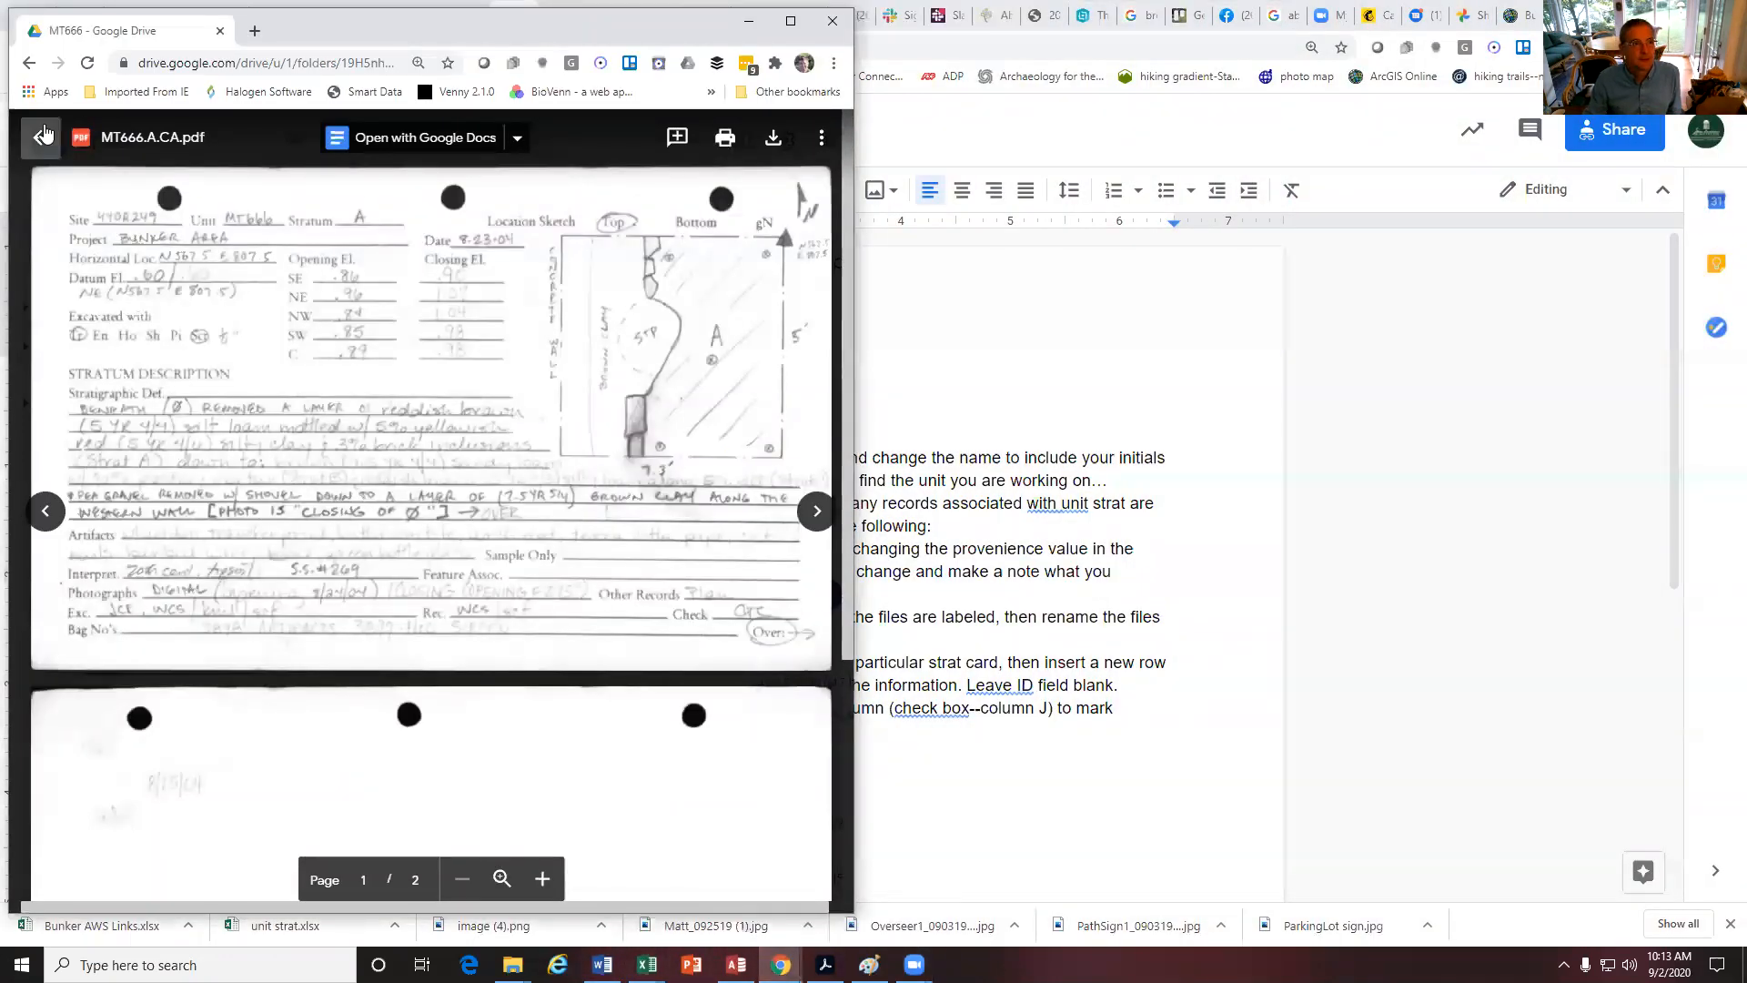
left_click(41, 138)
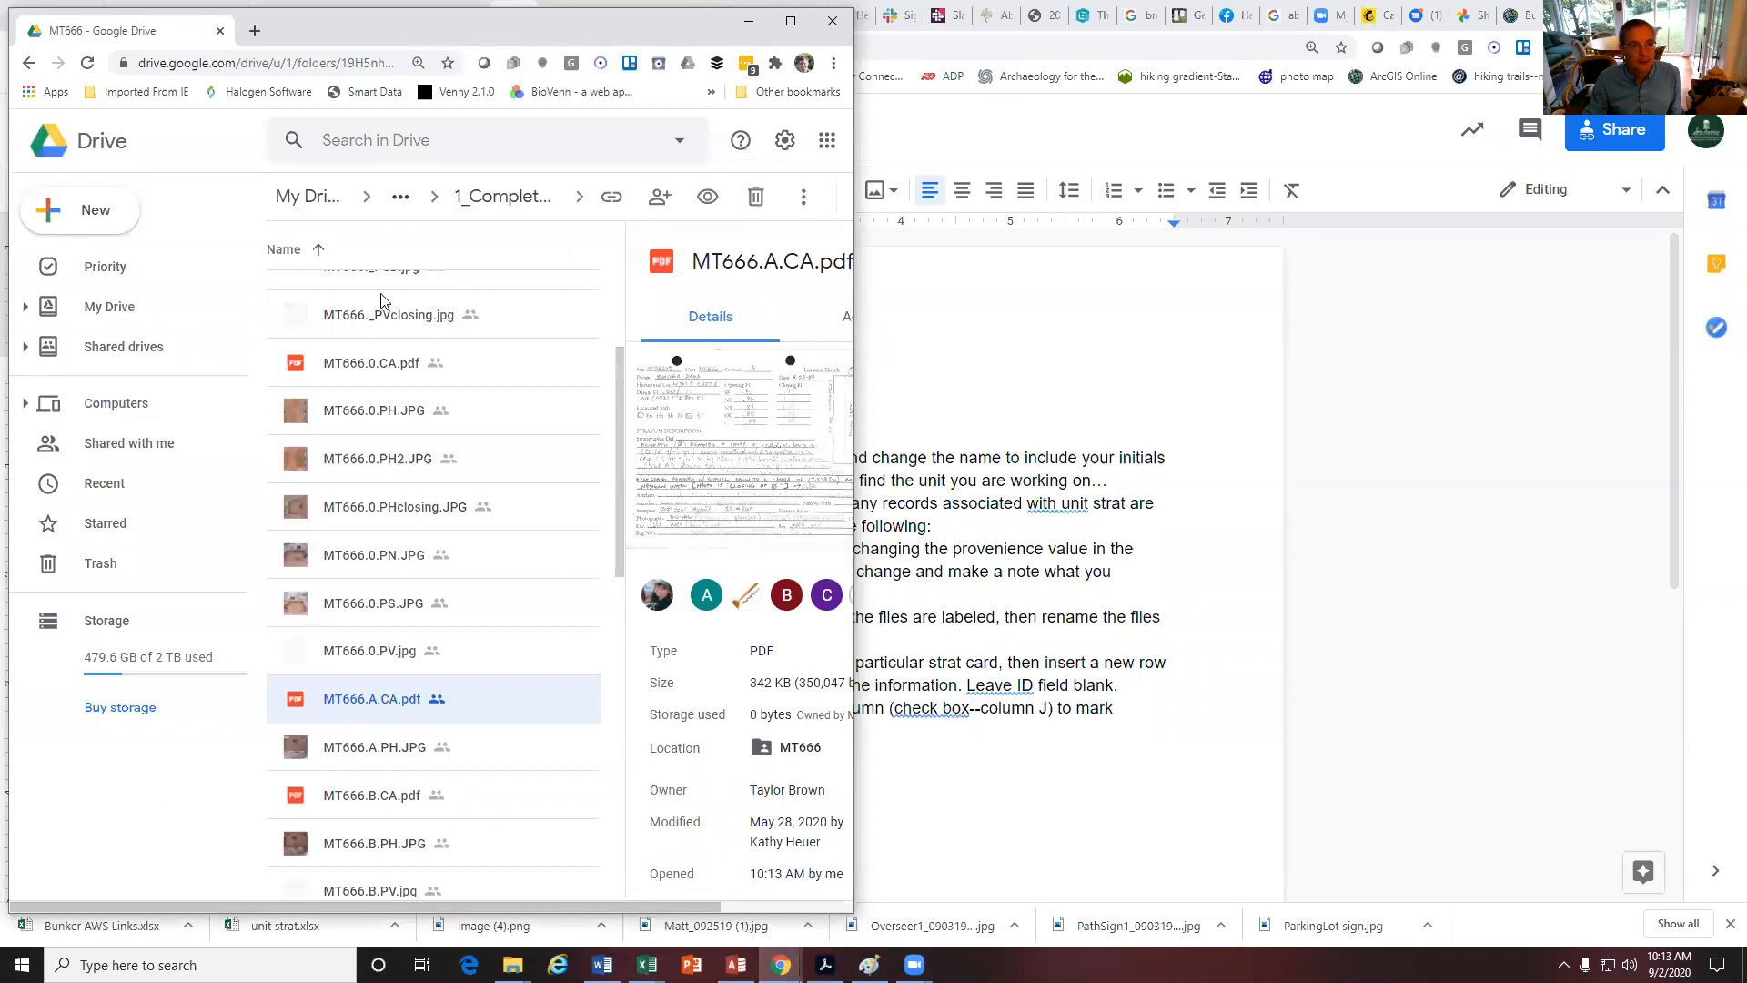
scroll(500, 235, "up", 2)
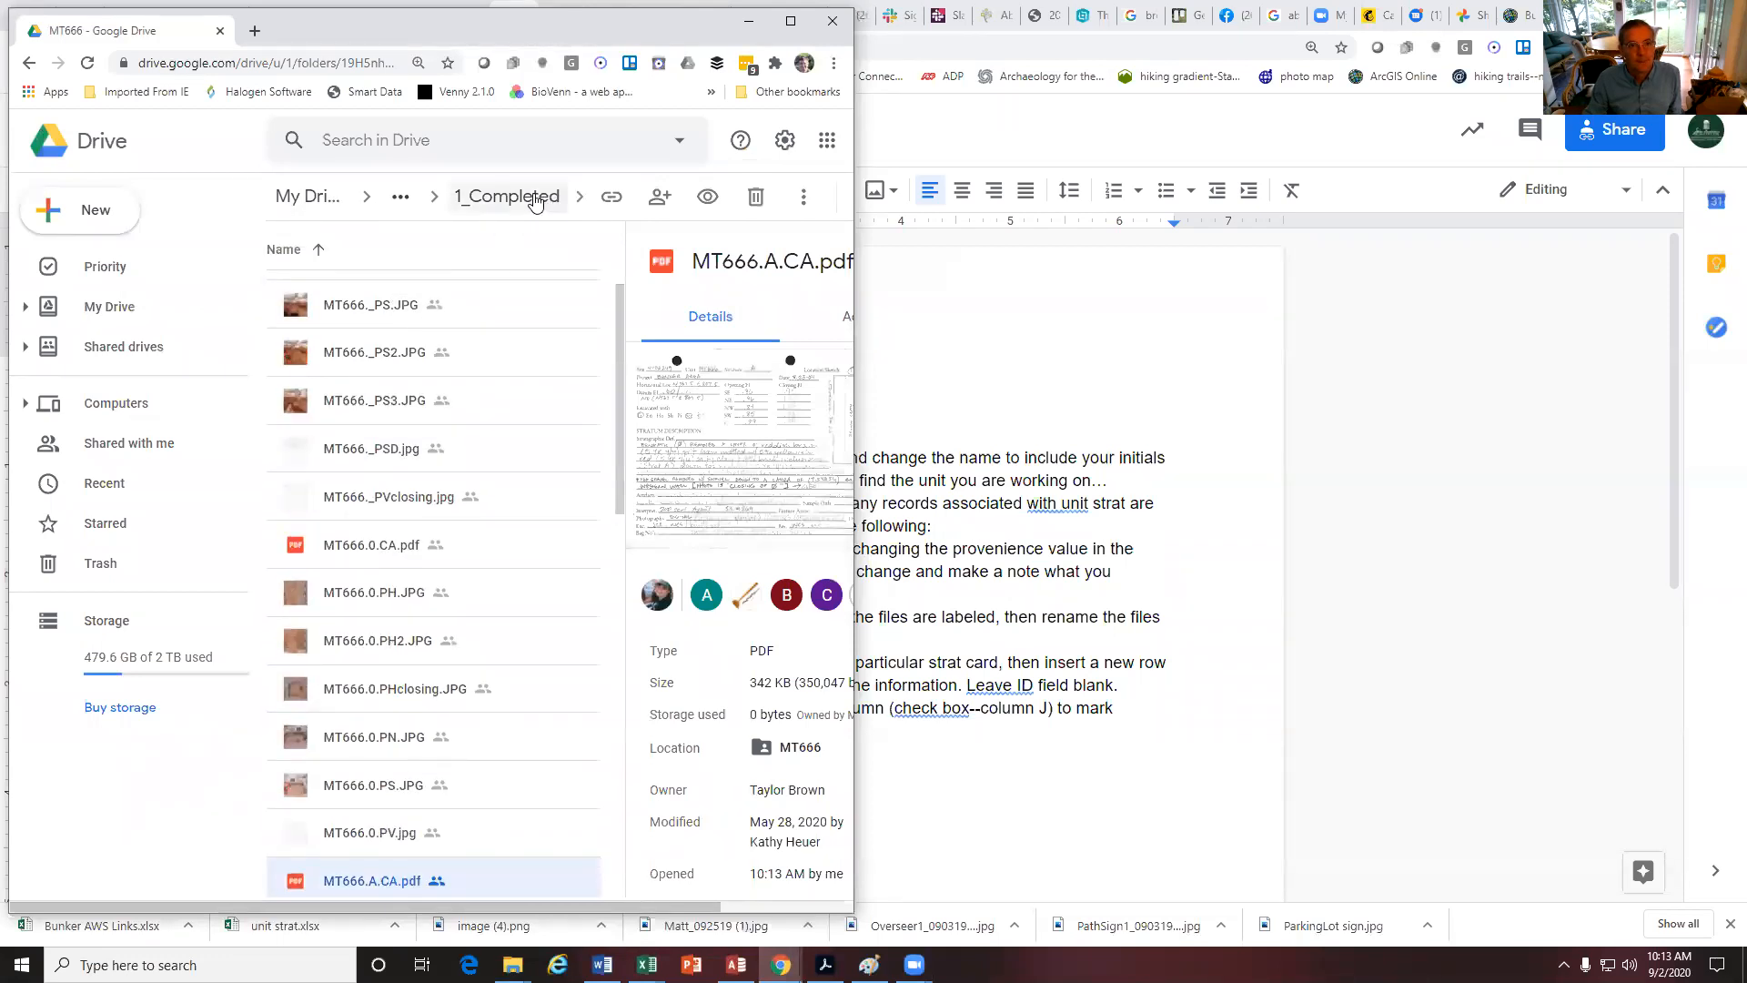
left_click(535, 200)
Rename the MT666 folder to MT666-MBR
left_click(337, 298)
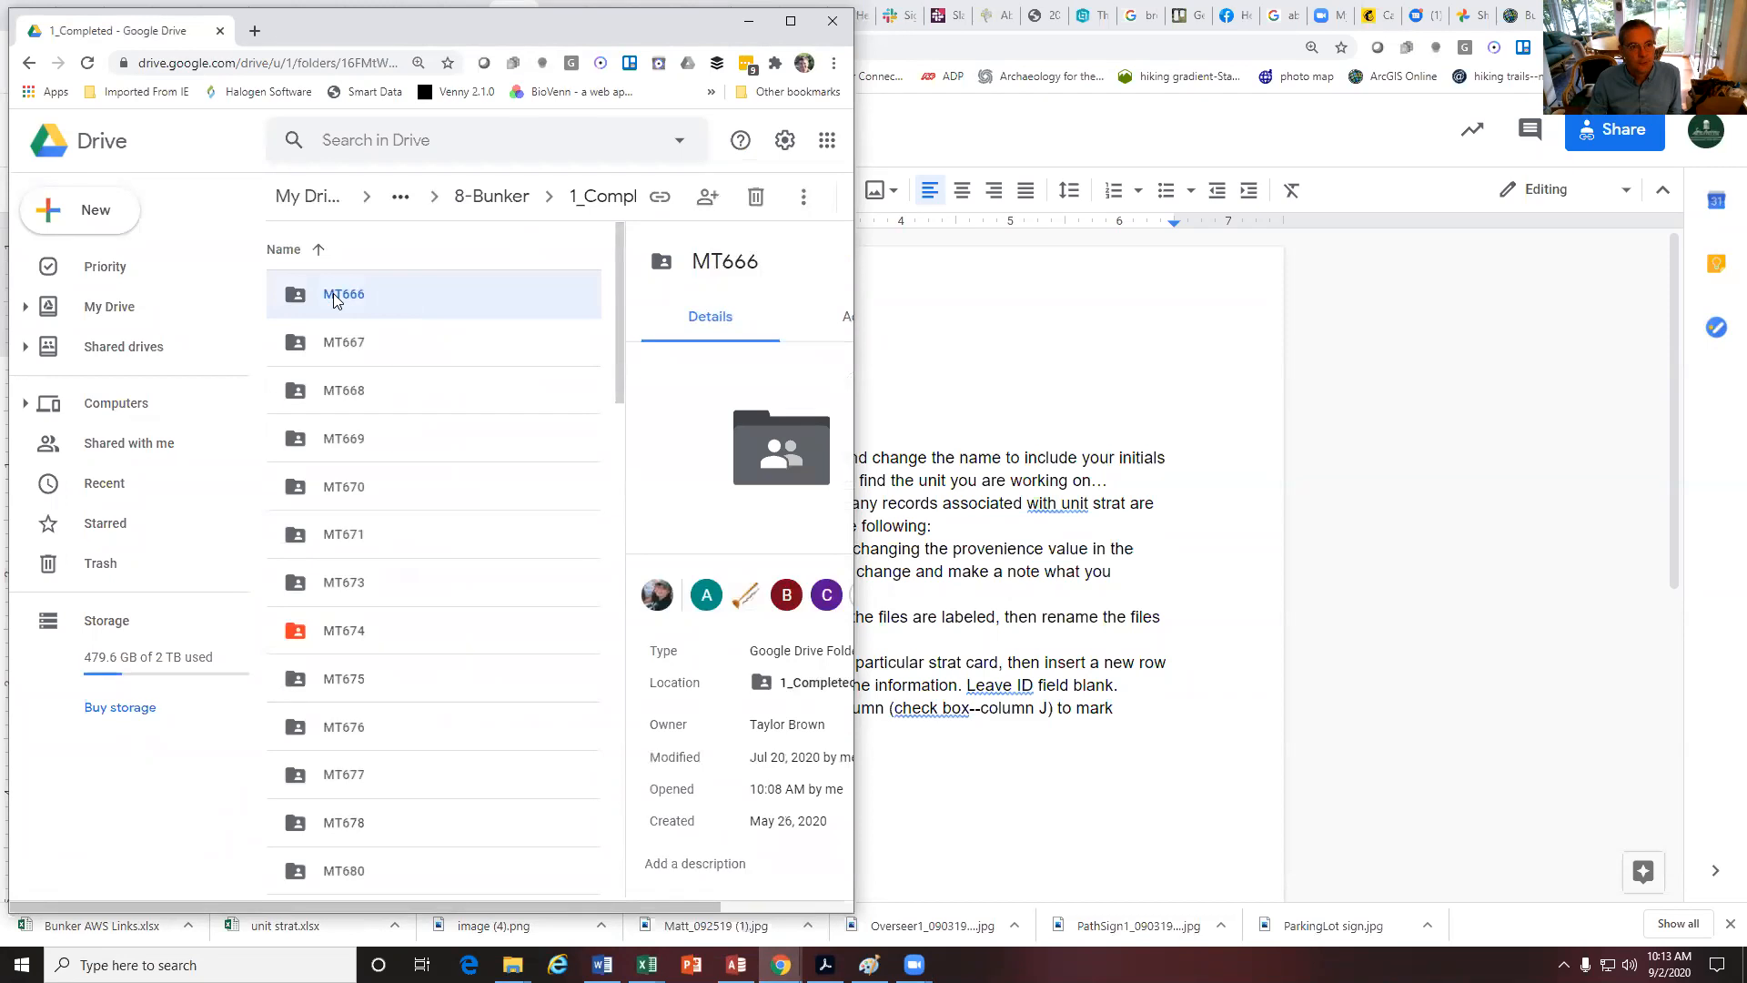
right_click(336, 300)
left_click(409, 532)
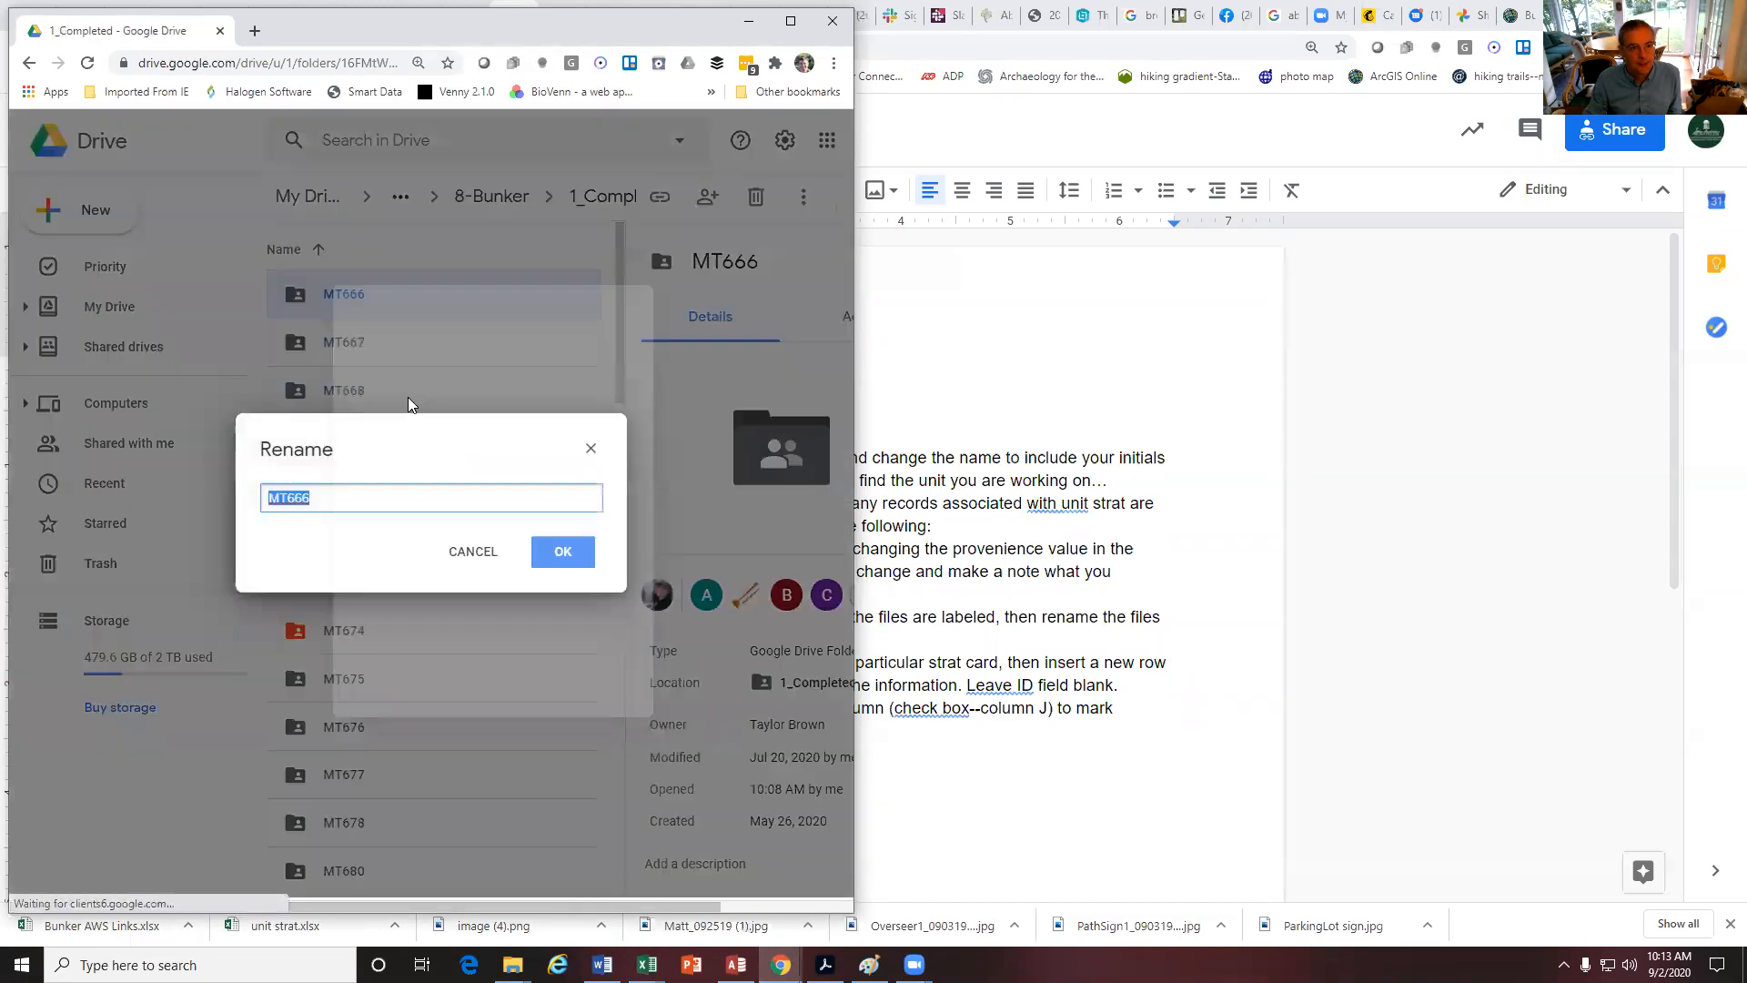
left_click(357, 506)
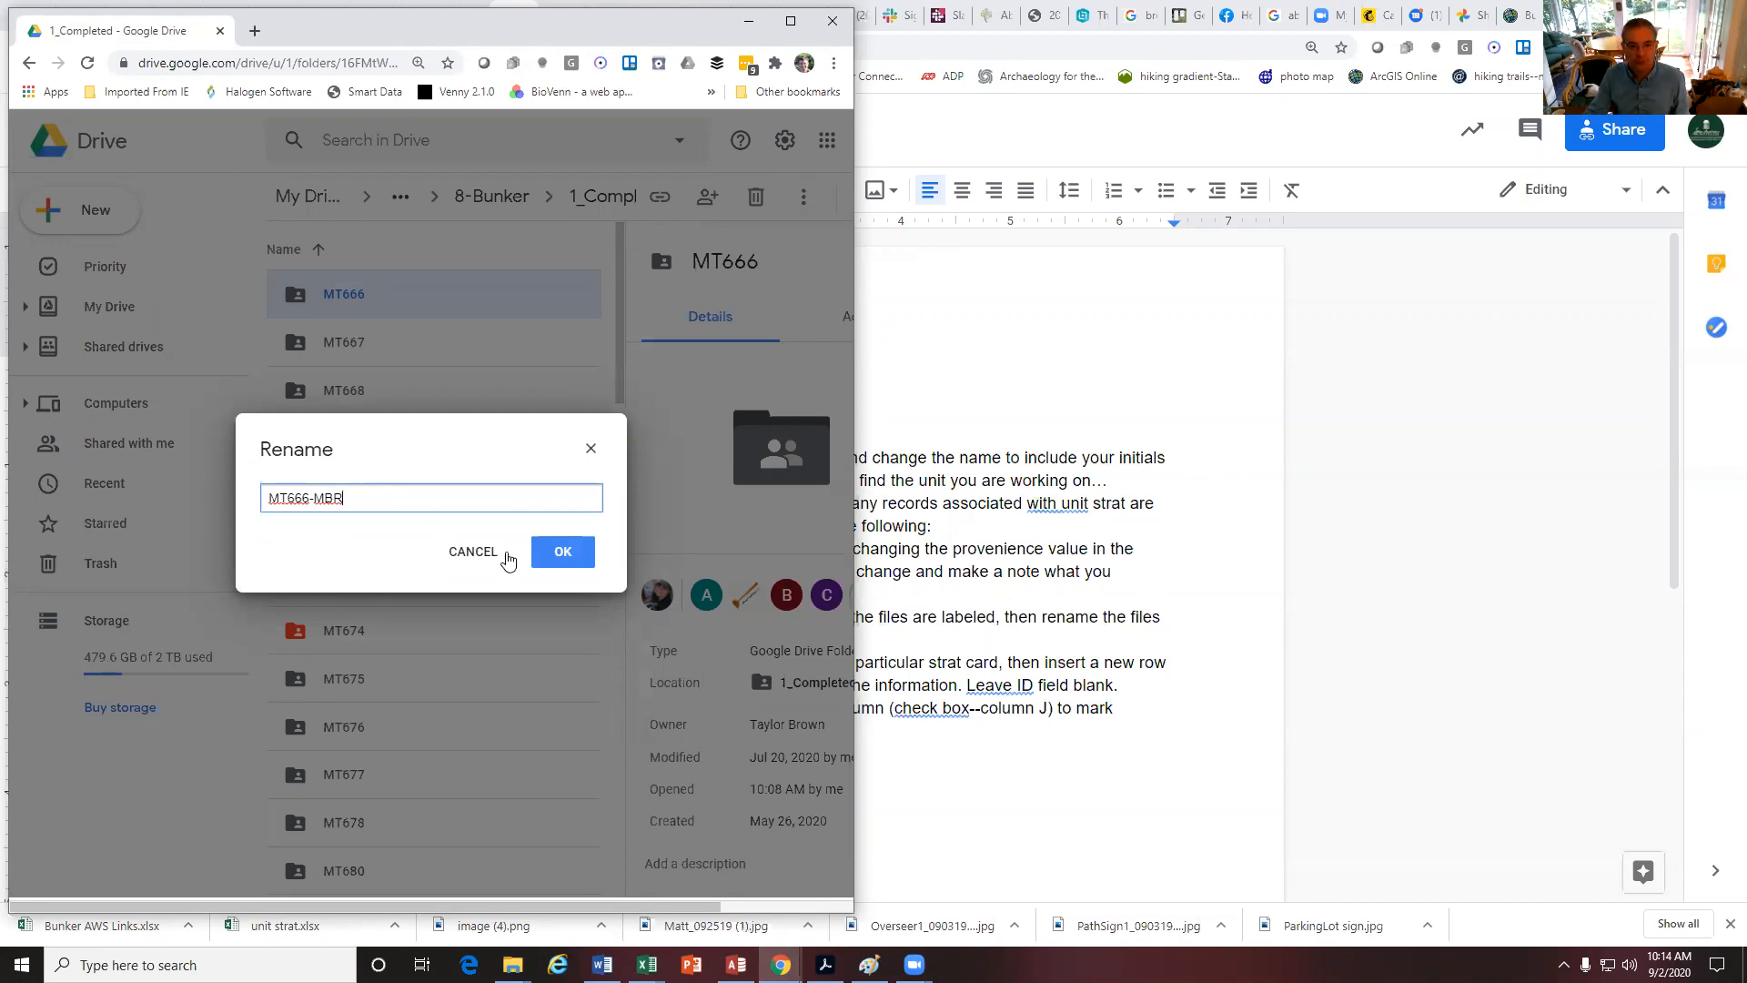
left_click(561, 555)
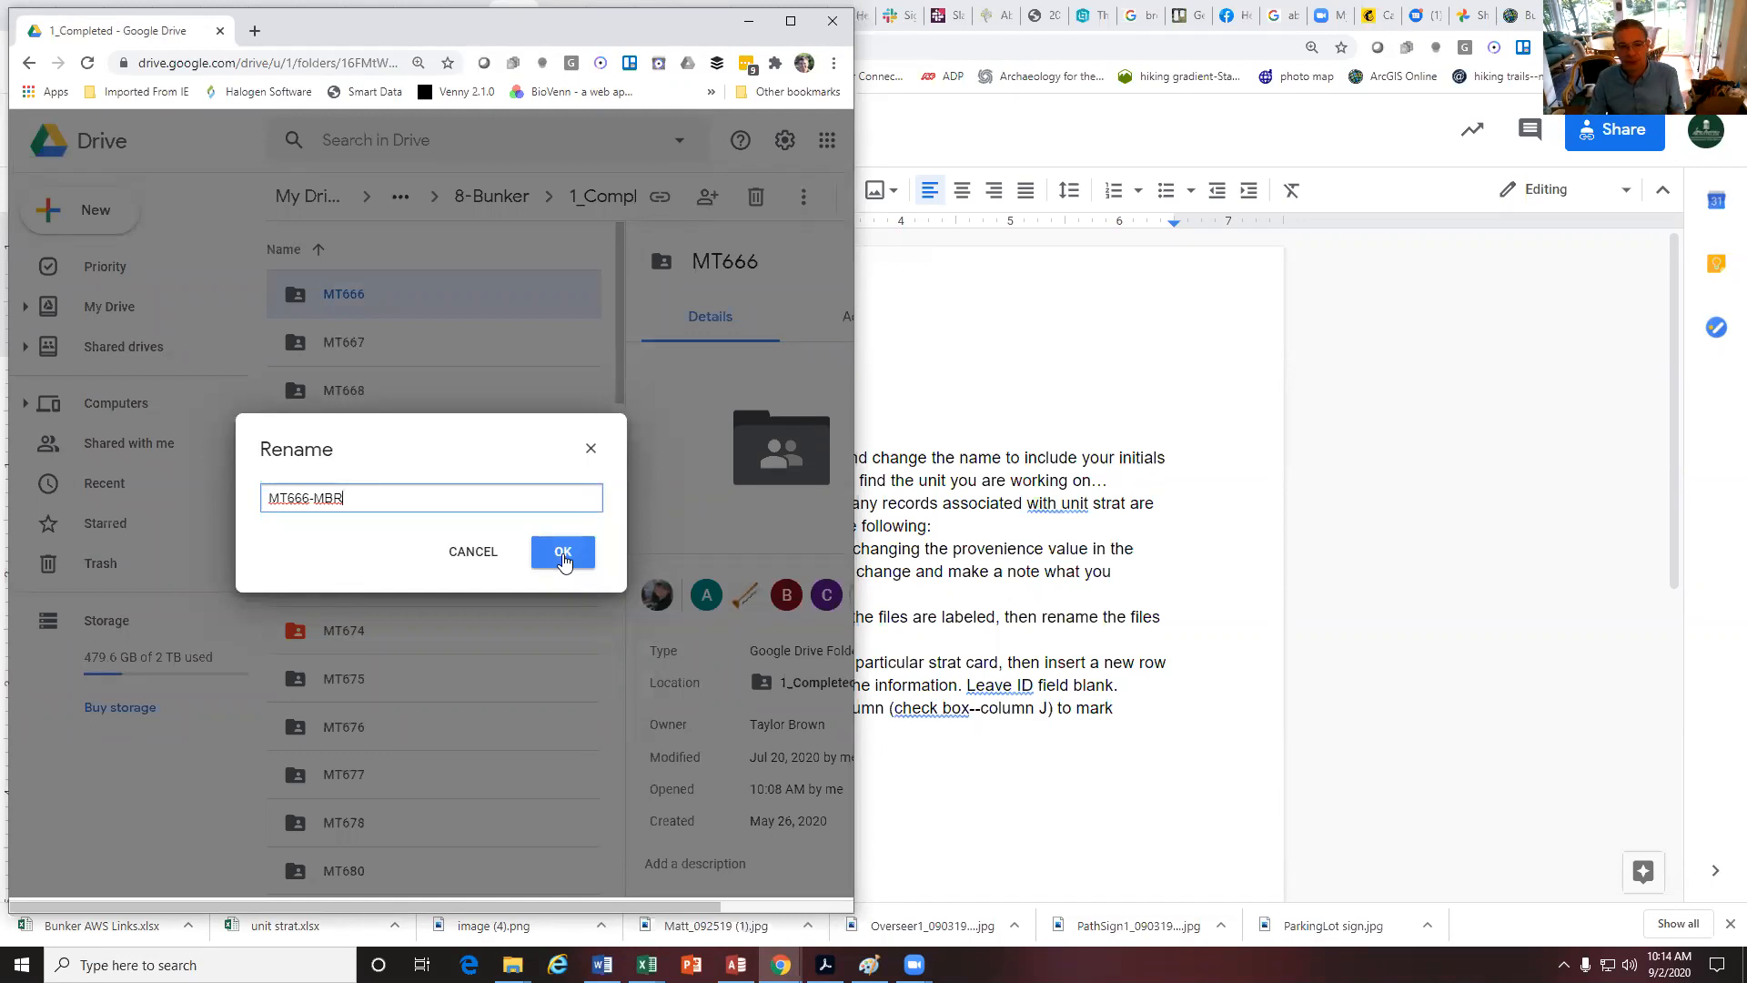
left_click(564, 557)
Check which spreadsheet the guide's "Bunker Unit_strat google sheet" link opens, and close that spreadsheet
left_click(960, 457)
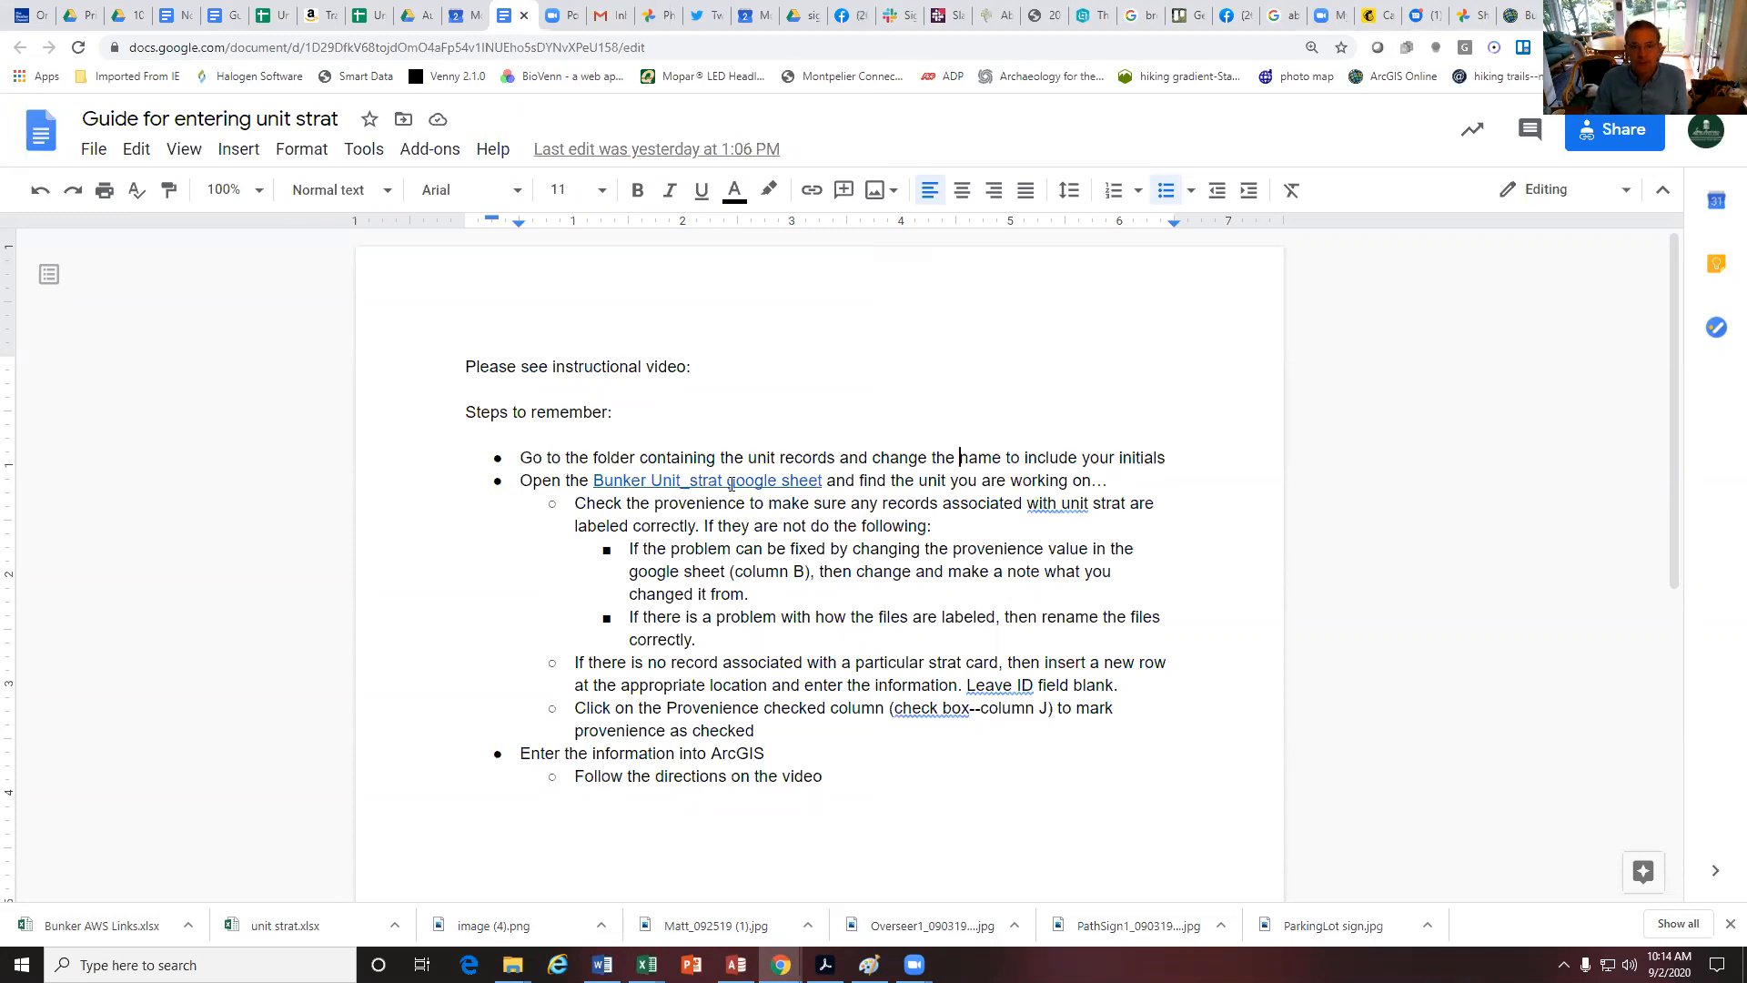
left_click(757, 481)
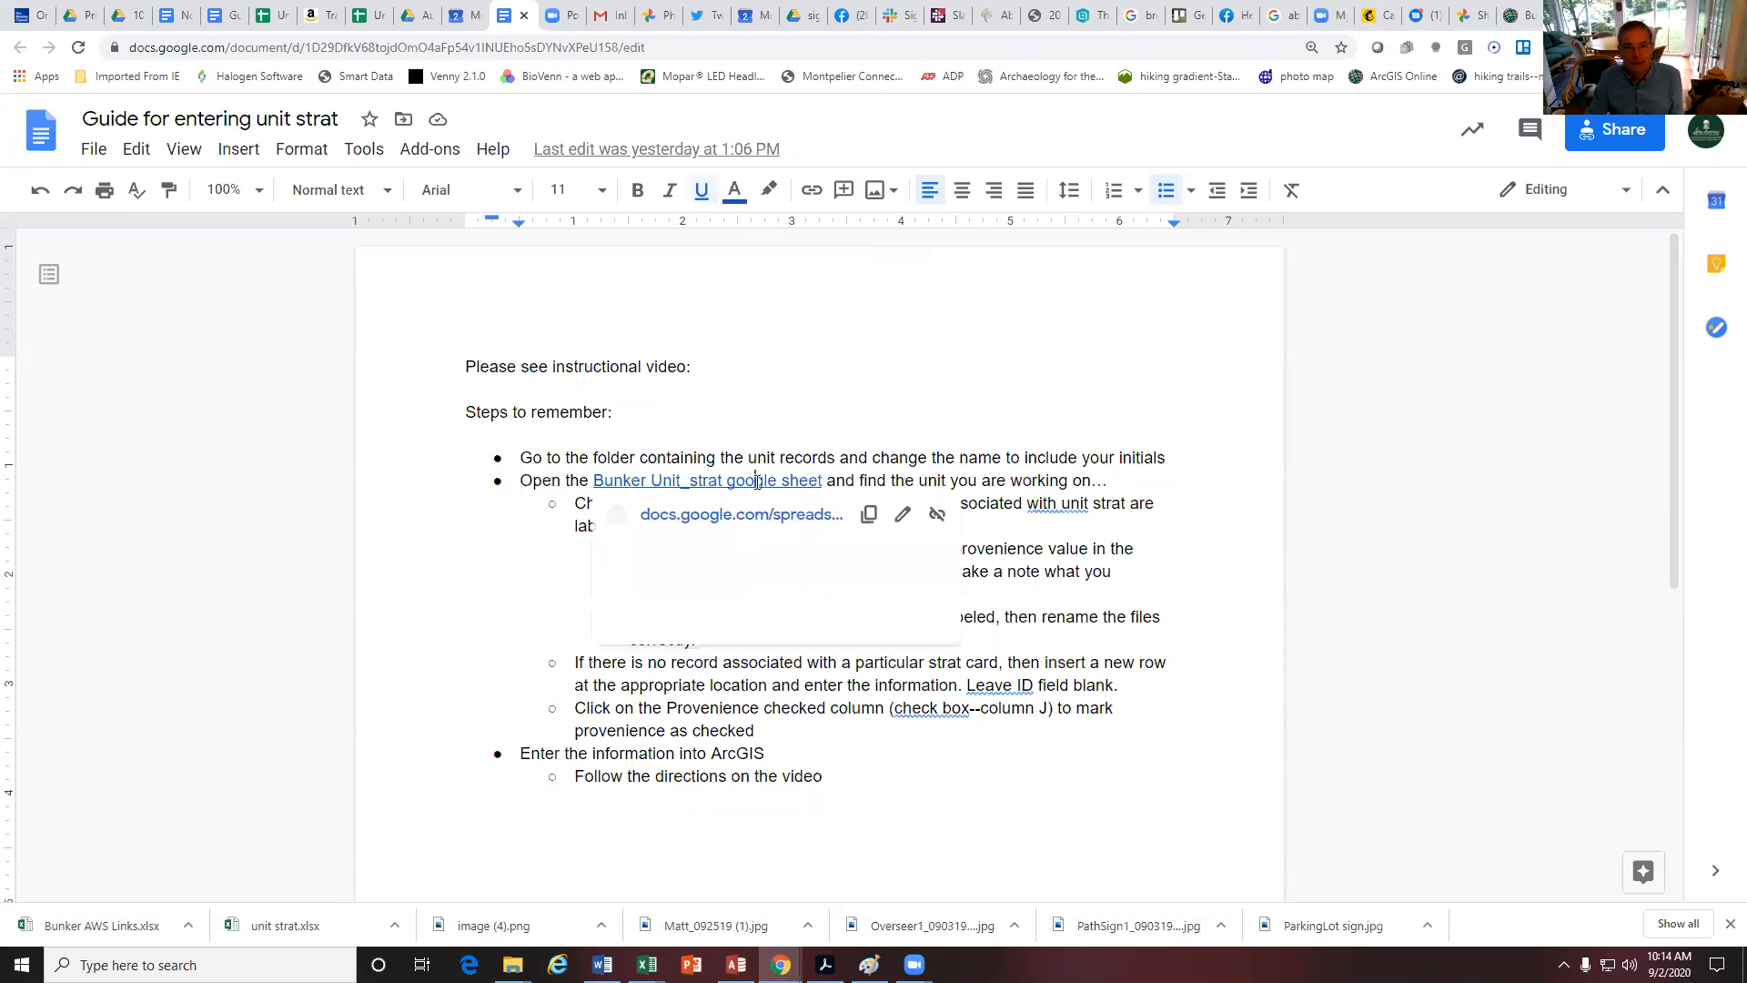
left_click(747, 515)
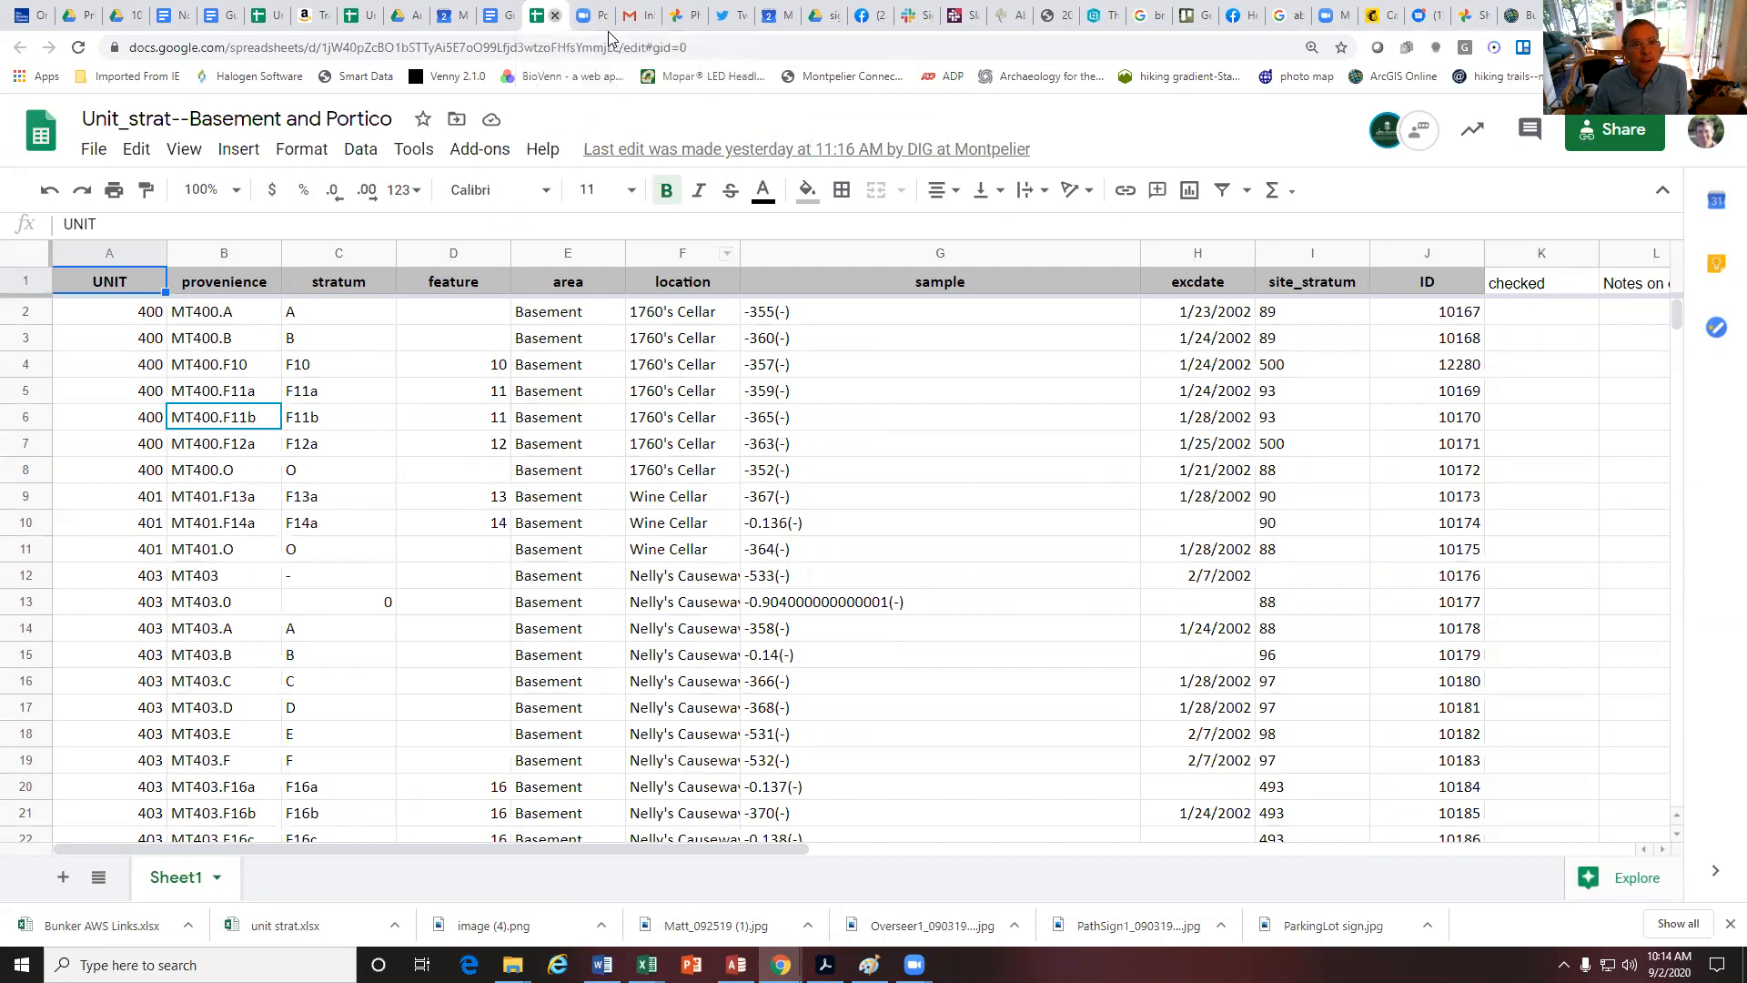
left_click(555, 14)
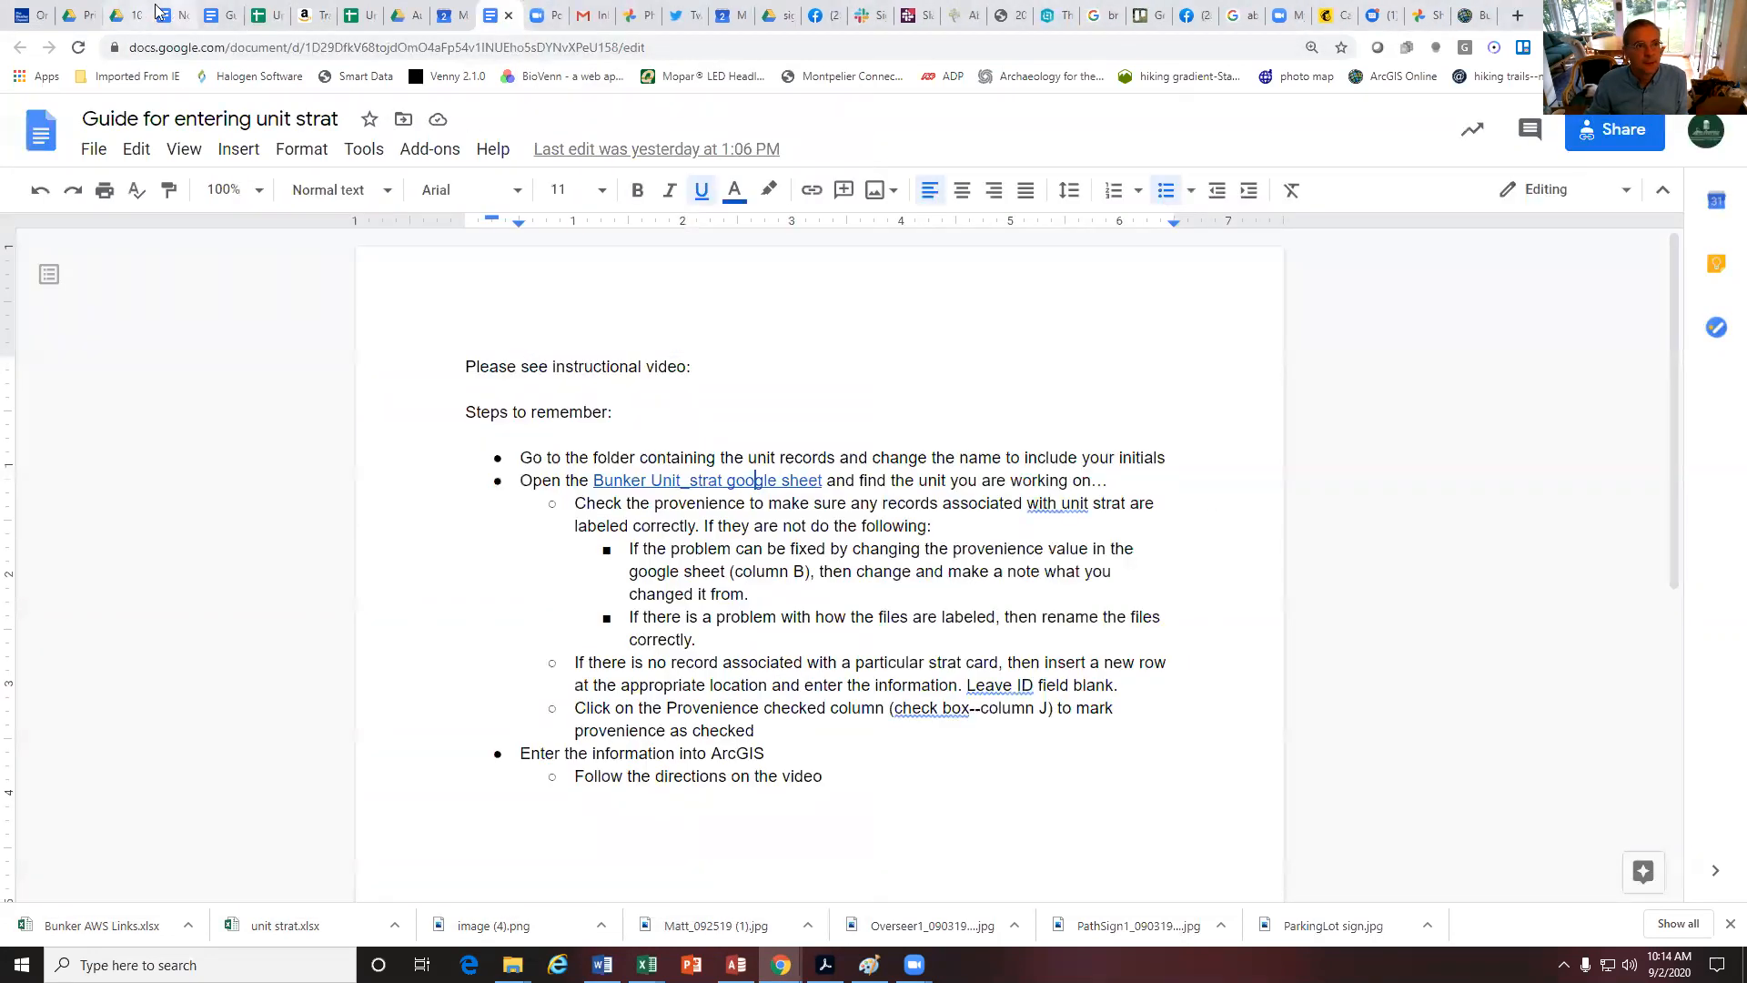
Go to the 8-Bunker folder inside IMLS-mansion restoration and copy the shareable link of the Unit_strat_Bunker sheet
left_click(123, 18)
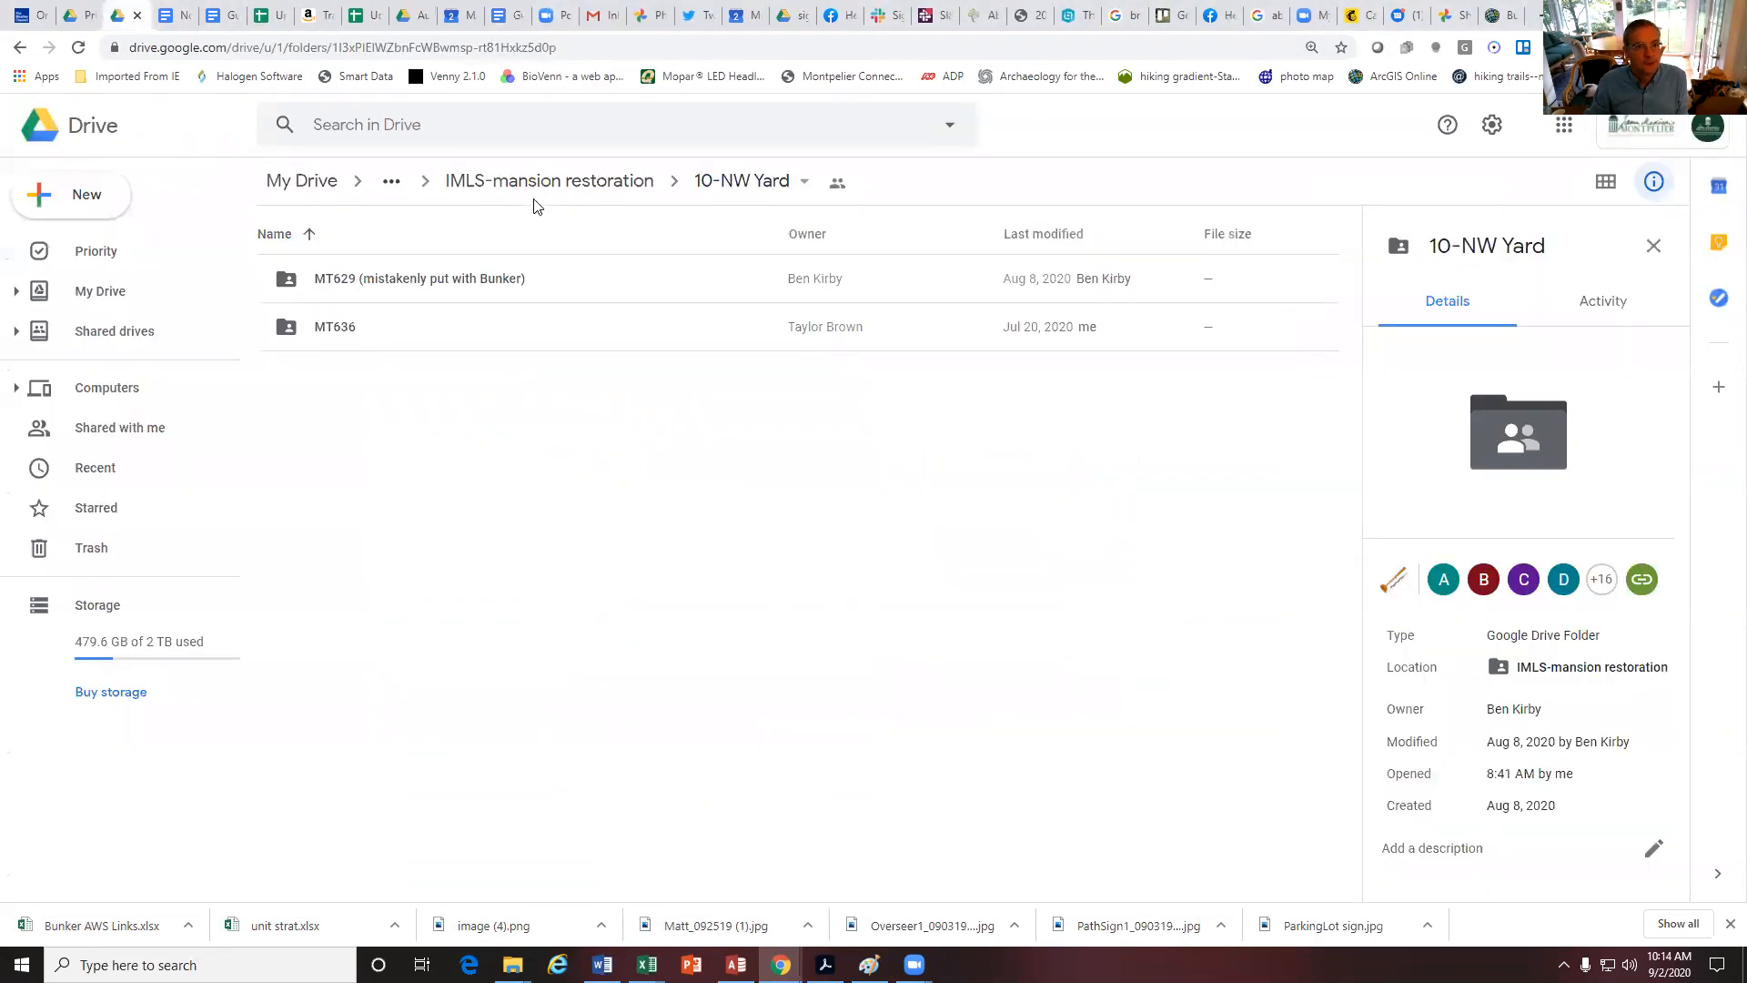
left_click(599, 182)
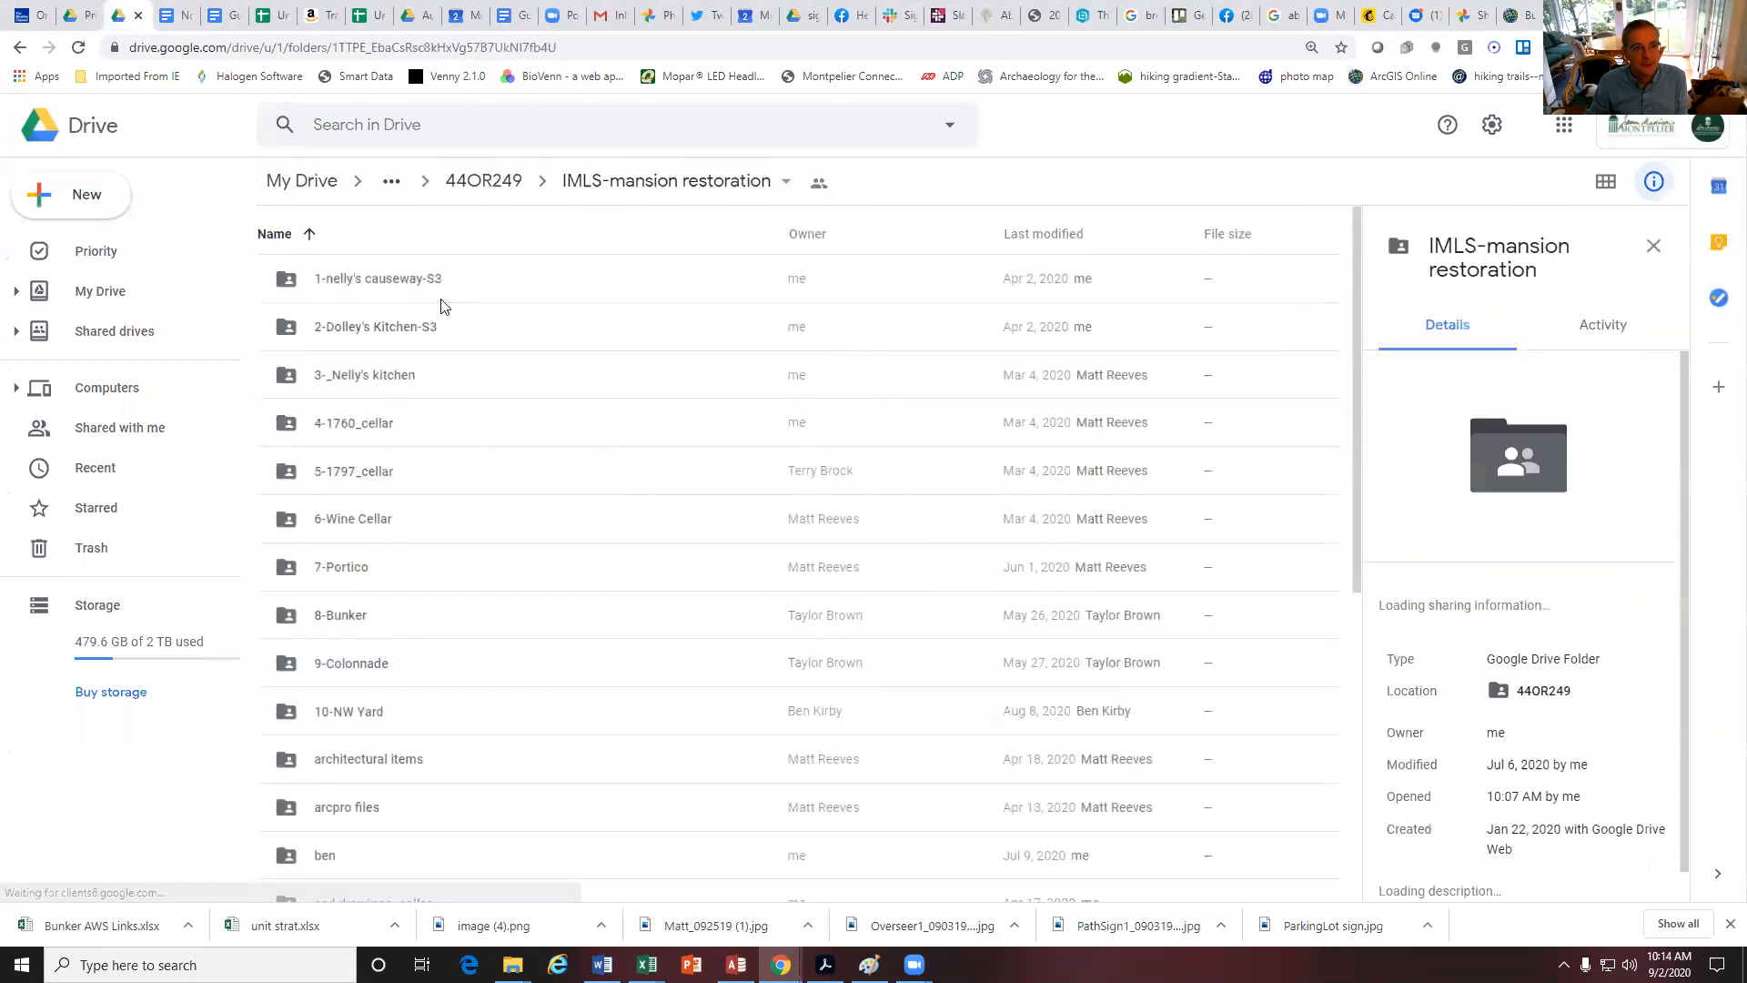
double_click(360, 615)
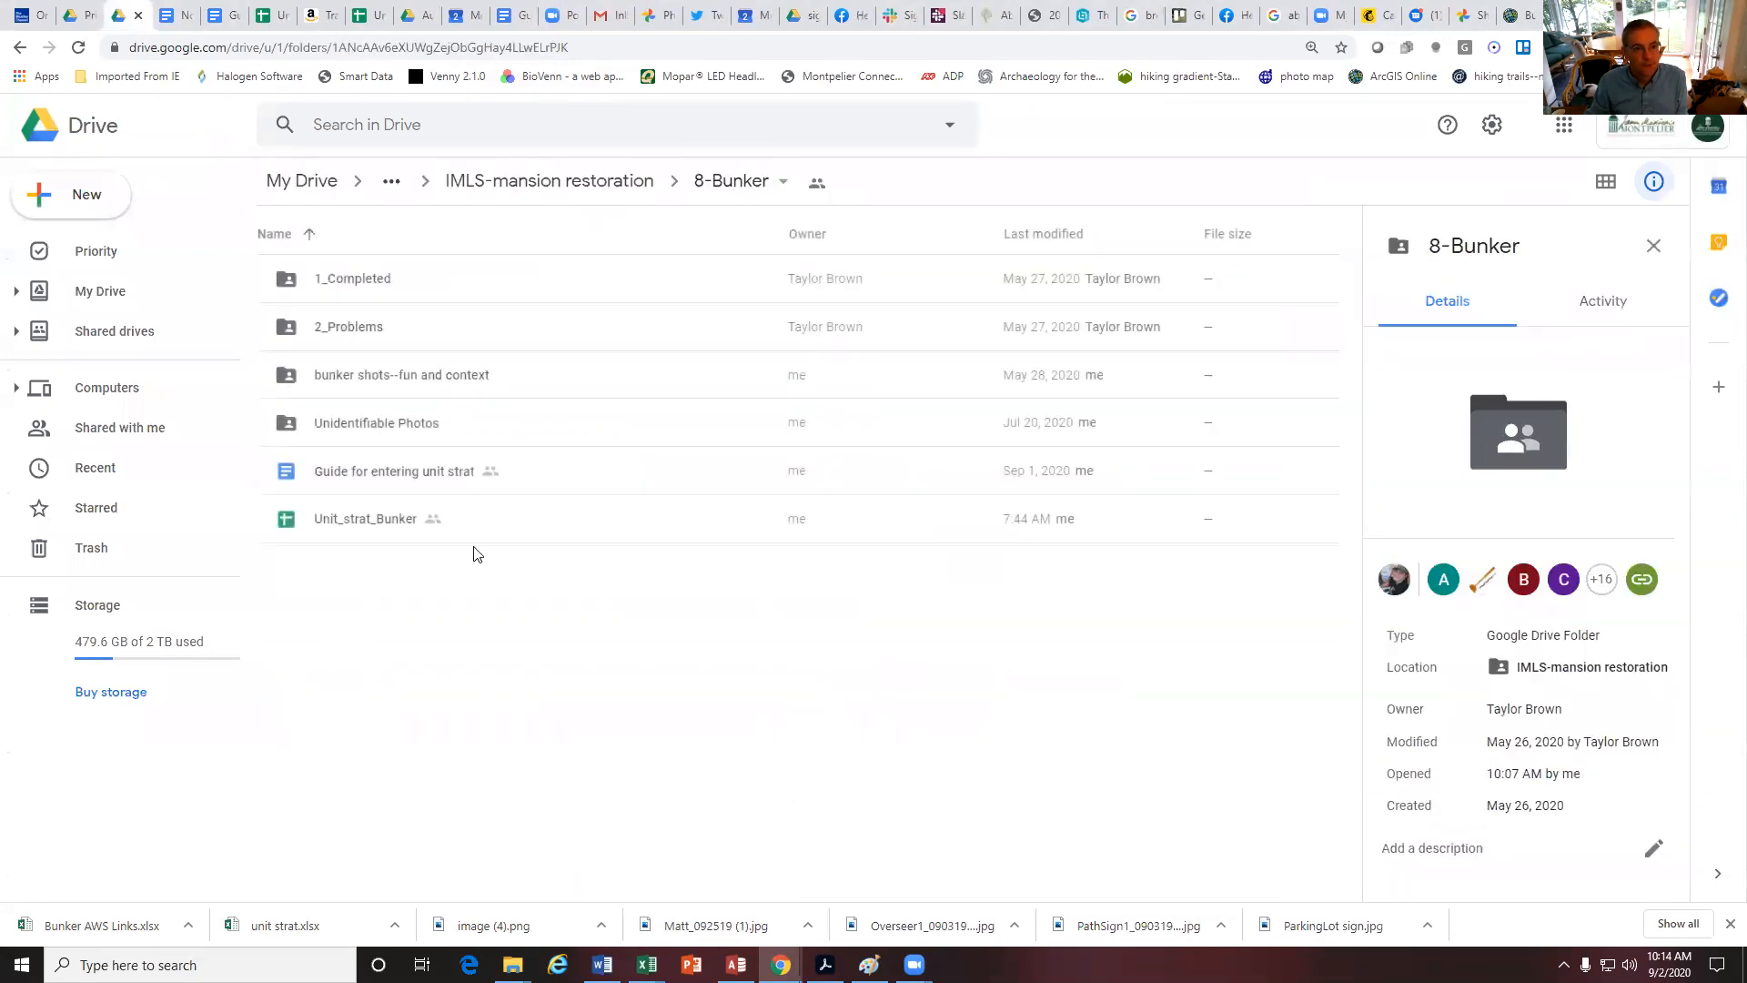
left_click(357, 525)
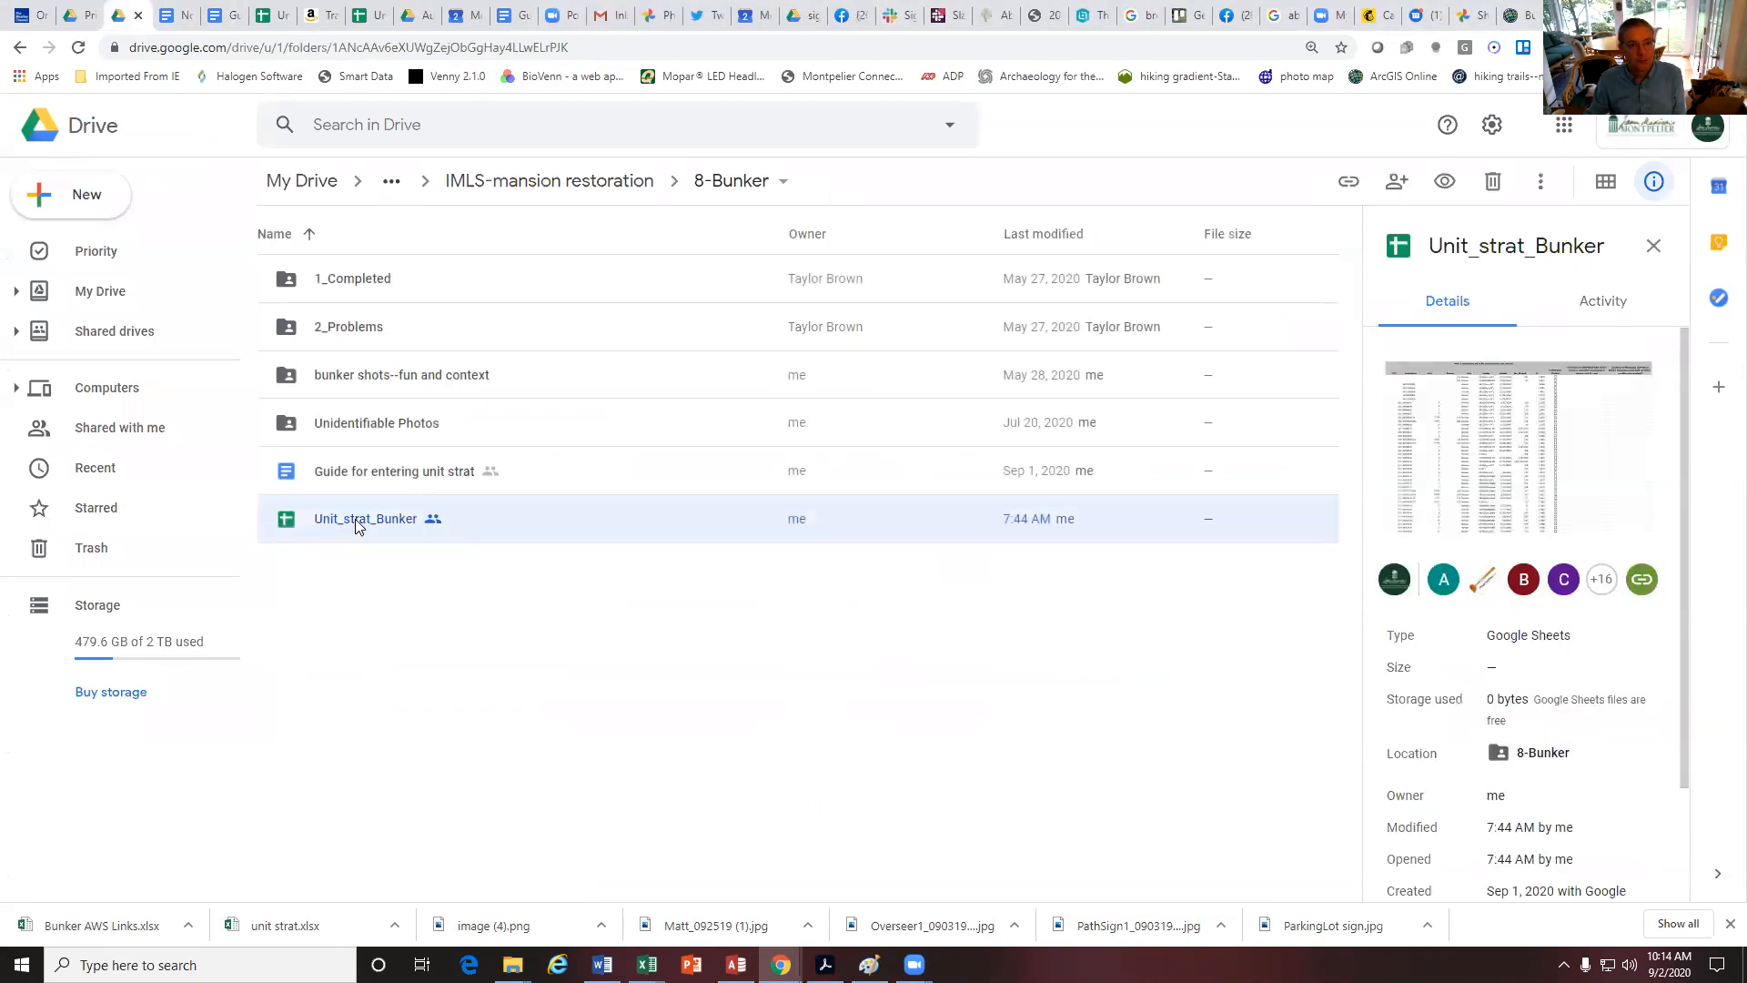
right_click(358, 526)
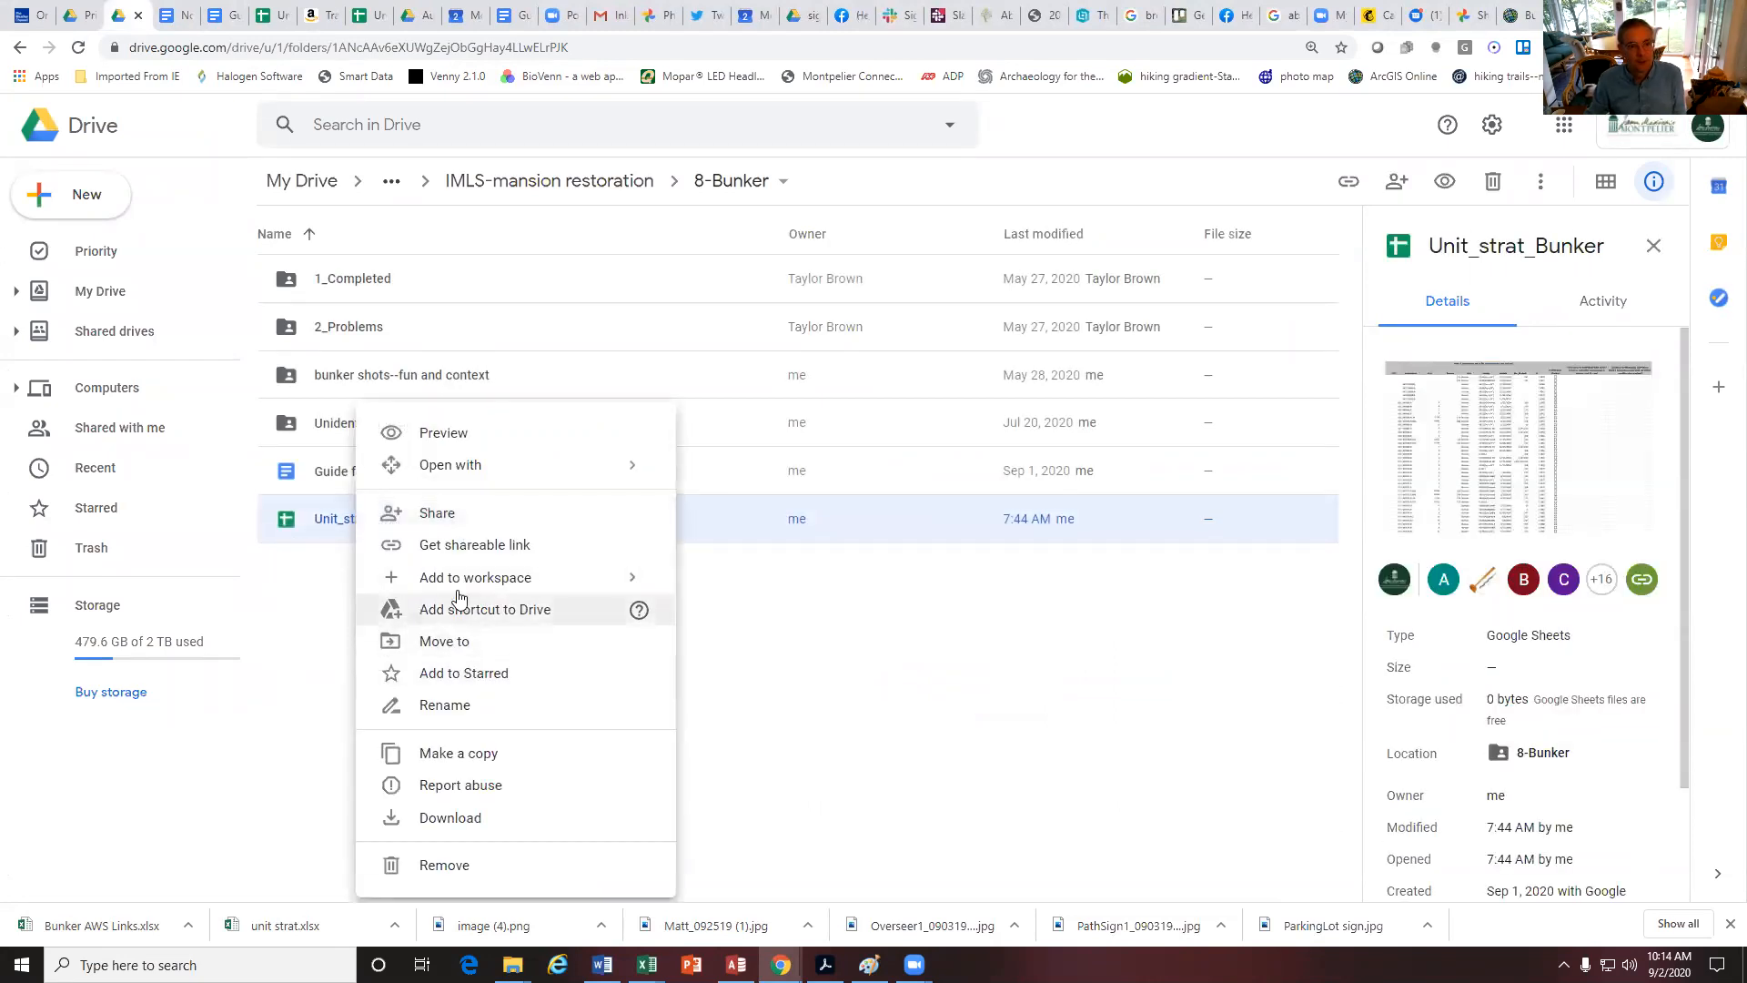
left_click(471, 546)
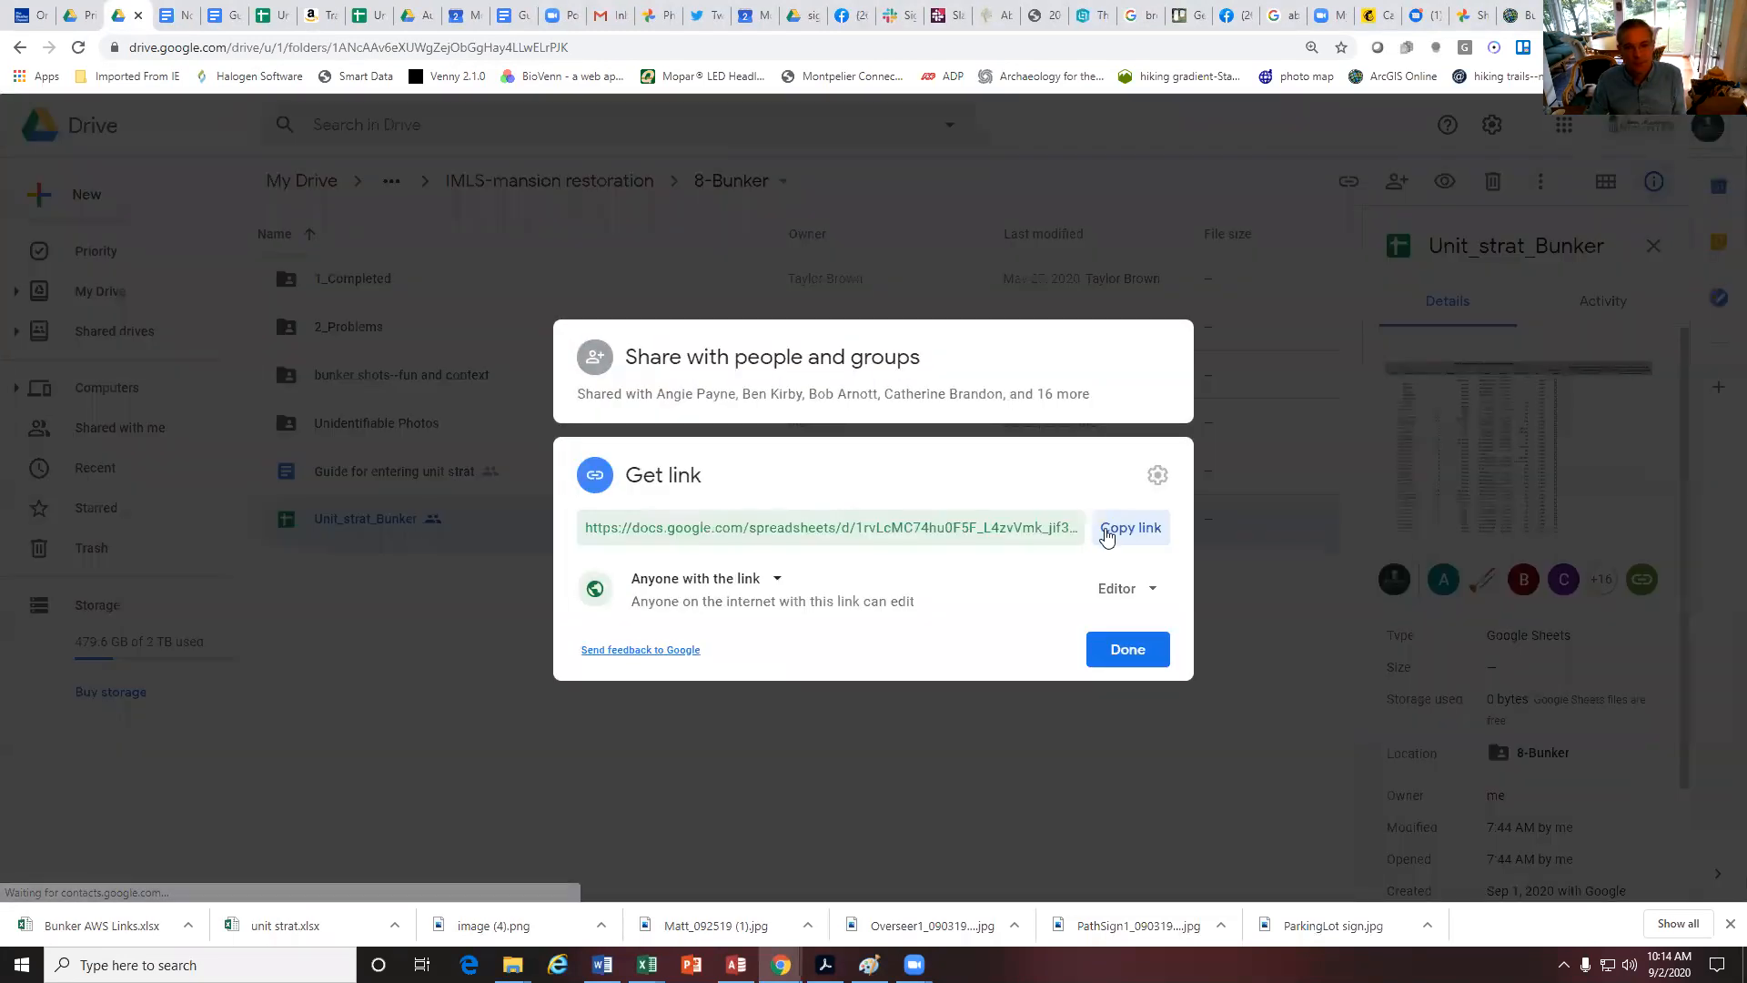
left_click(1128, 530)
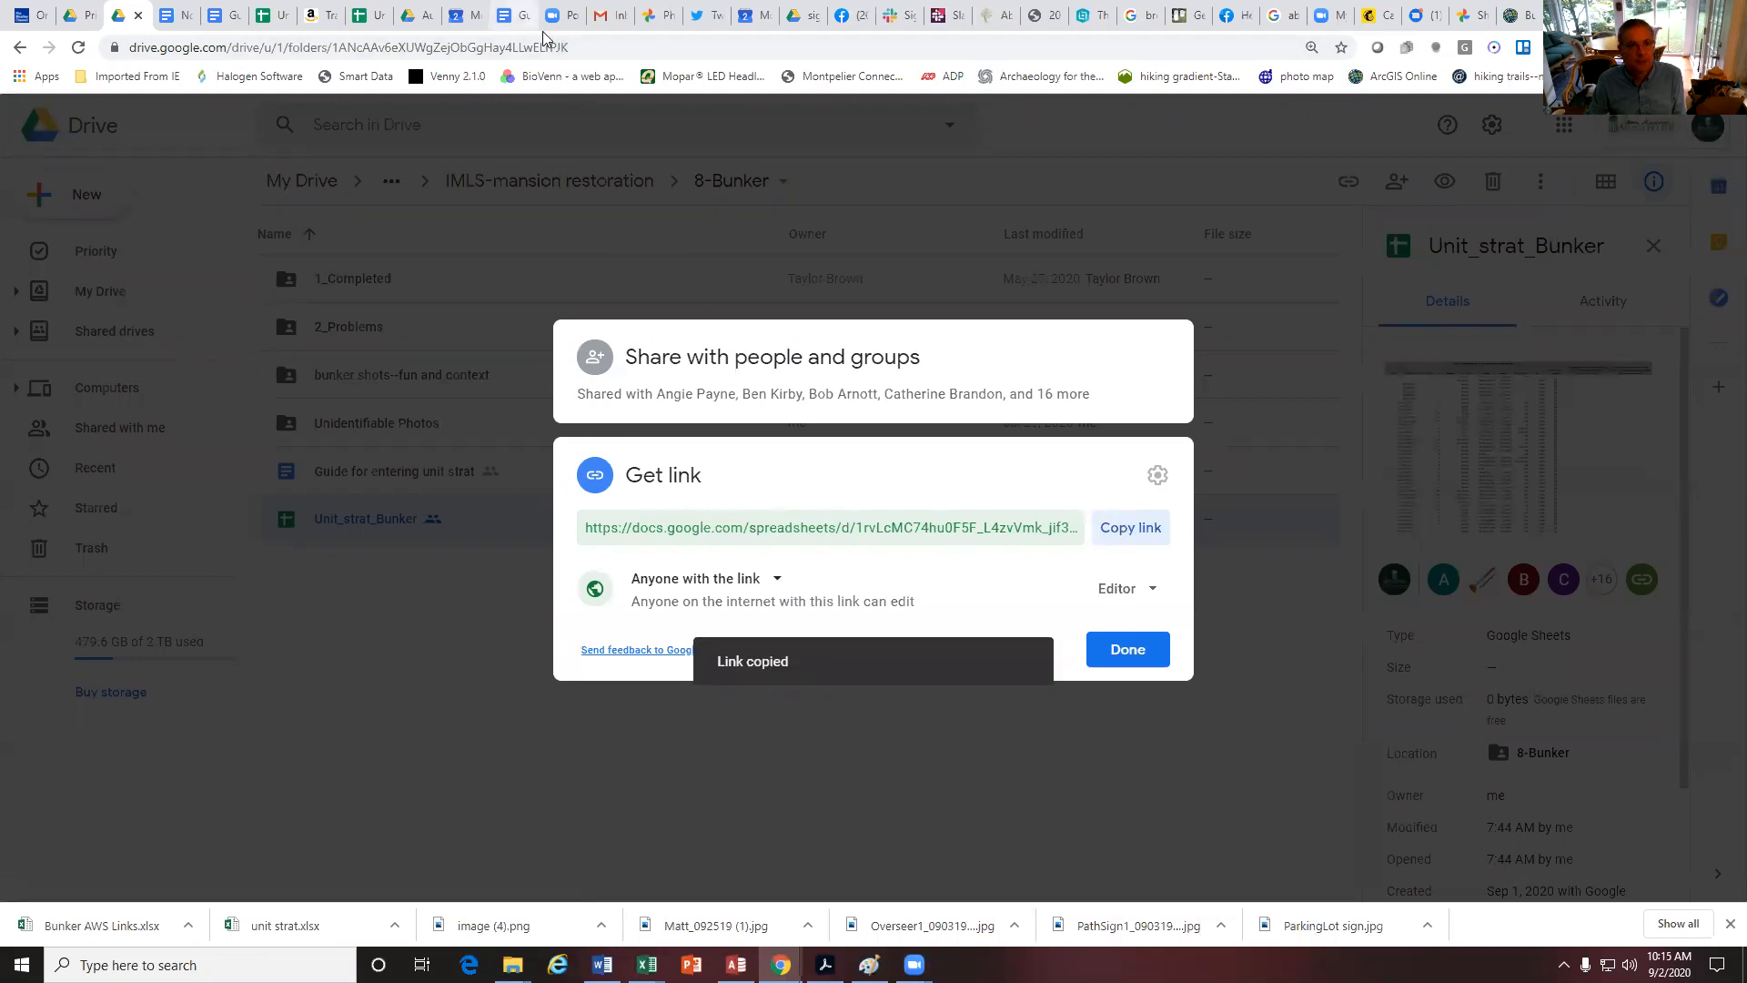
Replace the target of the guide's "Bunker Unit_strat google sheet" link with the copied Unit_strat_Bunker address
left_click(539, 28)
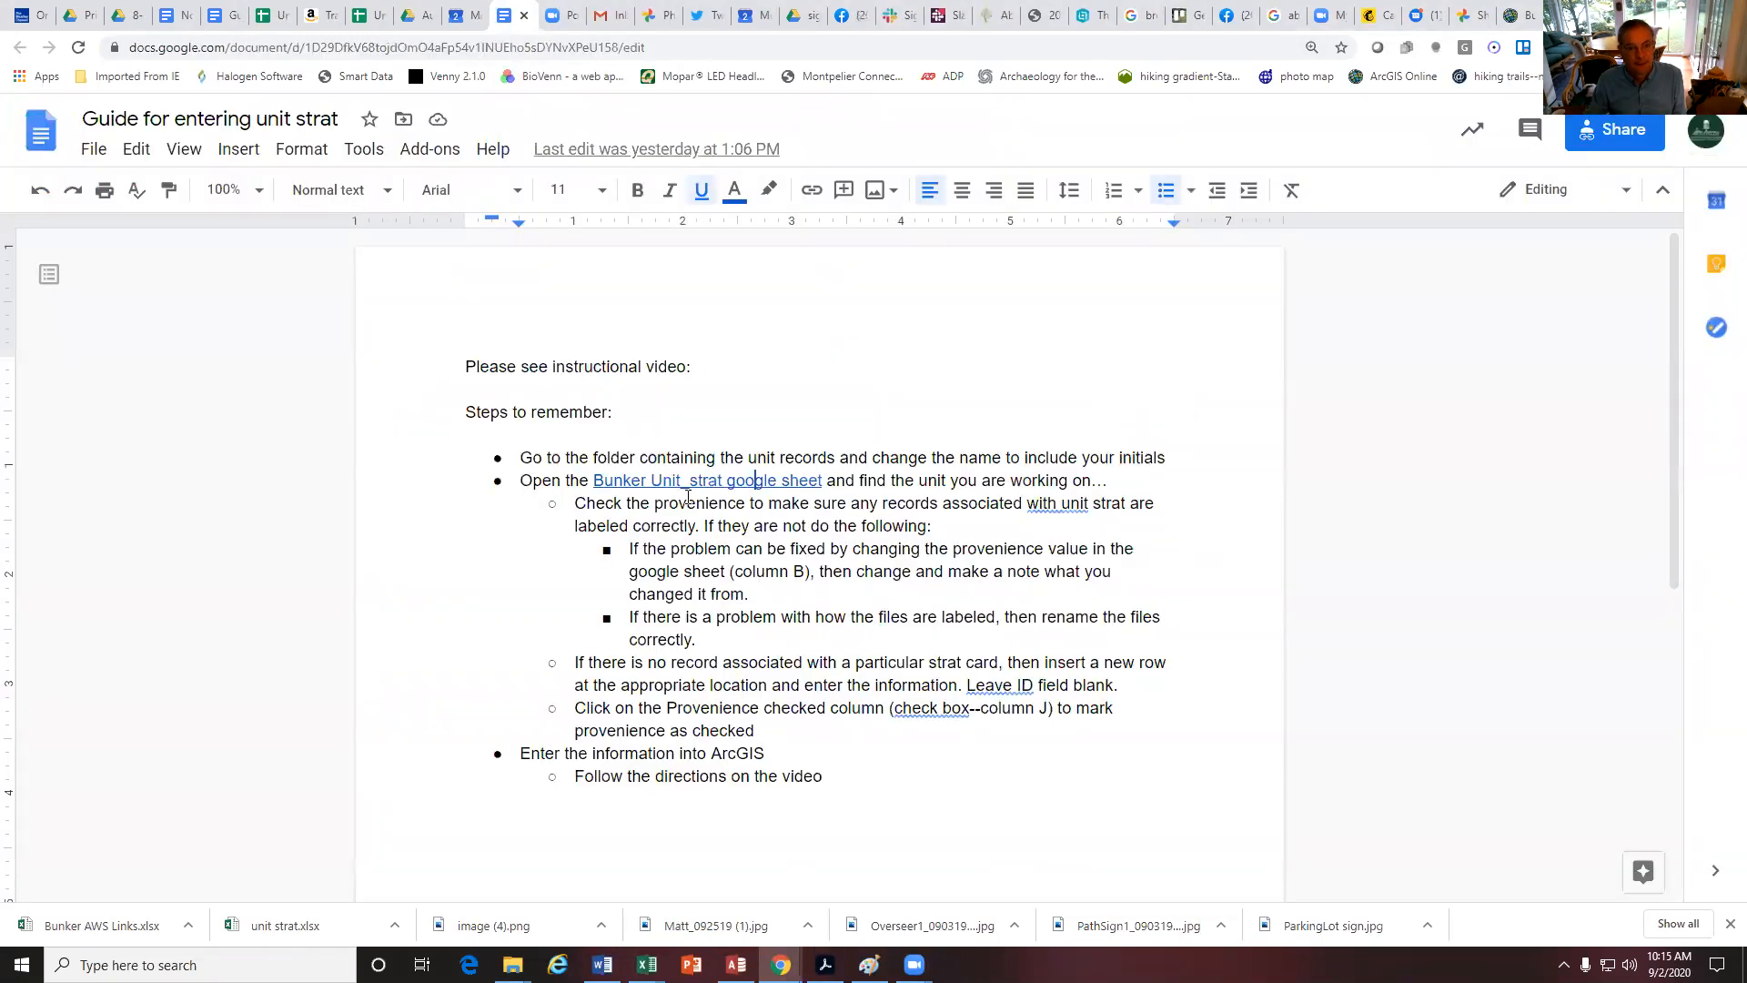
right_click(695, 483)
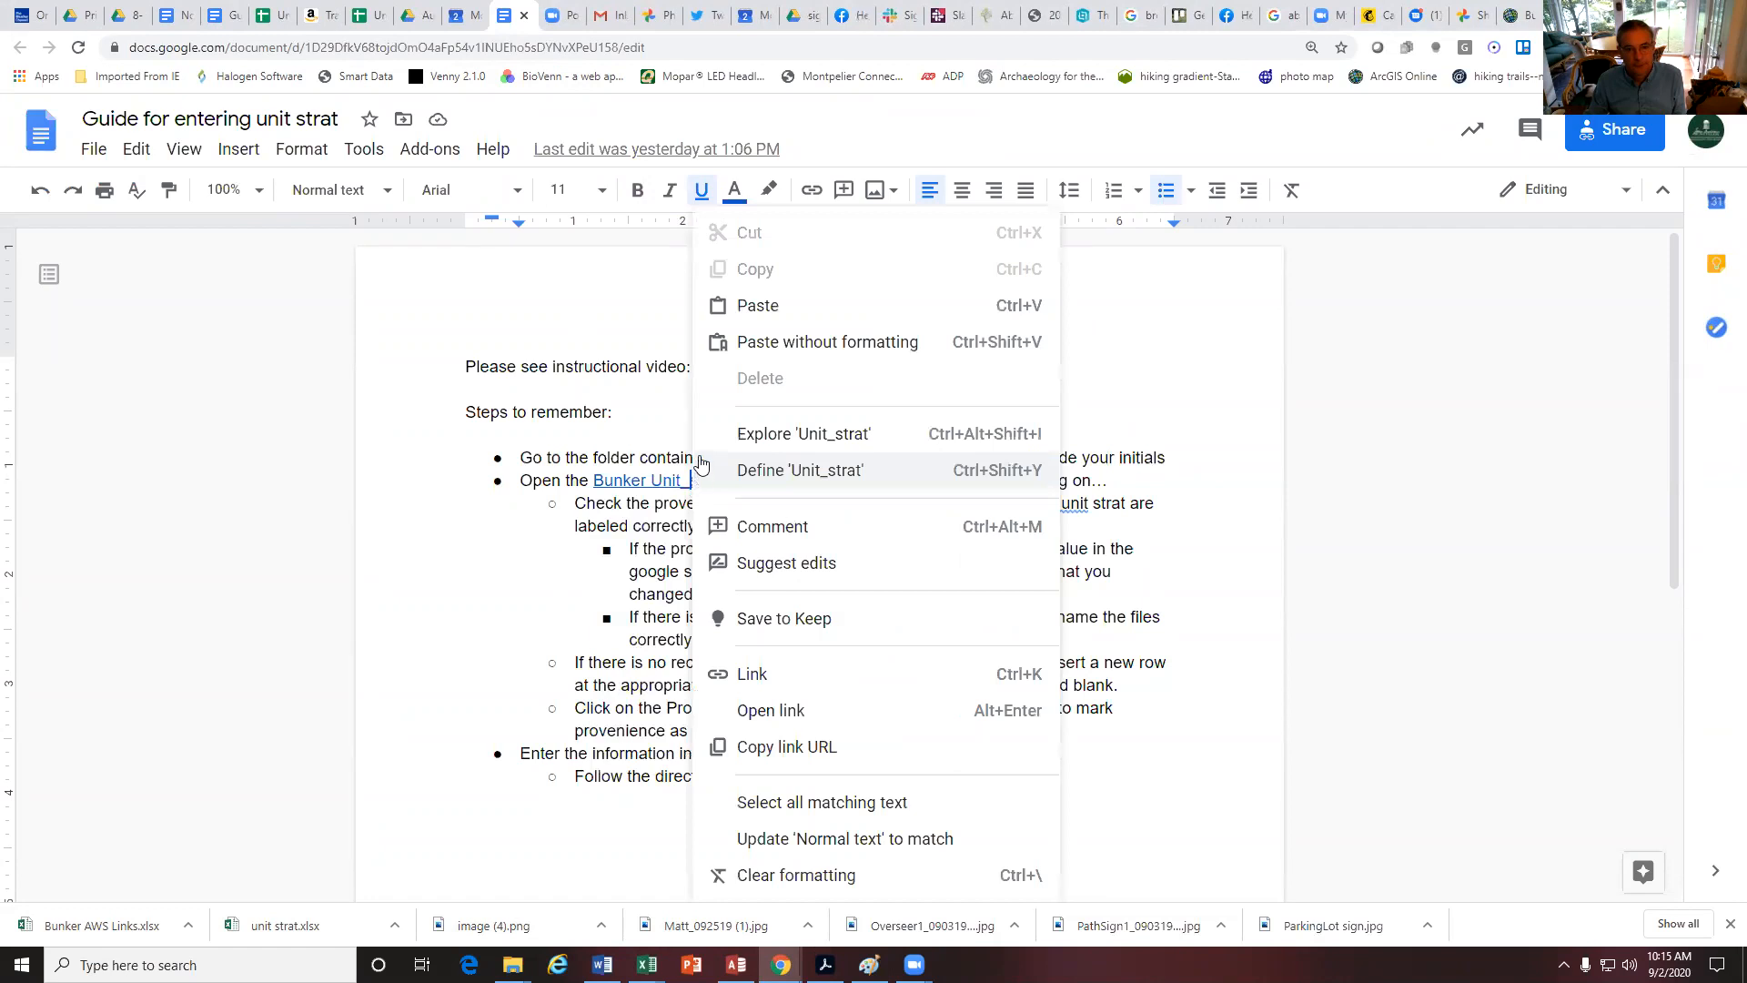
left_click(656, 475)
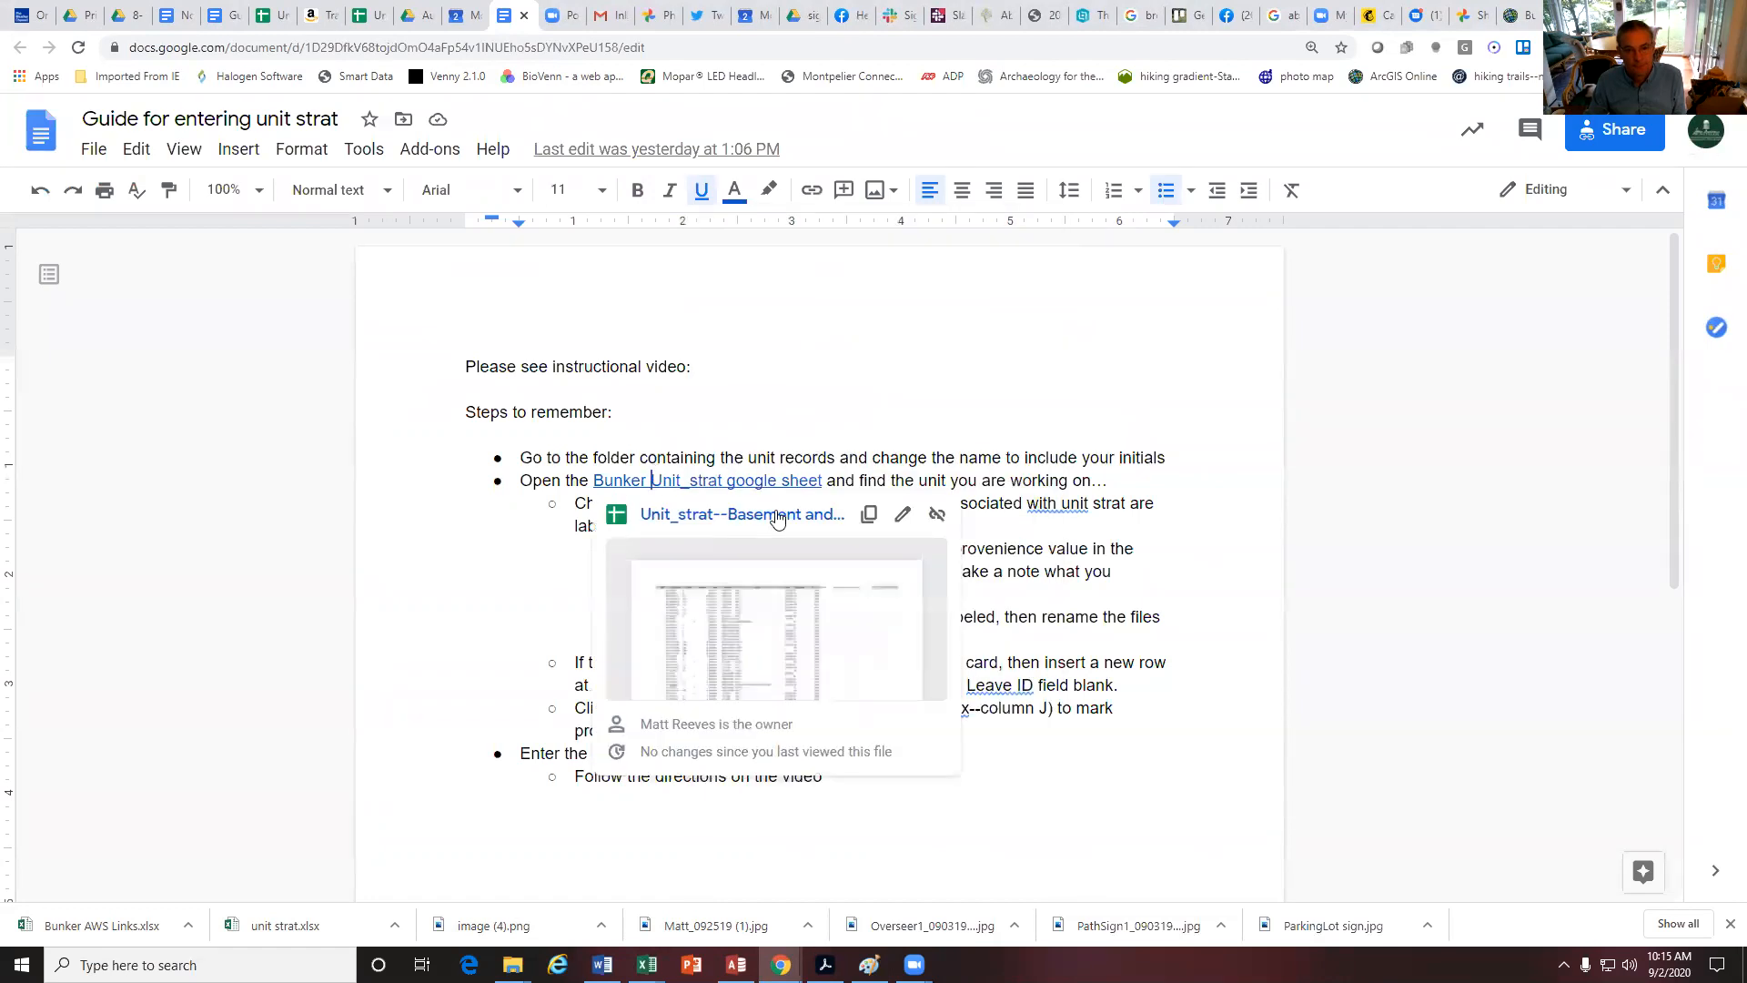
left_click(901, 517)
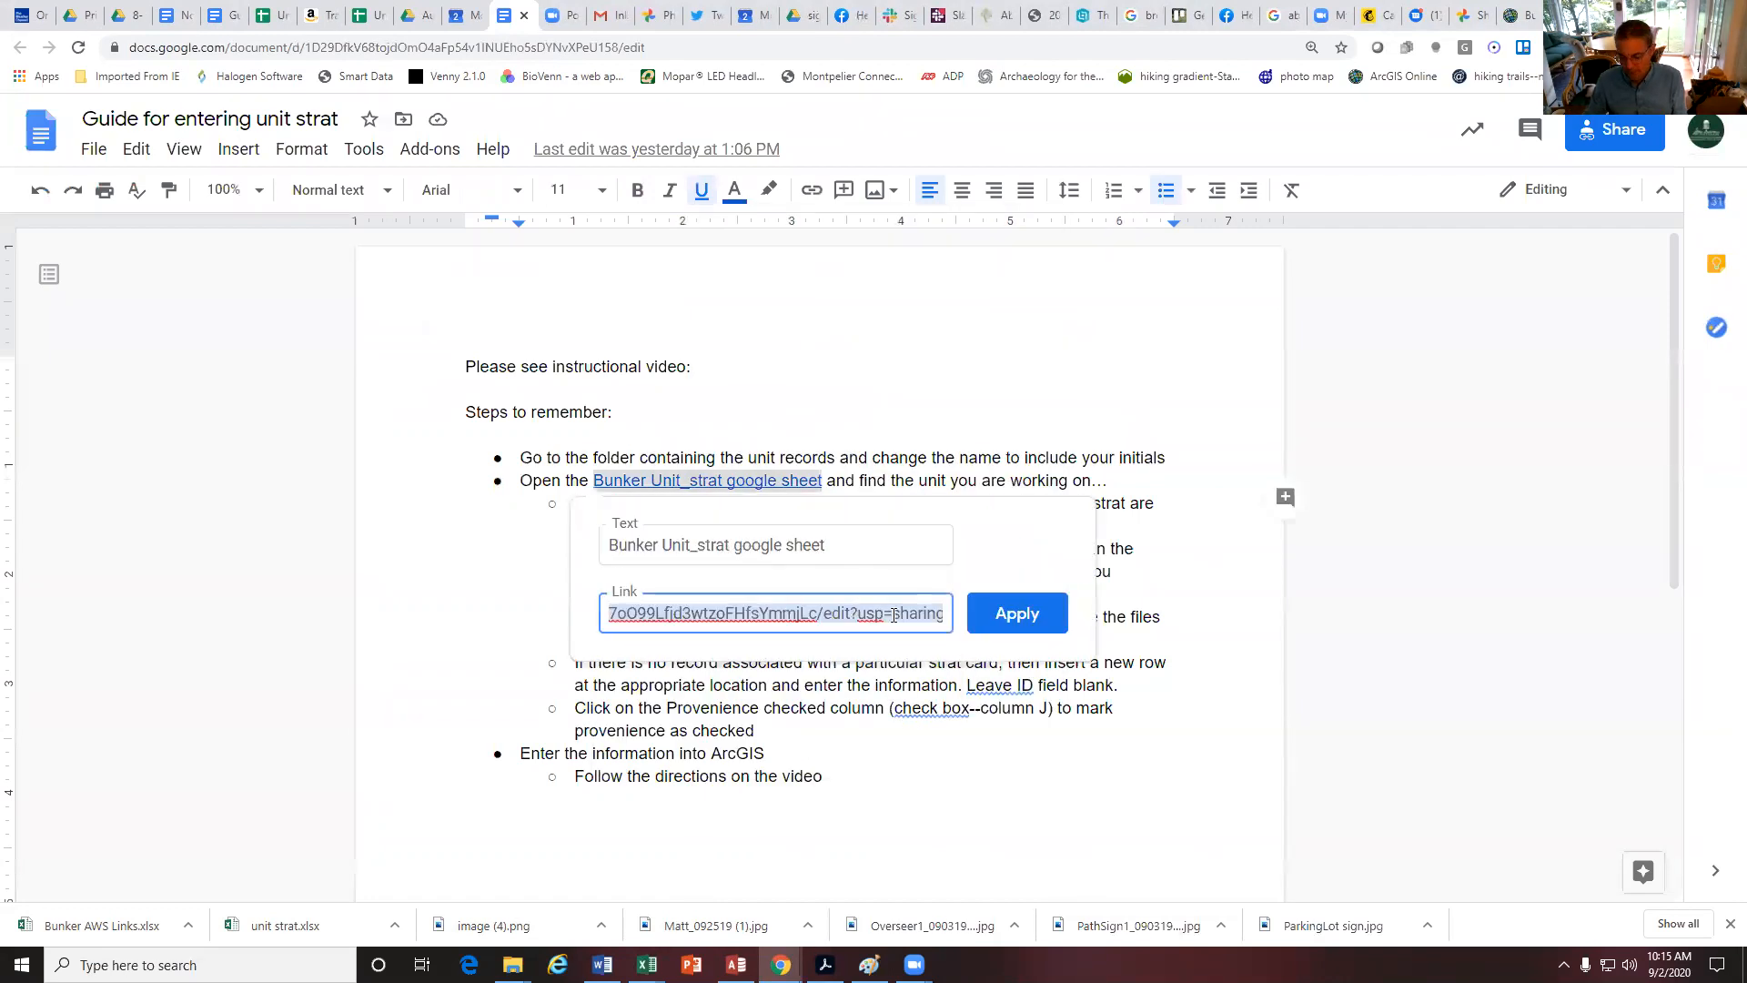
key("ctrl+v")
left_click(1016, 612)
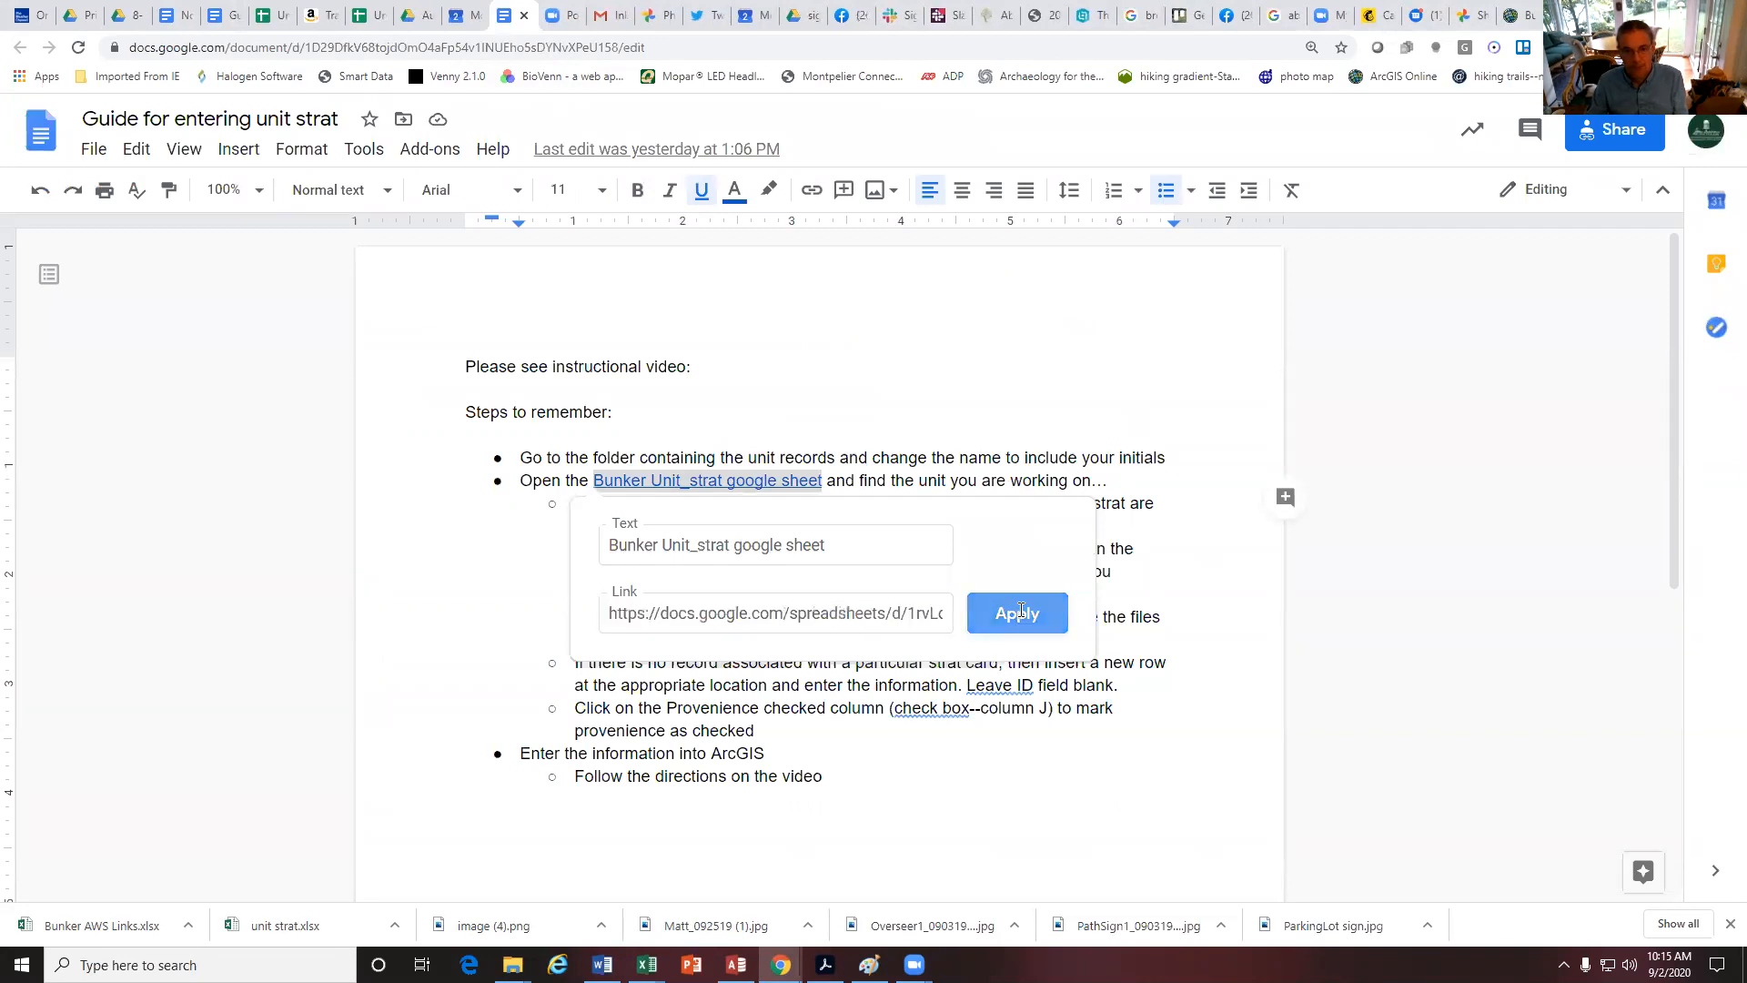
Open Unit_strat_Bunker through the guide's updated link and look over its provenience rows, ending at the unit 666 records
left_click(764, 480)
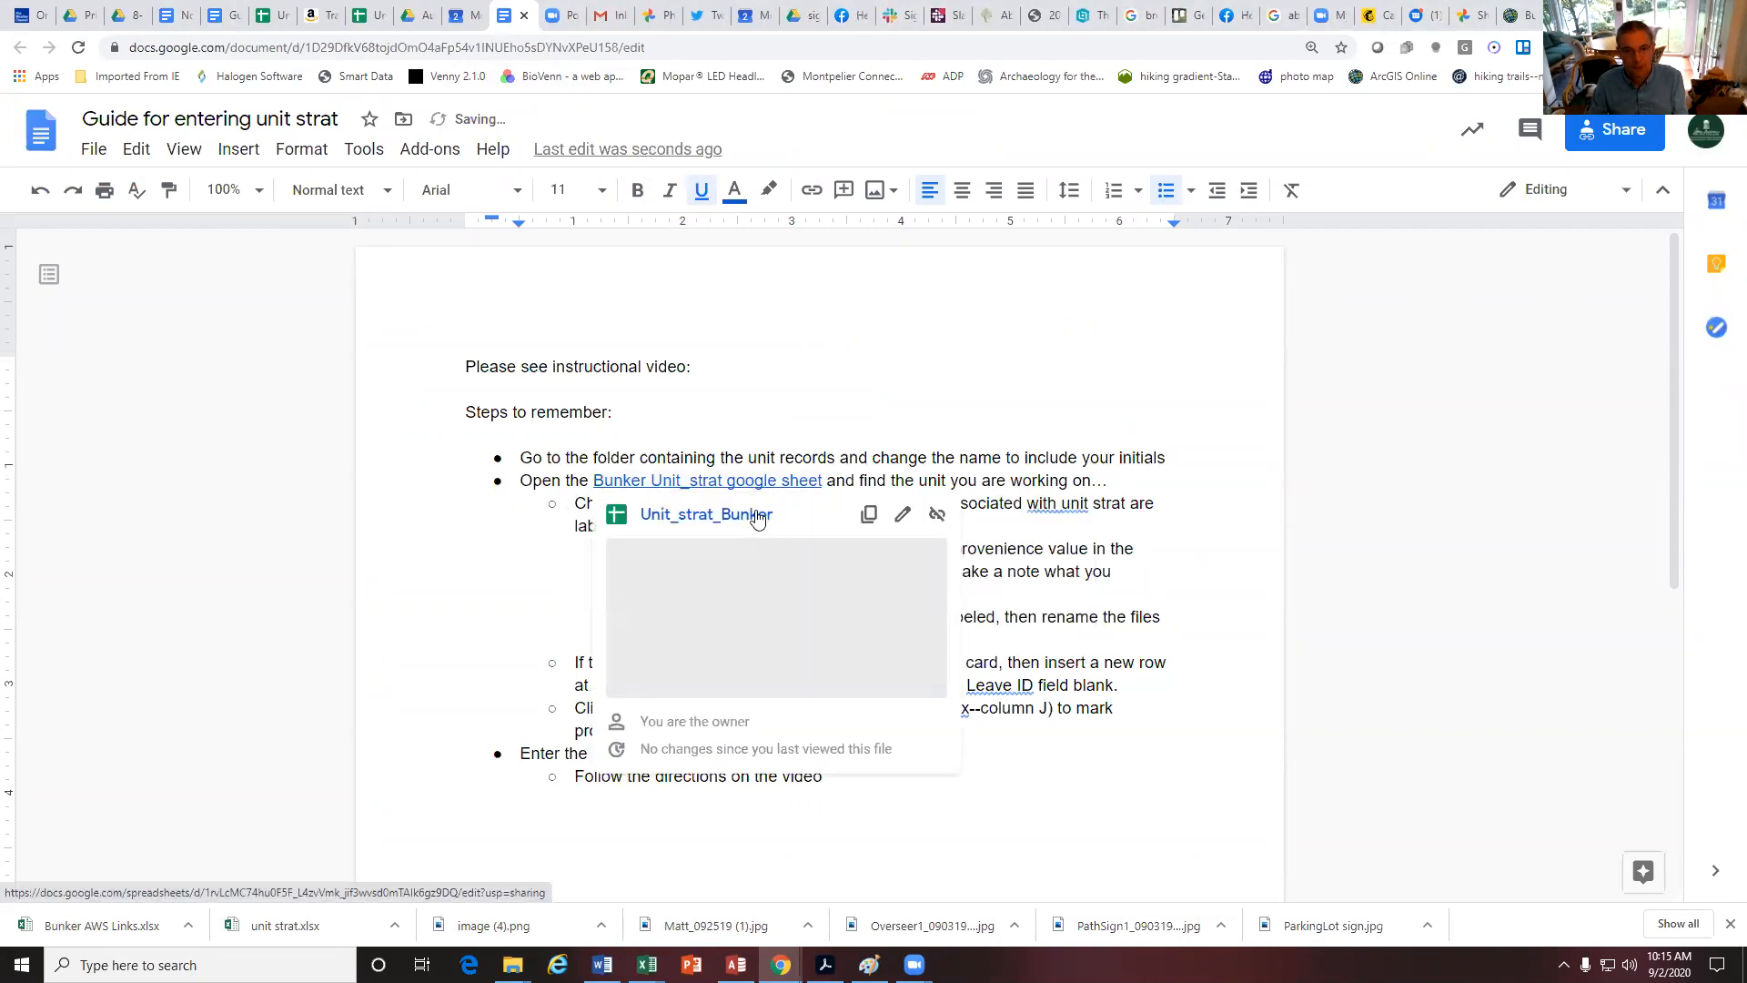
left_click(742, 515)
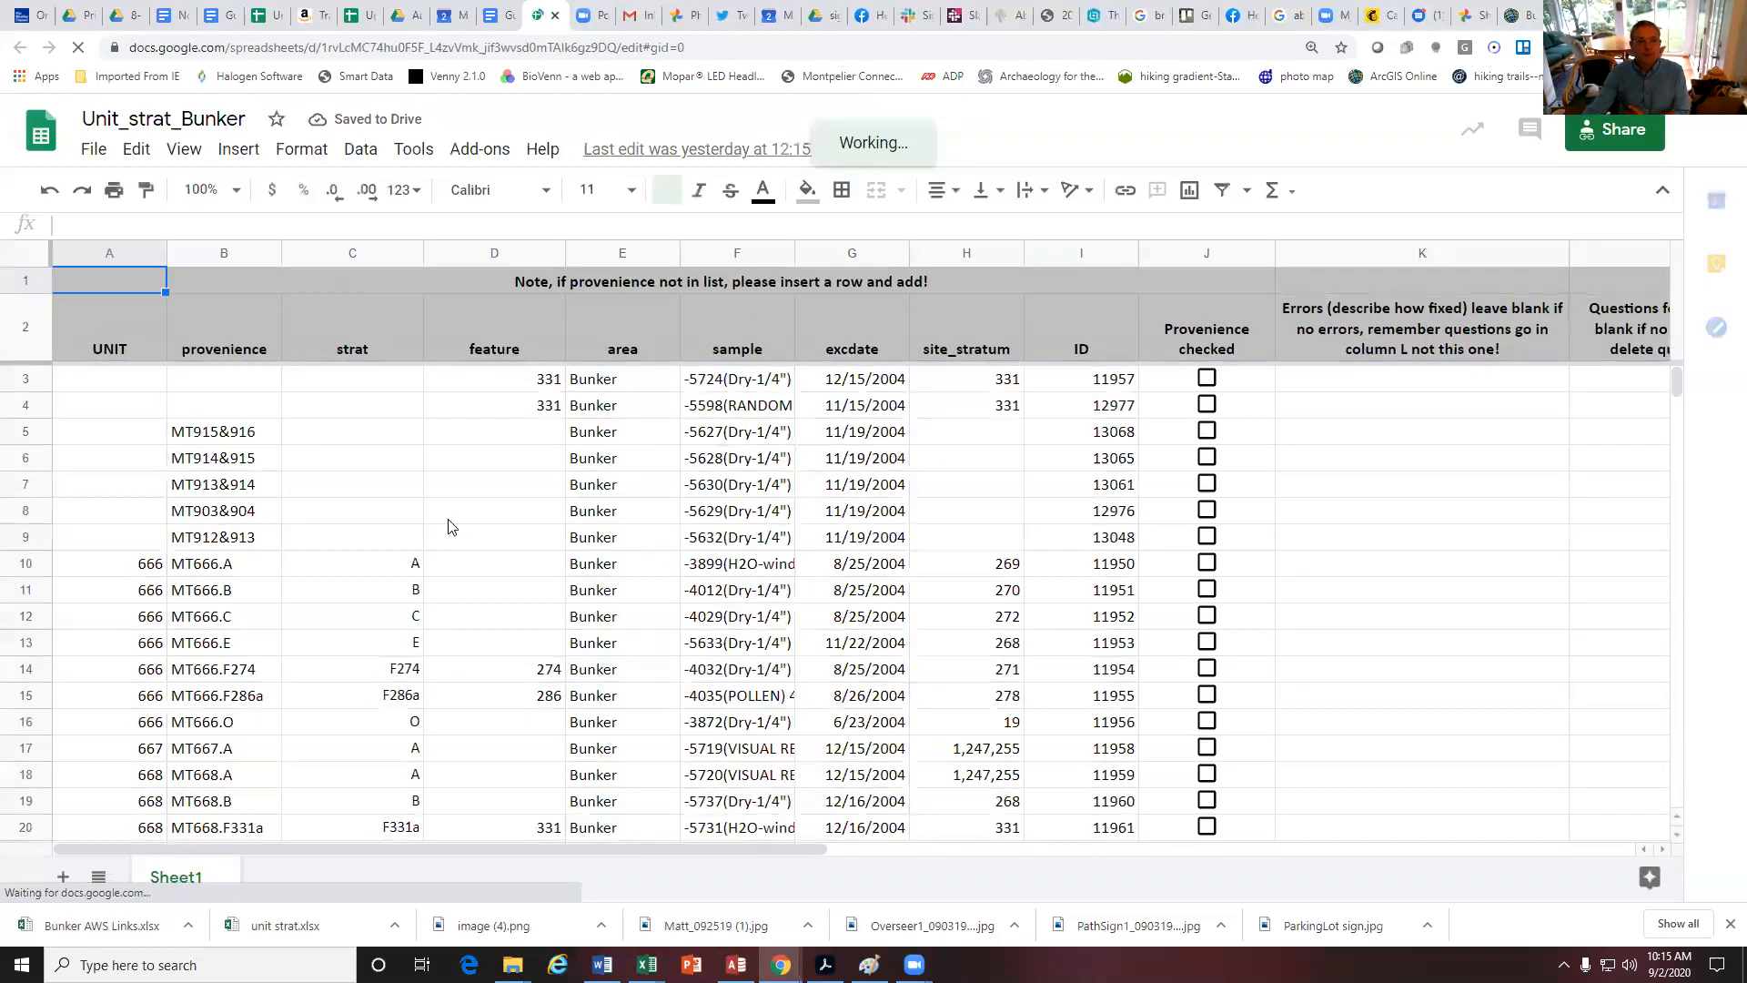
scroll(238, 539, "down", 4)
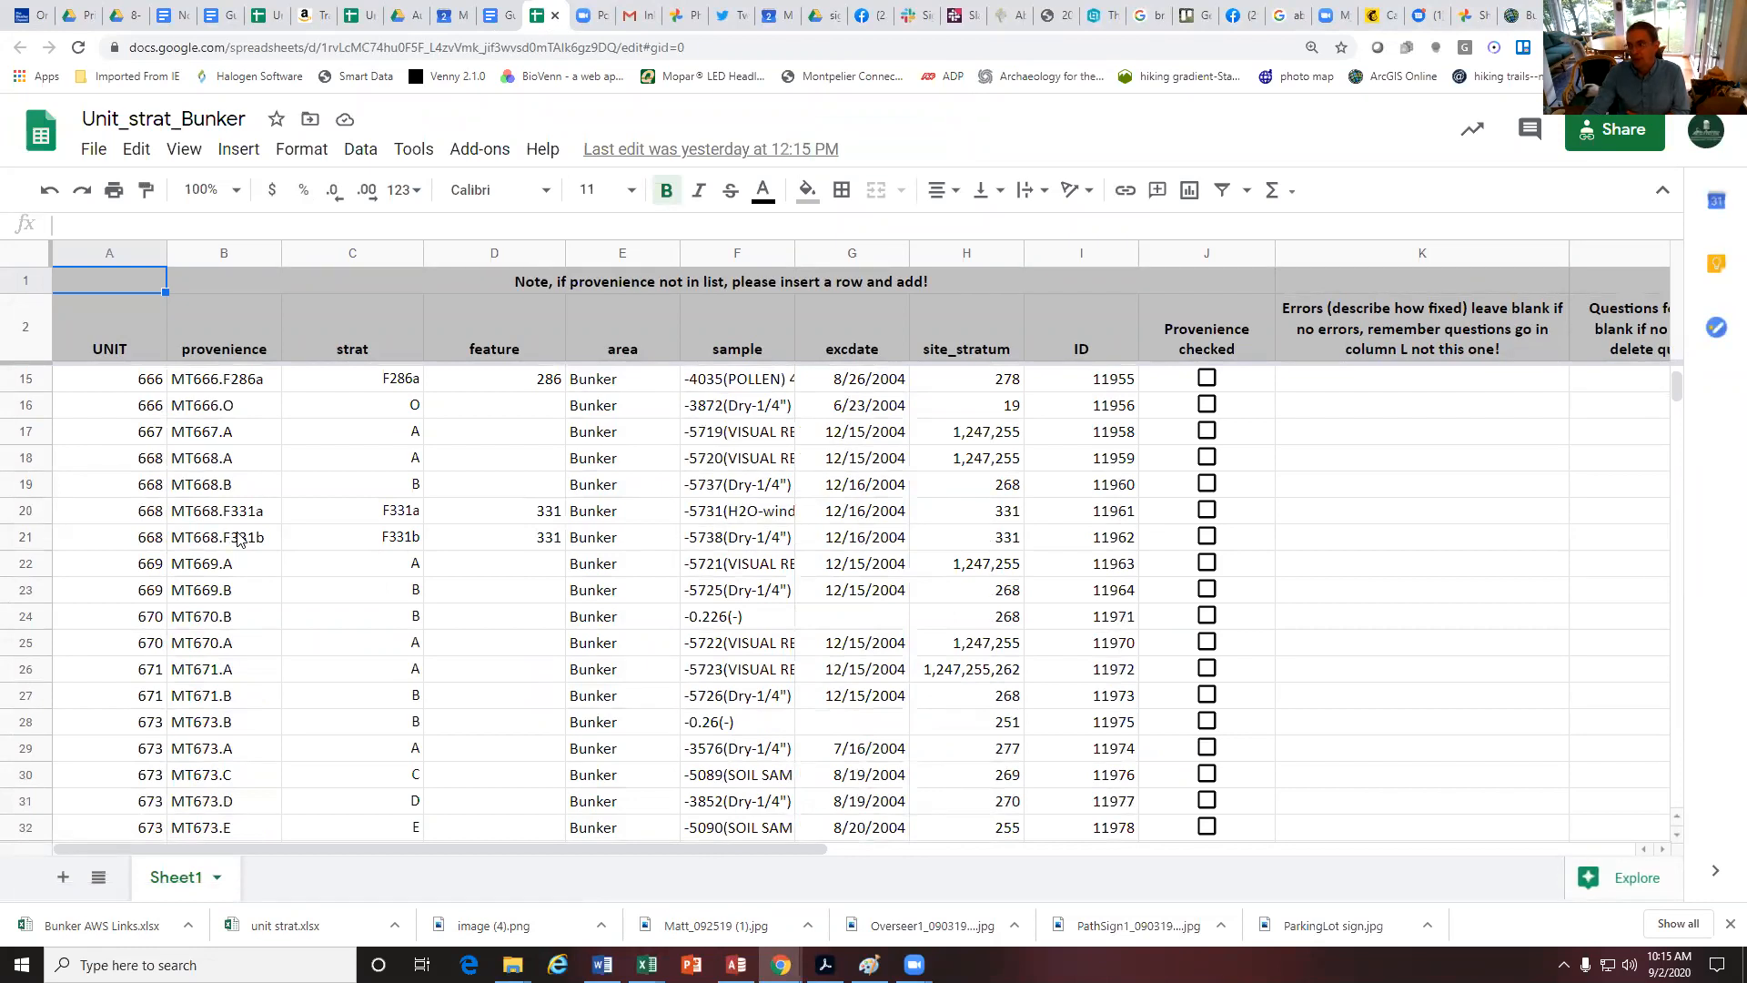
scroll(239, 539, "down", 2)
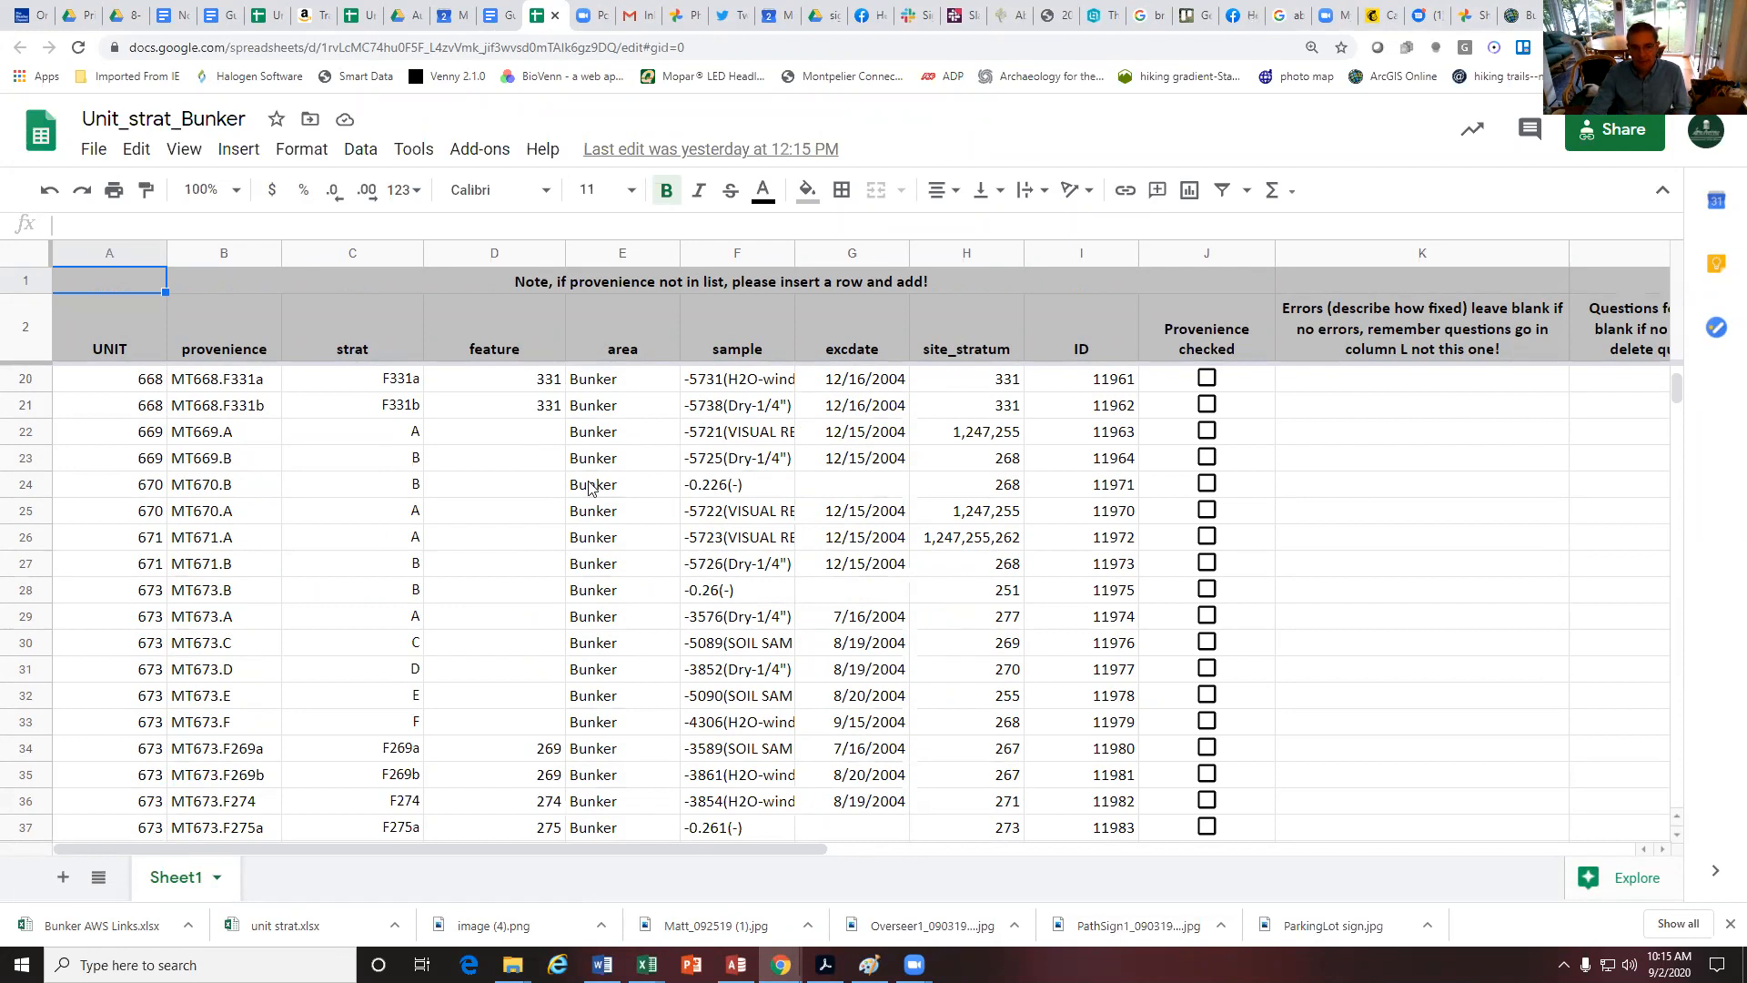
scroll(337, 528, "up", 3)
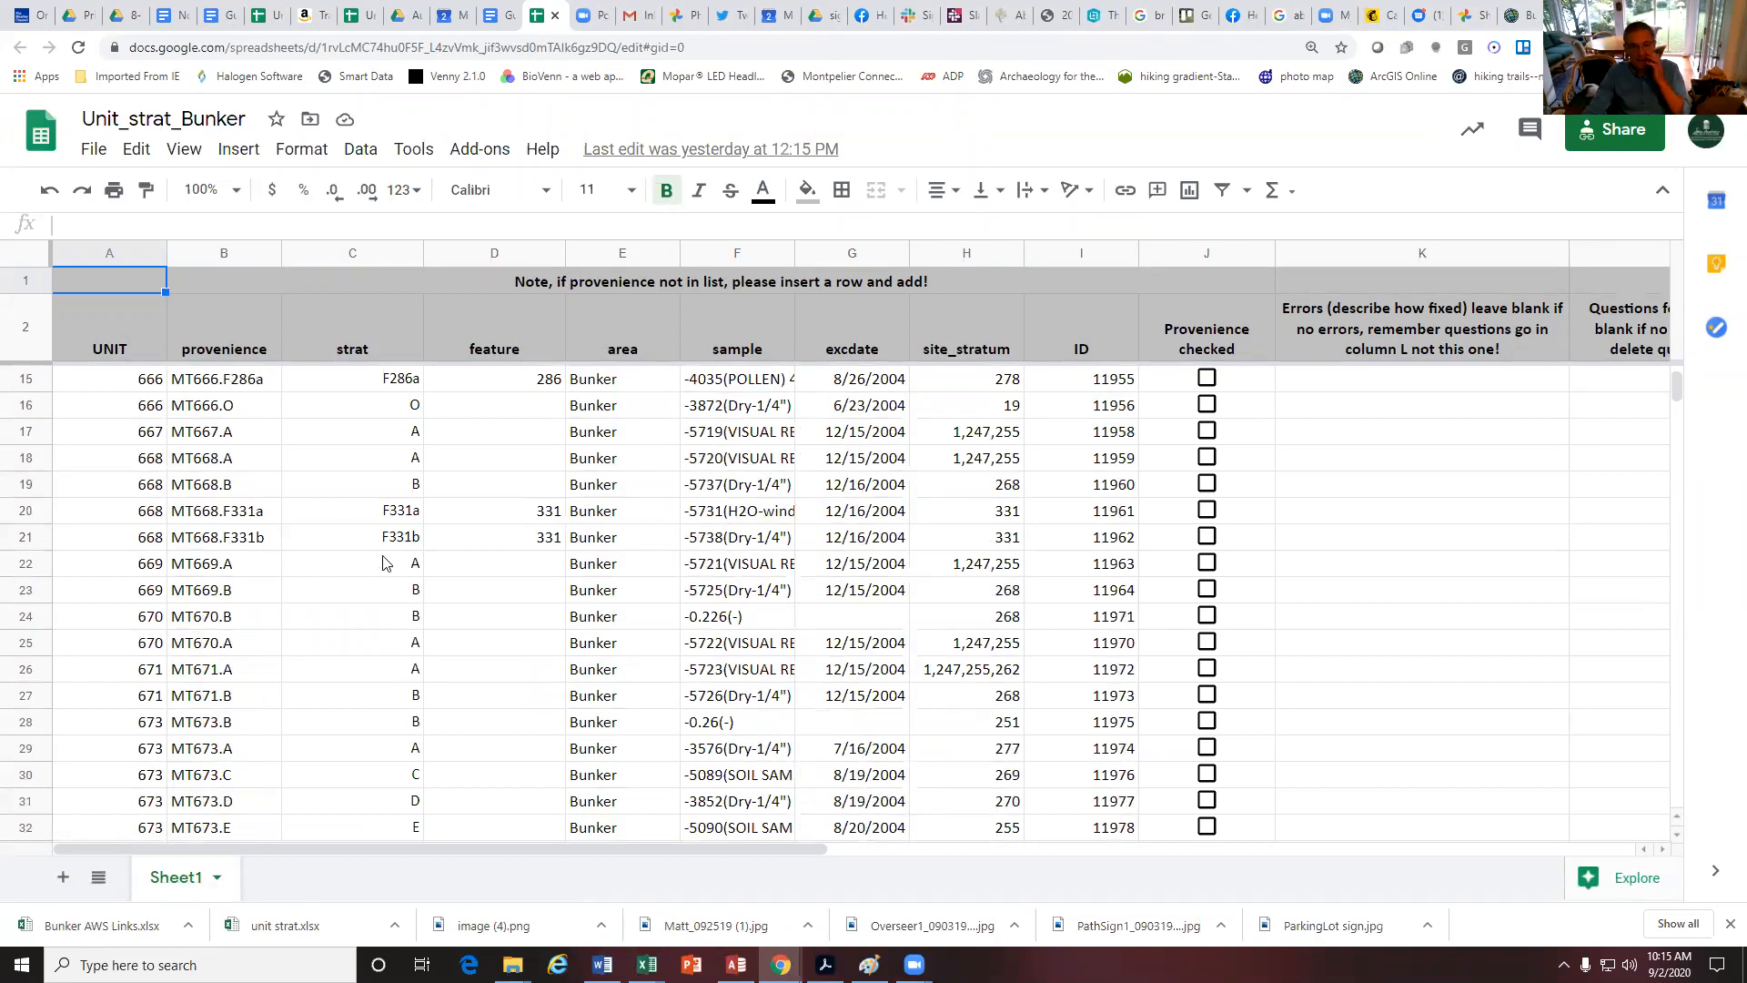
scroll(323, 561, "up", 5)
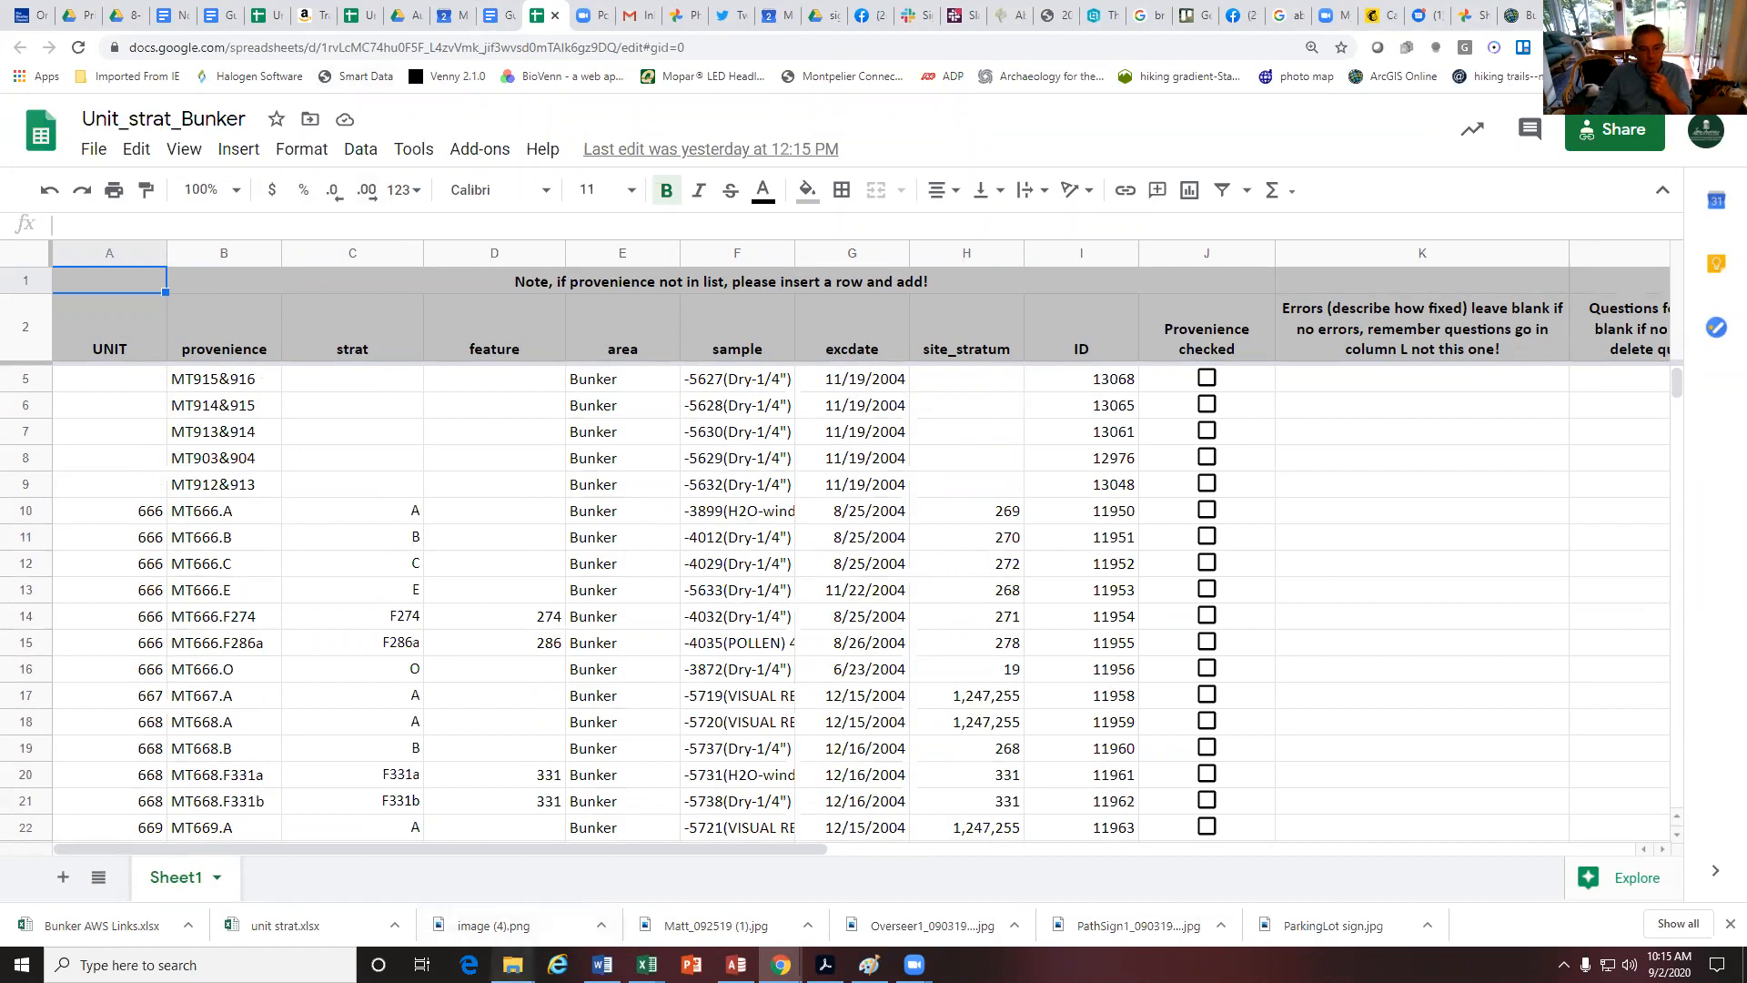
Switch to the Drive window showing 1_Completed and open the strat card MT666.A.CA.pdf from the MT666-MBR folder
mouse_move(781, 965)
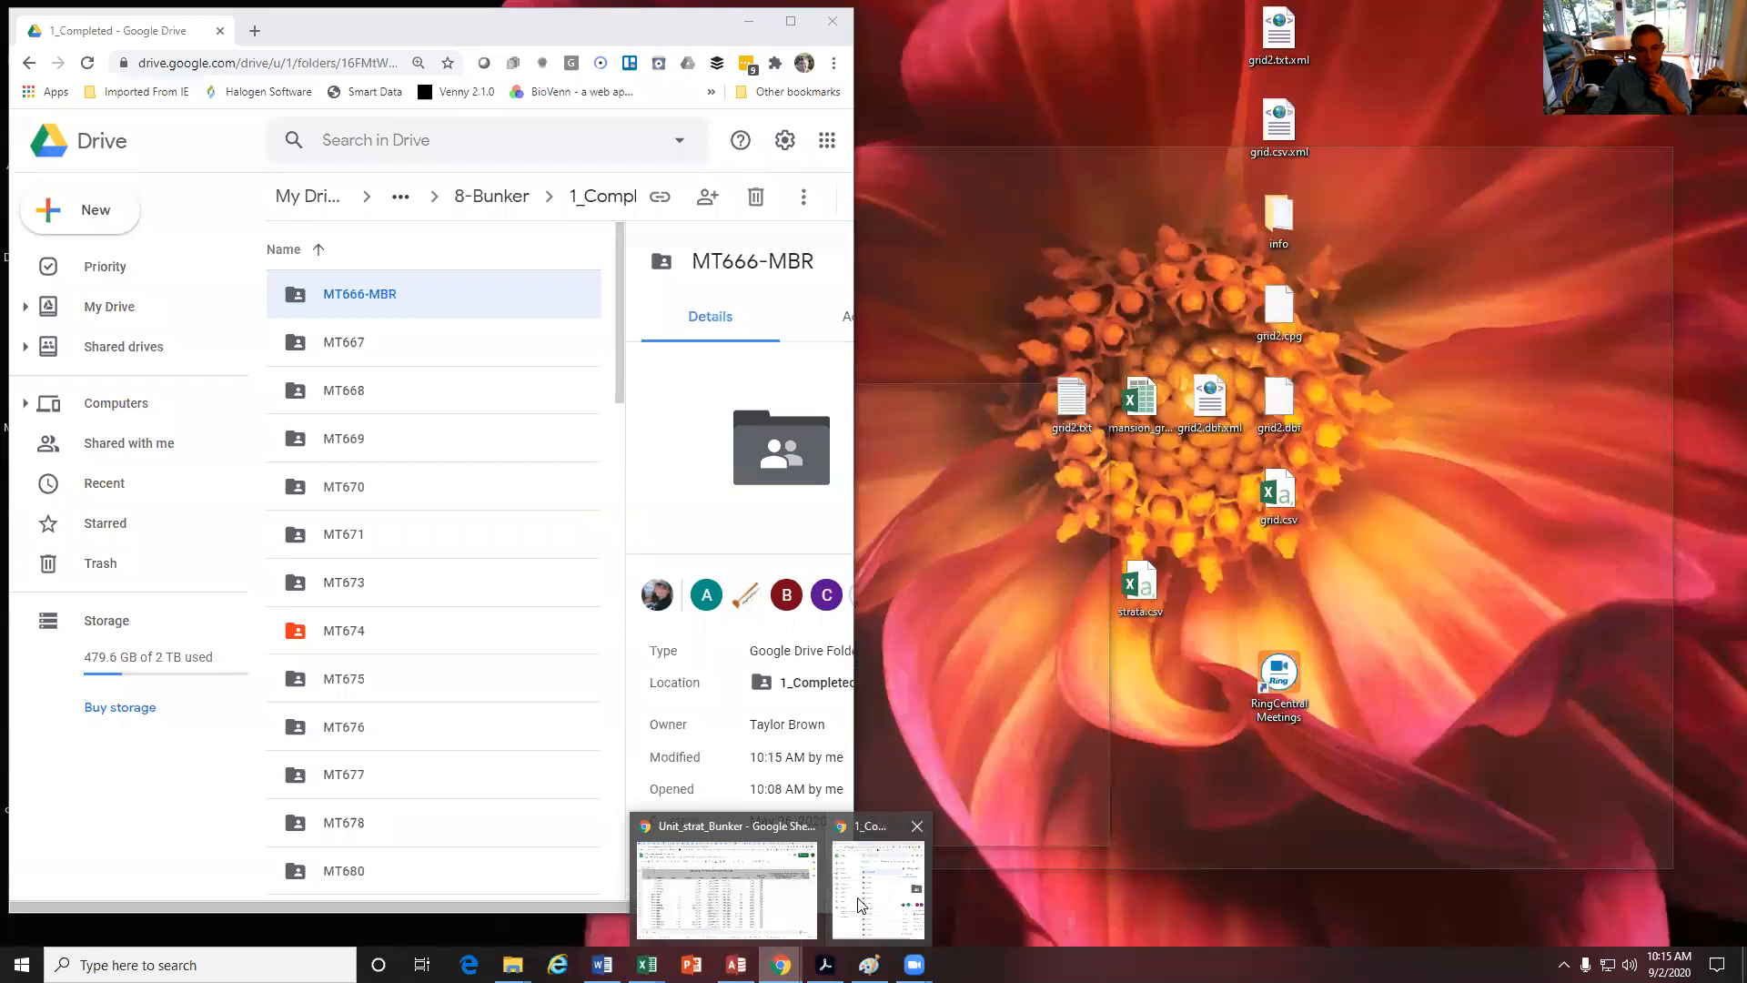
left_click(860, 903)
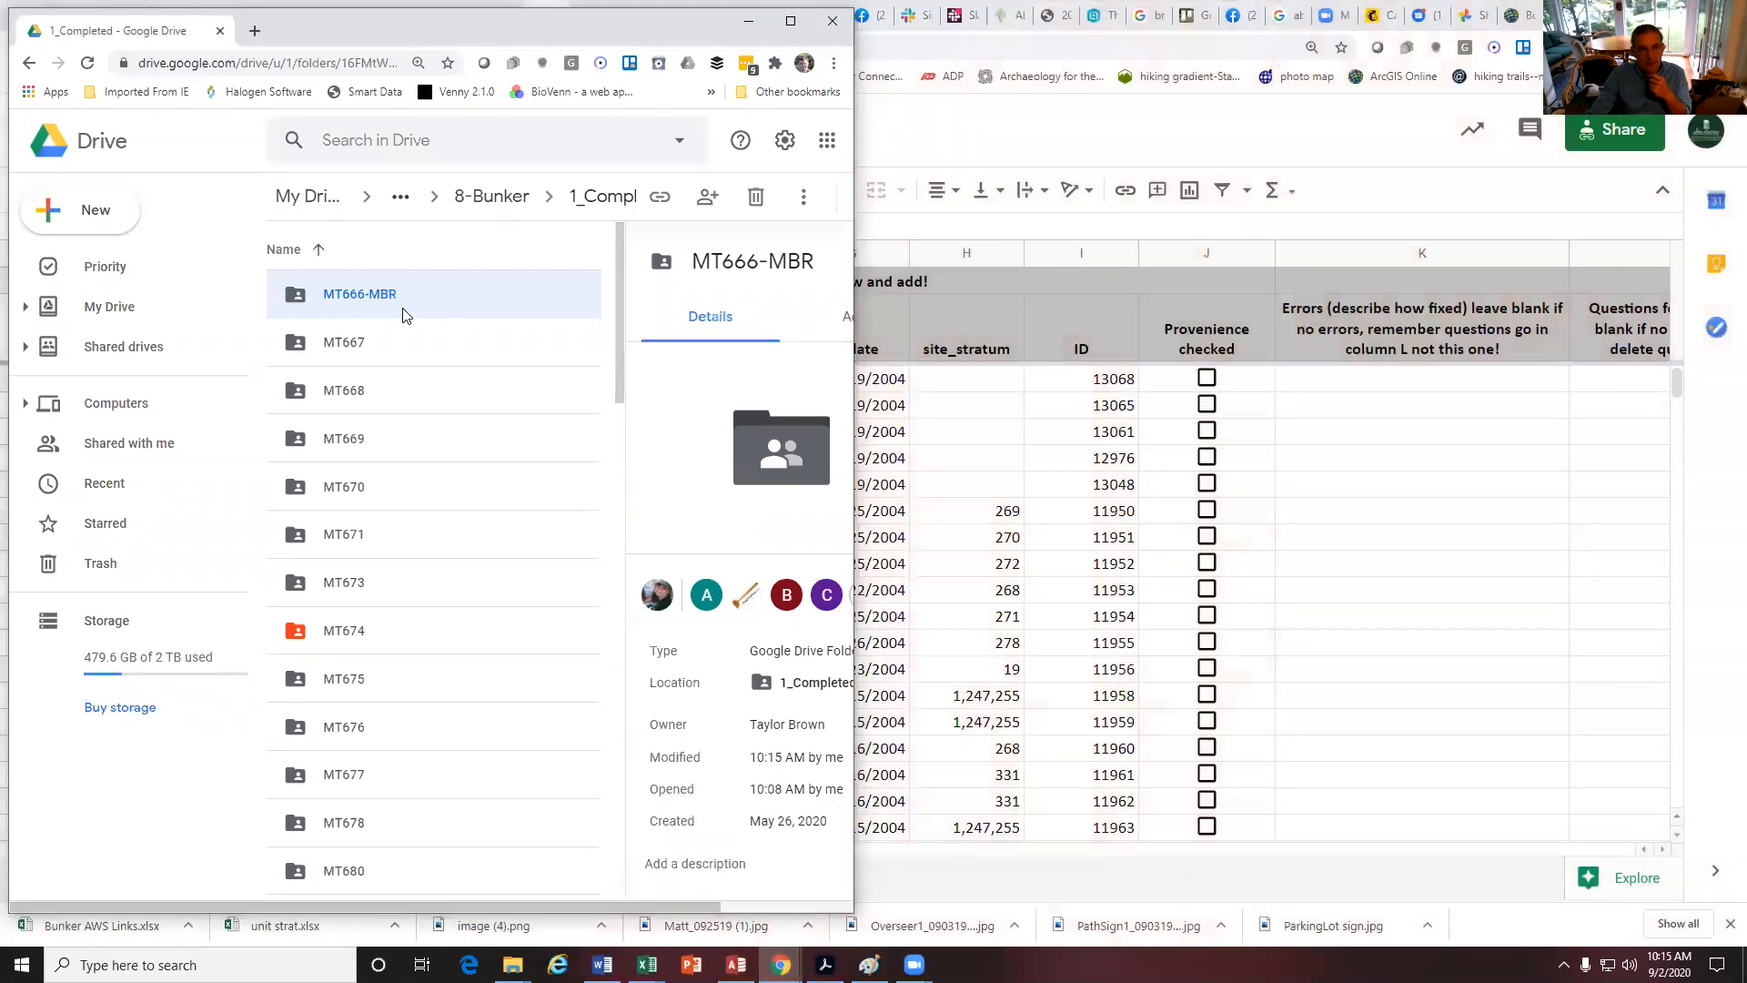
double_click(364, 298)
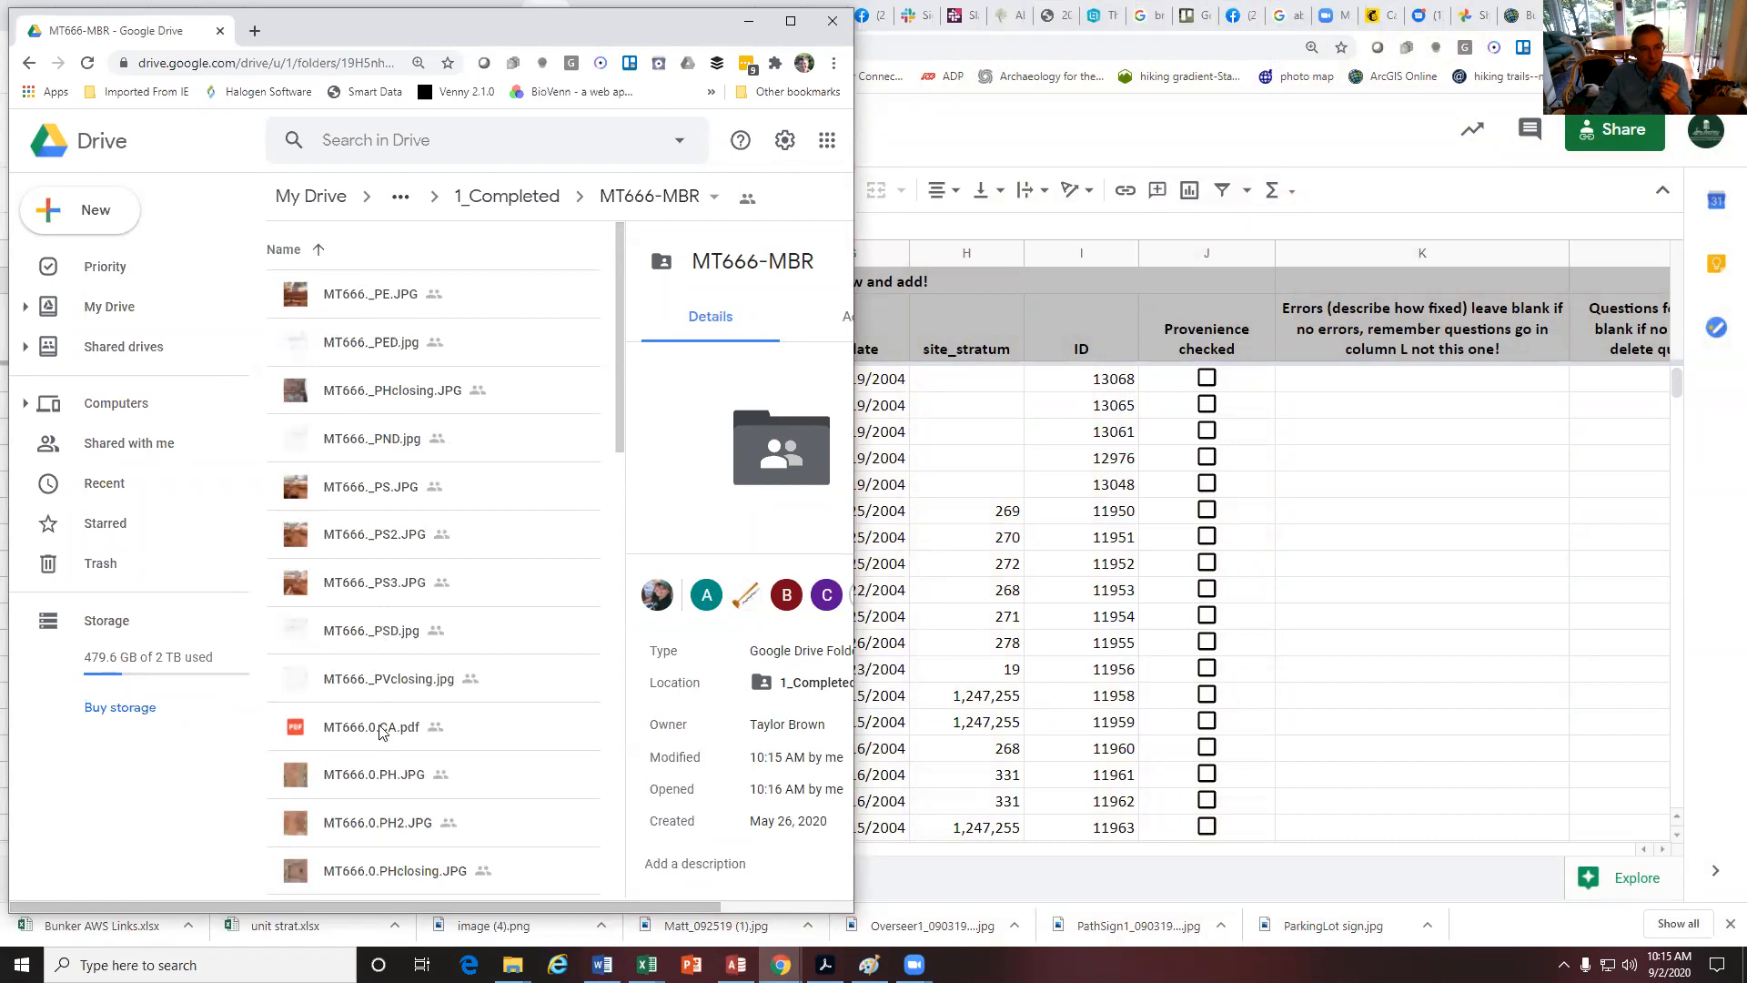
scroll(381, 737, "down", 3)
left_click(381, 792)
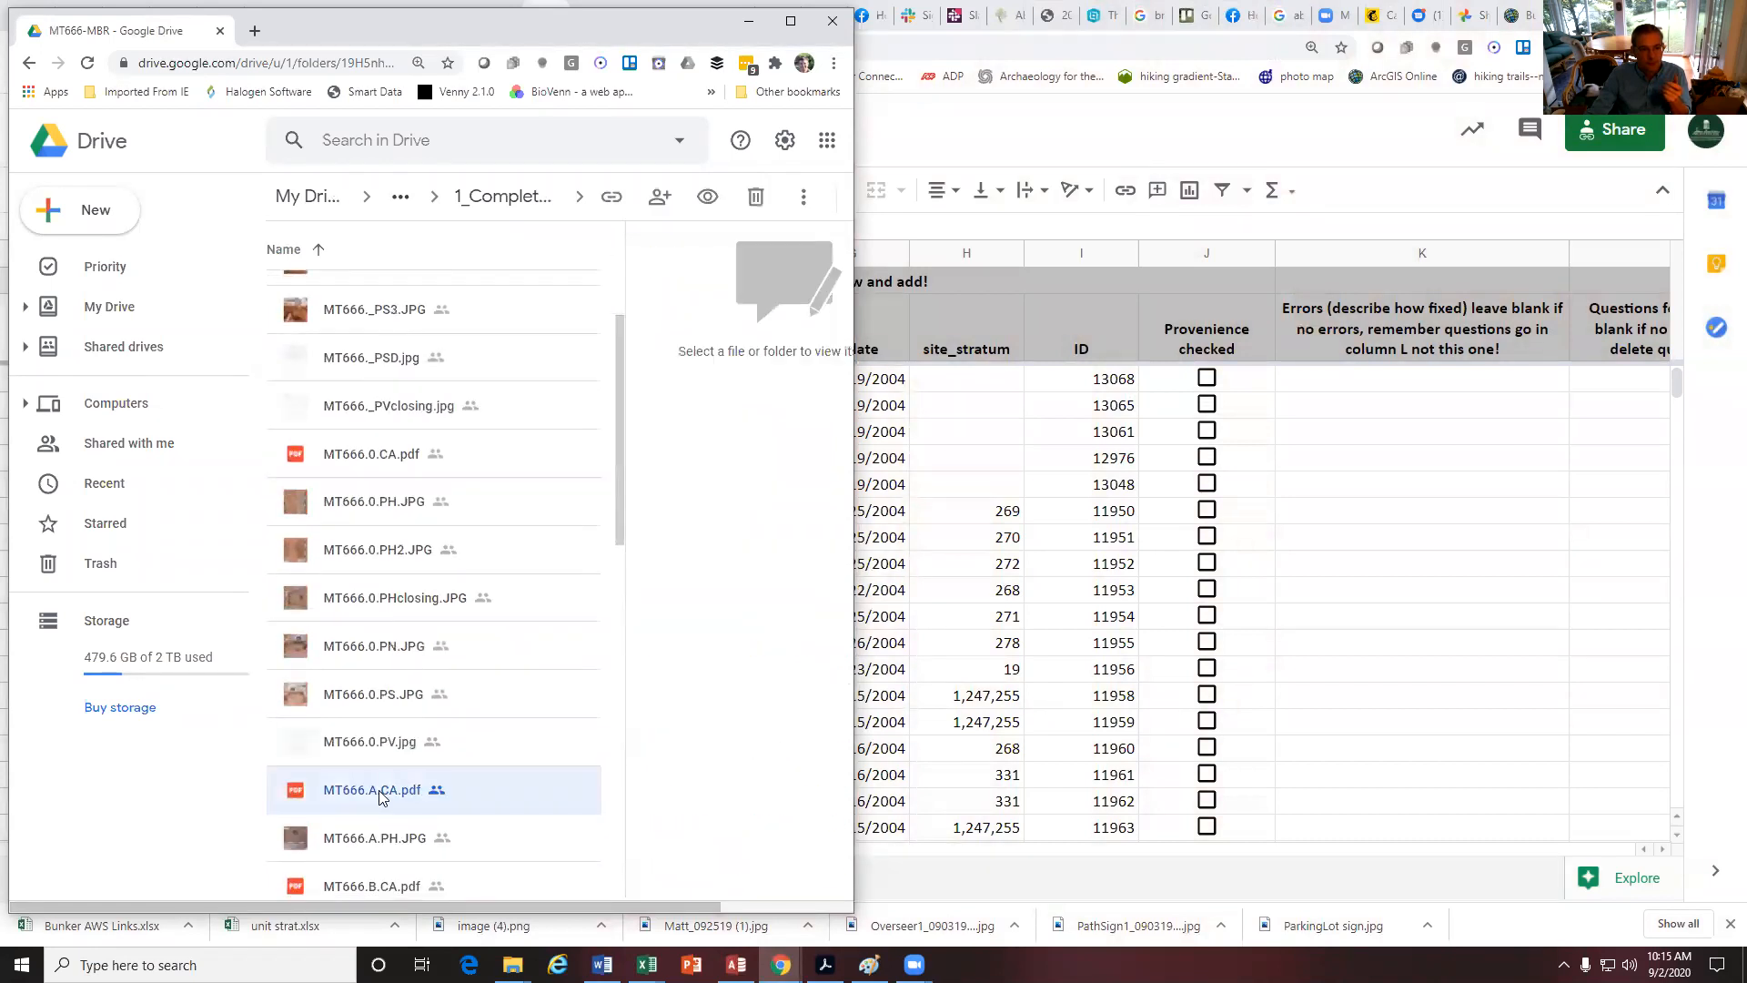
double_click(380, 797)
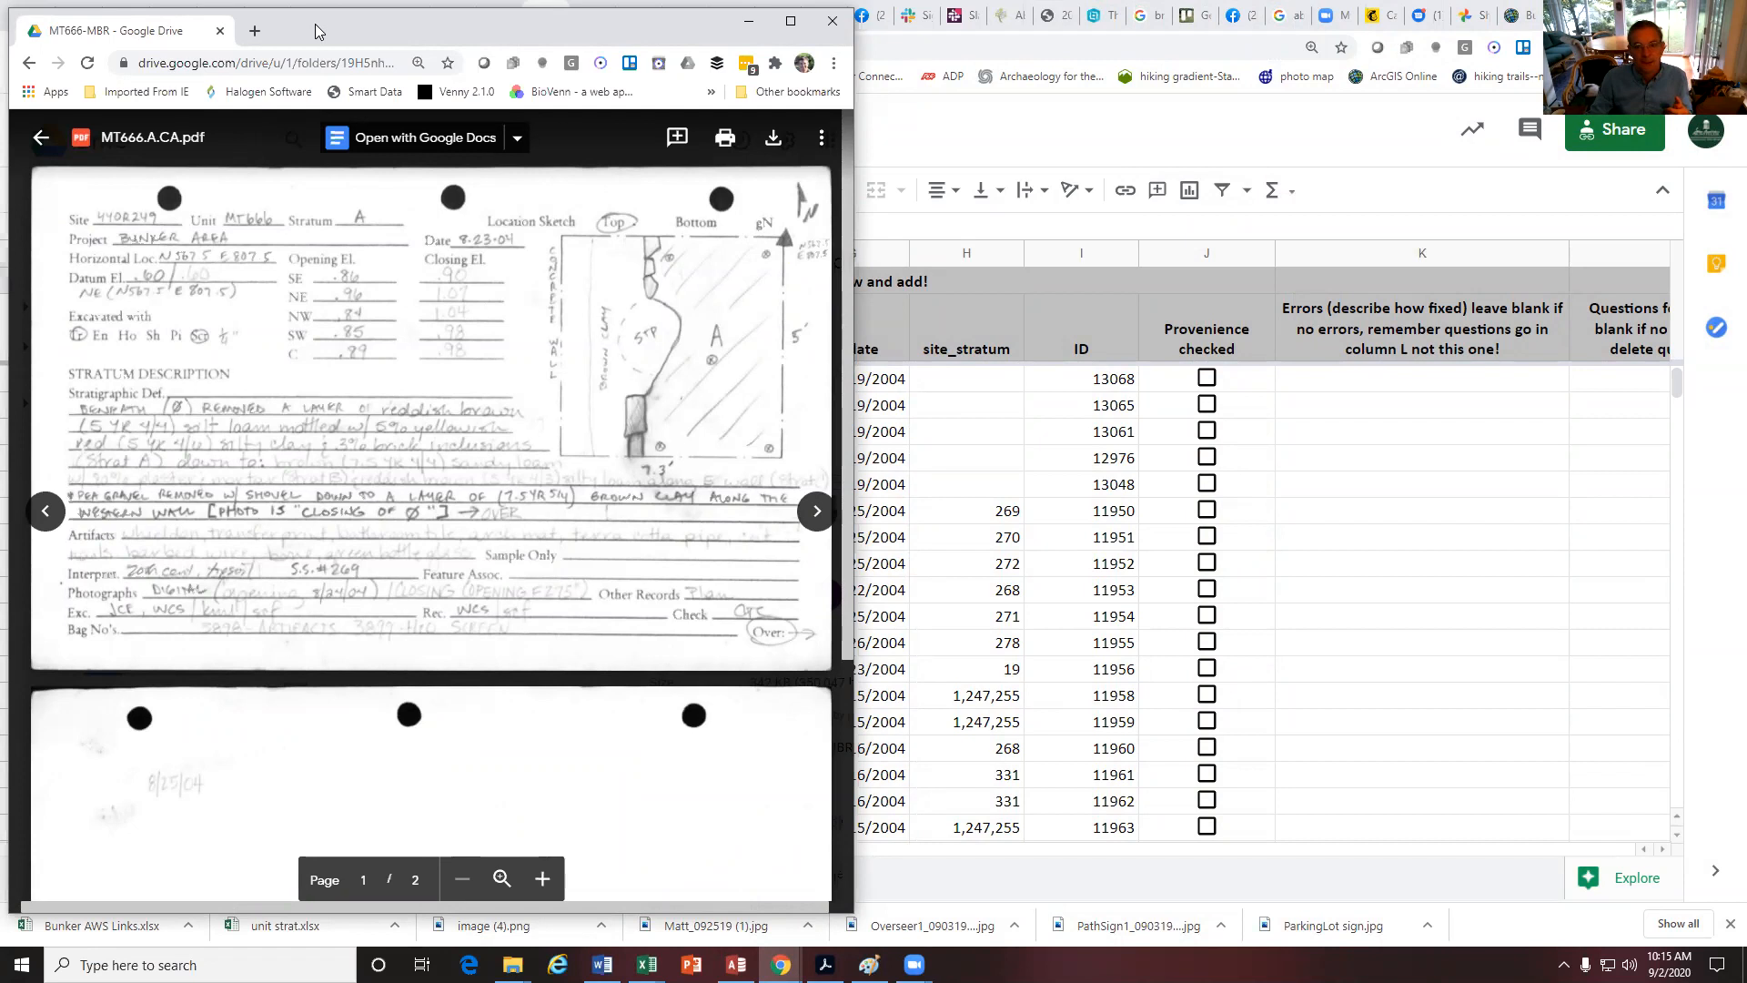
Detach Unit_strat_Bunker into its own browser window and place it beside the Drive window showing the MT666.A strat card
left_click_drag(316, 32, 311, 35)
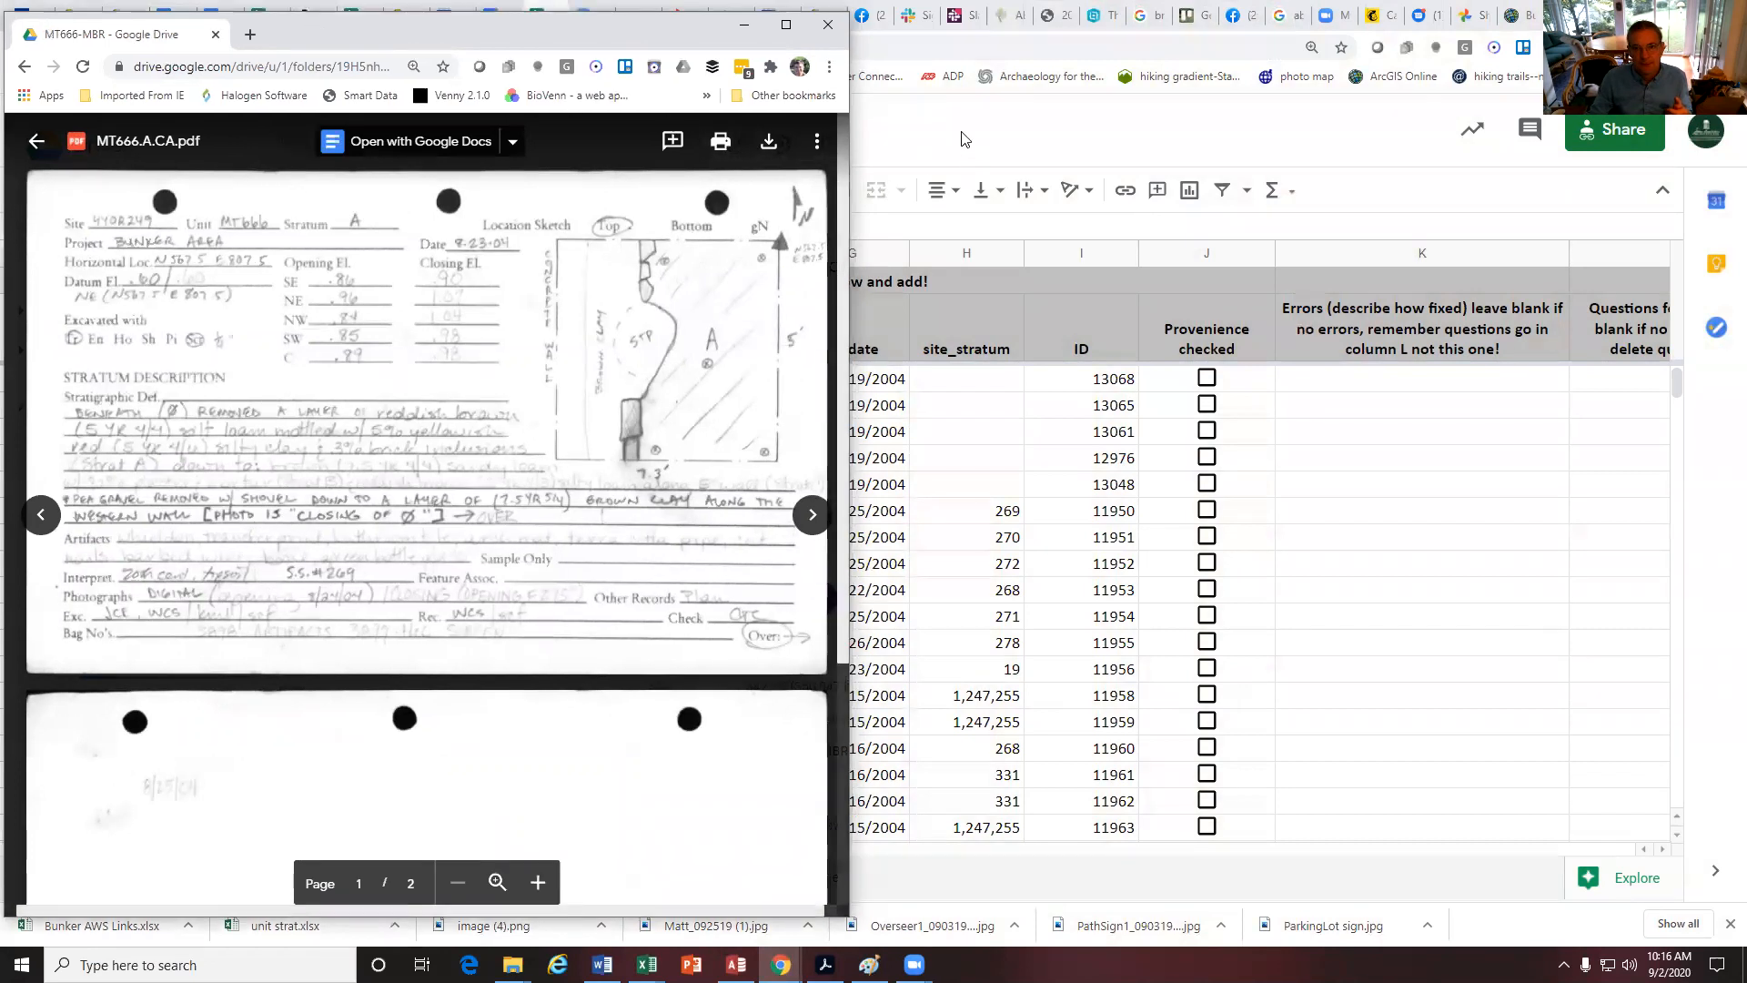
left_click(964, 139)
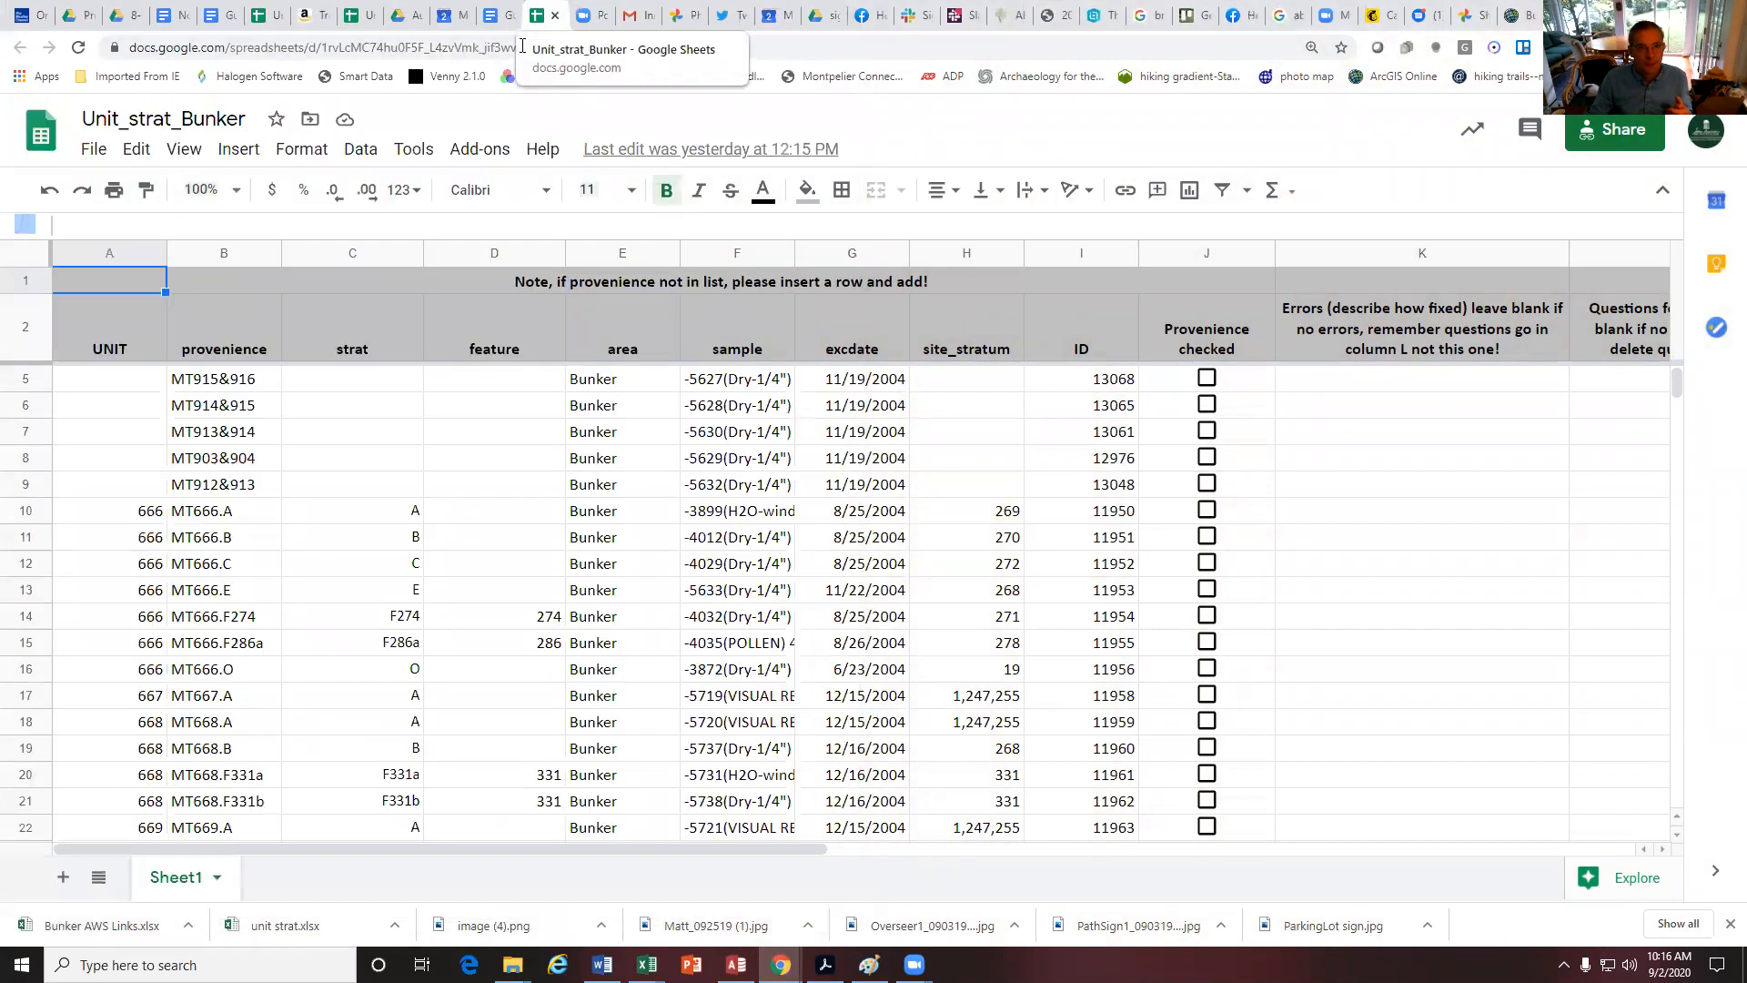
key("ctrl+w")
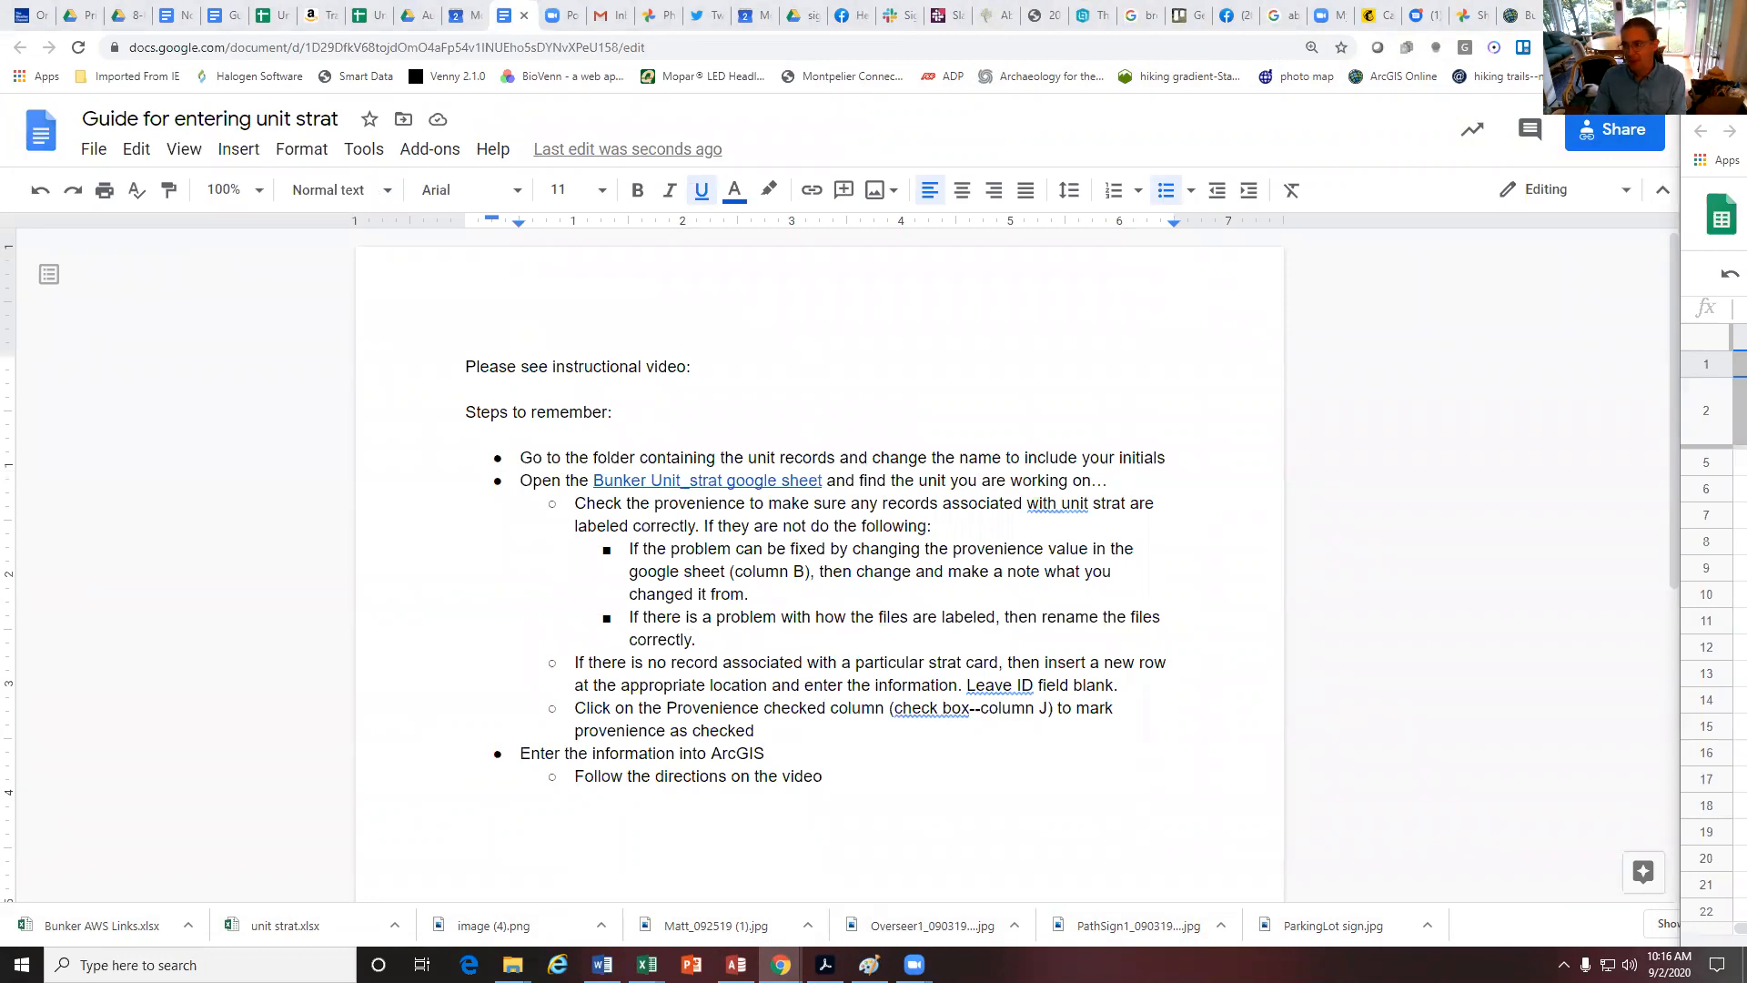
left_click_drag(1746, 99, 951, 24)
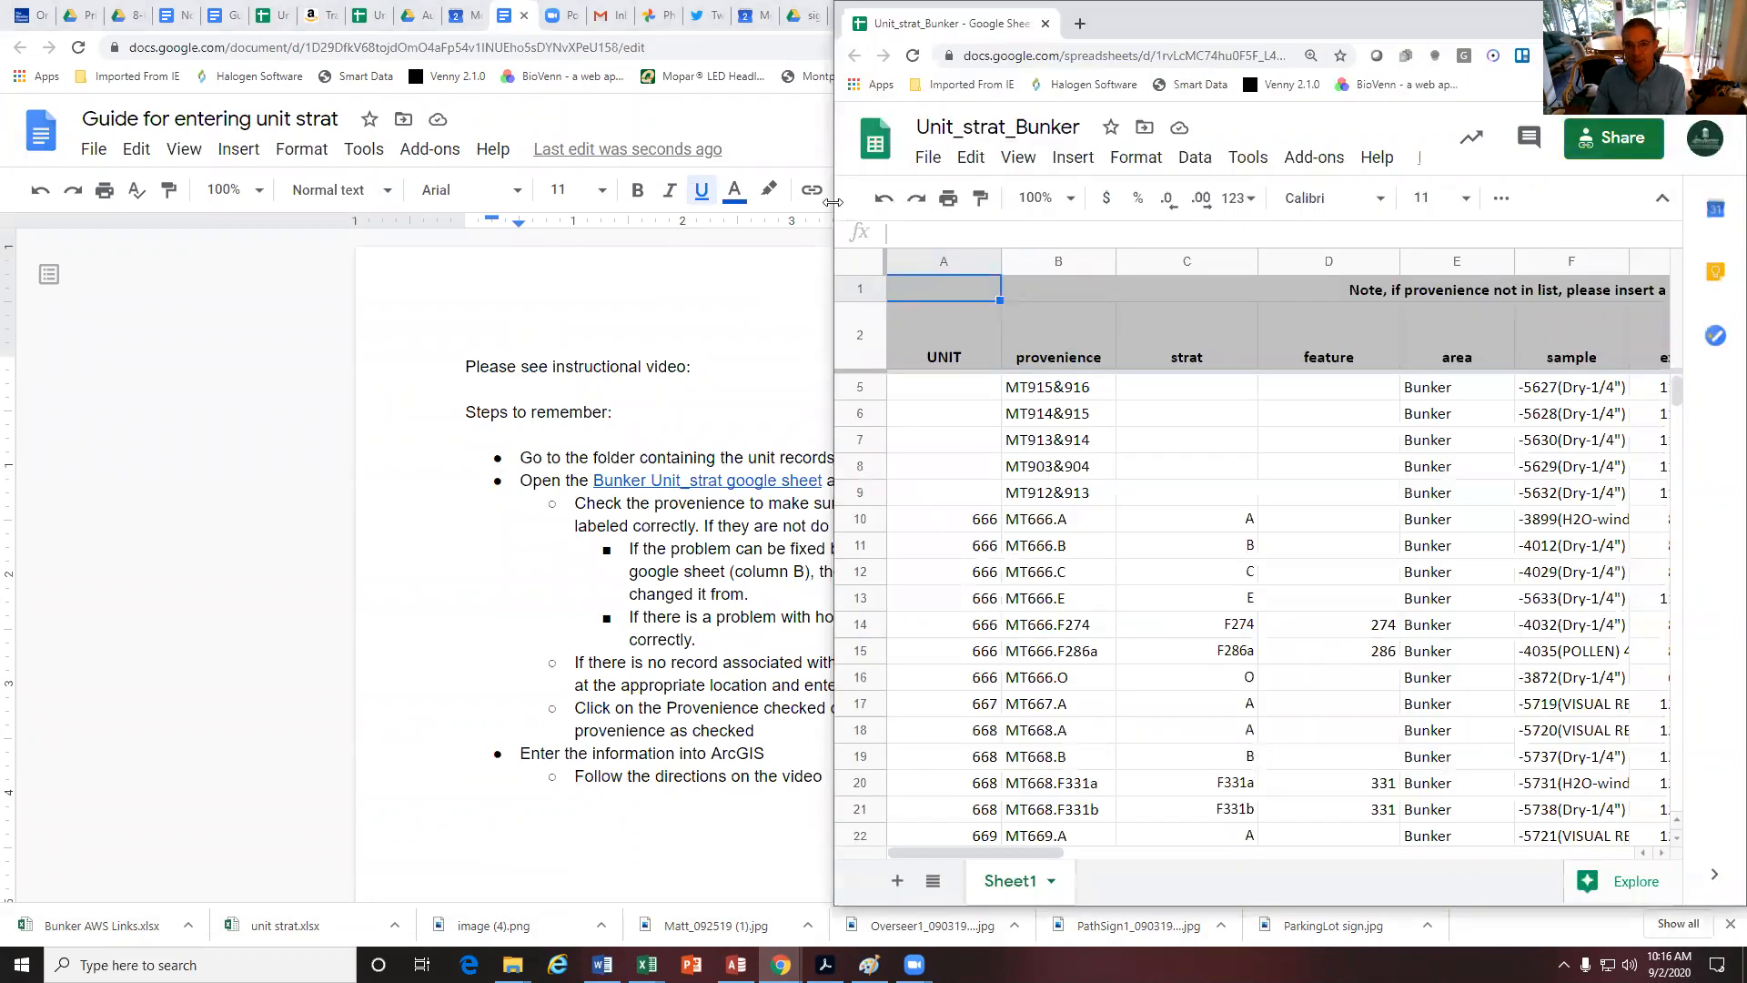
left_click_drag(835, 201, 871, 201)
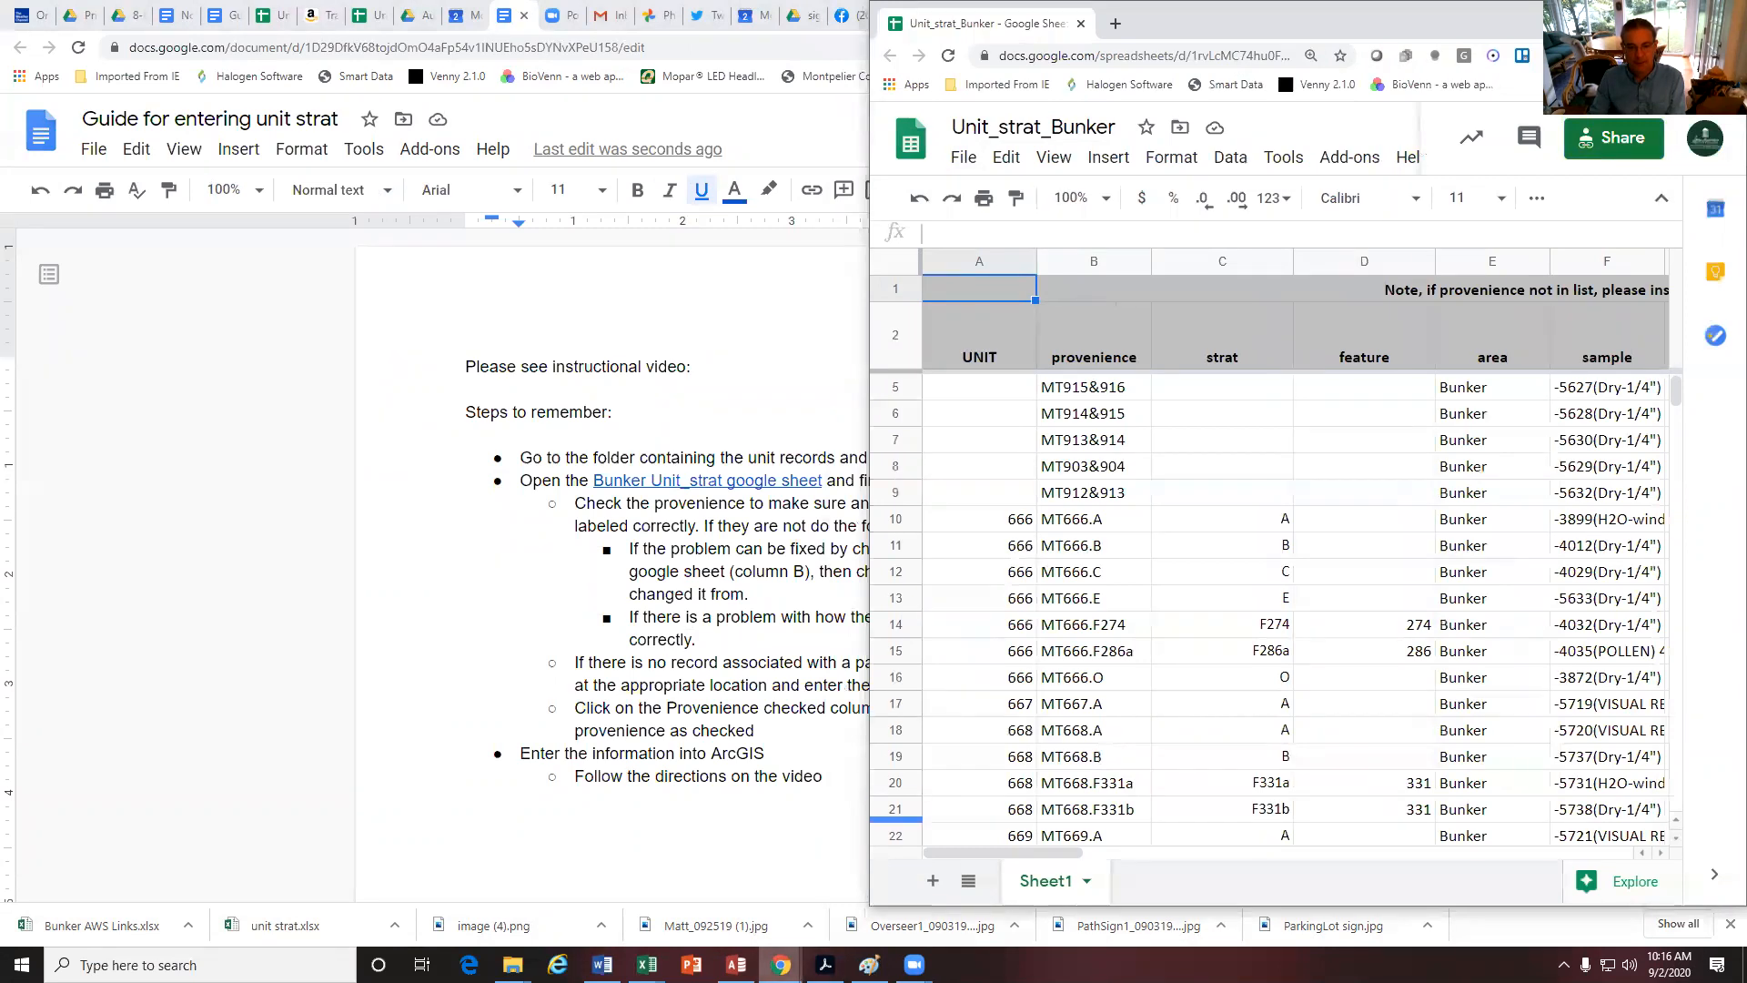
mouse_move(781, 964)
left_click(824, 883)
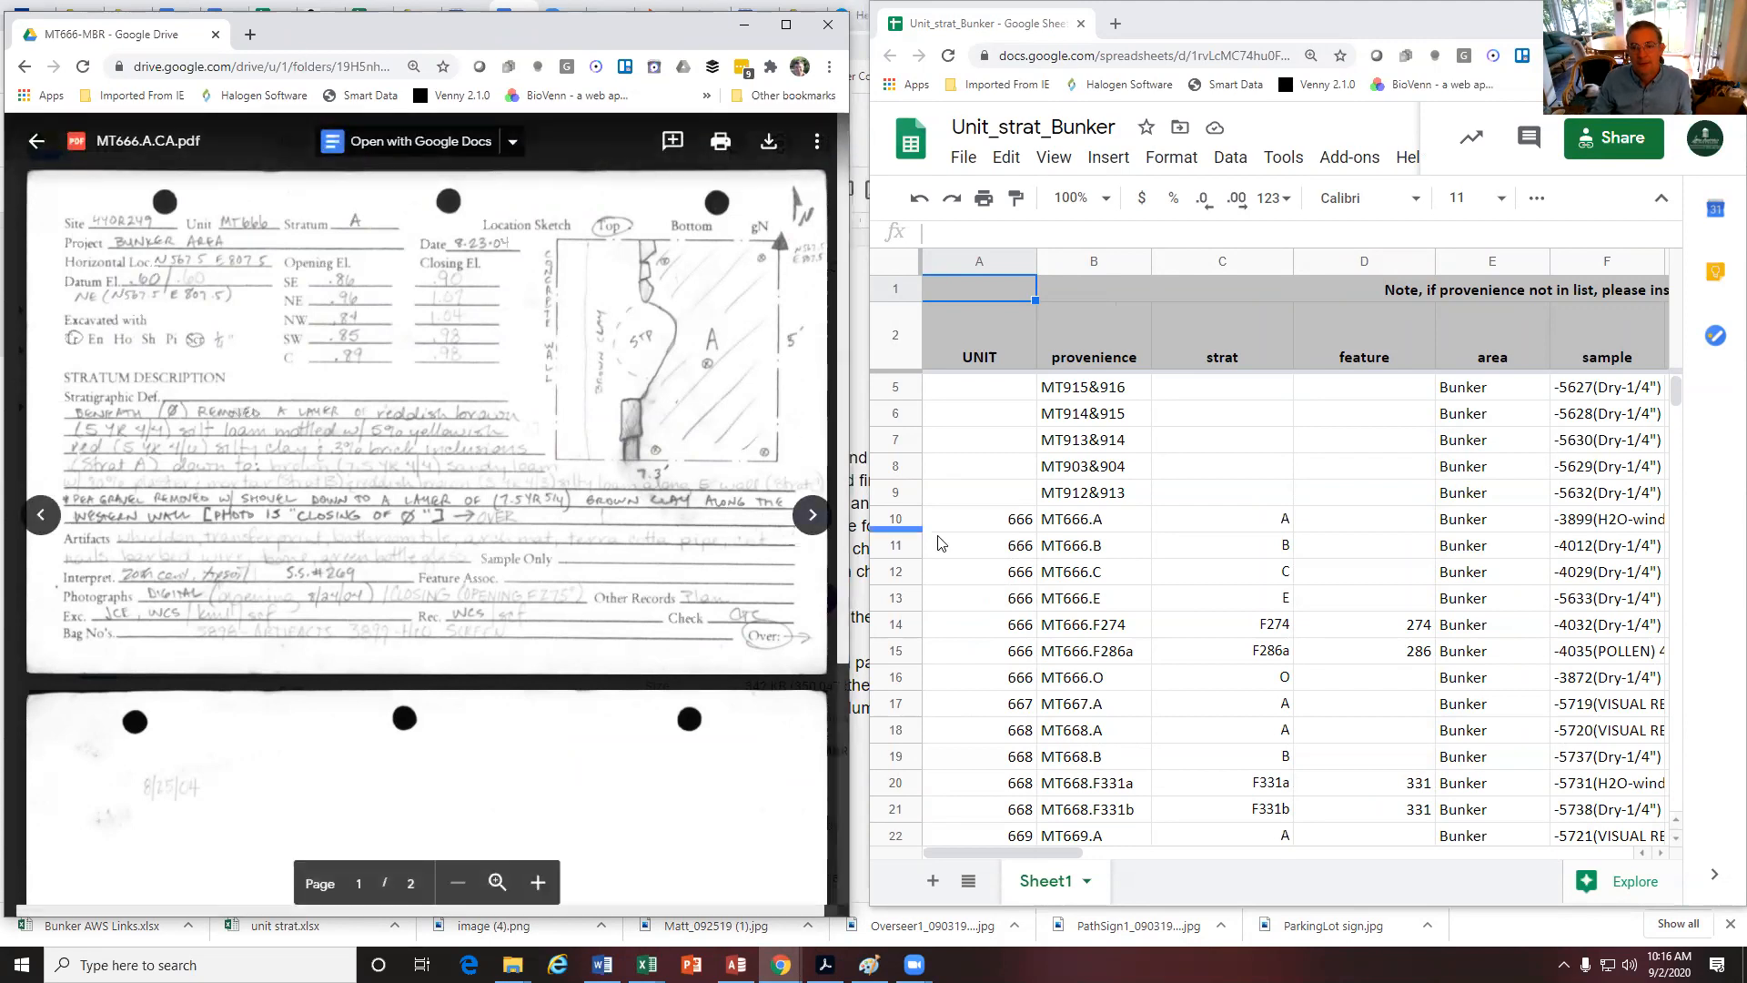
Compare the unit, provenience, strat, feature, area and sample cells of the MT666.A row with its strat card
left_click(1000, 523)
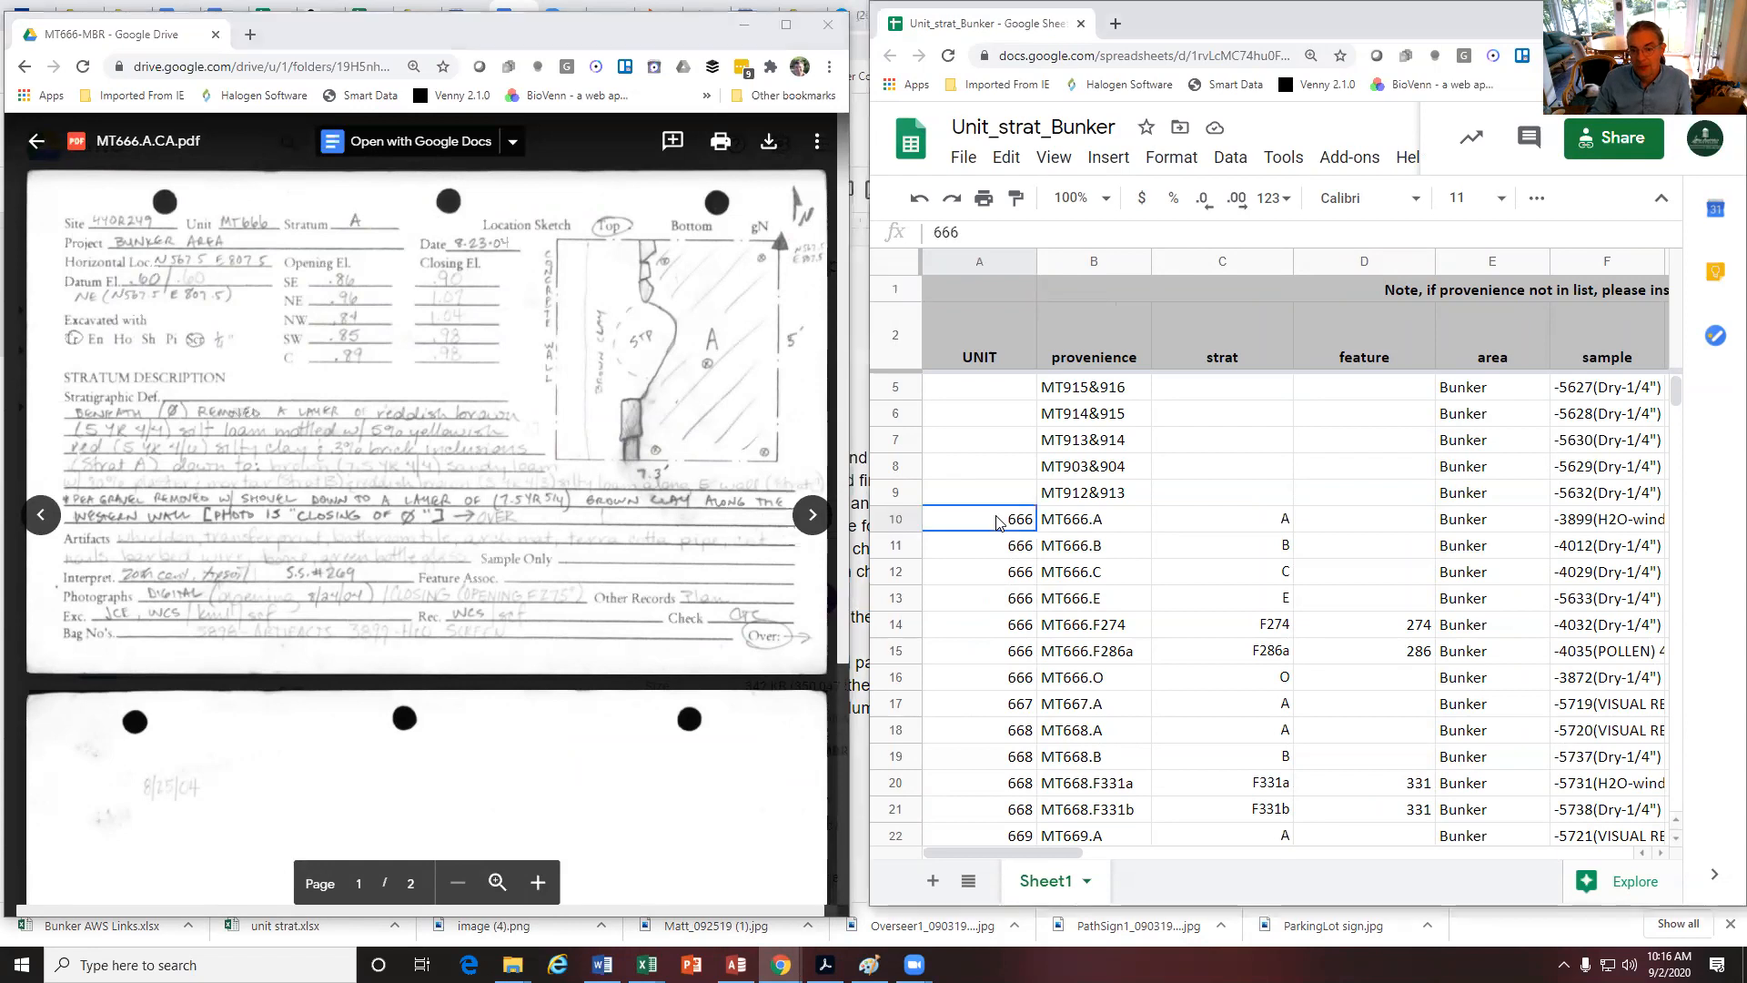
left_click(1073, 528)
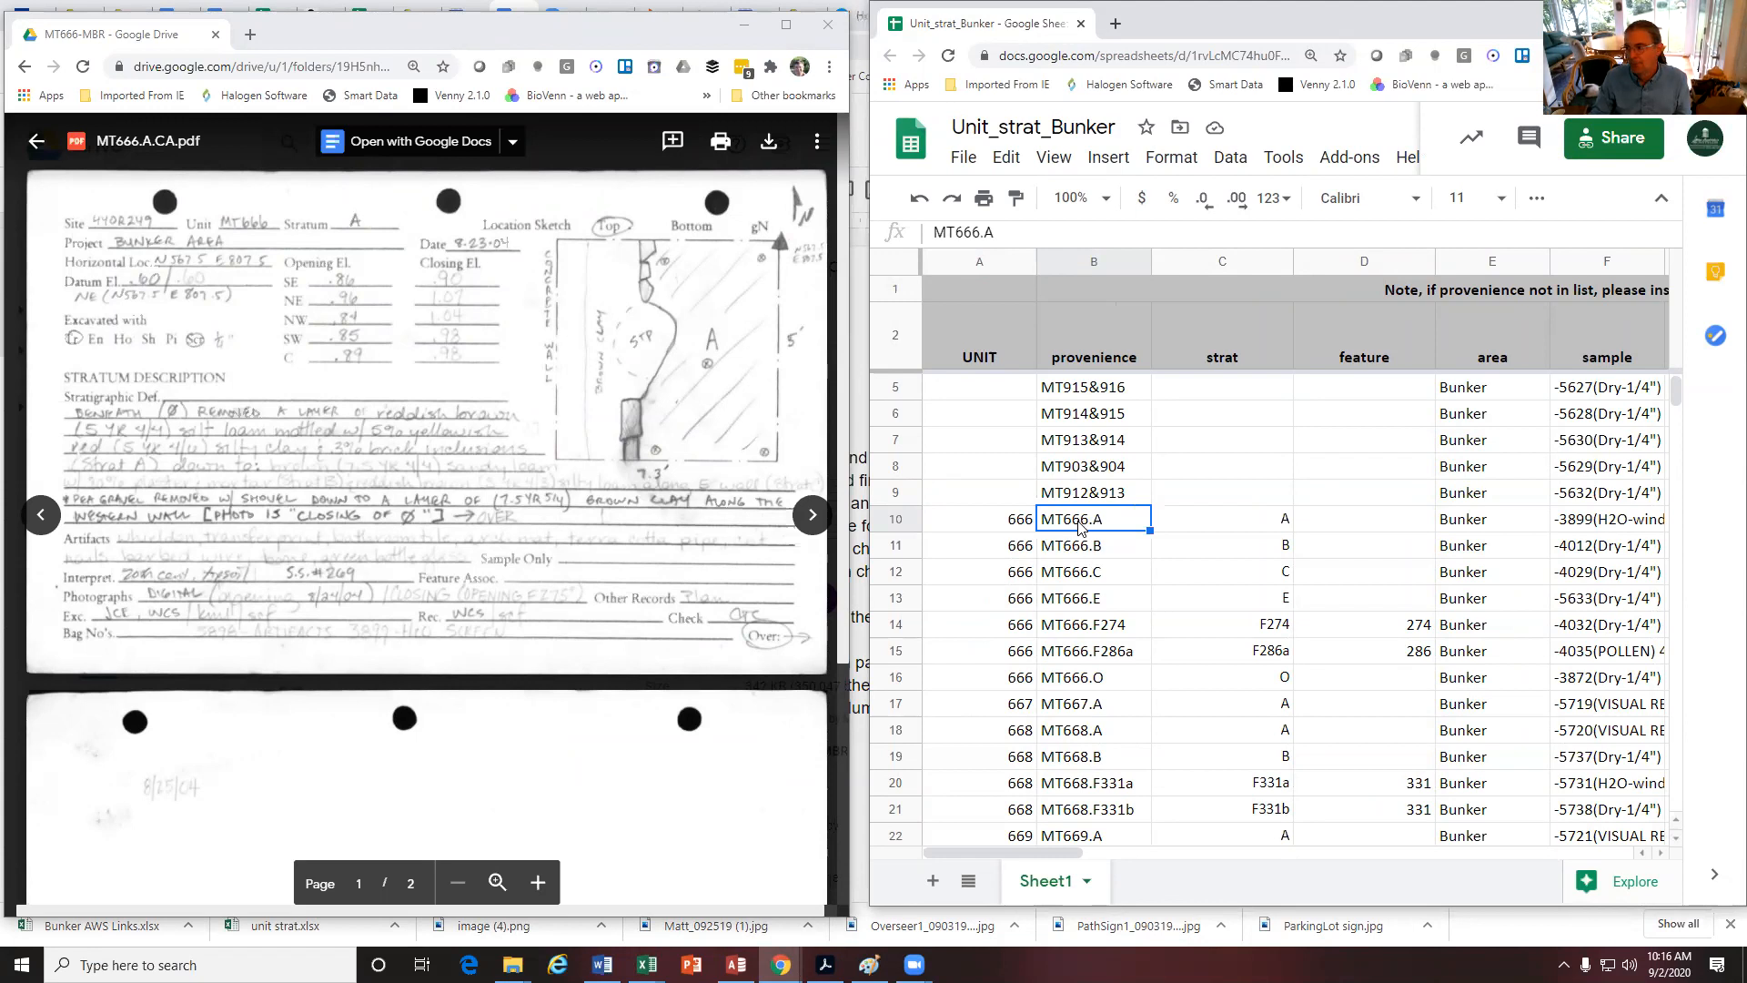
mouse_move(1083, 854)
left_mouse_down()
mouse_move(1254, 852)
mouse_move(1094, 847)
left_mouse_up()
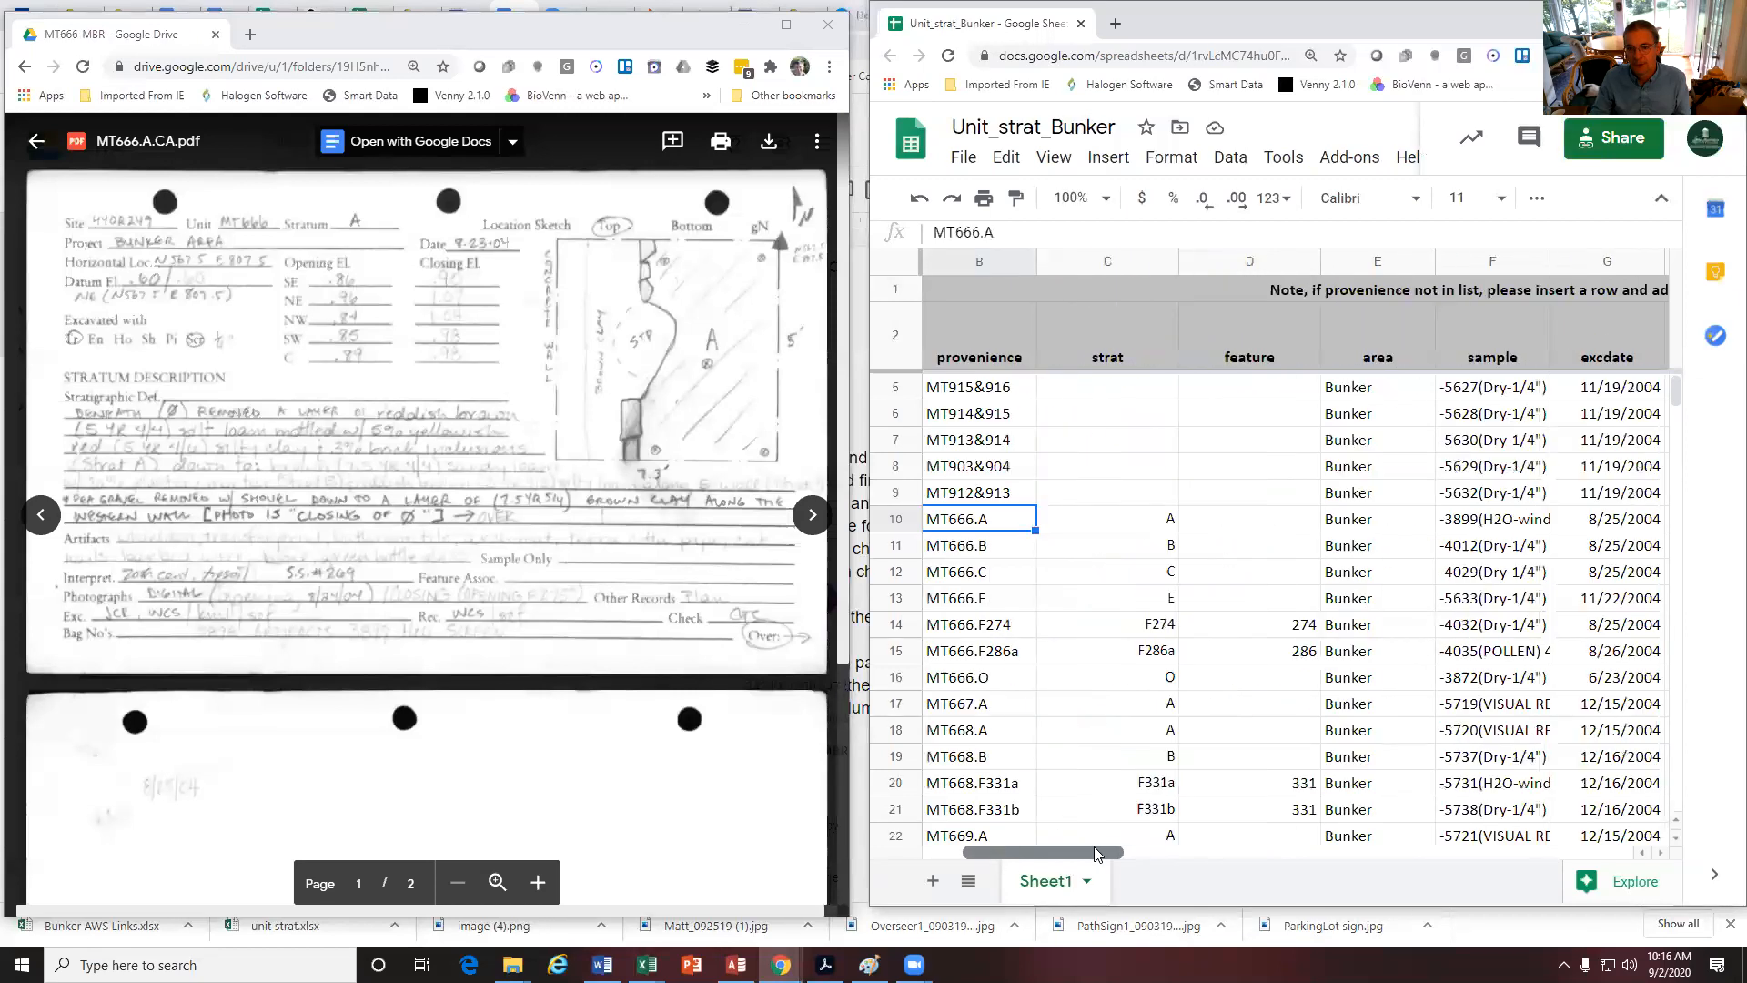
left_click(1151, 522)
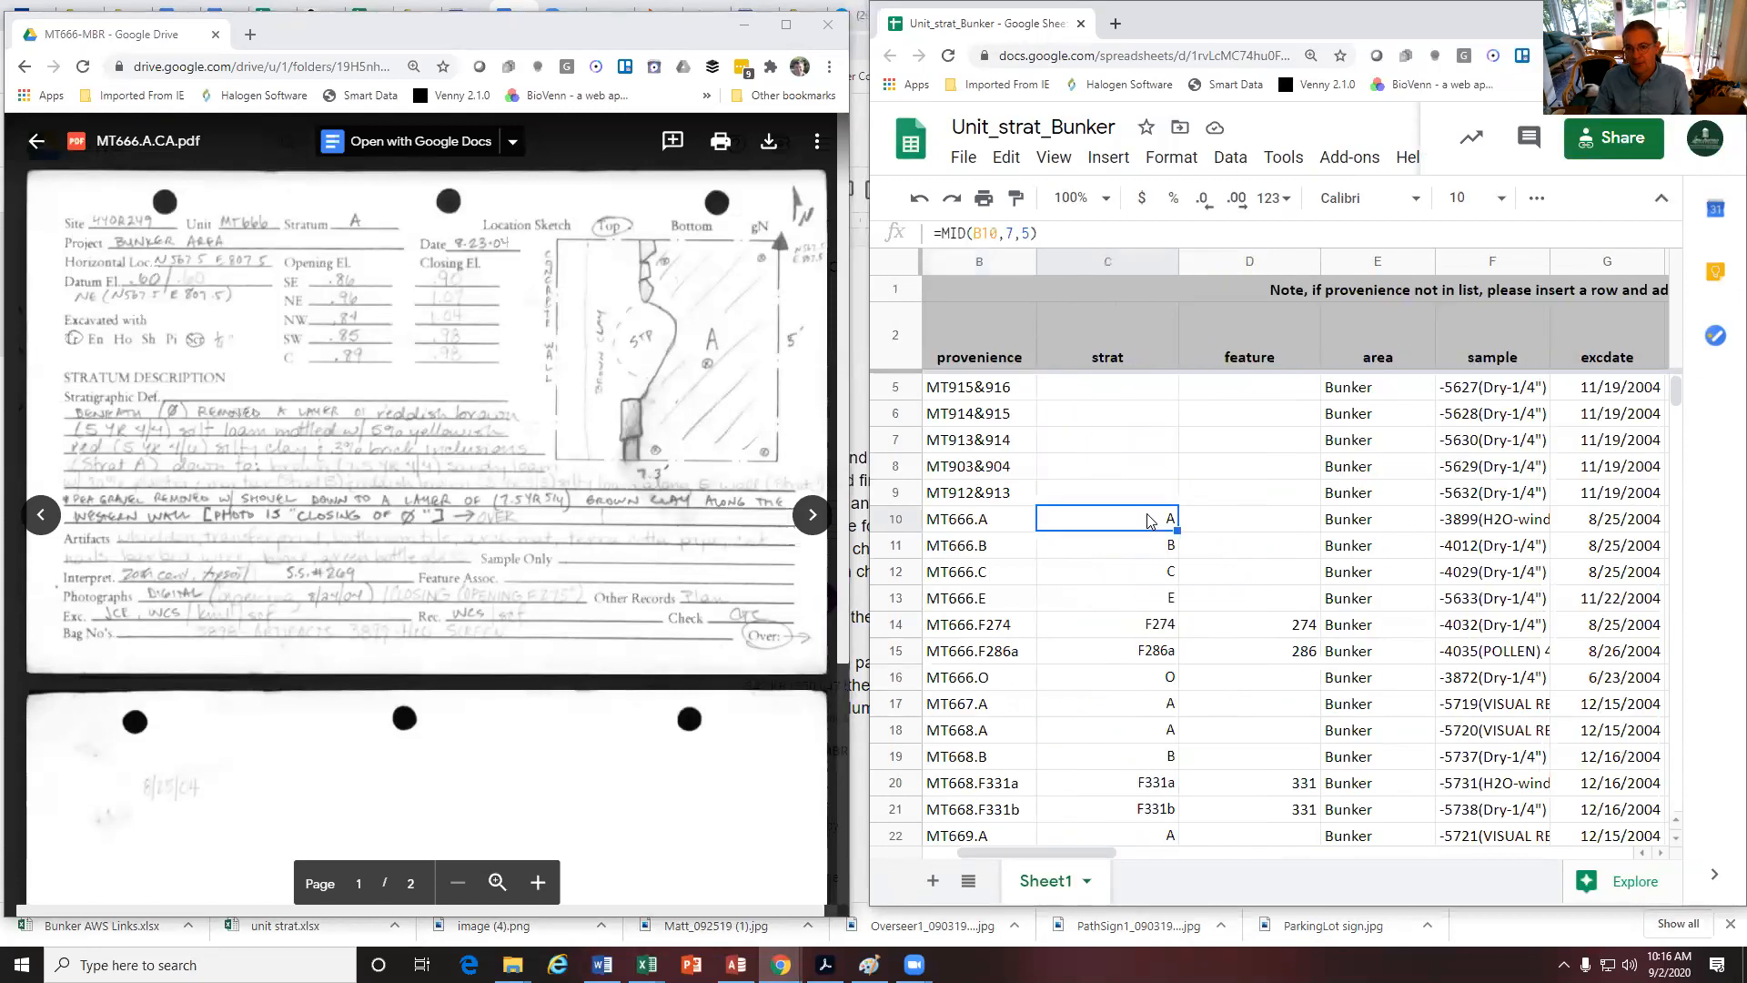
left_click(1257, 525)
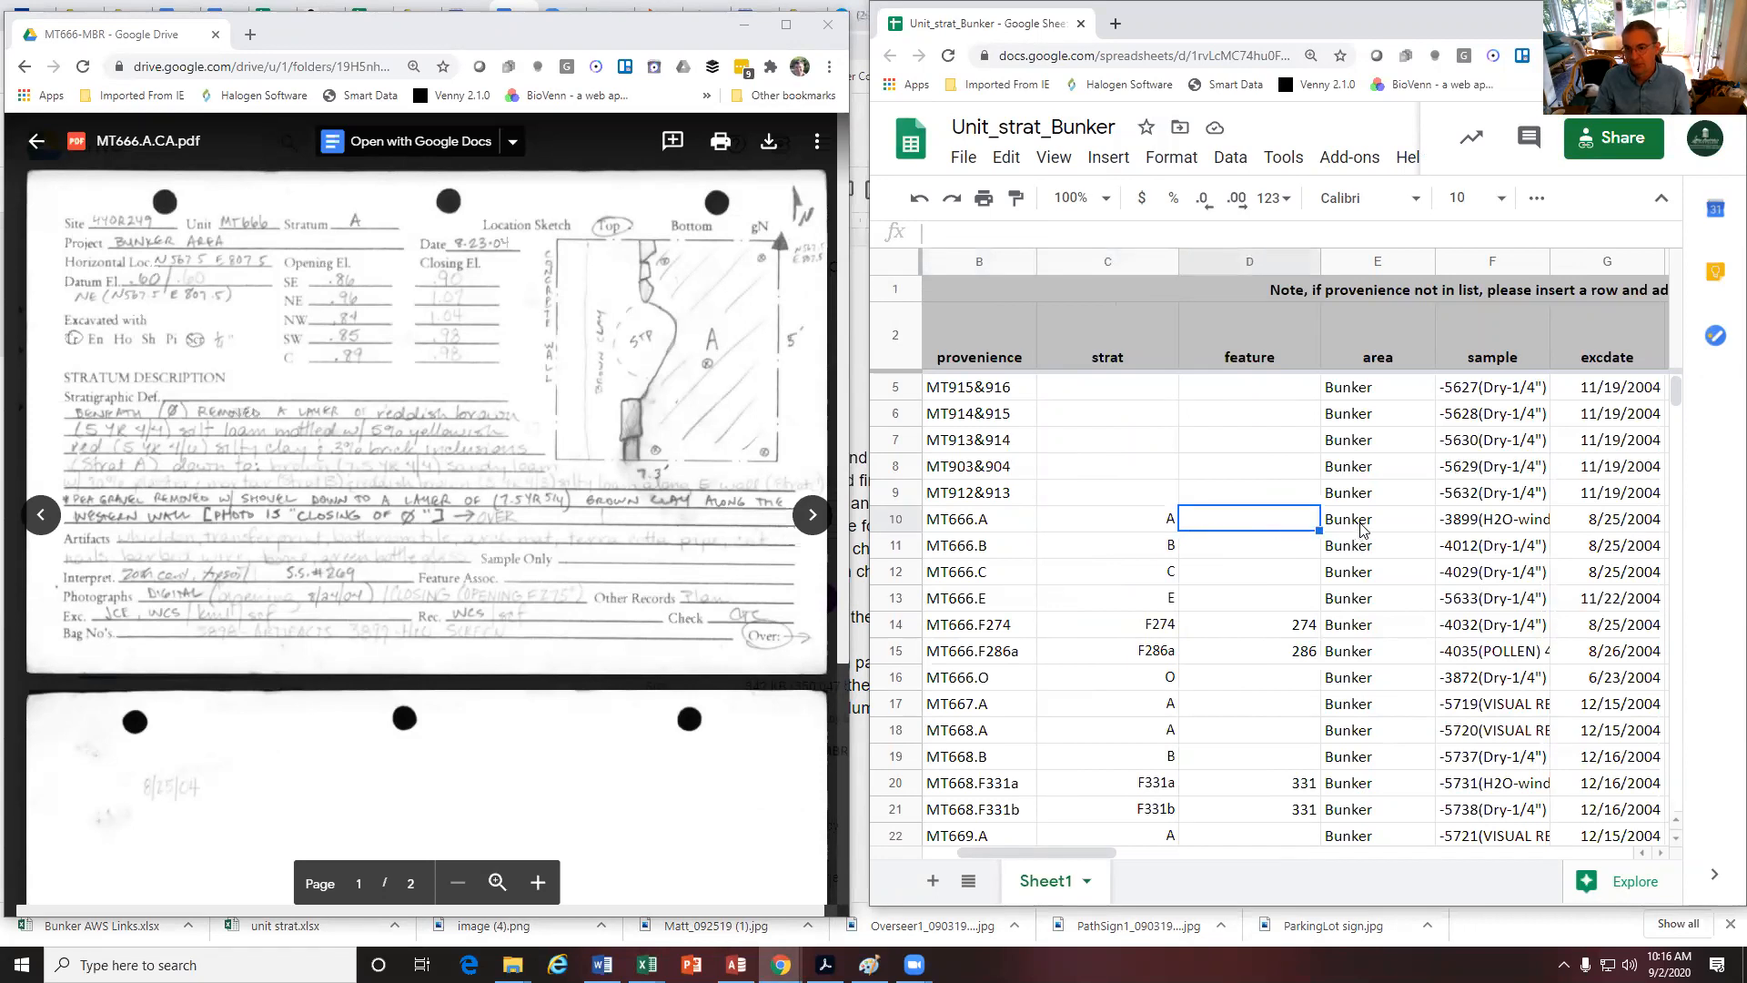
left_click(1363, 527)
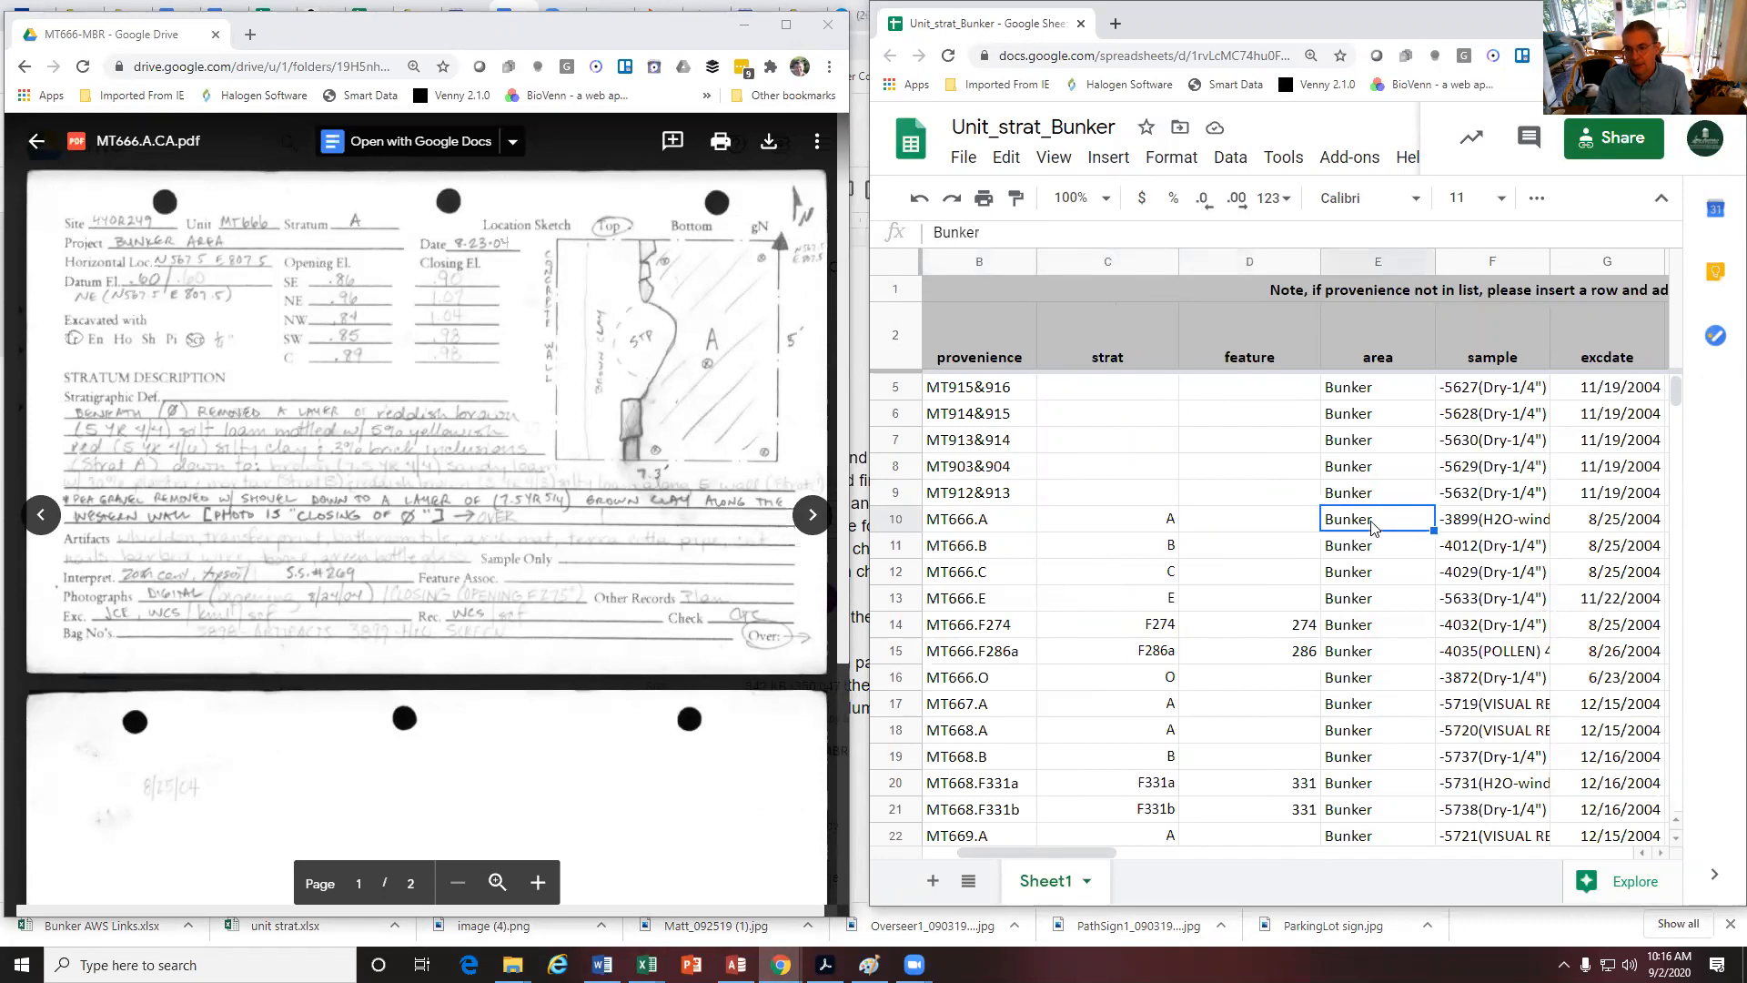
left_click(1479, 525)
Review the excavation date, site_stratum and ID cells of the MT666.A record against the strat card
left_click_drag(1087, 854, 1198, 853)
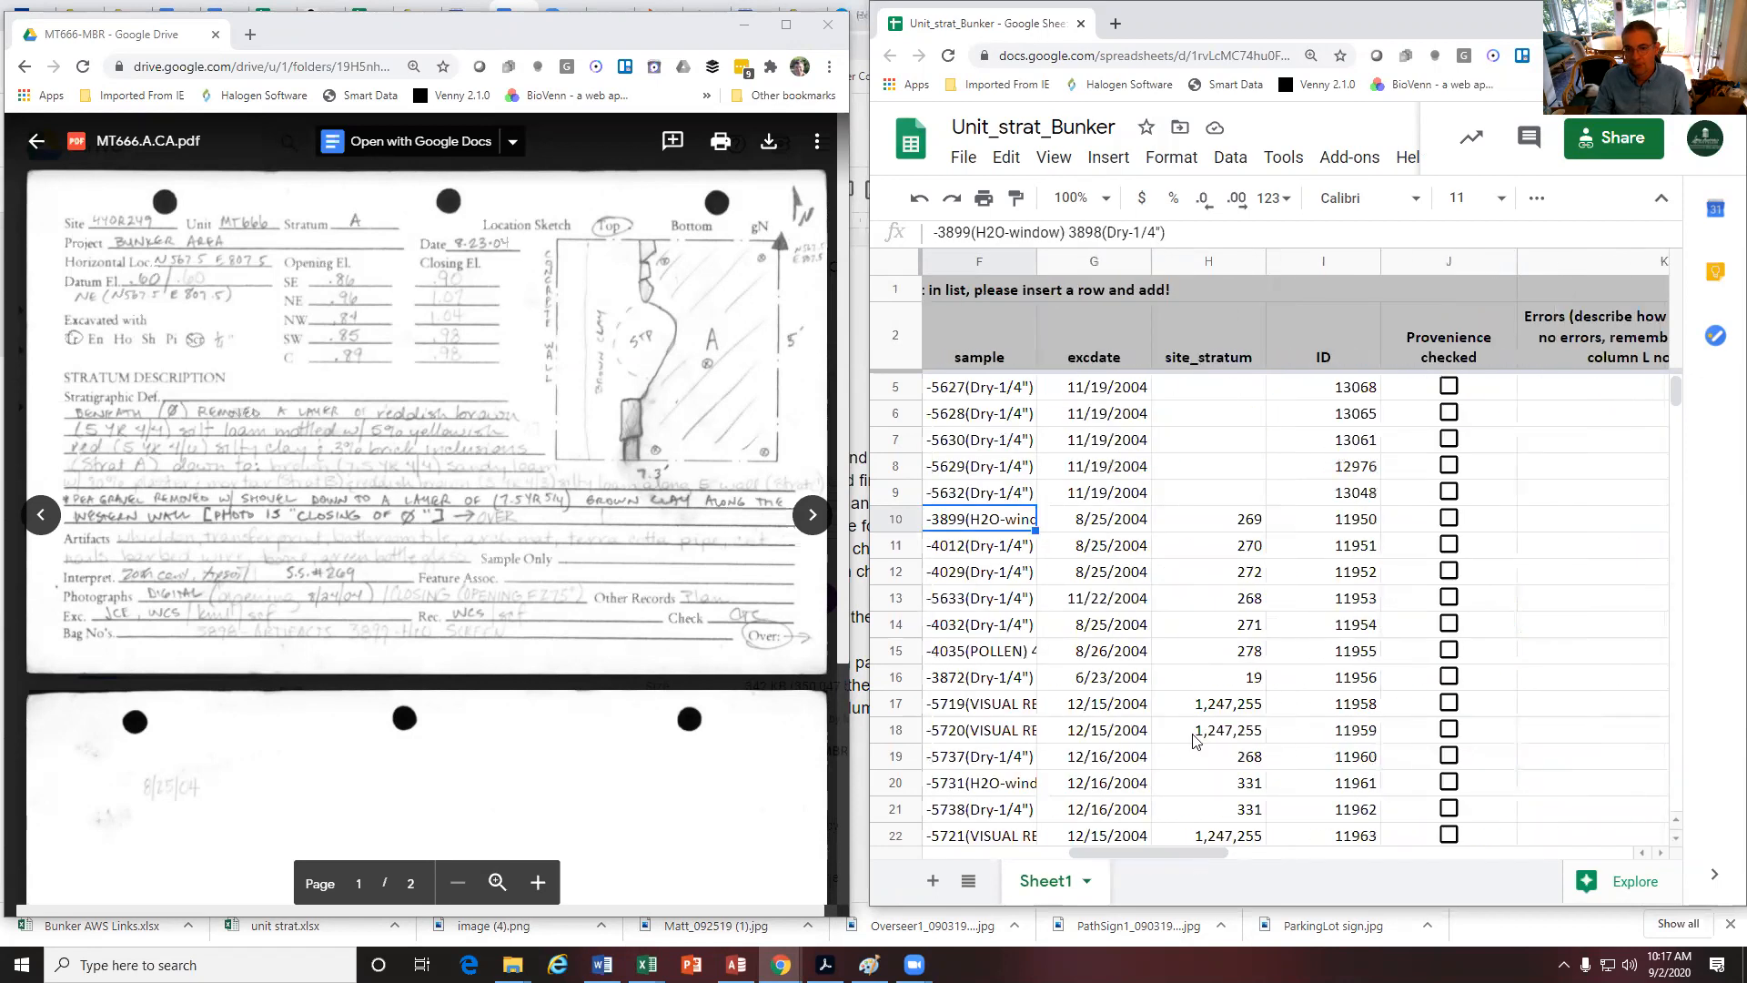
left_click(1107, 526)
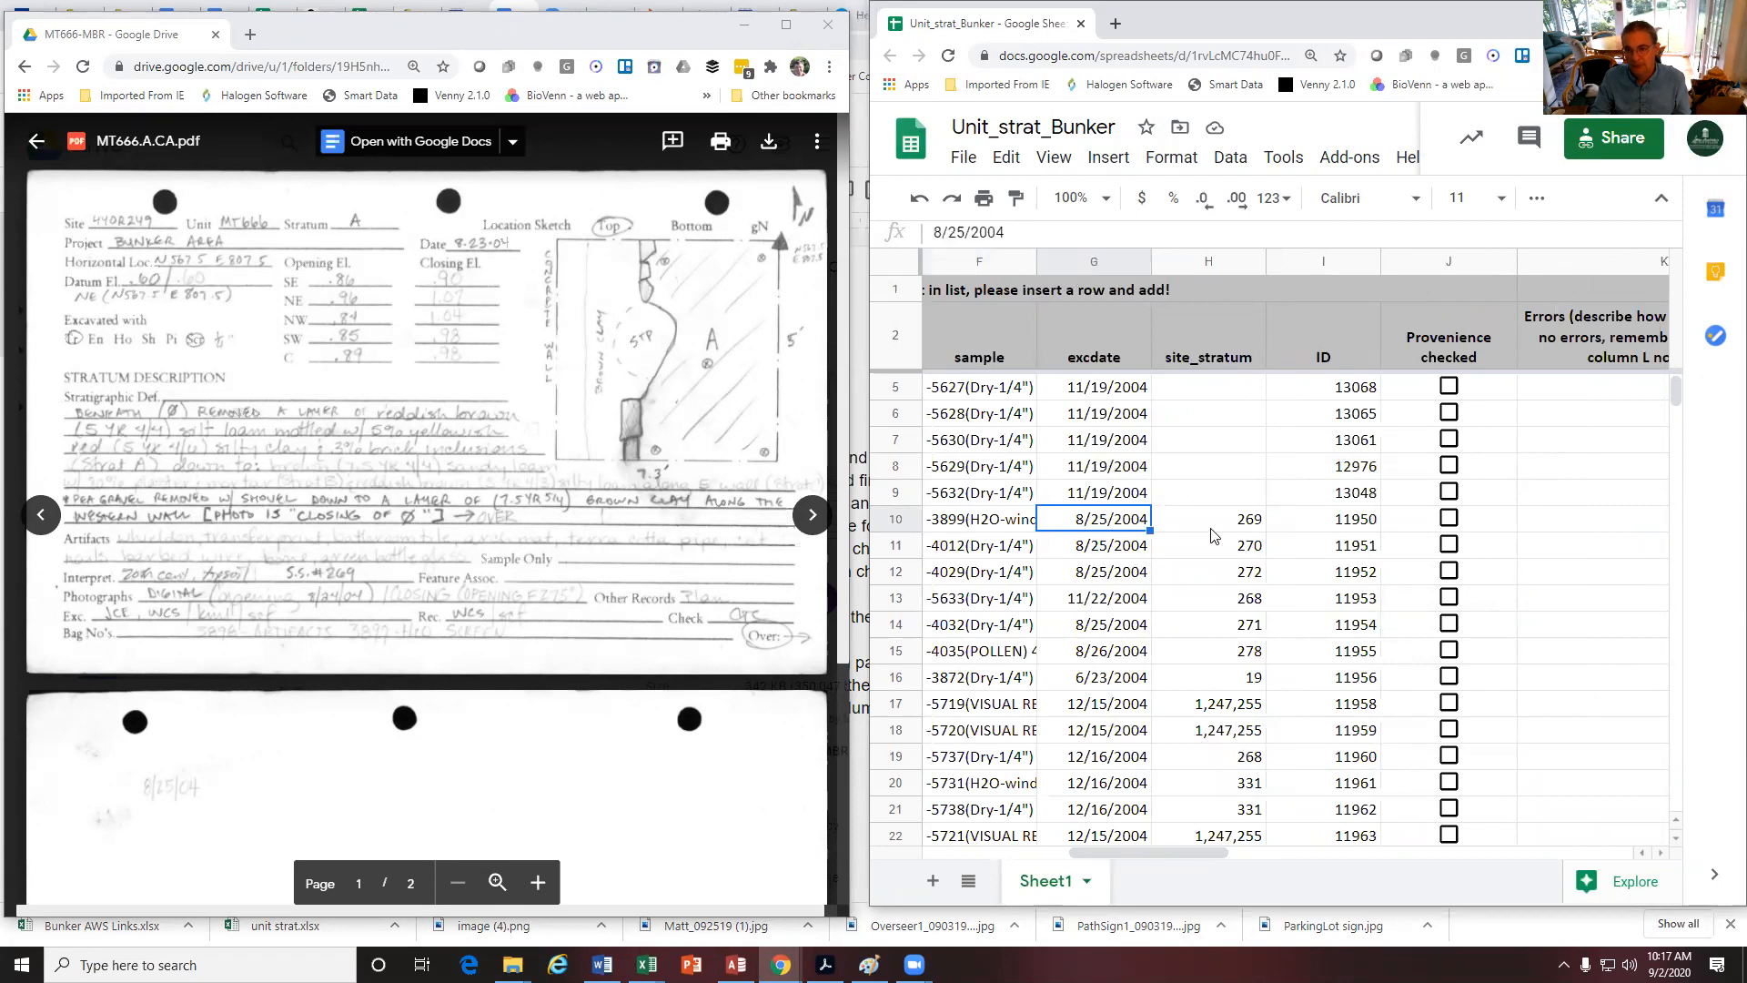
left_click(1224, 523)
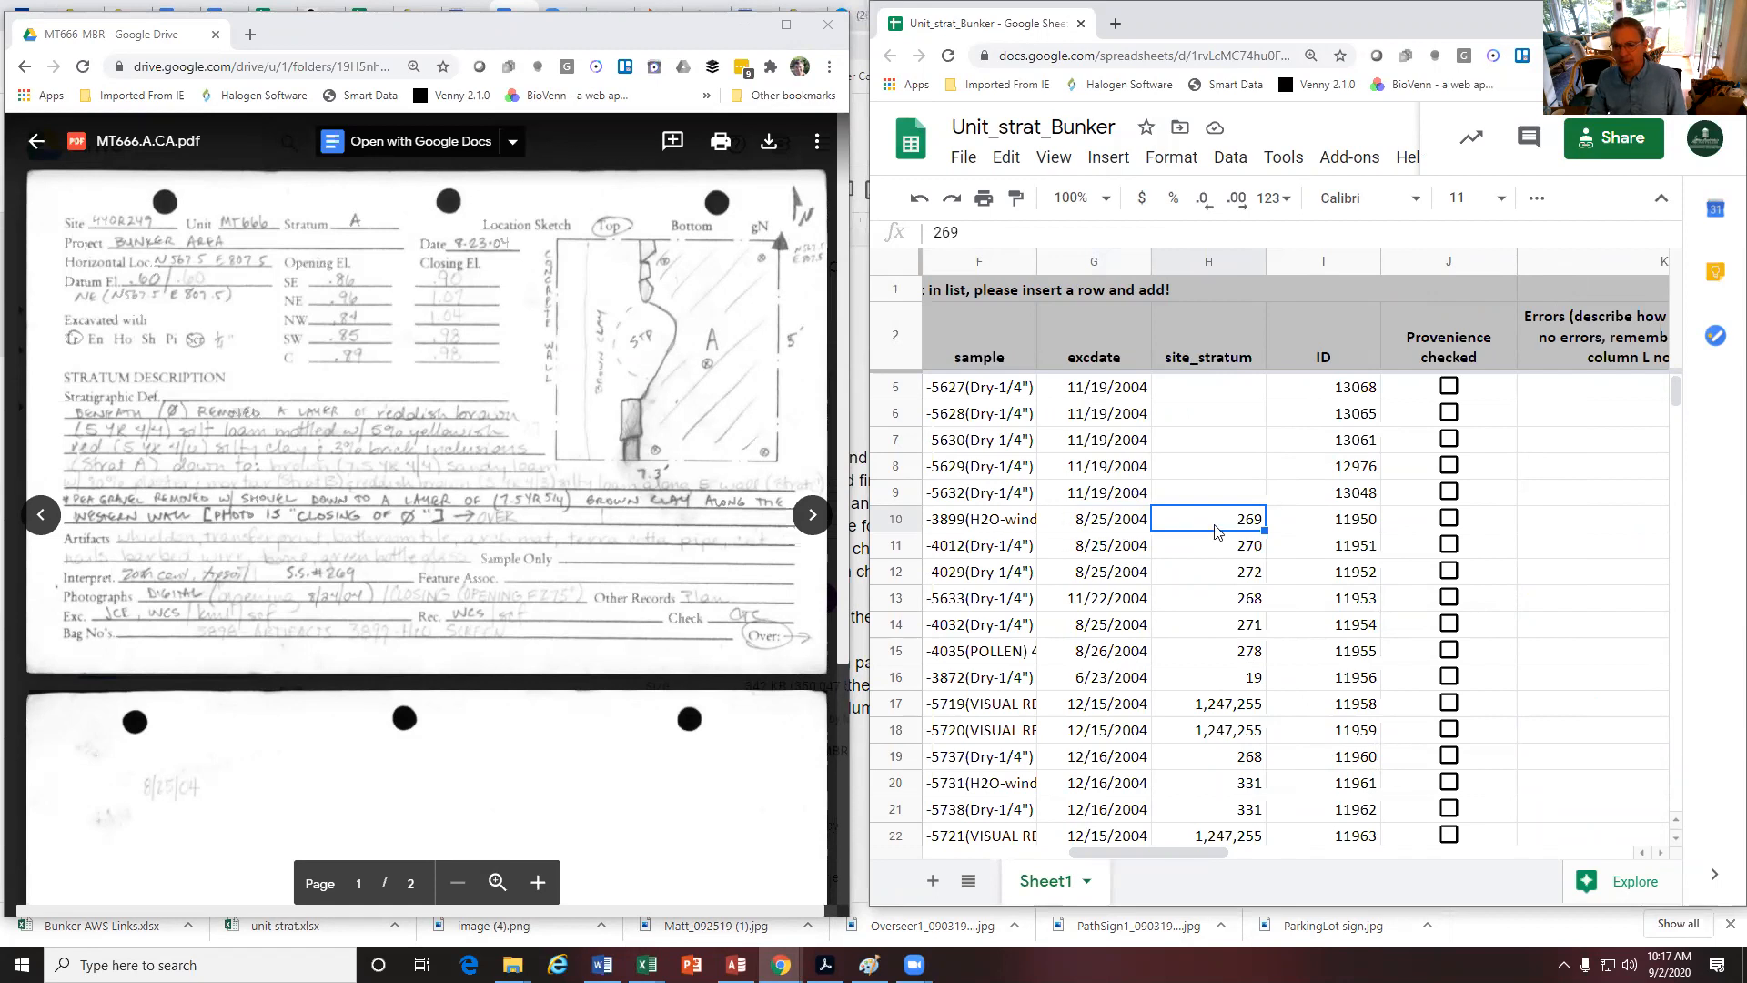
left_click(1102, 524)
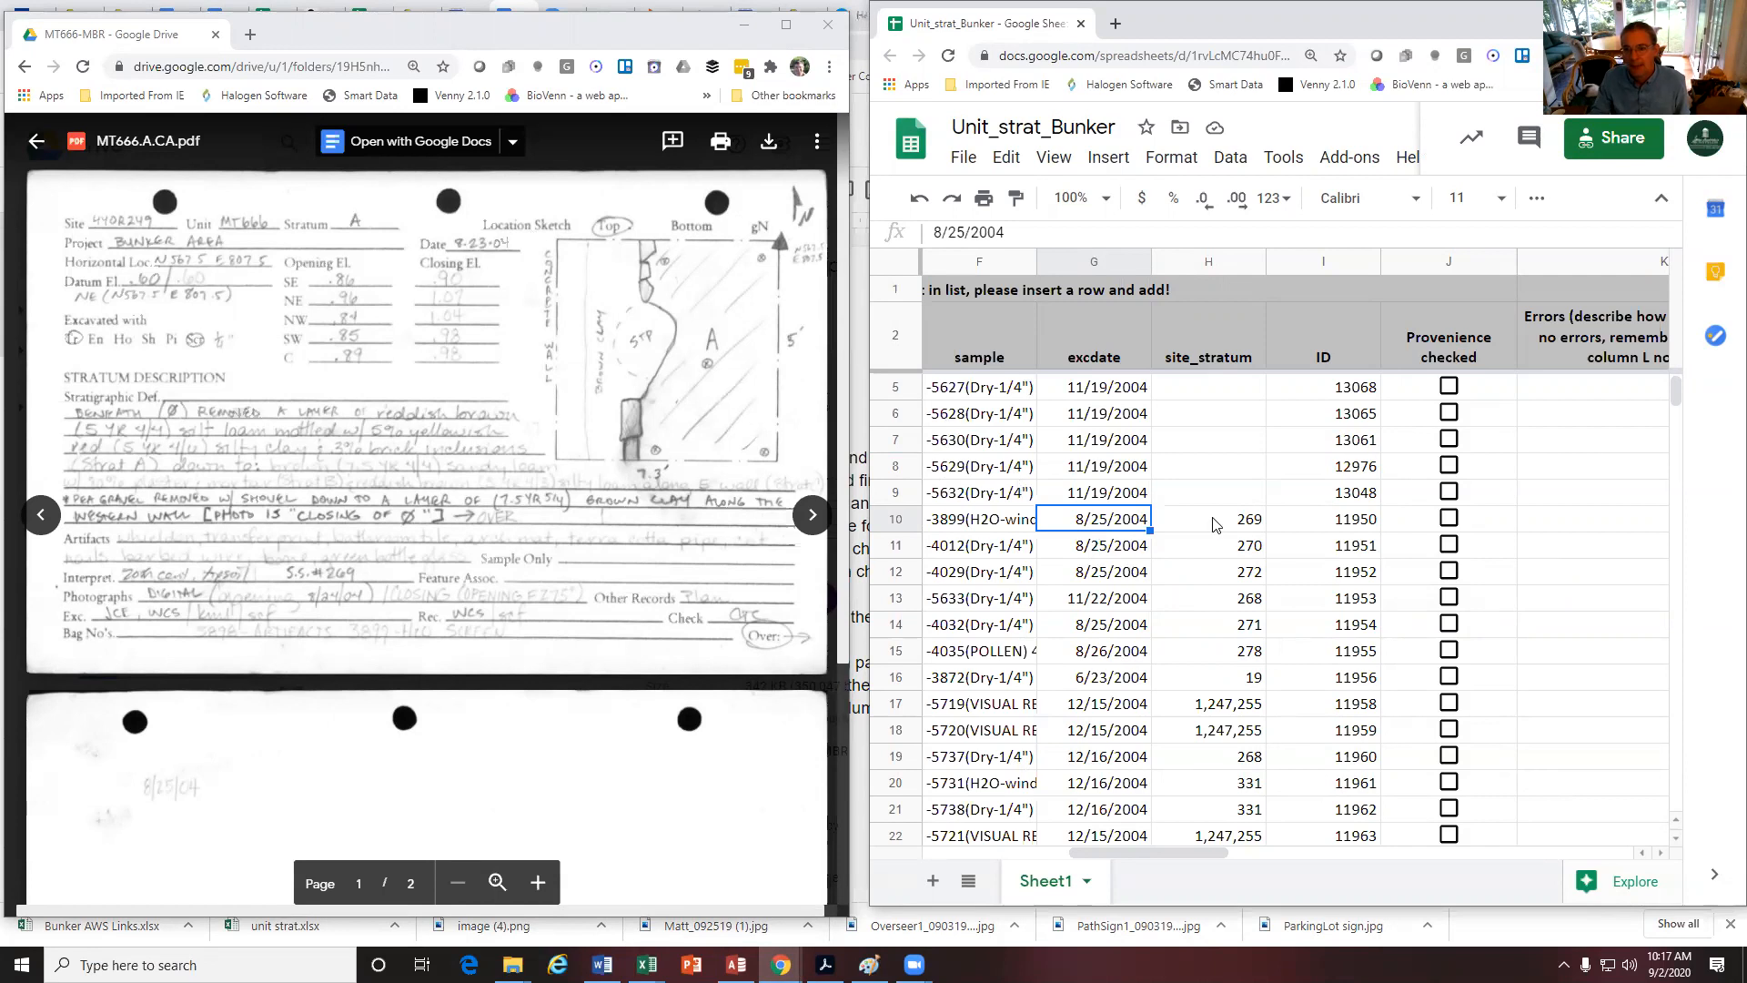
left_click(1337, 526)
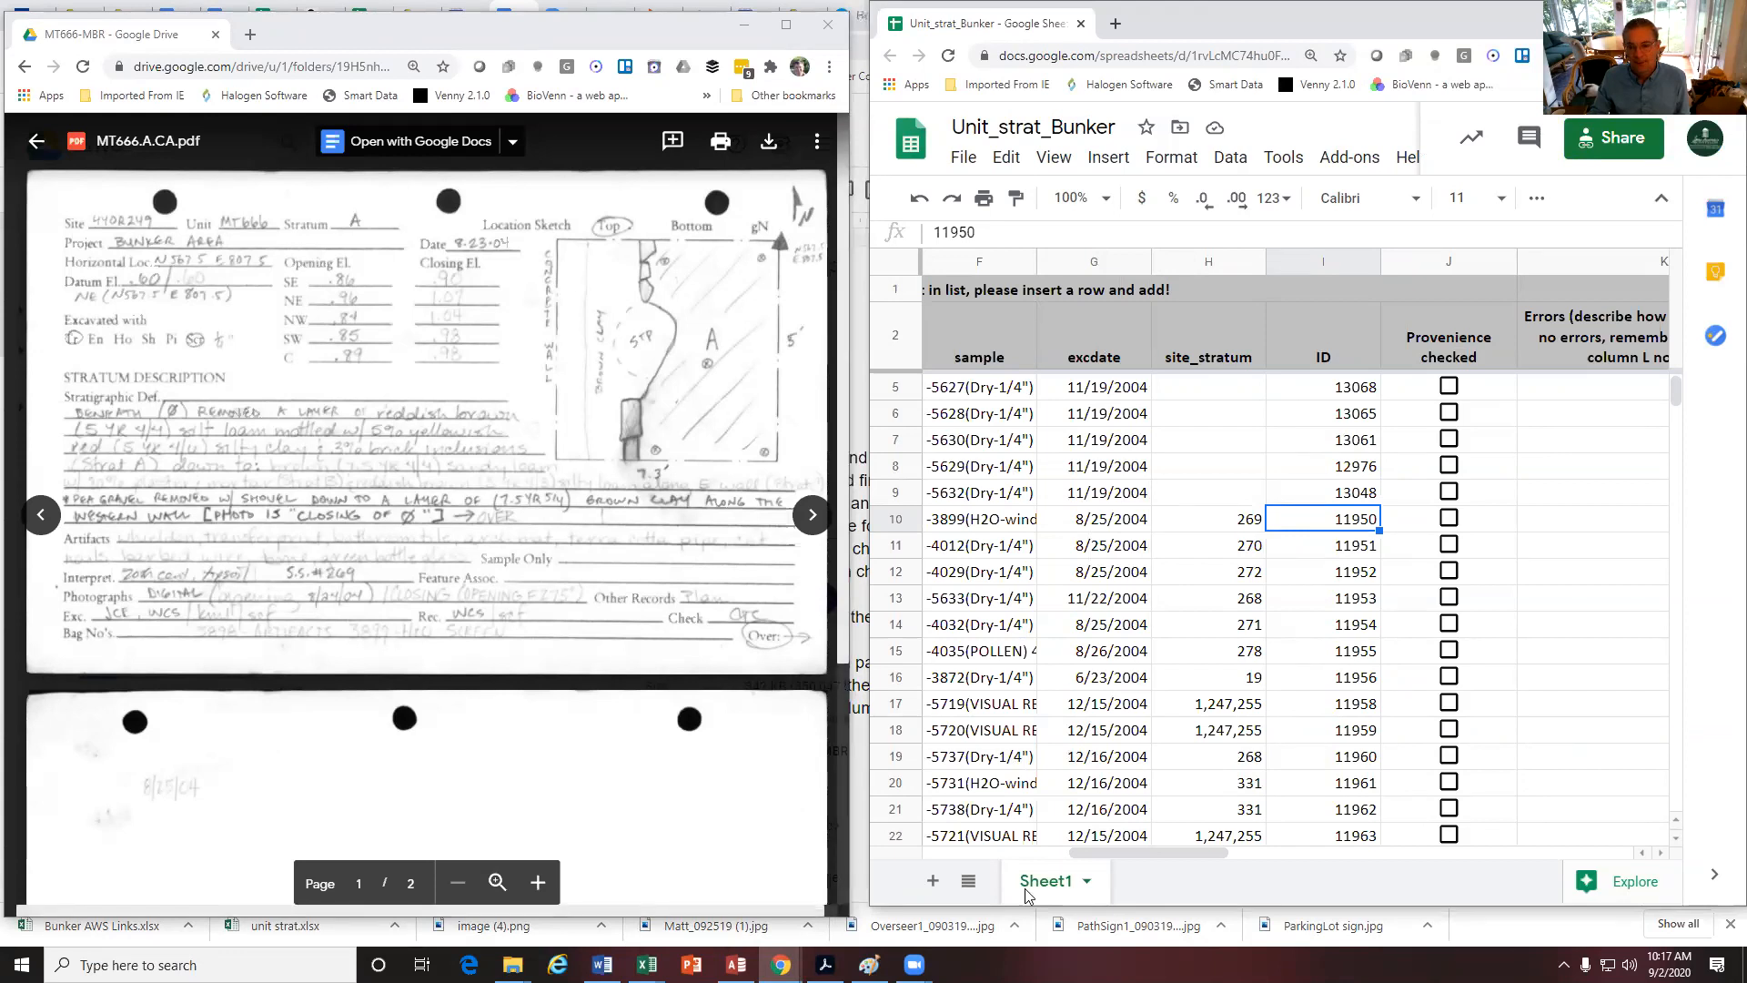
Recheck the MT666.A provenience and mark its record in row 10 as provenience checked
left_click_drag(1113, 852, 969, 860)
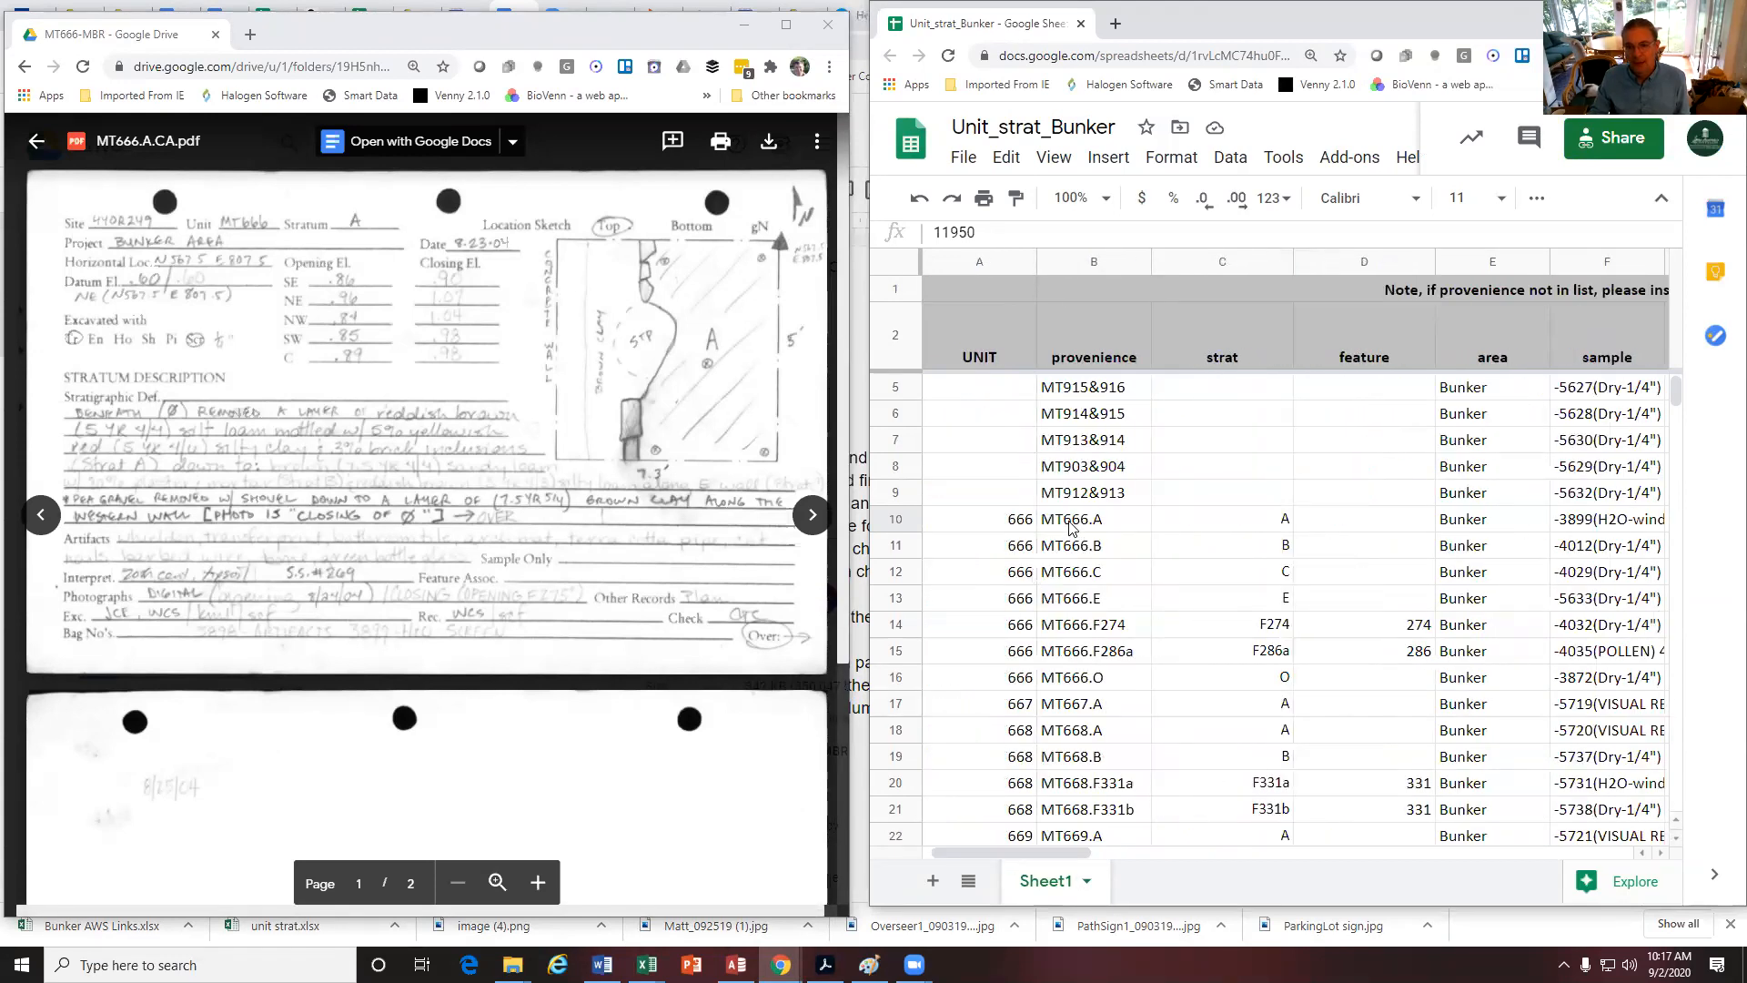
left_click_drag(1081, 855, 1252, 855)
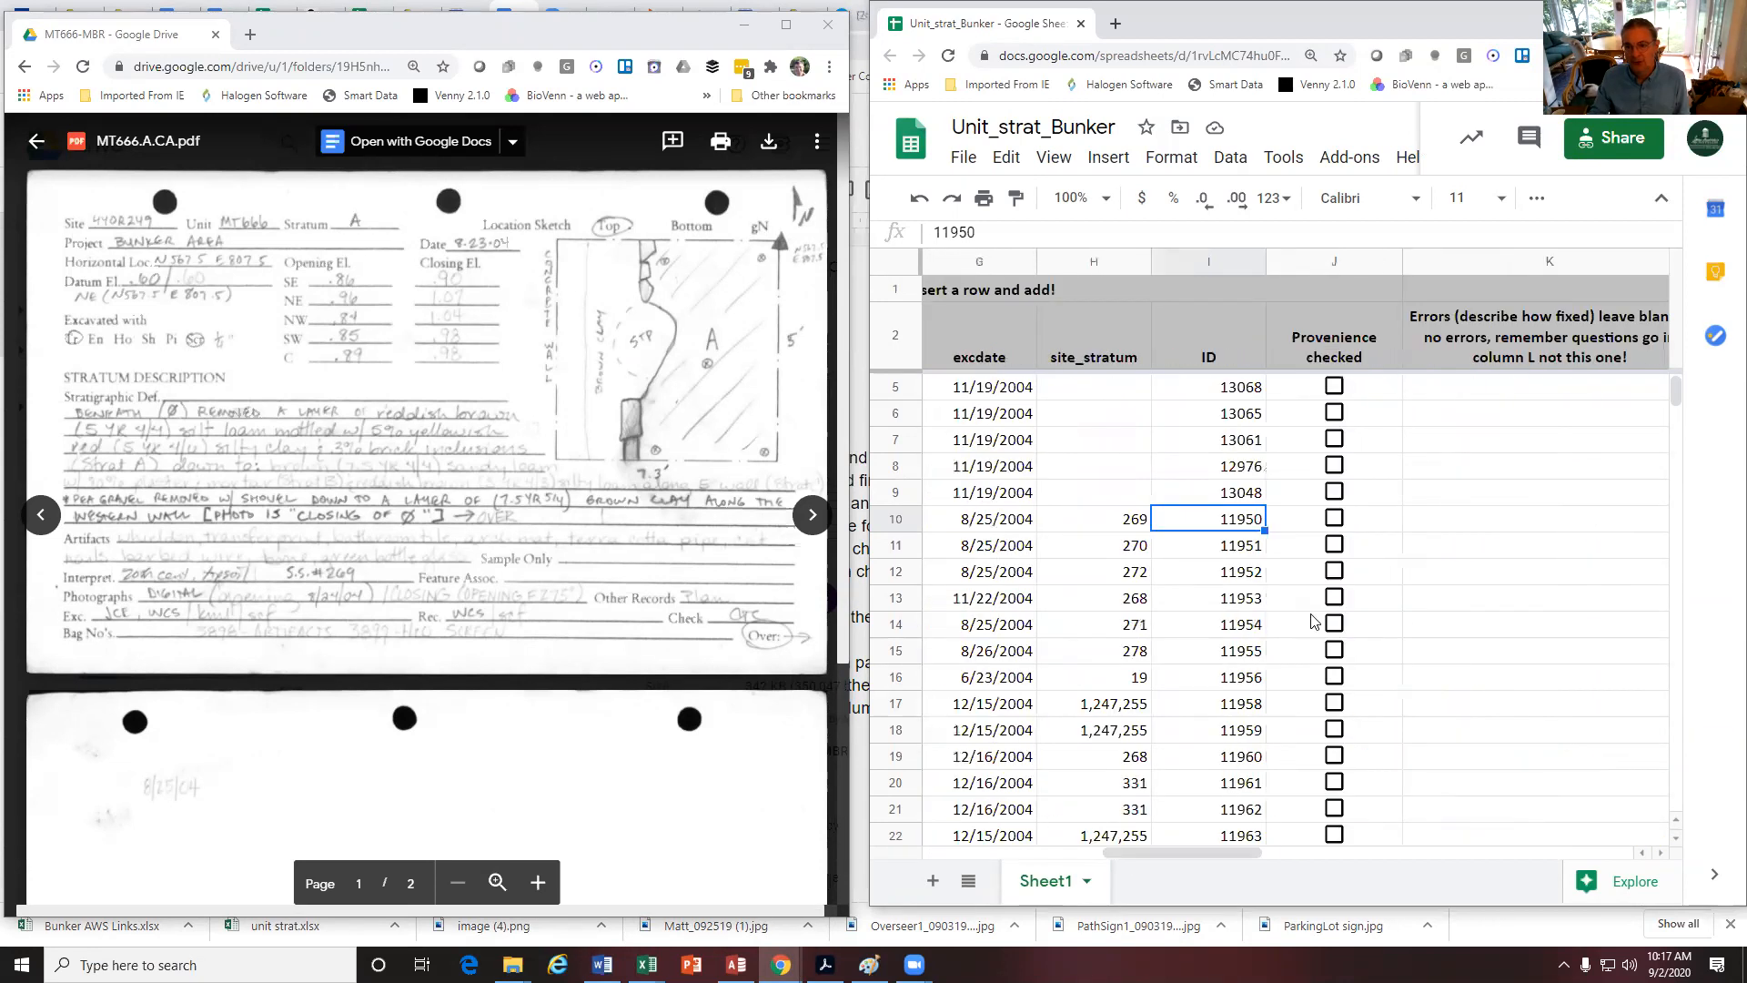
left_click(1336, 520)
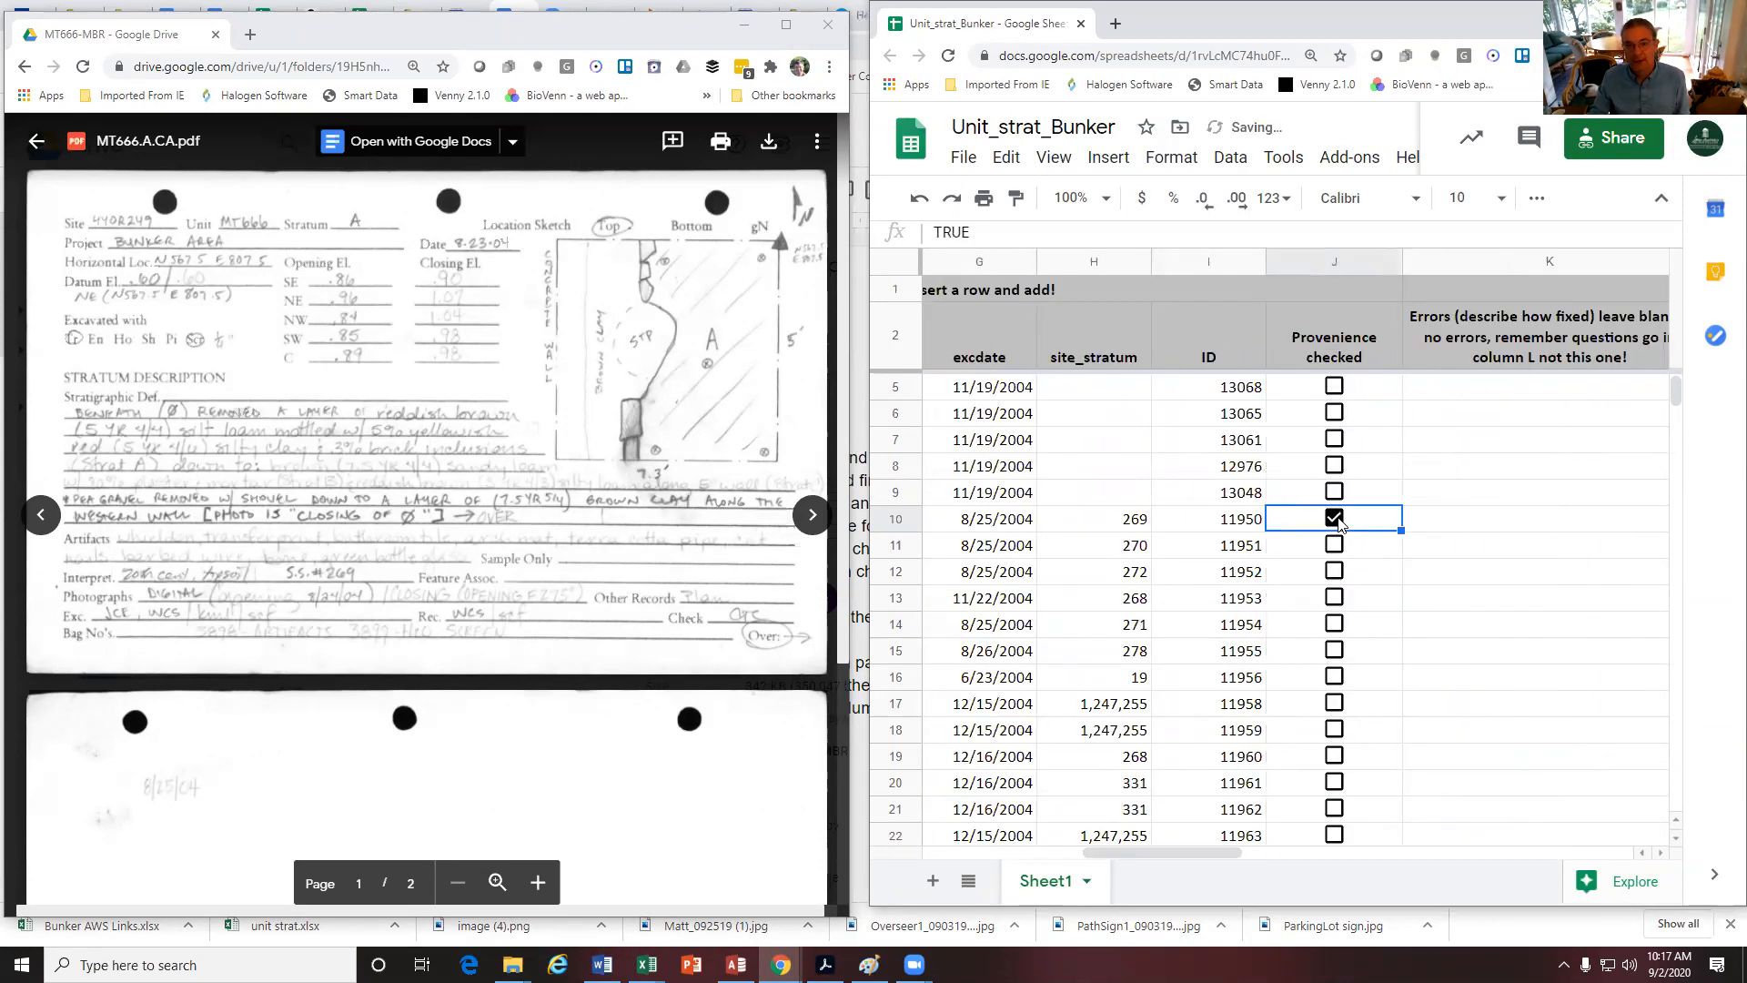
Return to the MT666-MBR file list and compare the label of MT666.A.PH.JPG with the MT666.A provenience in the sheet
left_click(37, 144)
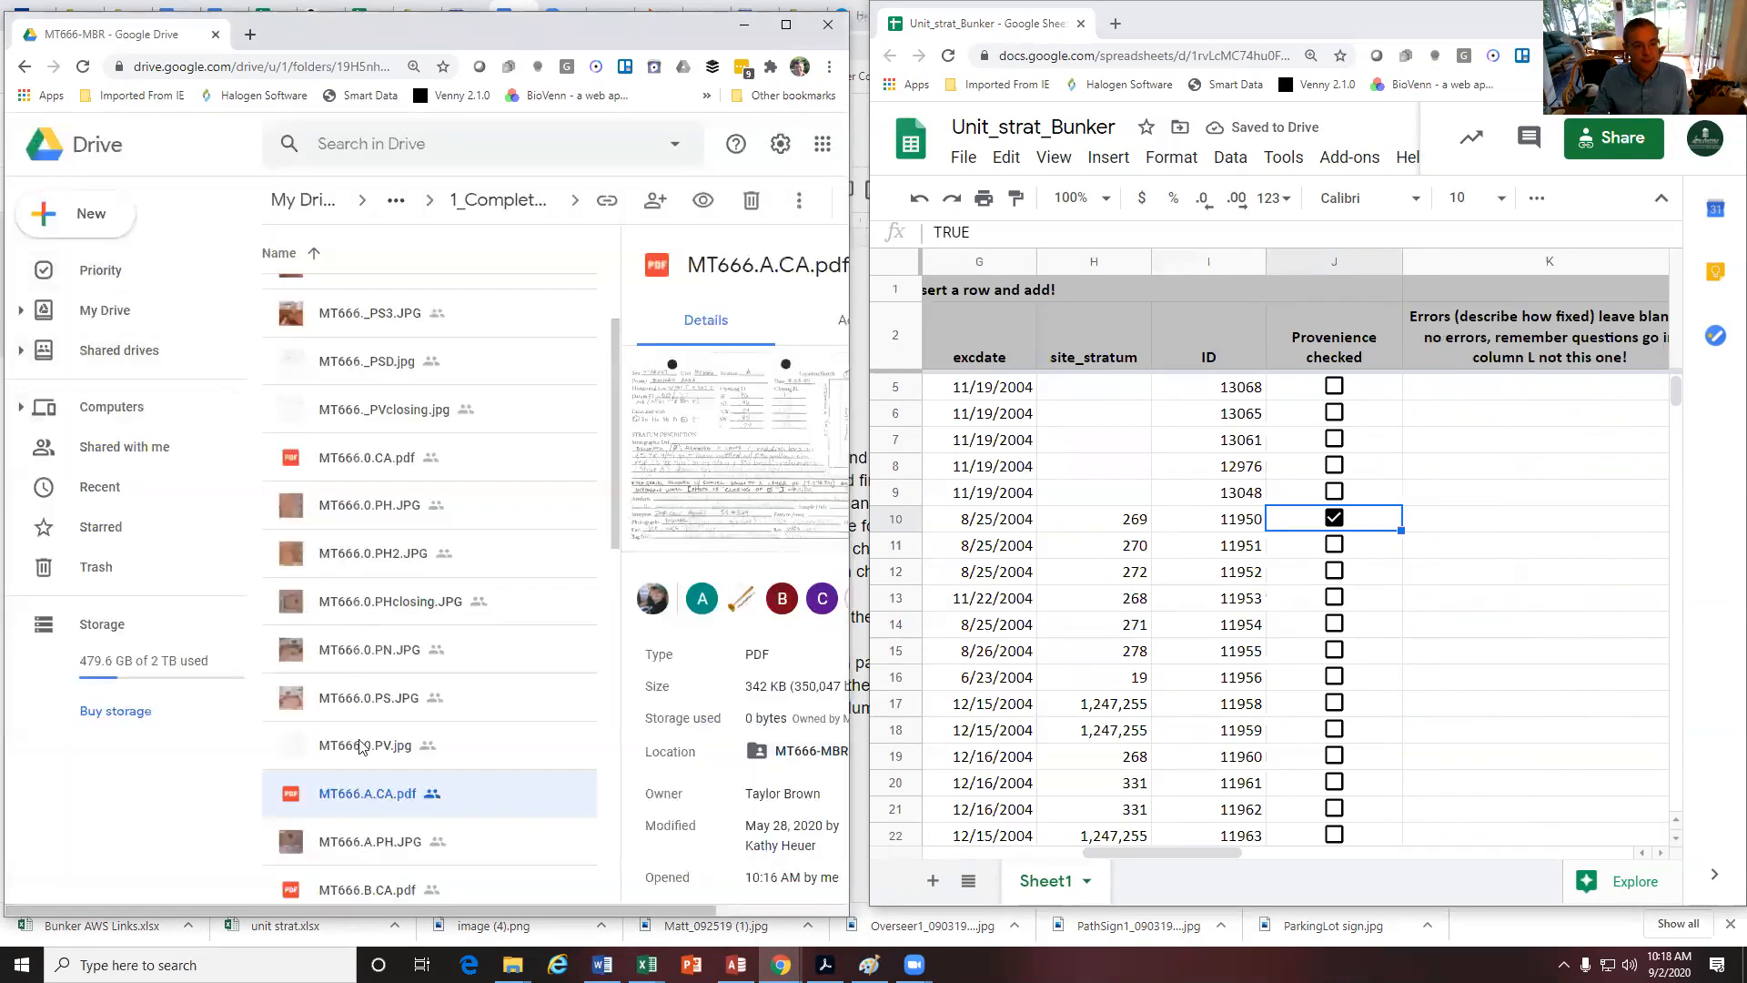
left_click(361, 849)
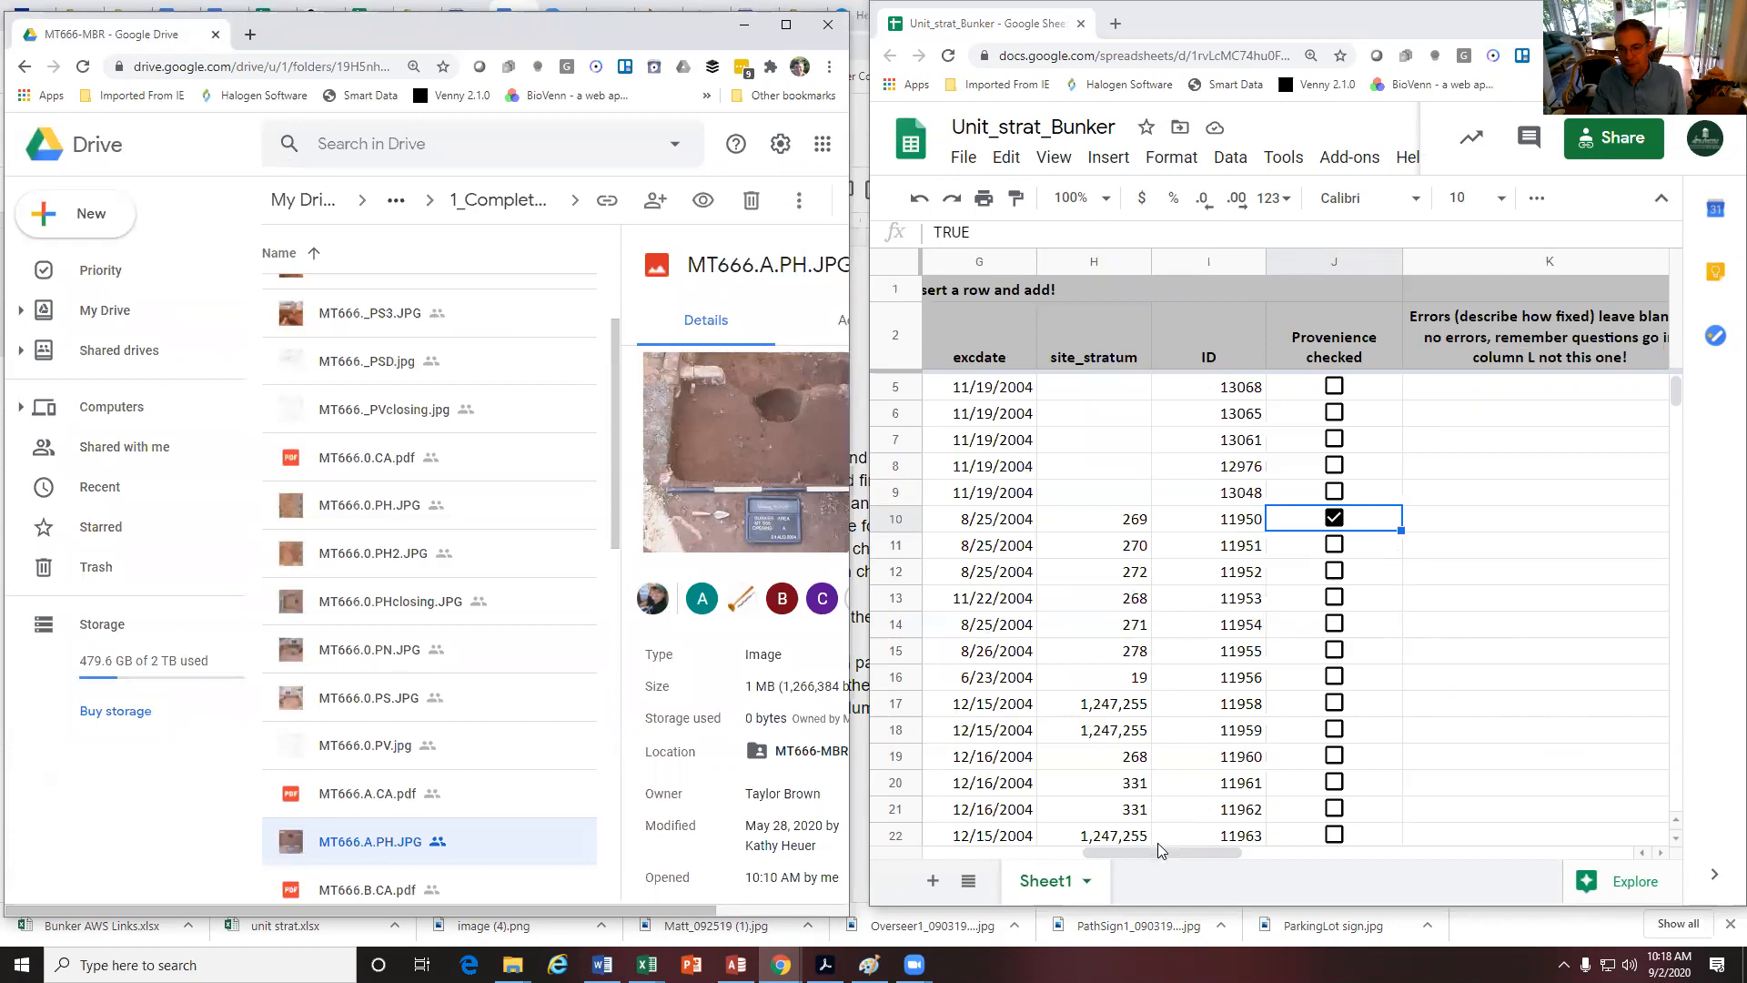
left_click_drag(1162, 848, 1018, 856)
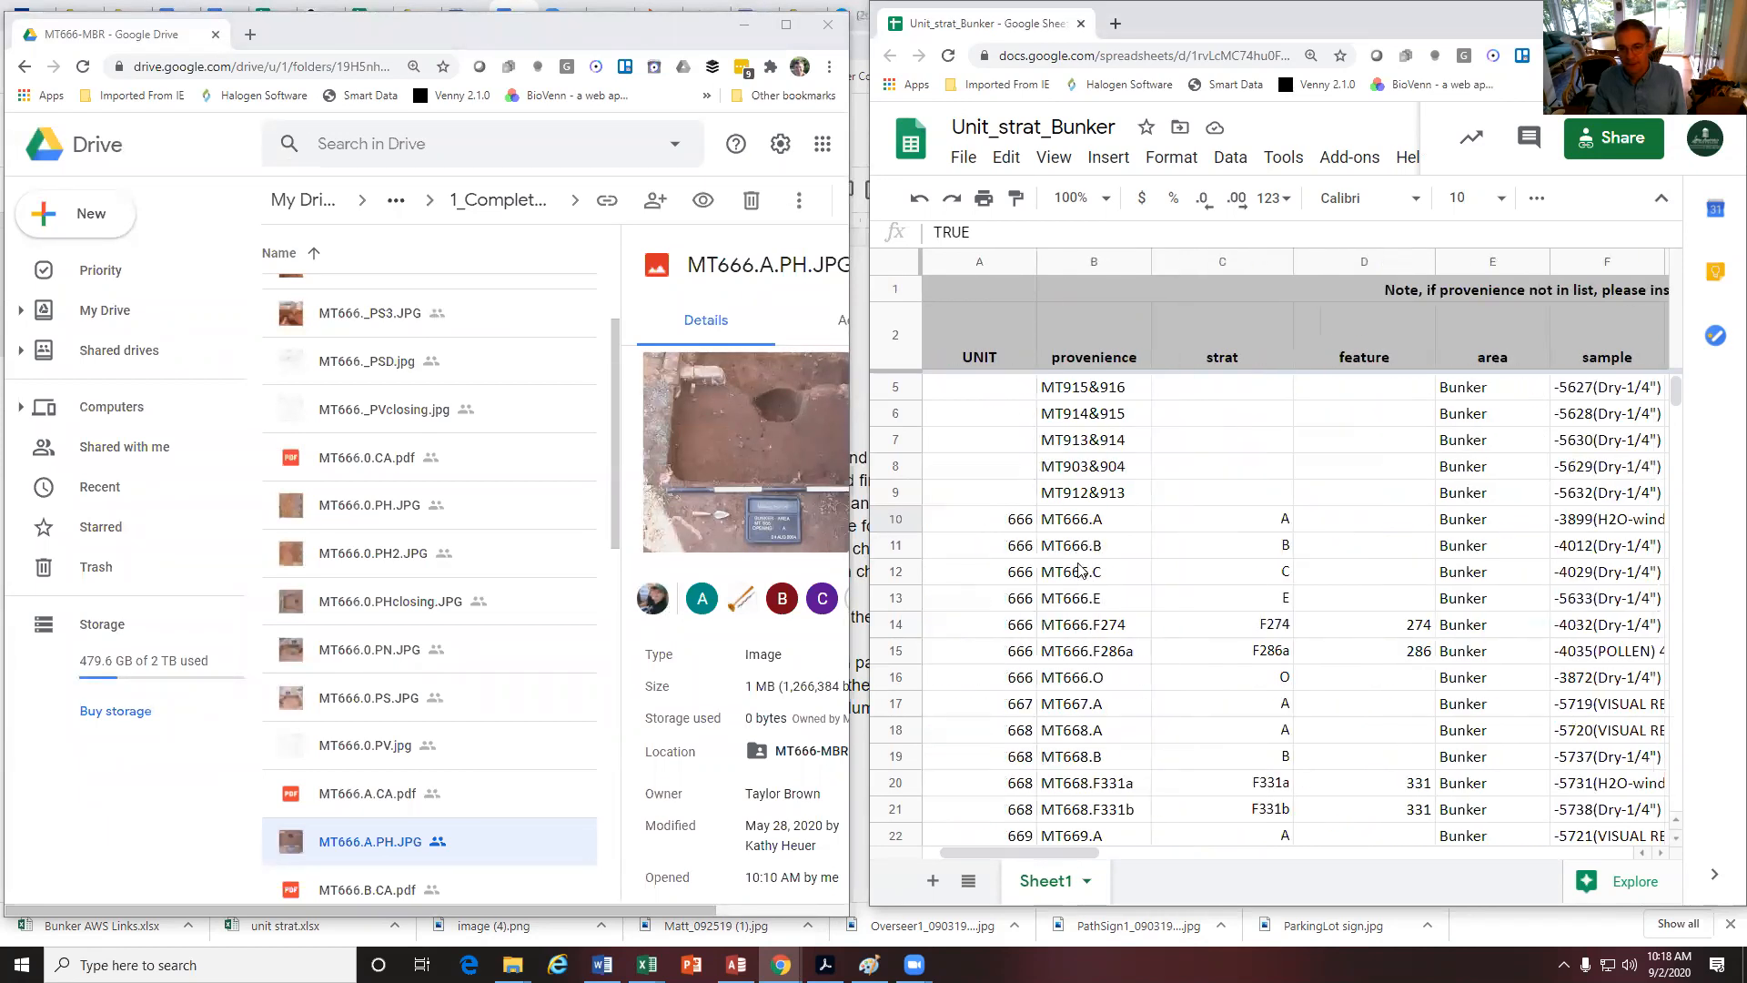
left_click(1107, 524)
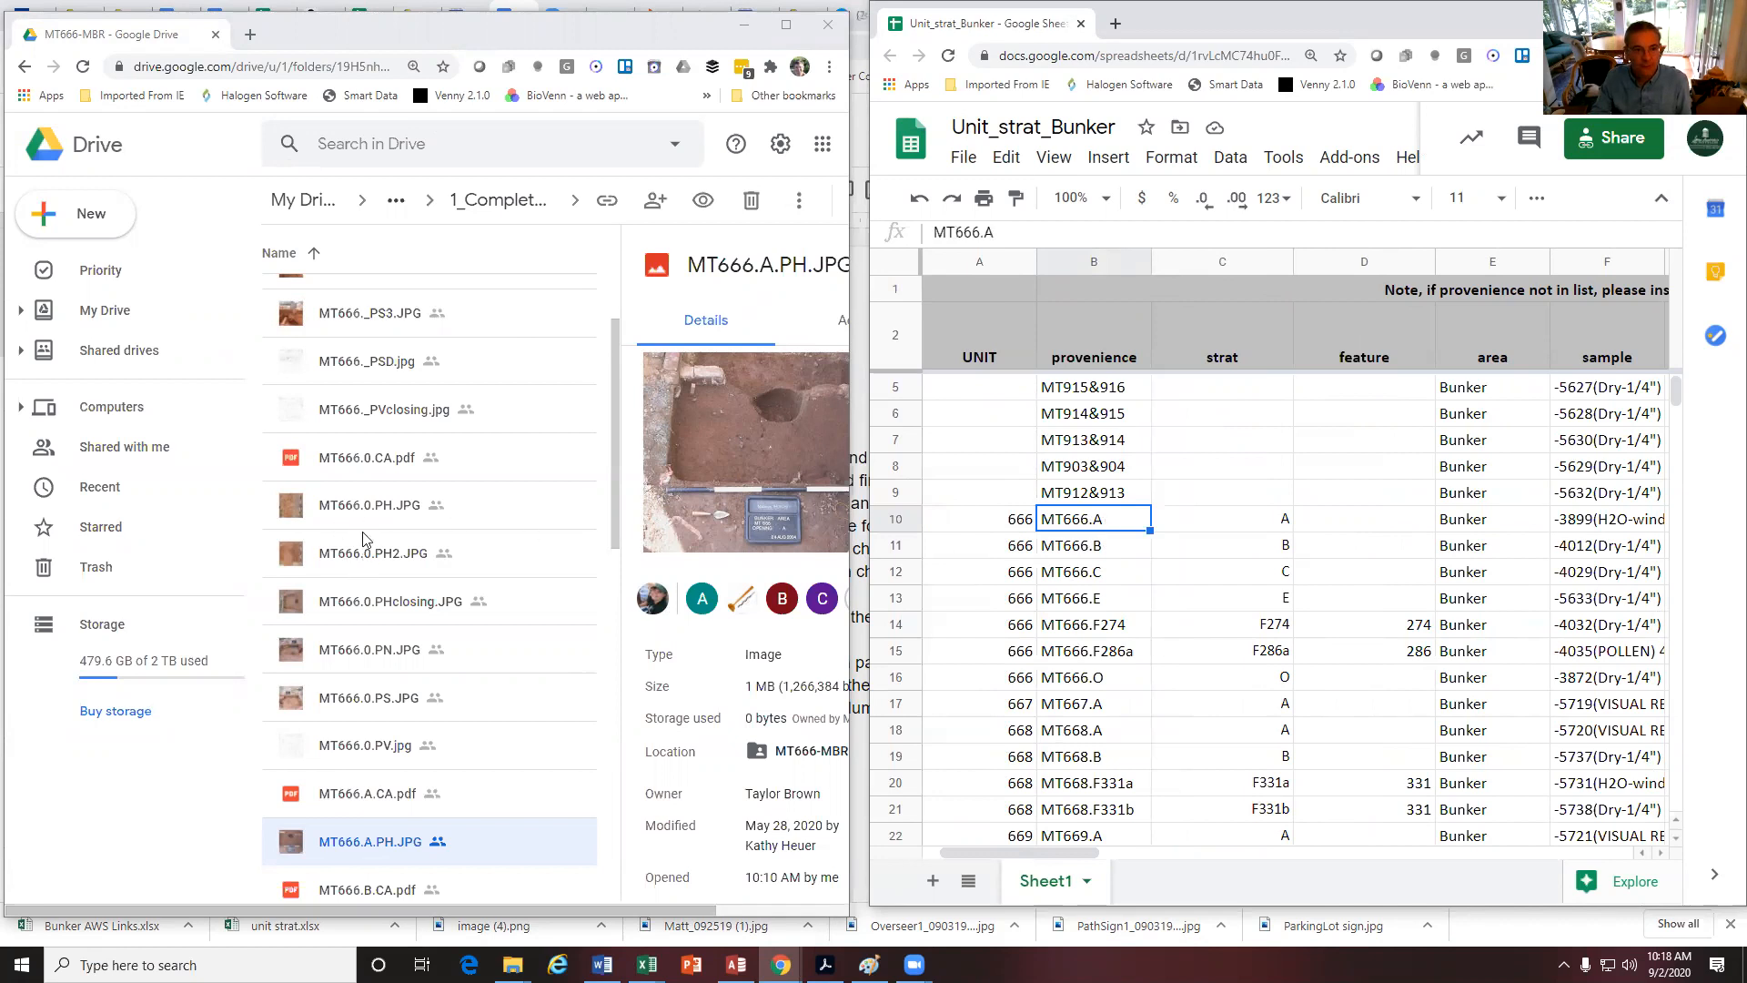
left_click(361, 849)
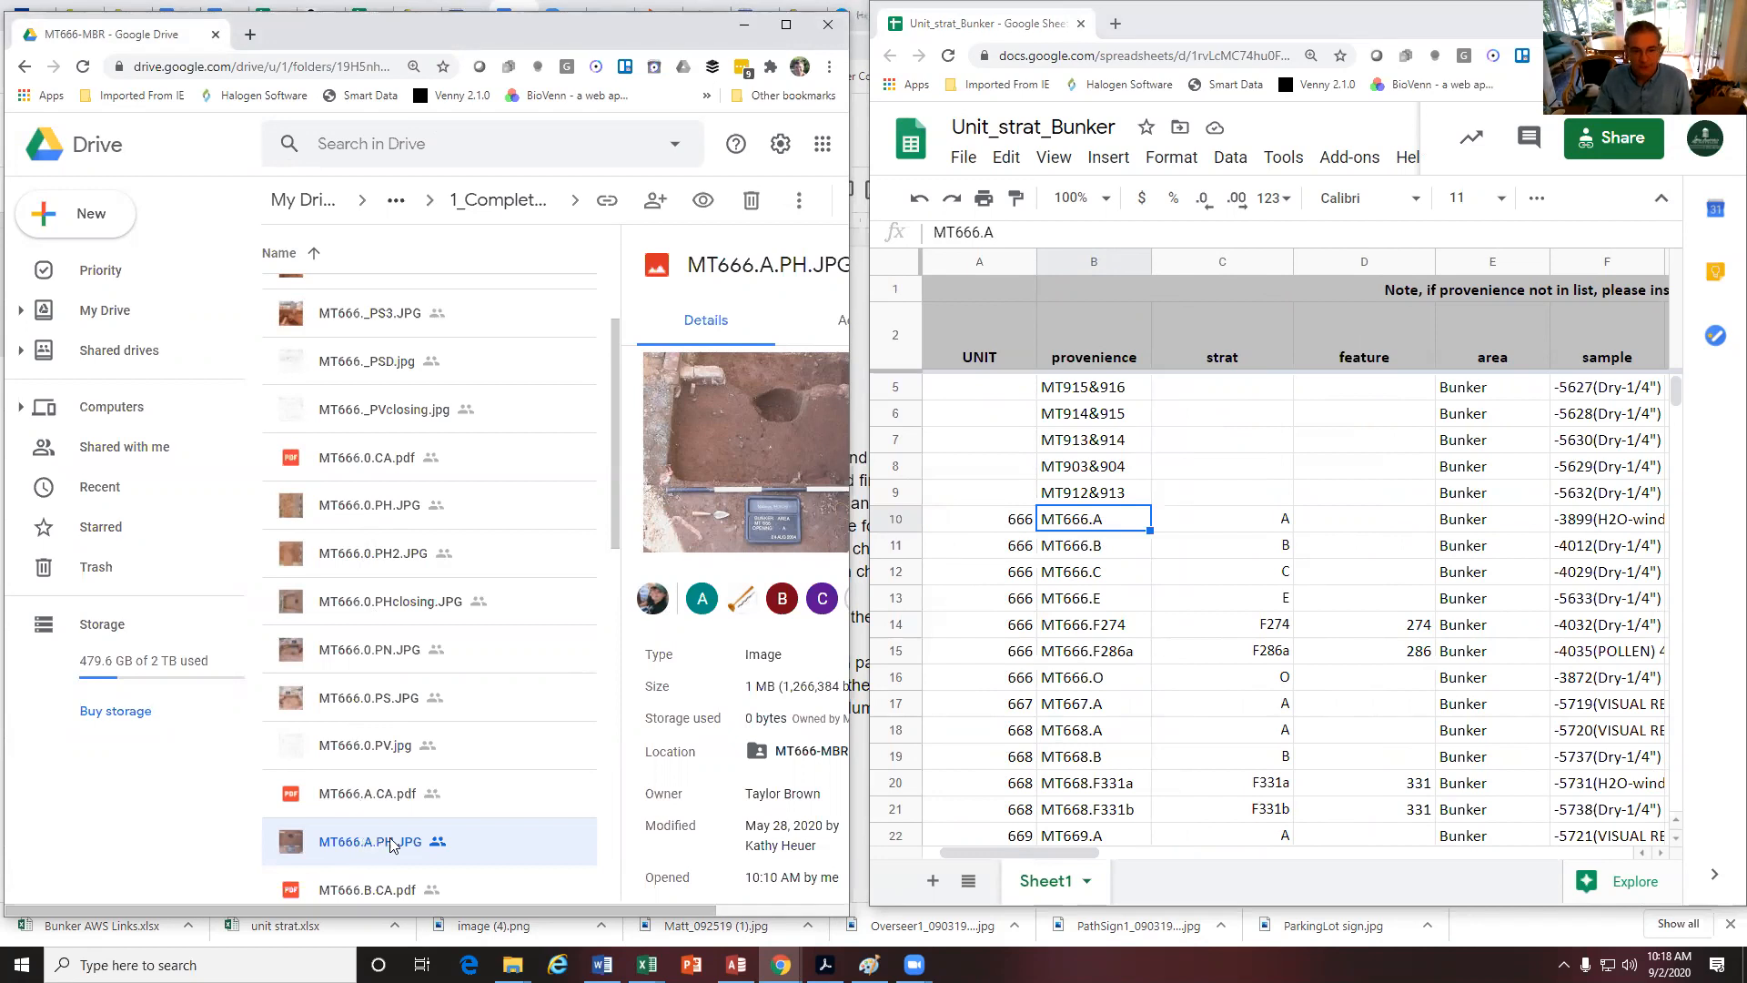
Try changing the provenience value in row 10 to MT666.A1
left_click(1115, 525)
double_click(1107, 521)
type("1")
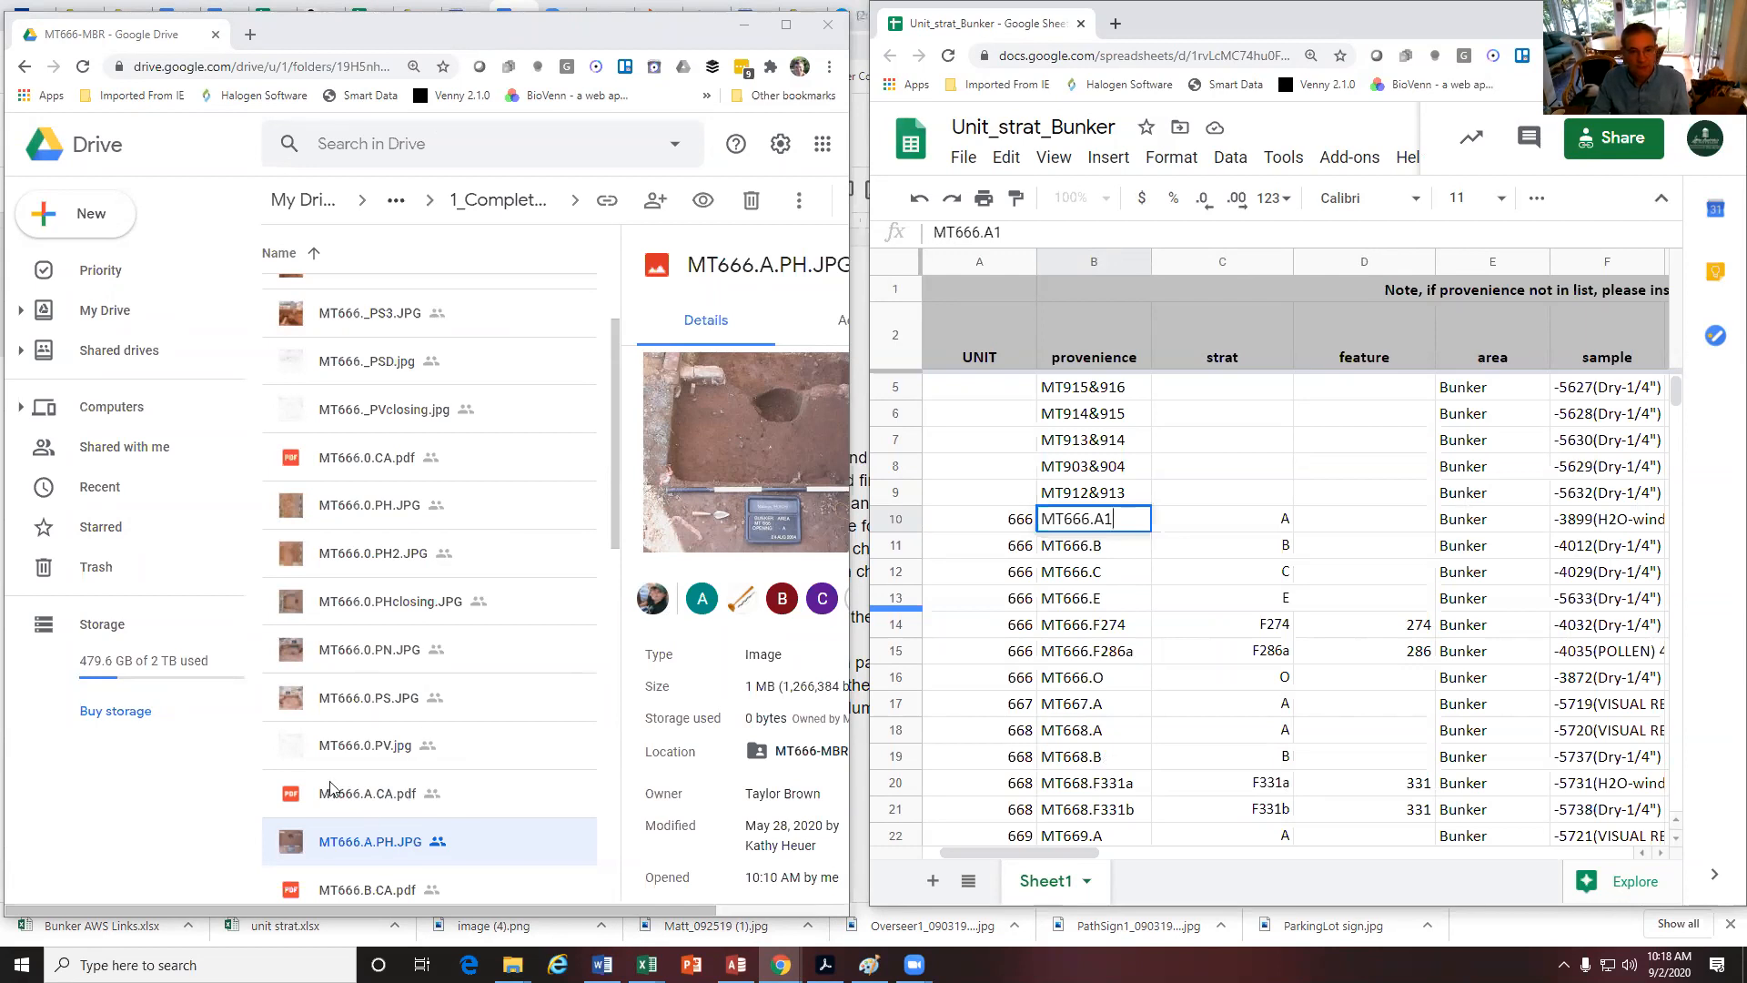
key("BackSpace")
Enter the note "changed from A to A1" in the Errors column of row 10
left_click_drag(1037, 848, 1190, 837)
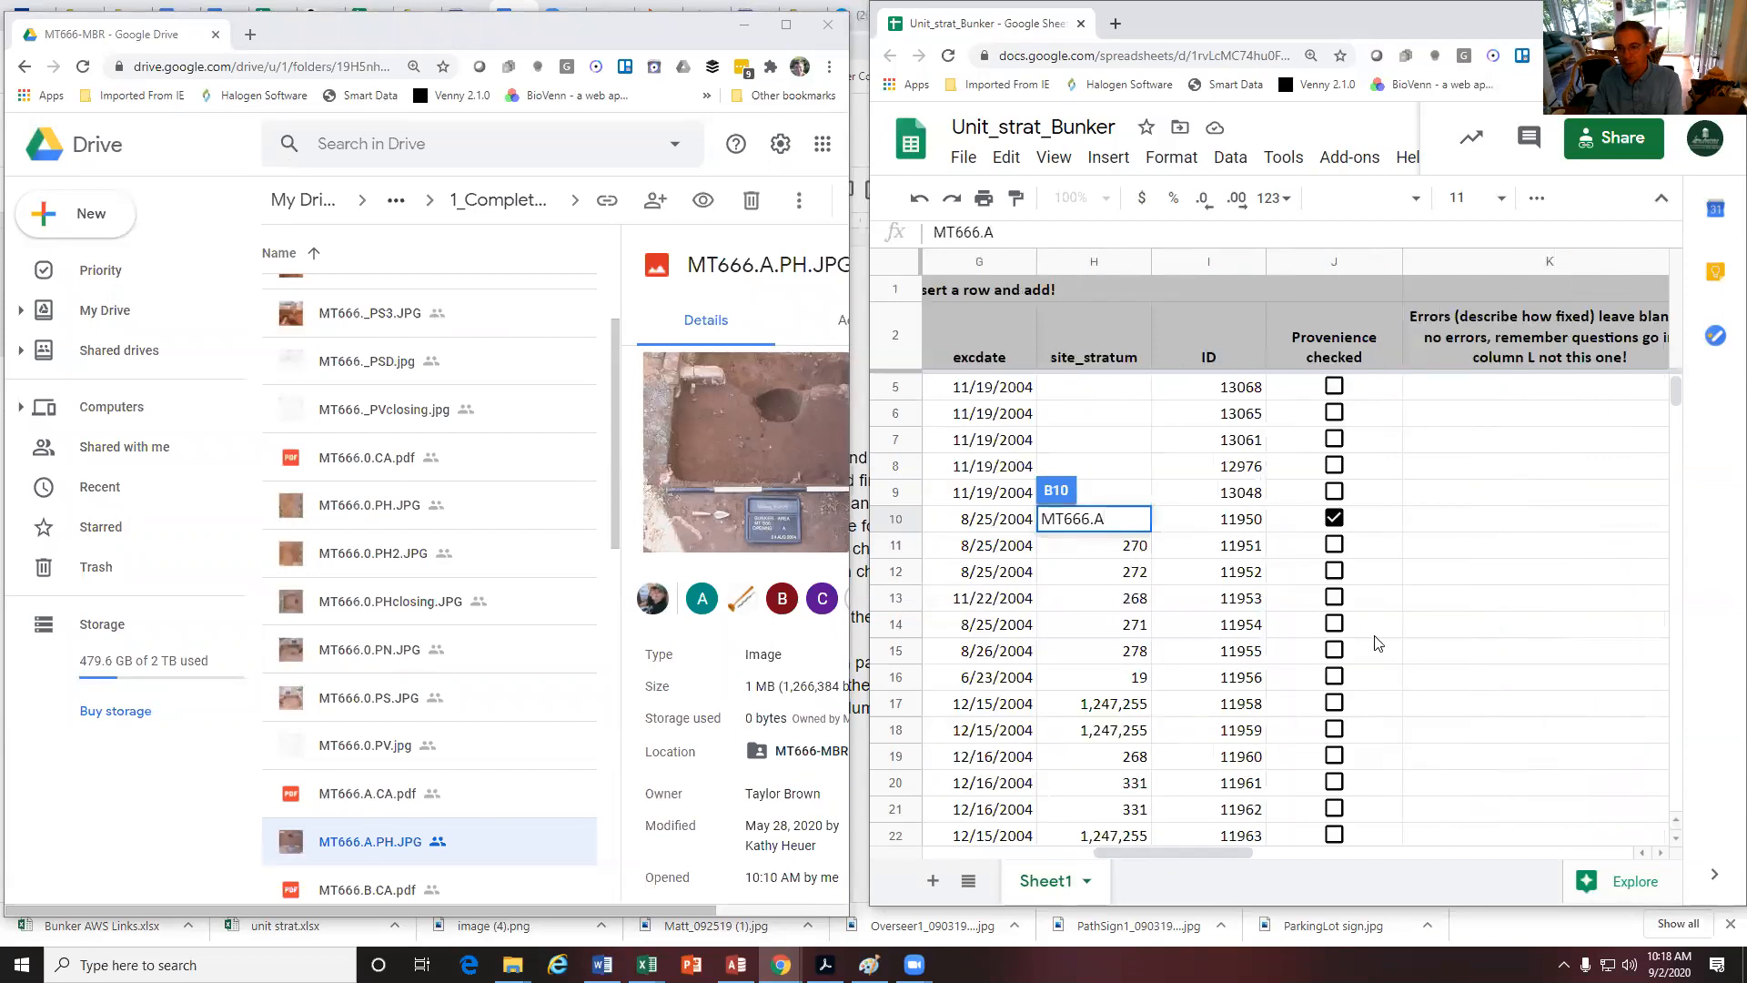
left_click(1426, 533)
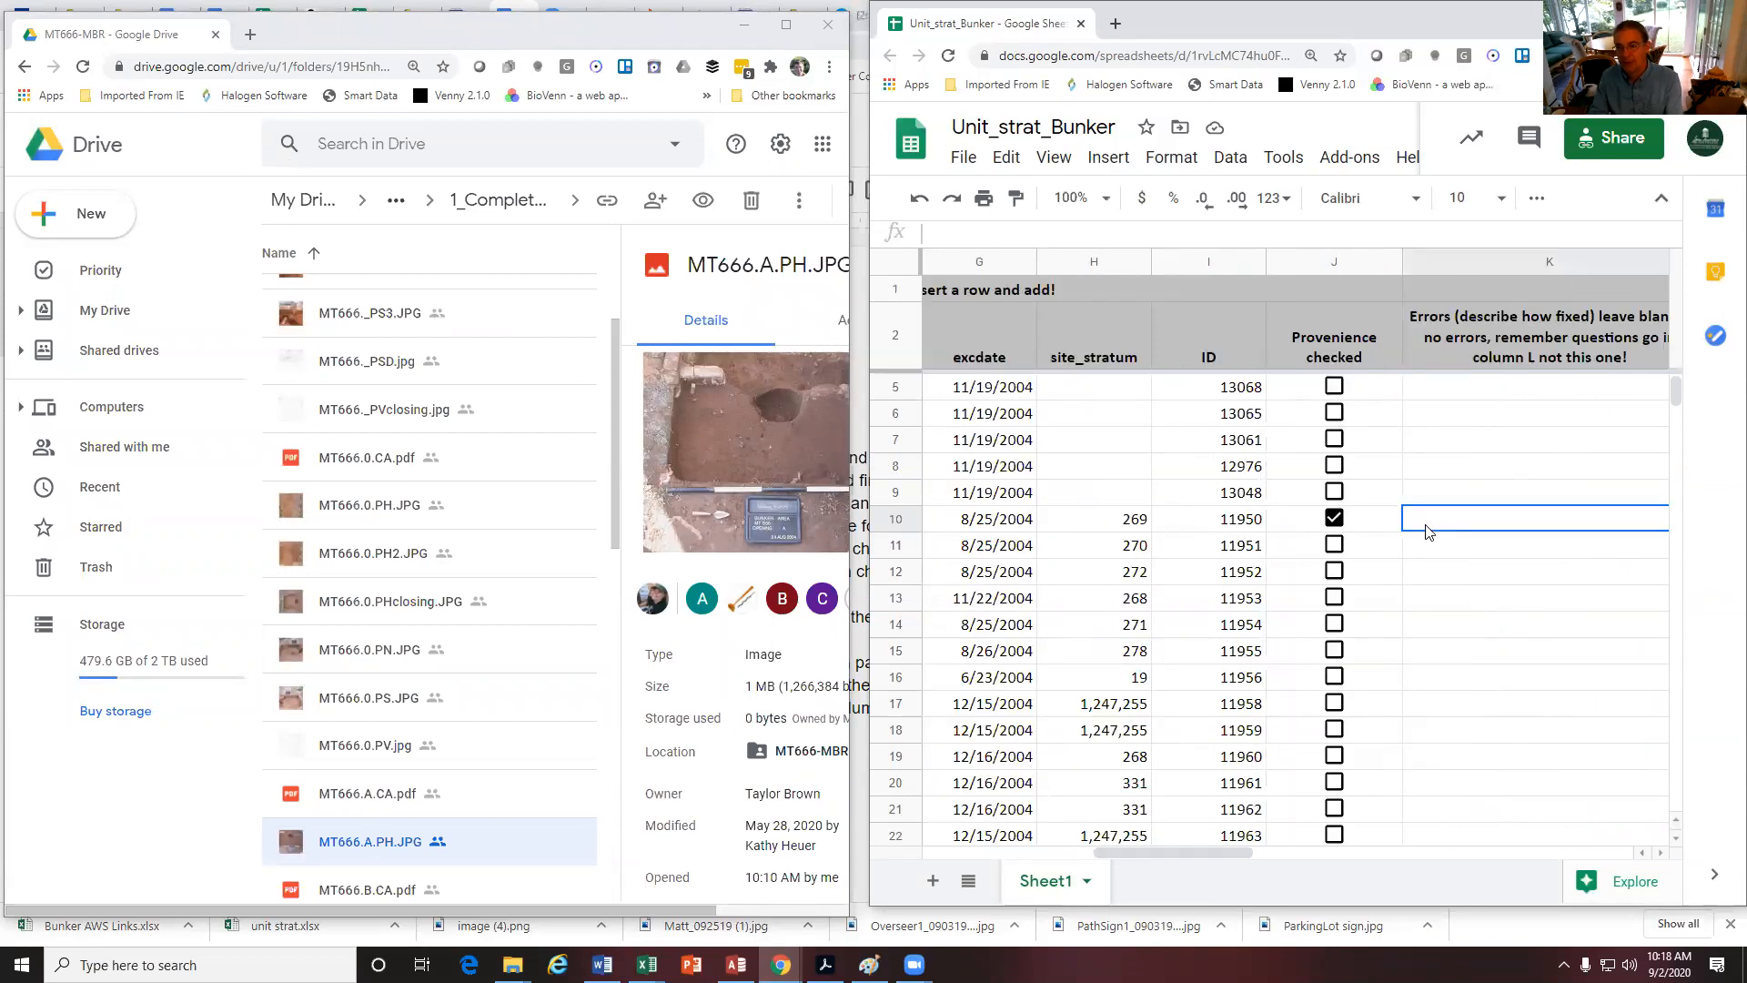
type("chang")
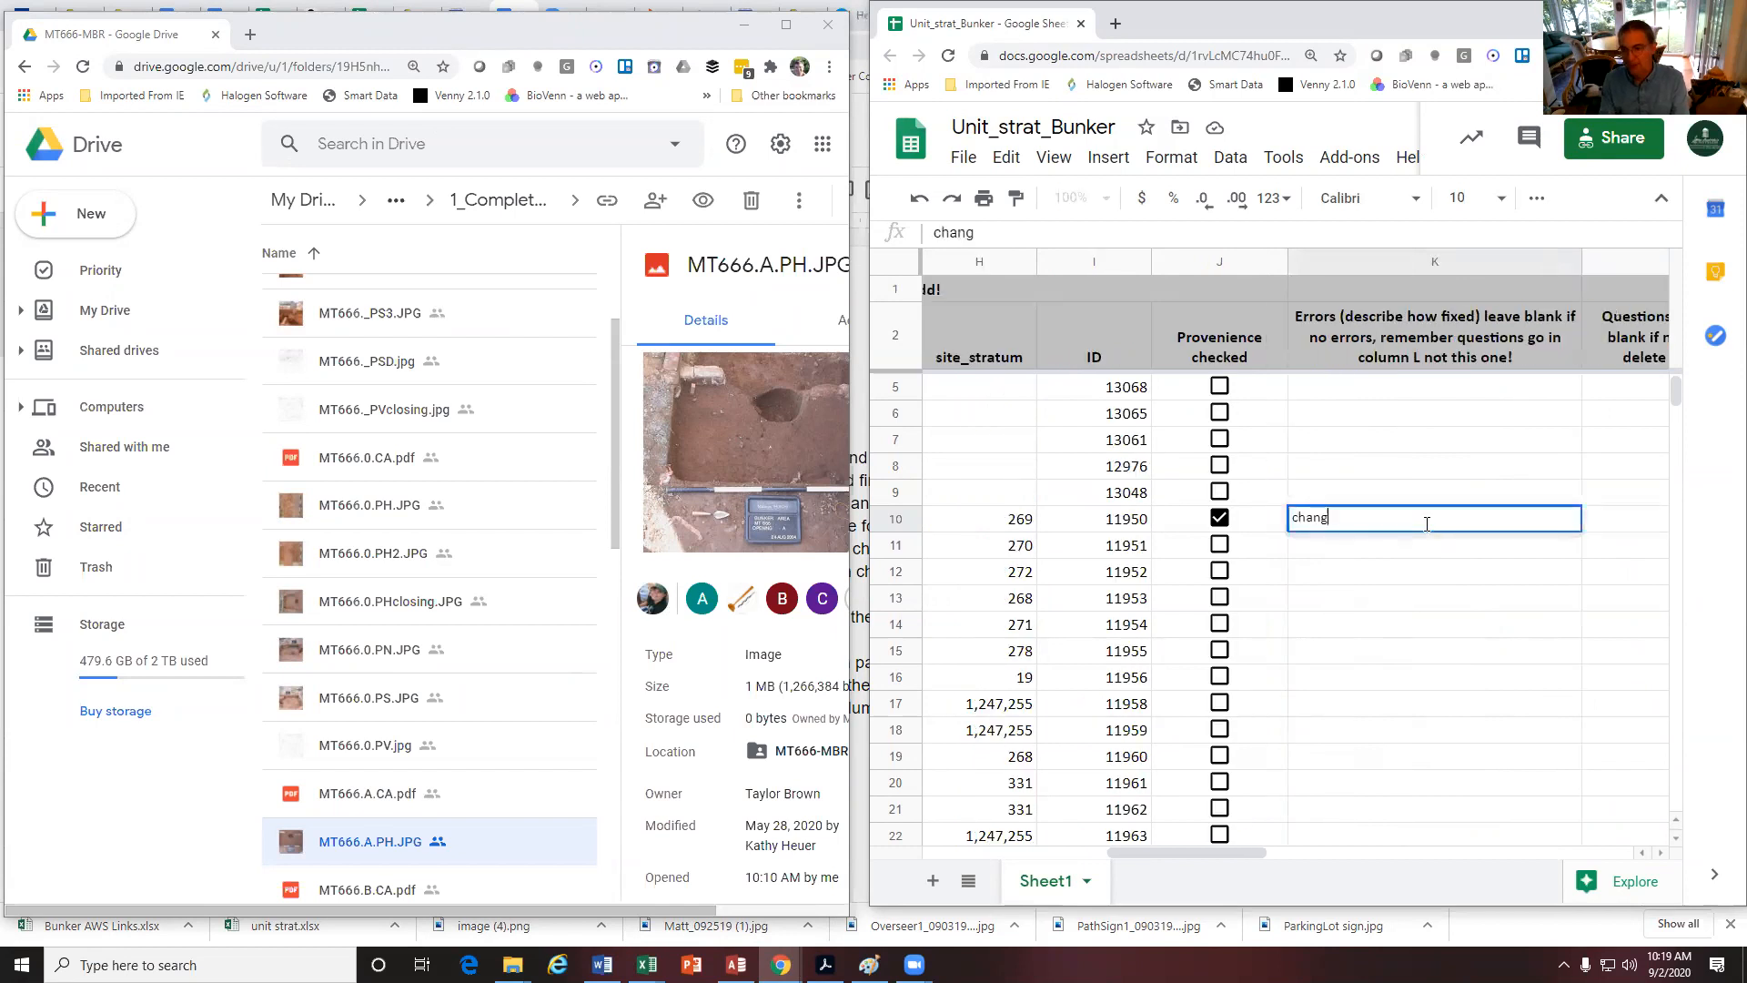
type("ed from A to A1")
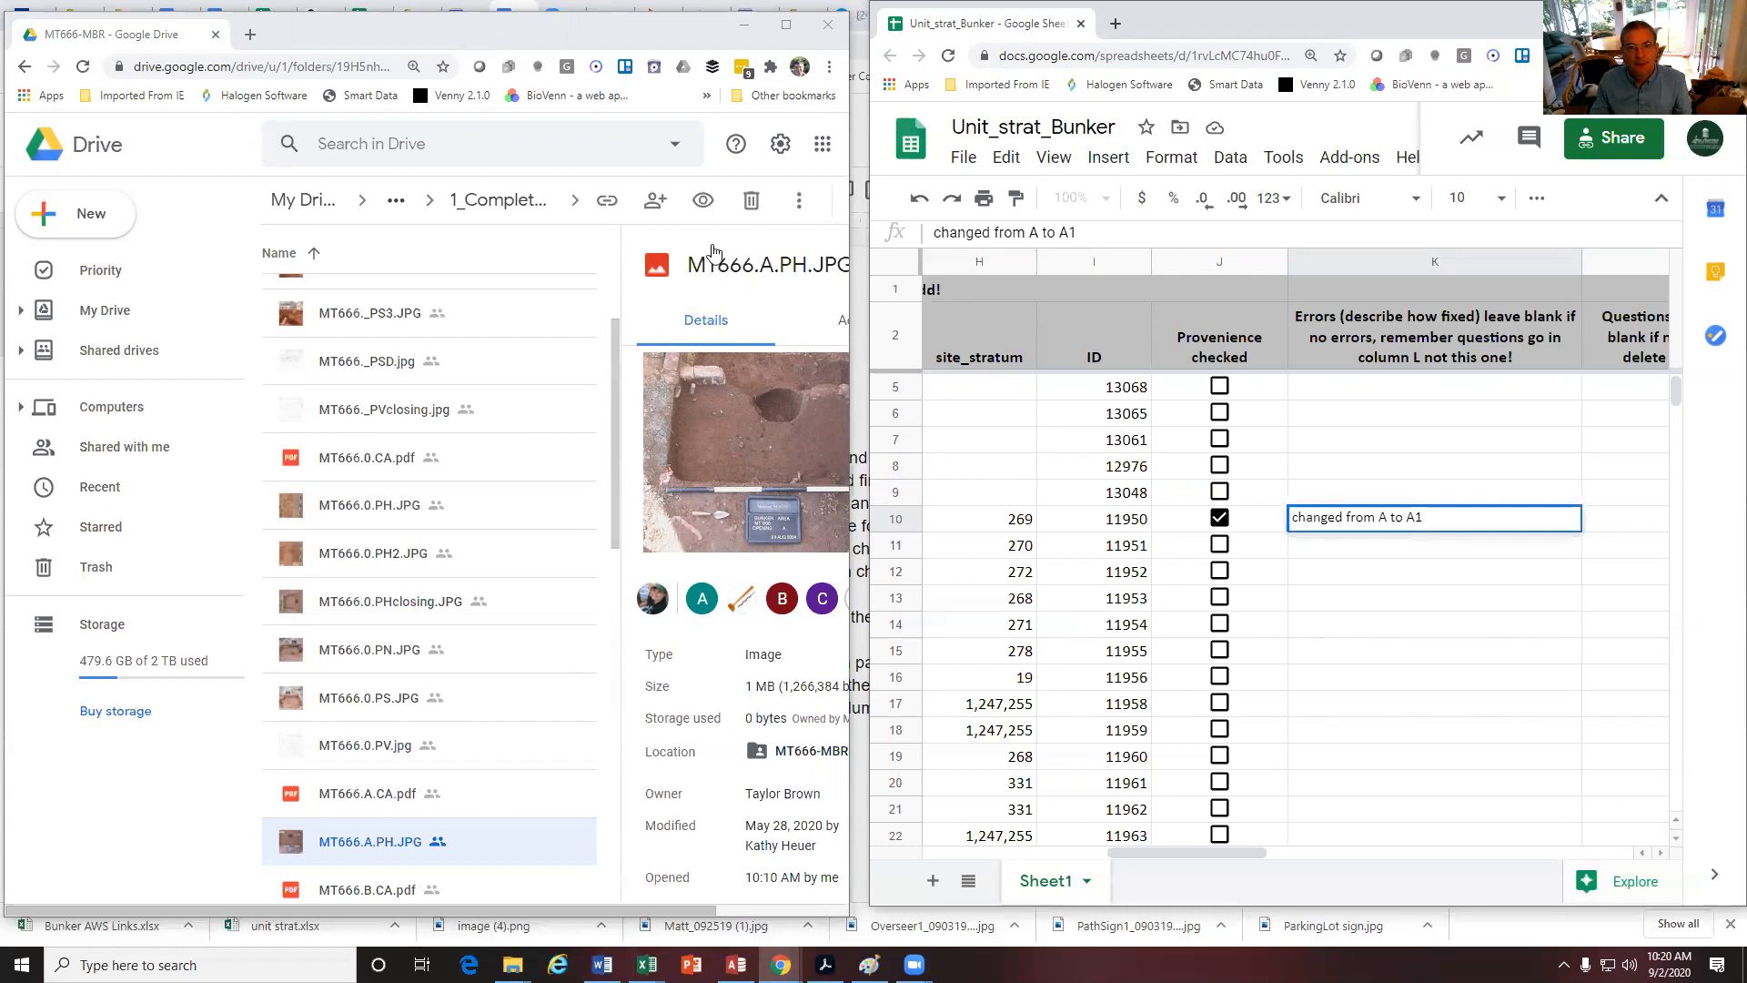
Switch to the Guide for entering unit strat and review its instructions for correcting mislabelled records
left_click(861, 323)
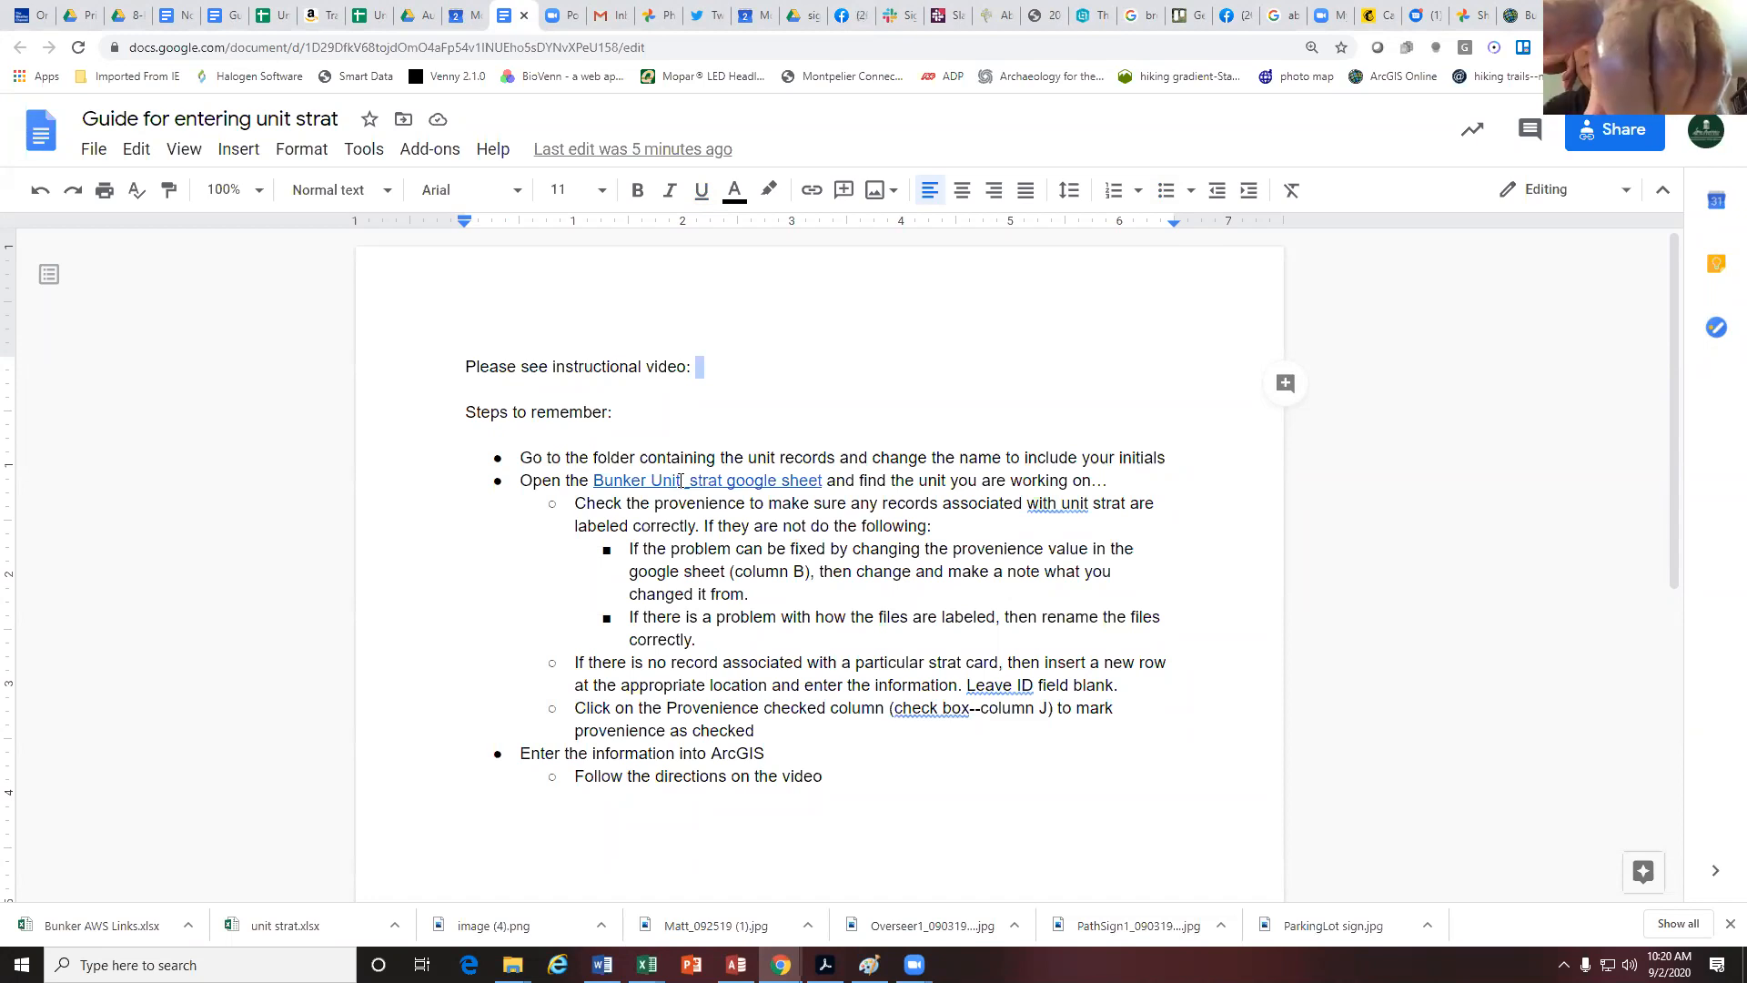
left_click(850, 481)
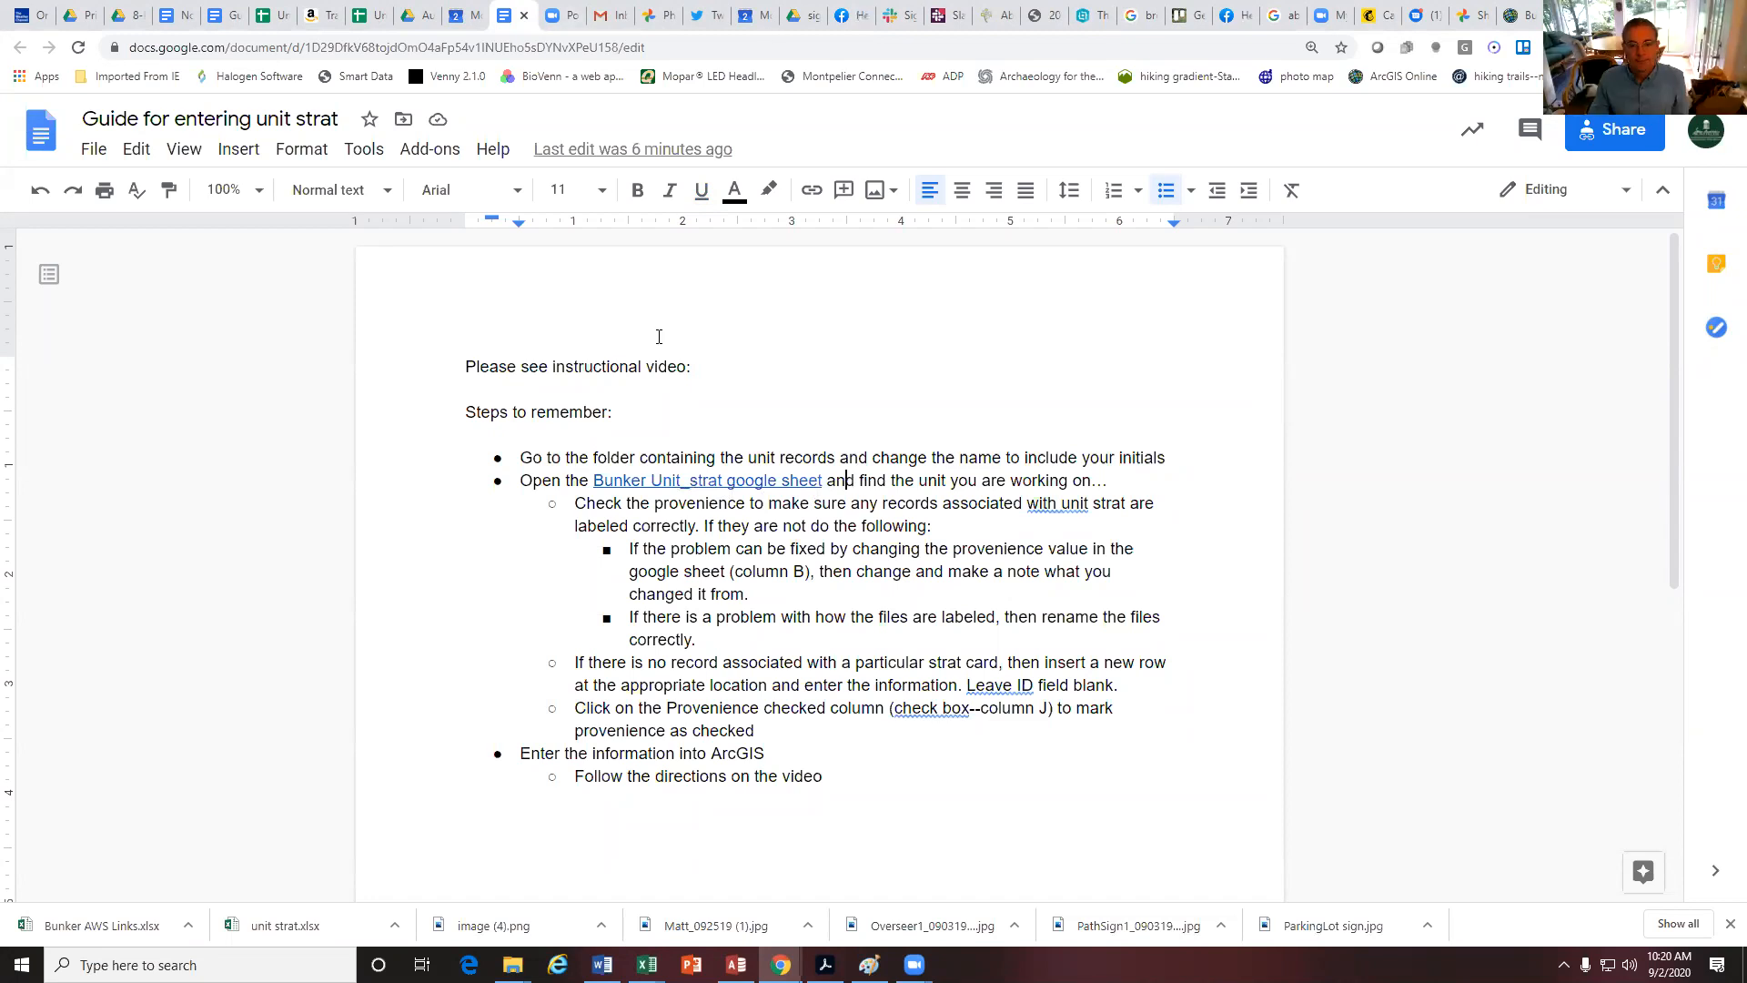
Bring the Drive folder and Unit_strat_Bunker windows back side by side and select the strat card MT666.0.CA.pdf
mouse_move(781, 965)
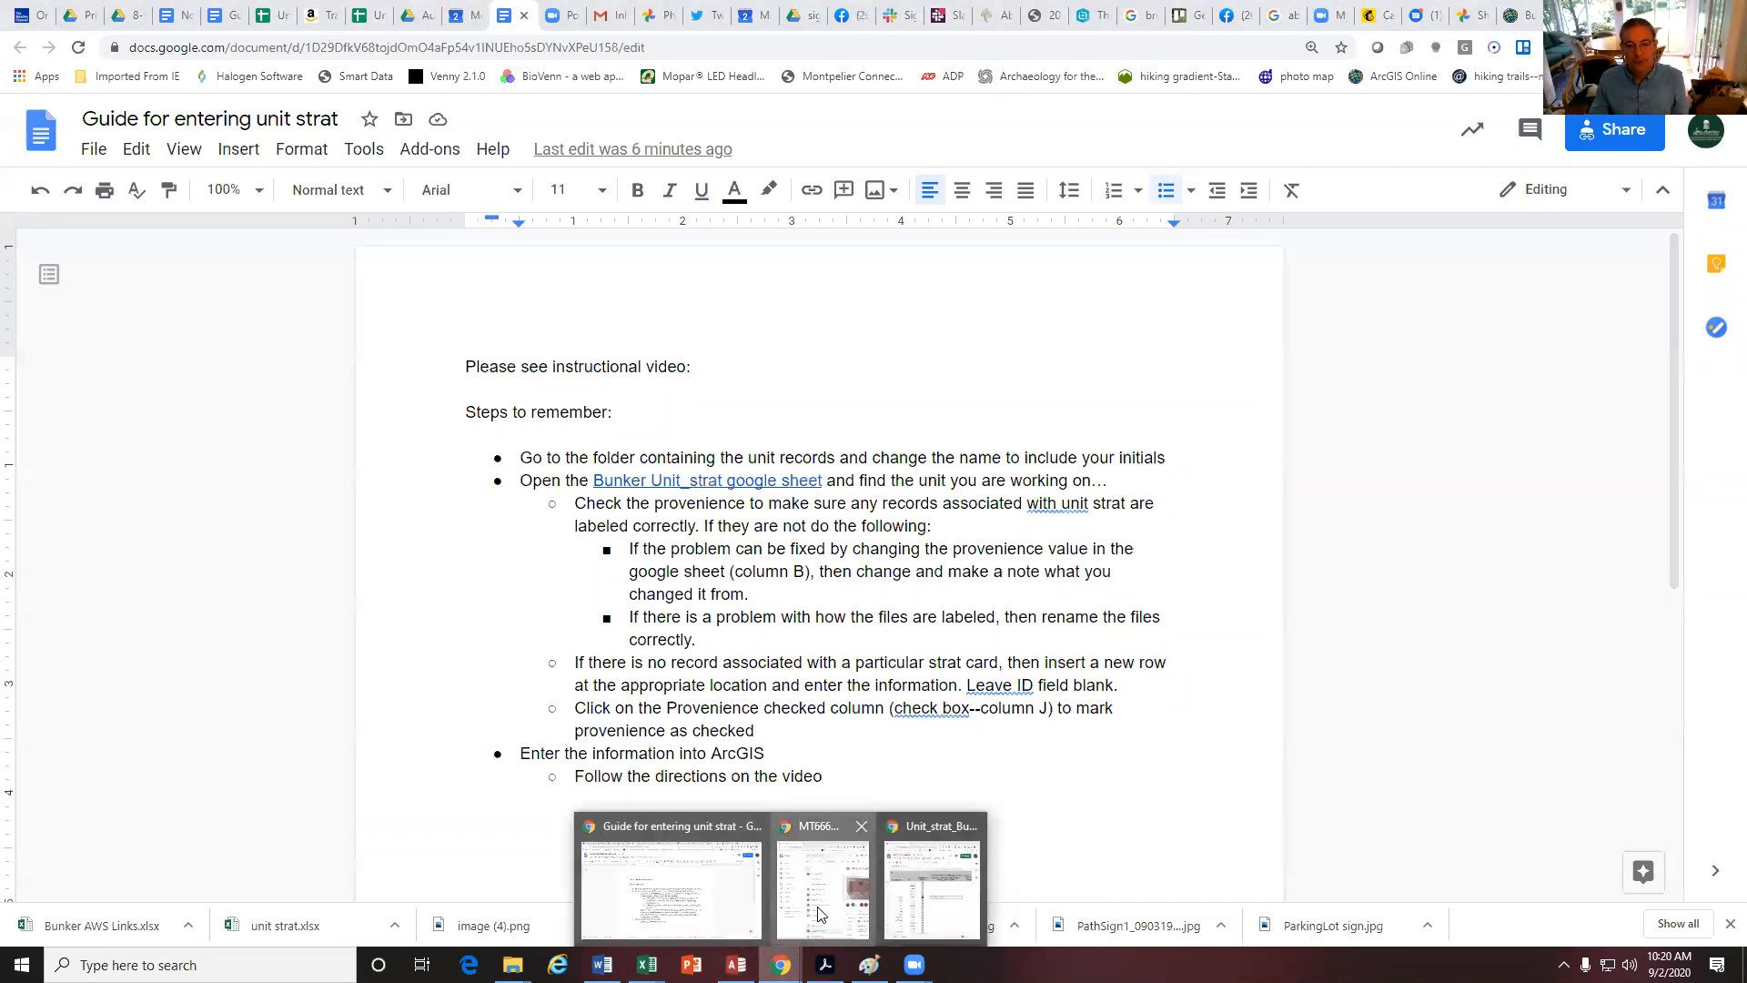
left_click(823, 893)
left_click(781, 965)
left_click(887, 896)
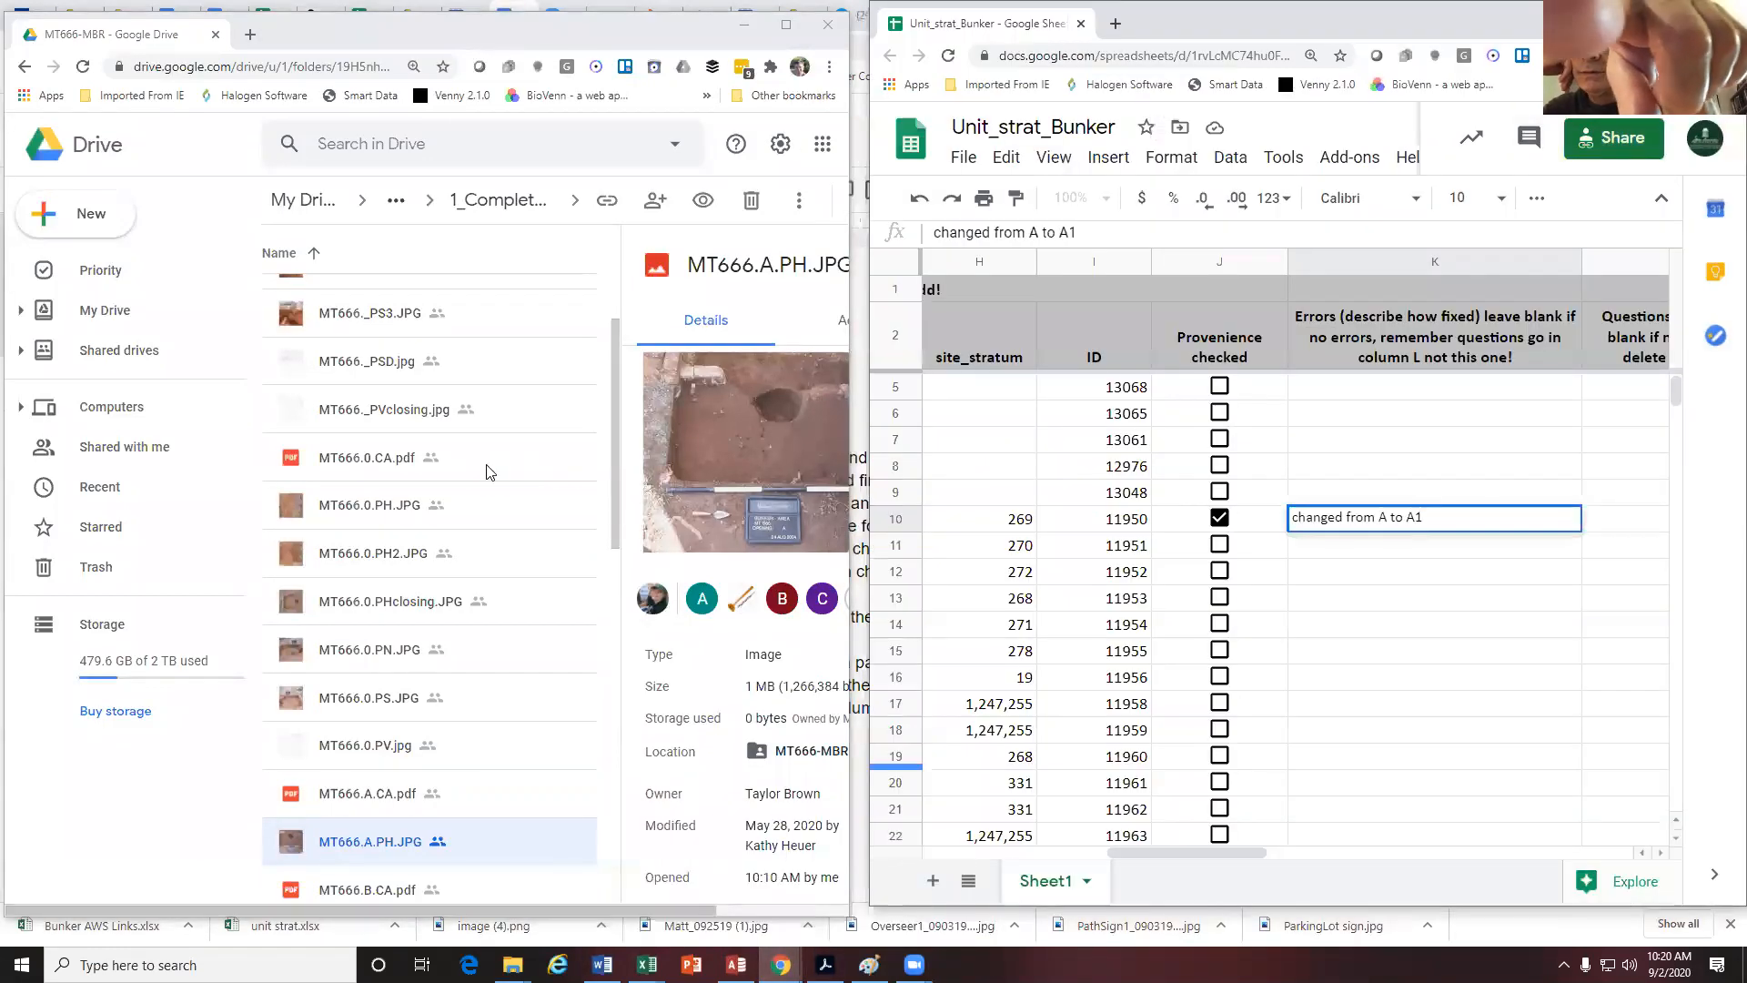
left_click(379, 459)
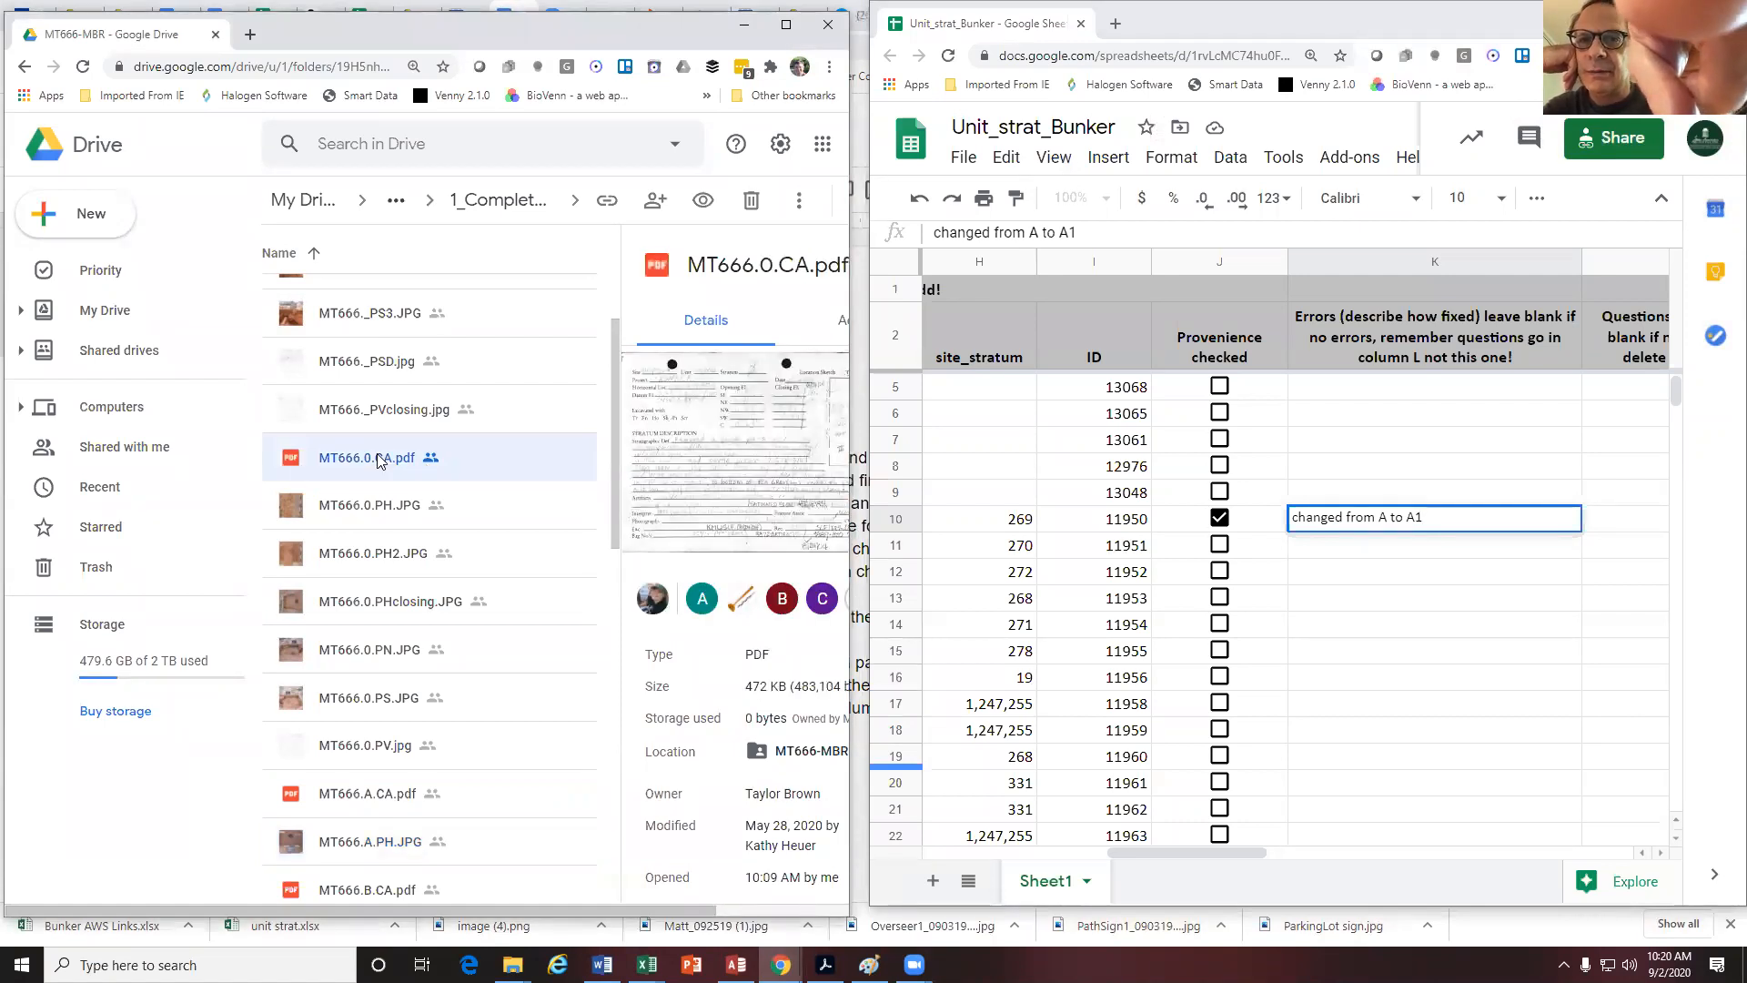
Open the strat card MT666.A.CA.pdf and clear the note in the Errors column of row 10
double_click(364, 794)
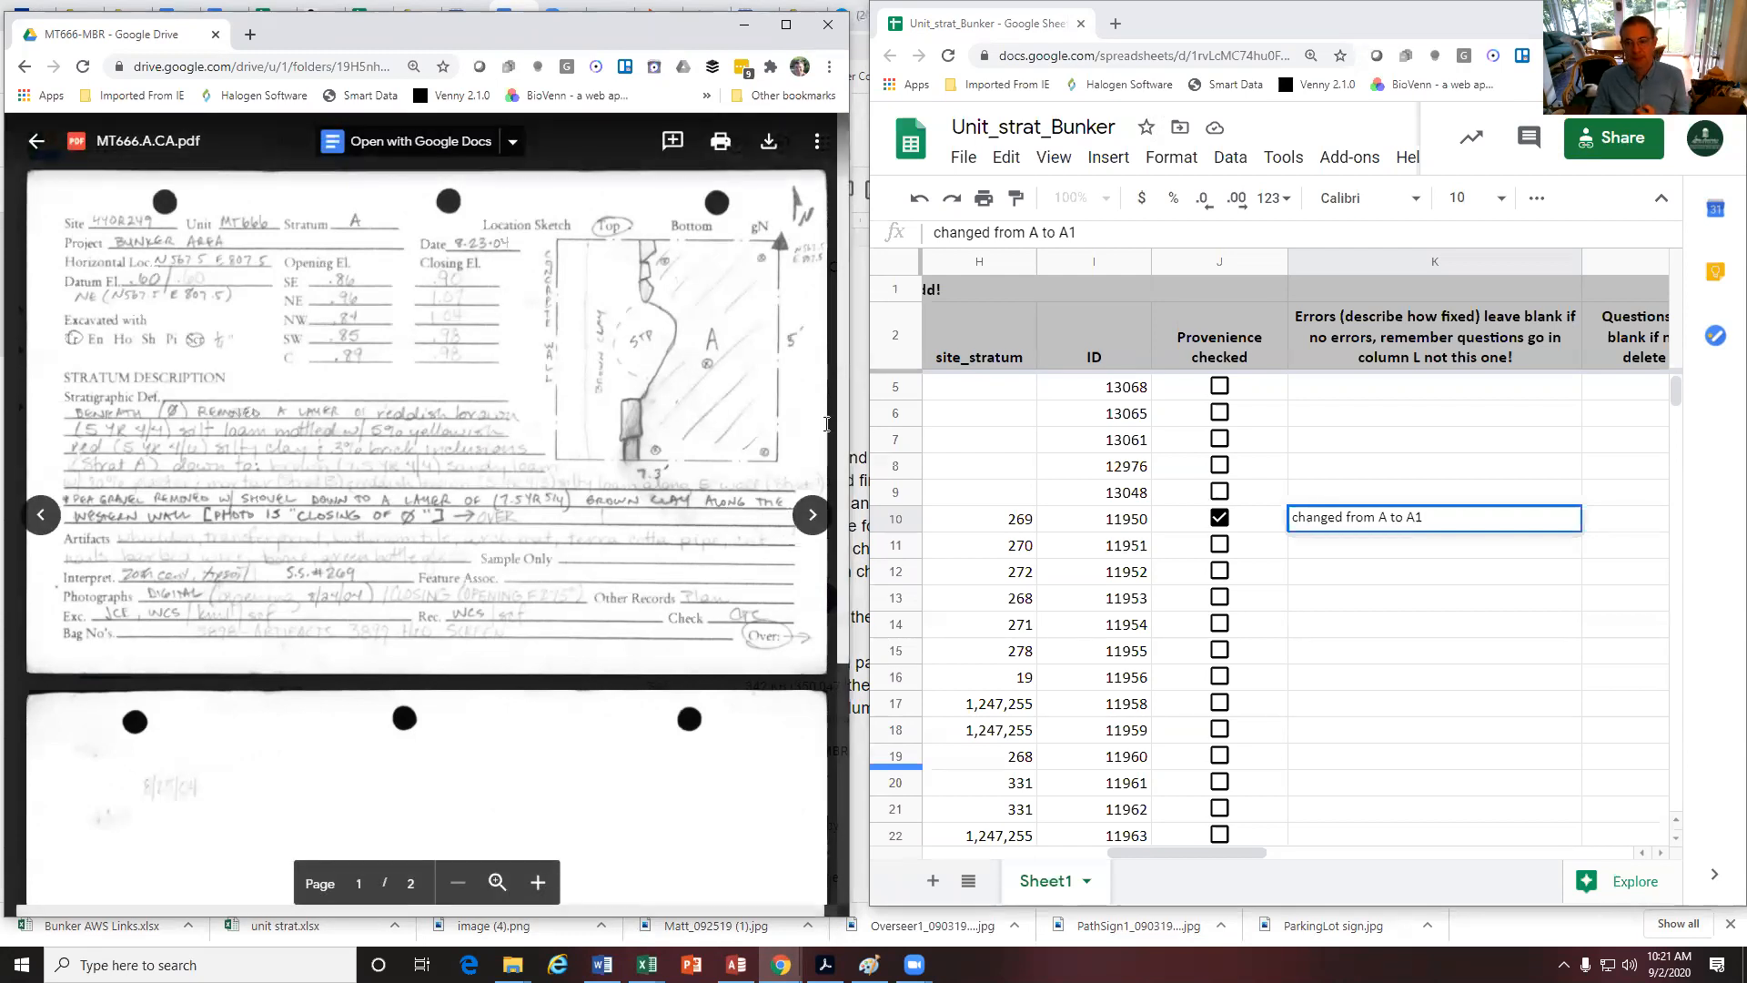
double_click(1440, 516)
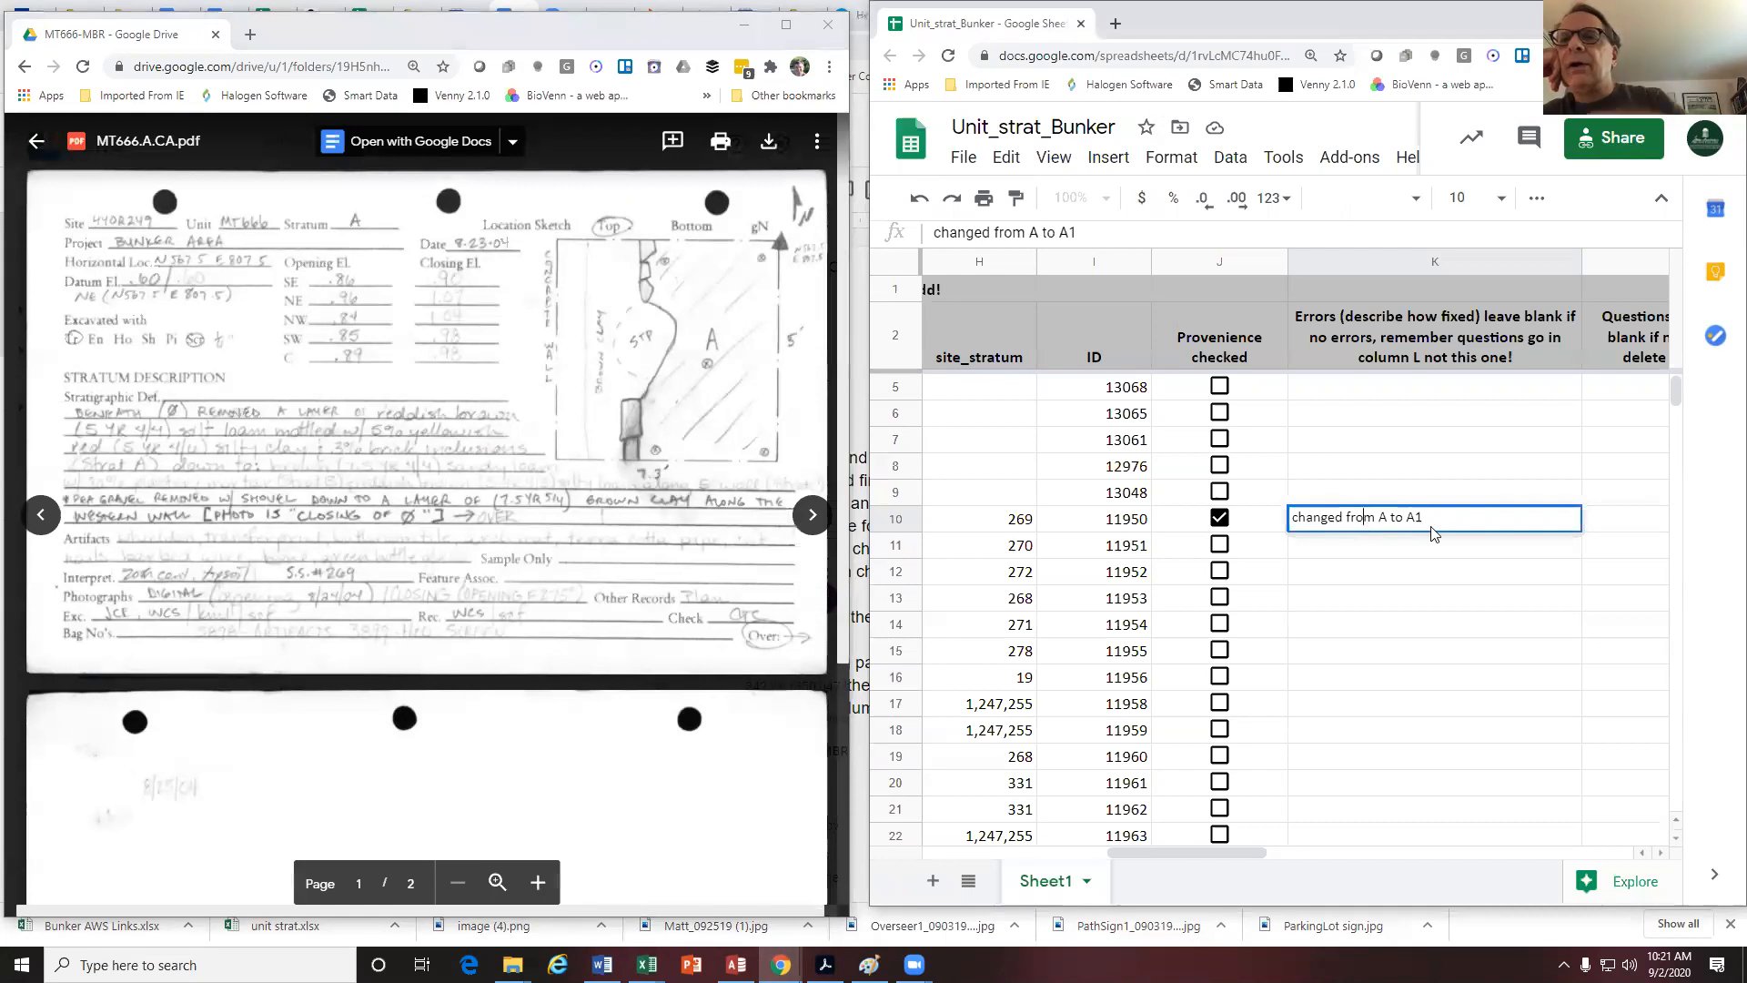
left_click_drag(1440, 516, 1294, 517)
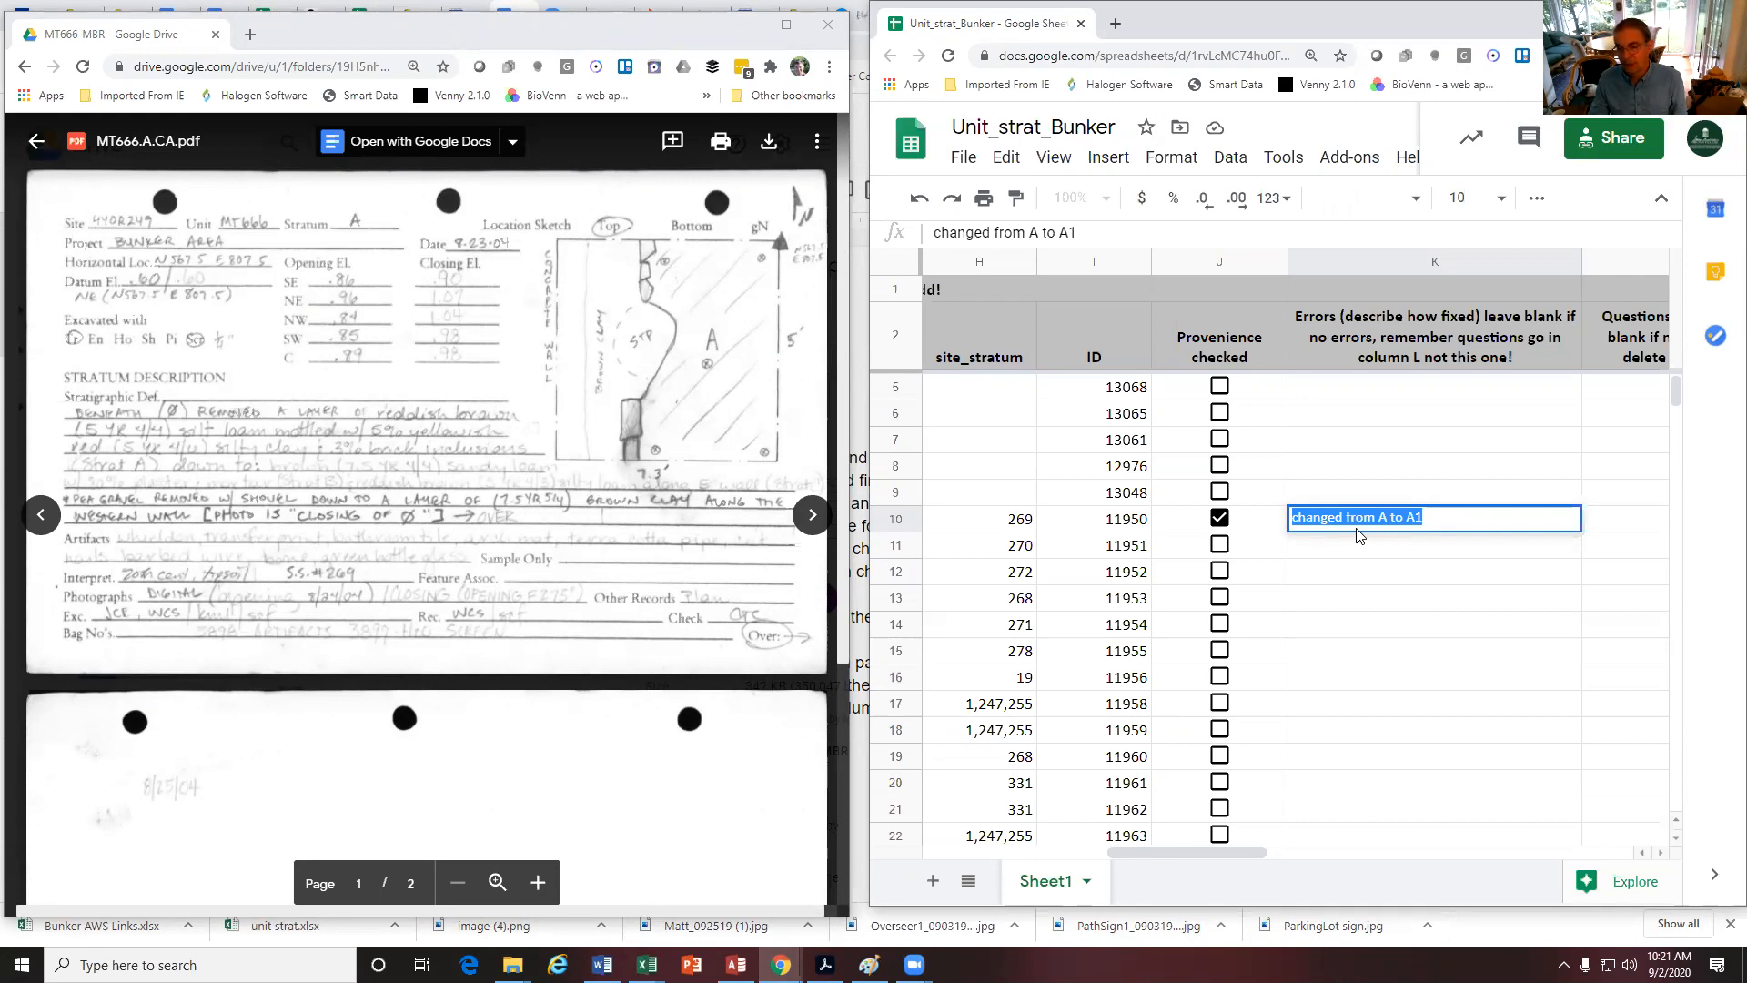
key("BackSpace")
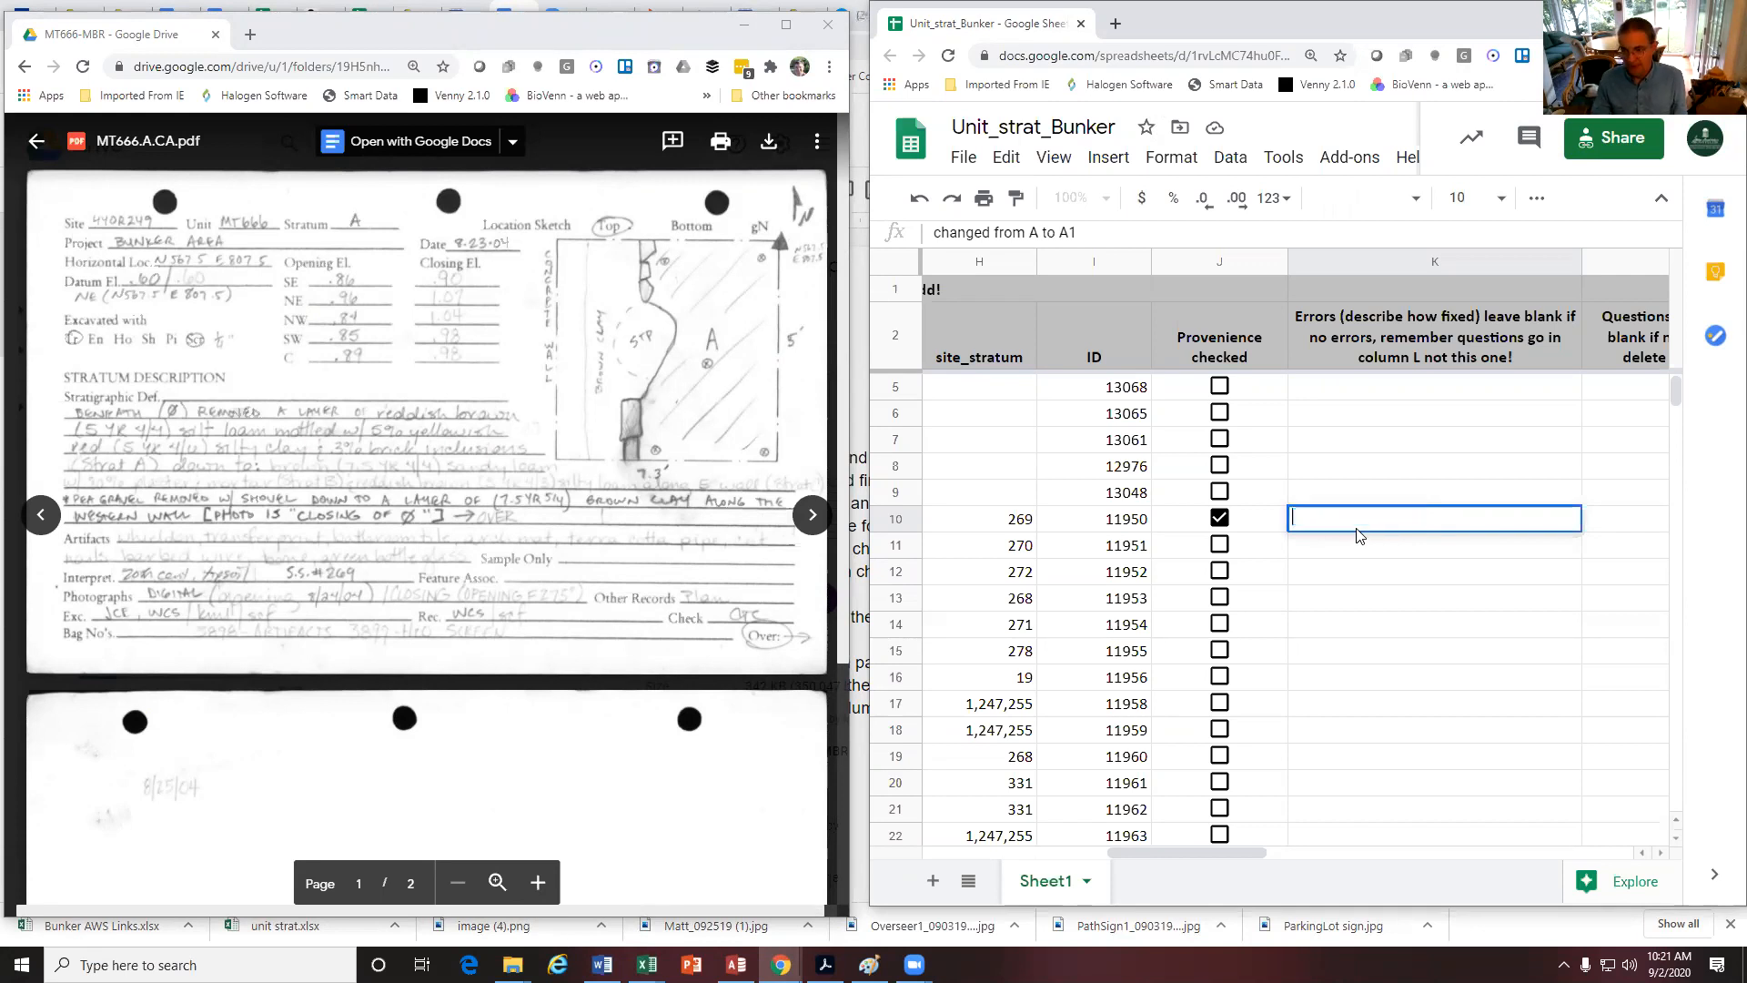
Check the provenience and strat values of row 10 against the open strat card
left_click_drag(1150, 854, 983, 856)
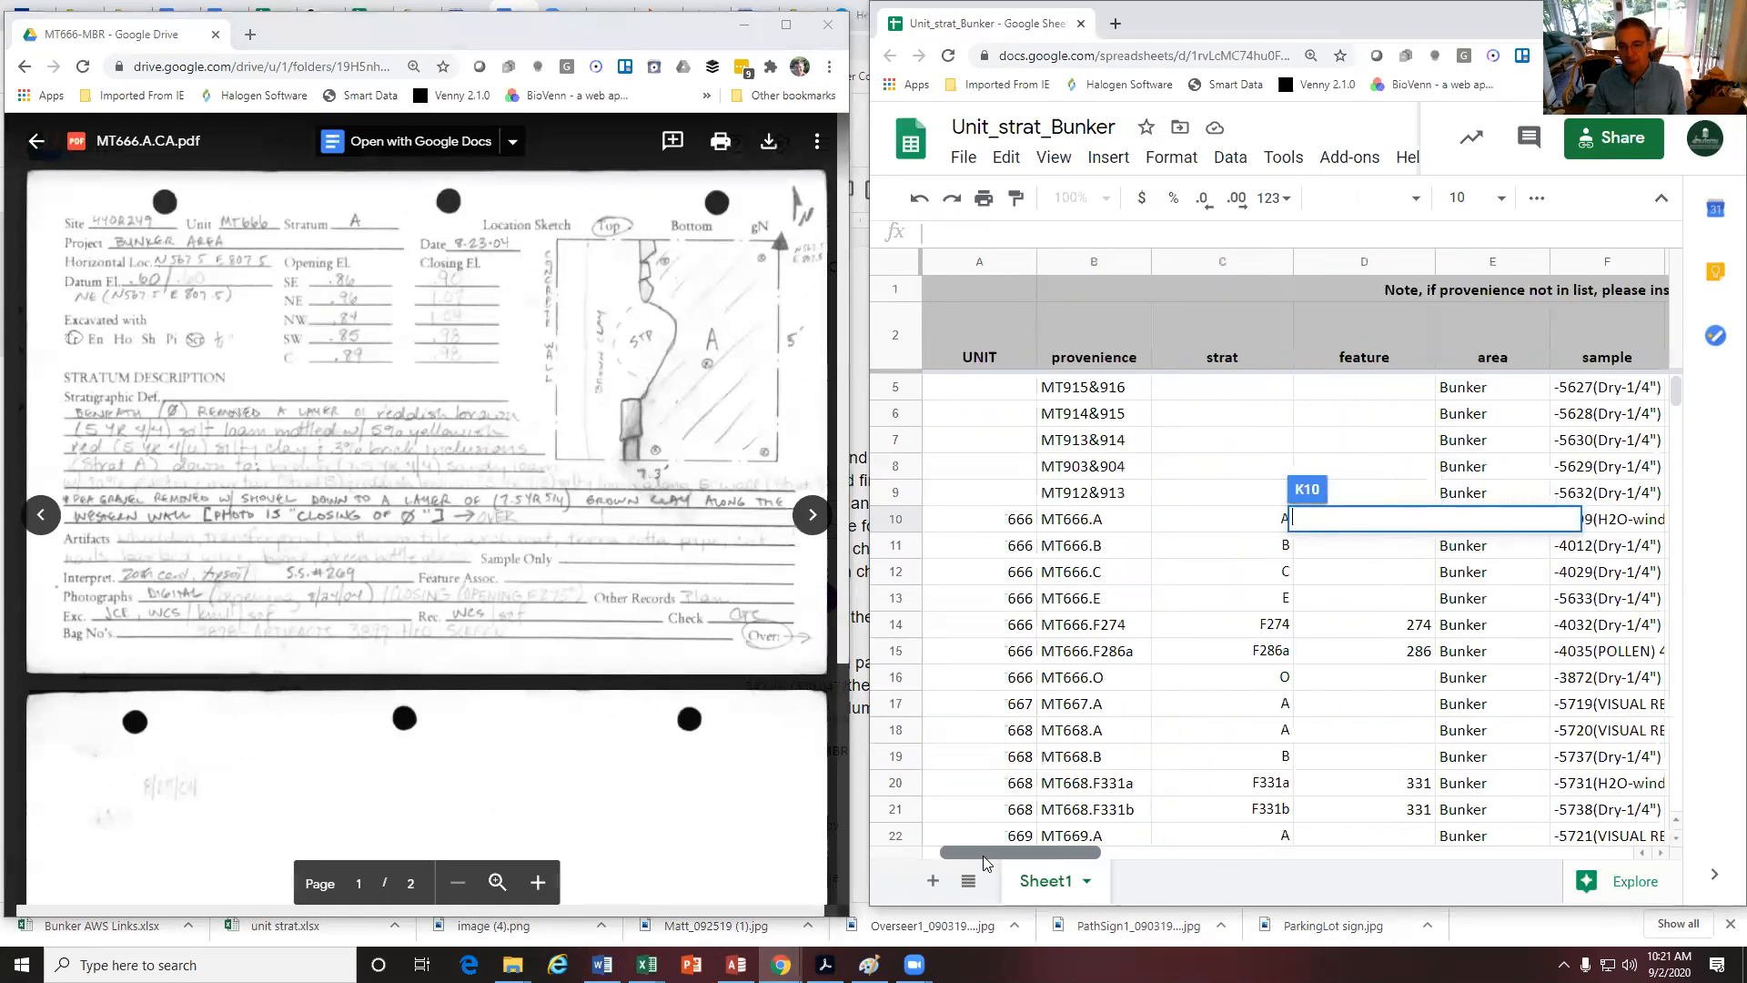
left_click(1083, 519)
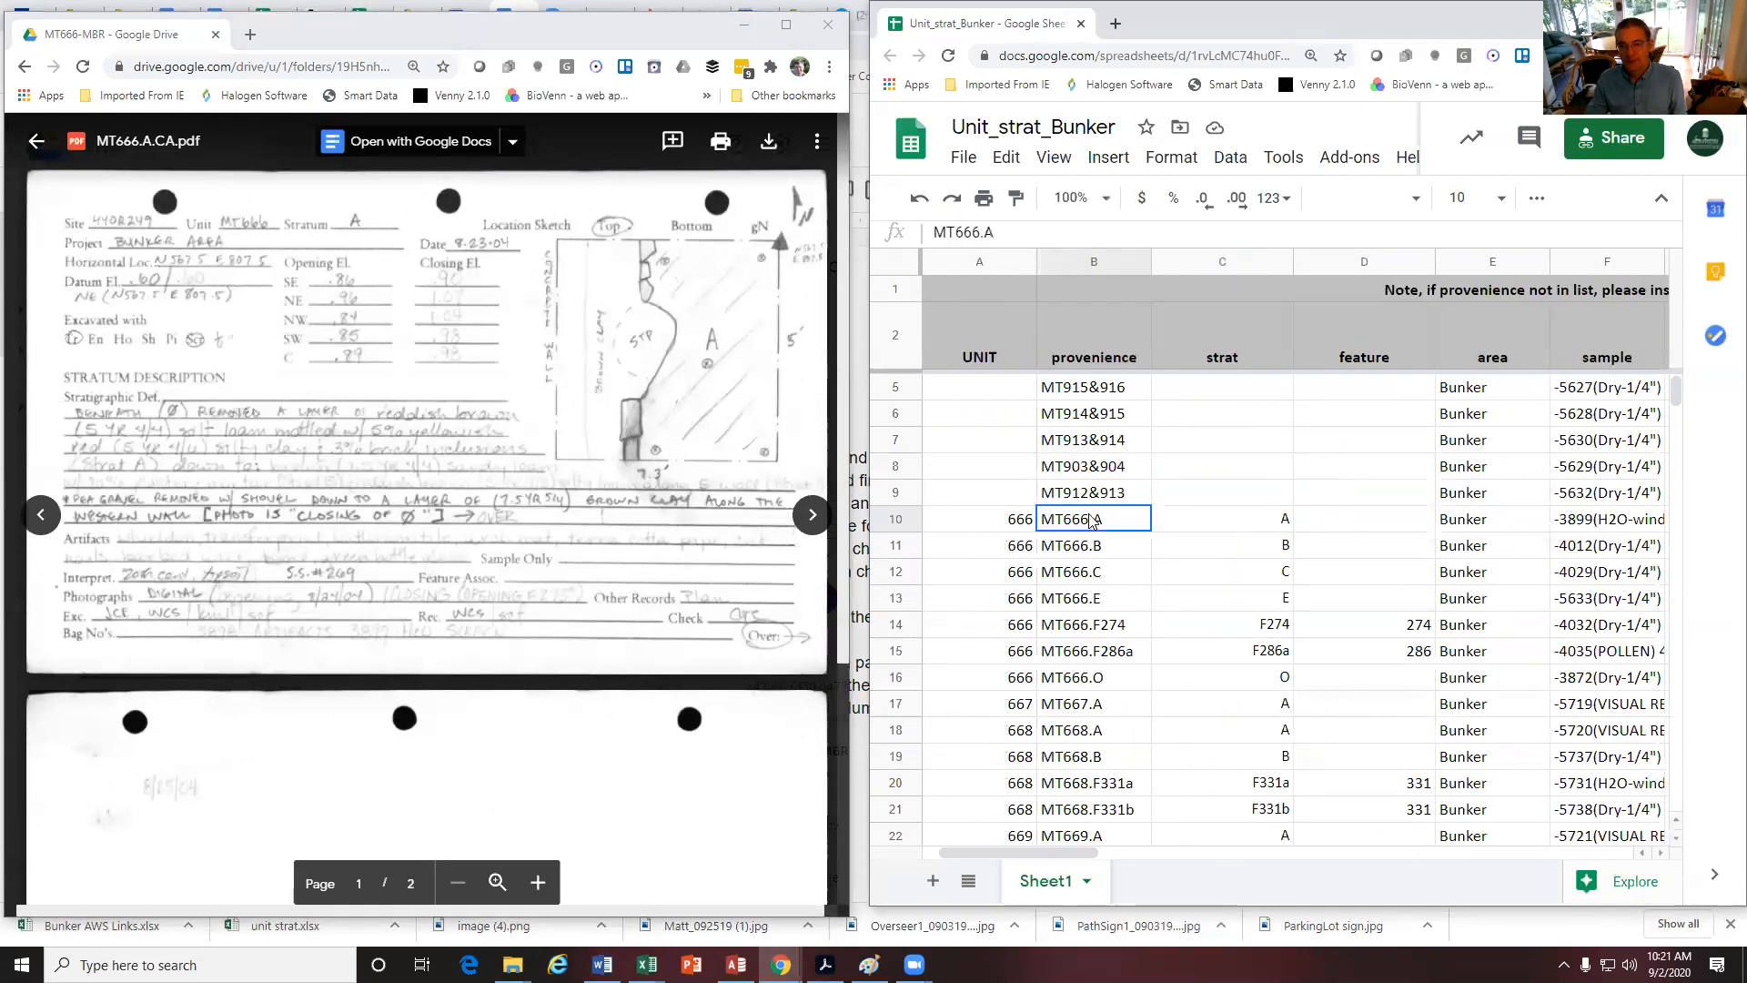
left_click(1285, 524)
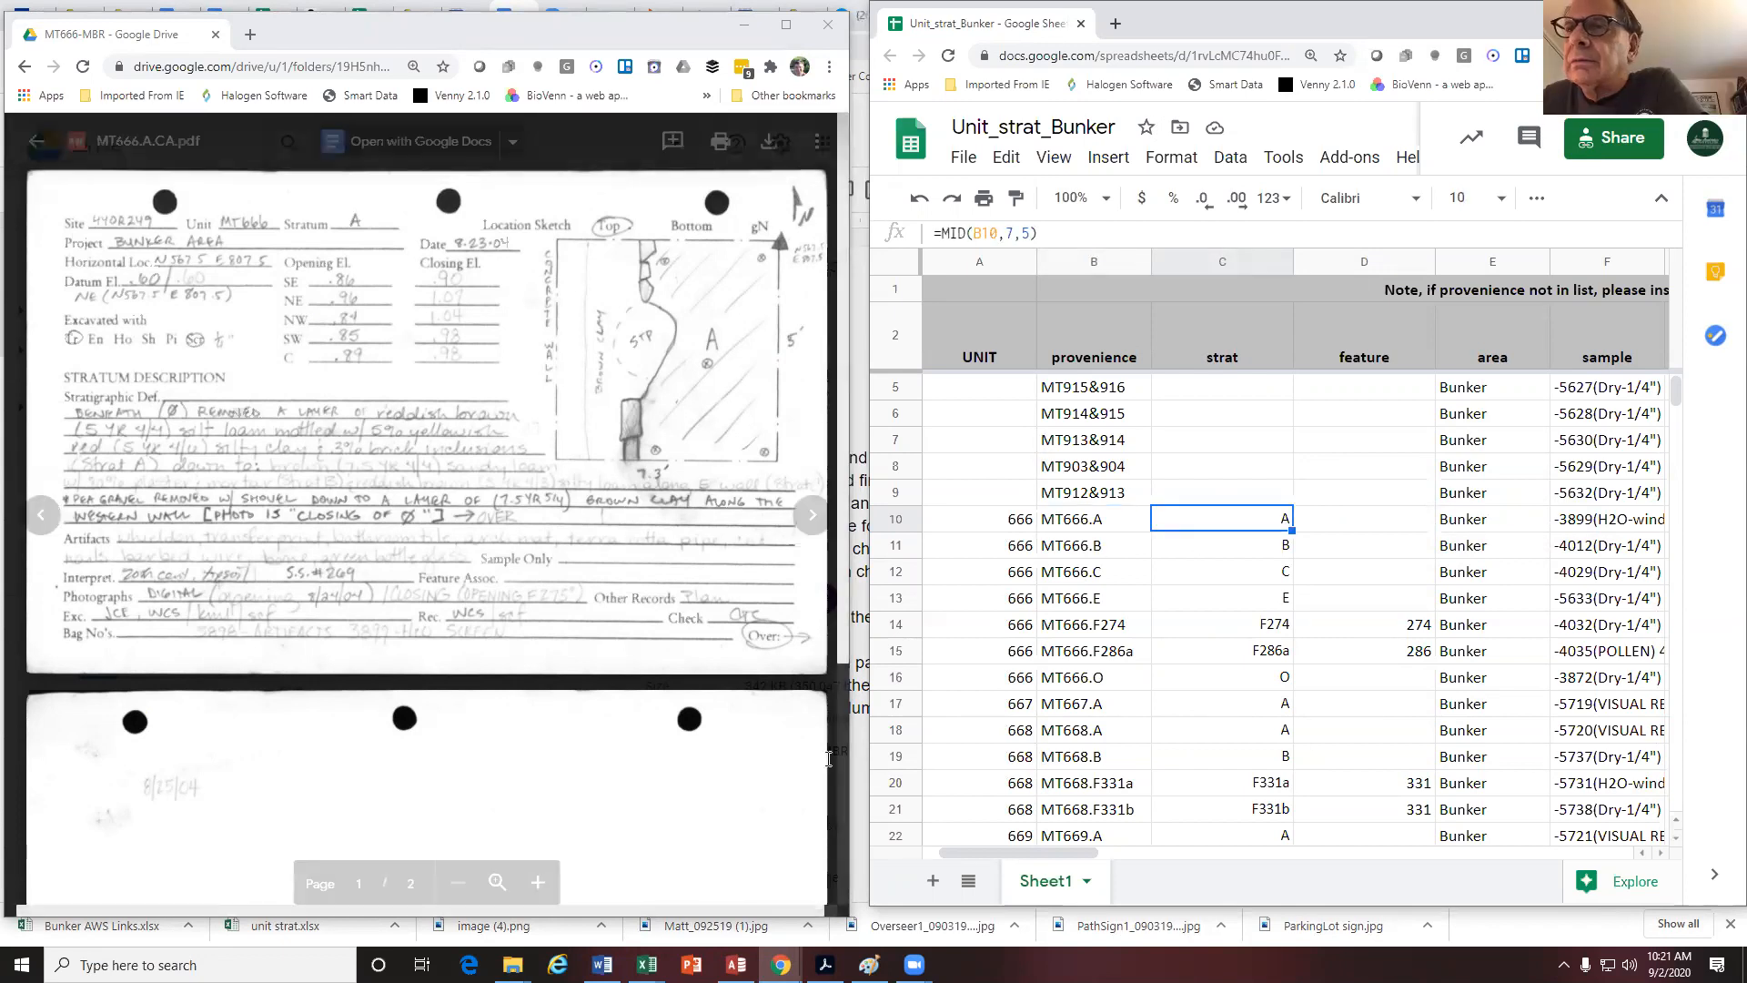
left_click_drag(1077, 853, 1279, 855)
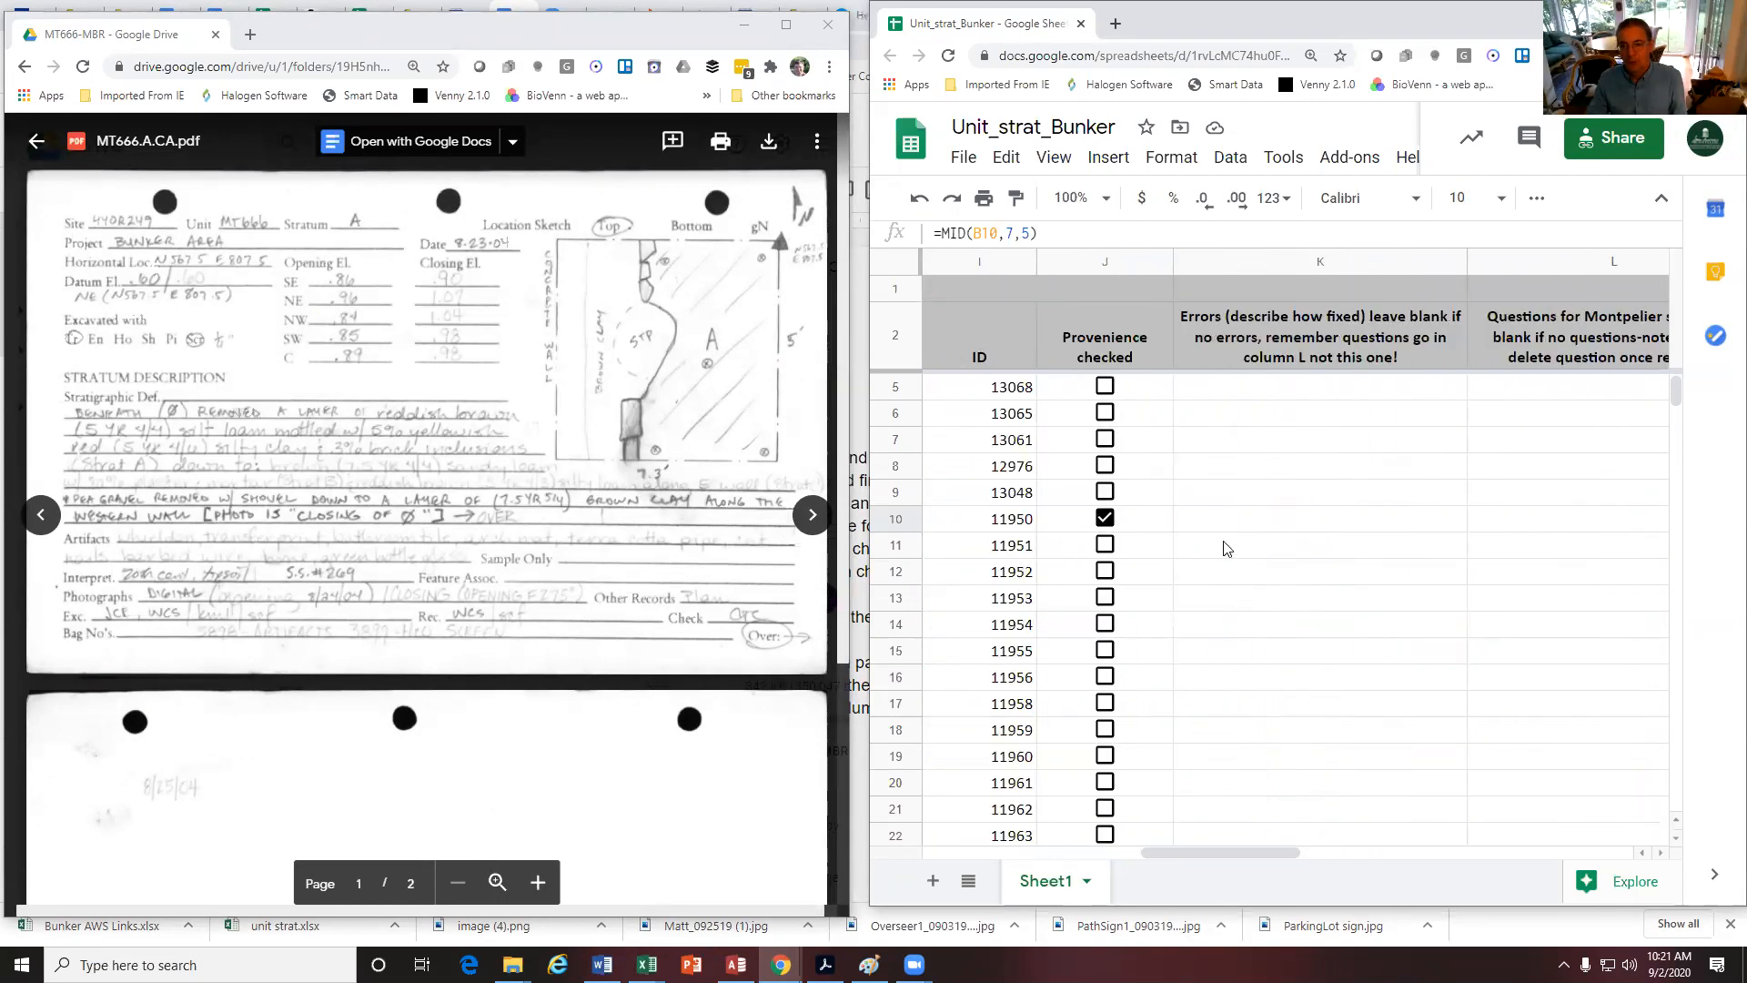
Add the word "Fixed" at the start of the column K header, before "Errors"
left_click(1207, 524)
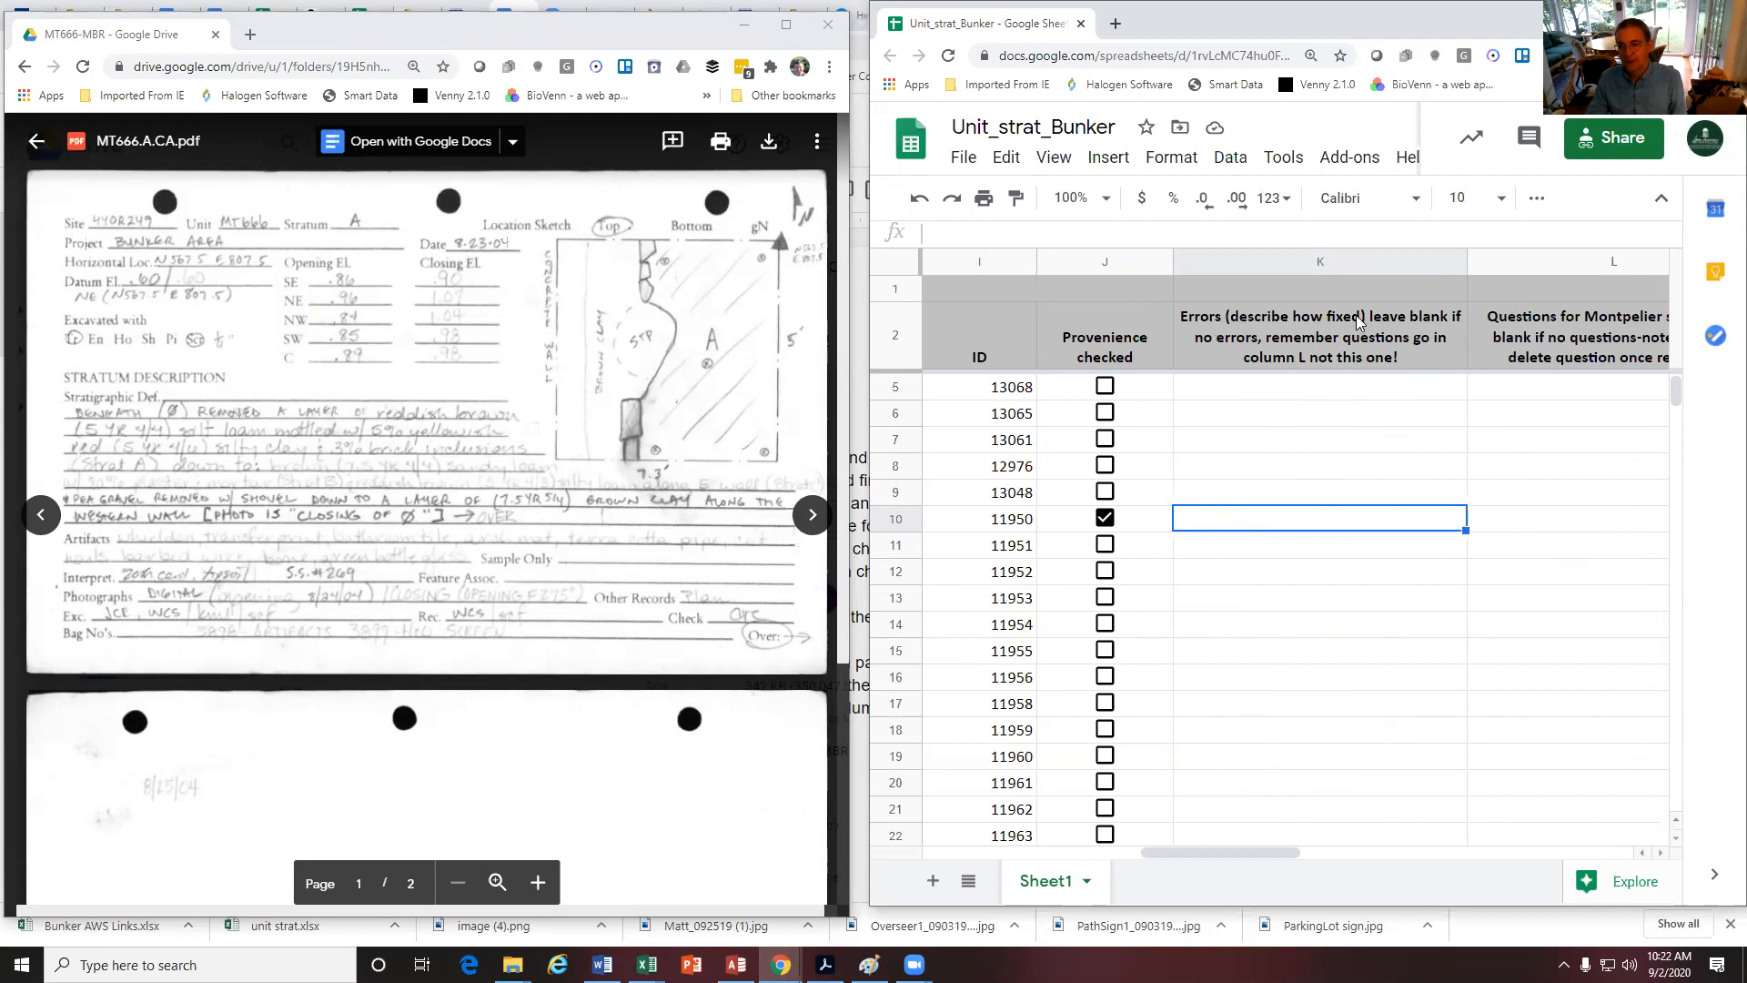
left_click(1228, 324)
left_click(981, 233)
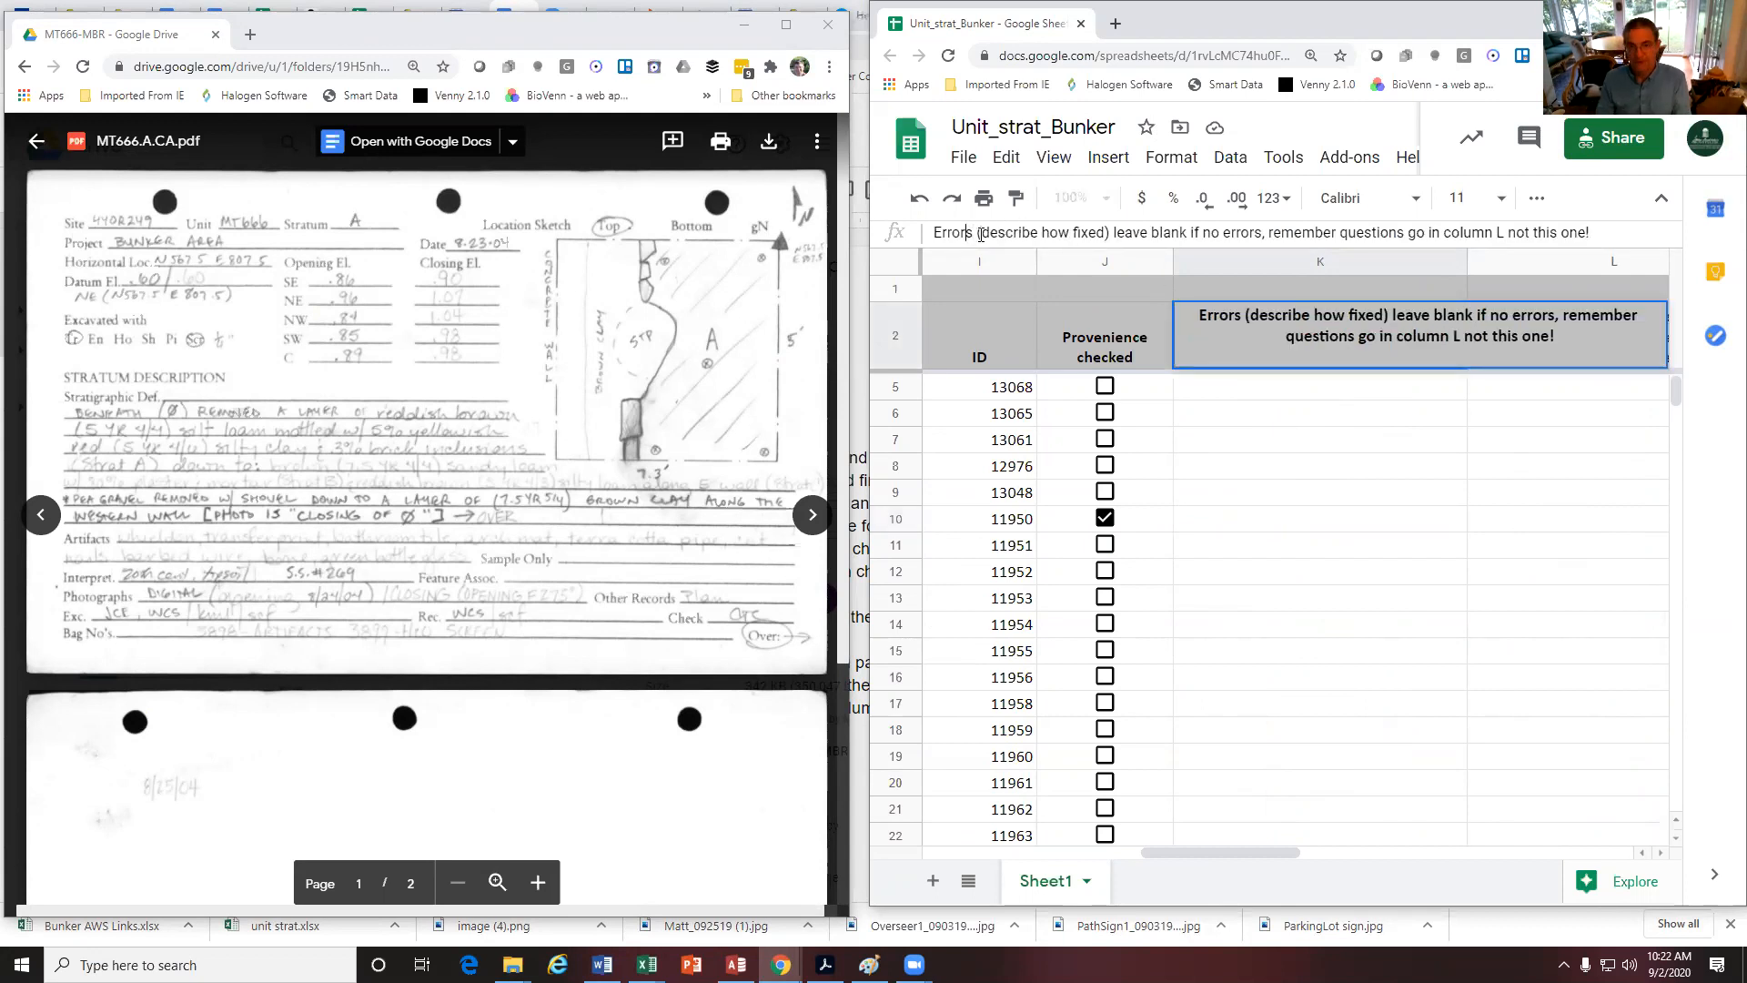
type("Fixed")
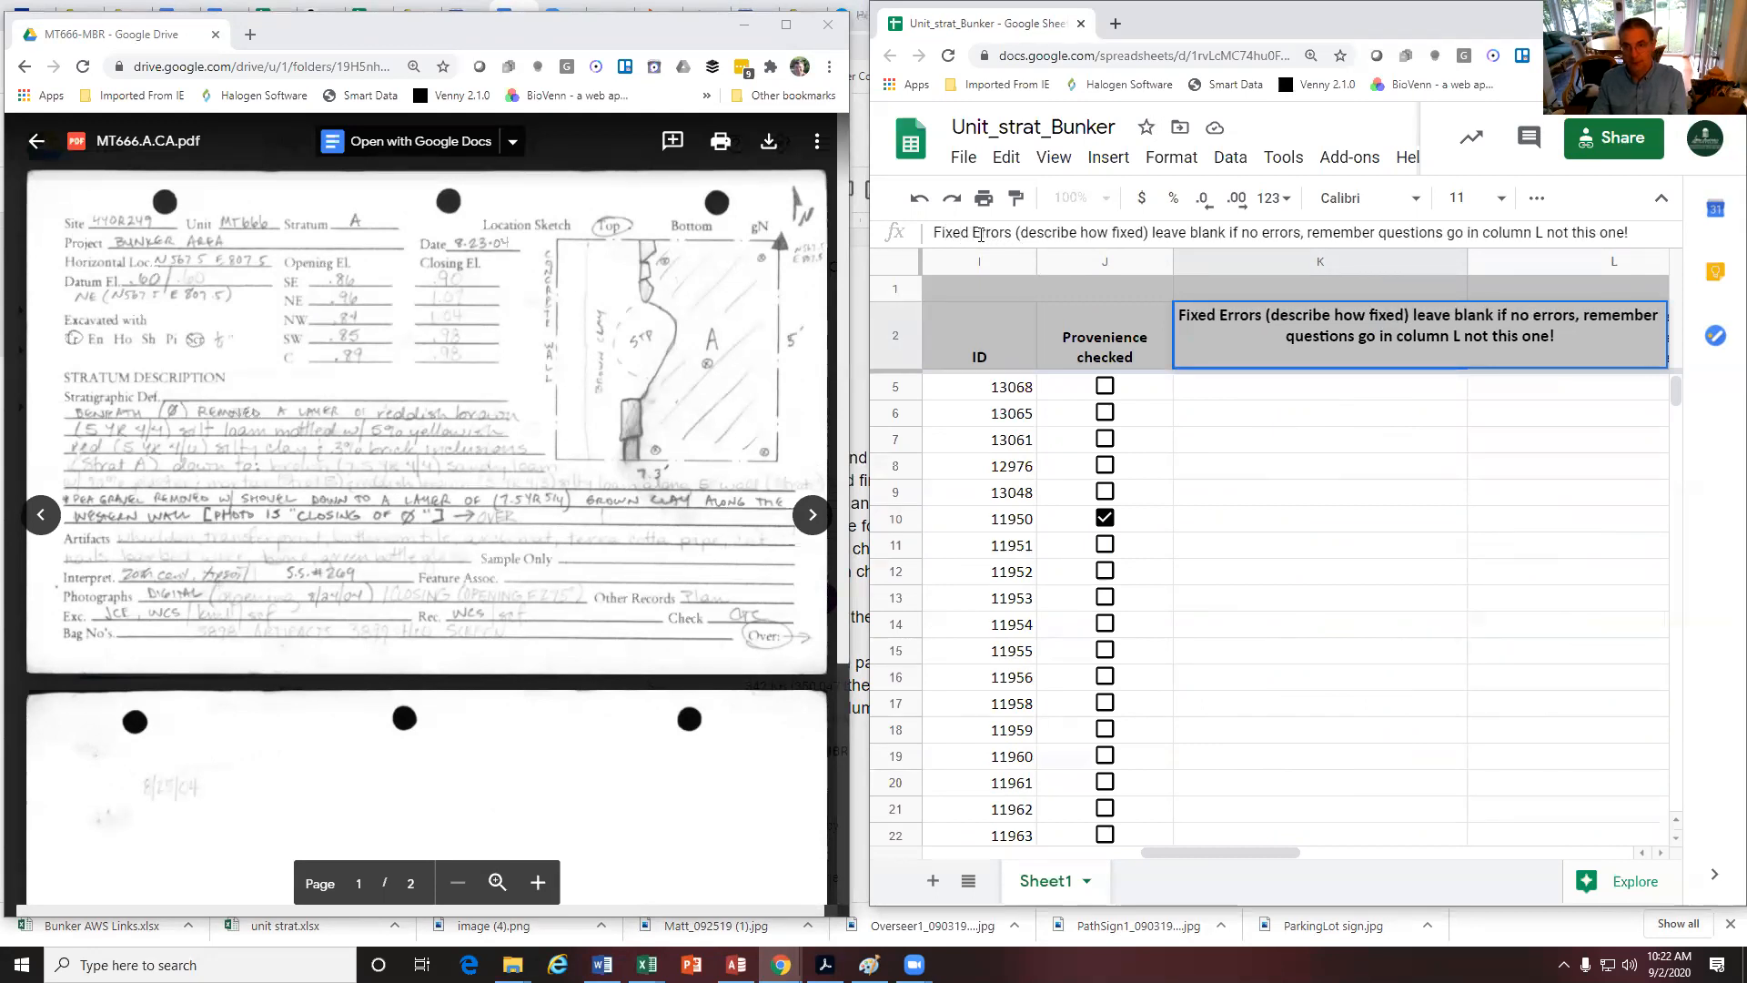
key("Return")
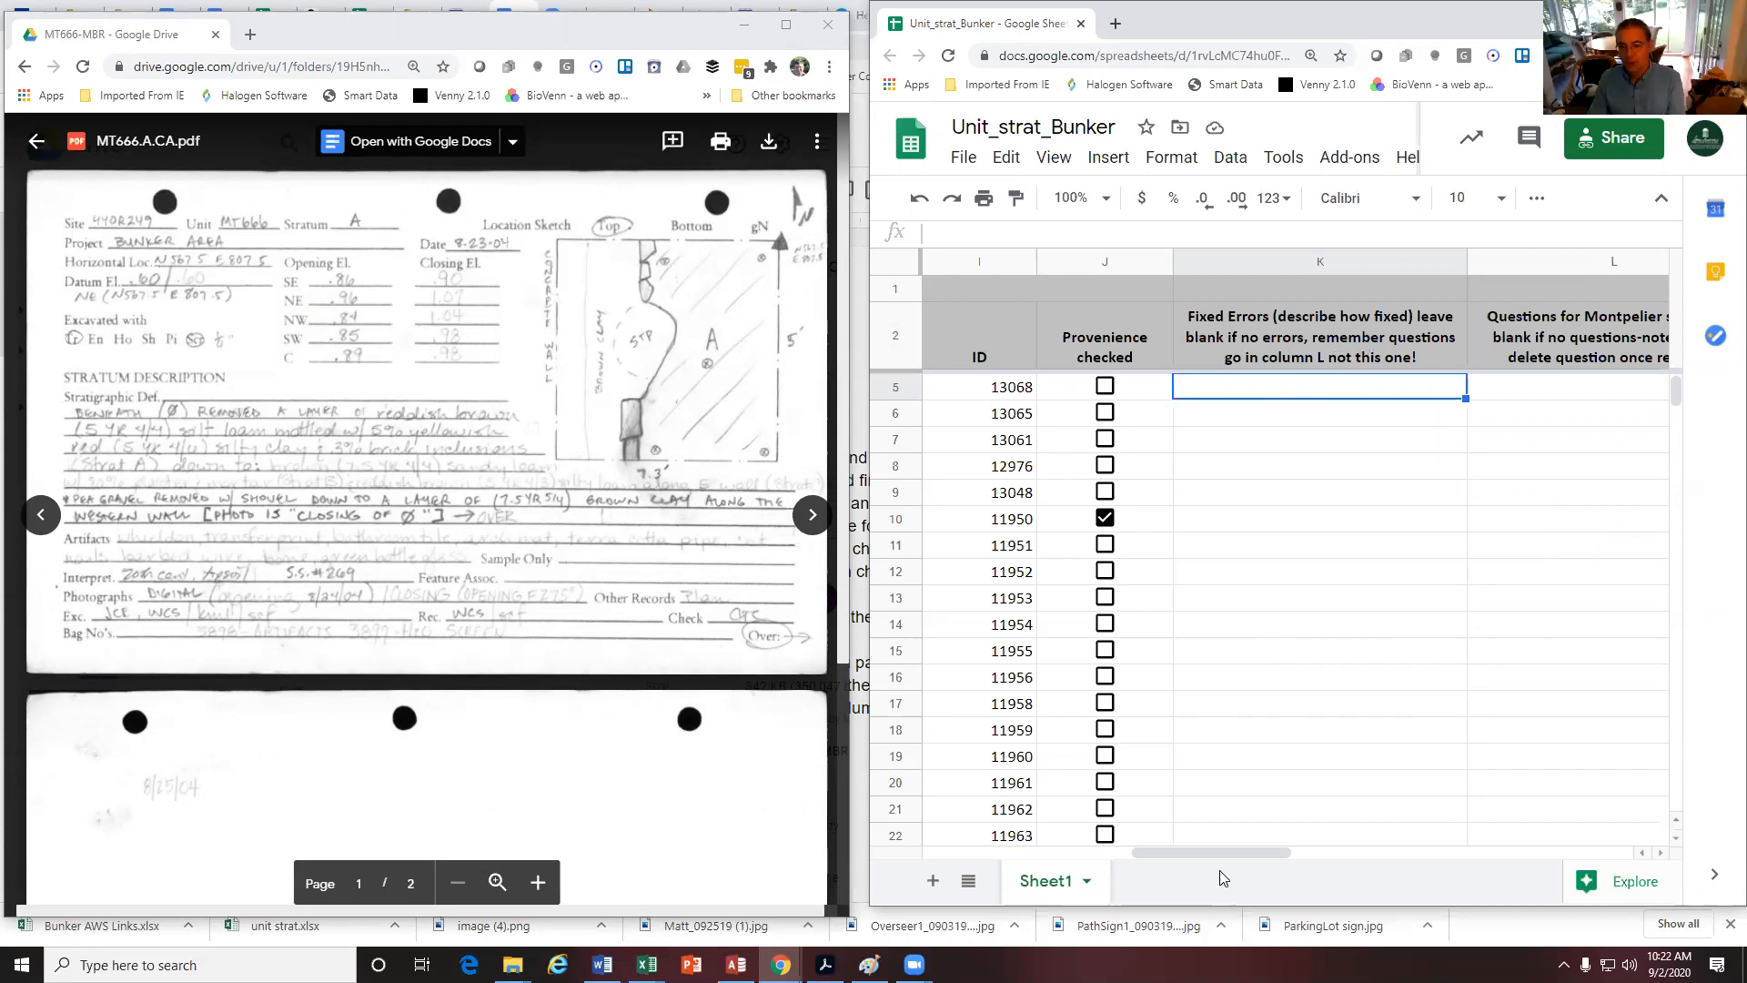
Examine row 10 from its provenience and strat entries across to the errors and questions columns
left_click_drag(1198, 848, 987, 860)
left_click(1081, 524)
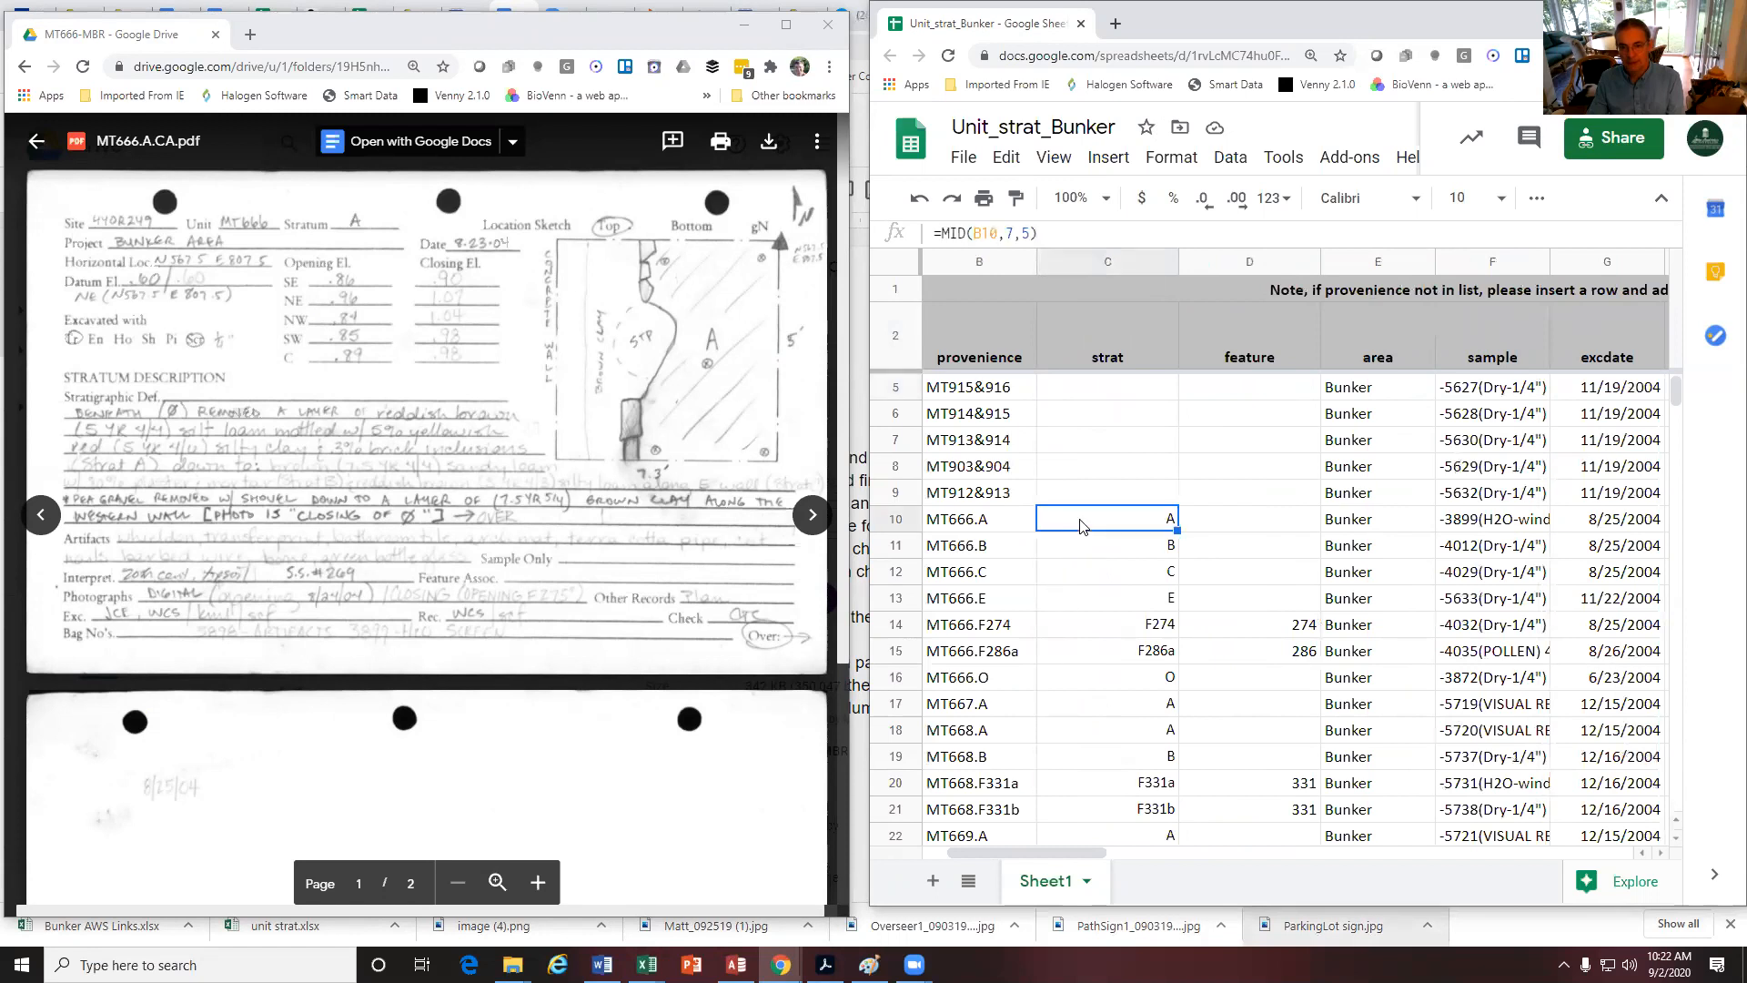
left_click(900, 519)
left_click_drag(1103, 854, 1294, 855)
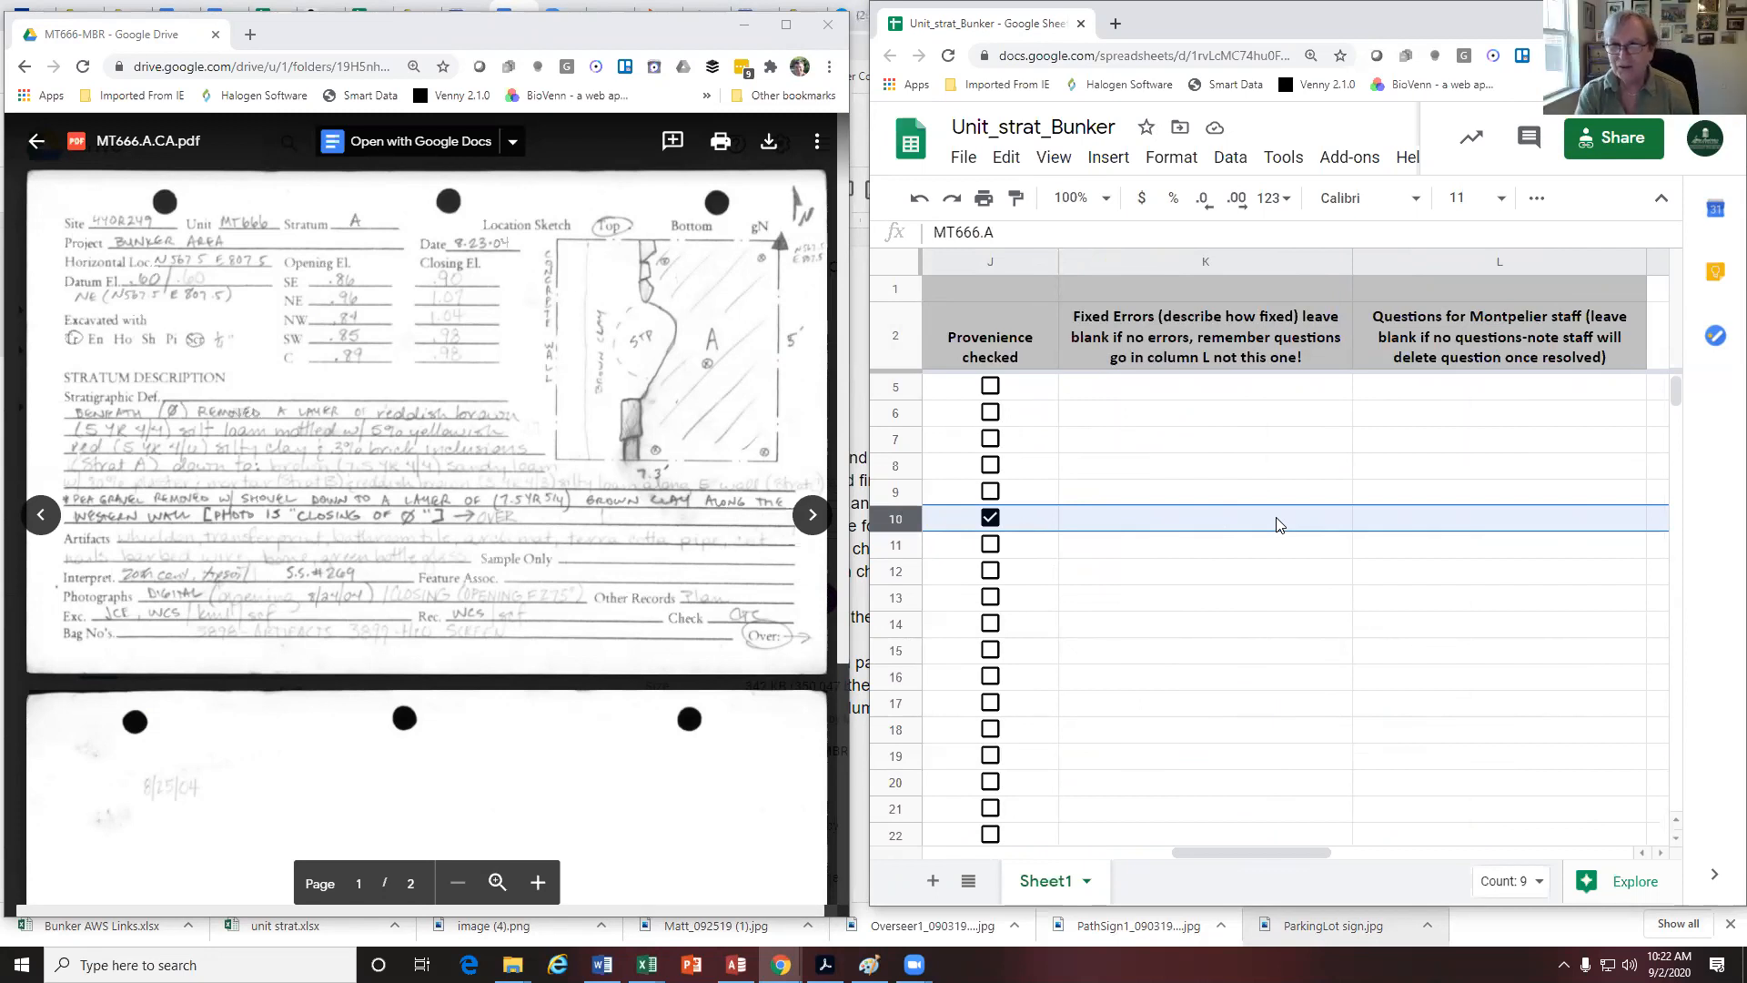
Enter a sample question in row 10's staff questions column, addressing two staff members by first name, followed by "help--missing what do i do"
left_click(1417, 523)
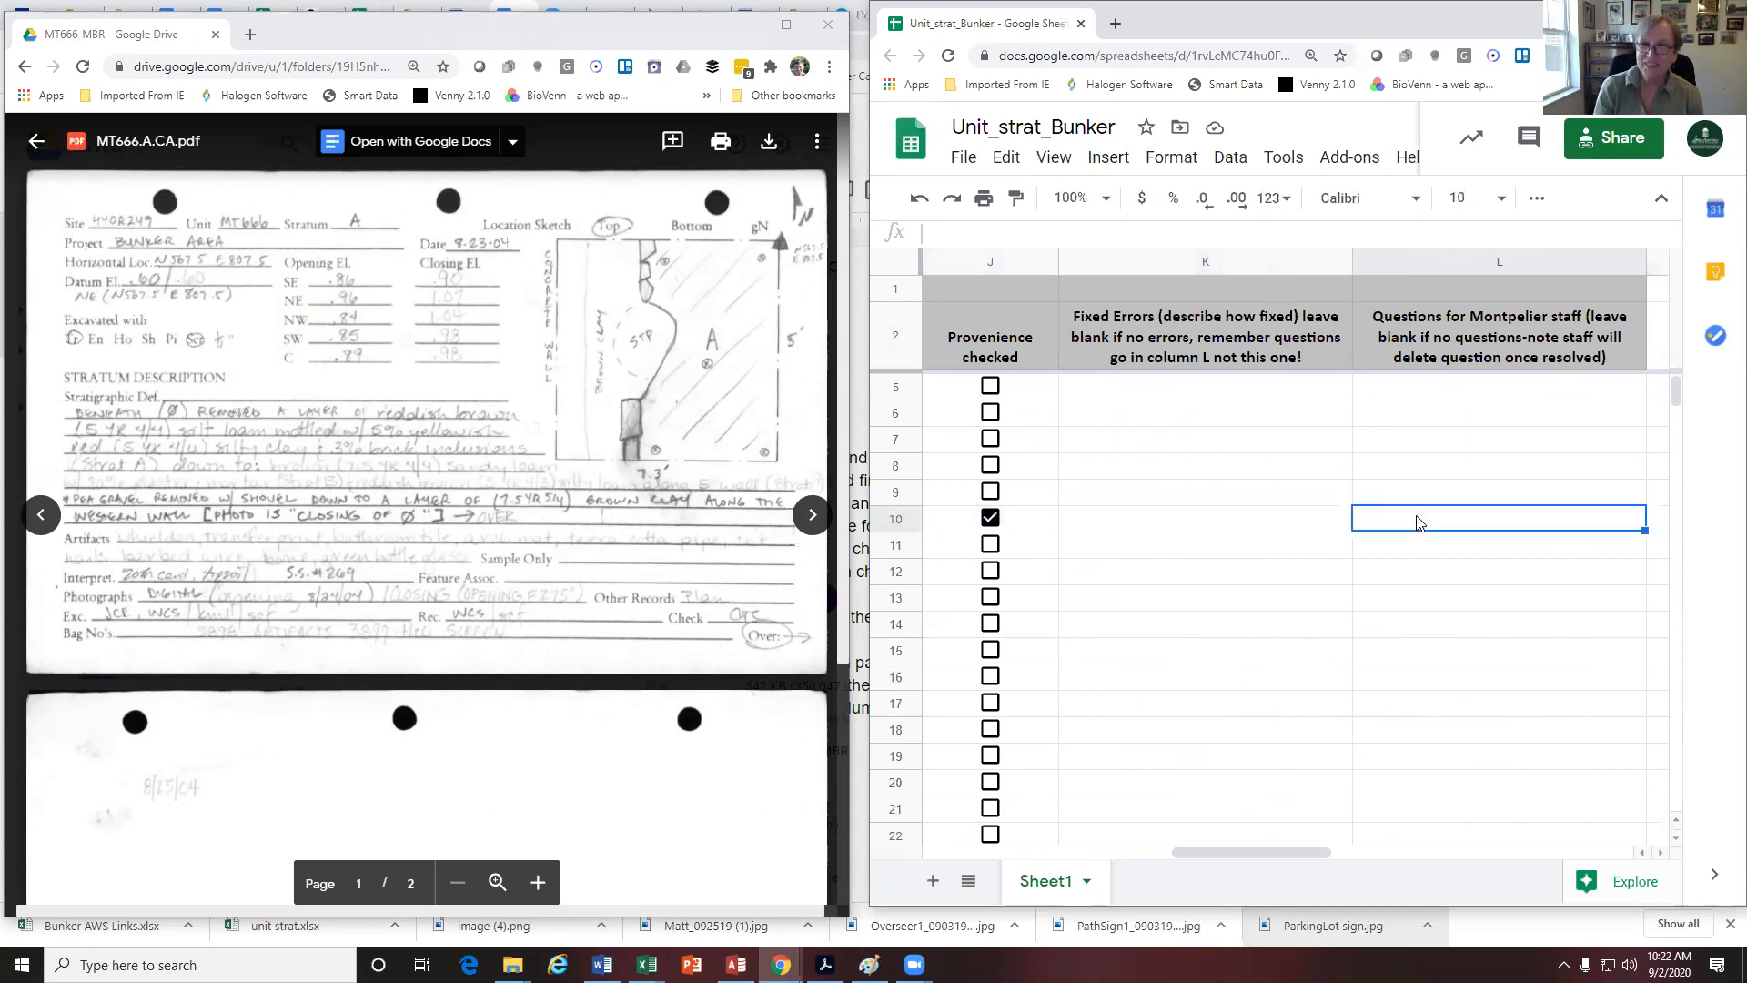
left_click(1288, 528)
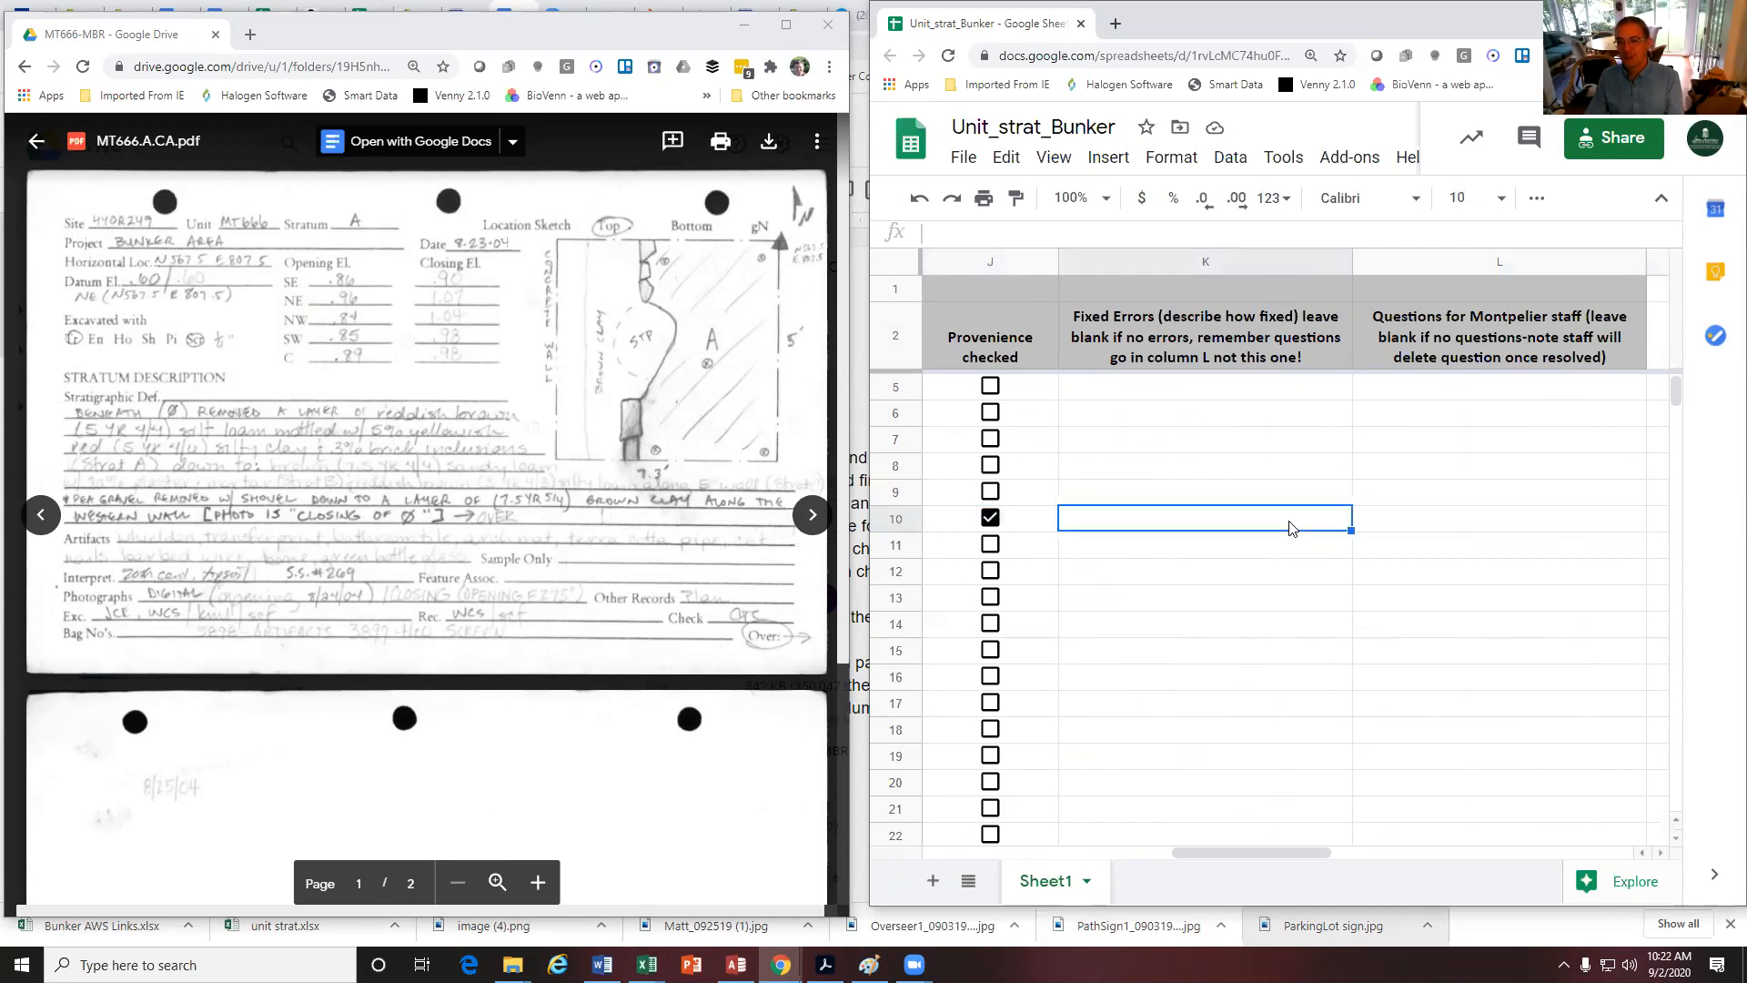
left_click(1412, 517)
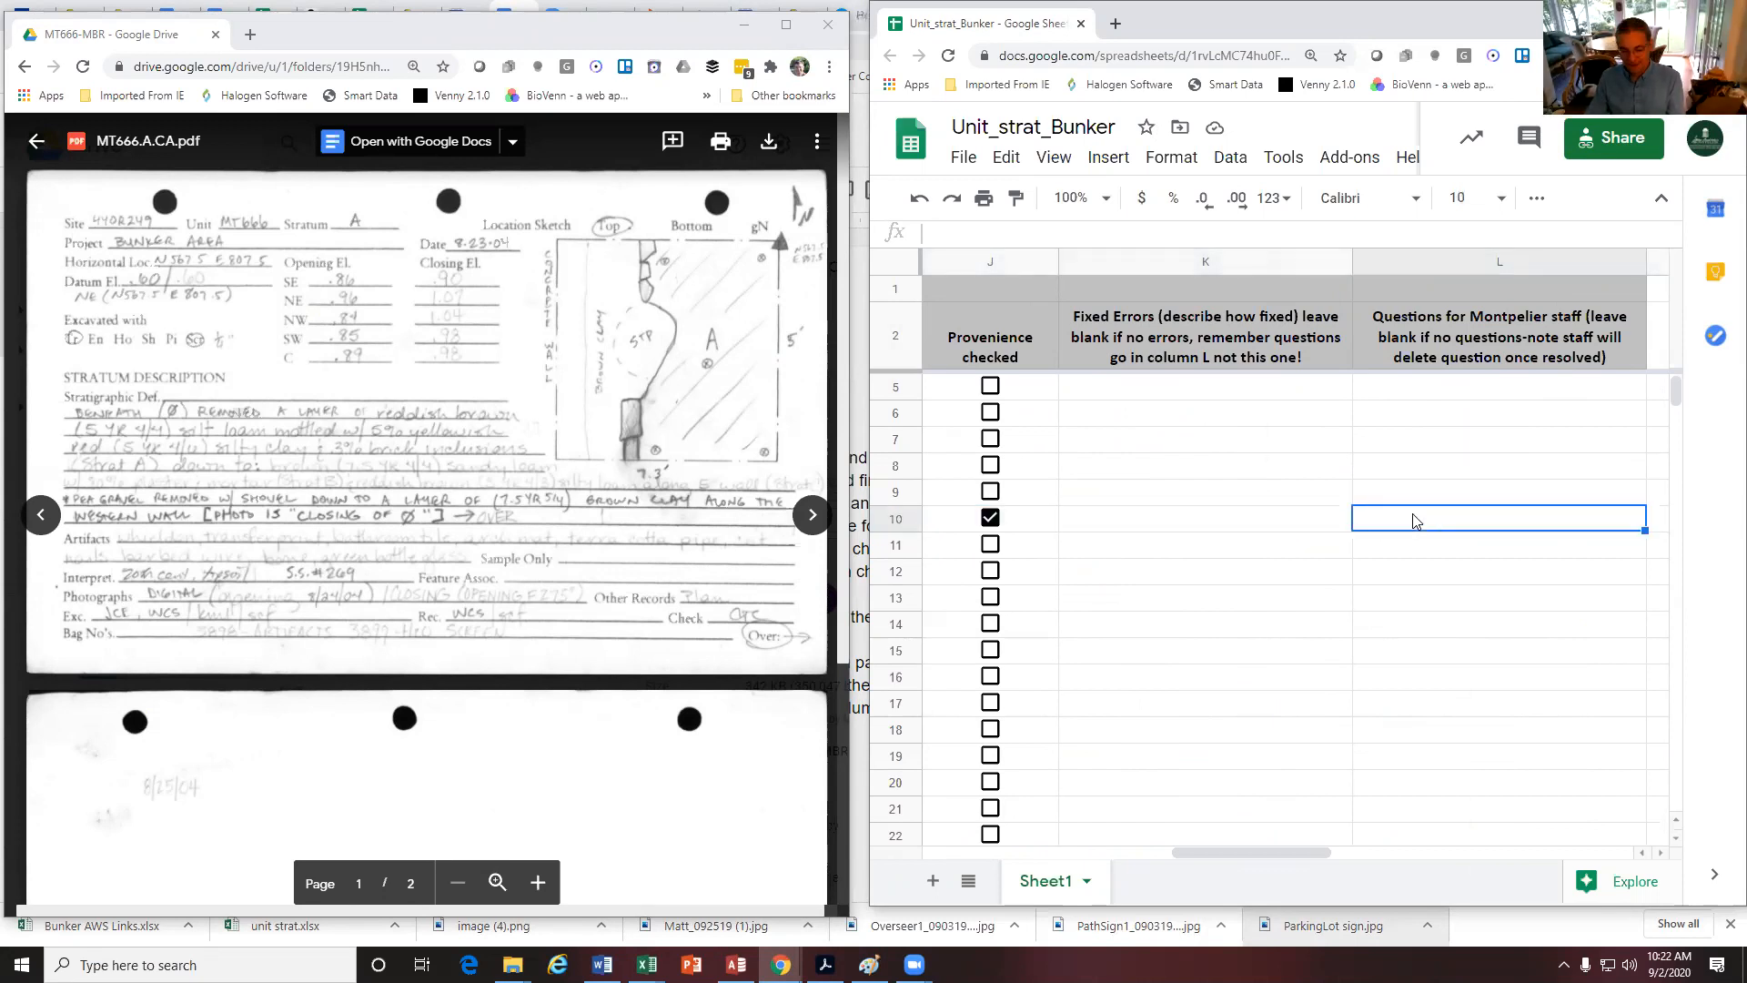
type("Taylor ")
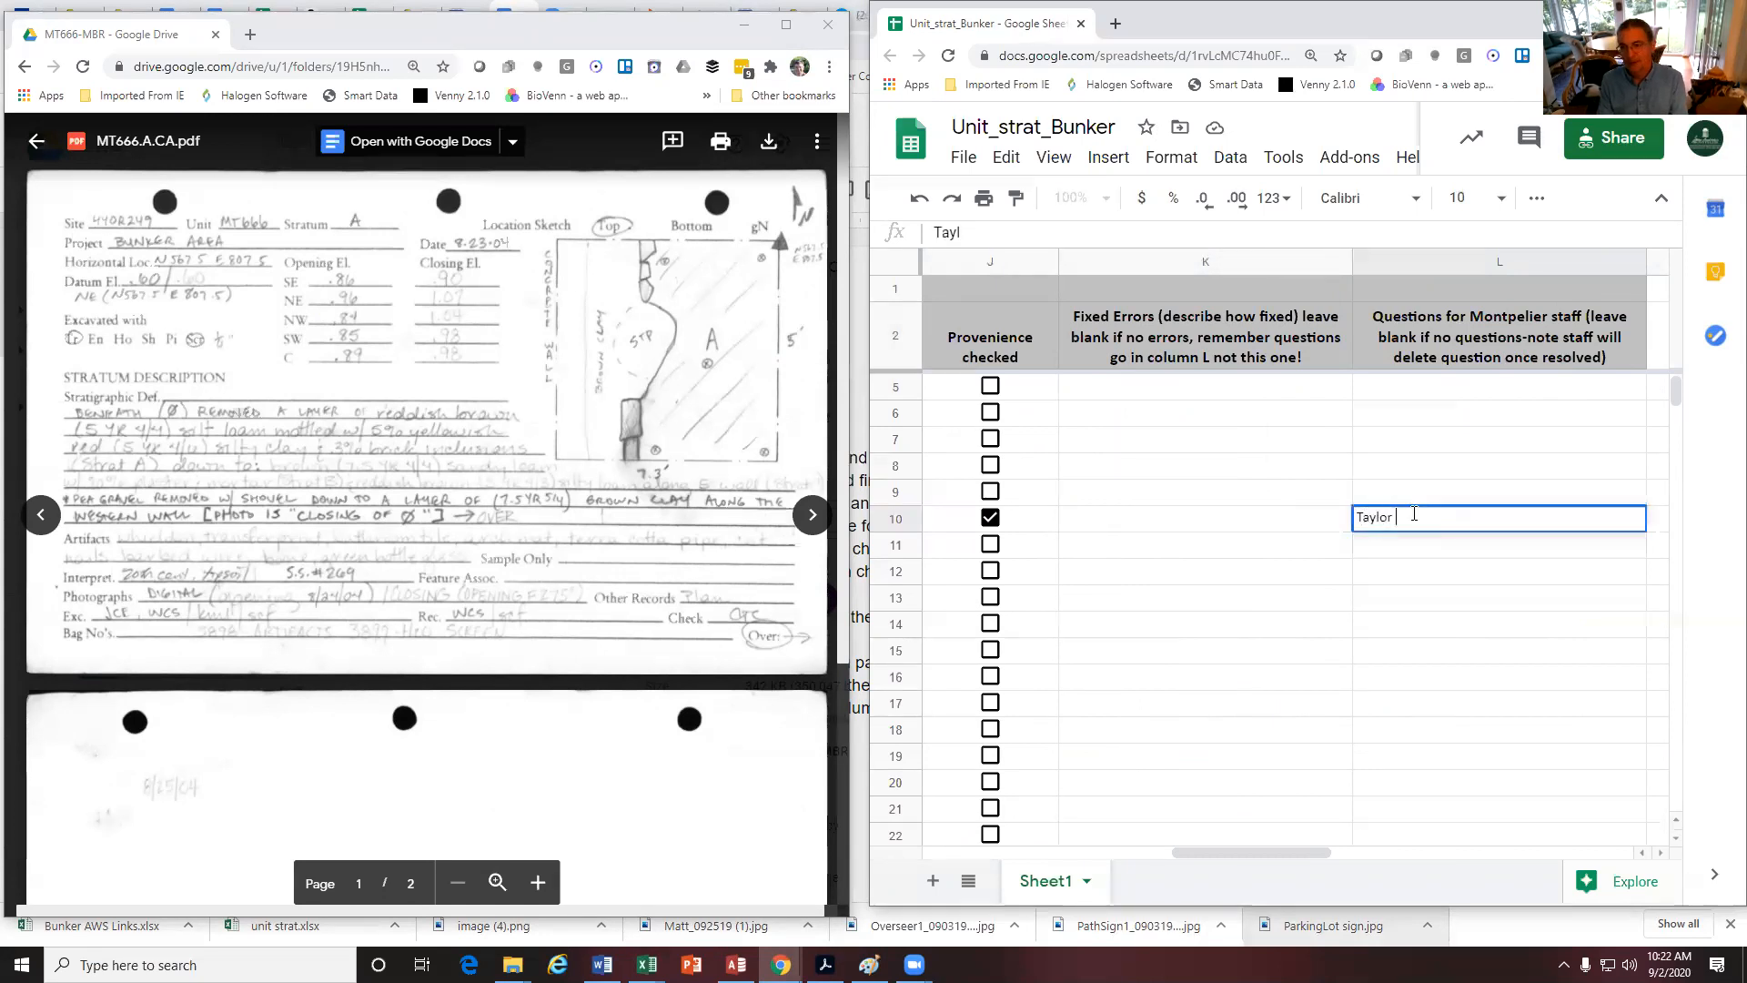
type("and Hannah help")
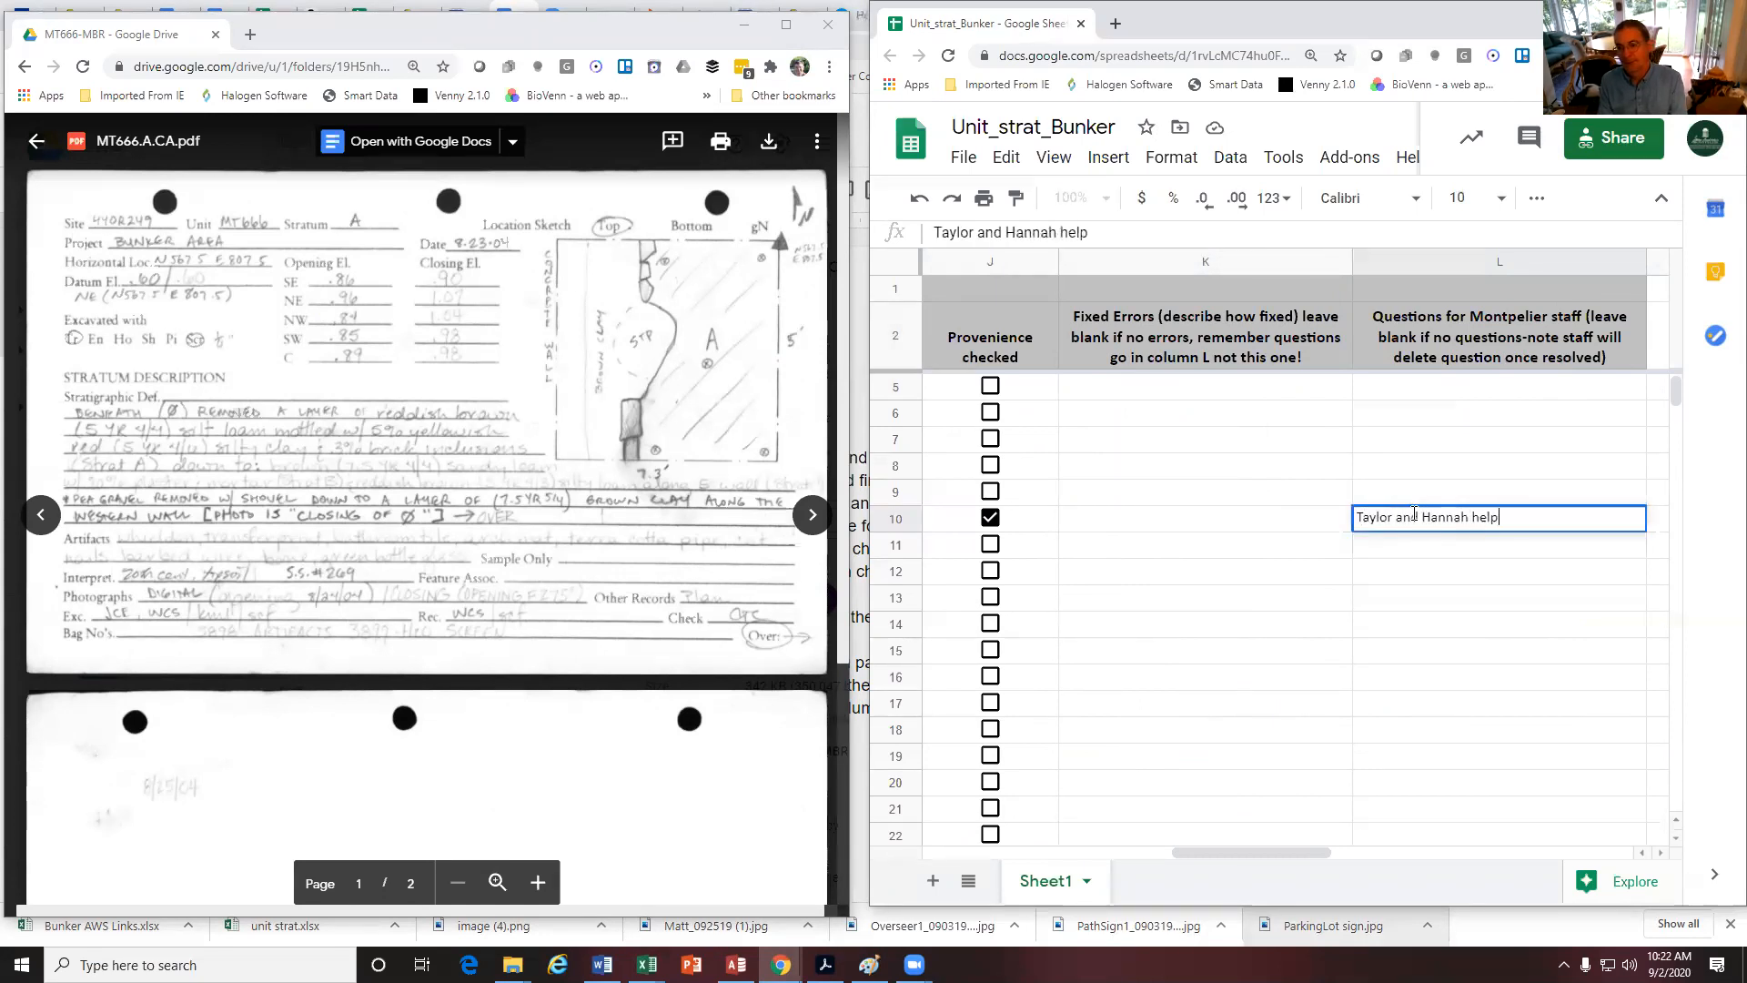
type("--missing ")
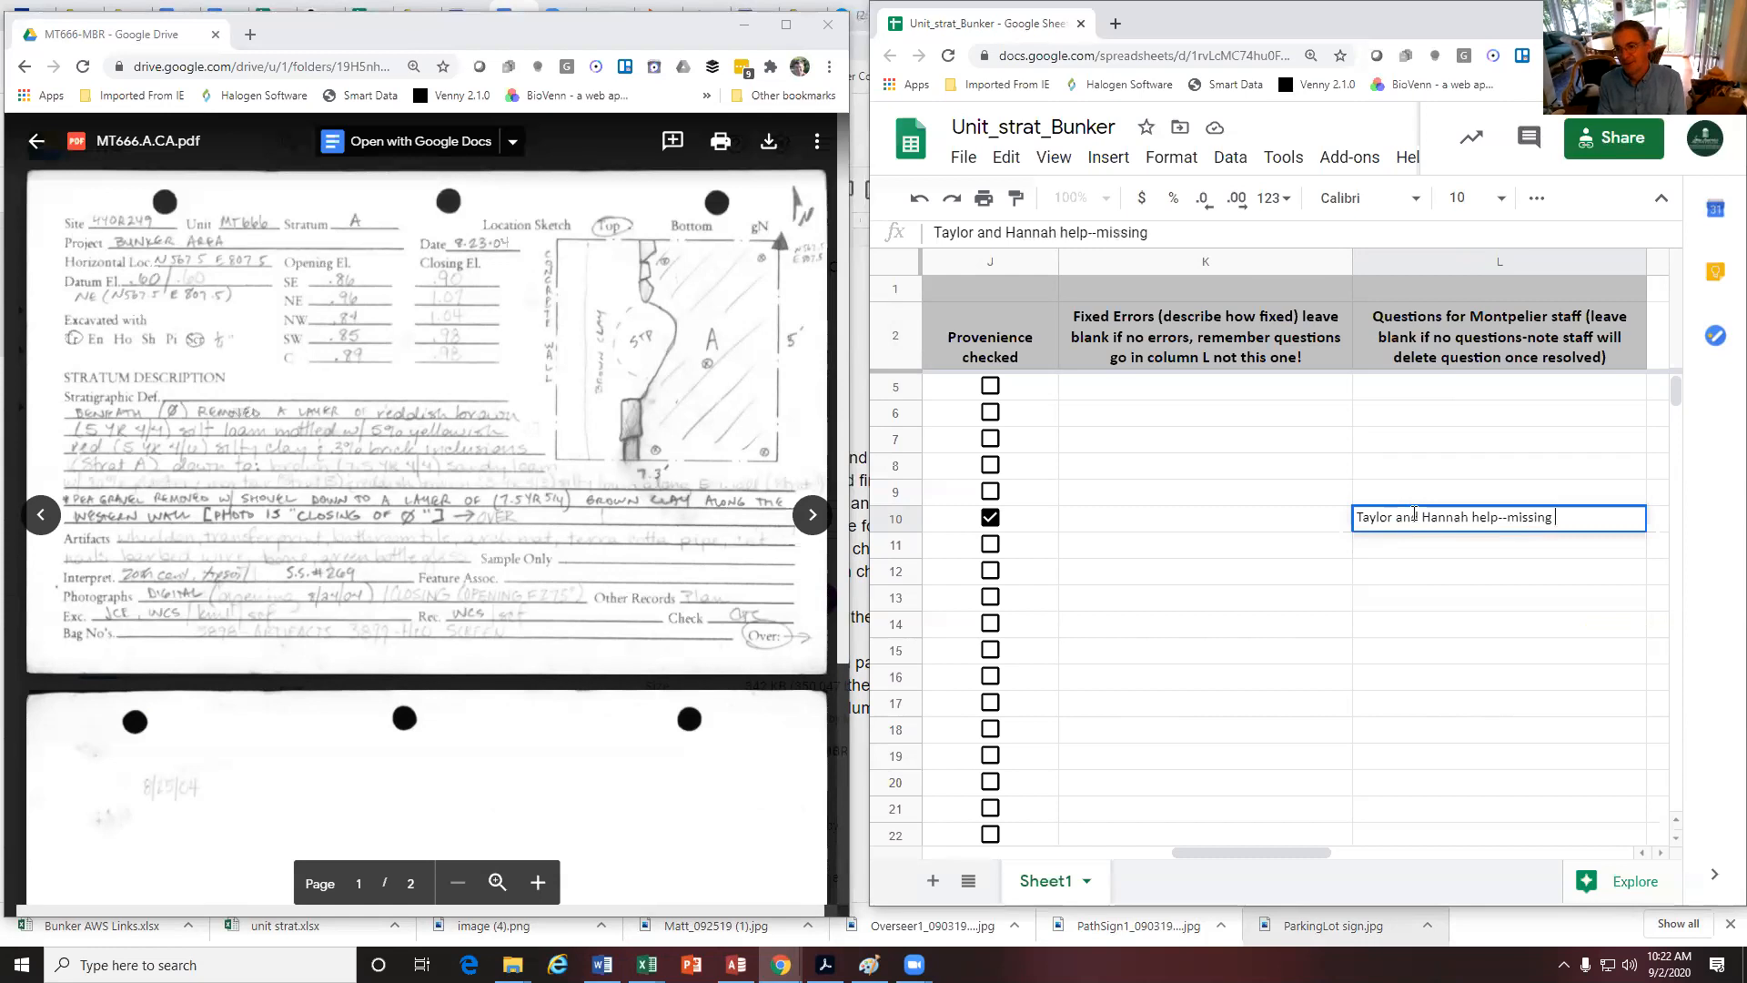
type("what do i do")
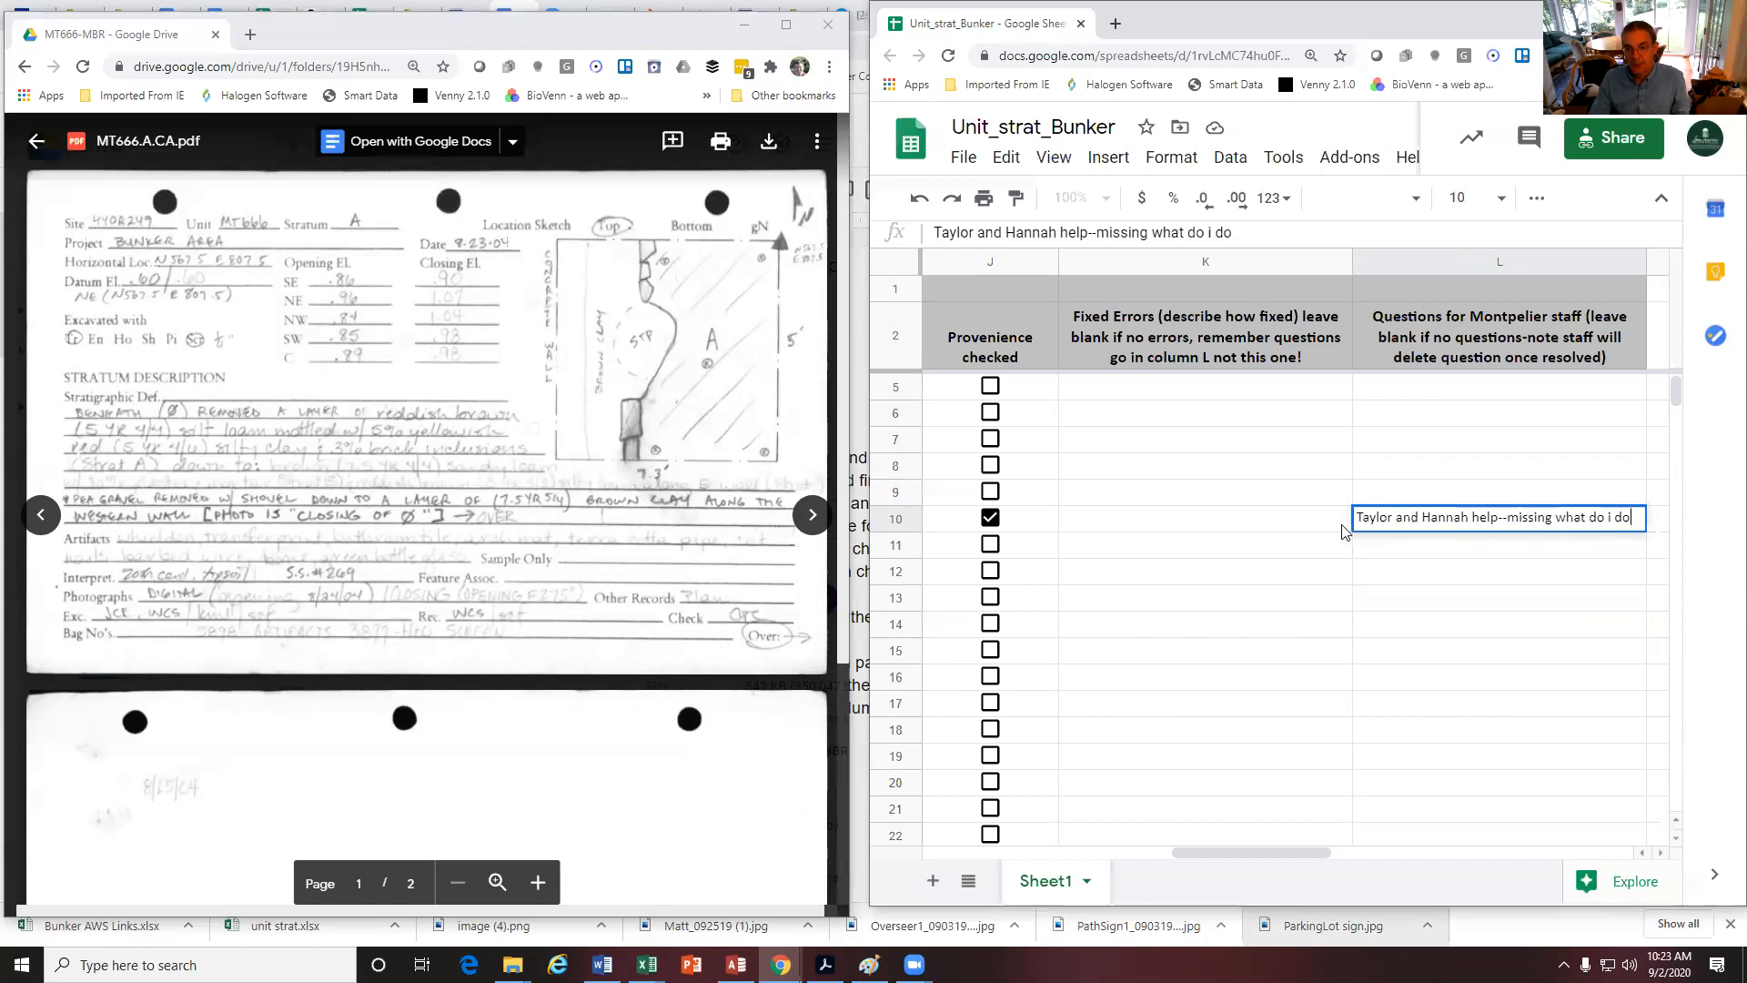
left_click(1134, 526)
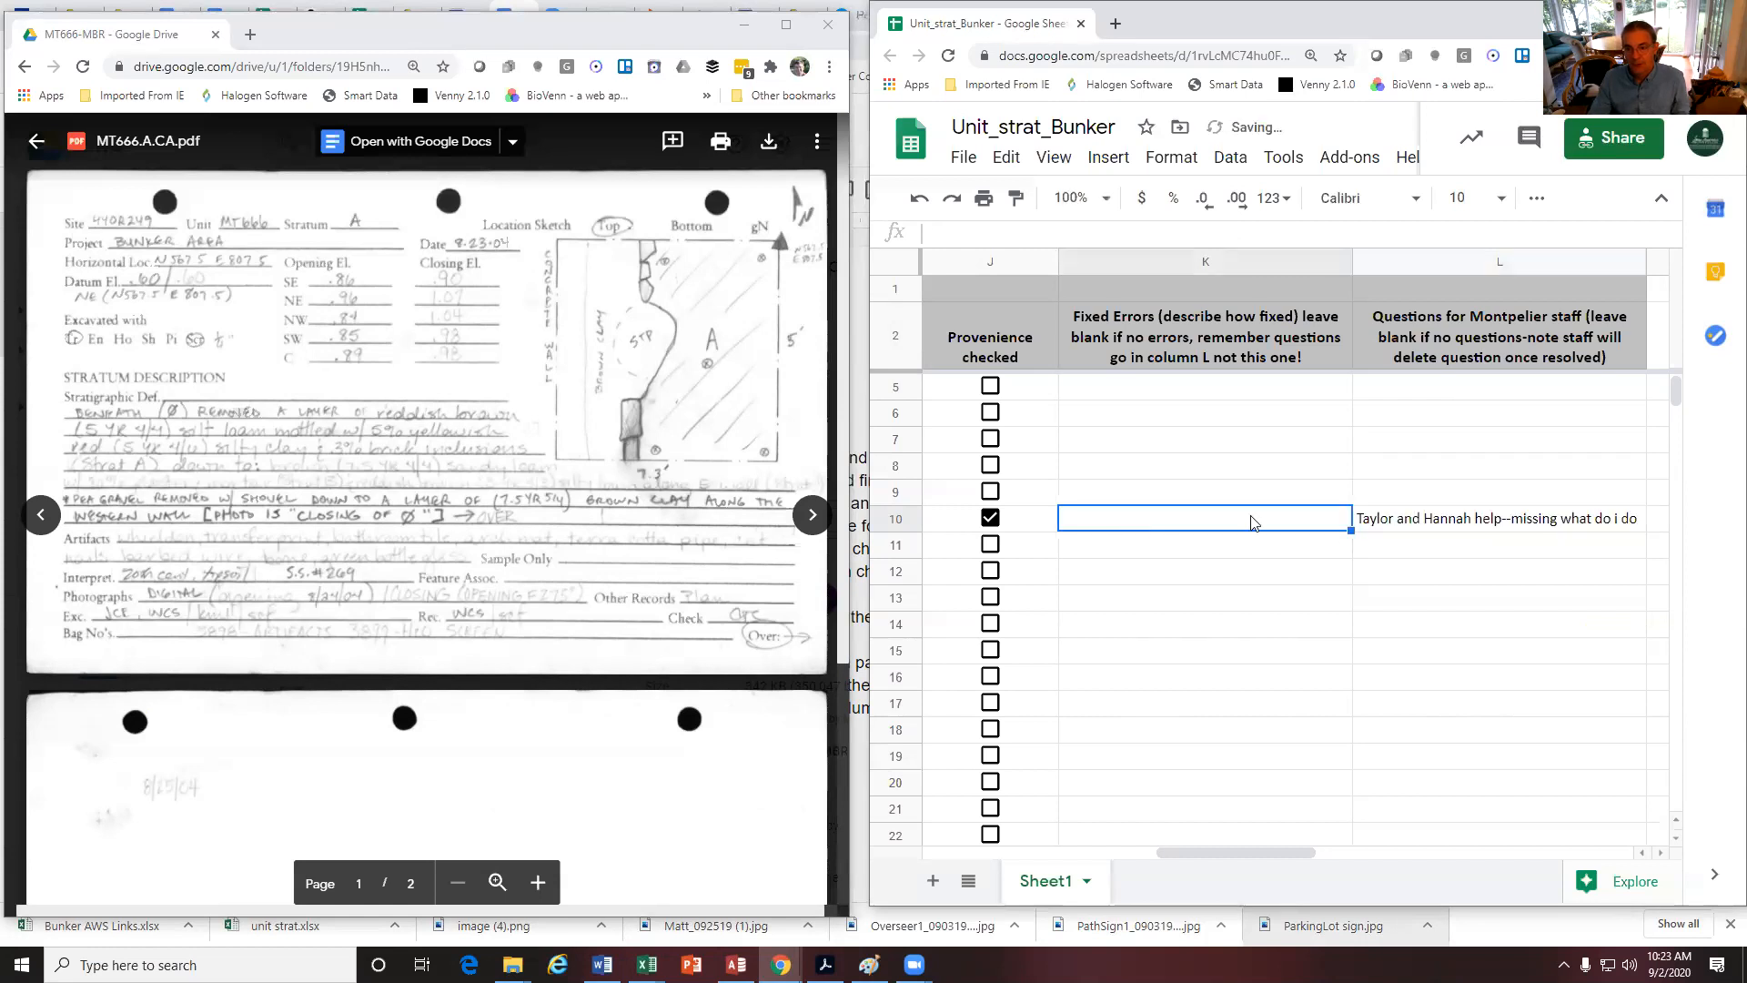
left_click(1400, 523)
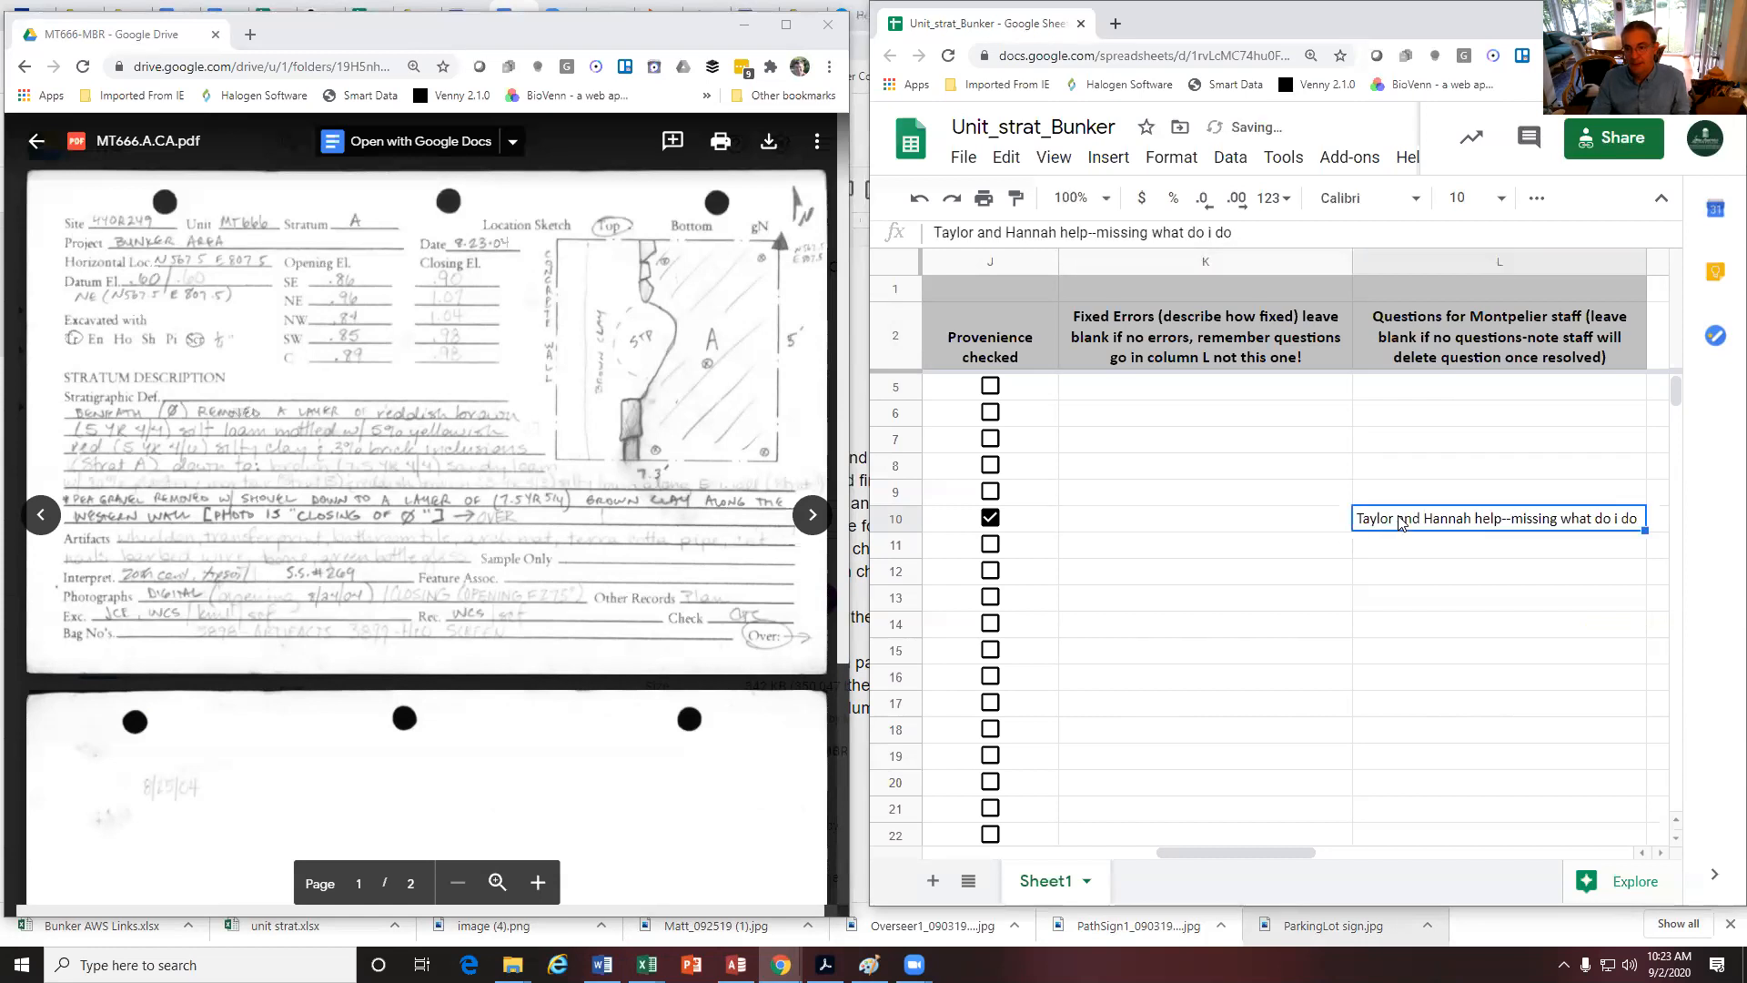
left_click(1214, 519)
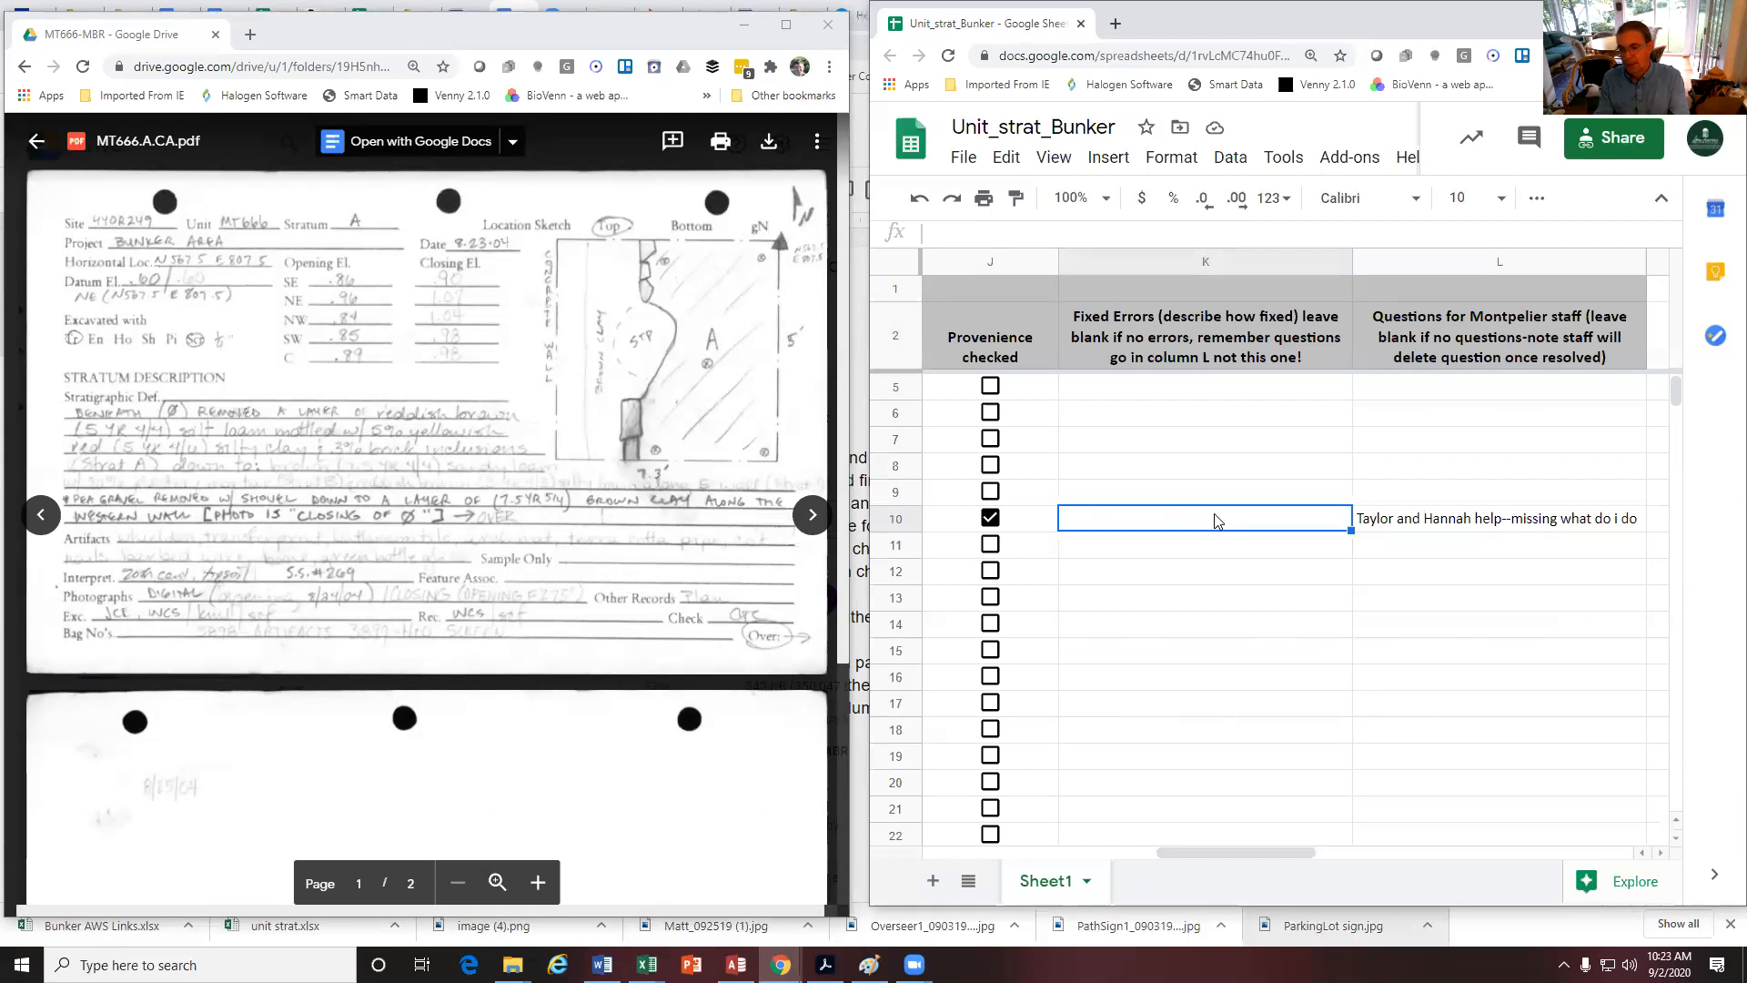
left_click(1438, 525)
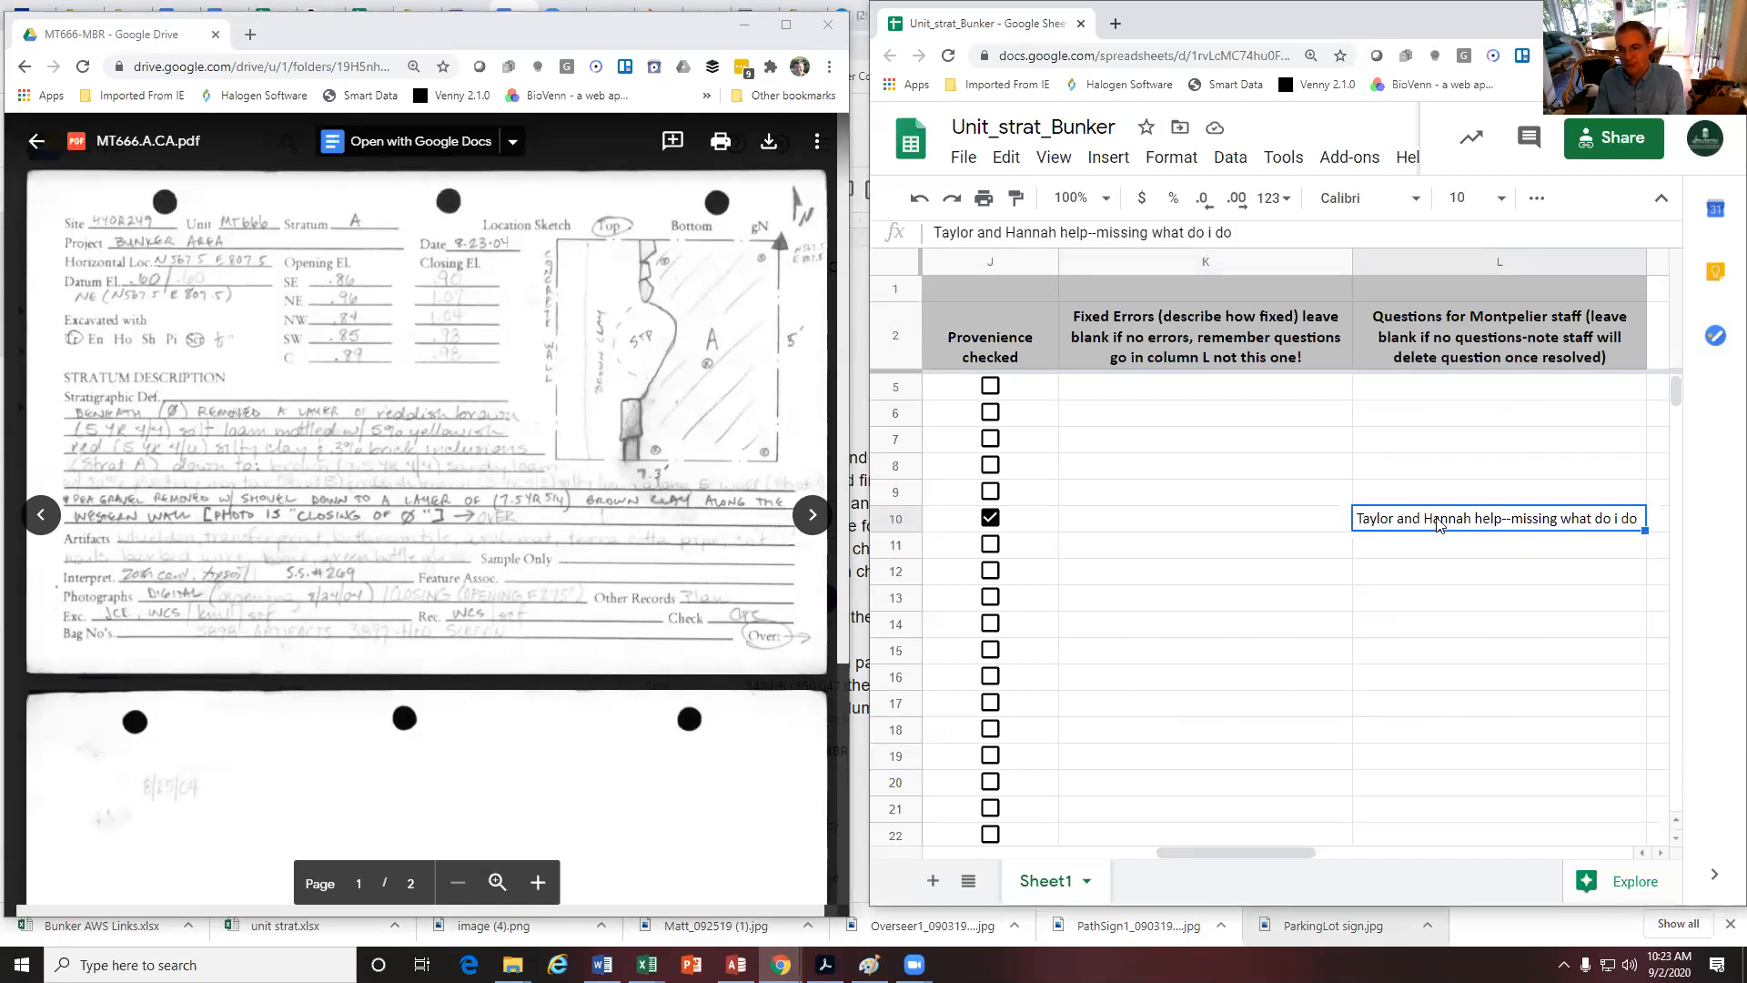
key("Left")
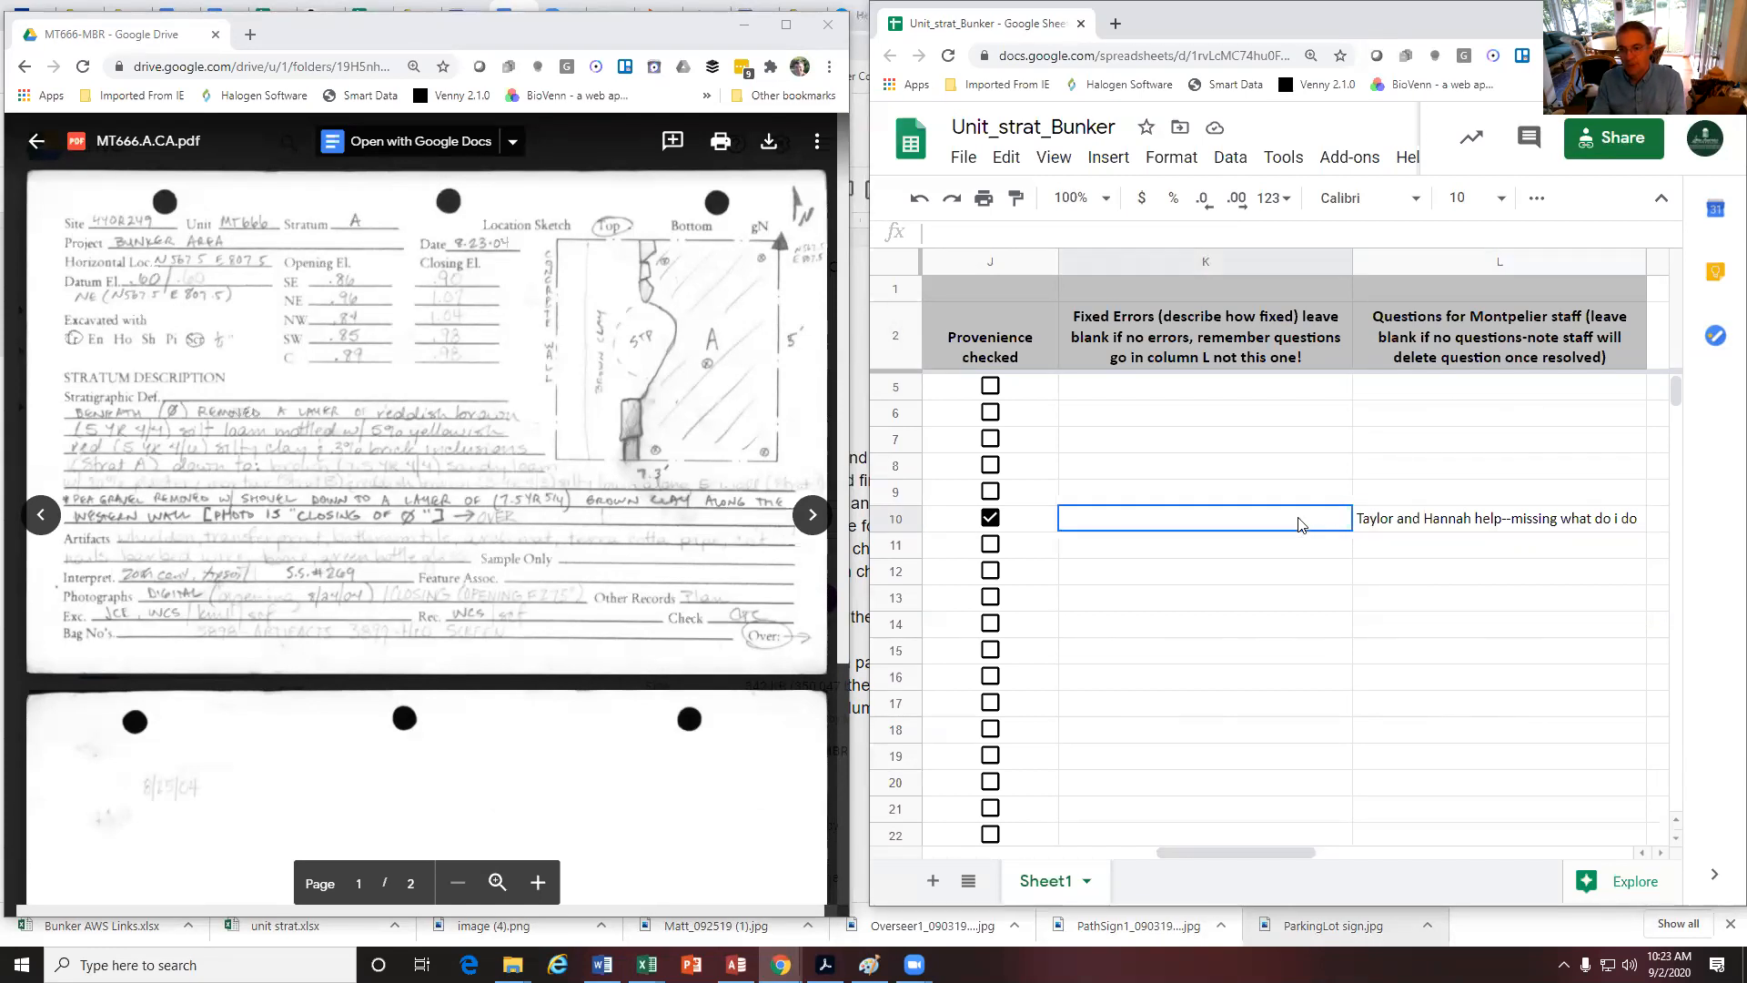
left_click(1453, 528)
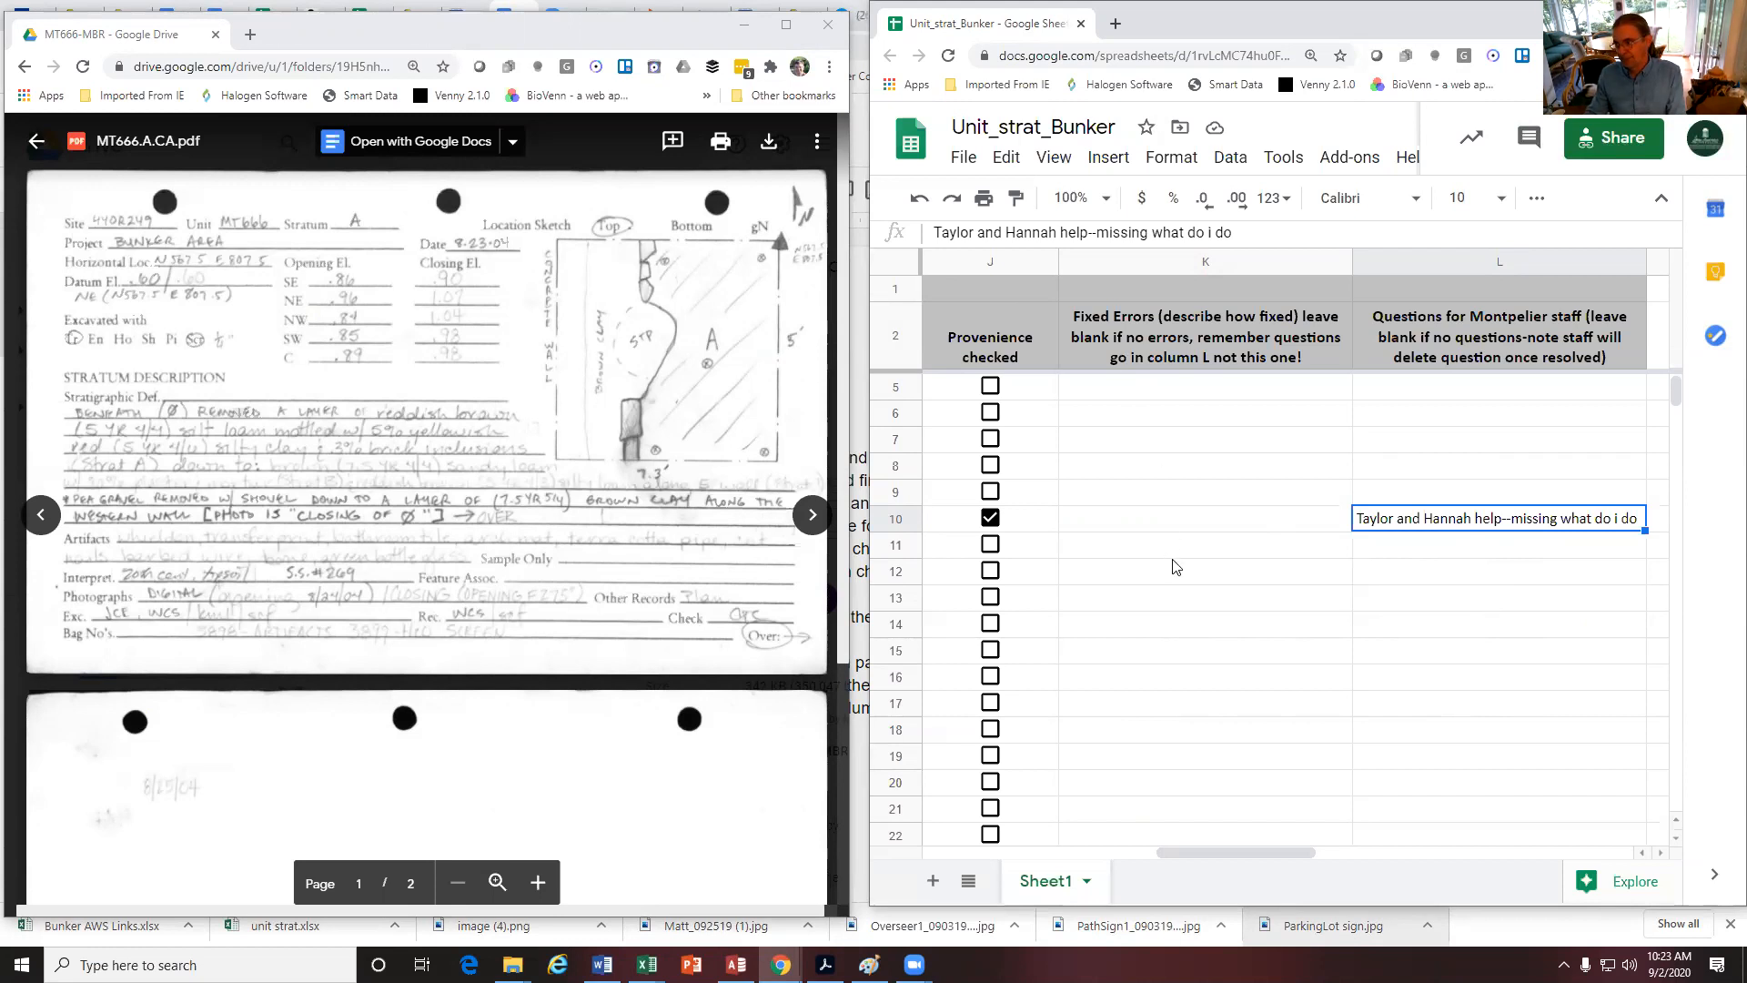
Delete the sample question from the Questions for Montpelier staff column in row 10
left_click(1310, 521)
left_click(1374, 526)
key("Delete")
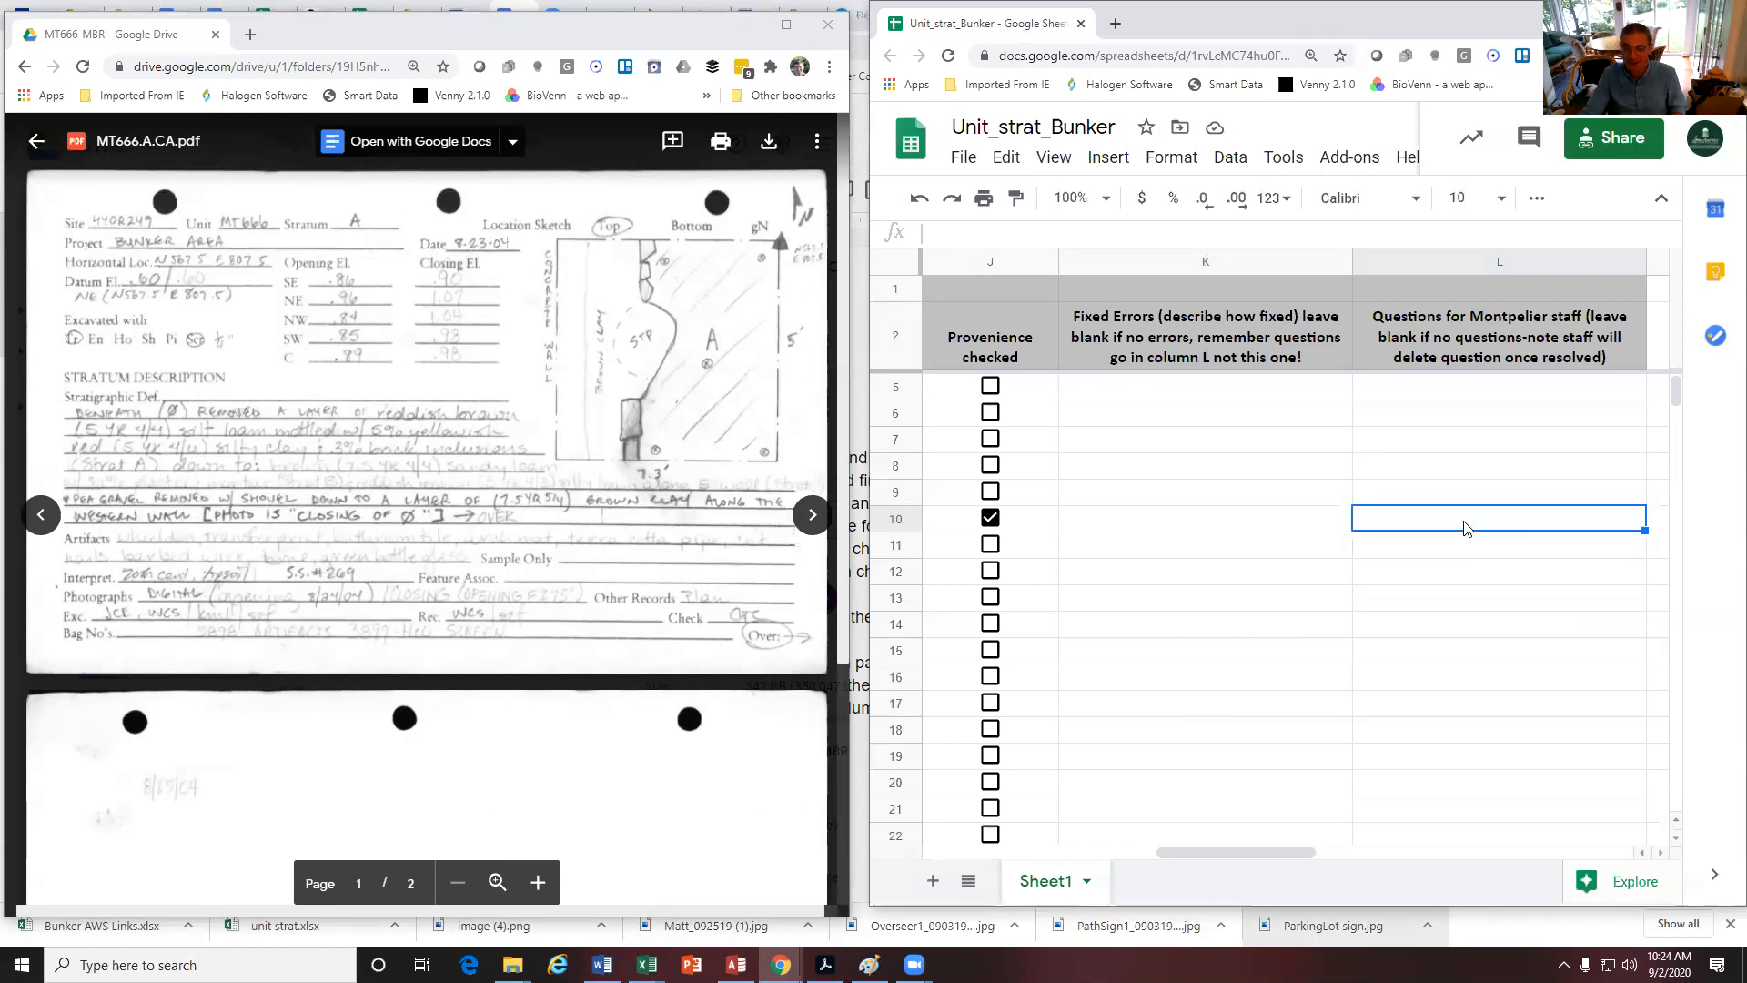
left_click(1324, 532)
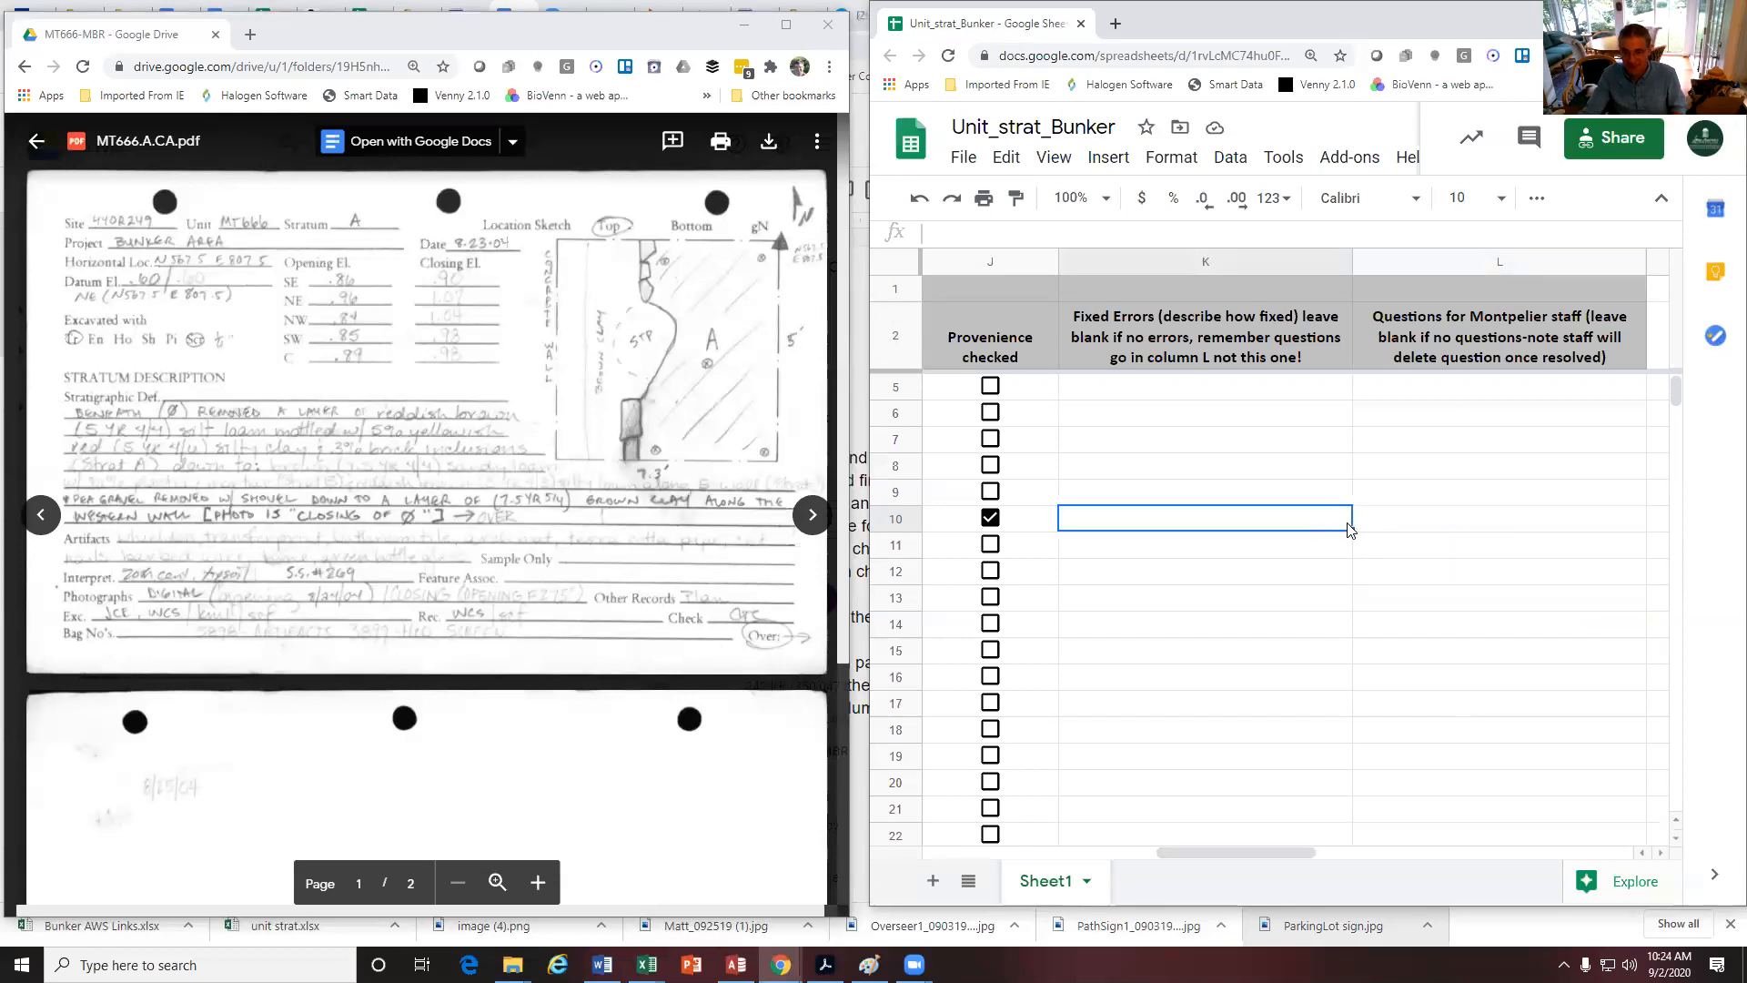
left_click(1379, 528)
left_click(1293, 524)
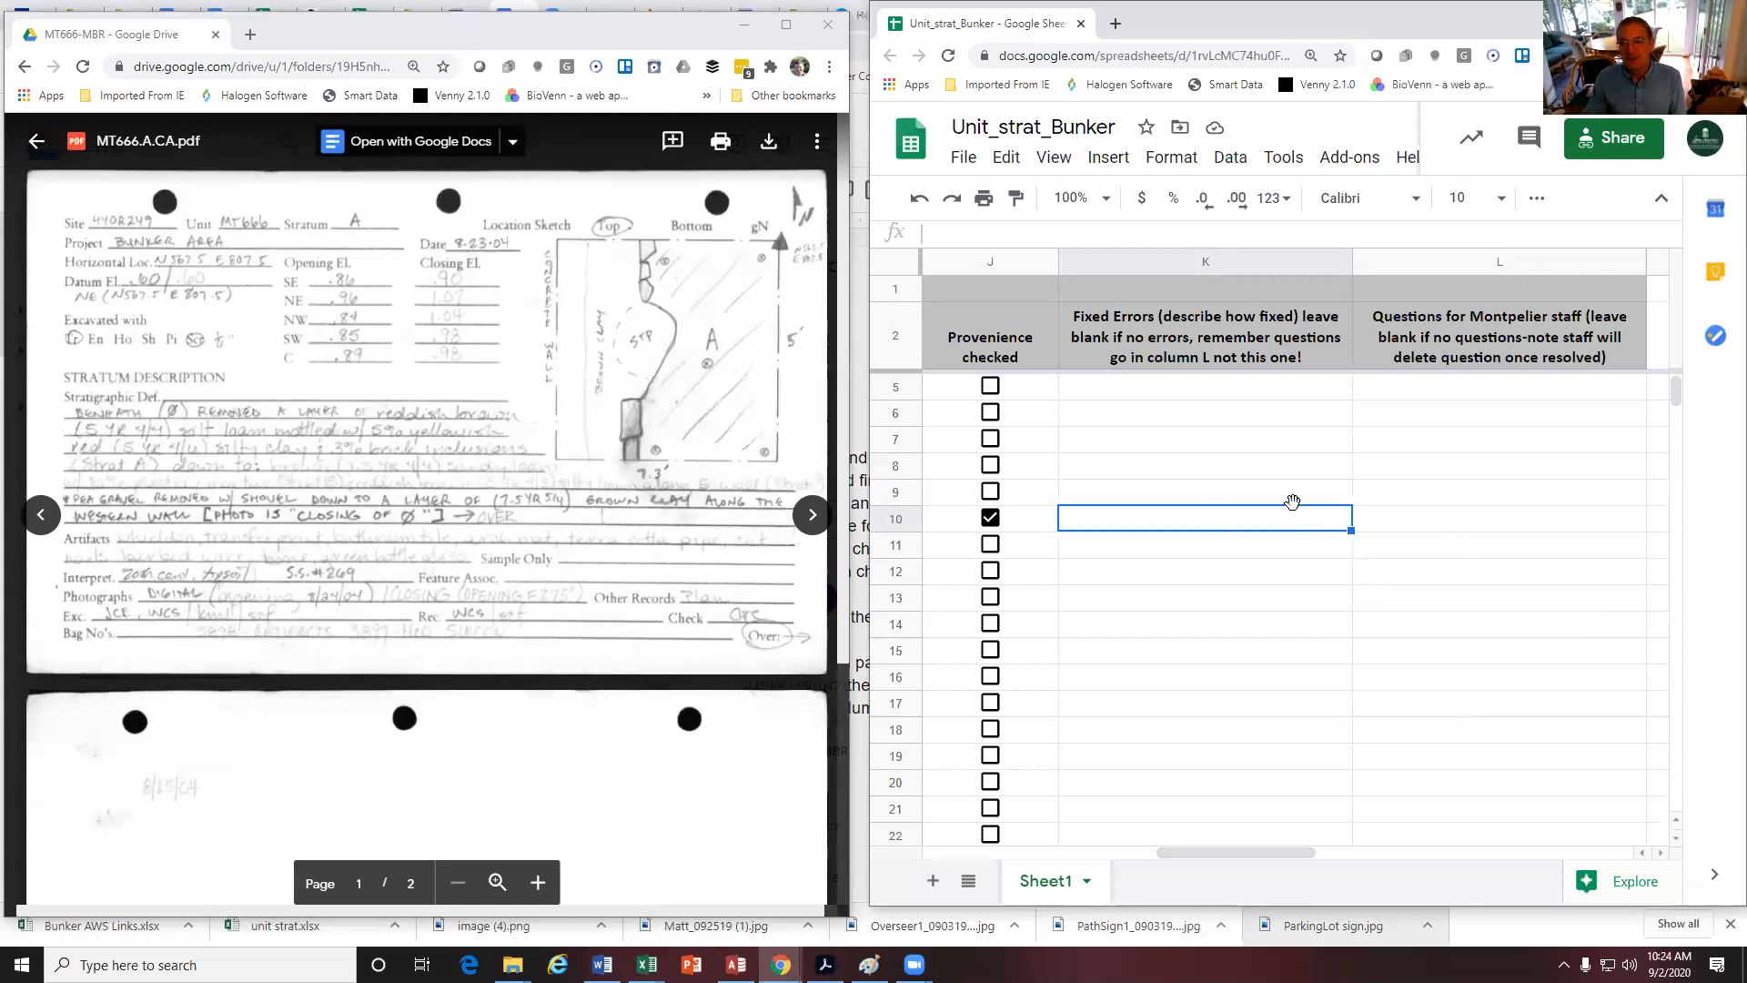
left_click(1407, 534)
left_click(1291, 530)
left_click(1365, 521)
left_click(1274, 519)
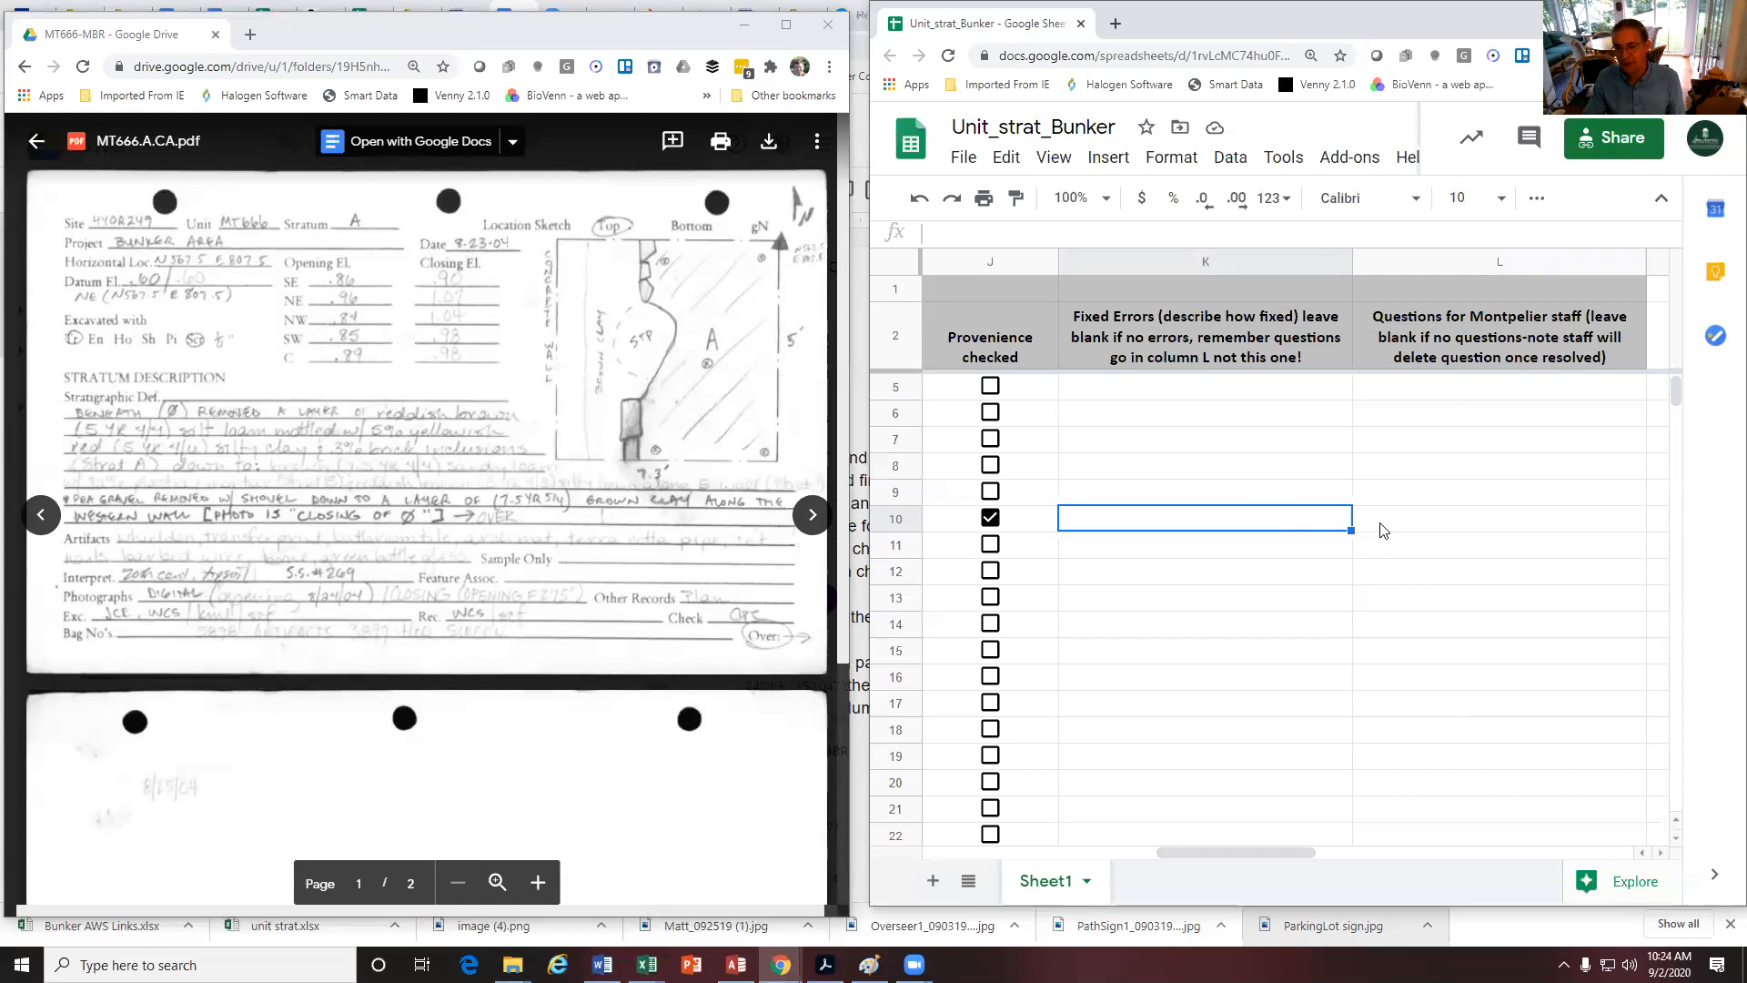
Review the steps in the Guide for entering unit strat, and bring the Drive window showing MT666.A.CA.pdf back to the front
left_click(861, 431)
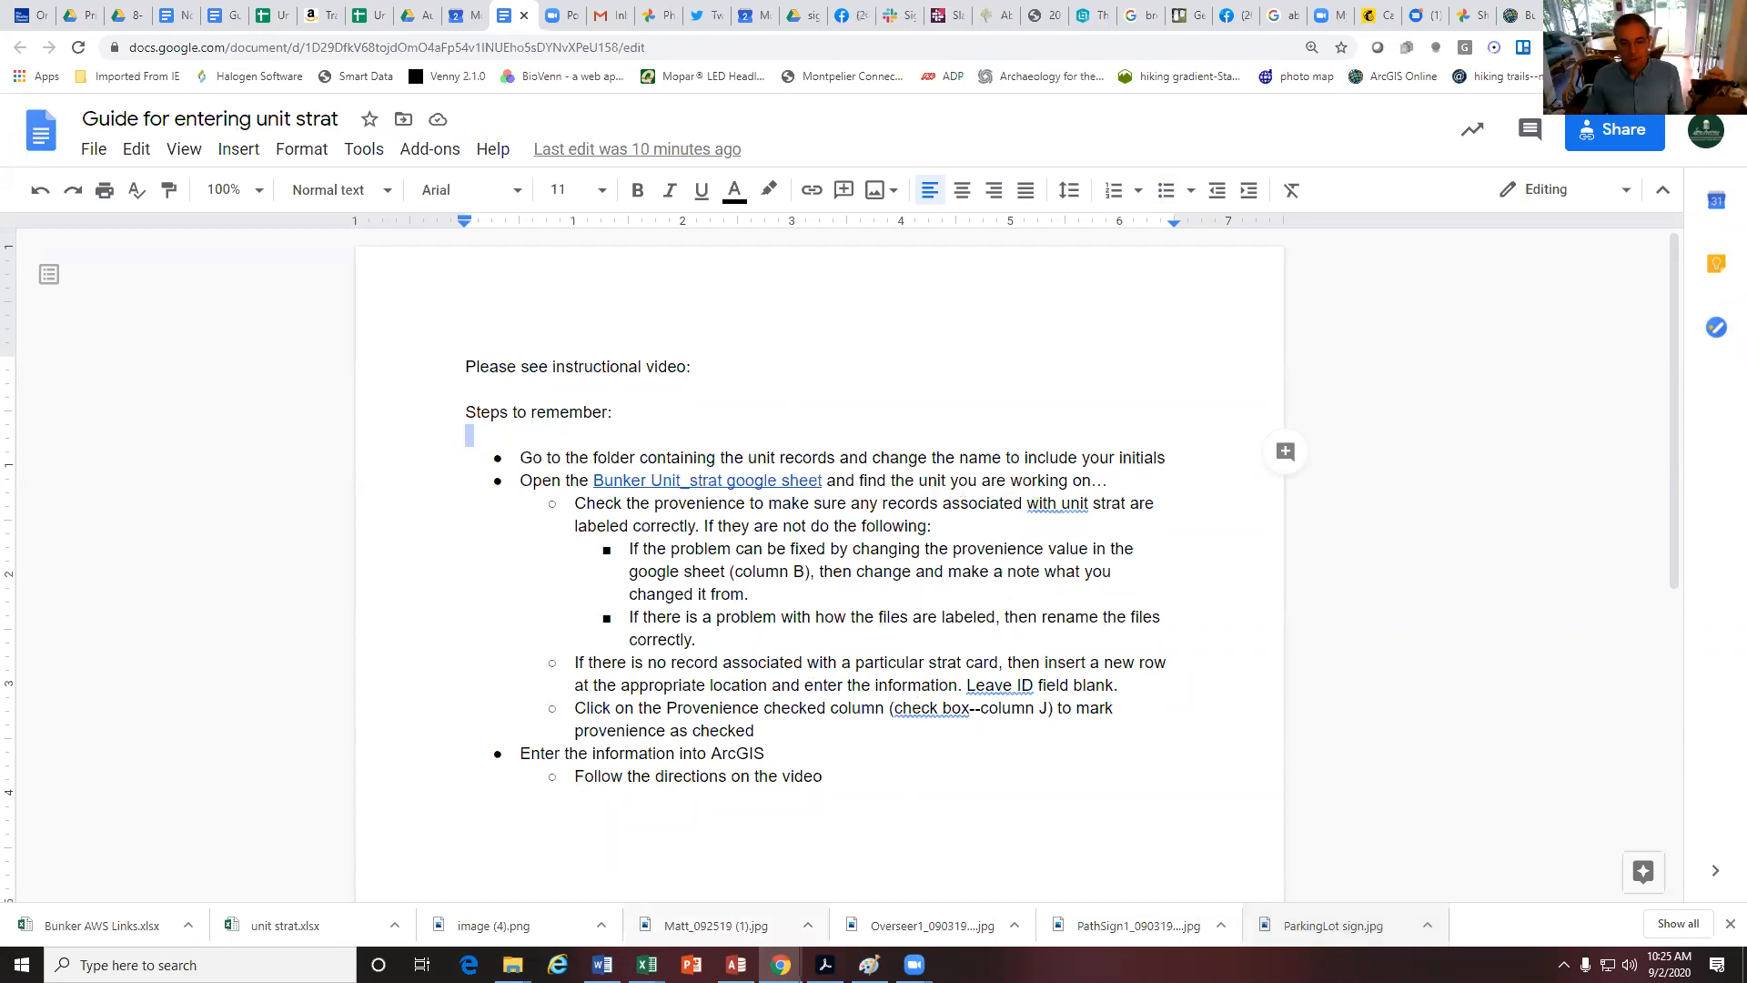
mouse_move(647, 964)
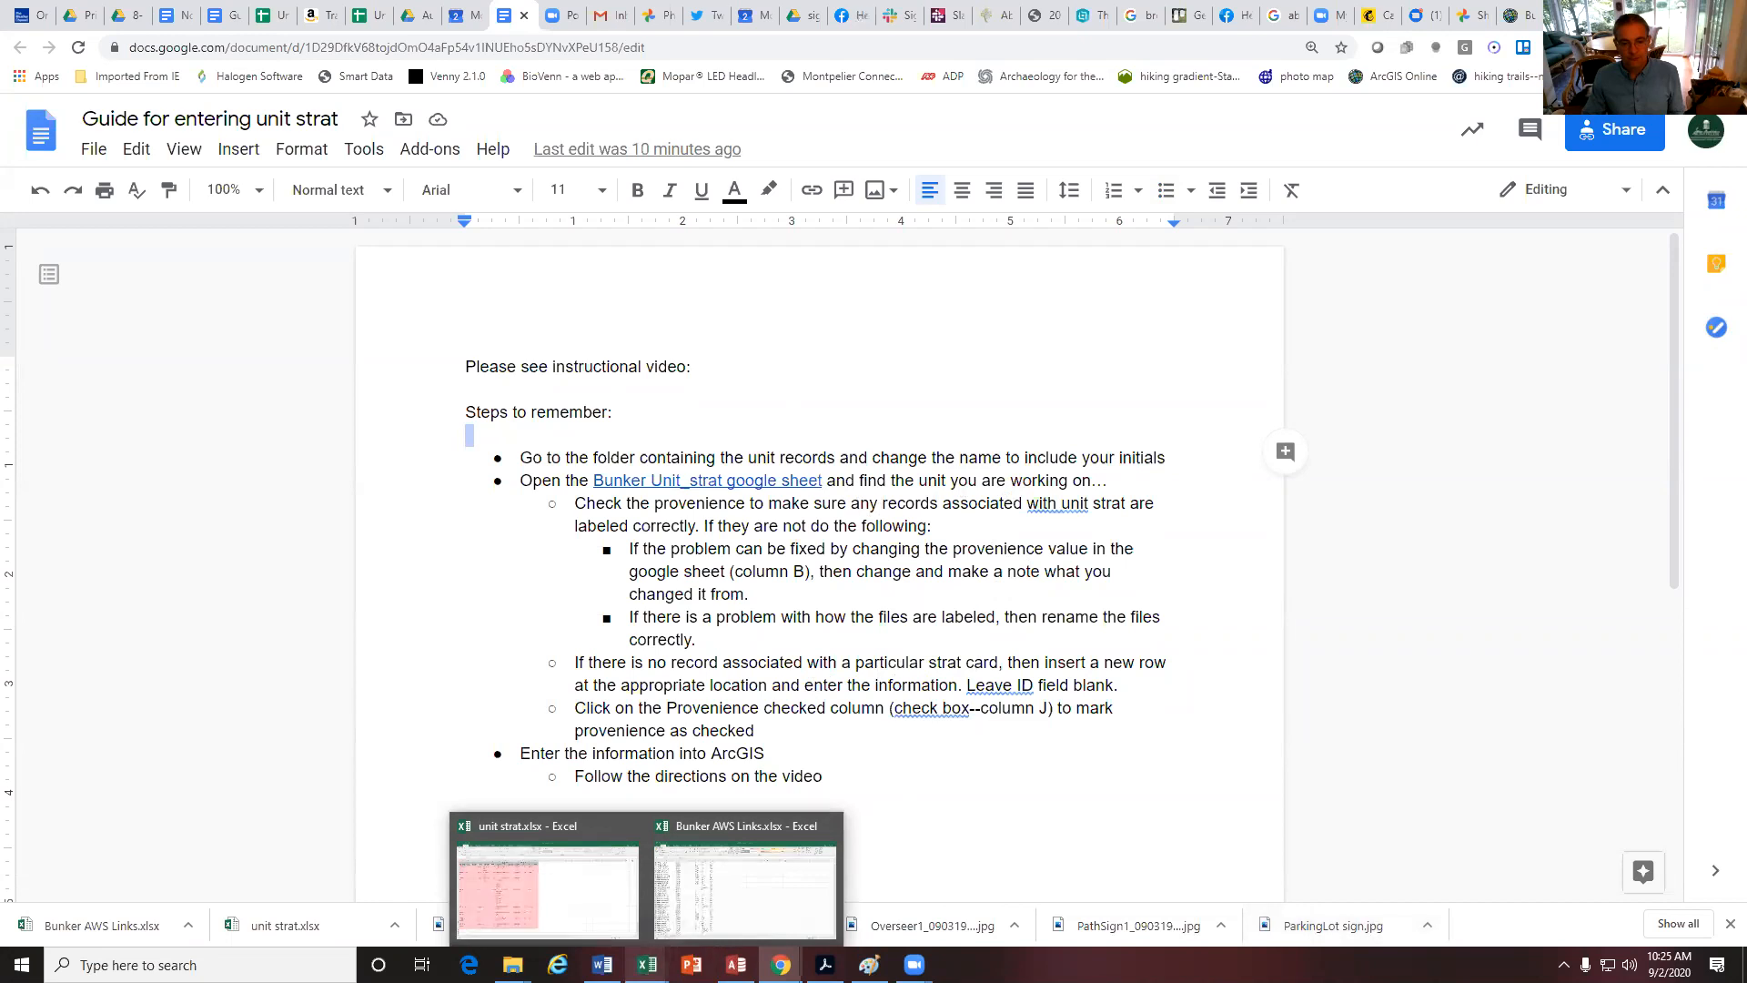
mouse_move(781, 965)
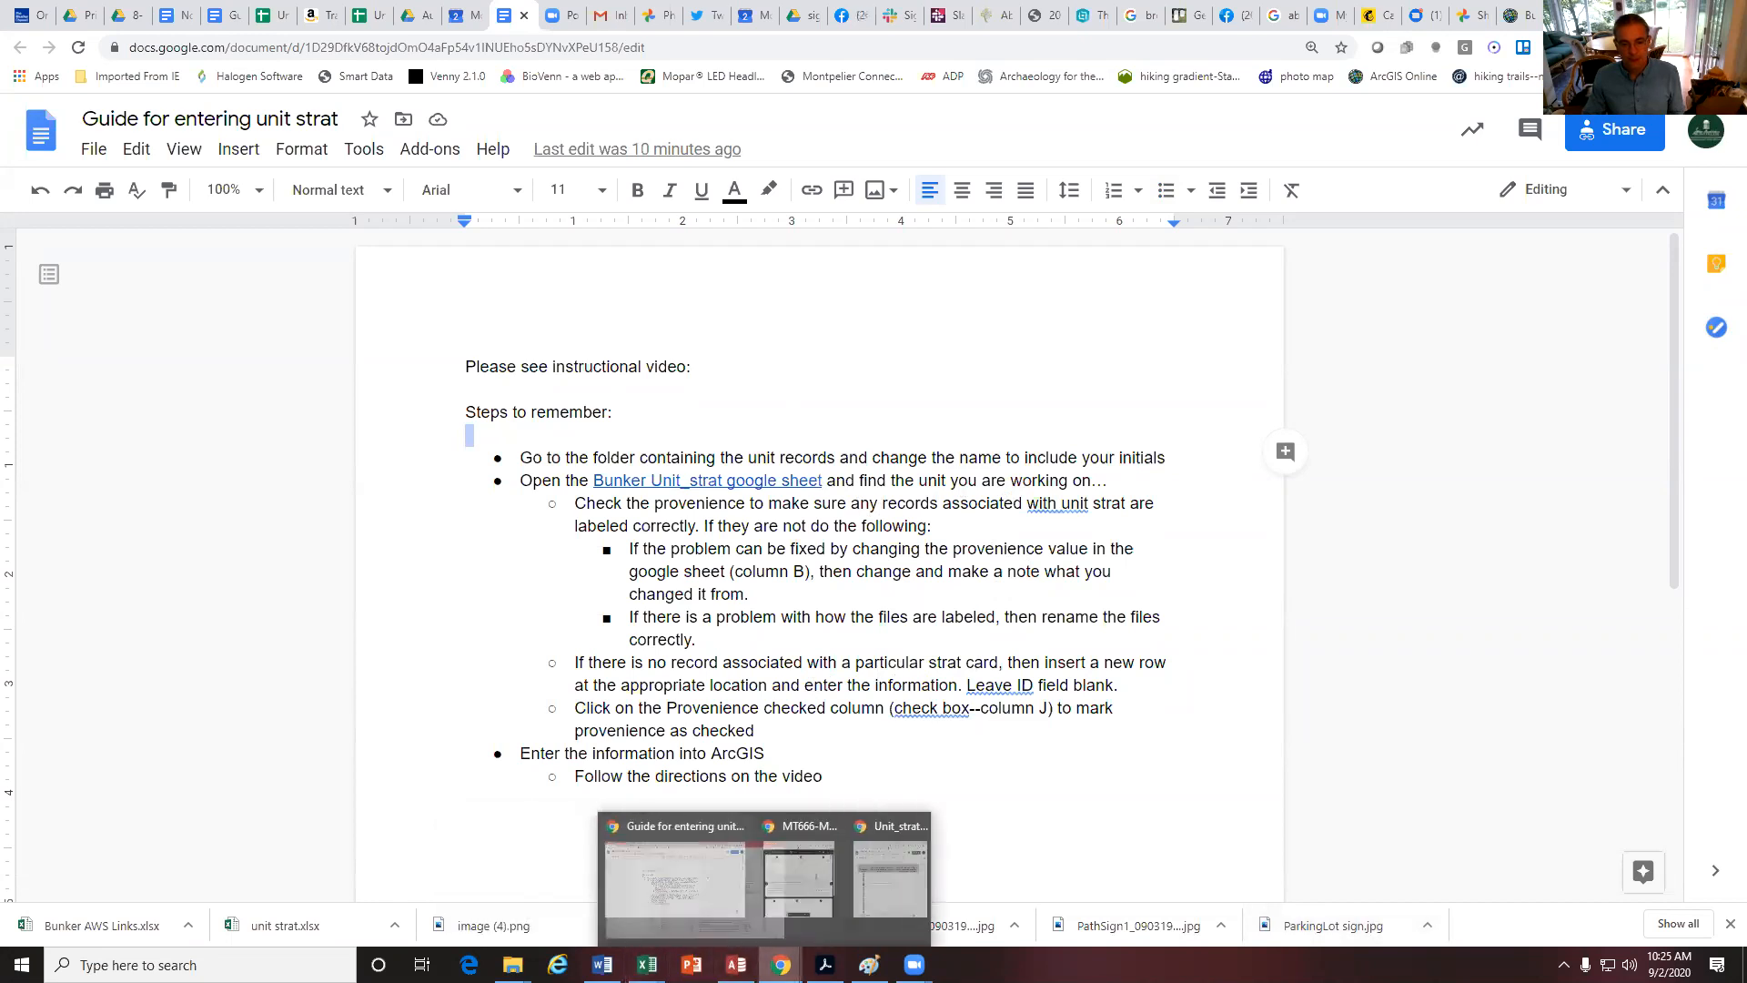
left_click(860, 908)
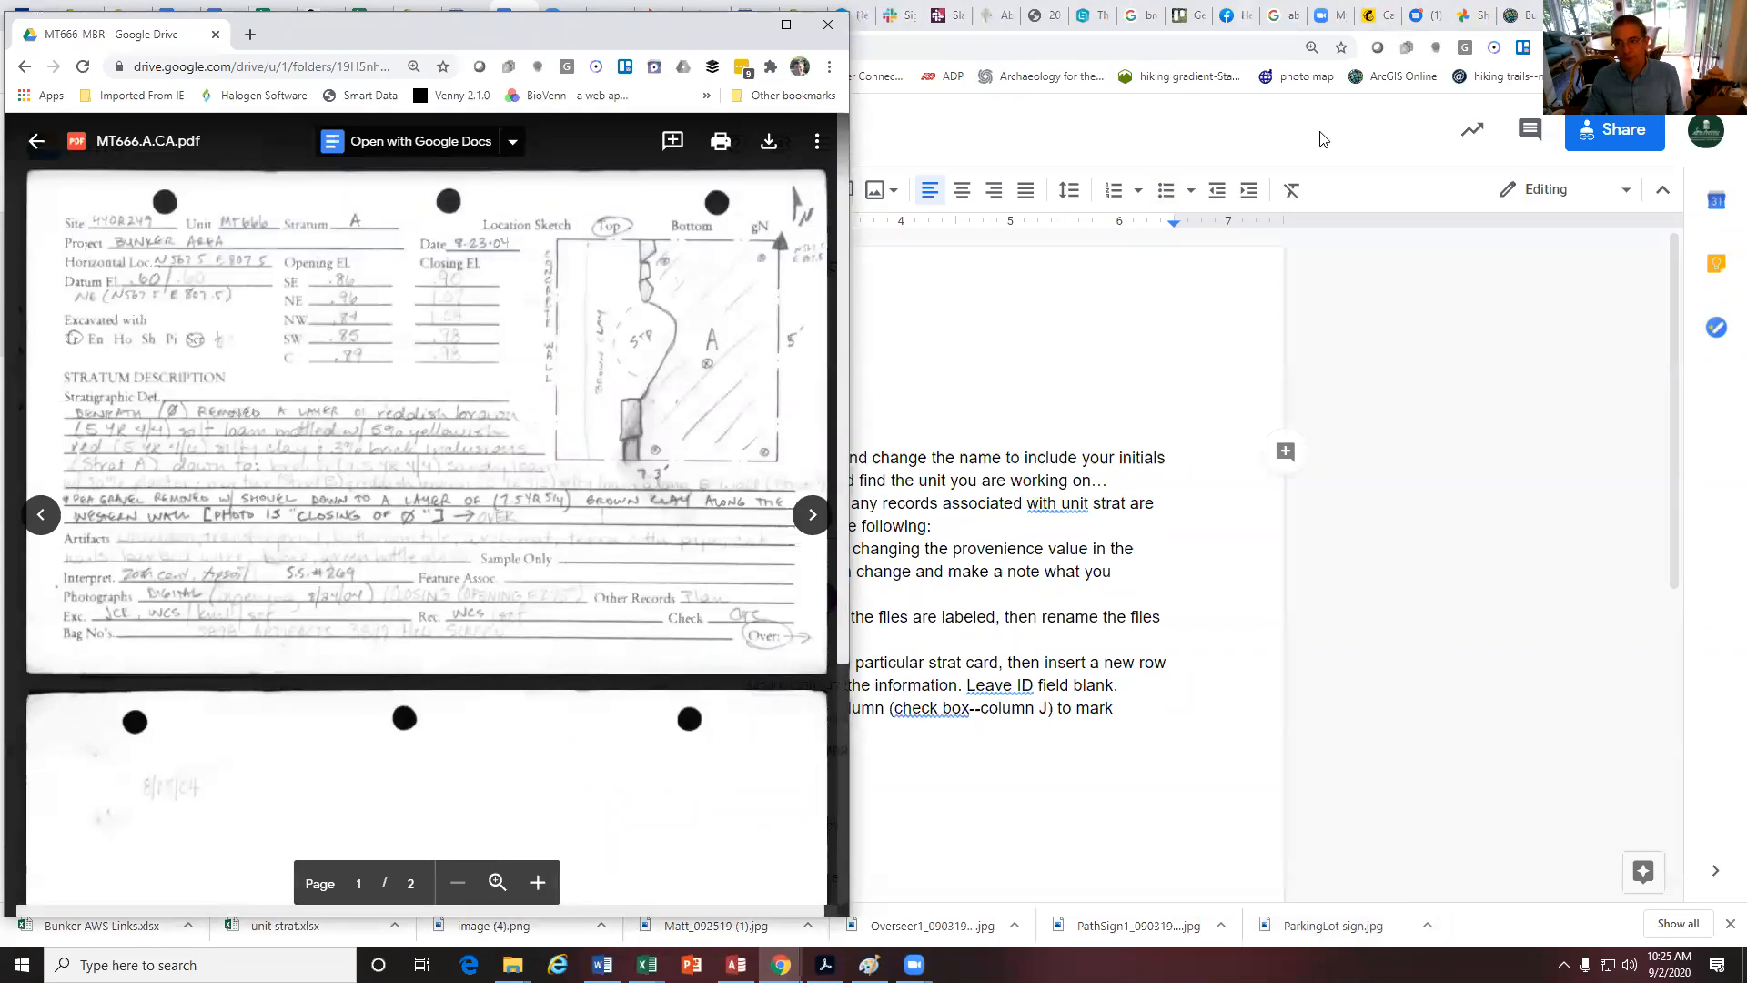
Switch to ArcGIS, open the Bunker_data_entry-Copy application in its own window, and place it beside the MT666.A.CA.pdf strat card
left_click(1513, 16)
scroll(583, 351, "up", 3)
mouse_move(446, 265)
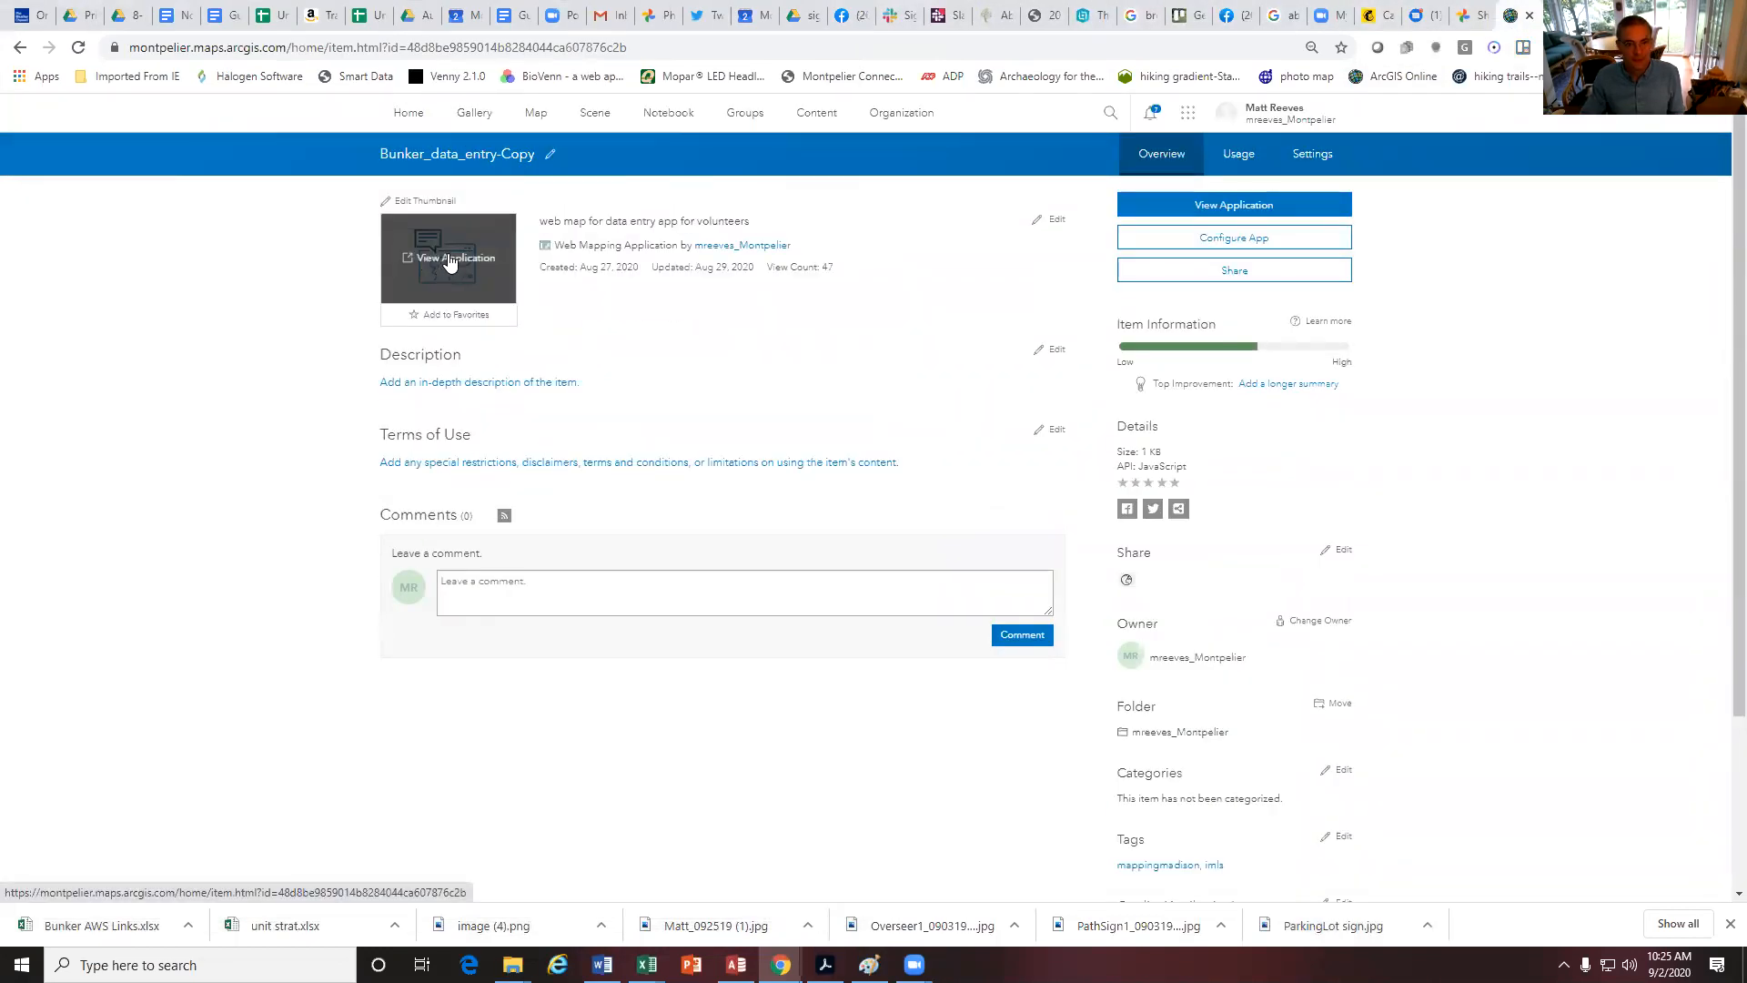
left_click(449, 260)
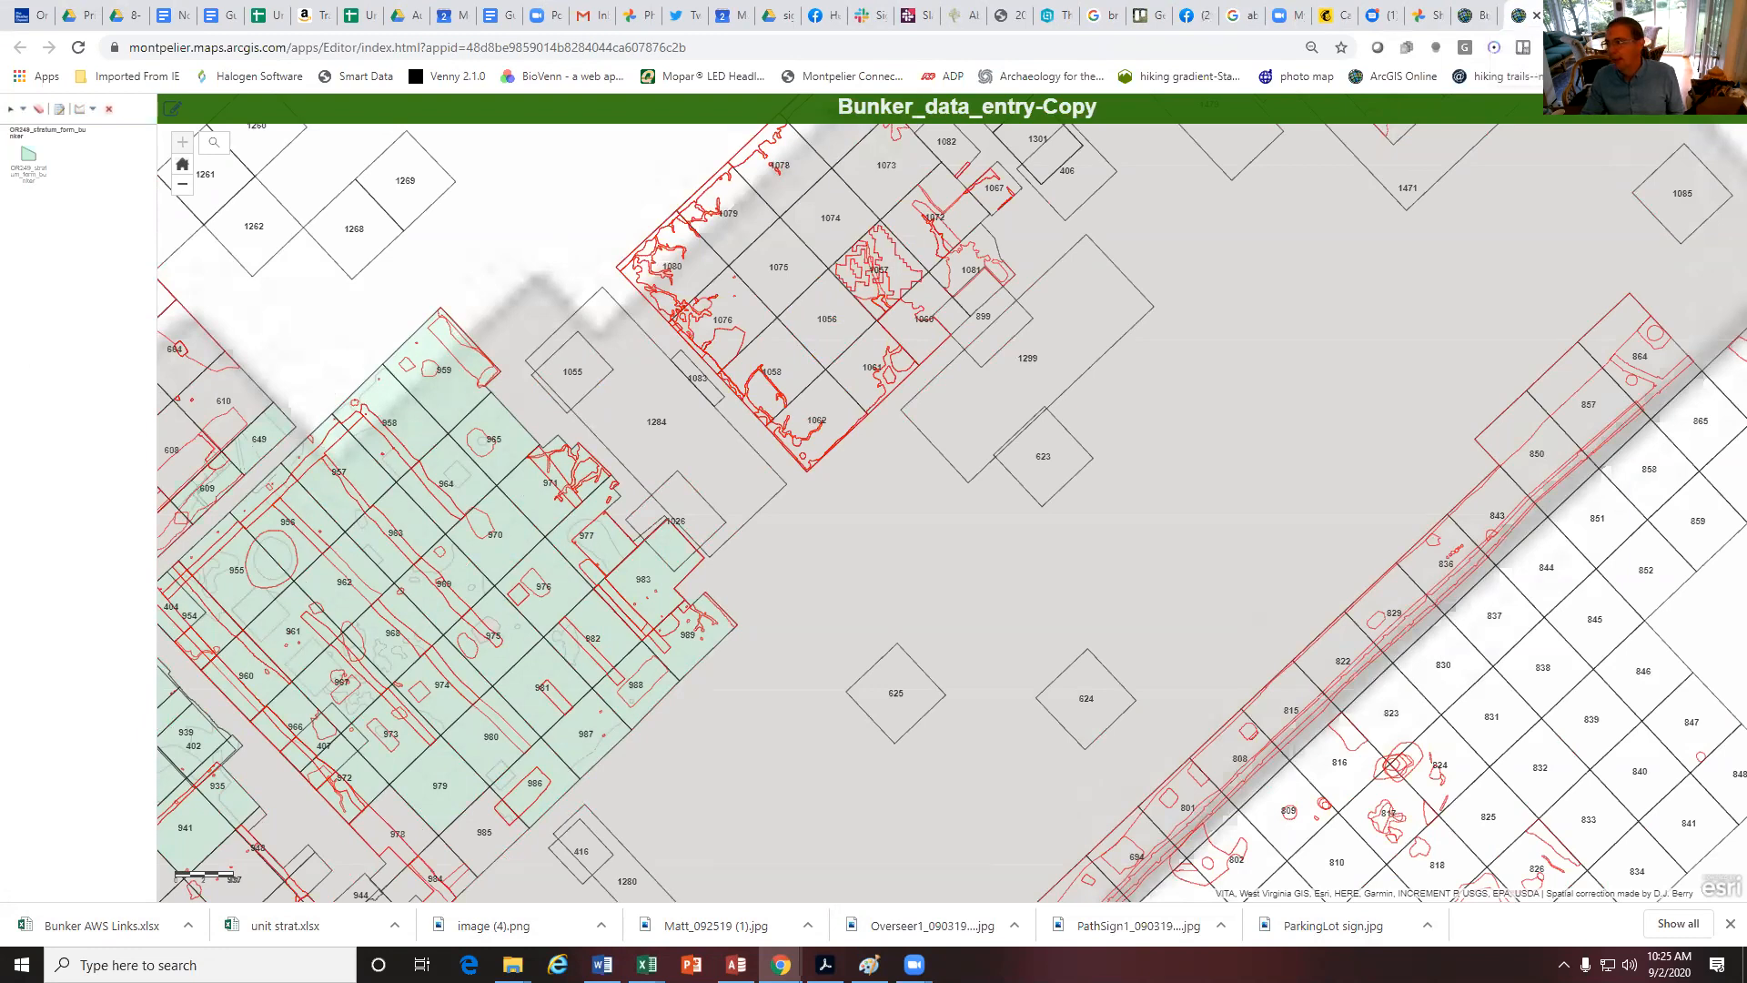
key("ctrl+w")
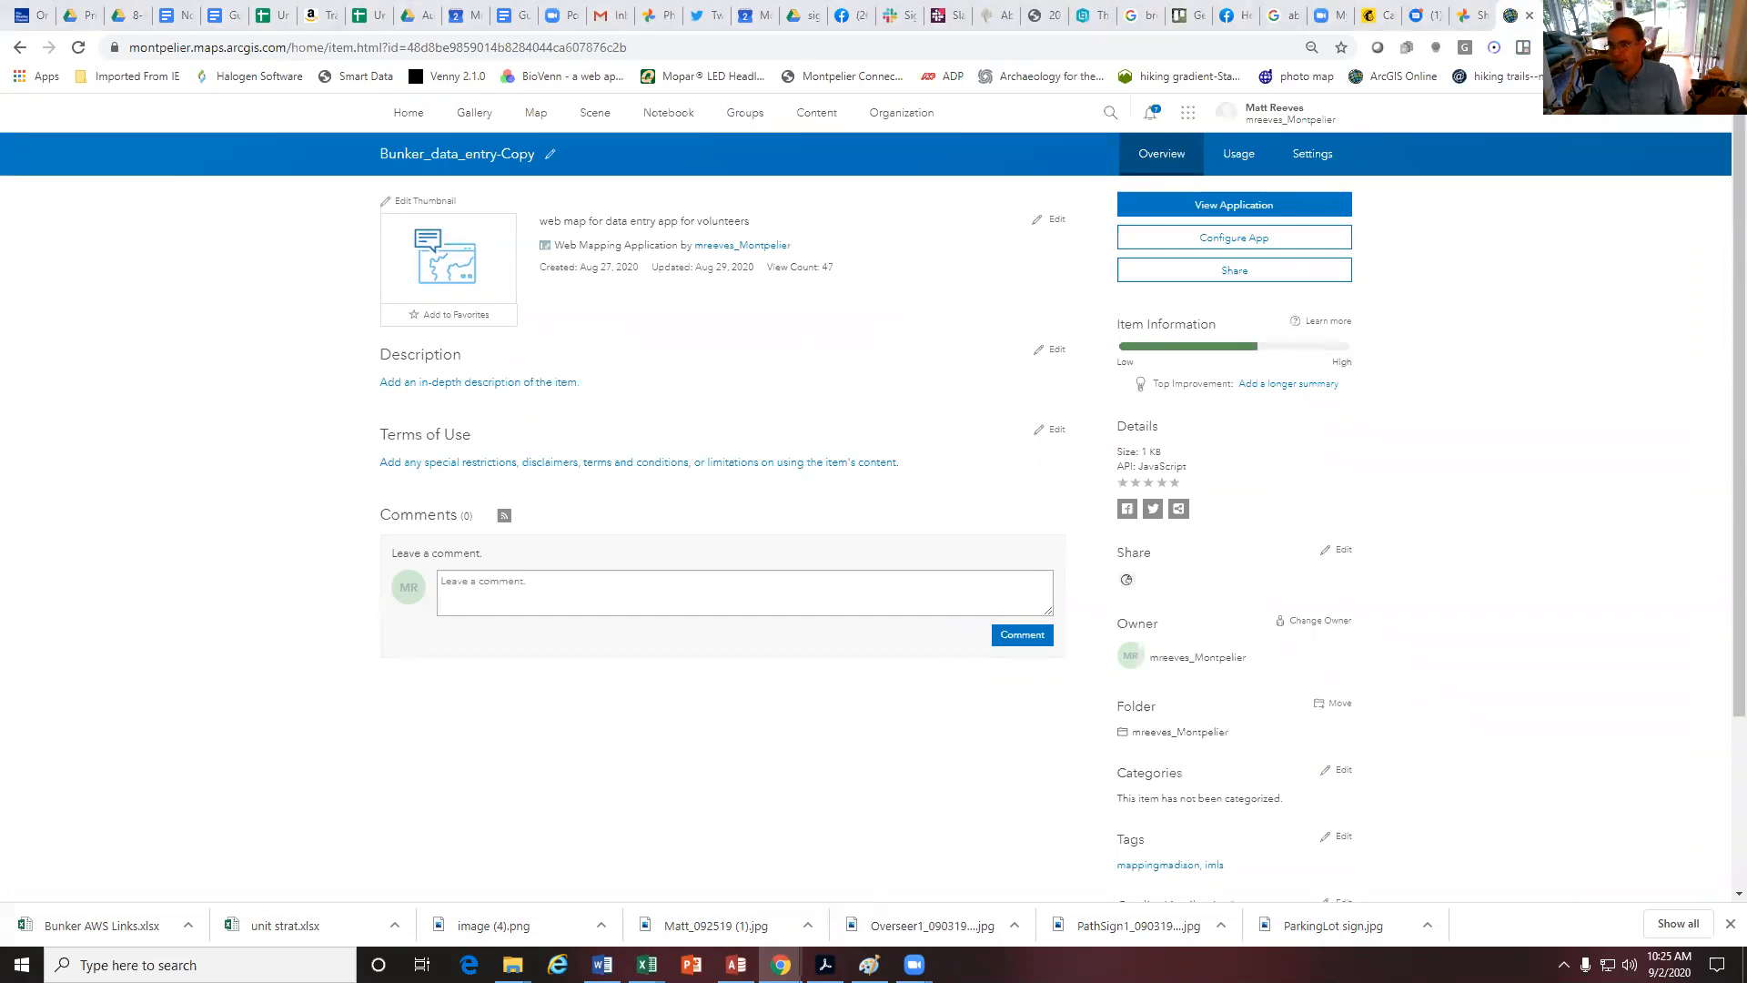
key("alt+Tab")
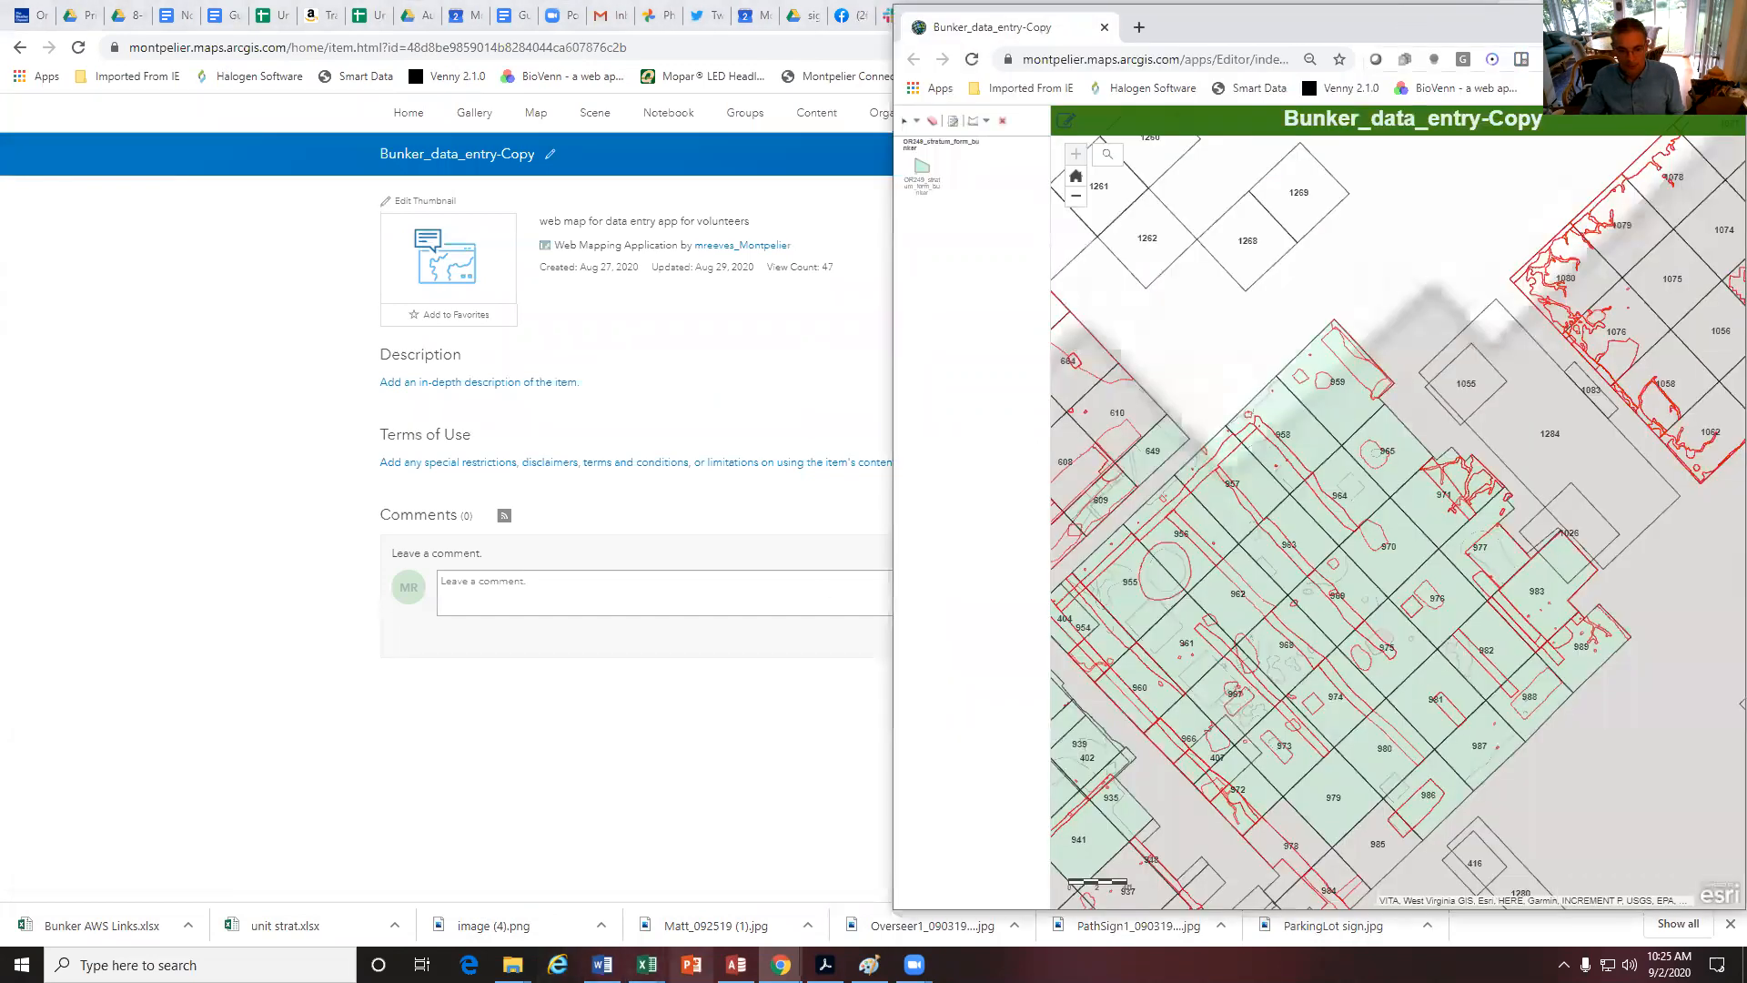
left_click(781, 965)
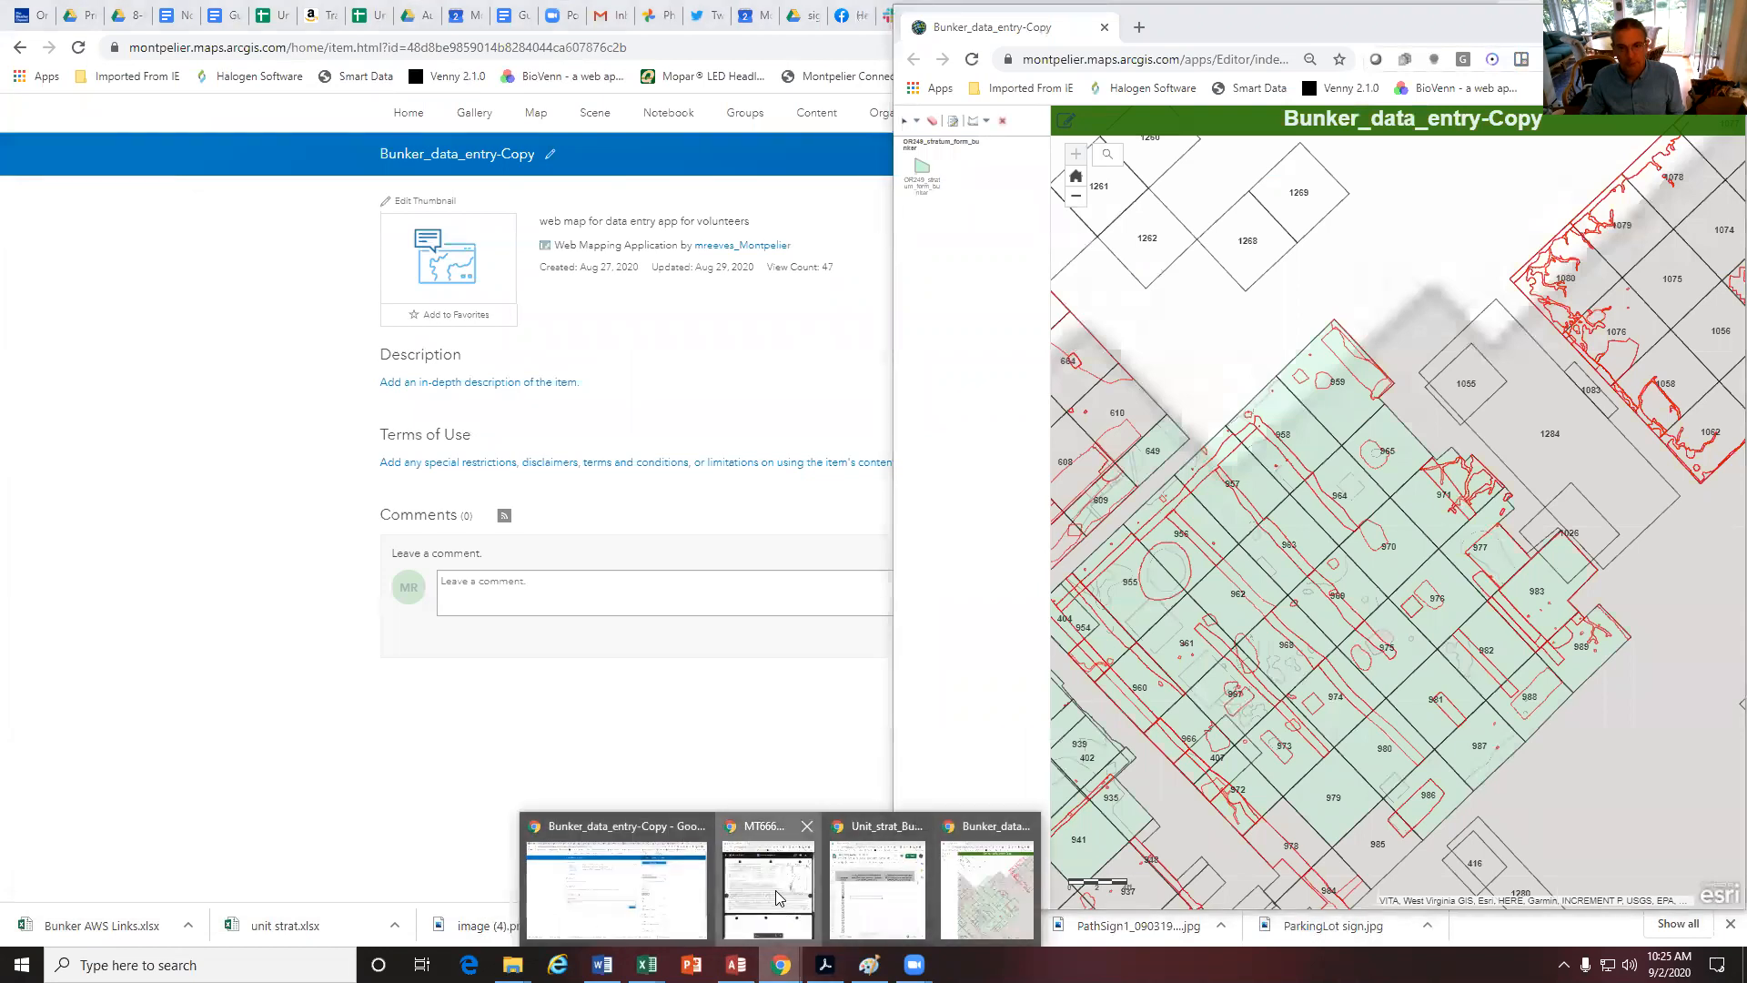
left_click(769, 878)
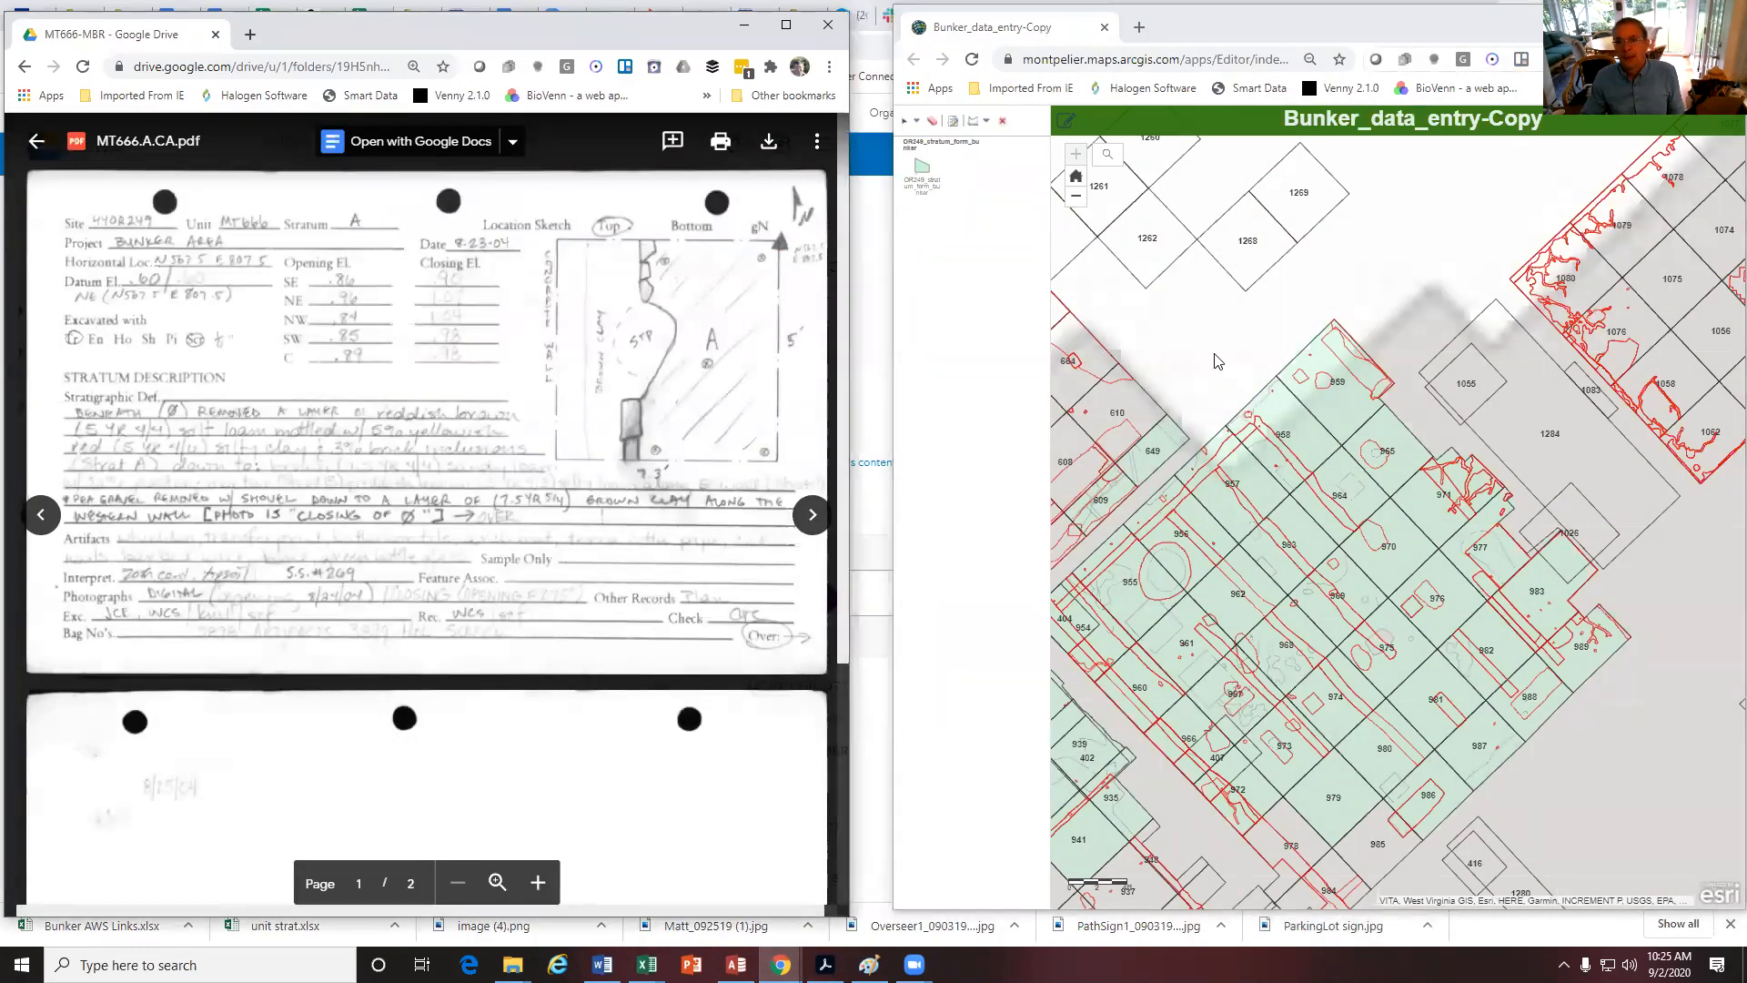
Locate unit 666 on the Bunker_data_entry-Copy map by searching for 666, and dismiss the search result
scroll(1245, 486, "down", 3)
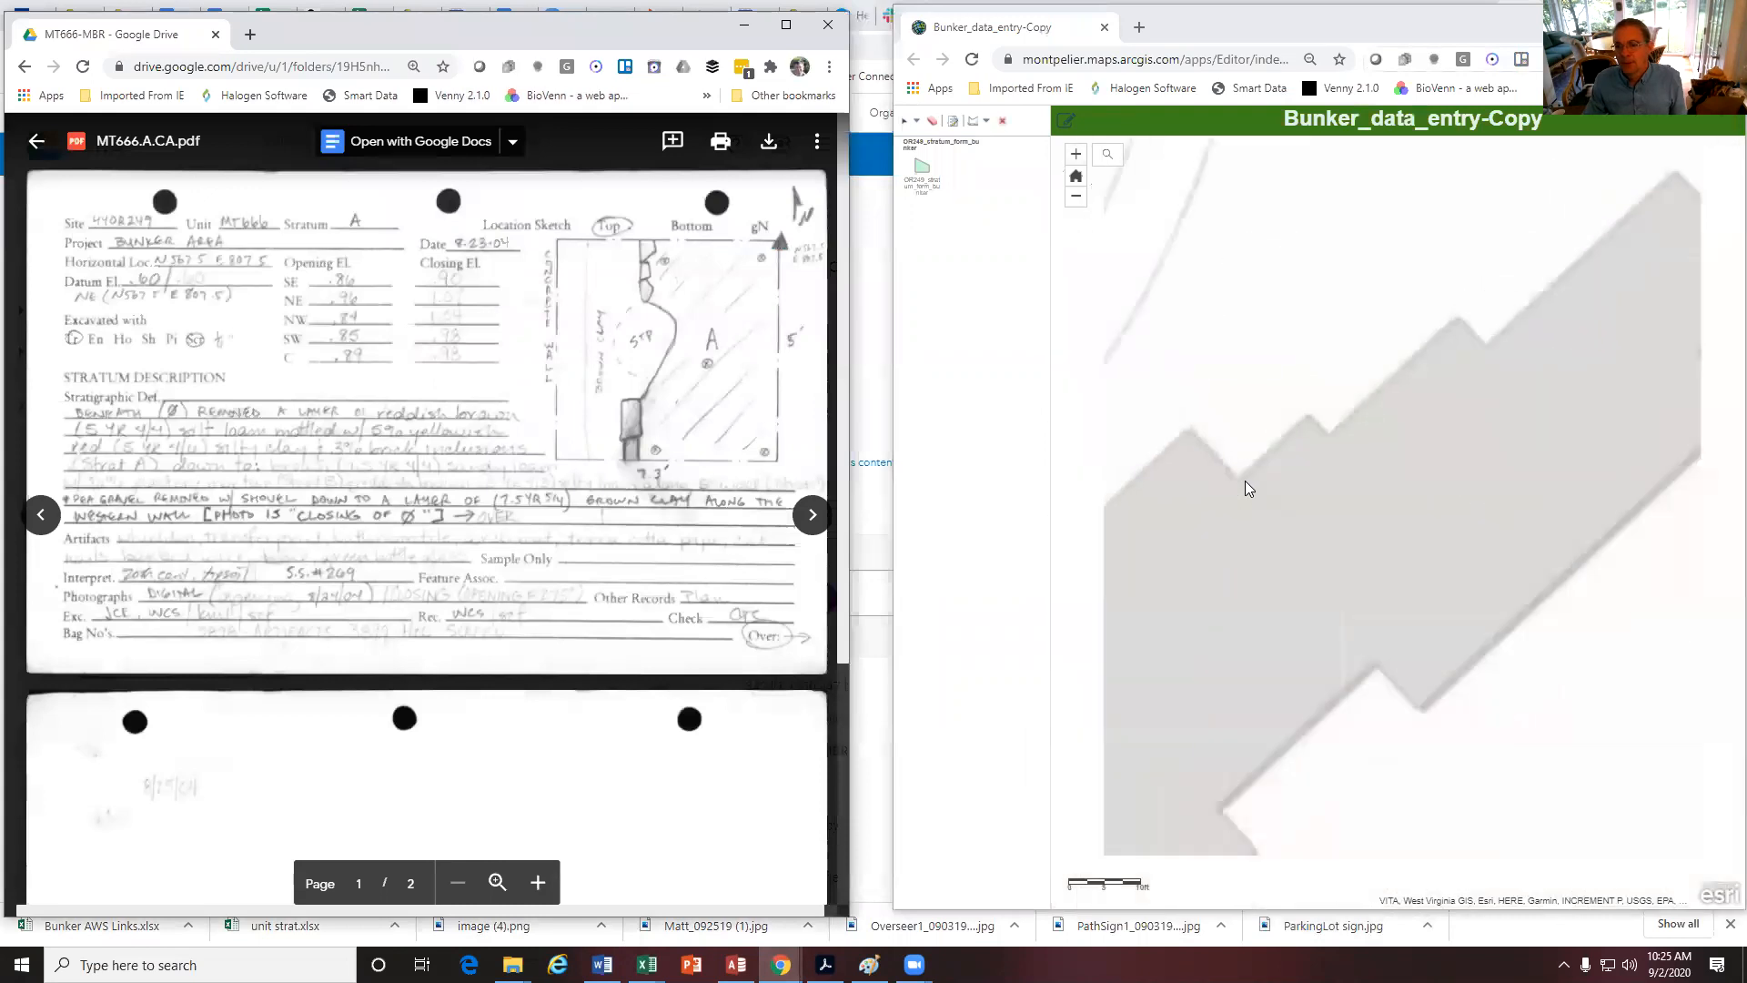
left_click_drag(1252, 550, 1346, 476)
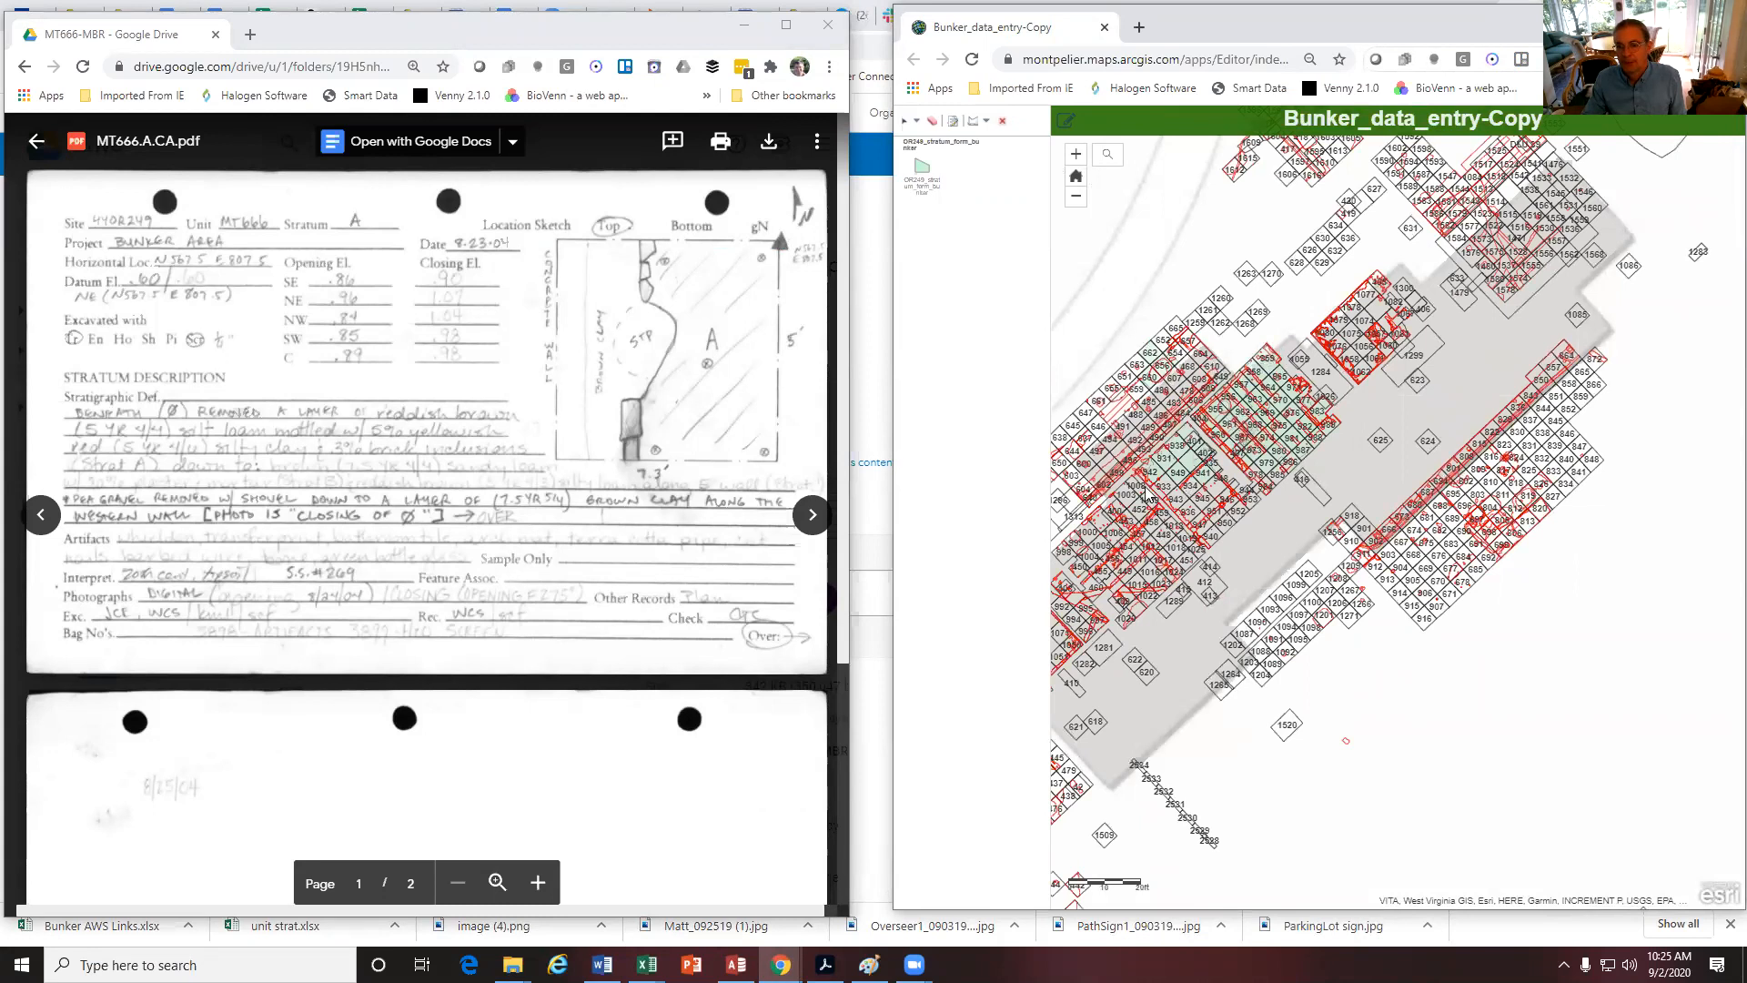
left_click_drag(1159, 488, 1233, 471)
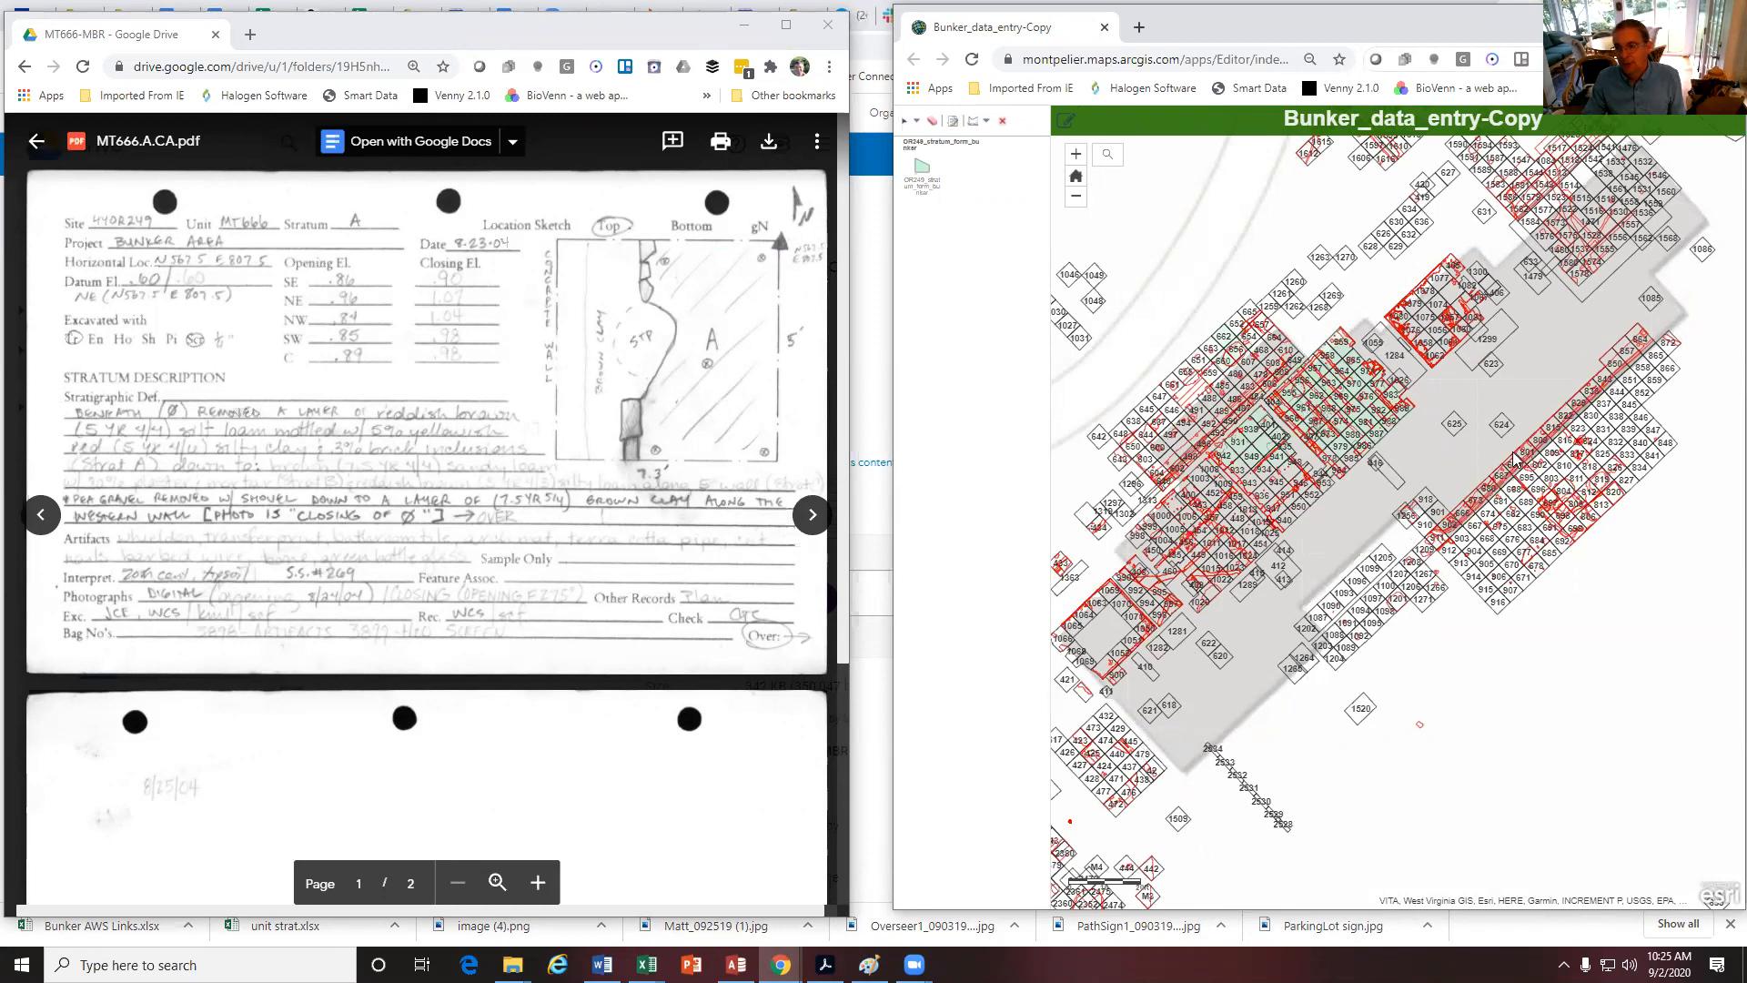
scroll(1470, 507, "up", 5)
scroll(1466, 507, "down", 3)
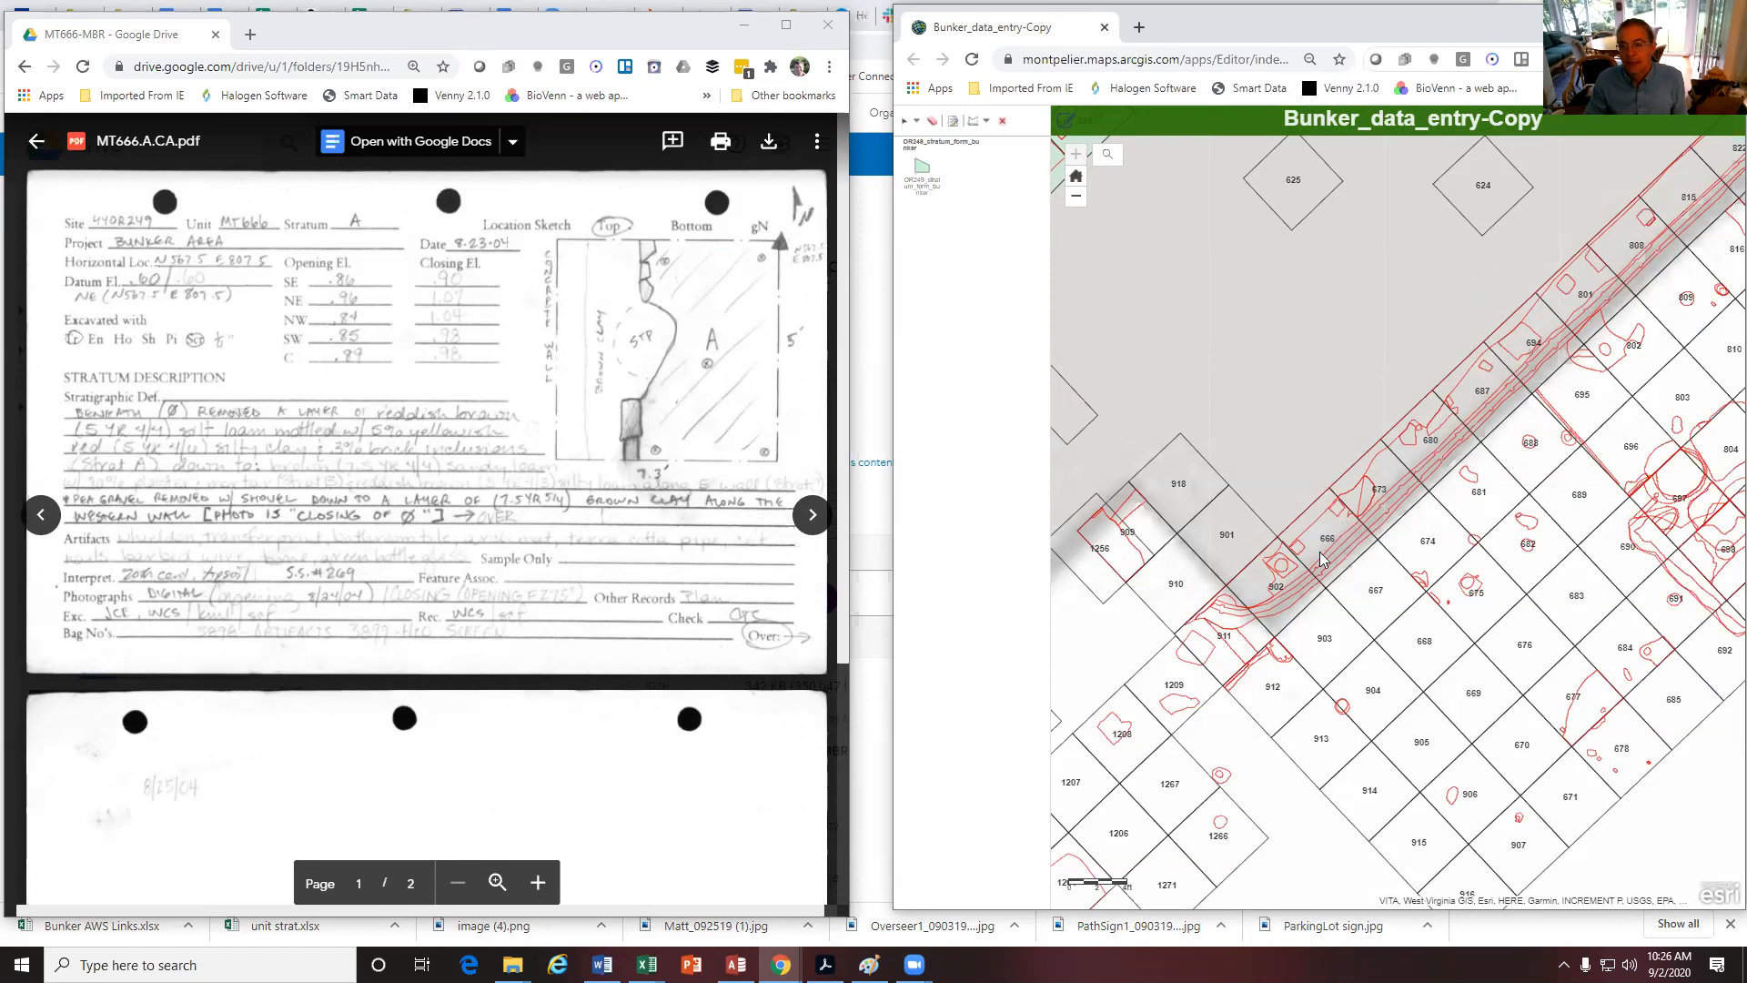
scroll(1562, 537, "up", 5)
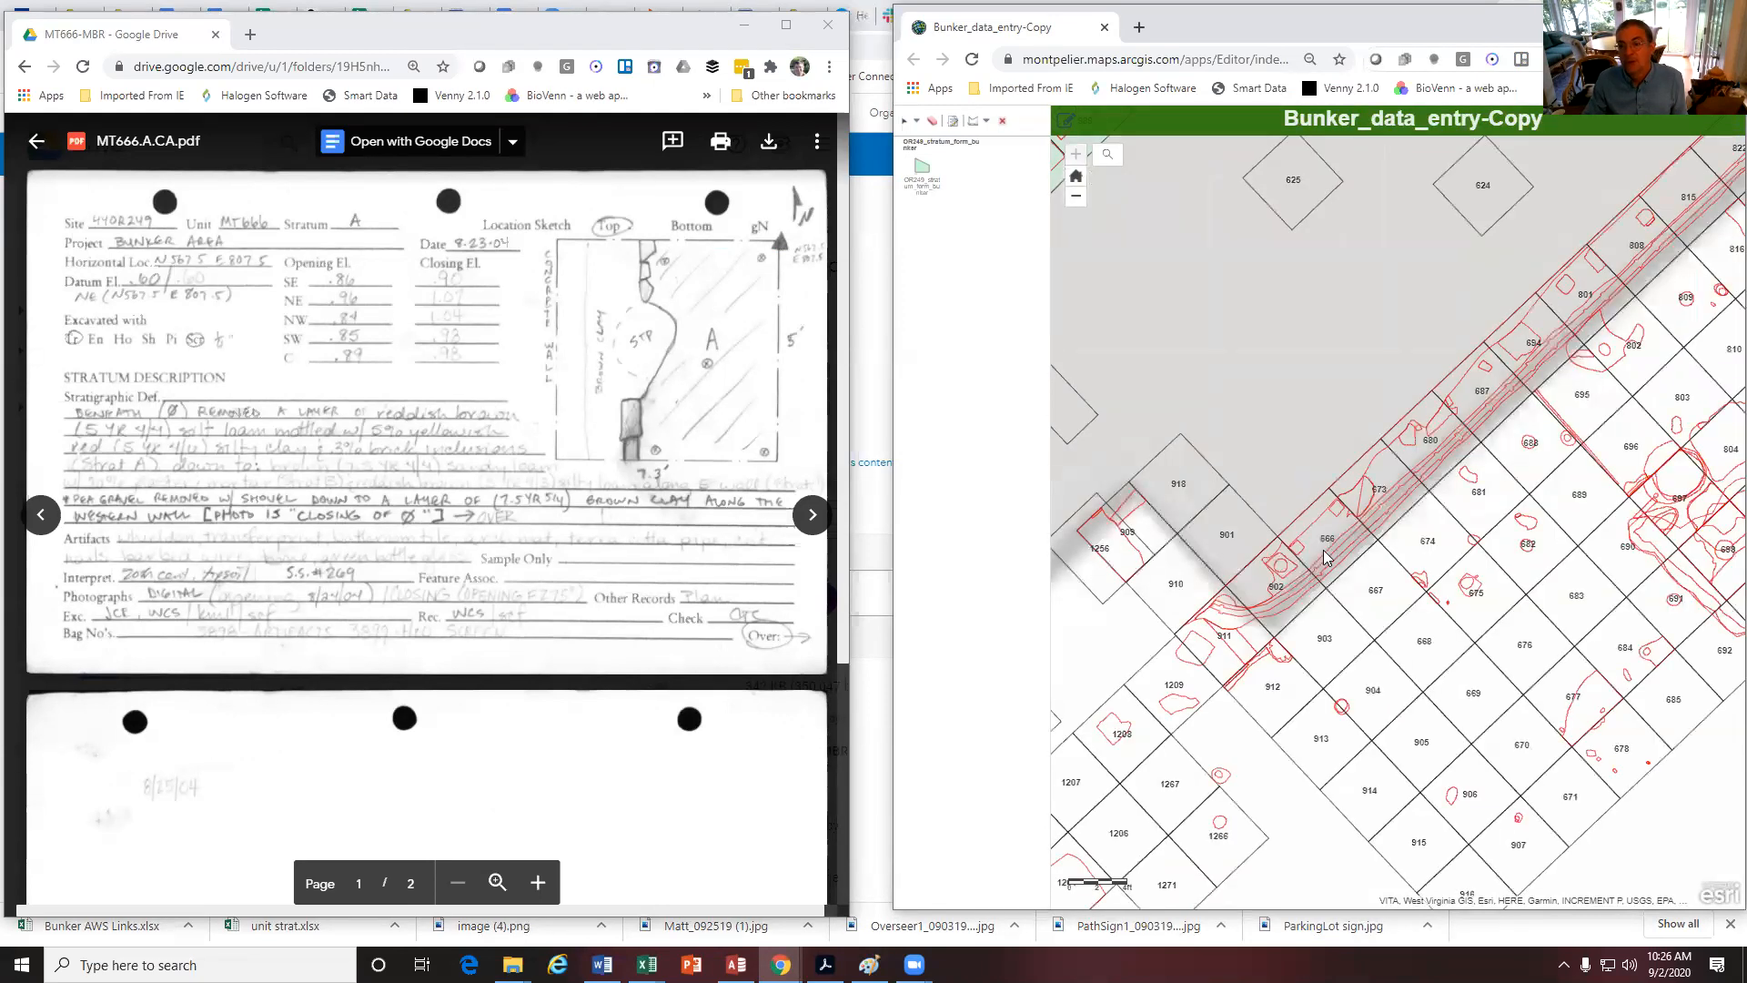
left_click(1110, 157)
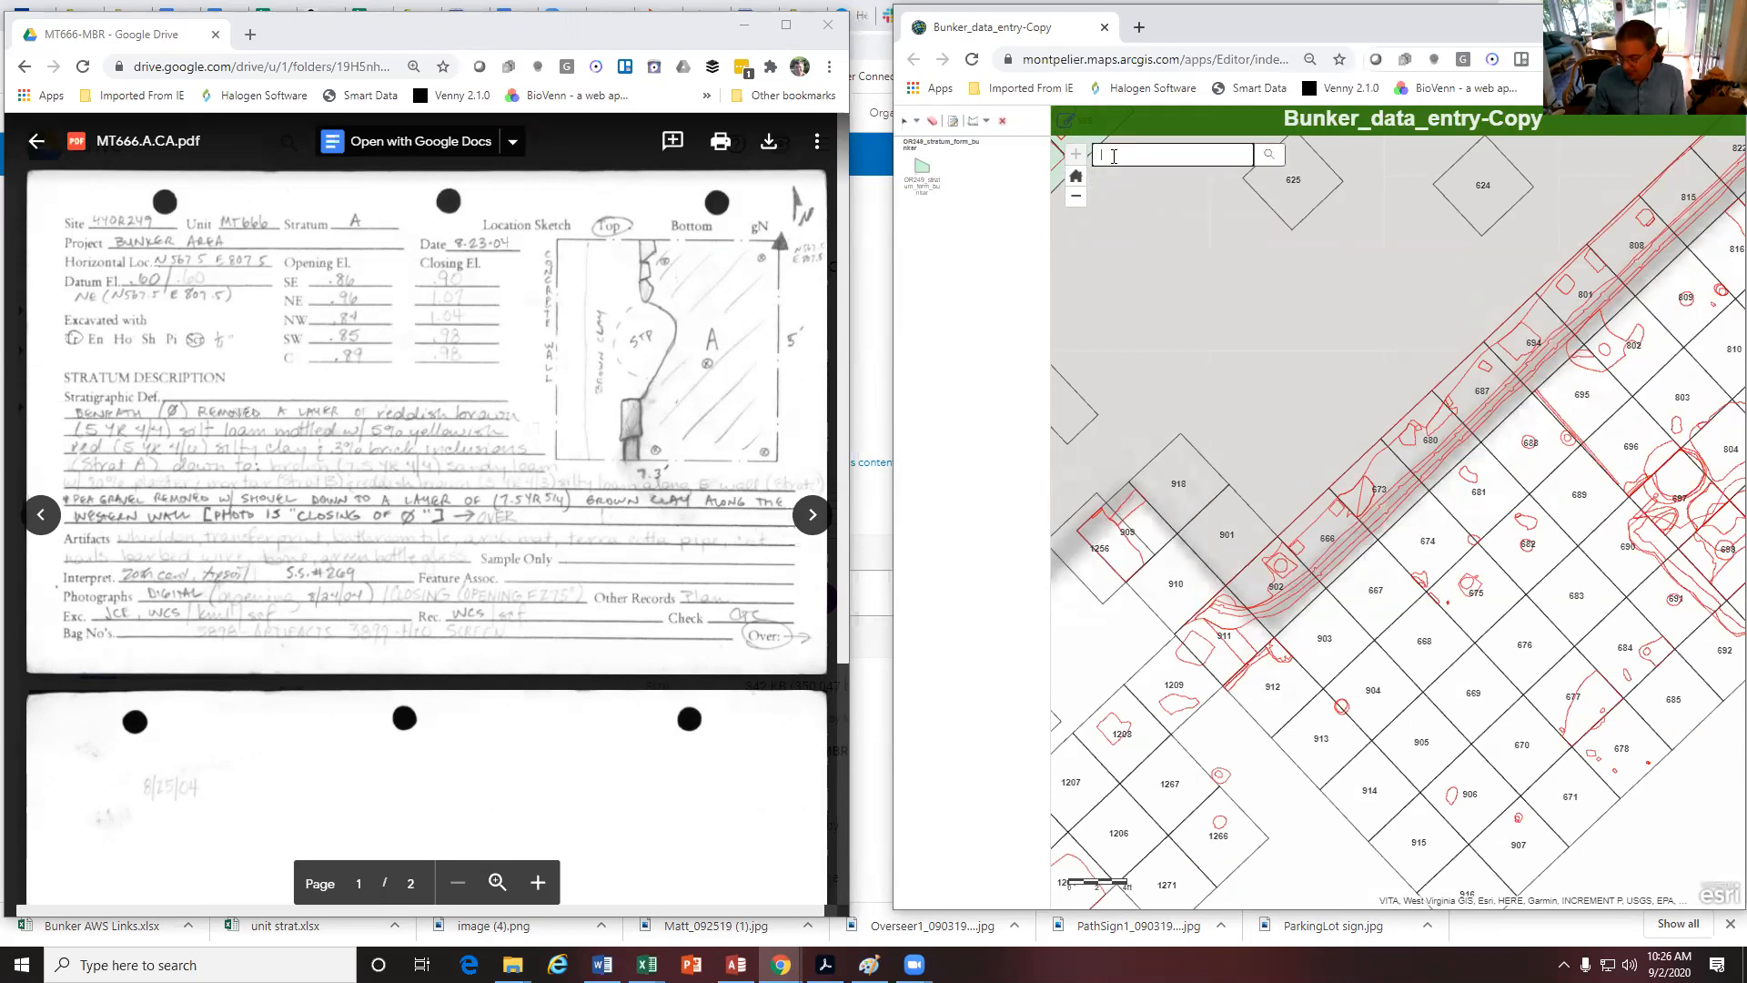
type("666")
key("Return")
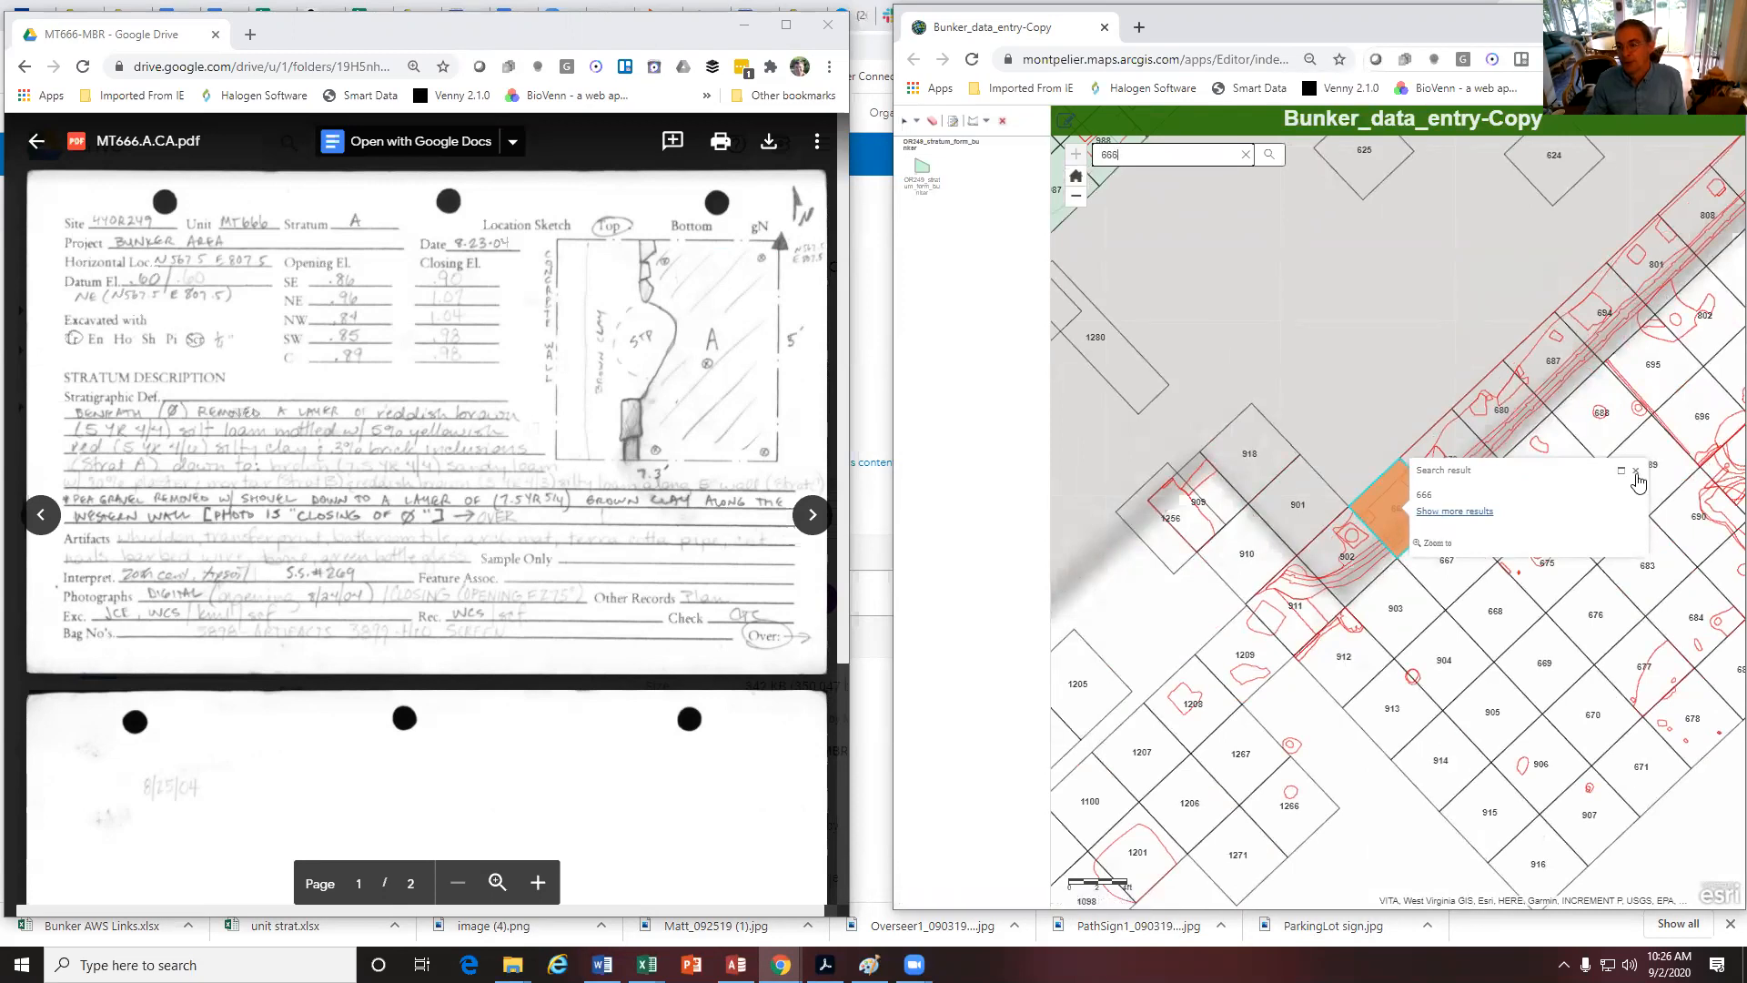
left_click(1636, 472)
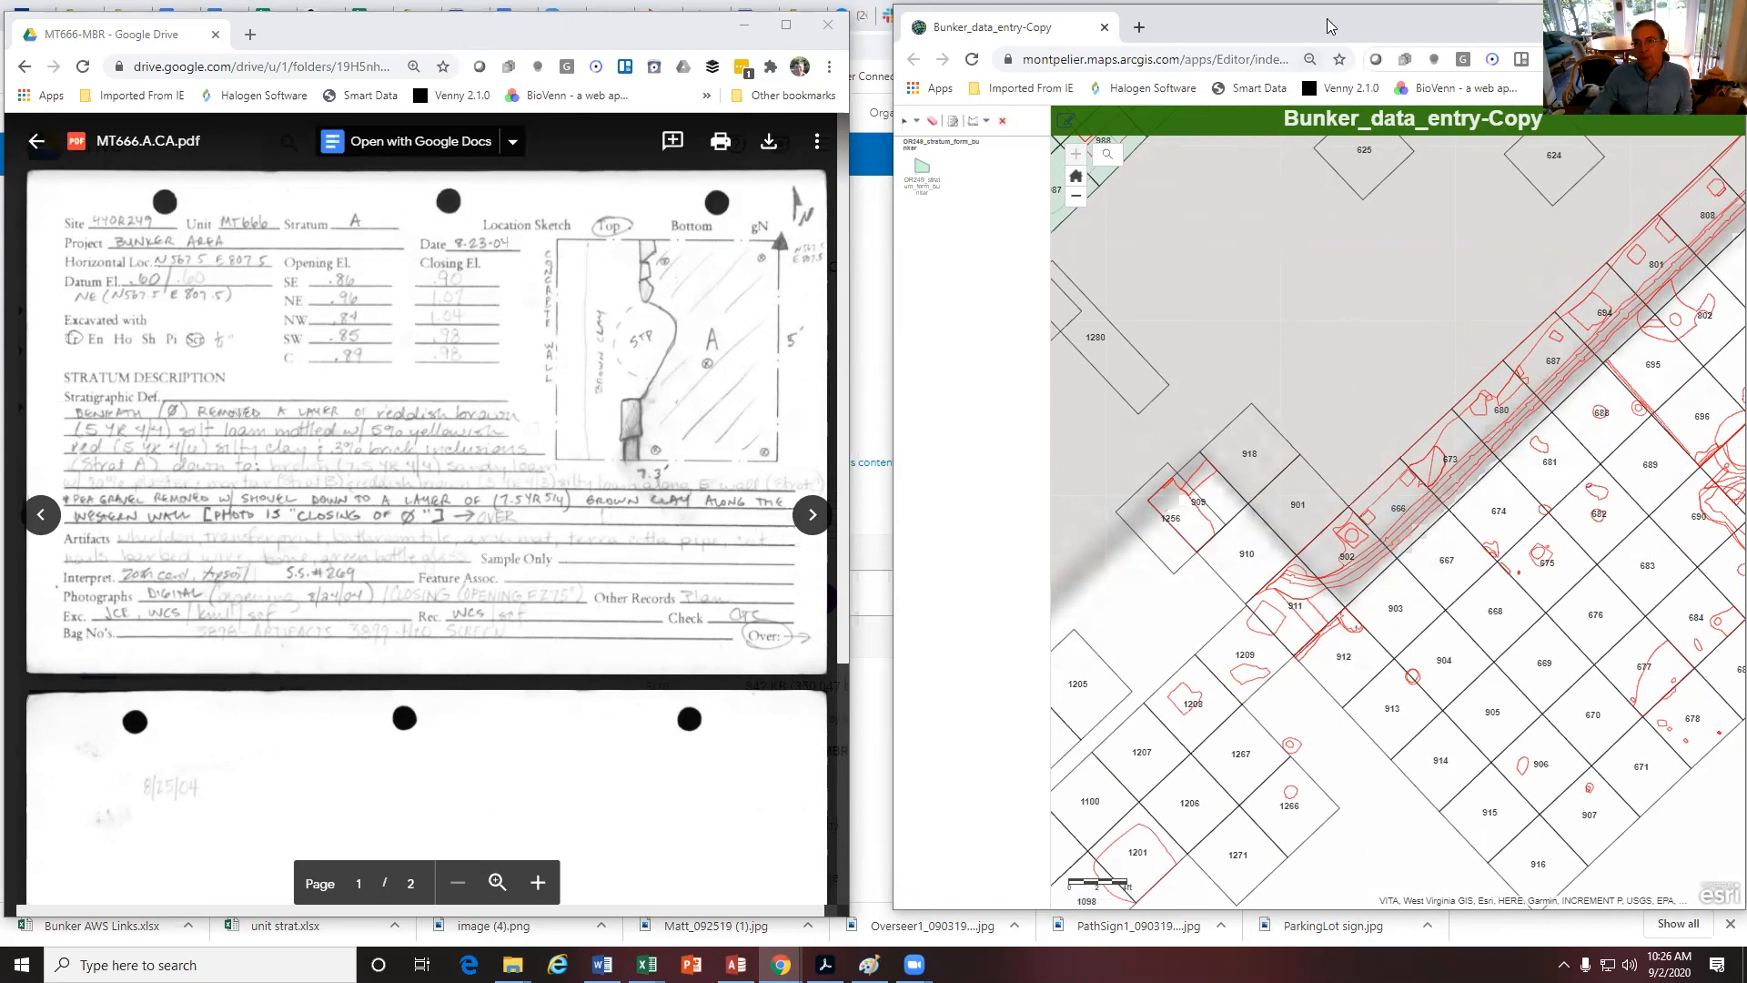
left_click_drag(1320, 18, 1313, 21)
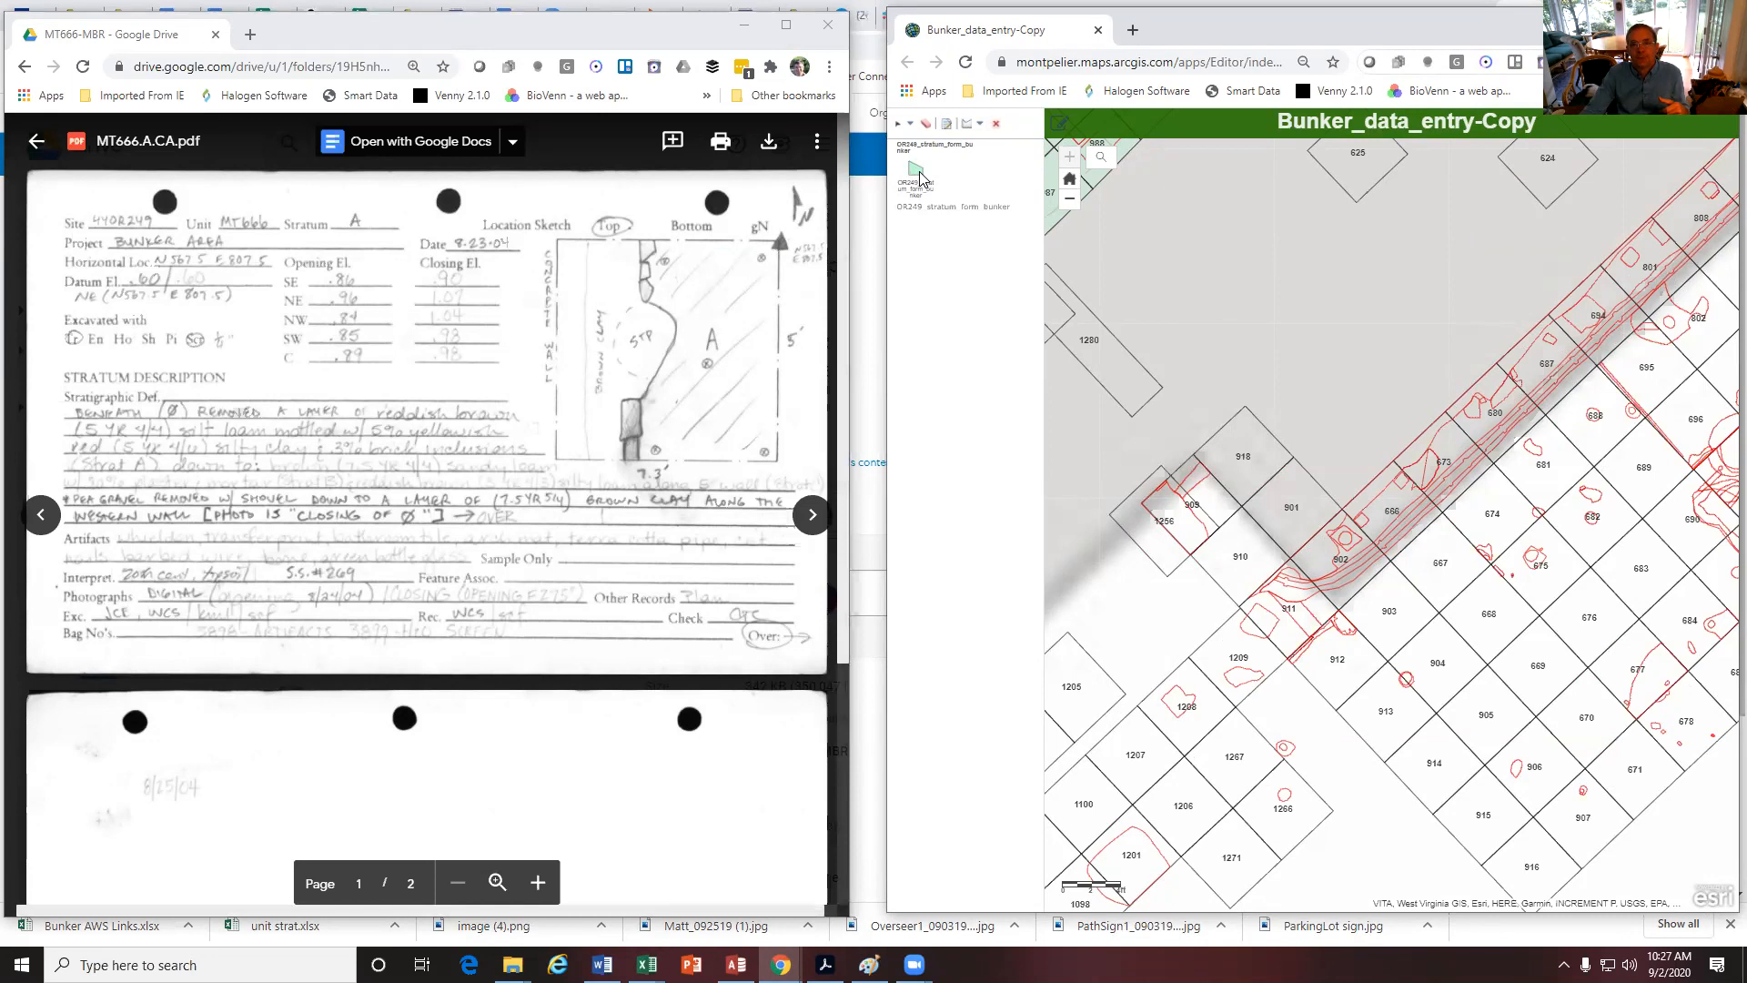
Draw a stratum form polygon over the southeastern half of unit 666, matching the Stratum A area sketched on the strat card
left_click(921, 178)
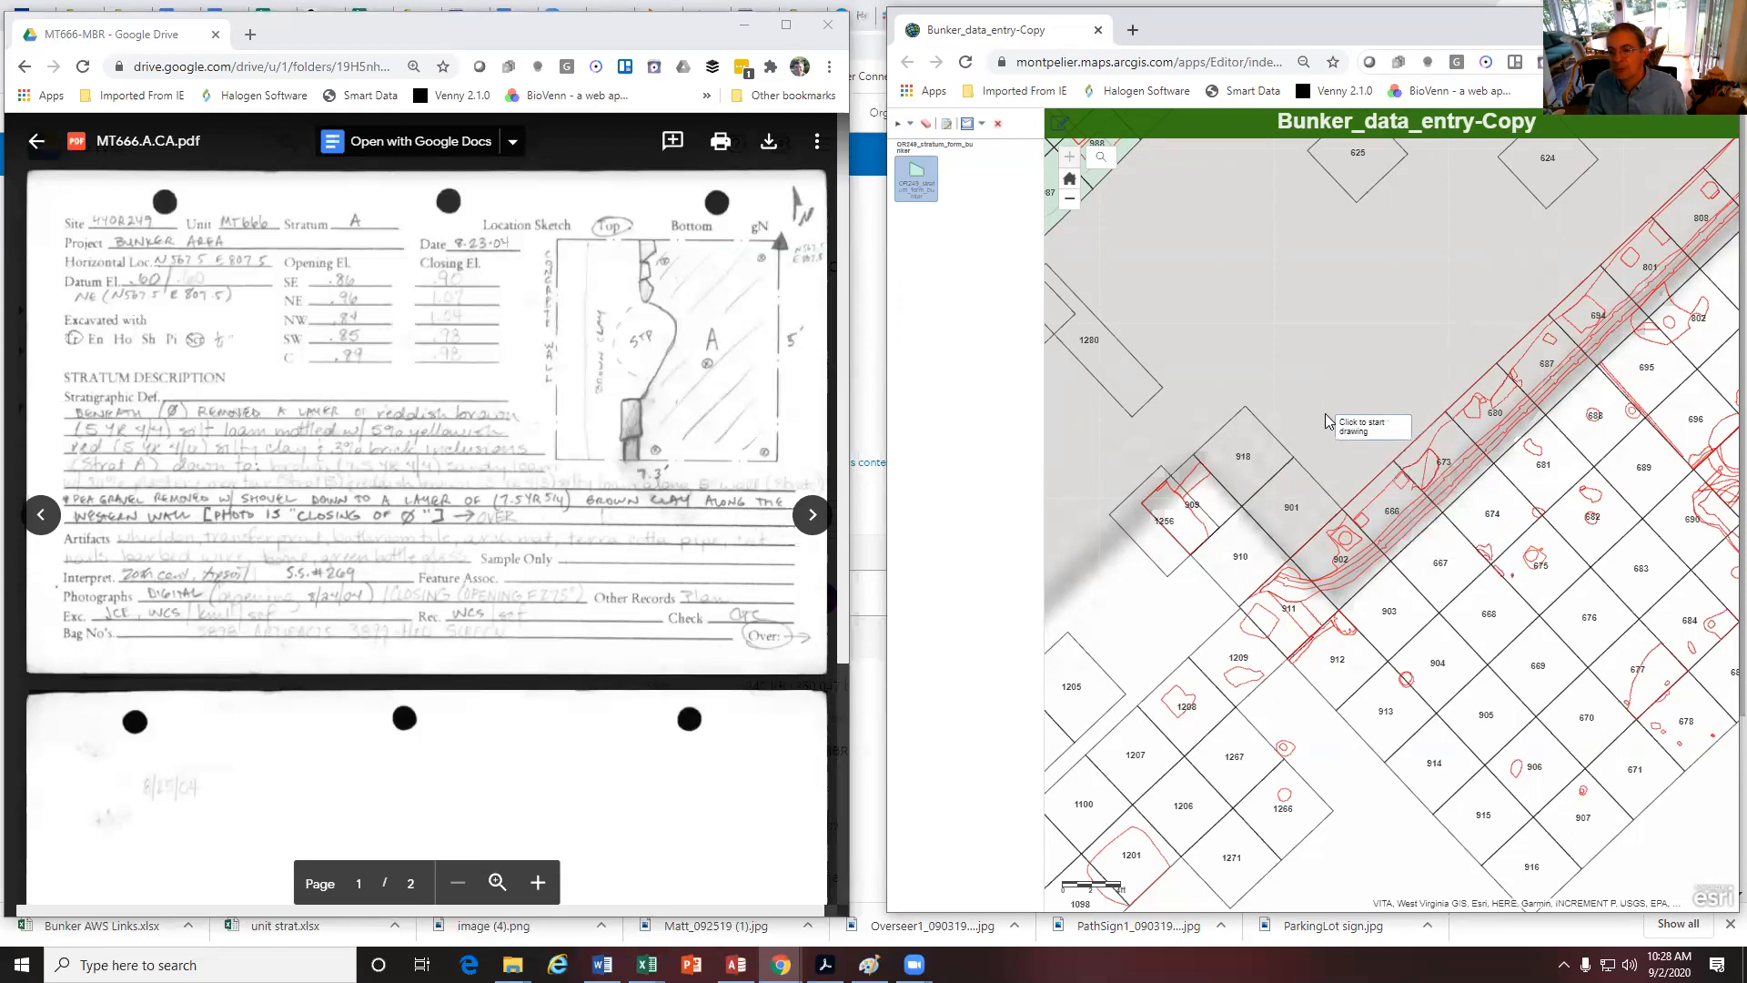
left_click(1442, 518)
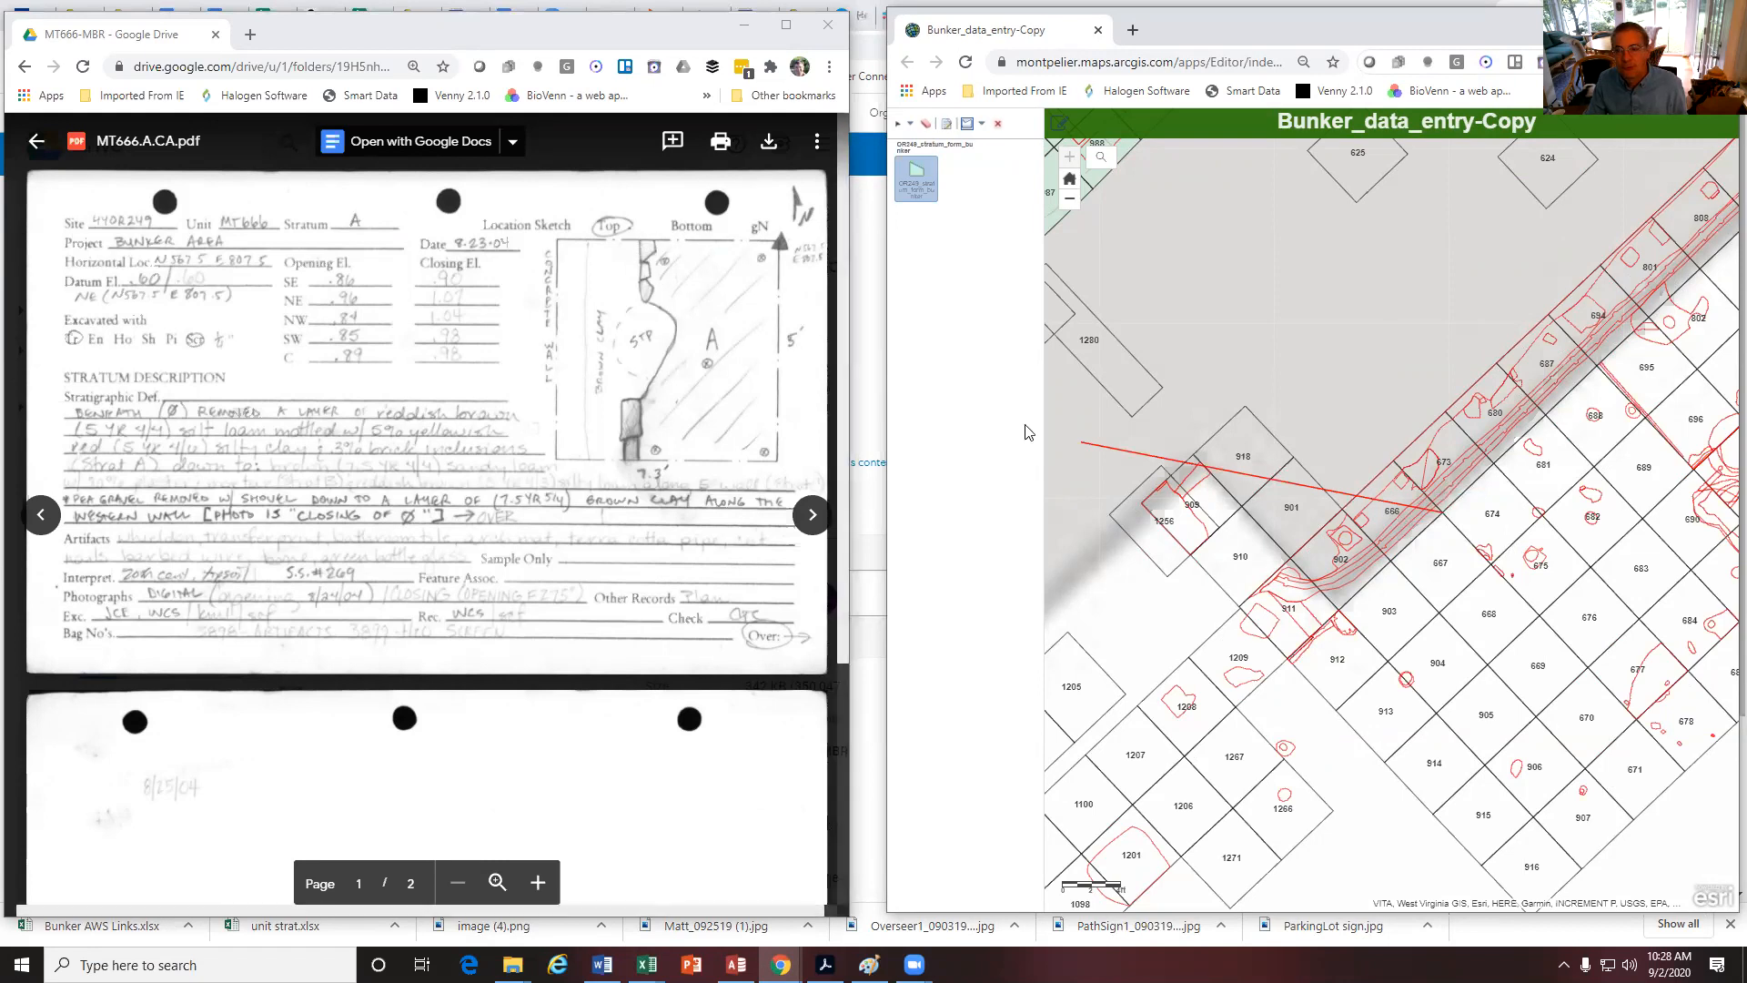
left_click(1425, 498)
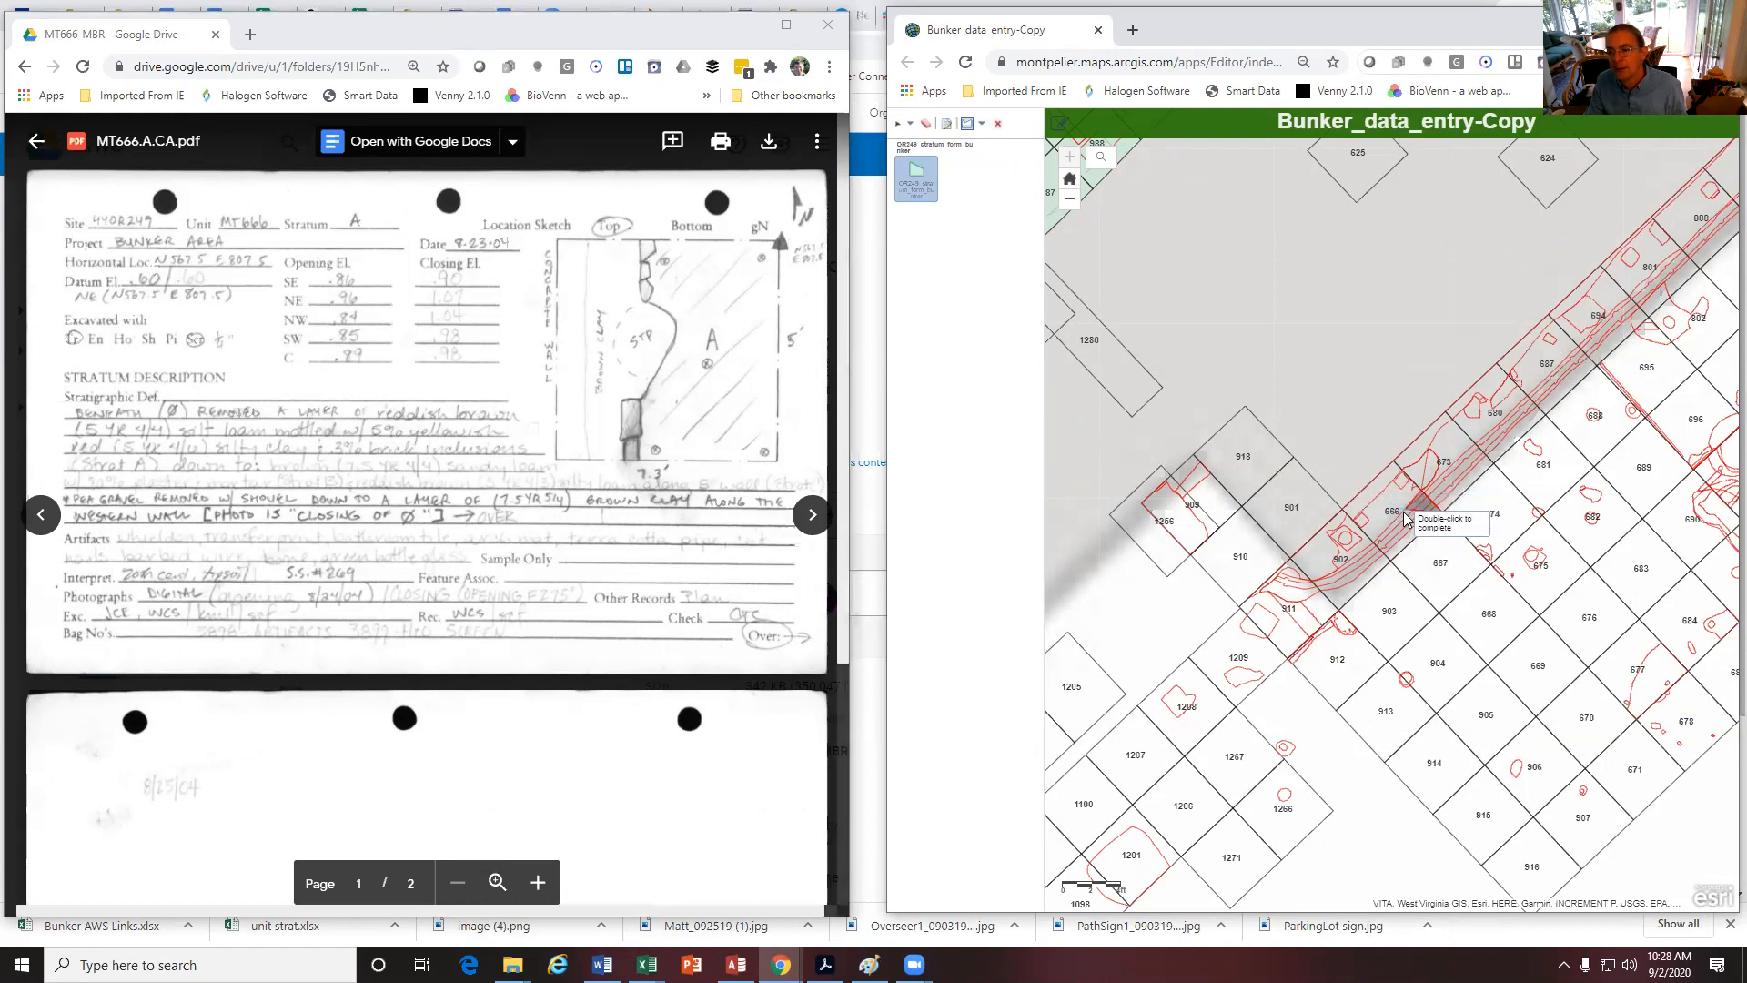
double_click(1394, 565)
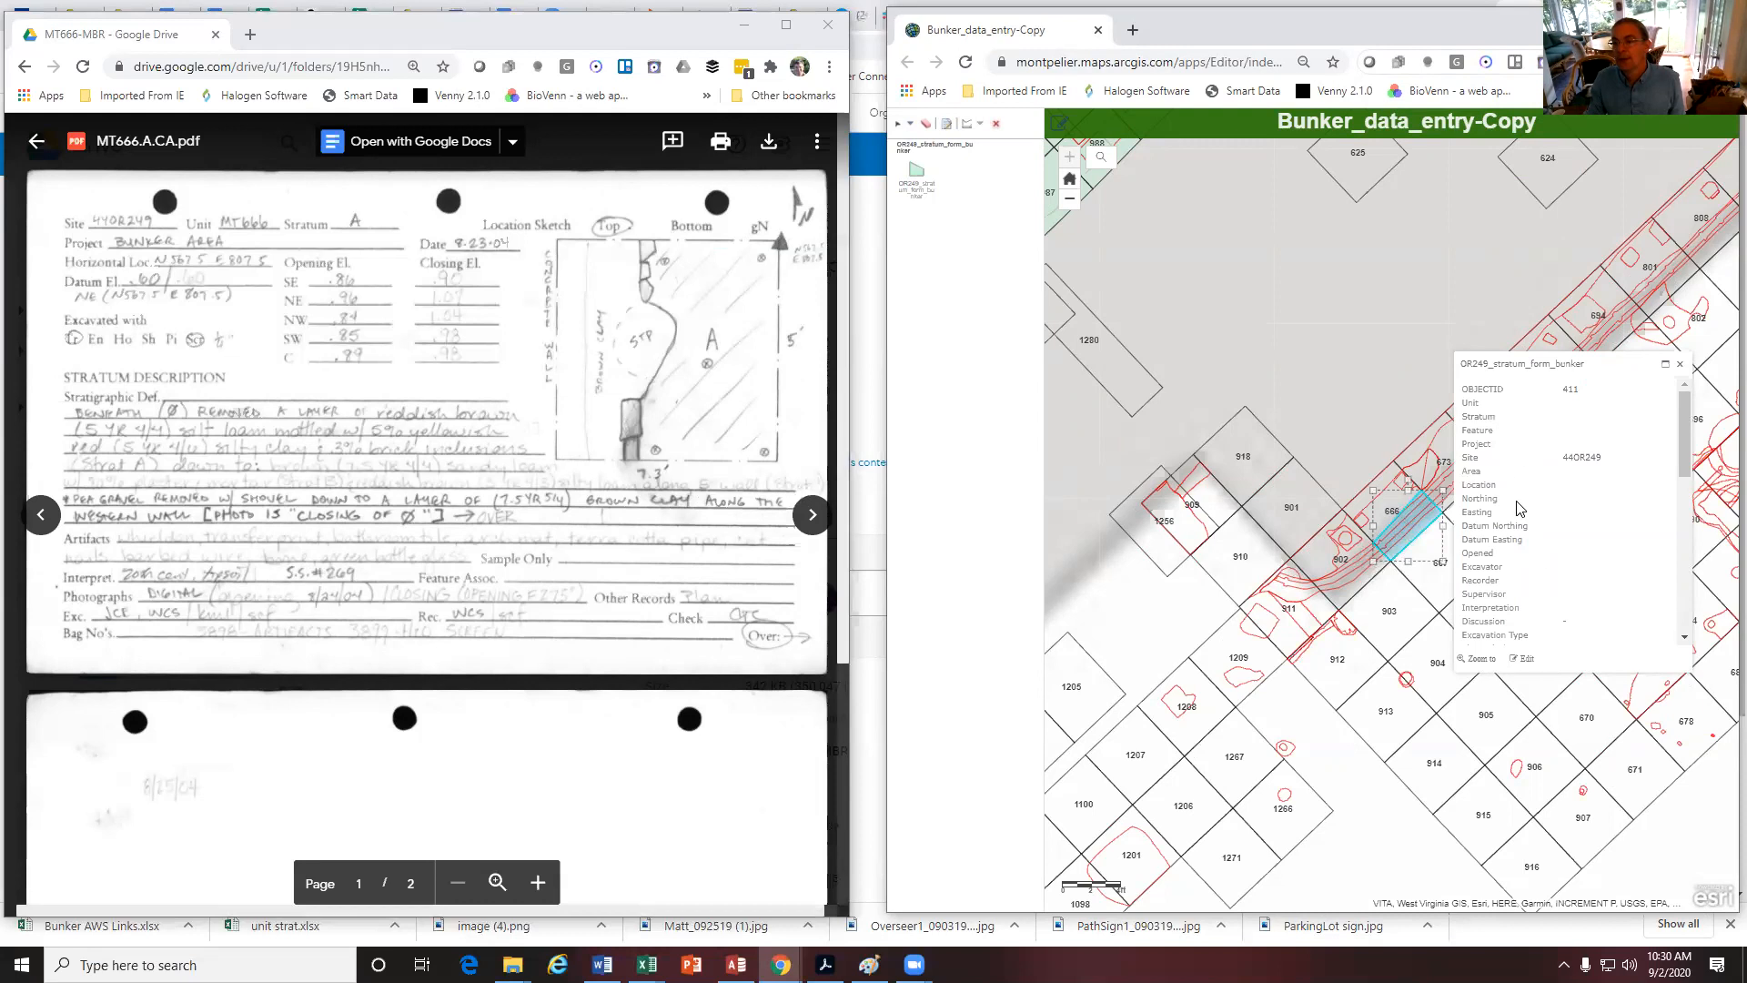
Edit the new polygon's attributes: set Unit to 666, Stratum to A and Project to Bunker Area, leaving Feature blank
left_click(1527, 667)
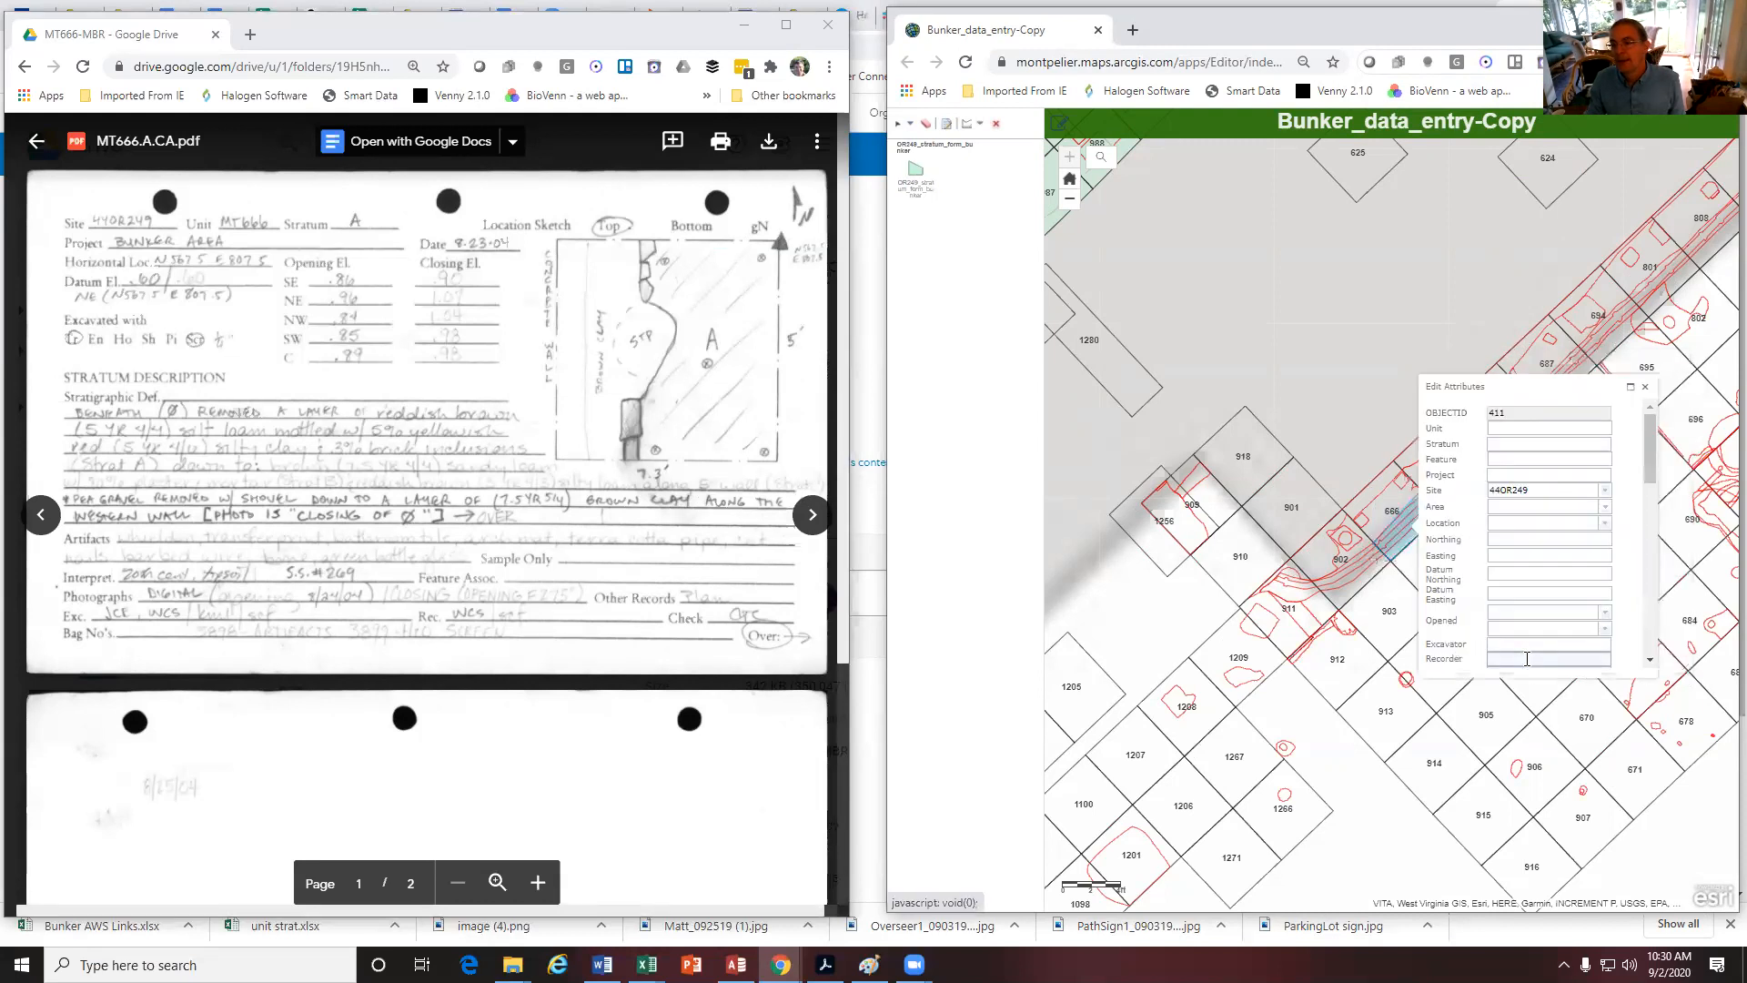
left_click(1507, 428)
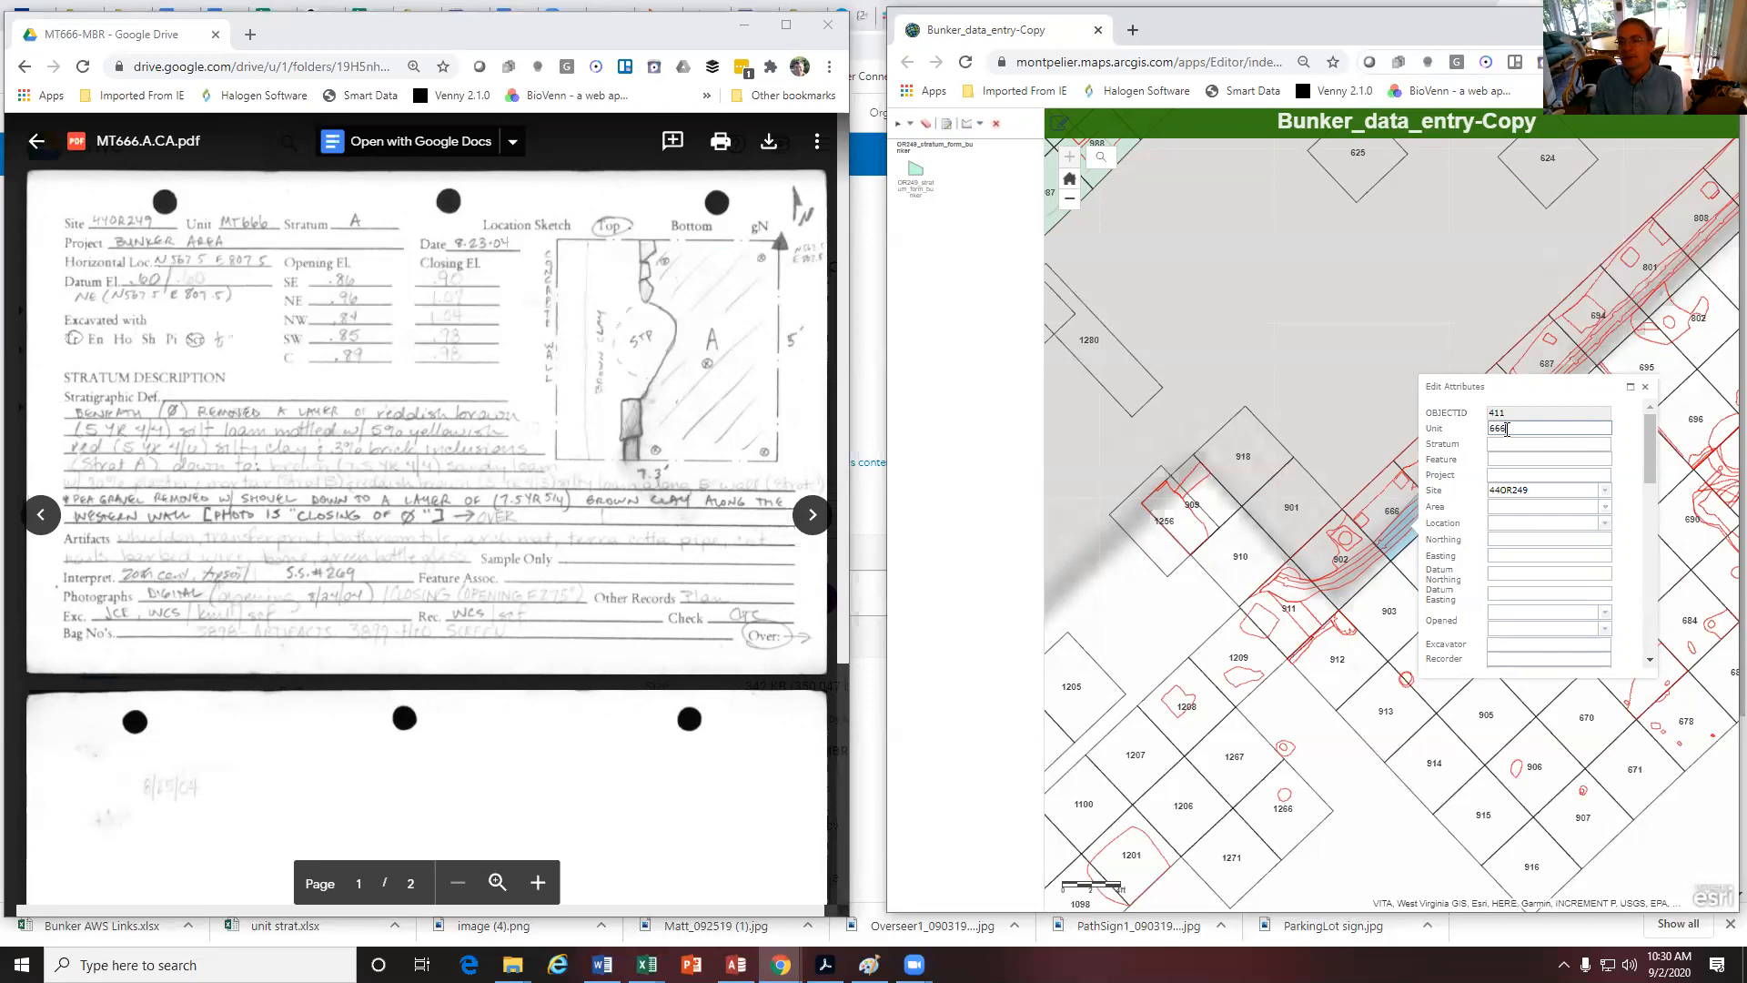
left_click(1507, 443)
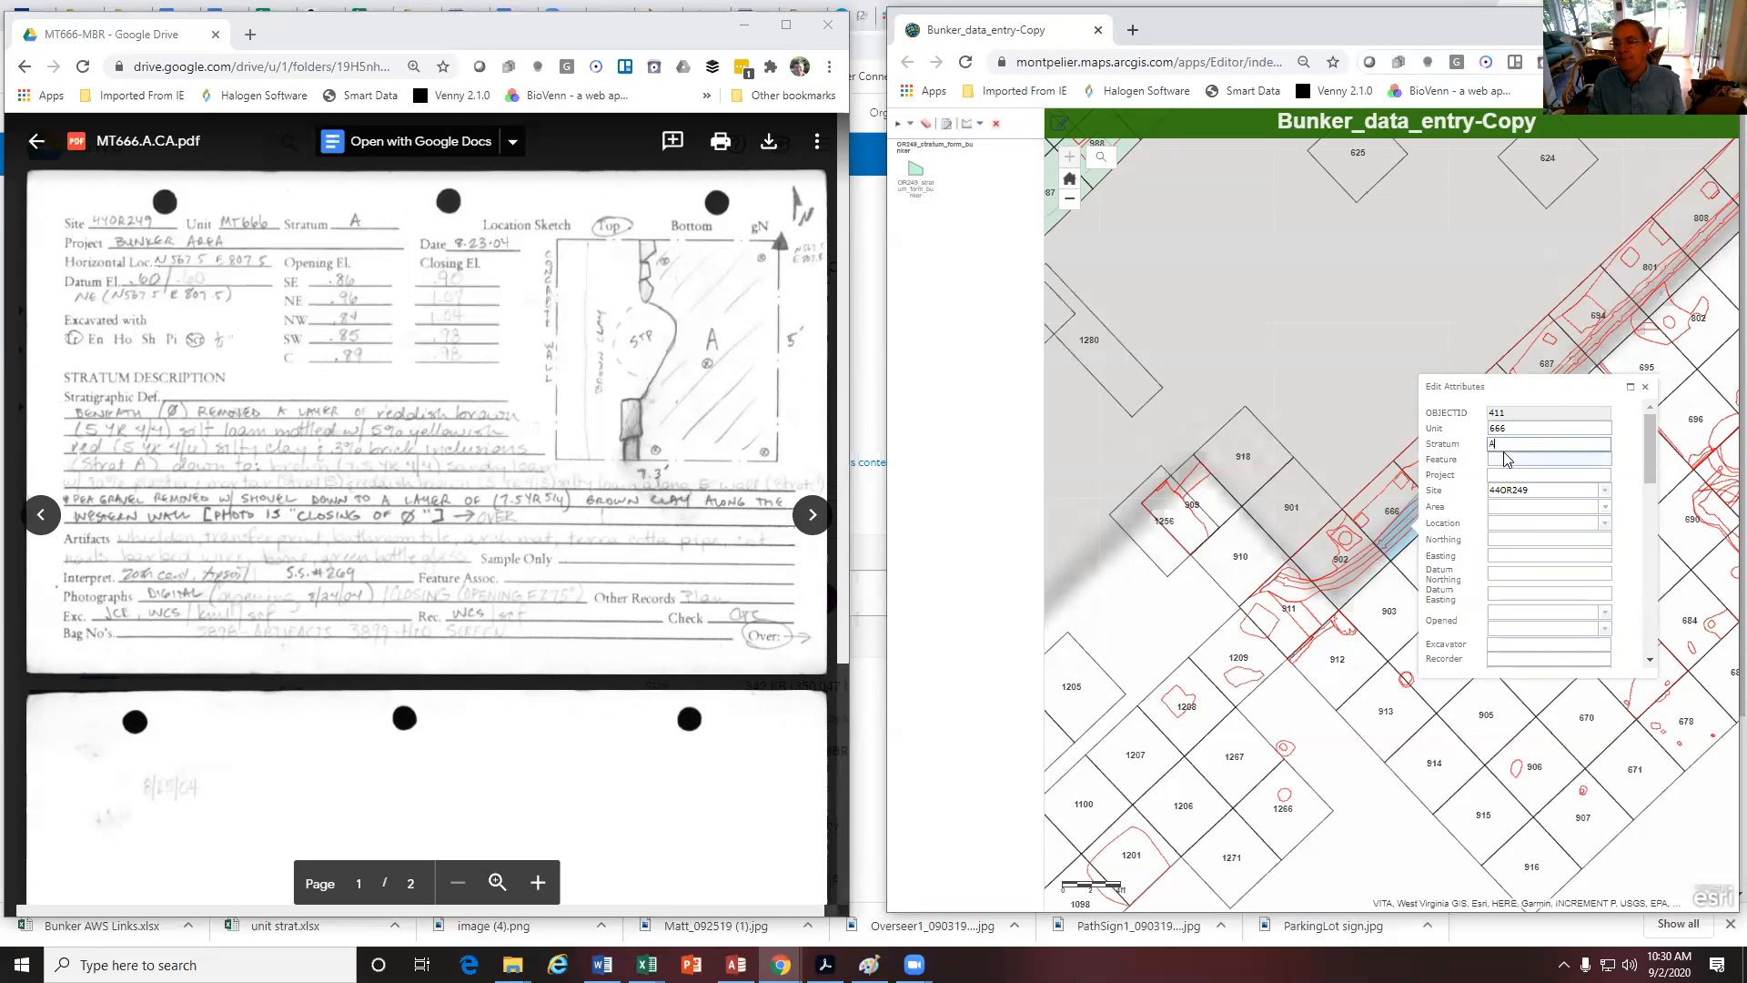
left_click(1501, 460)
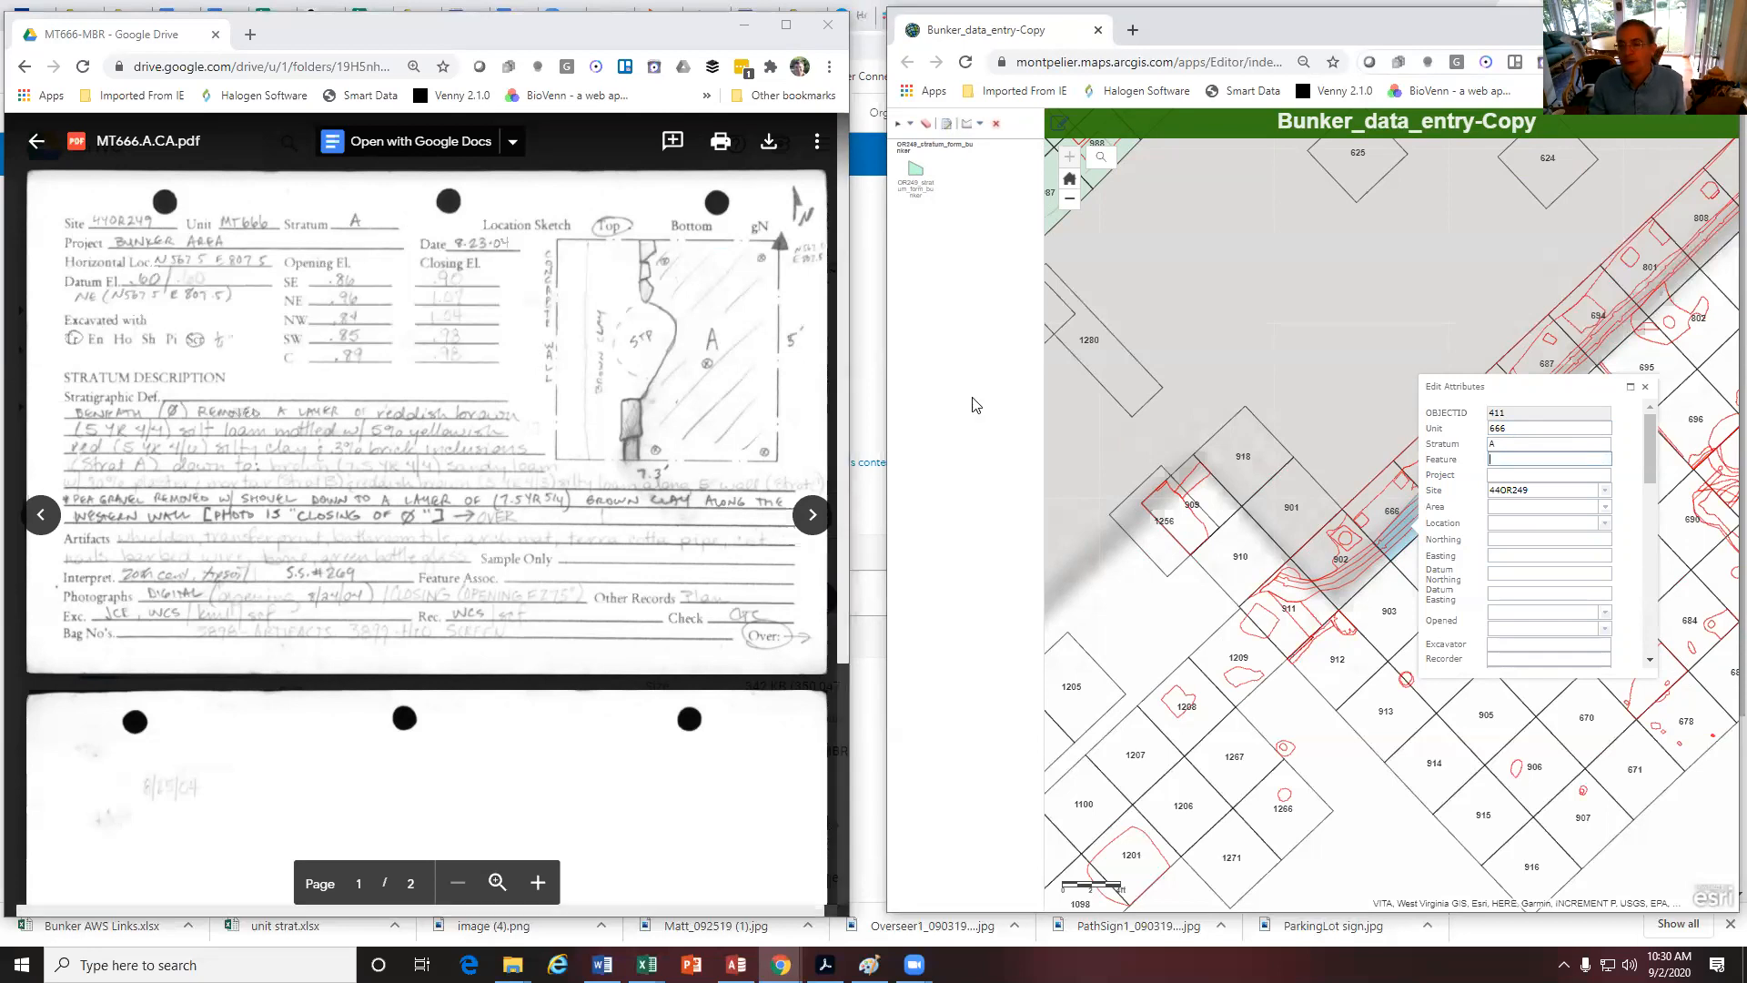
left_click(1500, 475)
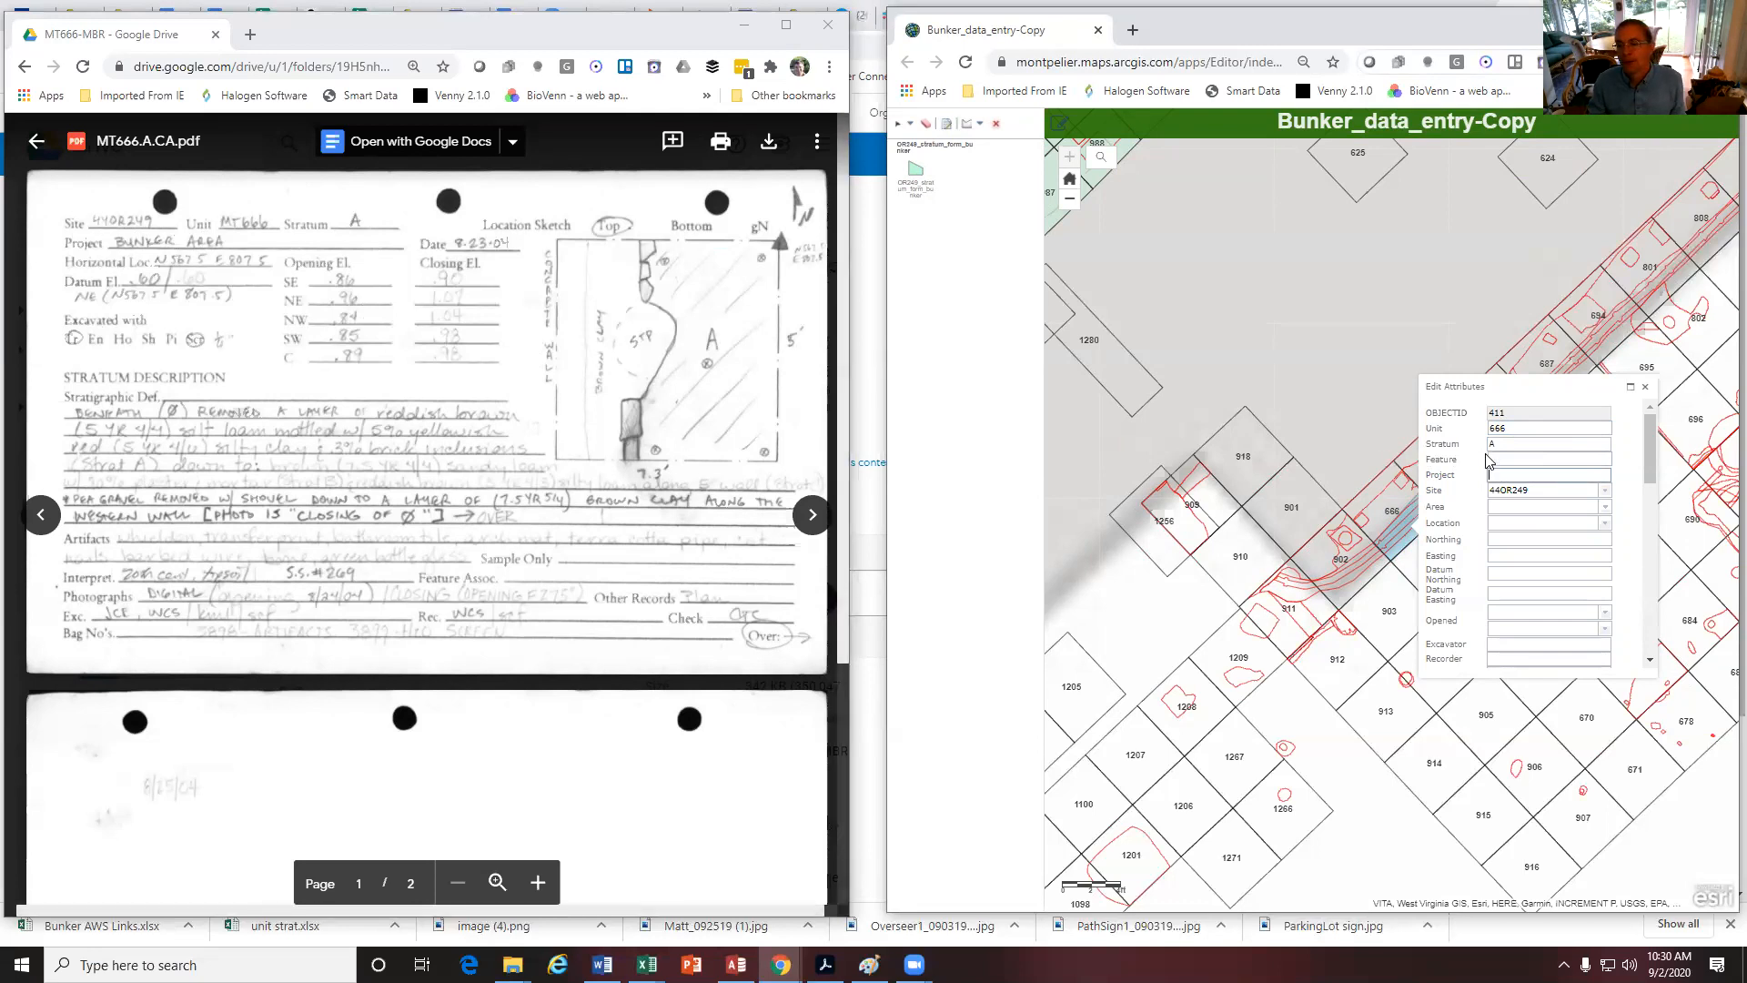
type("unker Area")
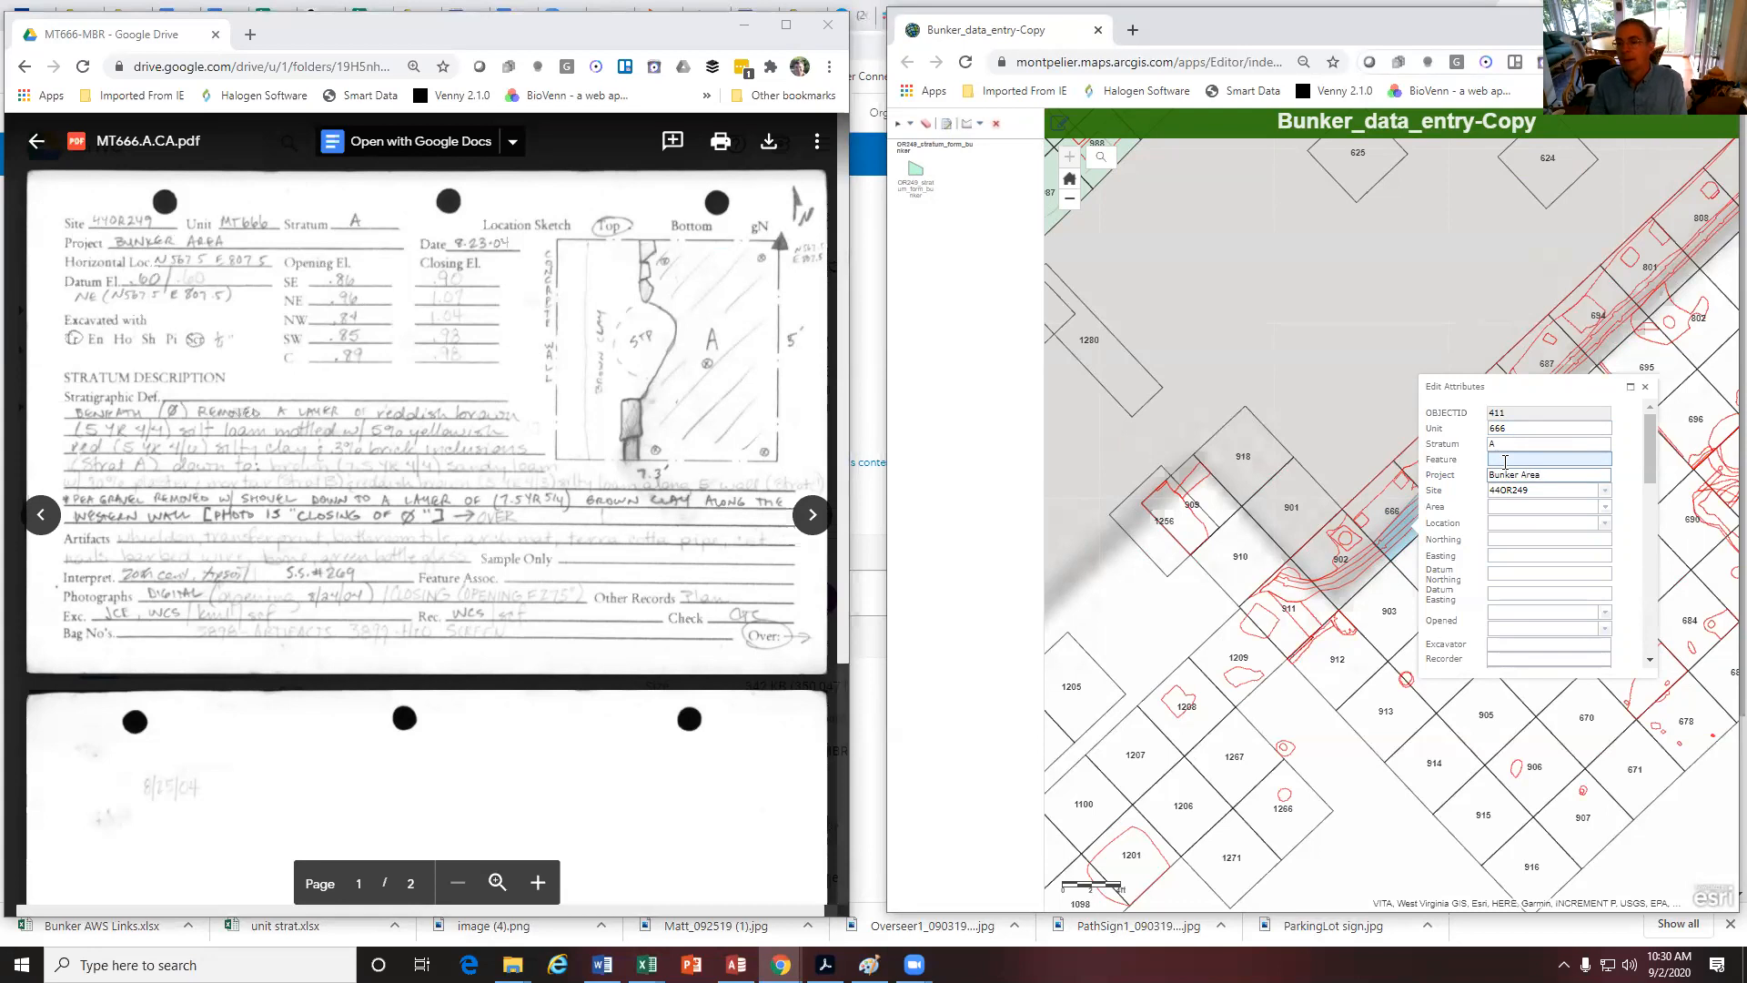
Choose 44OR249 as the site and Bunker as the area, leaving Location blank
left_click(1606, 491)
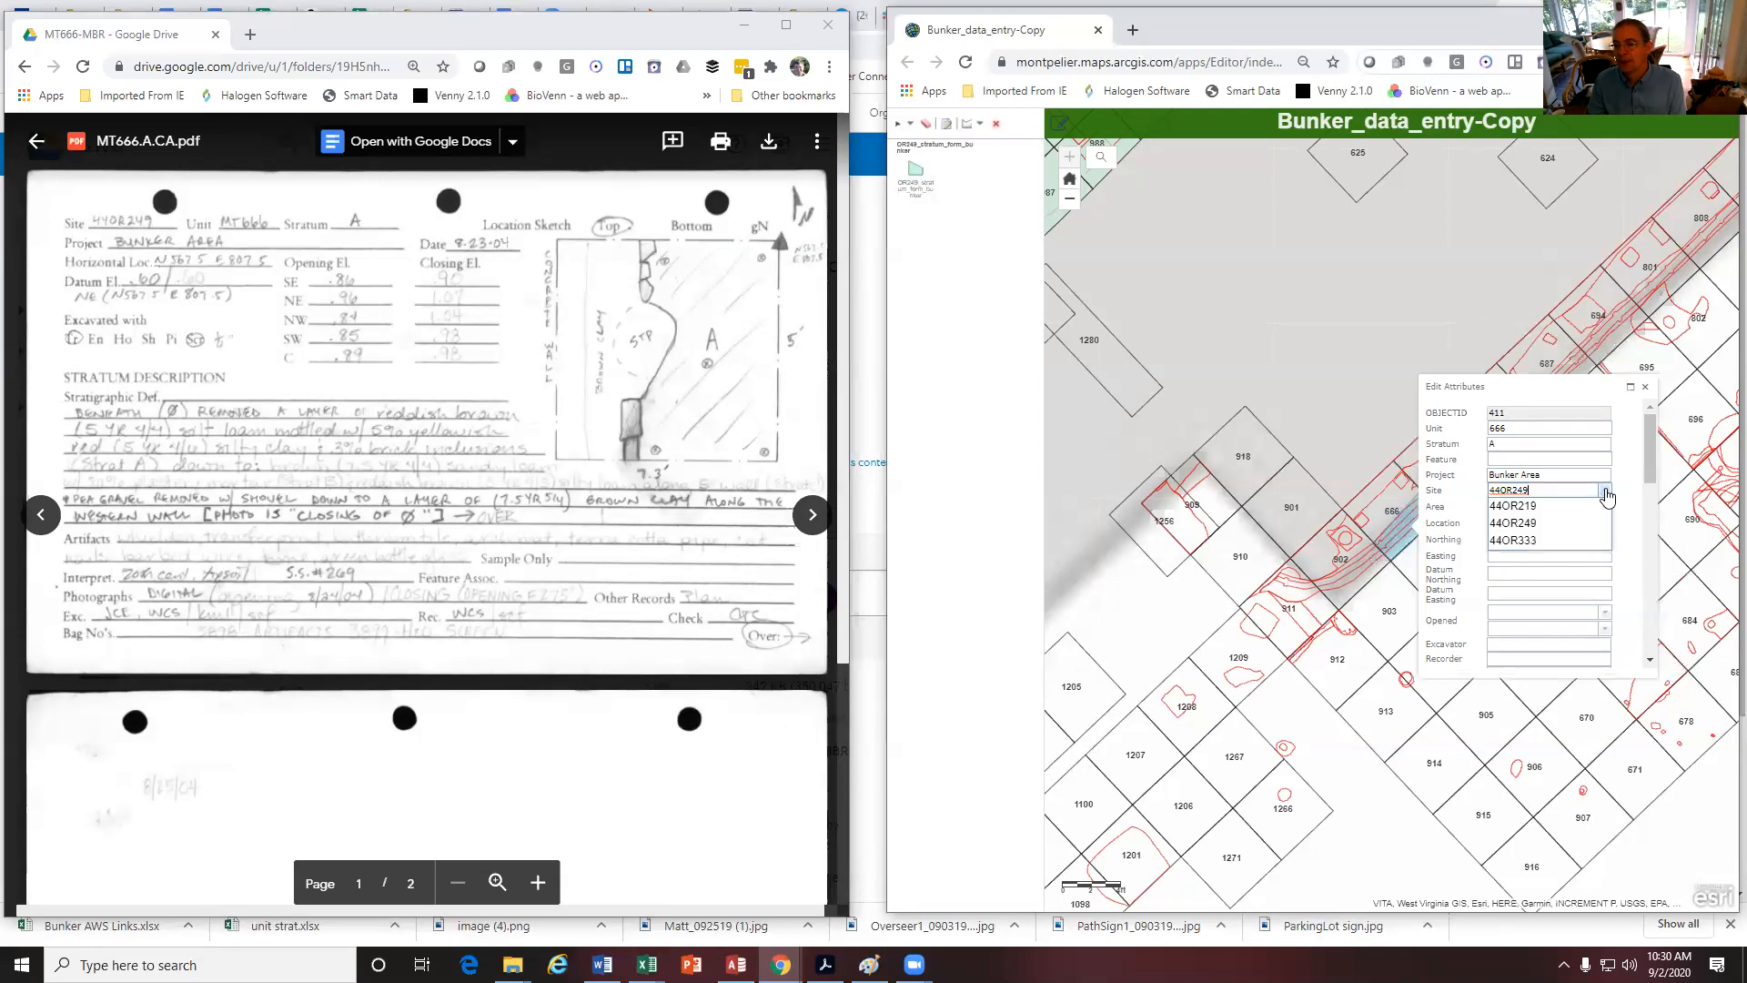
left_click(1570, 523)
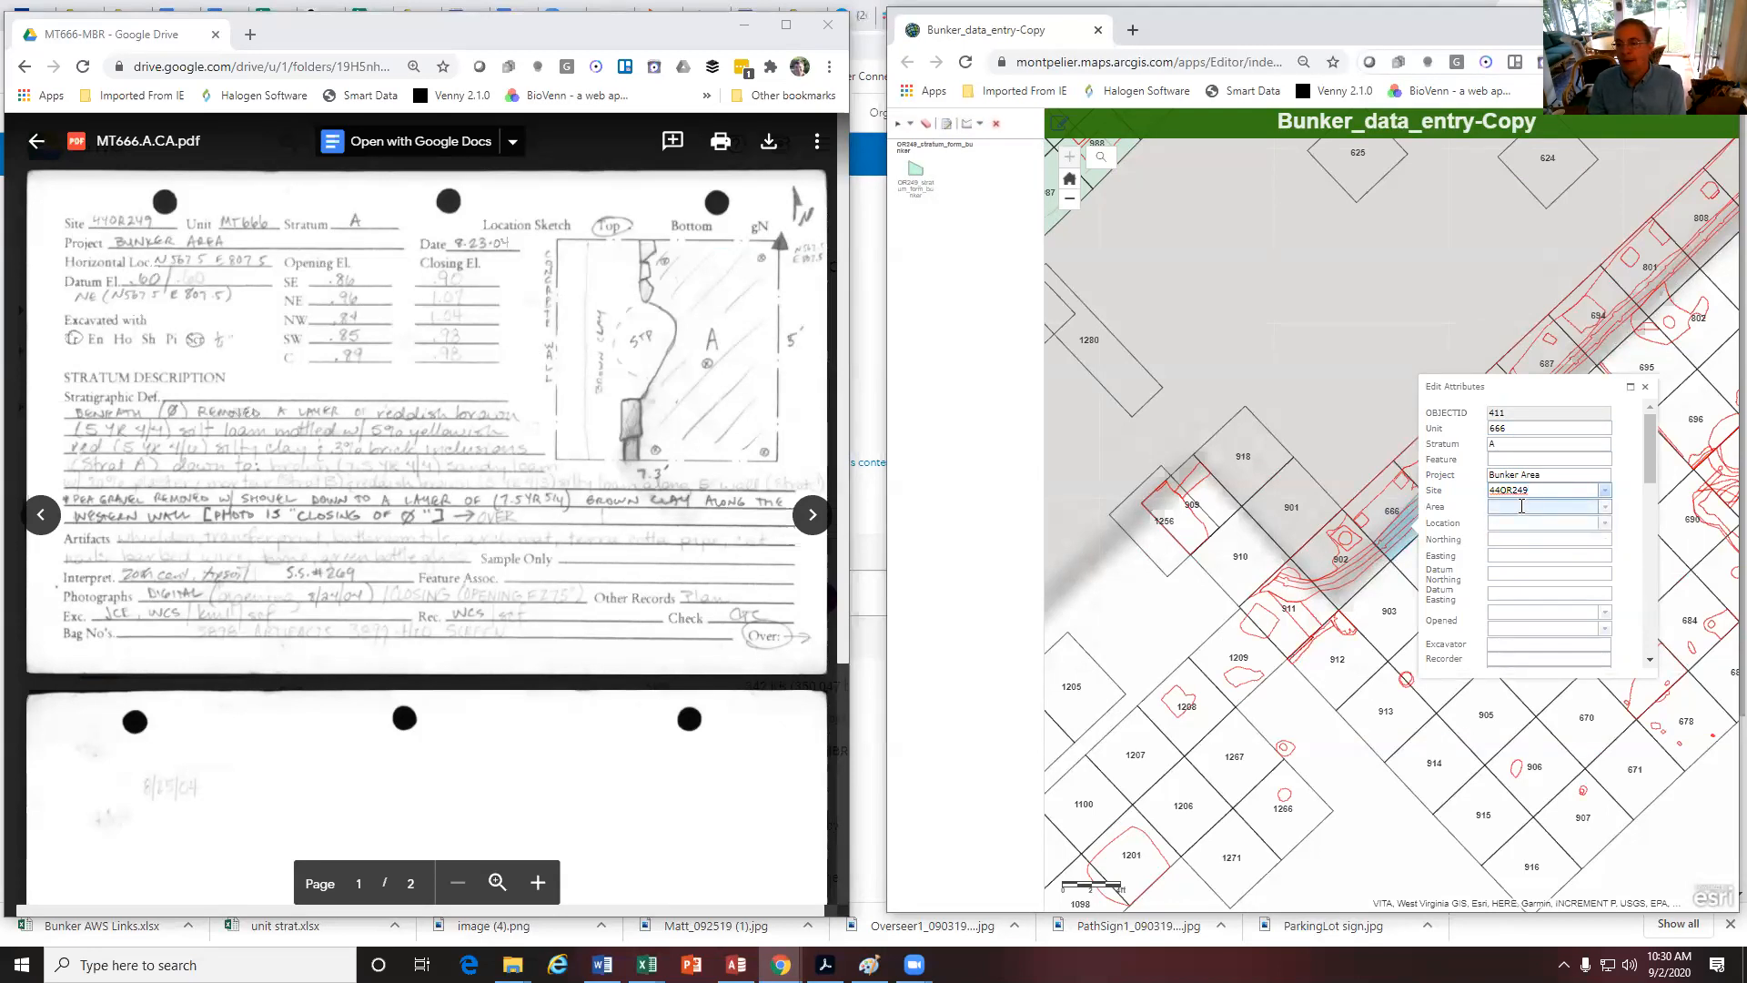
left_click(1604, 508)
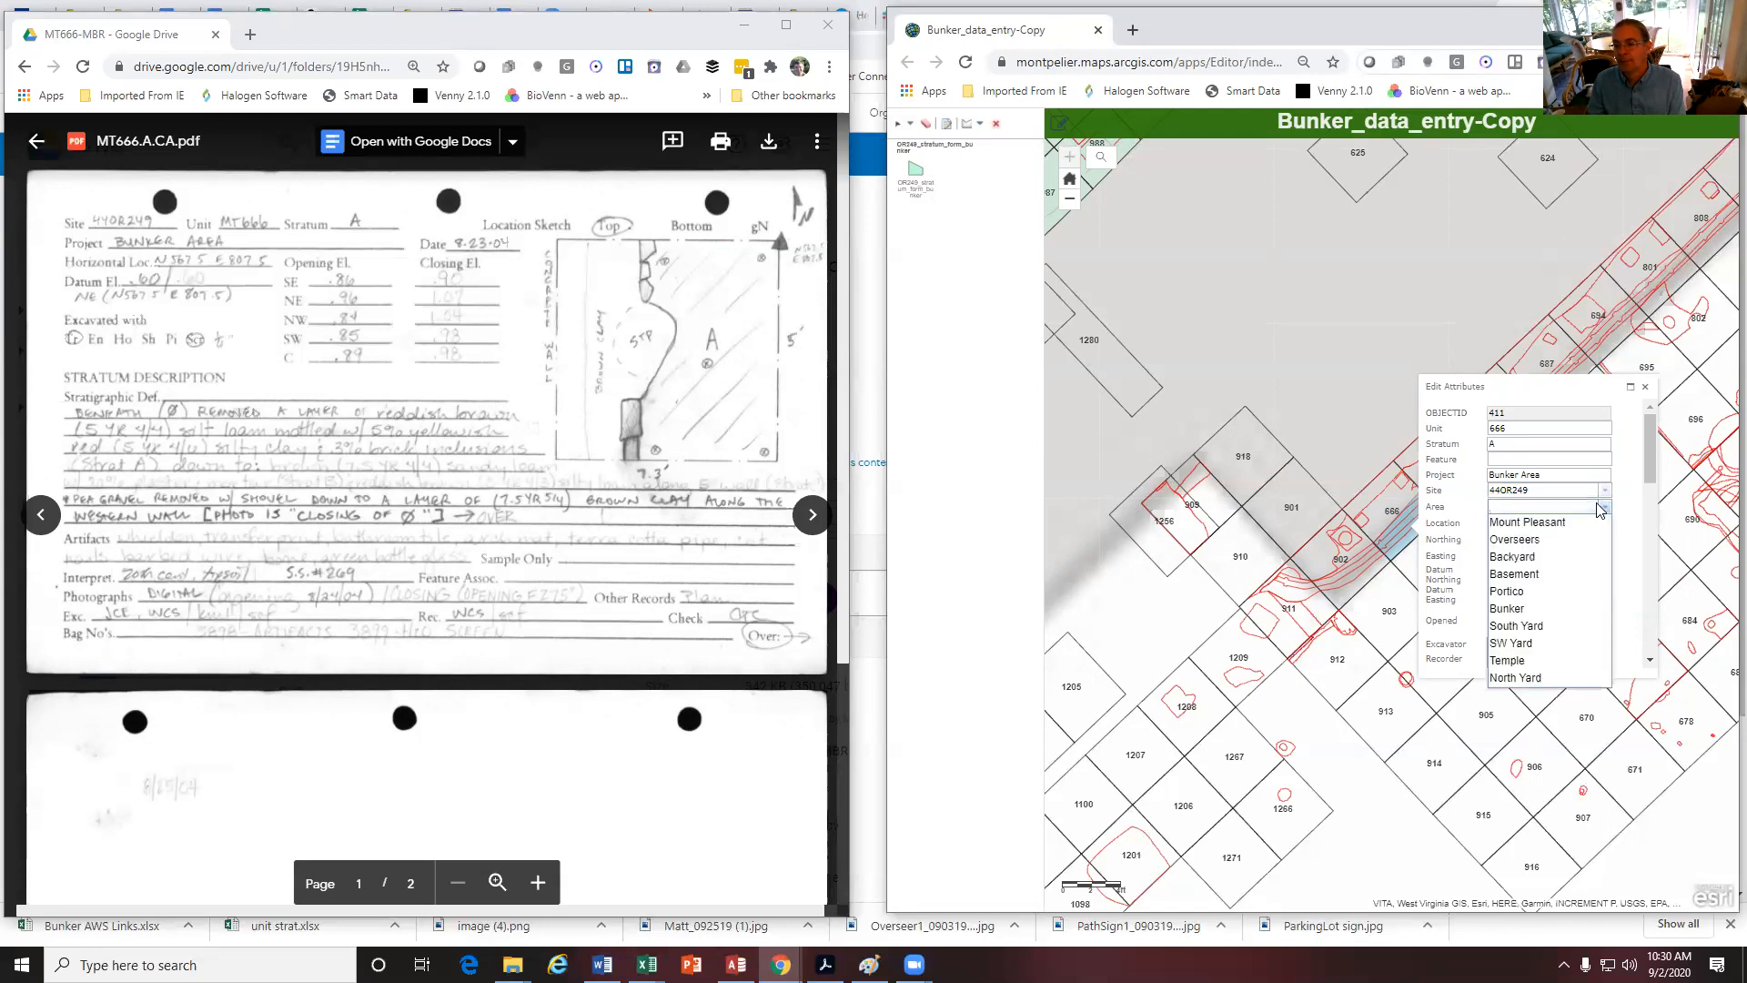
left_click(1547, 608)
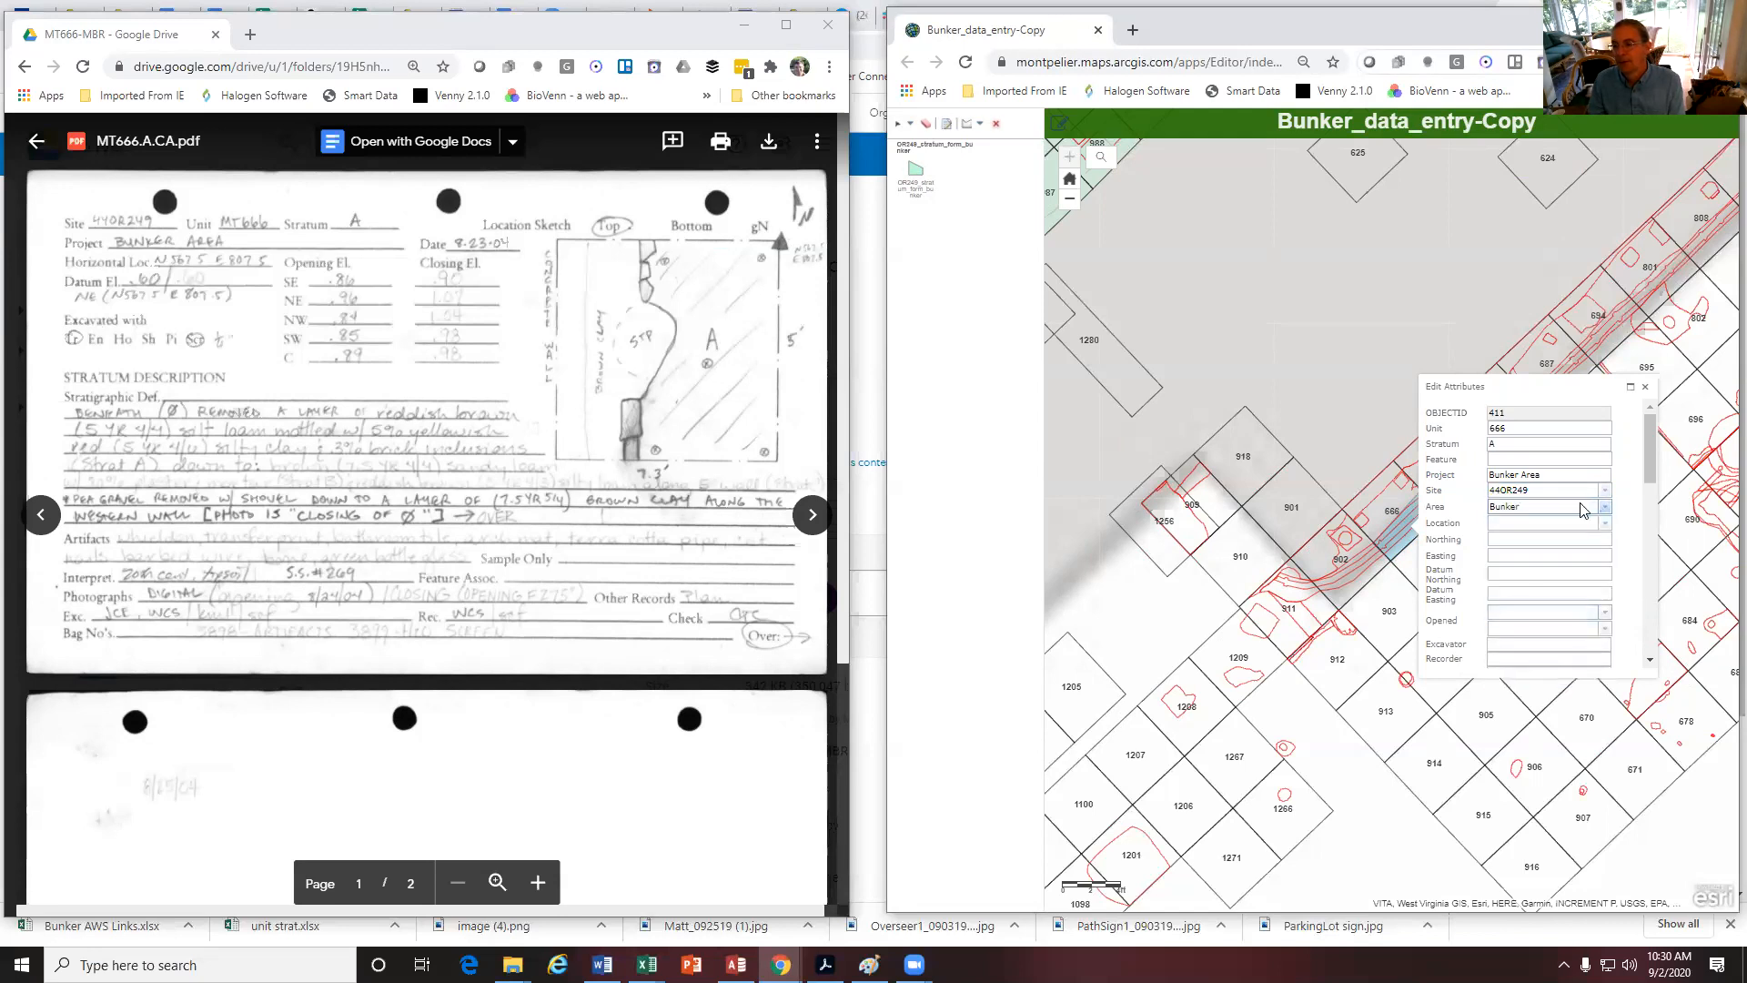
left_click(1545, 526)
Enter the card's coordinates: Northing 567.5, Easting 807.5 and Datum Northing 567.5
left_click(1515, 538)
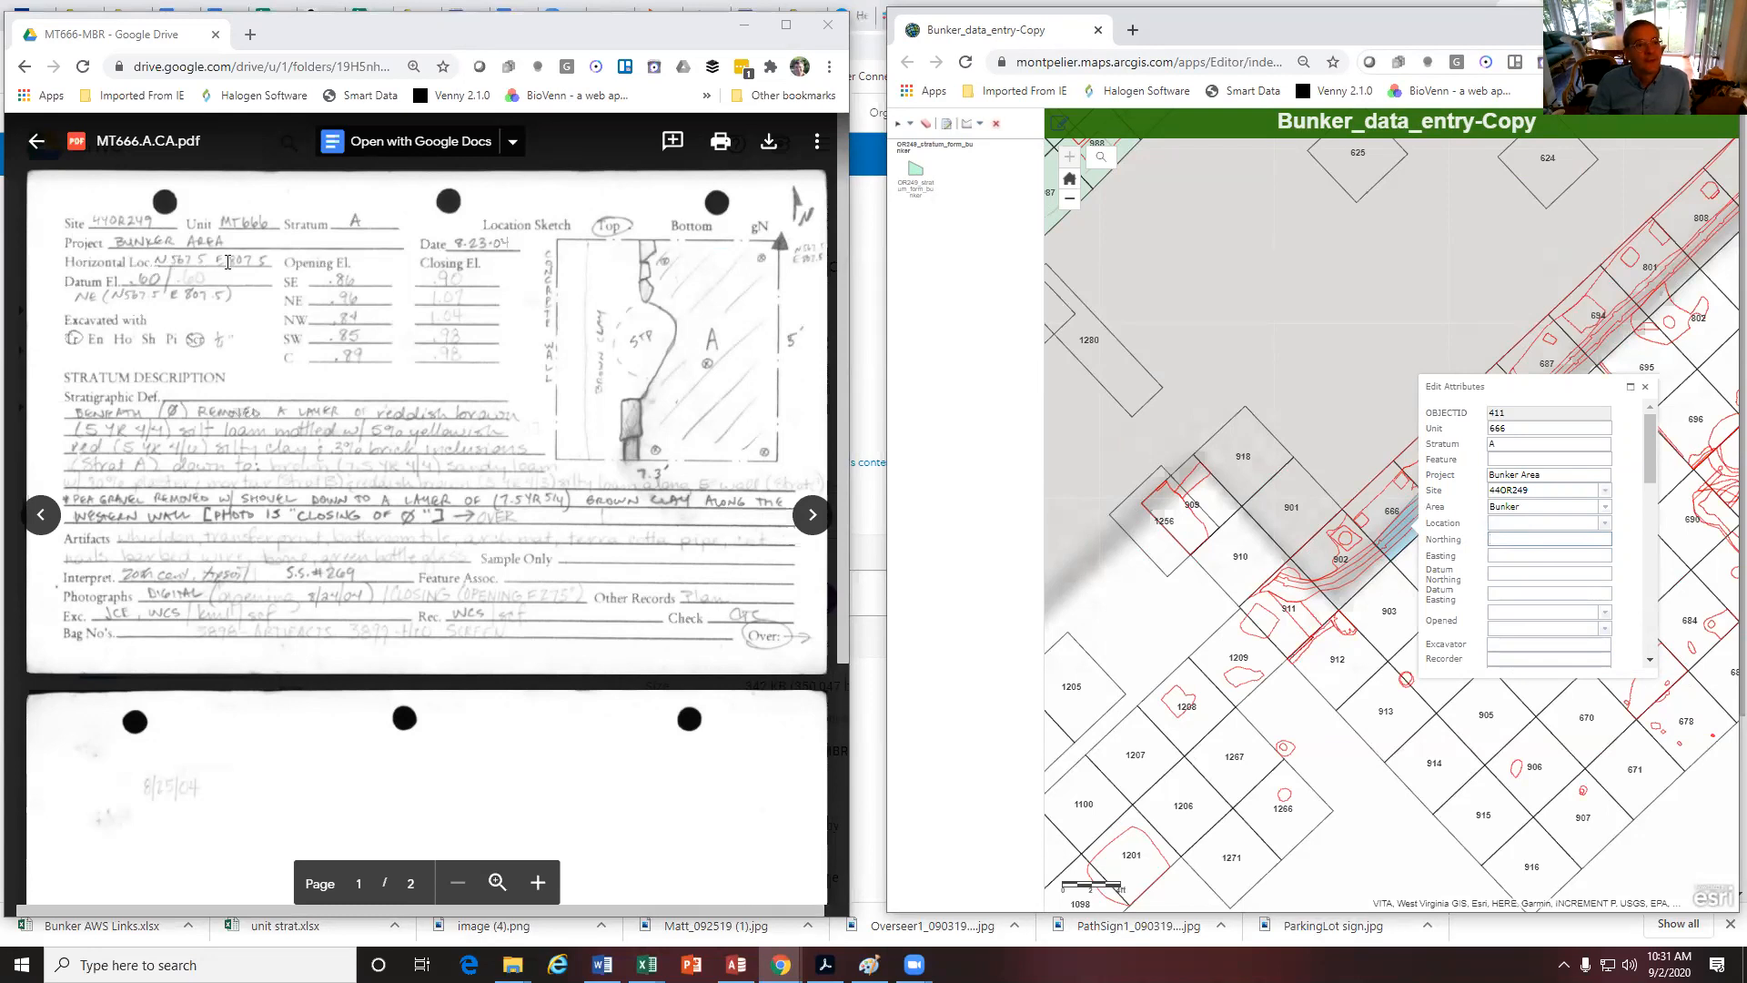
type(".5")
left_click(1505, 556)
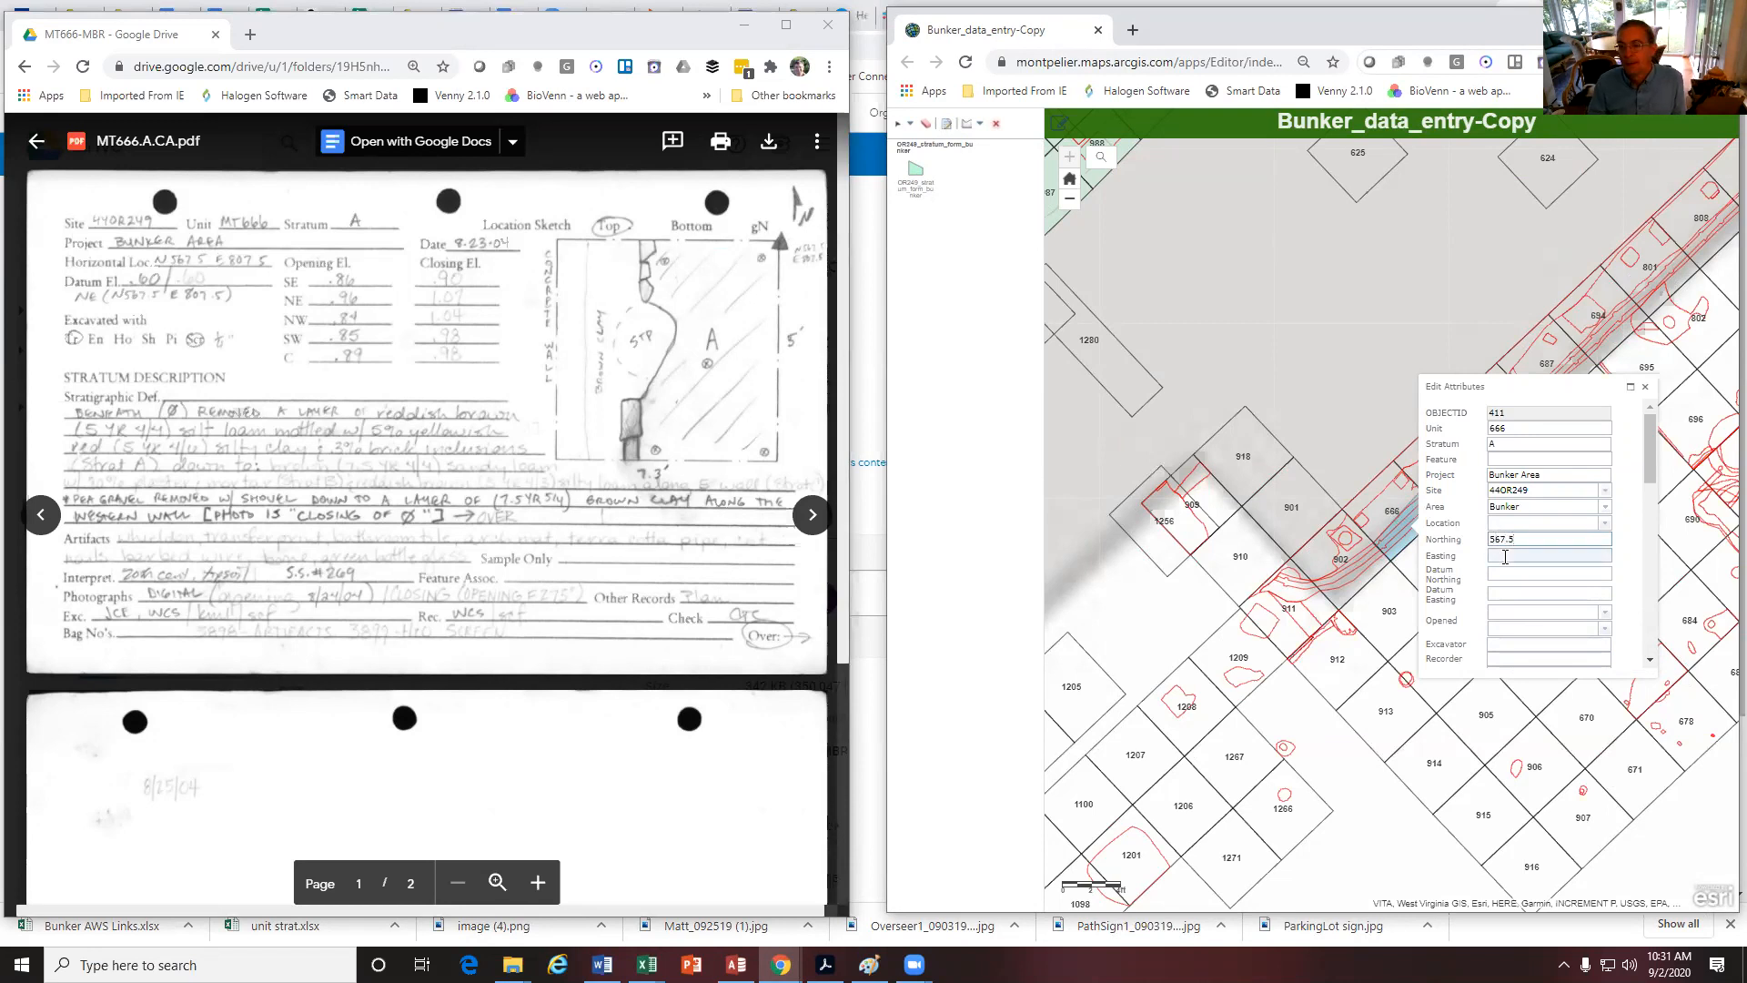
type("8")
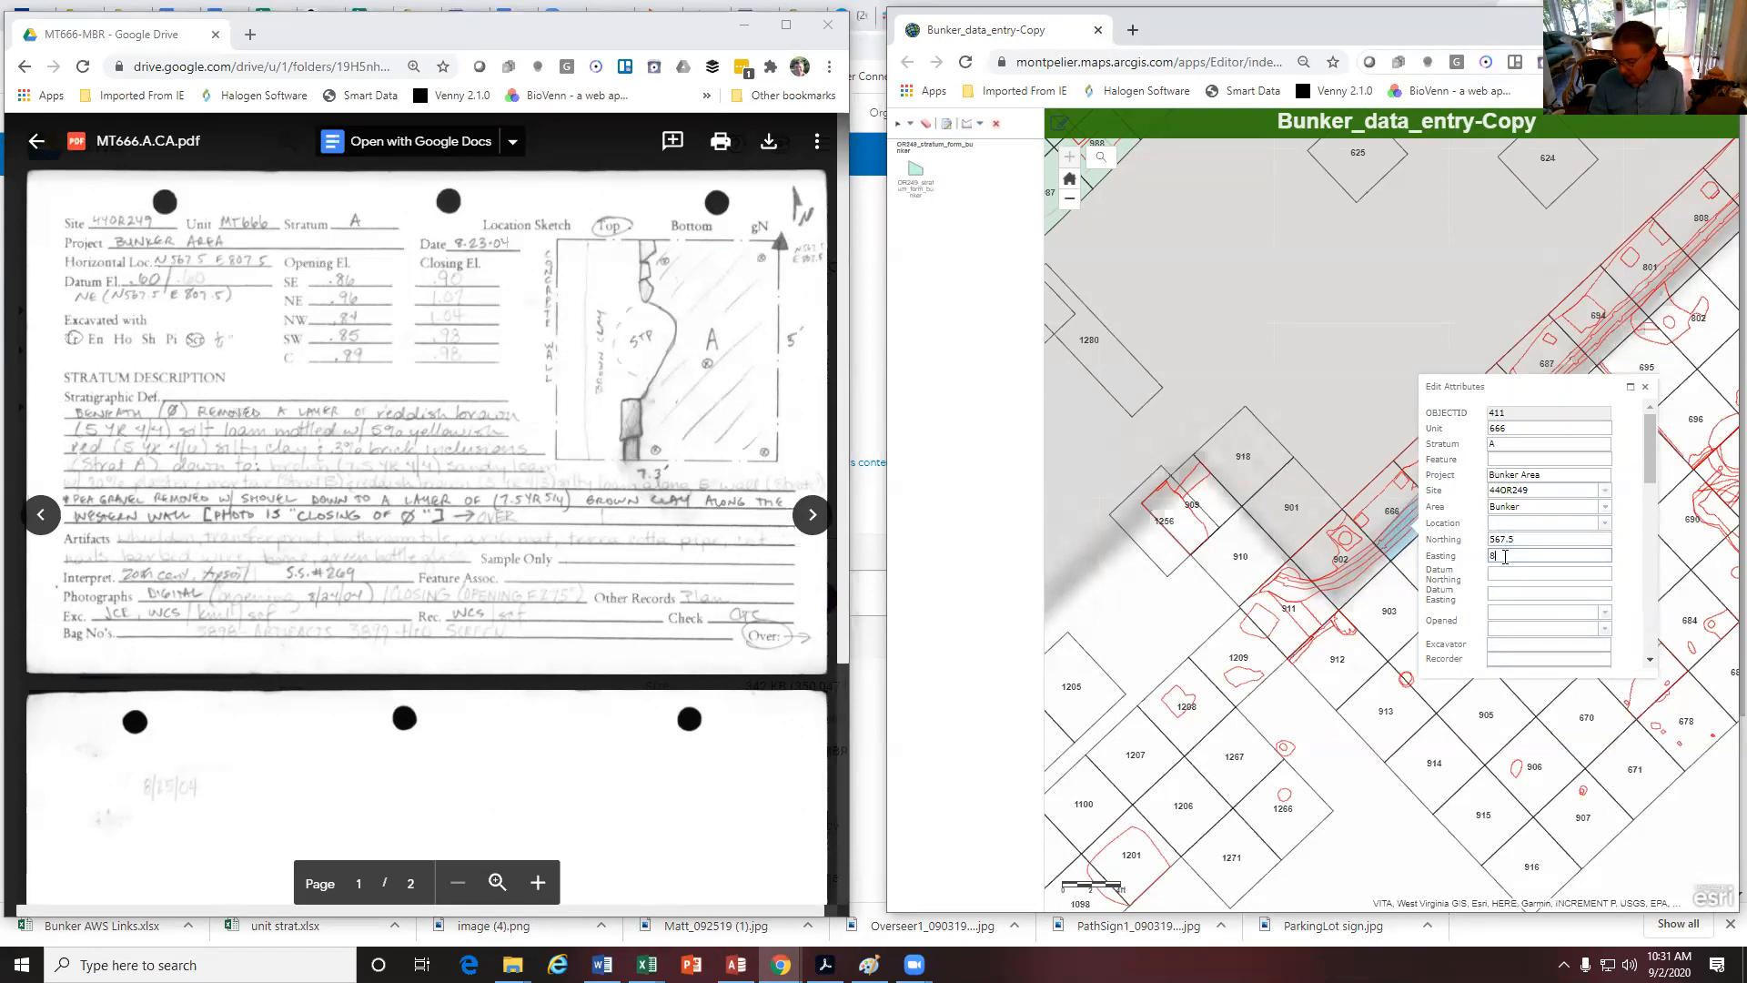
type("07.5")
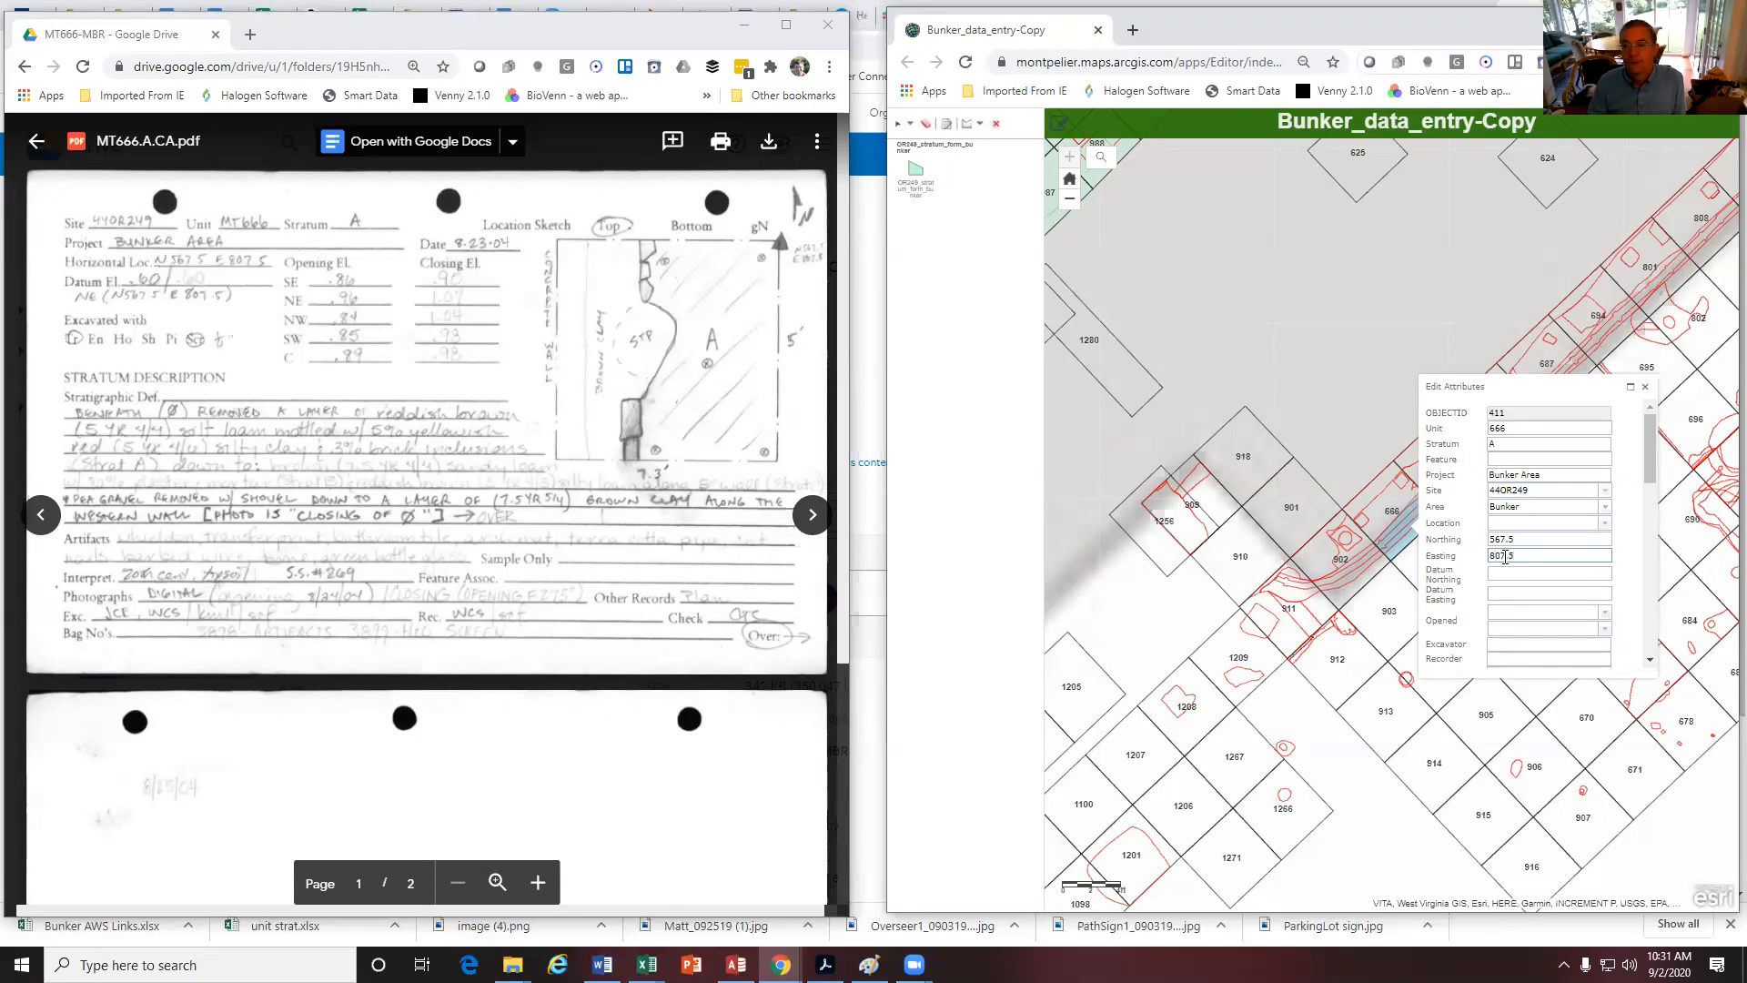
left_click(1502, 574)
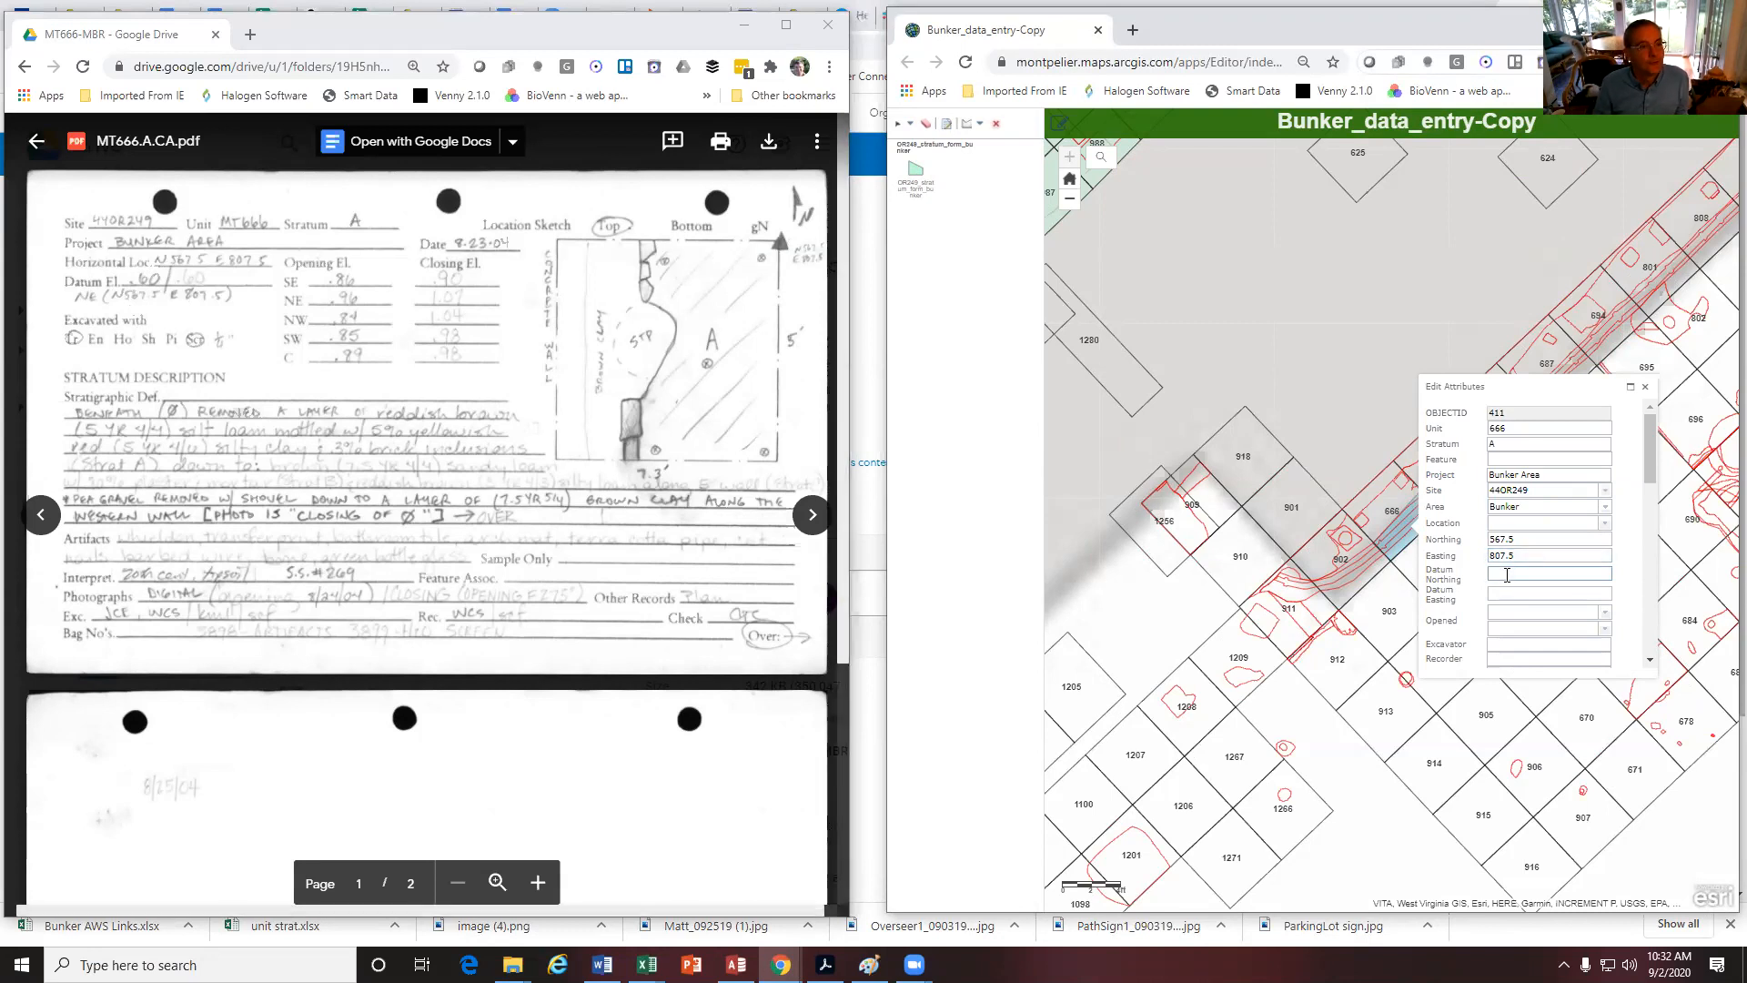
type("67")
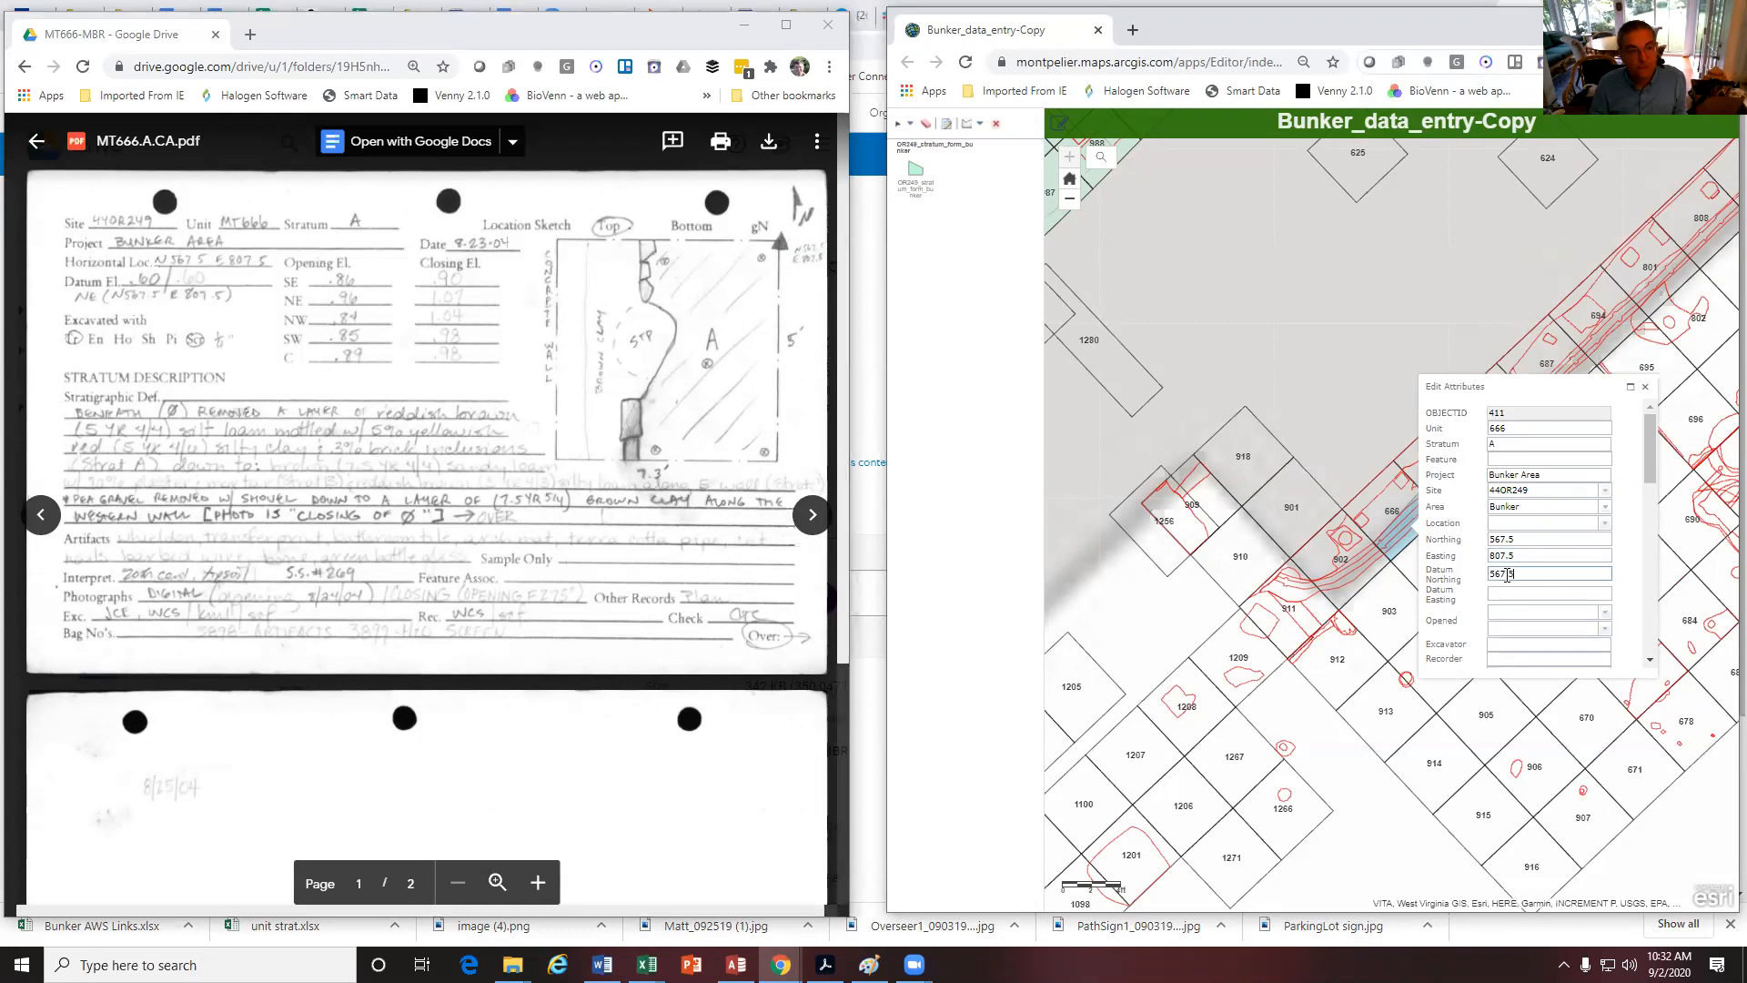
Finish the Datum Northing as 567.5 and set the Datum Easting to 804.5
type(".5")
left_click(1508, 592)
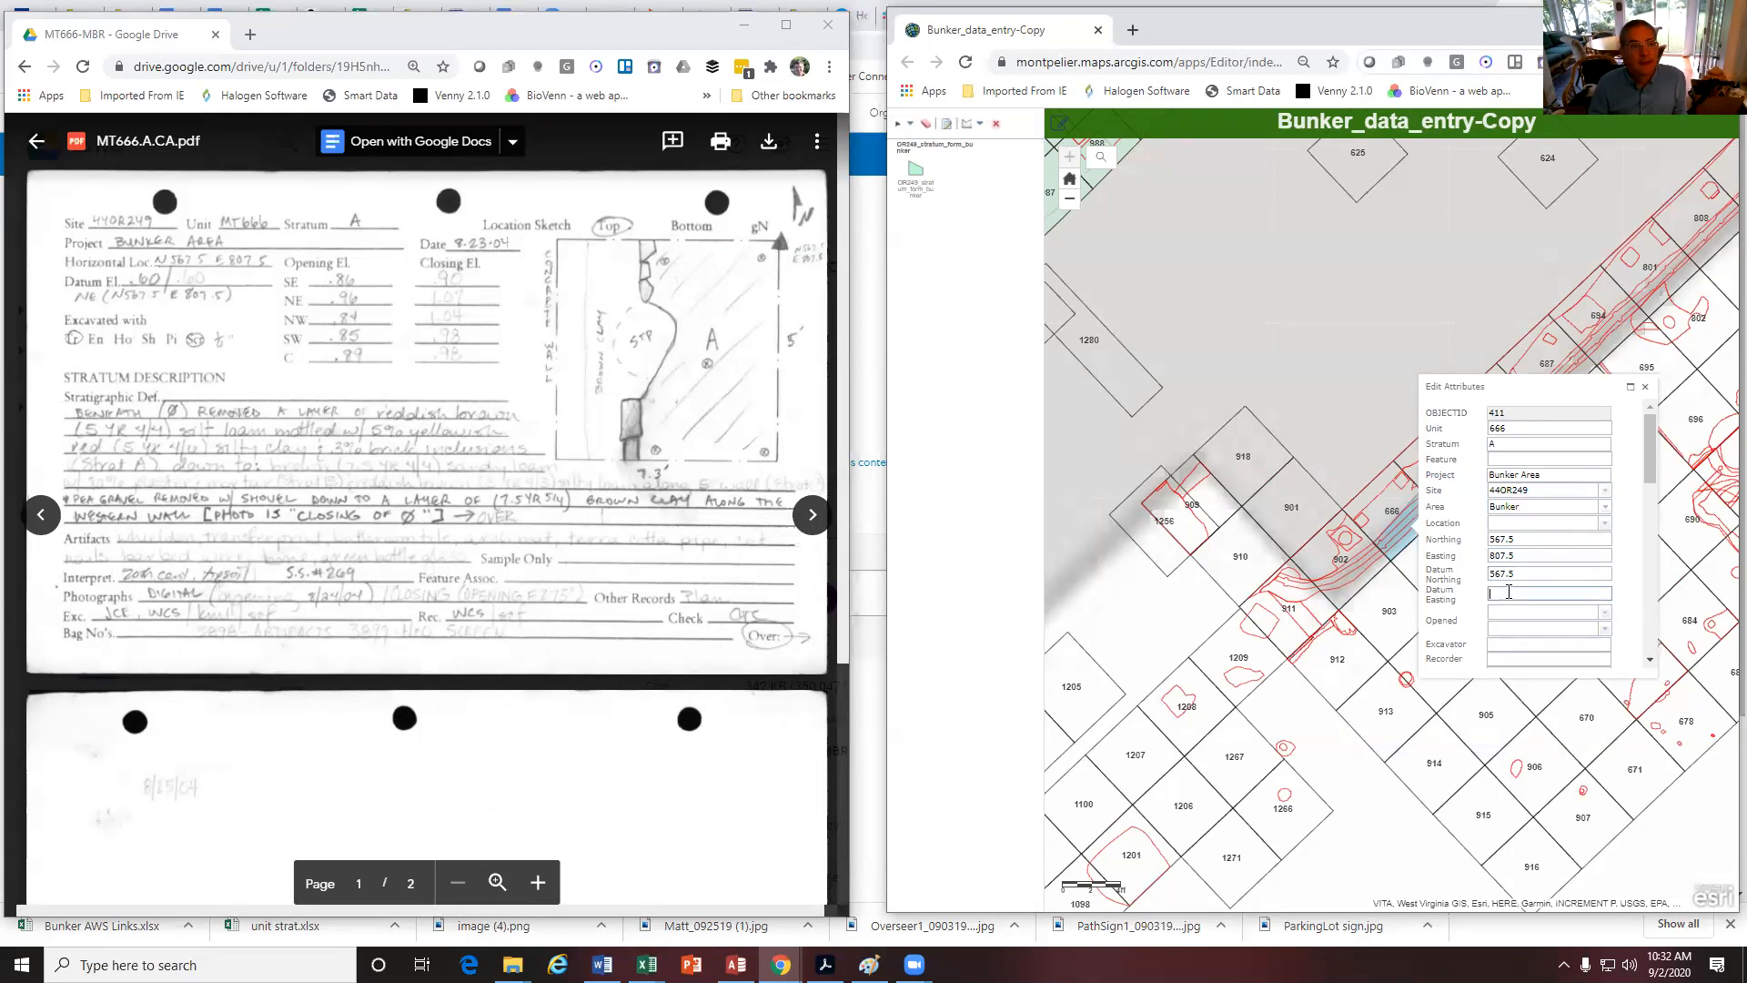
type("8")
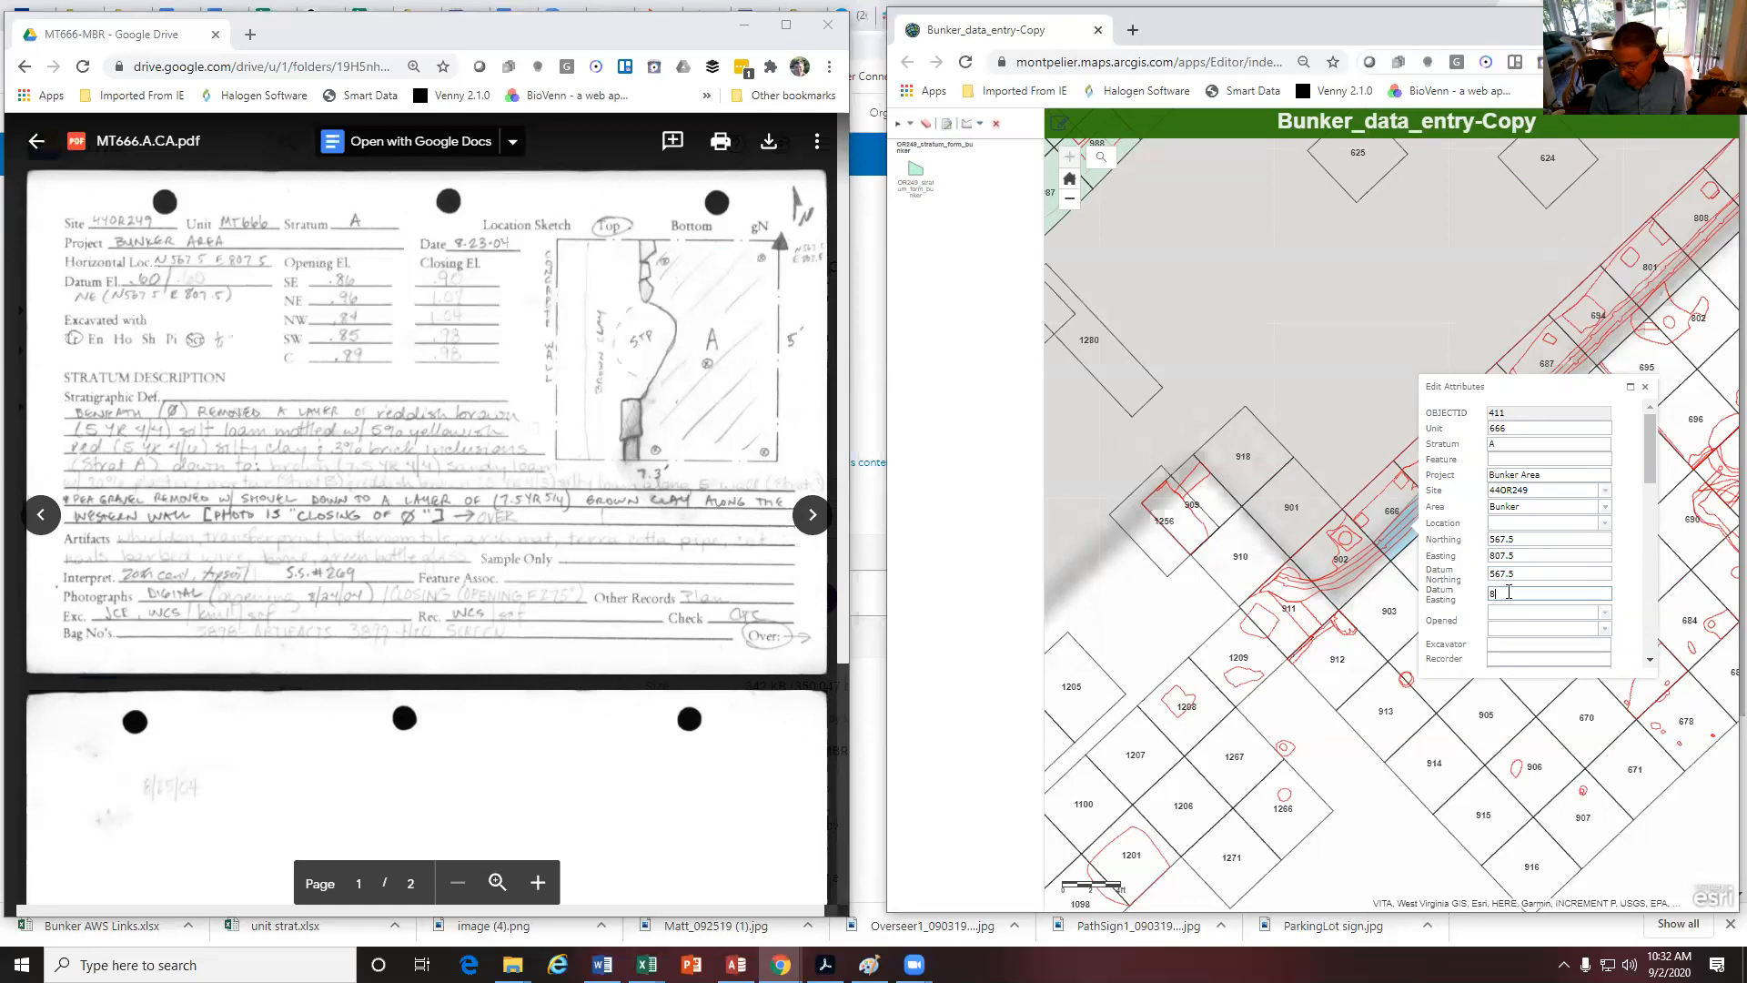
type("04.5")
Set the Opened date to 8/23/2004 from the strat card, leaving the time blank
left_click(1517, 613)
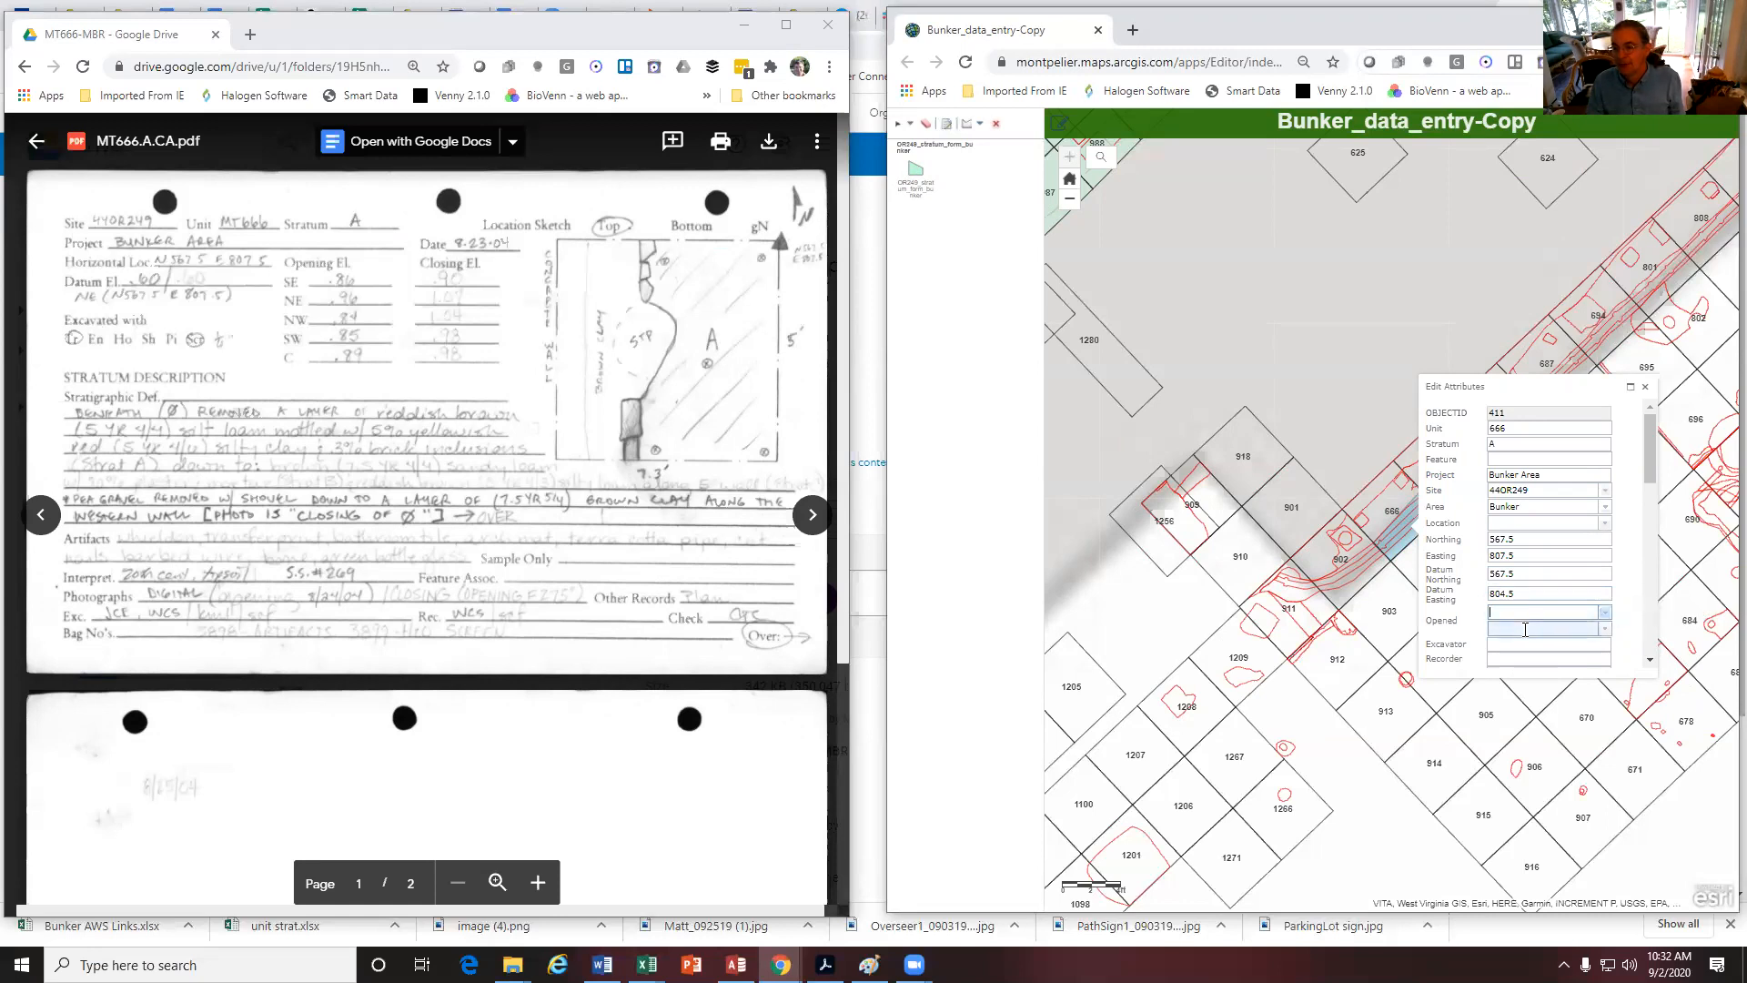
left_click(1607, 637)
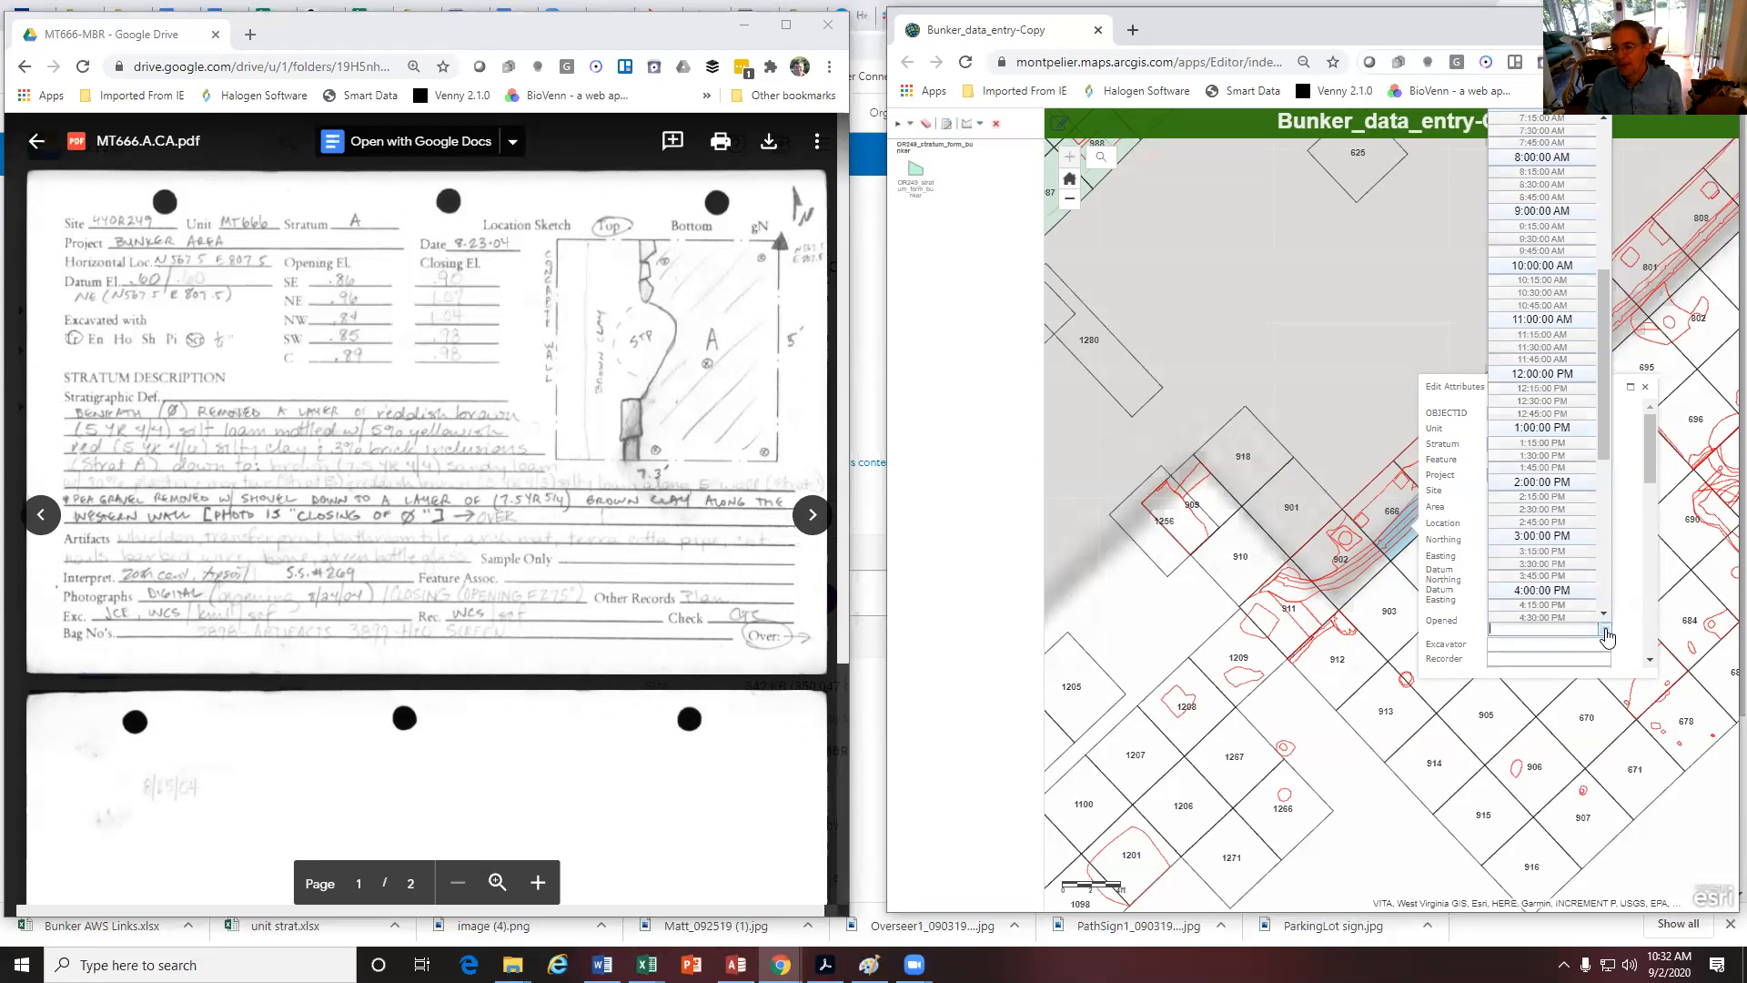
left_click(1607, 635)
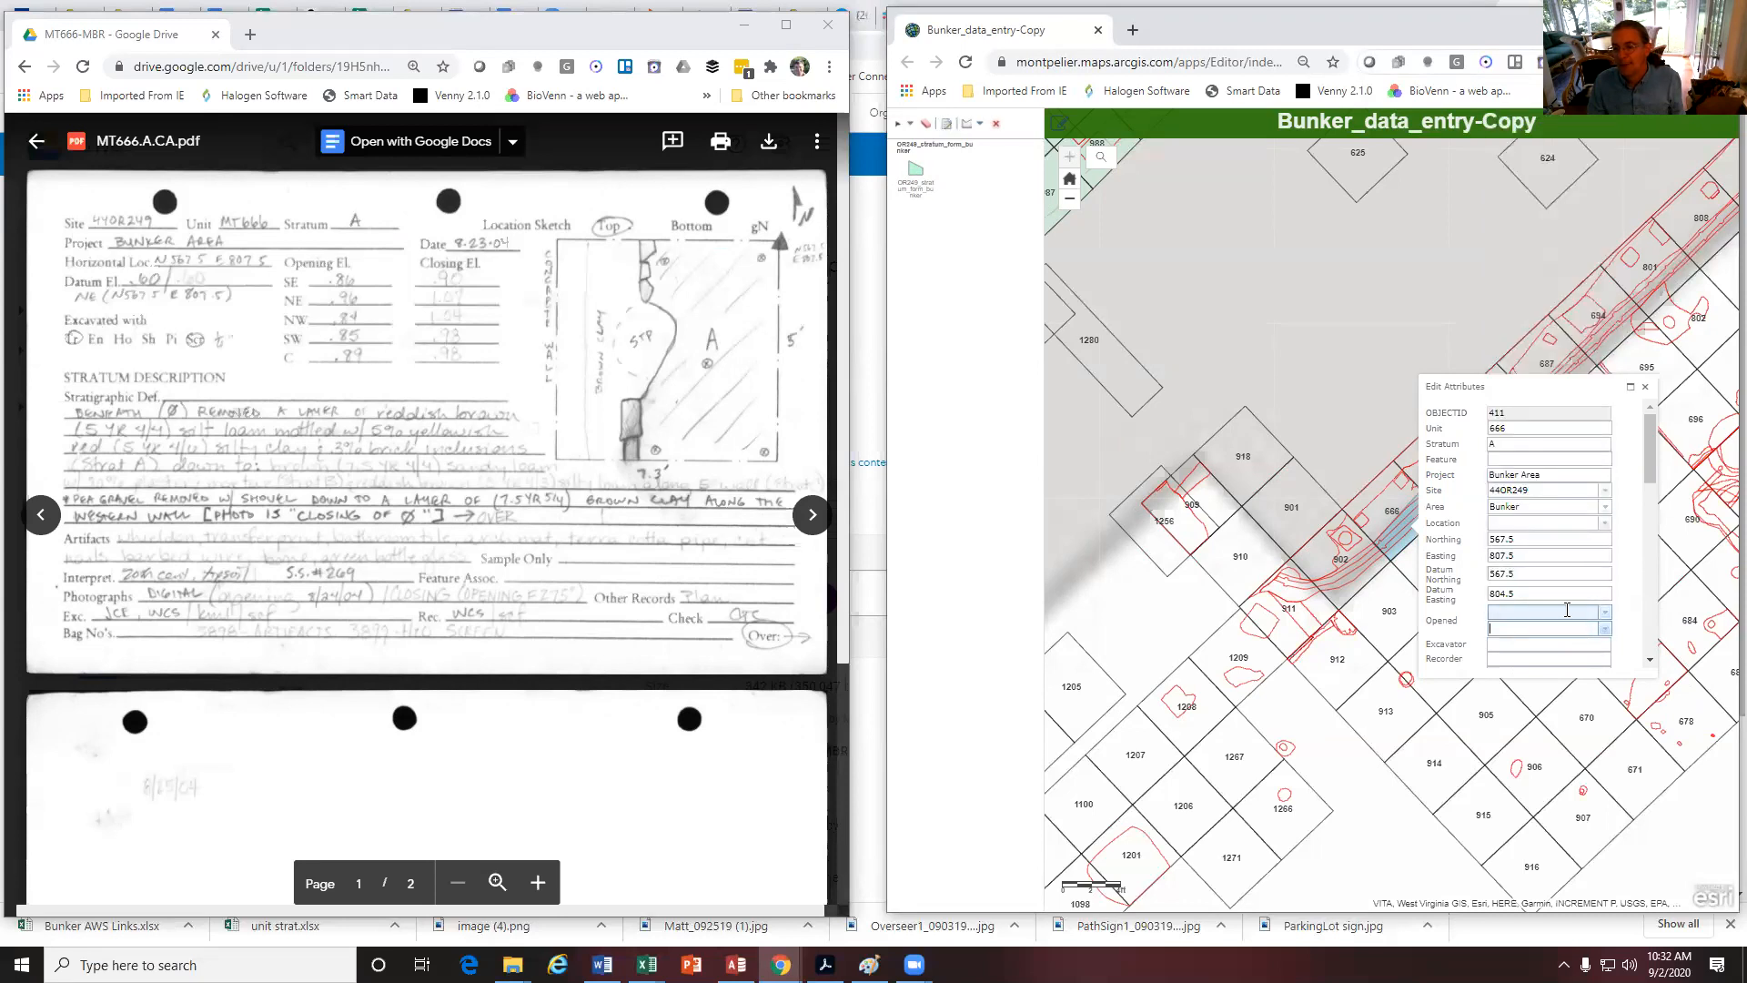
left_click(1567, 610)
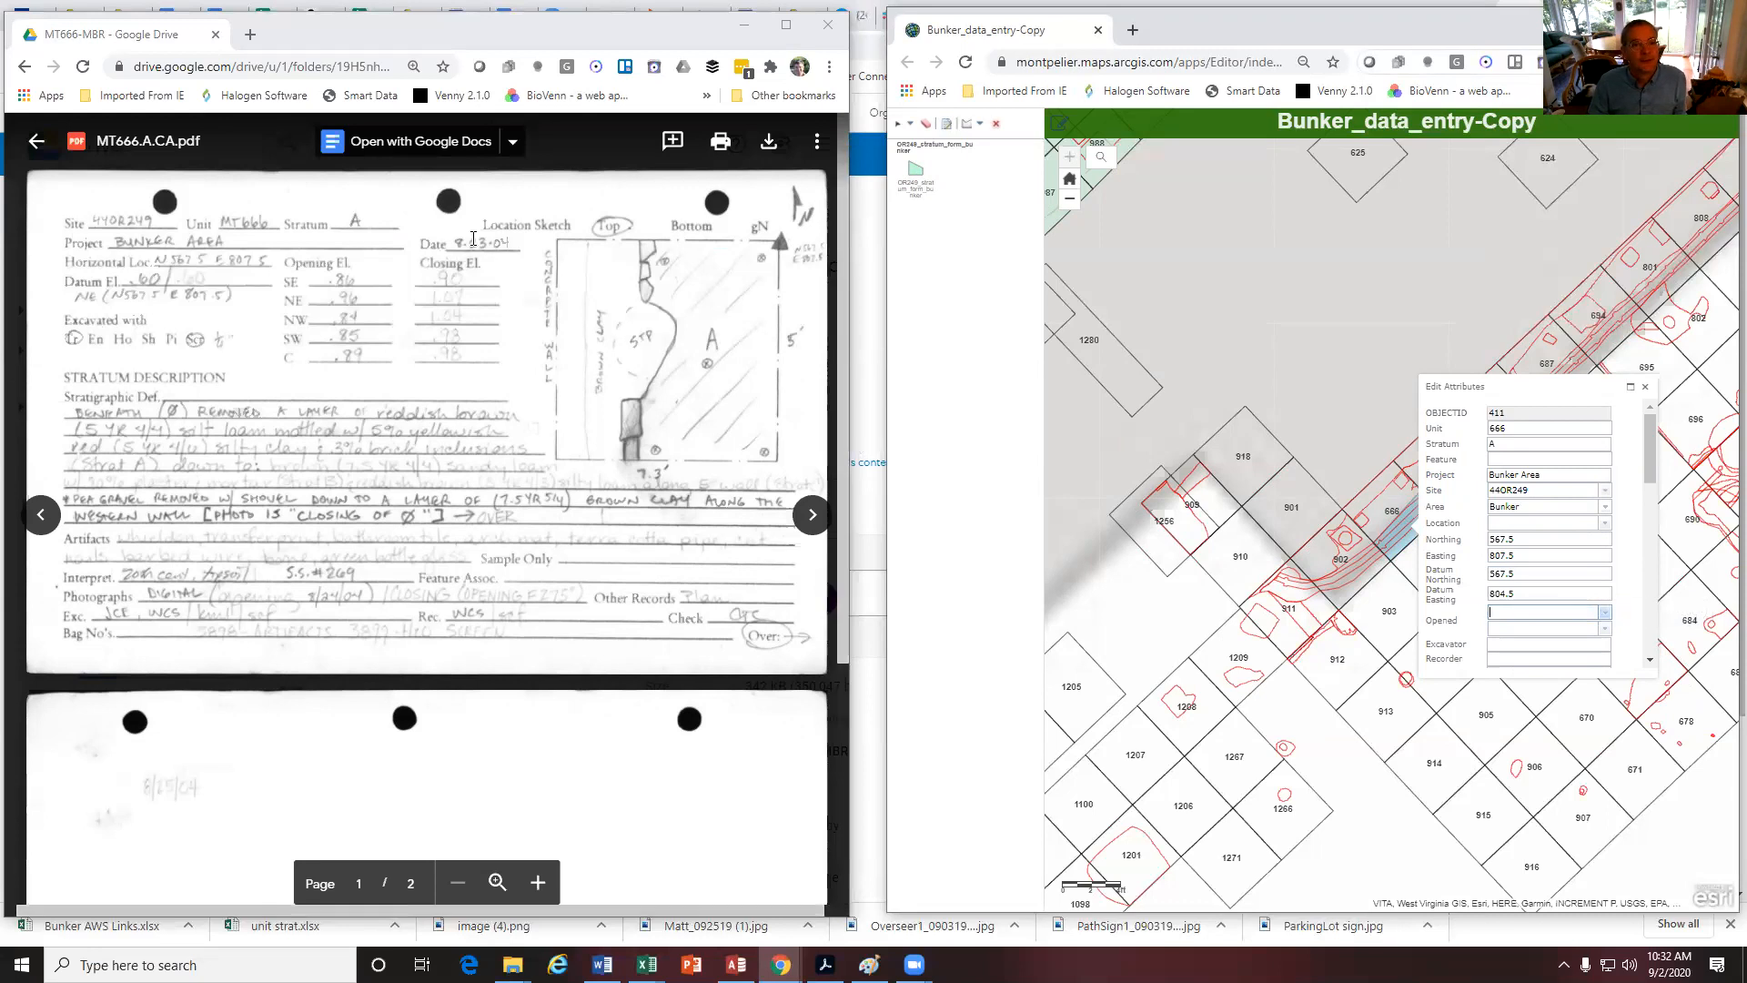
left_click(1517, 610)
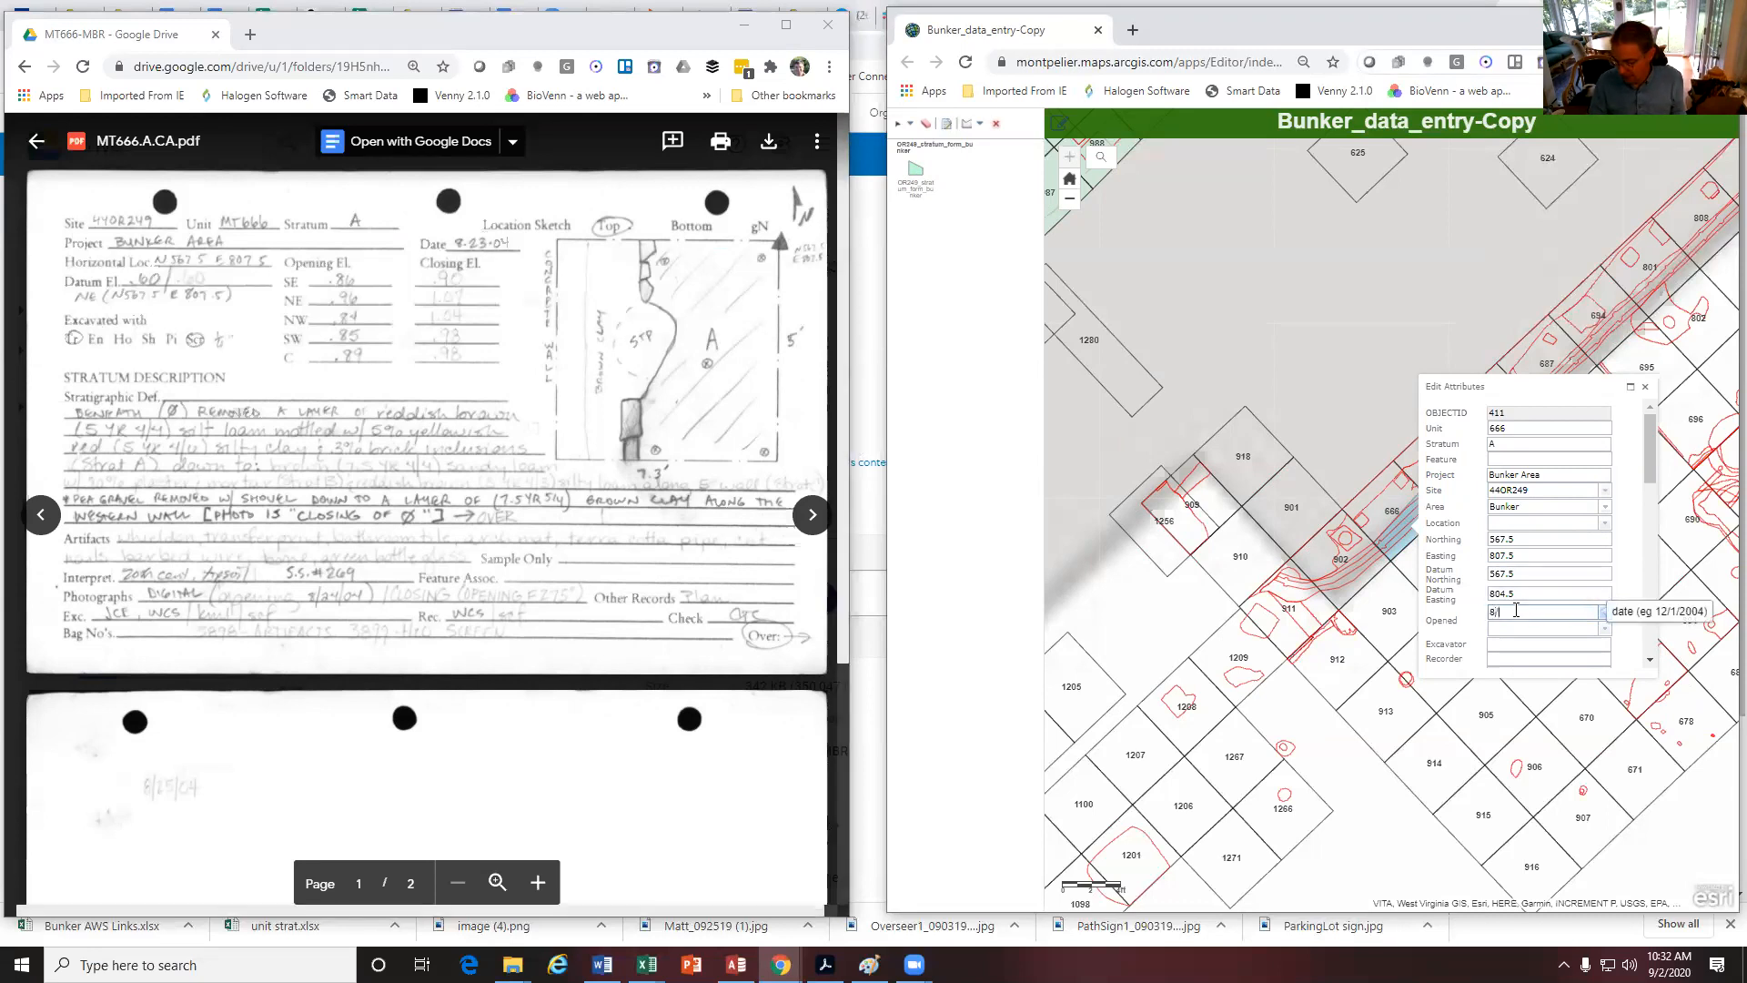
type("8/23/2004")
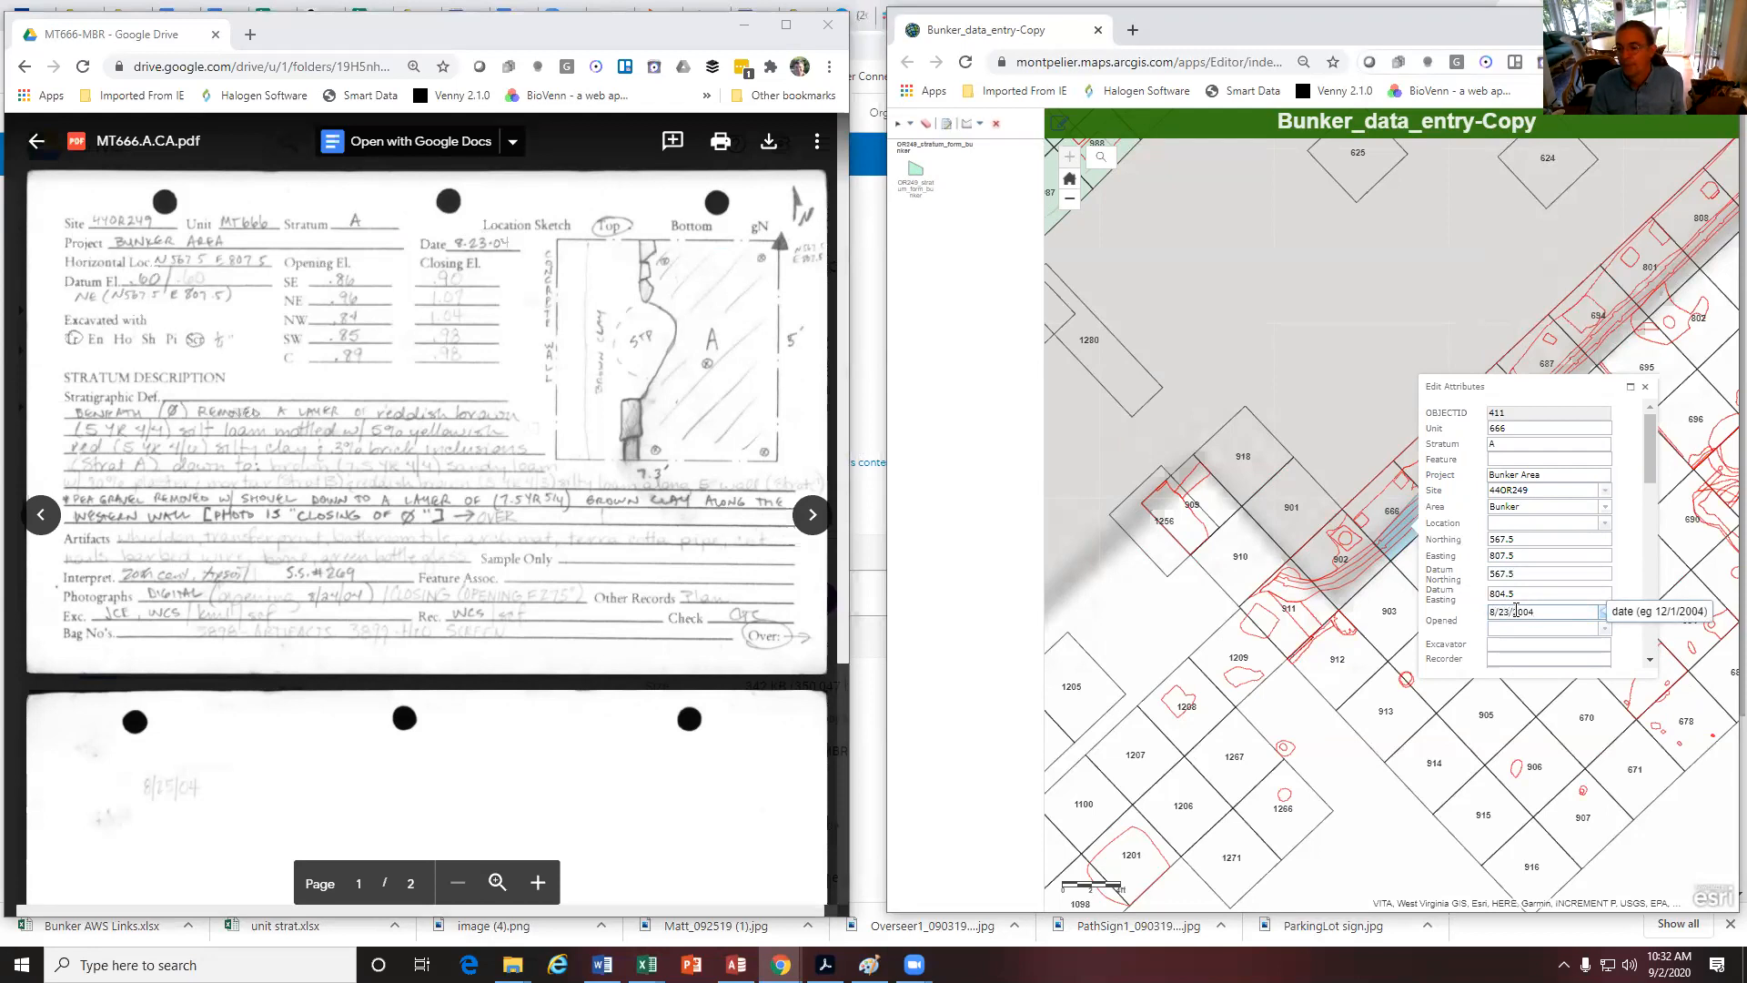
Enter the initials of all the excavators listed on the strat card in the Excavator field
left_click(1522, 644)
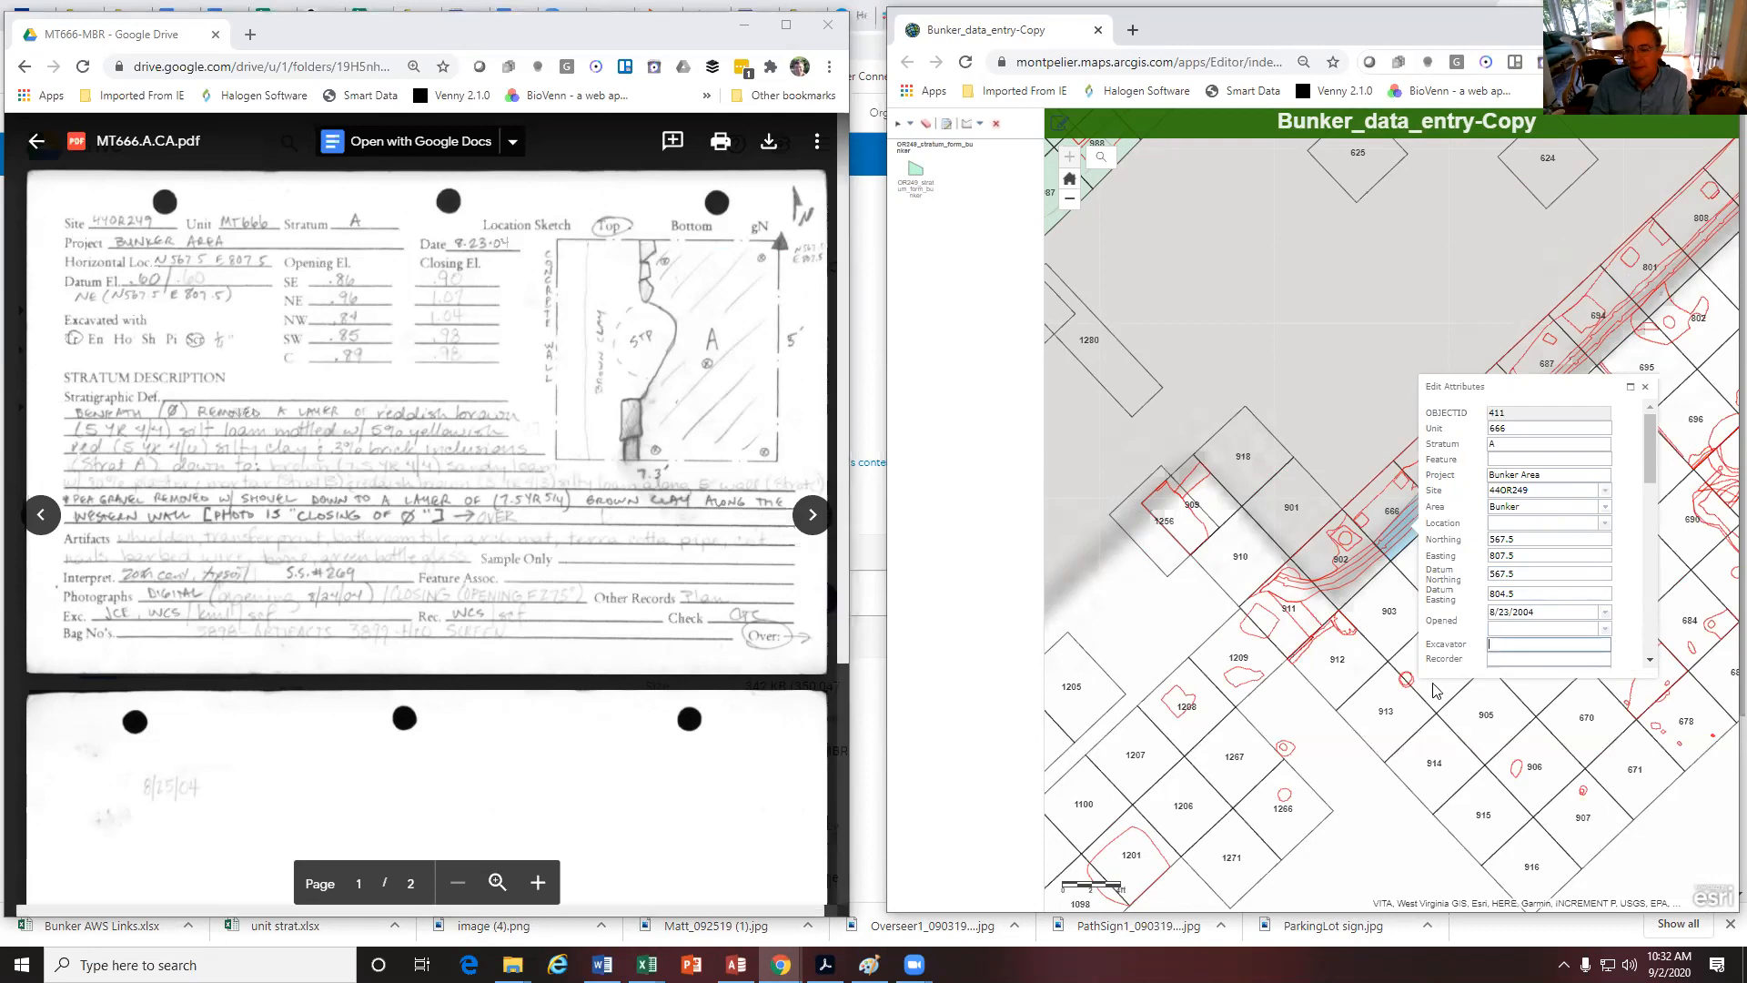
left_click(1503, 644)
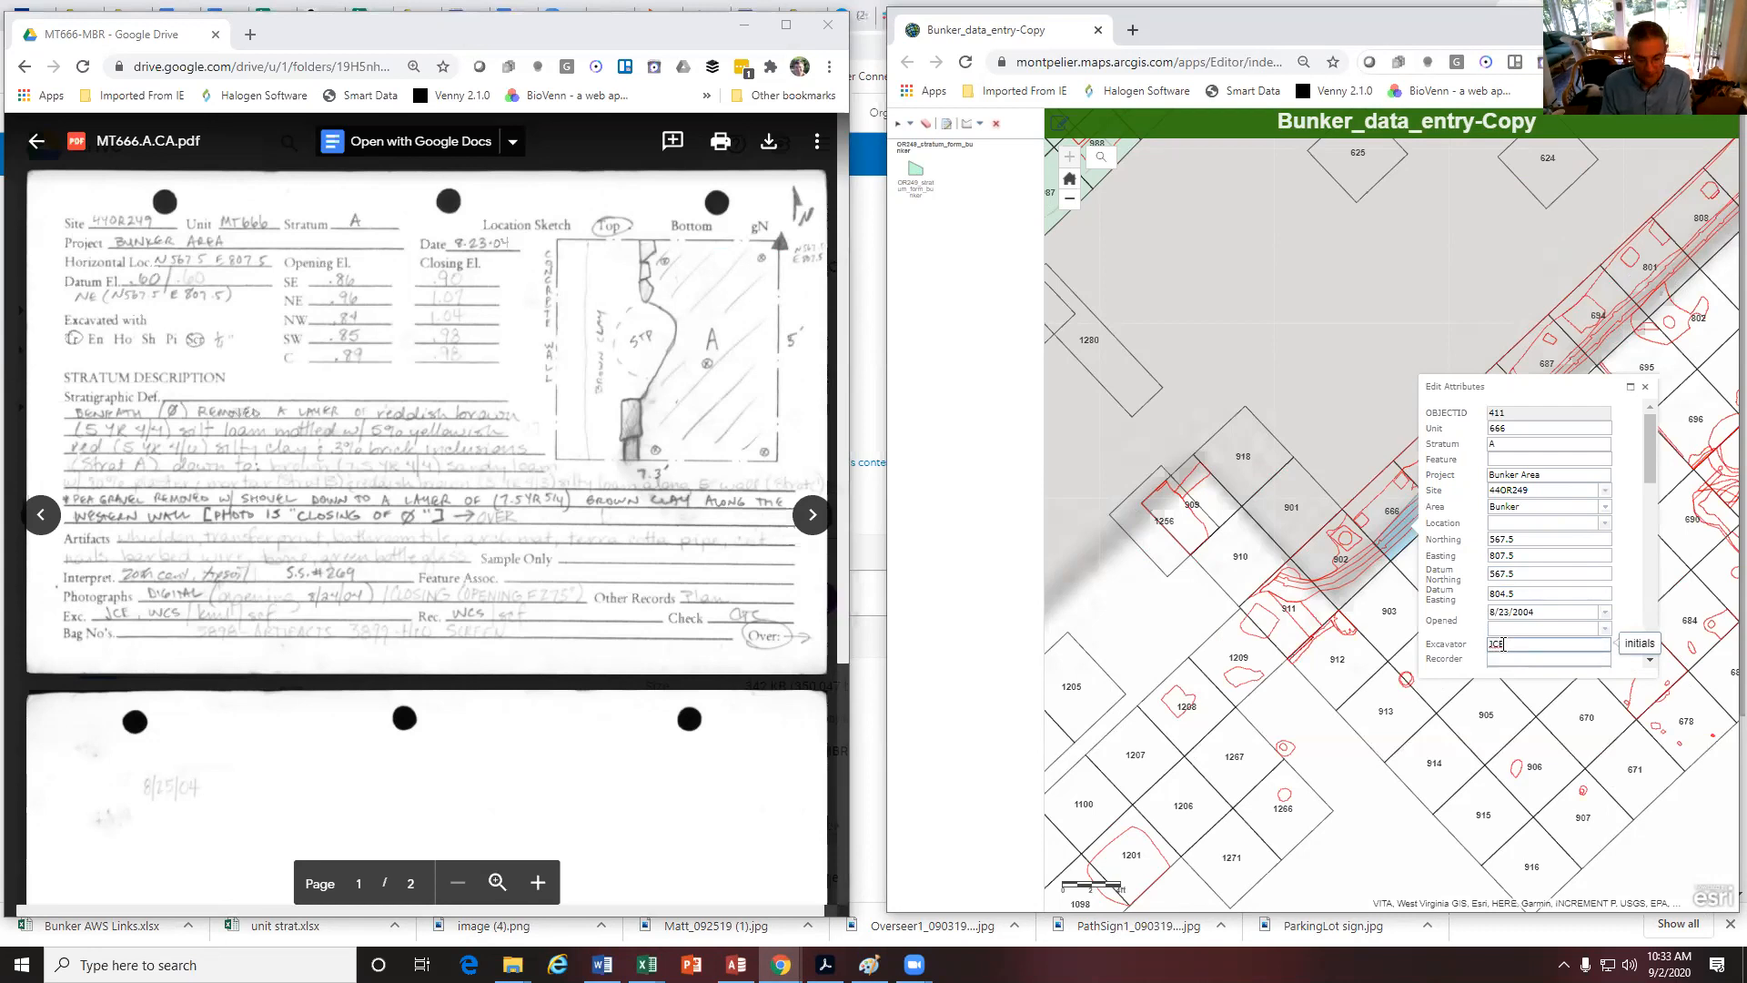
type("JCE, WCS")
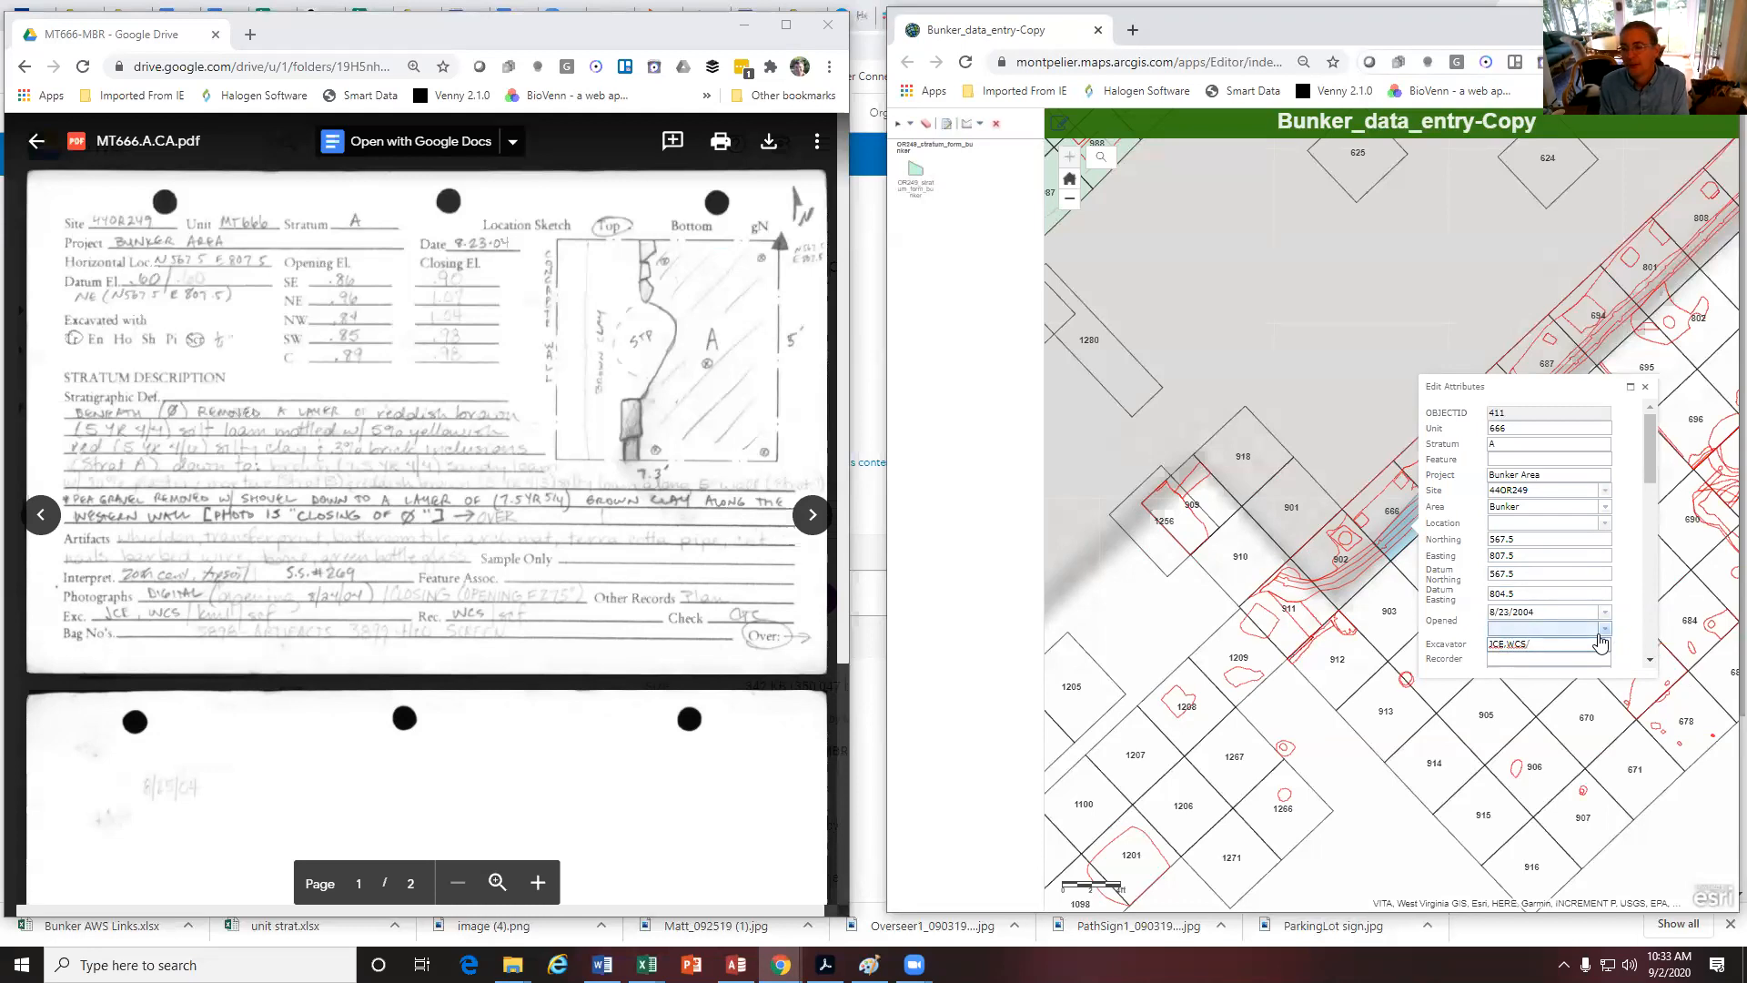
type("KML/SC")
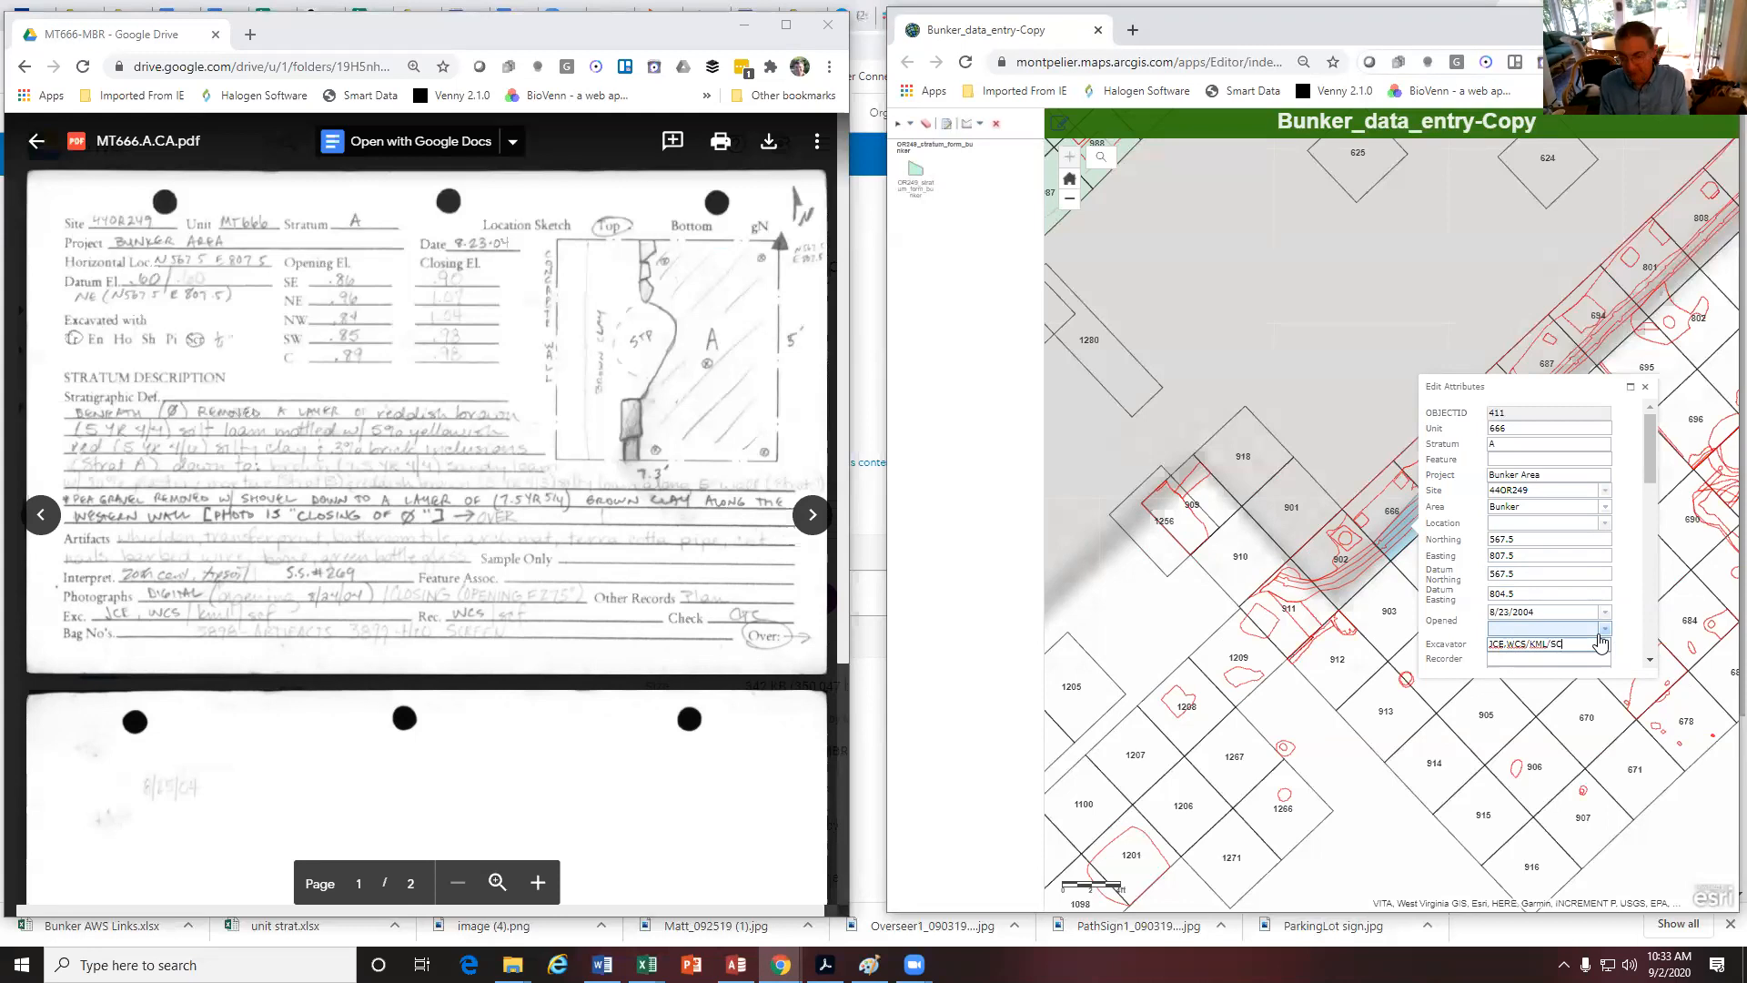
type("F")
Fill in the recorders' and the supervisor's initials from the strat card
left_click(1522, 660)
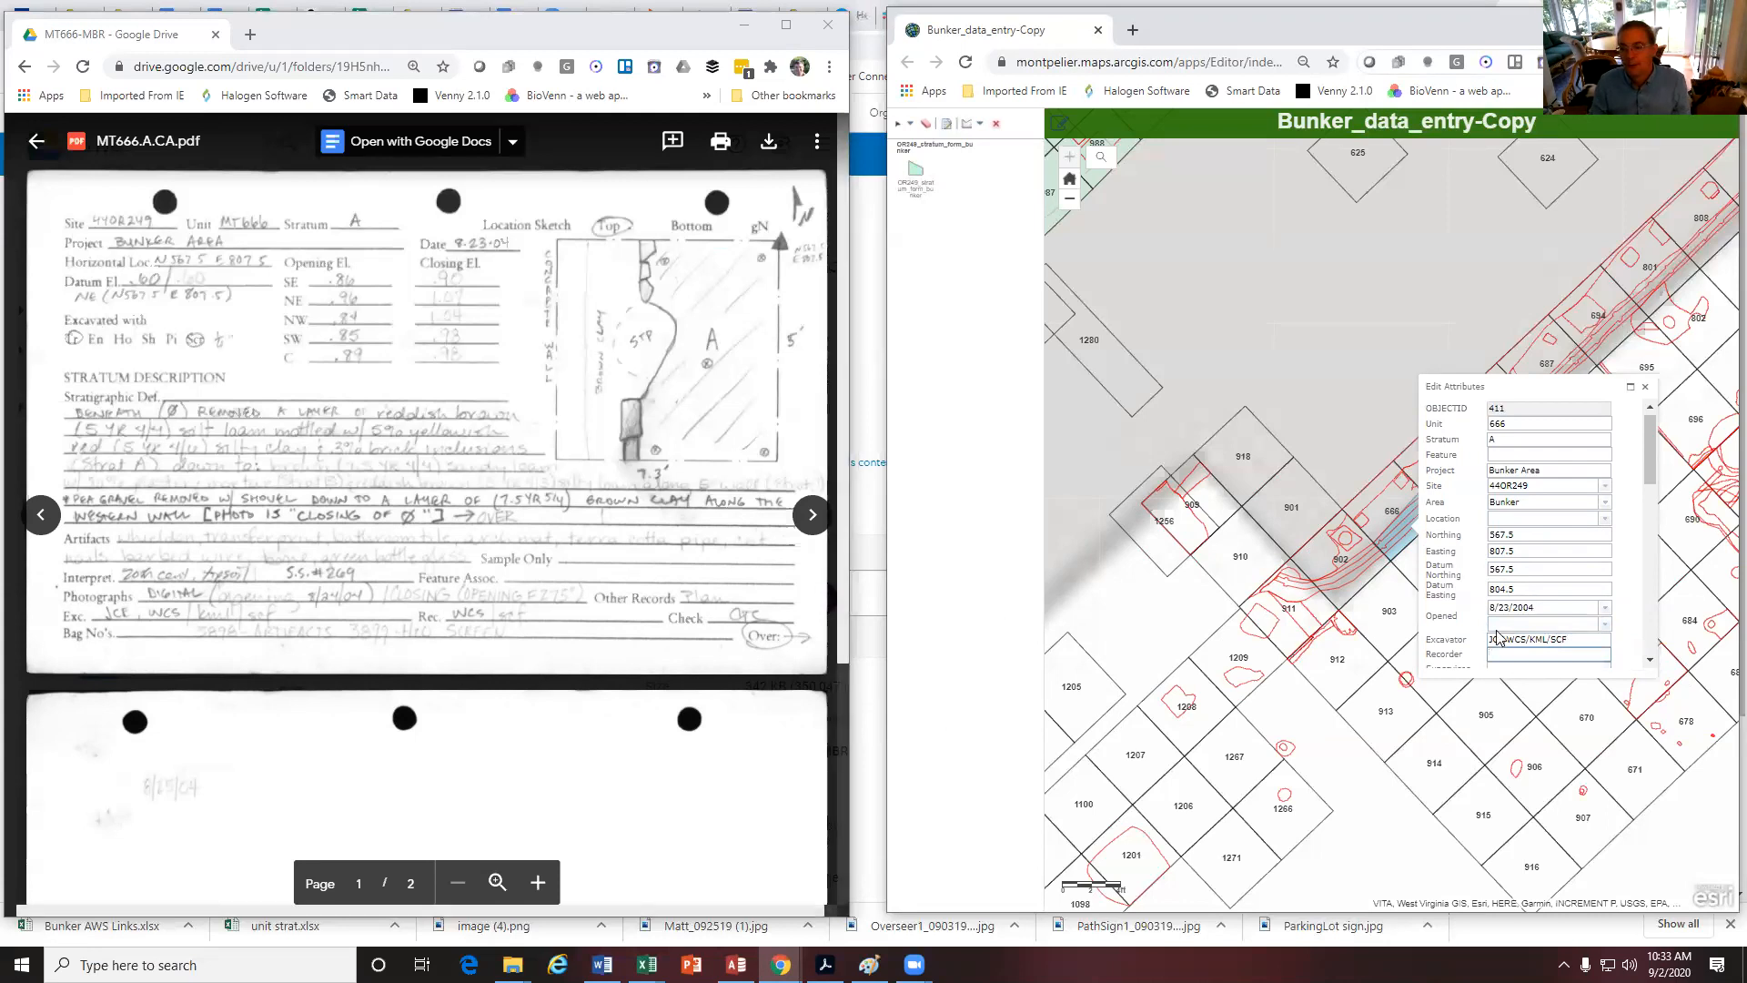
left_click(1503, 653)
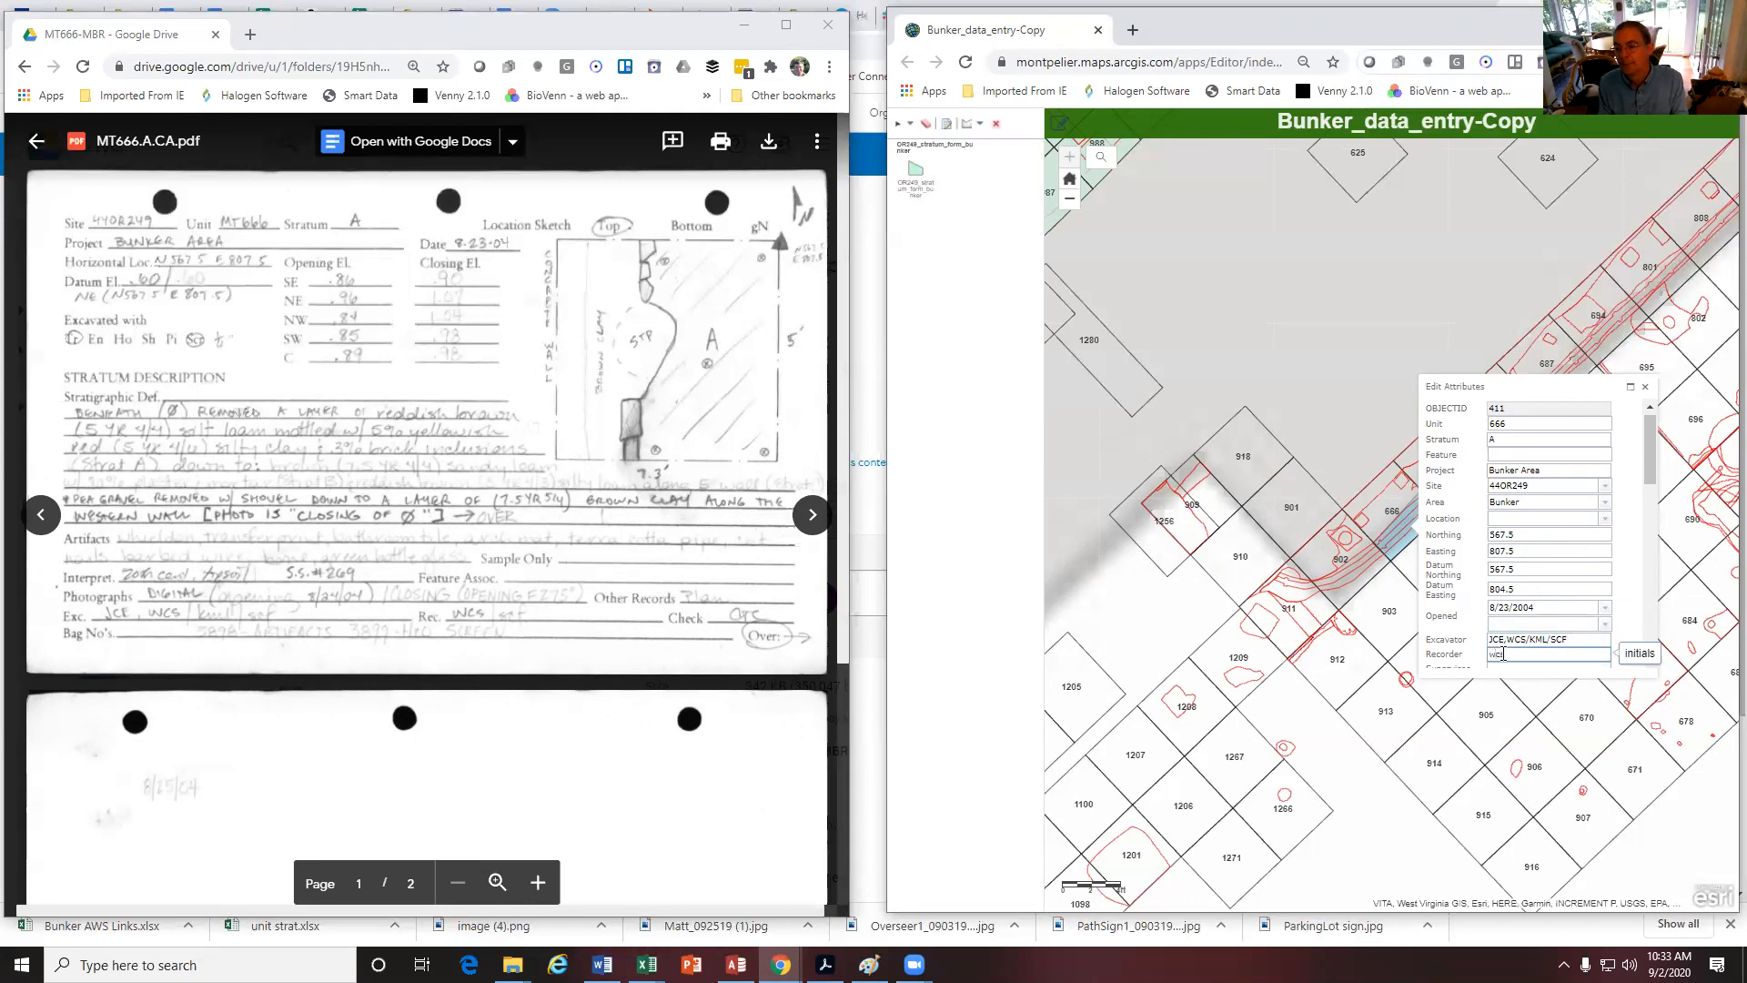
type("WCS/SCF")
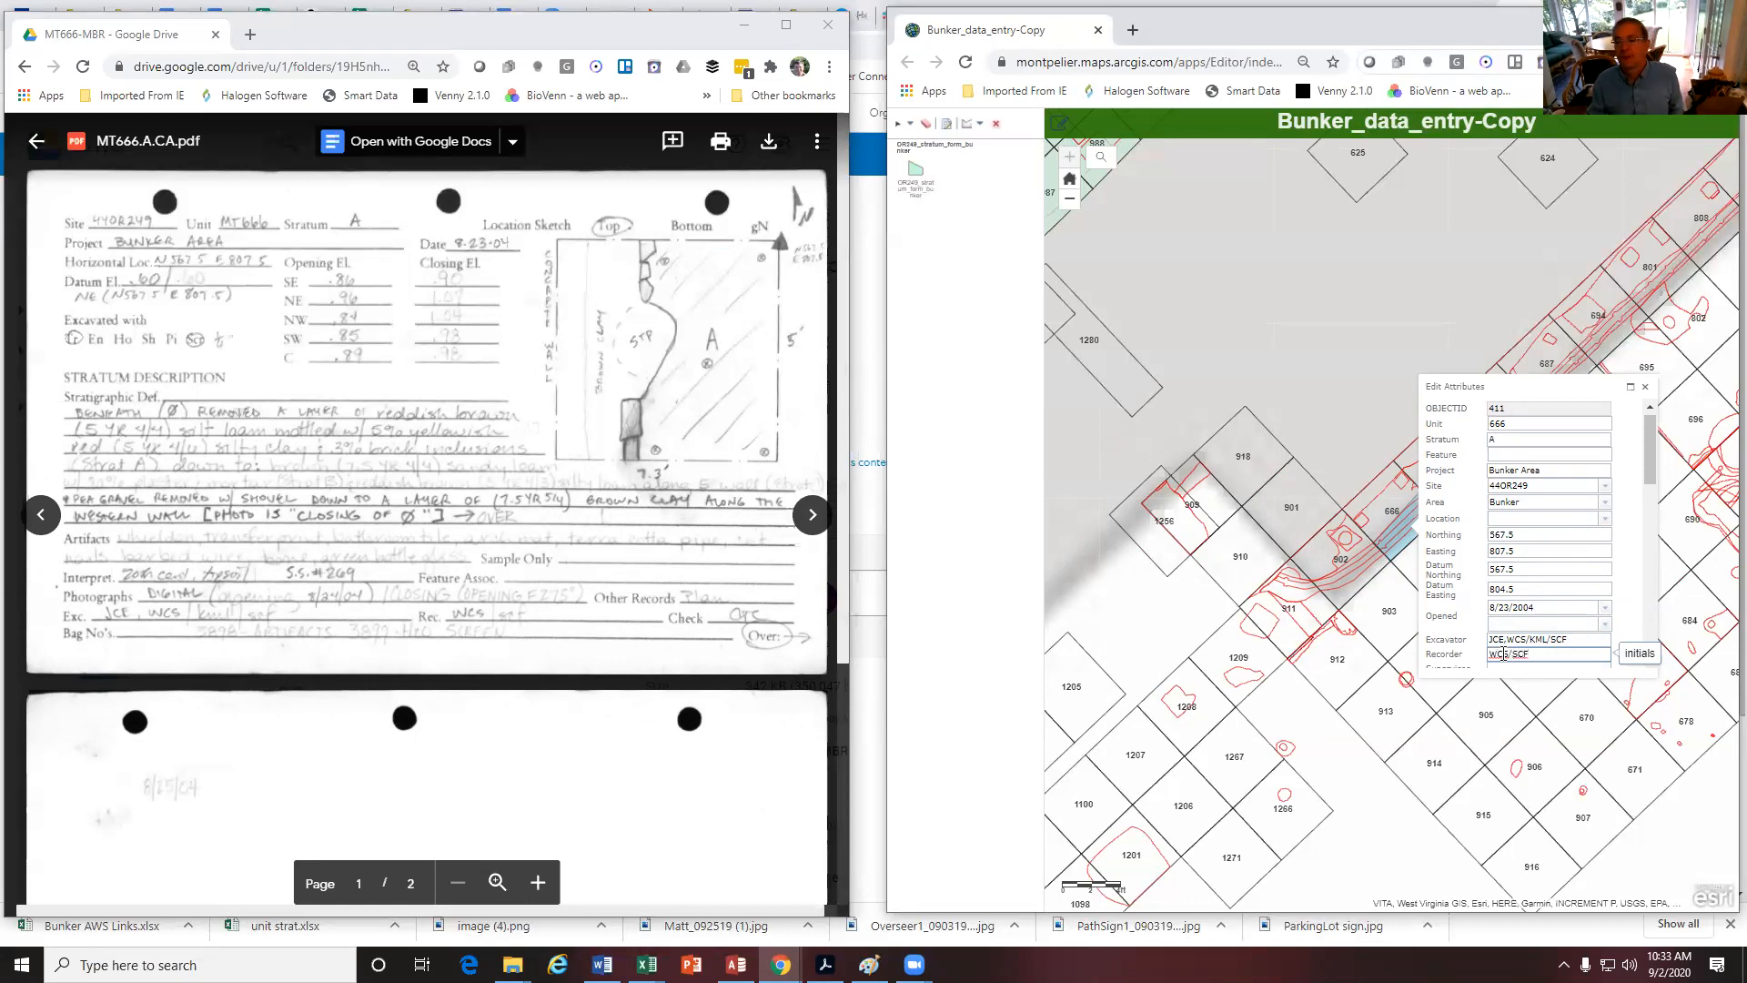
scroll(1503, 655, "down", 1)
left_click(1505, 577)
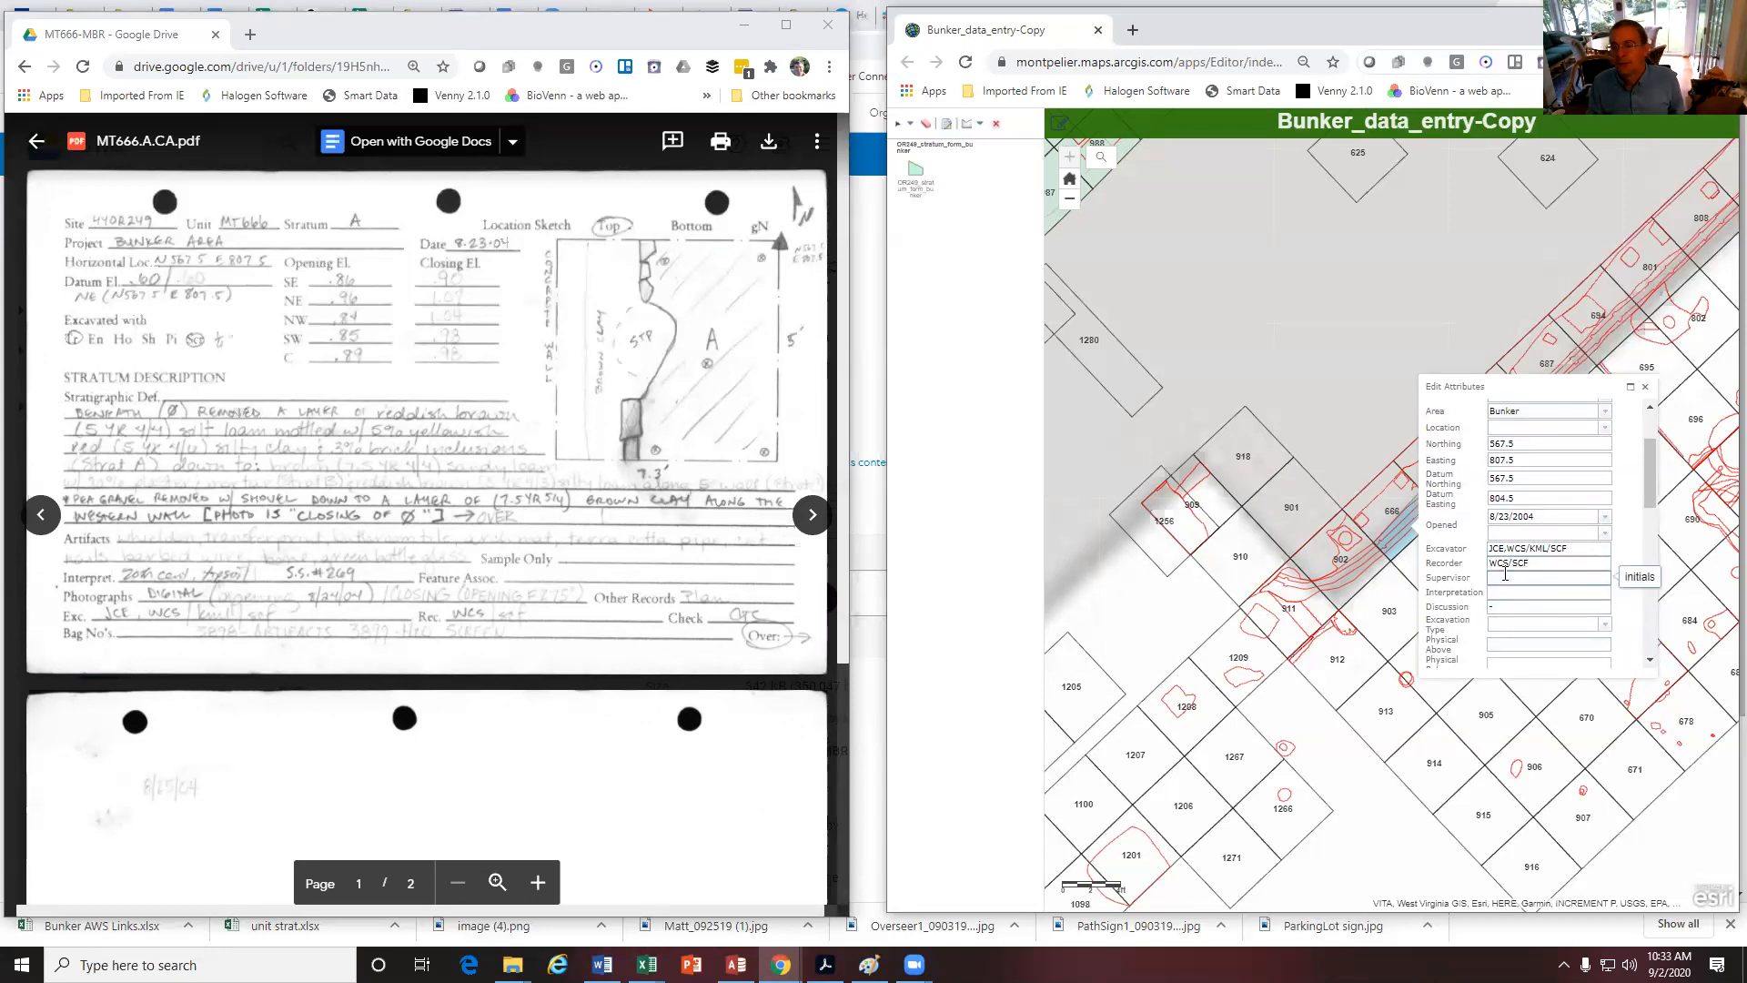
type("CTC")
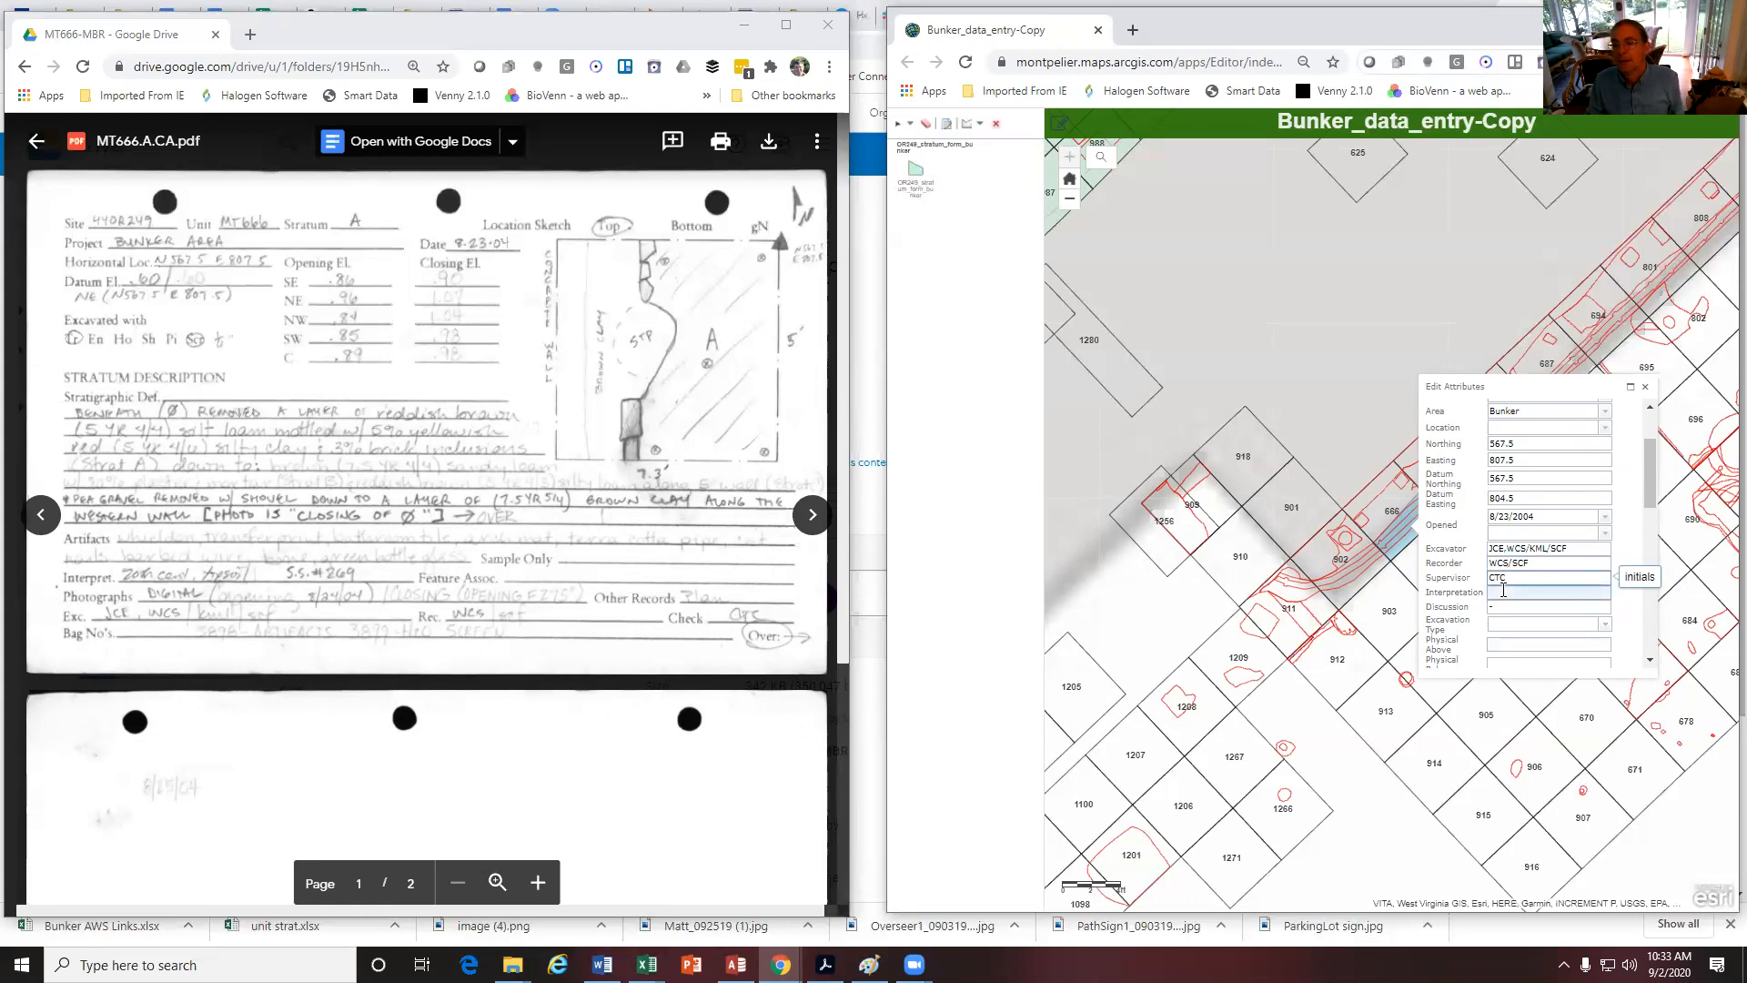
Enter "20th cent. topsoil SS#269" as the stratum's interpretation
left_click(1502, 591)
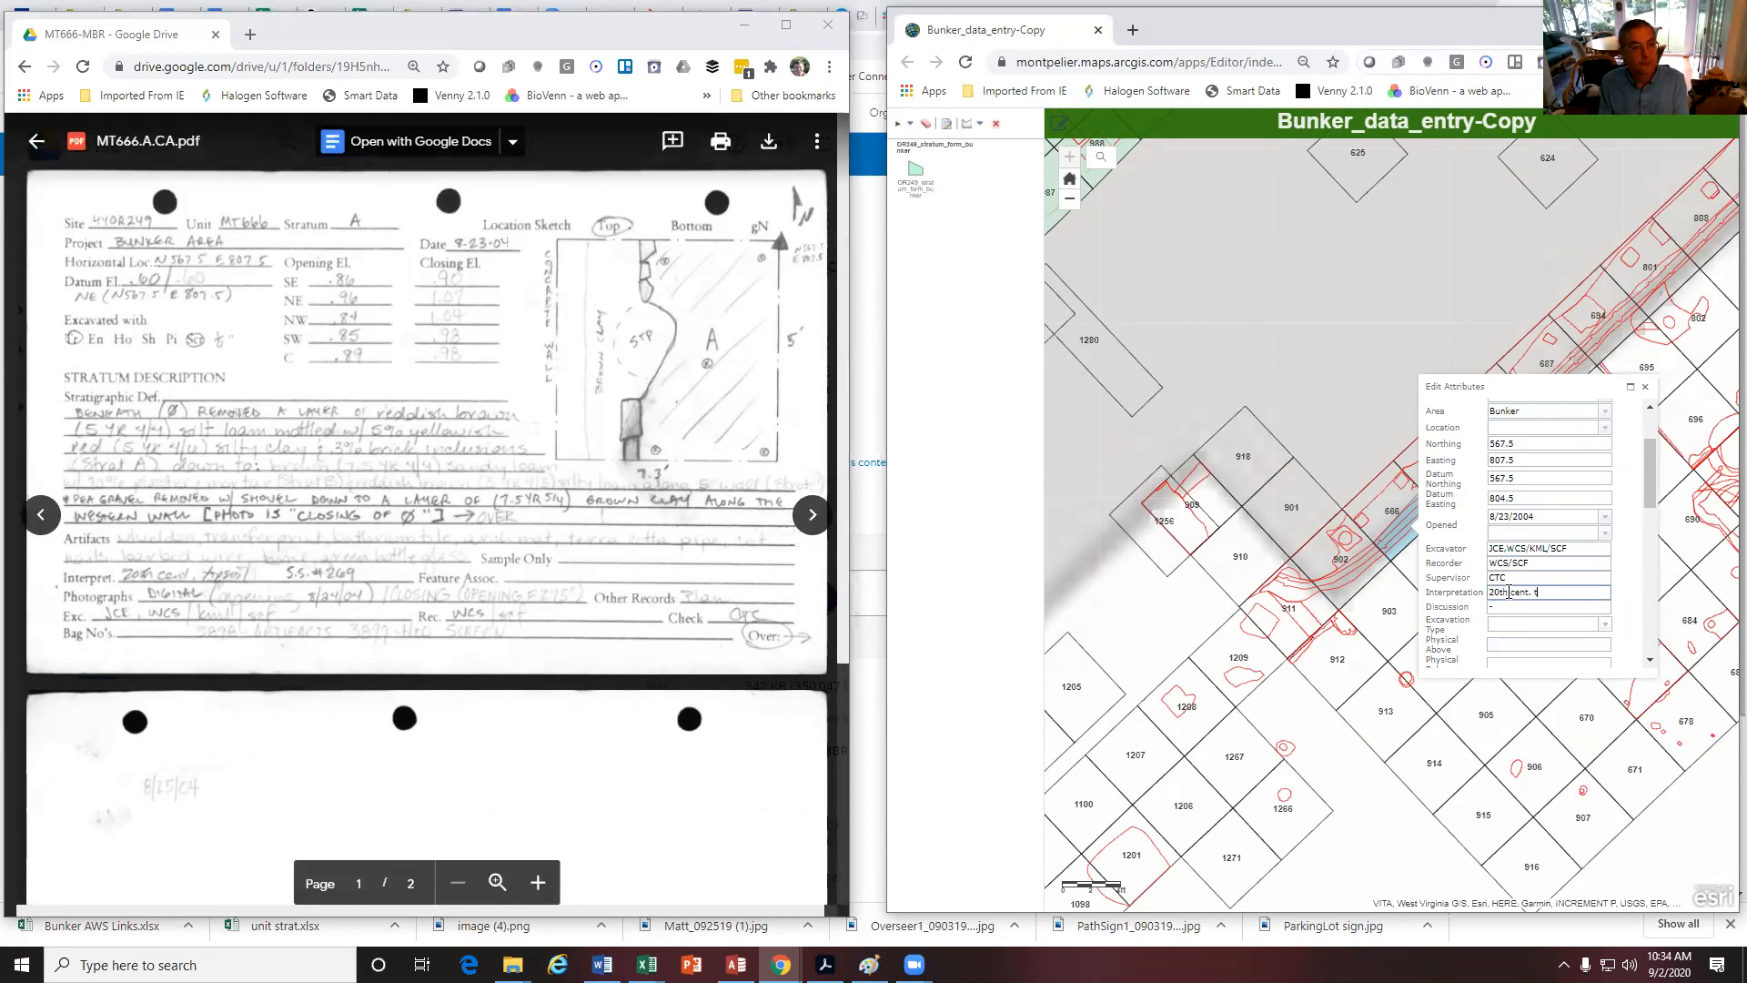
key("BackSpace")
key("BackSpace")
type("SS#2")
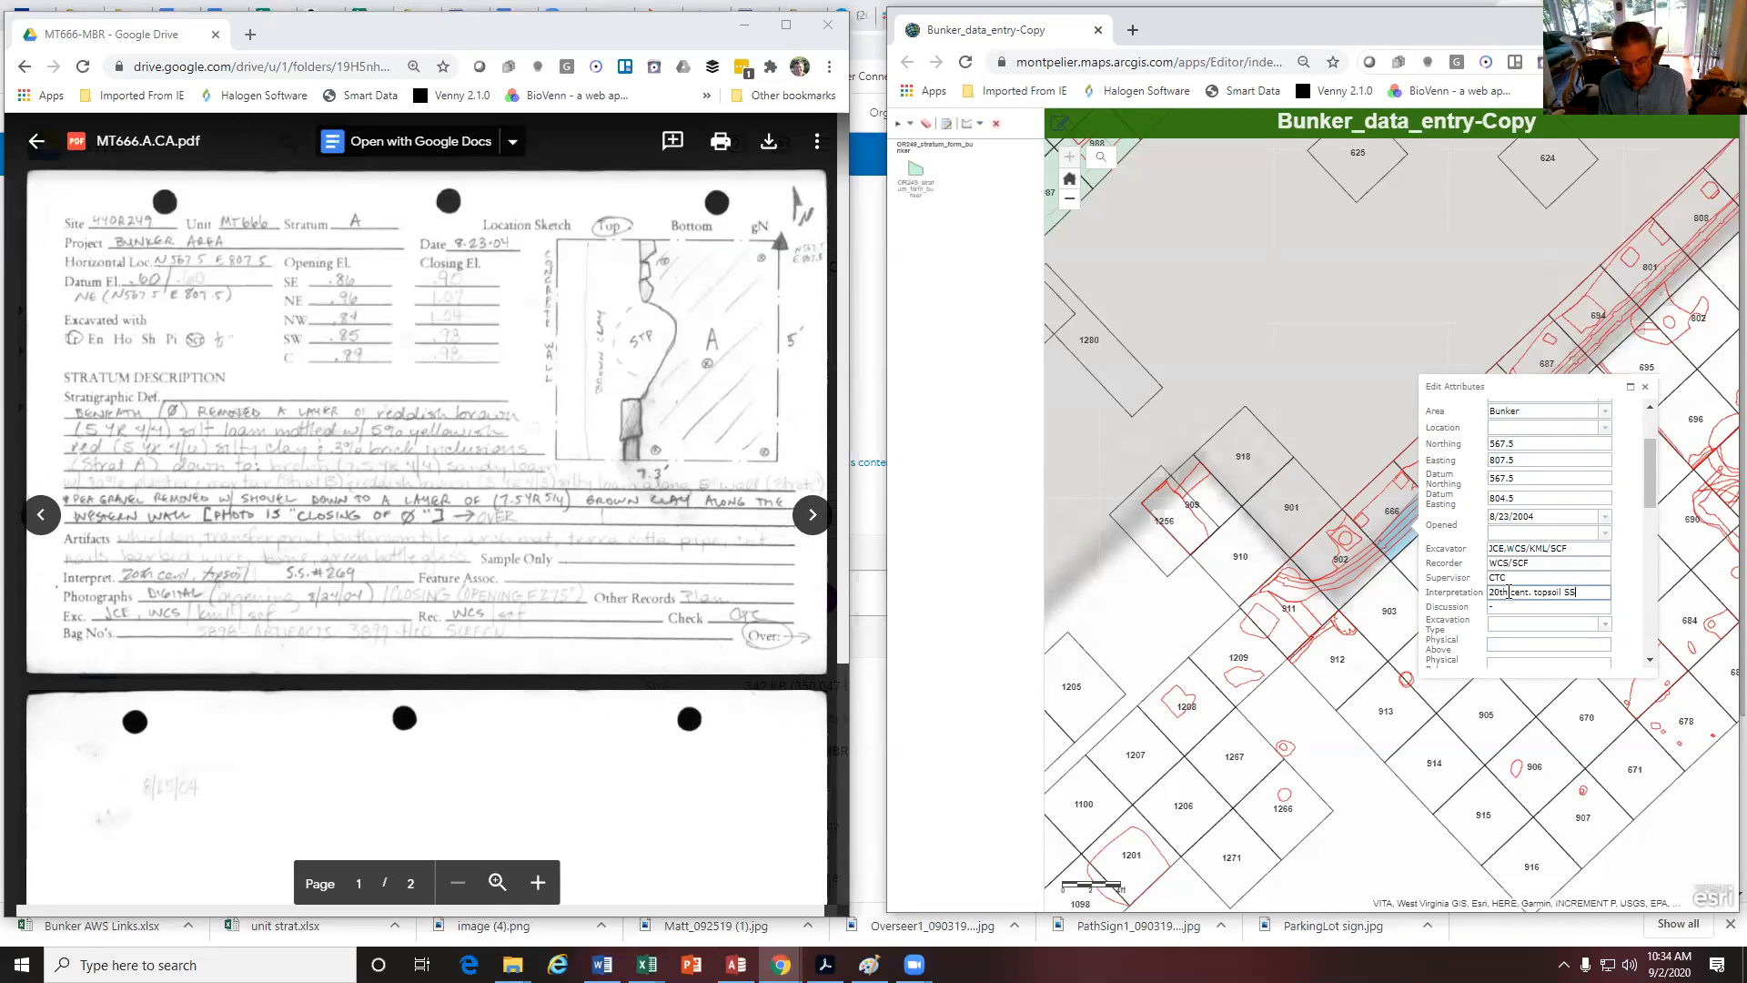
type("69")
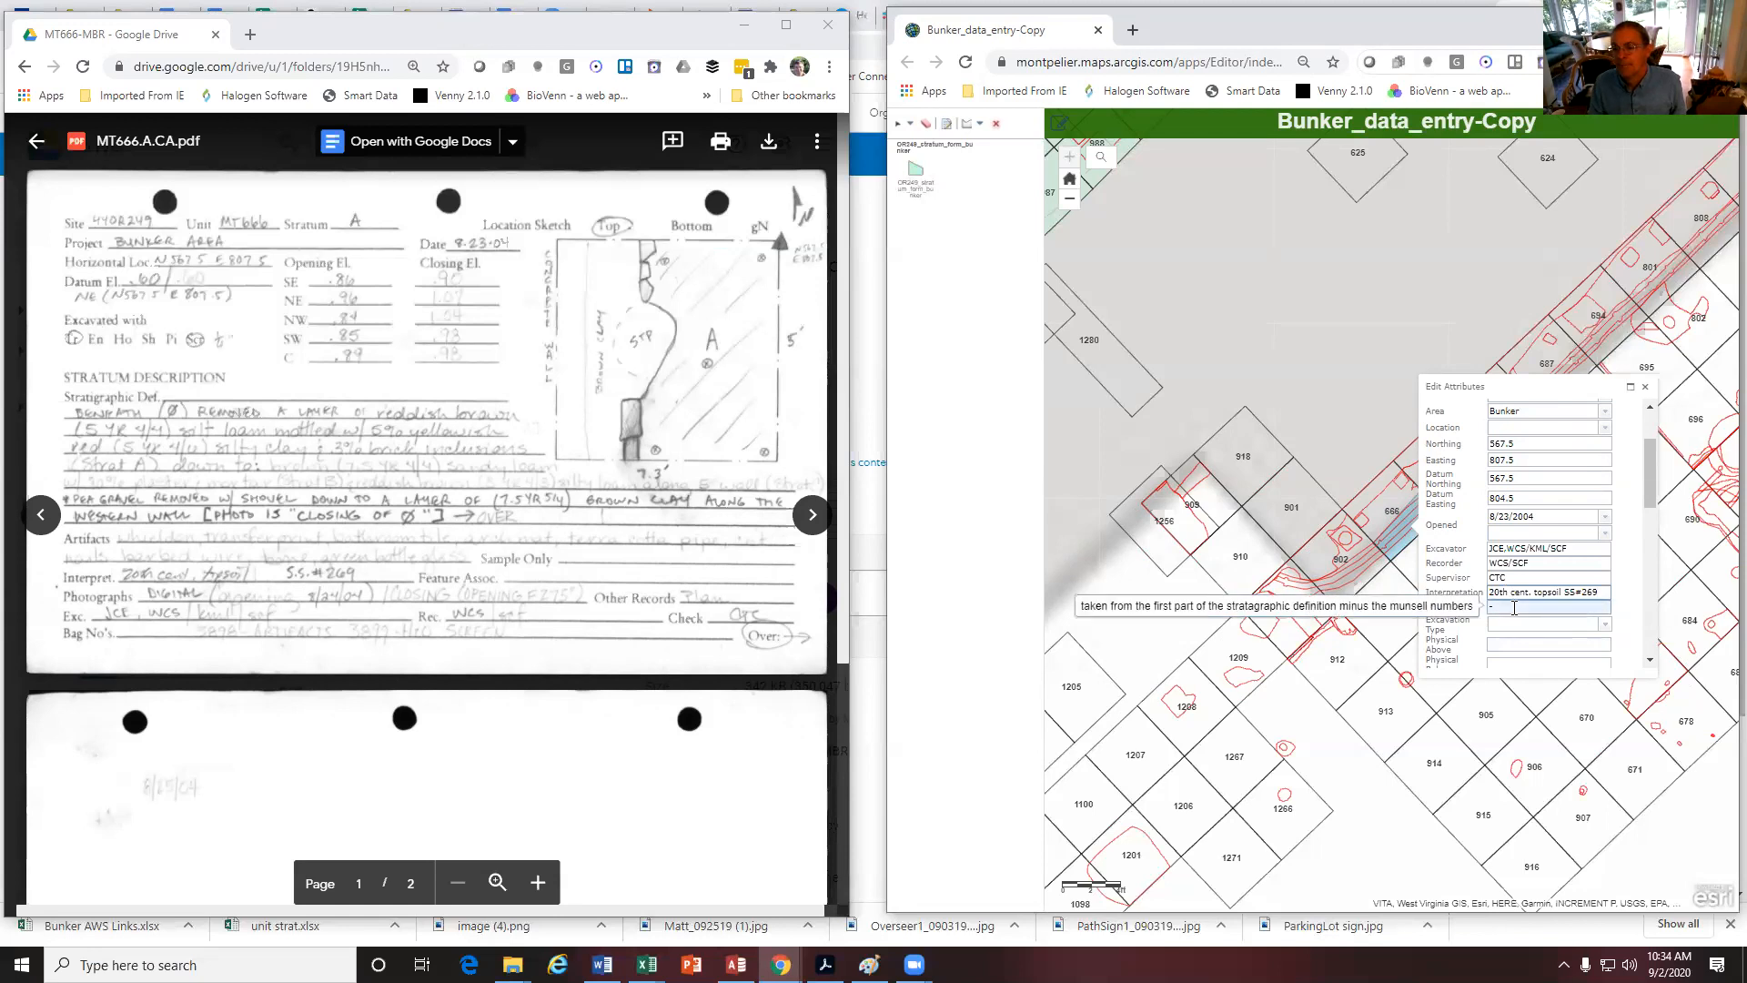
Begin the Discussion from the card's stratigraphic definition, through "removed a layer of reddish brown silt loam mottled with 5%", omitting the first Munsell number
left_click(1515, 607)
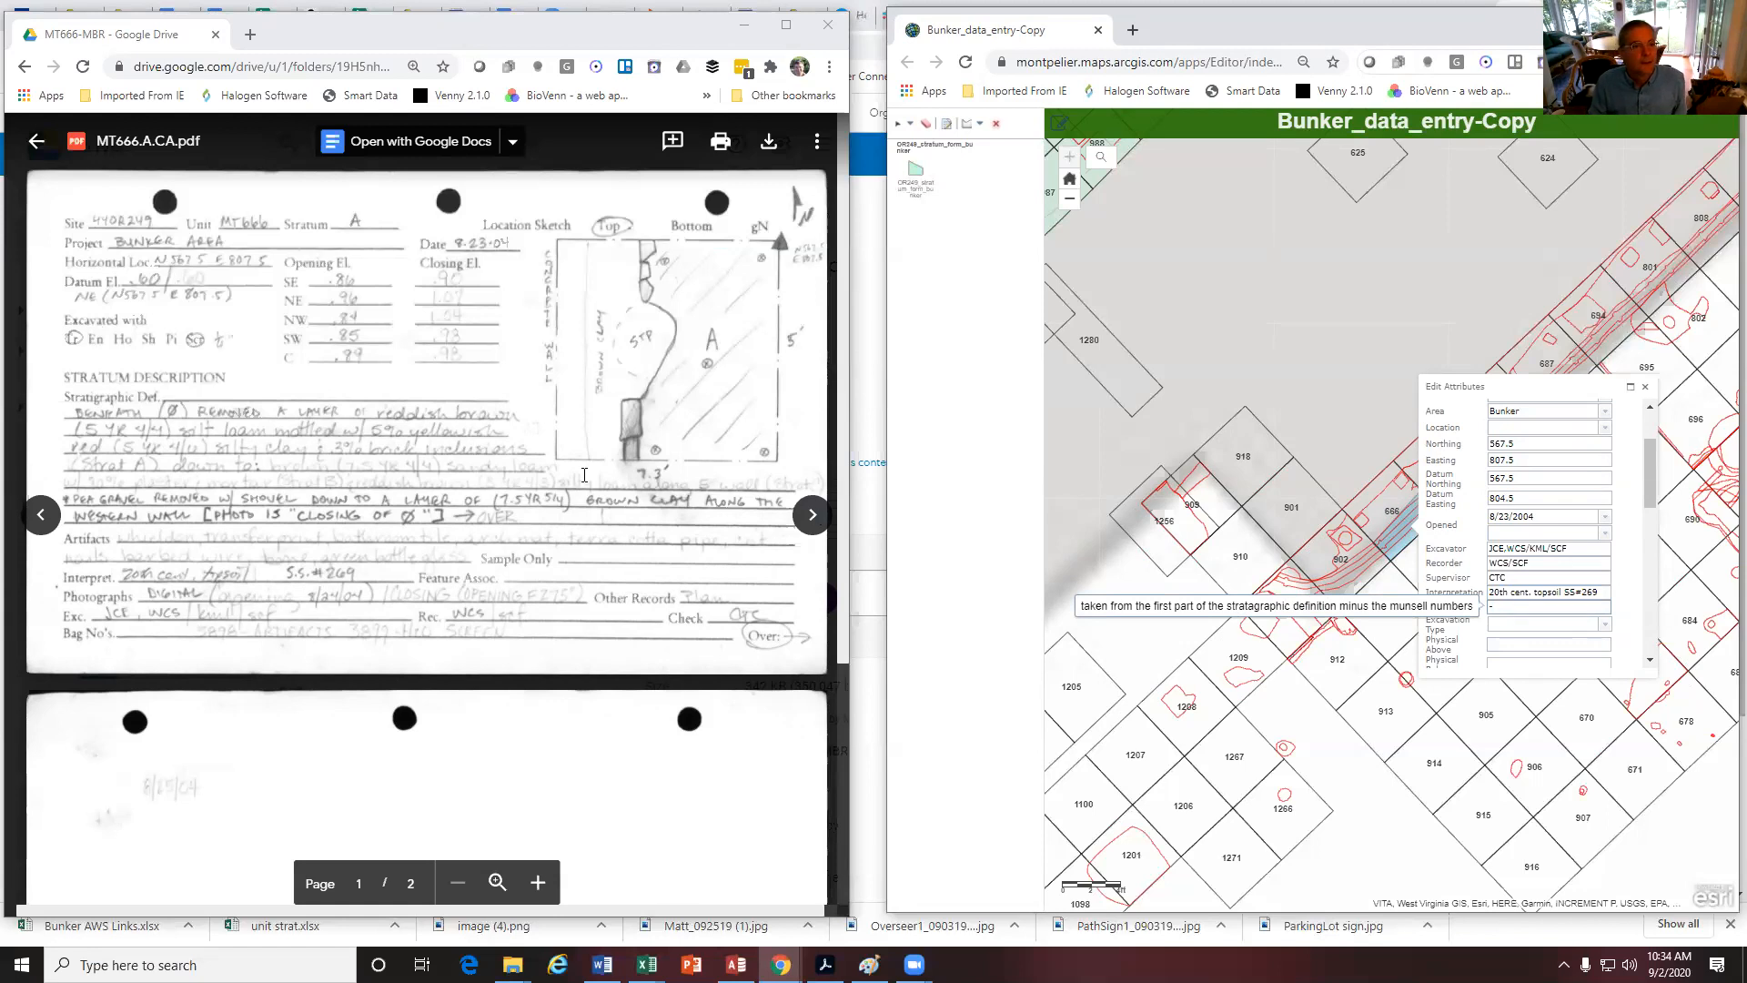
scroll(1449, 608, "down", 2)
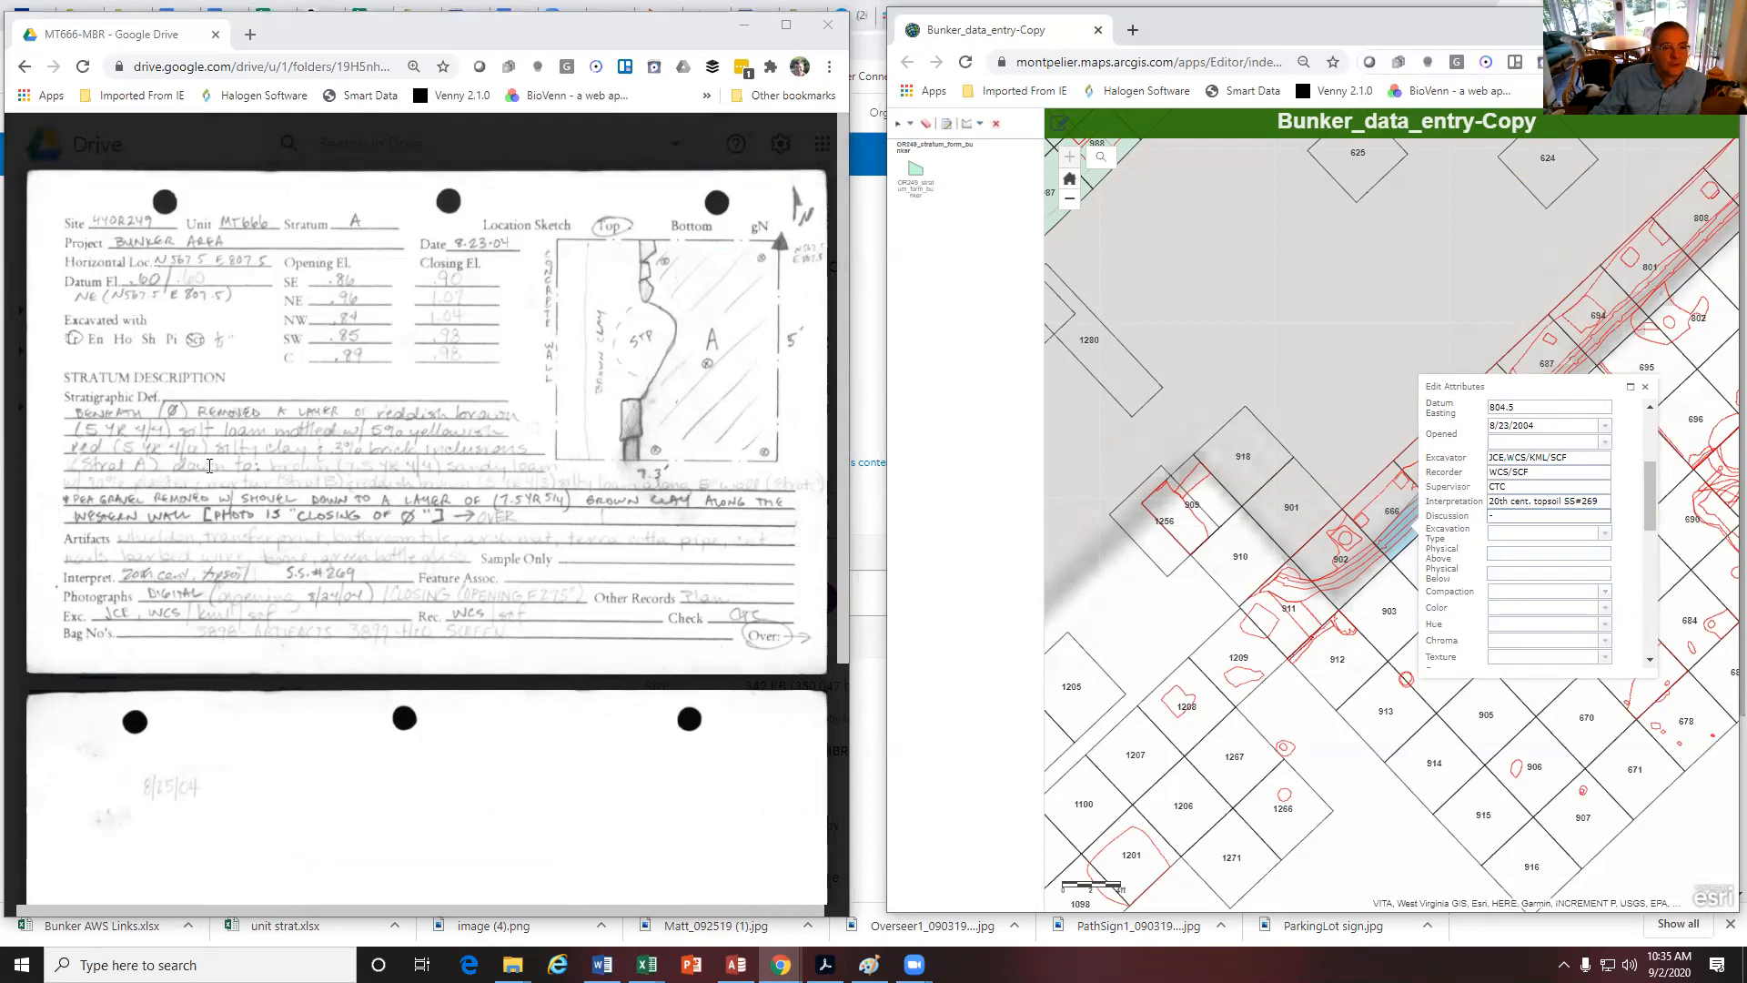
left_click(1507, 515)
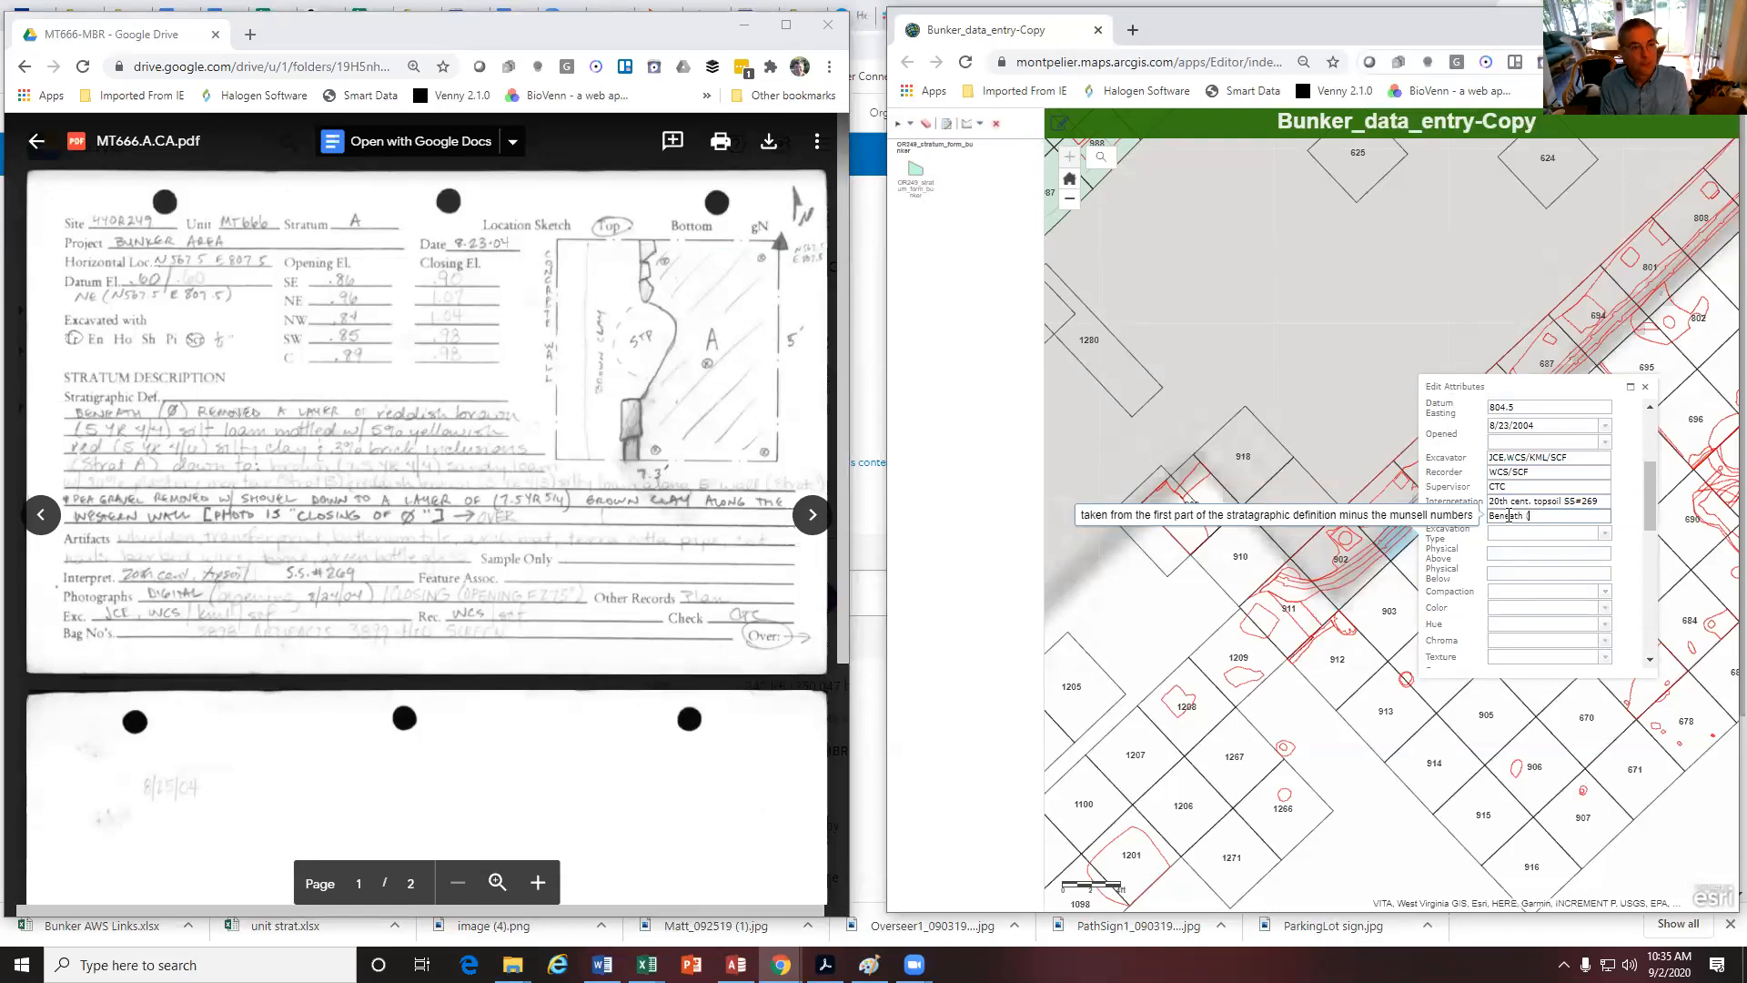
type("removed a layer of reddish")
type(" br")
type("own")
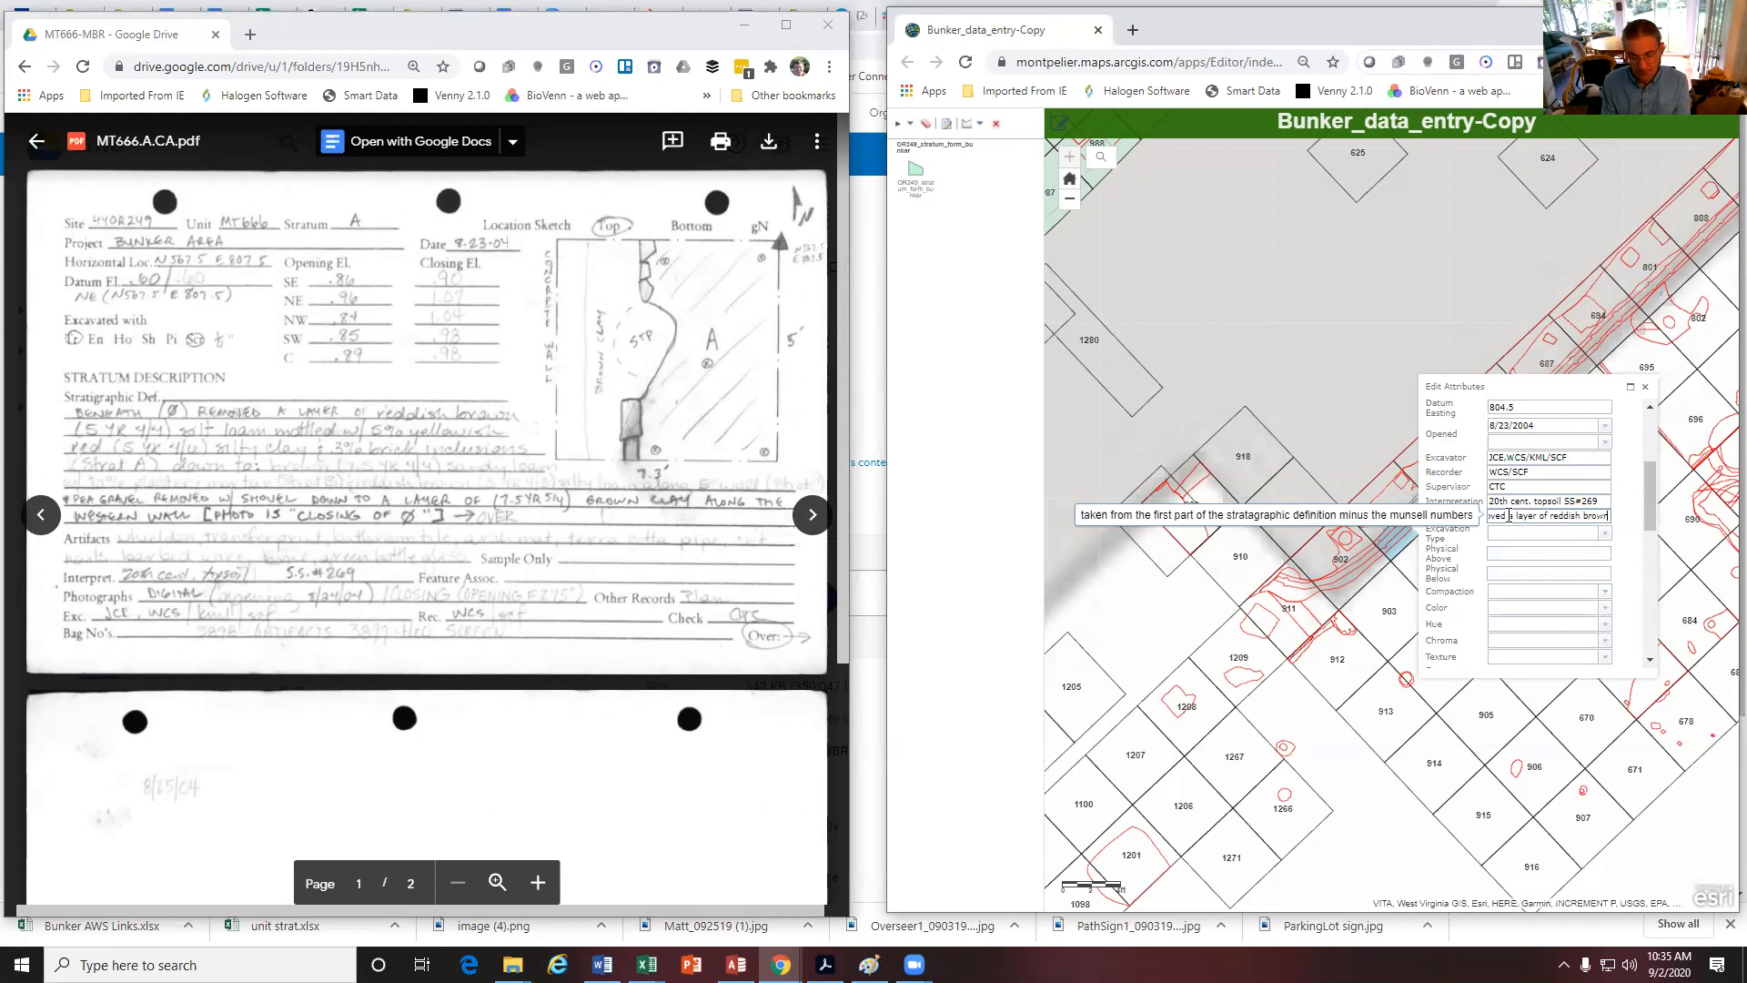
type(" s")
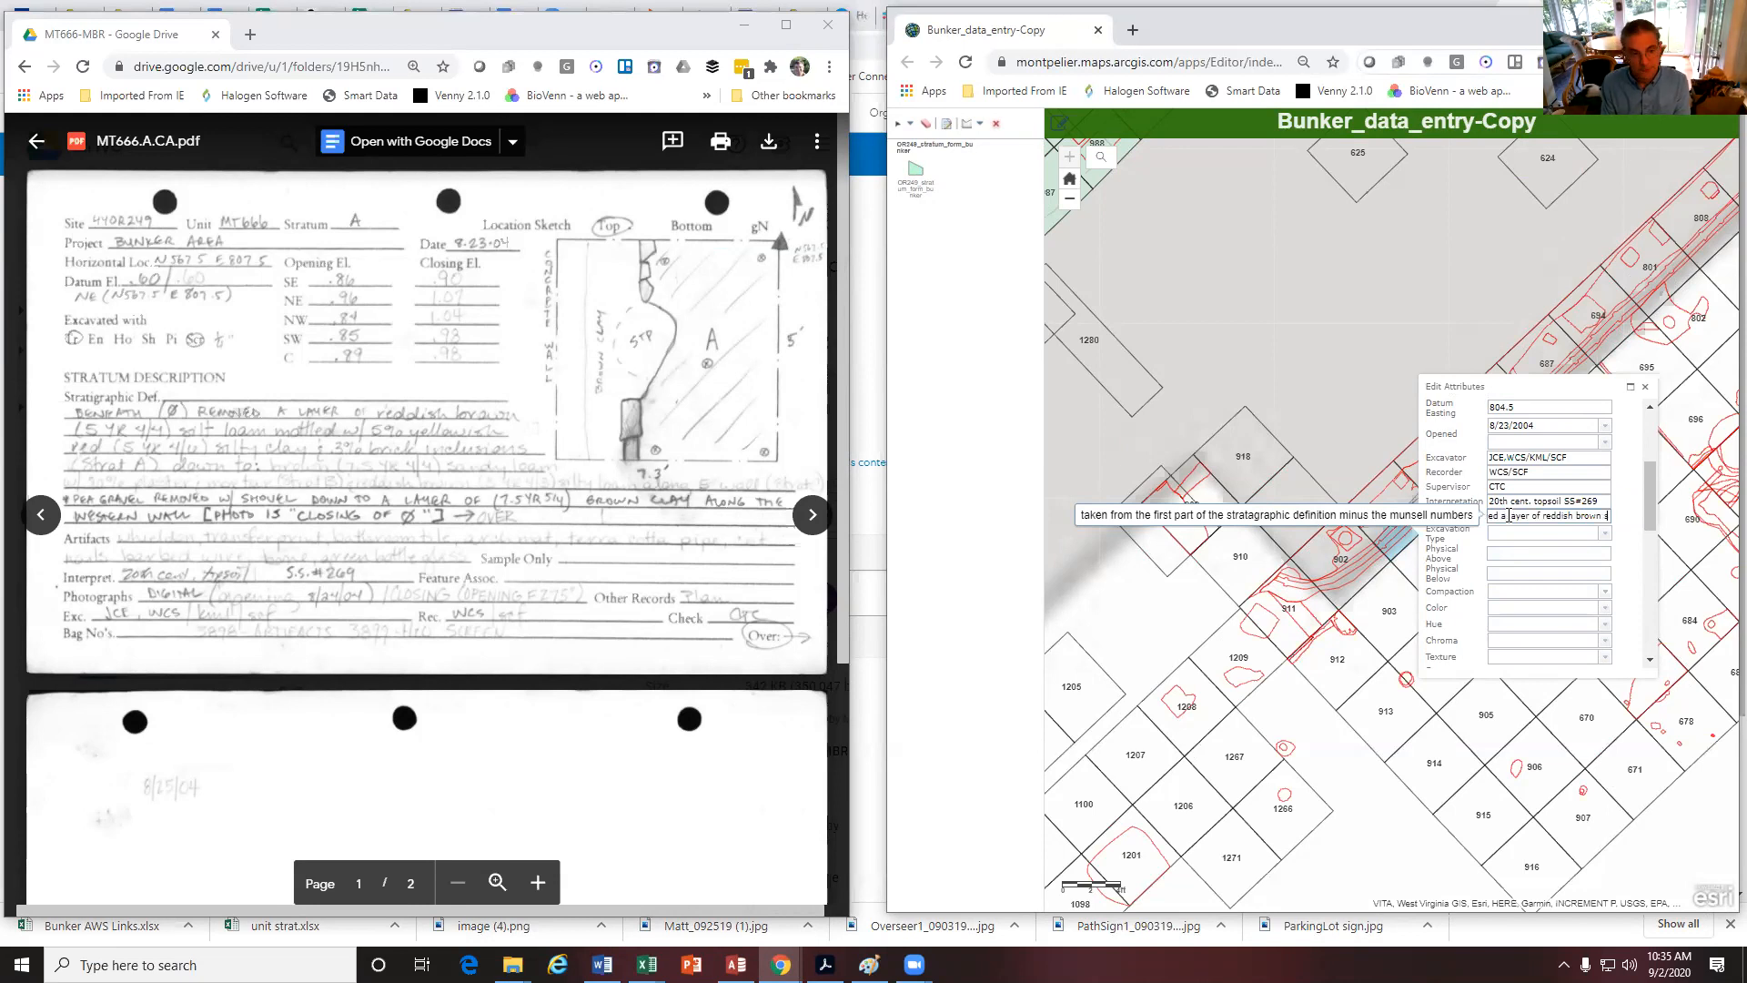
type("ilt loam mot")
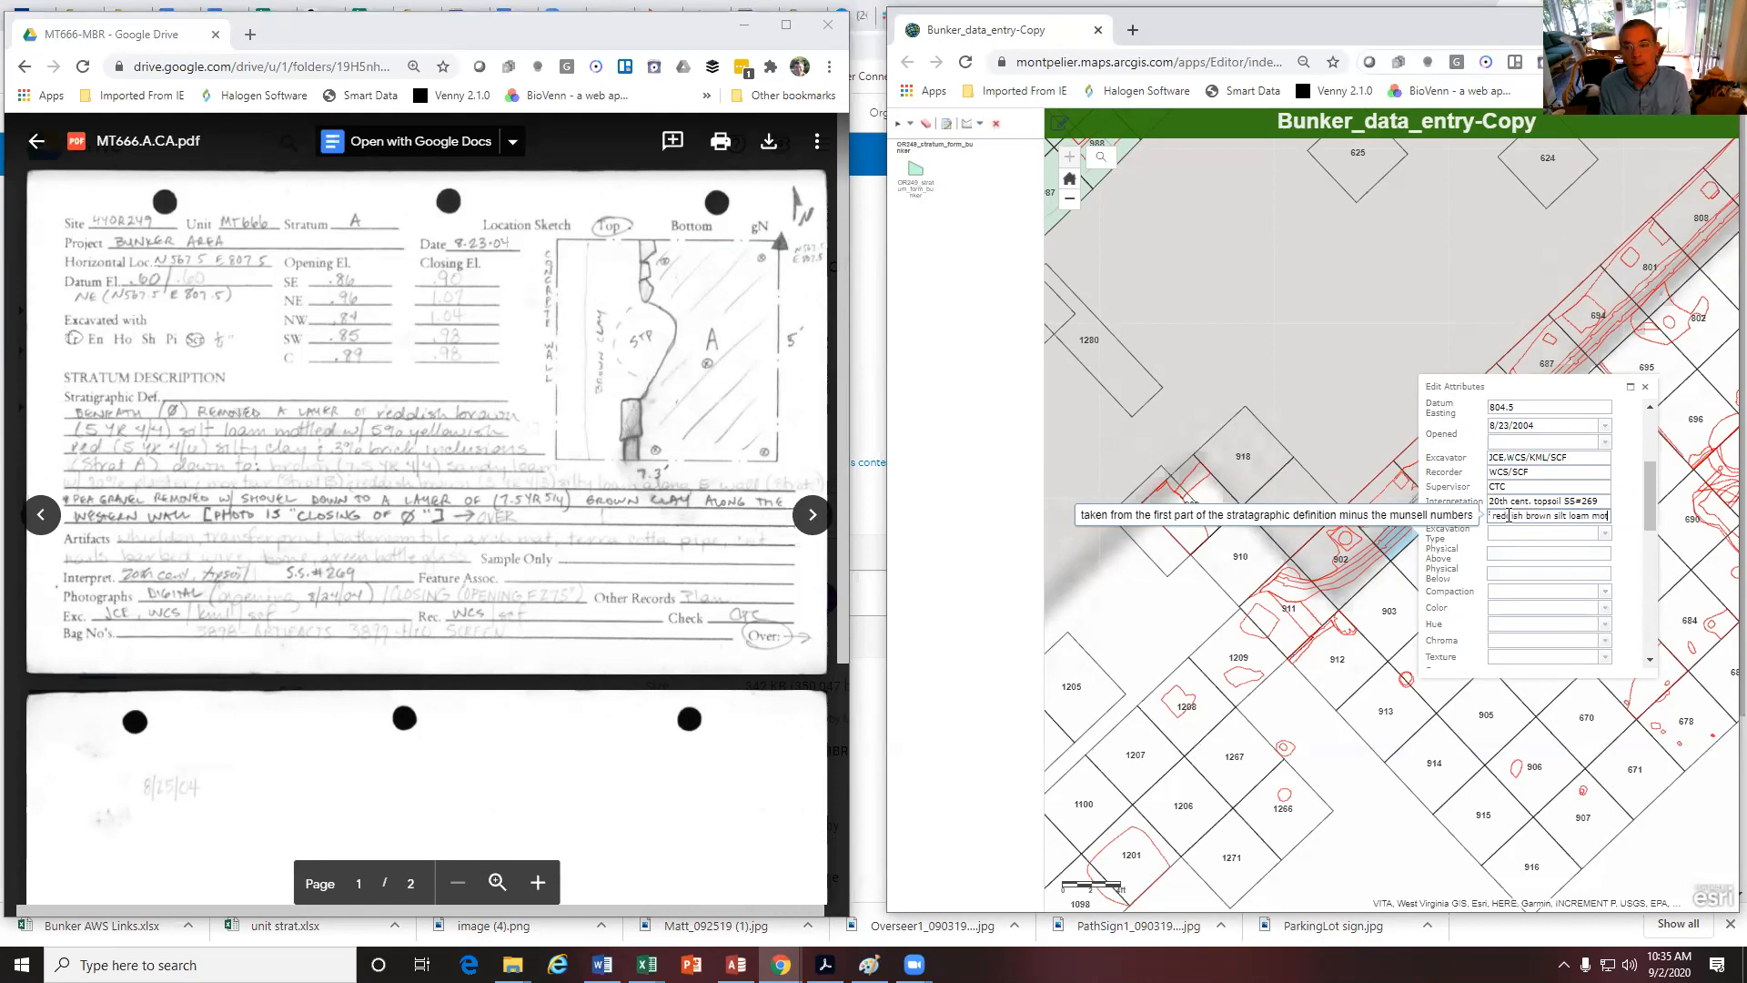
type("tled w")
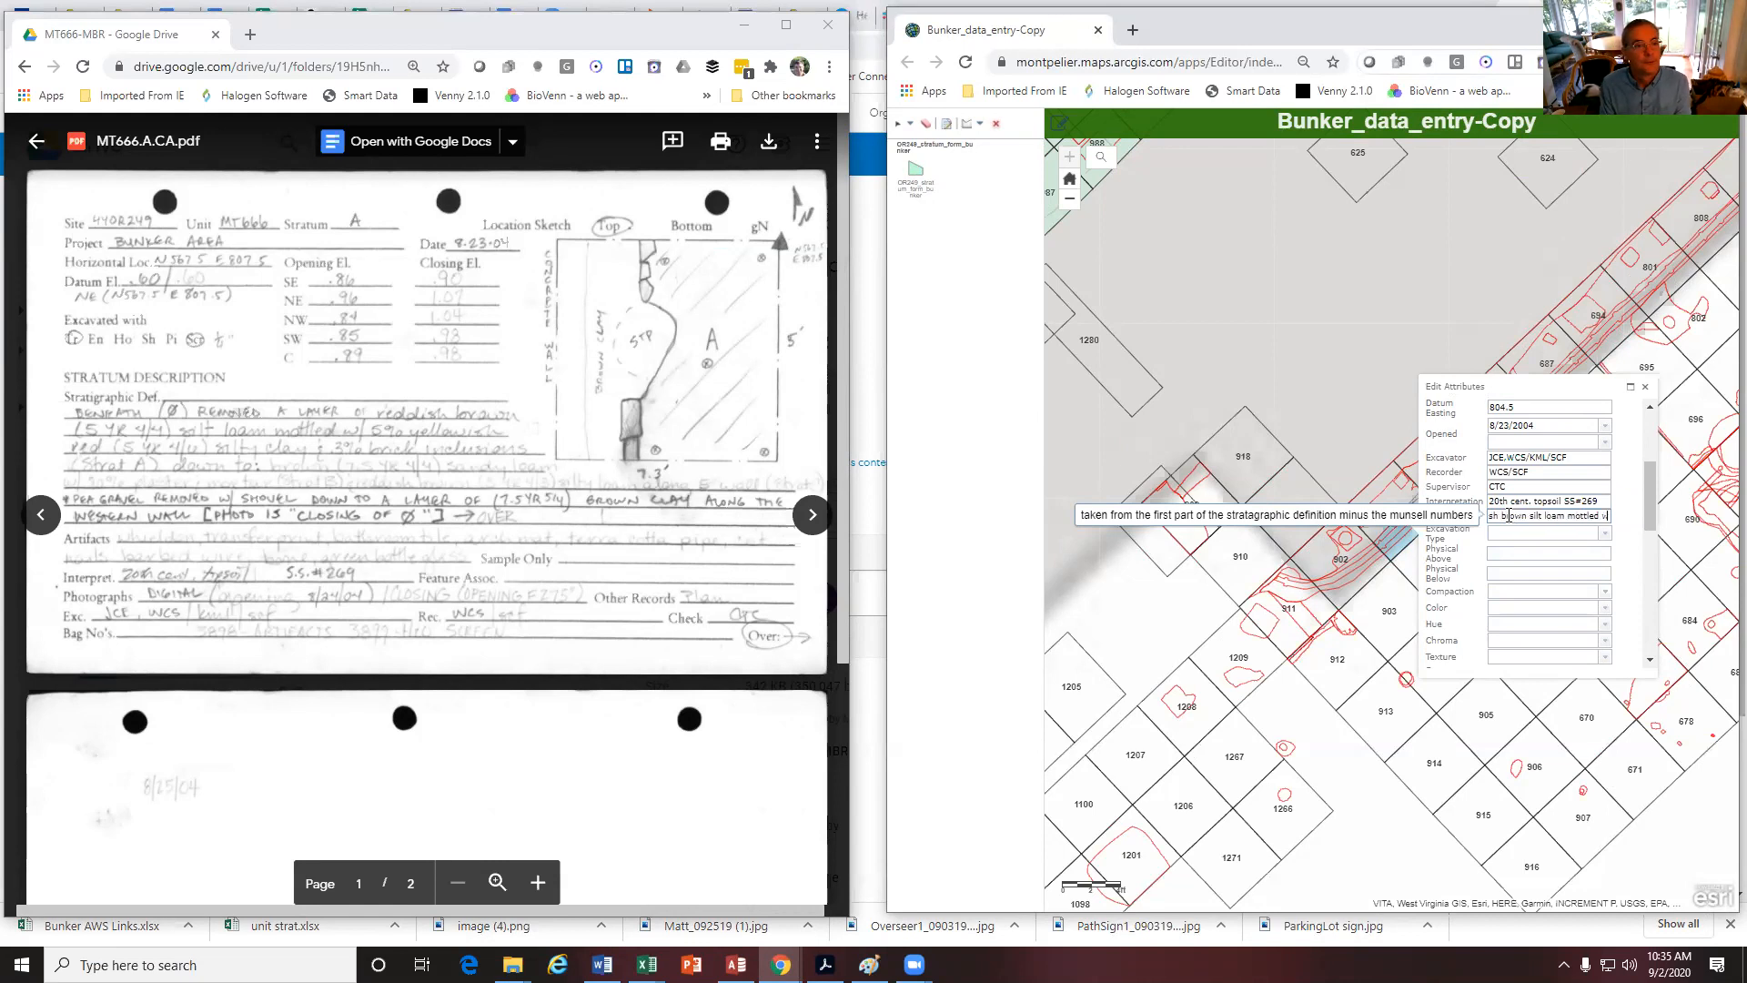
type("ith 5")
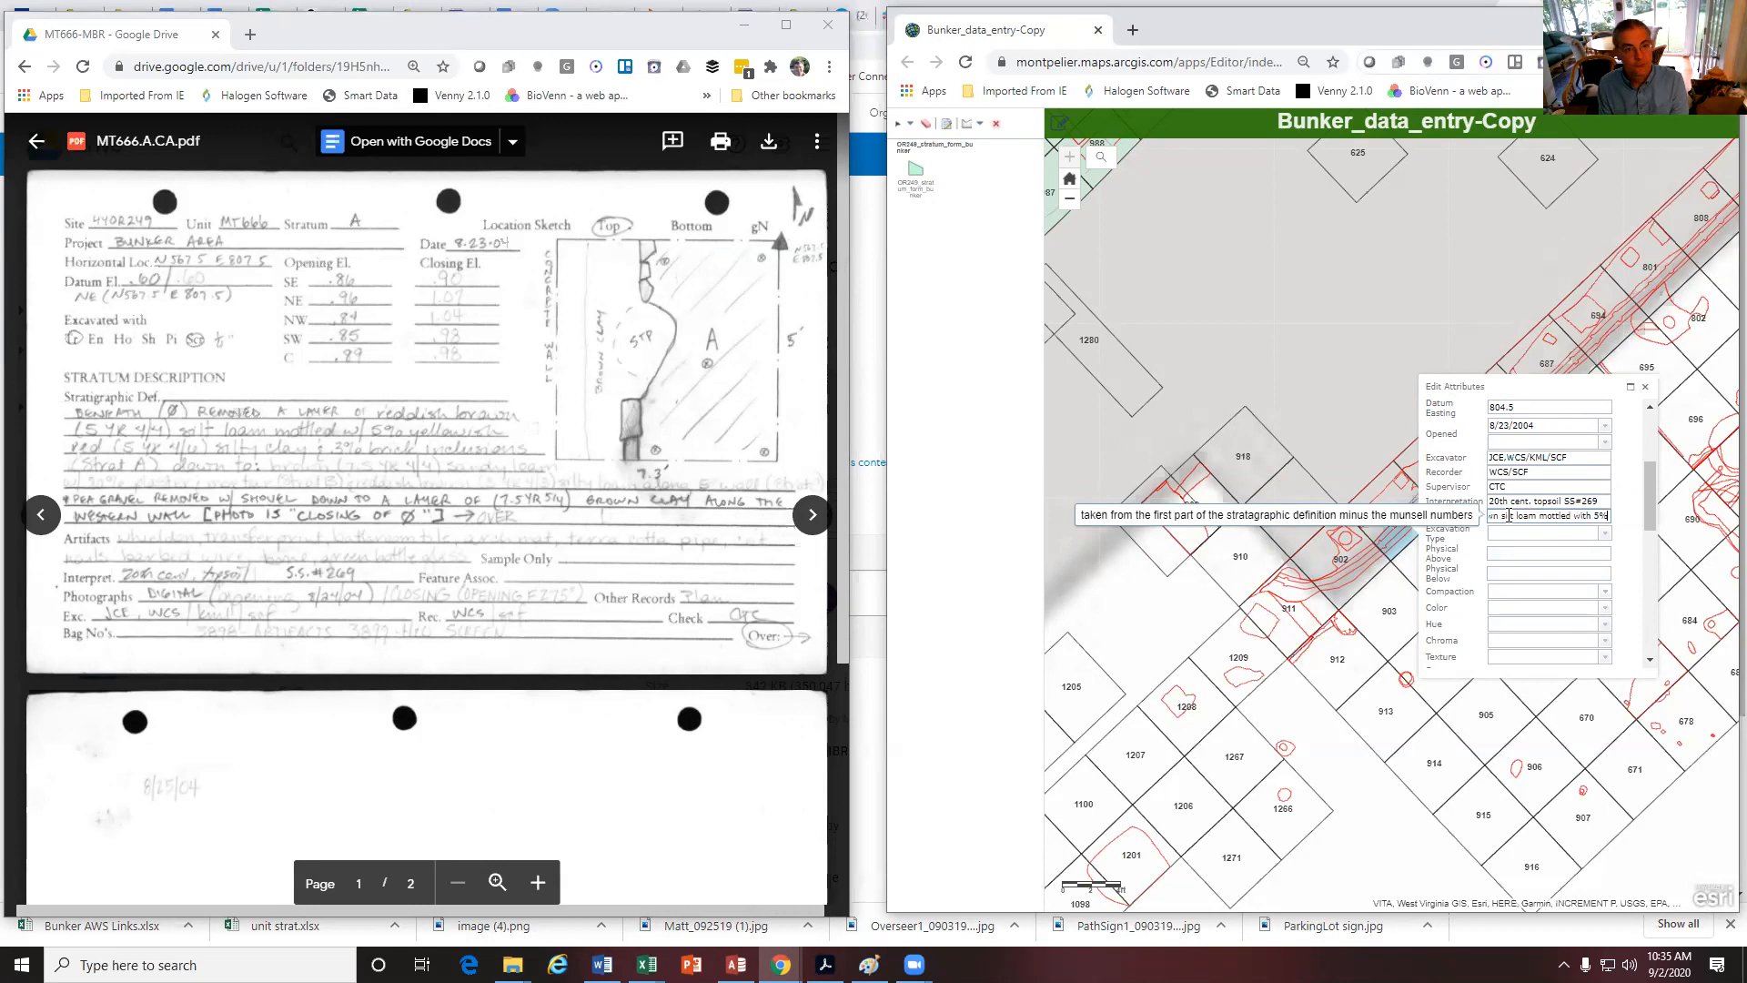
Continue the Discussion text after the 5% with "yellowish red (5YR4/6) silty clay& 3% brick inclusions"
type("% yellowish")
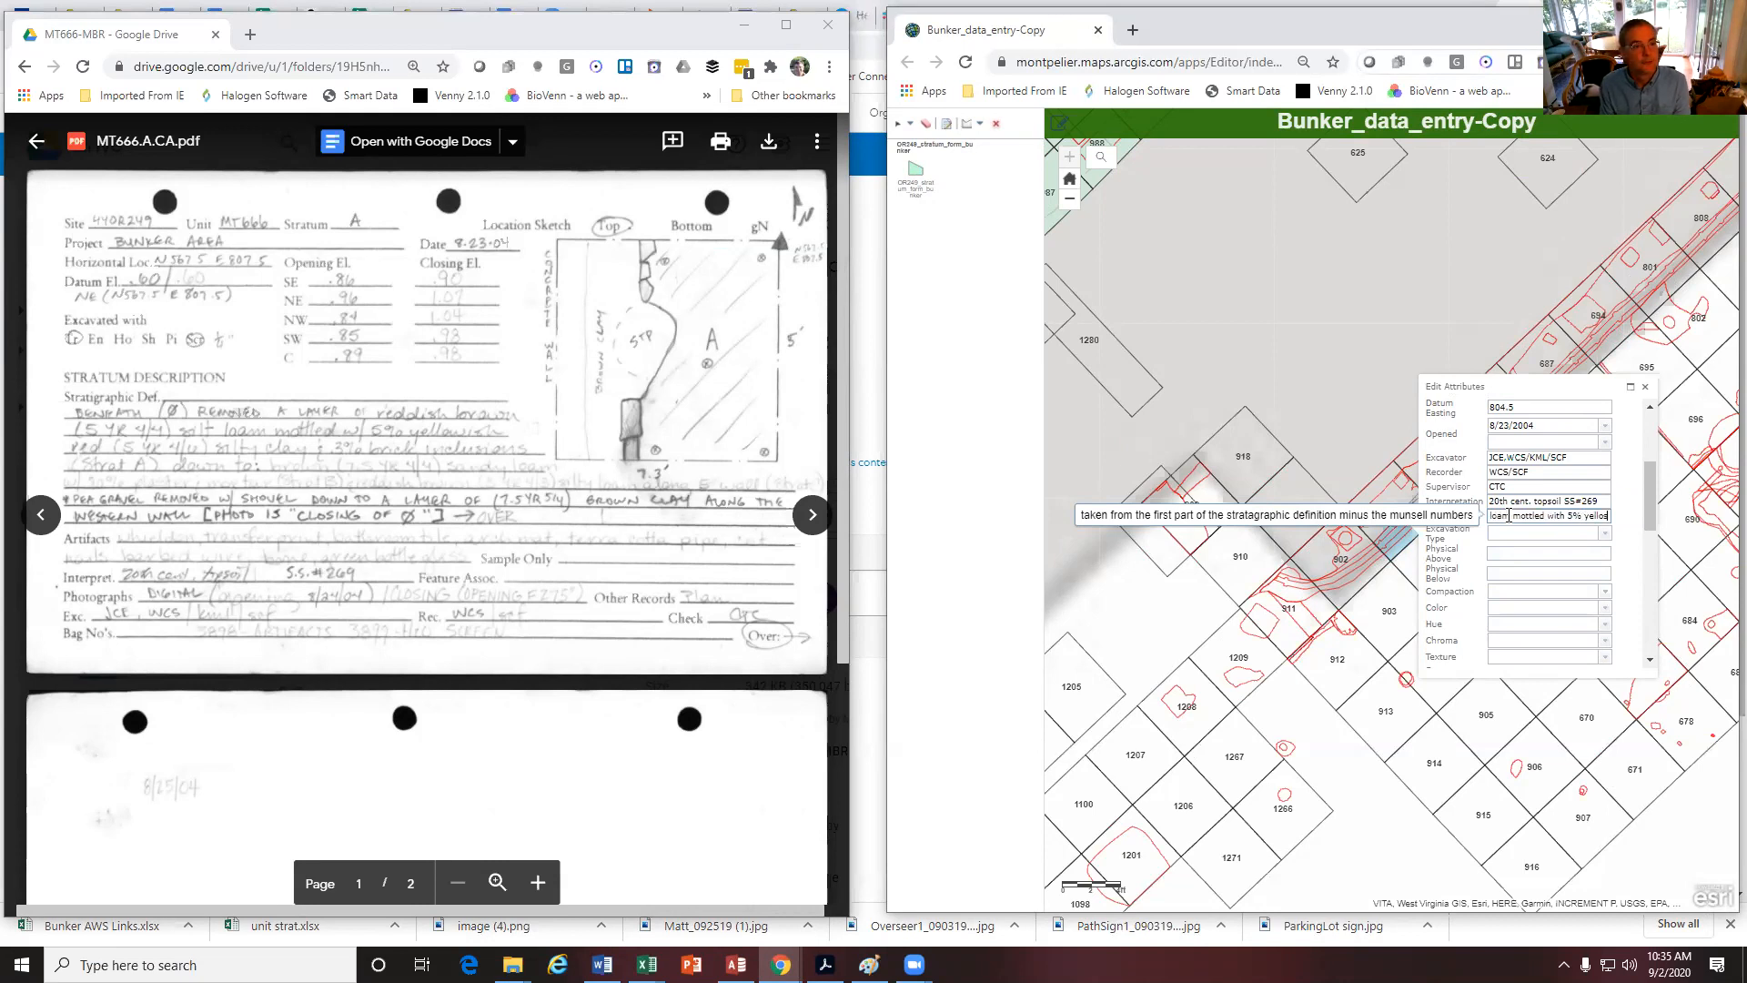
key("BackSpace")
key("BackSpace")
key("BackSpace")
key("BackSpace")
key("BackSpace")
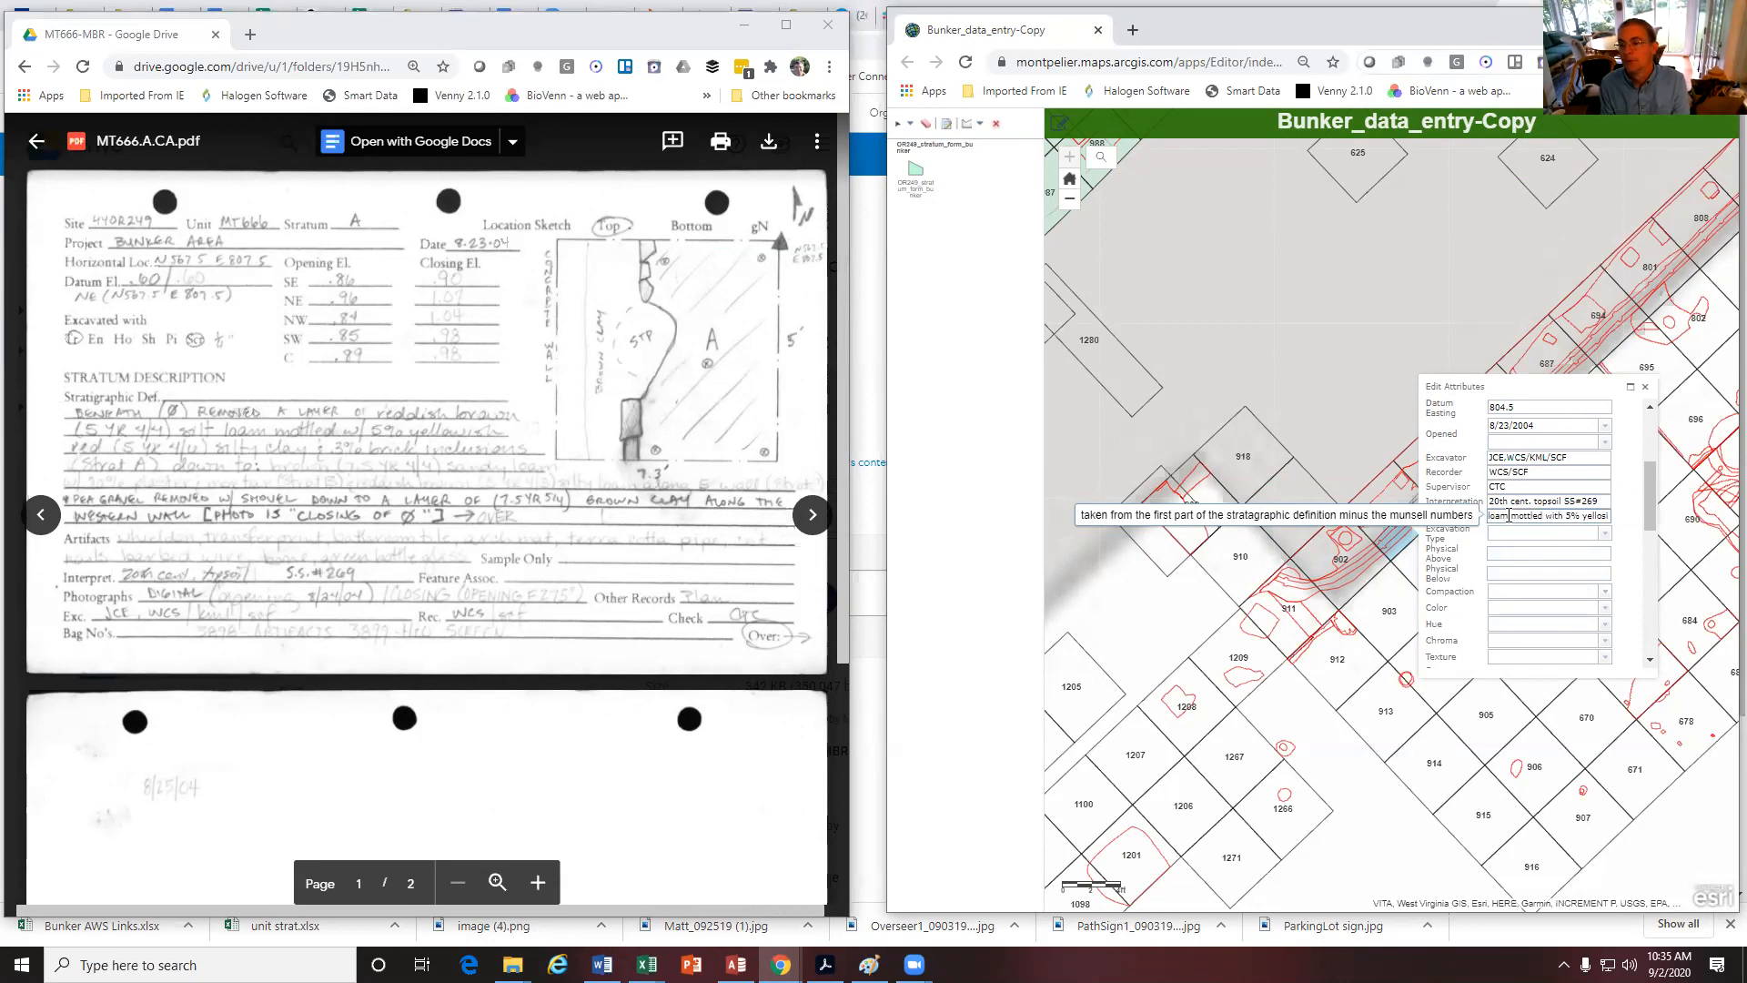
type("wish red (5")
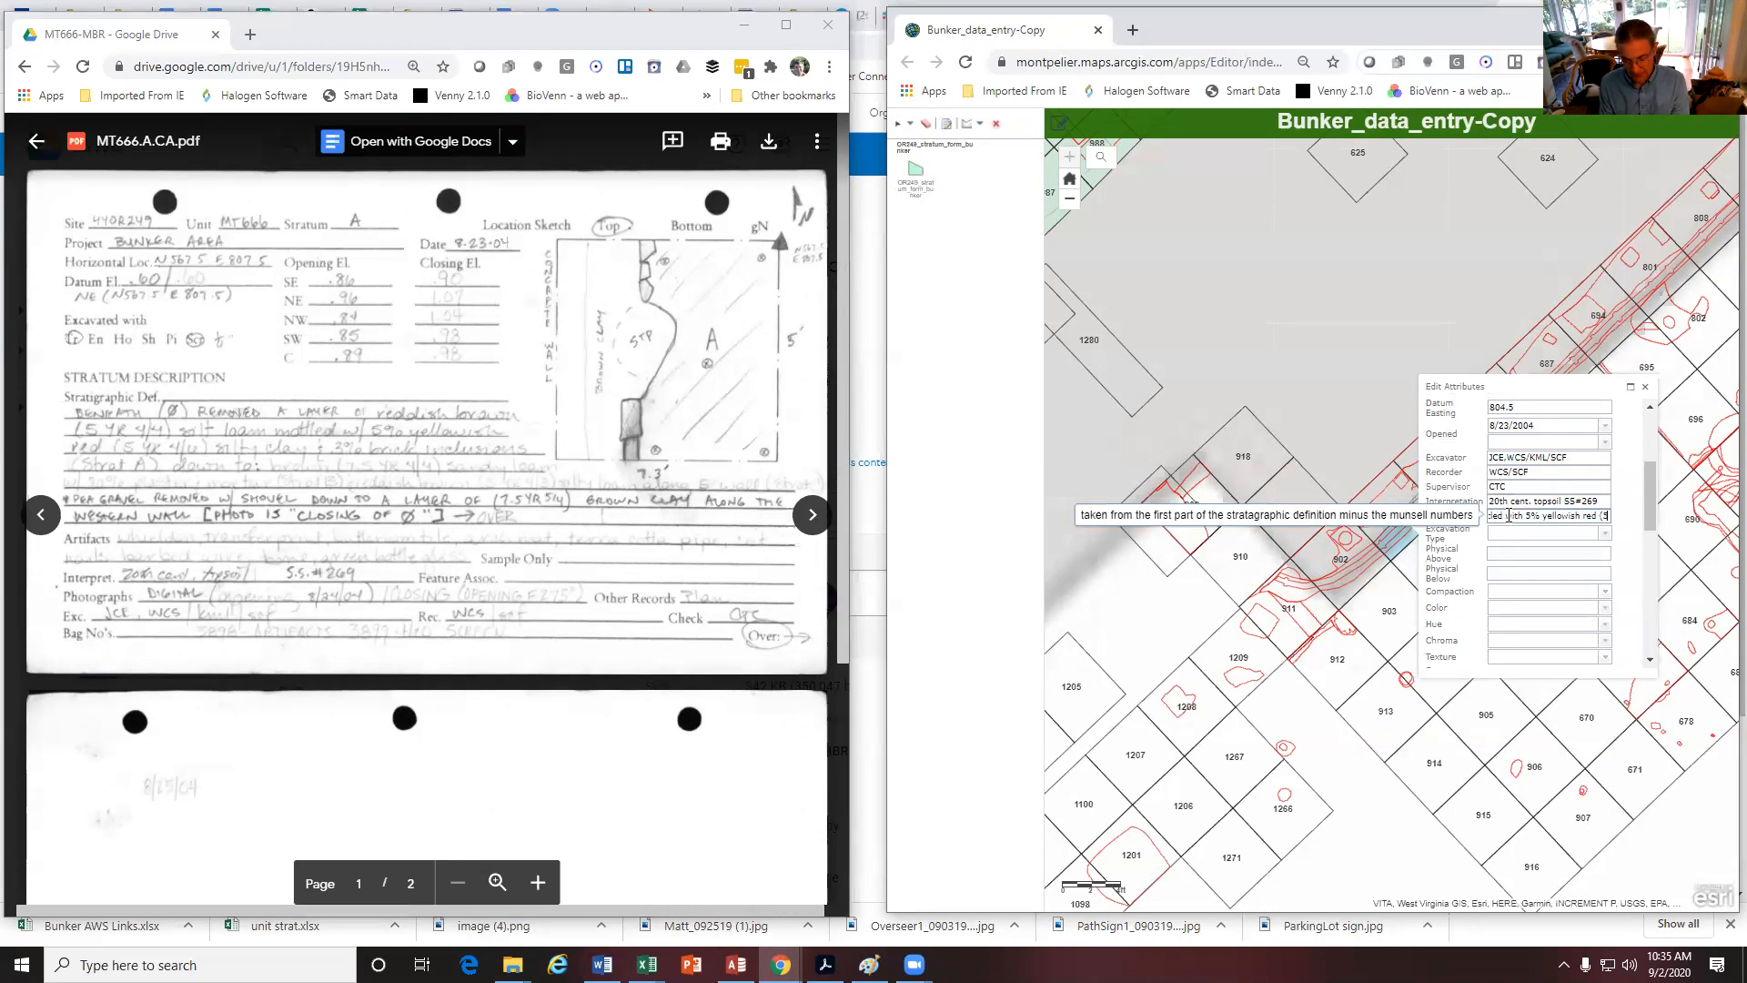
type("YR")
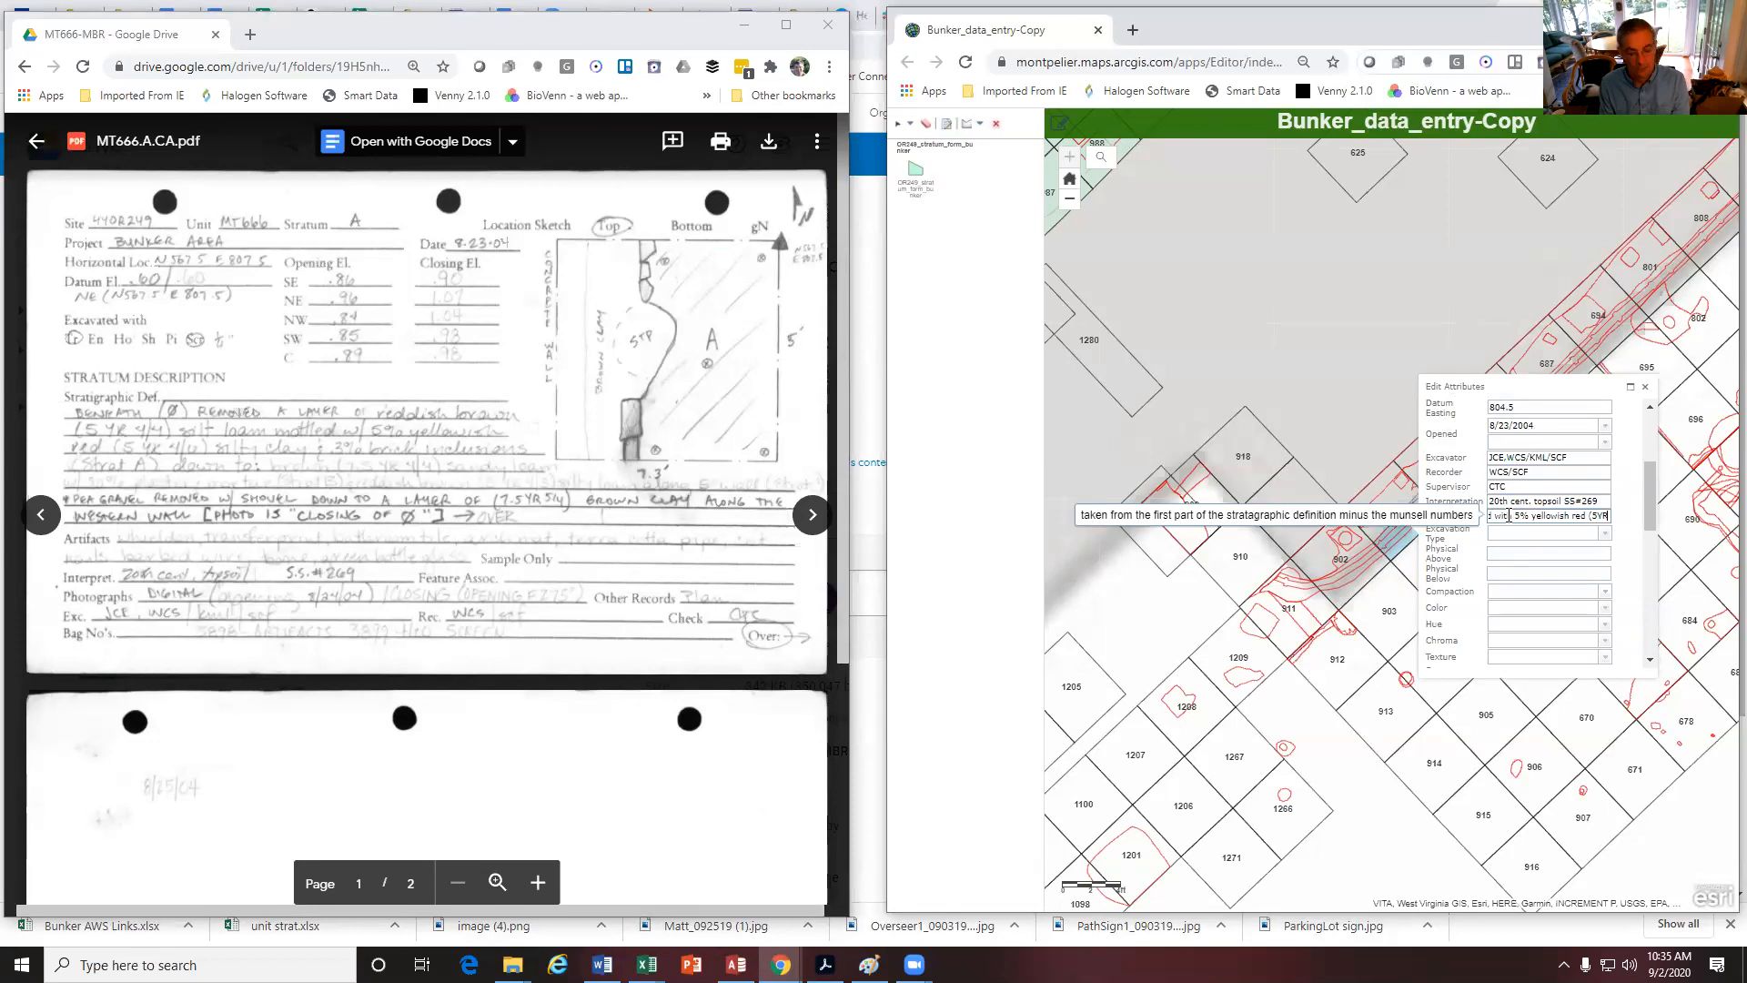
type("4/6) silty clay")
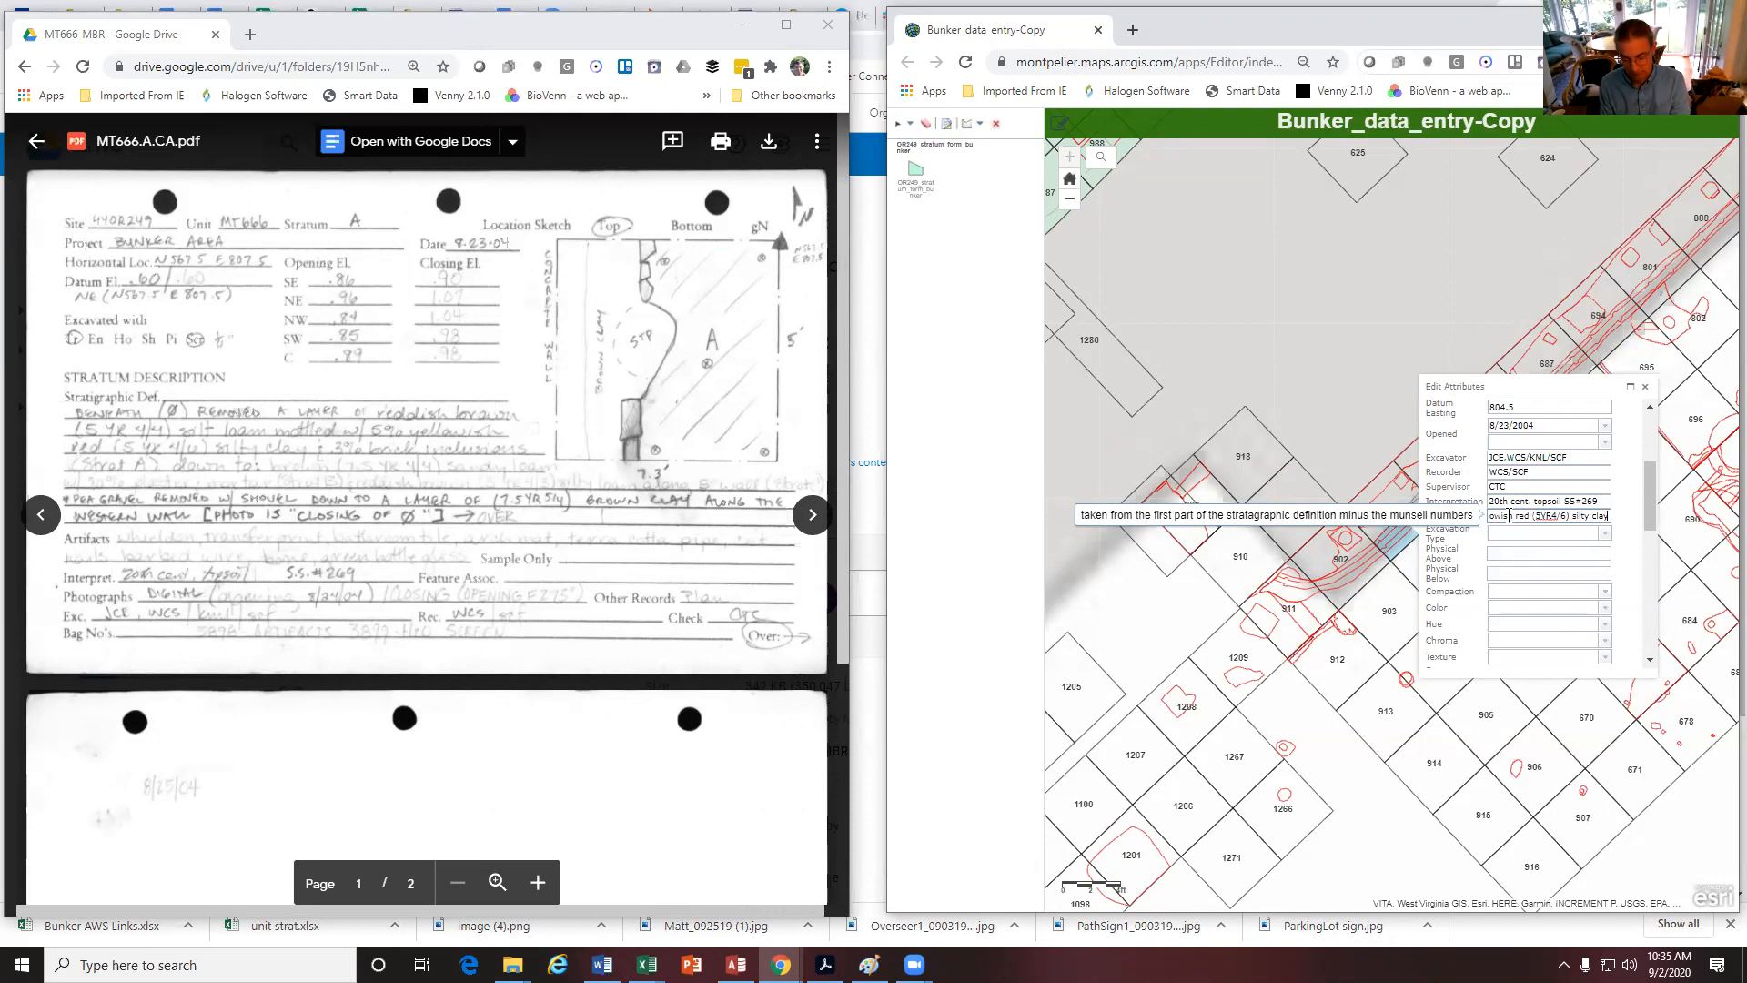
type("&")
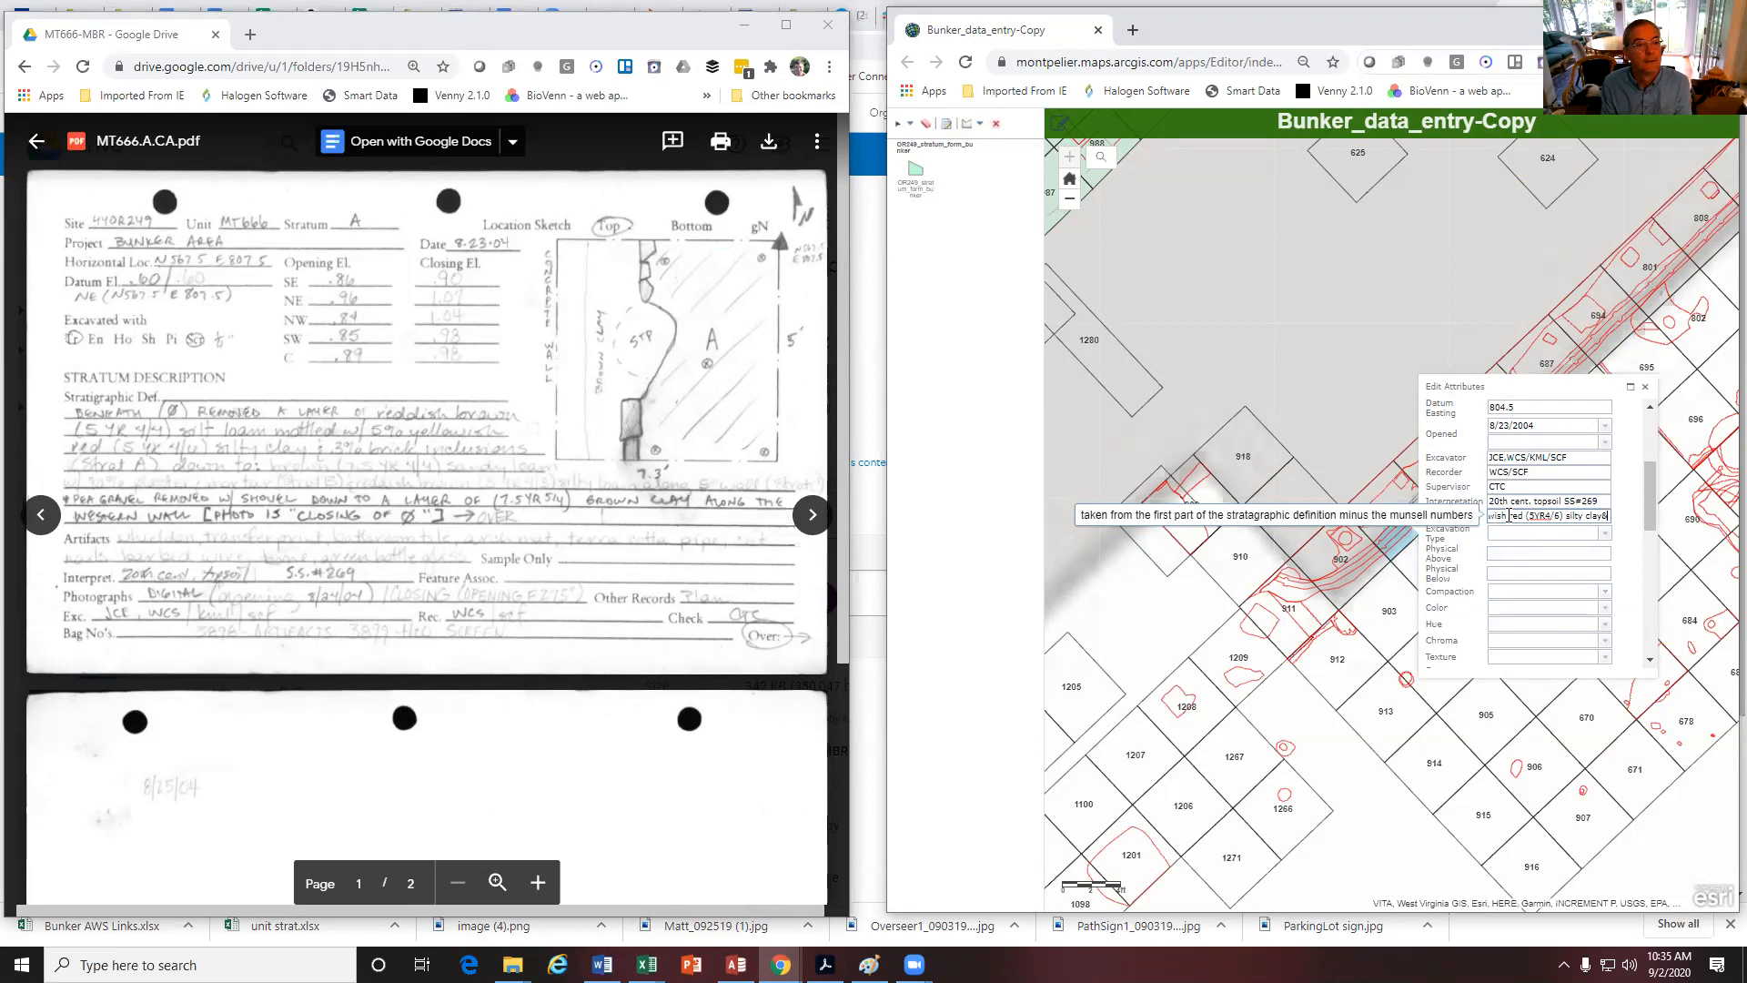
type(" 3% brick inclusions")
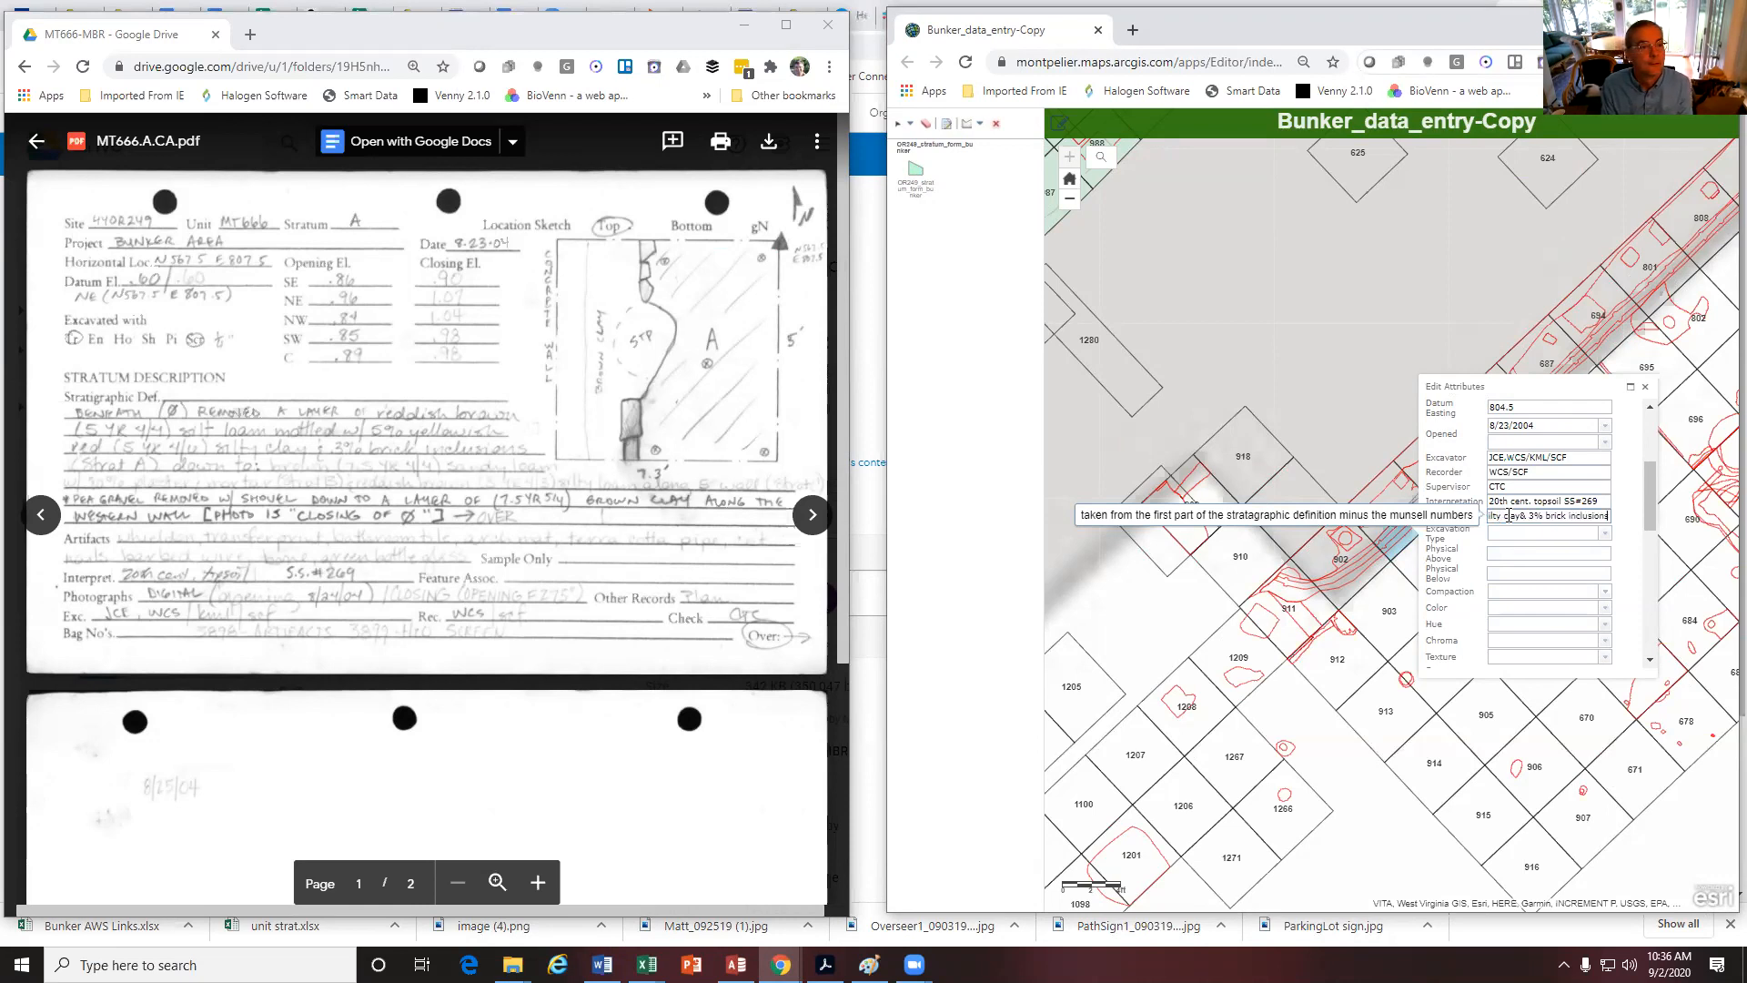
End the Discussion text with "(Strata A)" and set the stratum's color to Reddish Brown
type("(Strata A)")
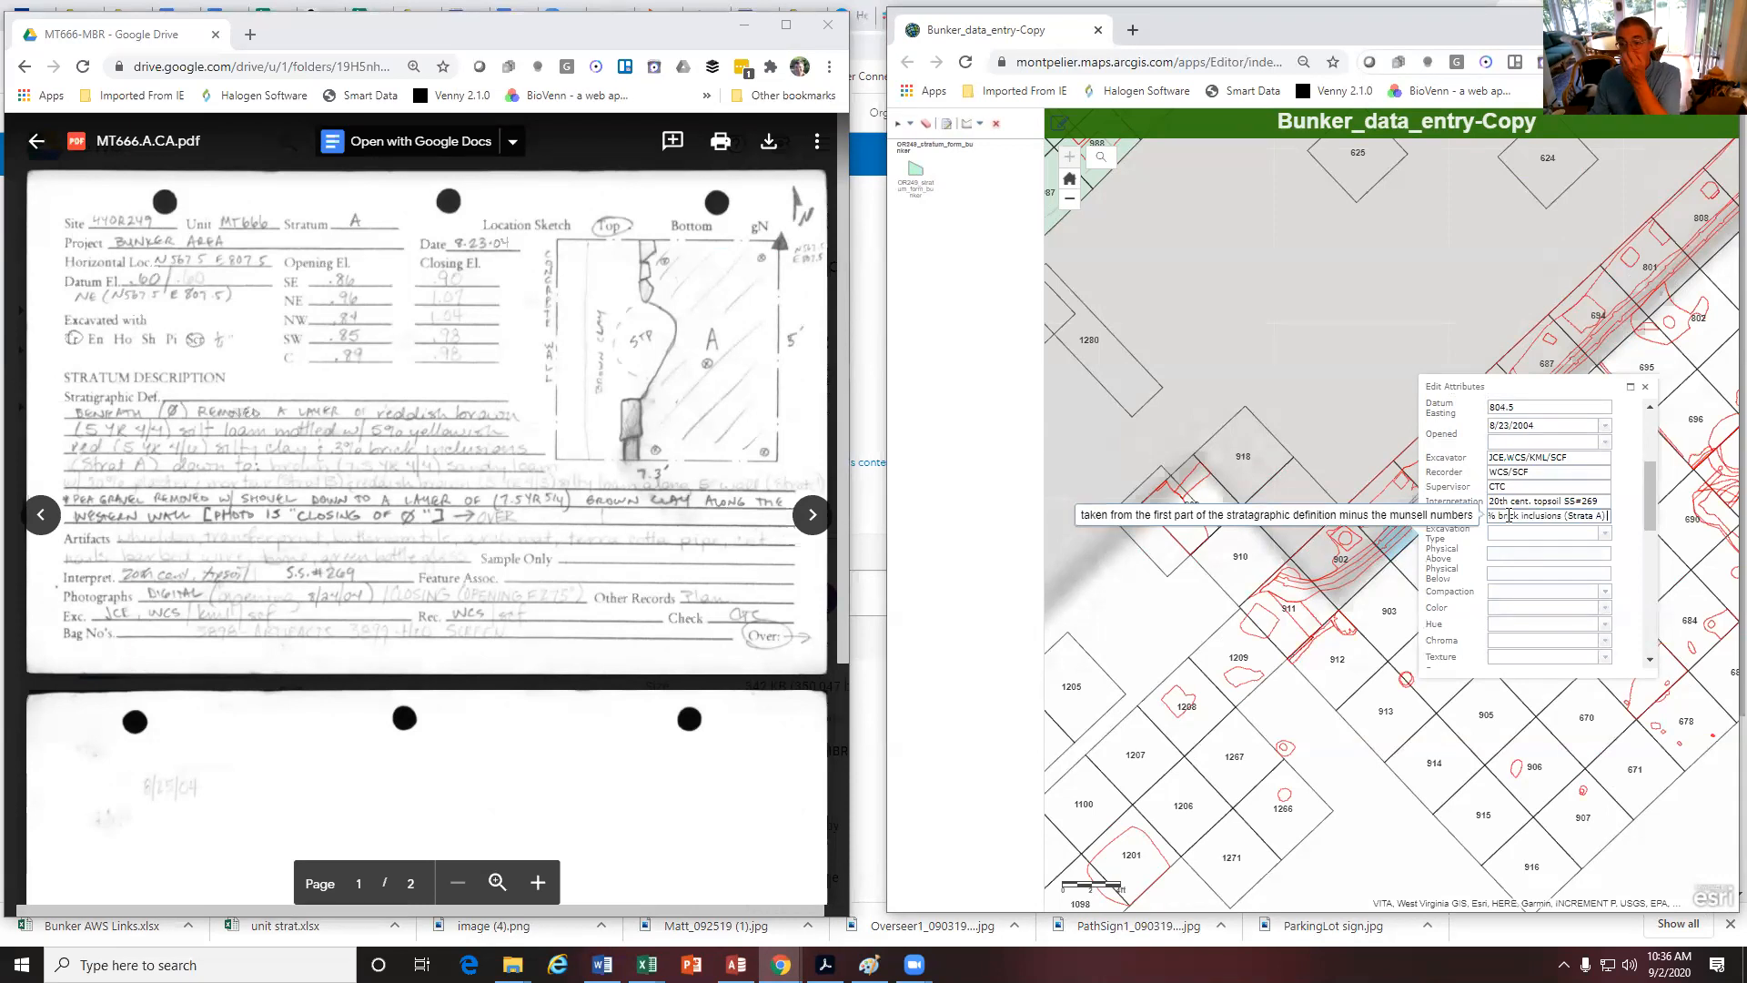
key("Tab")
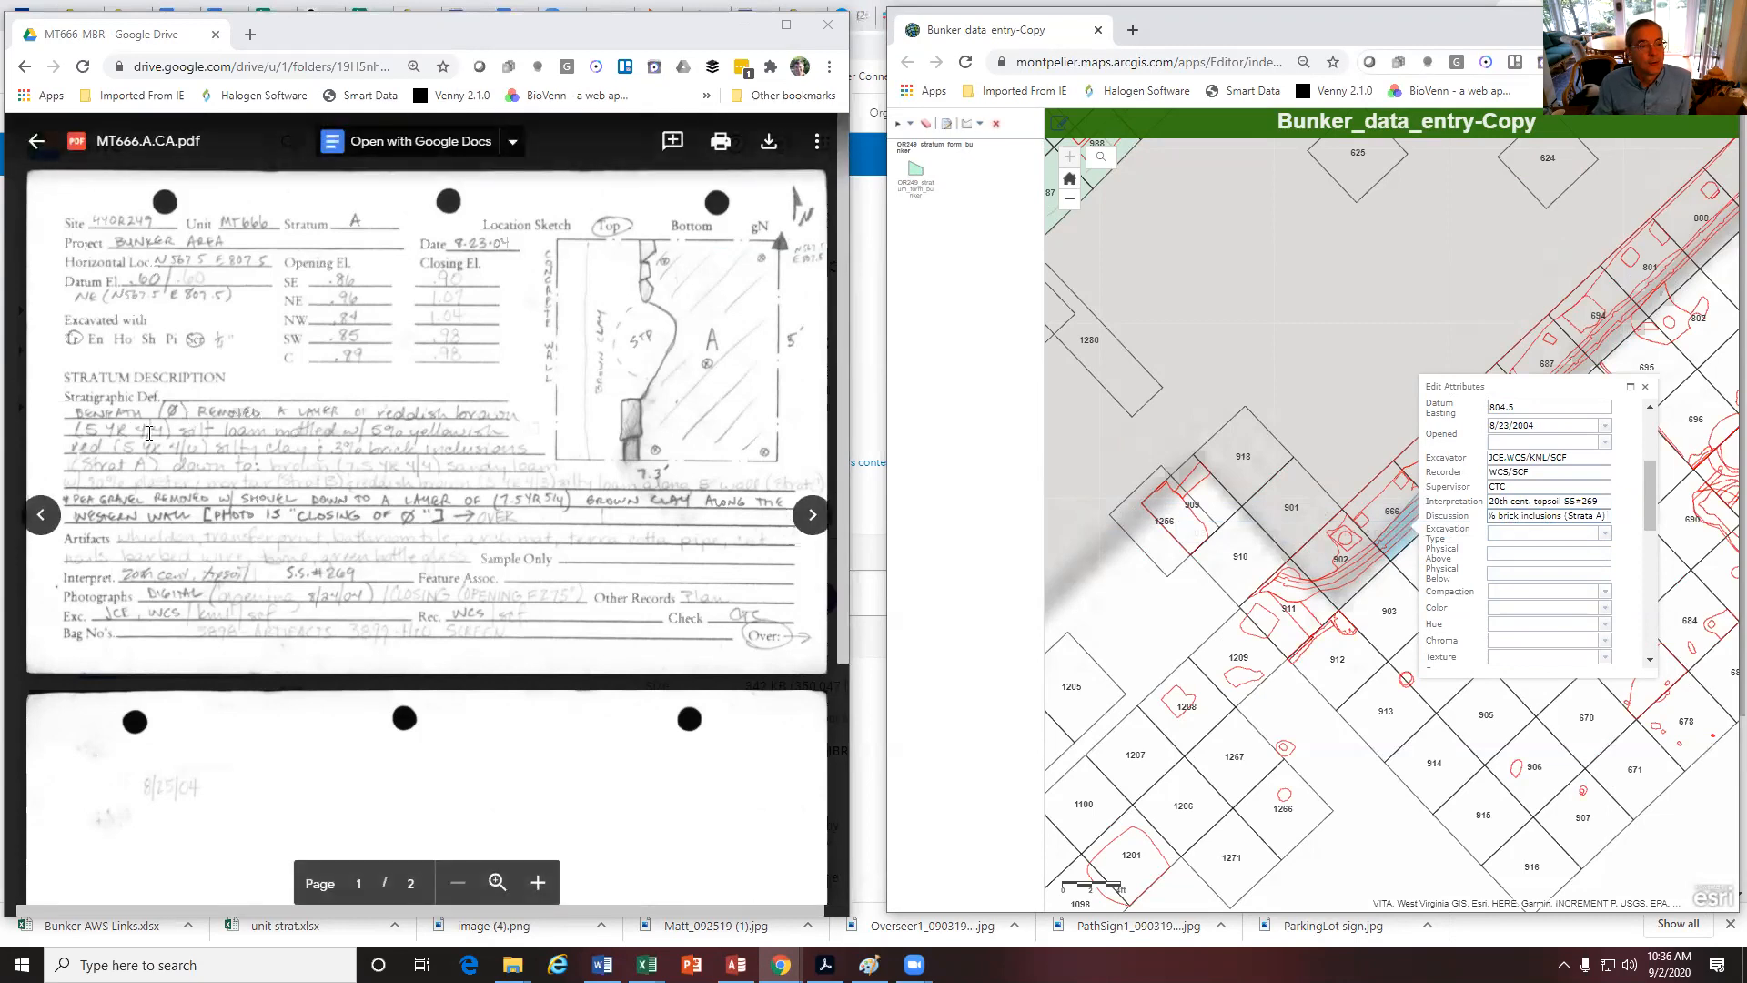
left_click(1525, 611)
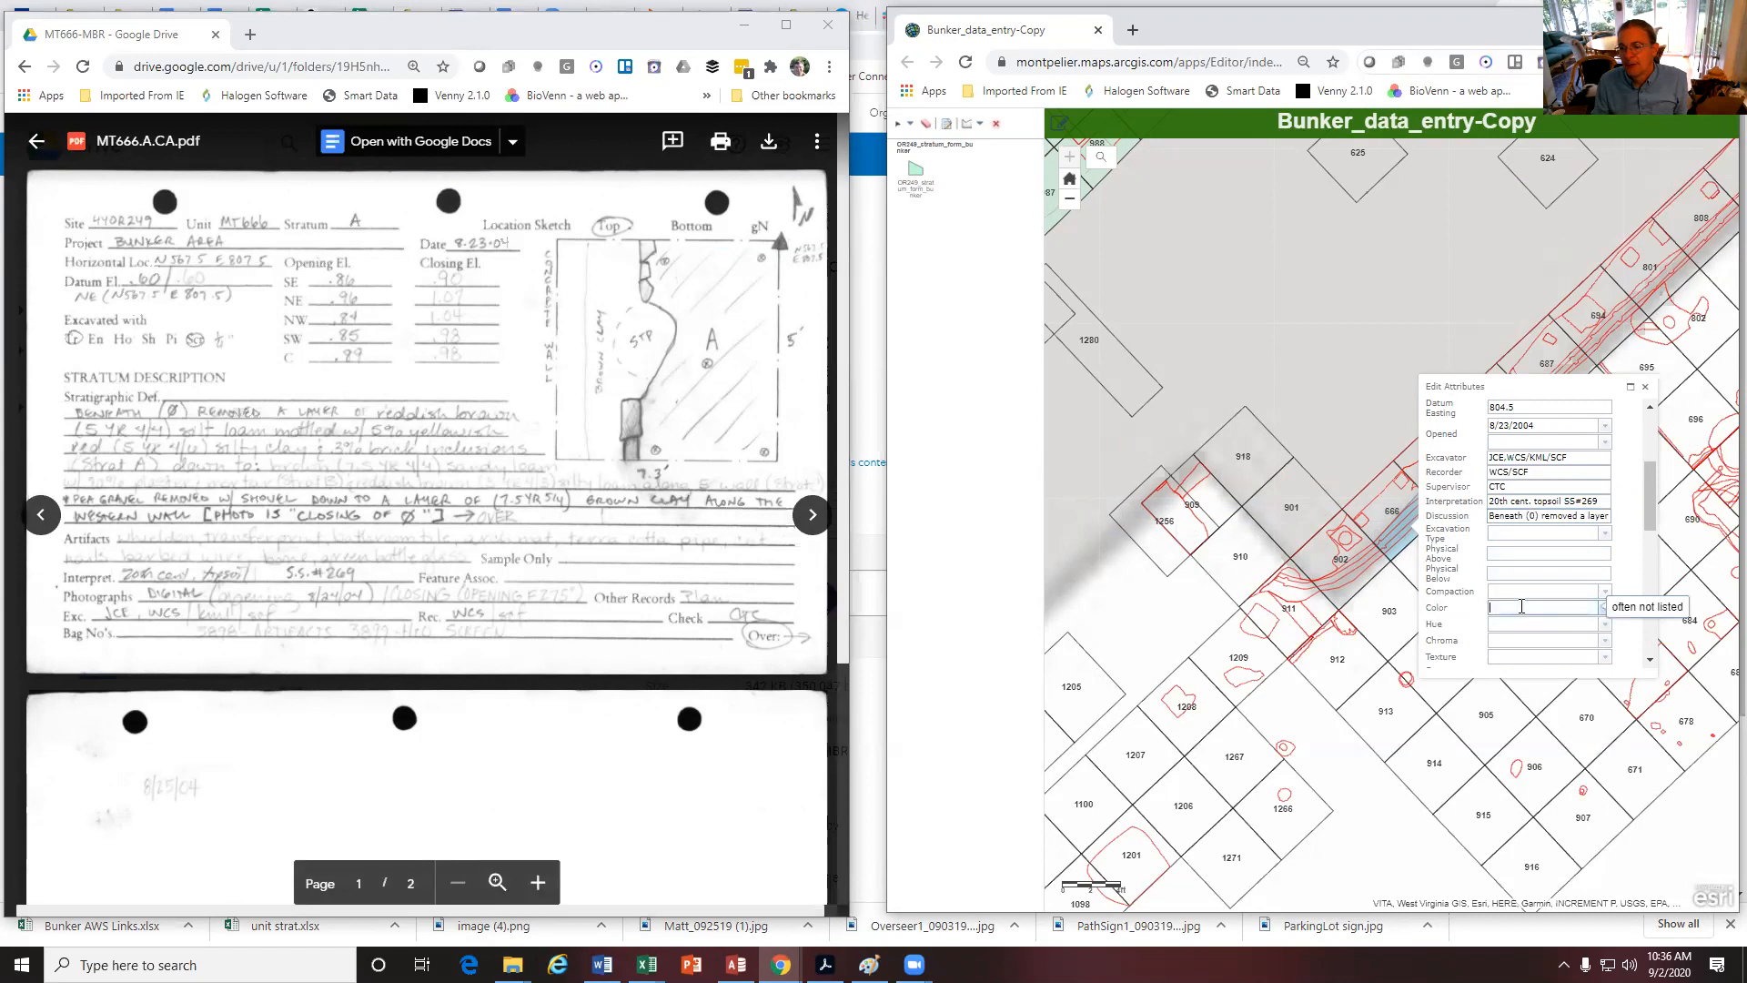
left_click(1606, 612)
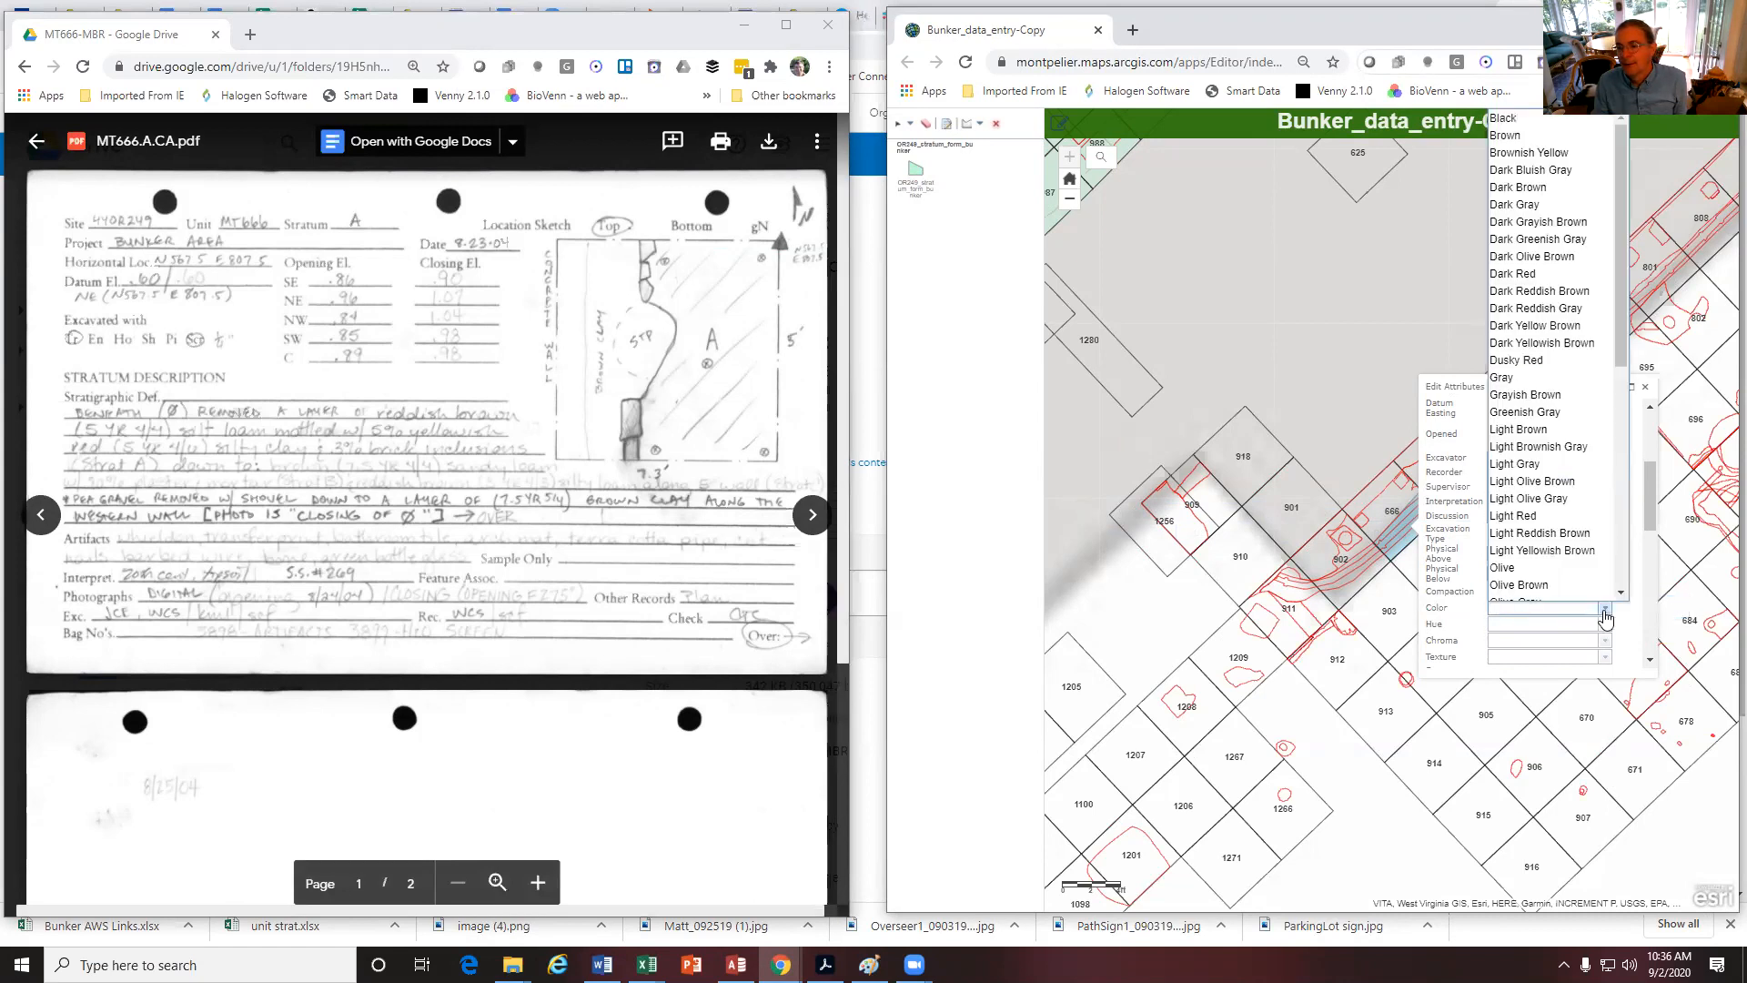
left_click(1606, 612)
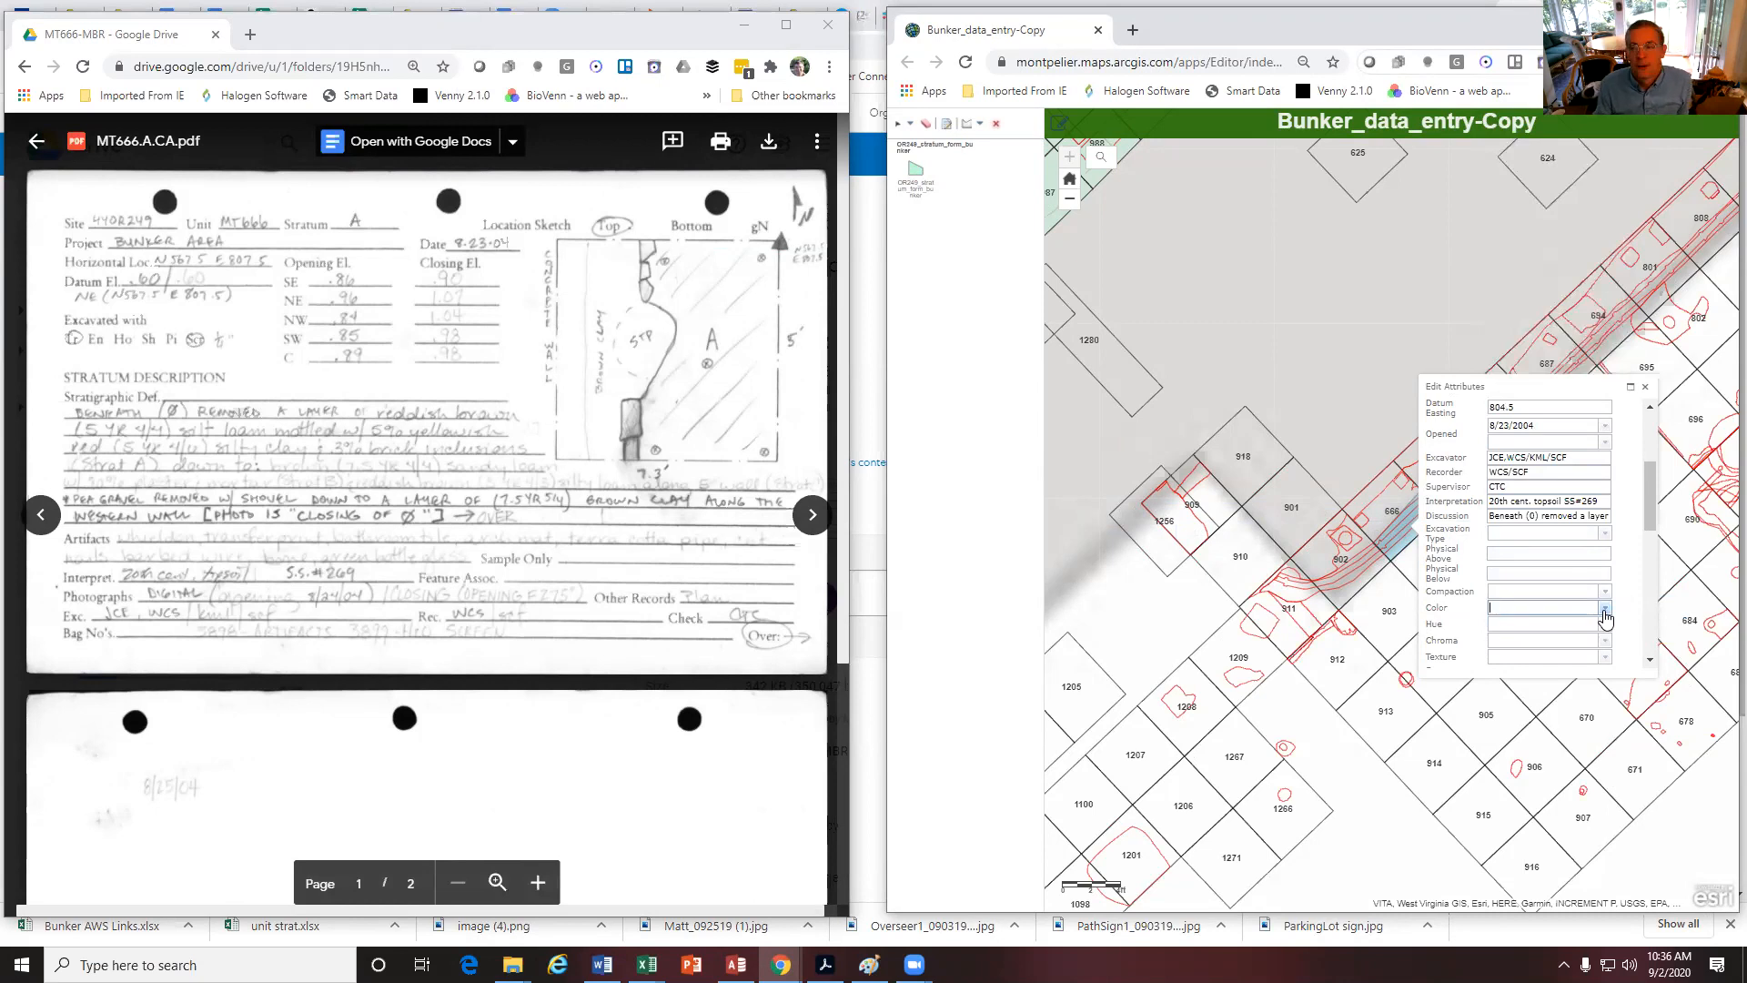
left_click(1605, 614)
scroll(1579, 567, "down", 4)
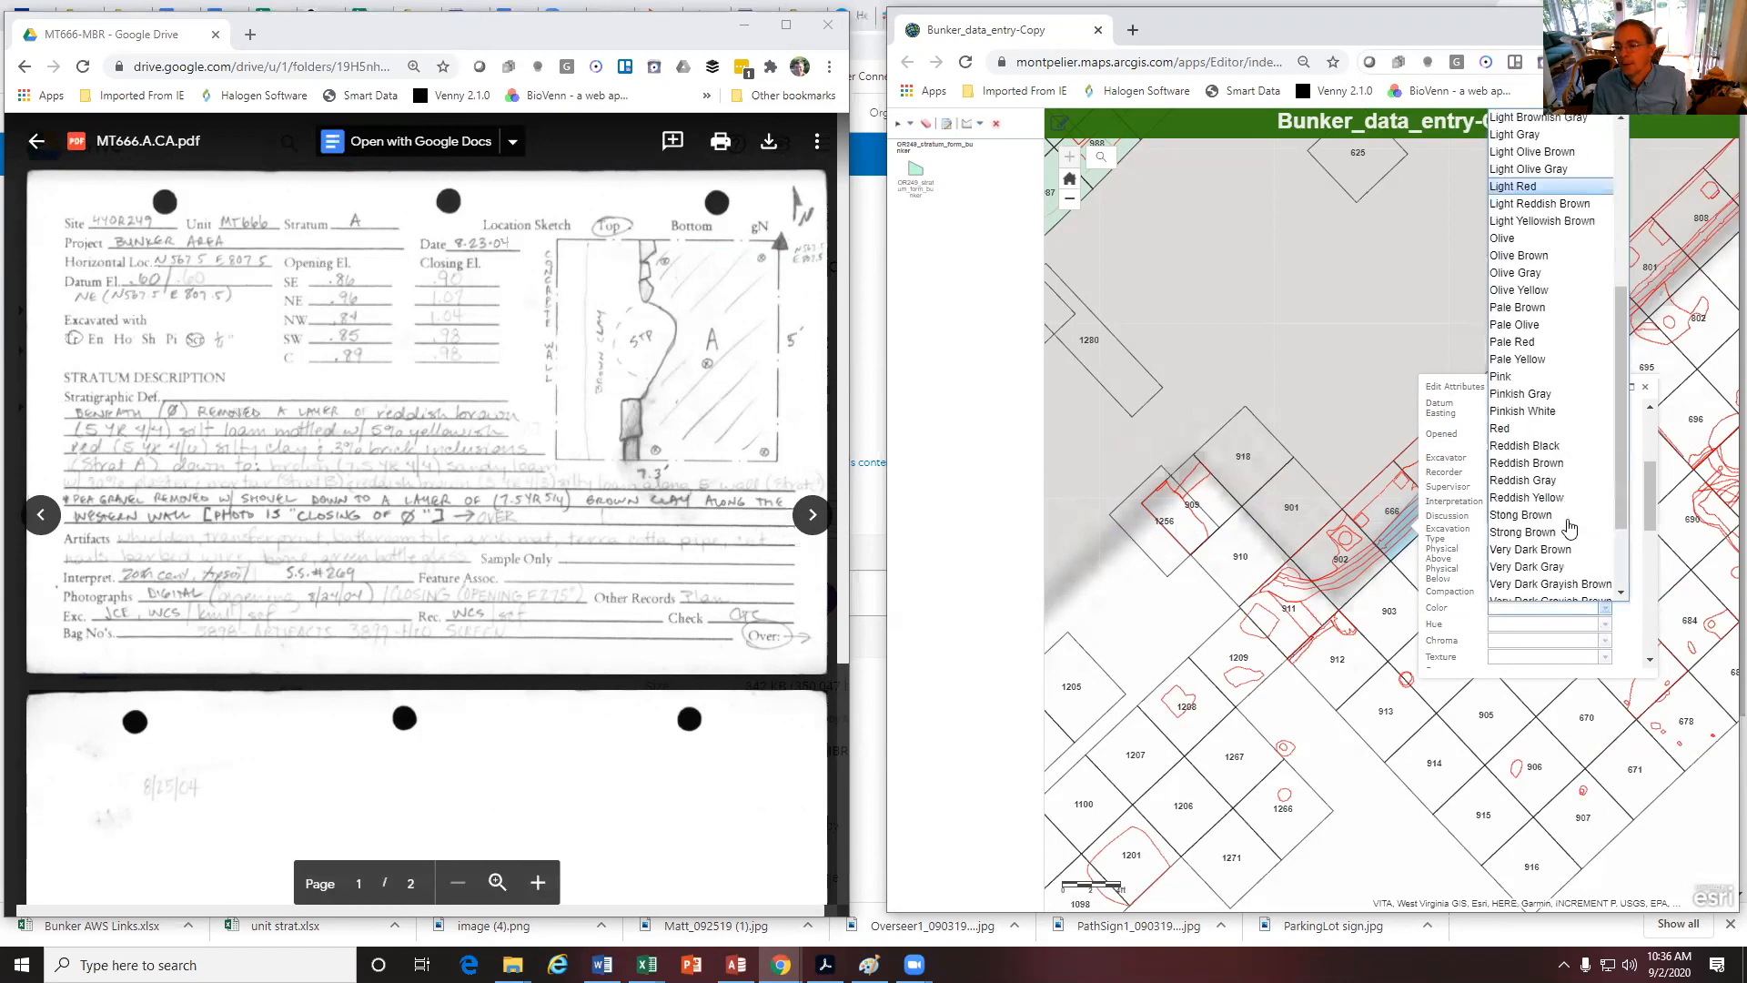
left_click(1554, 430)
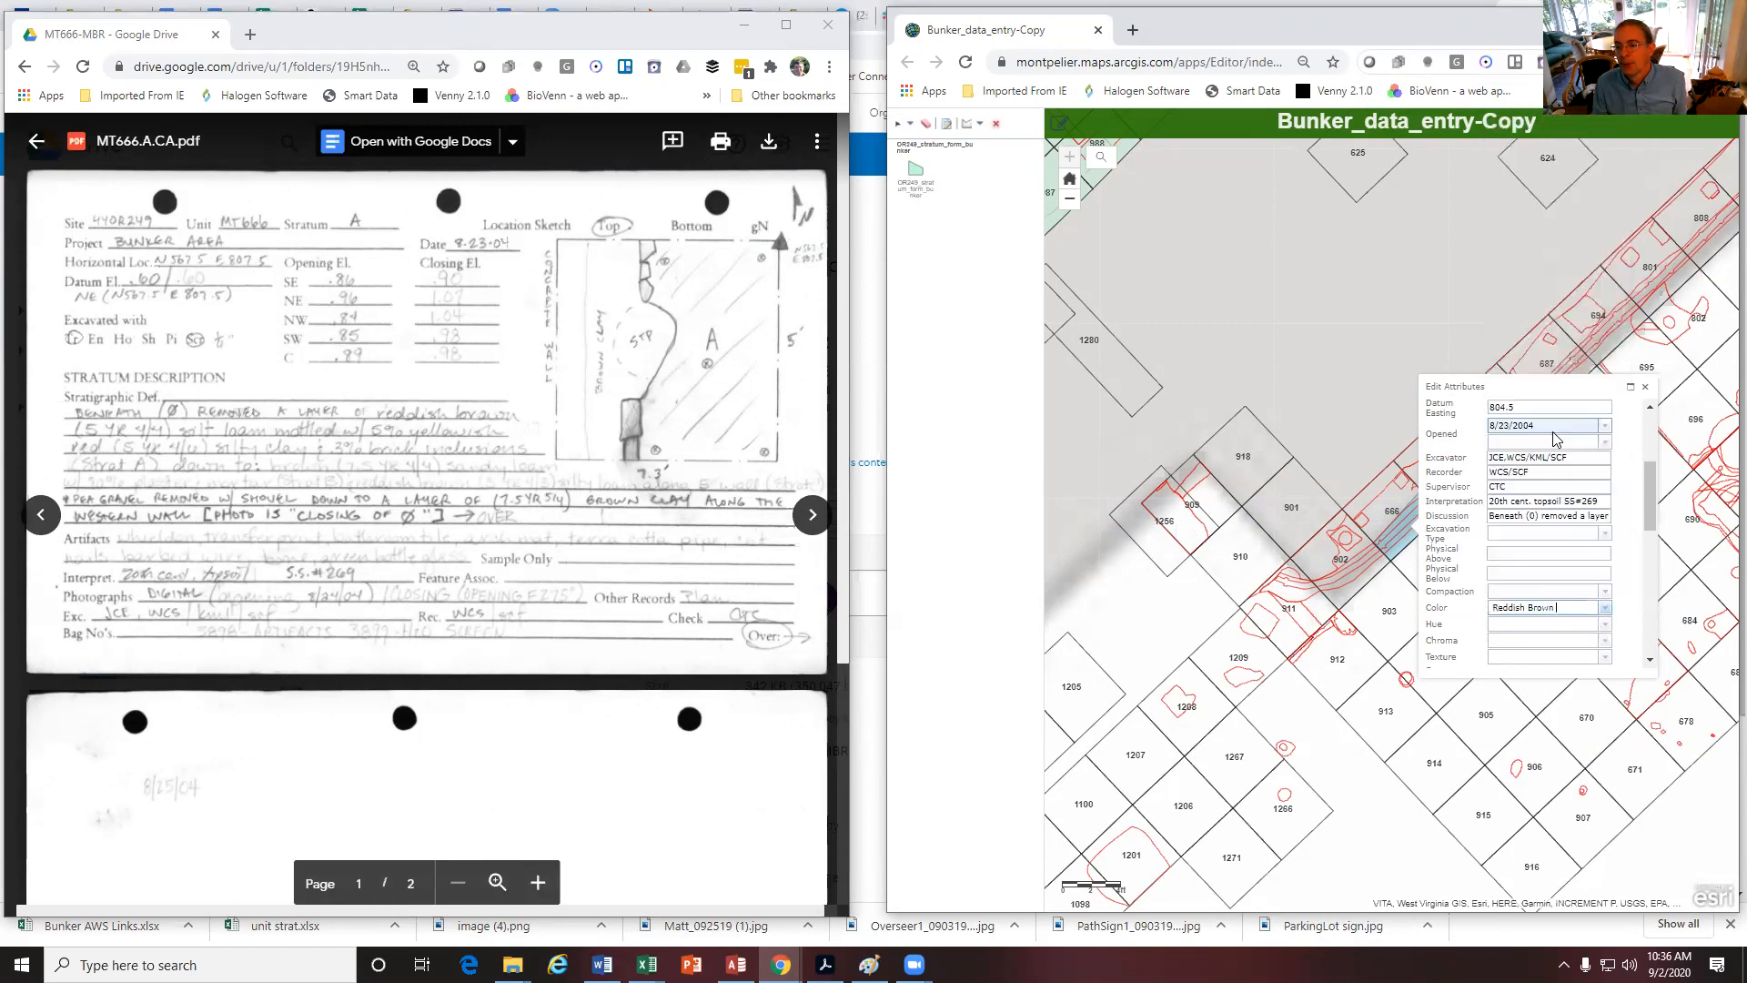
Set the Munsell hue to 5YR and the chroma to 4/4 from the strat card
left_click(1605, 624)
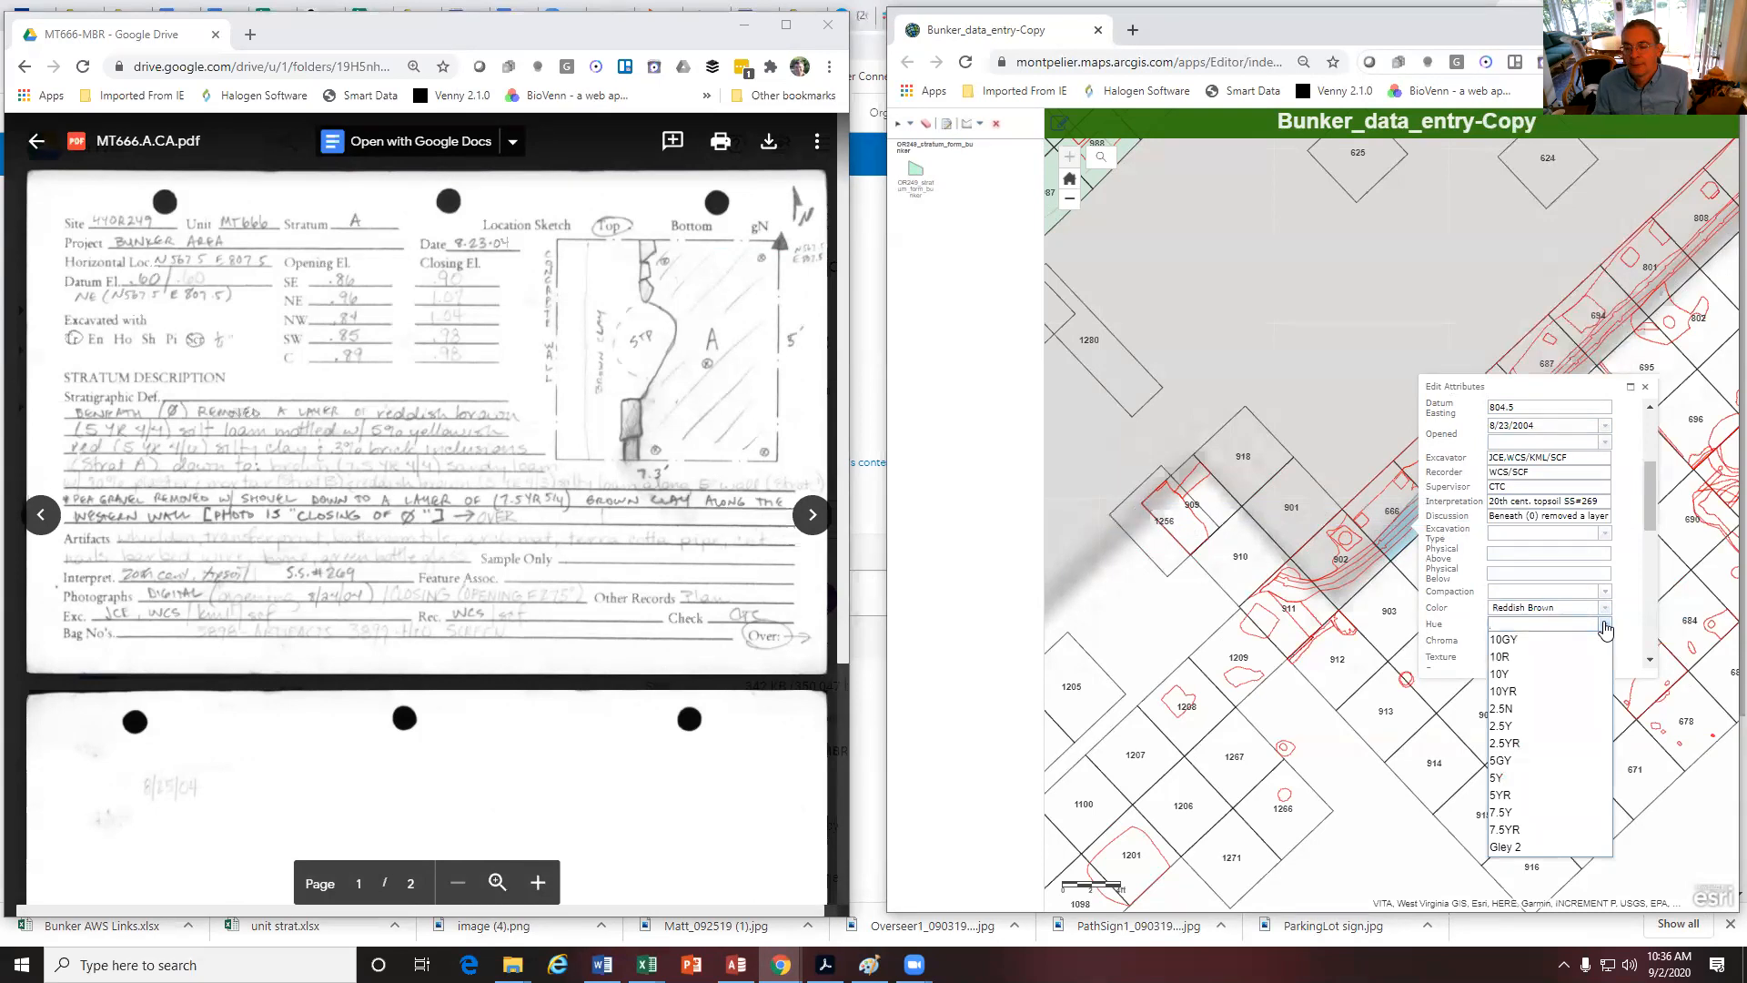
left_click(1507, 797)
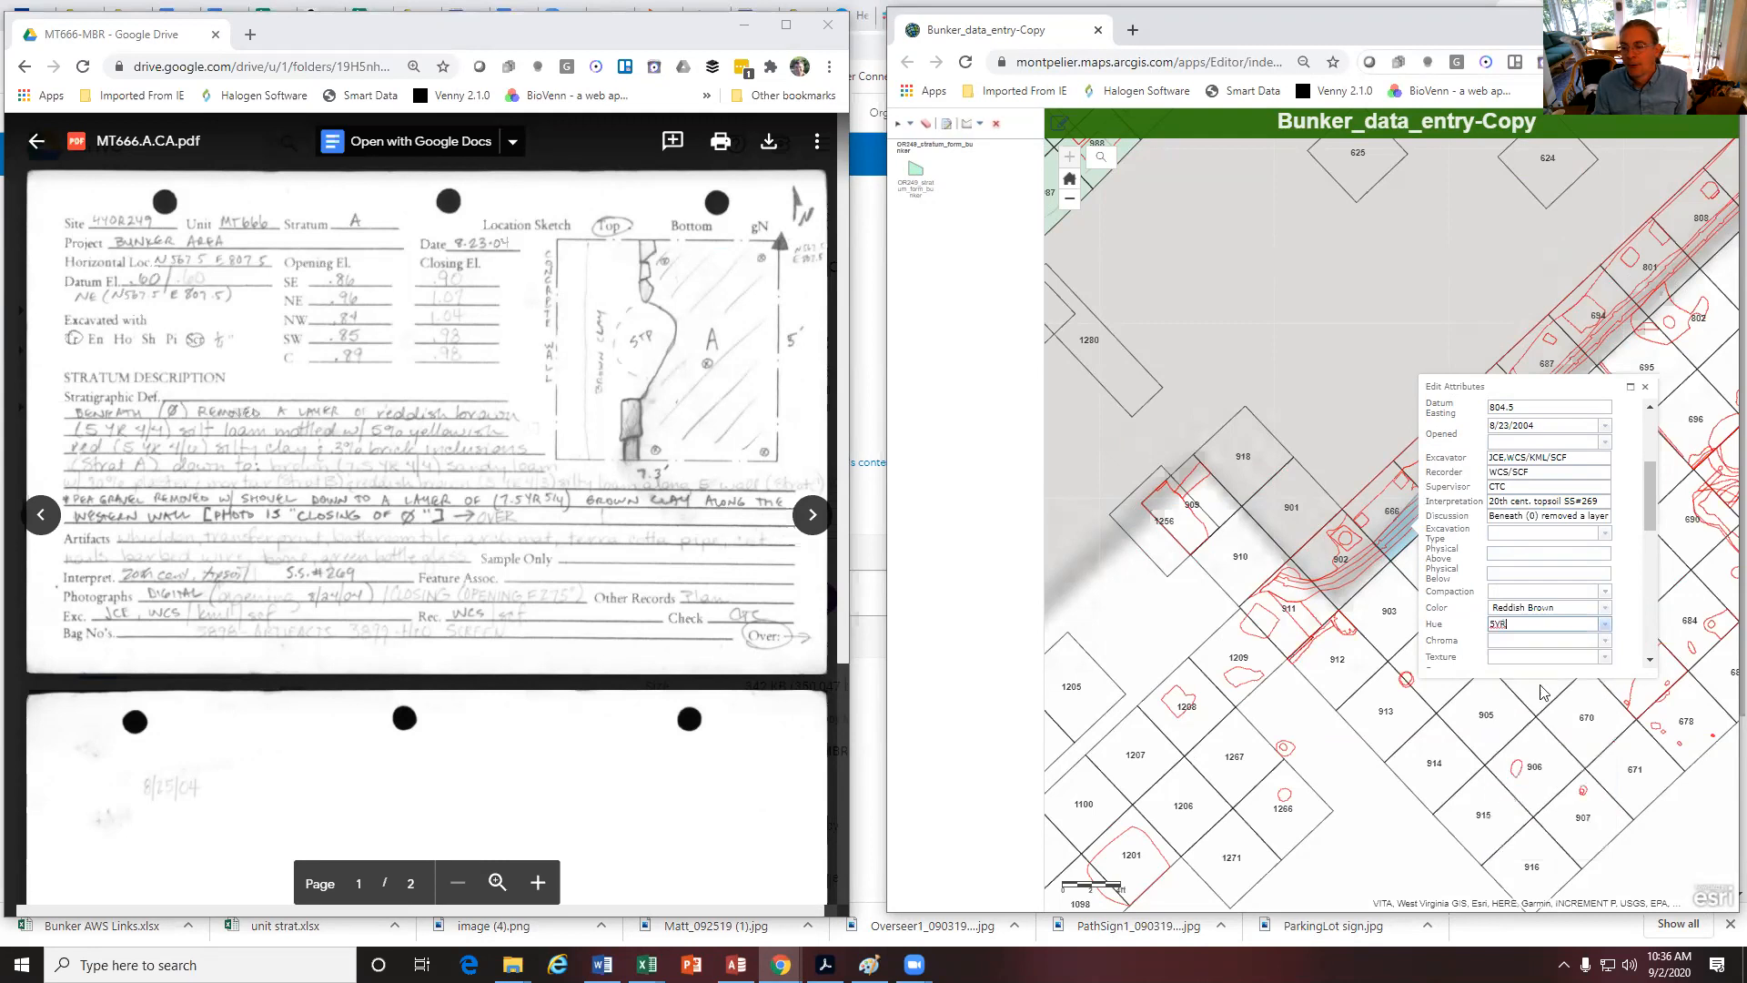
left_click(1604, 643)
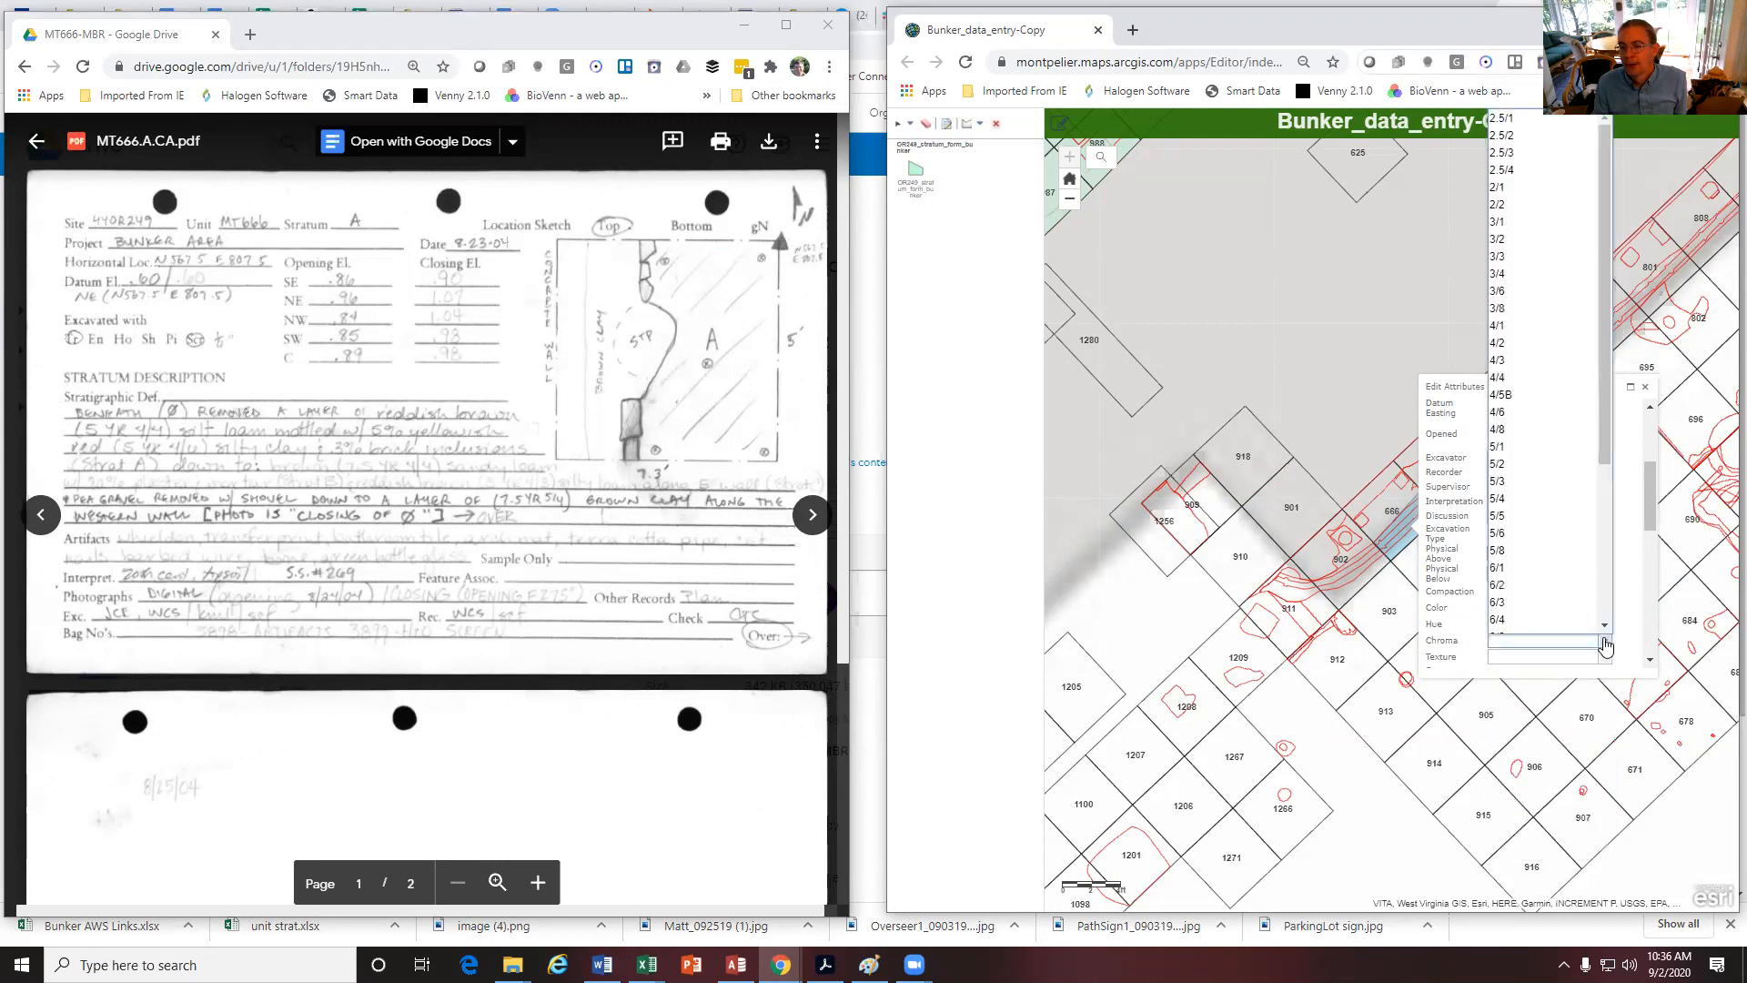
left_click(1516, 382)
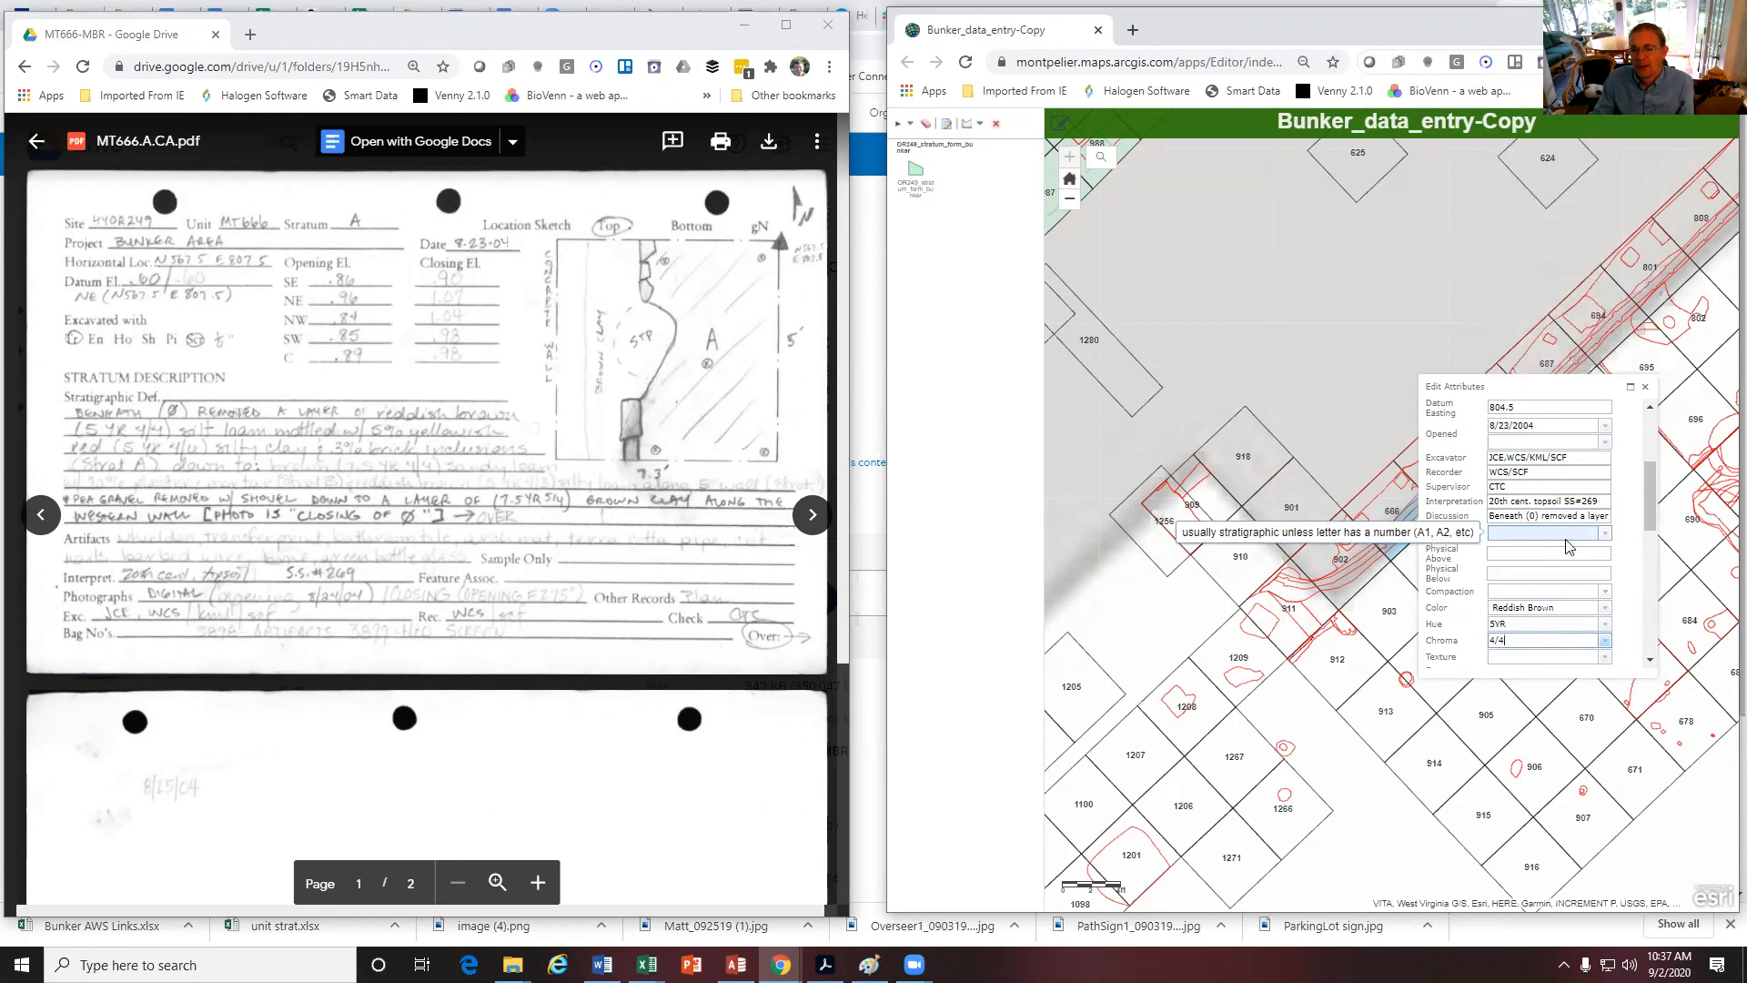
Set the excavation type to Stratigraphic and record stratum 0 as physically above and B as physically below, leaving compaction blank
left_click(1606, 537)
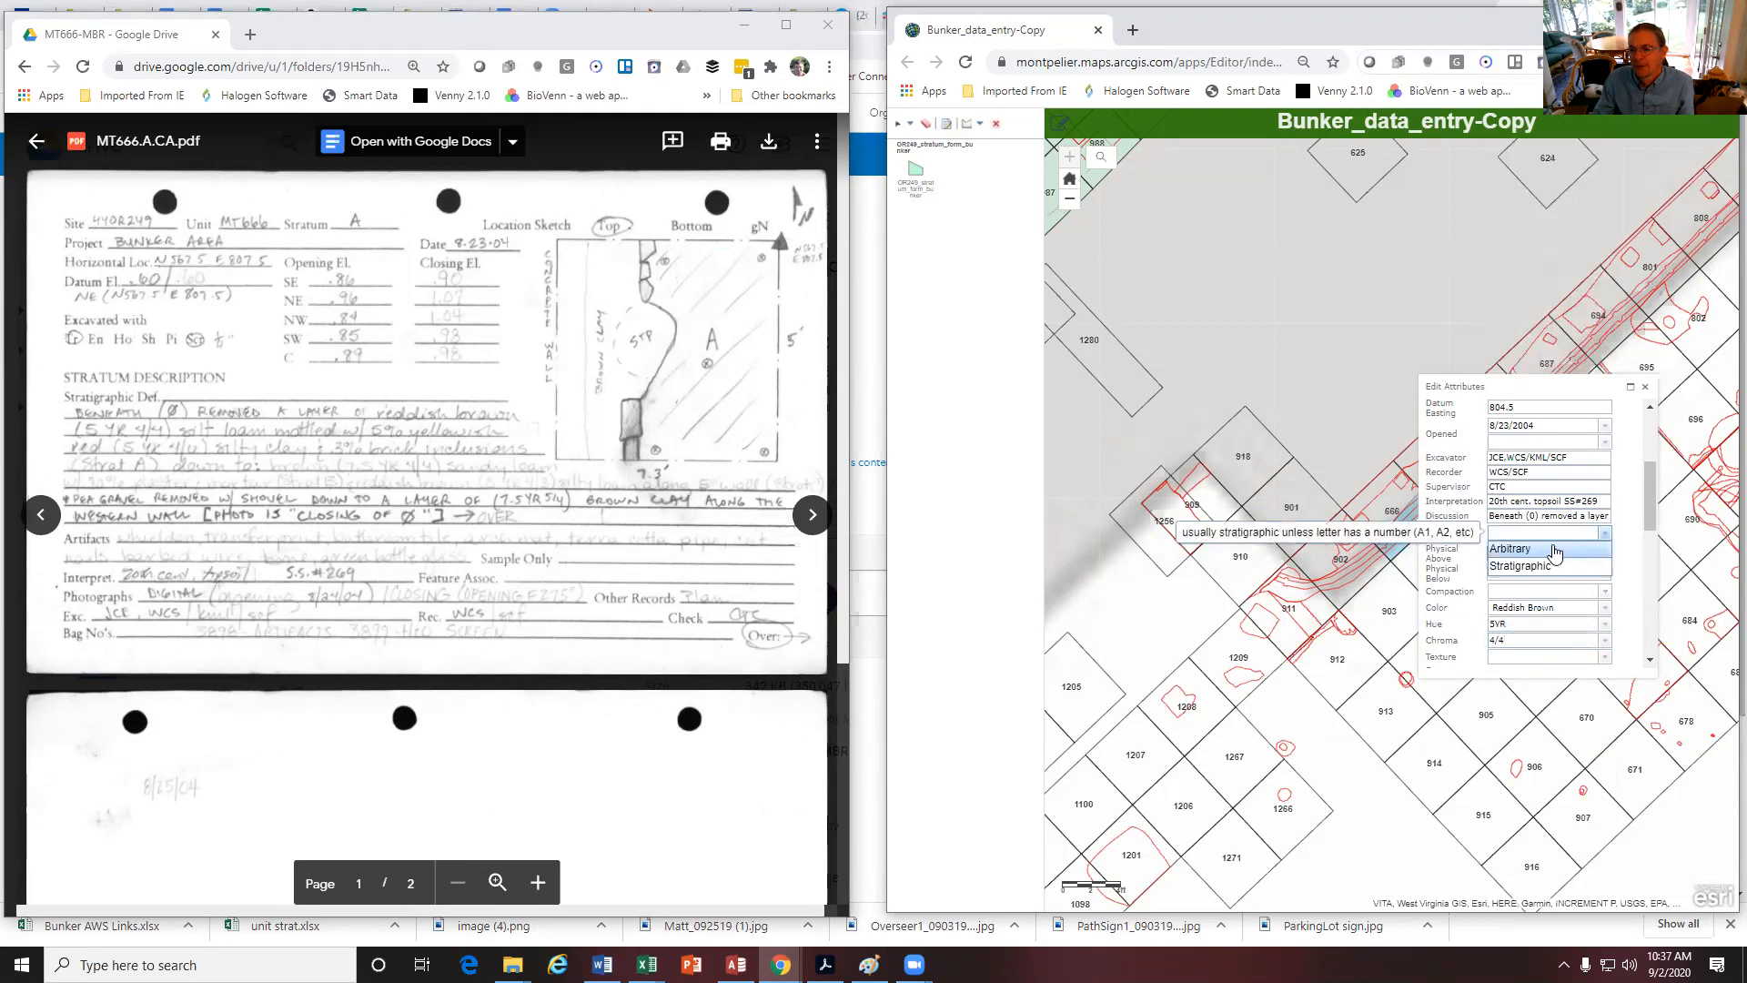
left_click(1538, 565)
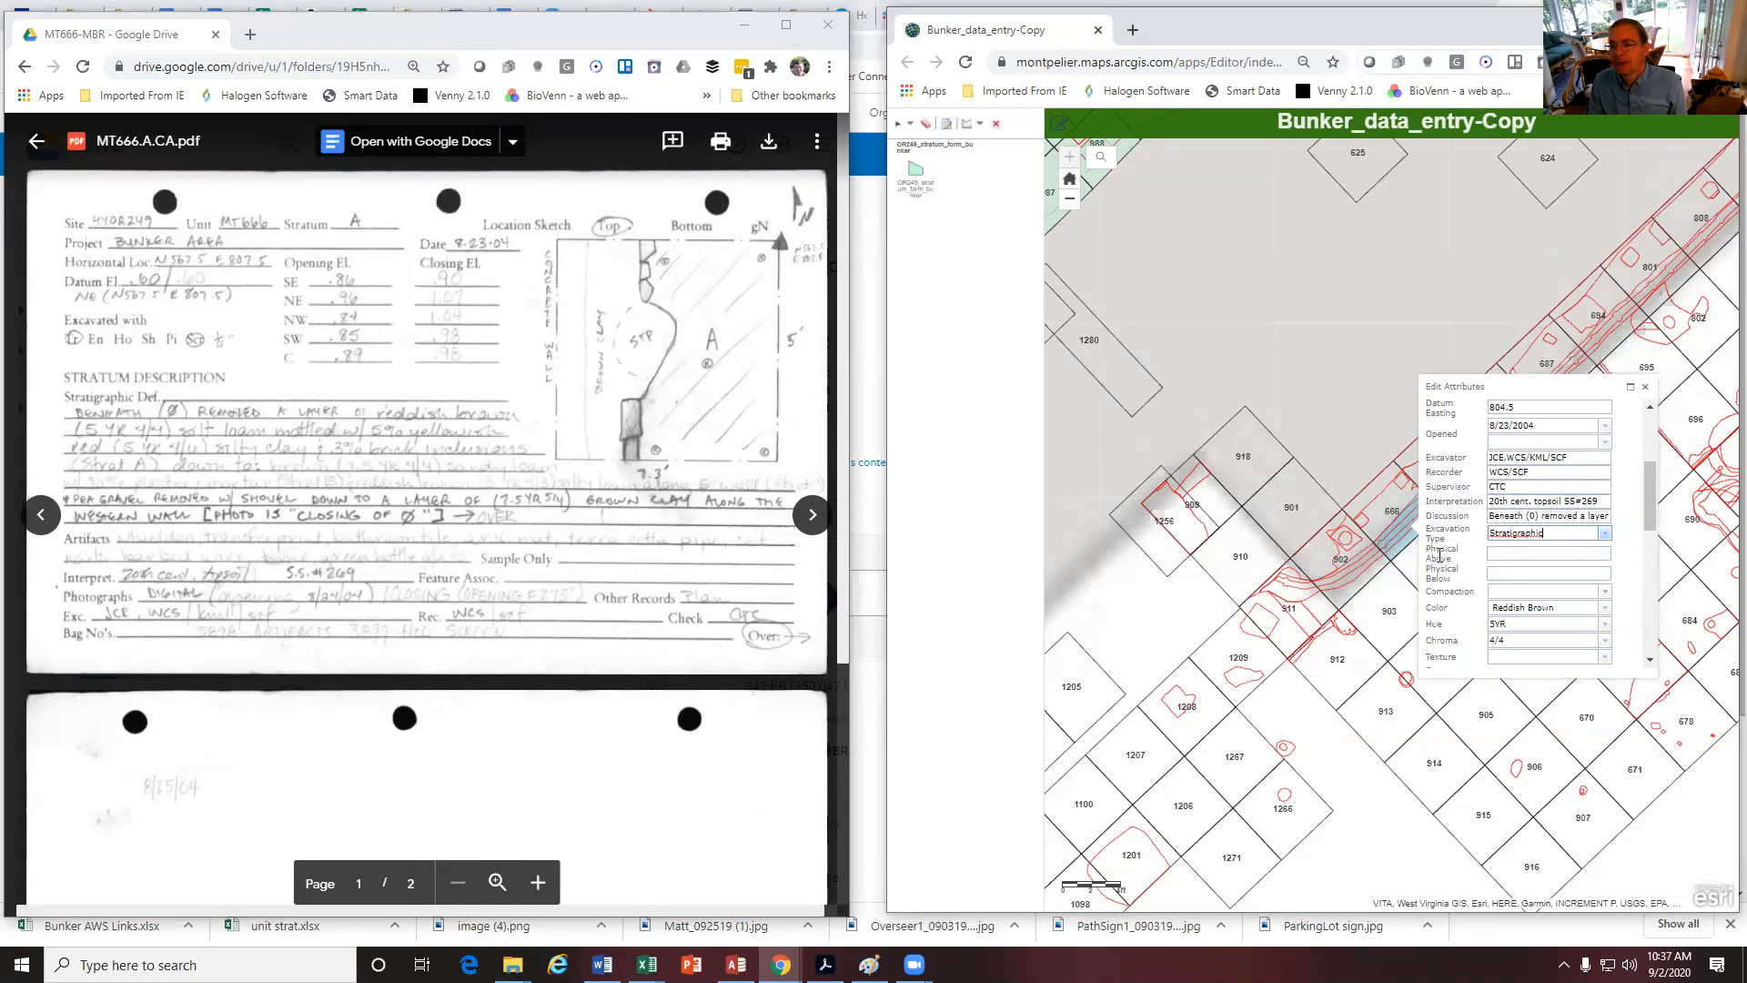
left_click(1509, 555)
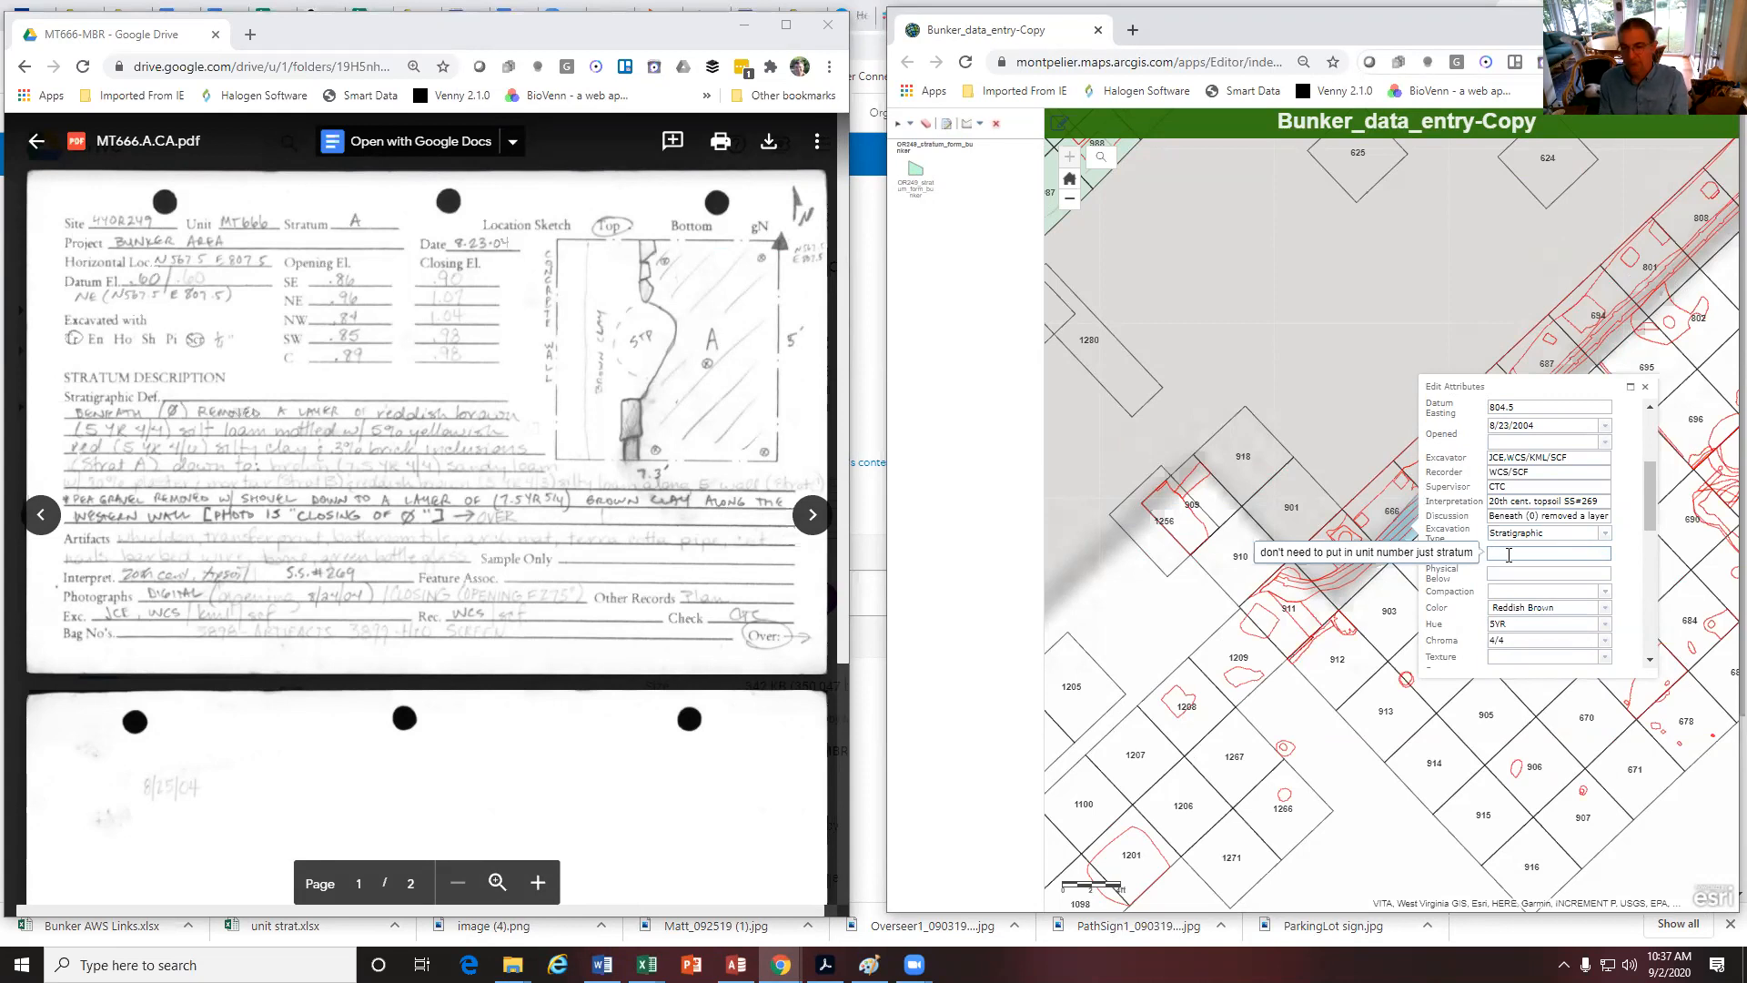
type("0")
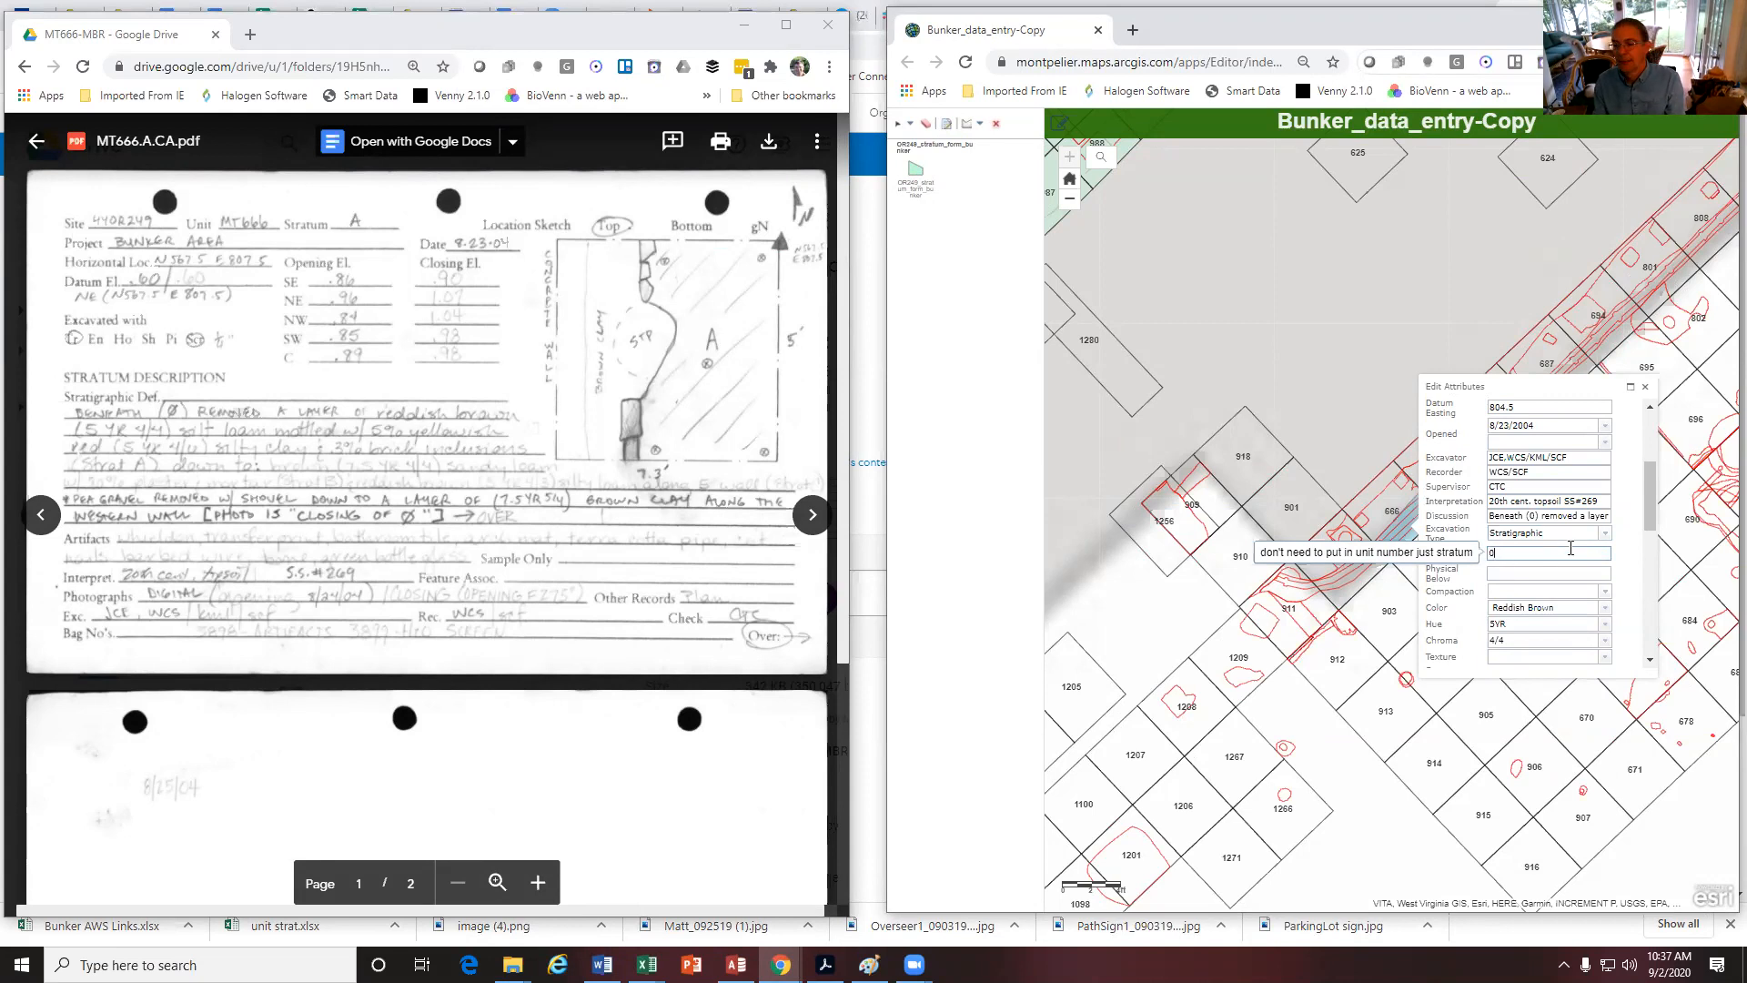
left_click(1533, 575)
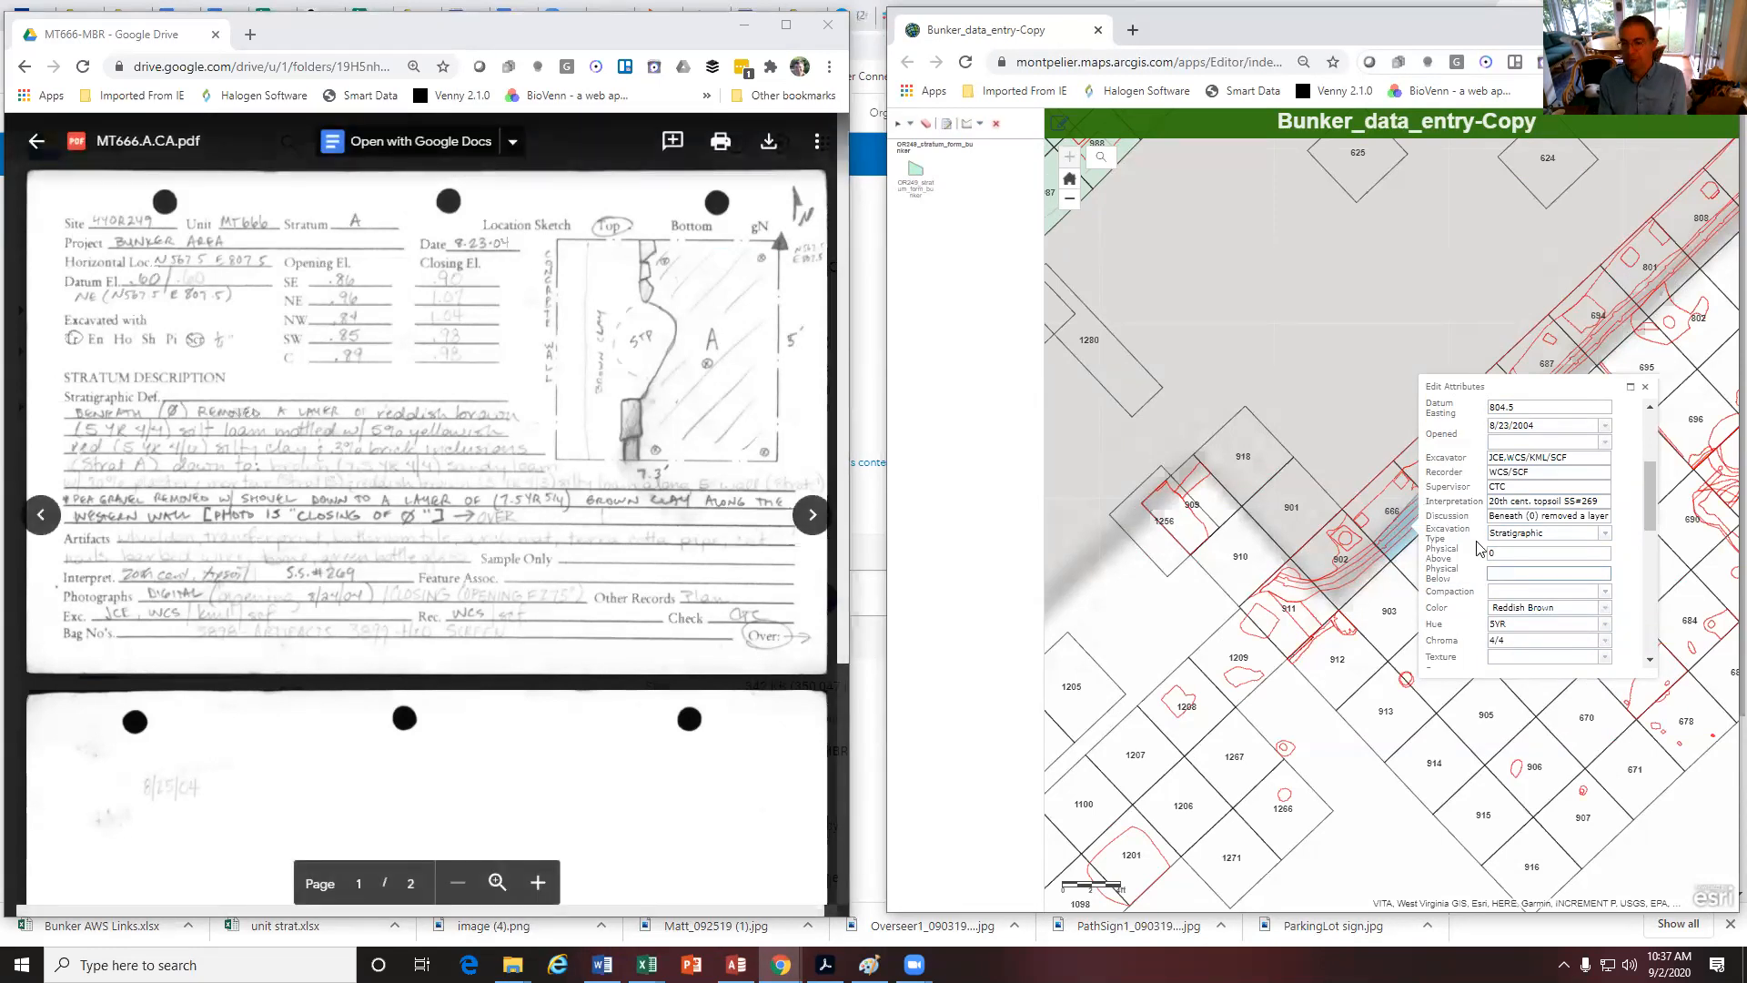
left_click(1603, 591)
left_click(1604, 591)
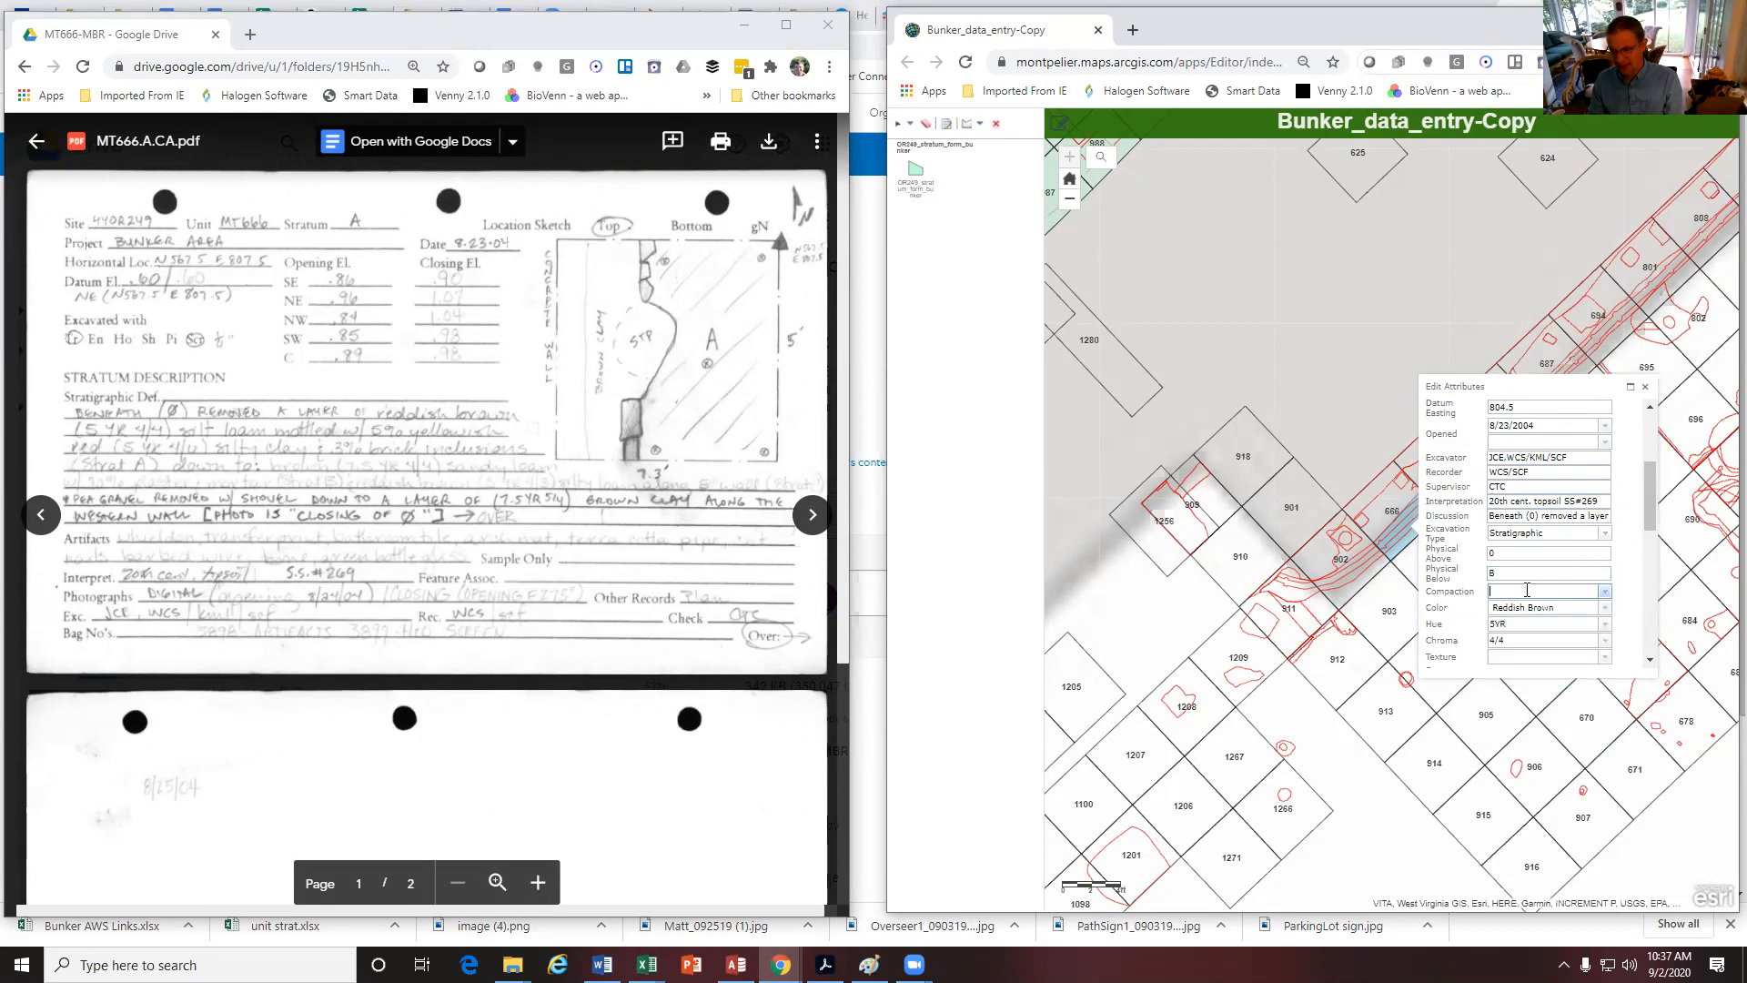
Set the texture to Silty Loam and enter "3% brick" as the architectural inclusions, leaving stone inclusions blank
scroll(1470, 592, "down", 1)
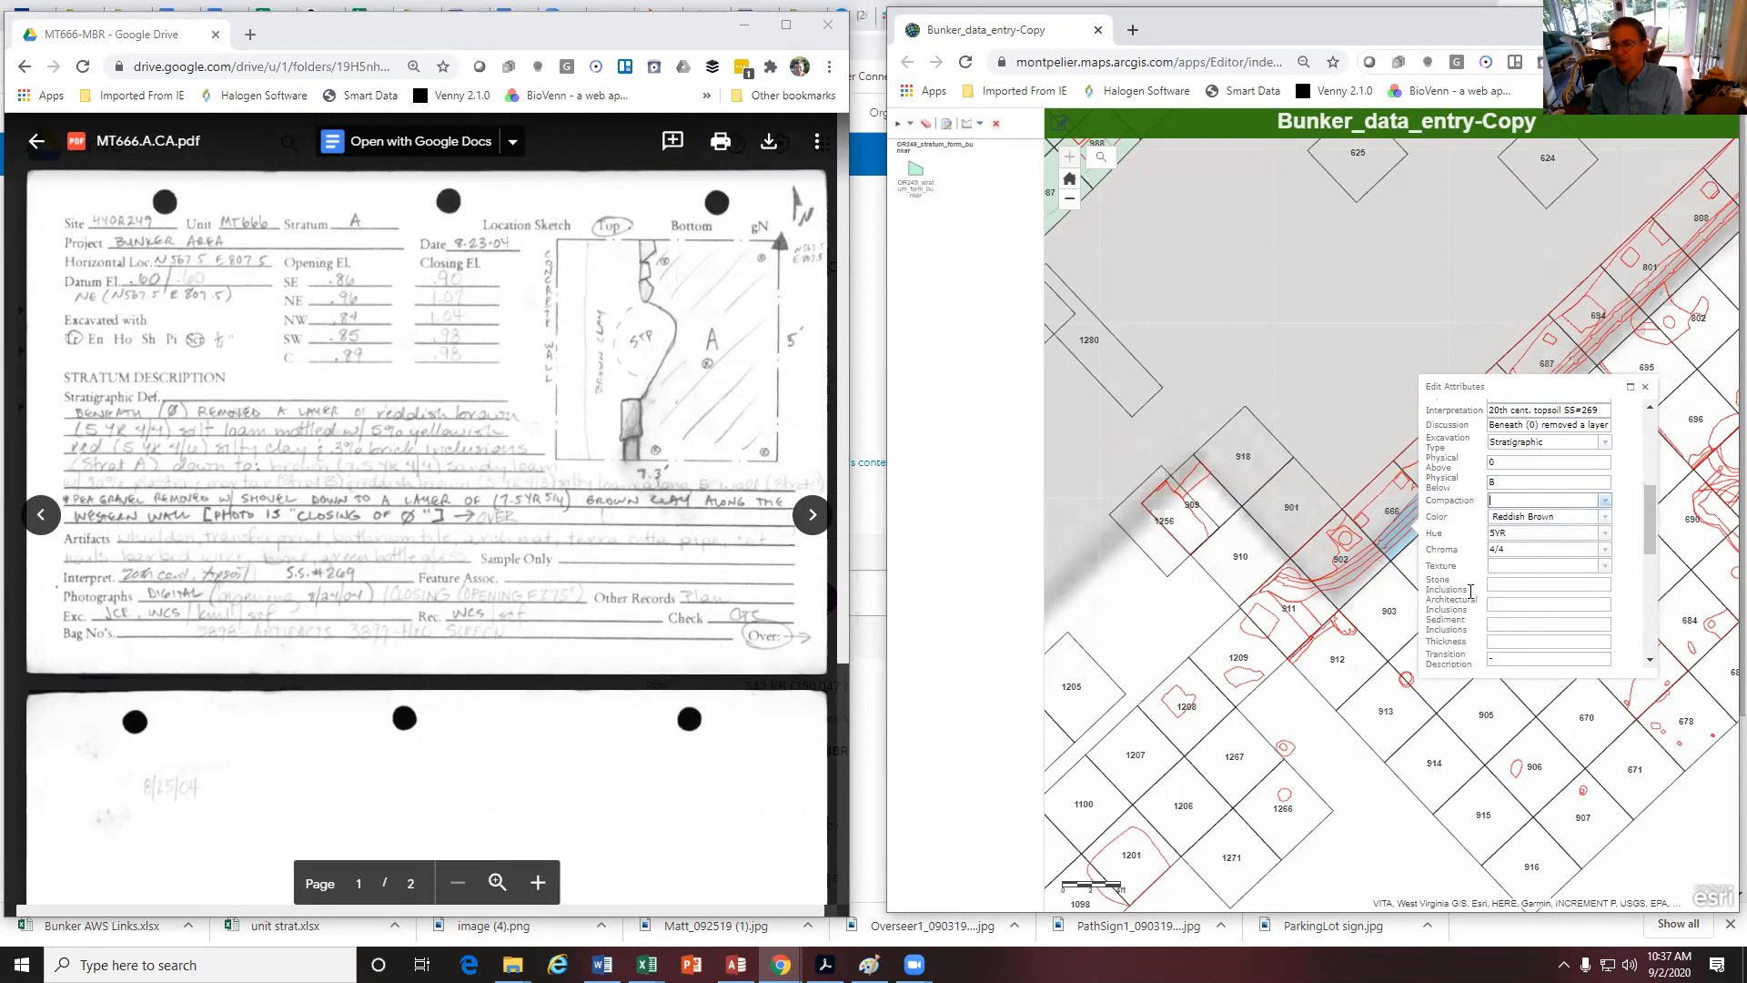
left_click(1606, 568)
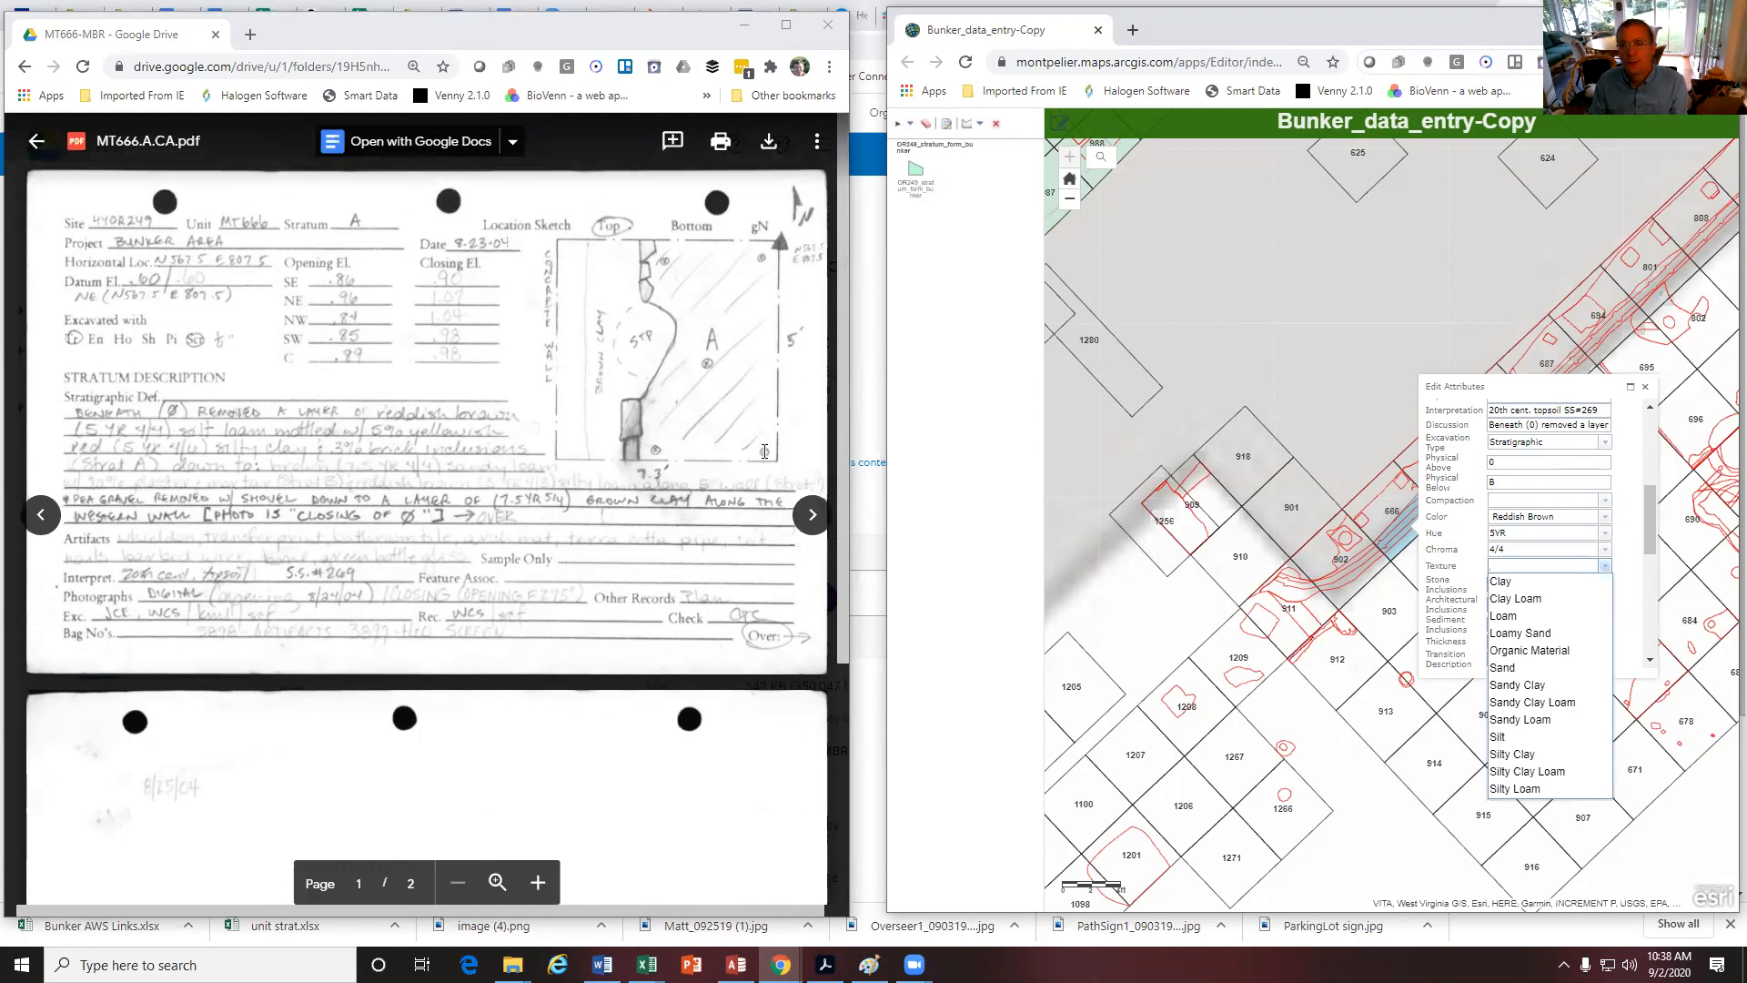
left_click(1538, 790)
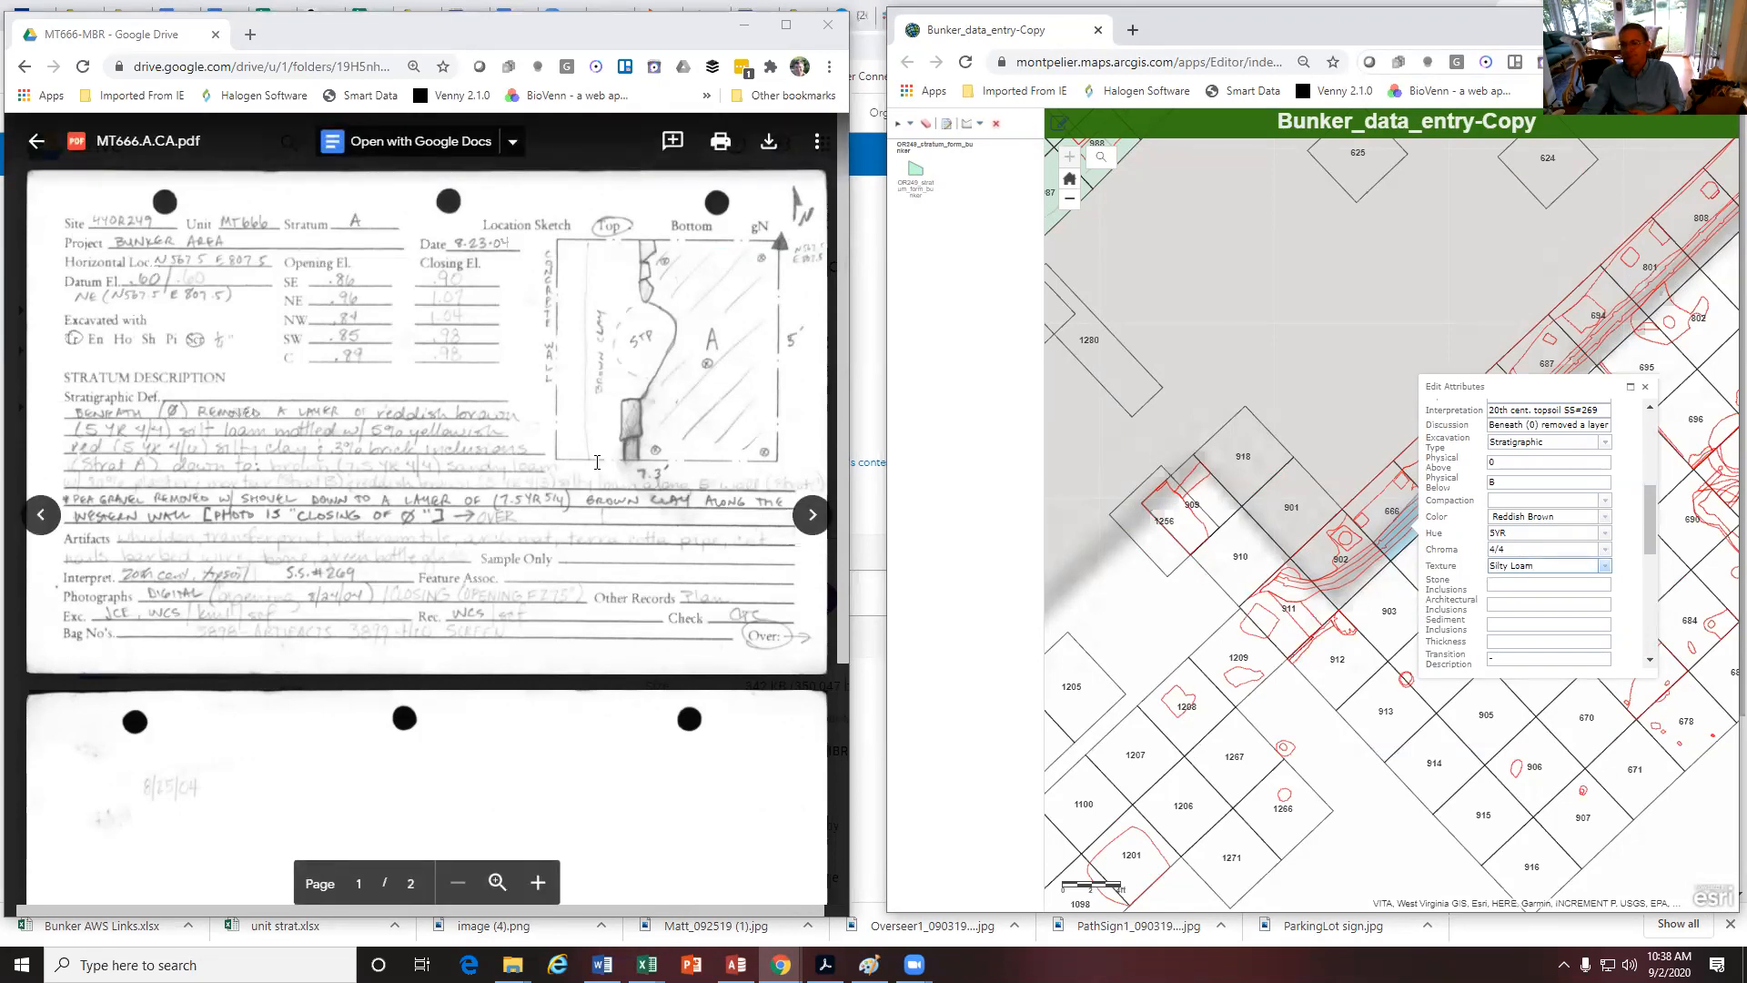
left_click(1518, 584)
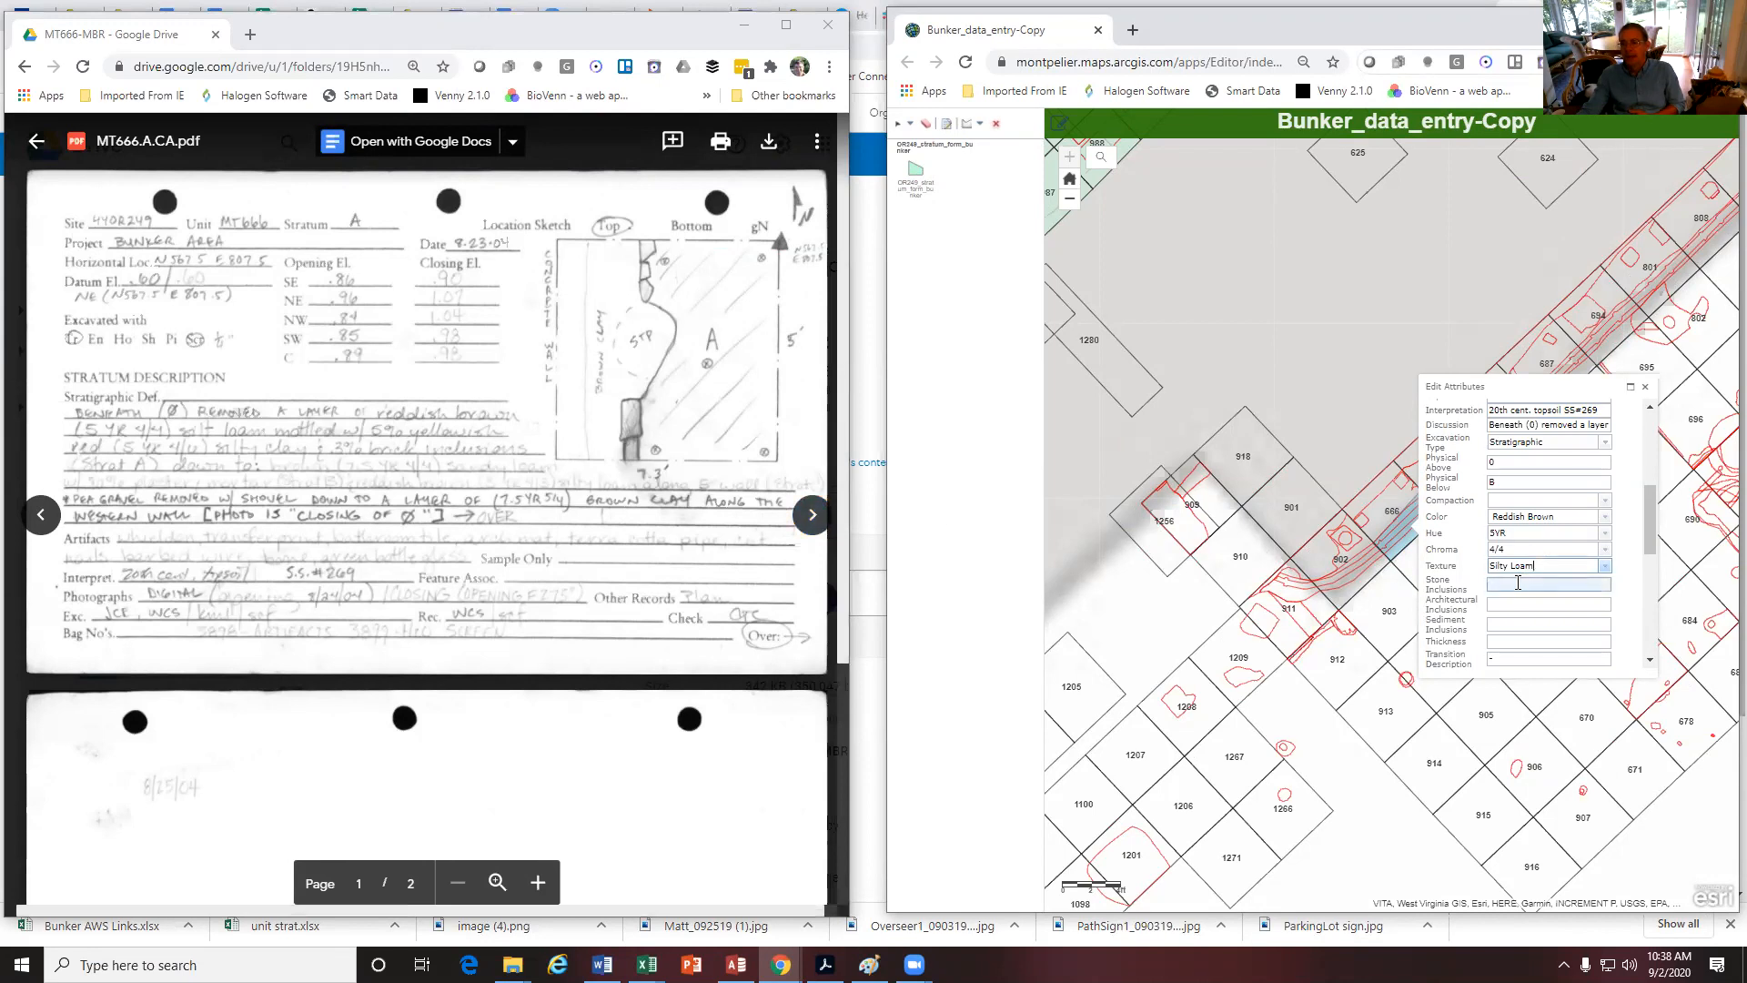
left_click(1513, 603)
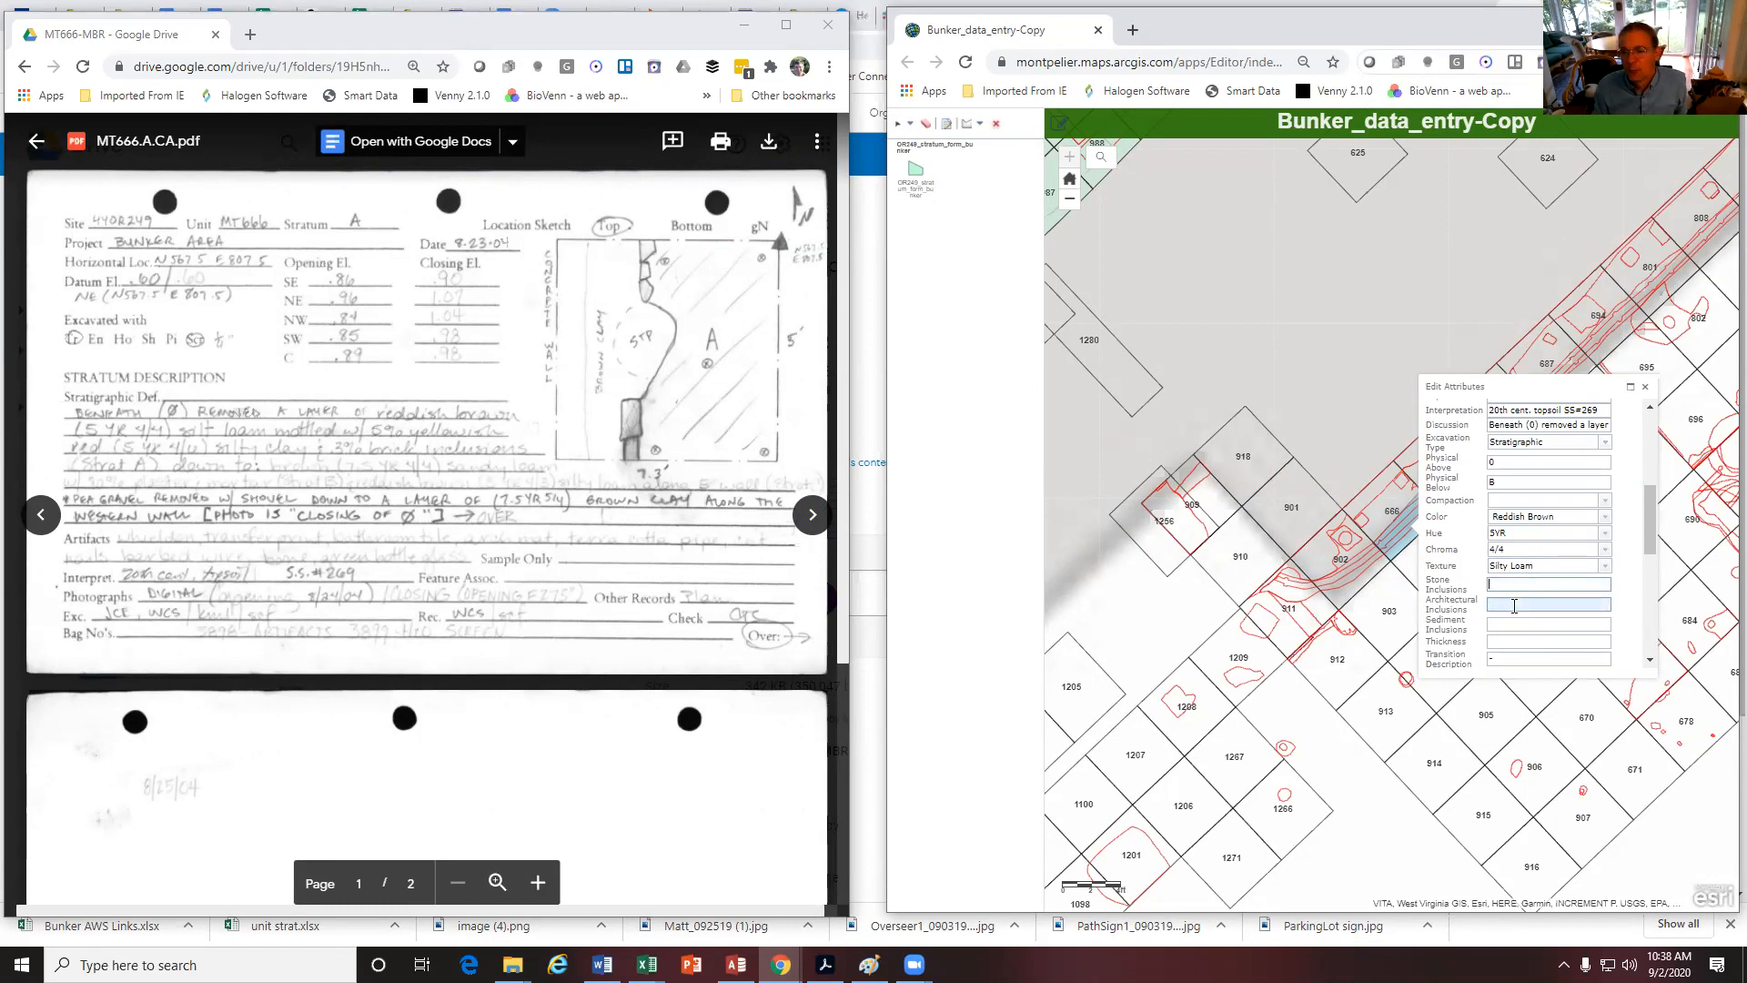
left_click(1514, 607)
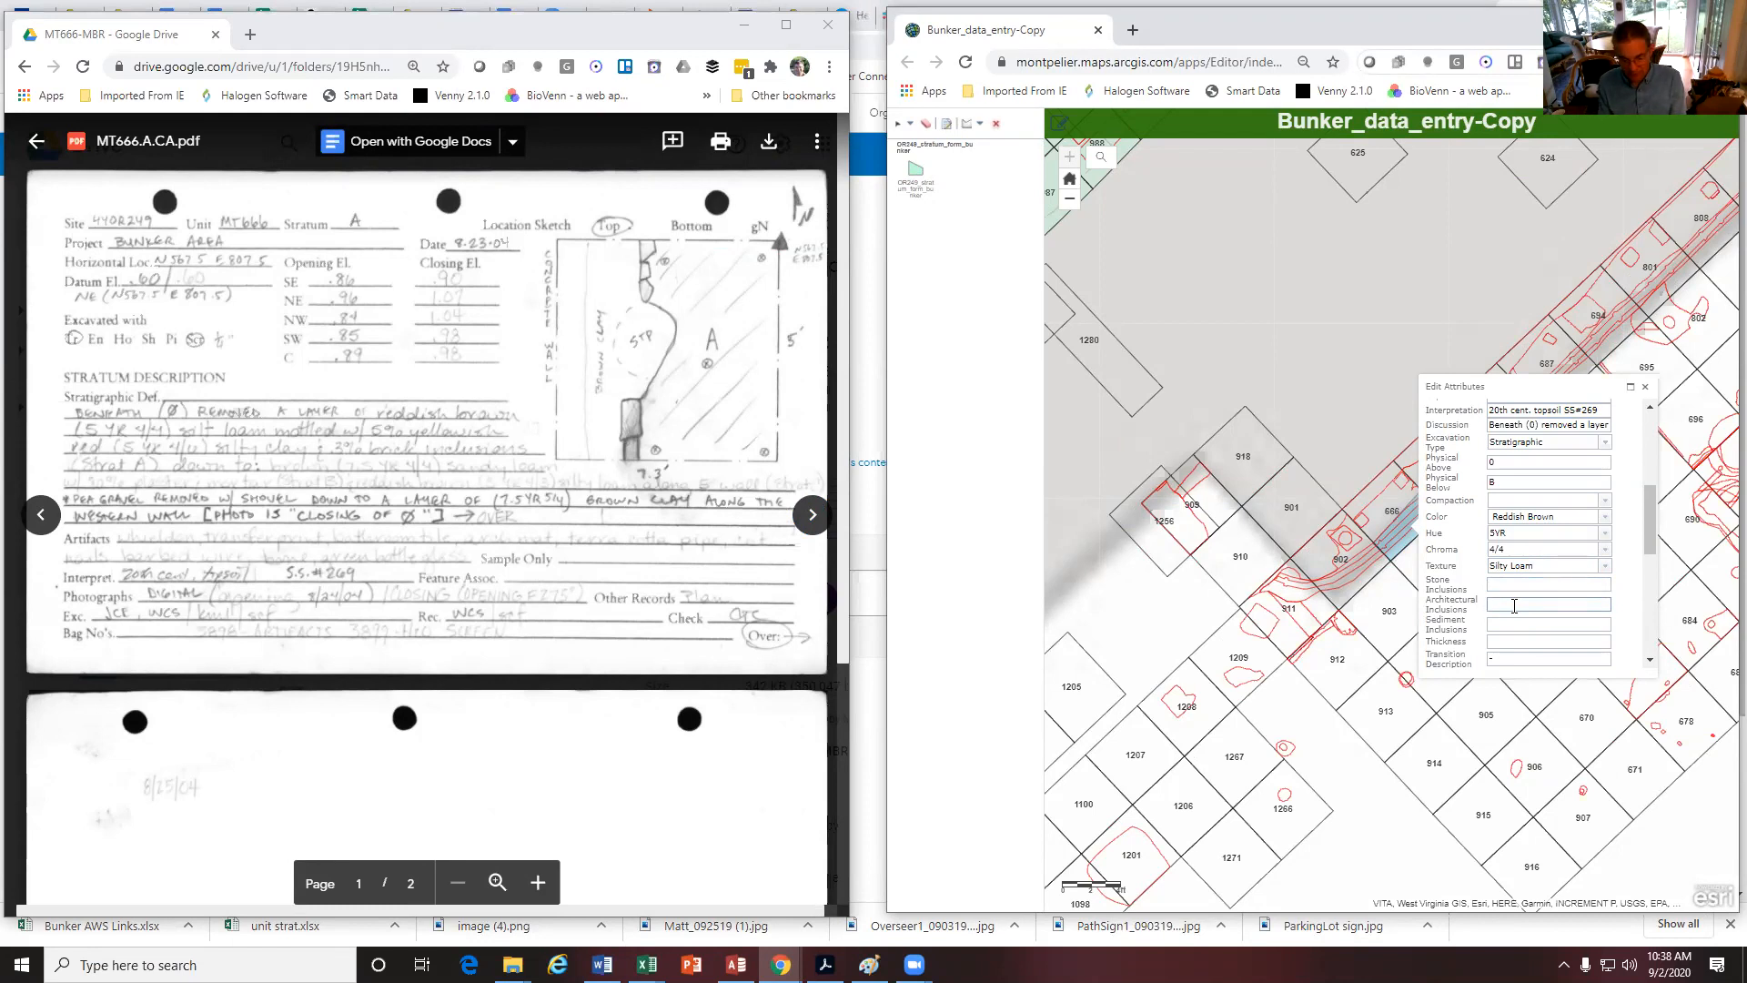
type("3% brick")
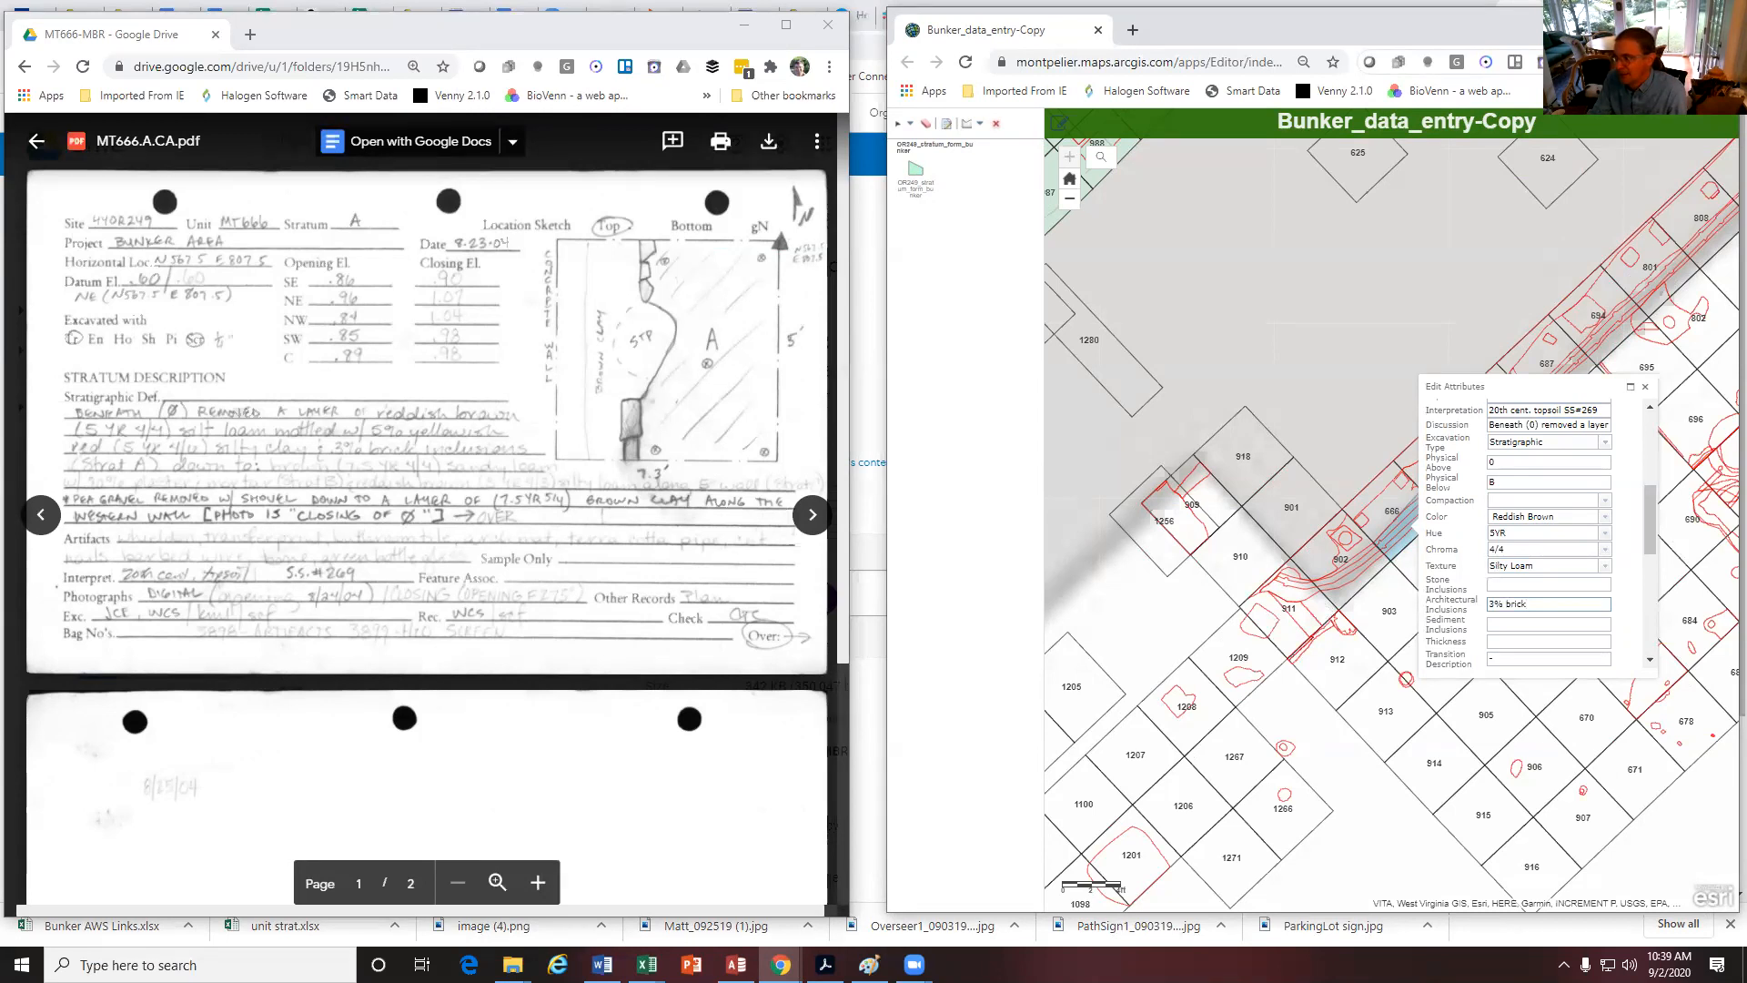
Compare the card's opening and closing elevations and enter the stratum's thickness range as ".04-.12", leaving sediment inclusions blank
left_click(1498, 625)
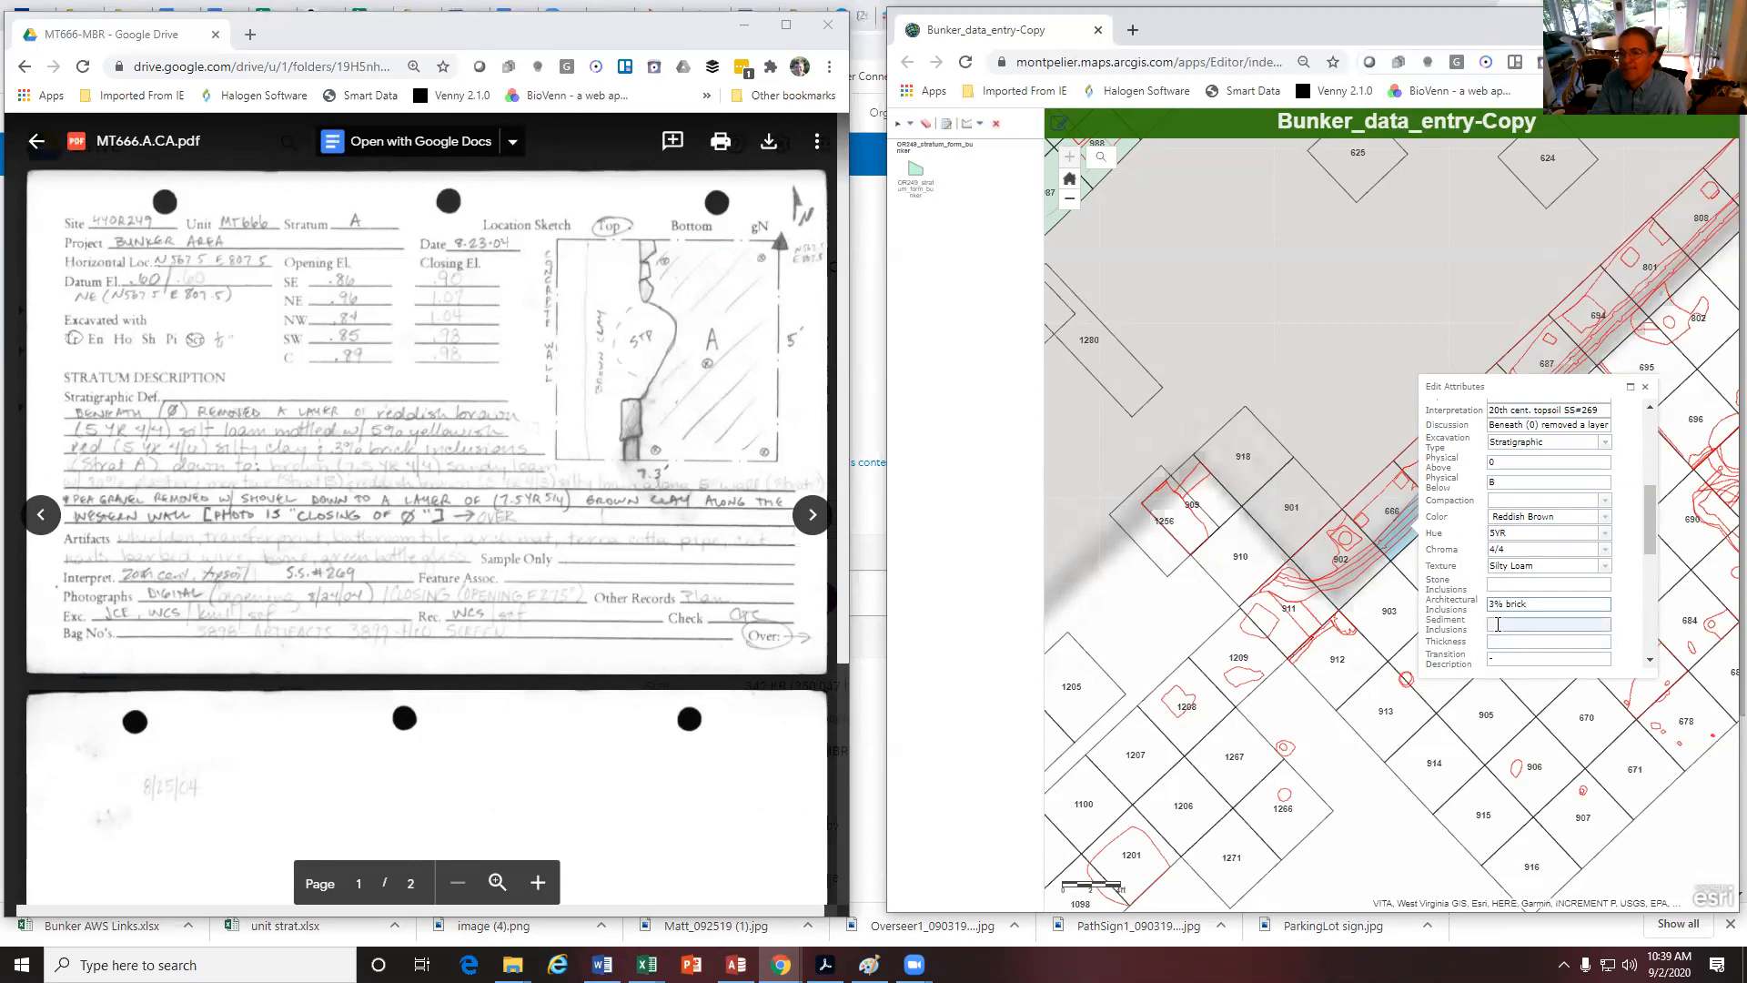
left_click(1498, 624)
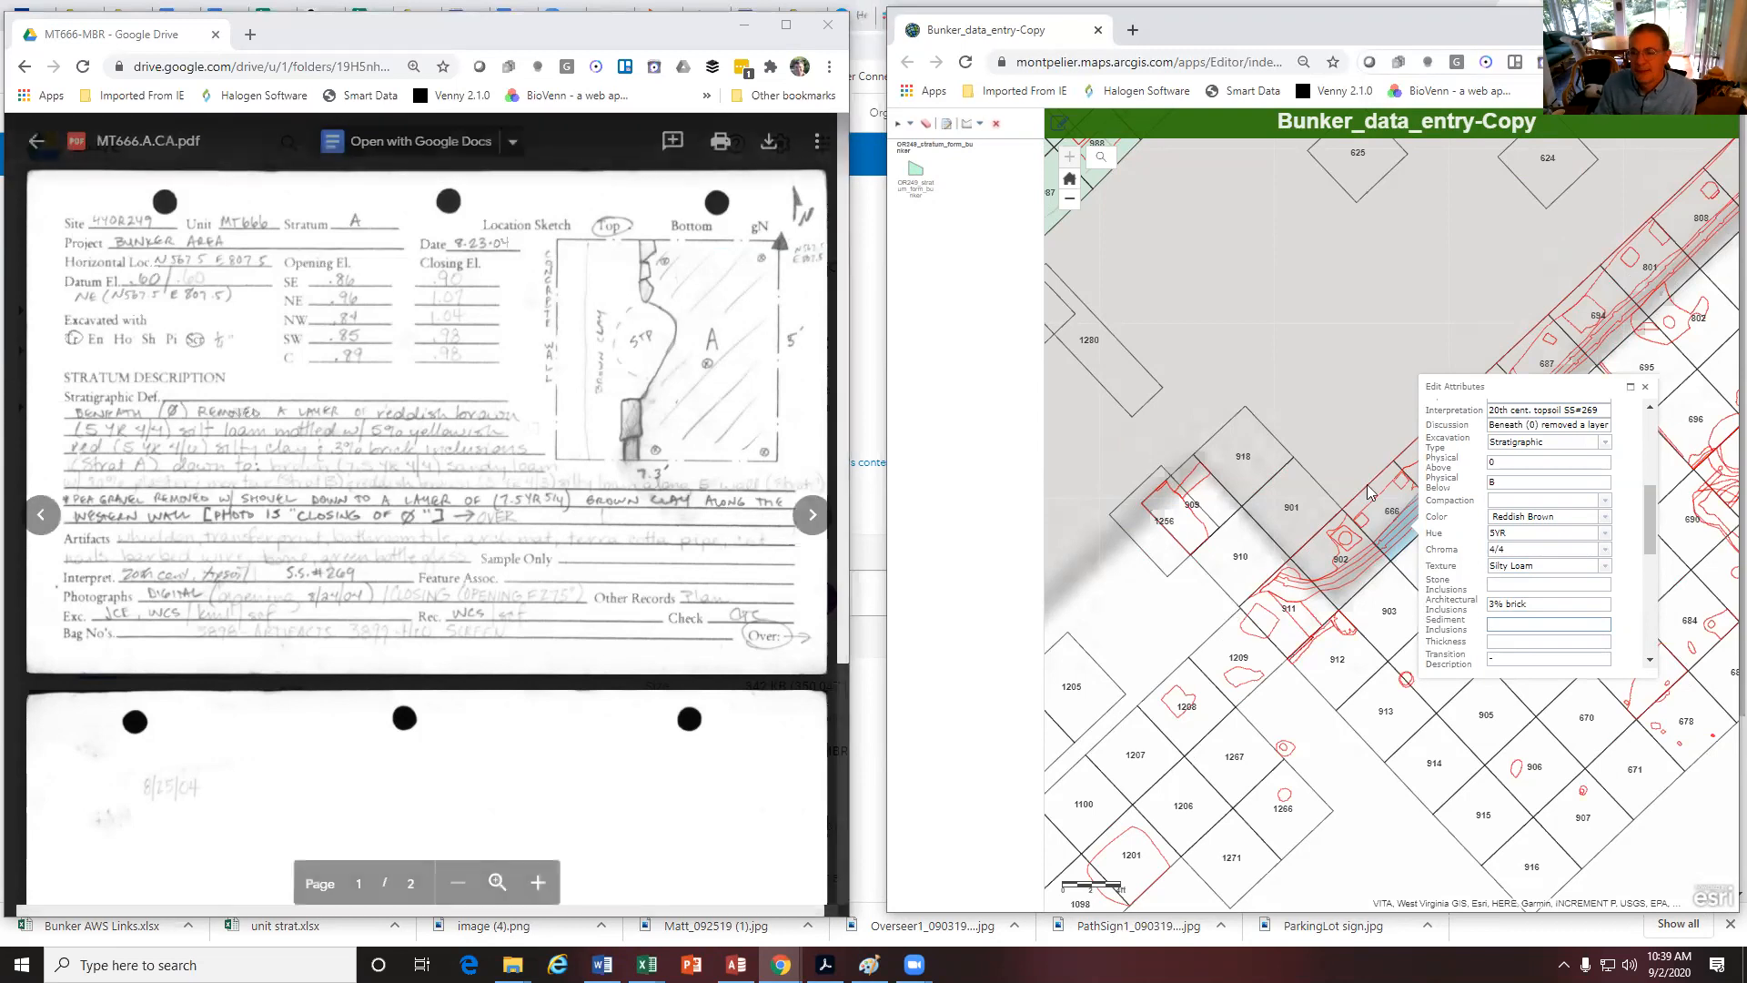
left_click(1494, 641)
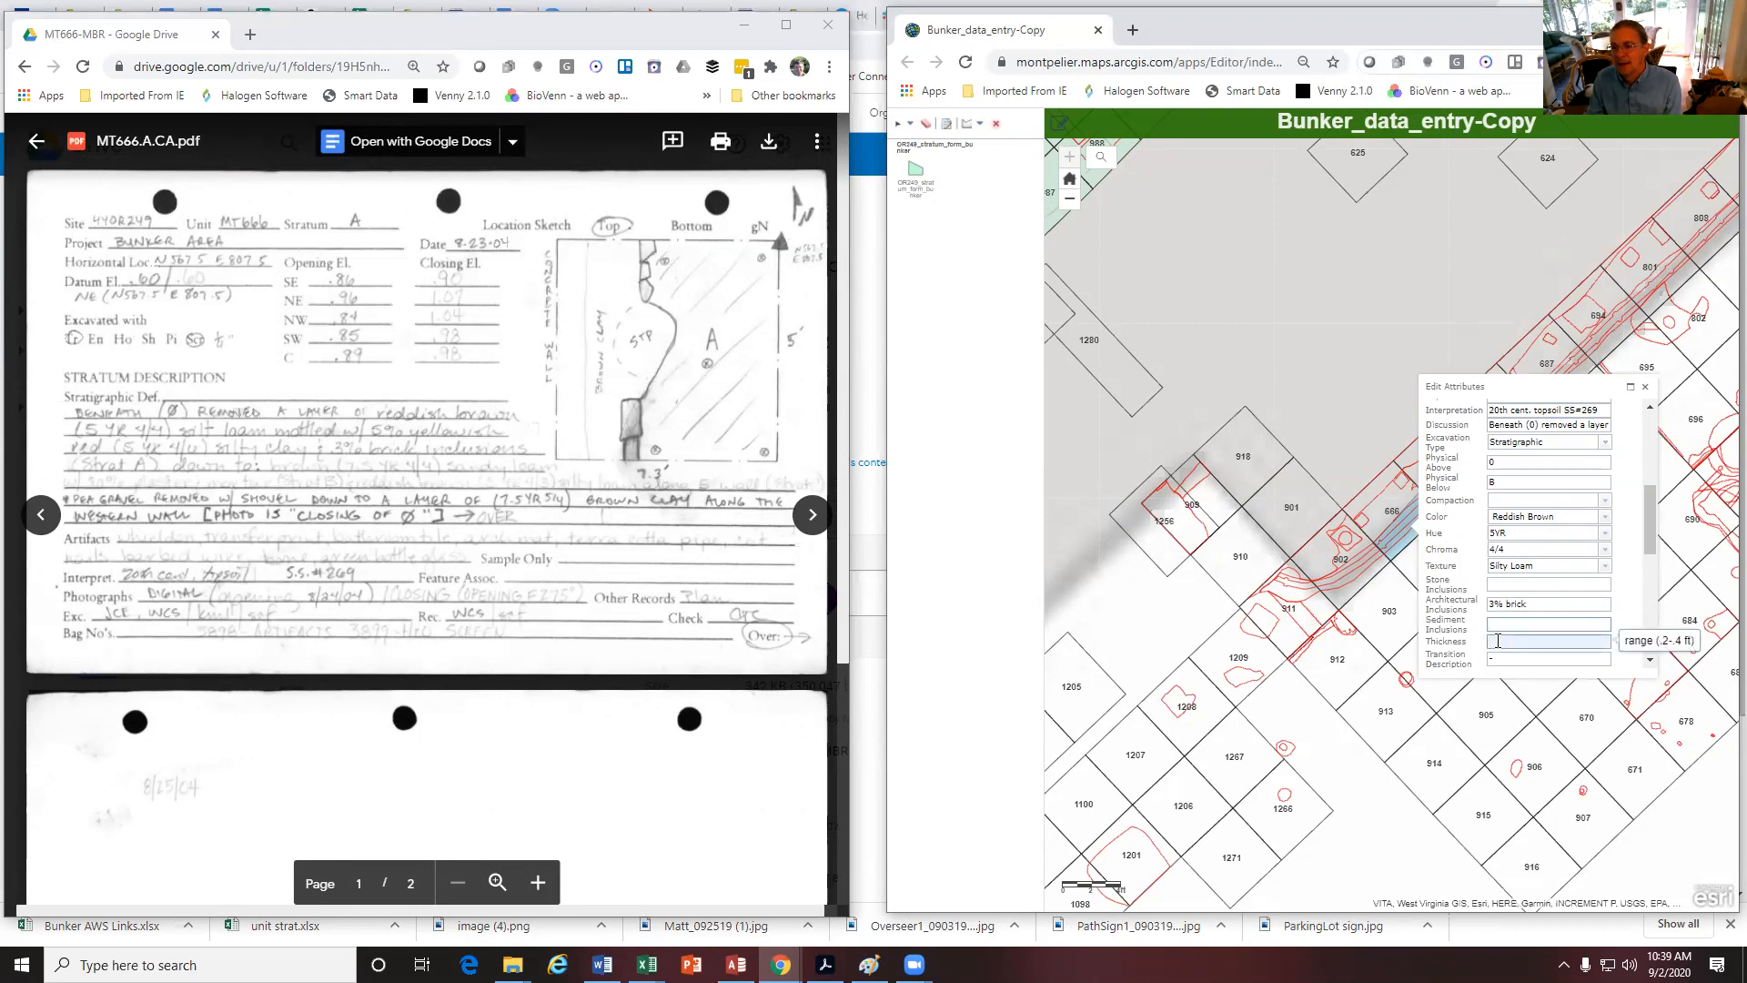
left_click(1497, 641)
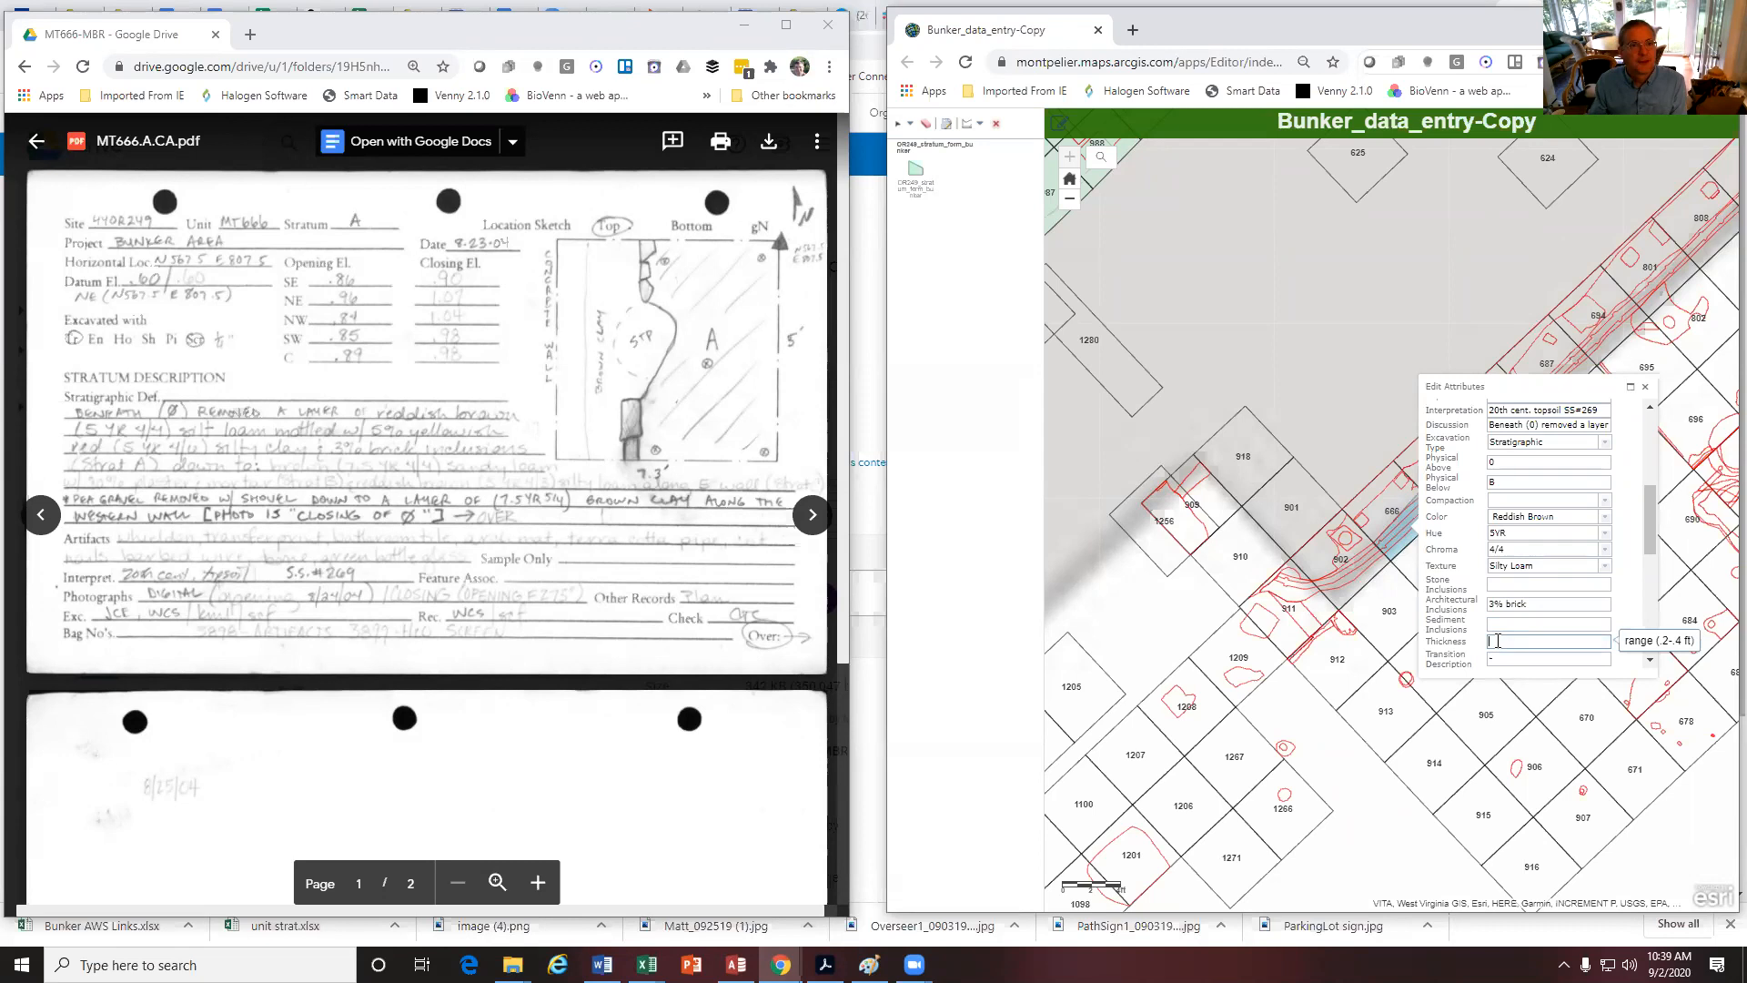
double_click(347, 280)
left_click(442, 278)
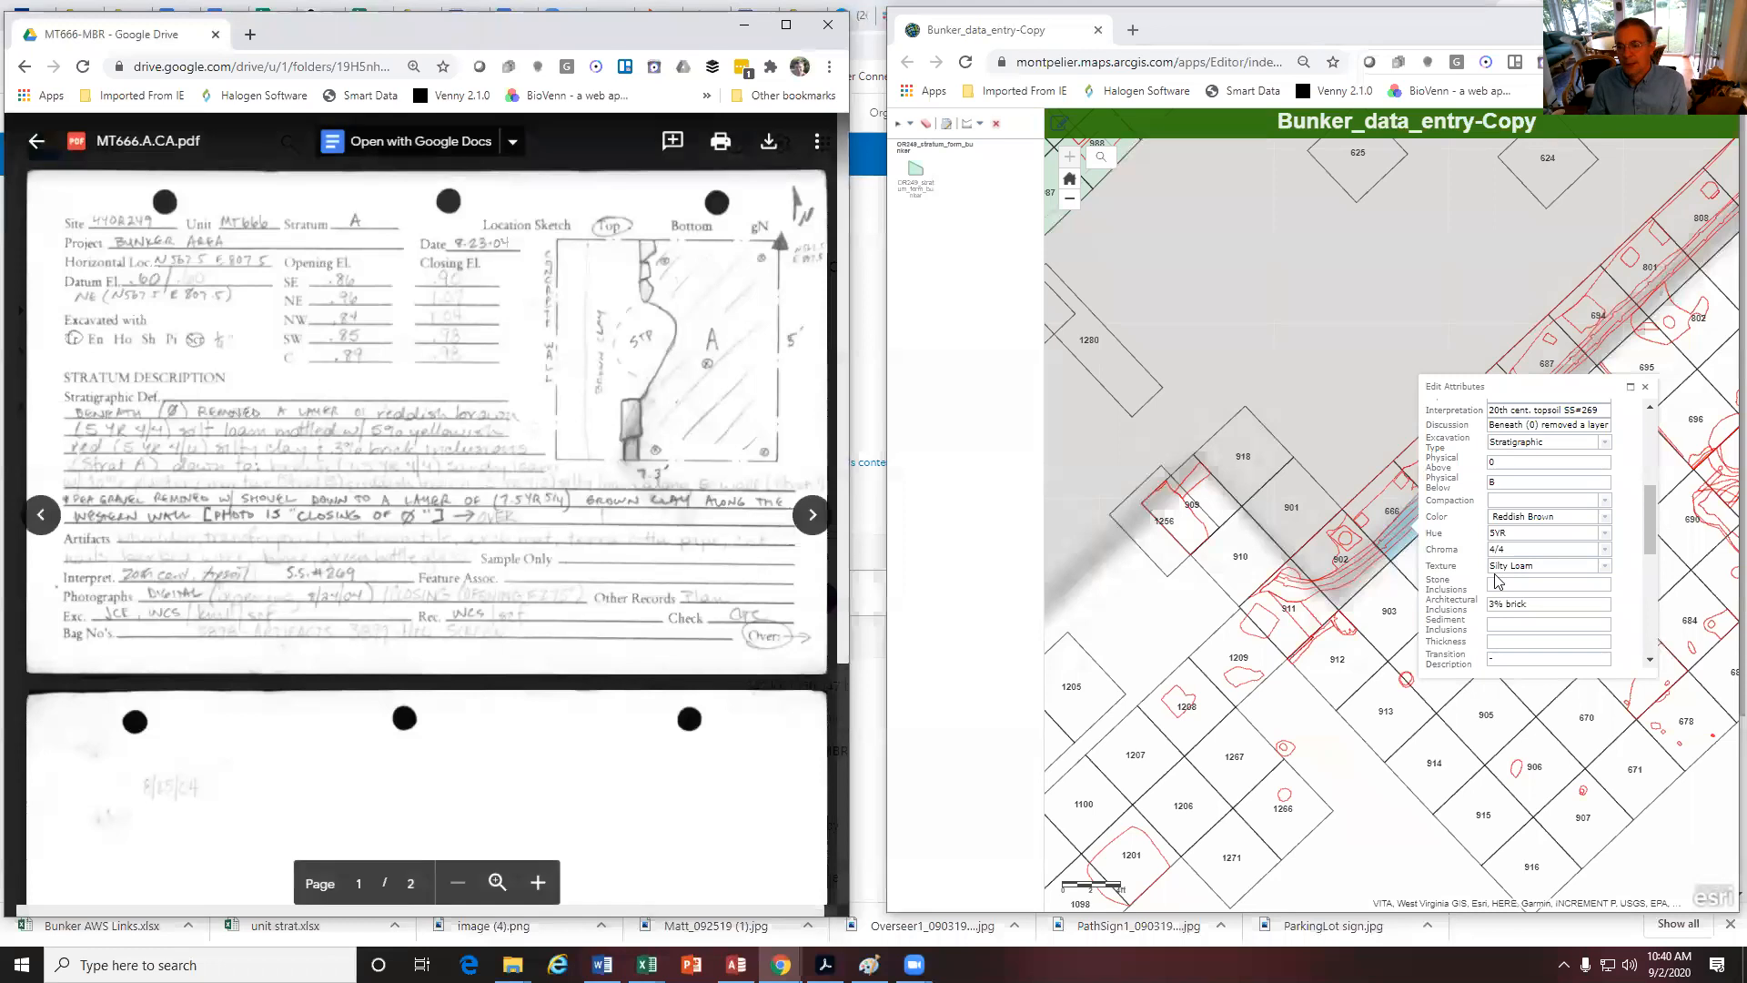
left_click(1499, 643)
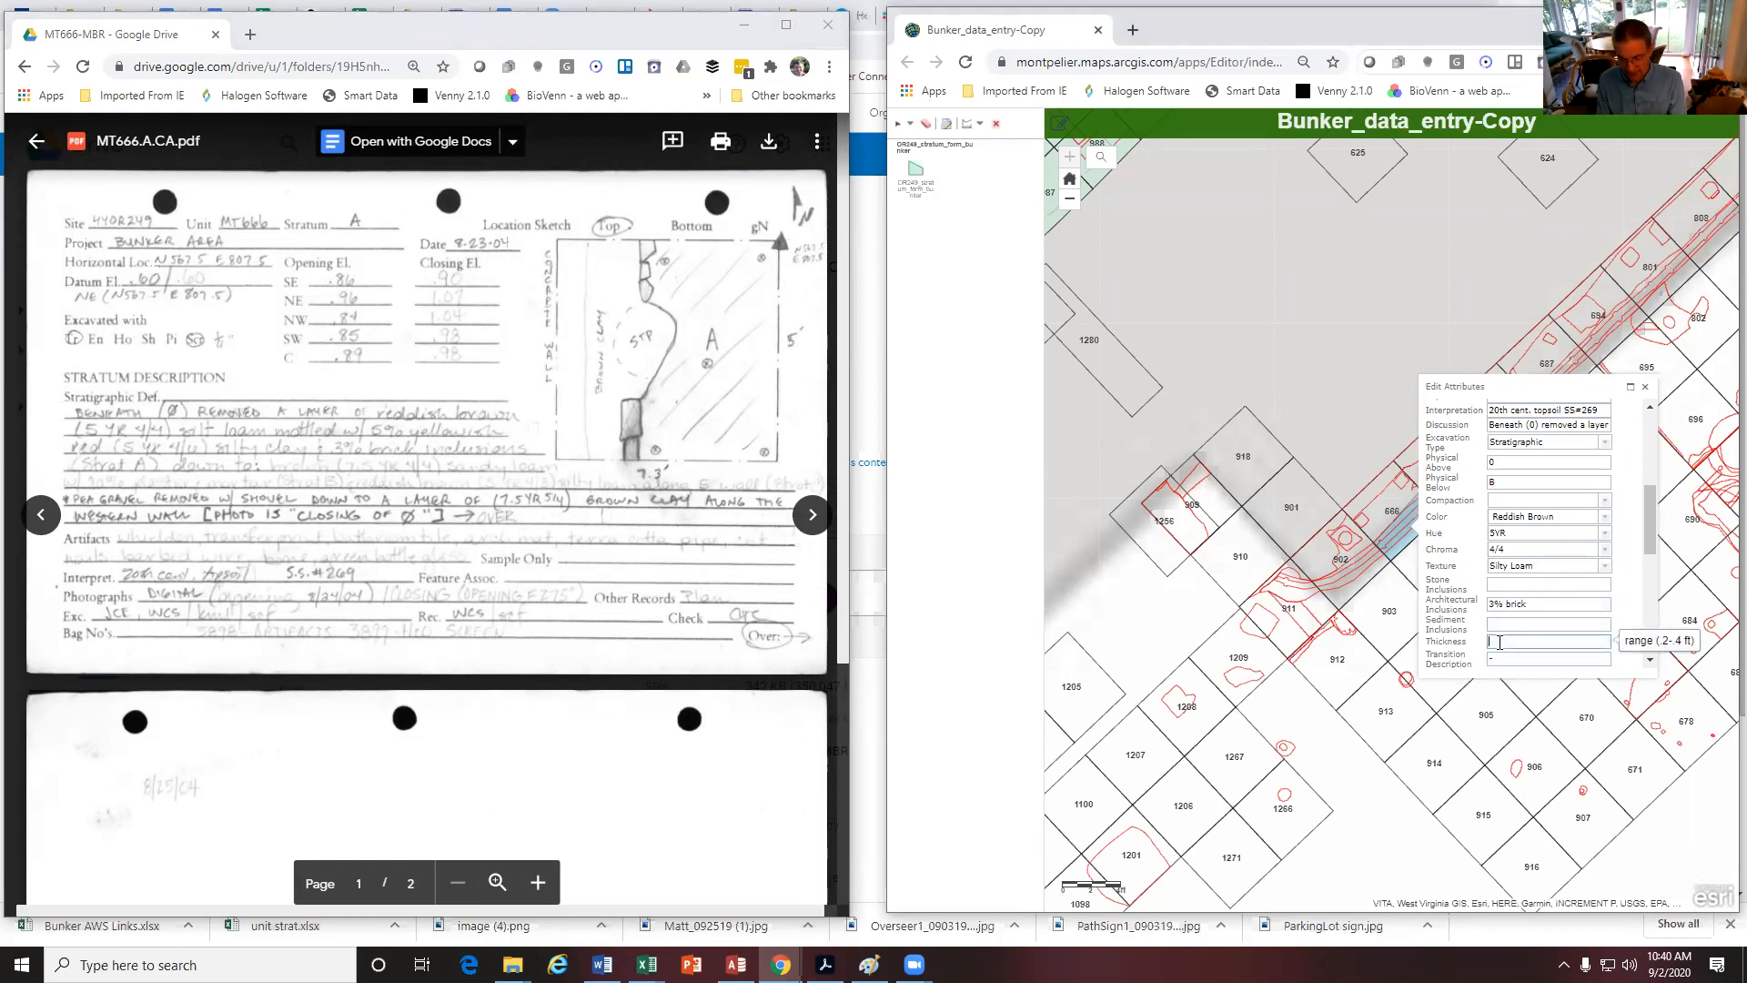
type(".04-")
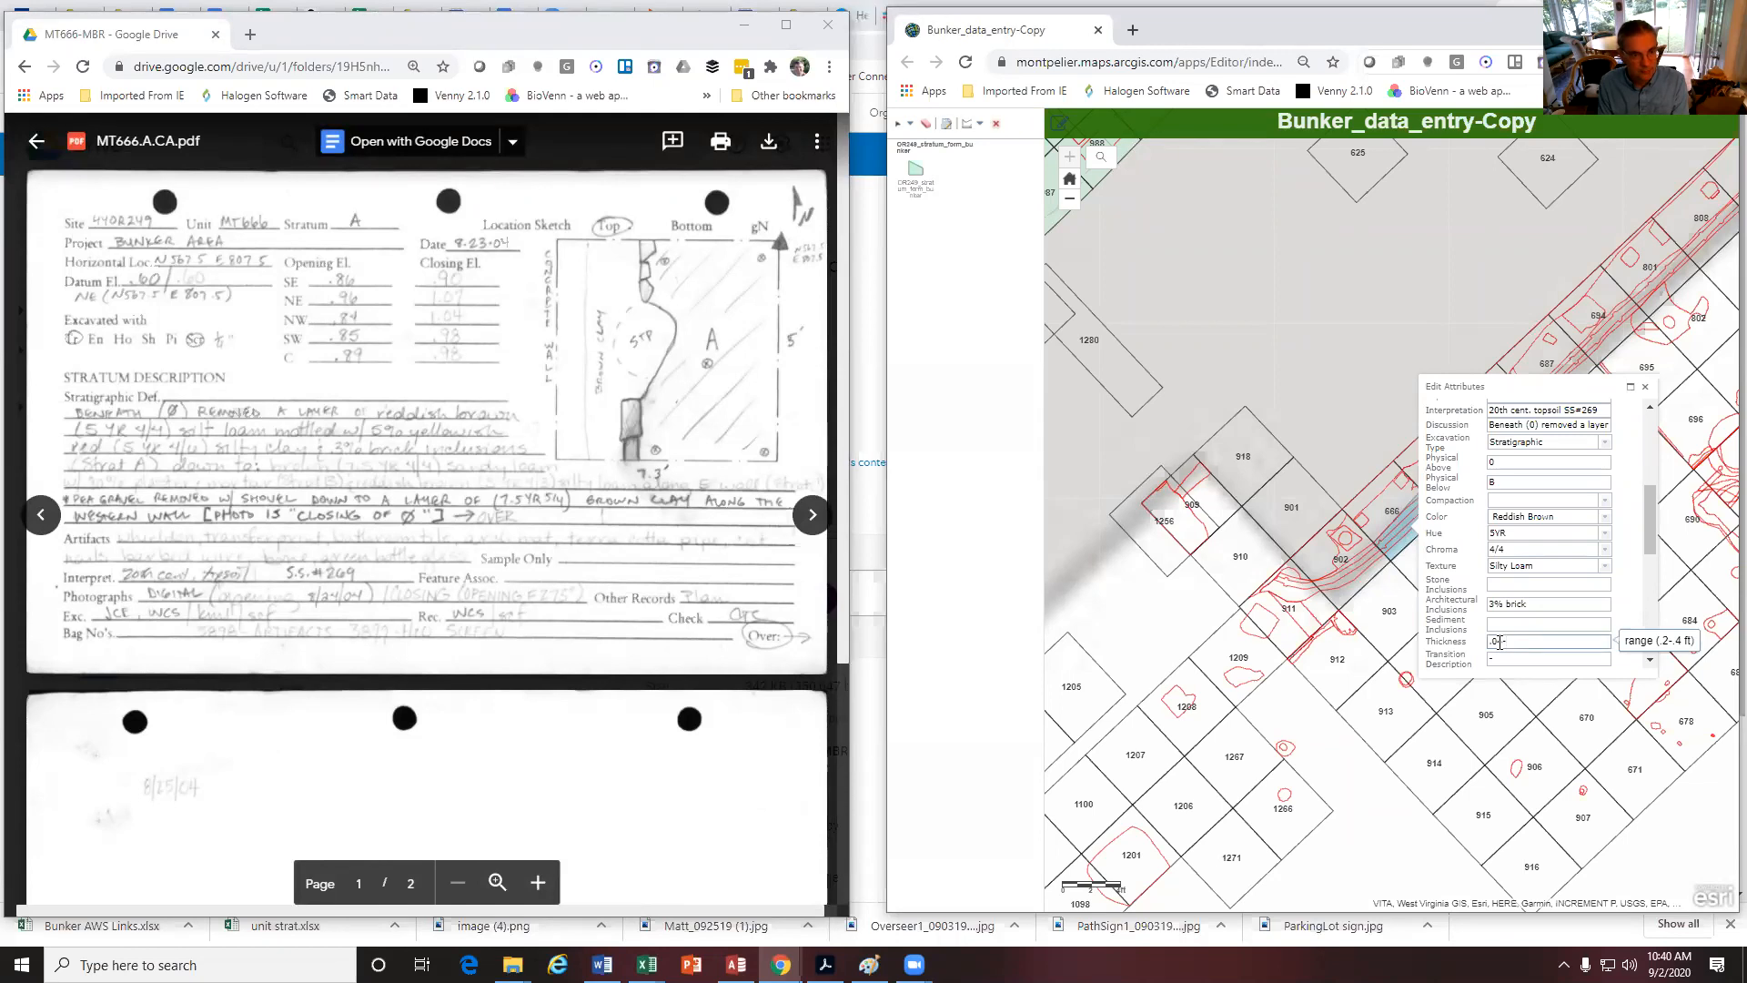
type("2")
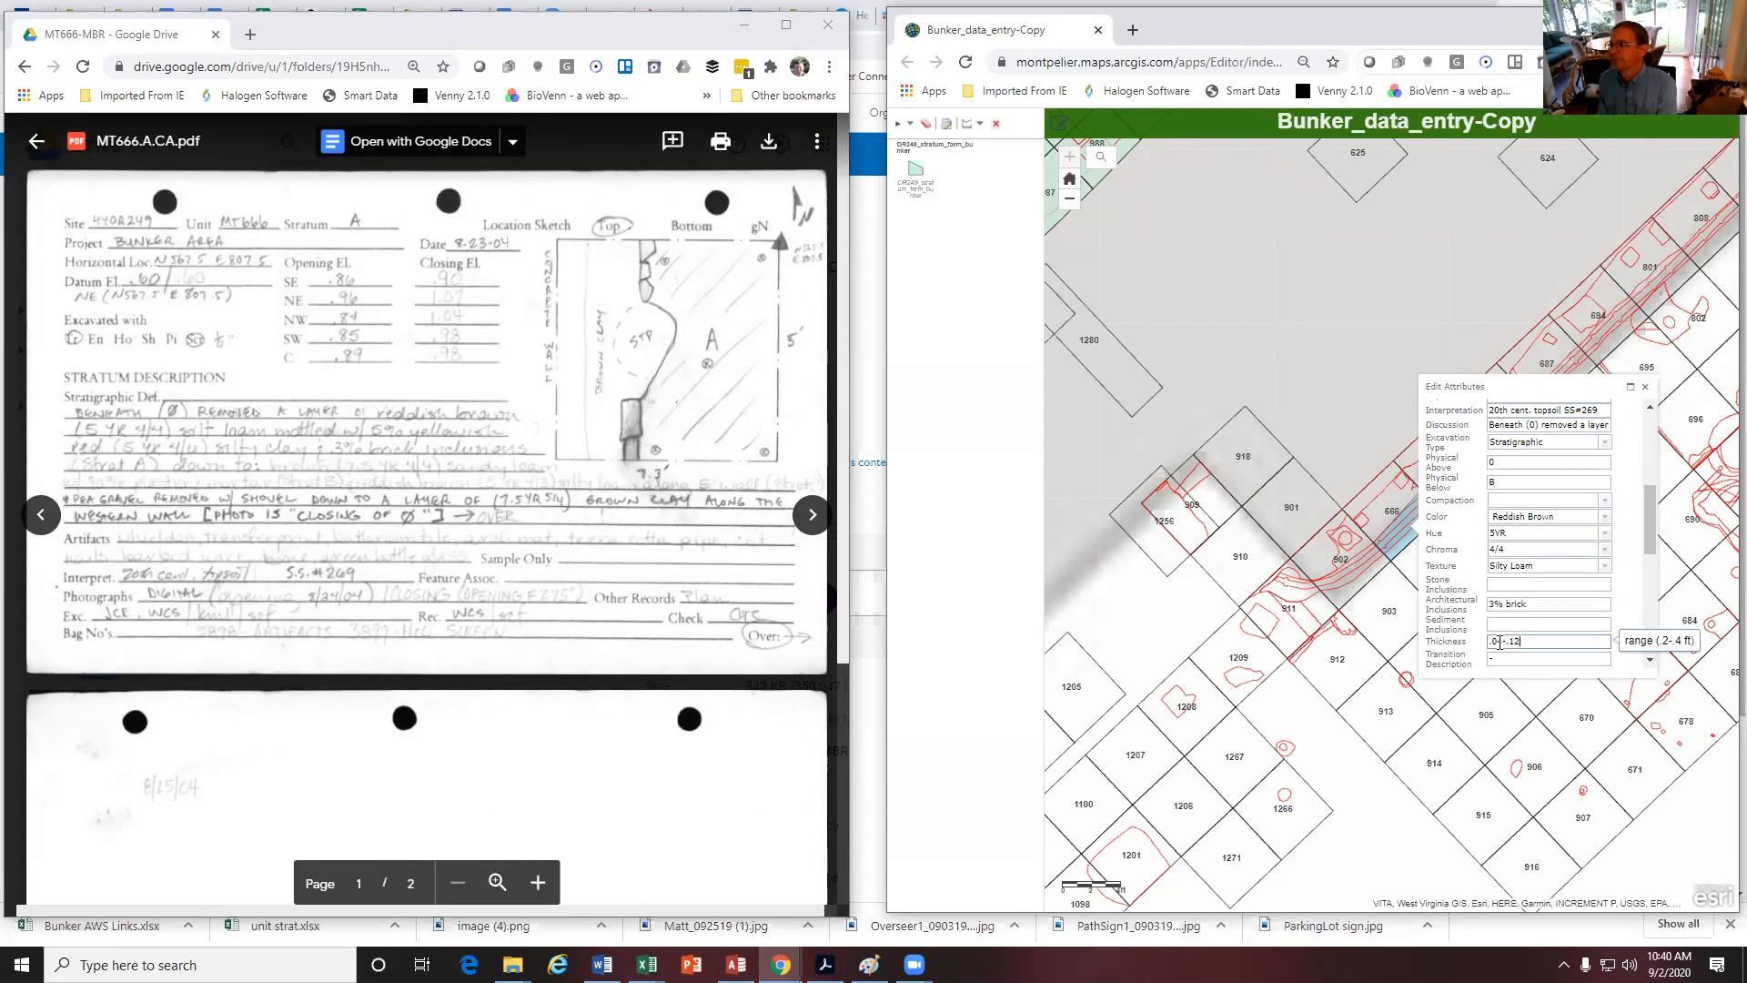
left_click(1501, 642)
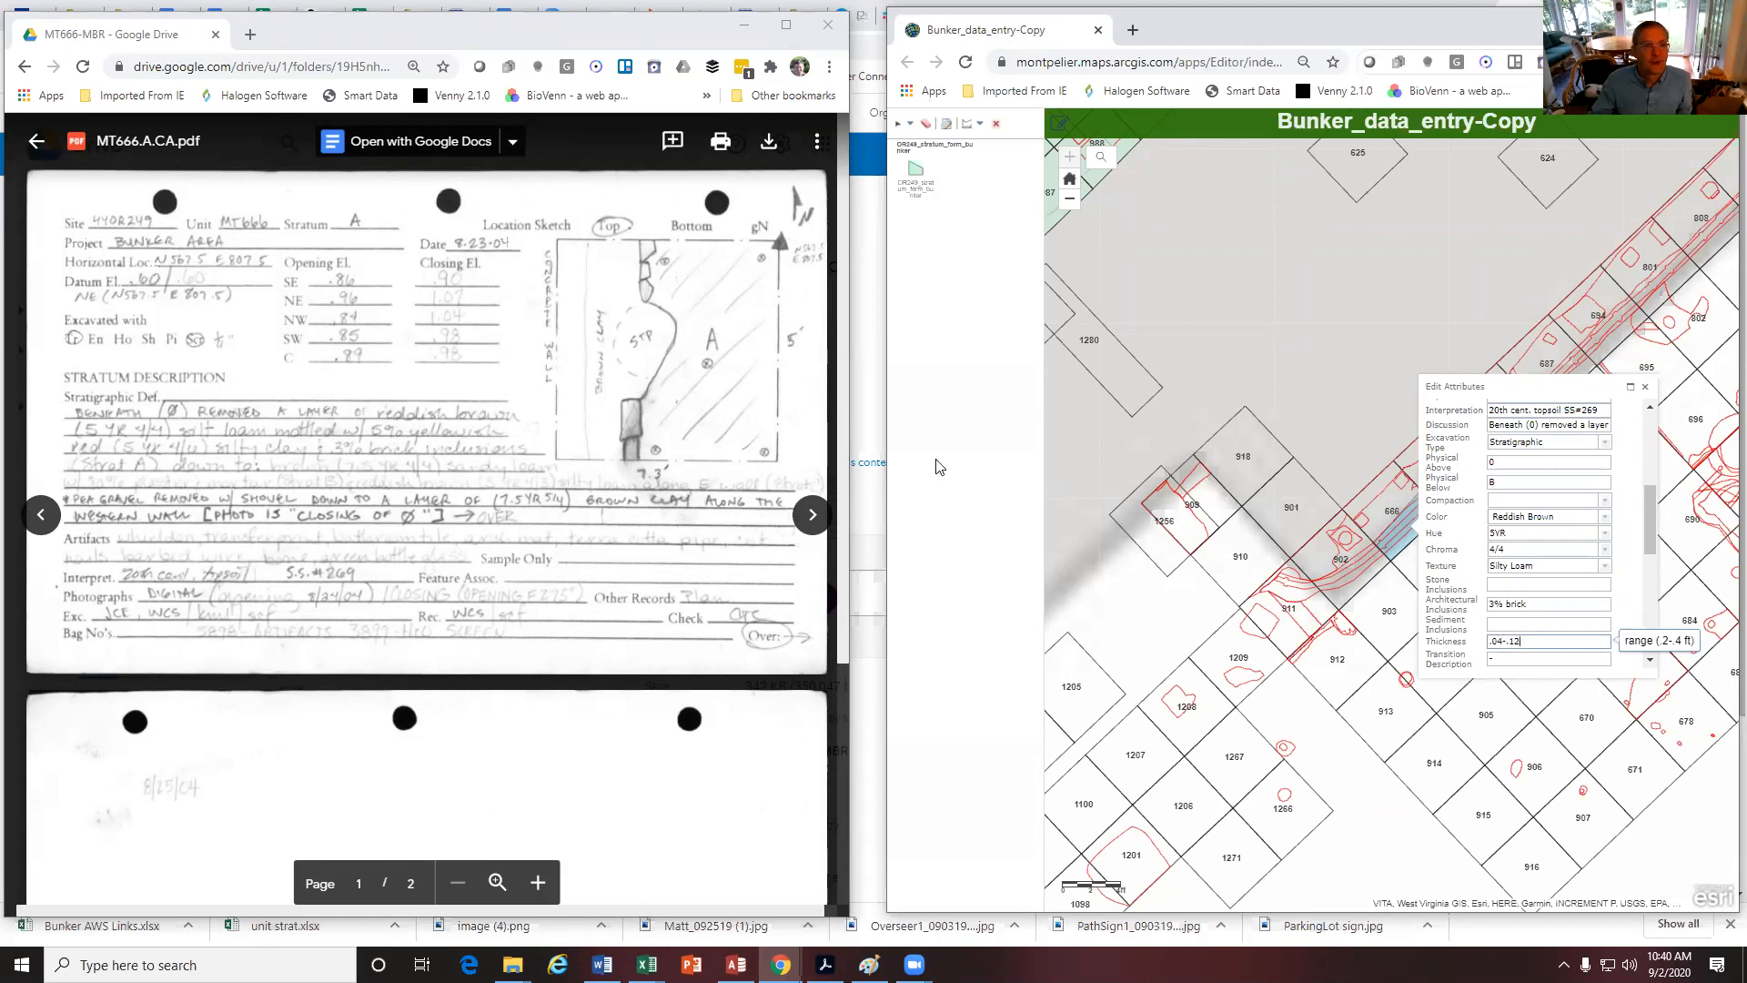
type("4")
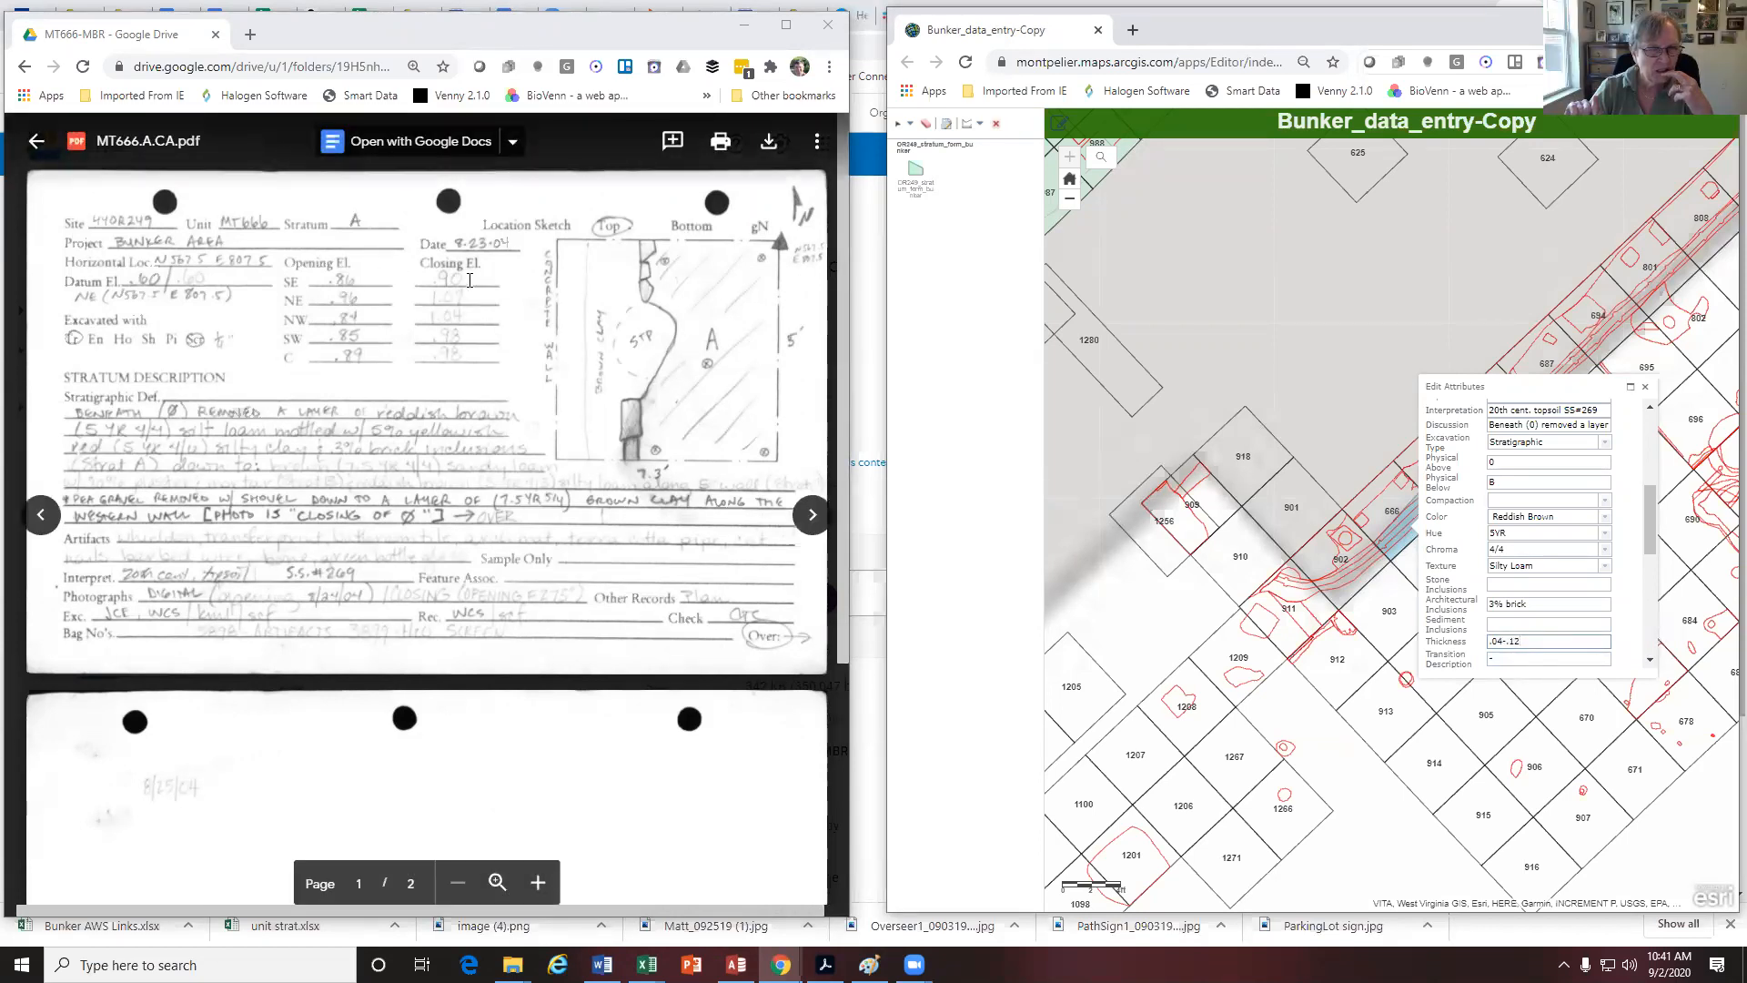
left_click(346, 284)
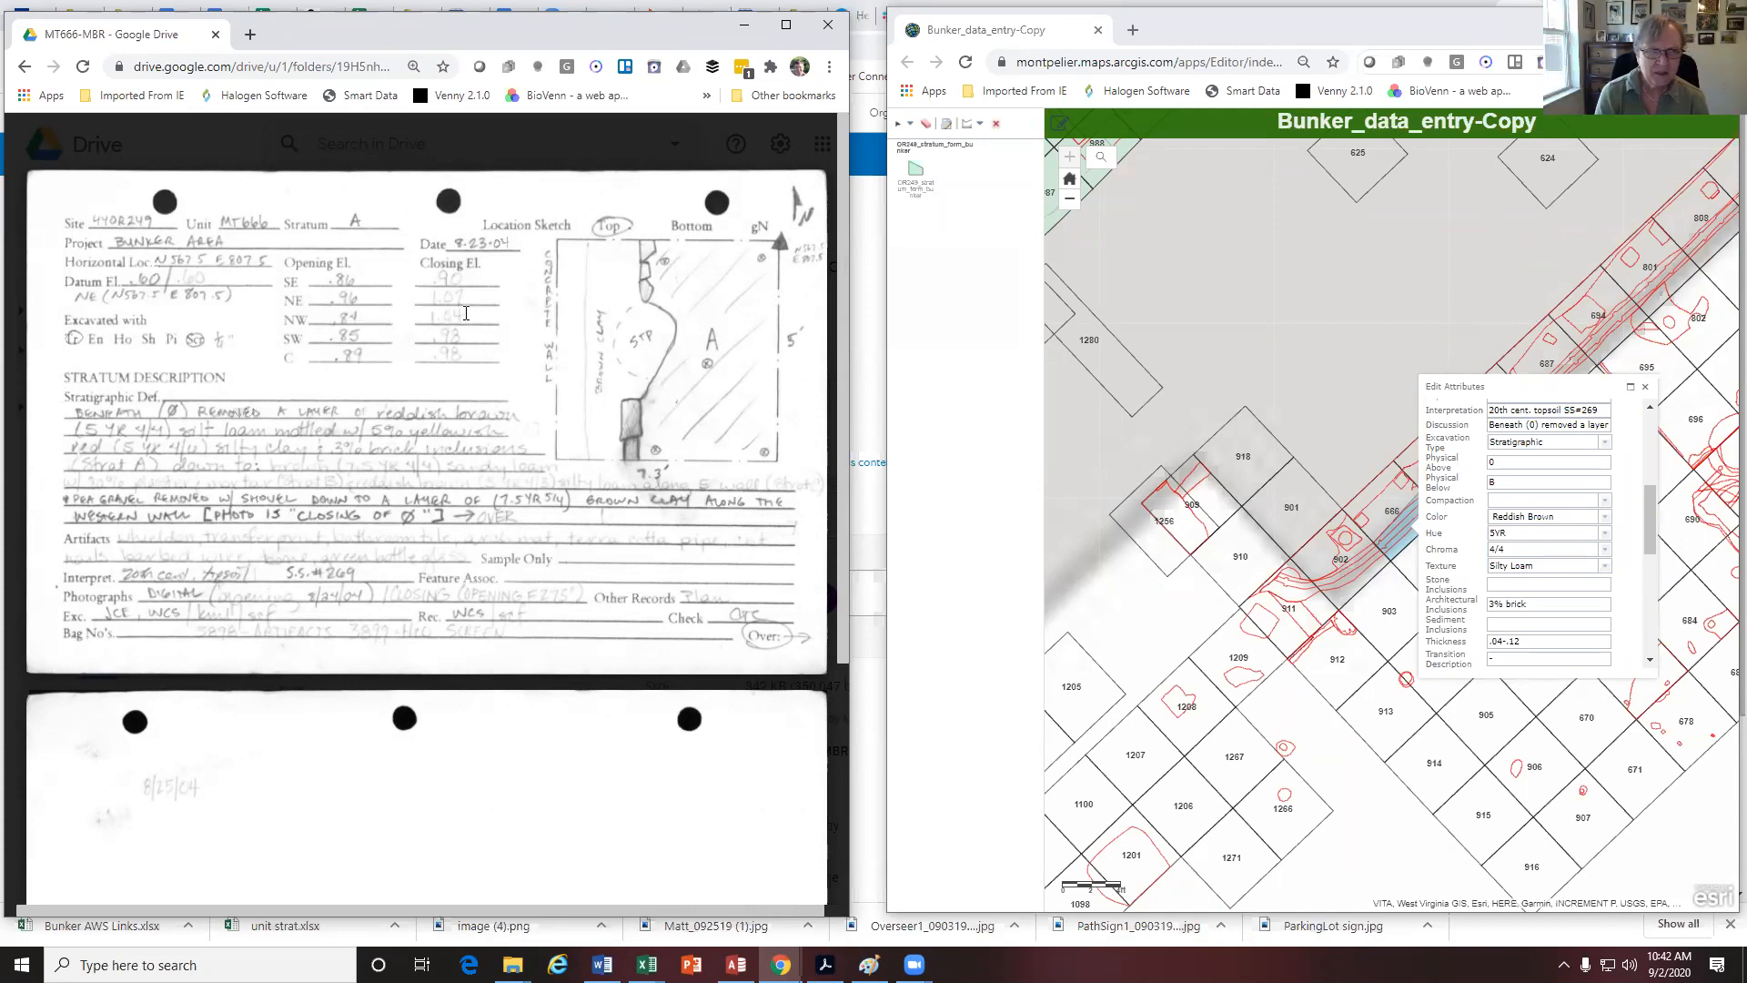
Correct the stratum's thickness range to ".04-.2" using the card's opening and closing elevations
left_click(1540, 643)
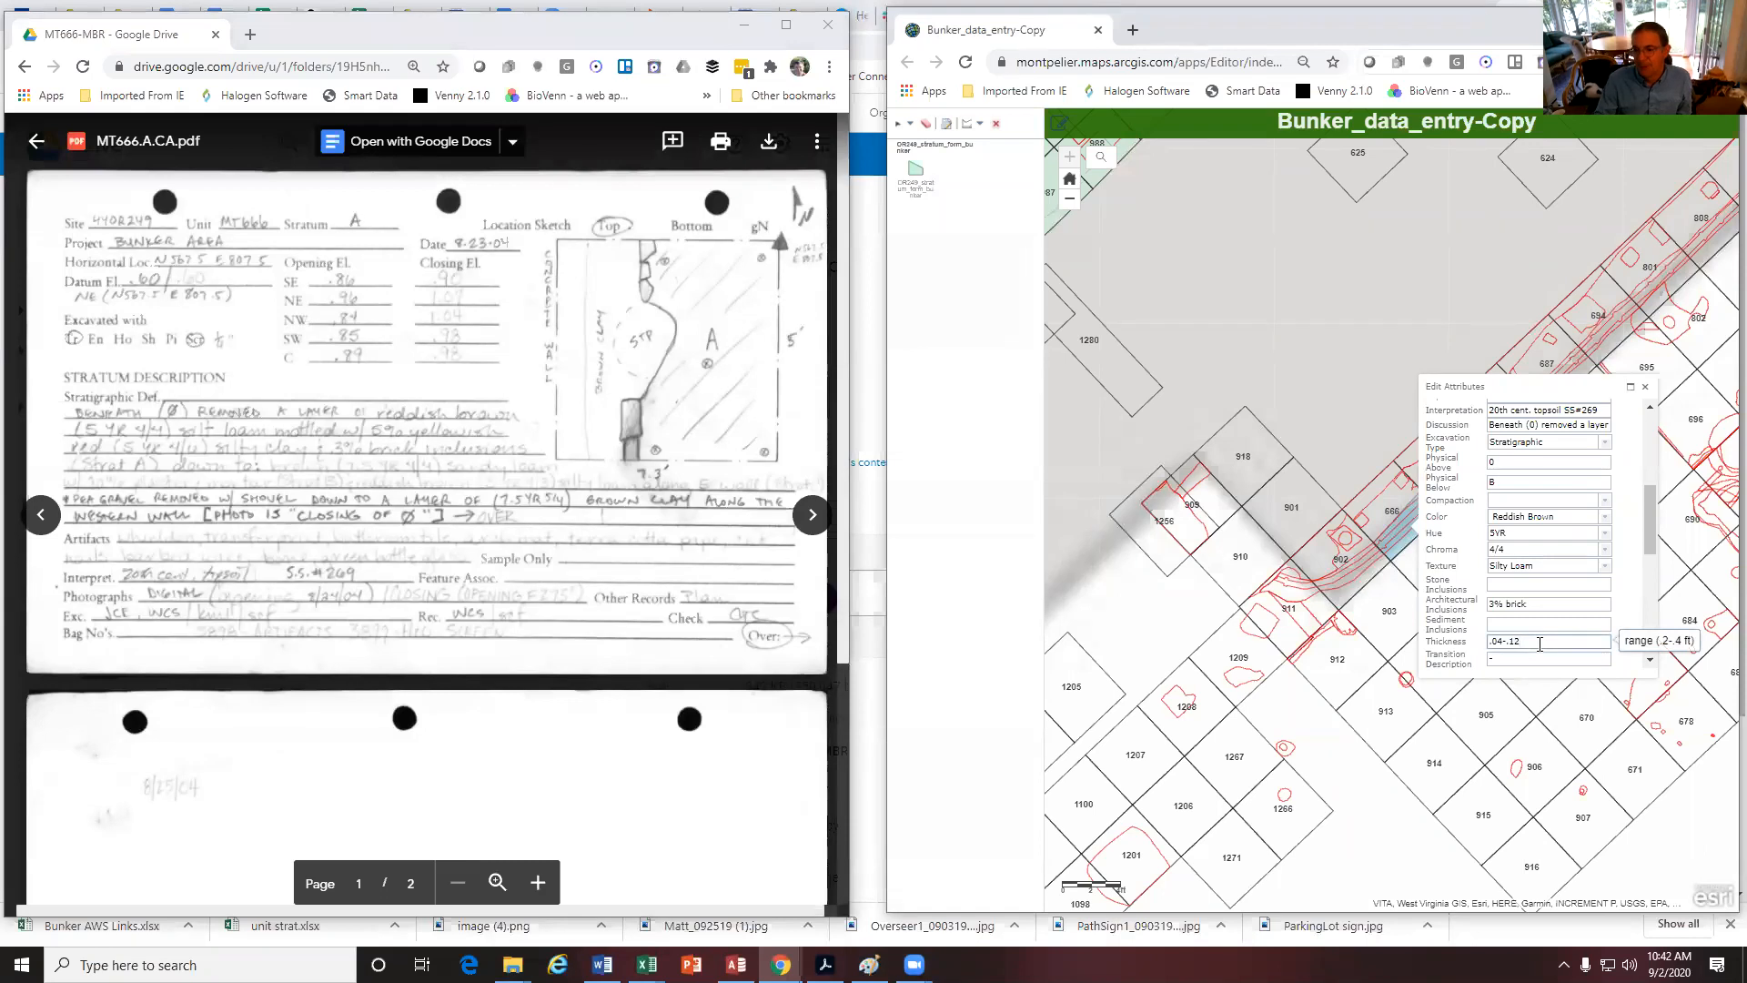
type(".04-.2")
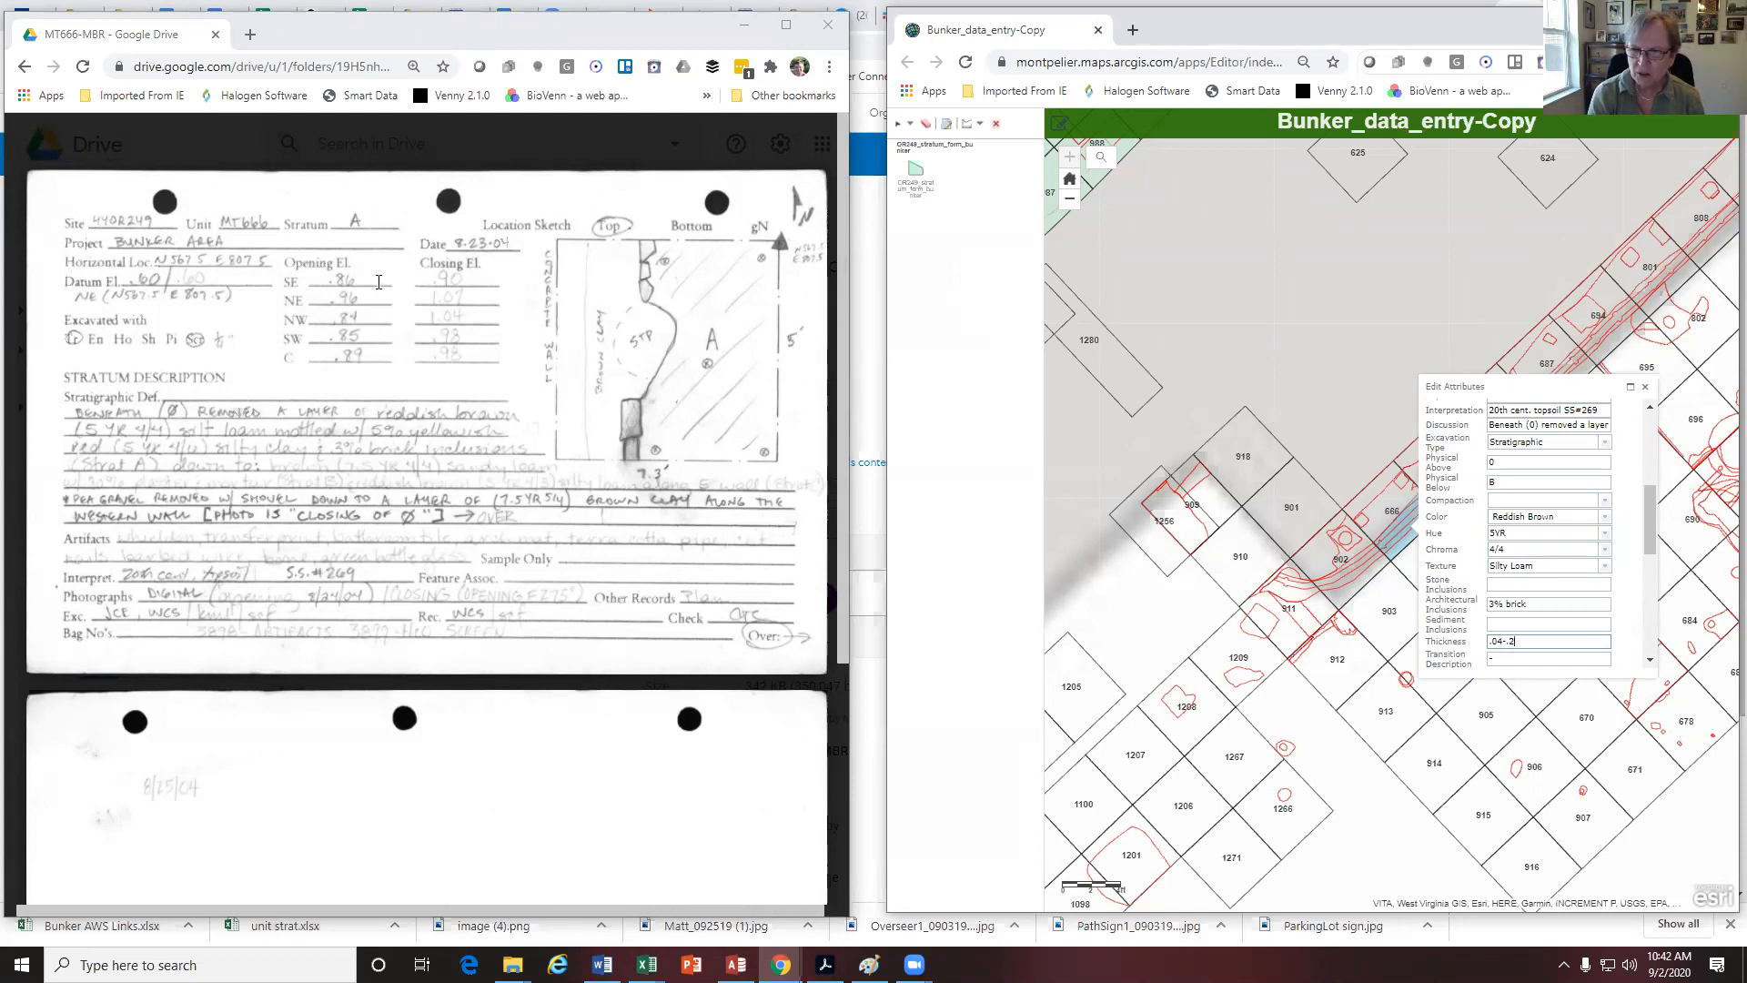
left_click(446, 274)
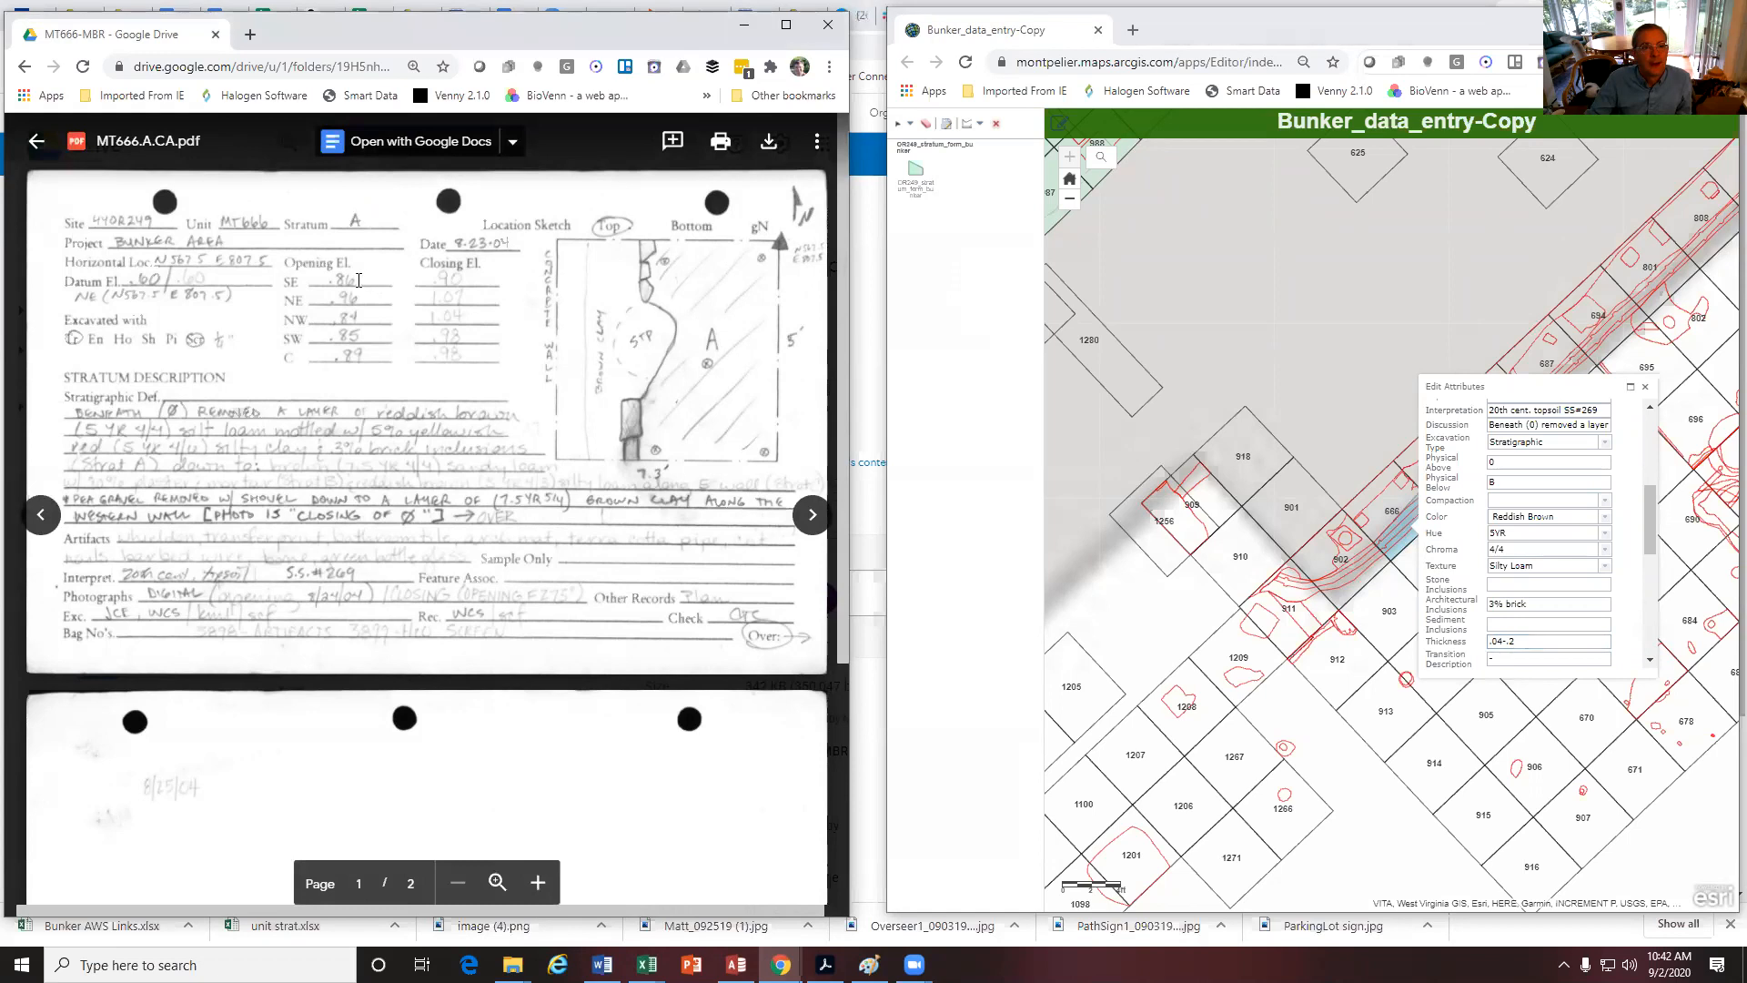
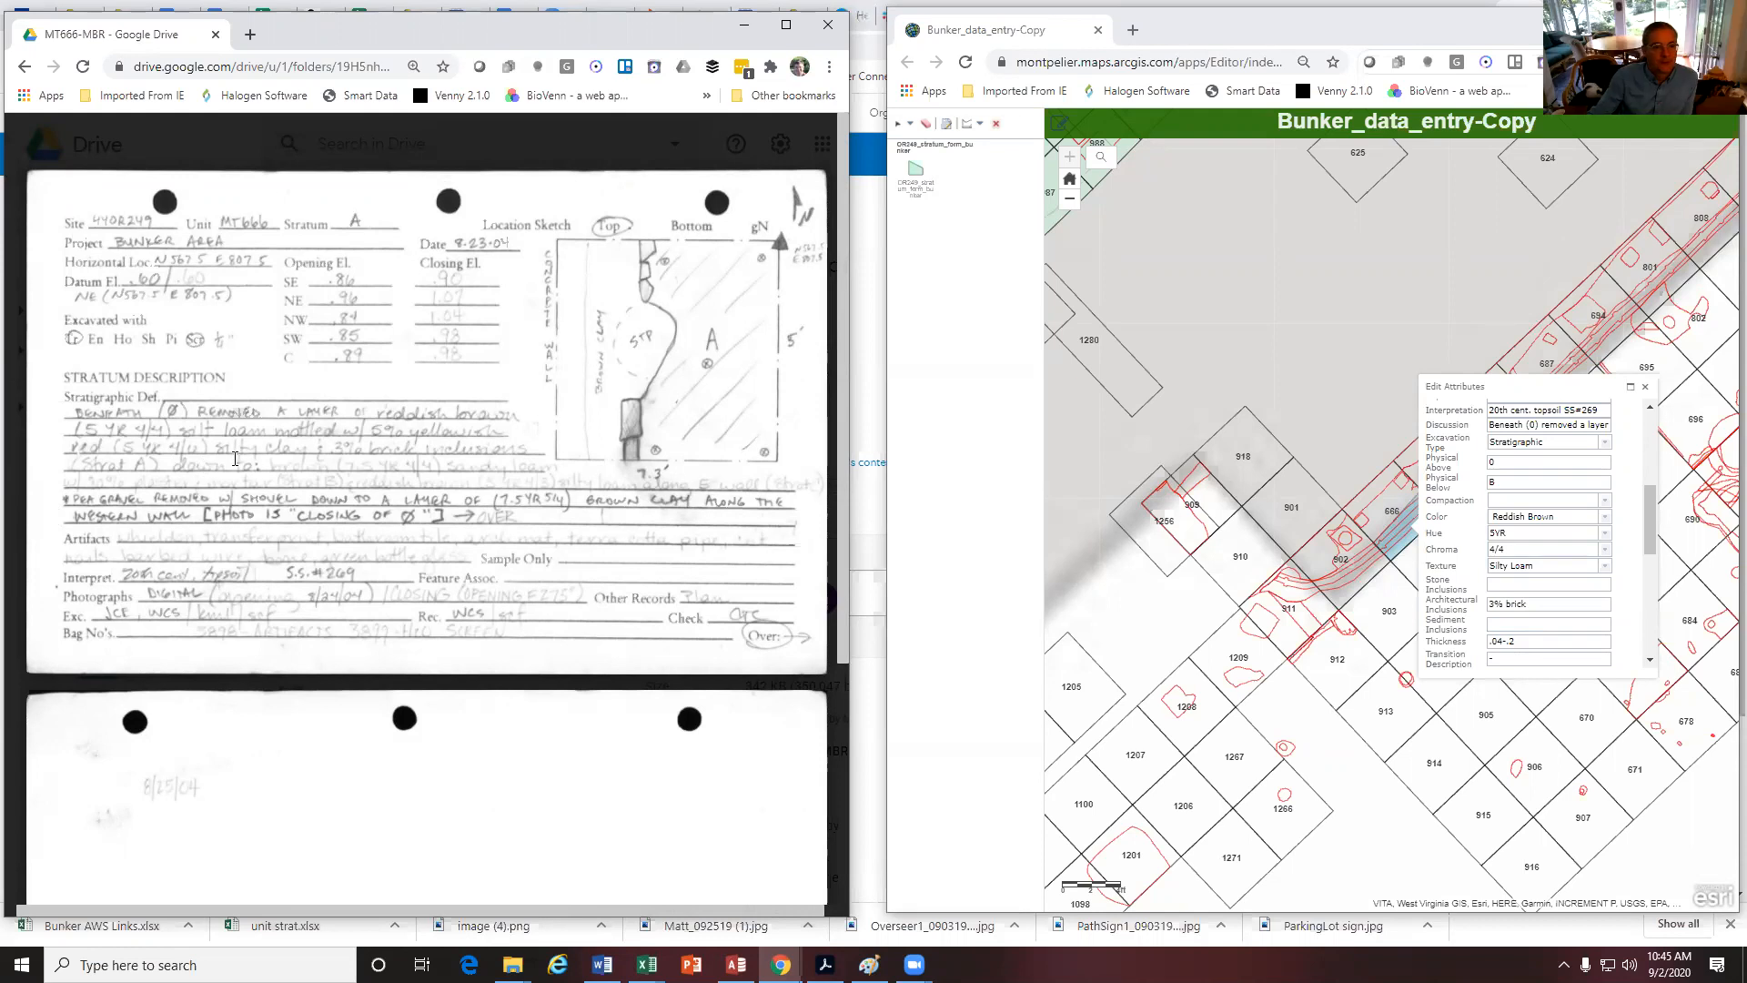
Begin the transition description with "down to: brown (7.5yr4/4) sandy loam" from the card's stratigraphic definition
left_click(1512, 584)
scroll(1512, 585, "down", 1)
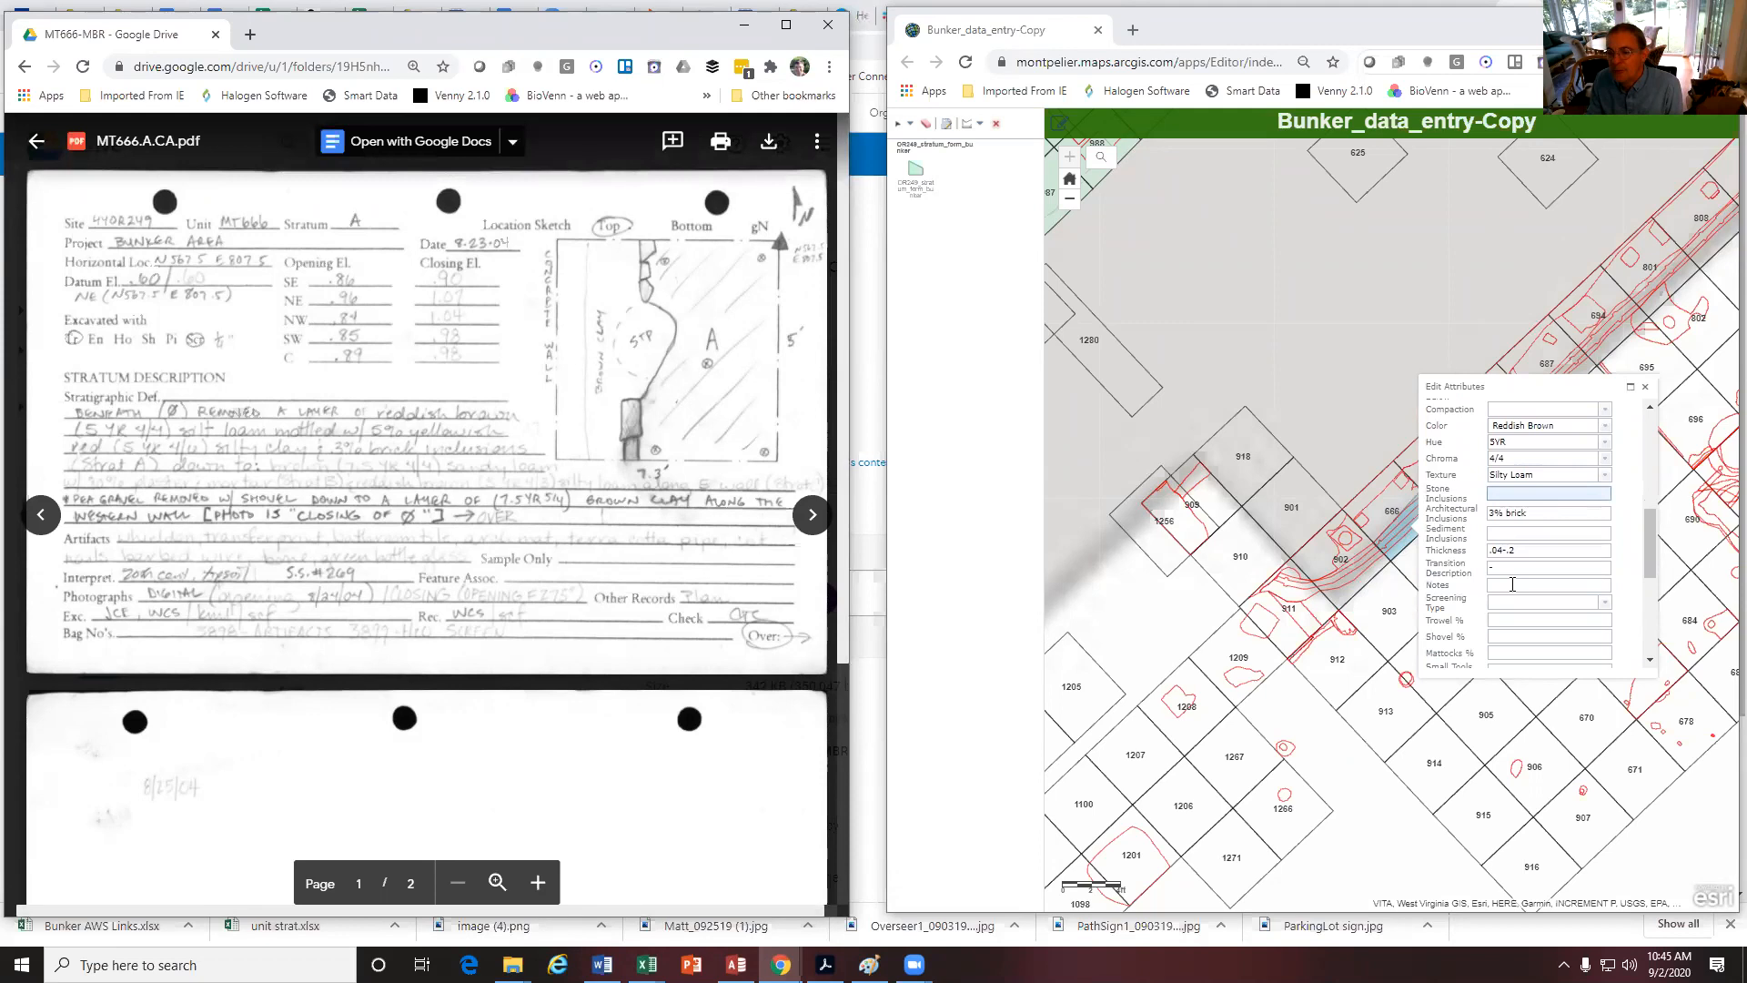
left_click(1513, 584)
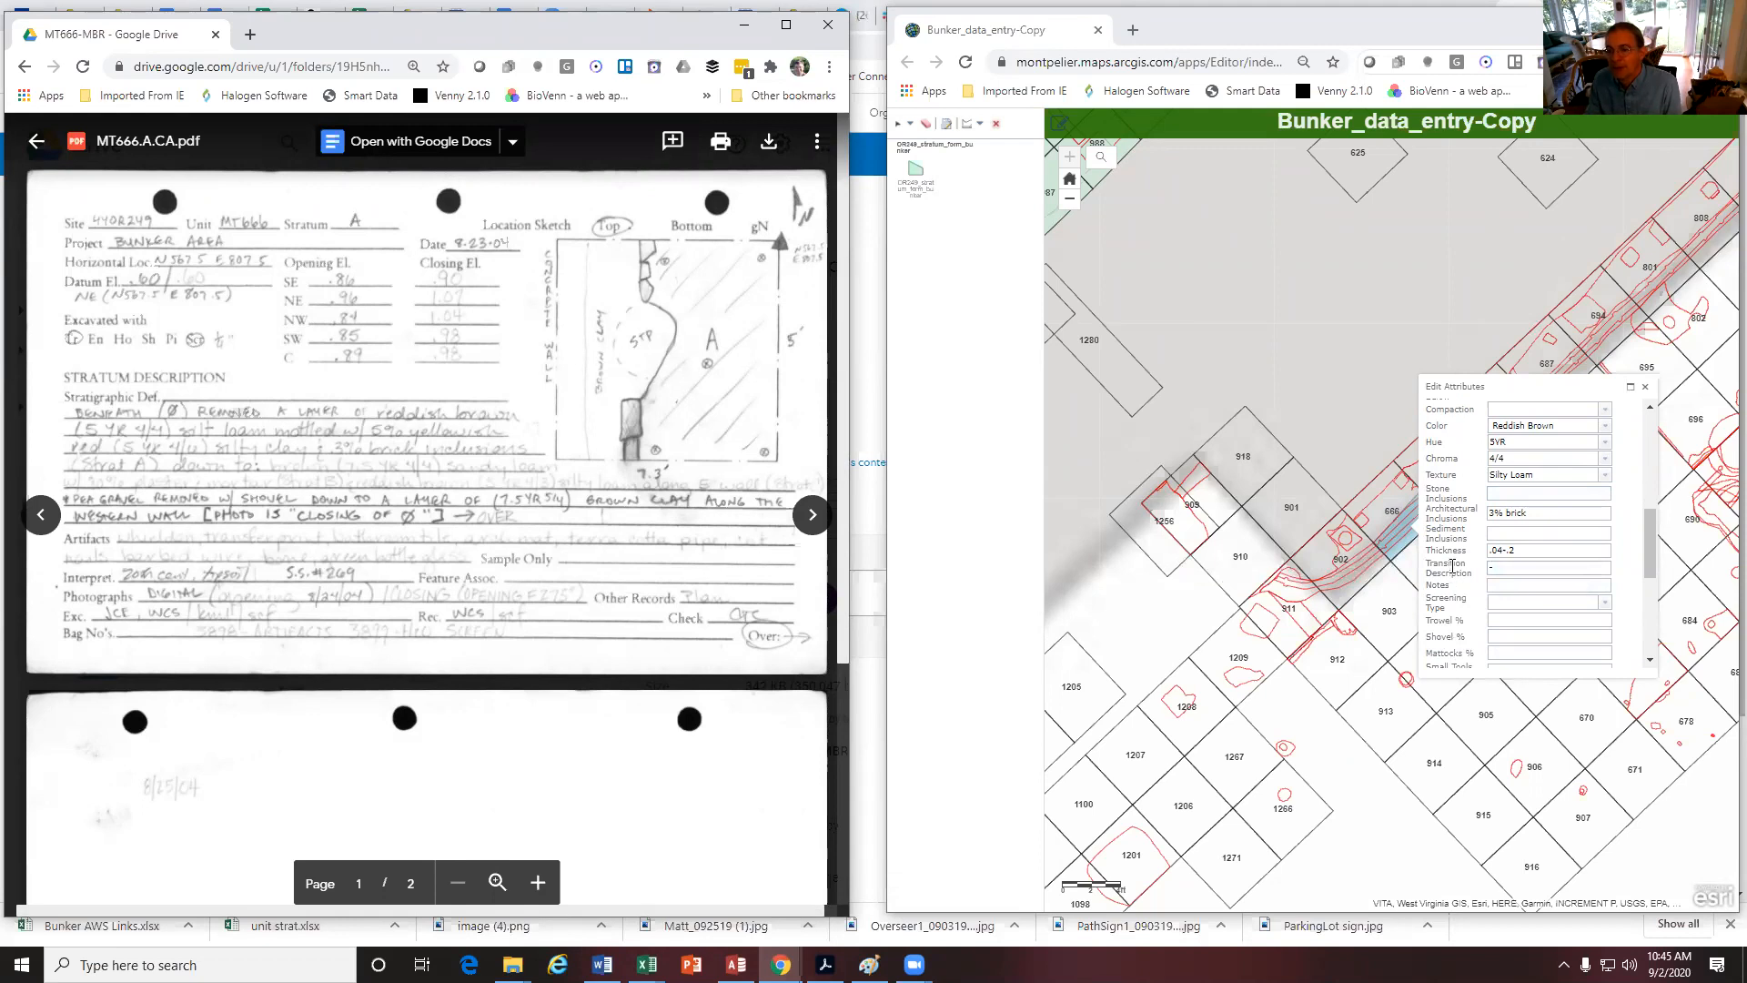
left_click(1485, 568)
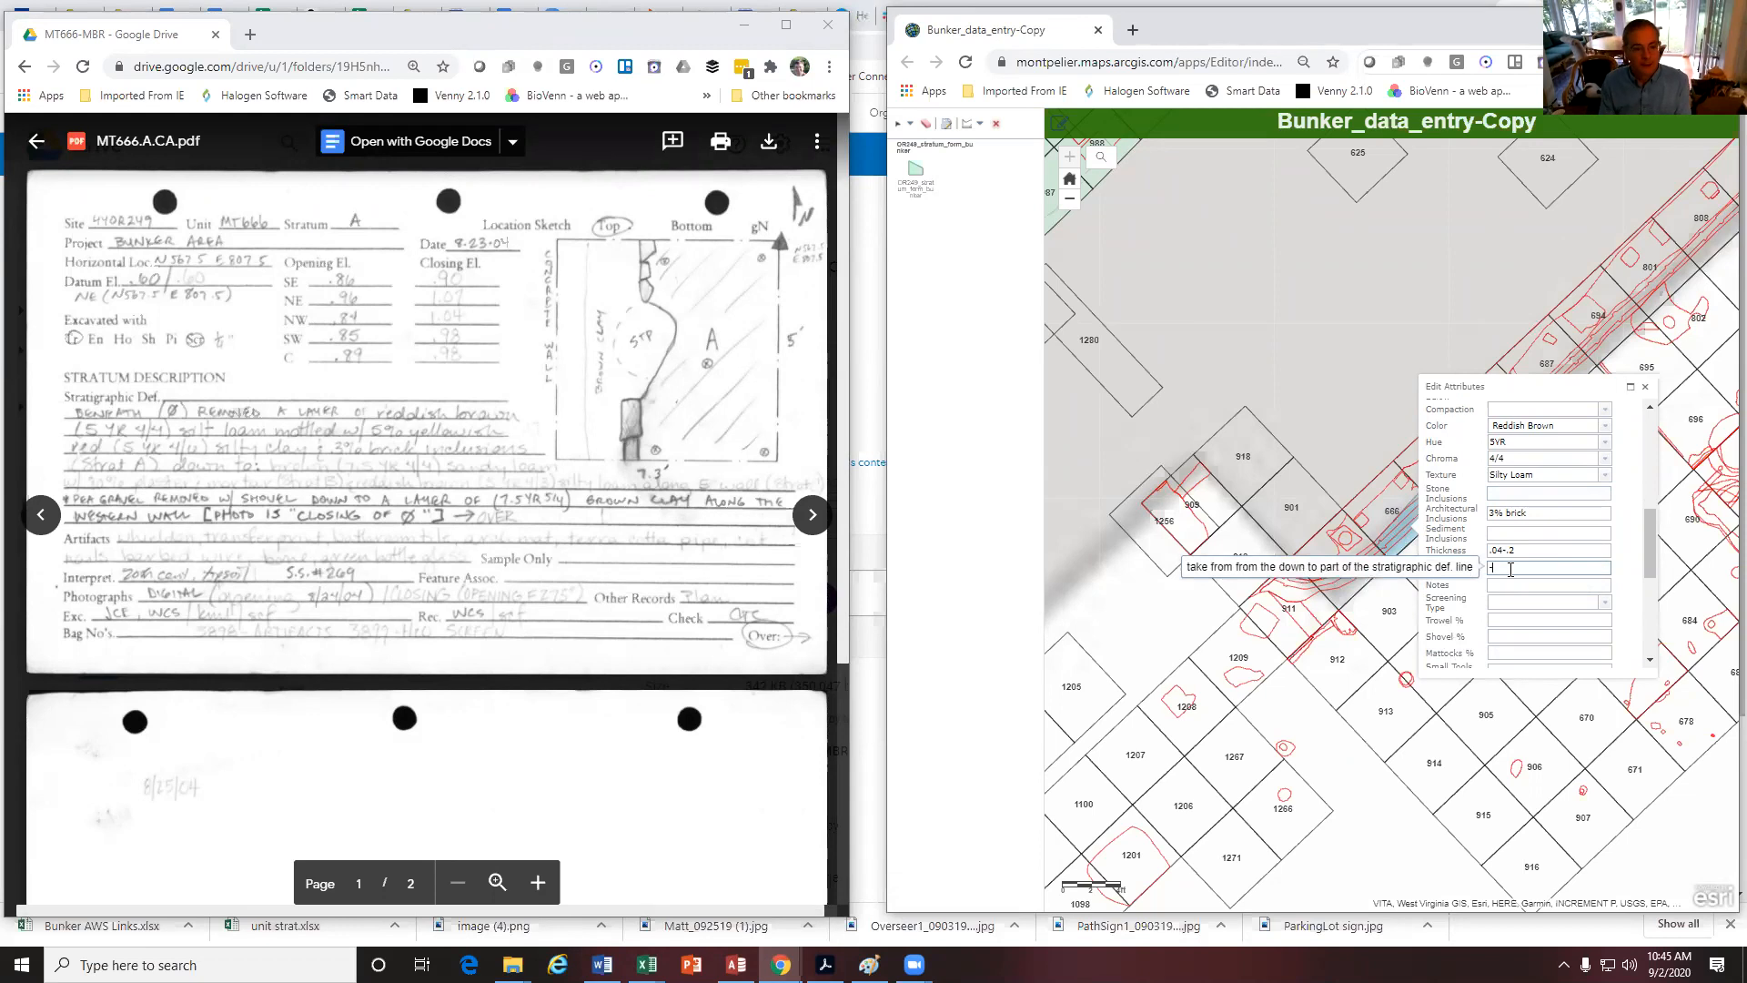
type("down to:")
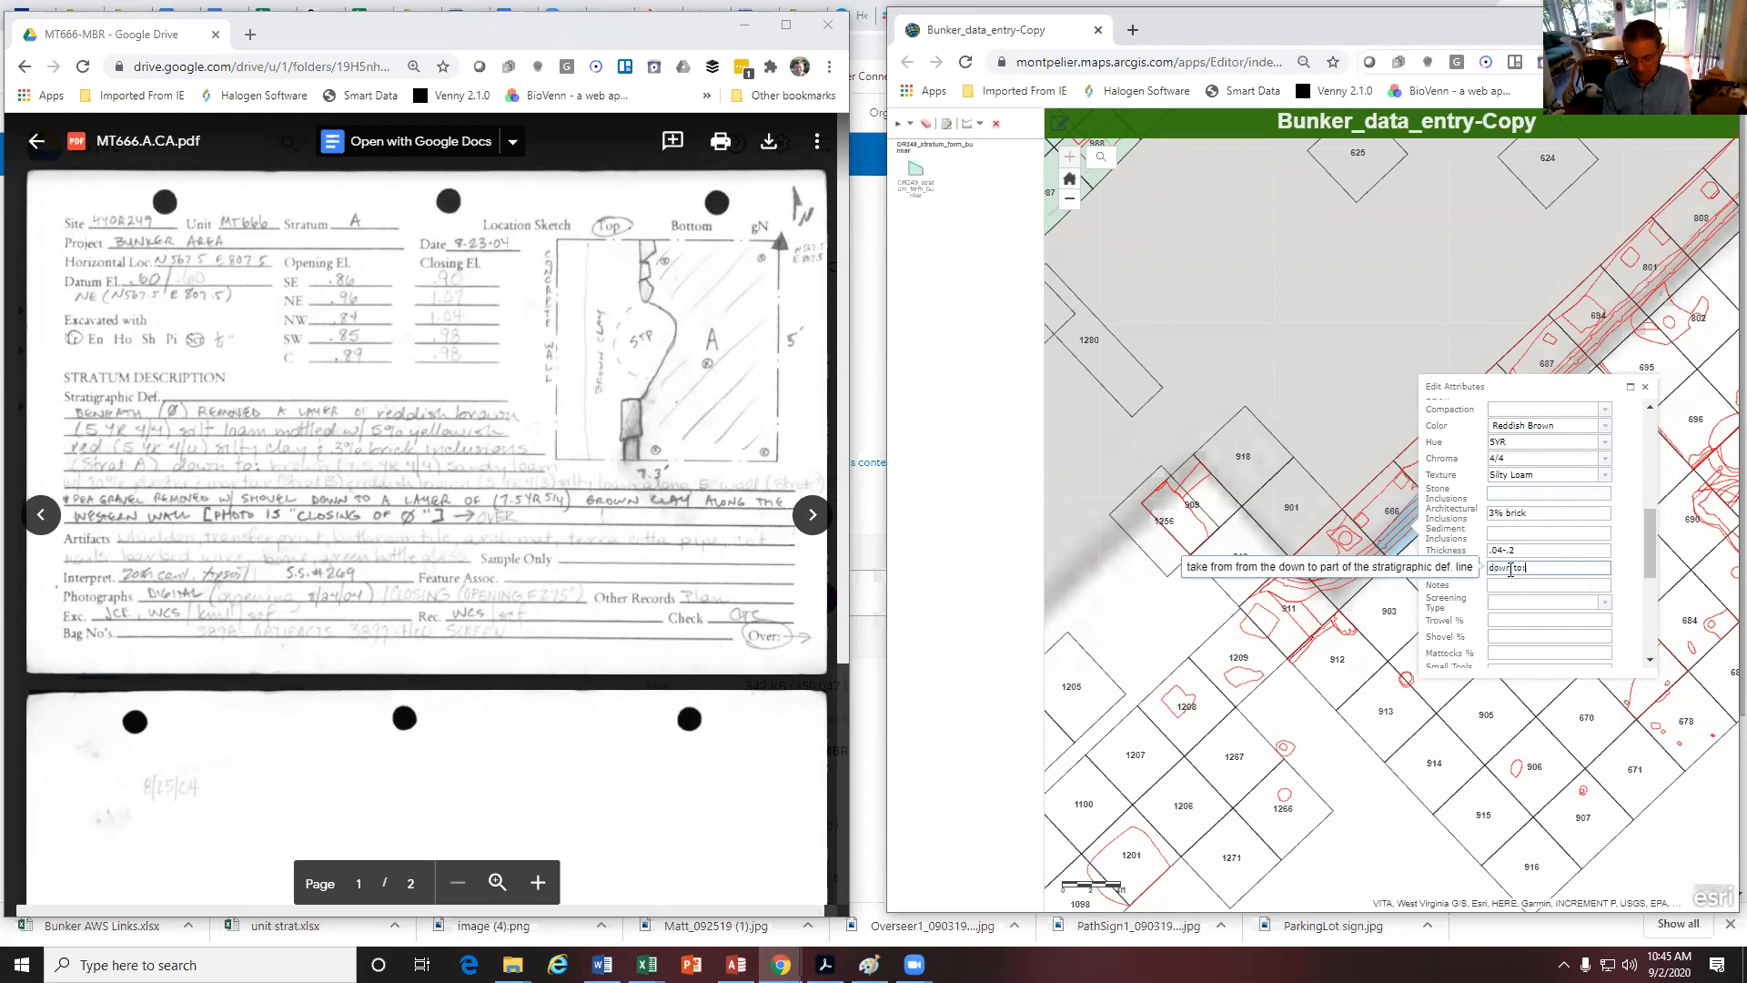
type(" brown (7.")
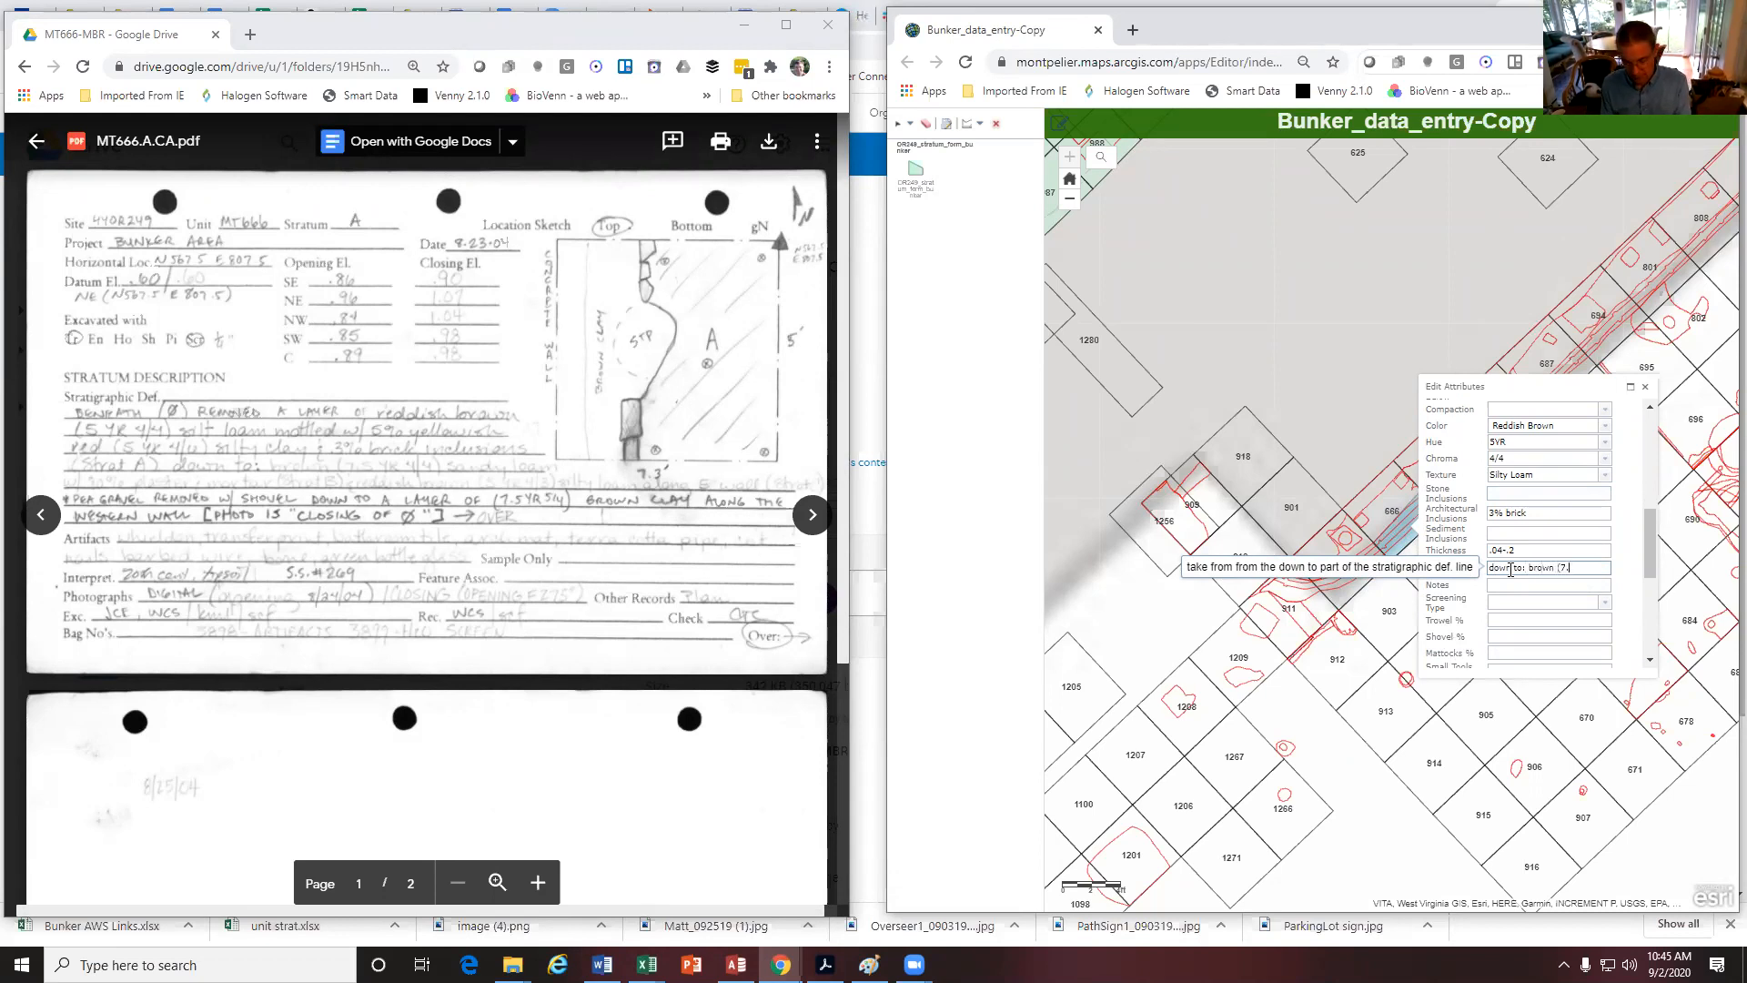
type("5yr")
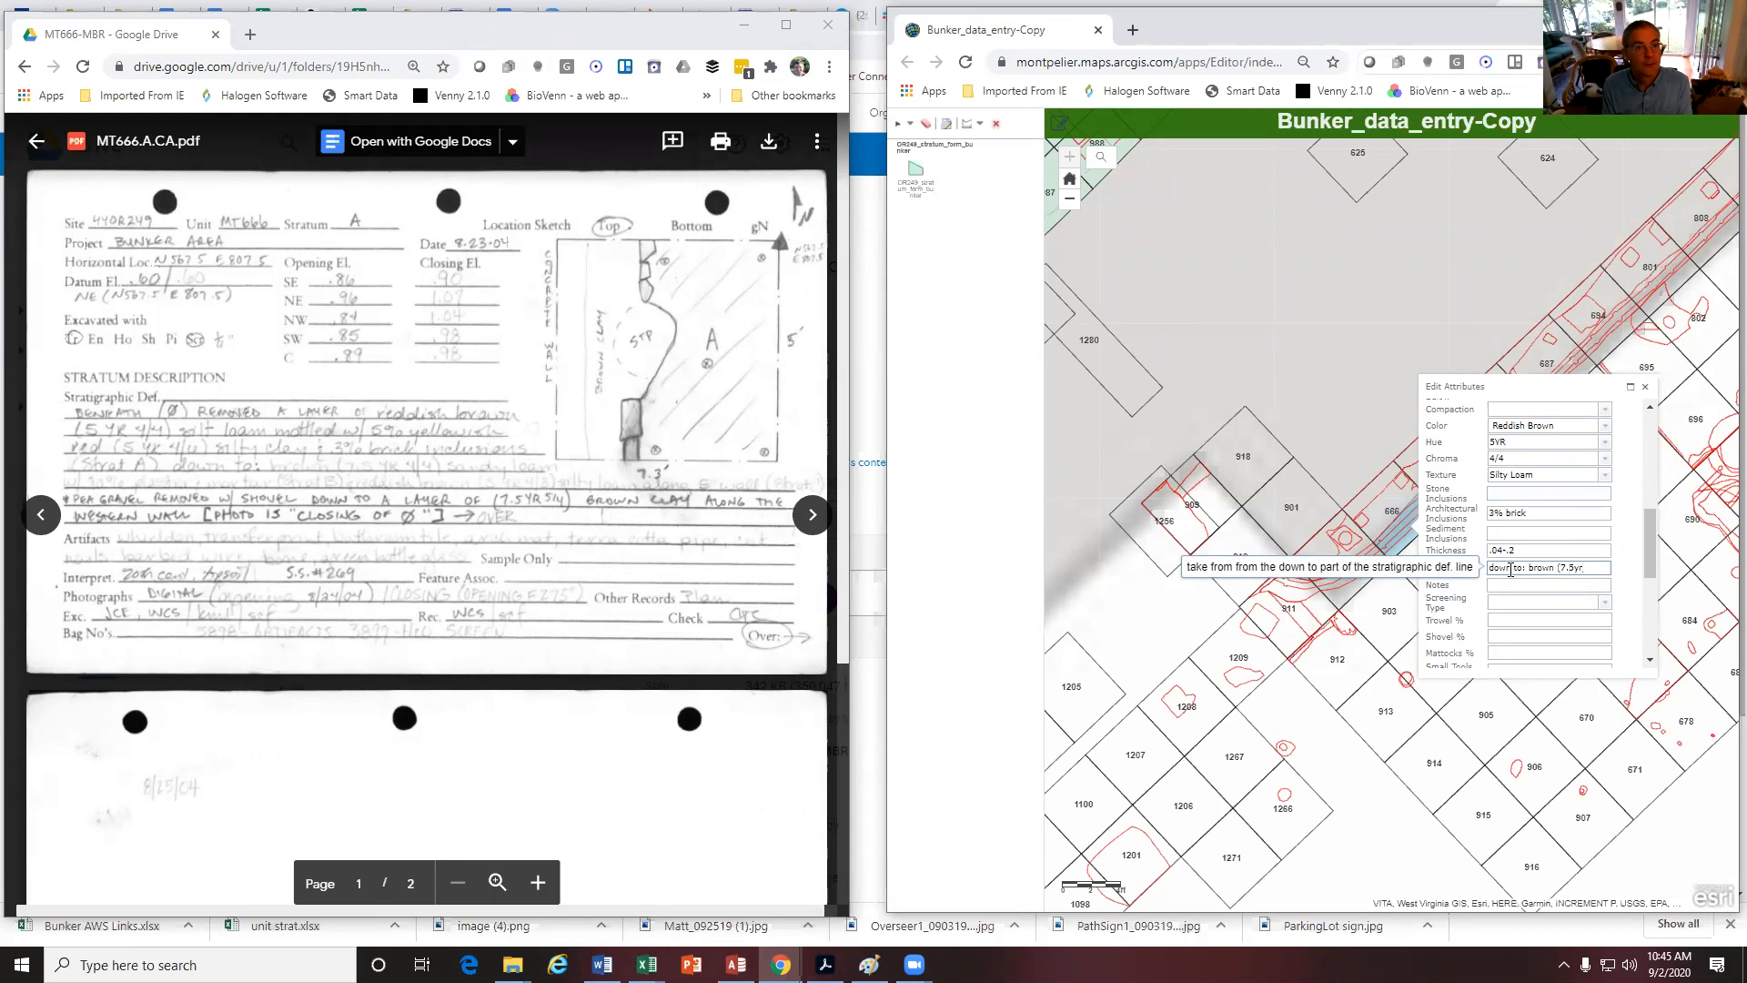
type("4/4")
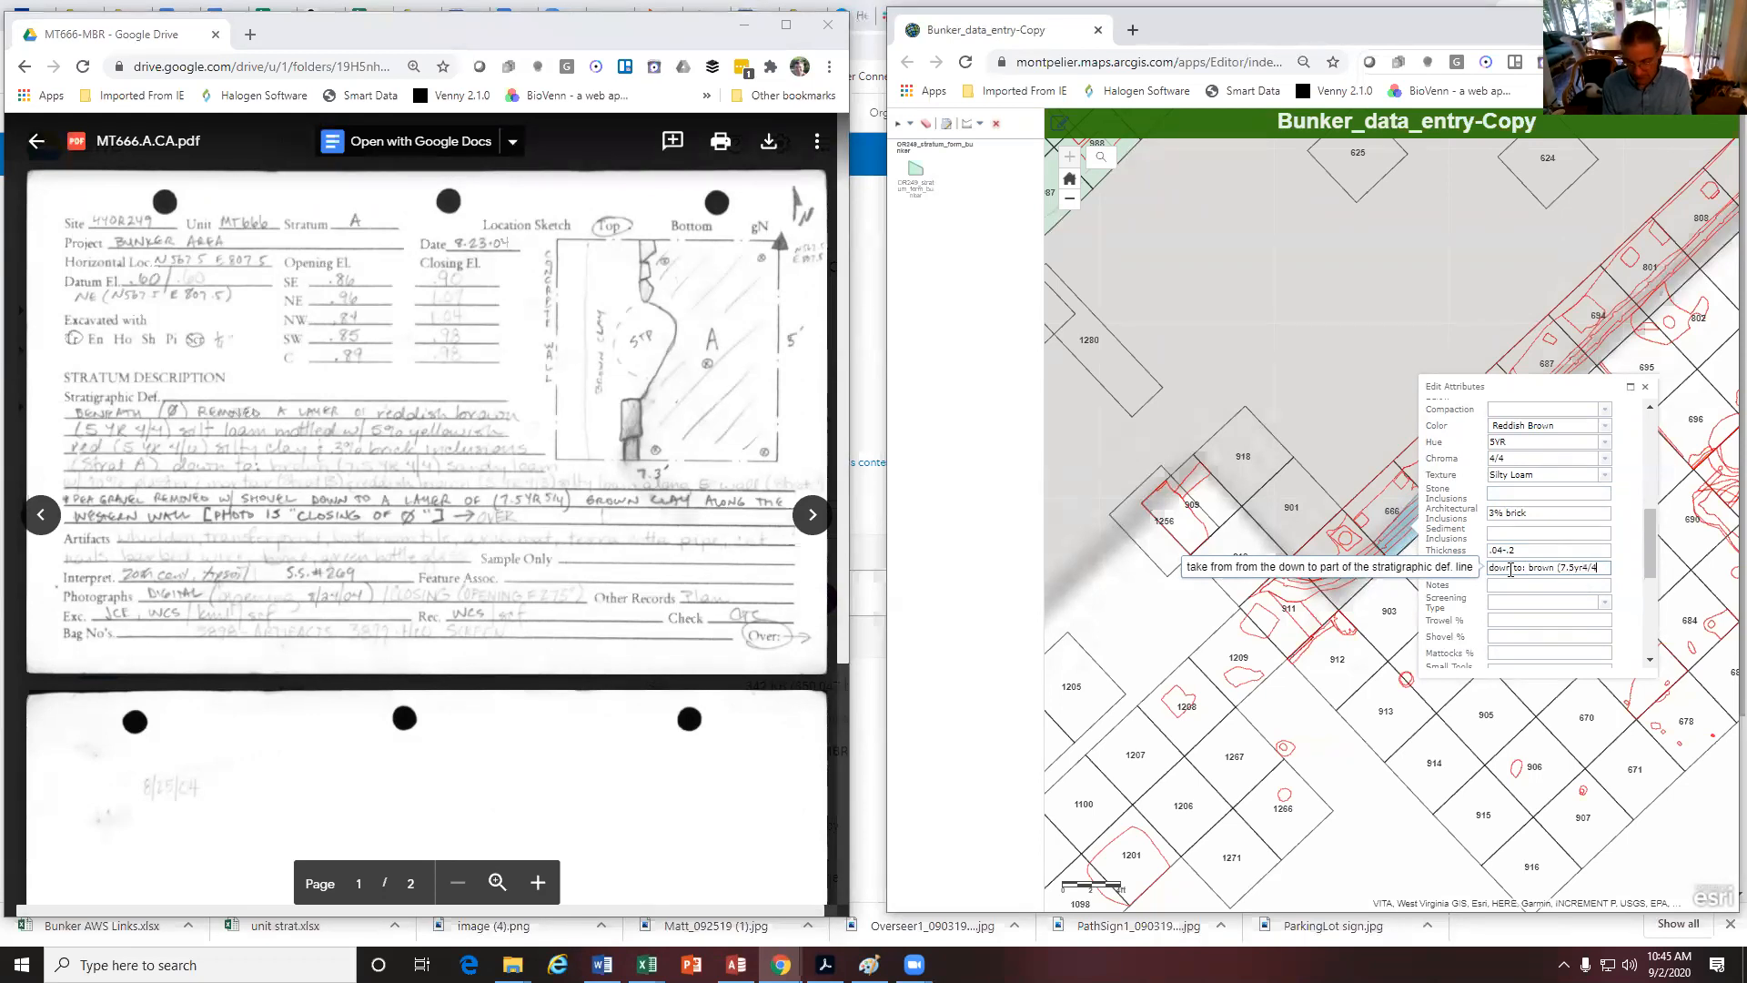
type(") sa")
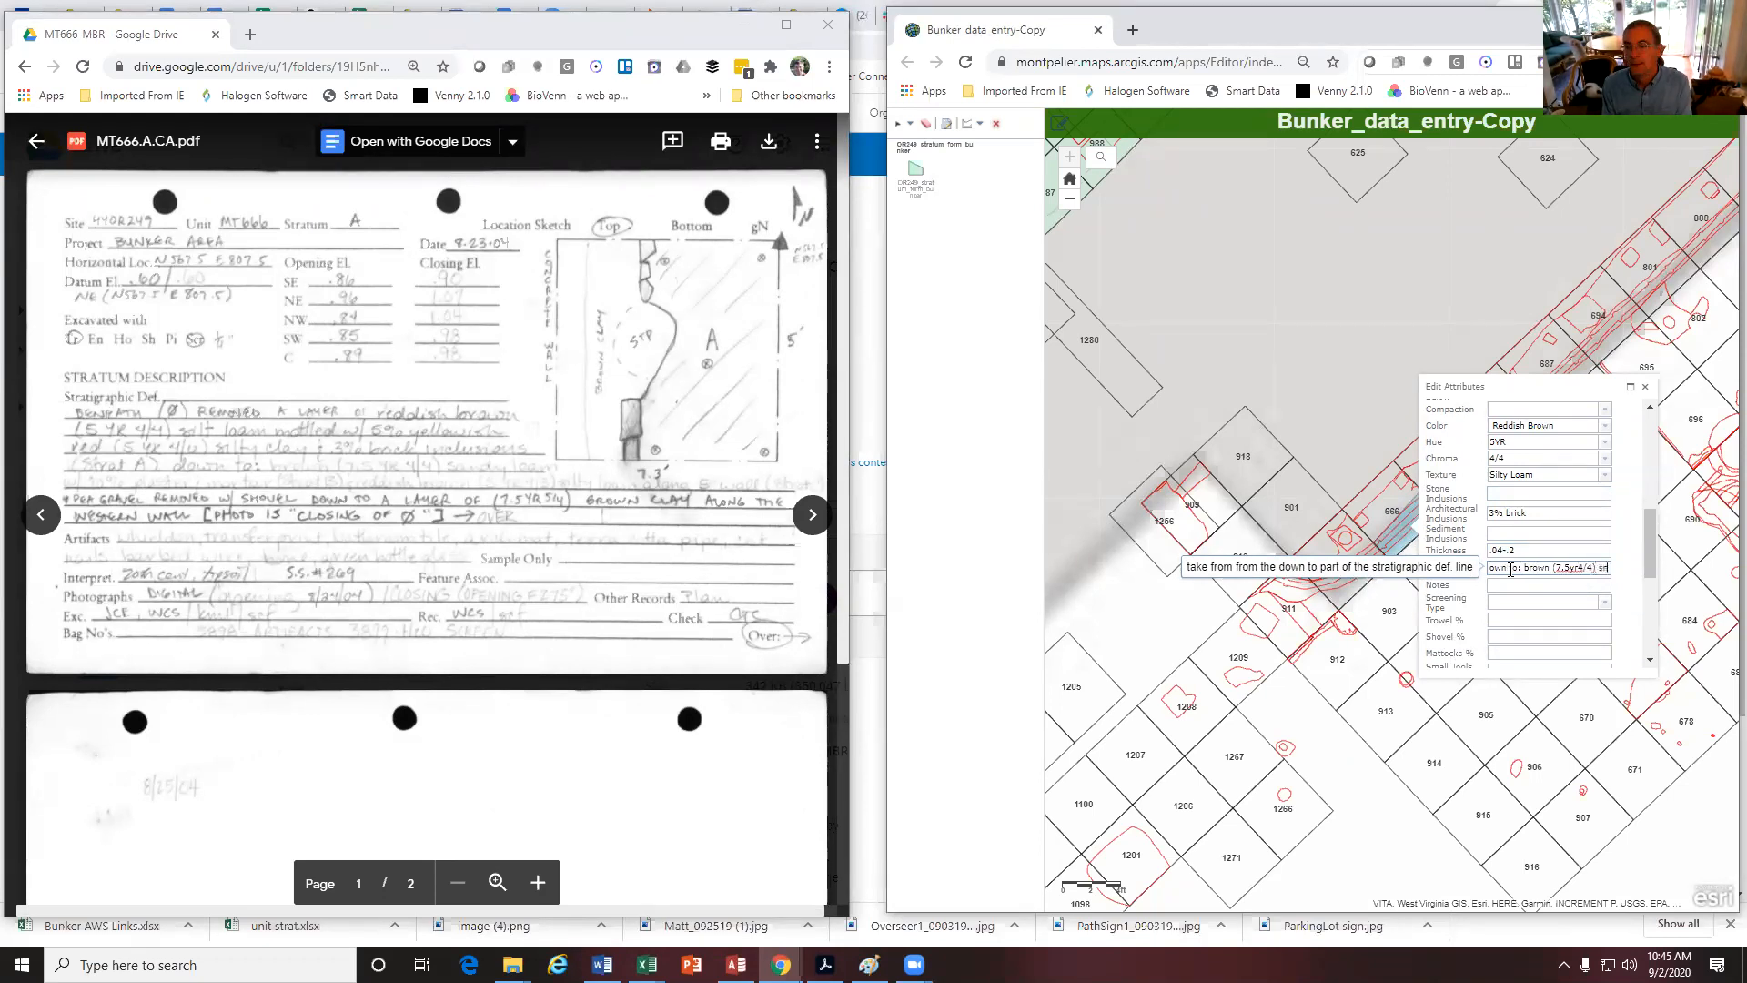
type("ndy loam")
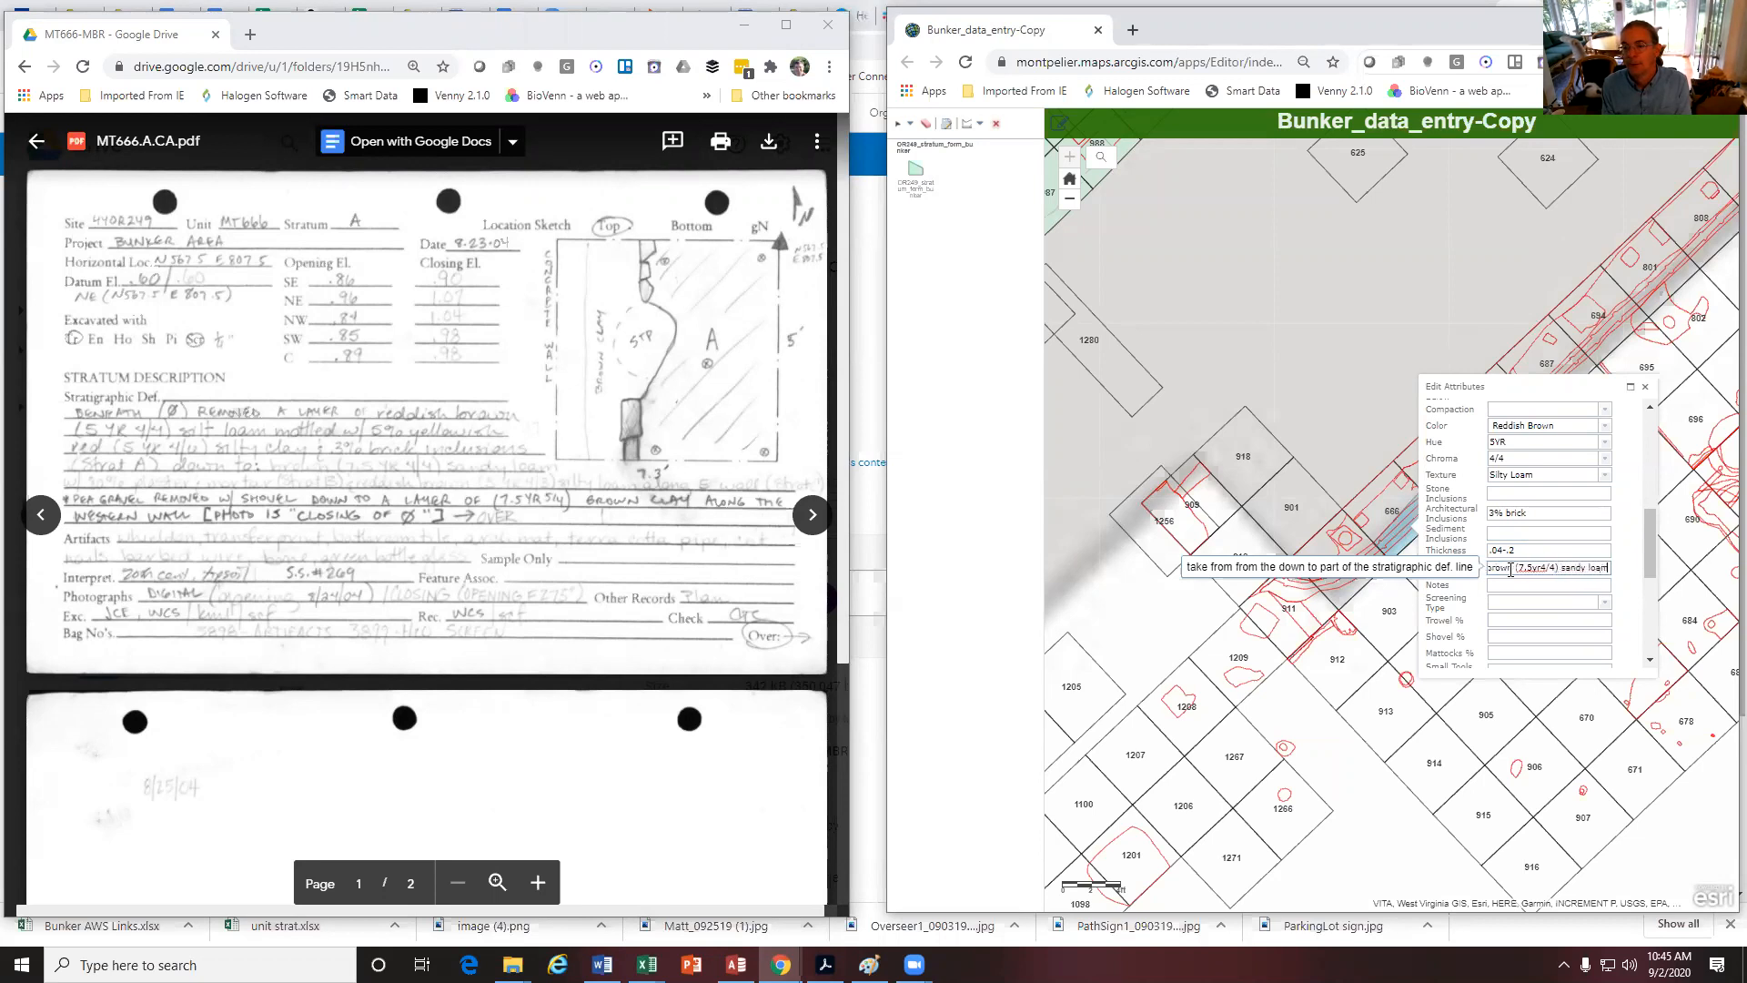
Continue the transition description with the inclusions and stratum reference, "w/ 80% paster&mortar (strat B)"
type(" w/ 30% paster")
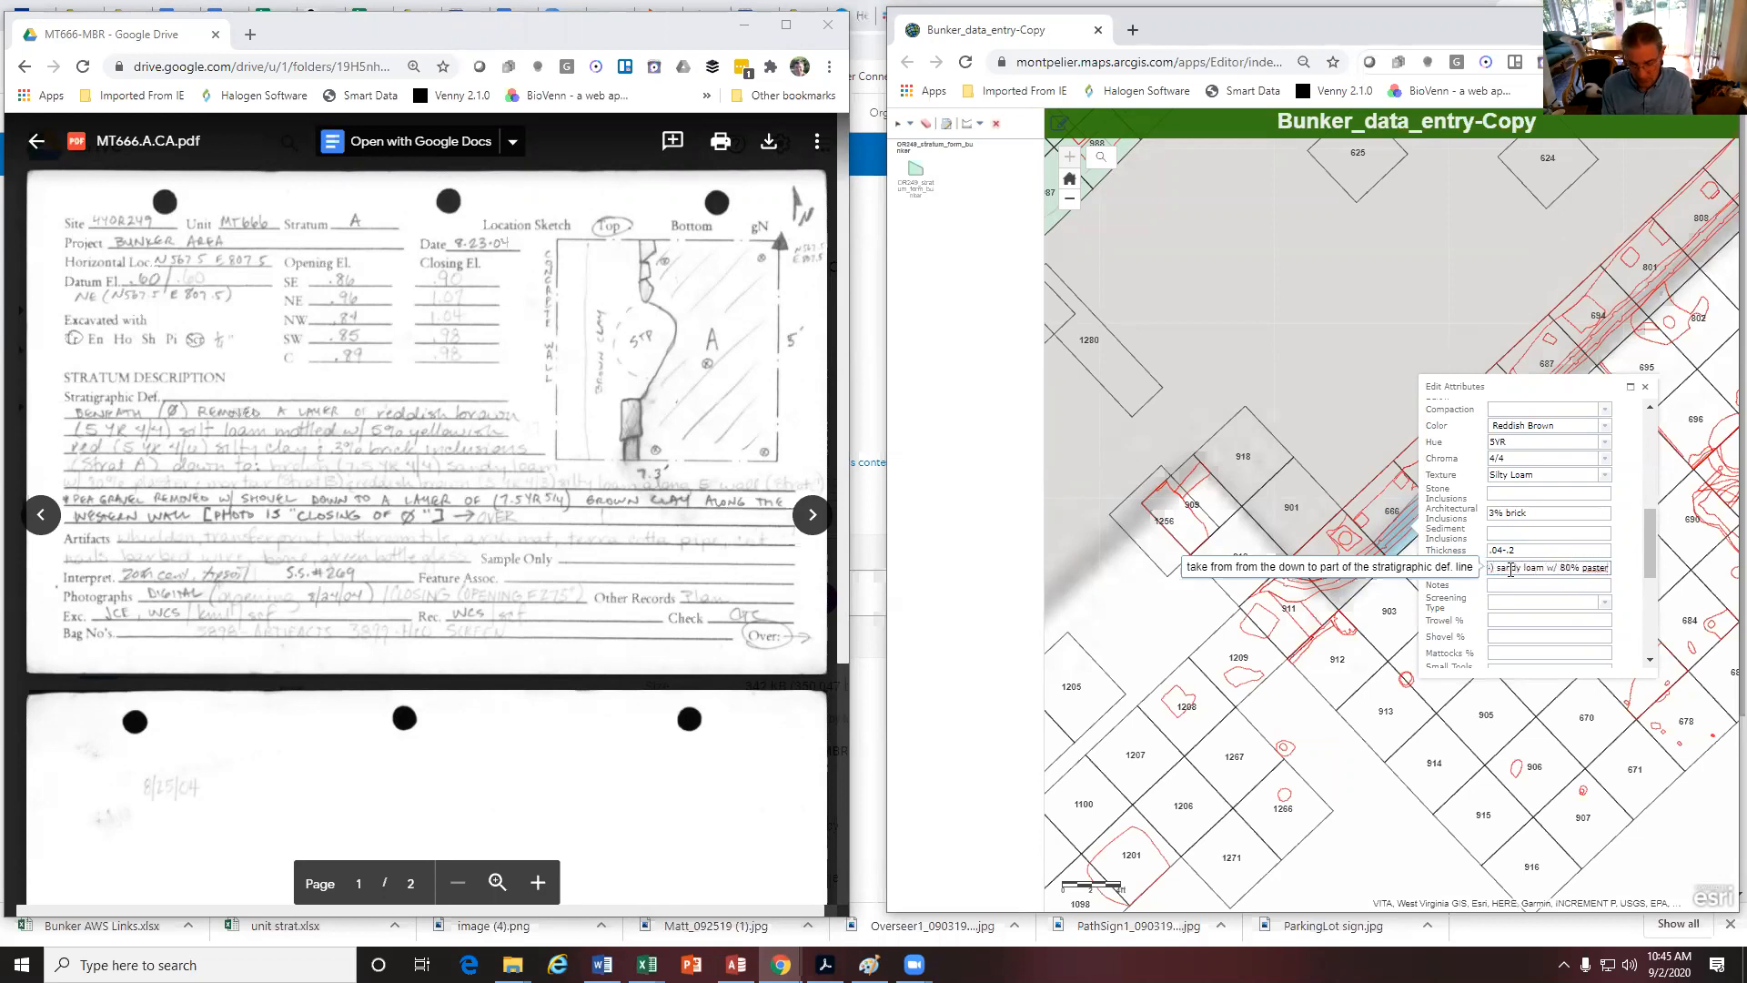
type("&mortar")
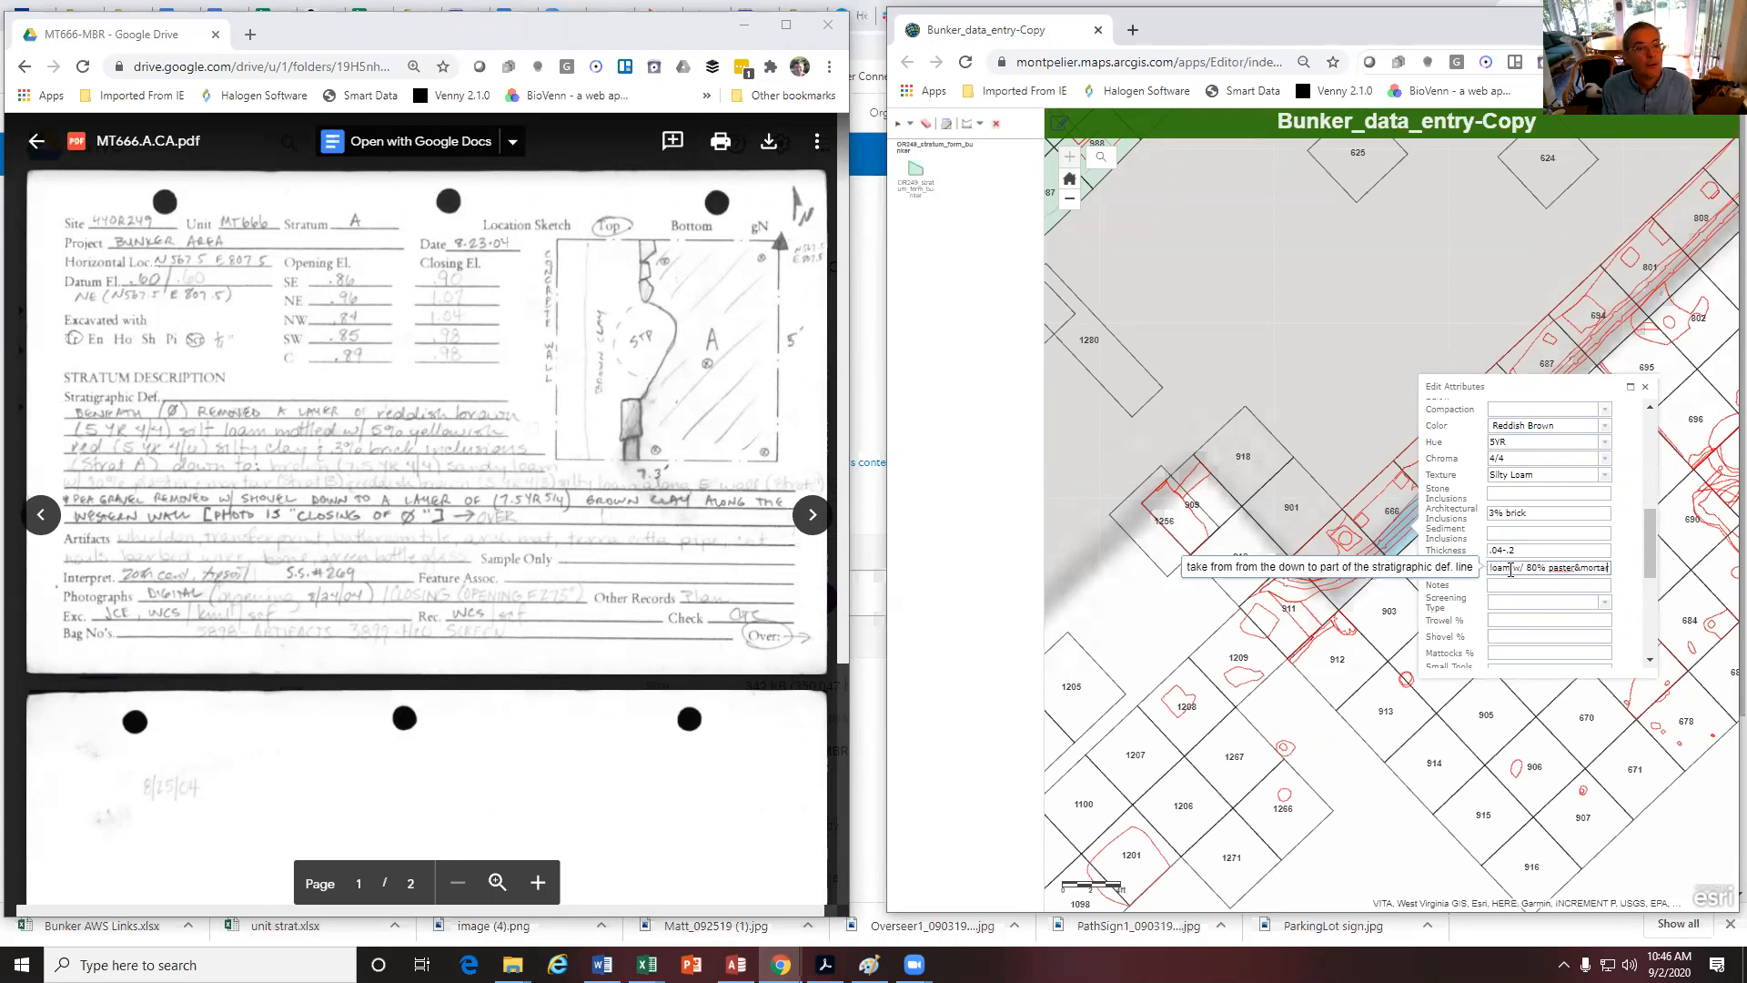
type(" (str")
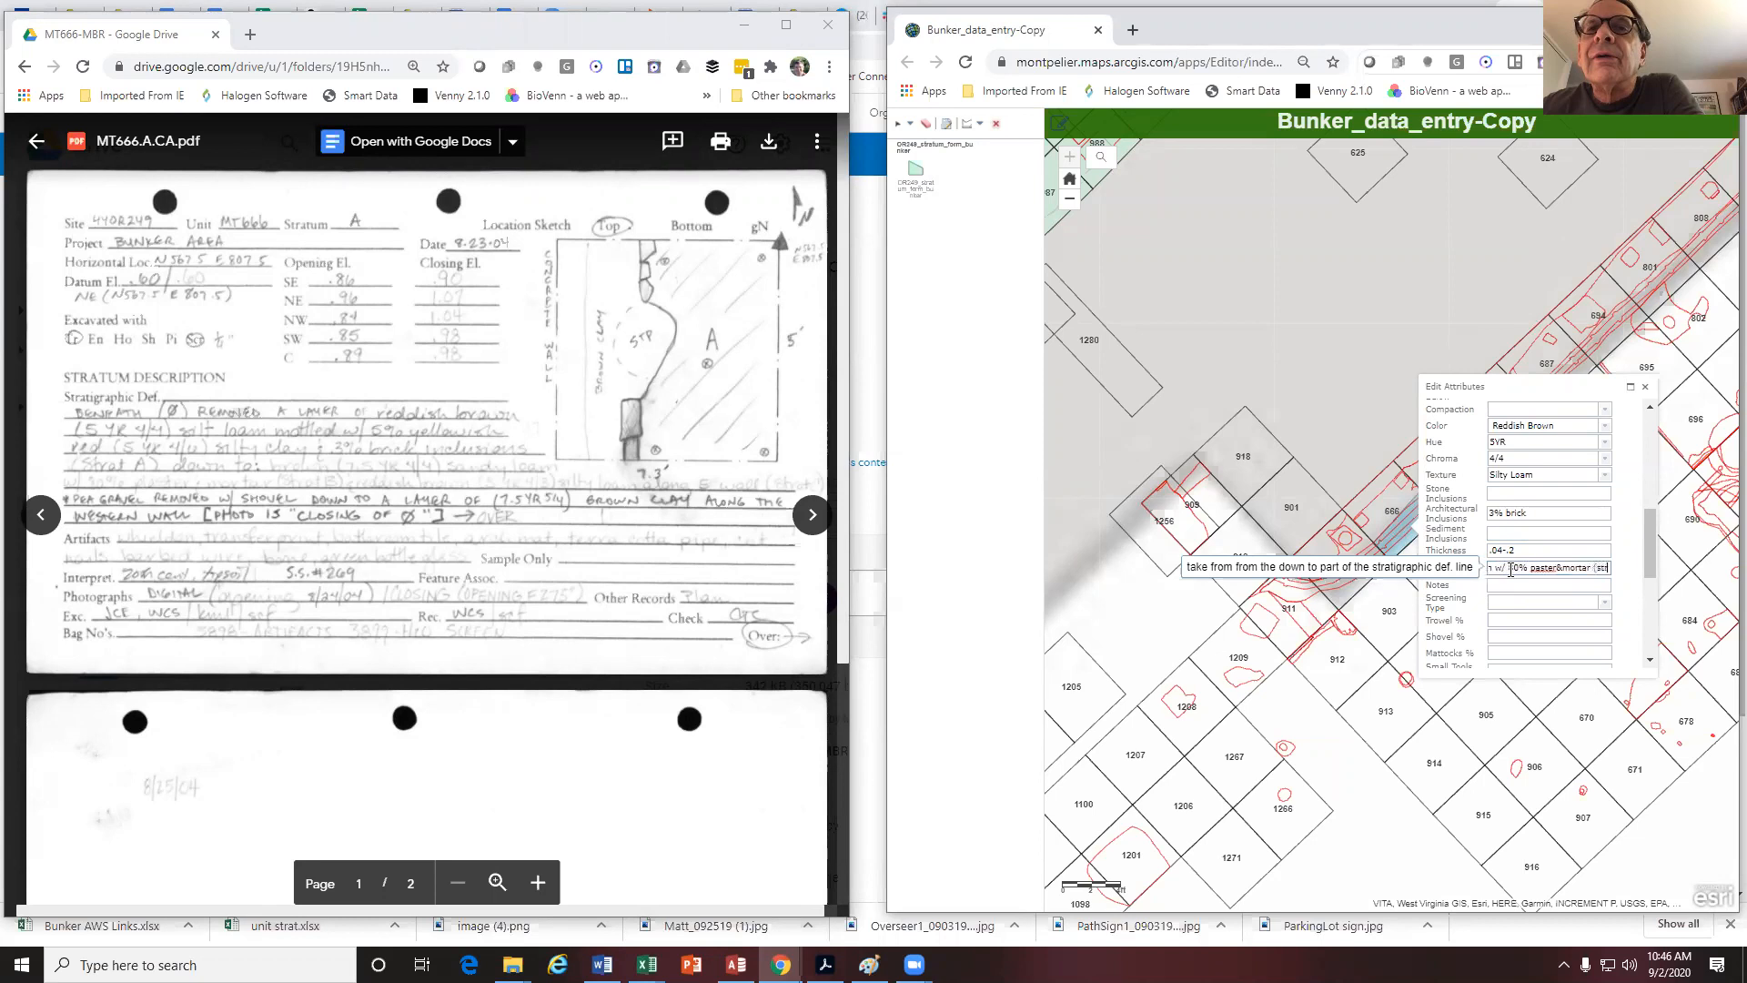
type("at B")
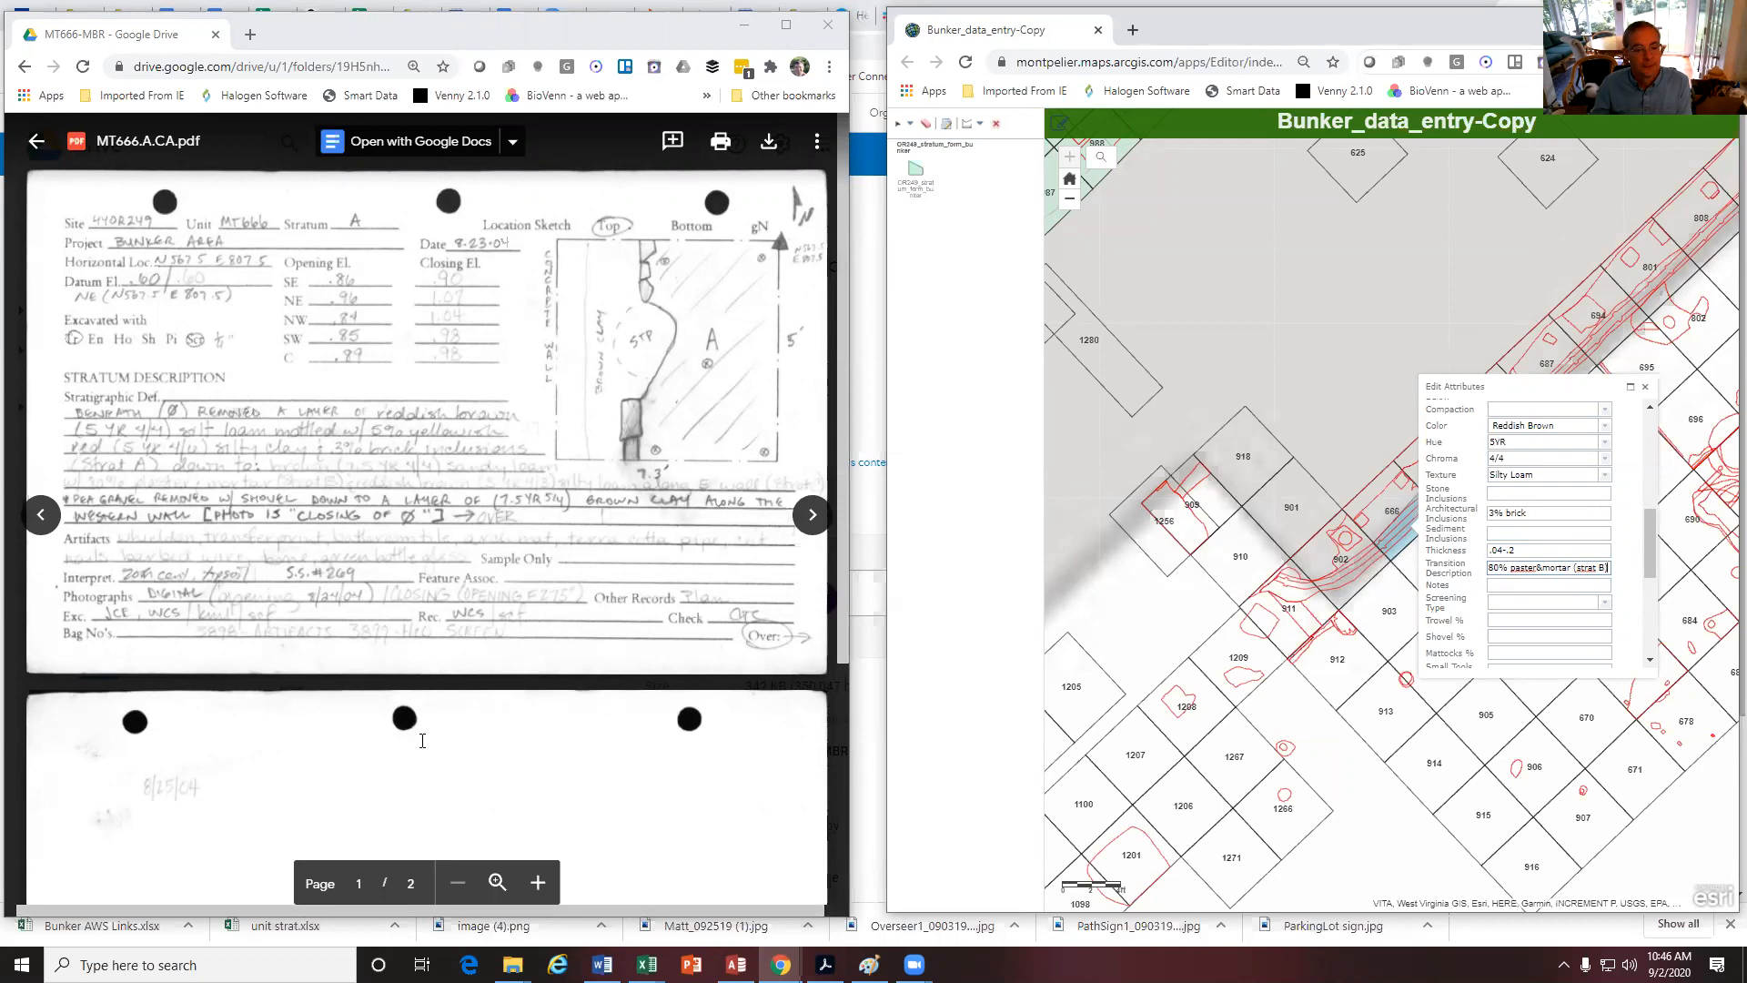
Read the card's faint handwriting up close and append "& reddish brown (5YR4/3) silty loam along E wall" to the transition description
left_click(538, 881)
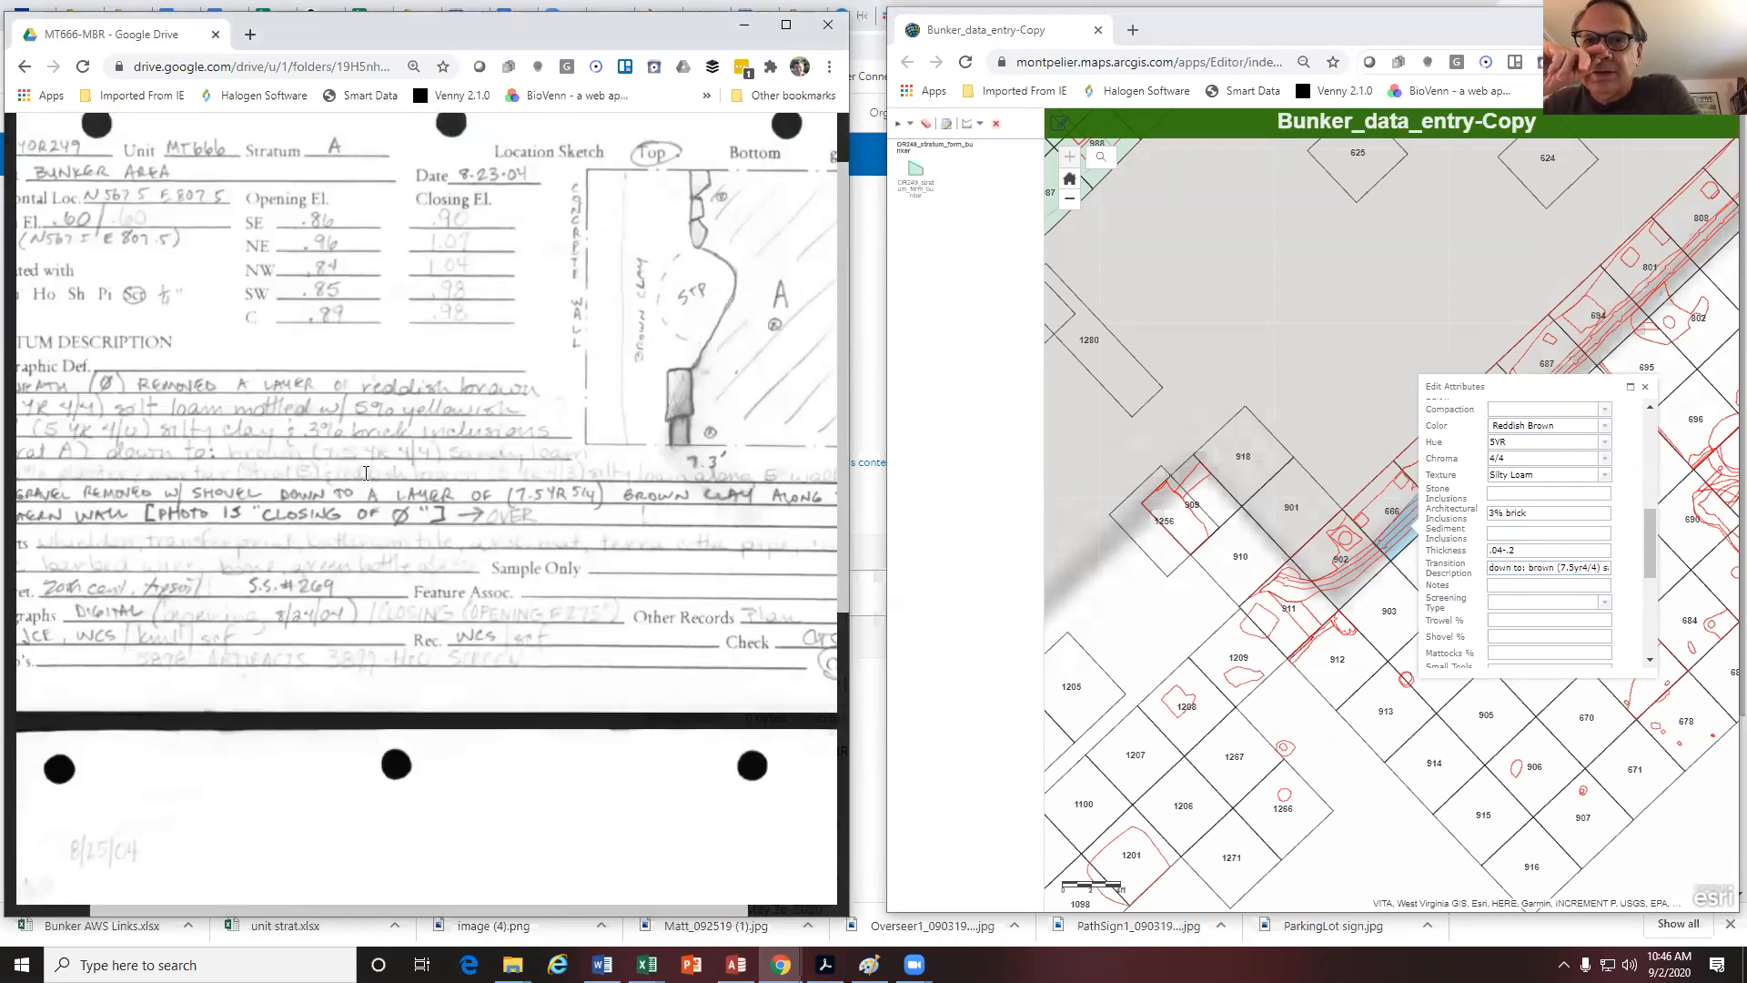
left_click(1604, 568)
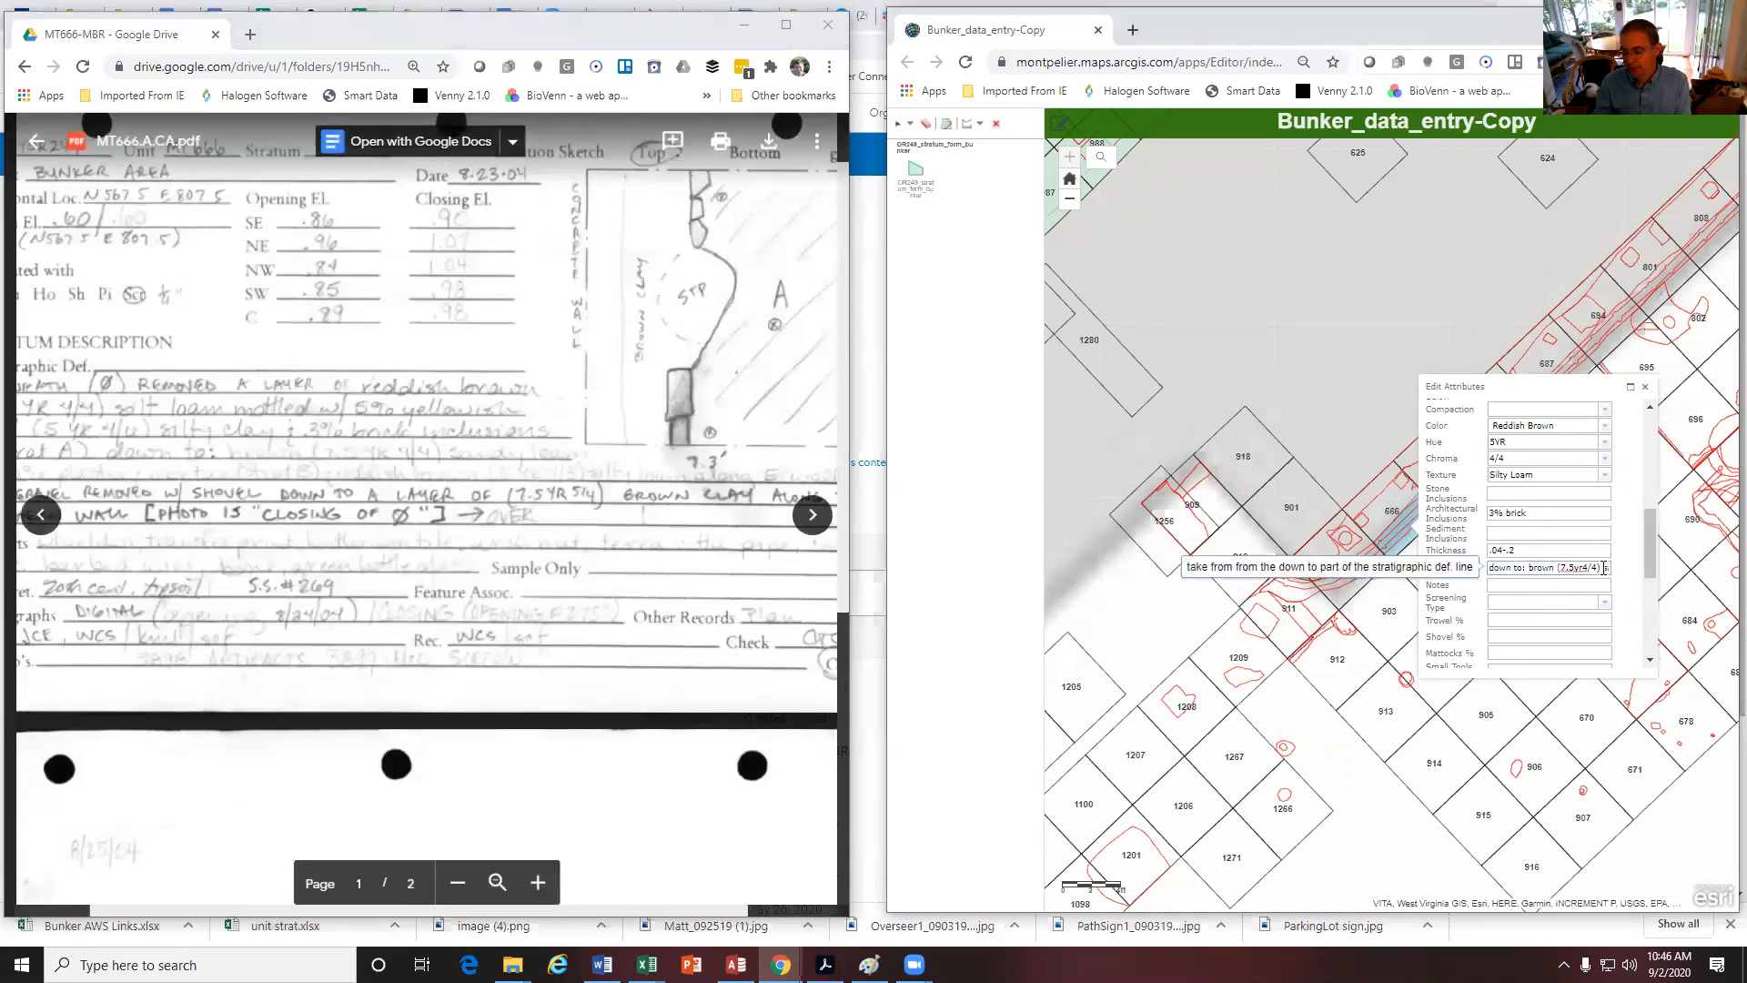
key("End")
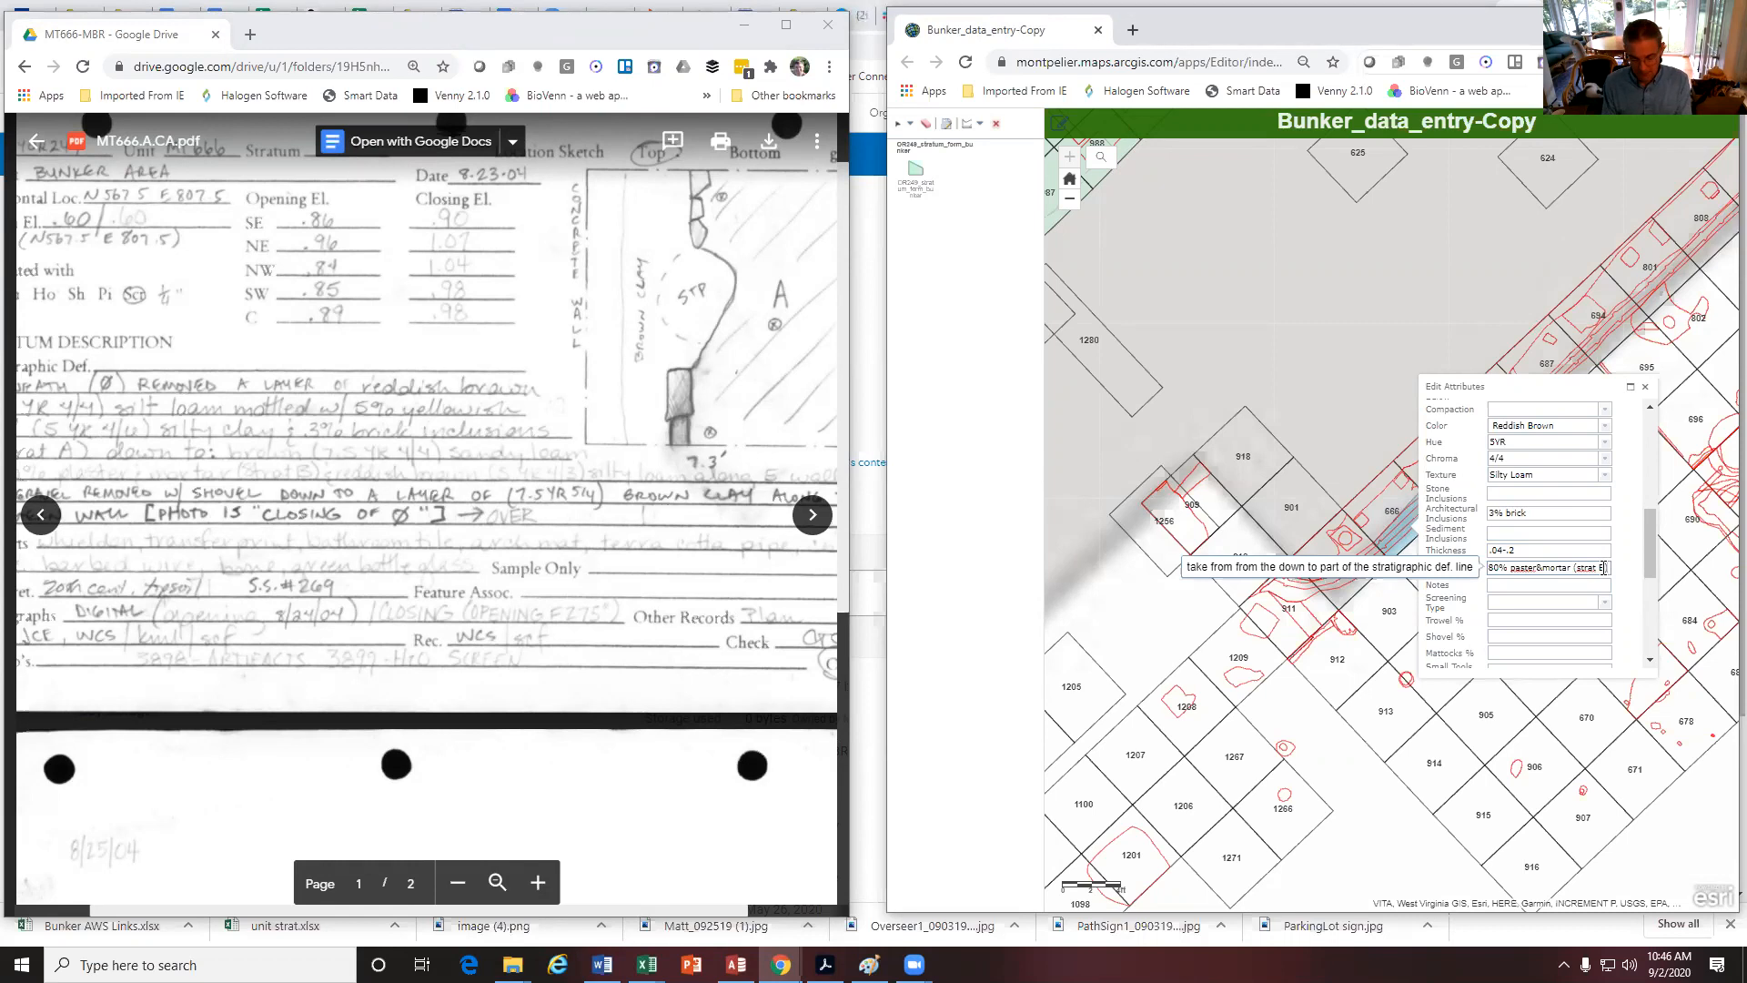
type("& r")
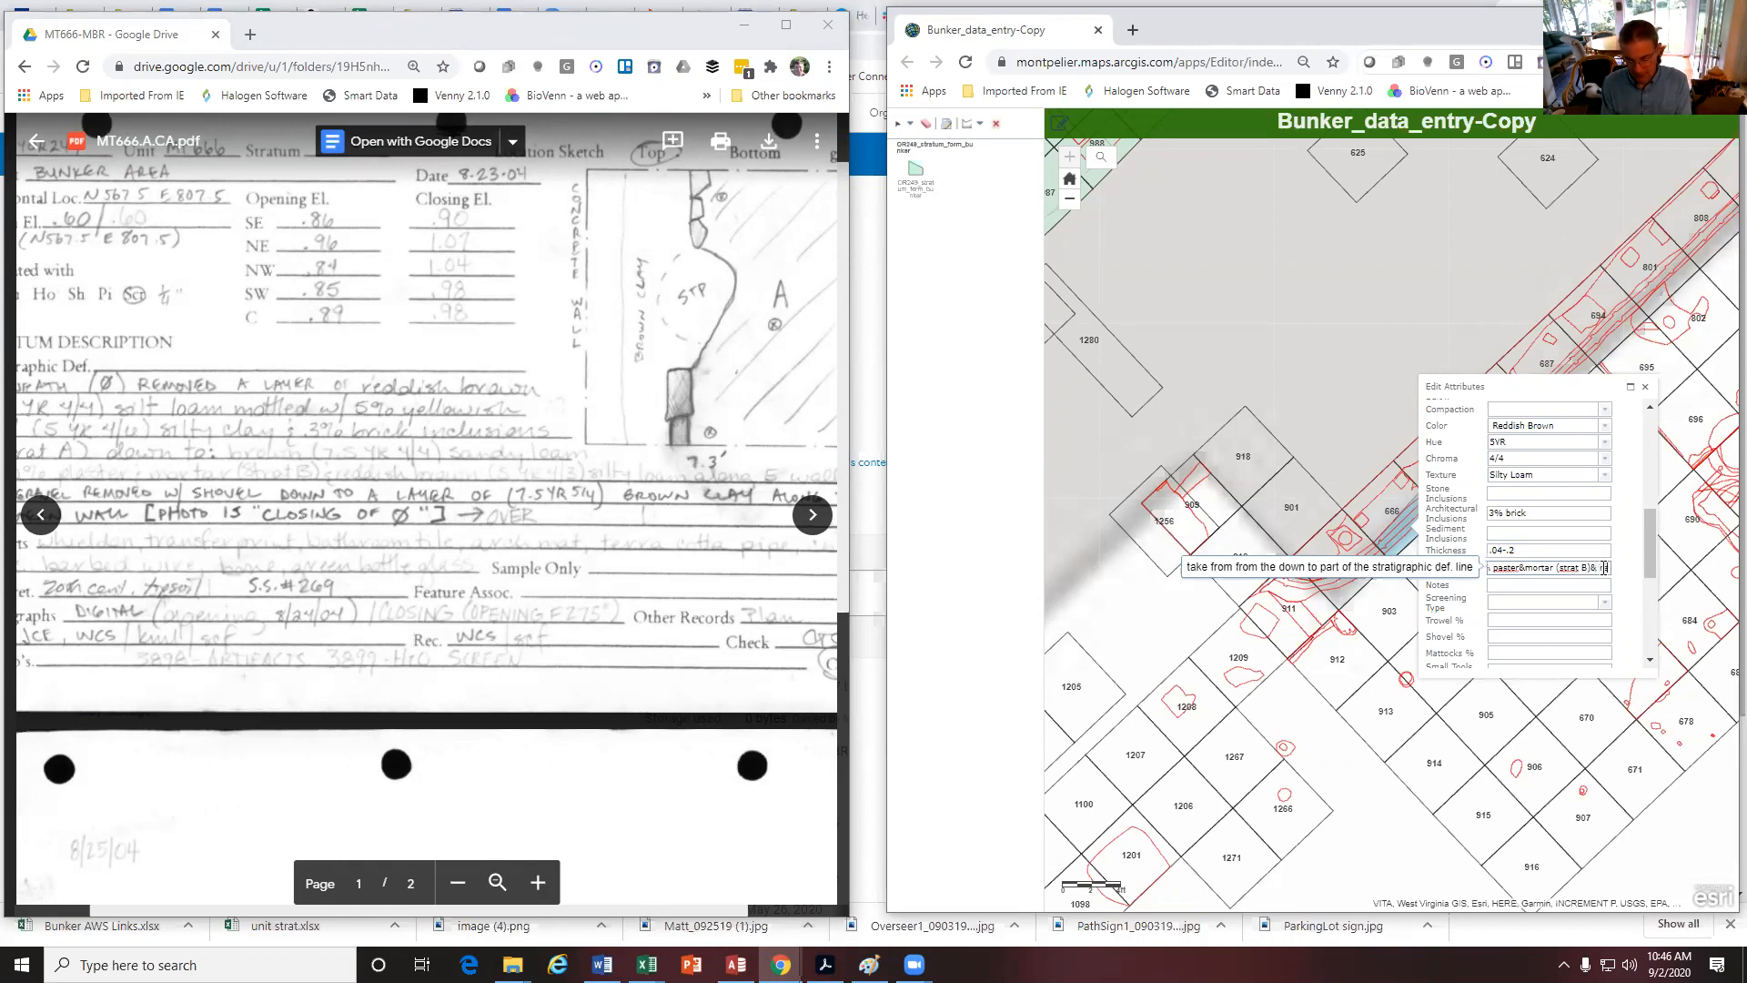
type("eddish b")
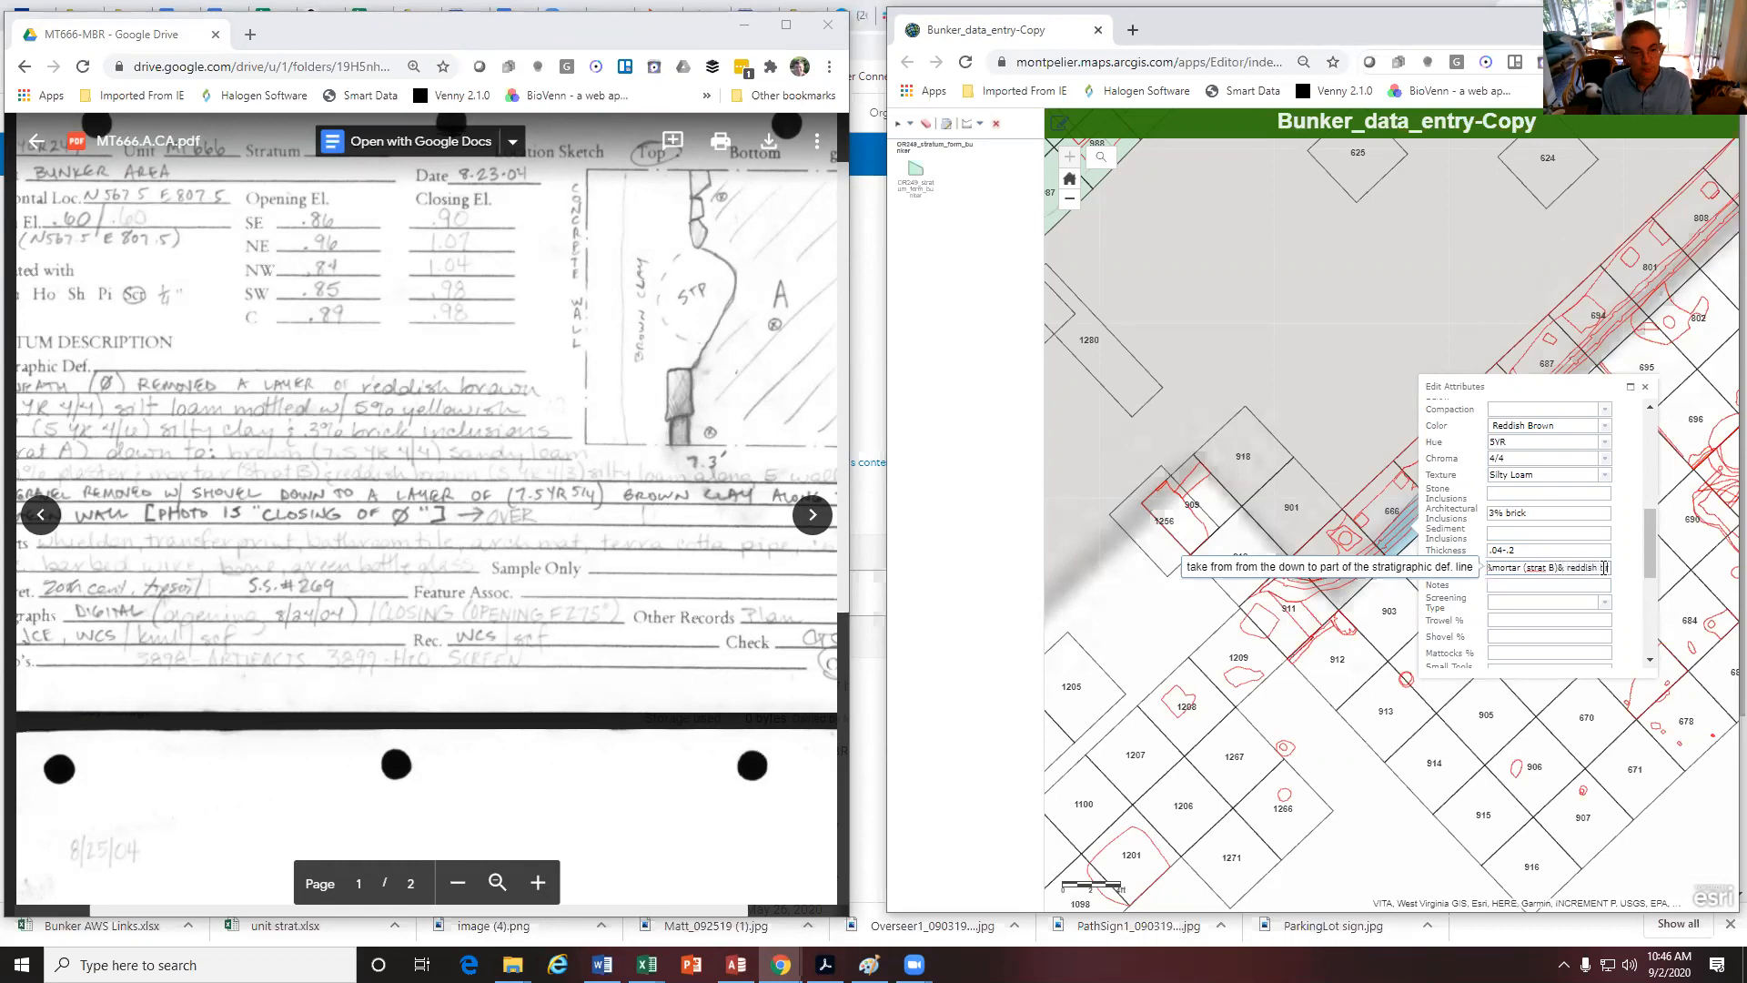
type("rown")
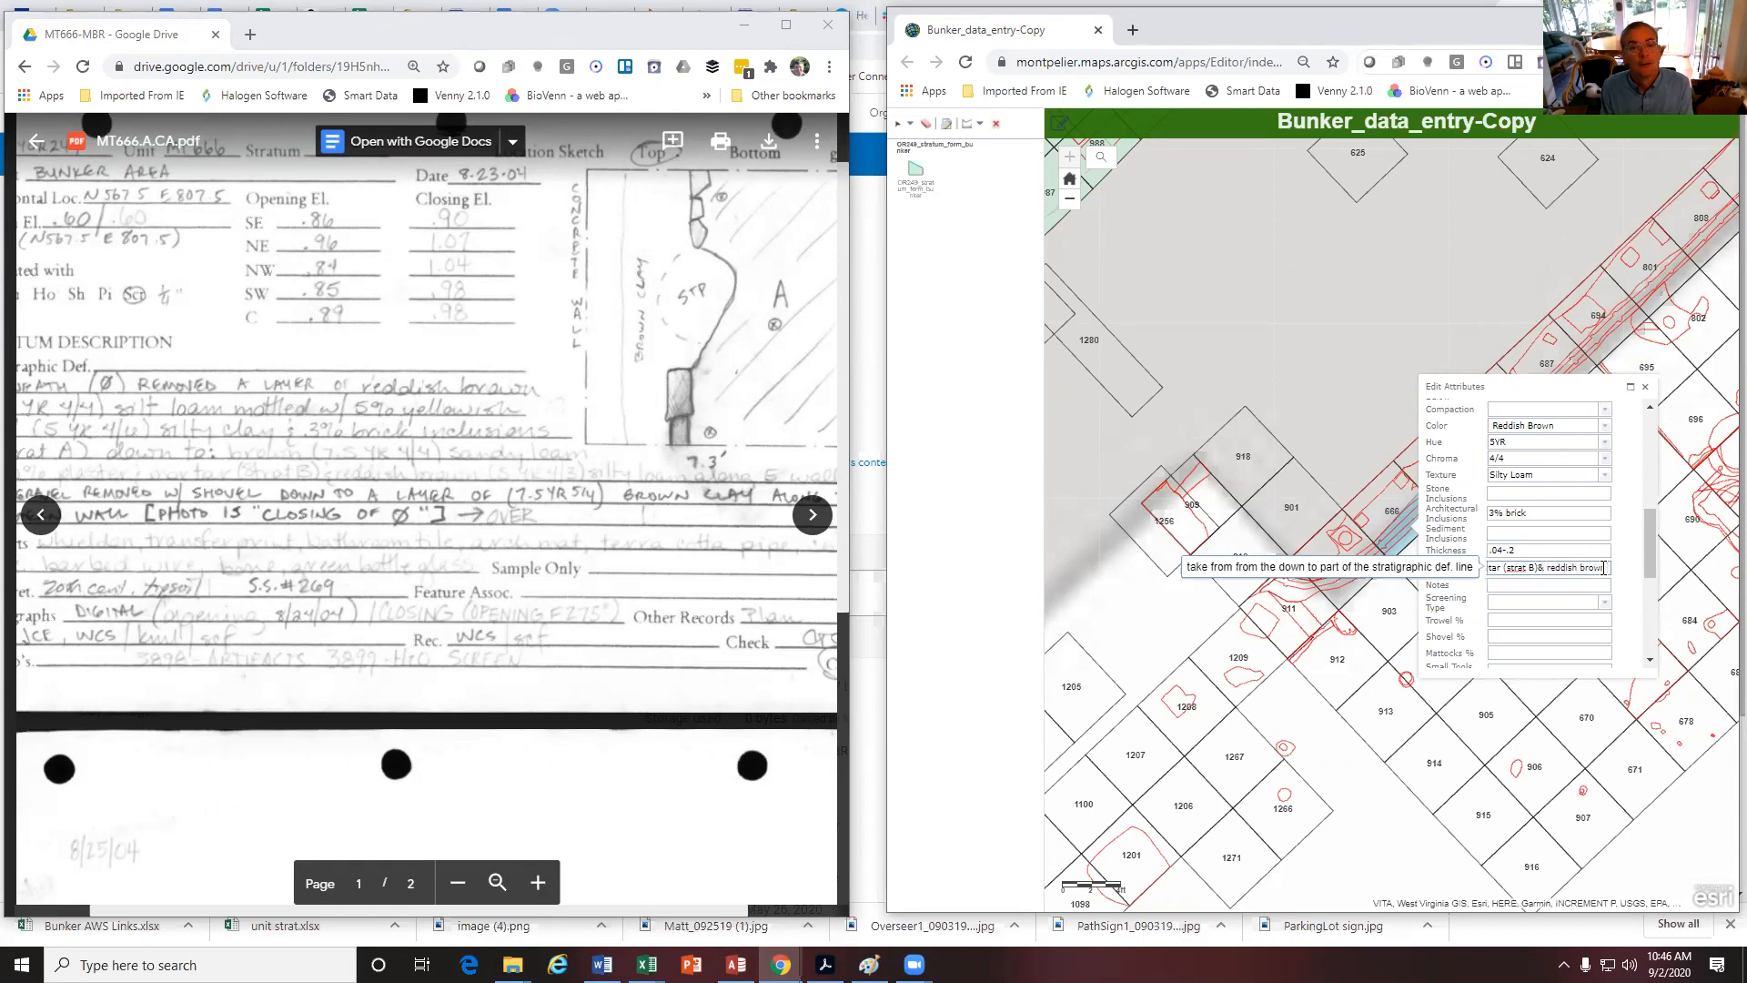
type(" (5")
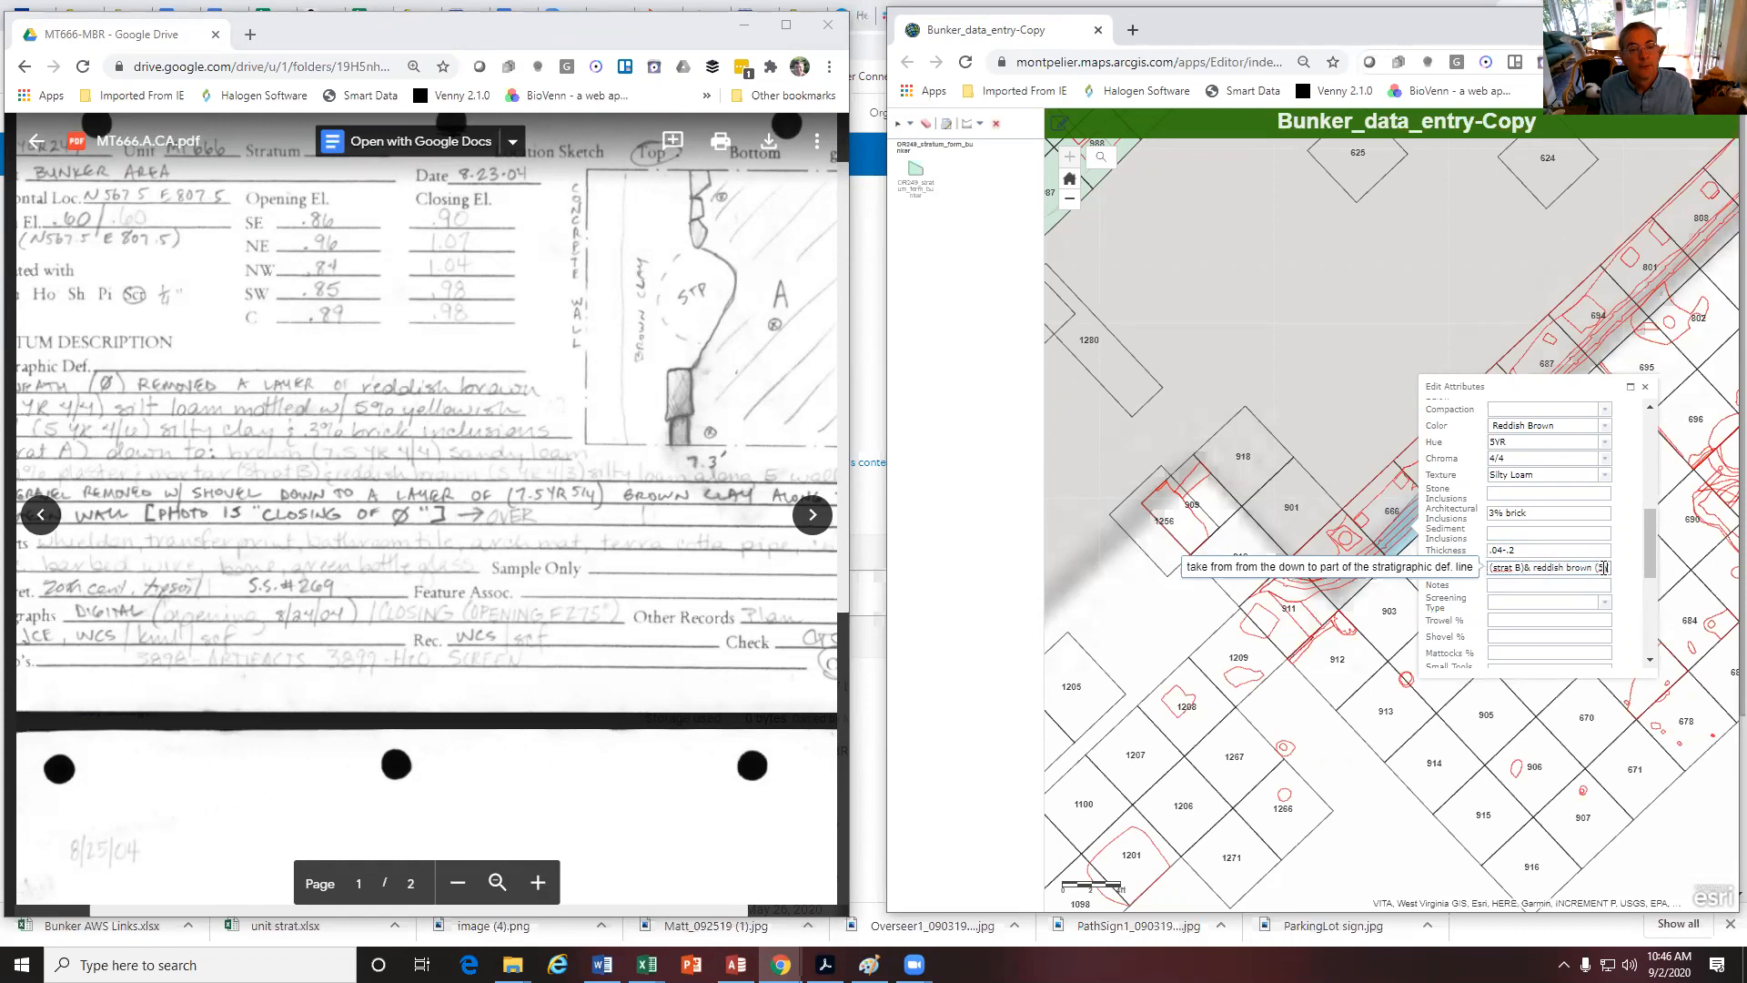
type("YR4/")
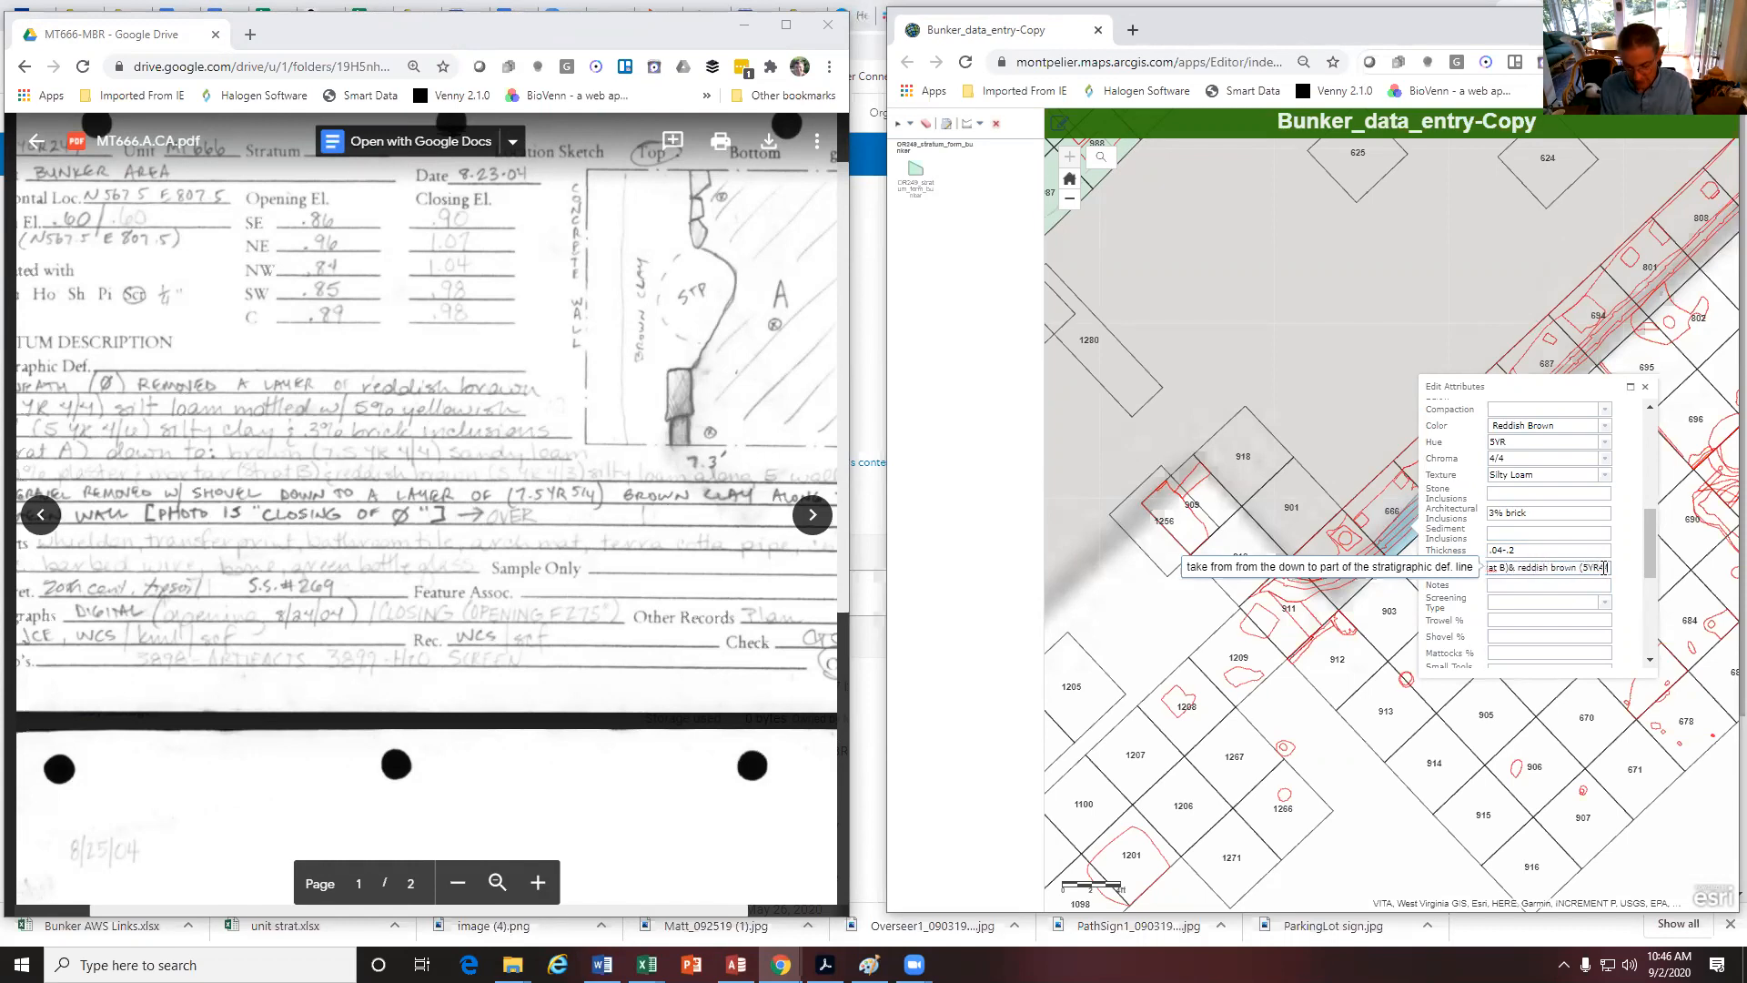
type("3) s")
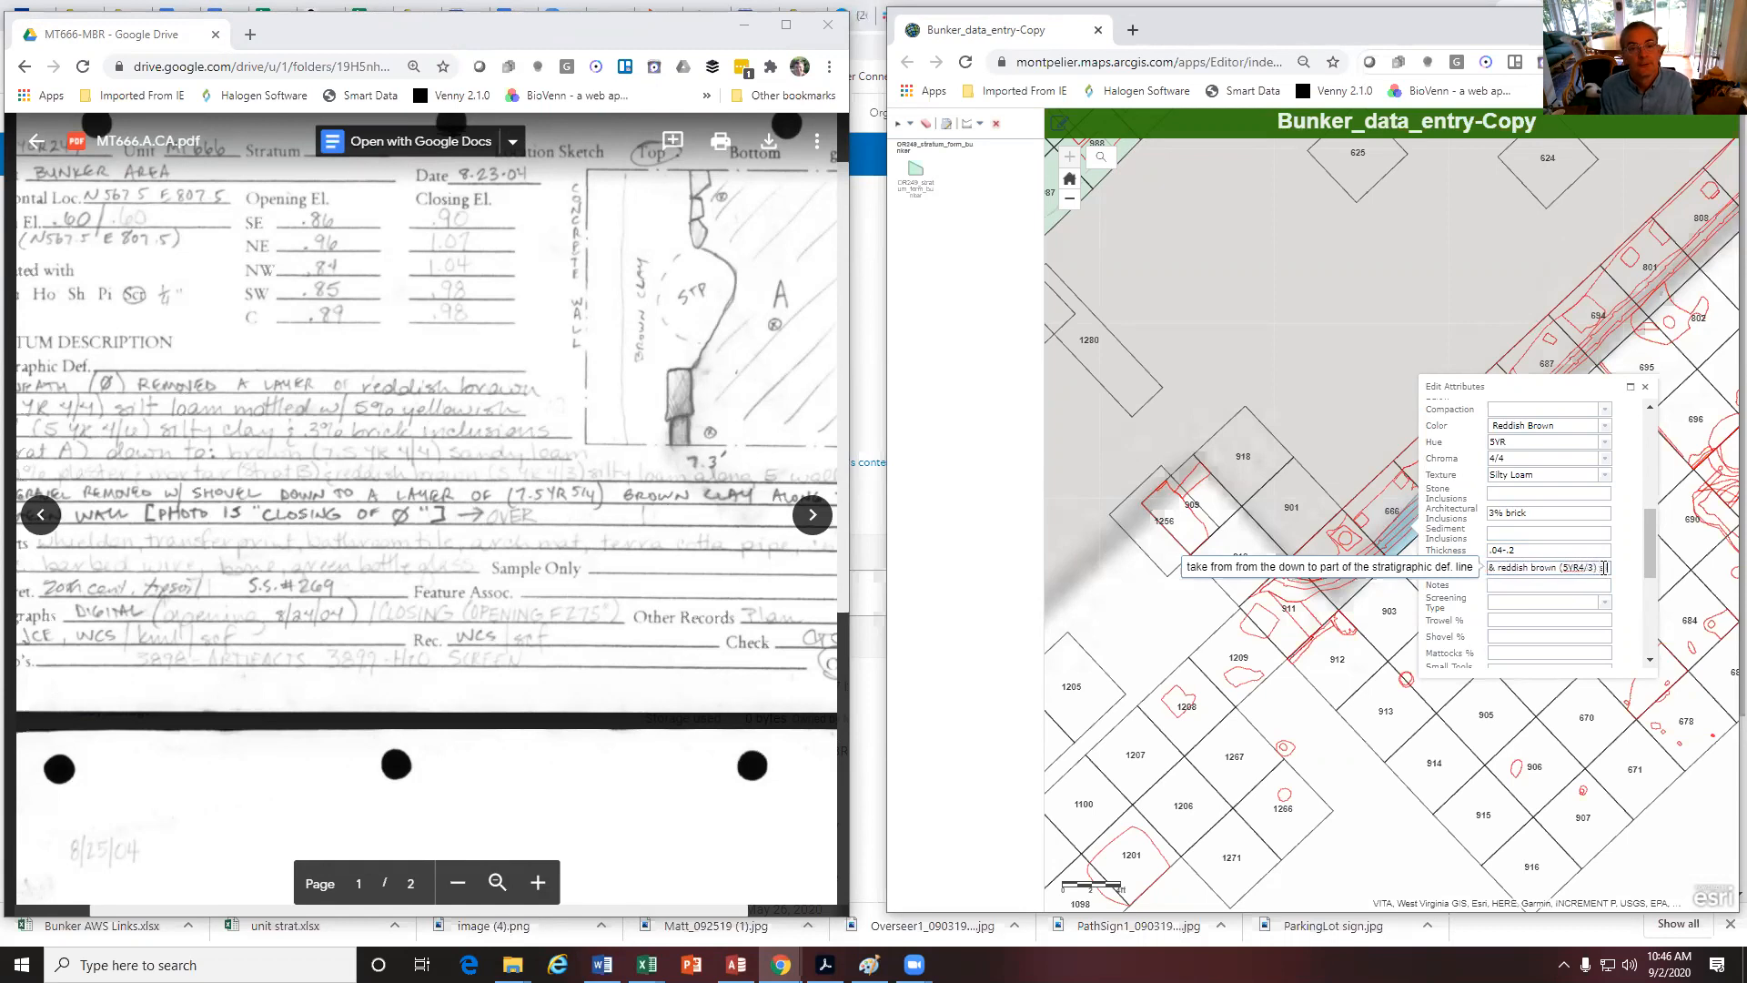
type("ilty loam")
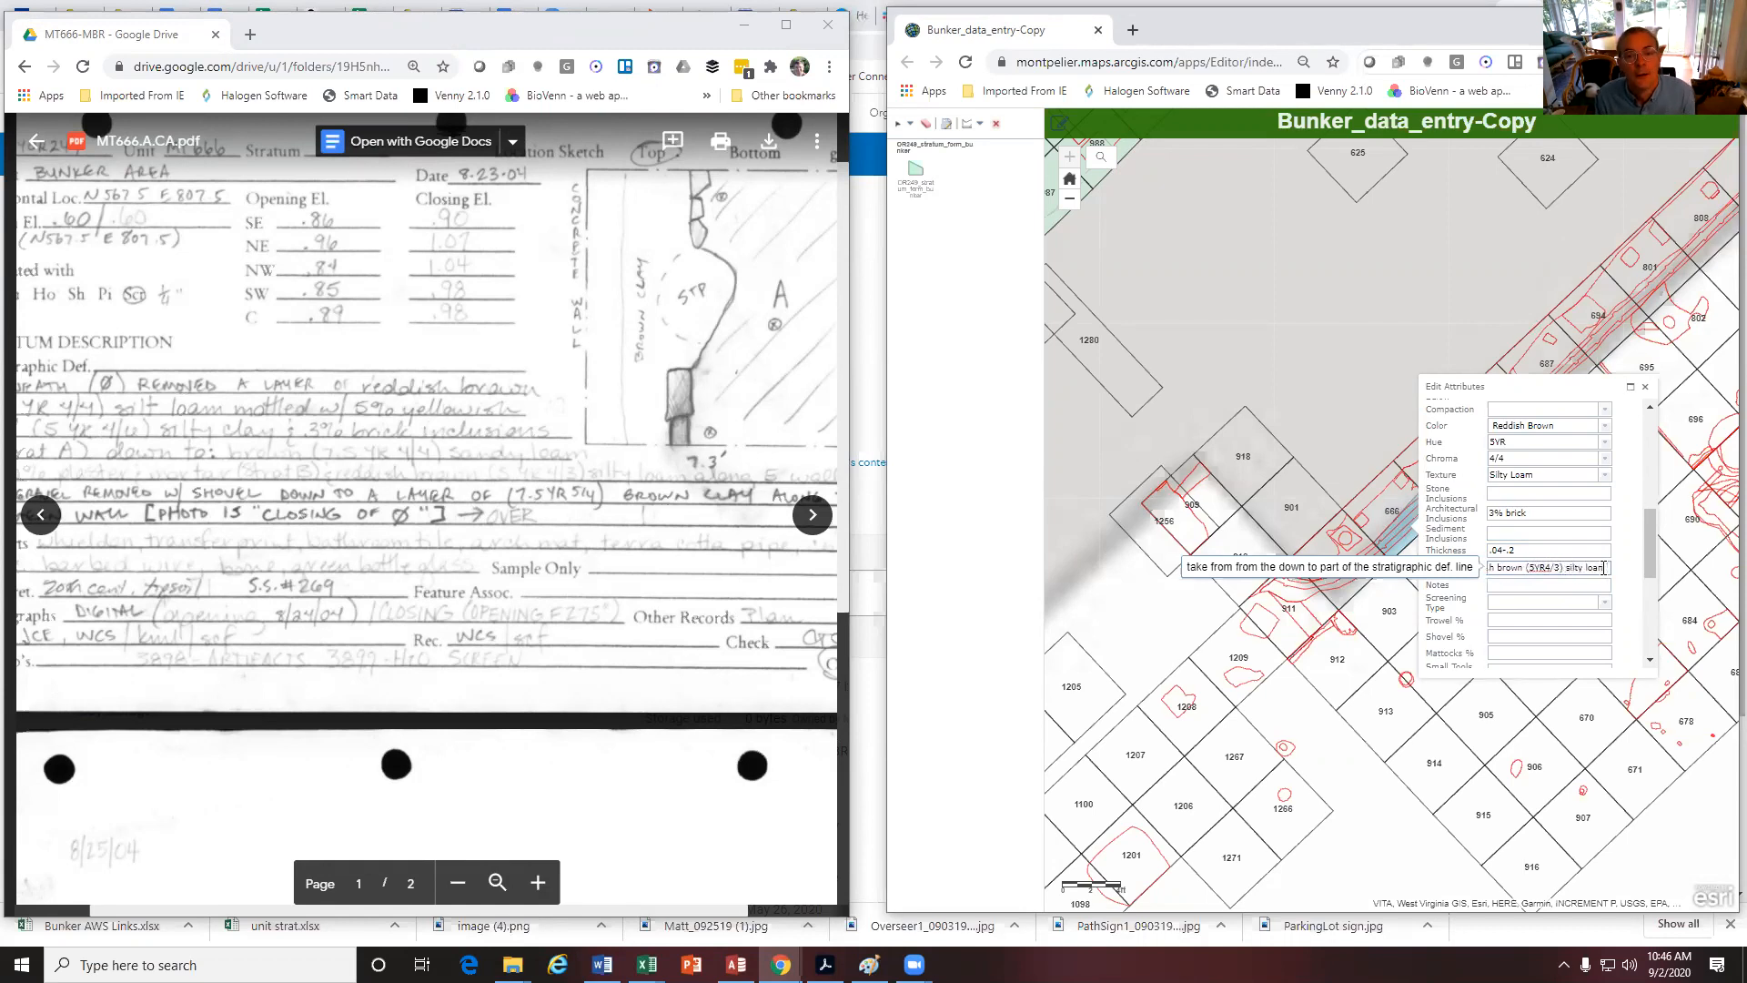
type(" along E ")
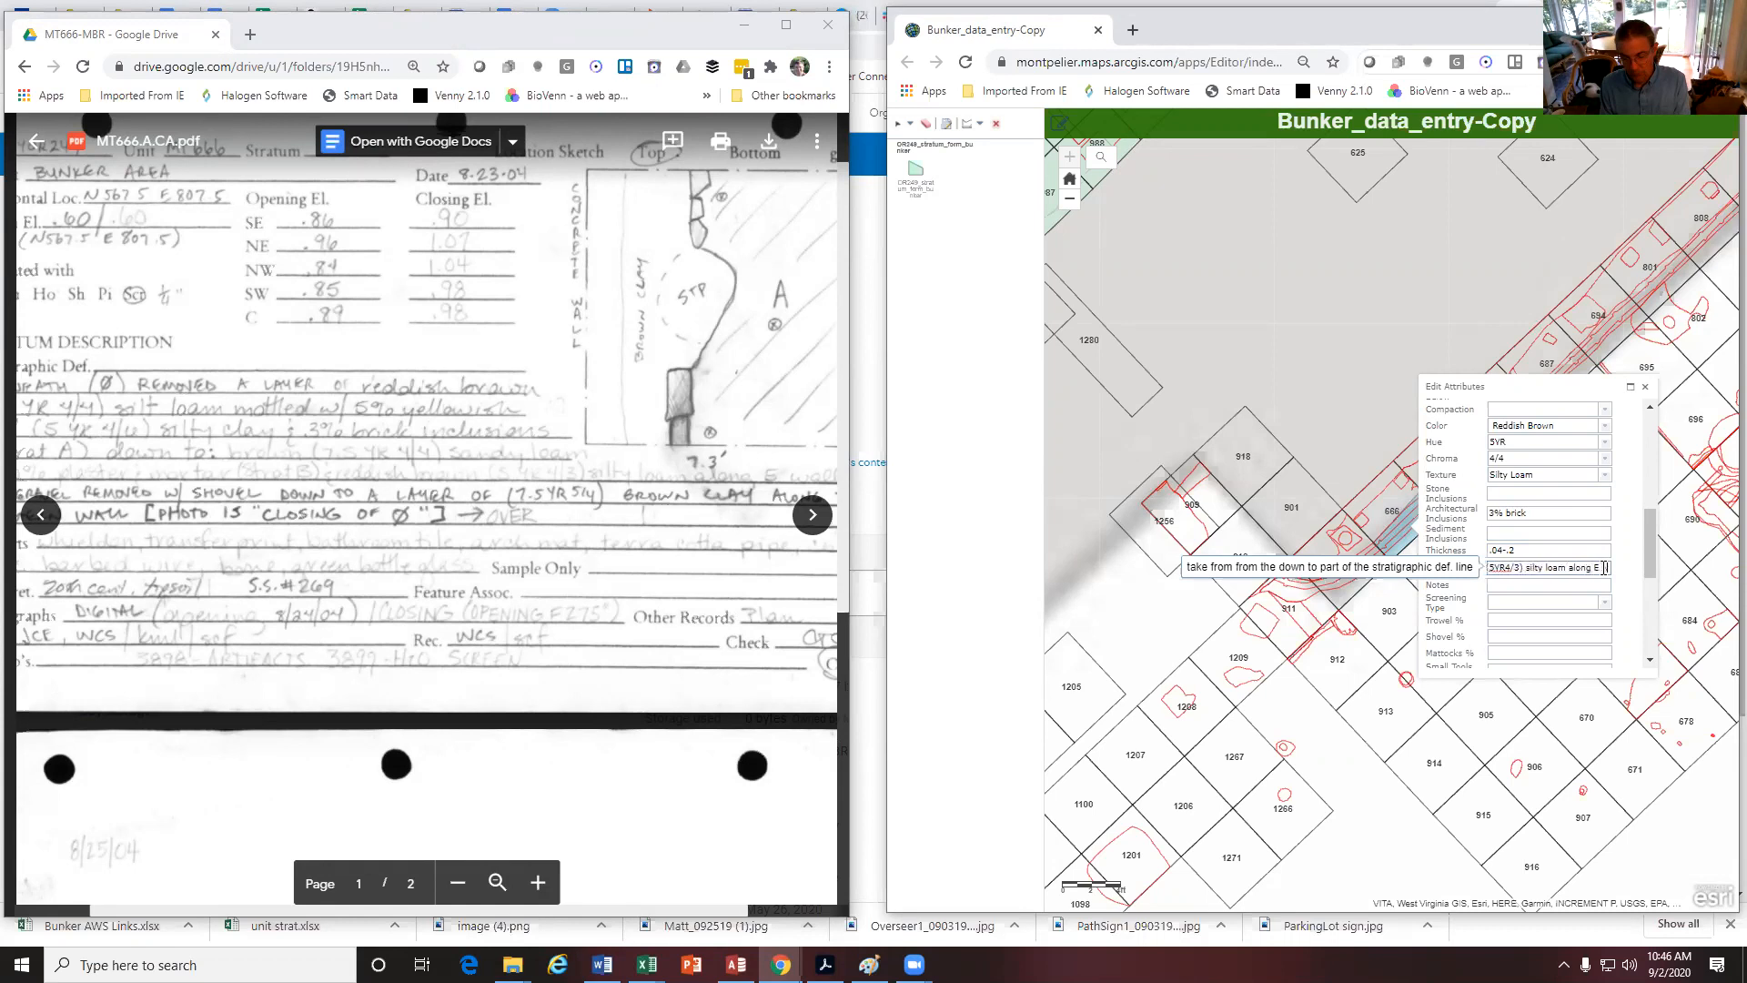
type("wall")
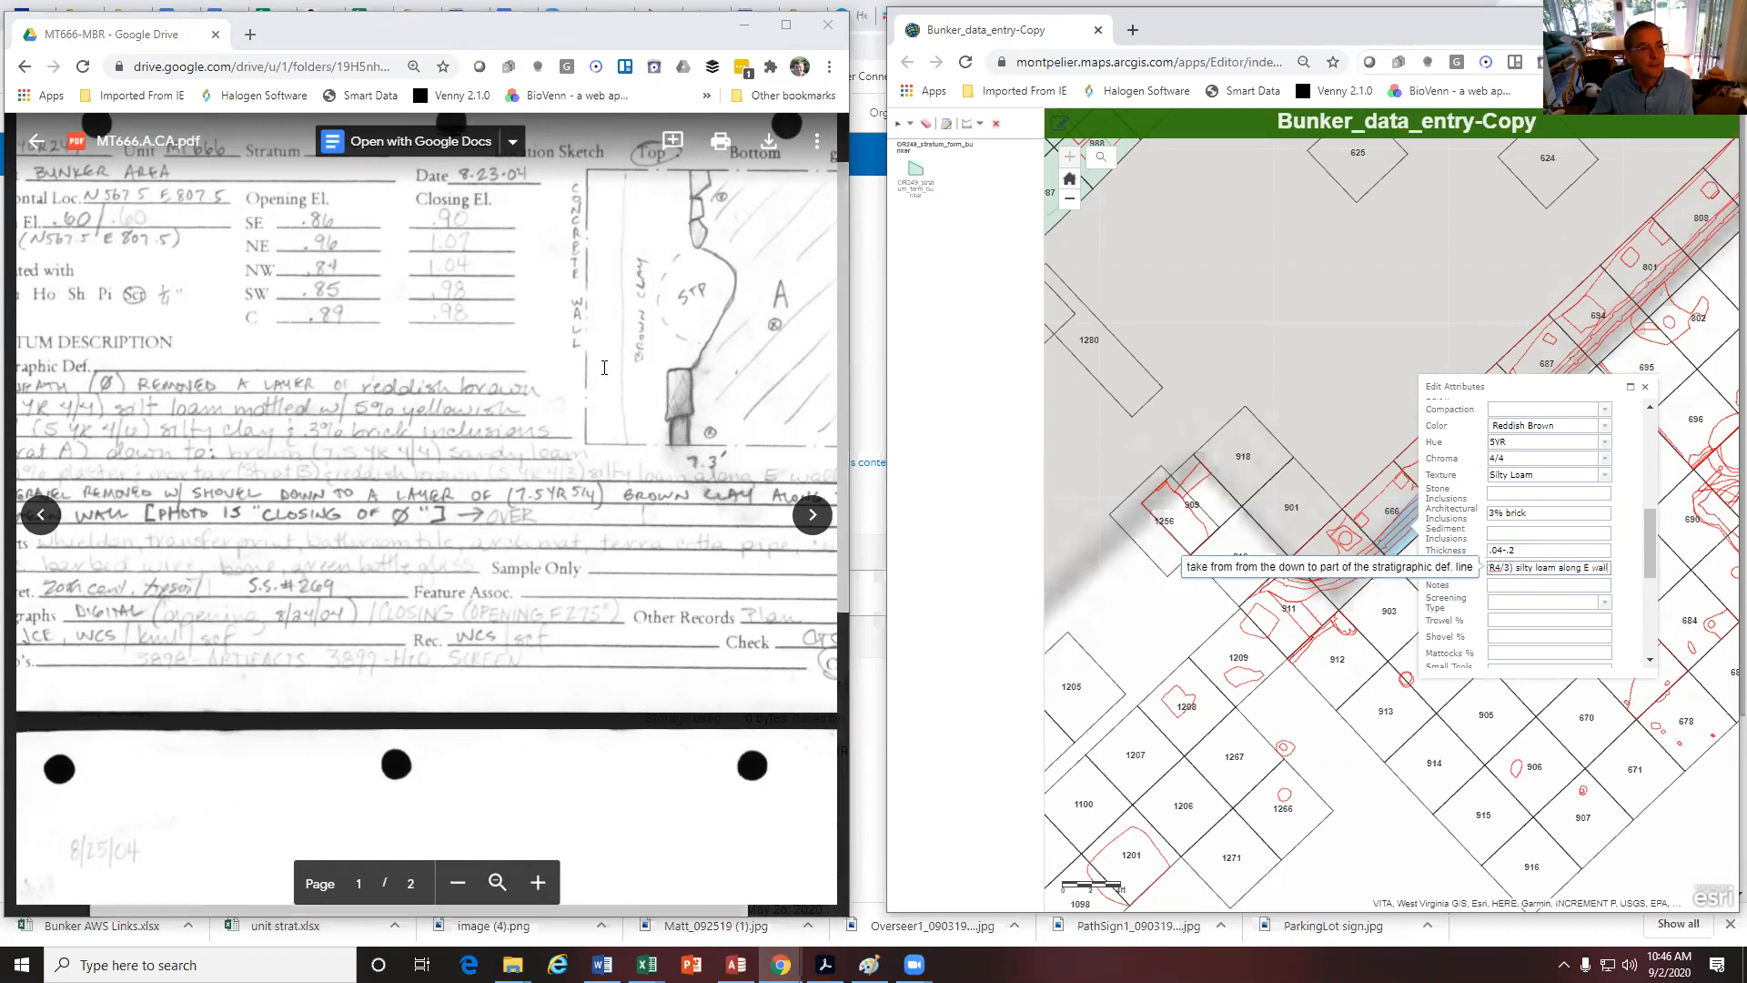
Append "& pea gravel removed with shovel down to a layer of (7.5YR 5/4) brown clay along the western" to the transition description
left_click(457, 882)
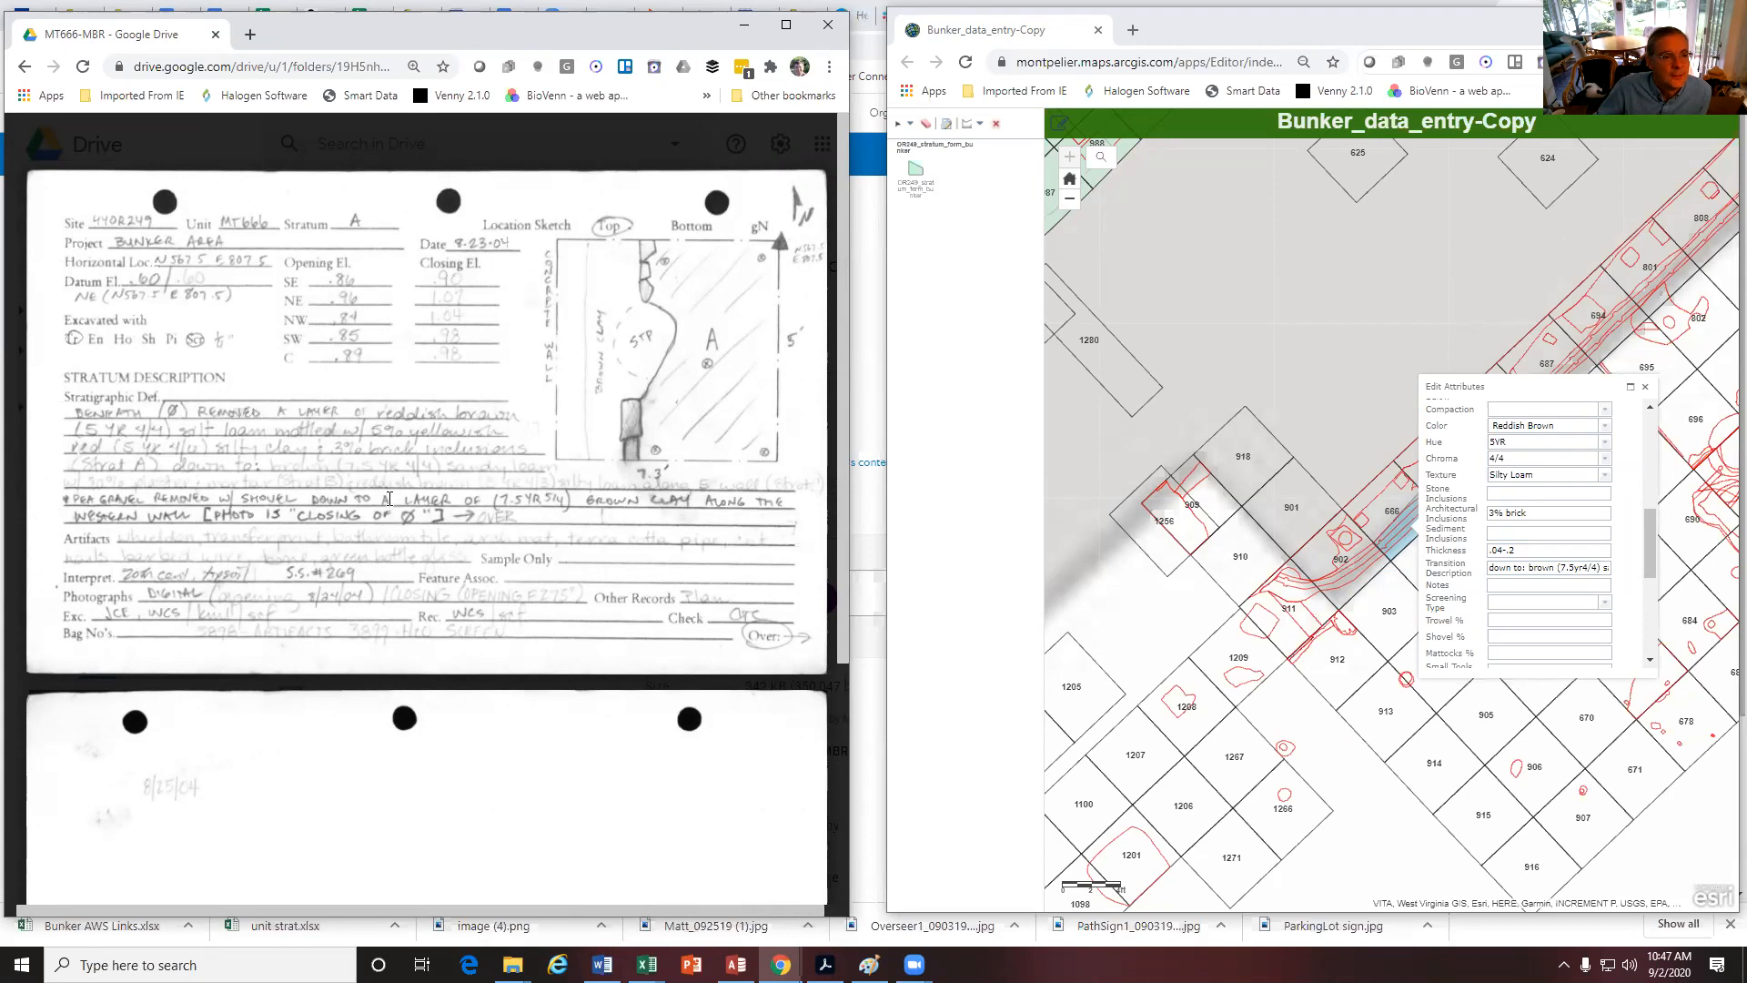
left_click(1582, 567)
key("End")
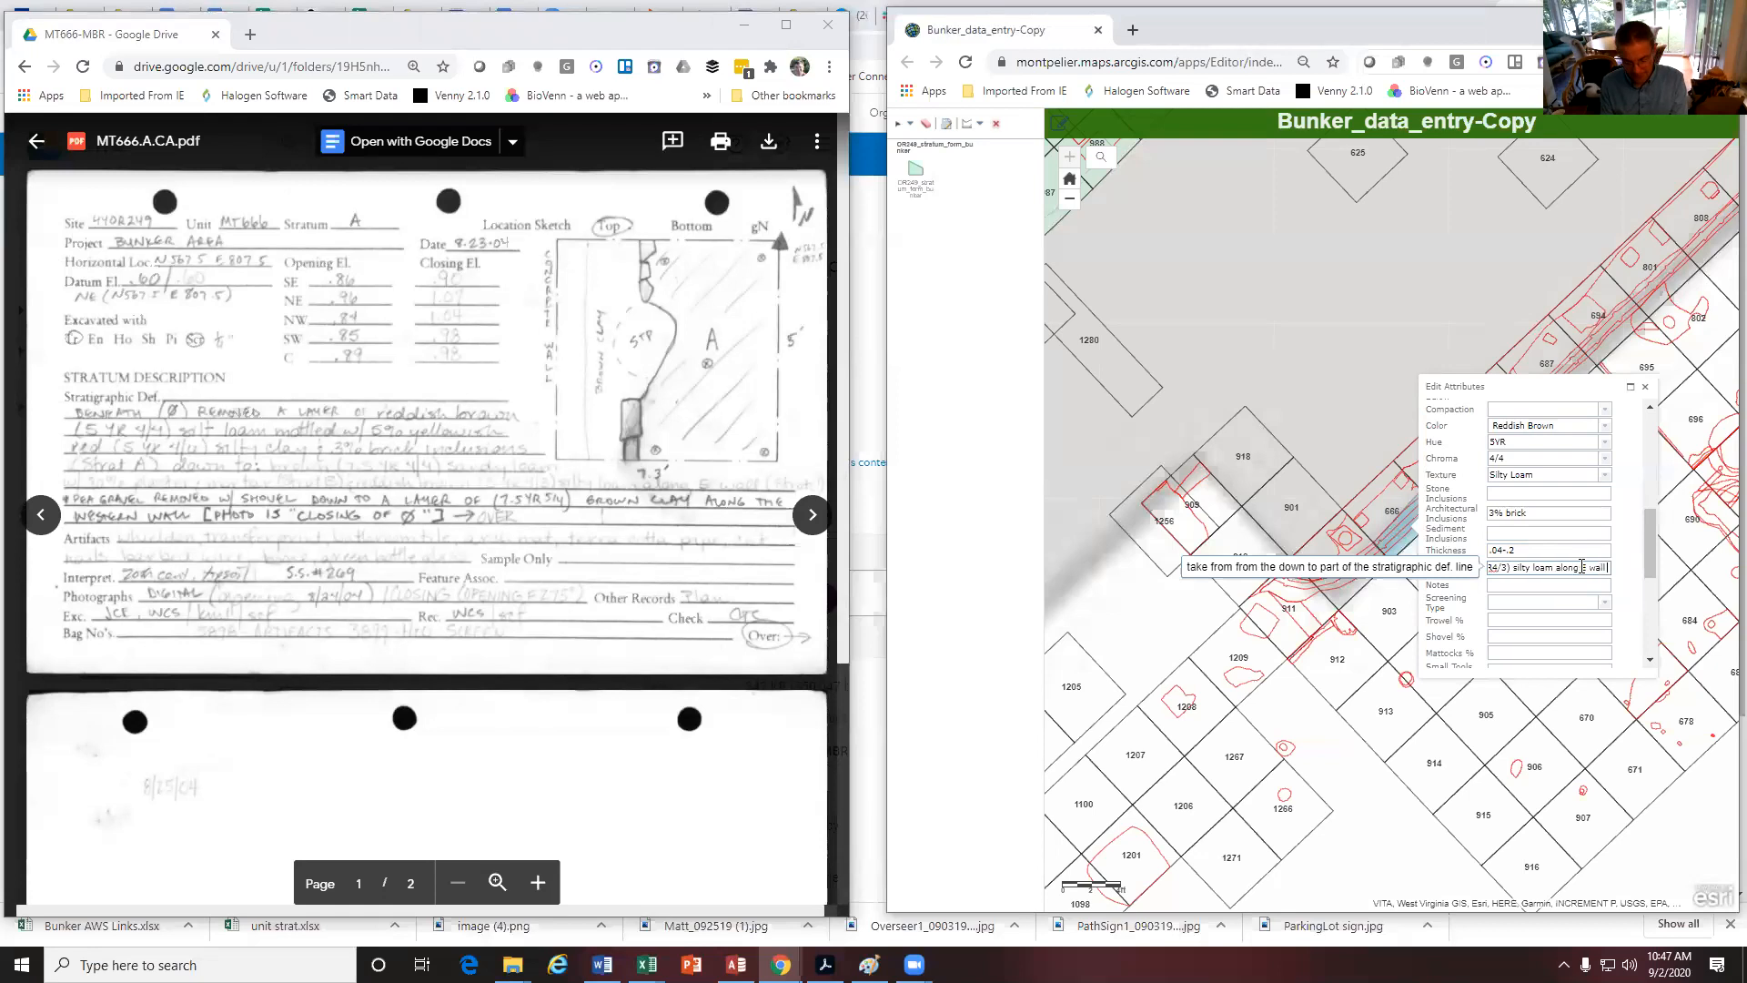
type("& pea gra")
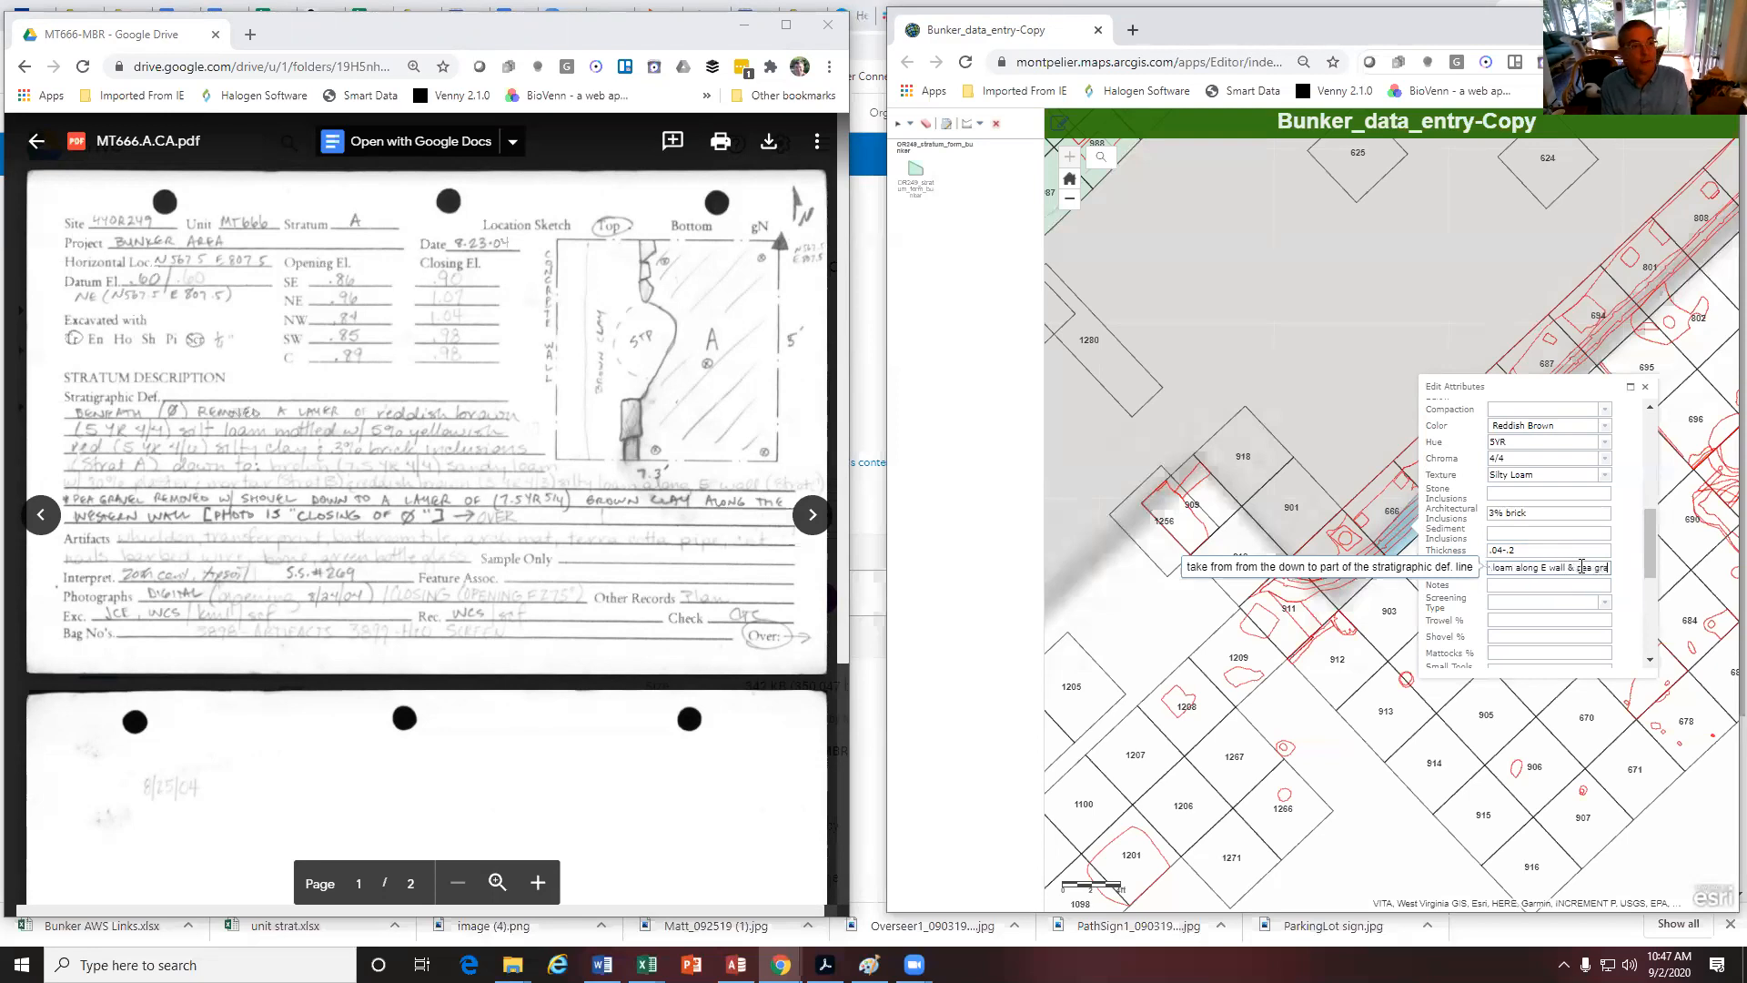
type("vel removed with shove")
type("l")
type(" down to a")
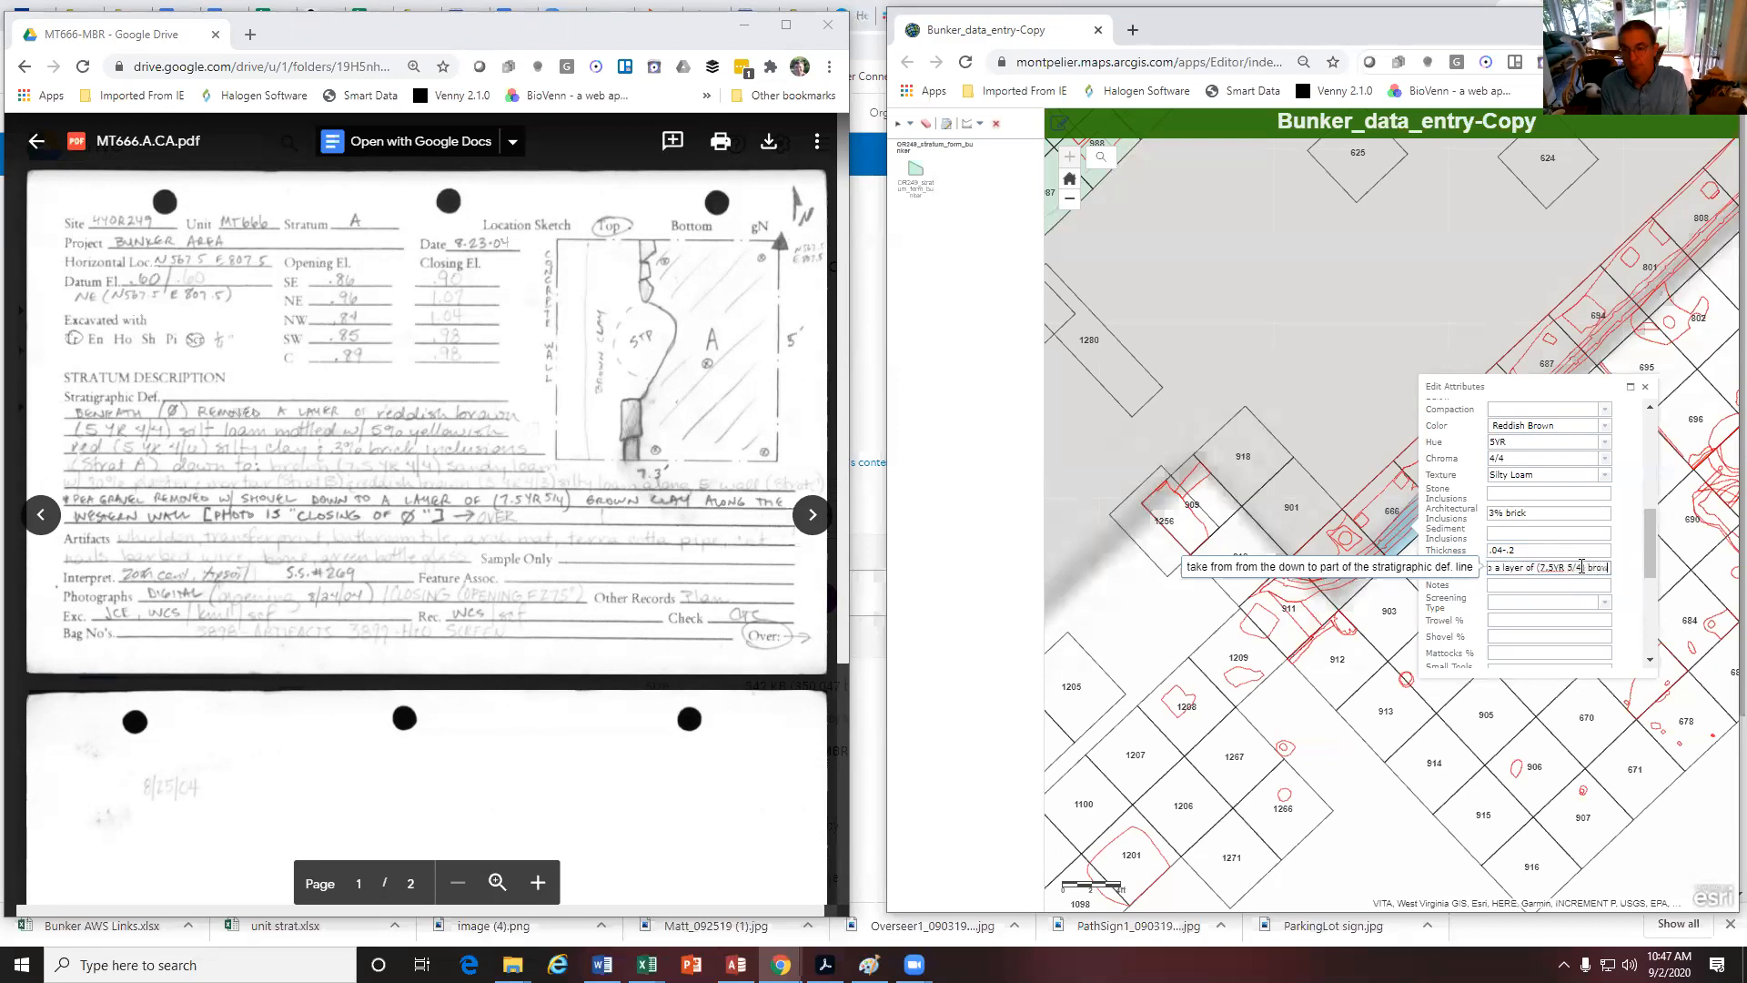
type("lay along the wester")
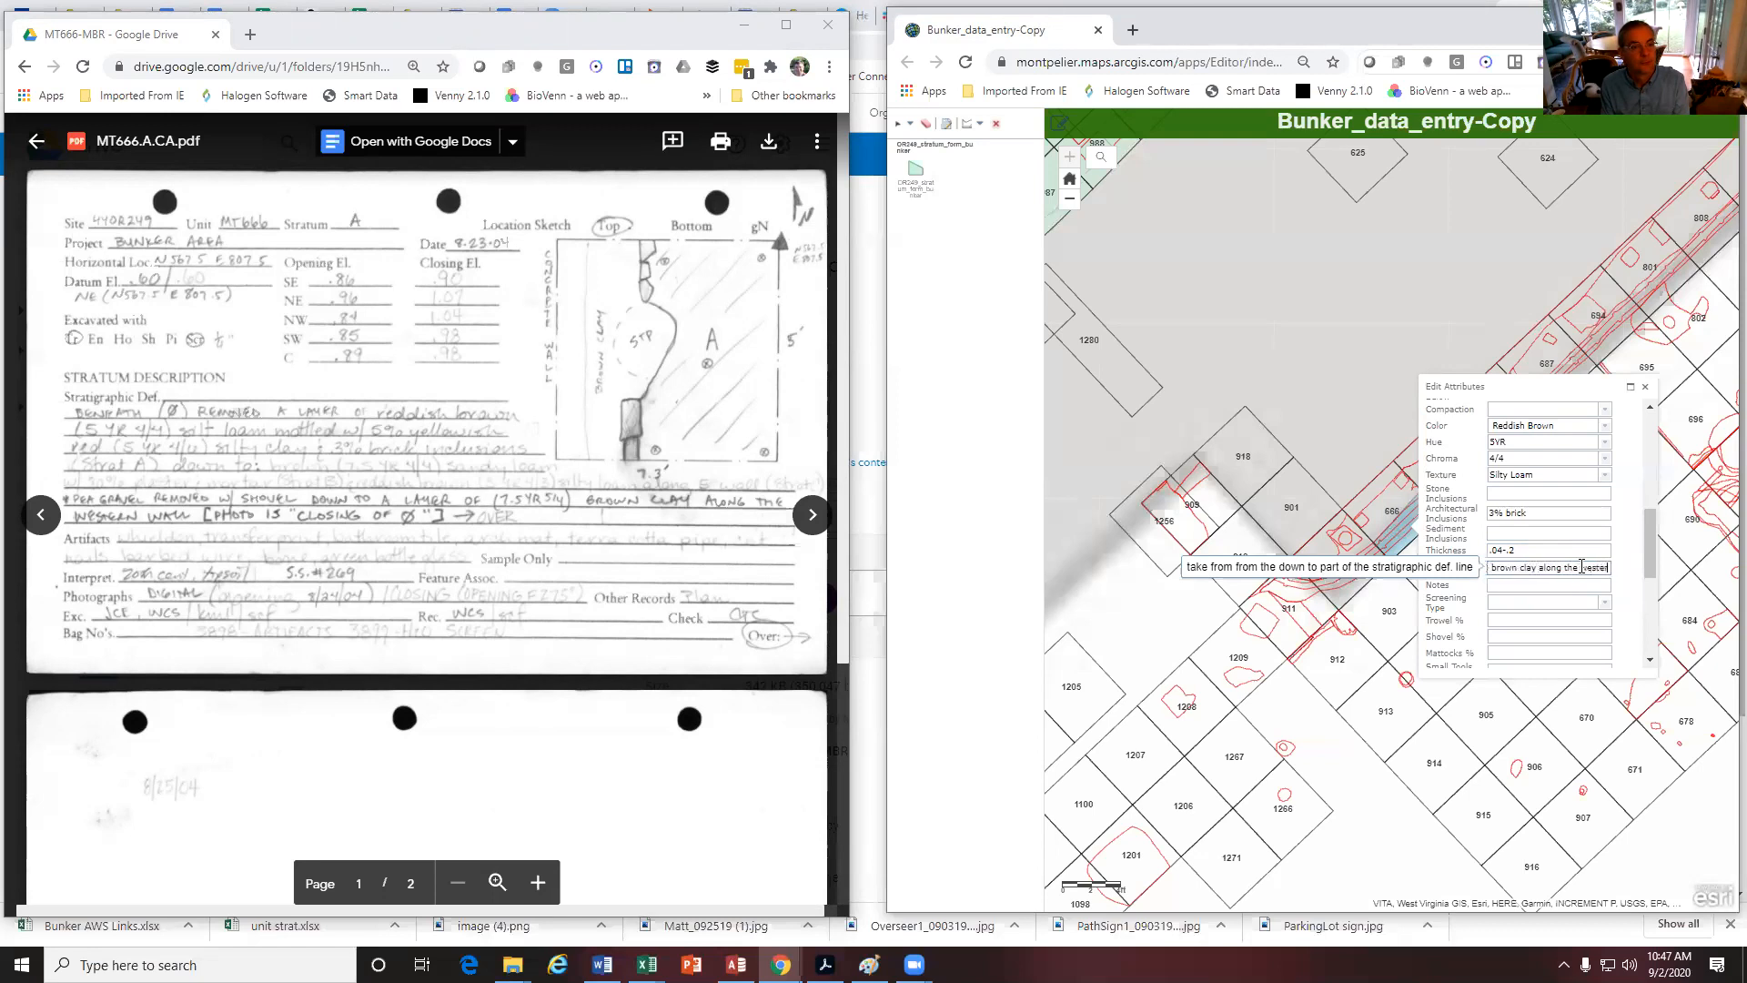
Finish the transition description with the wall and photo reference, "wall (photo is closing of "0")"
type("photo is closing ov")
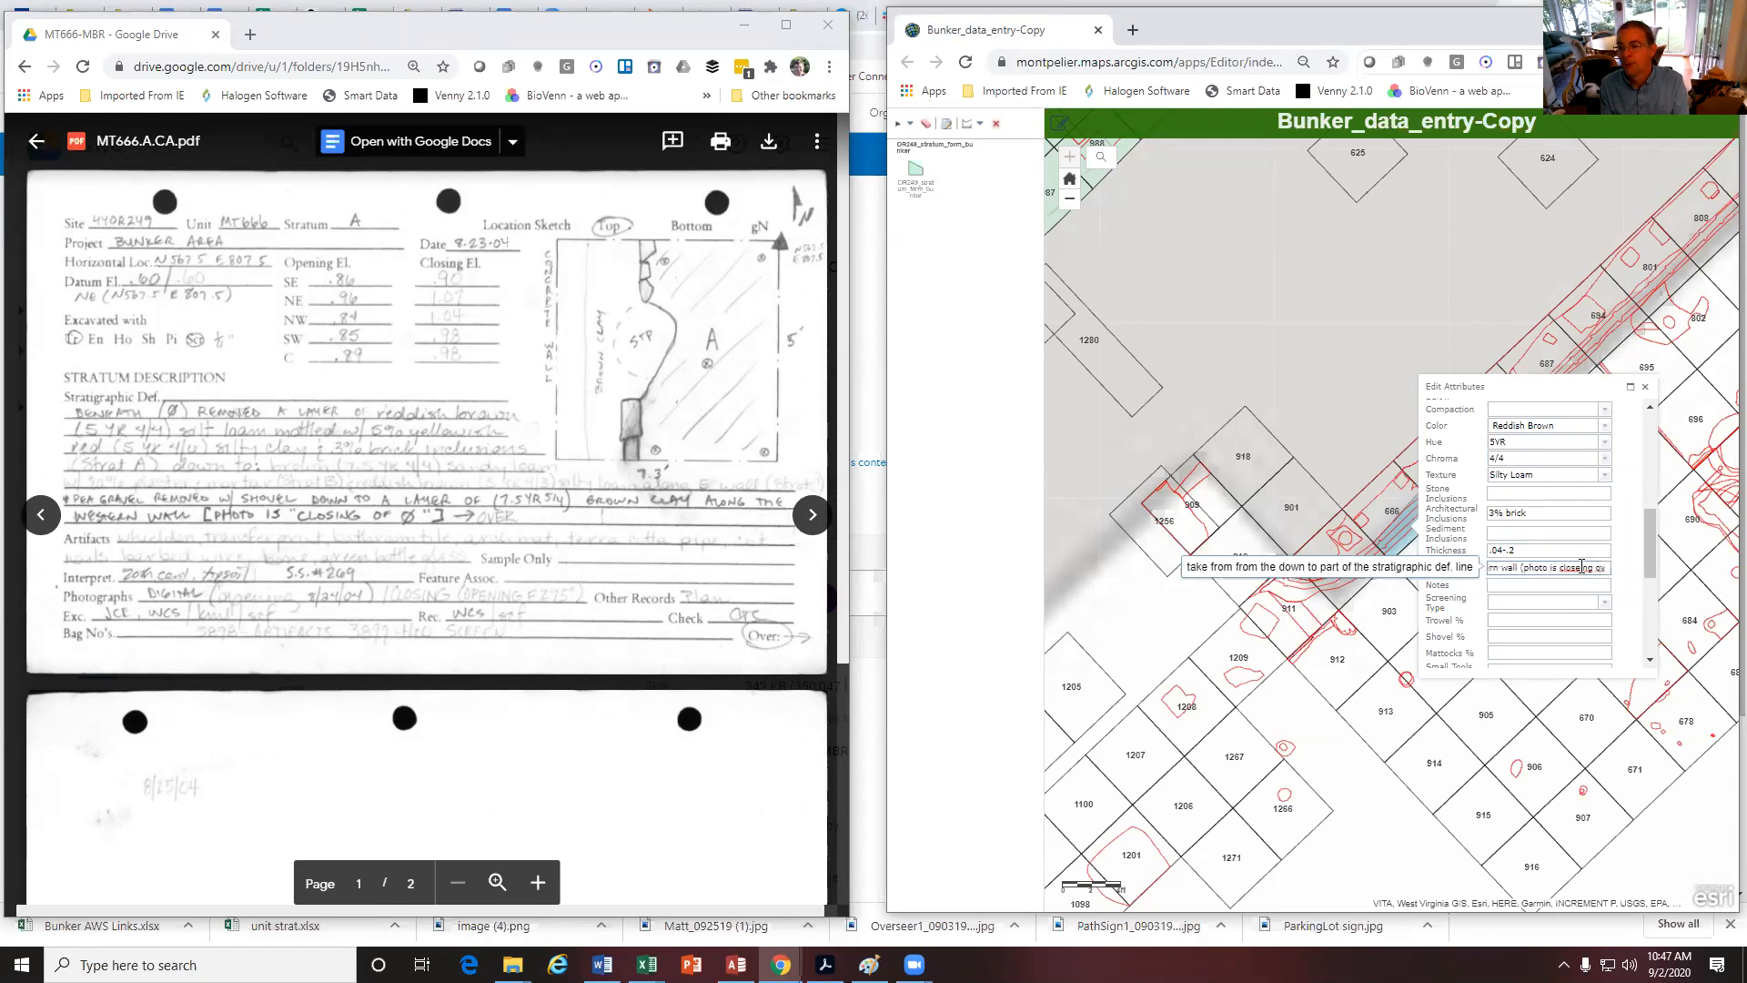
key("BackSpace")
key("BackSpace")
key("BackSpace")
key("BackSpace")
key("BackSpace")
key("BackSpace")
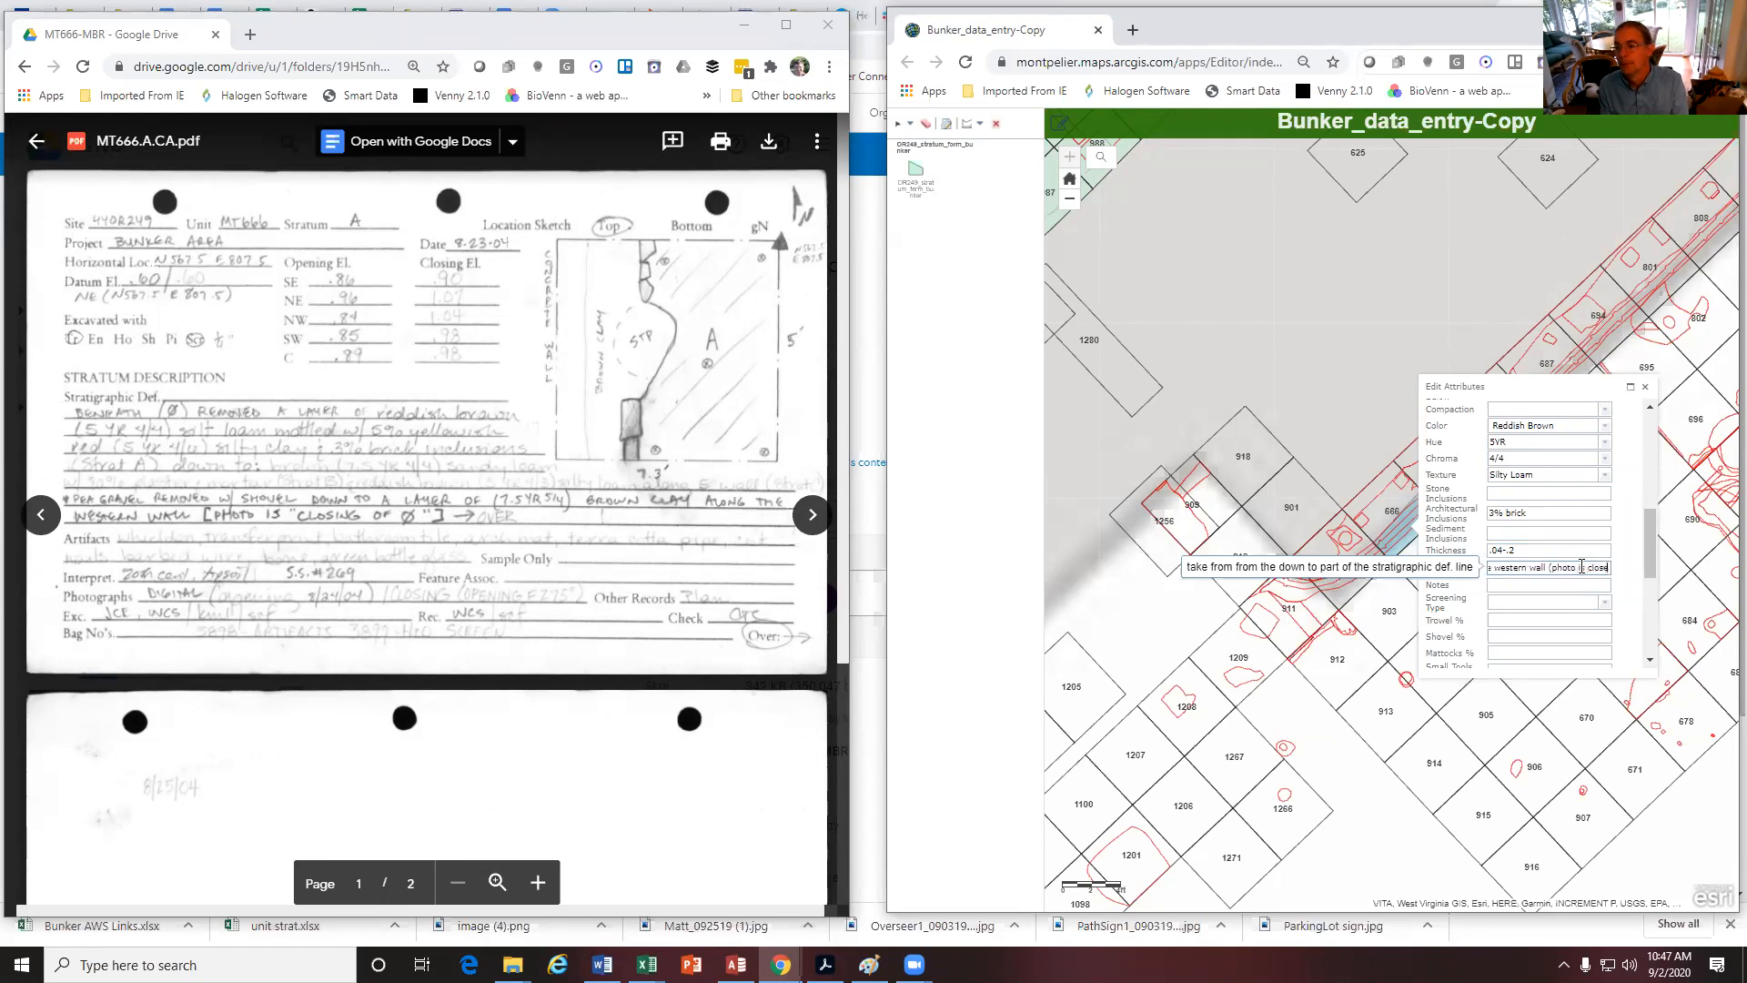
type("ing of")
type(" 0)")
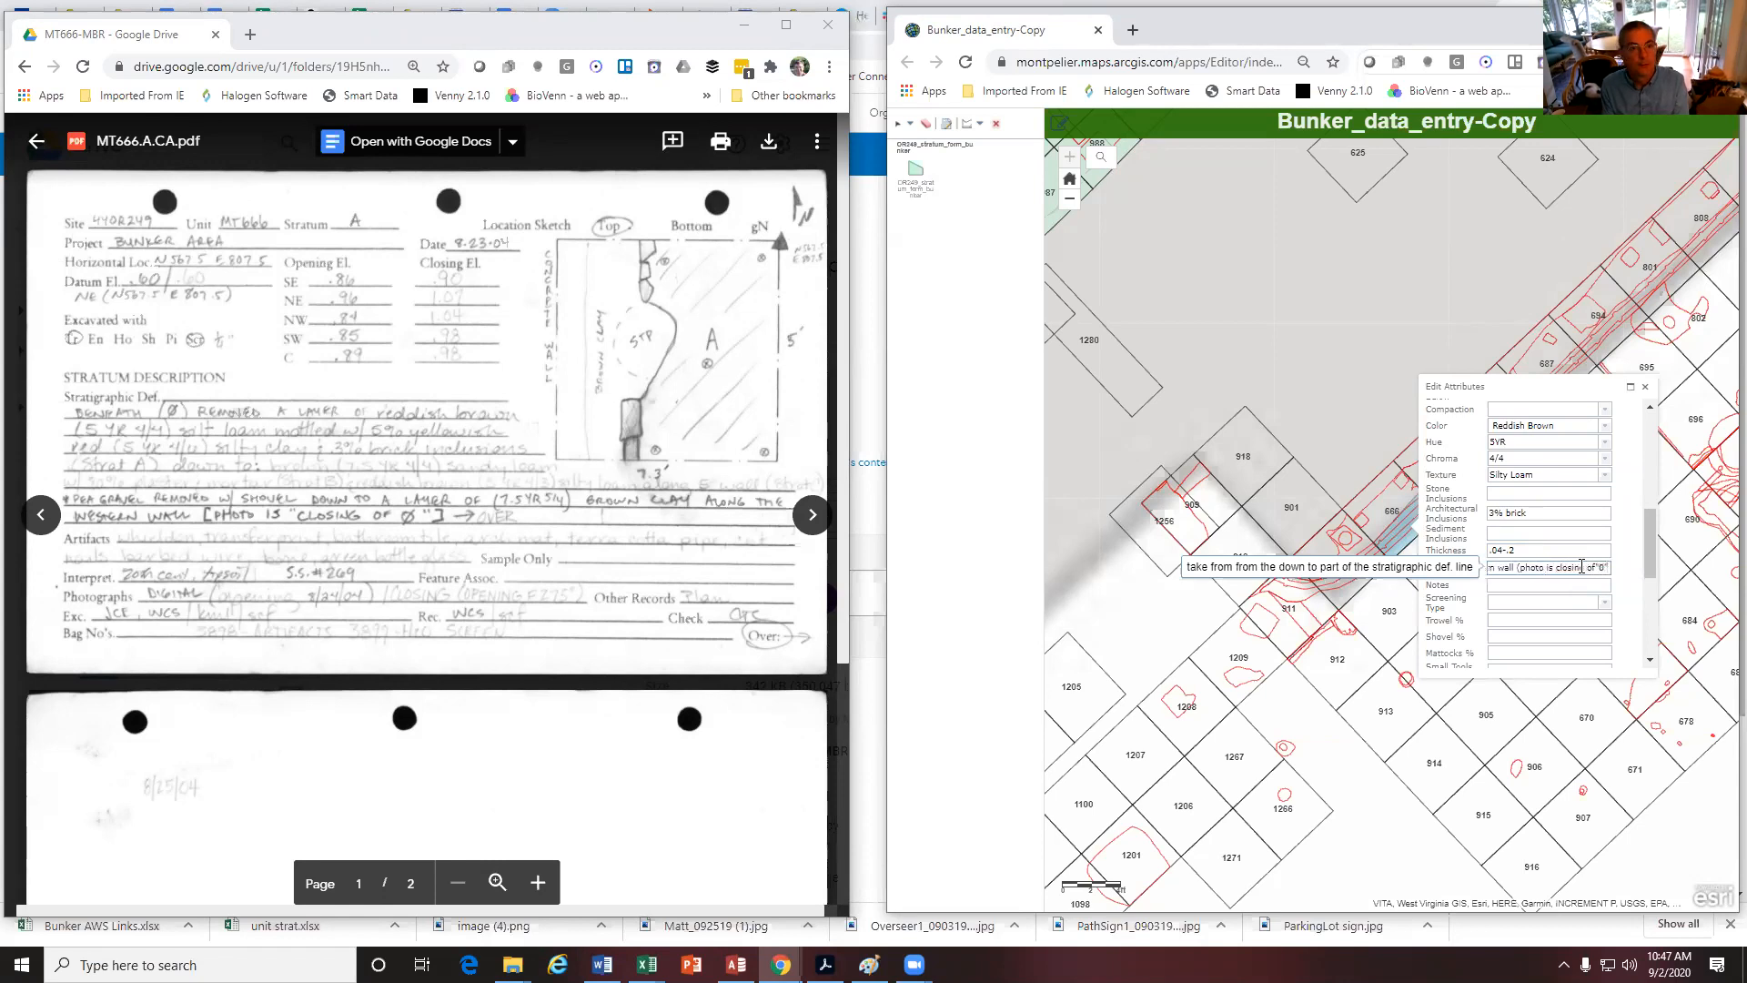
type("\"0")
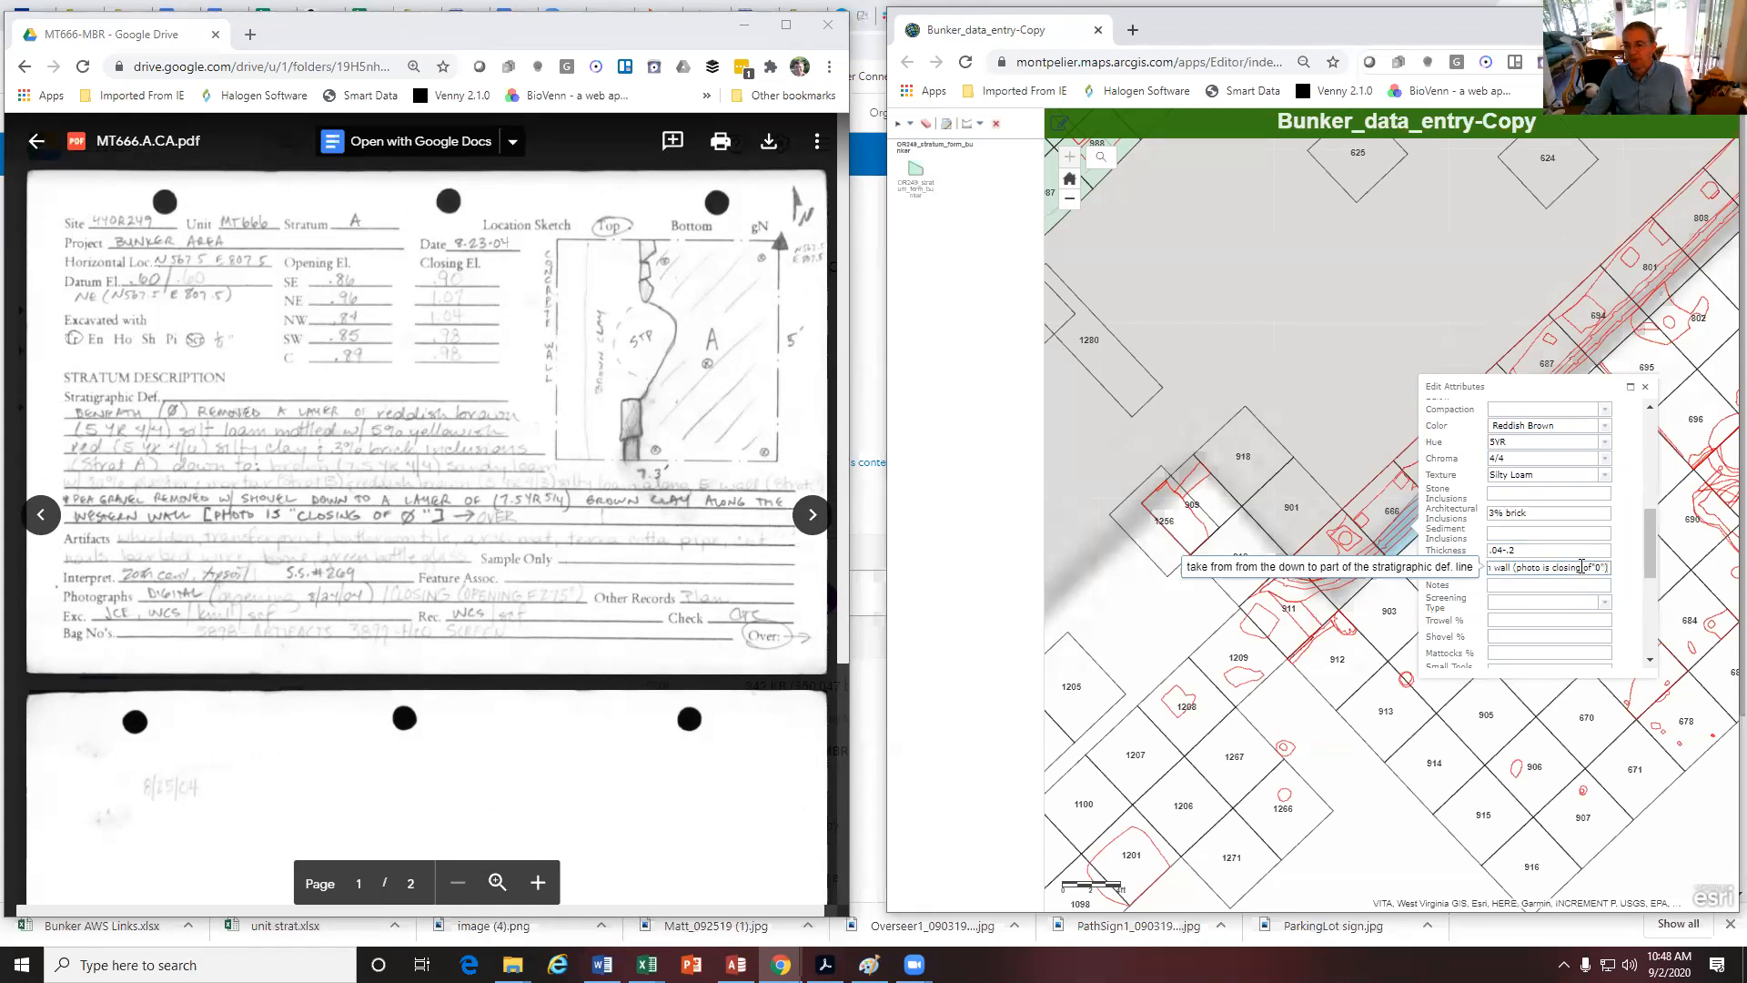
Enter "8/25/04 (on back of card)" as the stratum's notes and set the screening type to Dry 1/4"
left_click(1499, 587)
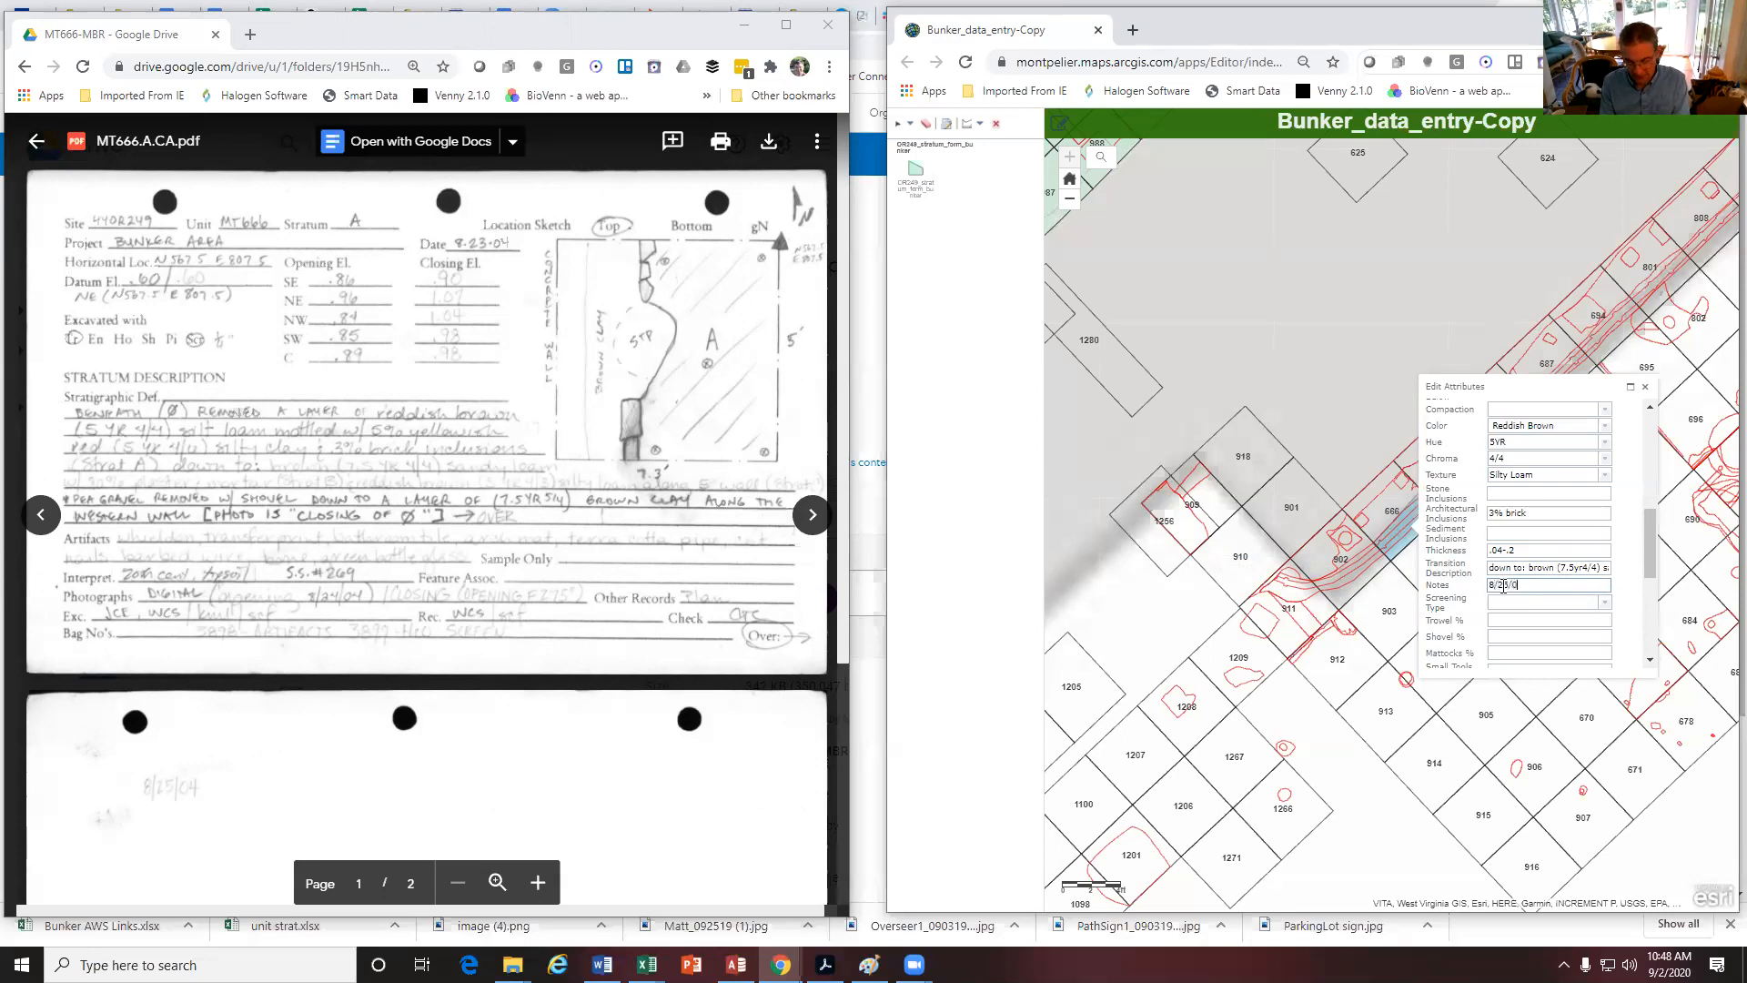
type("(on back of card)")
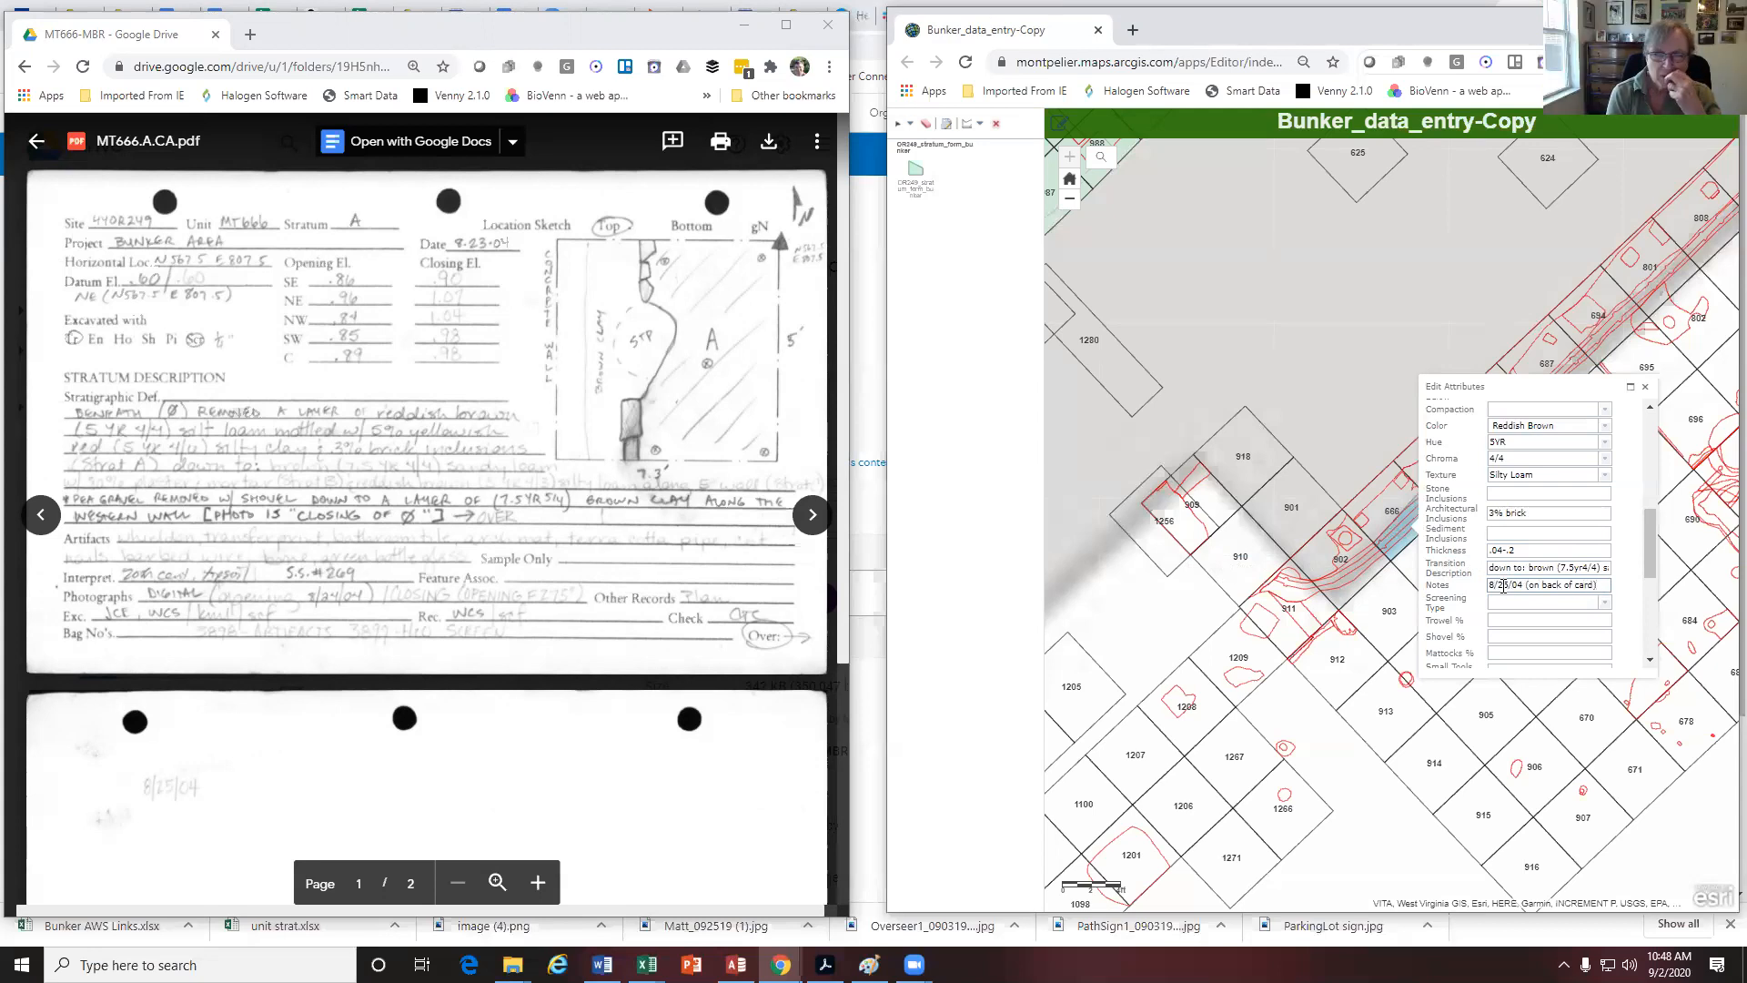
left_click(1505, 603)
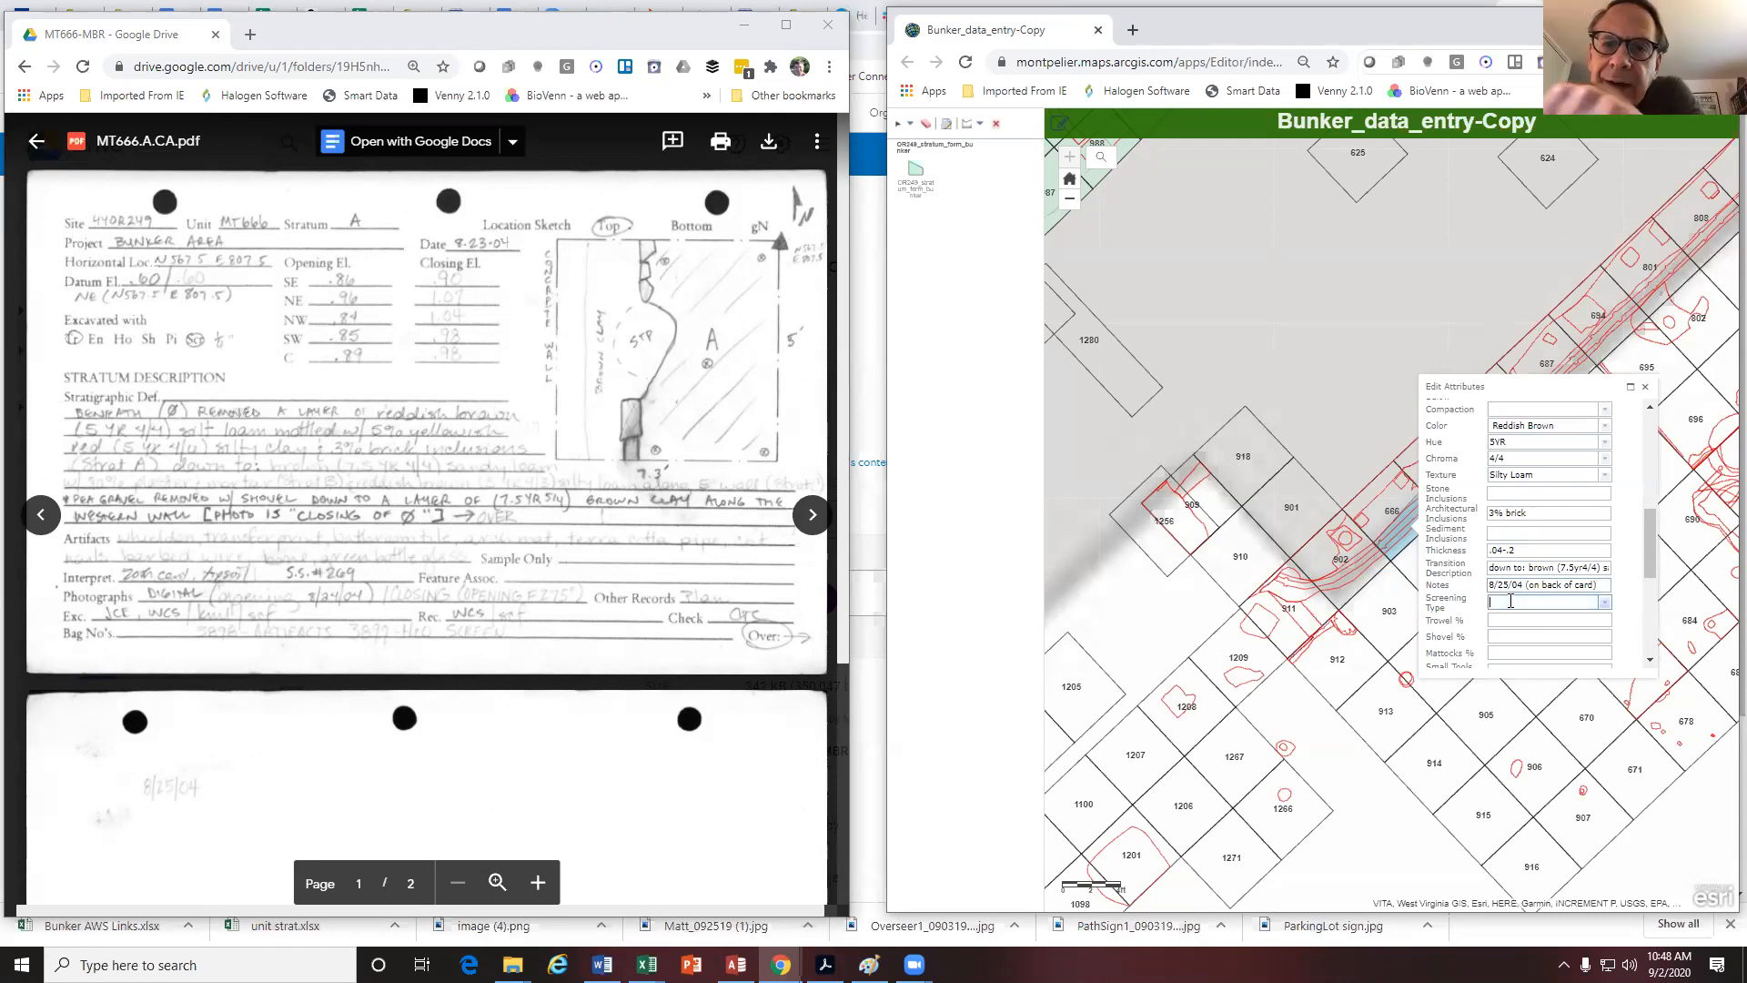
left_click(1604, 603)
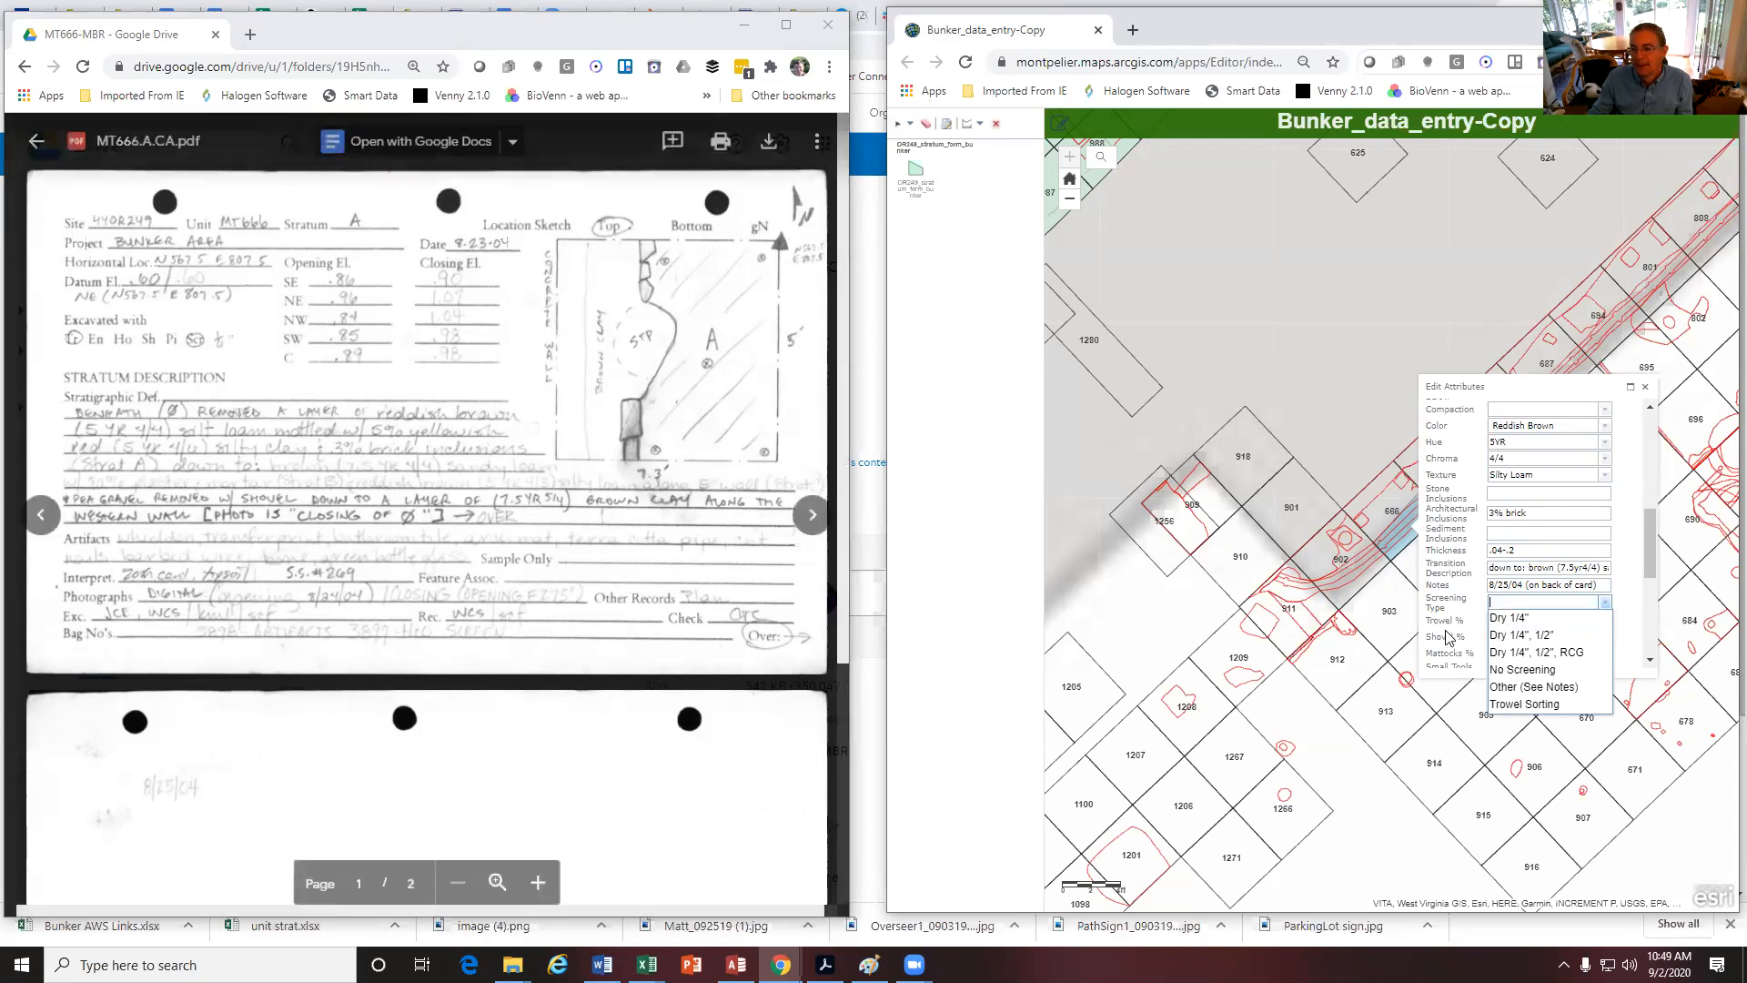
left_click(1525, 621)
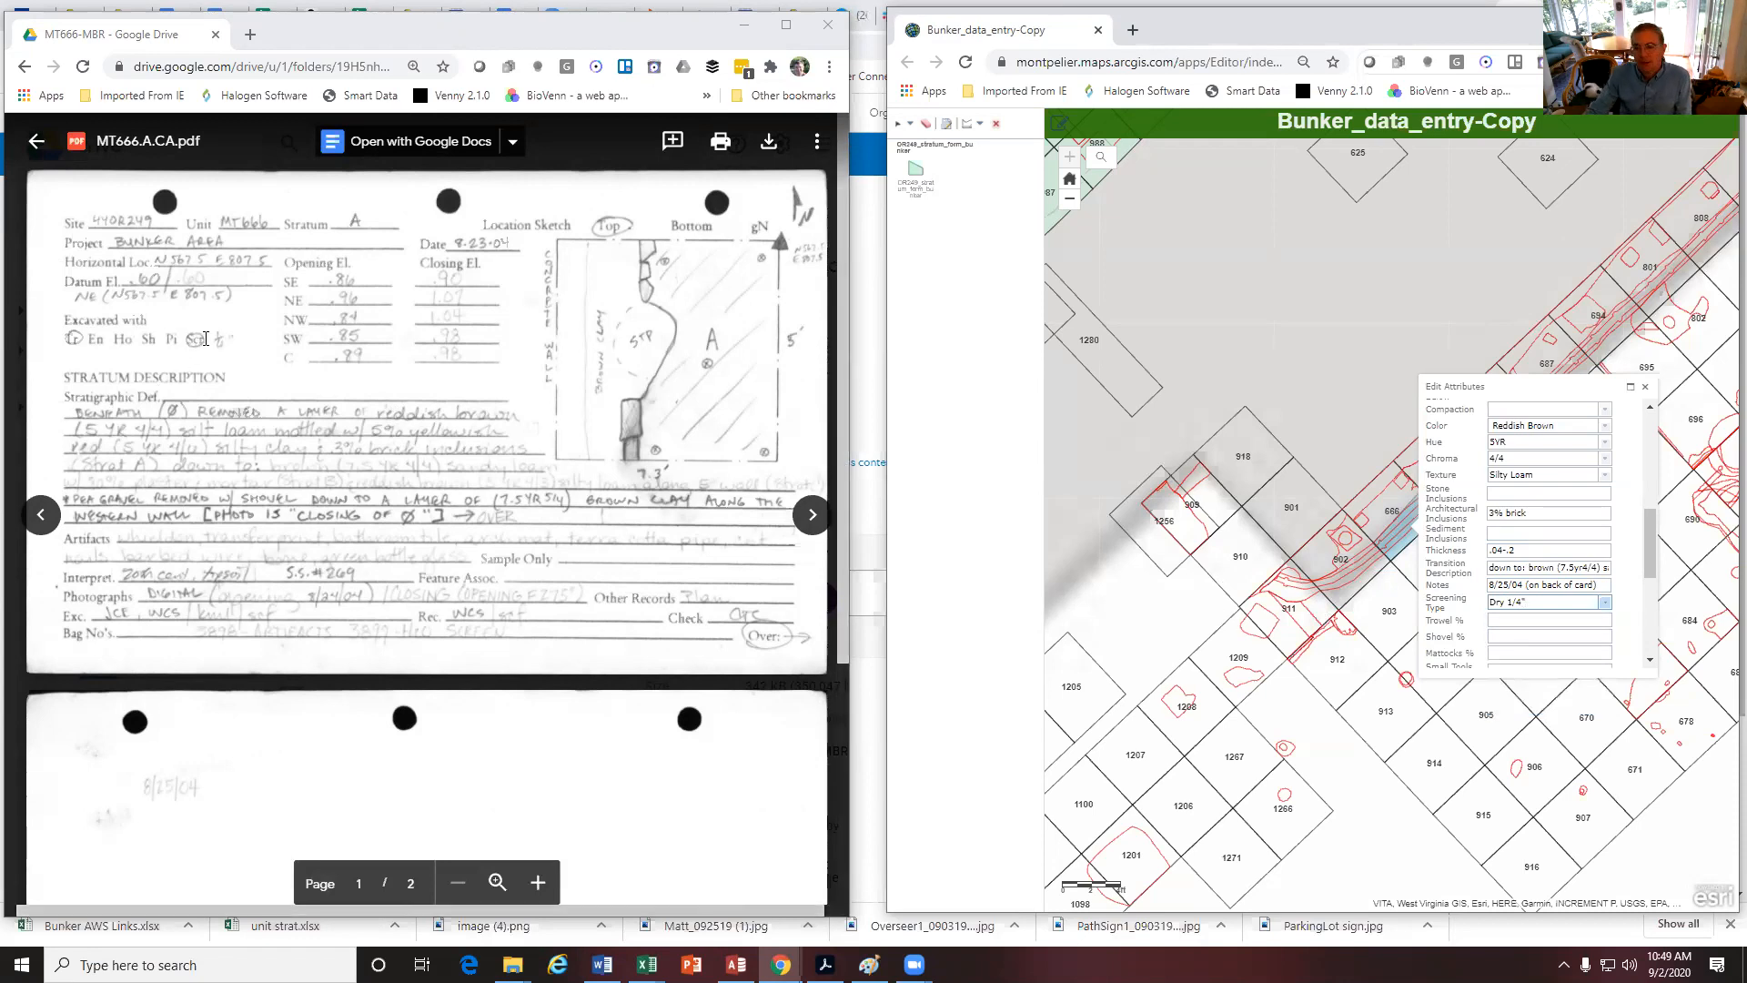
left_click(1607, 604)
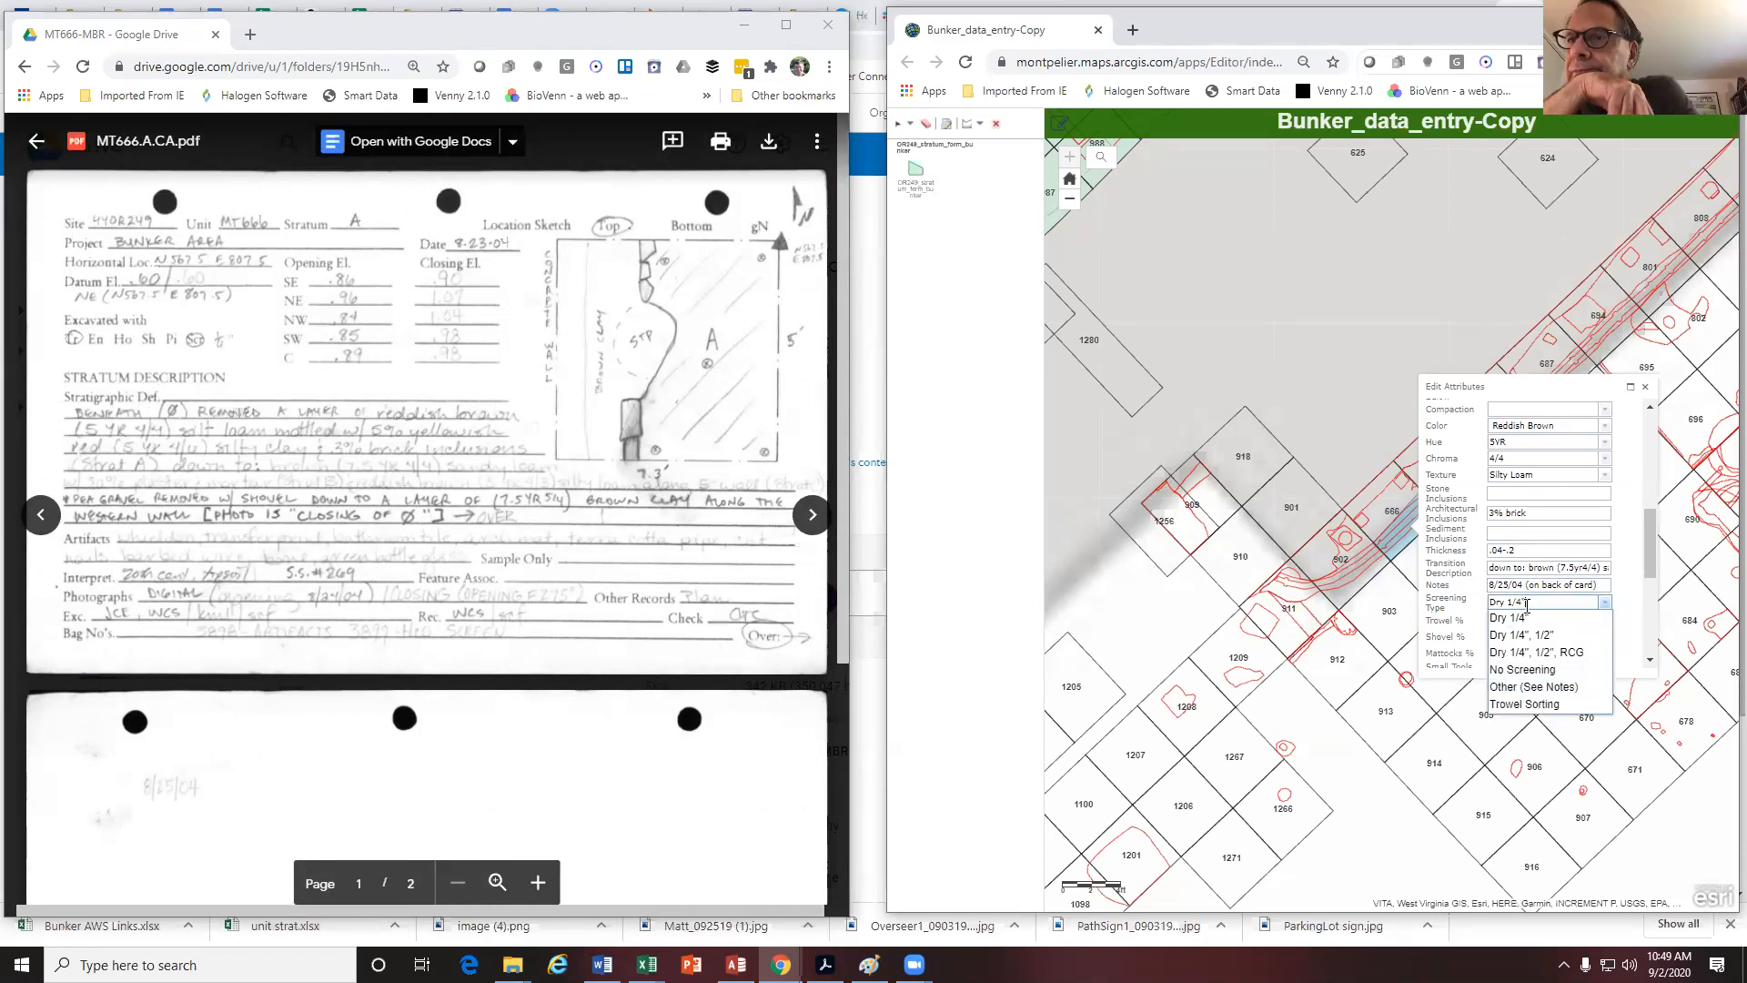
left_click(1443, 603)
Set the trowel percentage to 100, leaving the other excavation tool percentages blank
left_click(1505, 622)
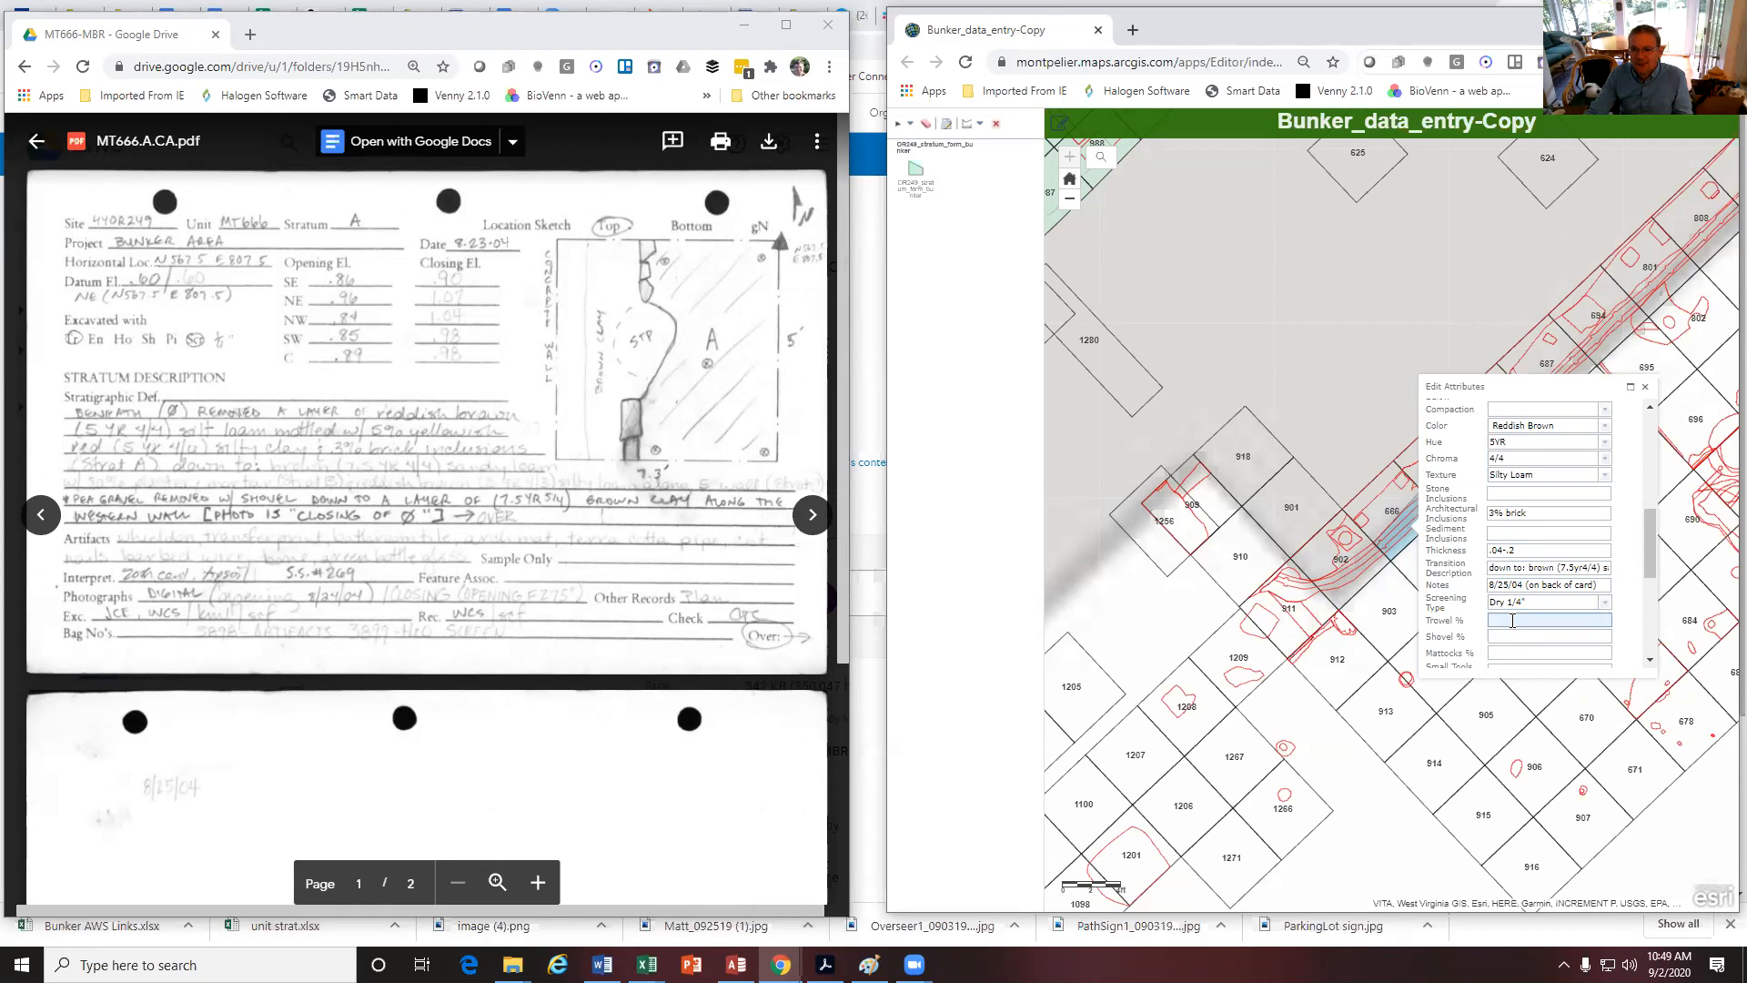
scroll(1497, 546, "down", 1)
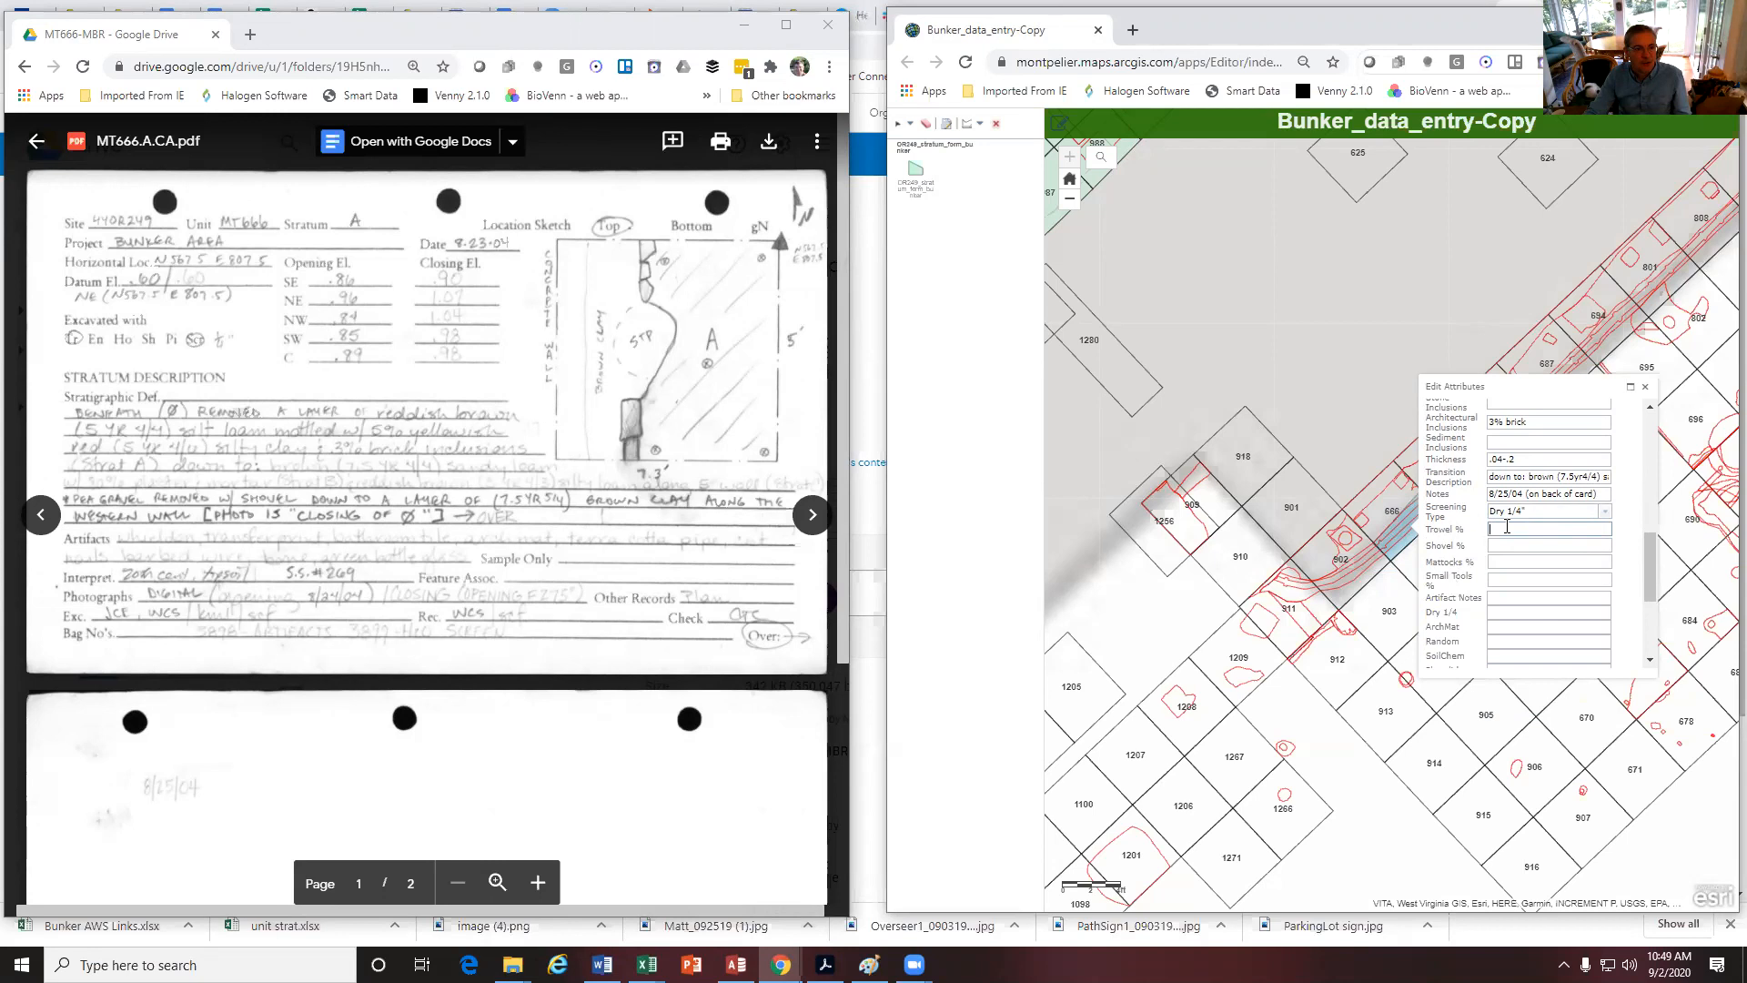
type("100%")
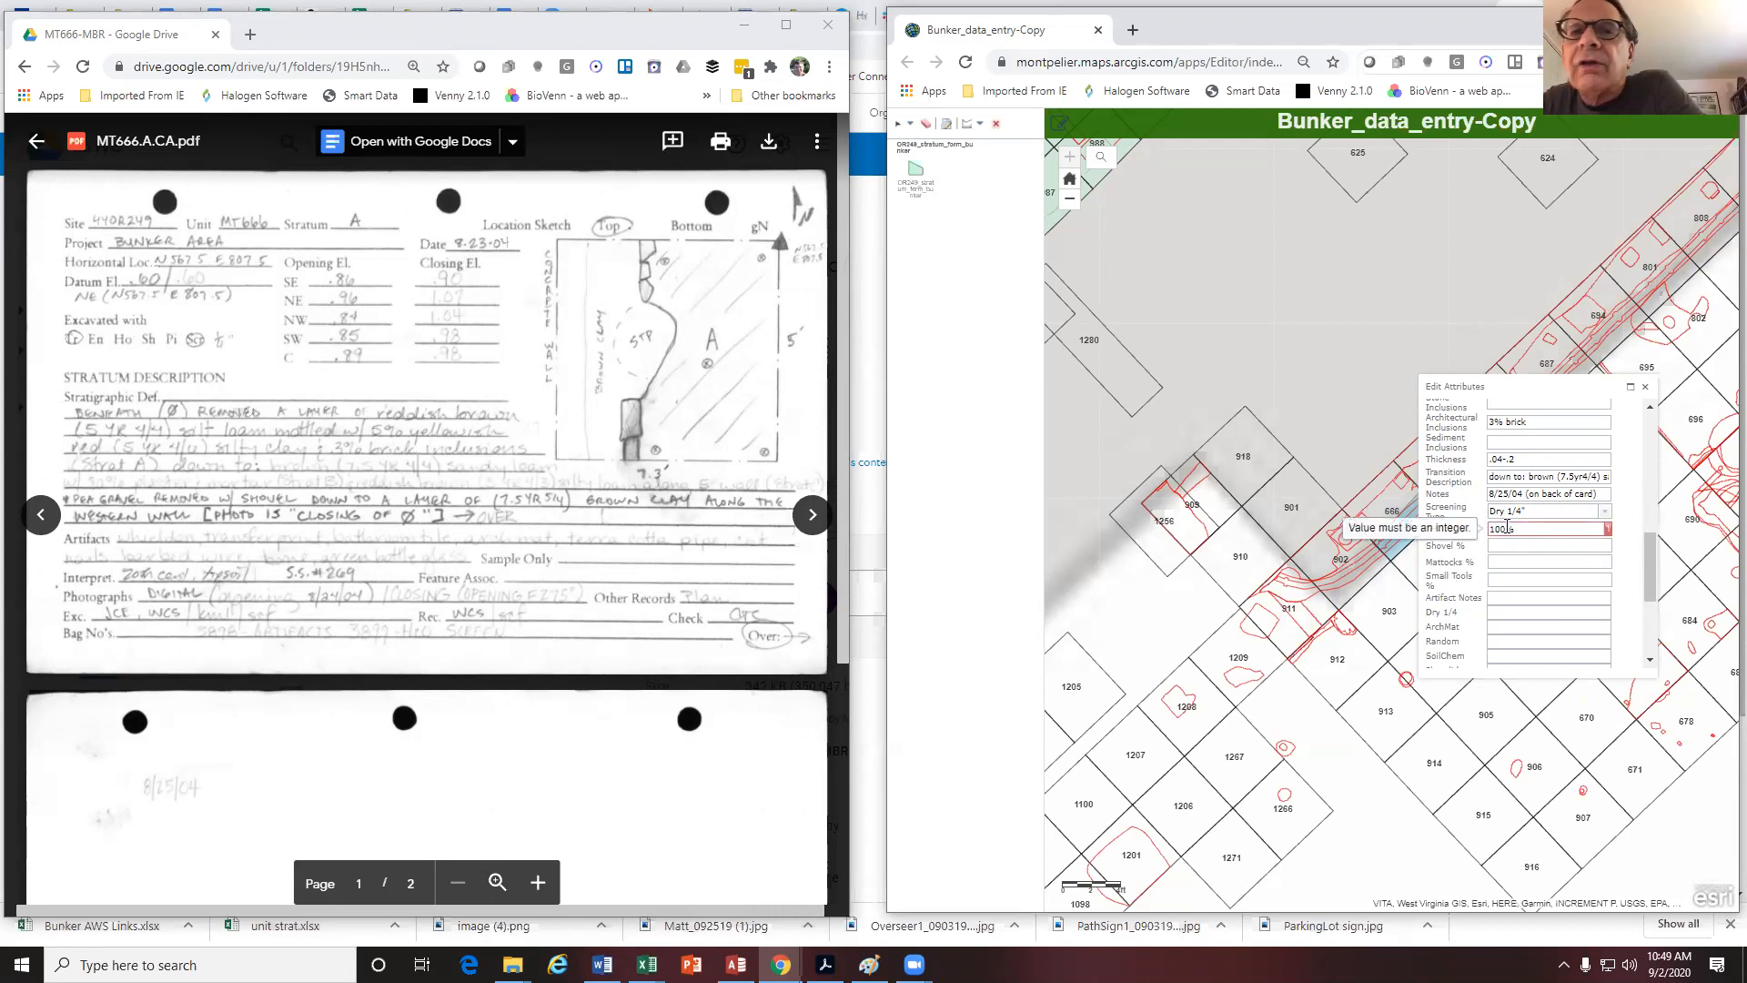
key("BackSpace")
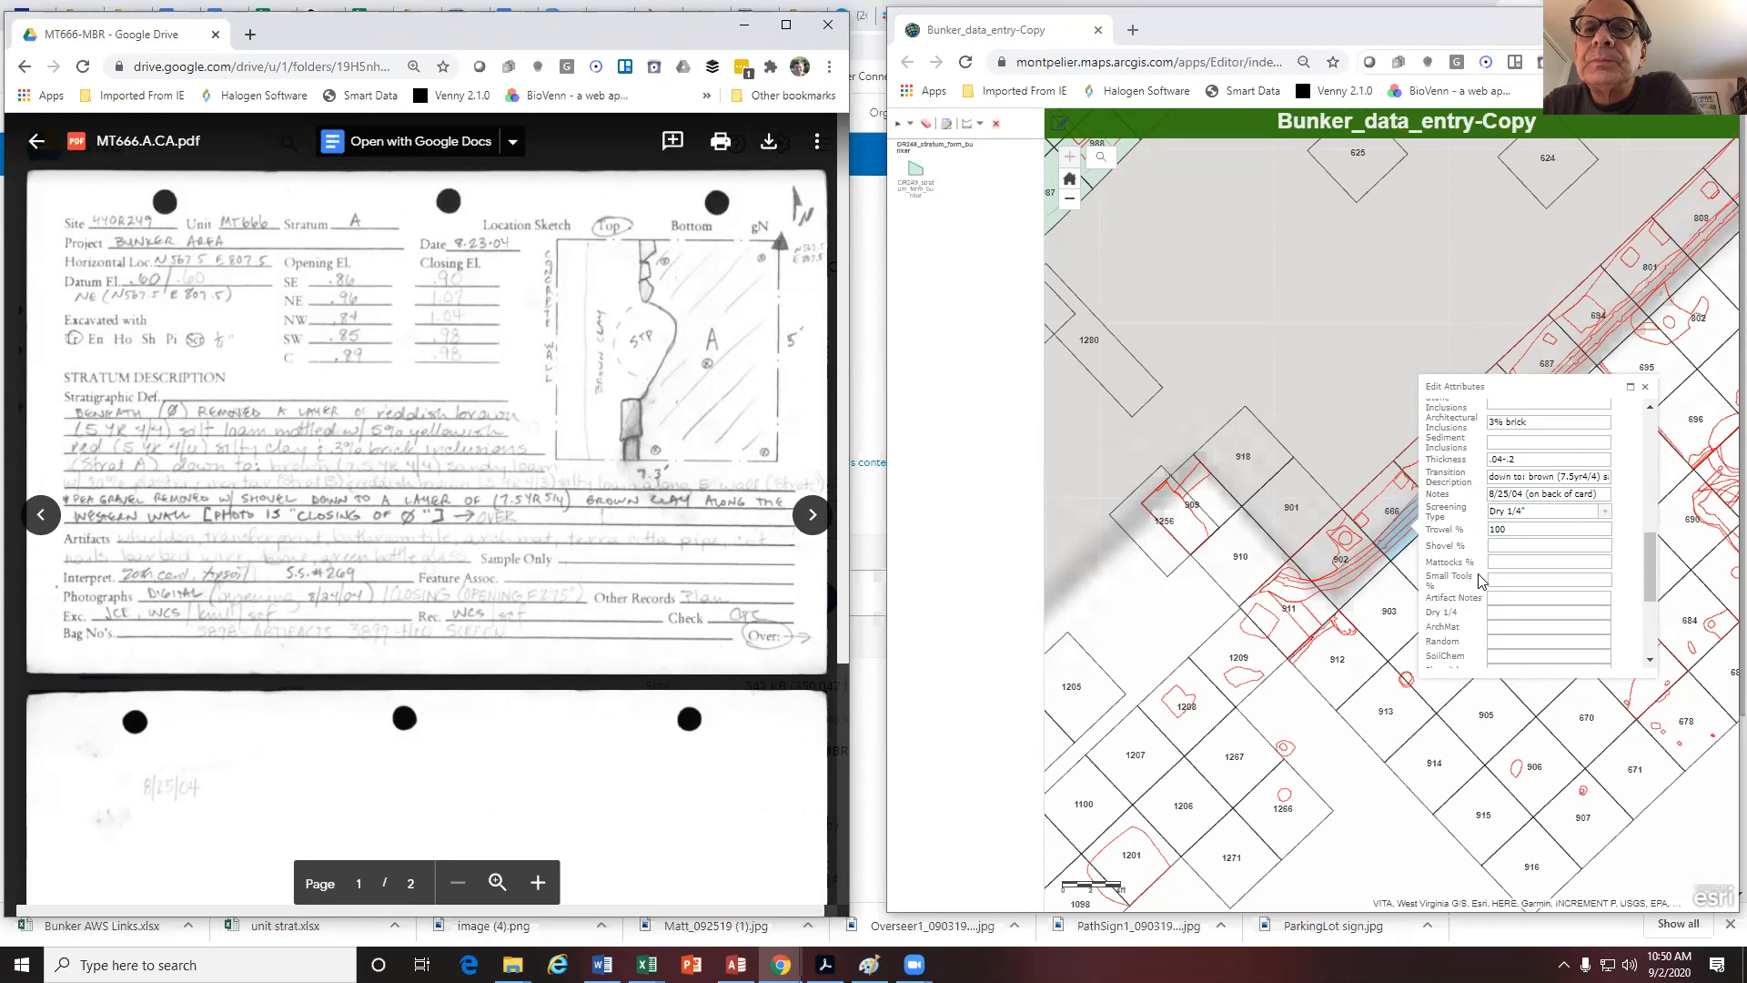
left_click(1500, 580)
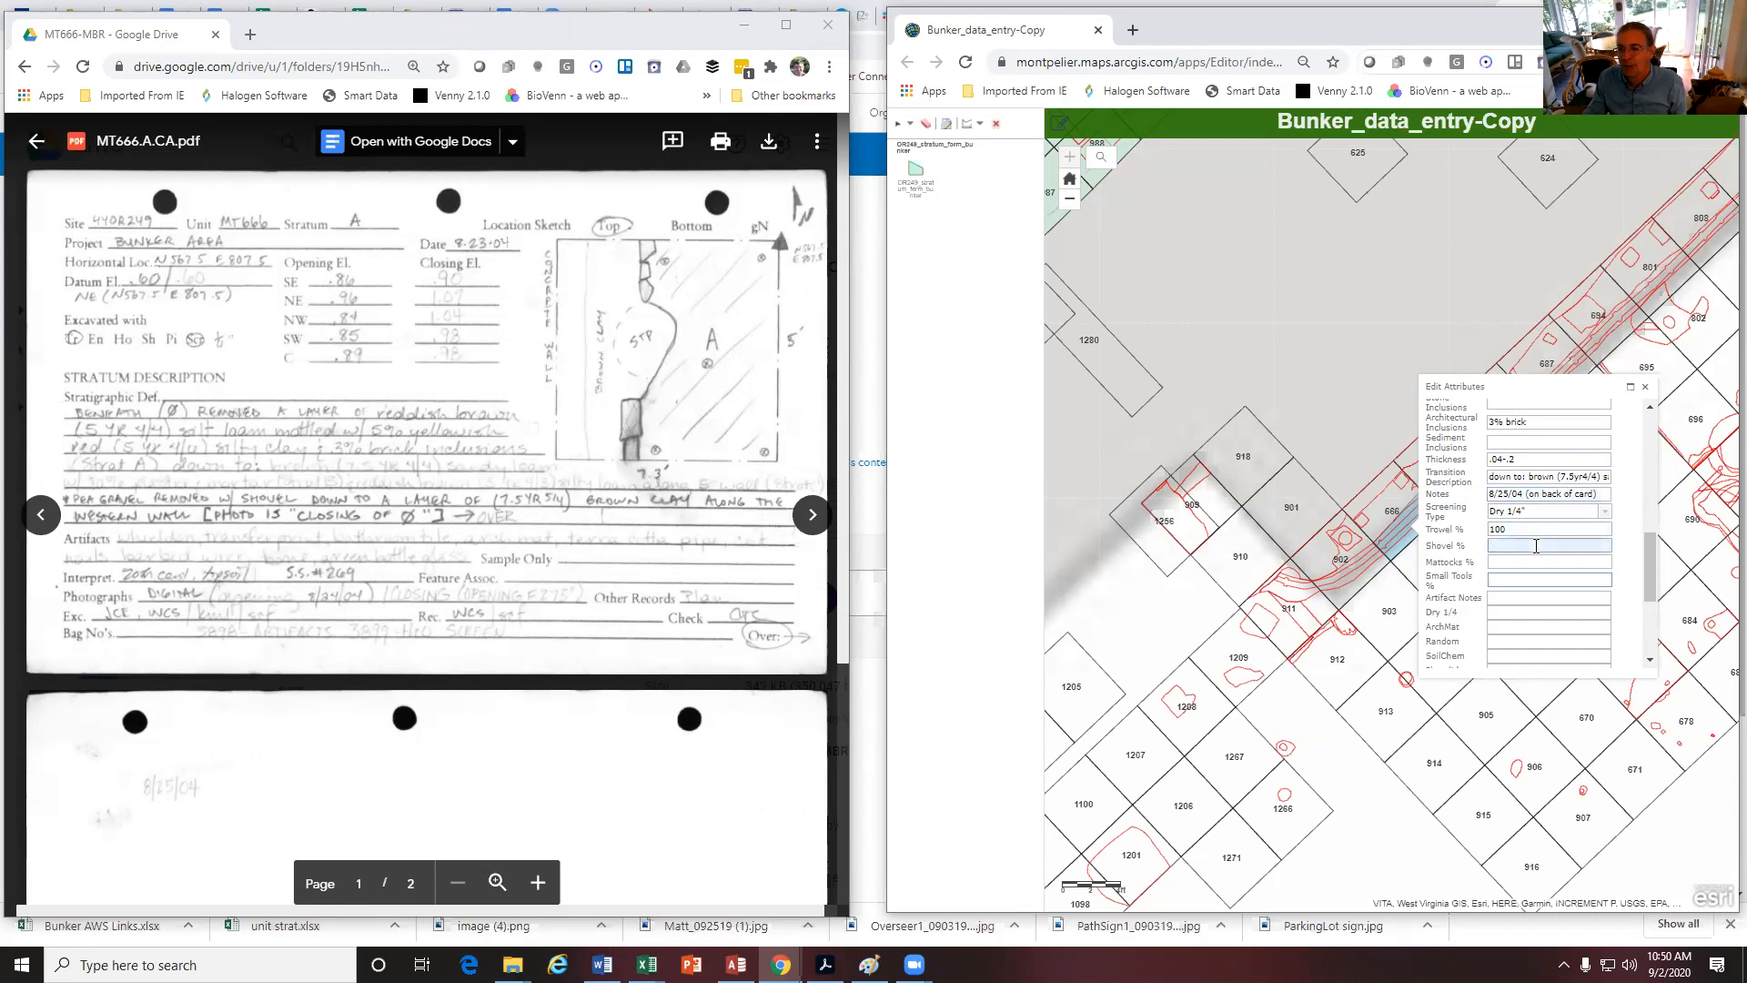
Begin the artifact notes with "whieldon, transfer print," from the card's artifacts line
left_click(1510, 599)
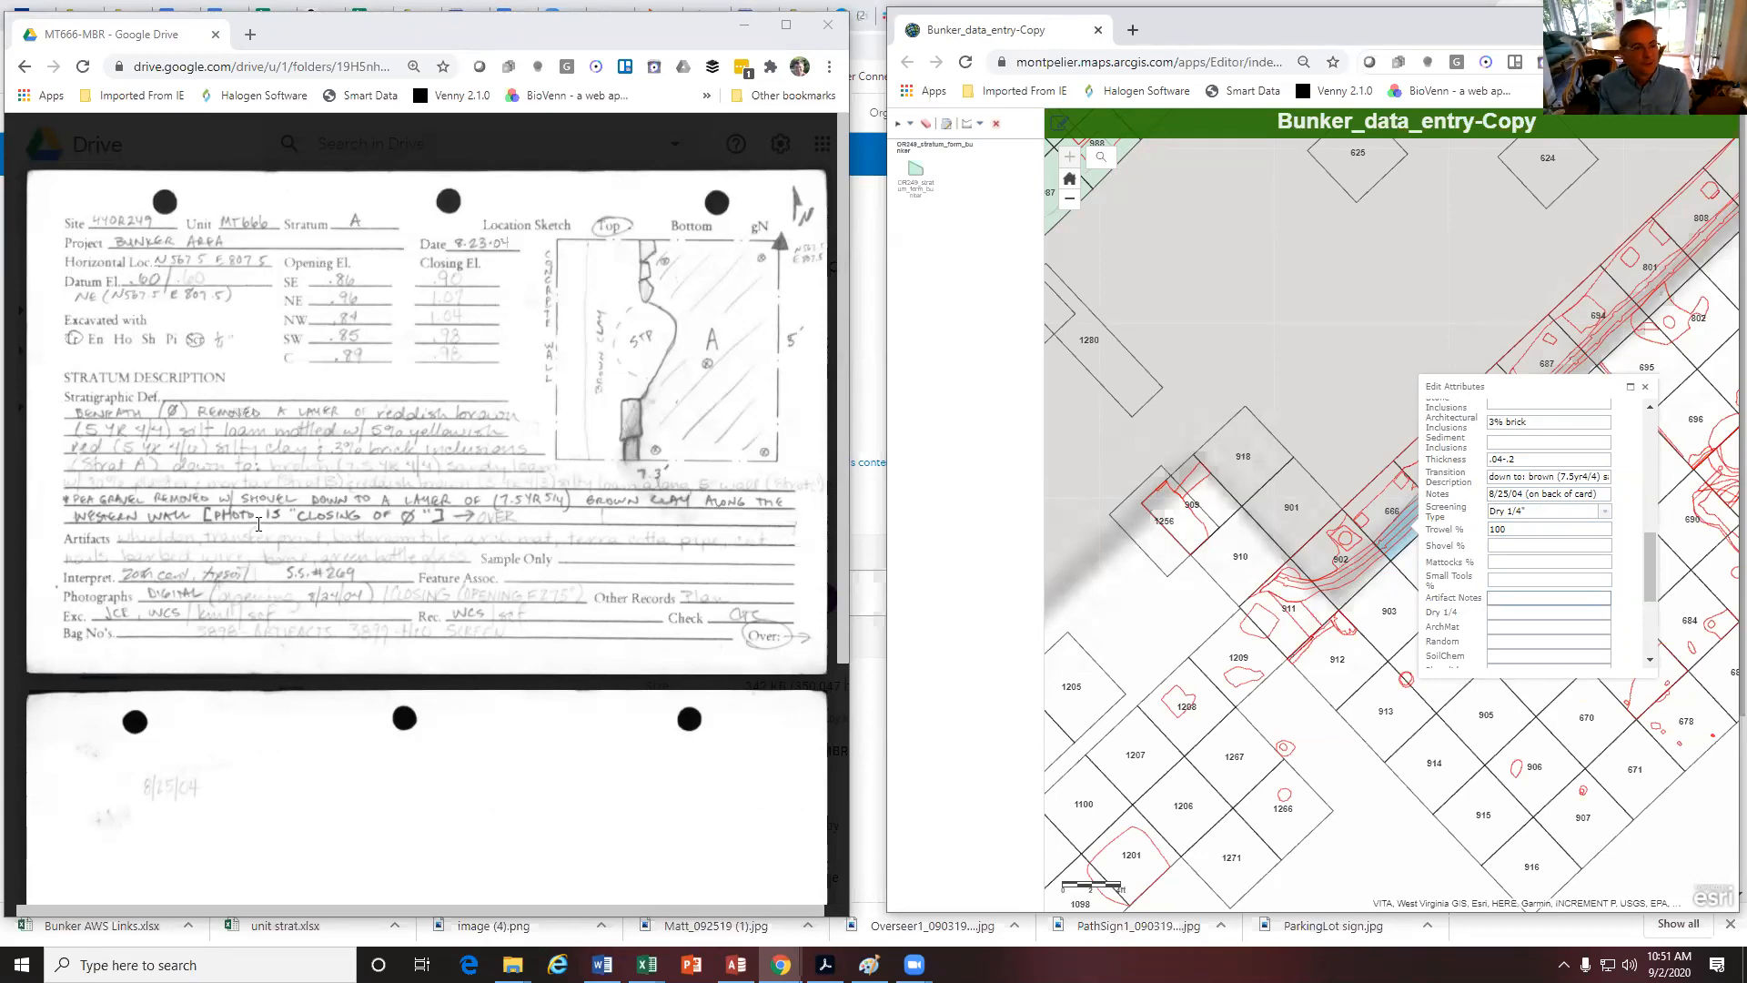
type("wh")
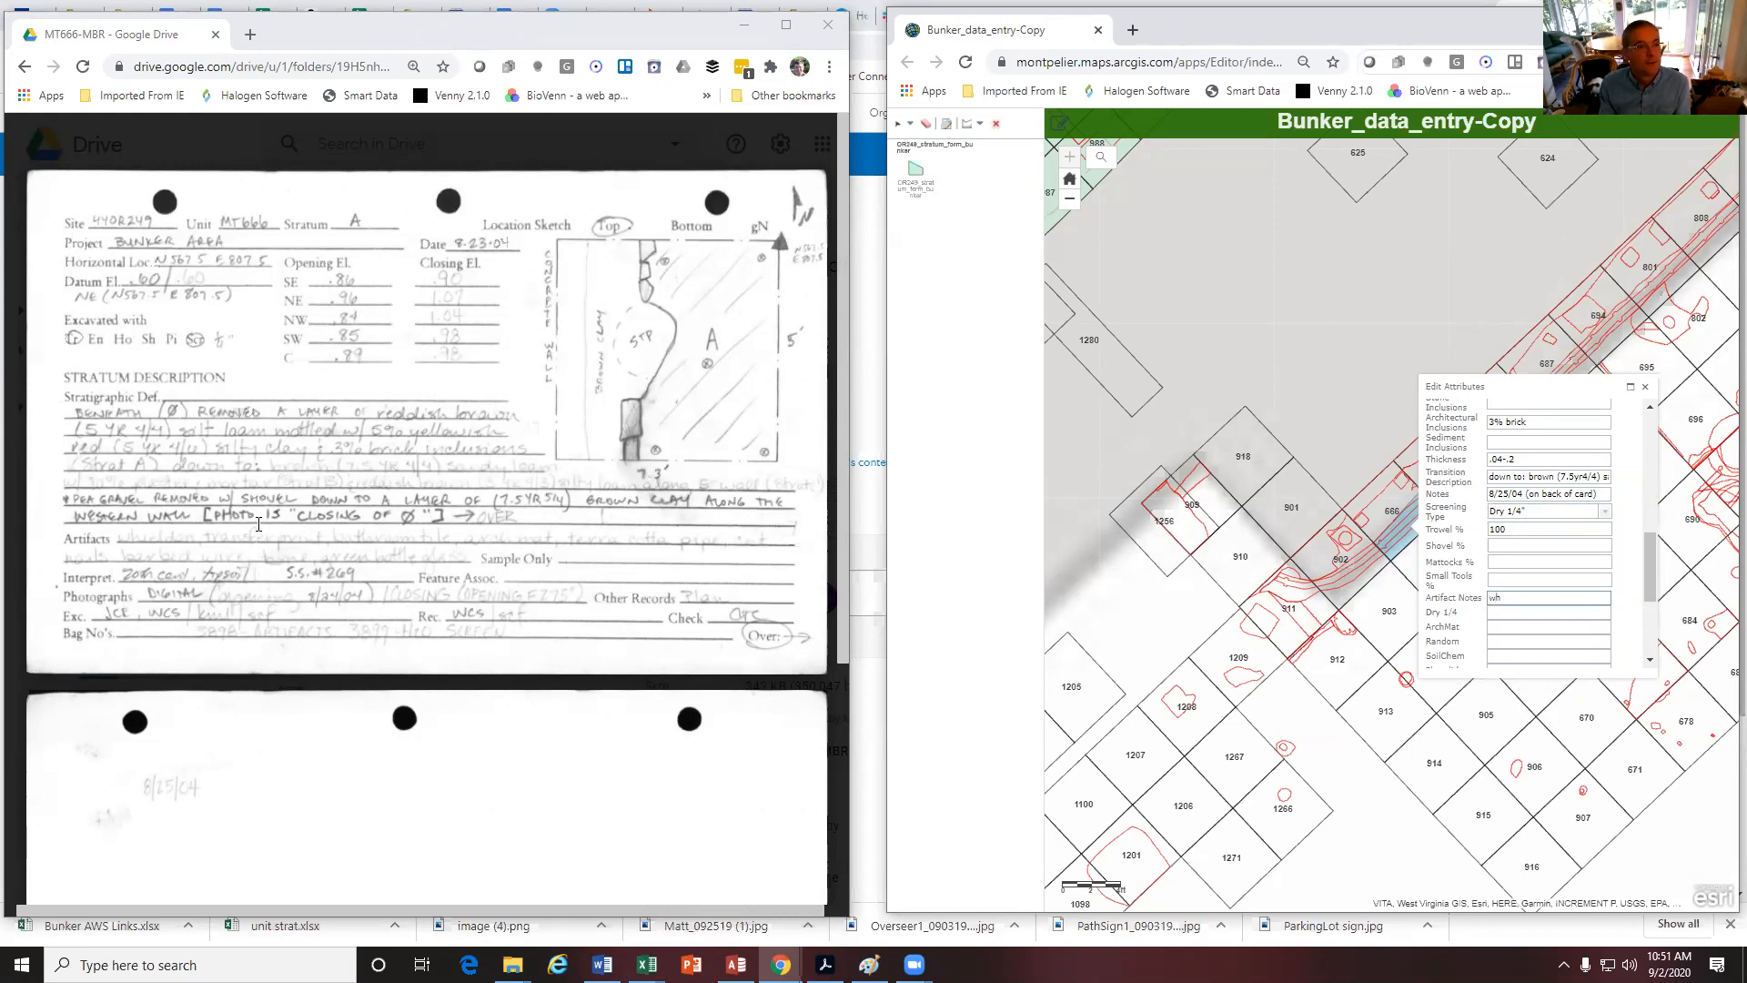
type("ieldon, transfer priont")
key("BackSpace")
key("BackSpace")
key("BackSpace")
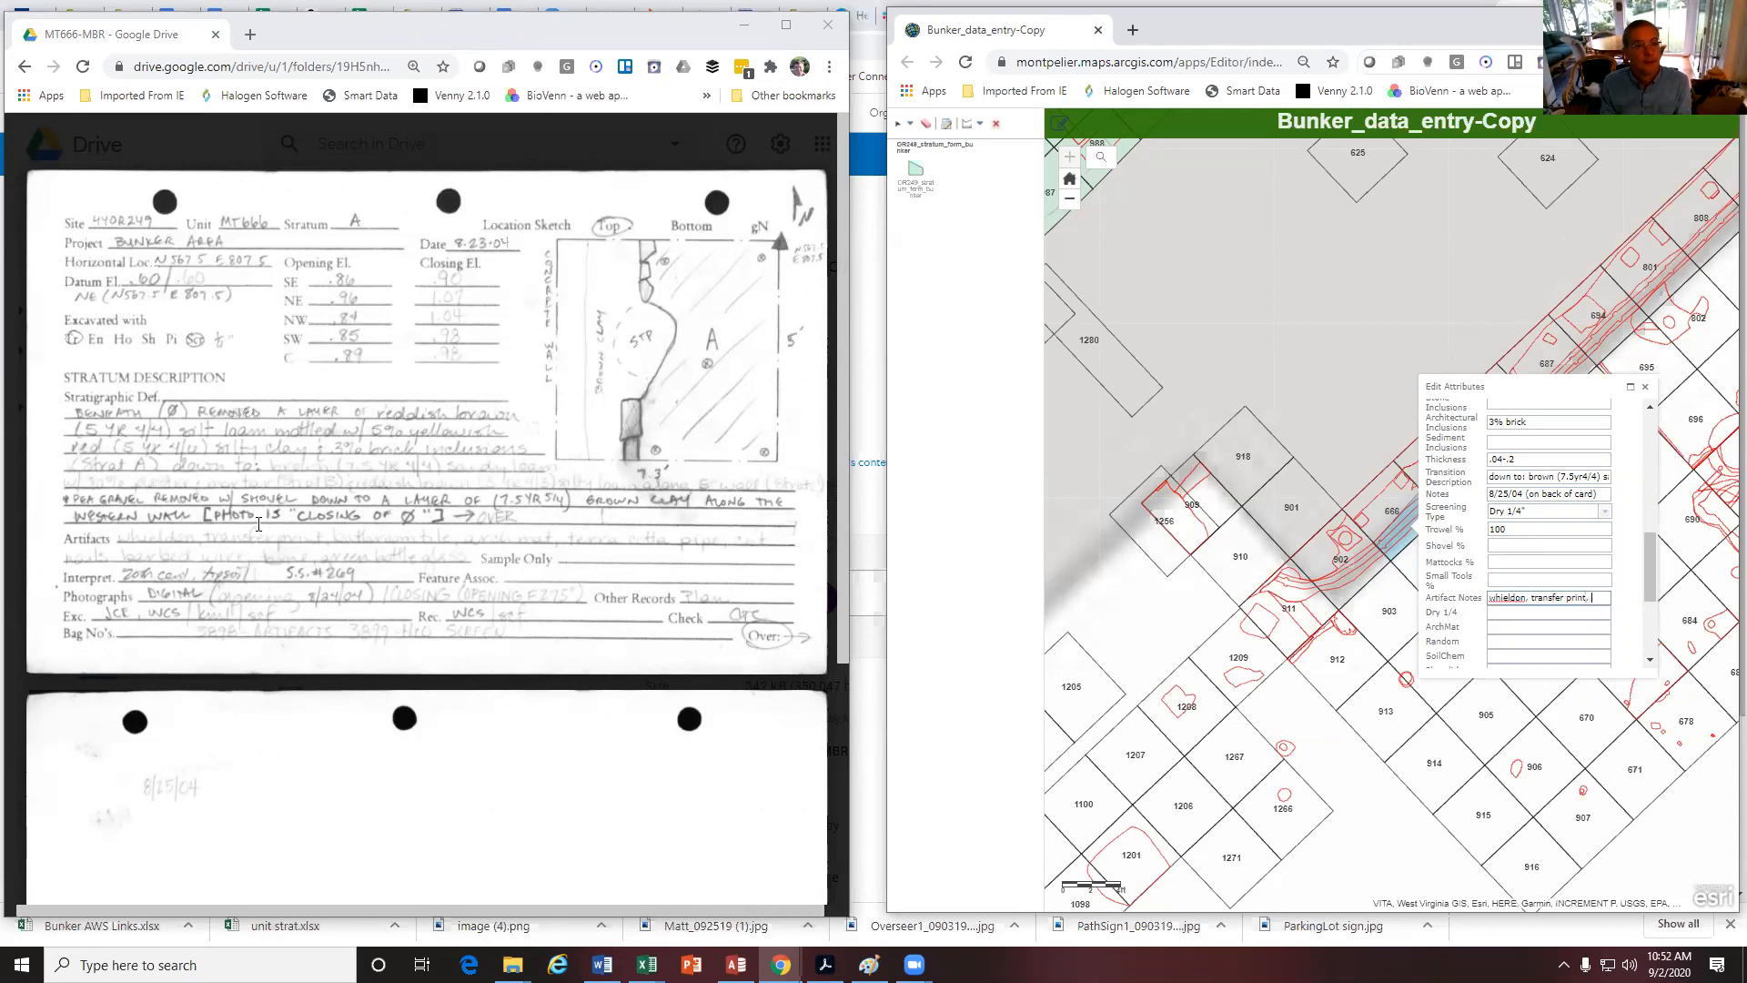
Continue the stratum record's artifact notes after "transfer print" with "bathroom tile, arch mat, terra cotta pipe"
type("nt, bathroo")
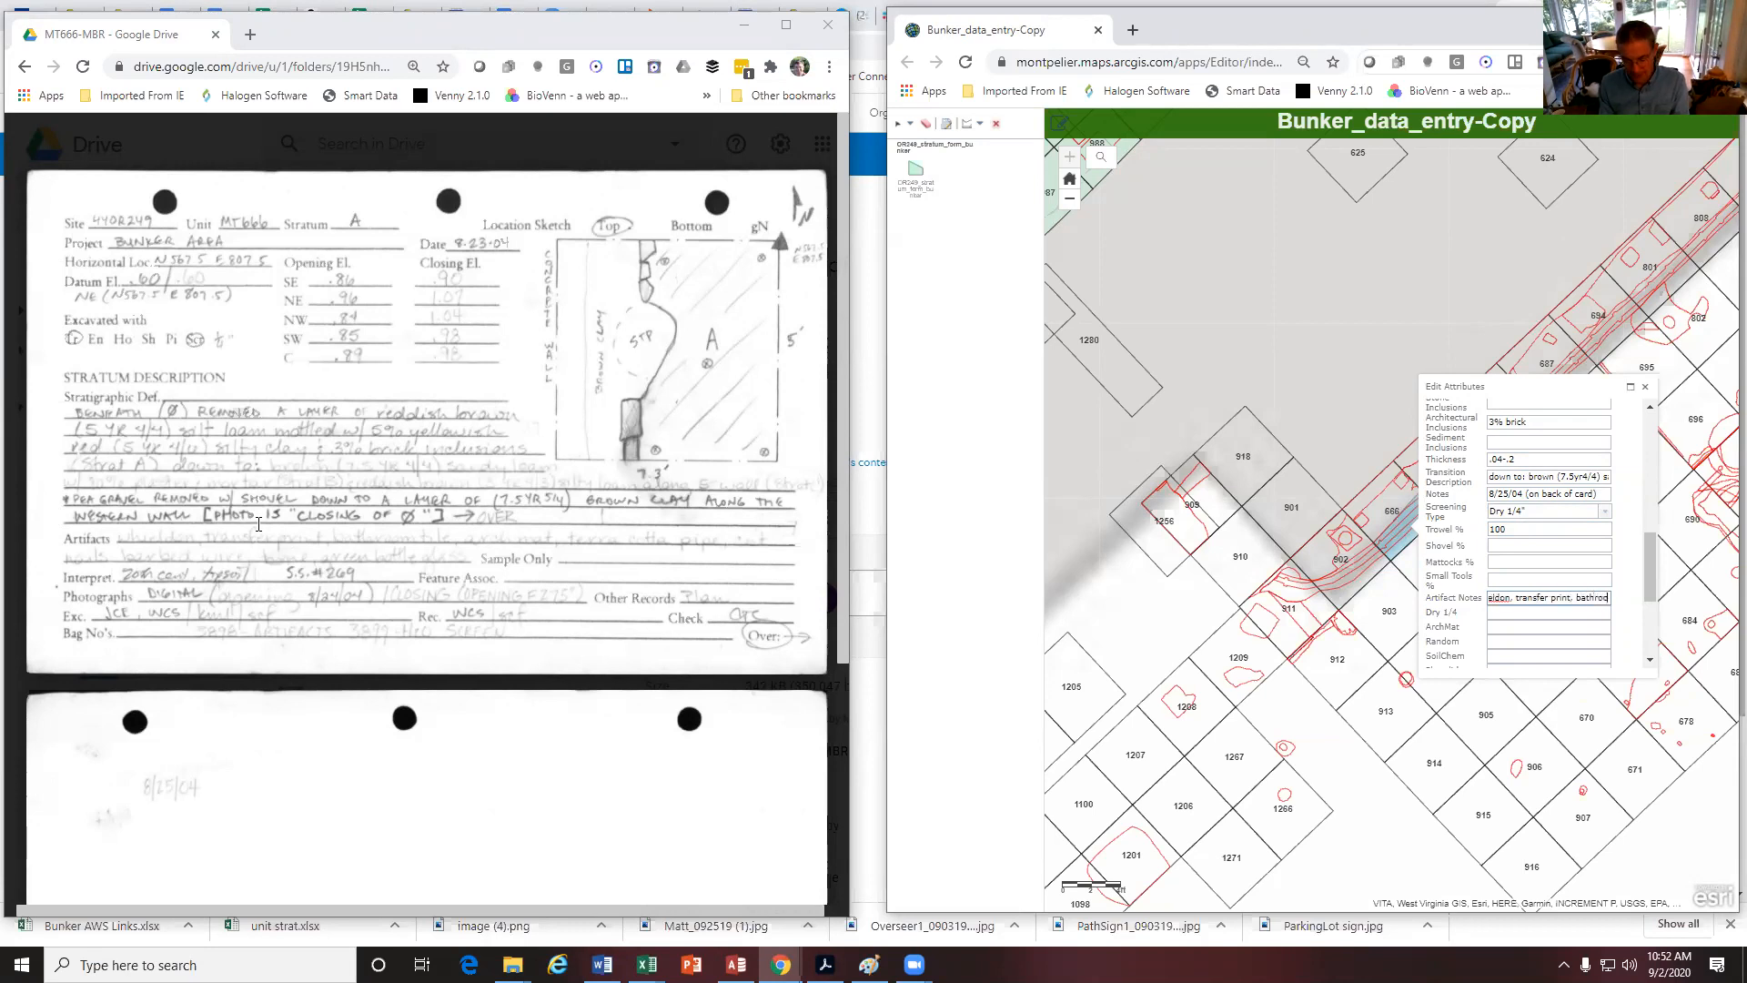
type("m tile, arch mat.")
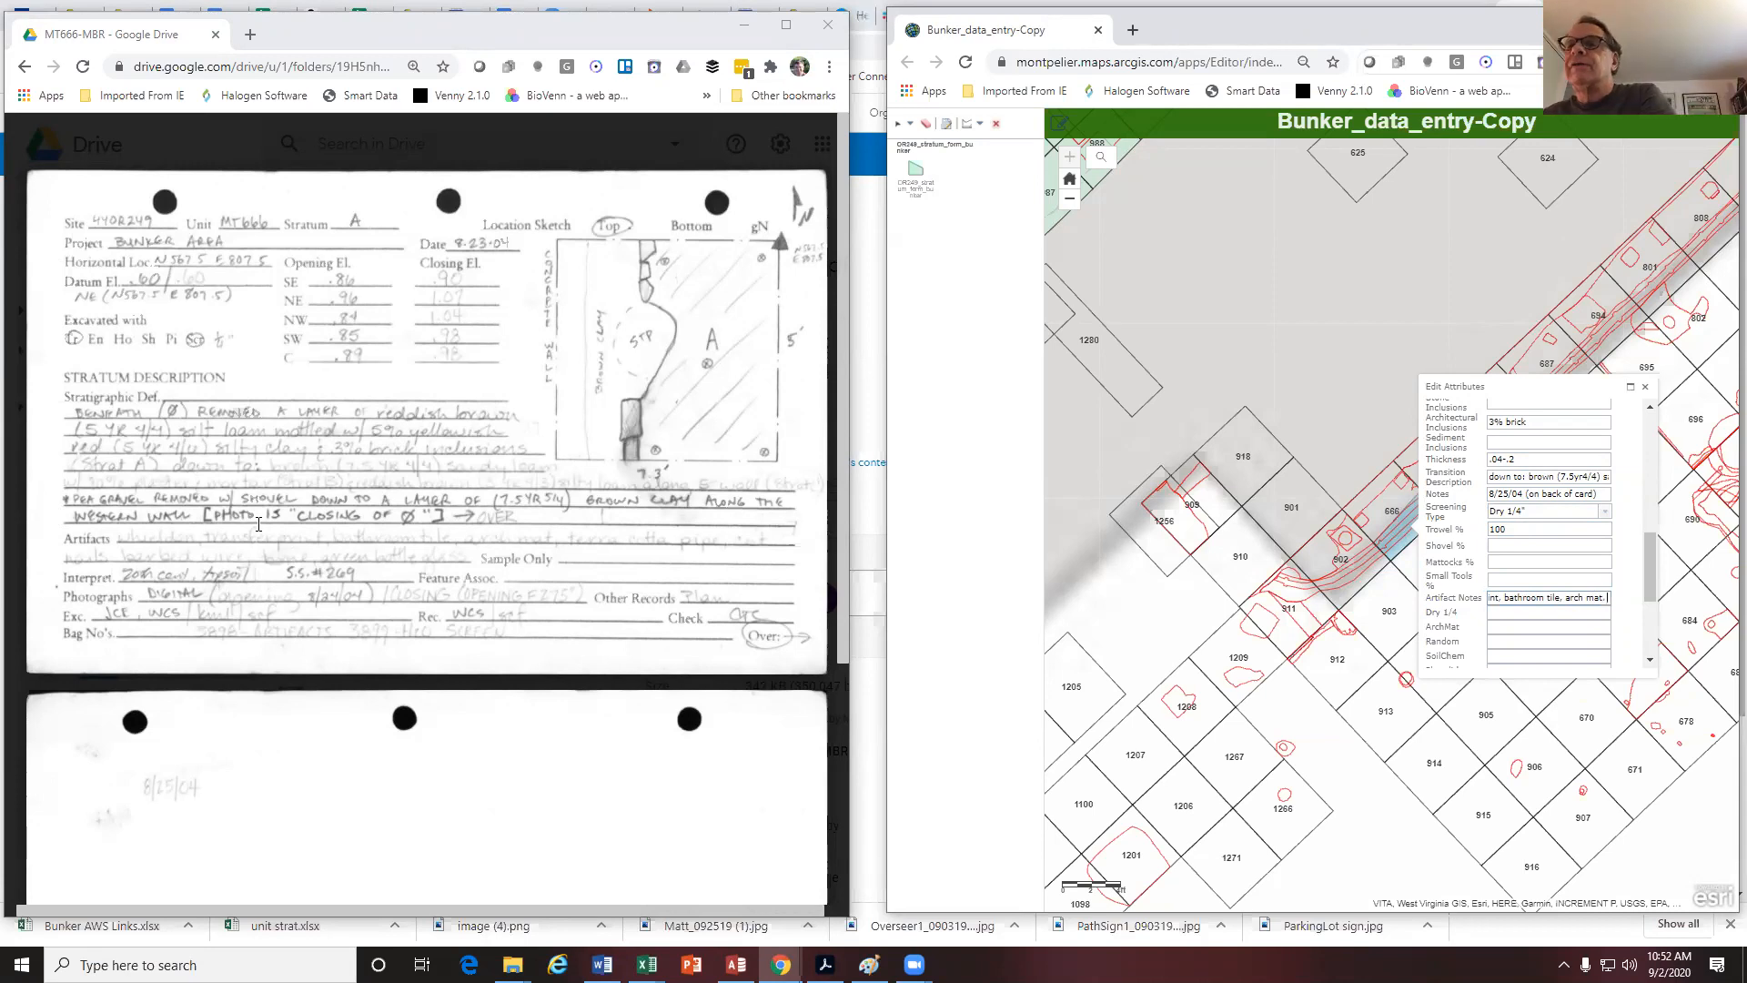
key("BackSpace")
type(", te")
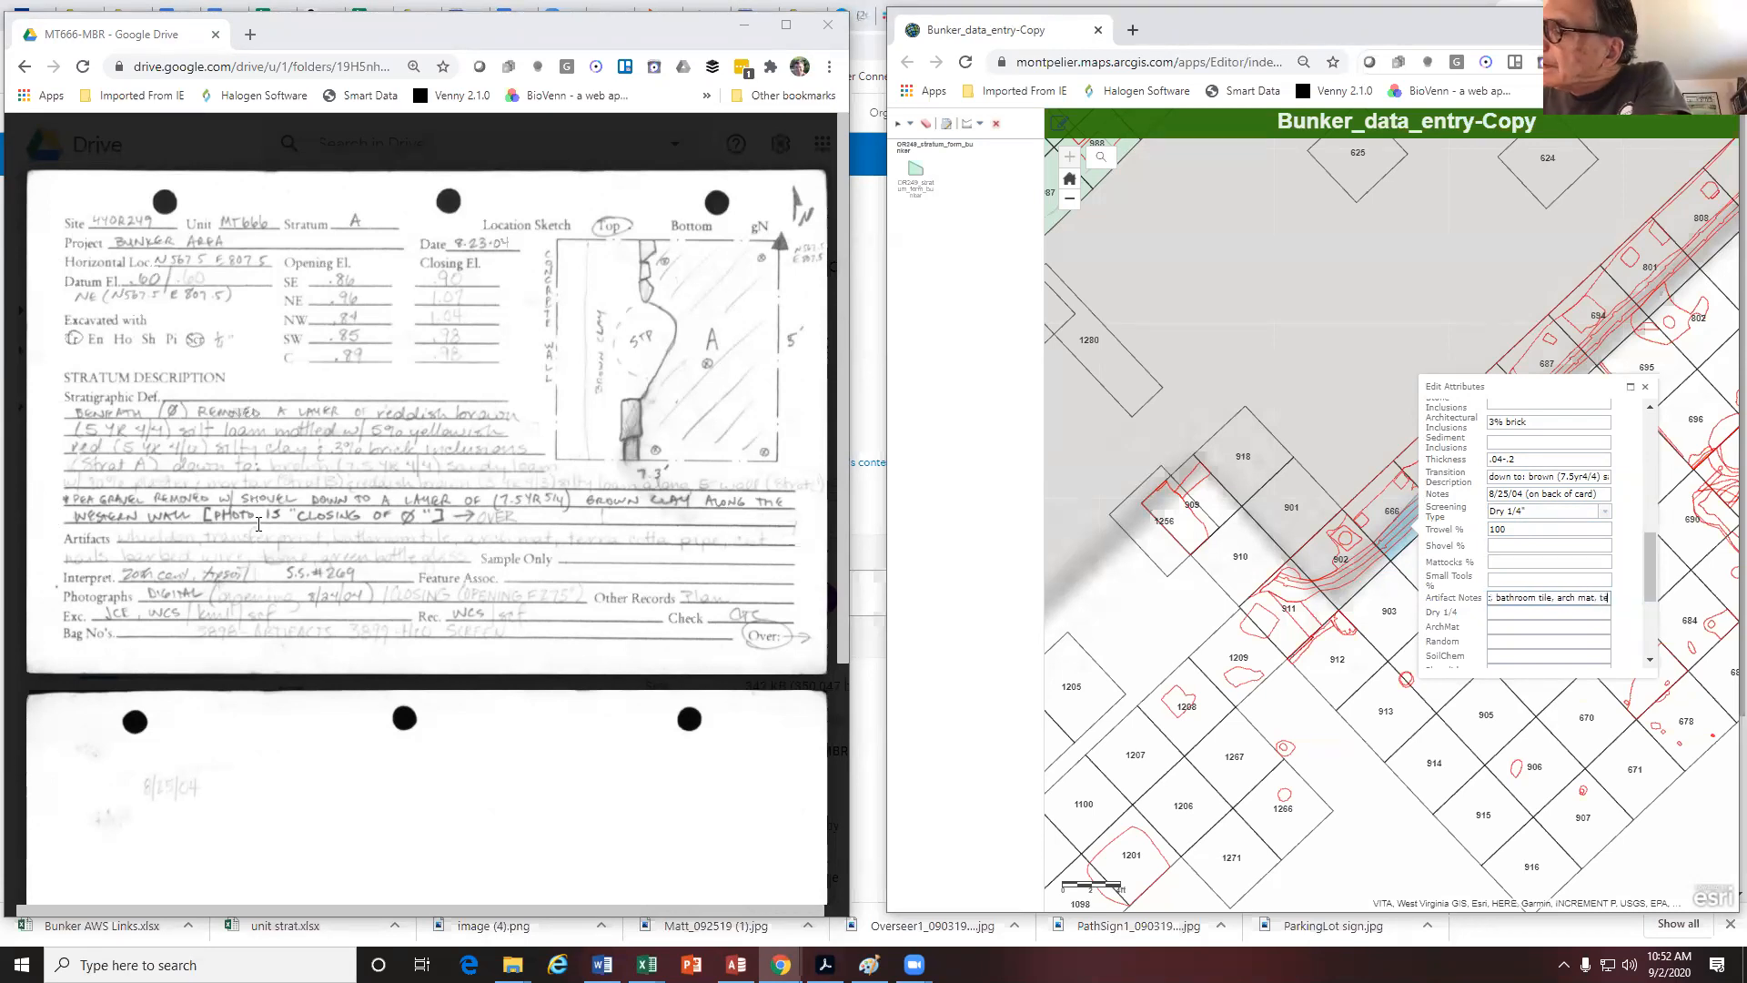
type("rra cotta pi")
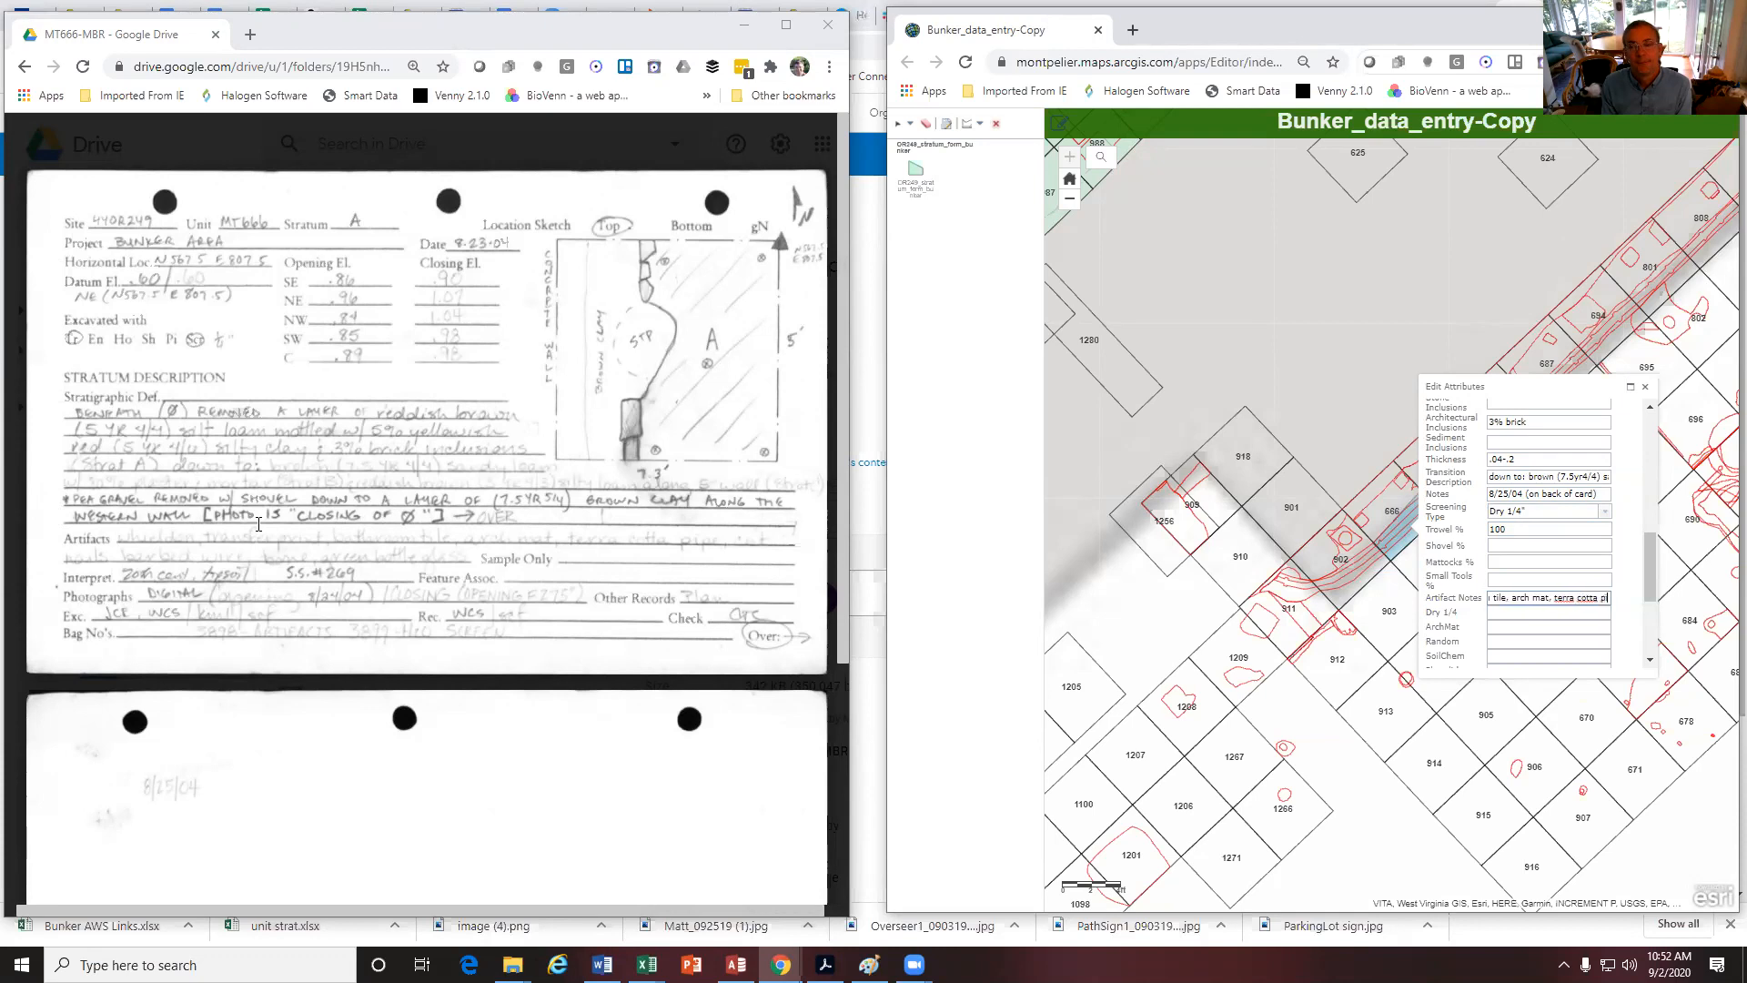
type("pe.")
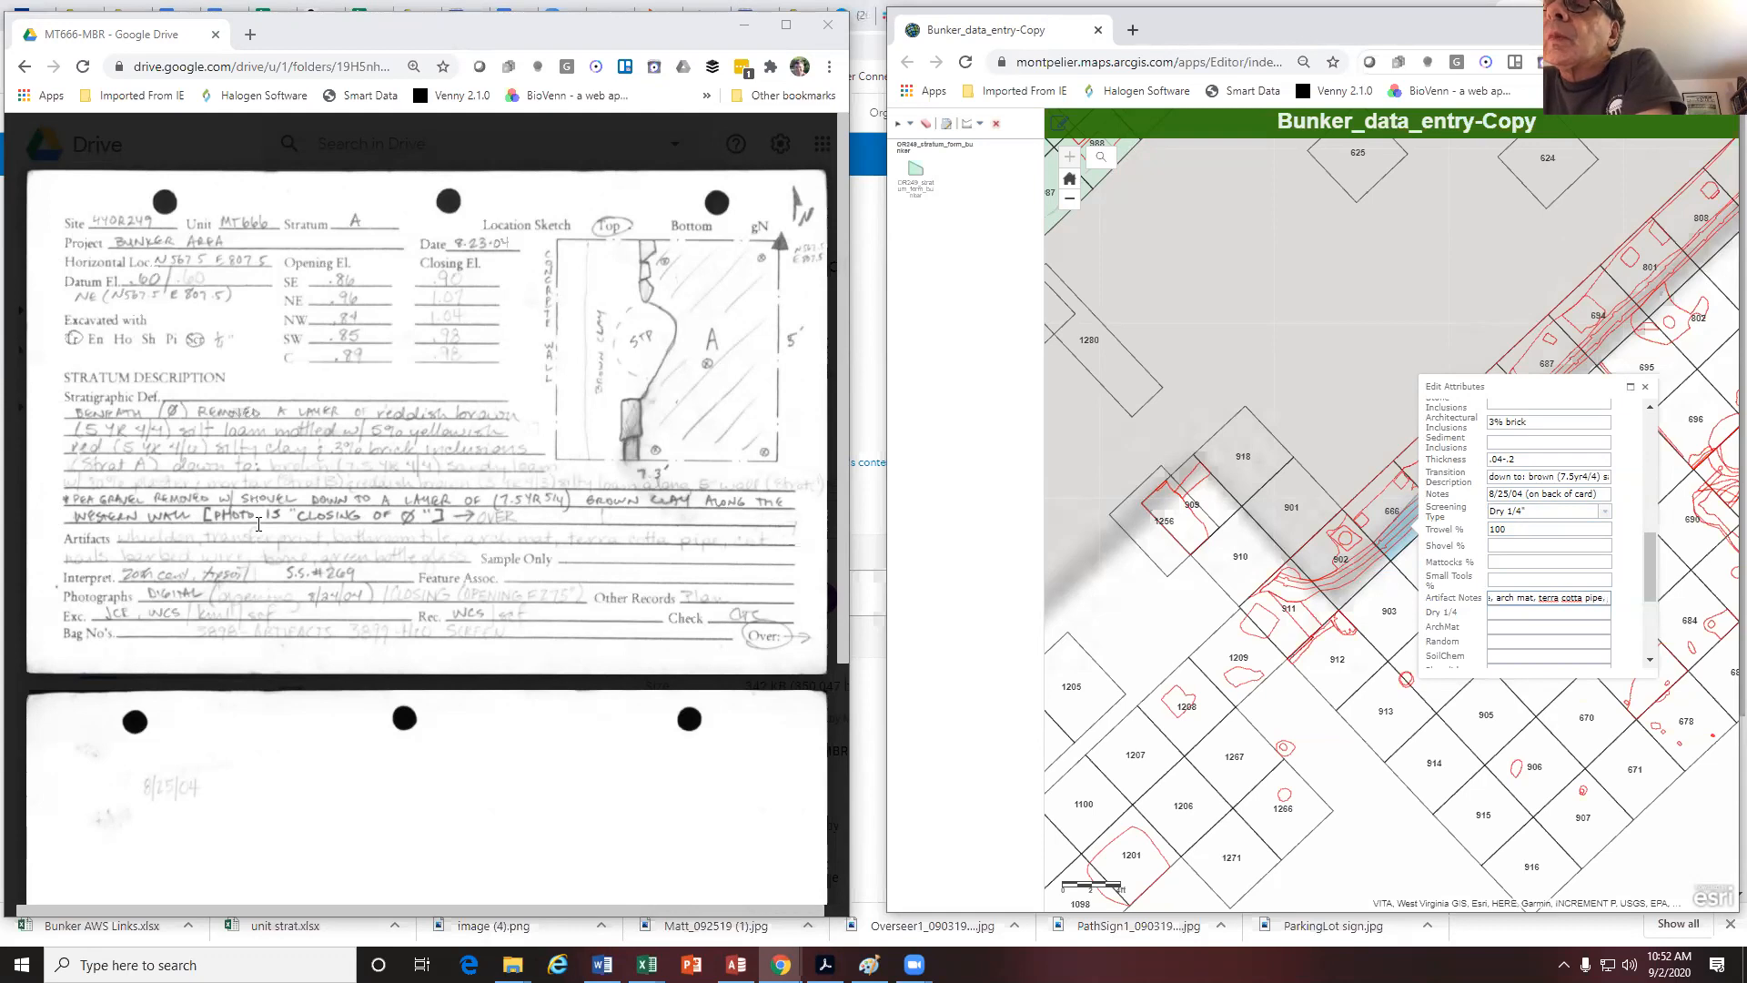
Add "cut nails, barbed wire, bone, green bottle glass" to the end of the artifact notes
key("BackSpace")
type(", cut nails, ba")
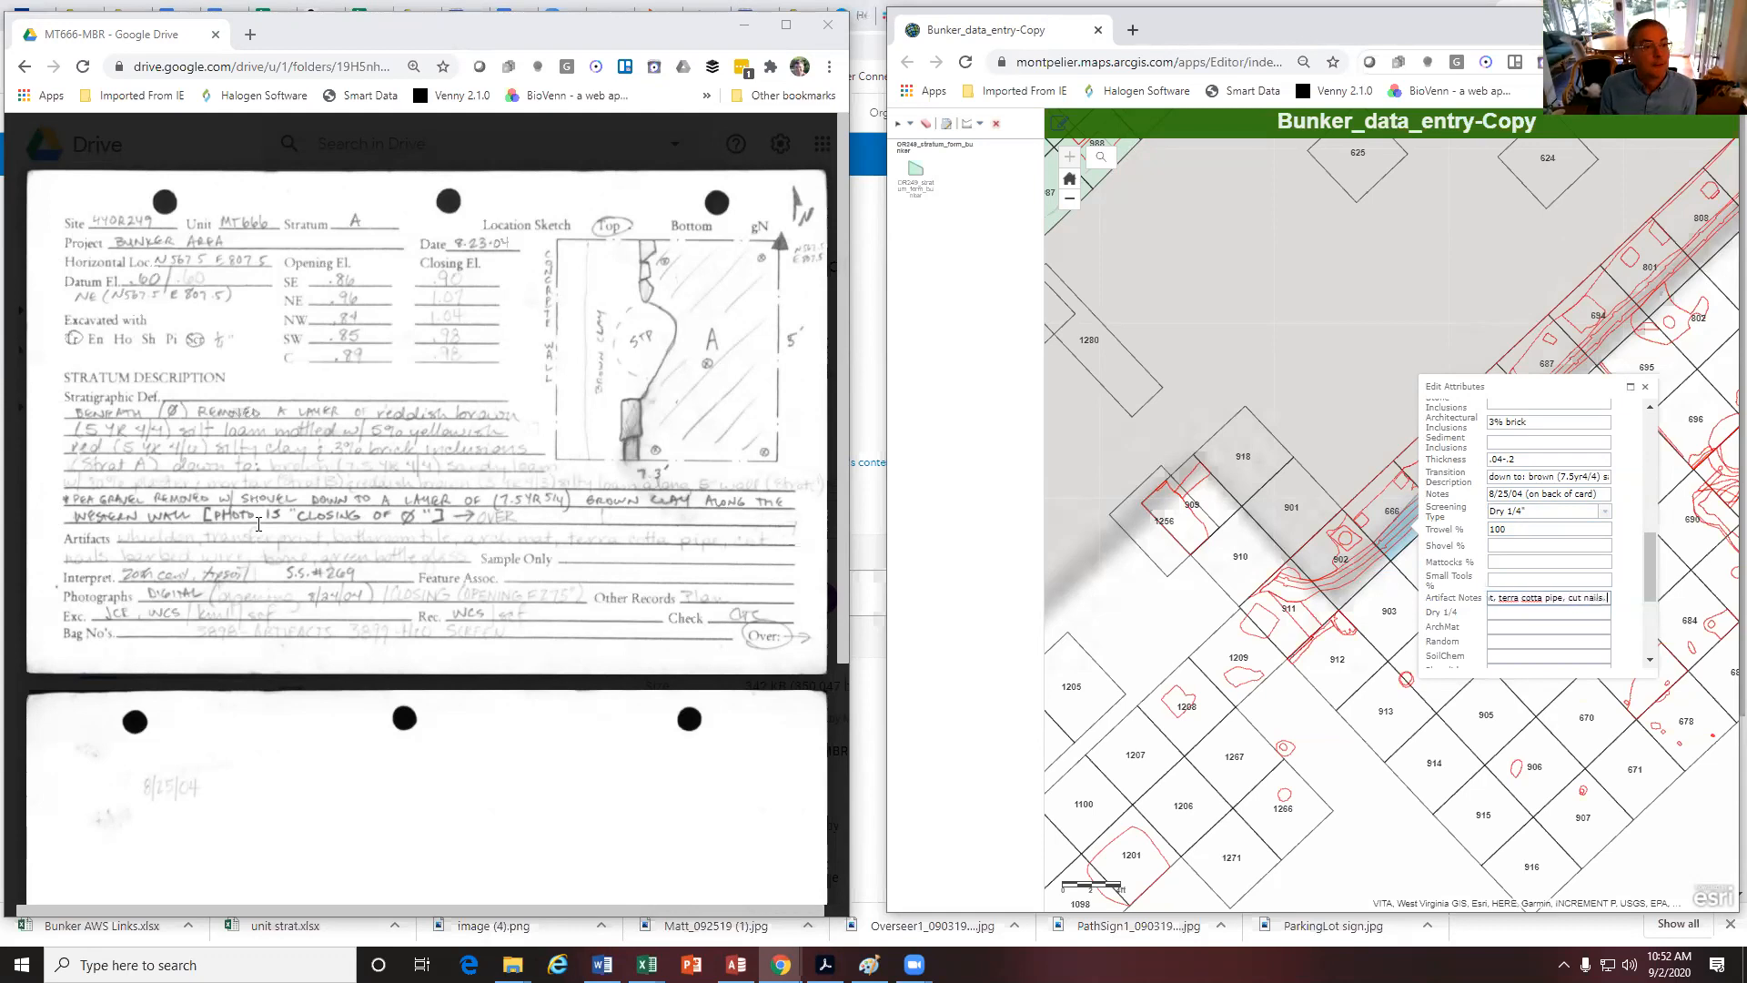
type("rb")
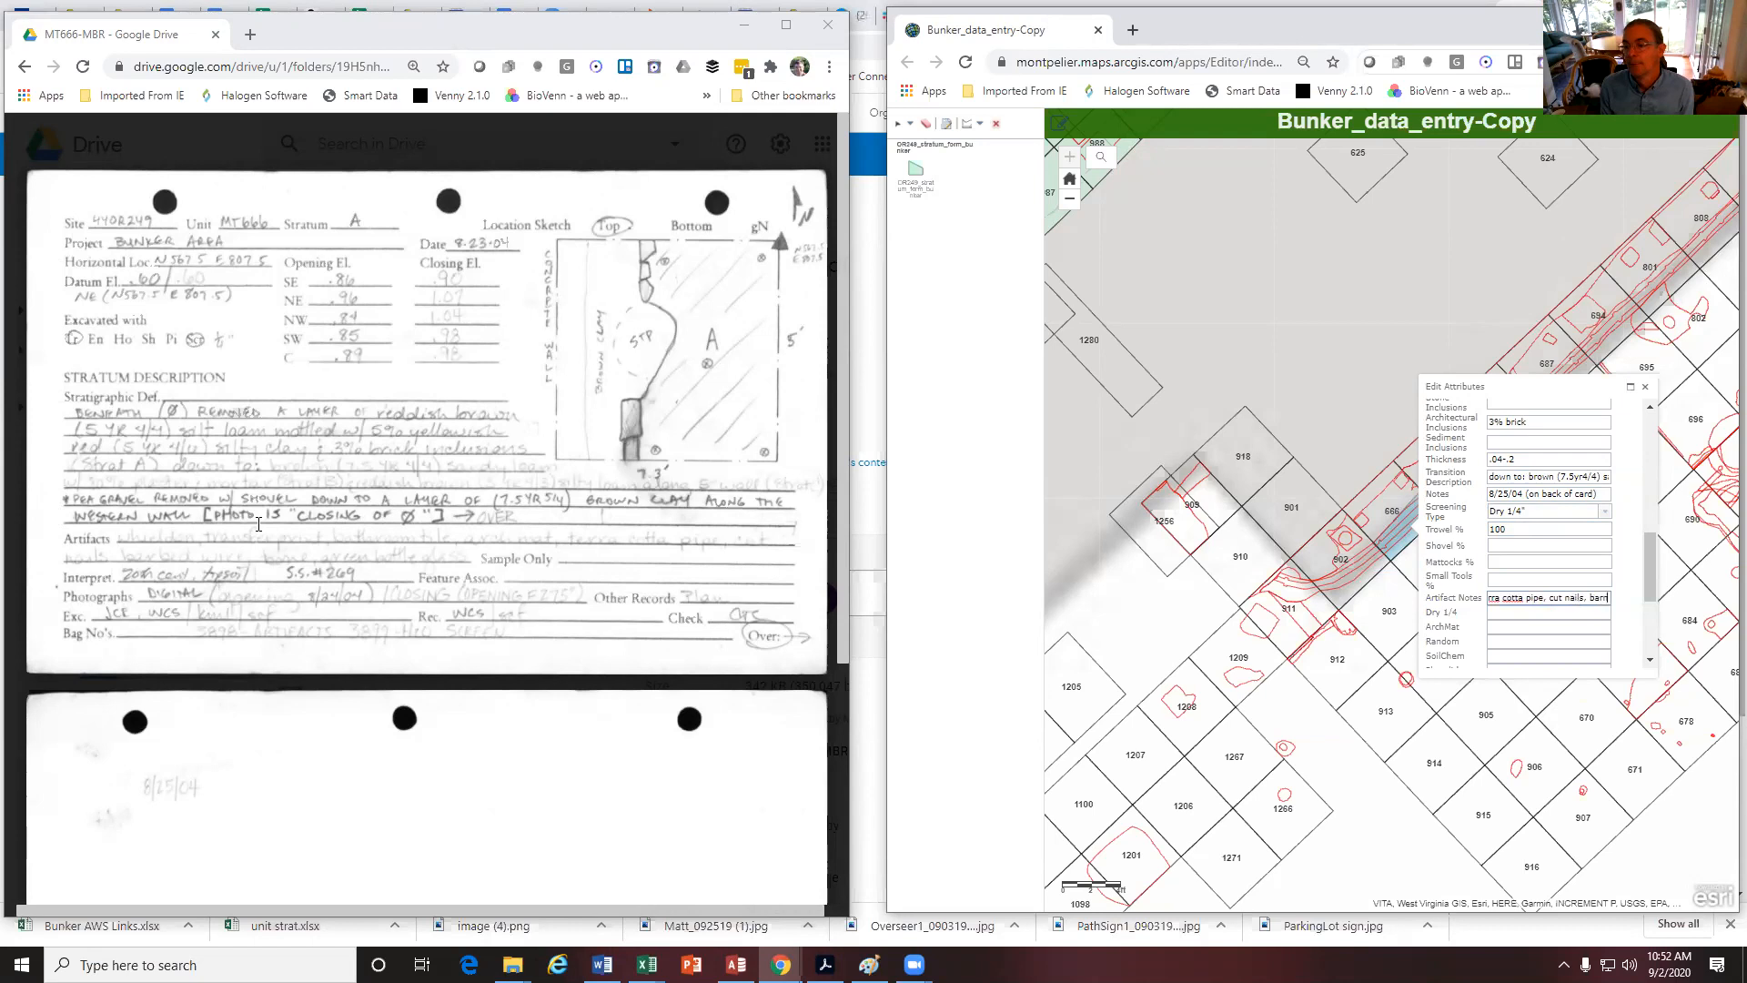
type("ed wire")
key("BackSpace")
key("BackSpace")
type("re,")
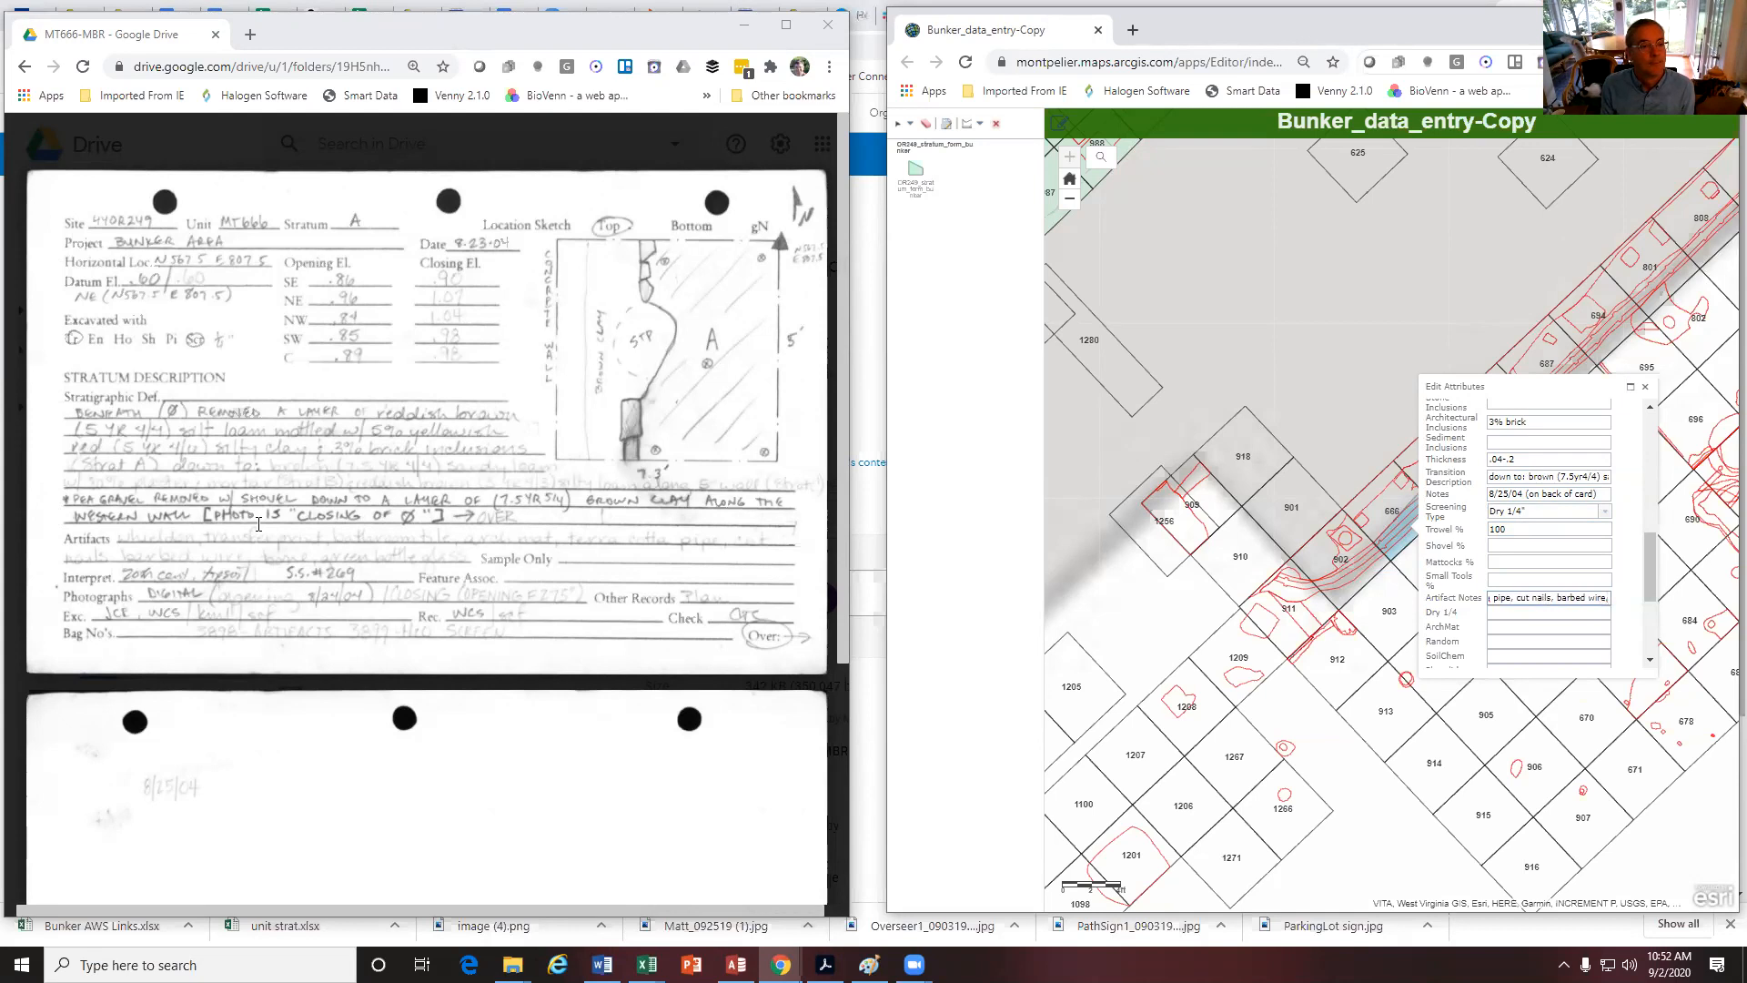
type(" bo")
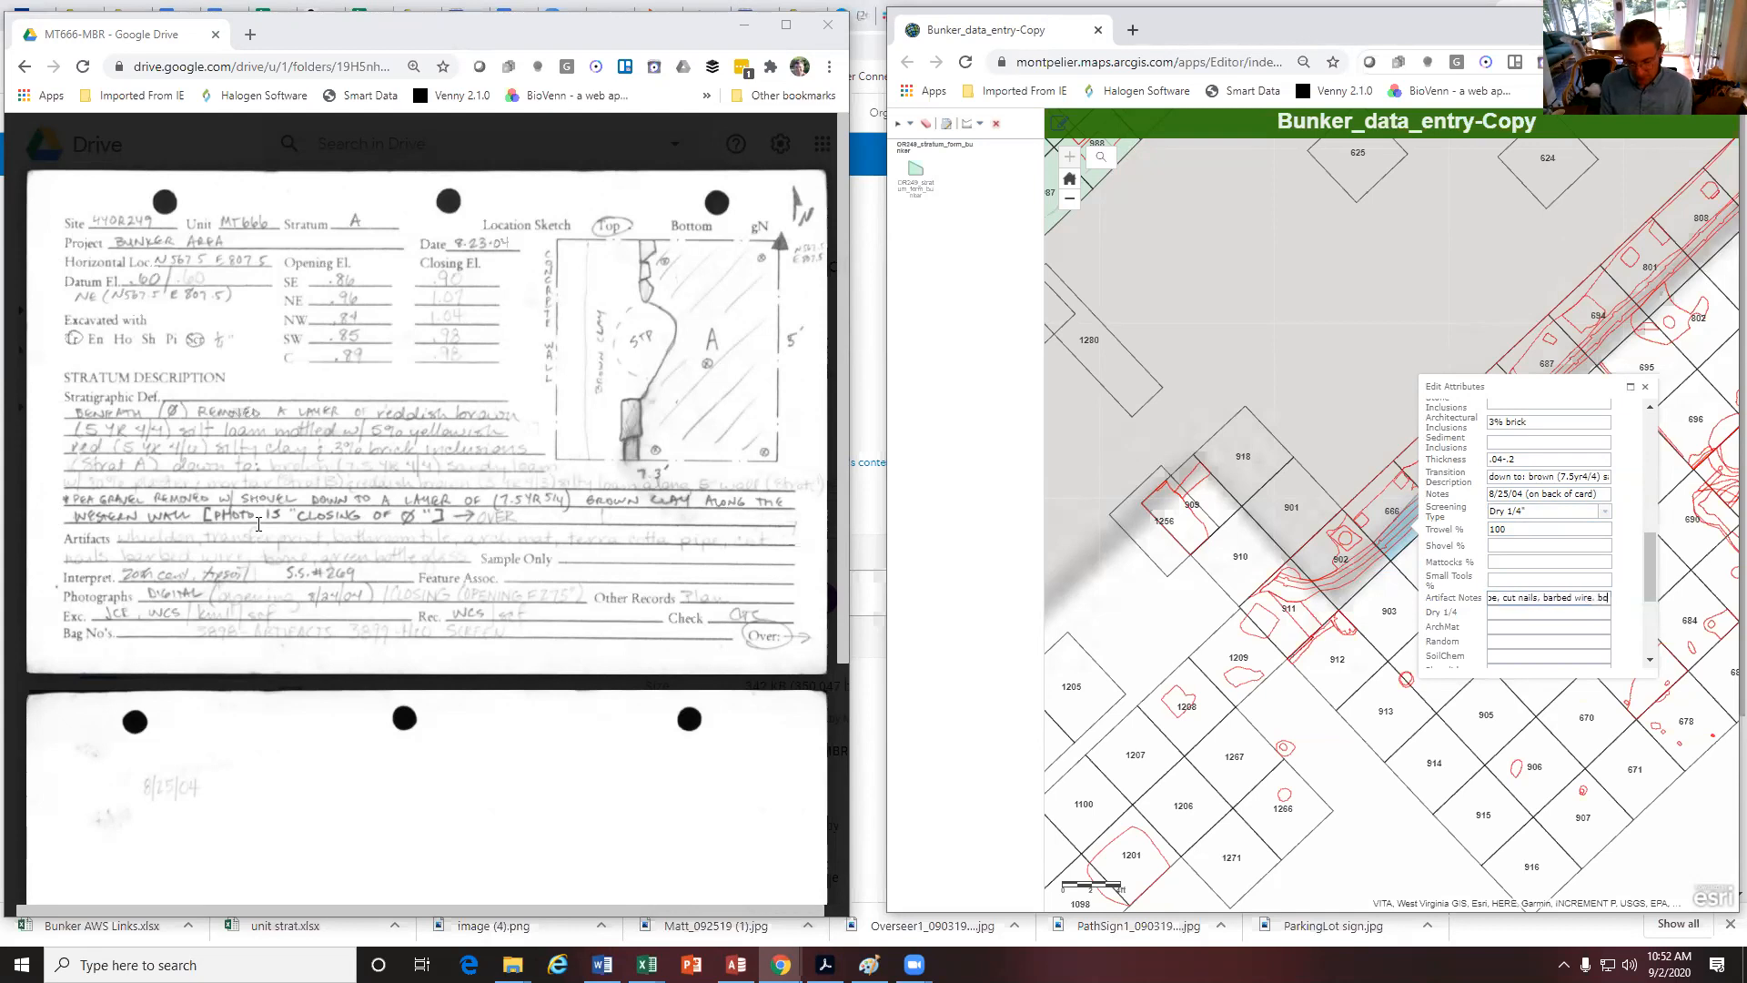
type("ne green bottle glass")
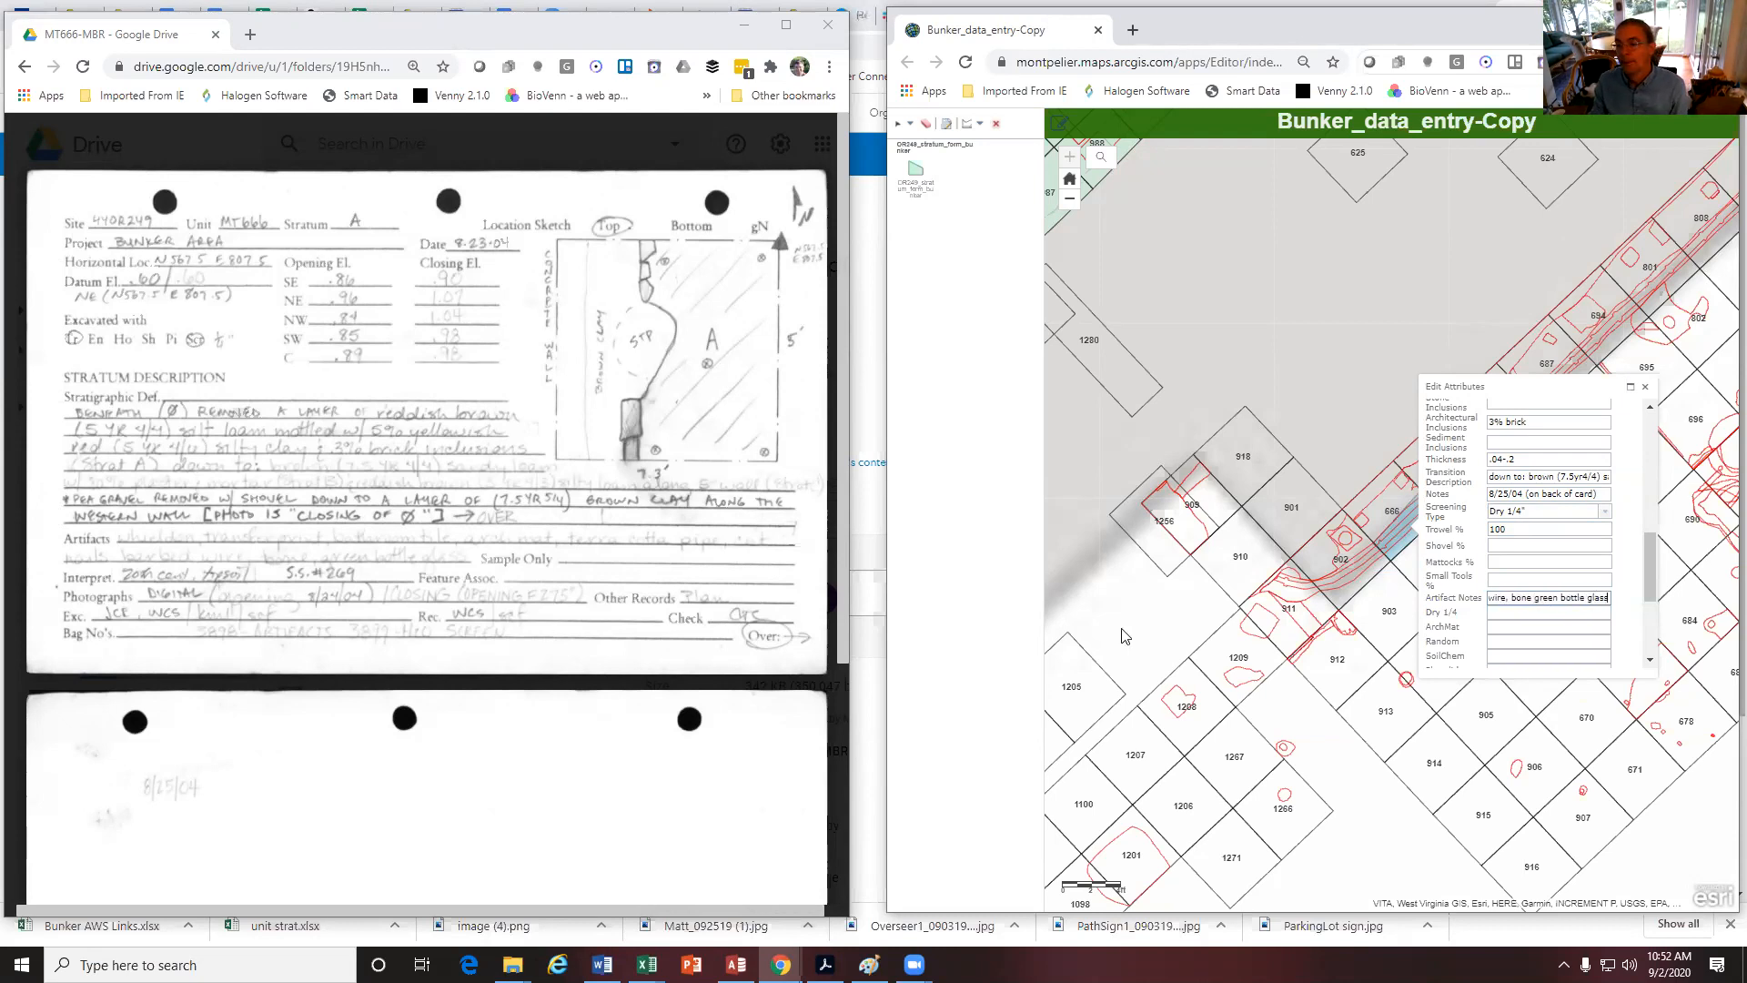
left_click(1538, 597)
type(",")
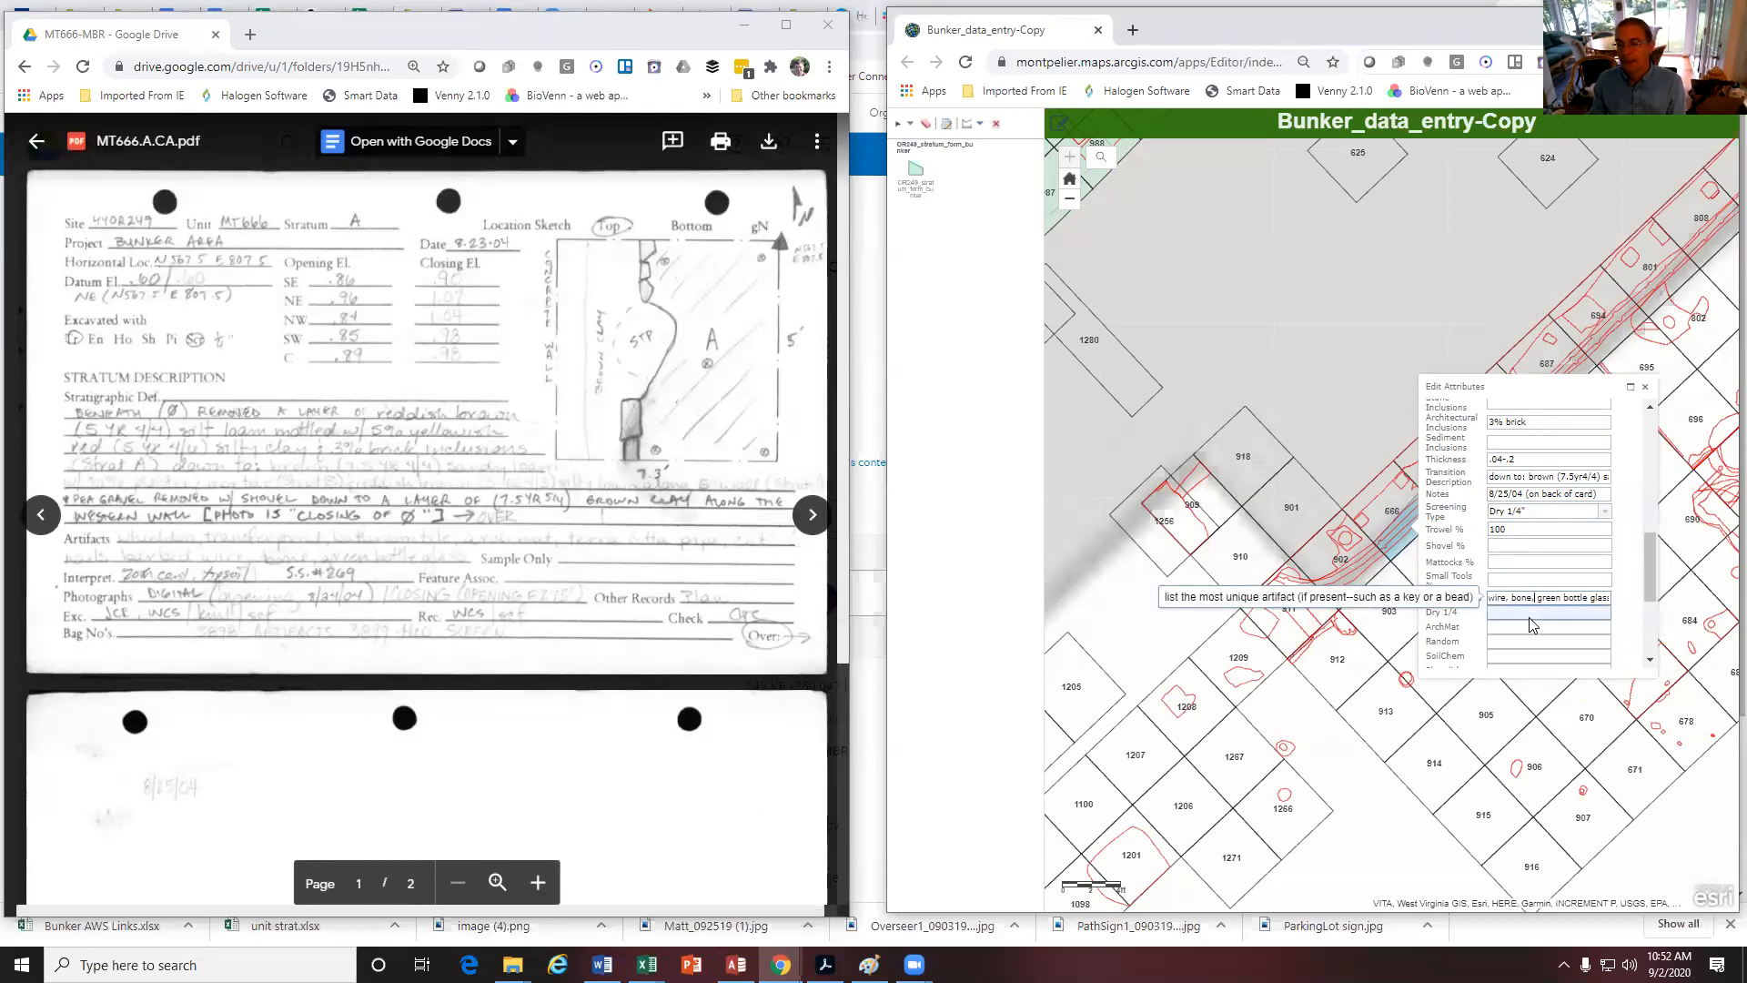
Enlarge the bag numbers on the scanned stratum card and enter 3898 as the Dry 1/4 inventory number
left_click(1529, 613)
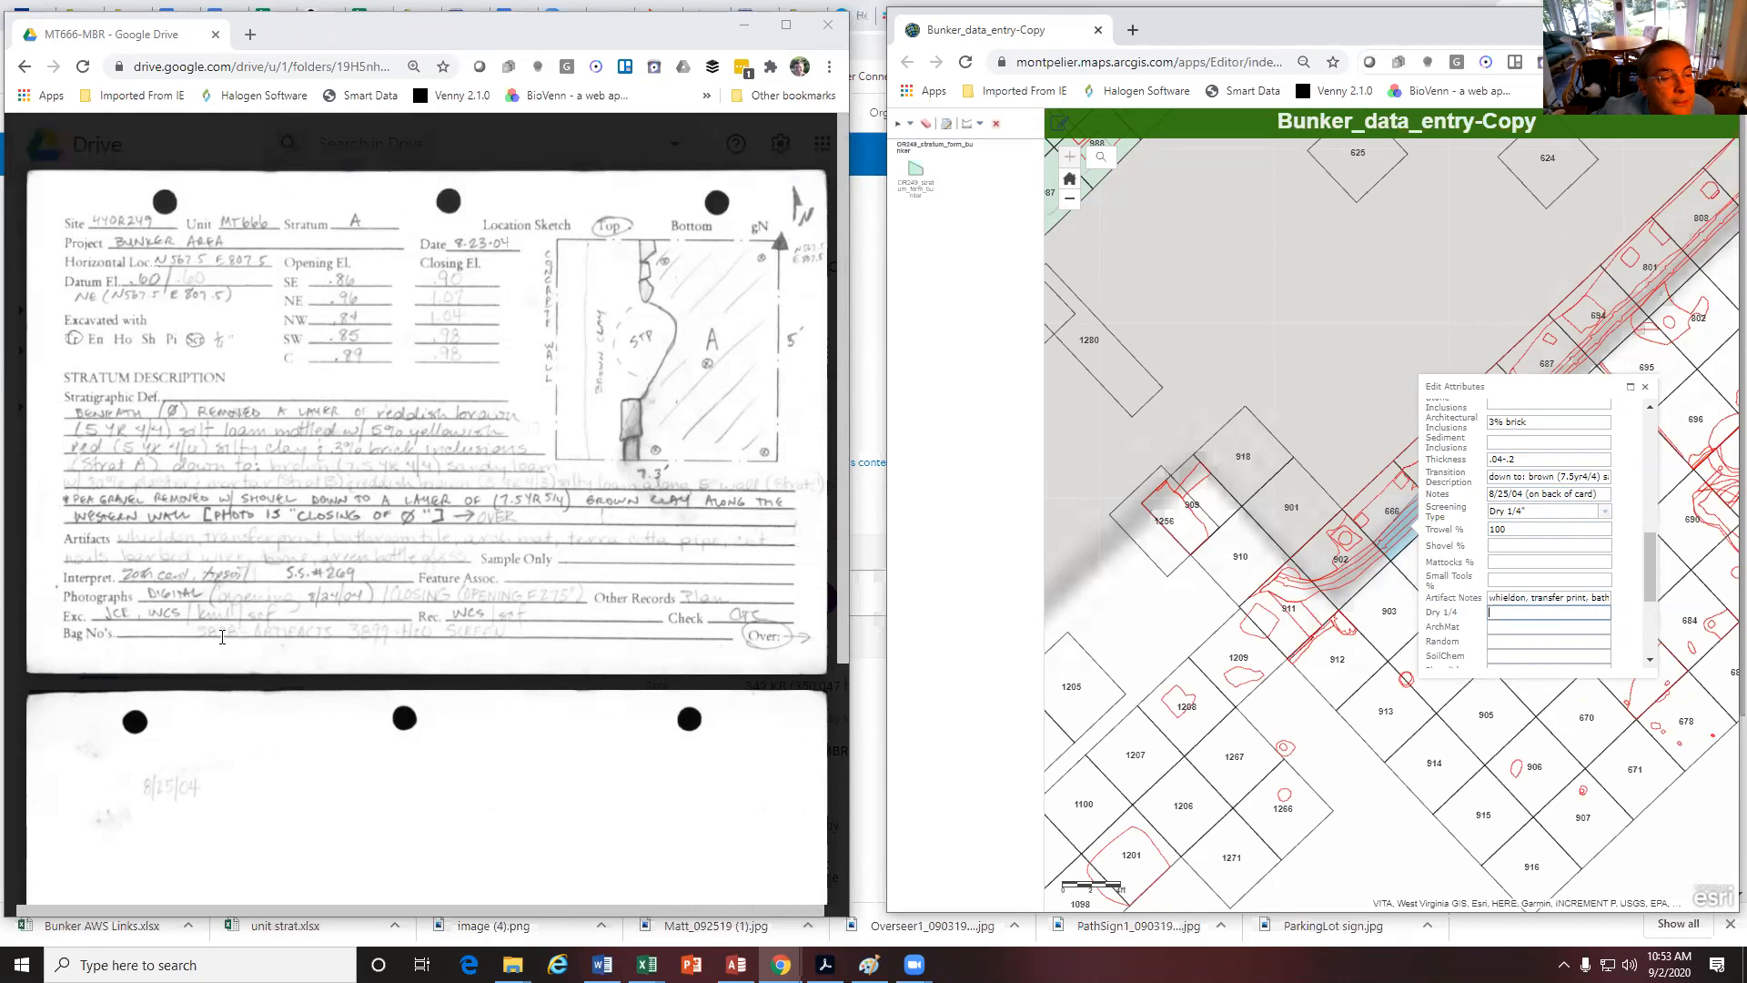
left_click(223, 638)
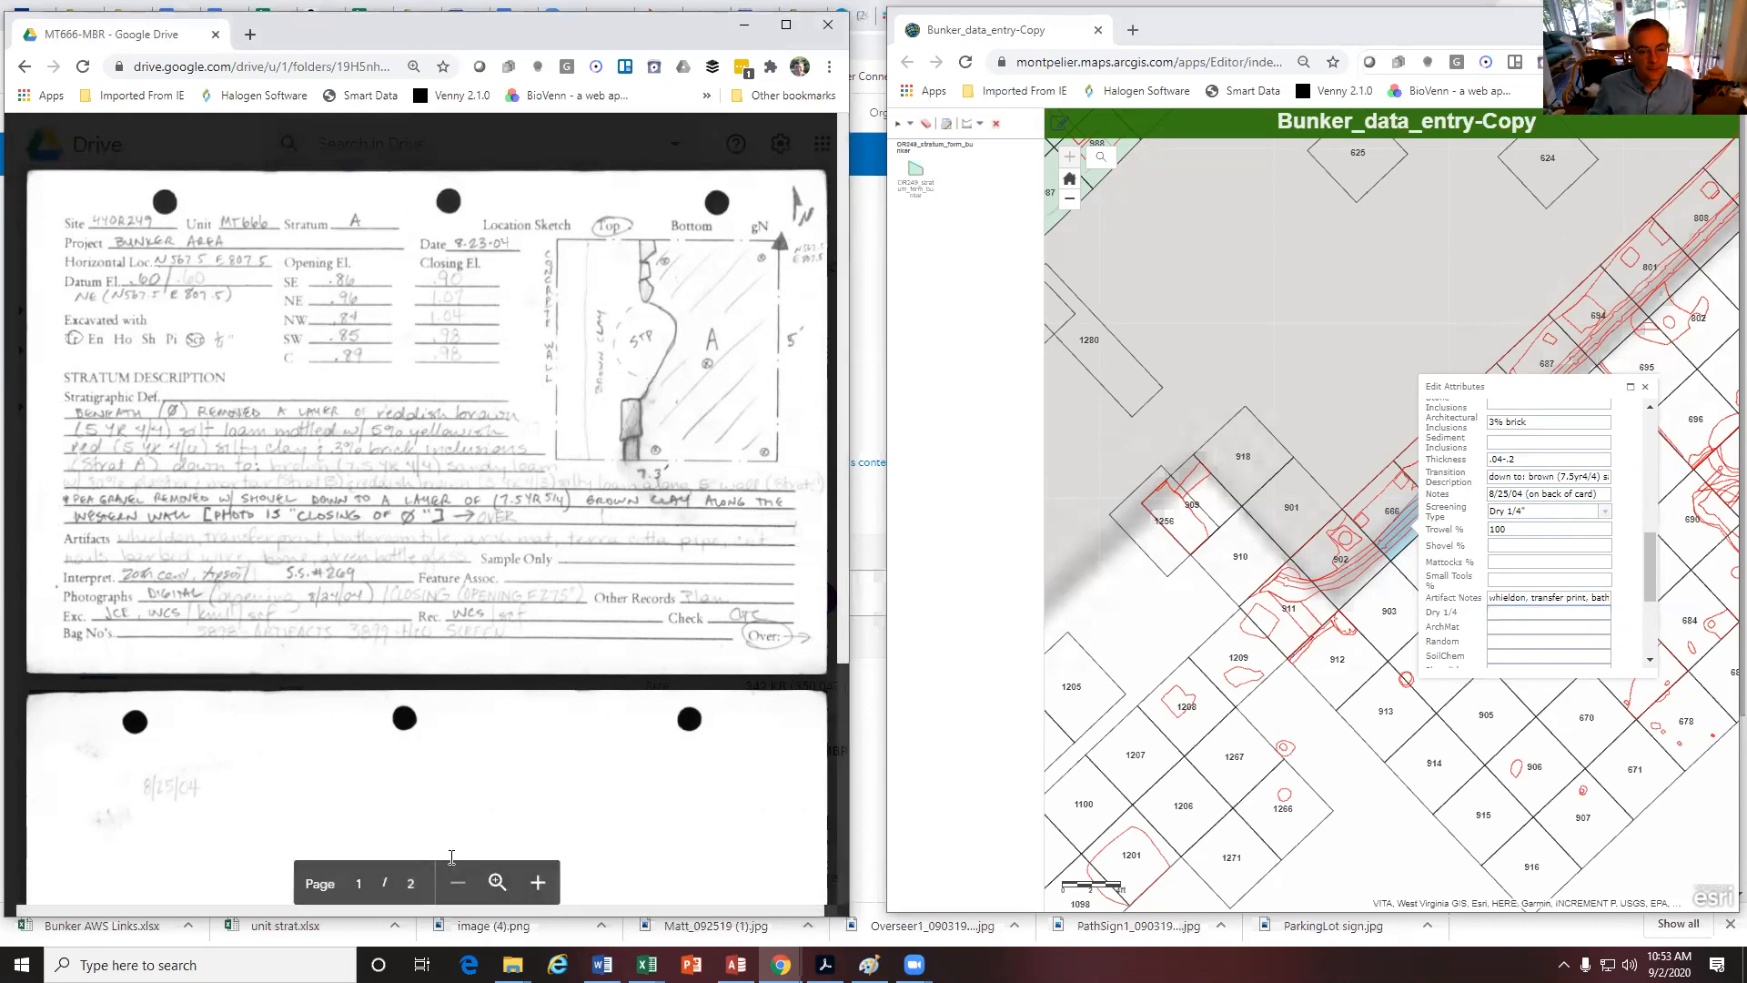
left_click(538, 882)
left_click(538, 882)
left_click(538, 882)
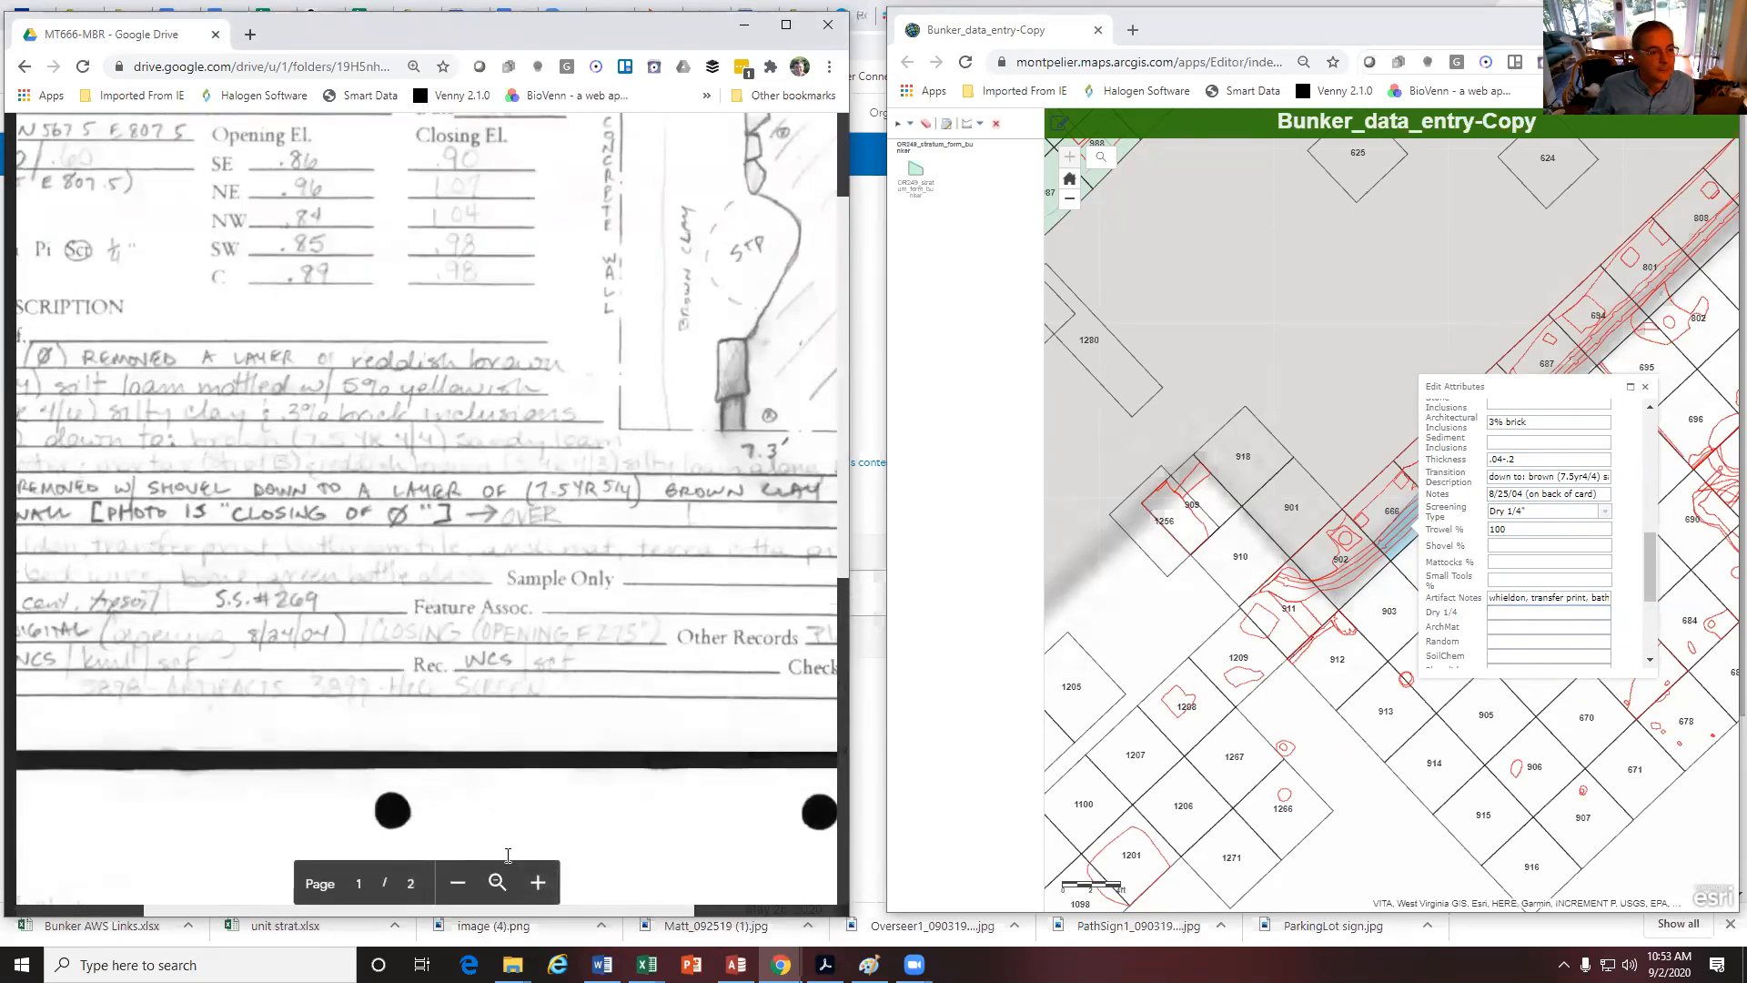
left_click(537, 881)
left_click(538, 882)
left_click_drag(591, 657, 278, 659)
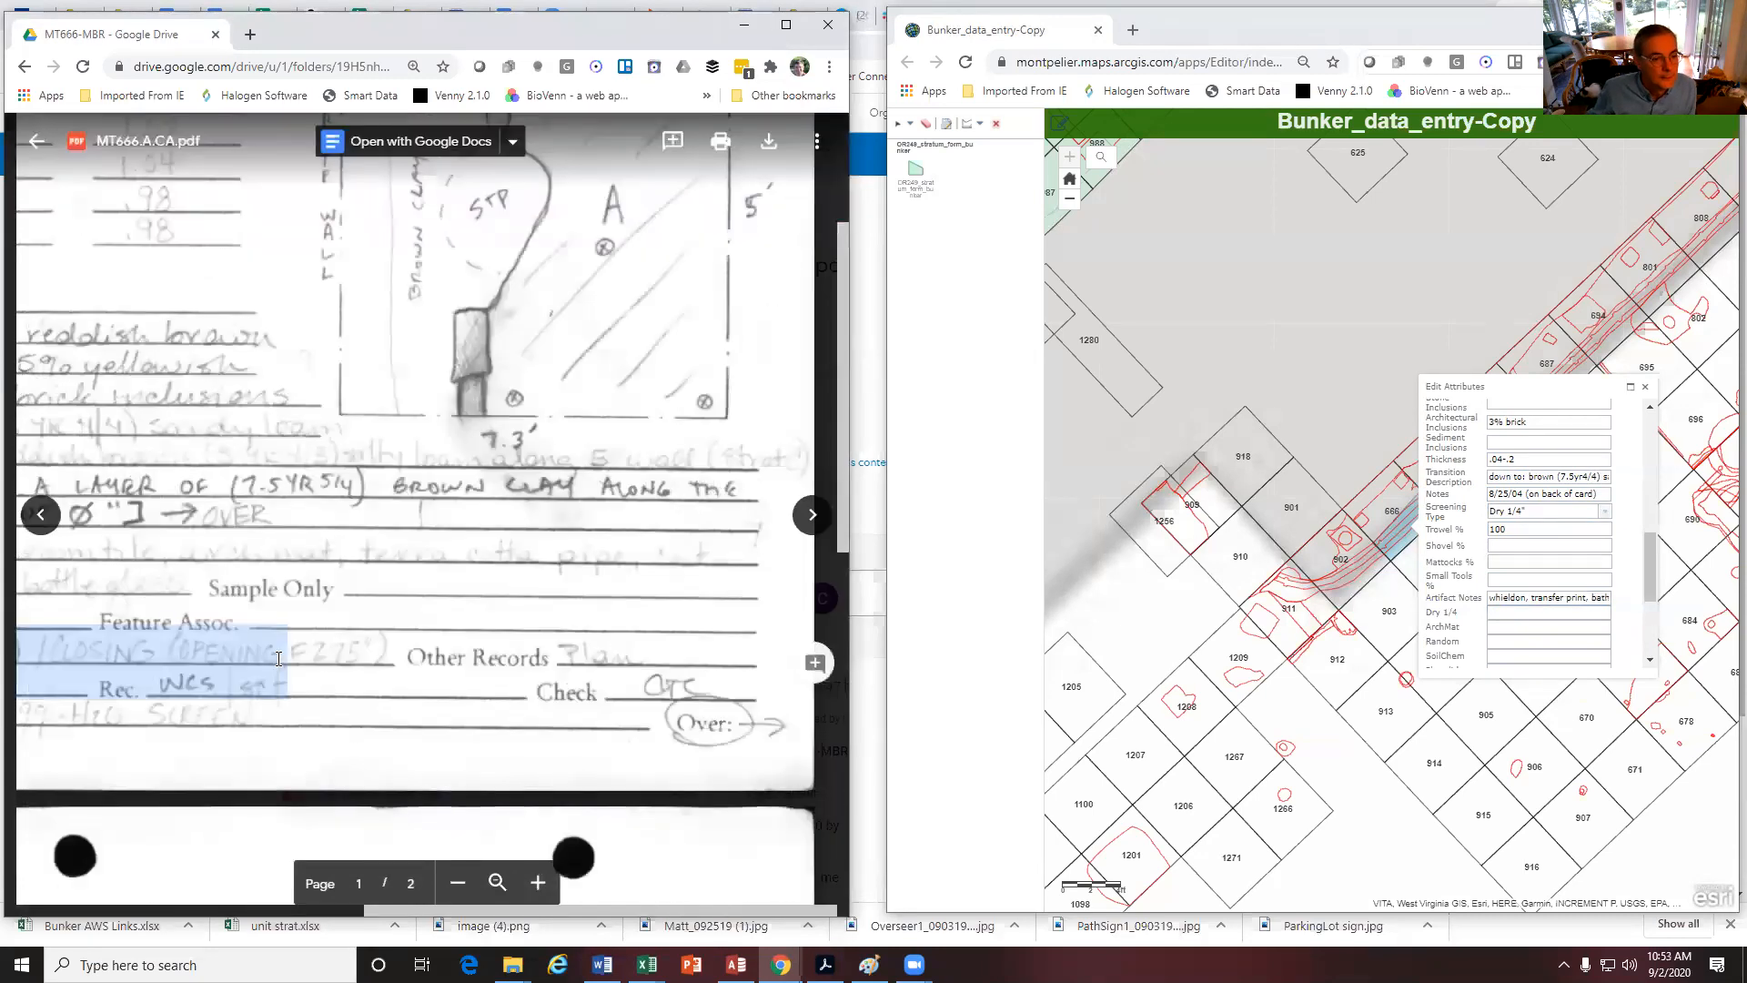
left_click_drag(453, 914, 211, 915)
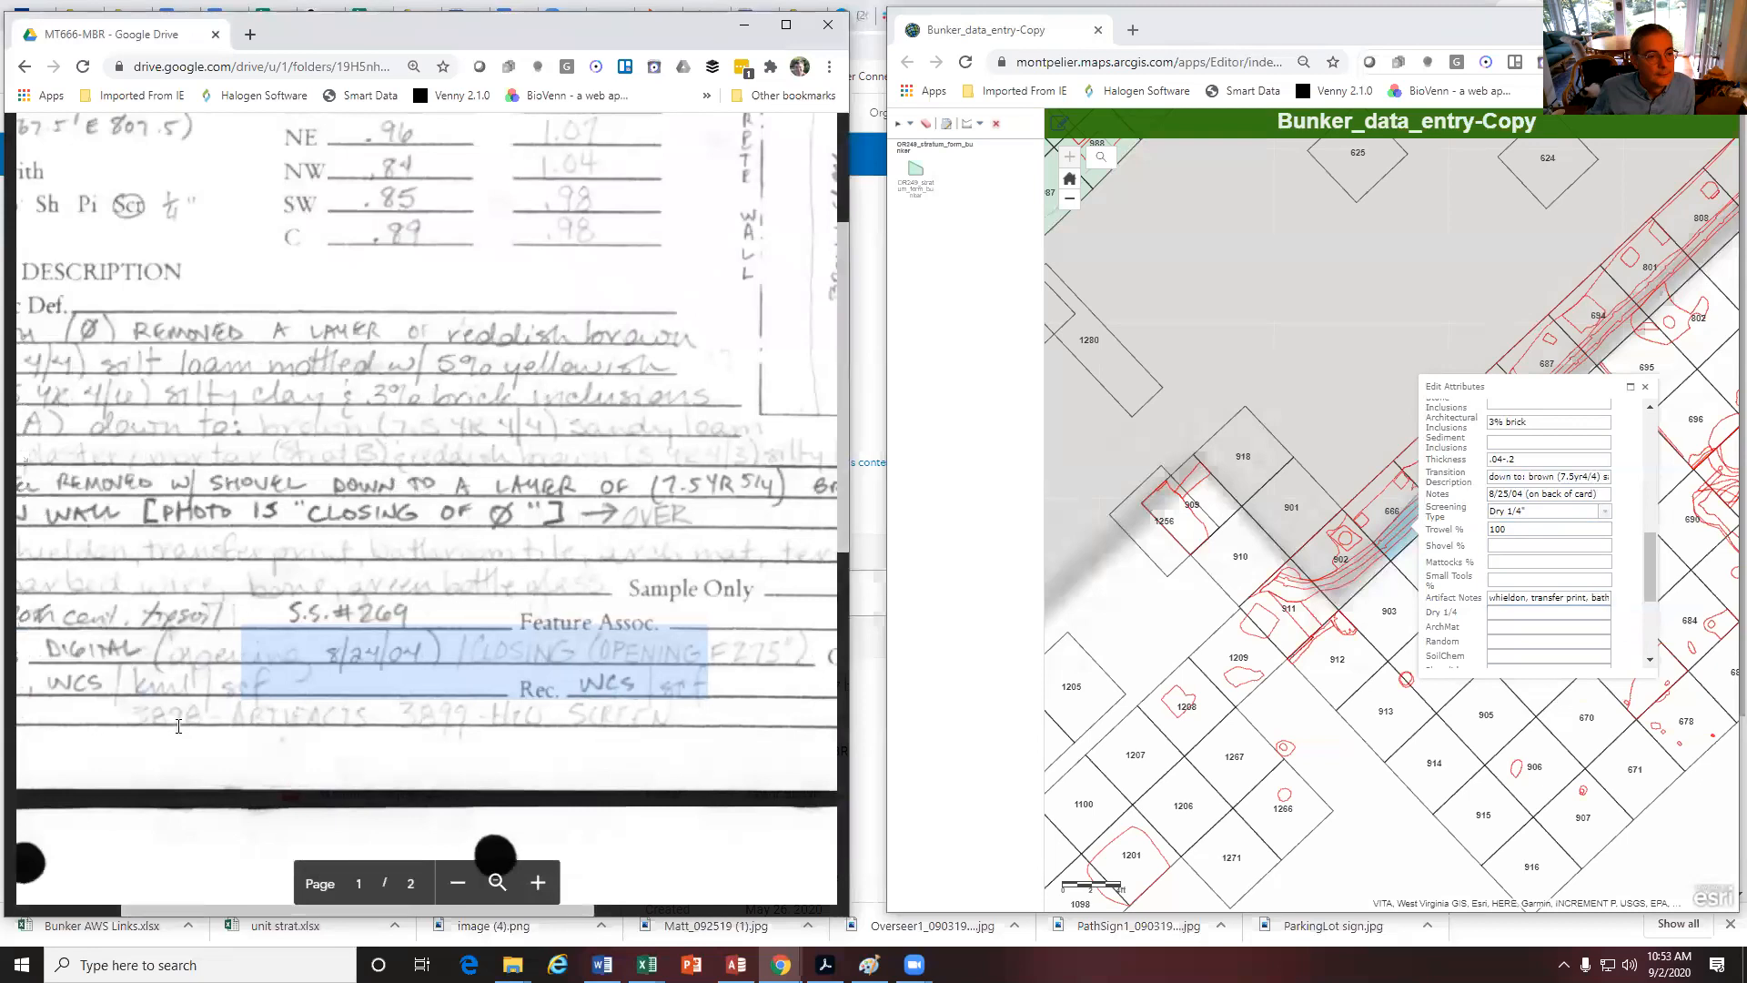
left_click(1508, 616)
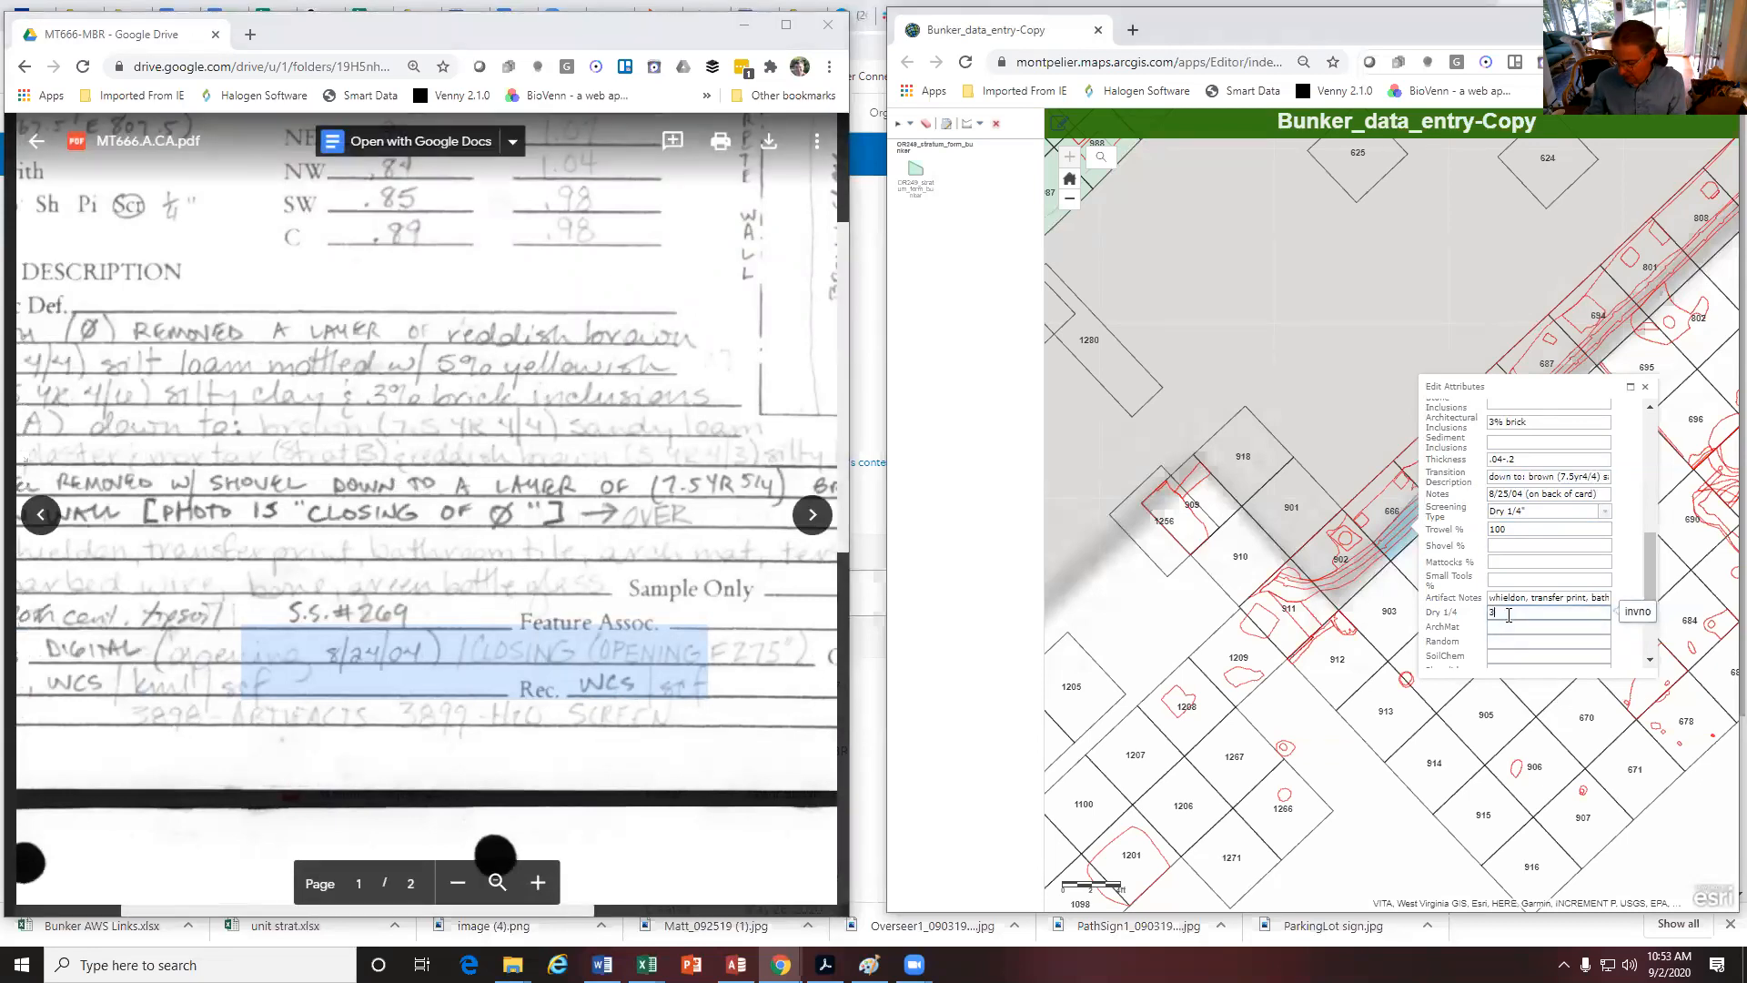
type("98")
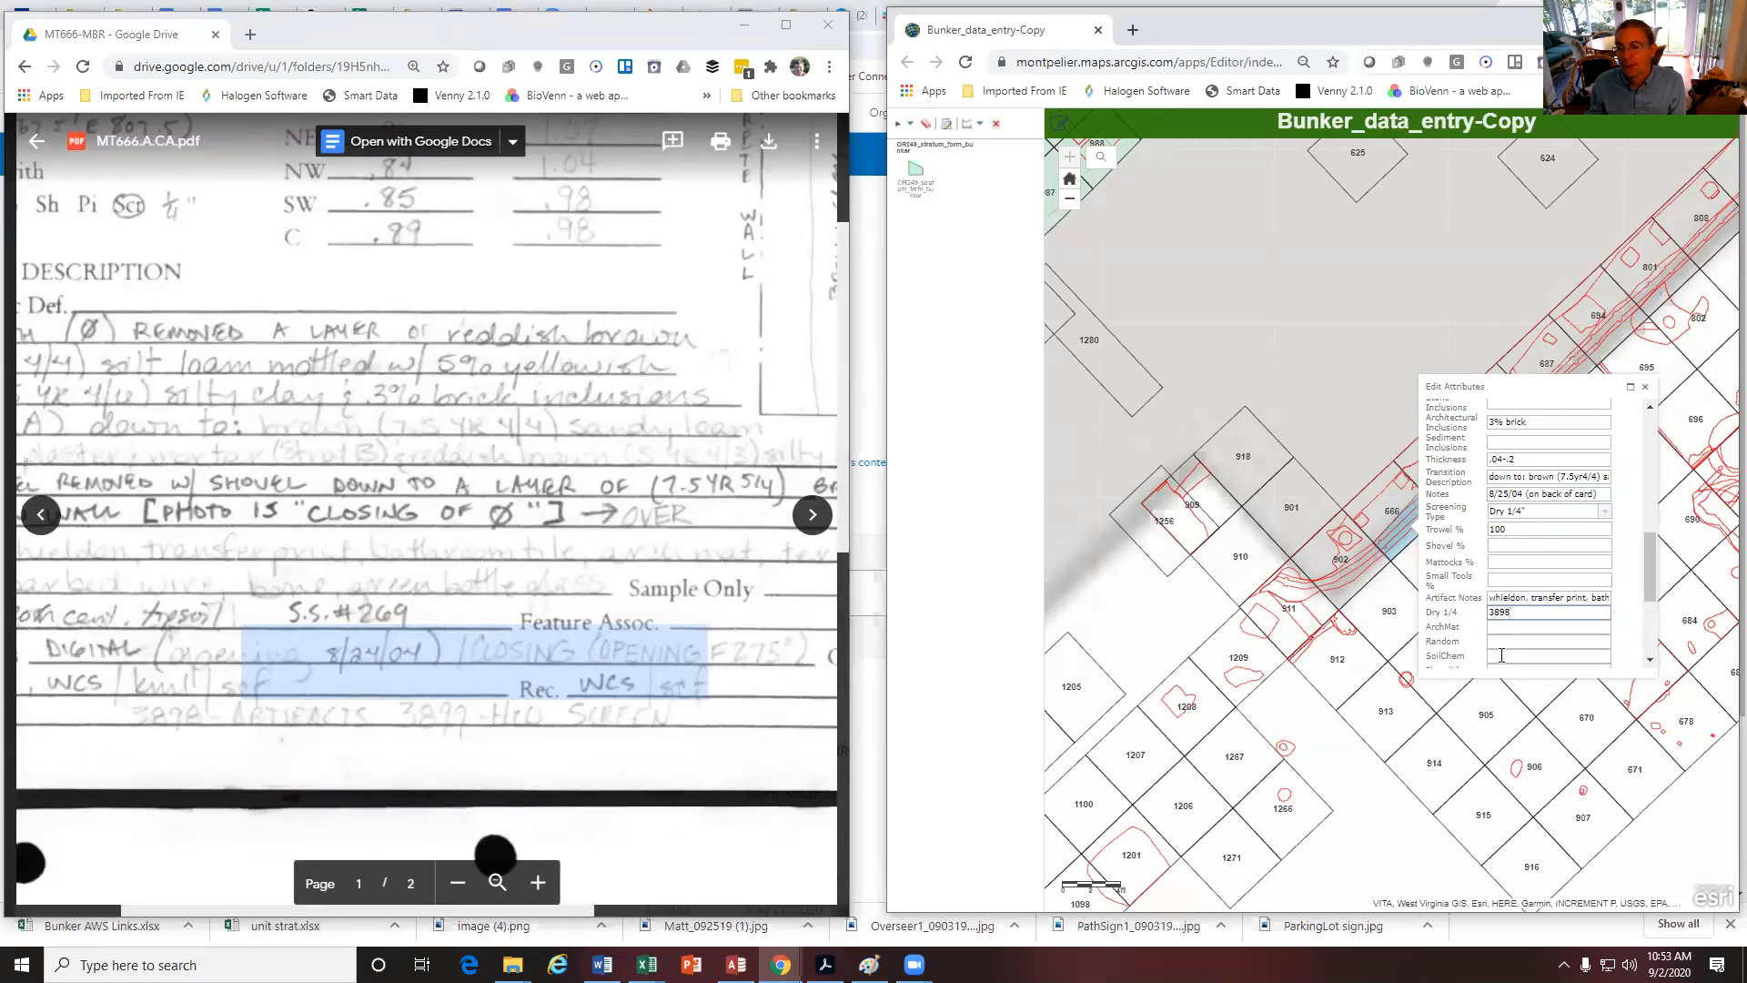
Enter 3899 from the scanned card as the H2O-WS inventory number of the stratum record
scroll(1502, 648, "down", 1)
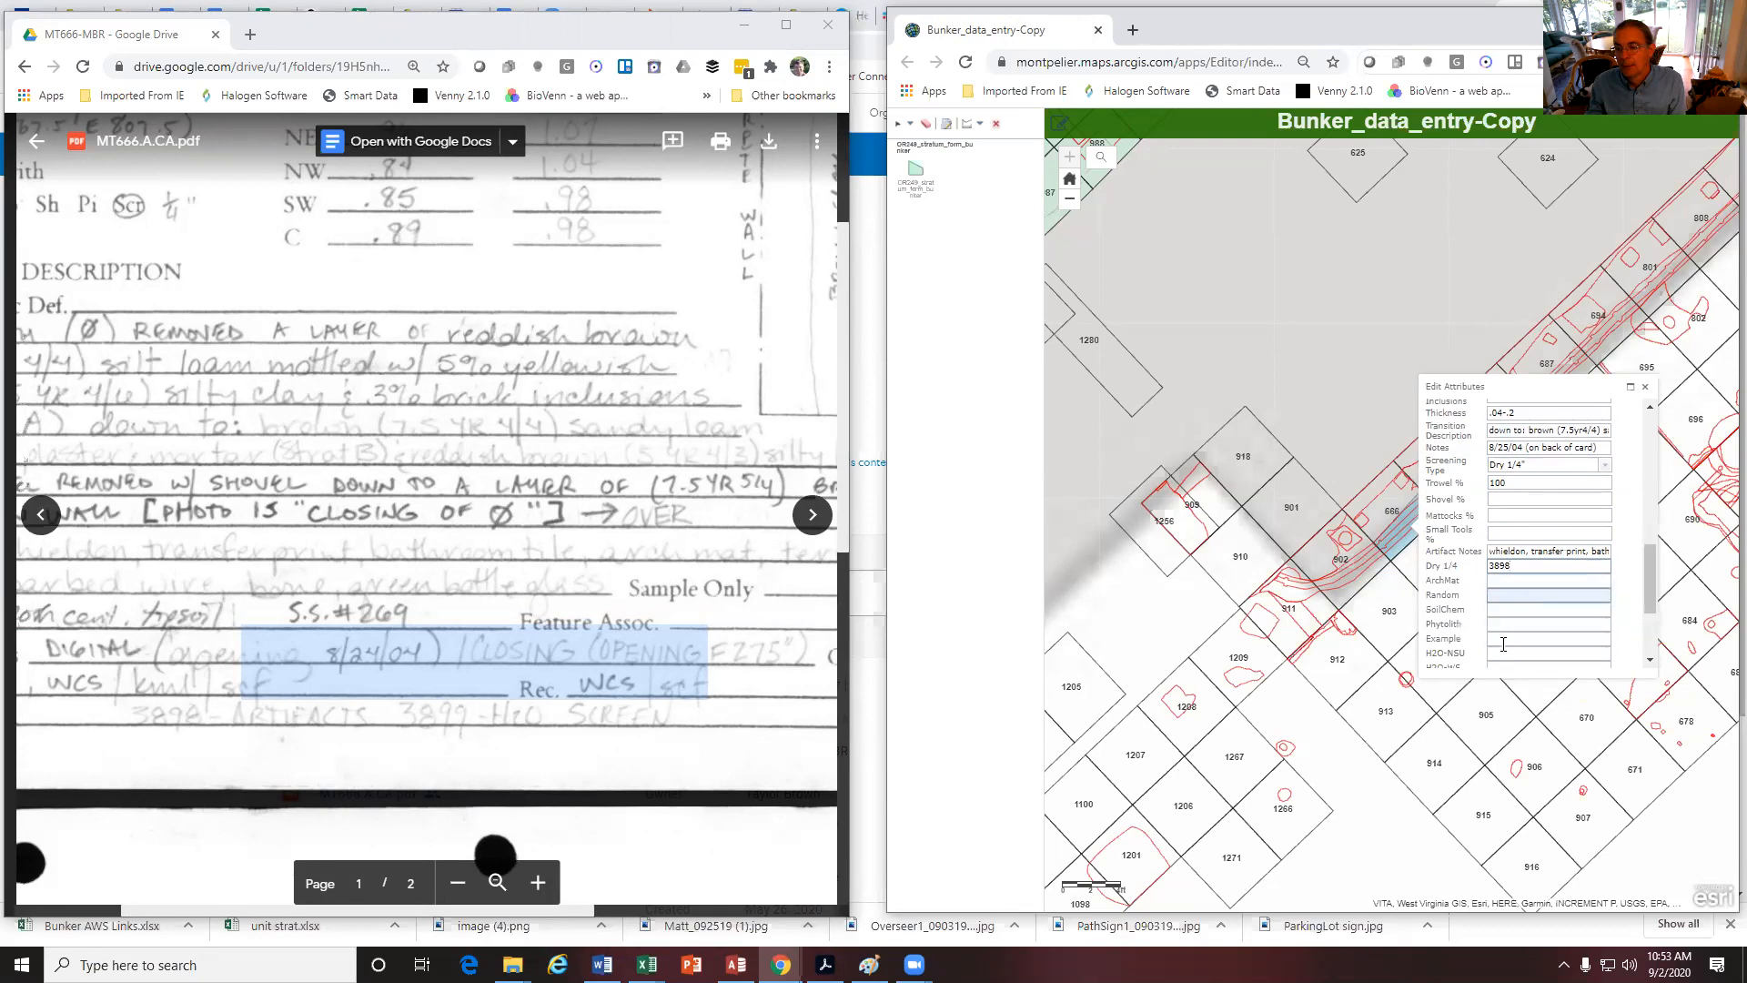
scroll(1504, 644, "down", 1)
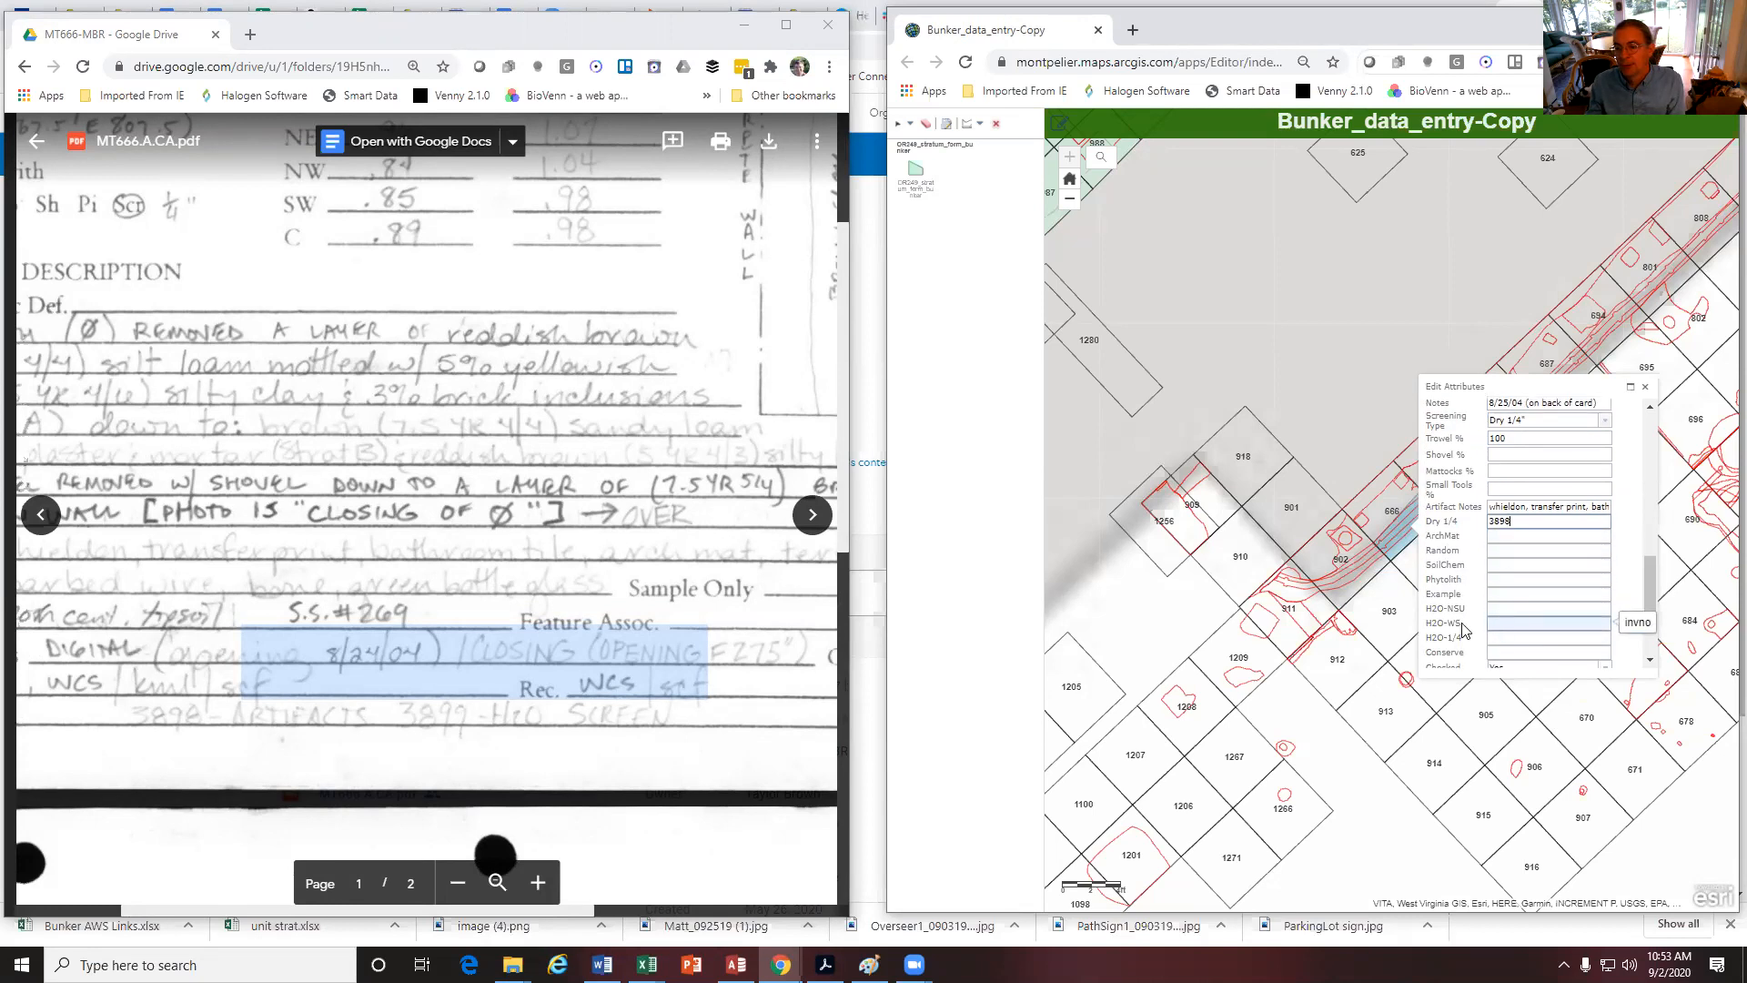
left_click(1497, 622)
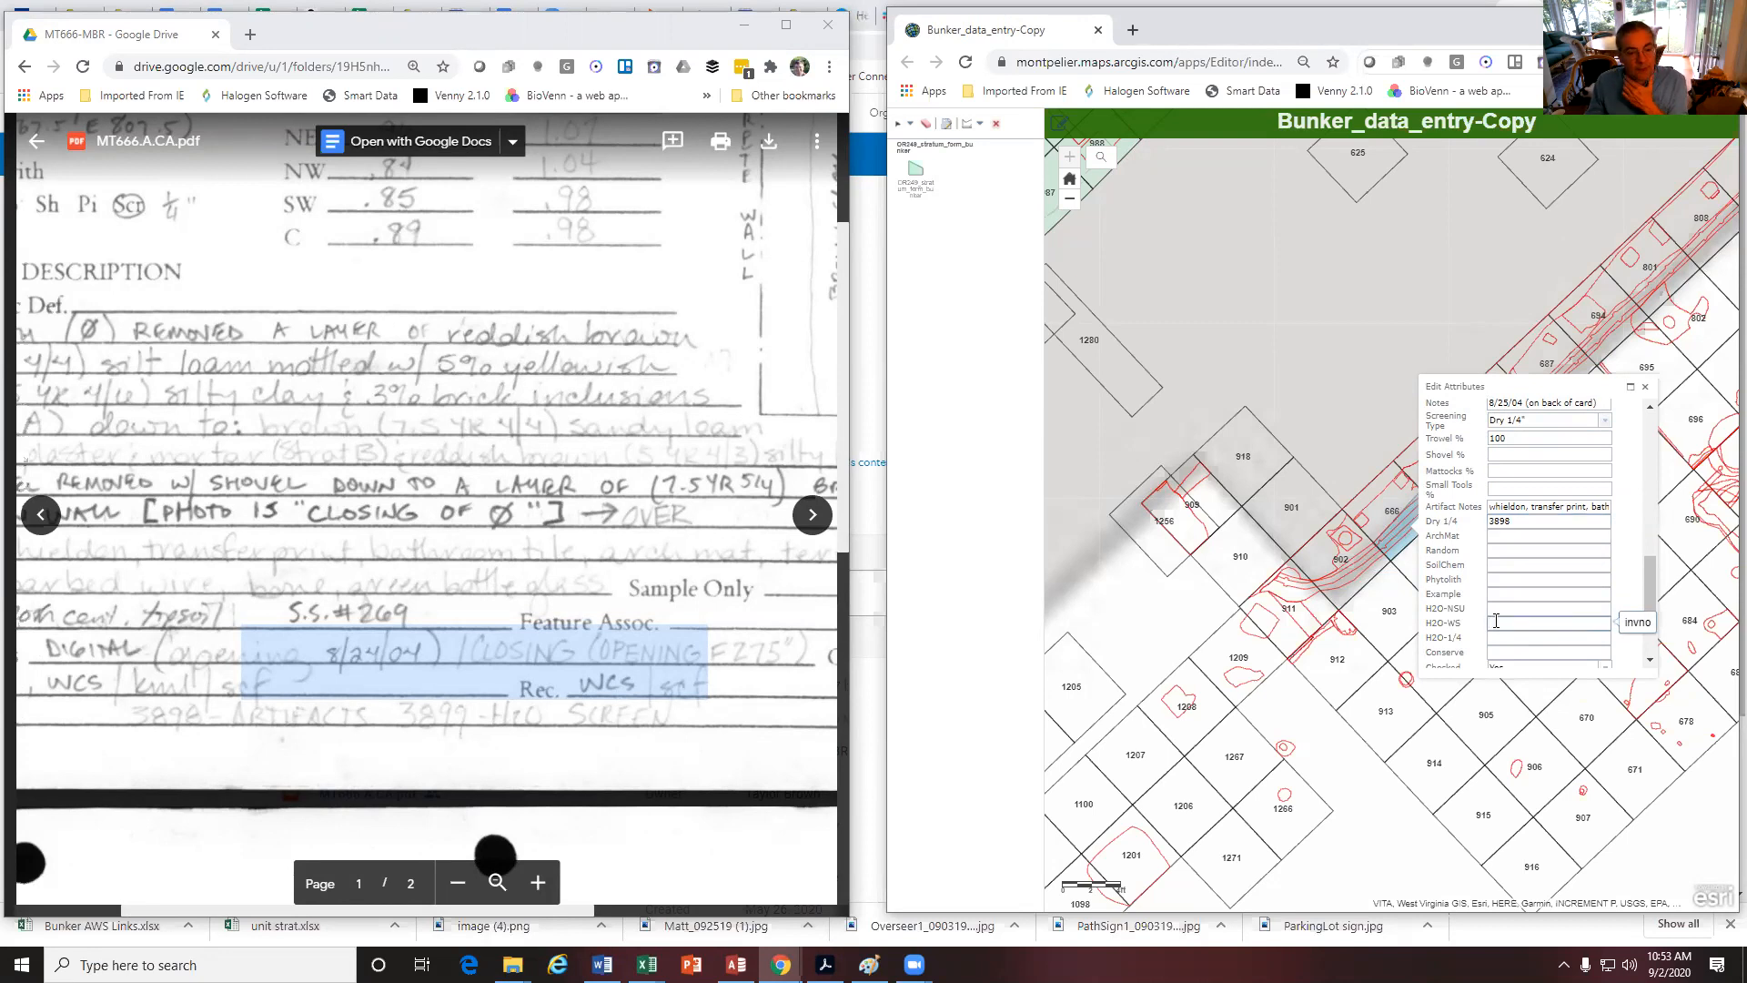
type("3899")
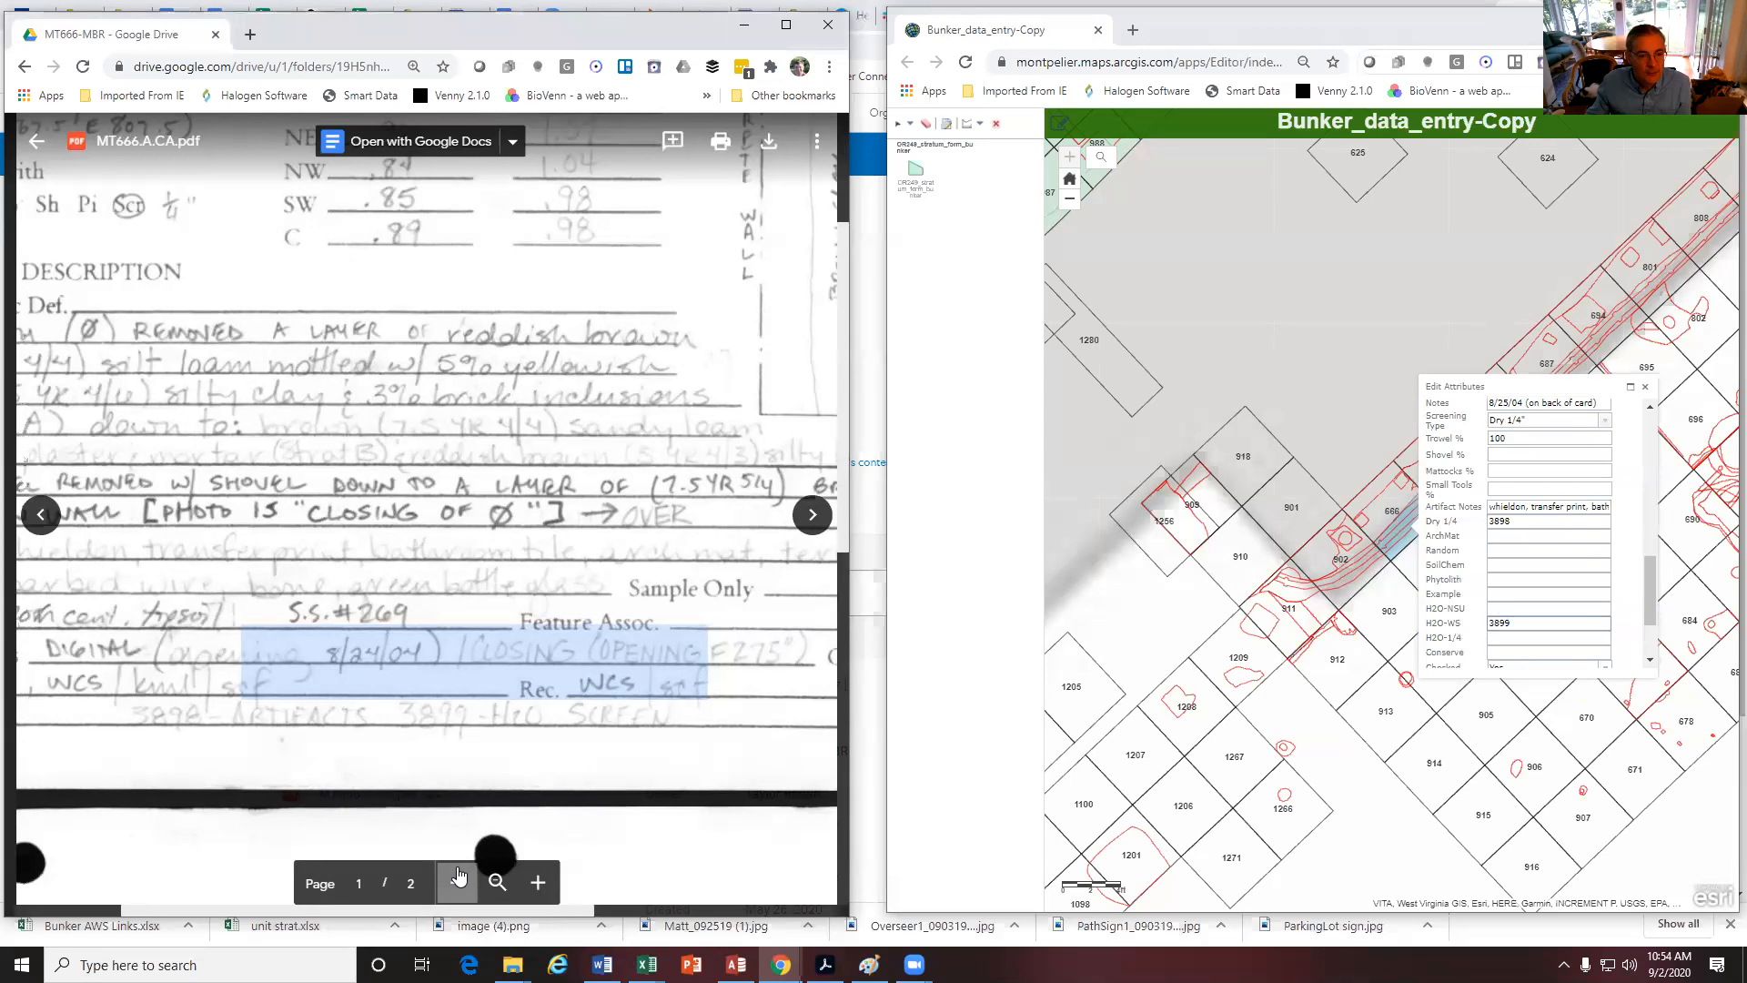
Review the remaining fields of the stratum record, including the opening photo and unit form links
scroll(217, 648, "down", 3)
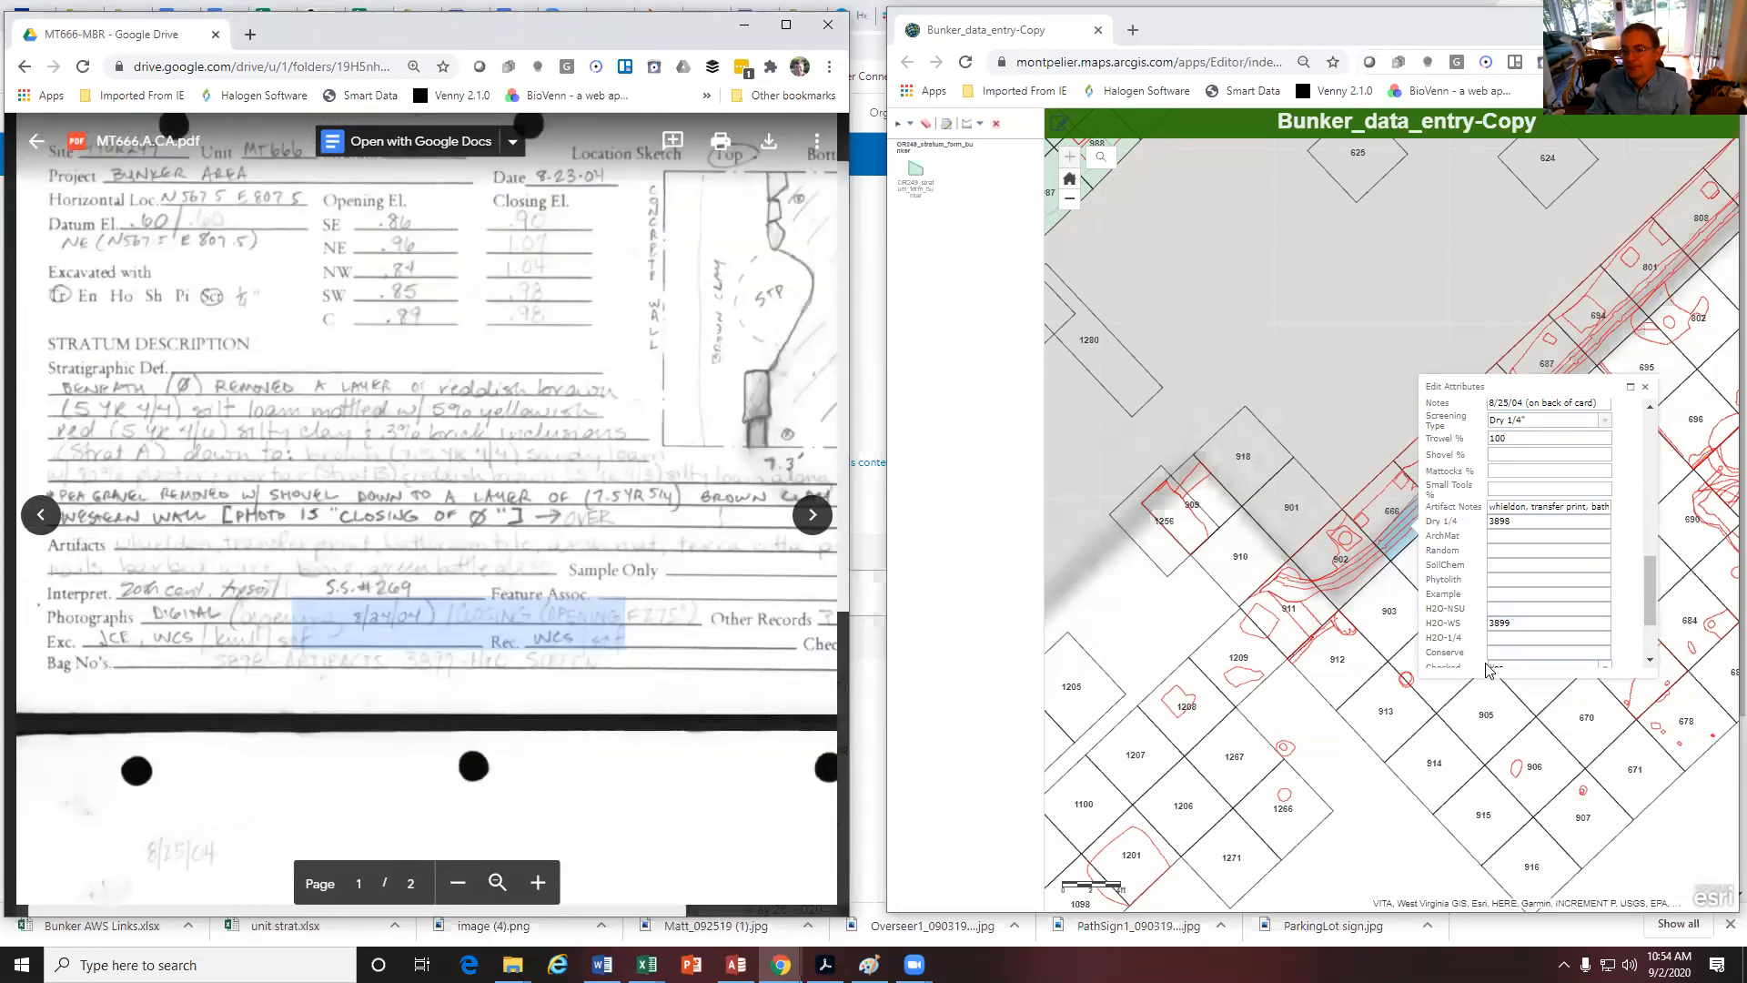
scroll(1489, 669, "down", 1)
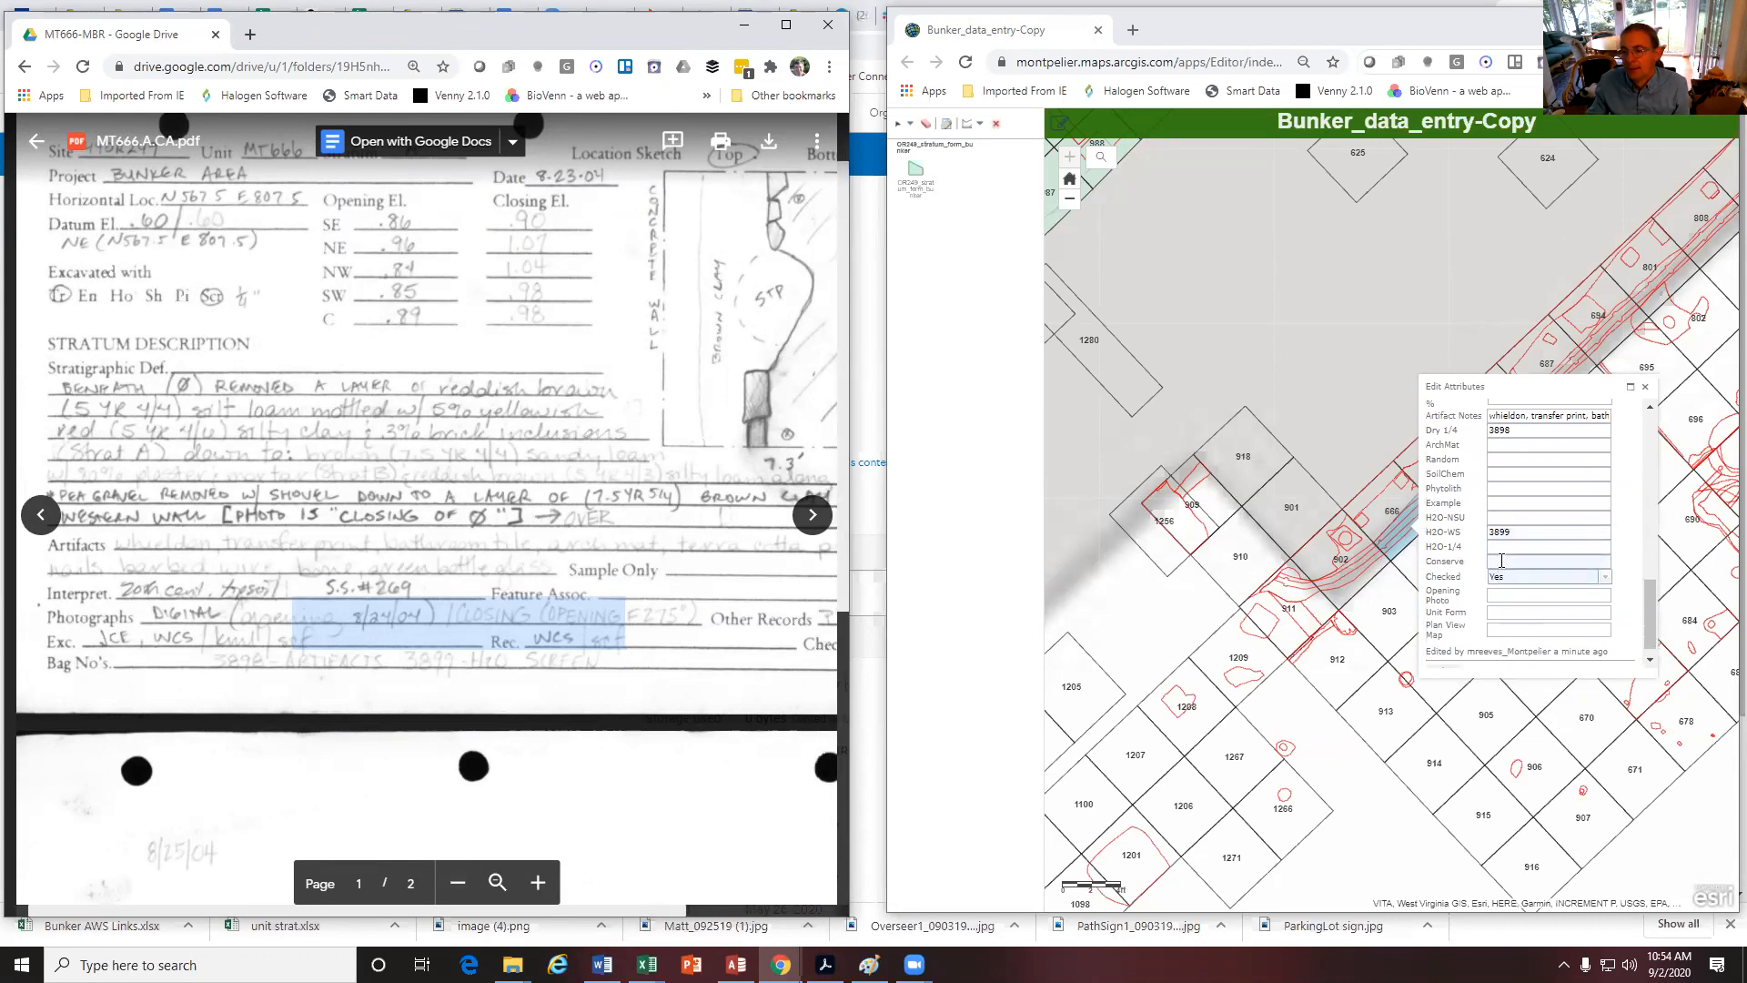
left_click(1496, 430)
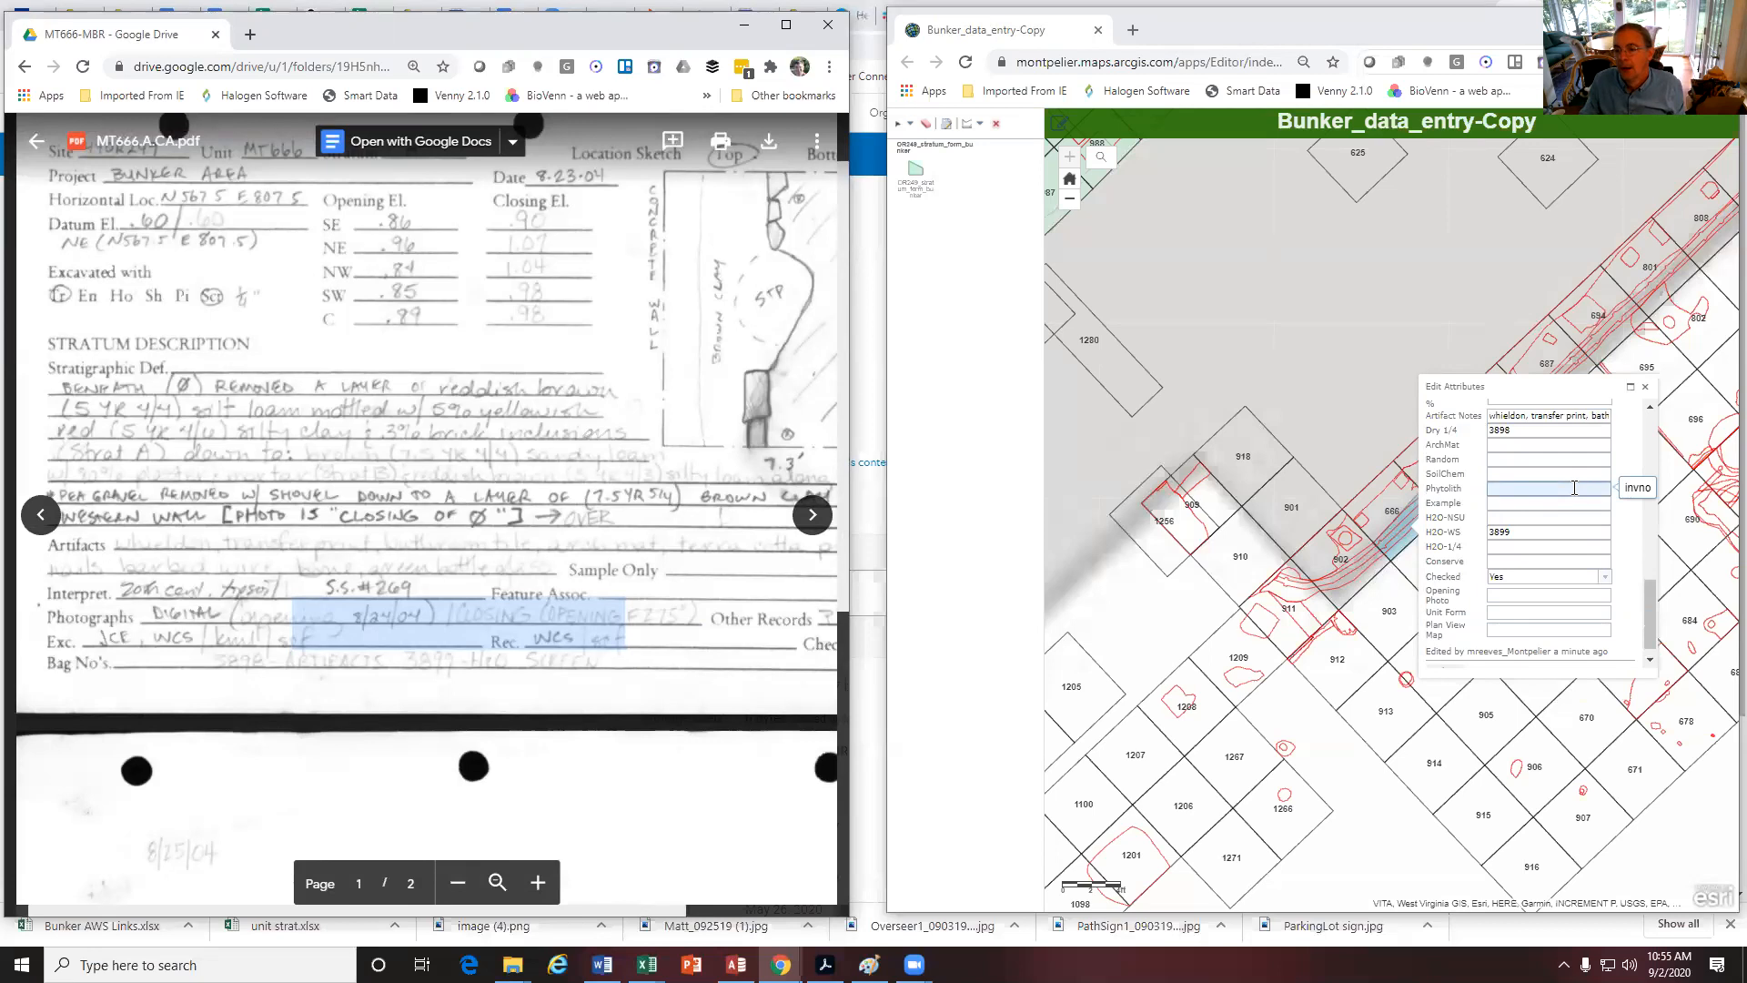
left_click(1509, 598)
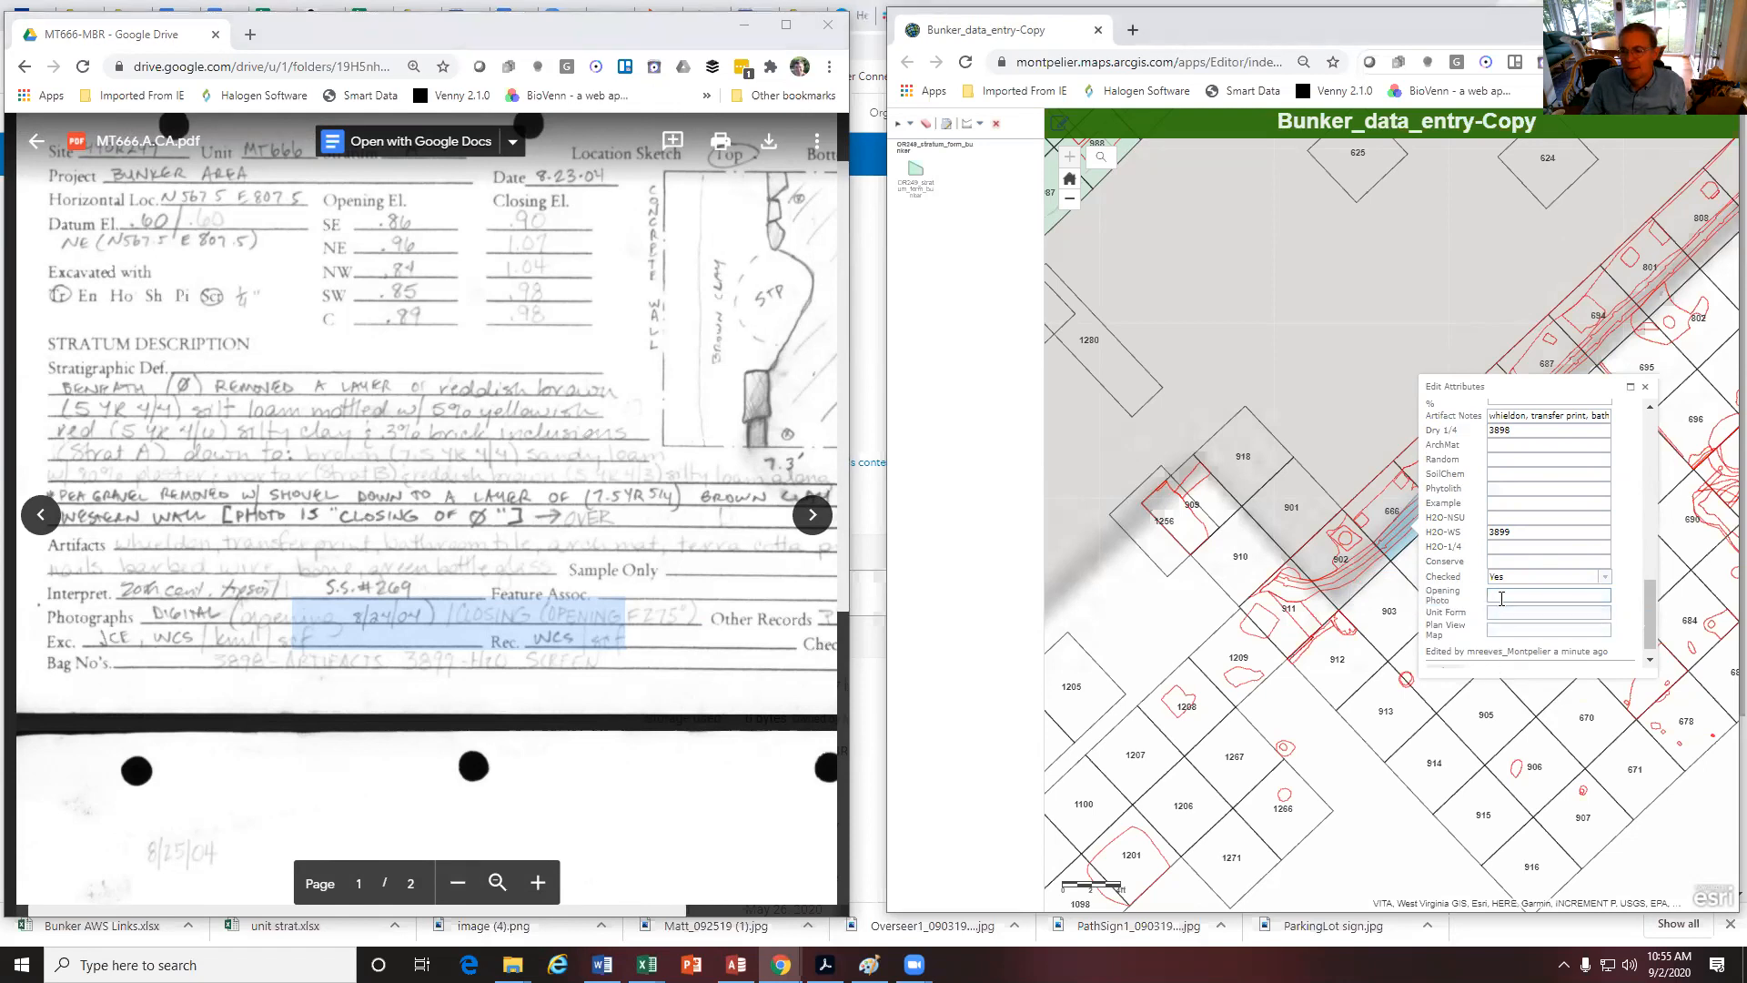
left_click(1506, 613)
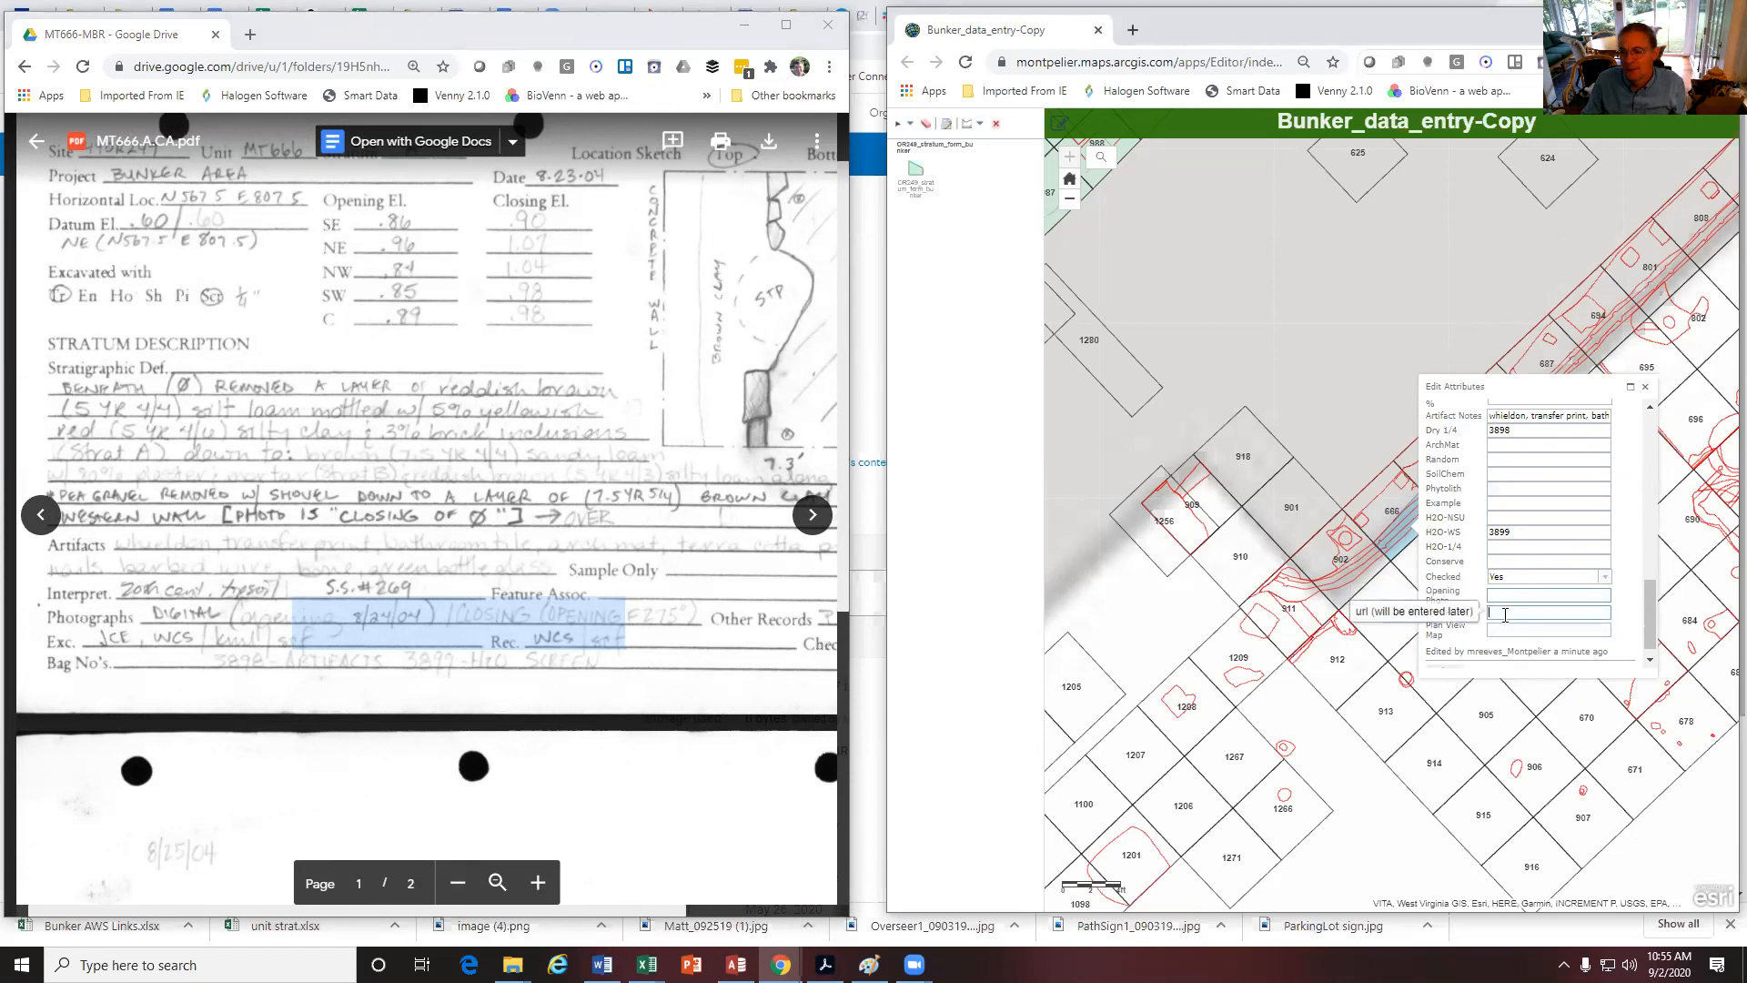
left_click(1509, 597)
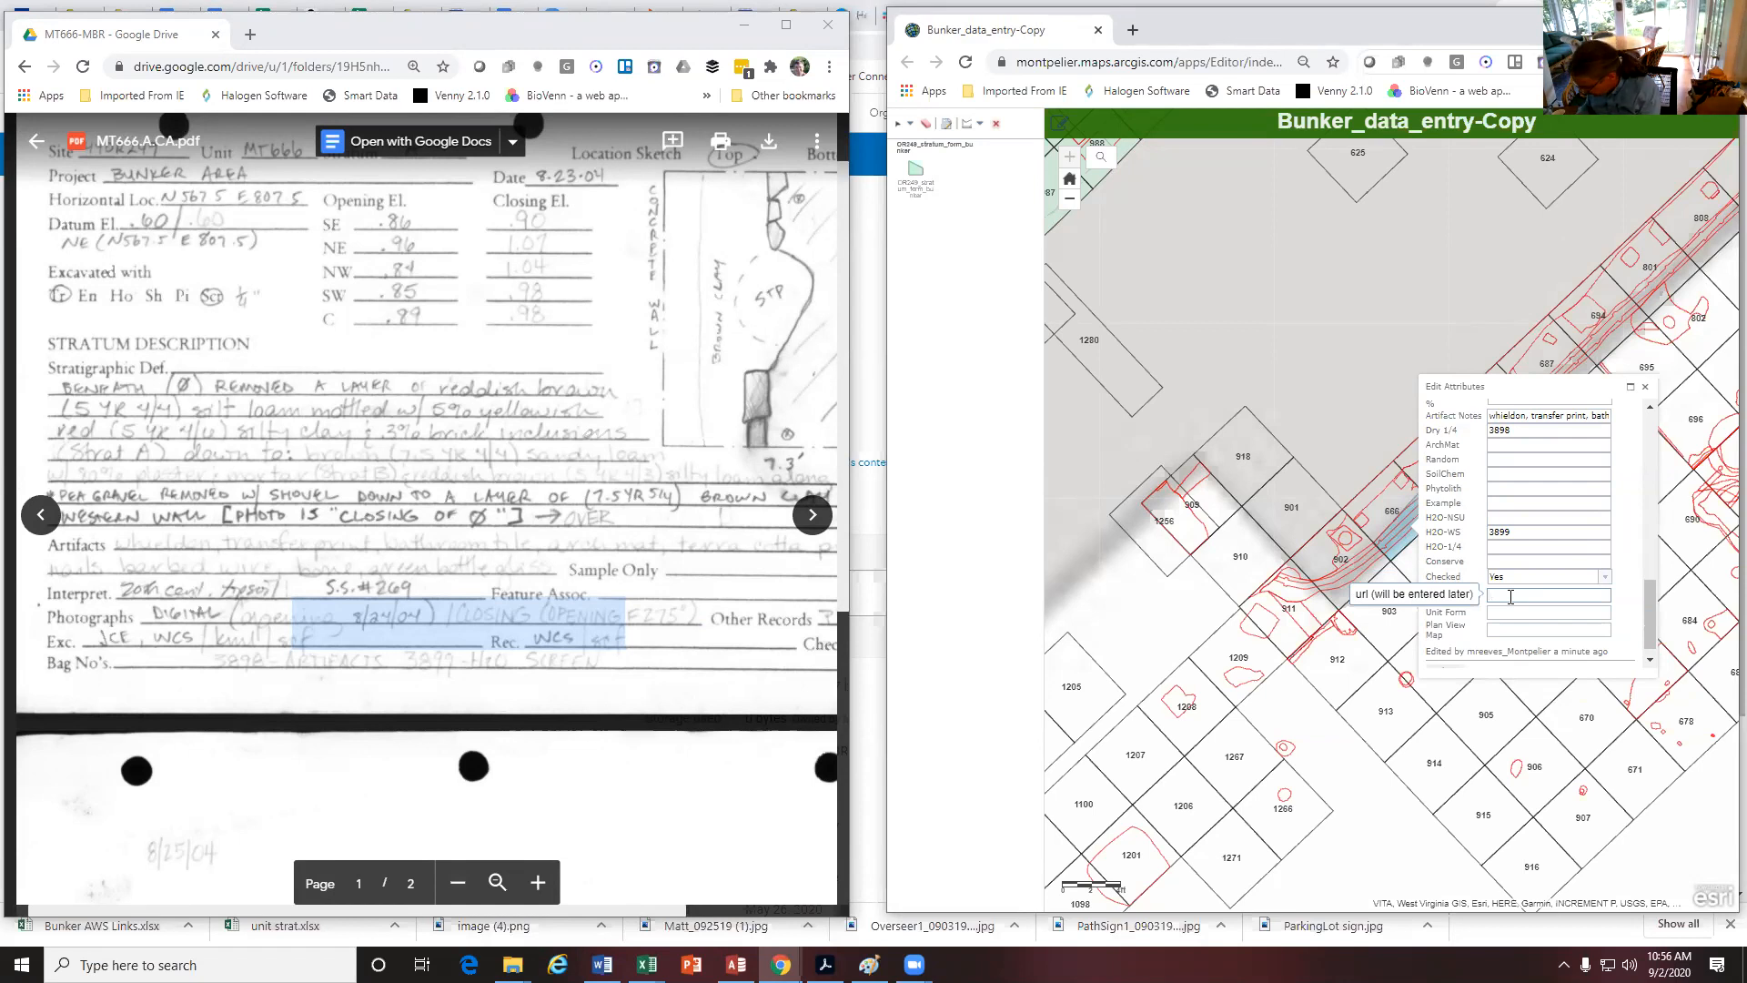
left_click(1511, 597)
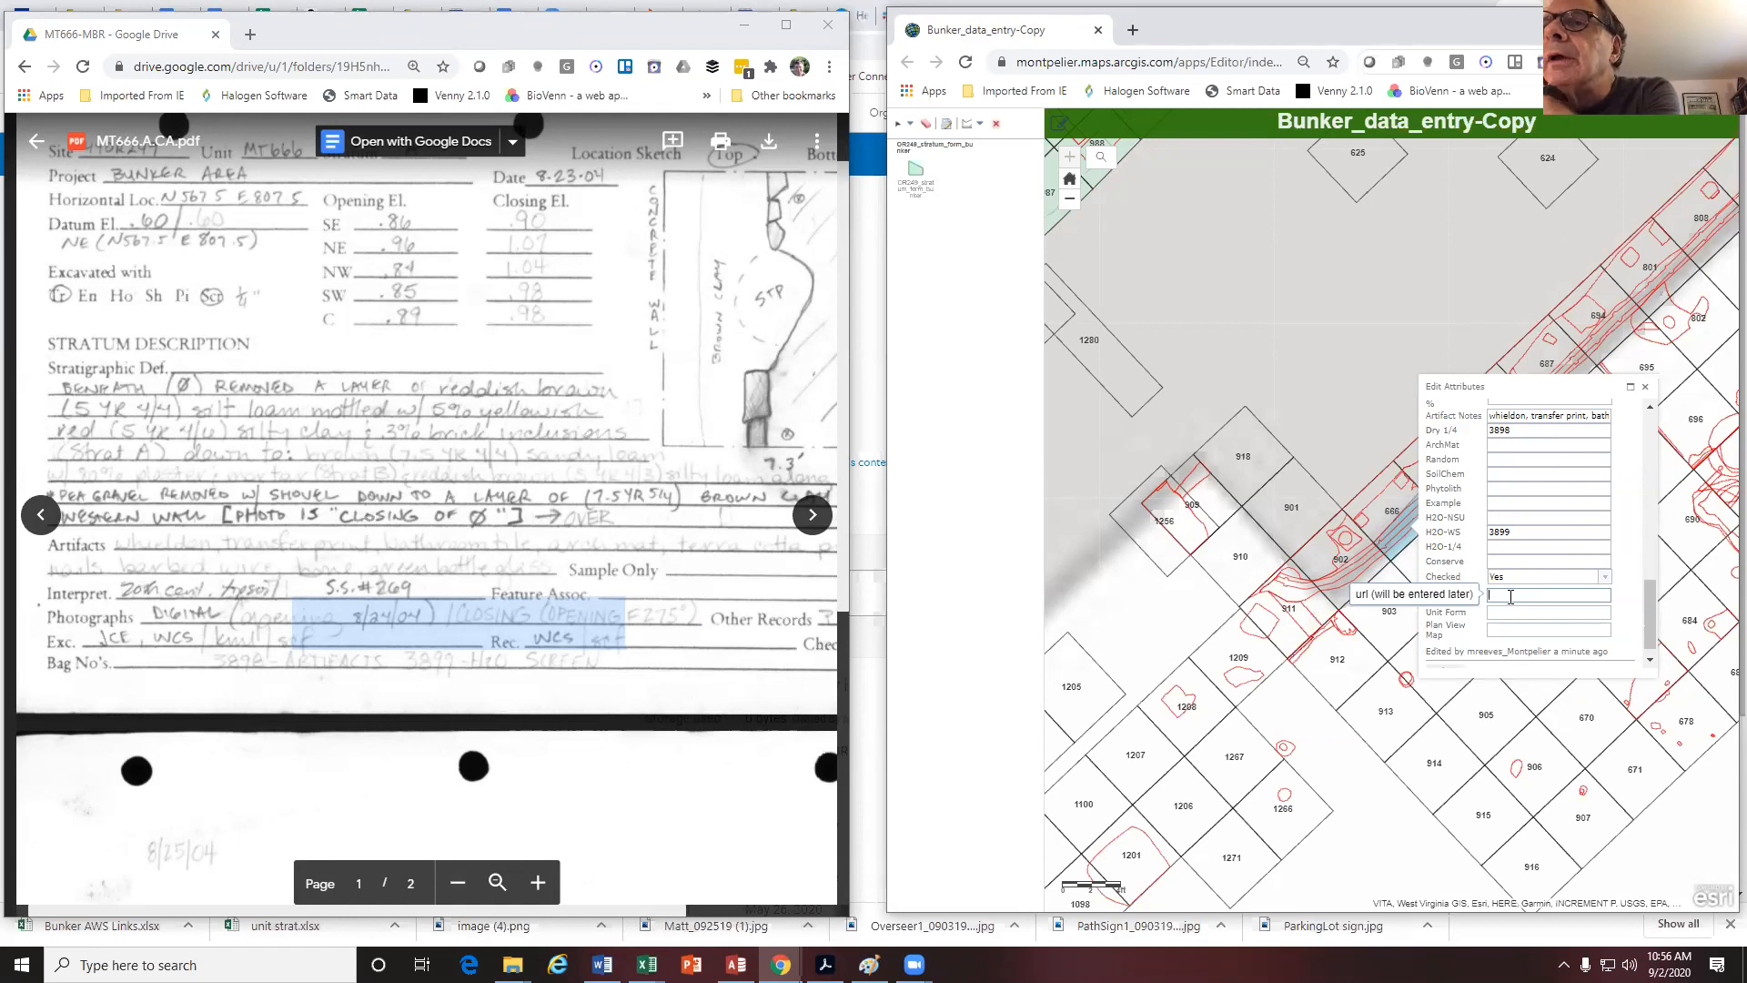
scroll(1527, 601, "down", 1)
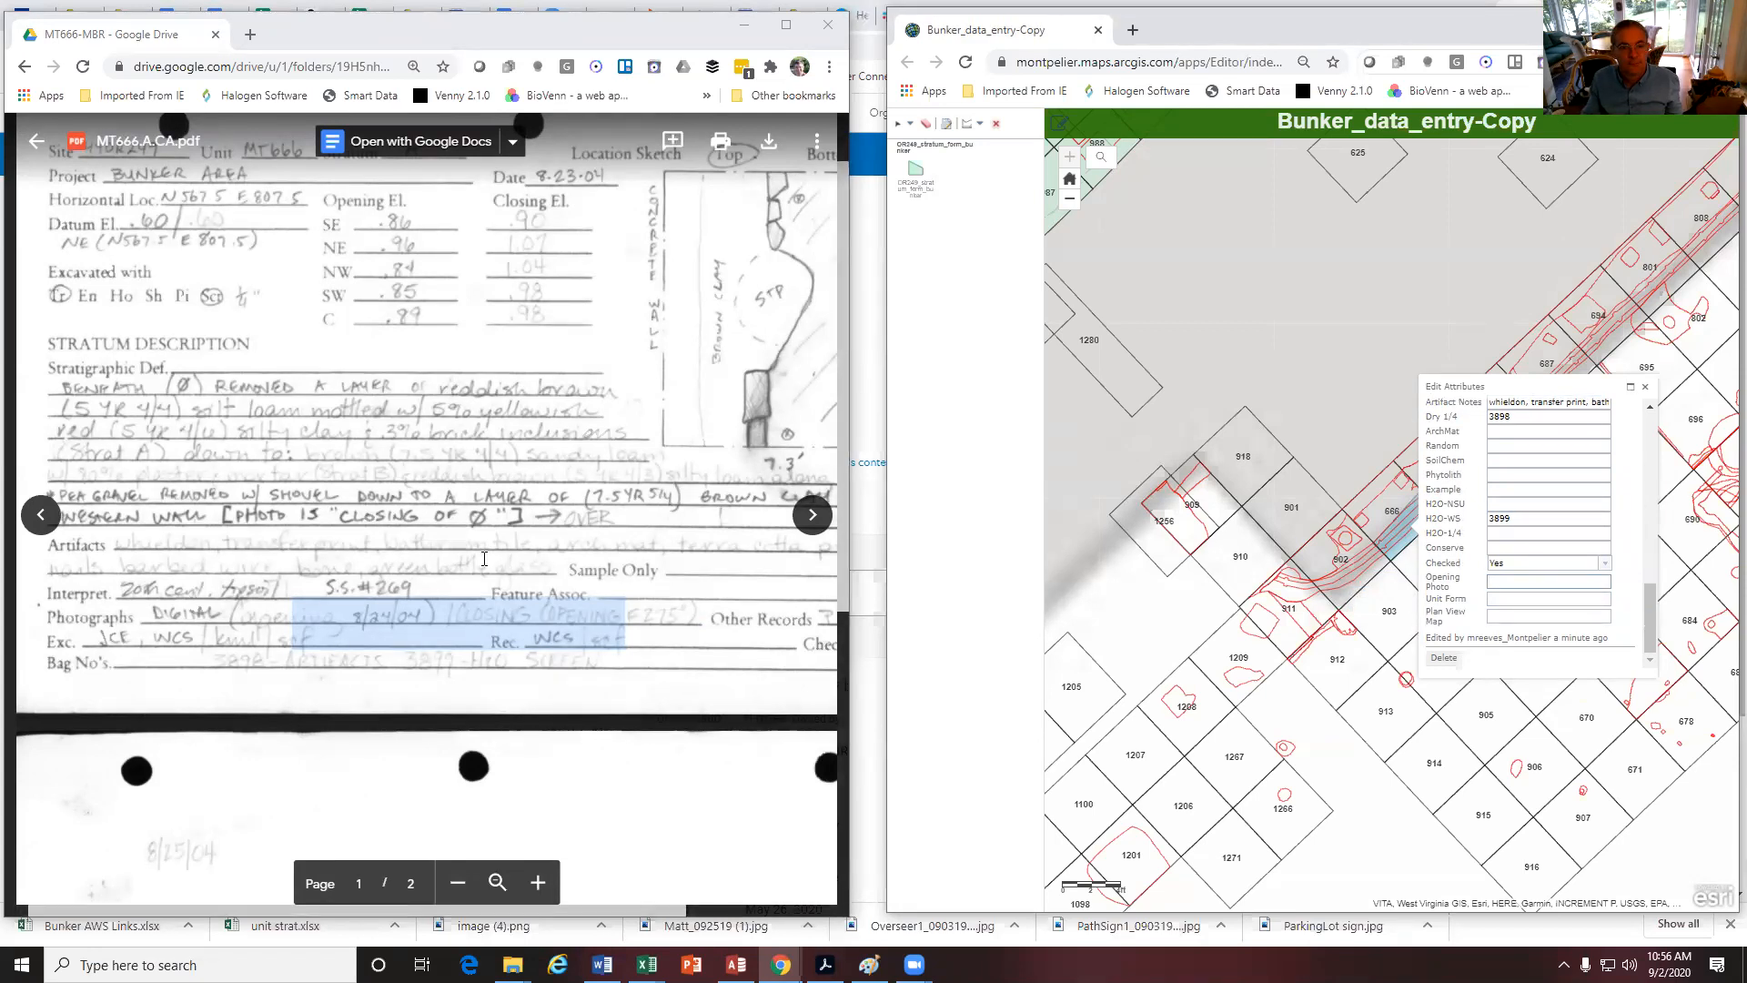
Close the stratum record and reopen the polygon at unit 666 on the map to check its attribute fields
left_click(1406, 571)
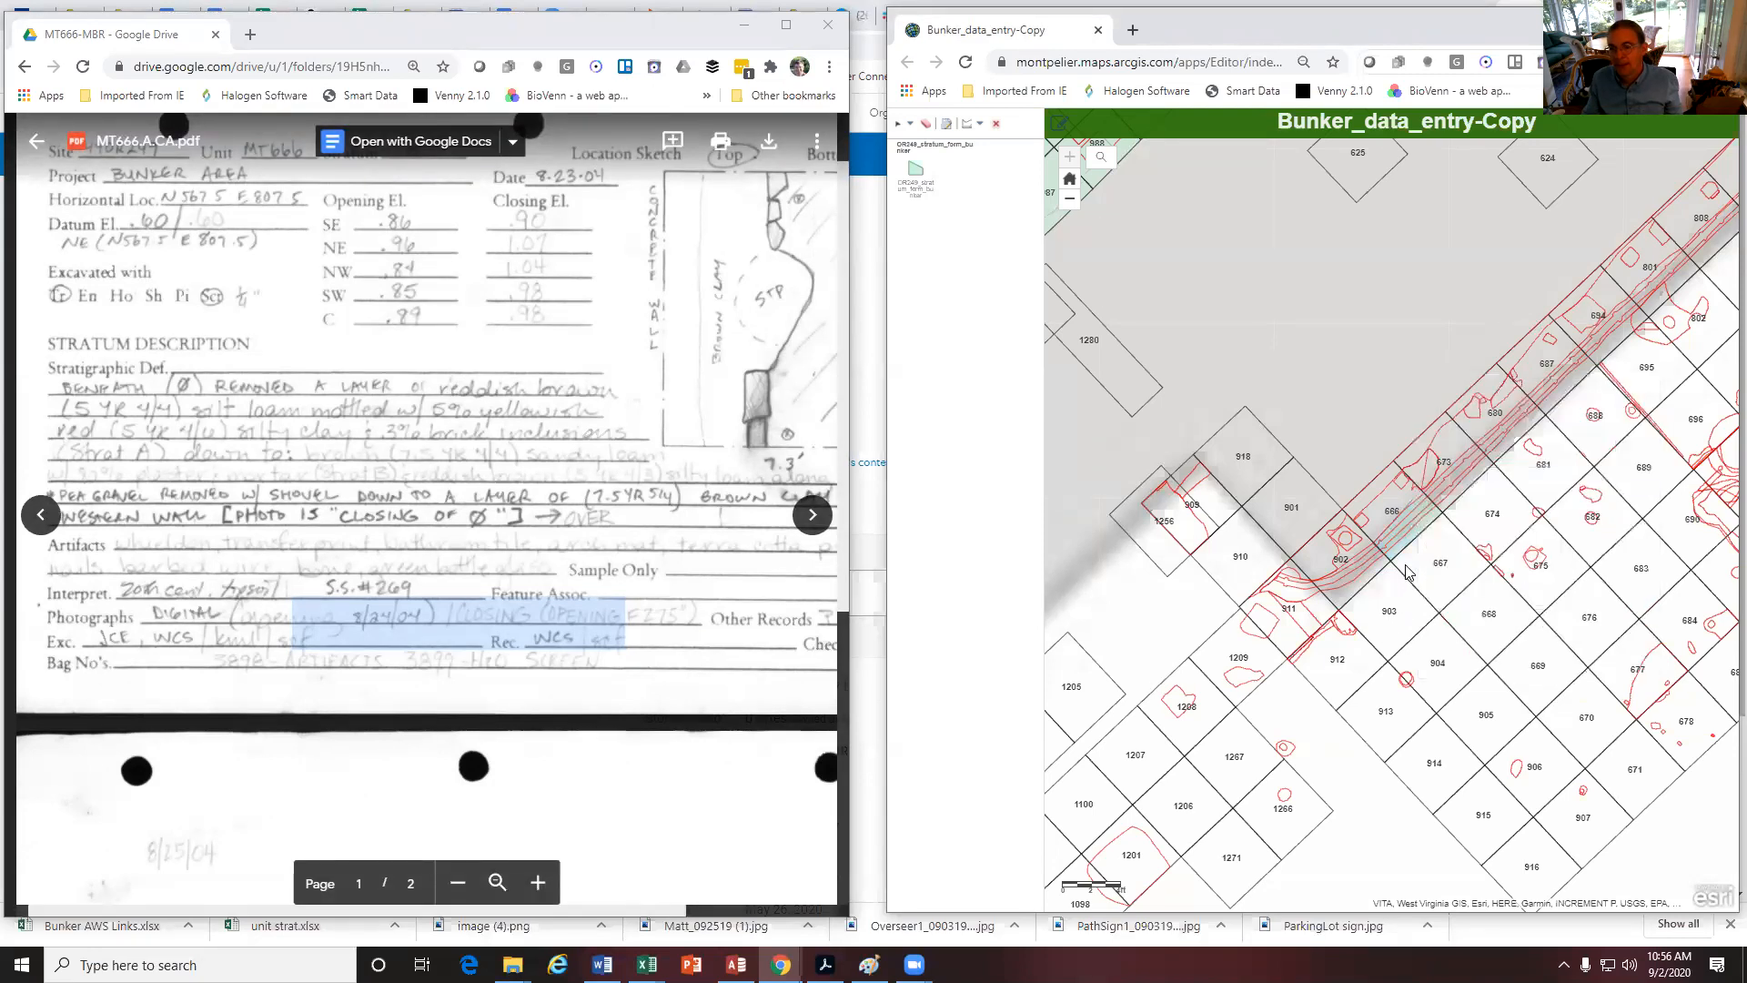
left_click(1430, 524)
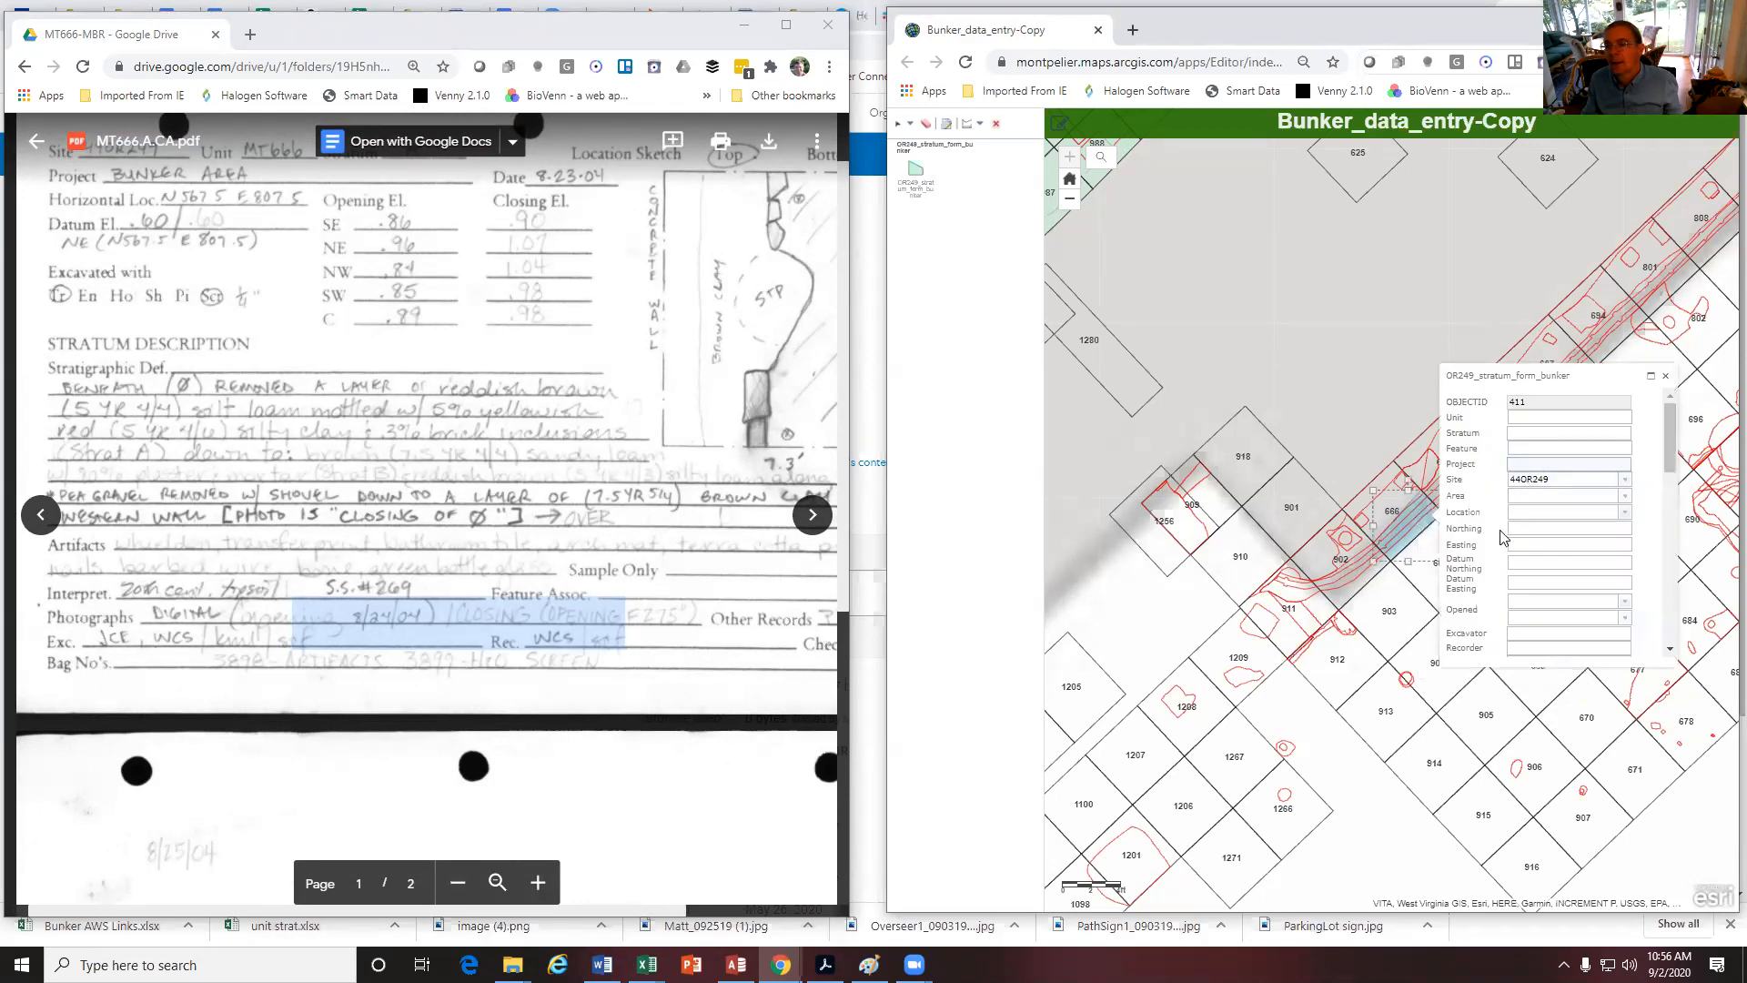
scroll(1502, 537, "down", 10)
scroll(1501, 537, "down", 5)
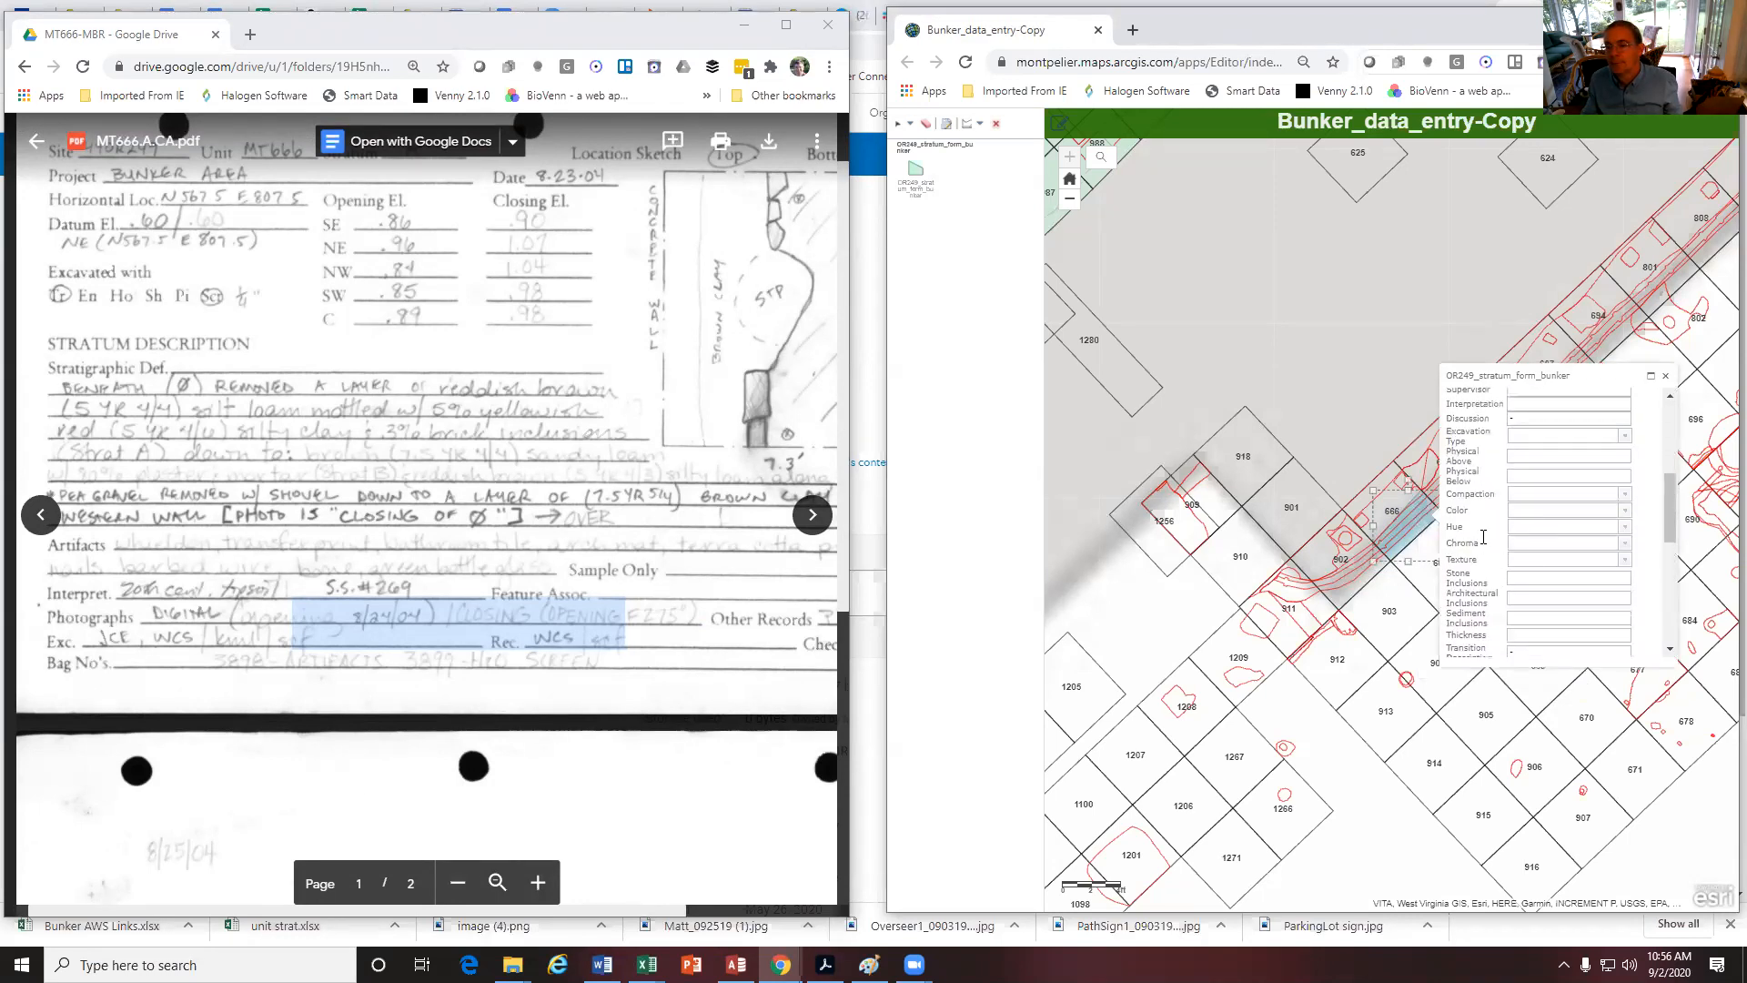
left_click(1422, 576)
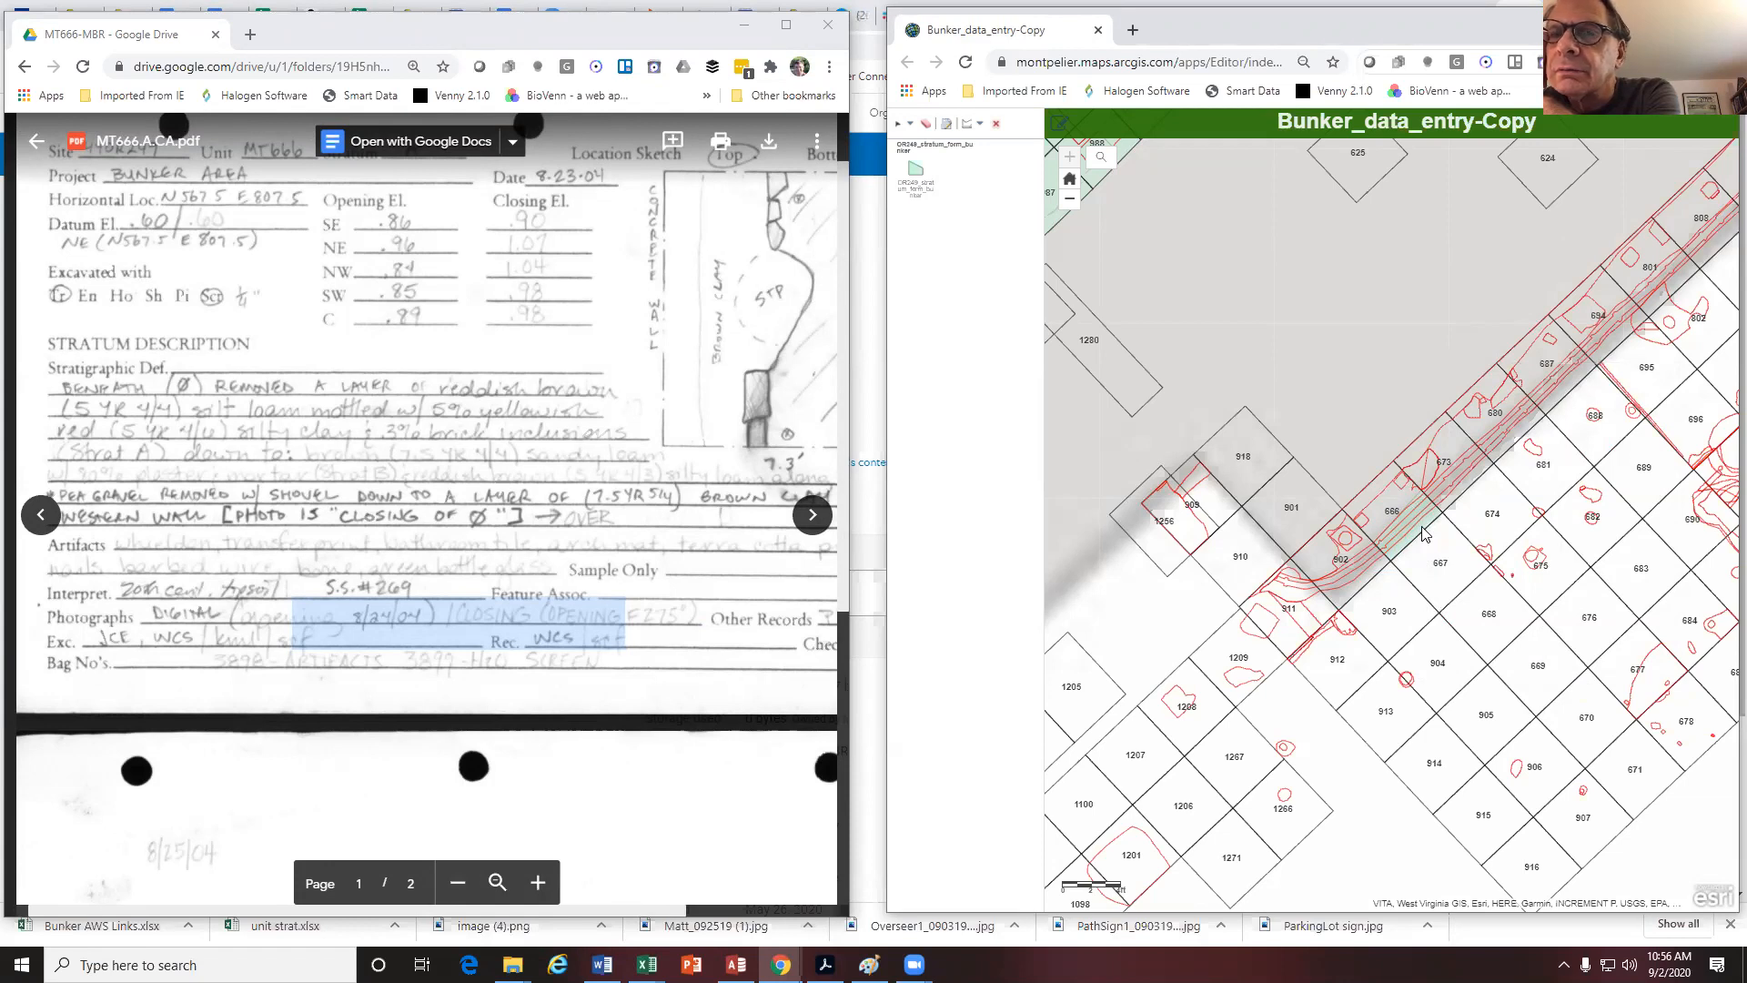
left_click(1423, 533)
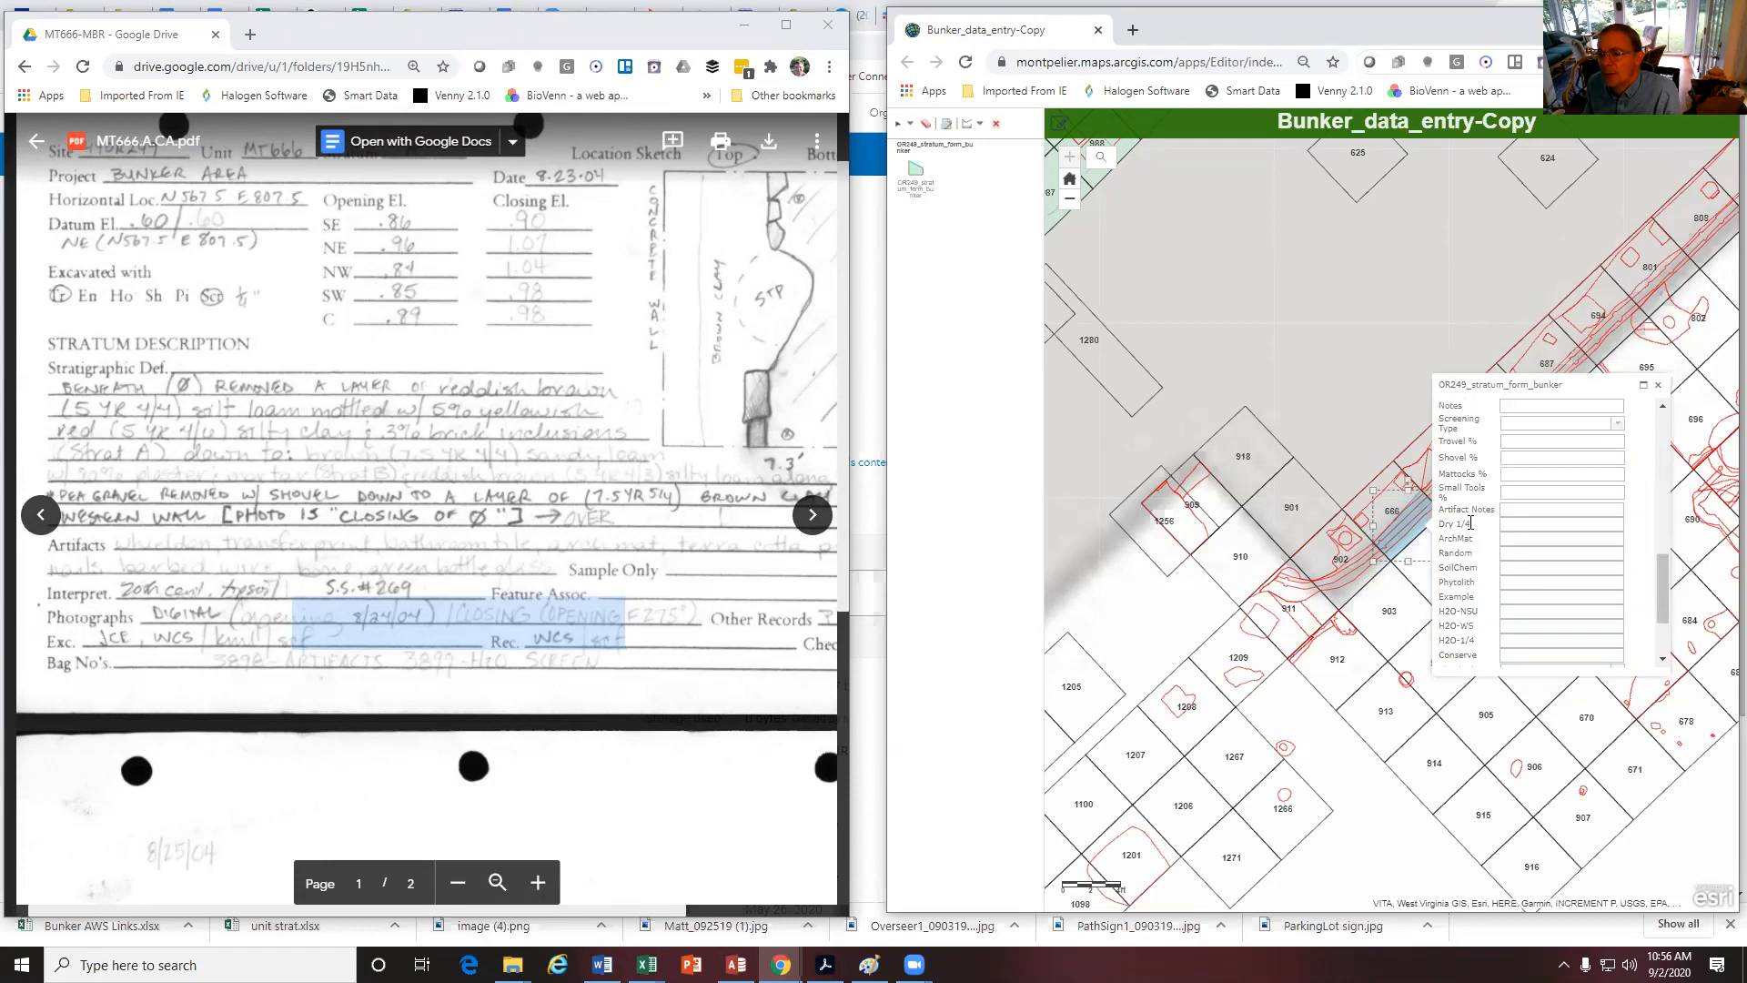
Inspect the remaining attribute fields of the polygon at unit 666, close its form, and reopen it to recheck the record
scroll(1470, 521, "down", 10)
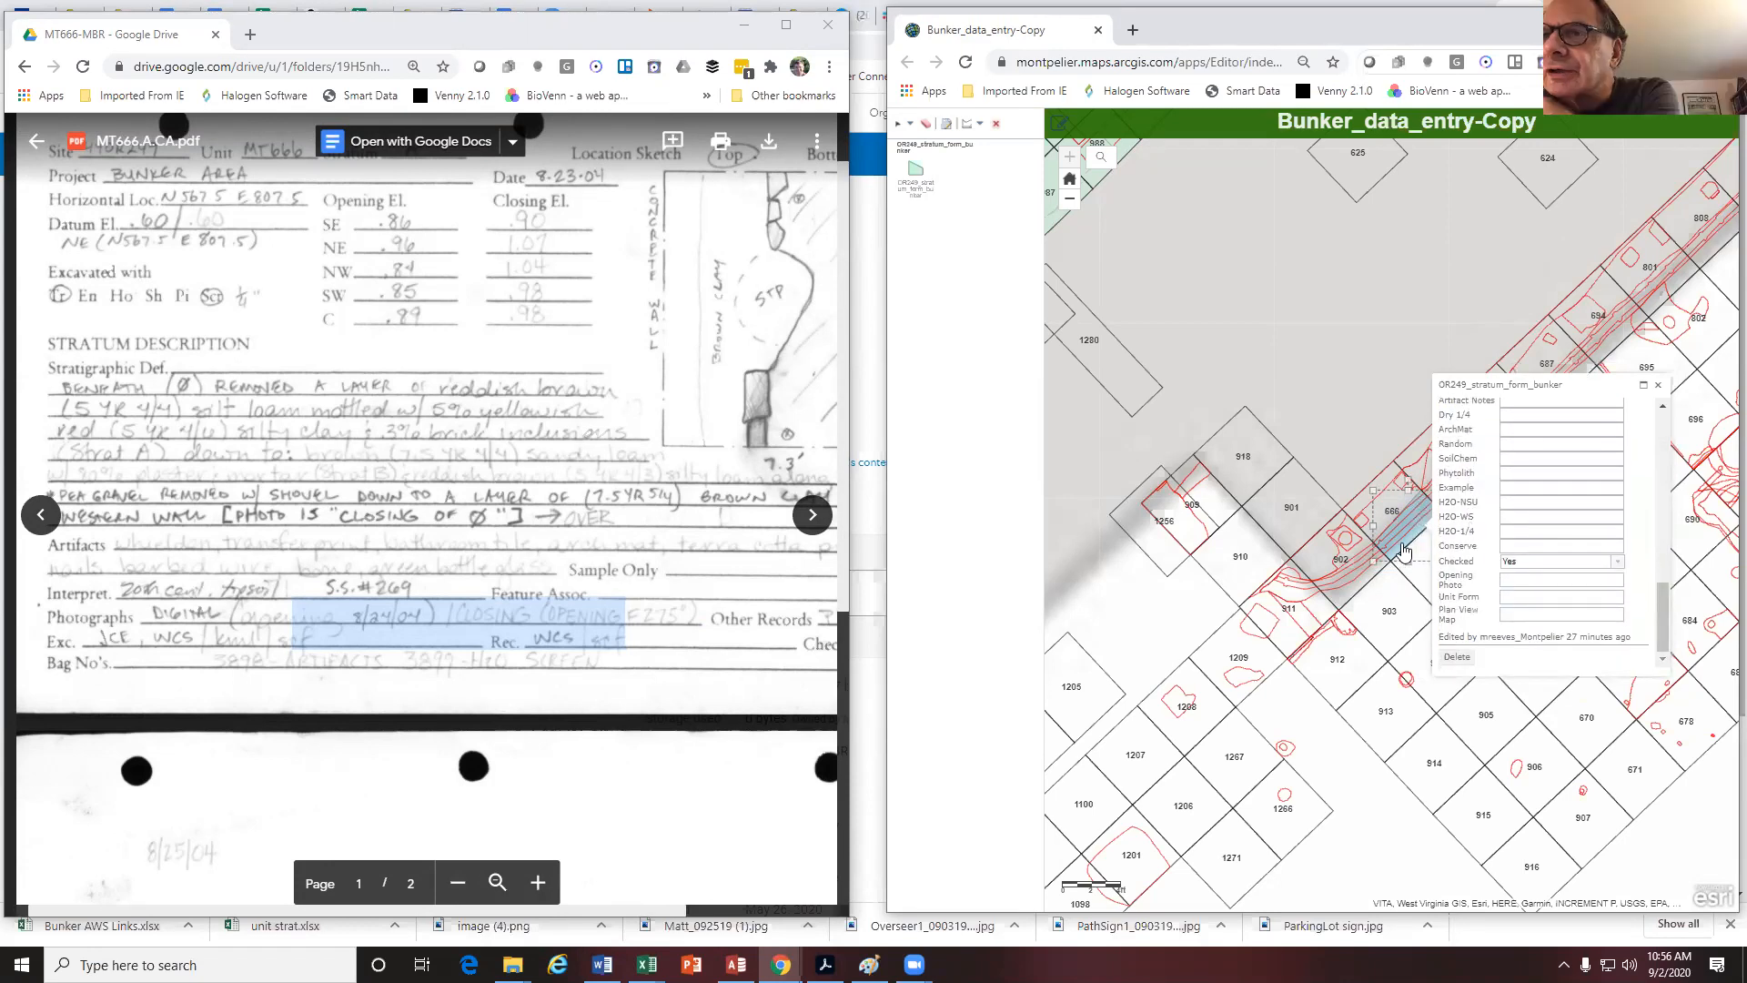
left_click(1348, 490)
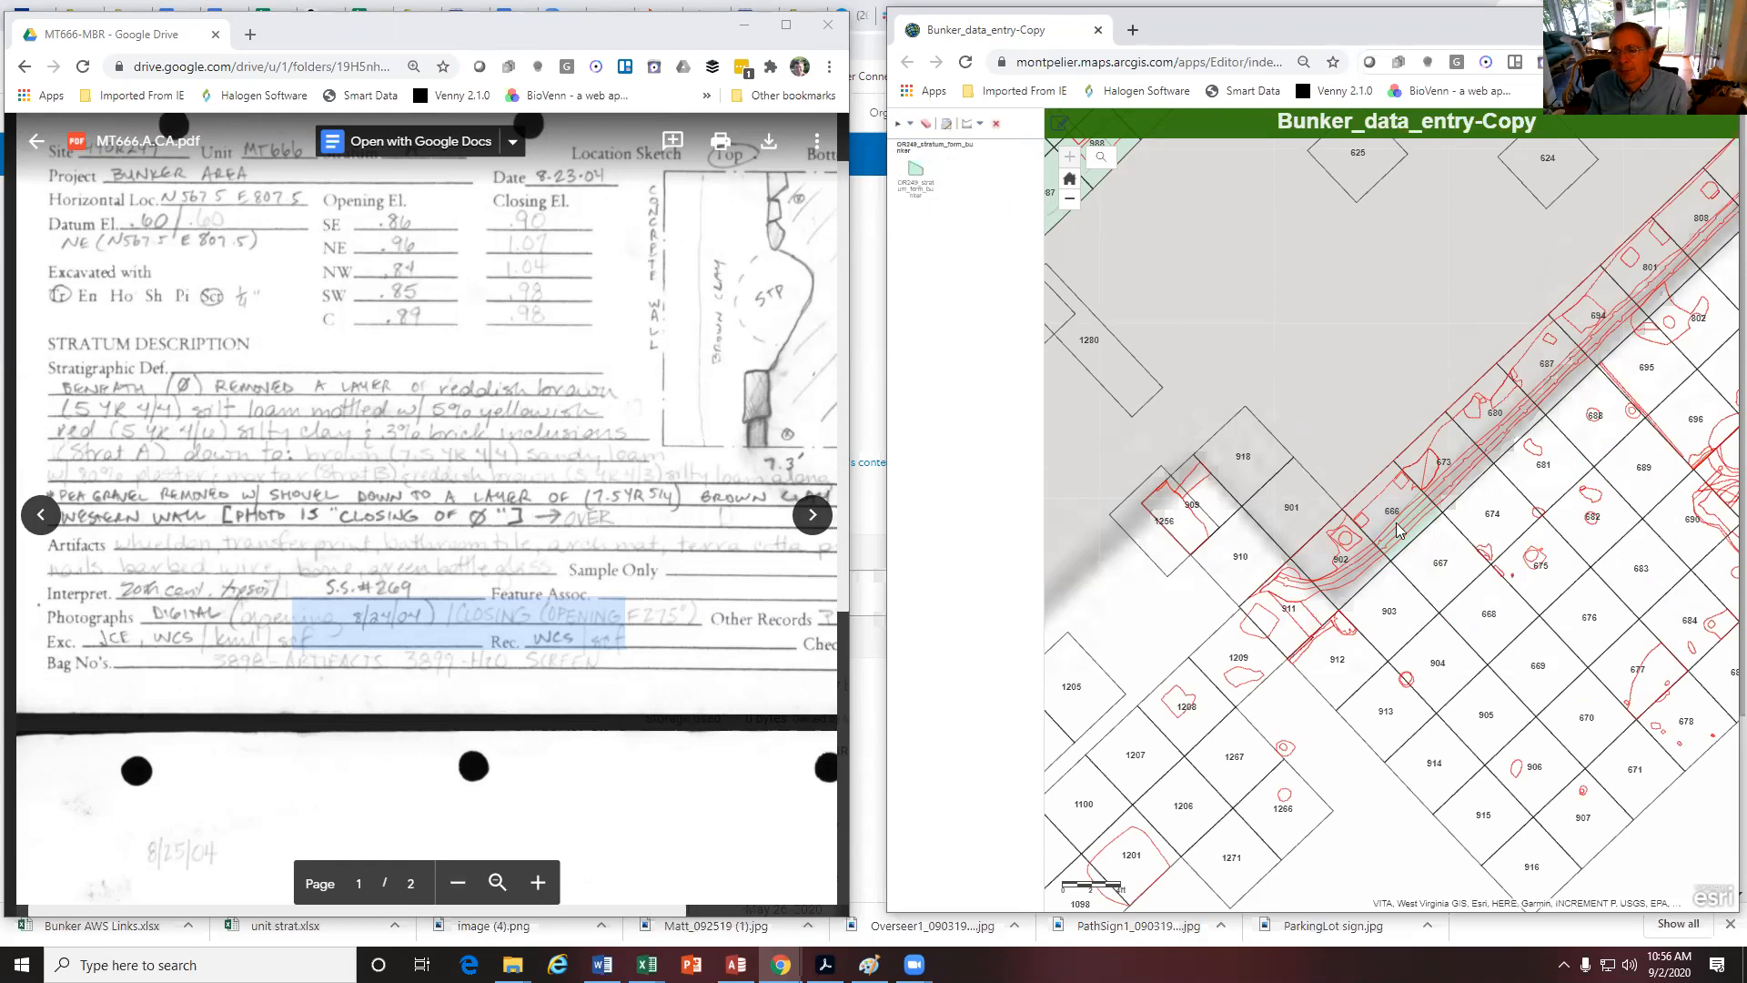
left_click(909, 125)
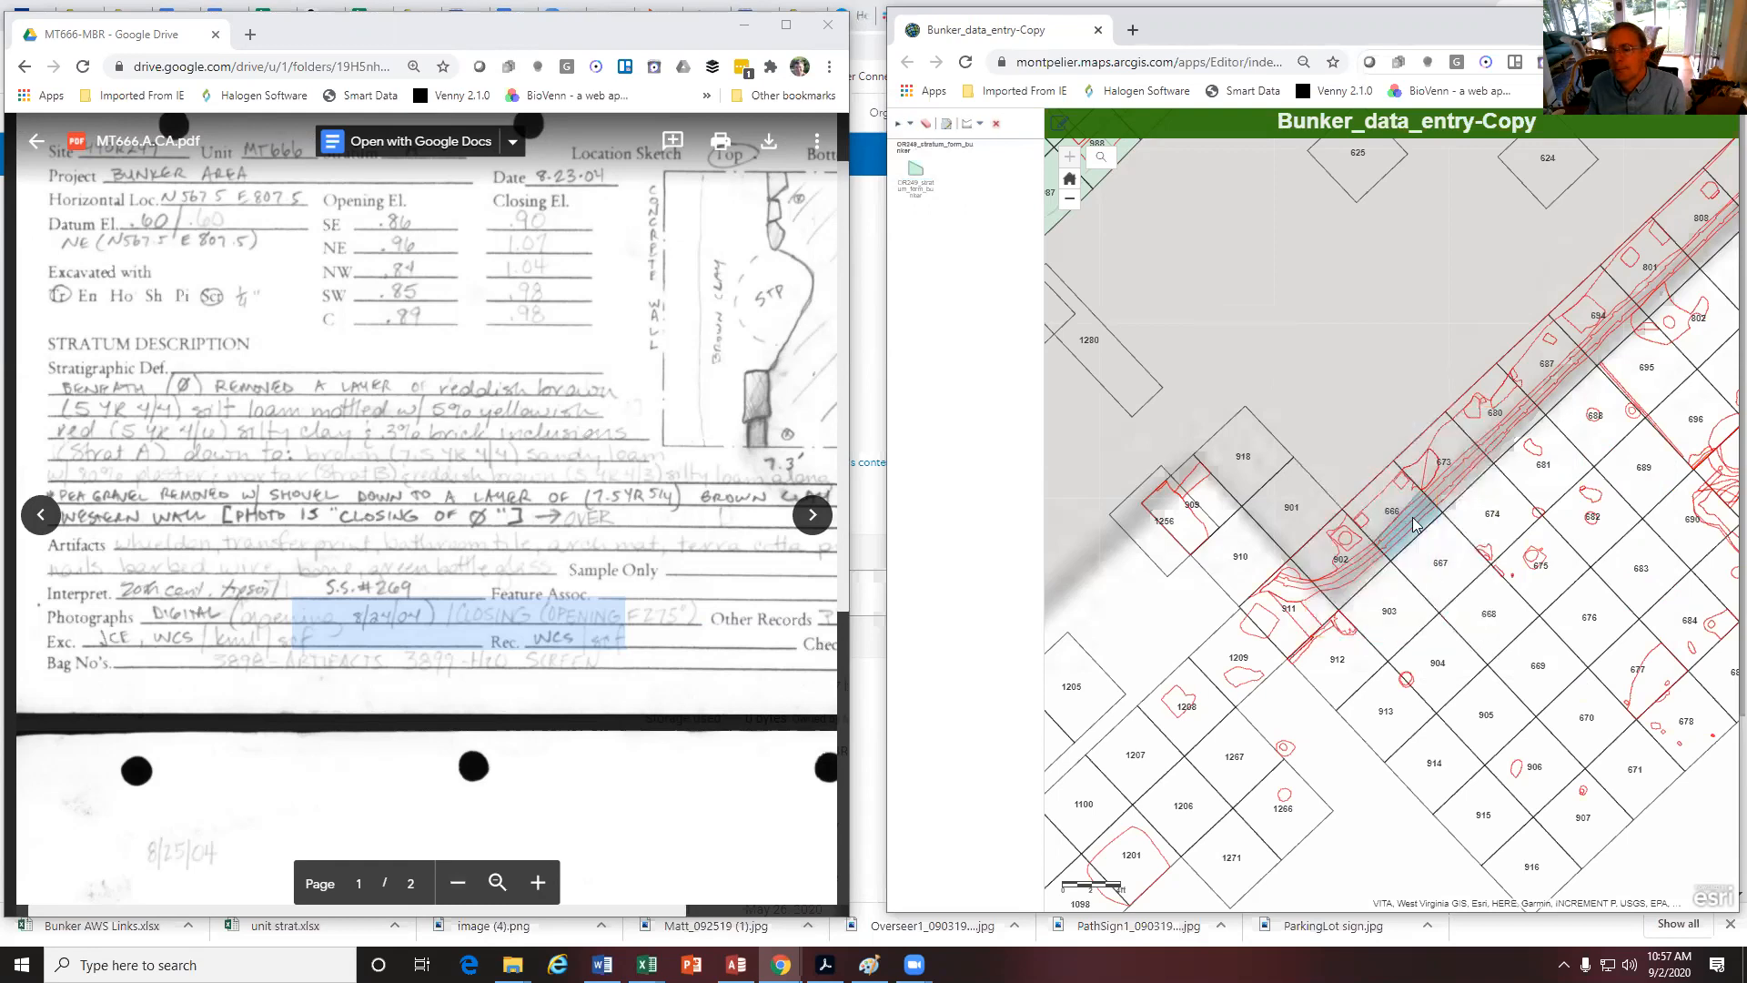
left_click(945, 124)
scroll(1422, 498, "up", 5)
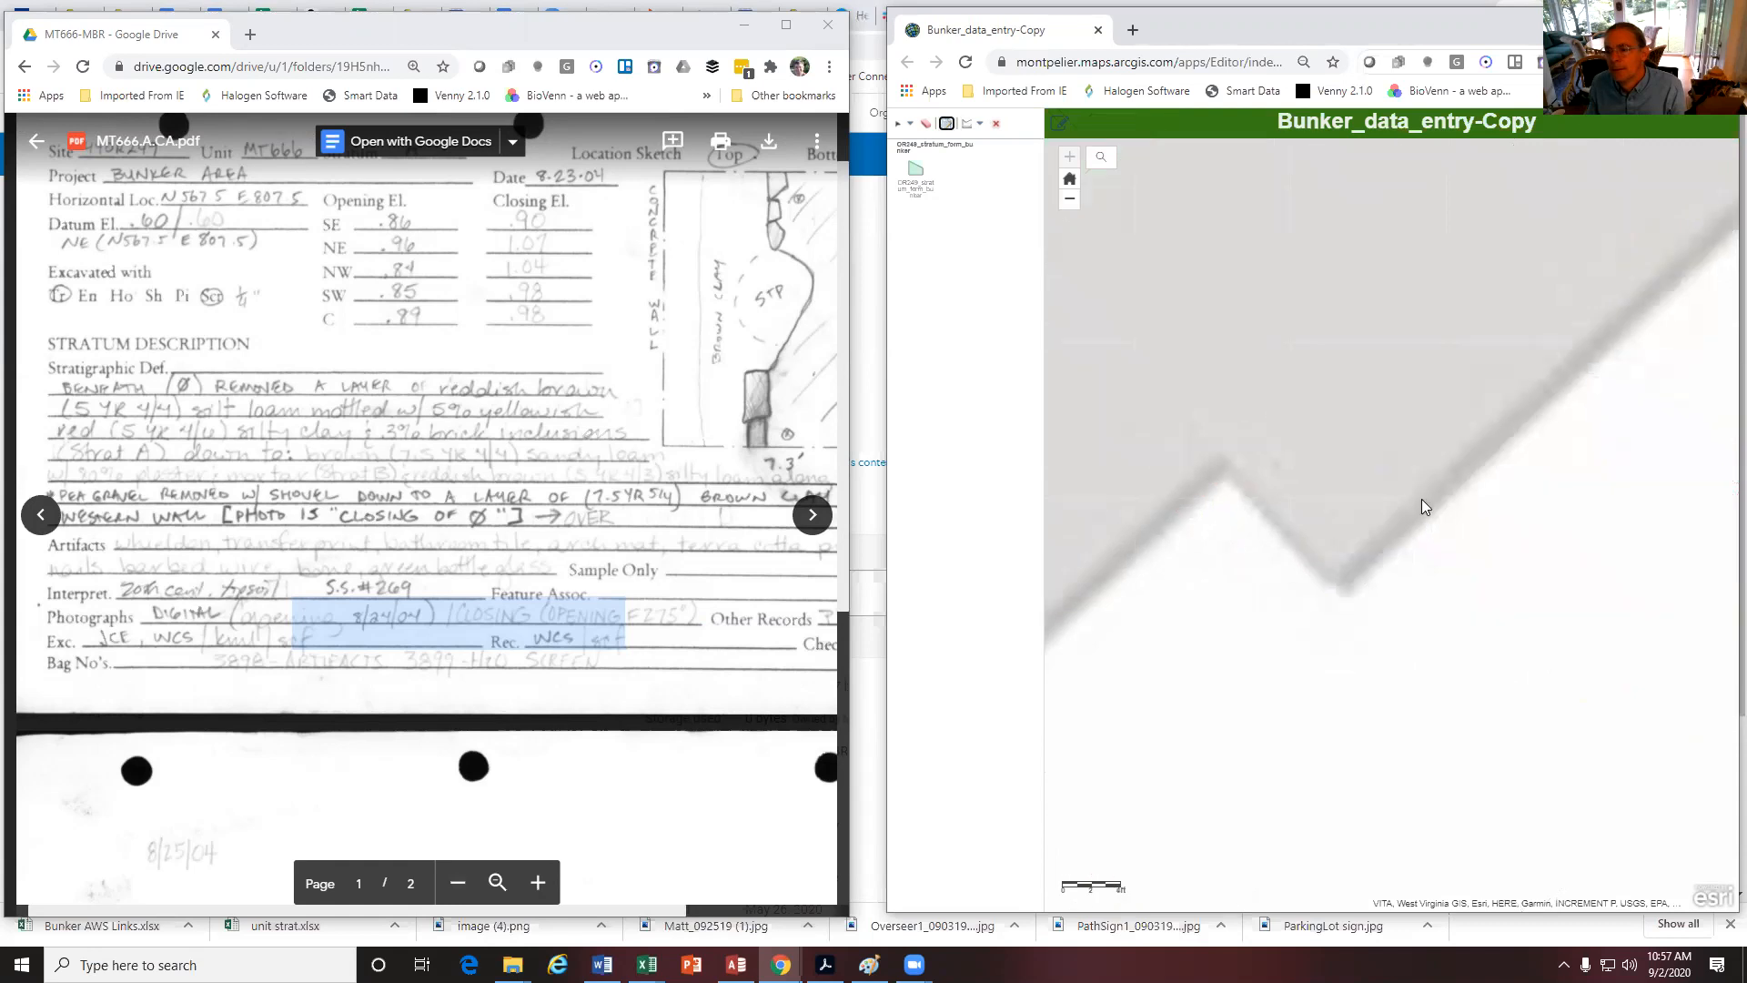
scroll(1422, 499, "down", 5)
scroll(1422, 499, "up", 5)
scroll(1558, 381, "down", 5)
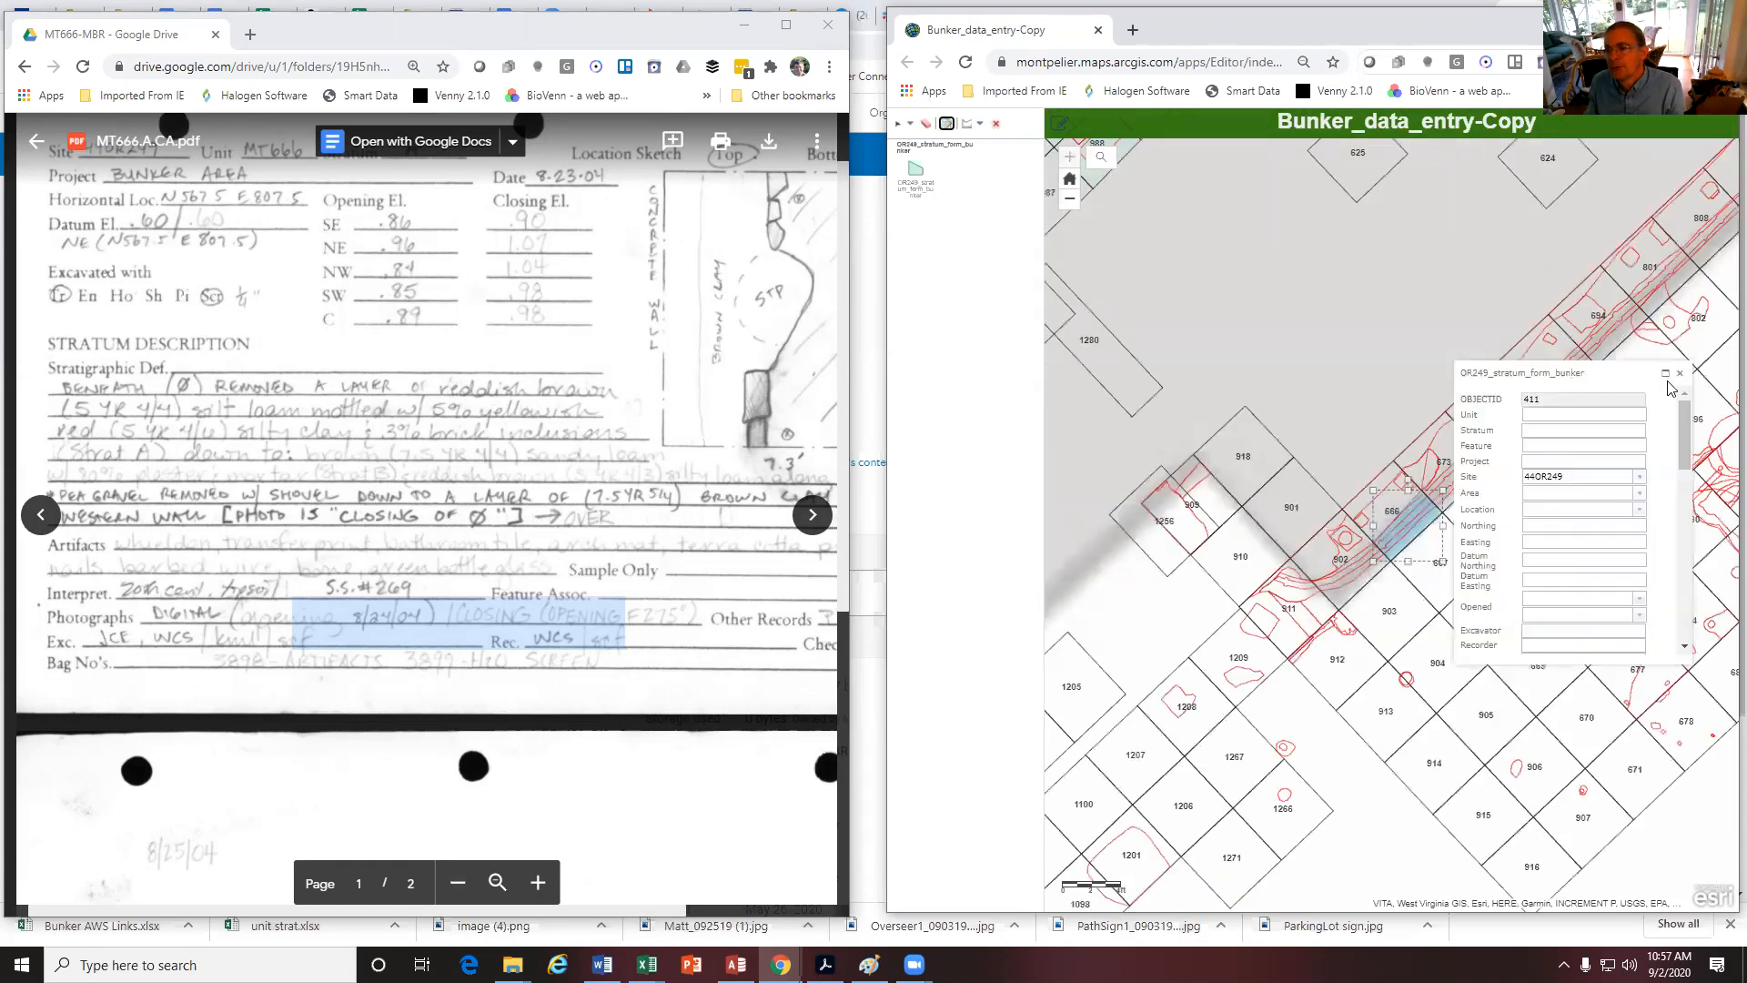
left_click(1374, 502)
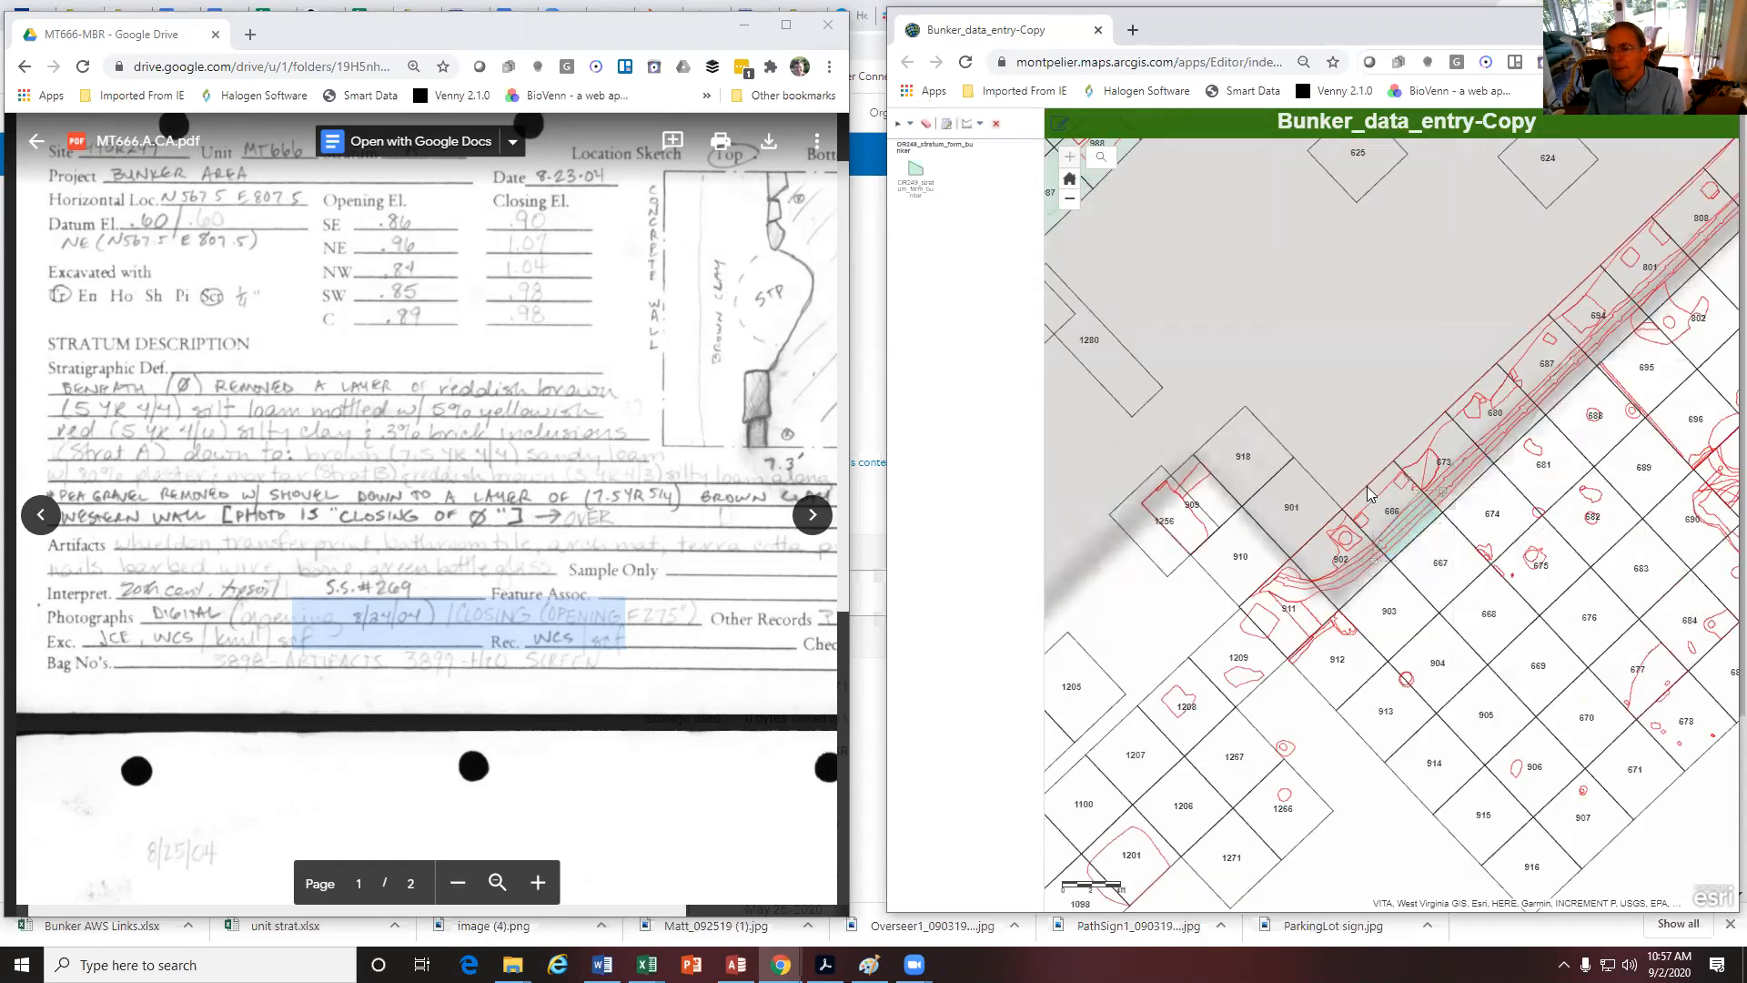
Enter unit 666 and stratum A in the attribute form of the polygon at unit 666 and close the form
left_click(1425, 531)
left_click(1516, 426)
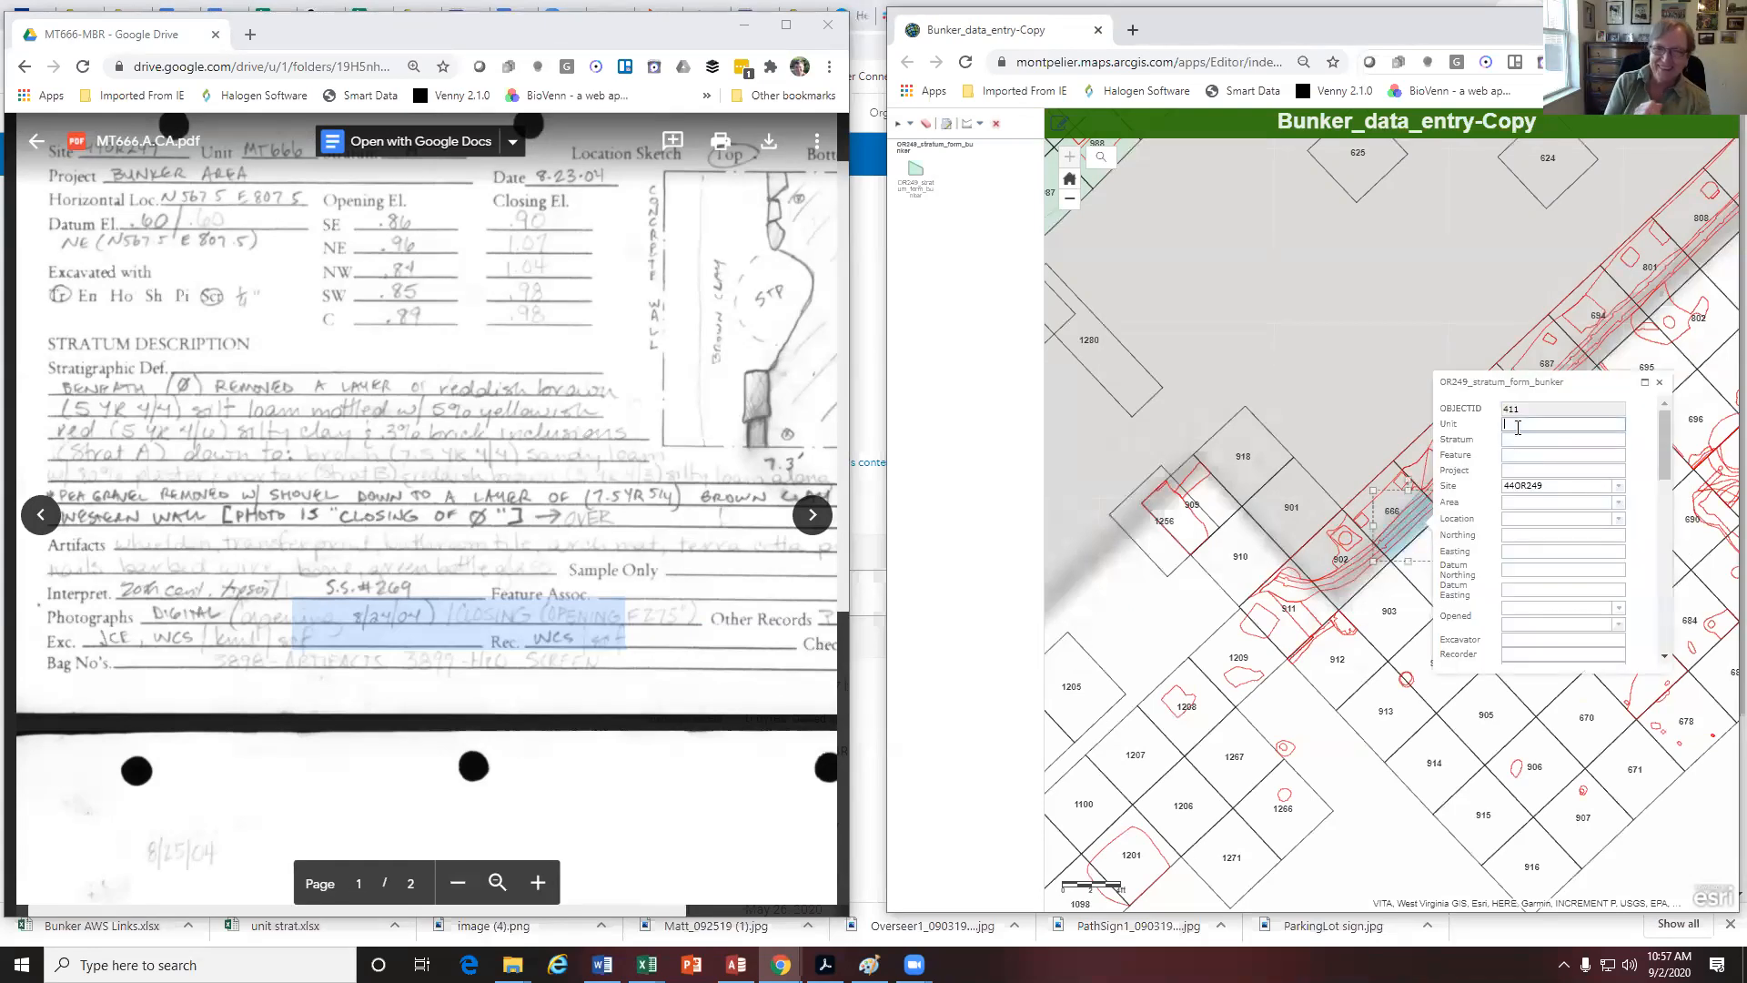
type("666")
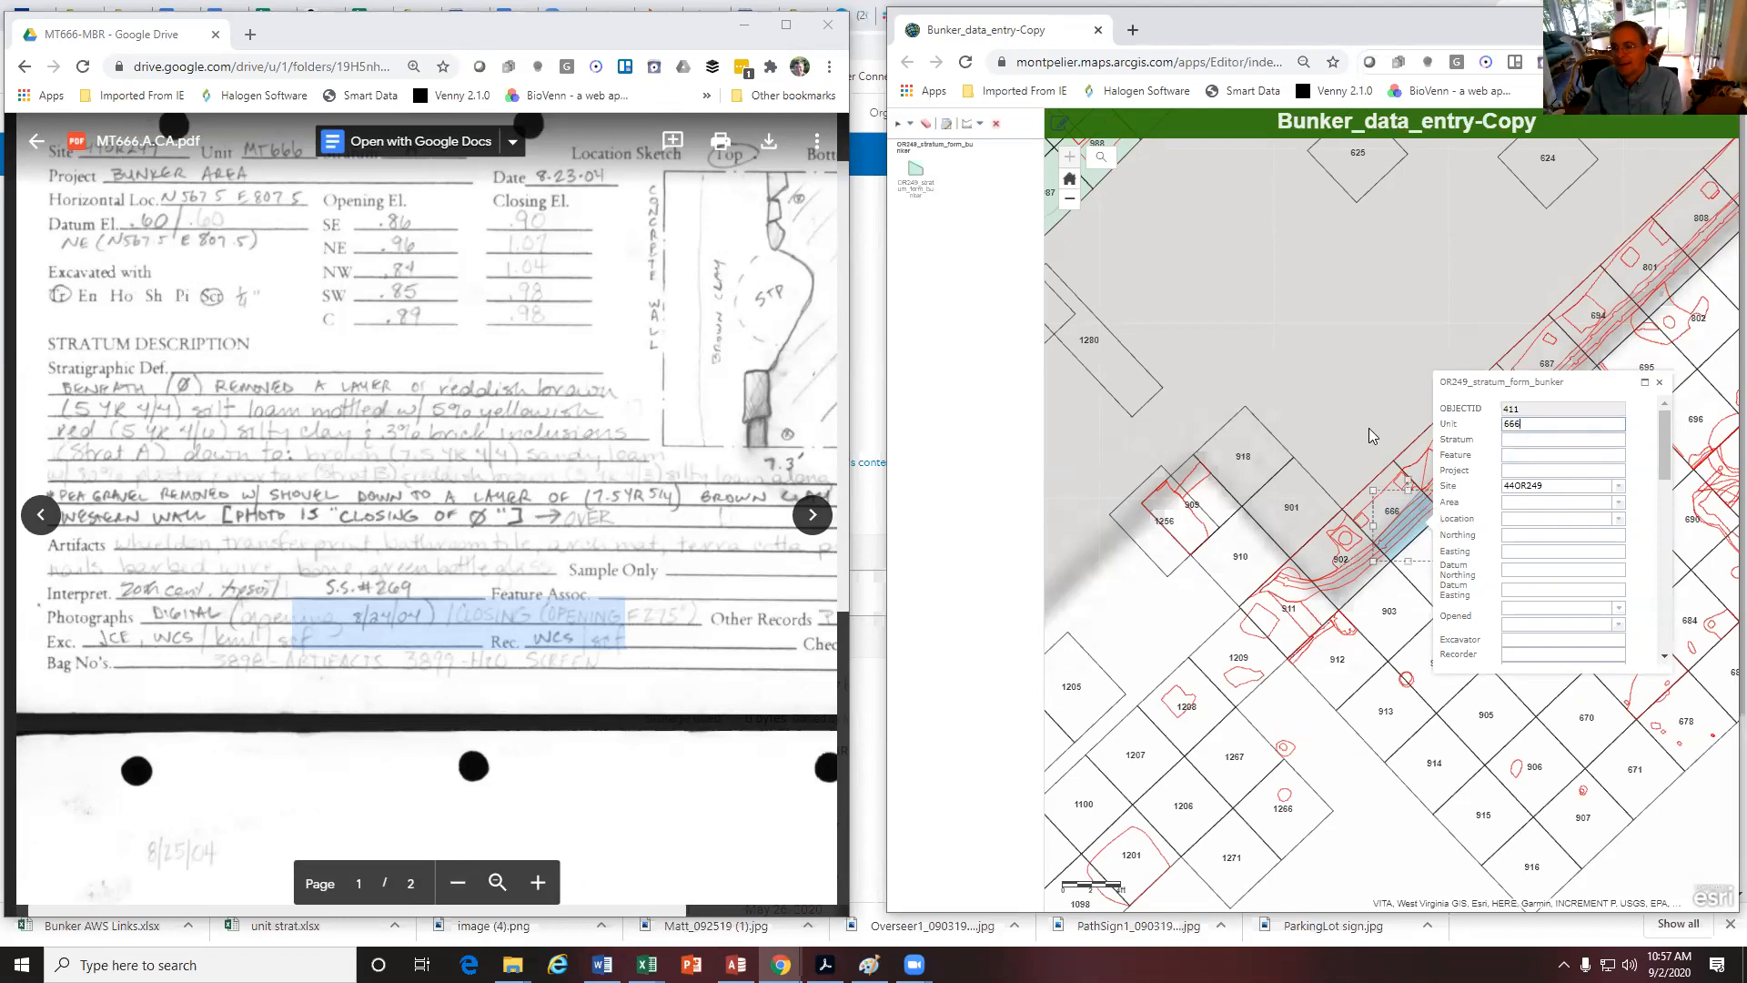
left_click(1522, 438)
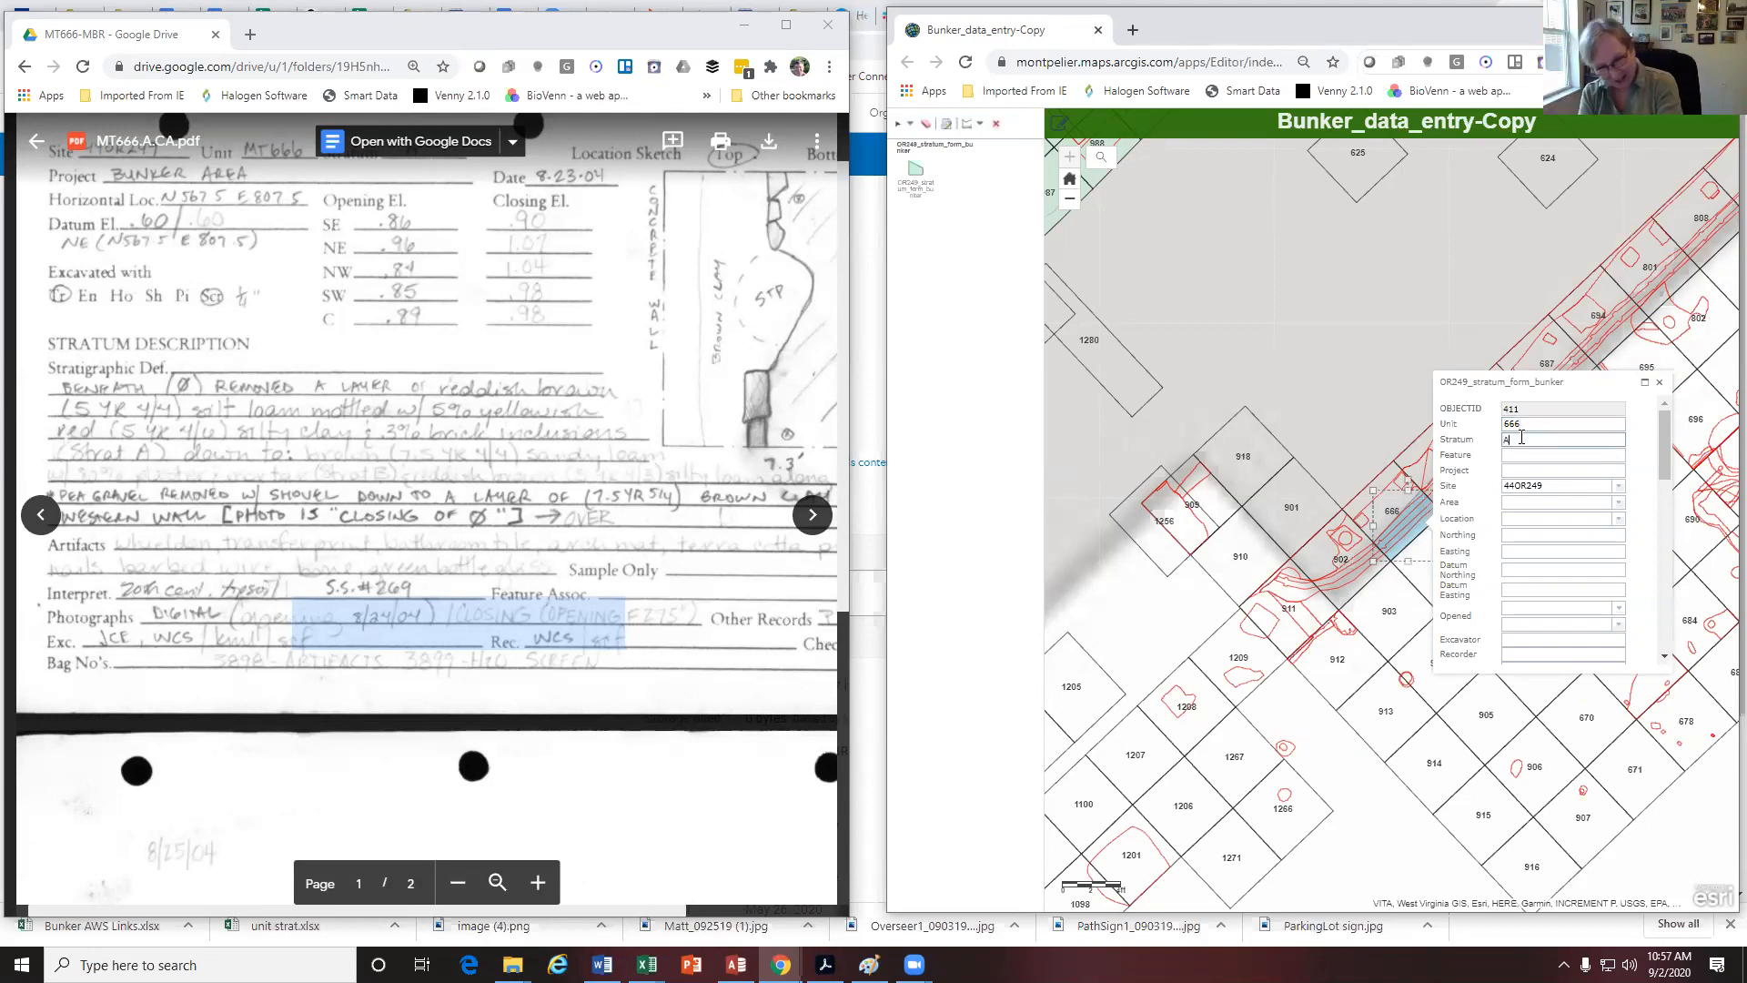
left_click(1370, 388)
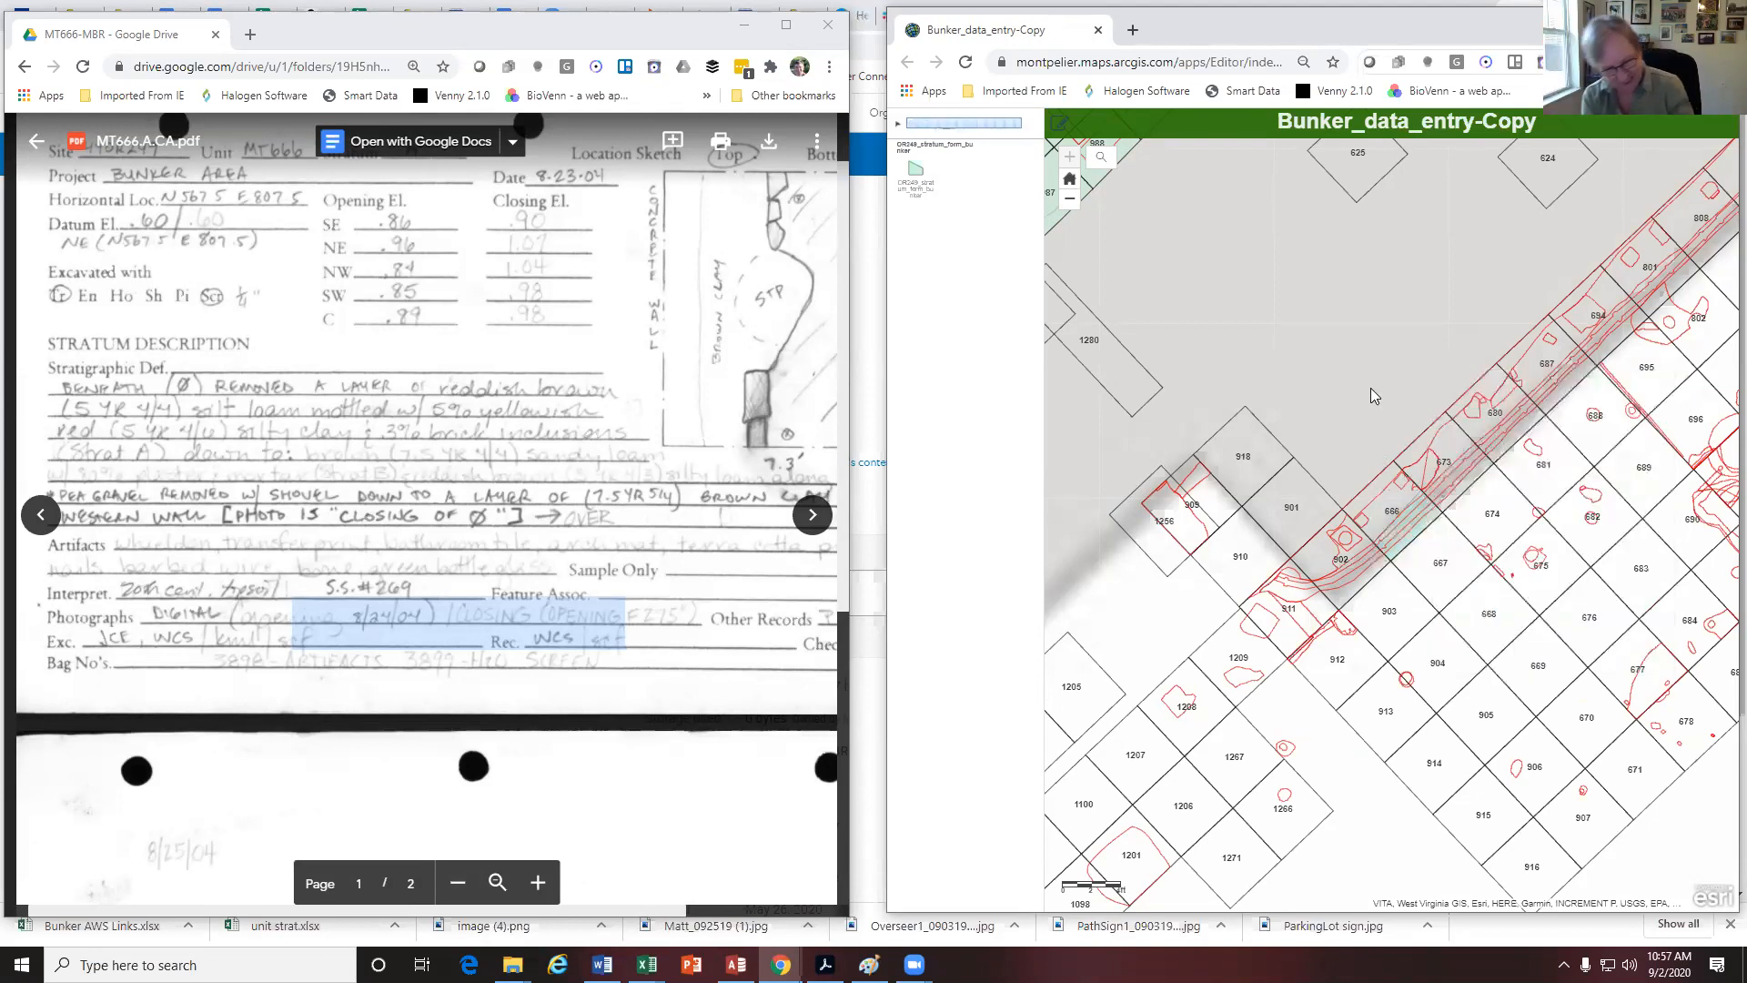
Reopen the polygon at unit 666 repeatedly to check whether its unit and stratum entries were saved
left_click(1436, 523)
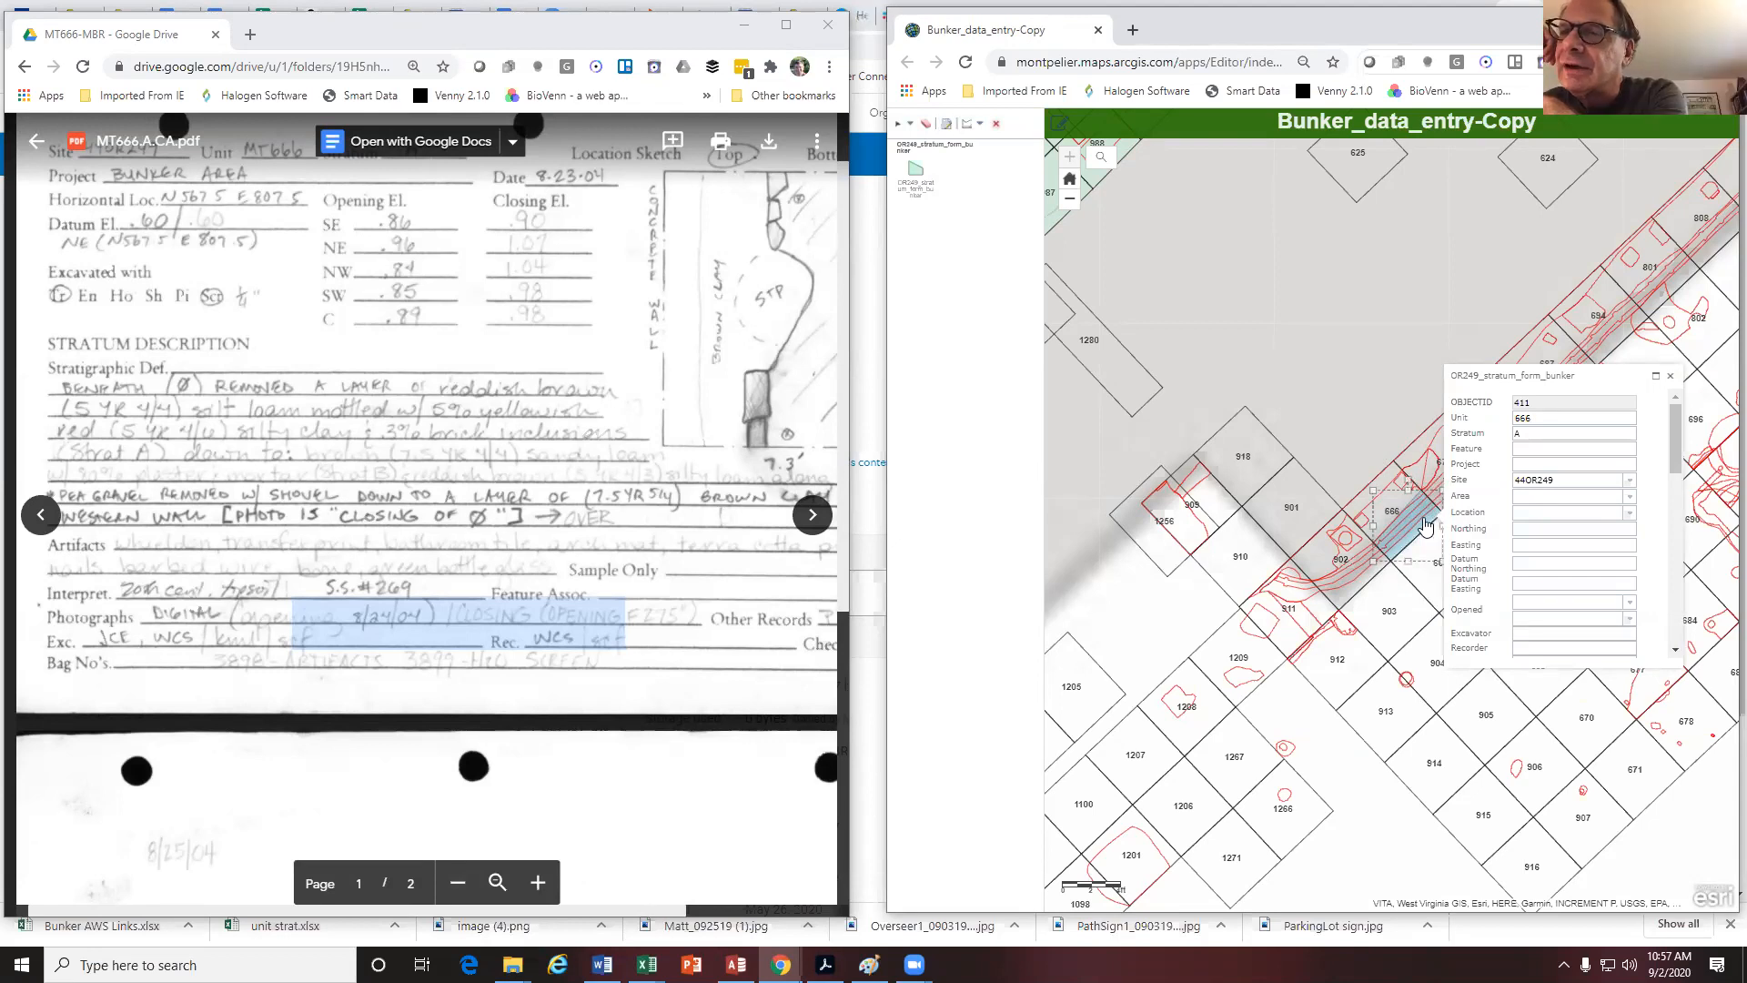
left_click(1351, 433)
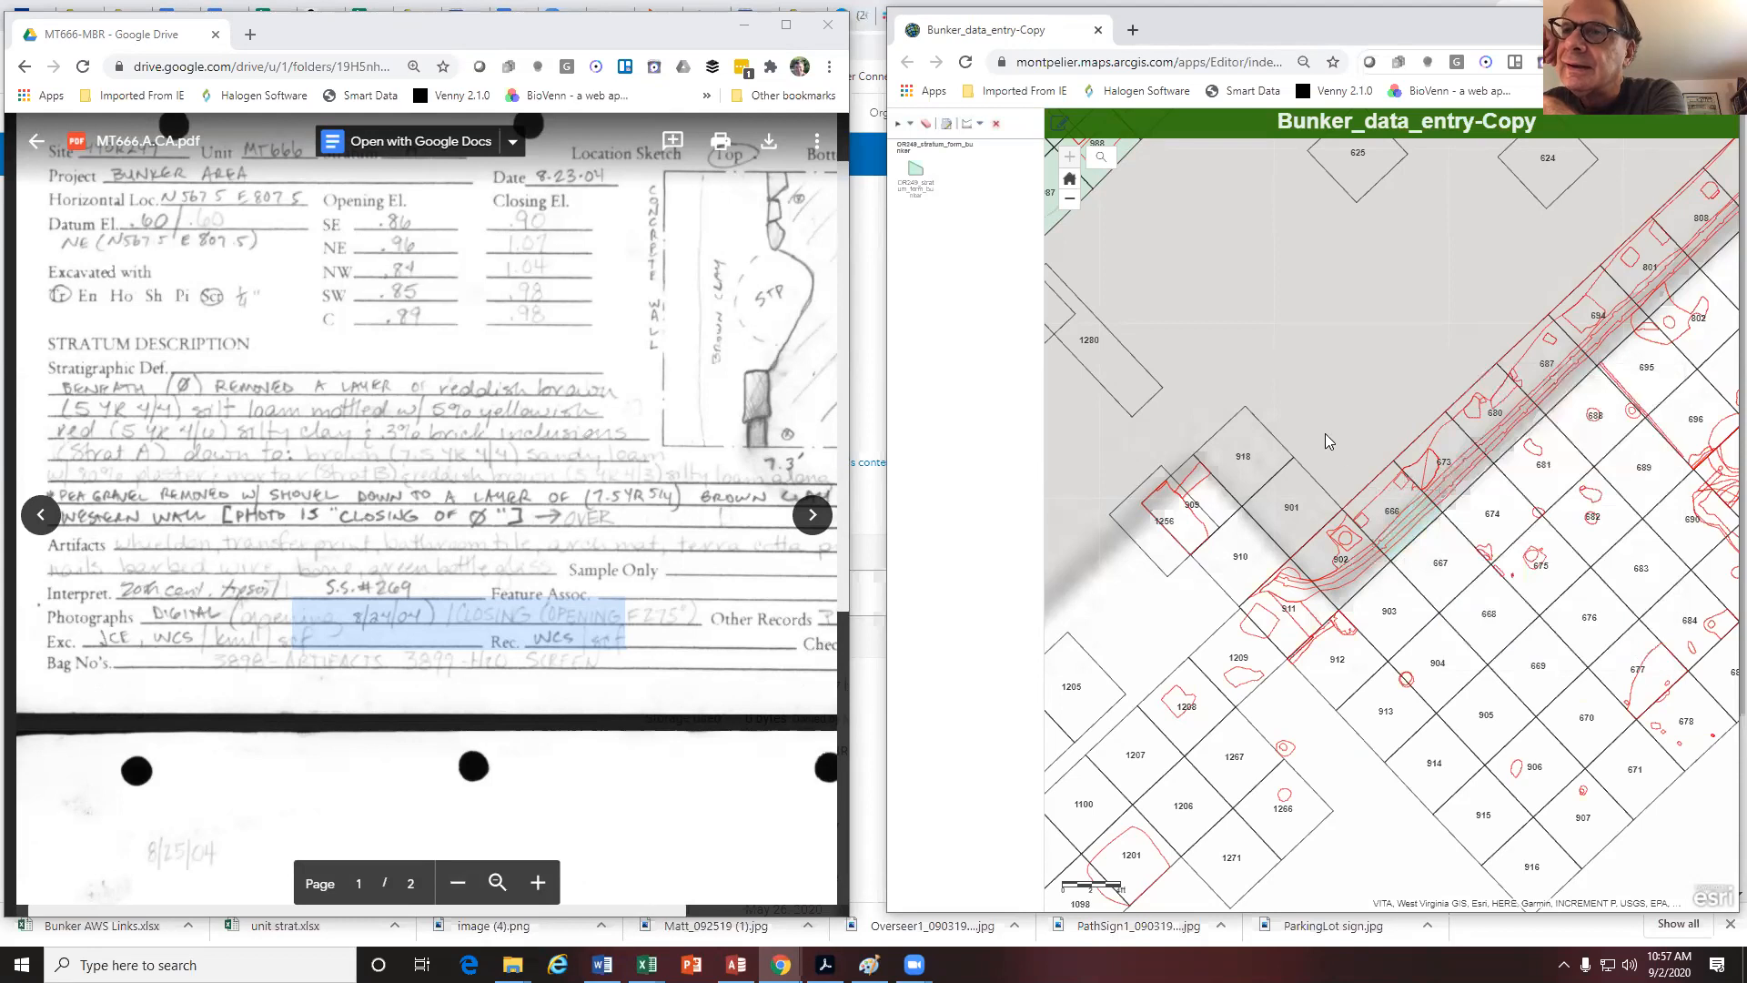
scroll(1305, 424, "up", 1)
scroll(1356, 426, "down", 1)
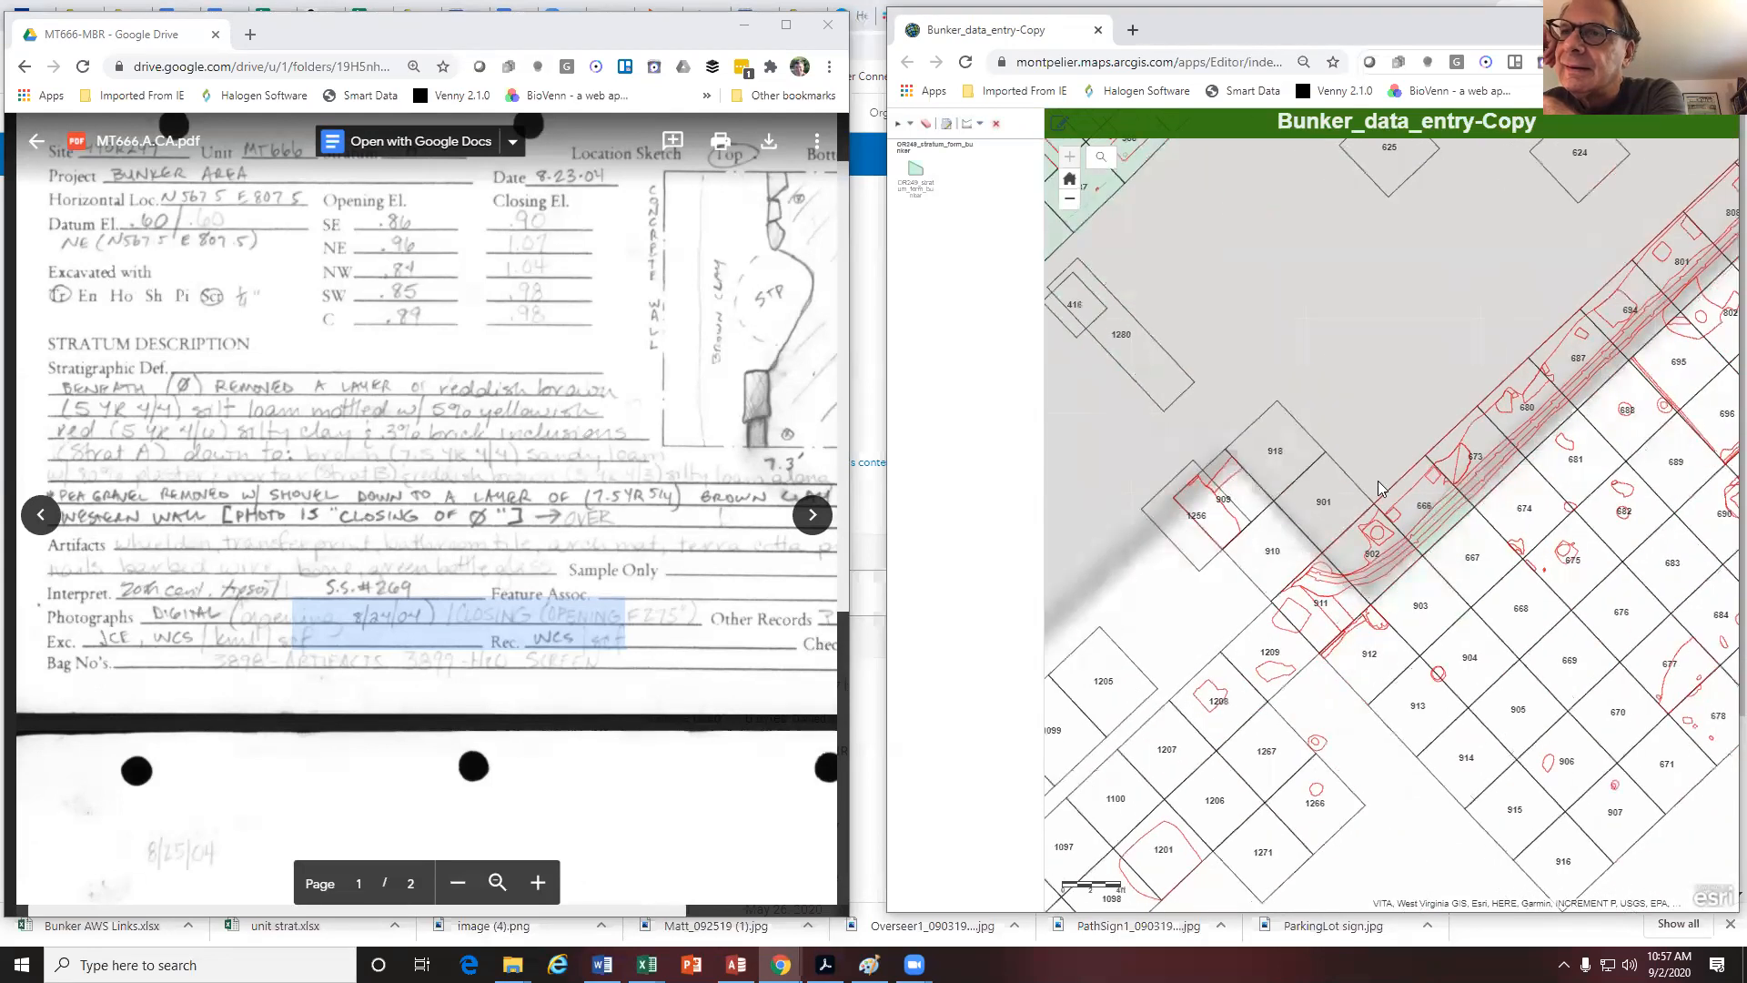
left_click(1458, 524)
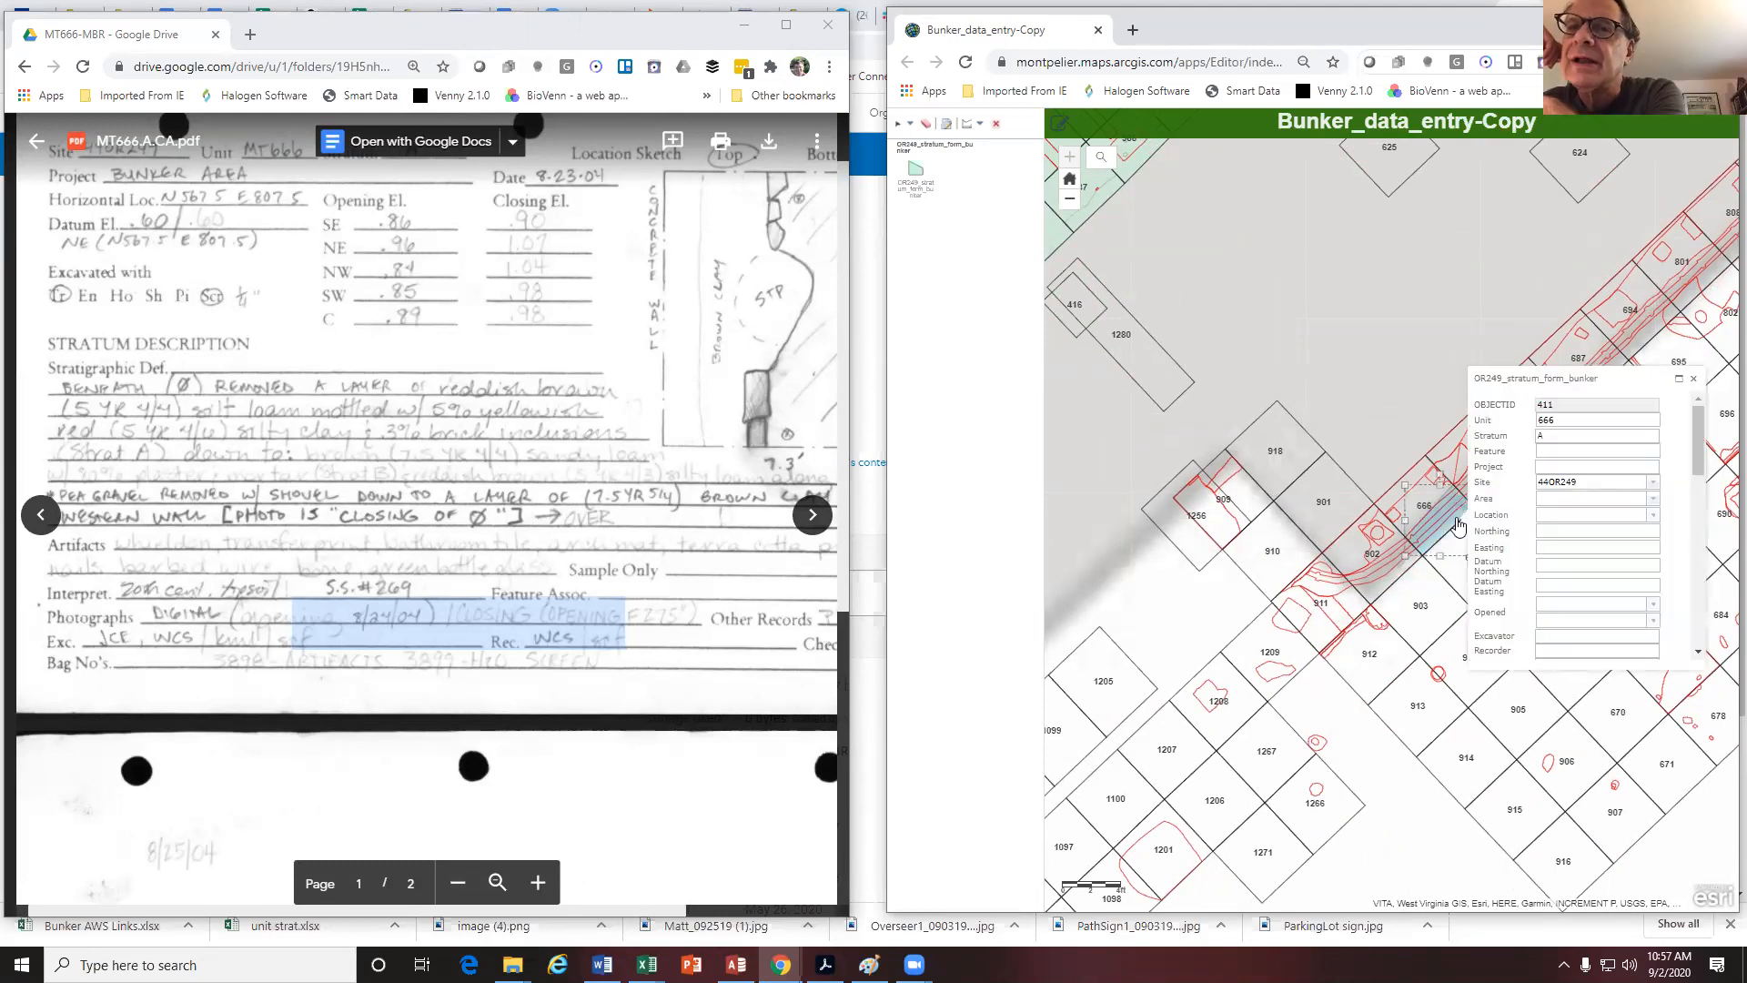
left_click(1364, 404)
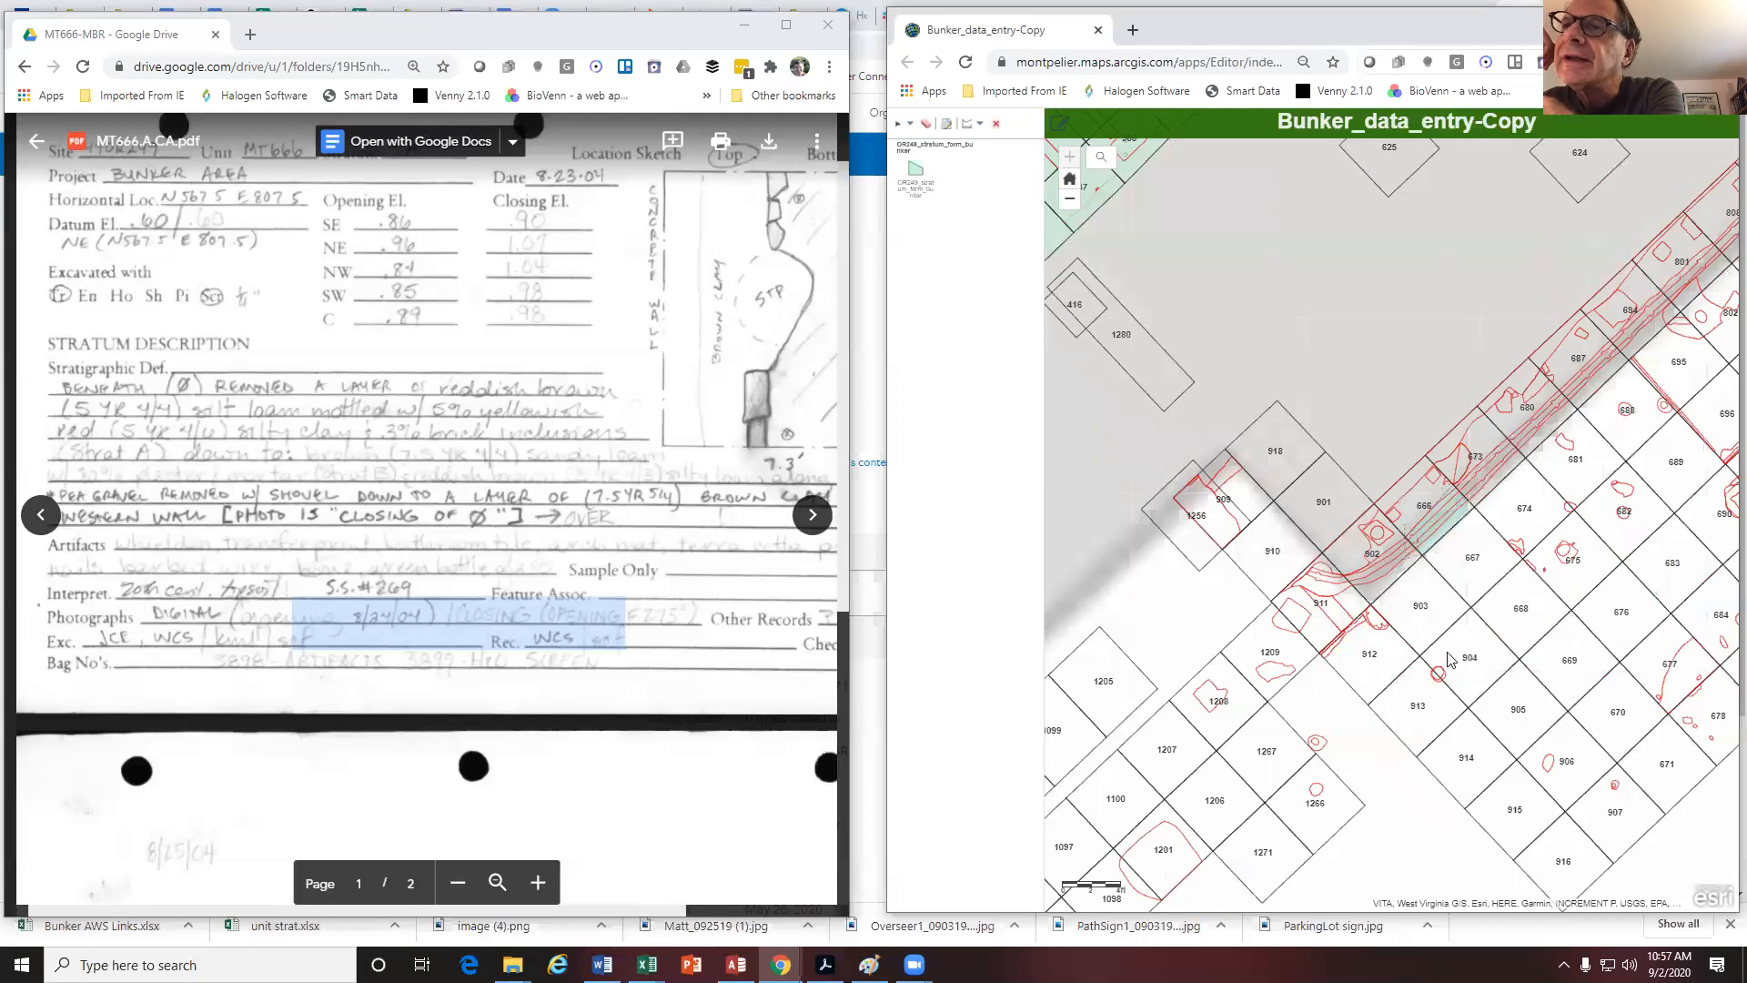
Enter Bunker Area as the project in the unit 666 polygon's record and close the form
left_click(1453, 523)
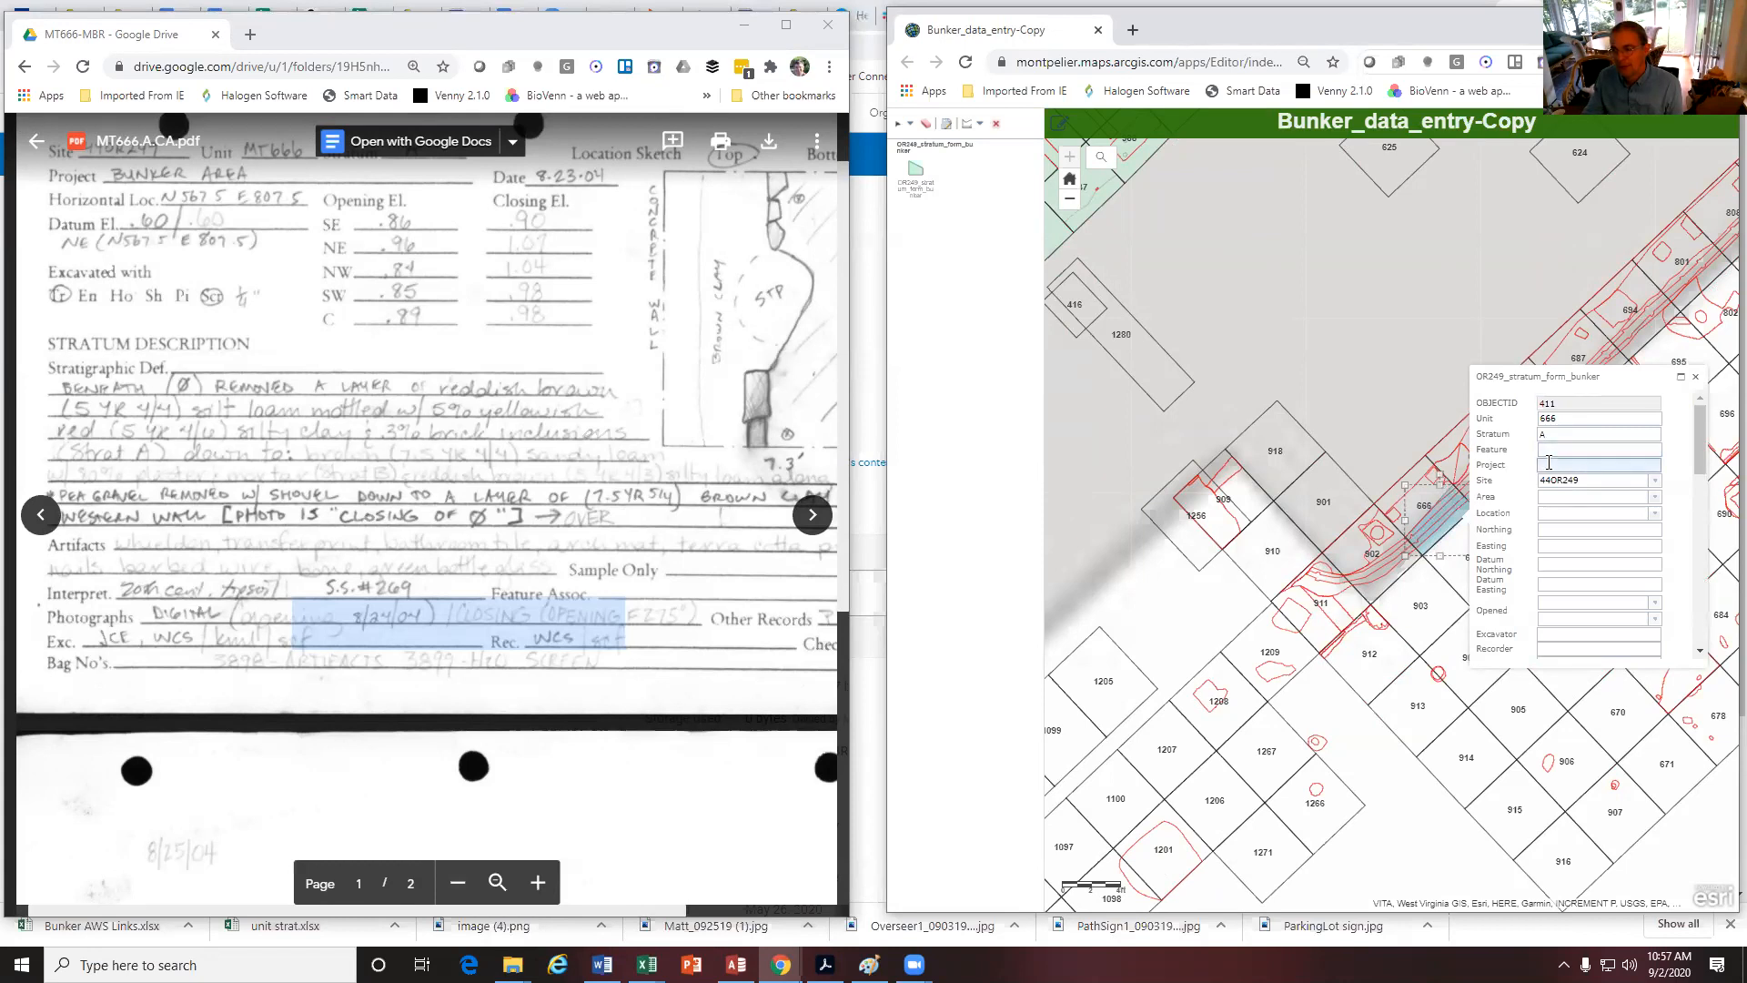
left_click(1564, 419)
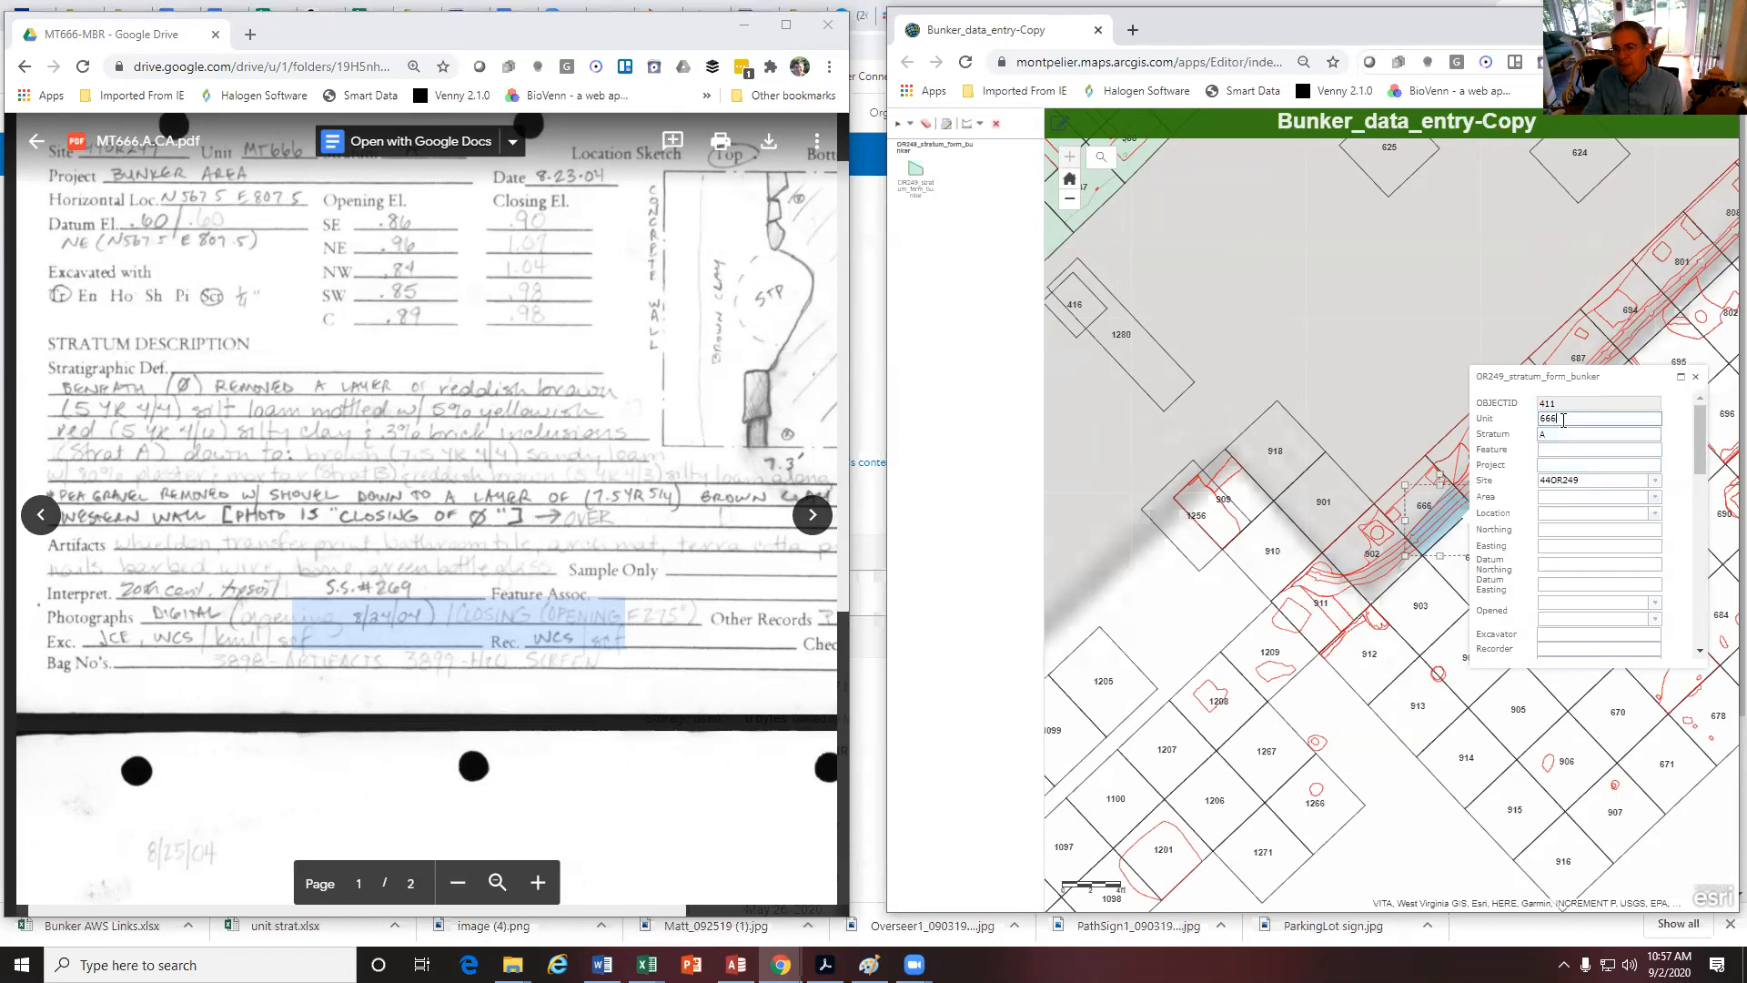
left_click(1560, 435)
left_click(1548, 465)
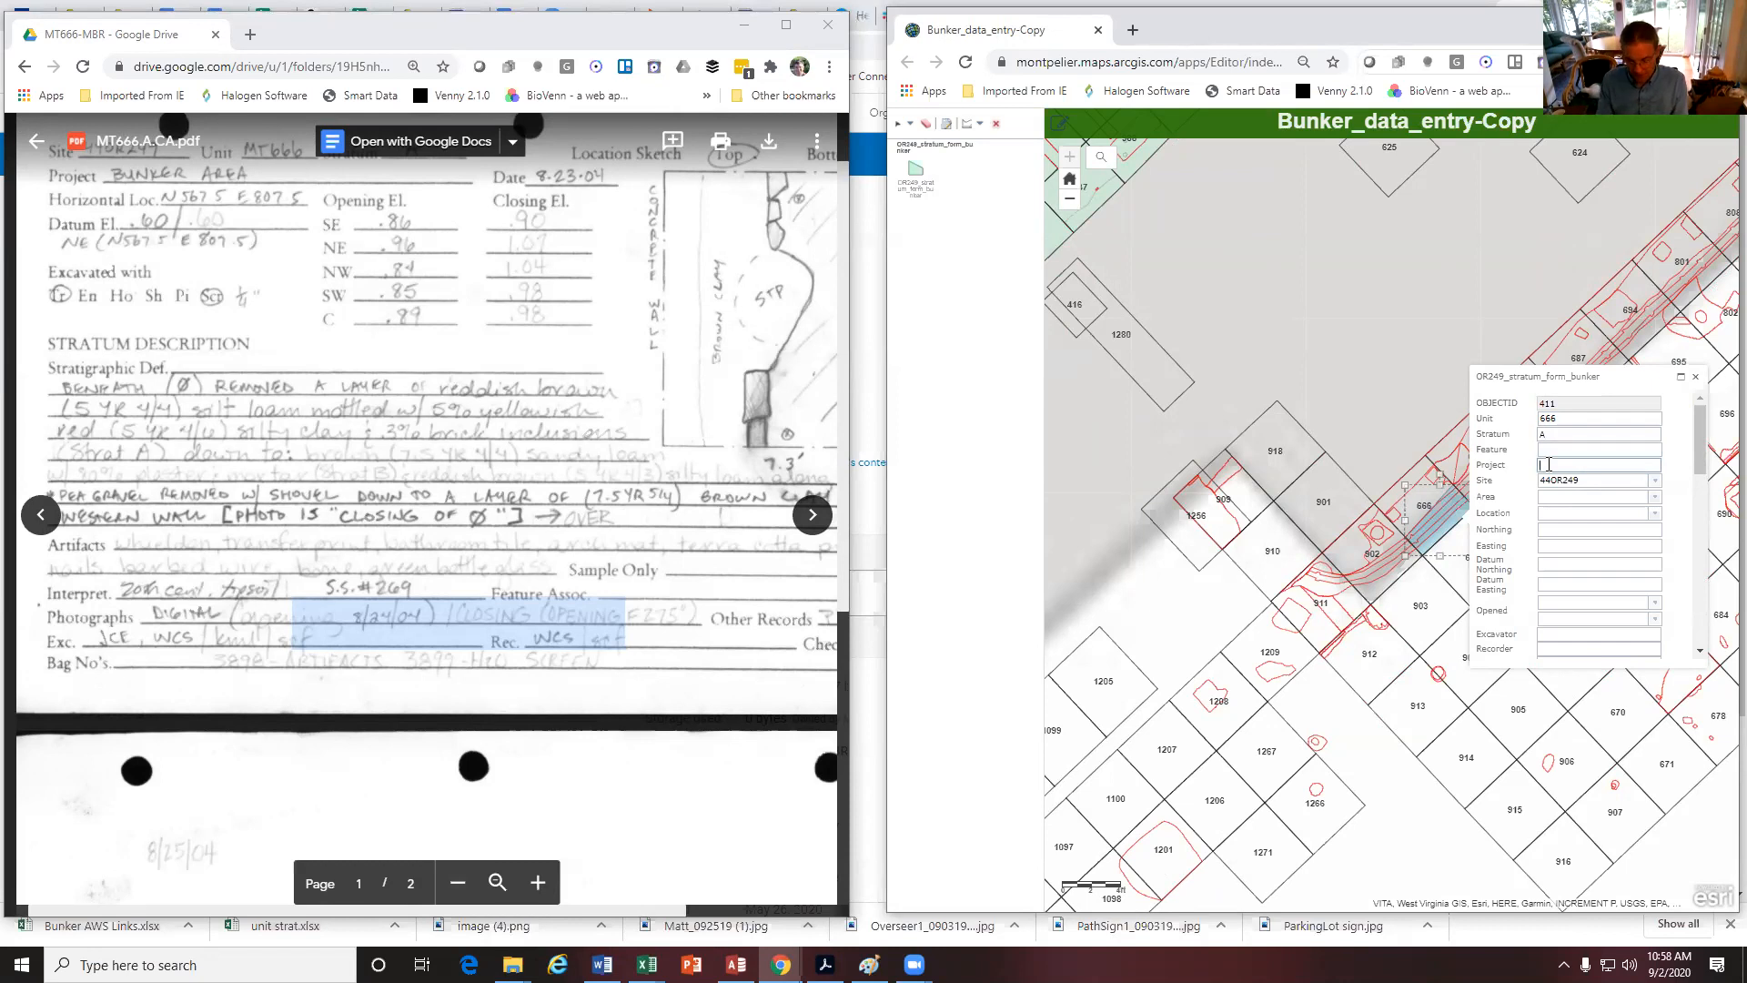
type("Bunker Area")
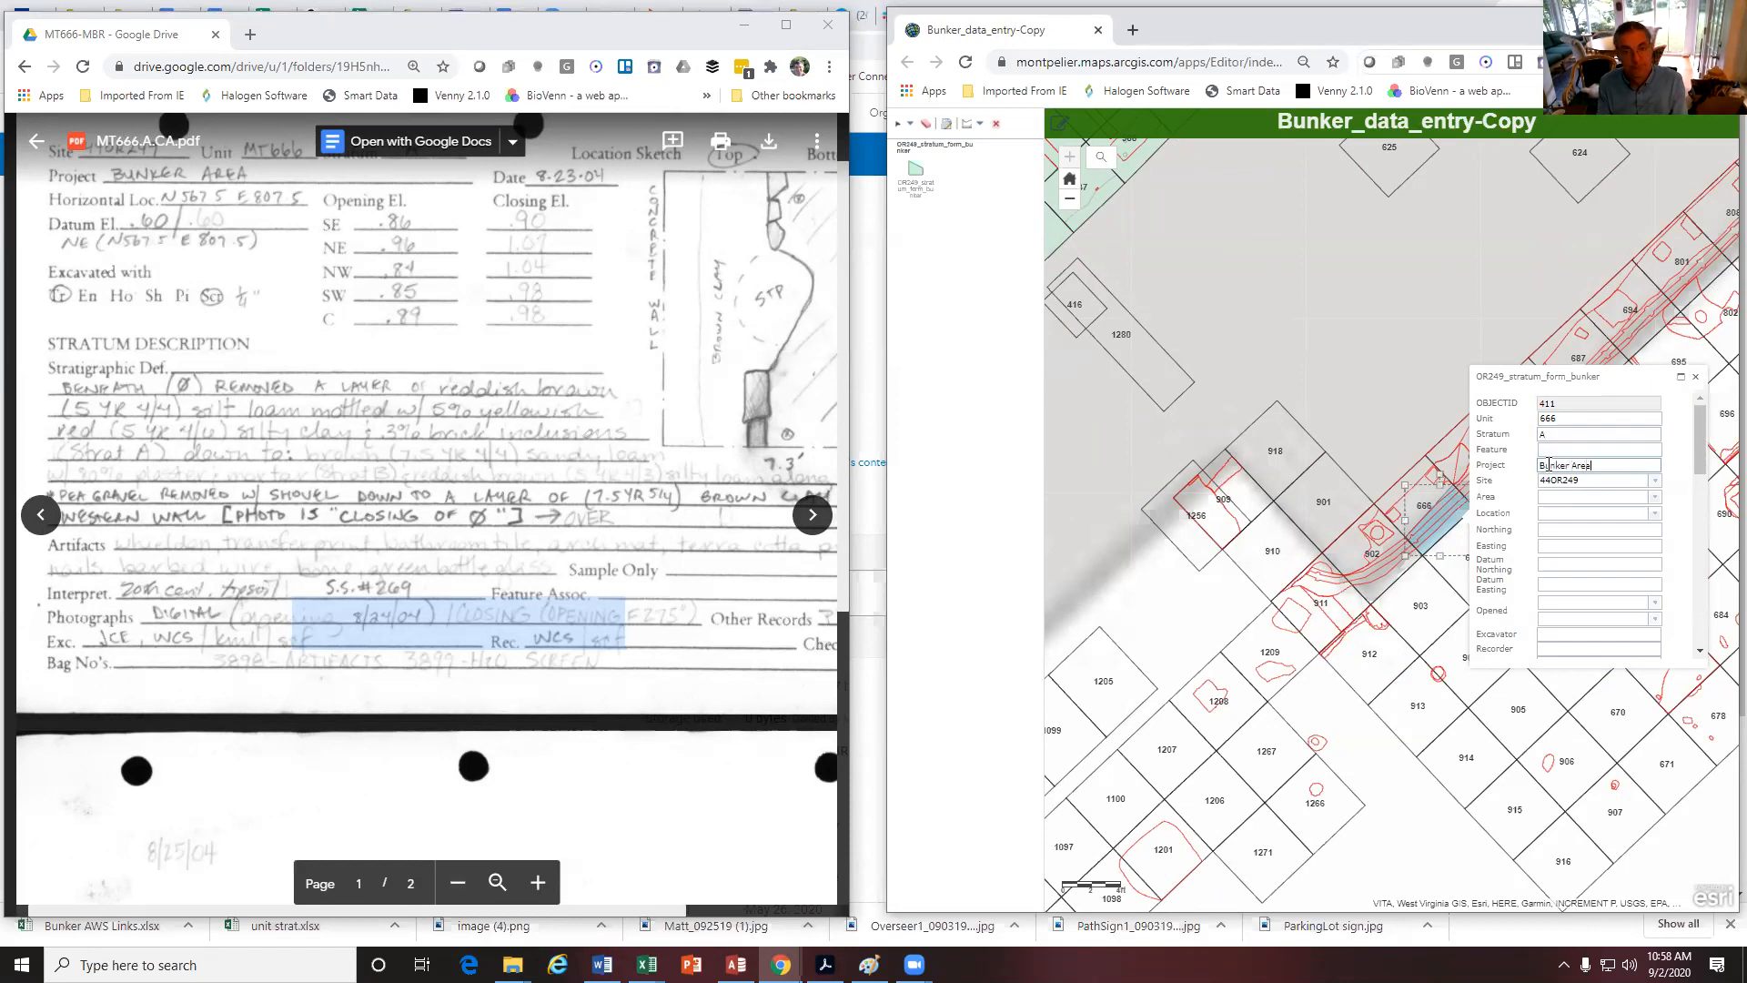
left_click(1367, 395)
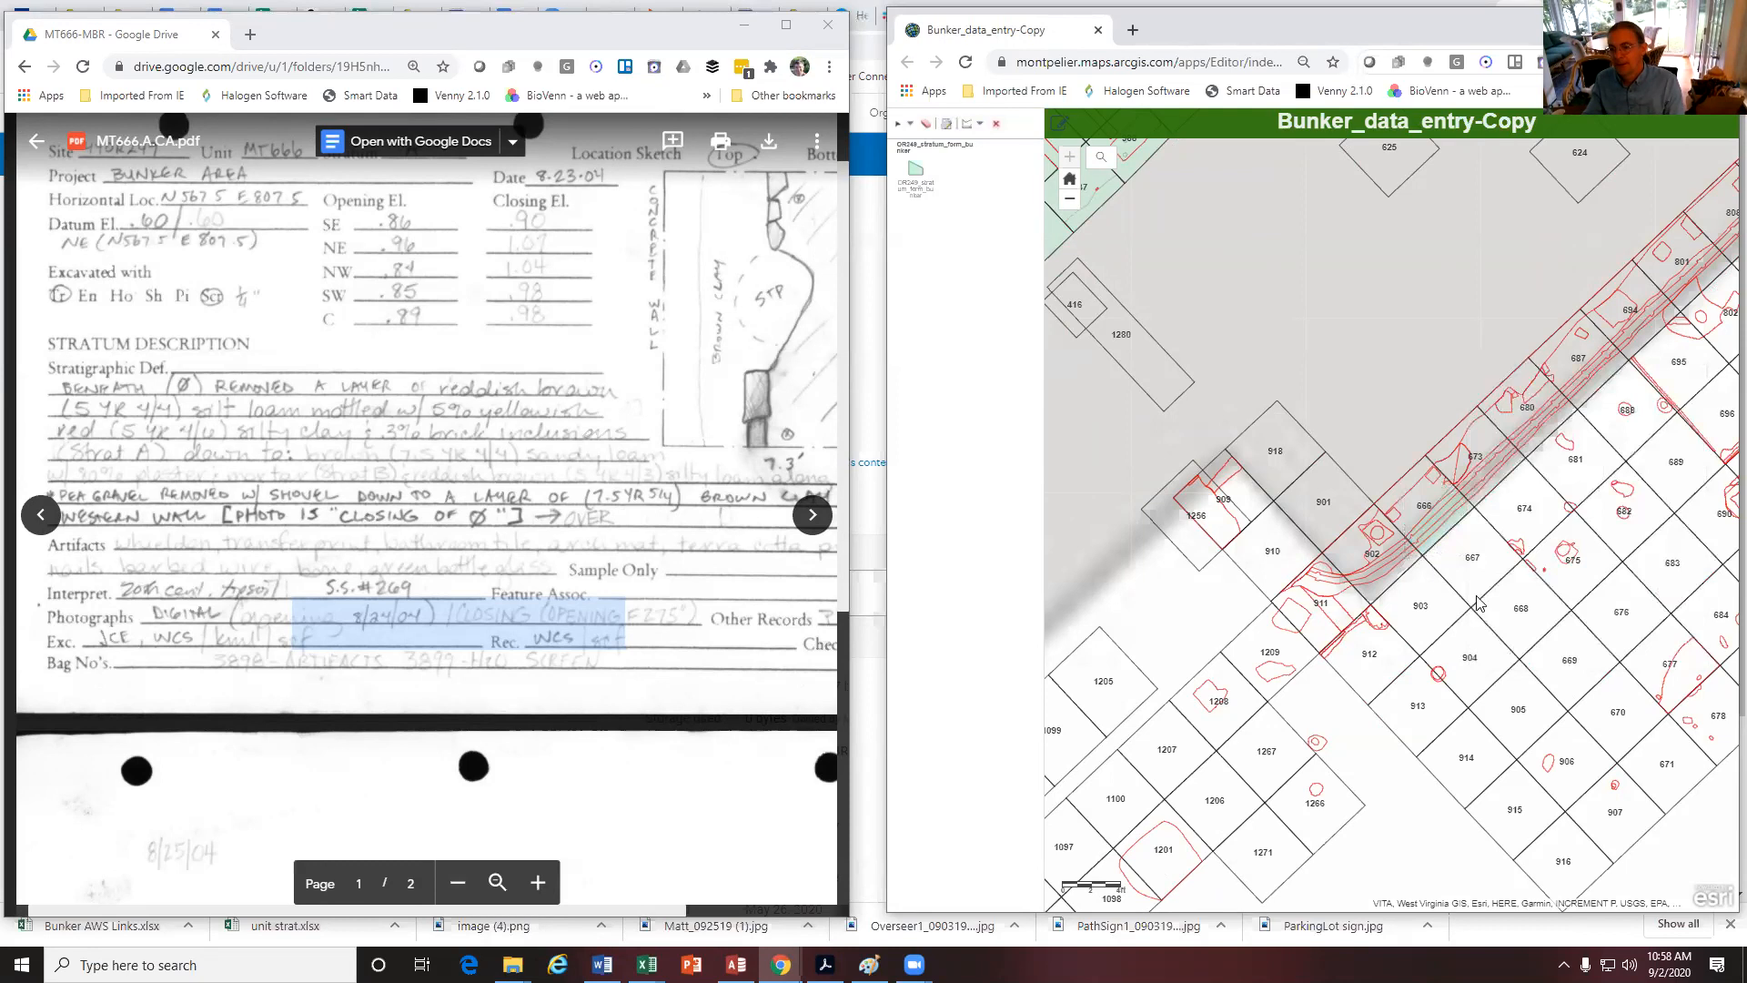
Reopen the unit 666 polygon's record to check its project entry, look at the Area field, and close the form
left_click(1449, 515)
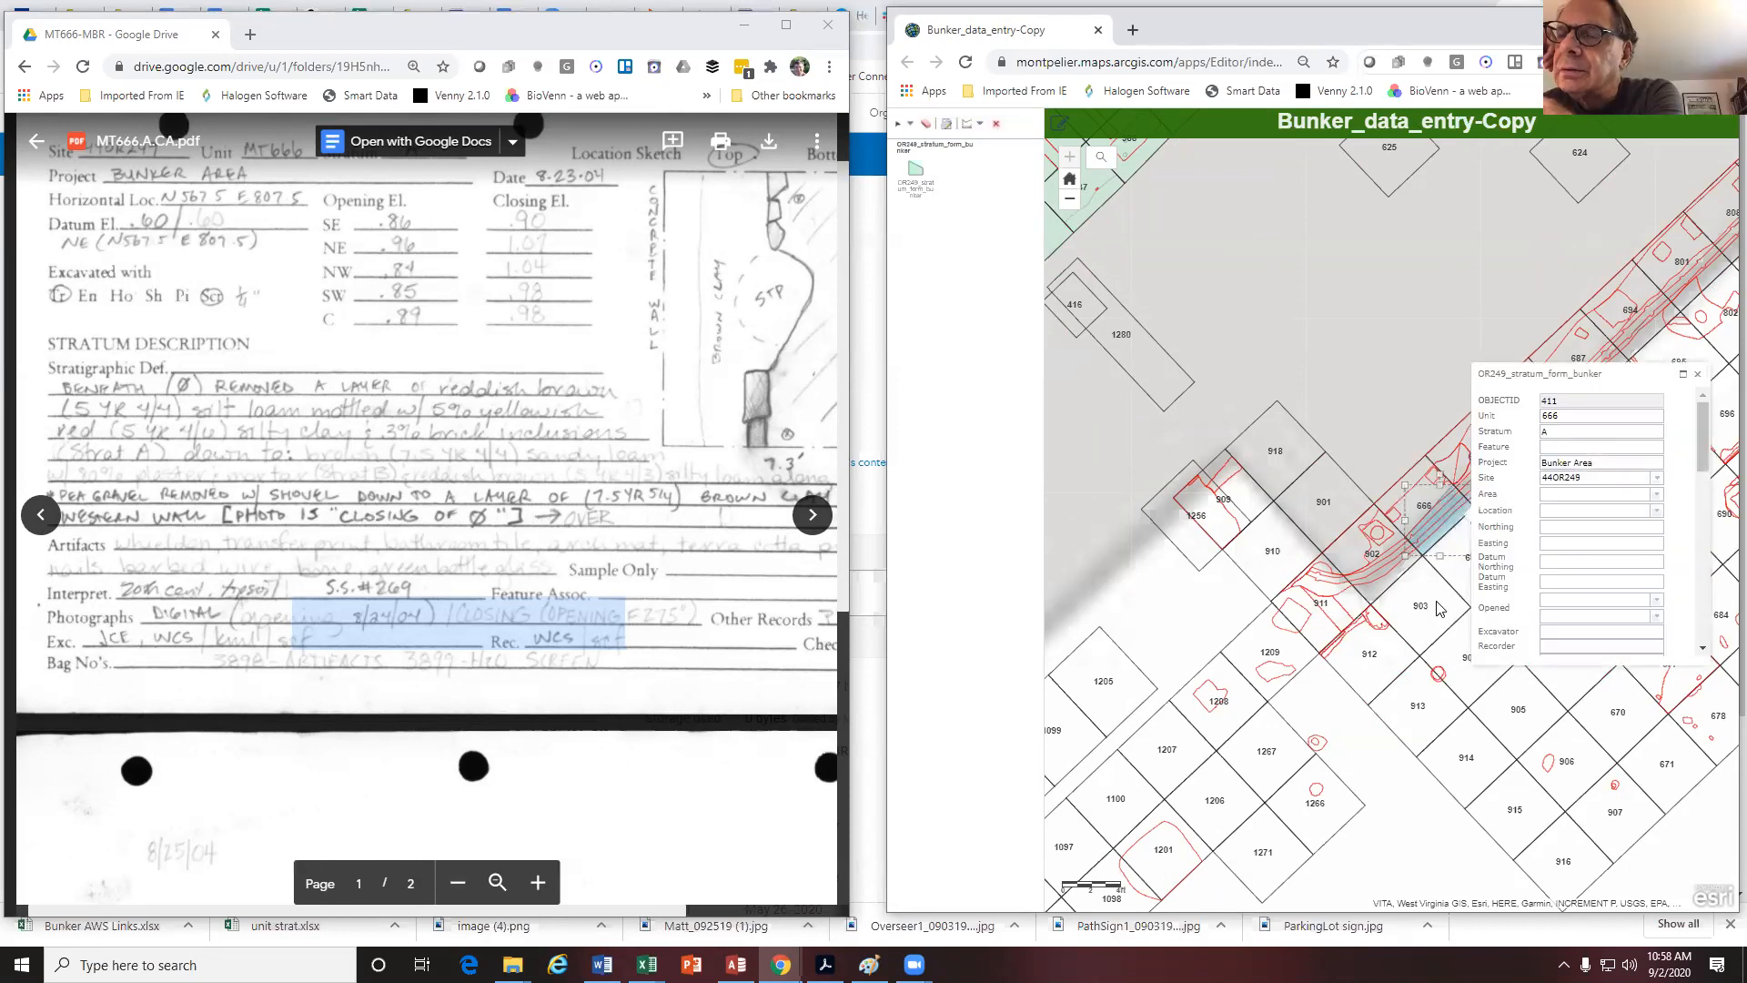
left_click(1303, 291)
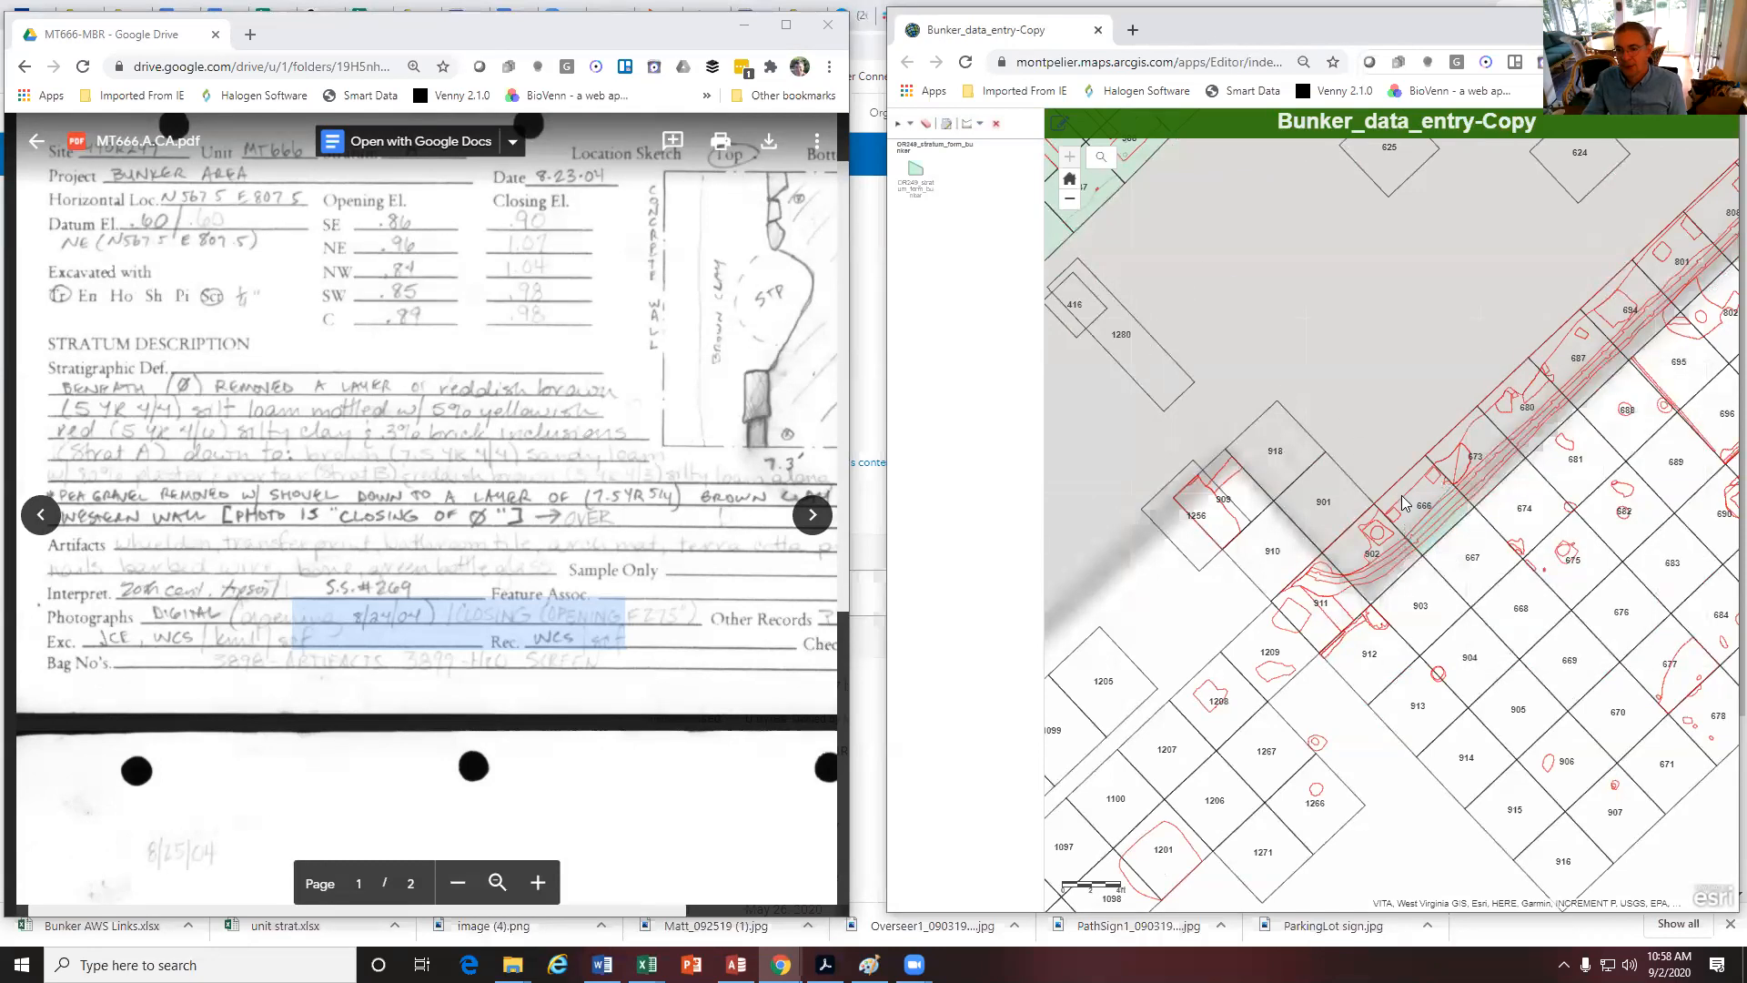
left_click(1453, 526)
left_click(1583, 498)
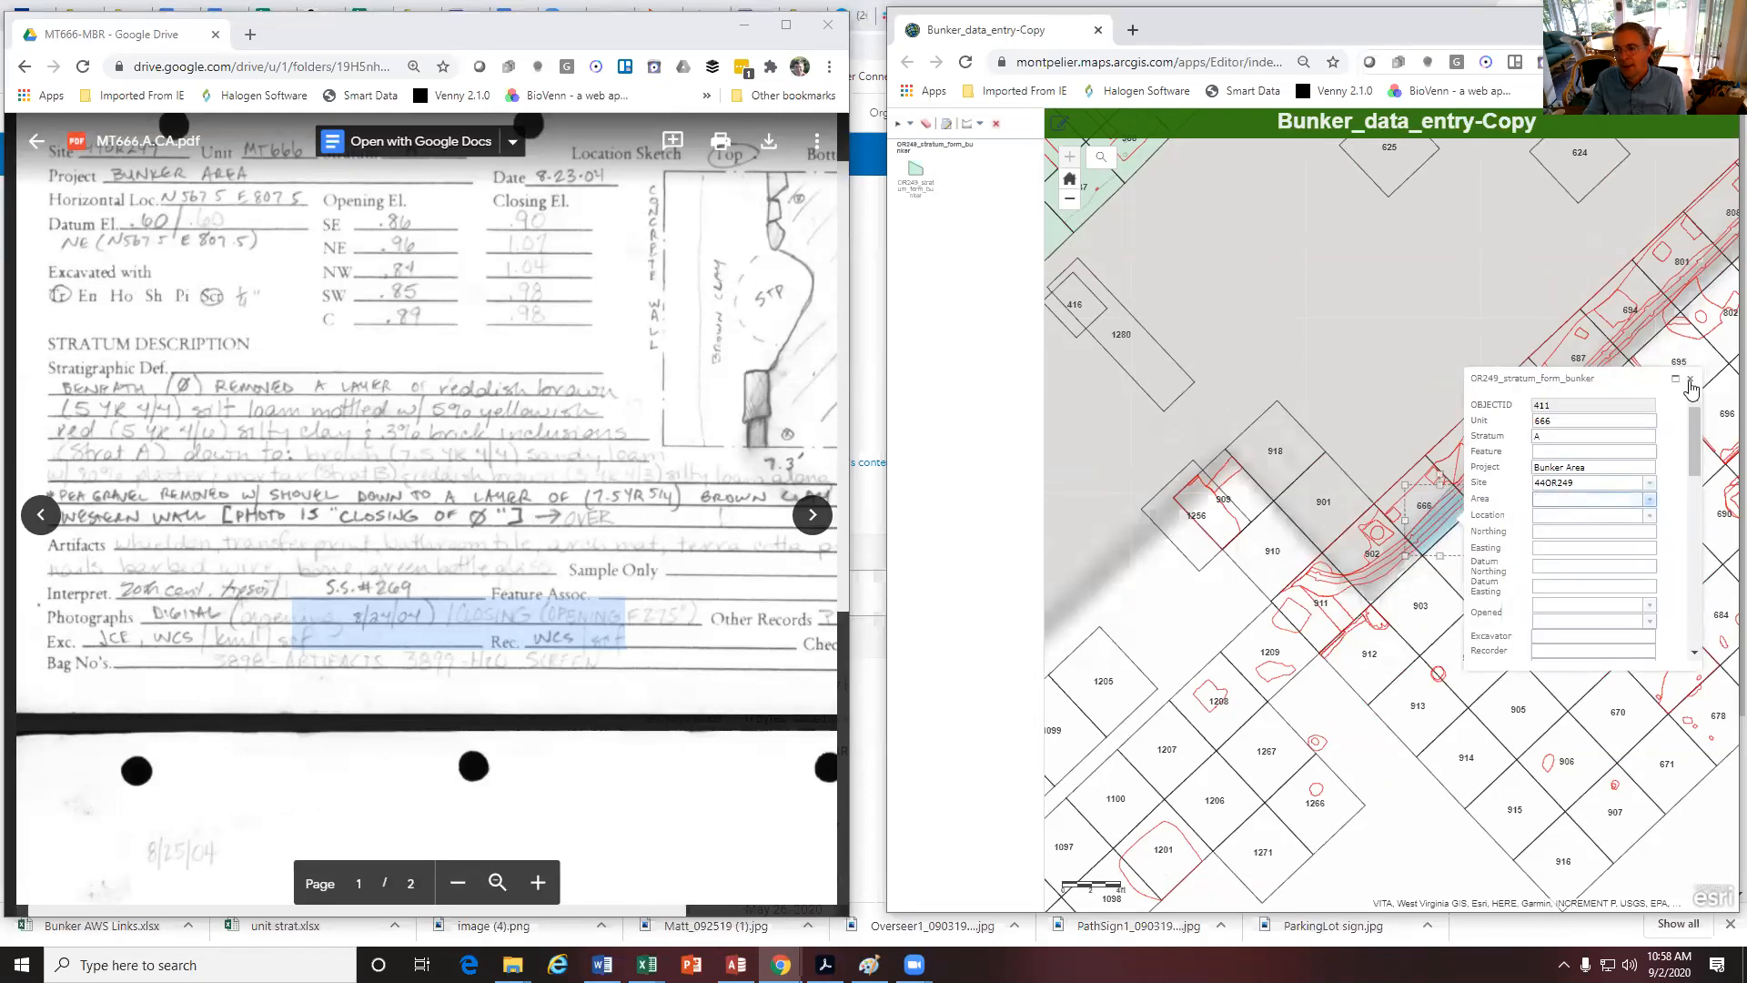
left_click(1690, 378)
left_click(1356, 365)
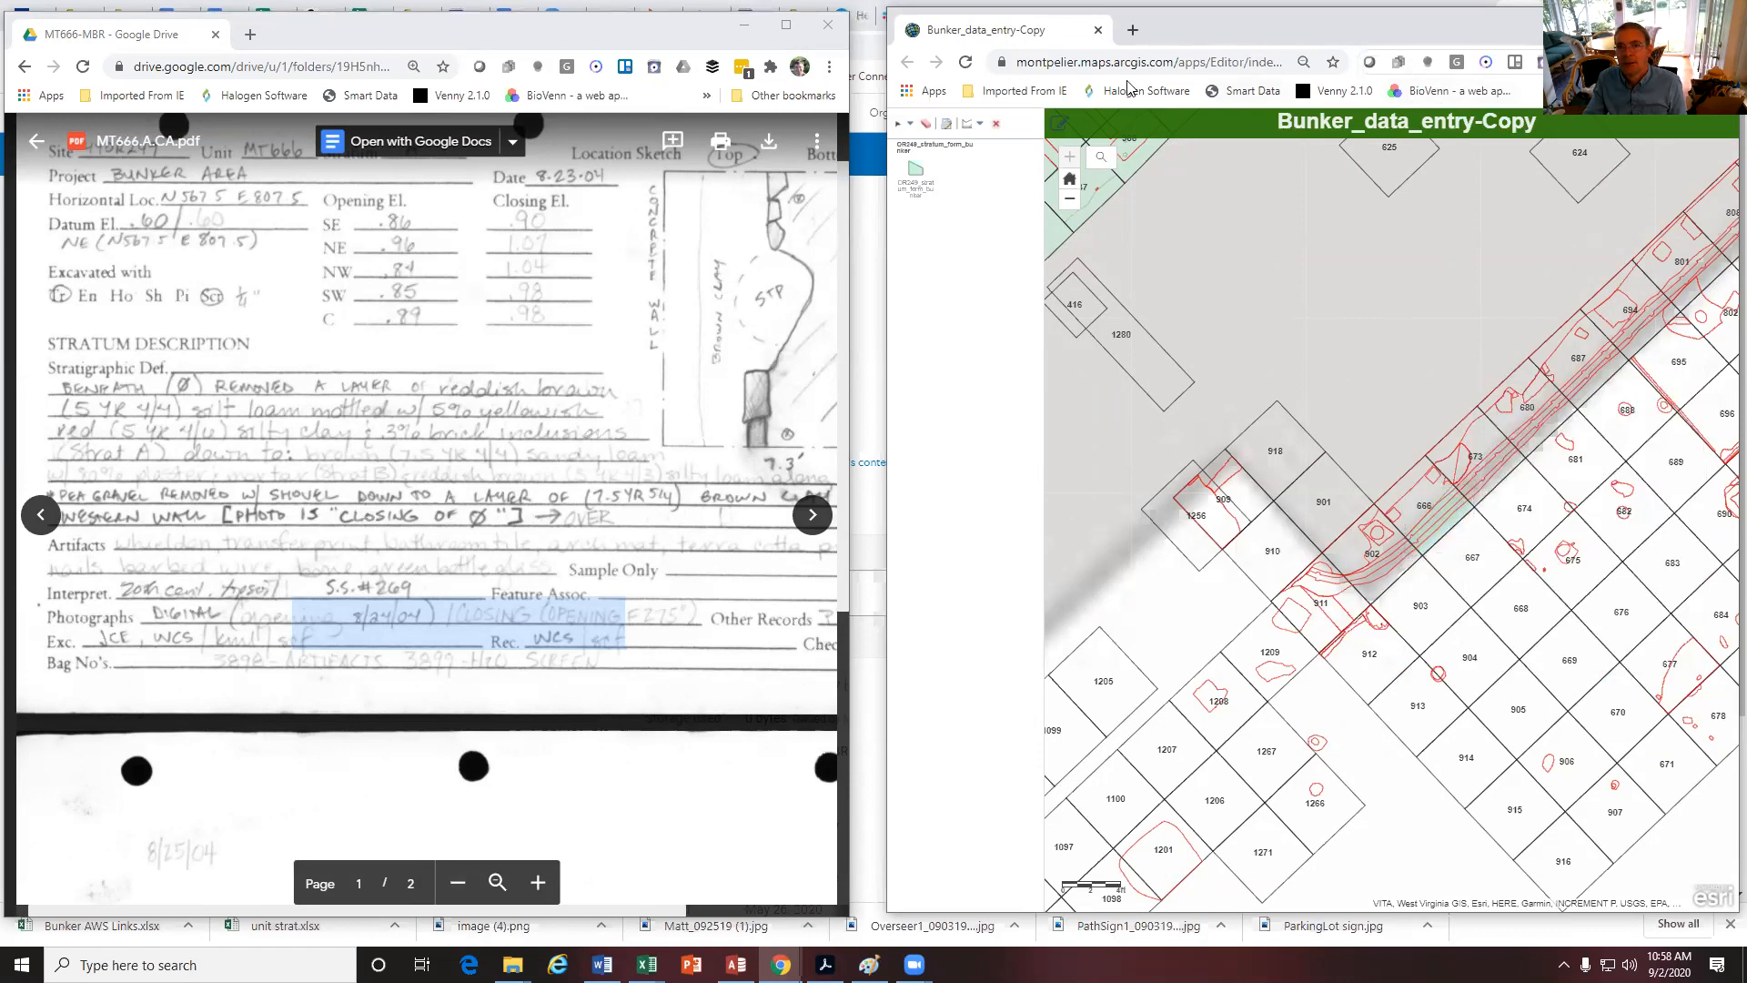
Reload the web map and review the unit 666 polygon's record from its unit fields down to its edit information
left_click(966, 63)
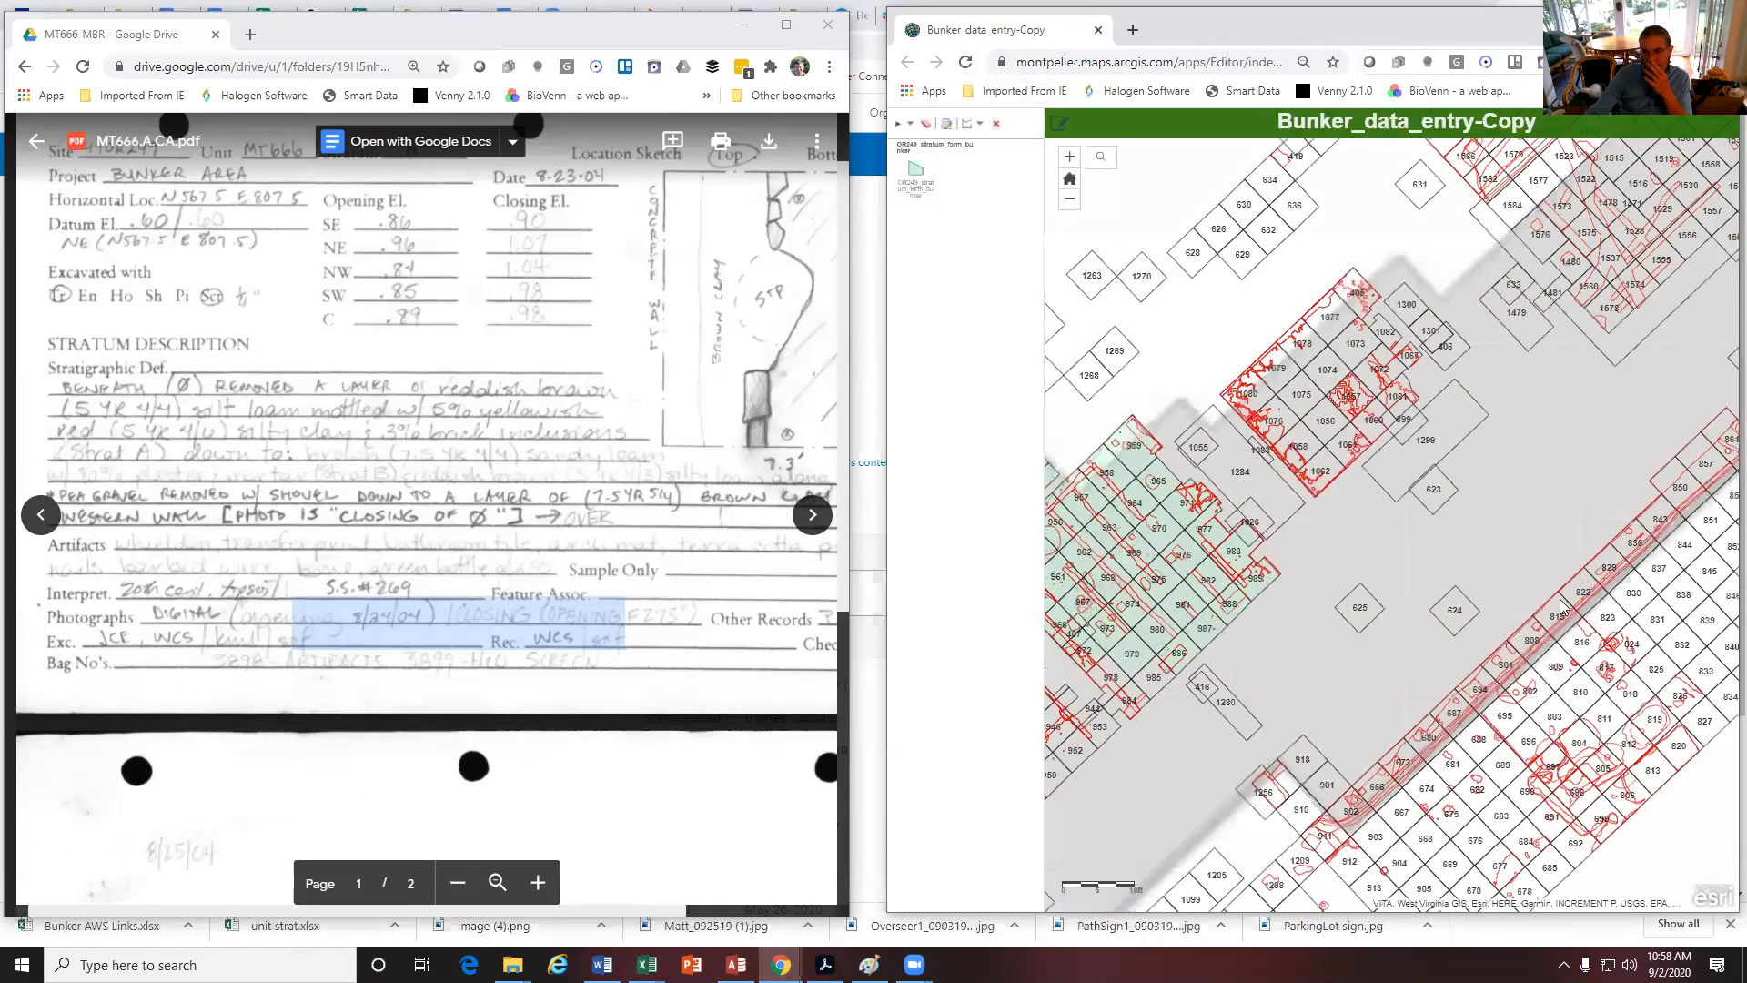
scroll(1380, 814, "up", 3)
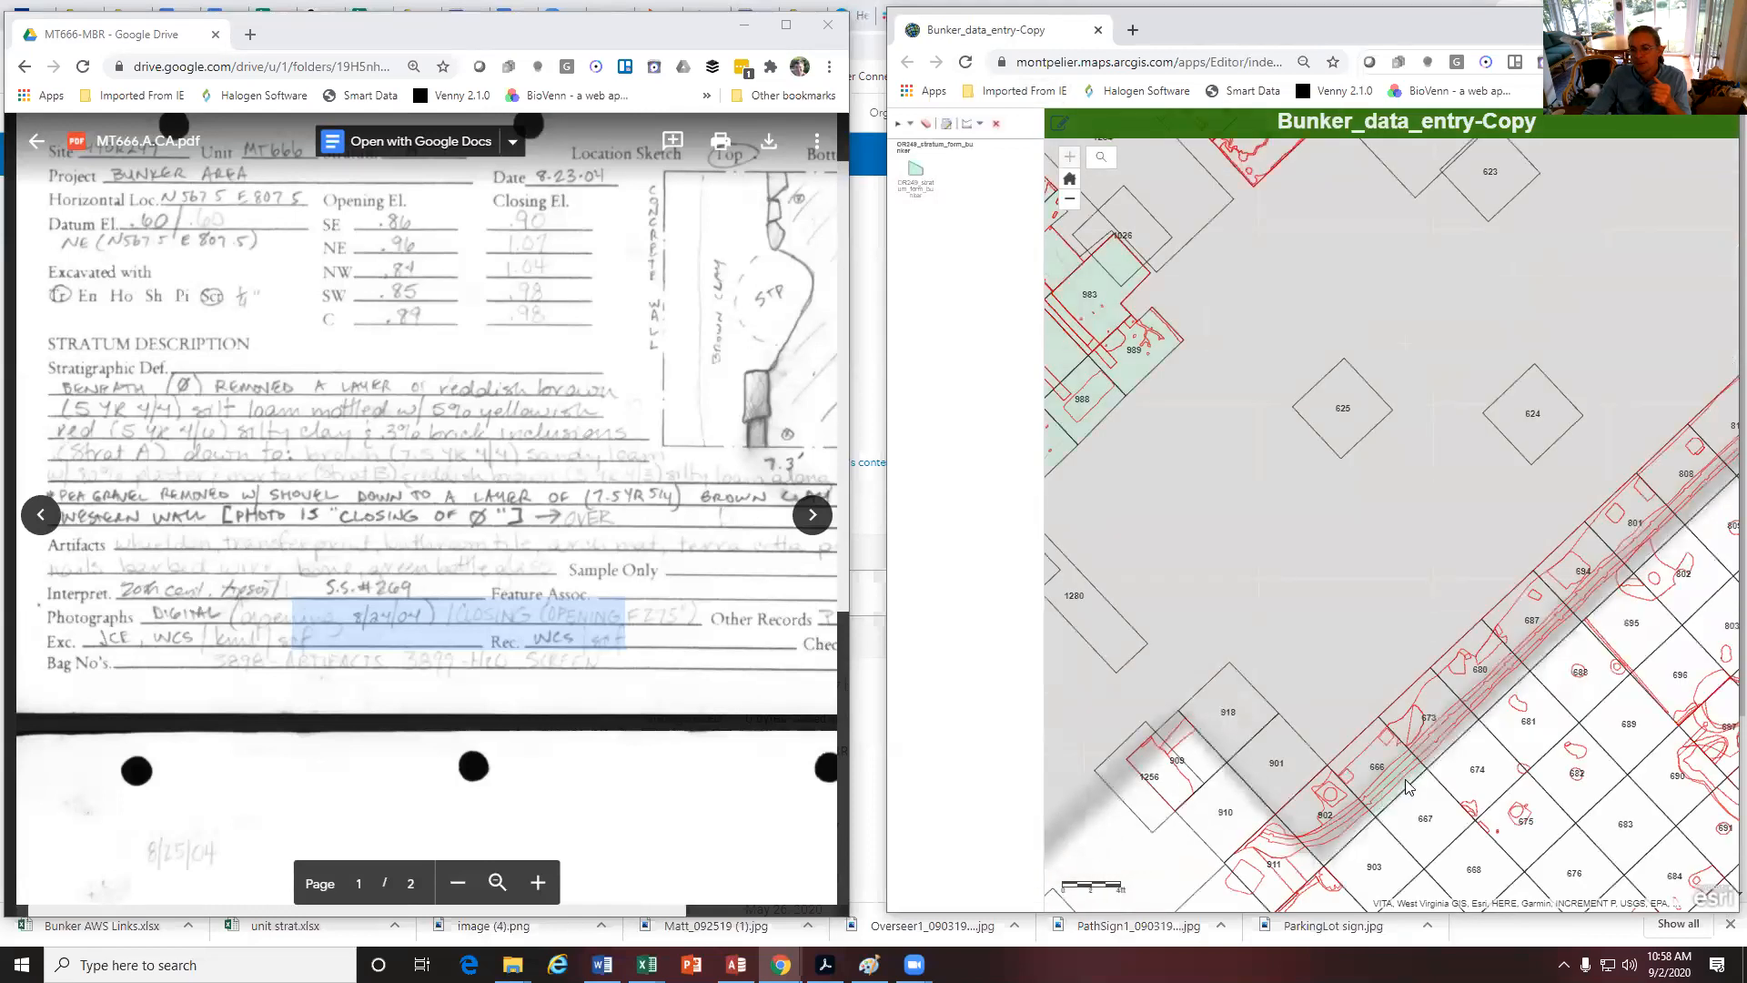
left_click(1408, 788)
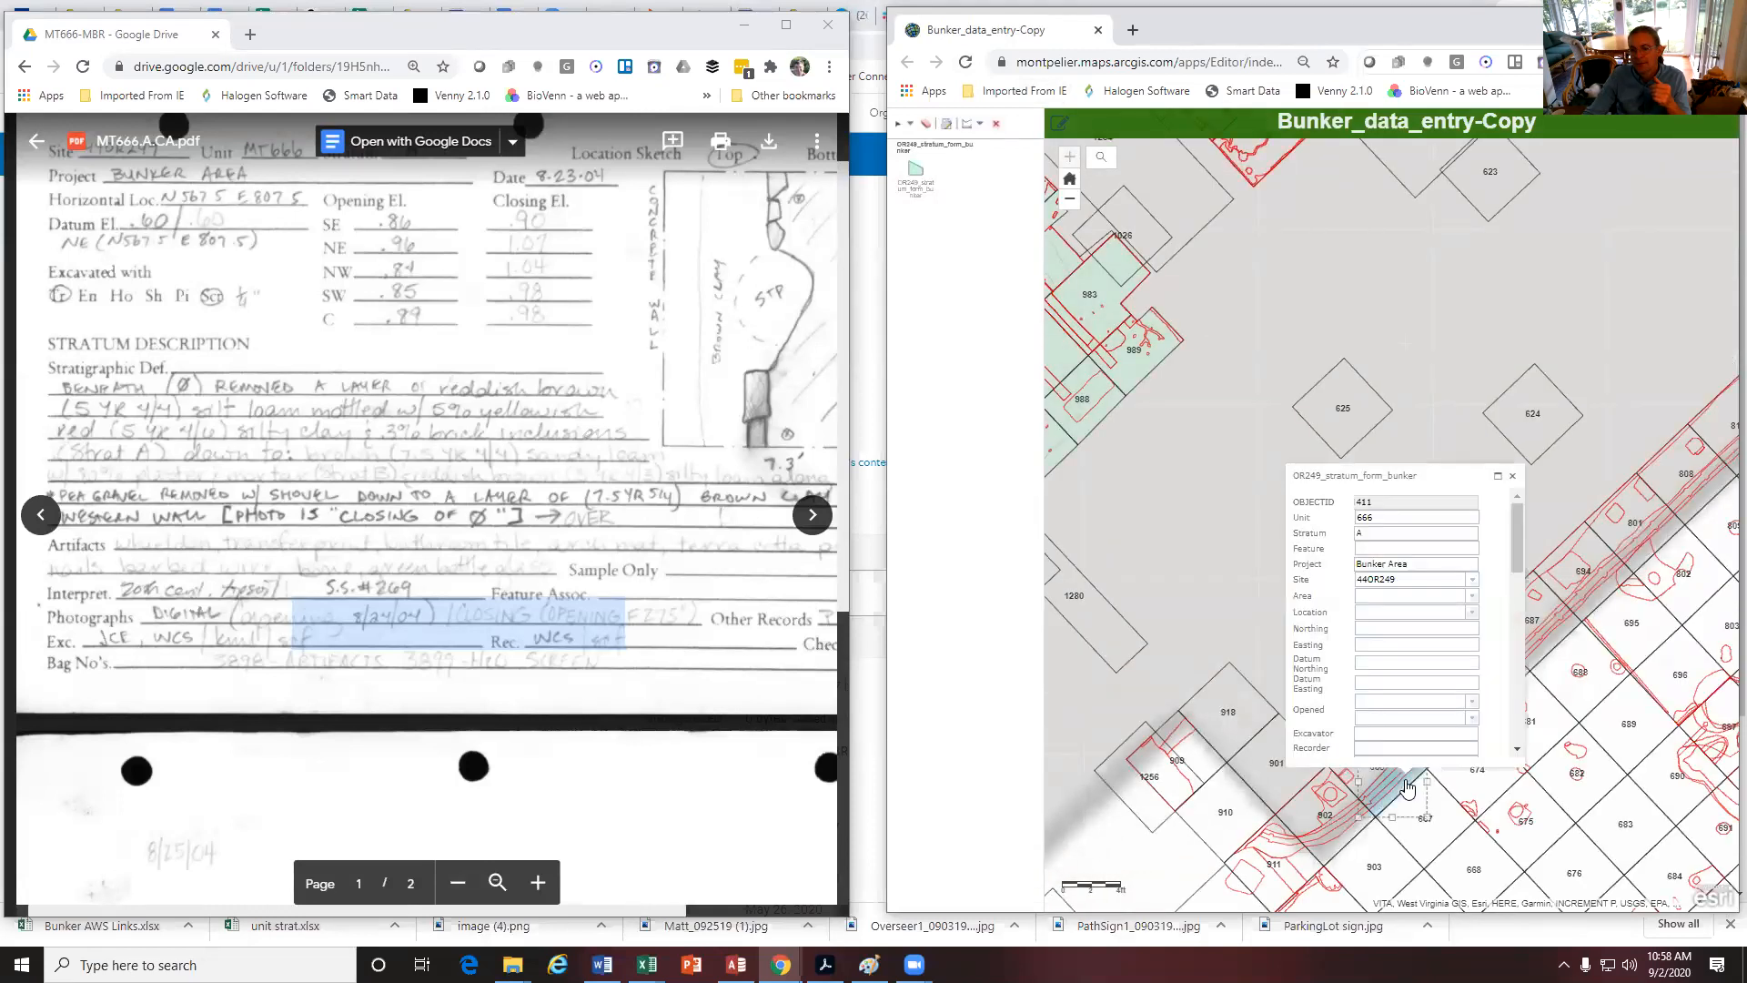
scroll(1432, 607, "down", 6)
scroll(1433, 606, "up", 6)
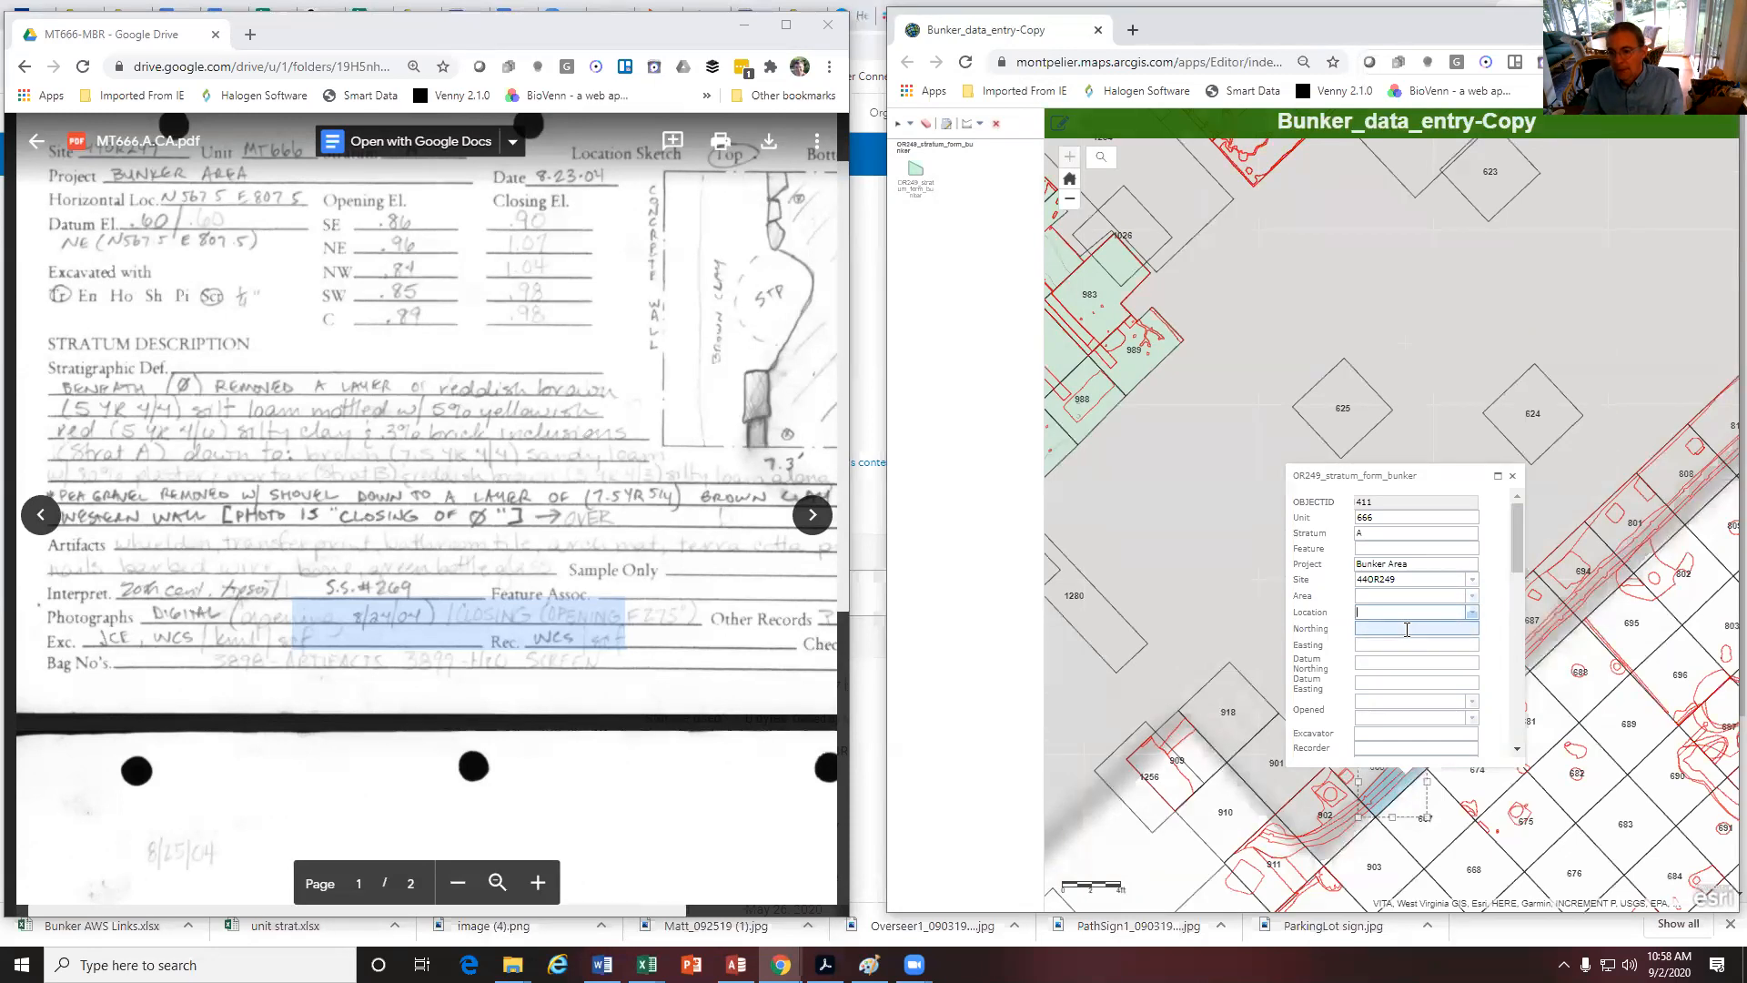
scroll(1407, 630, "down", 10)
scroll(1407, 630, "down", 3)
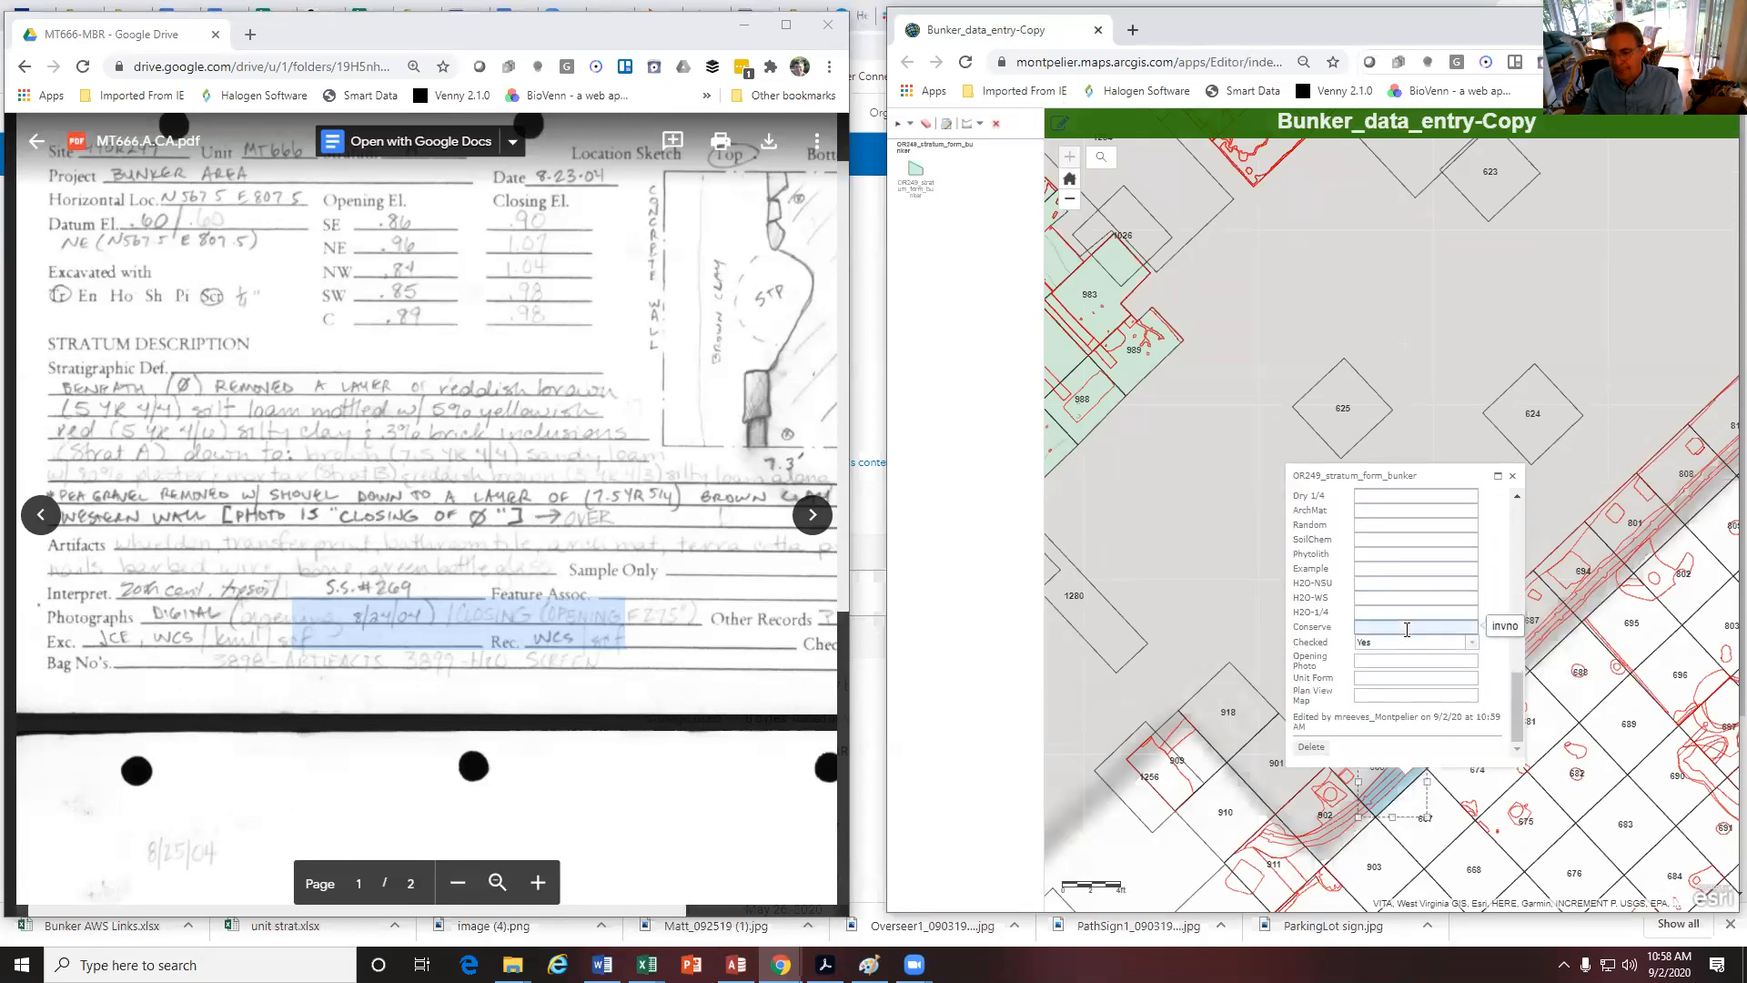
scroll(1407, 629, "up", 10)
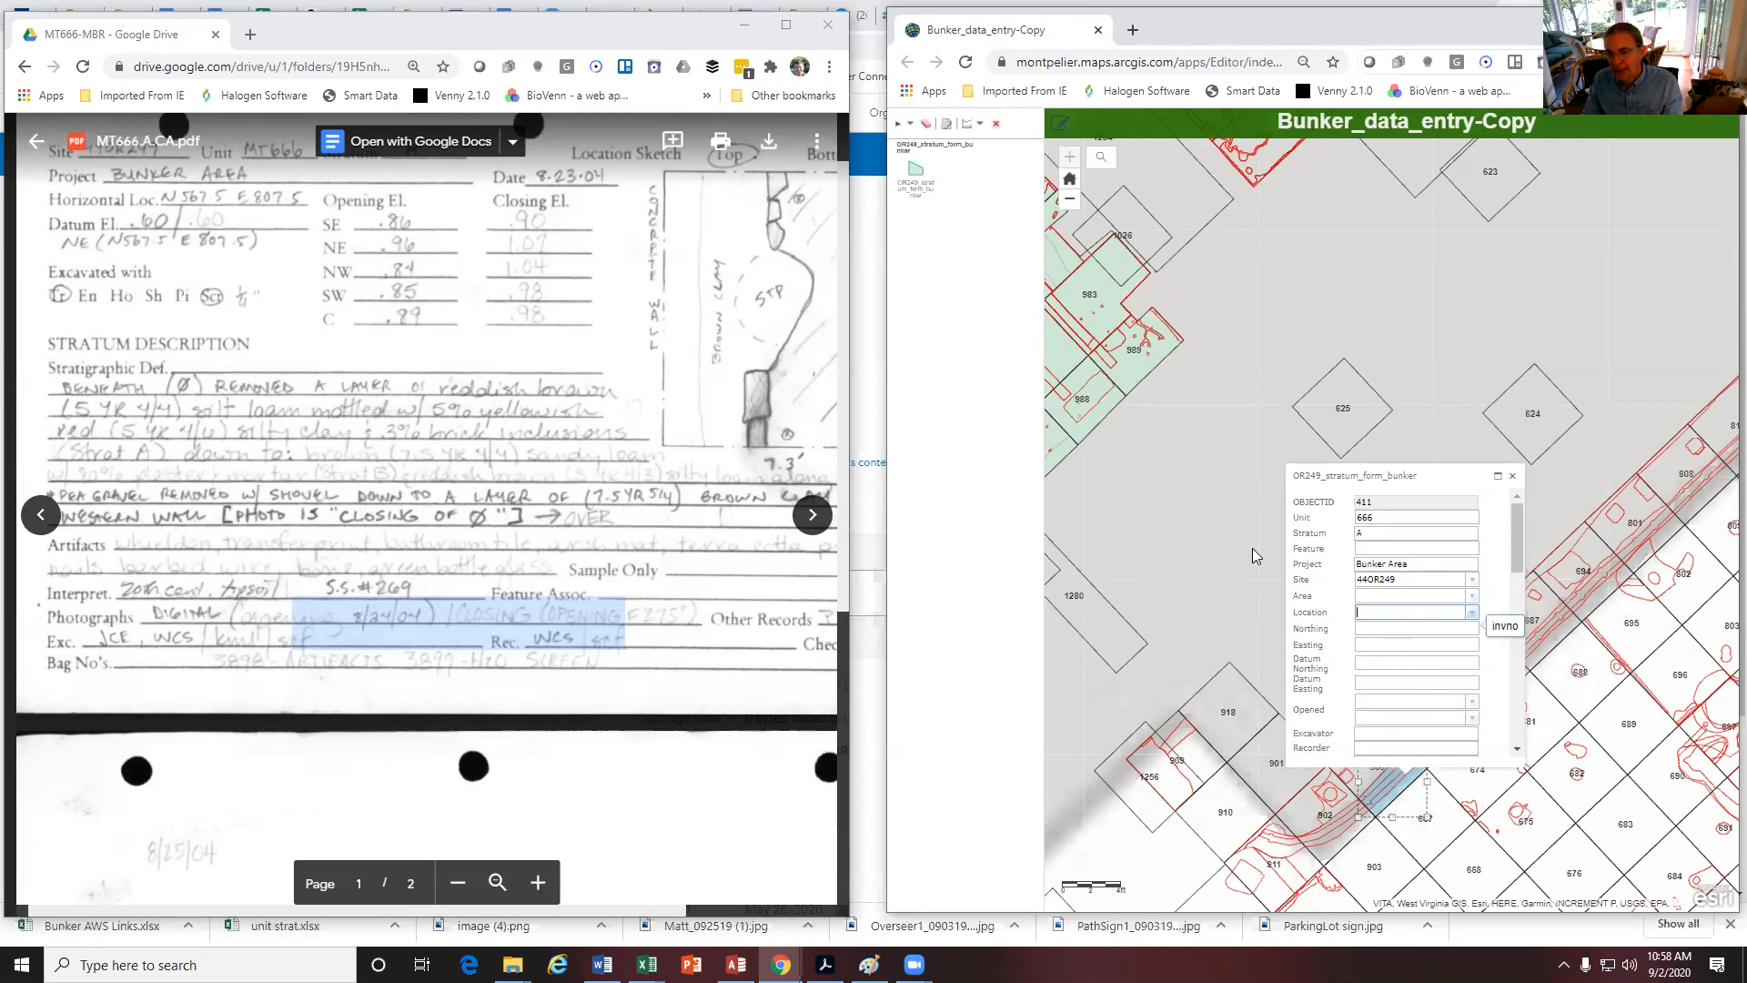
left_click(1226, 546)
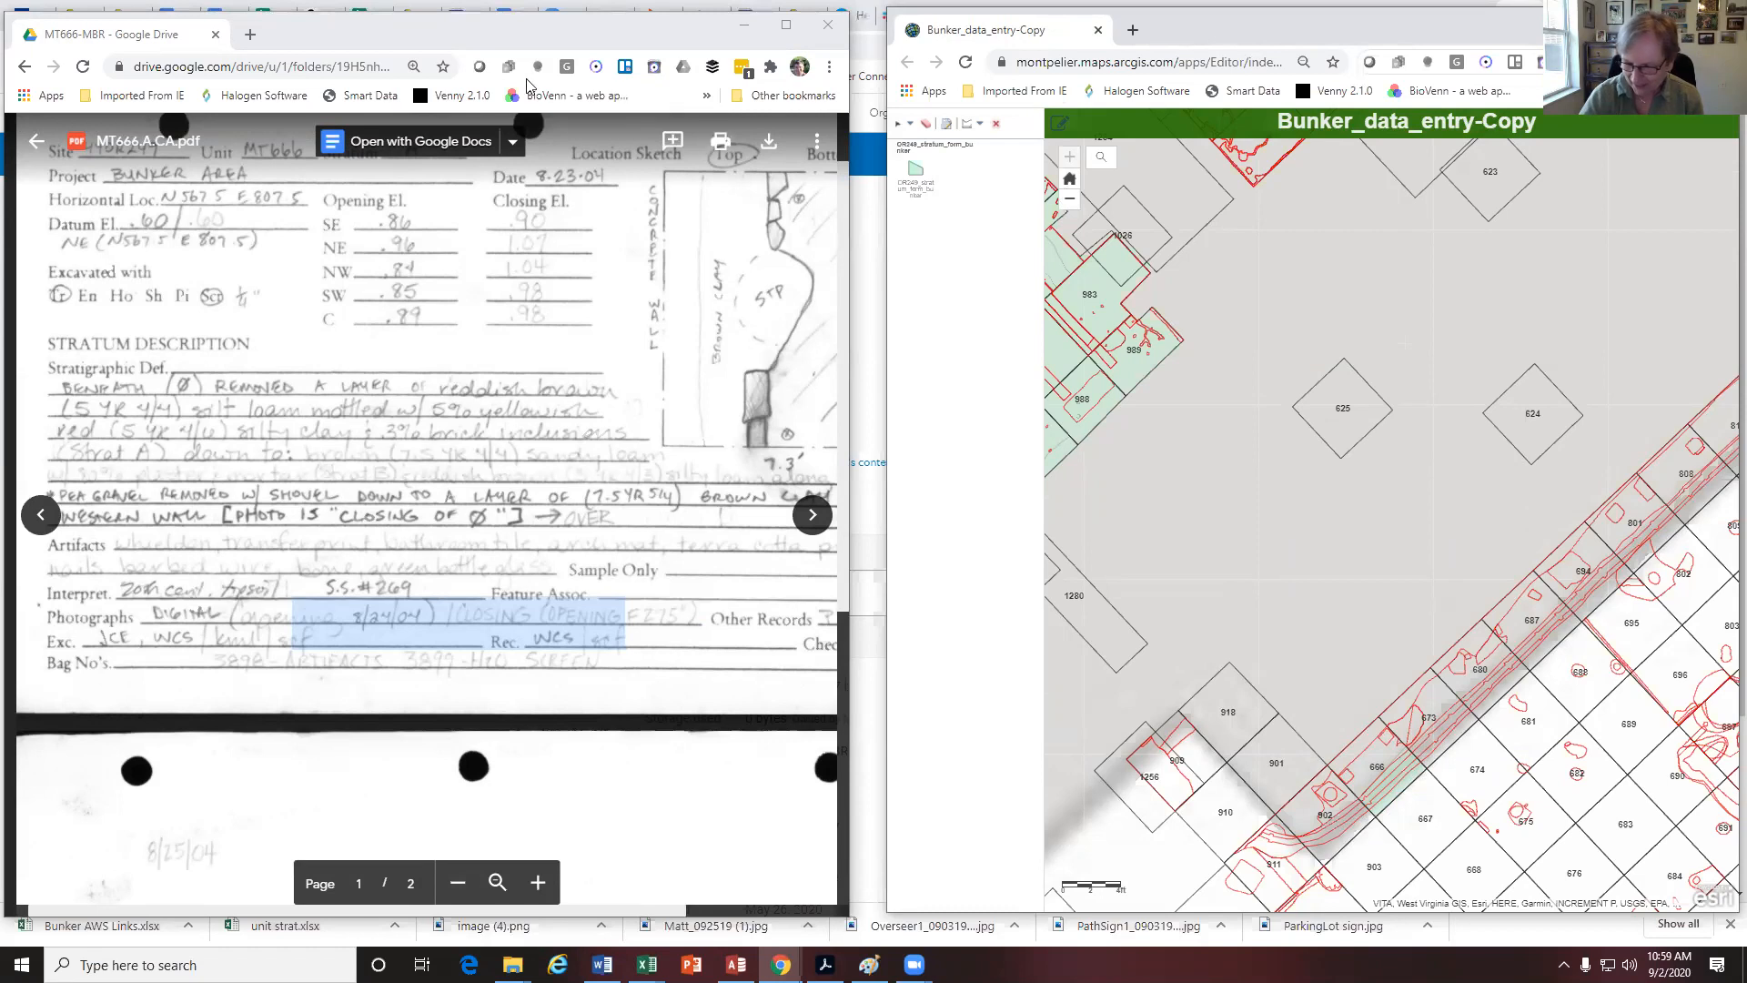
Leave the scanned stratum card and browse the Drive folders up to 8-Bunker and into 1_Completed
left_click(36, 141)
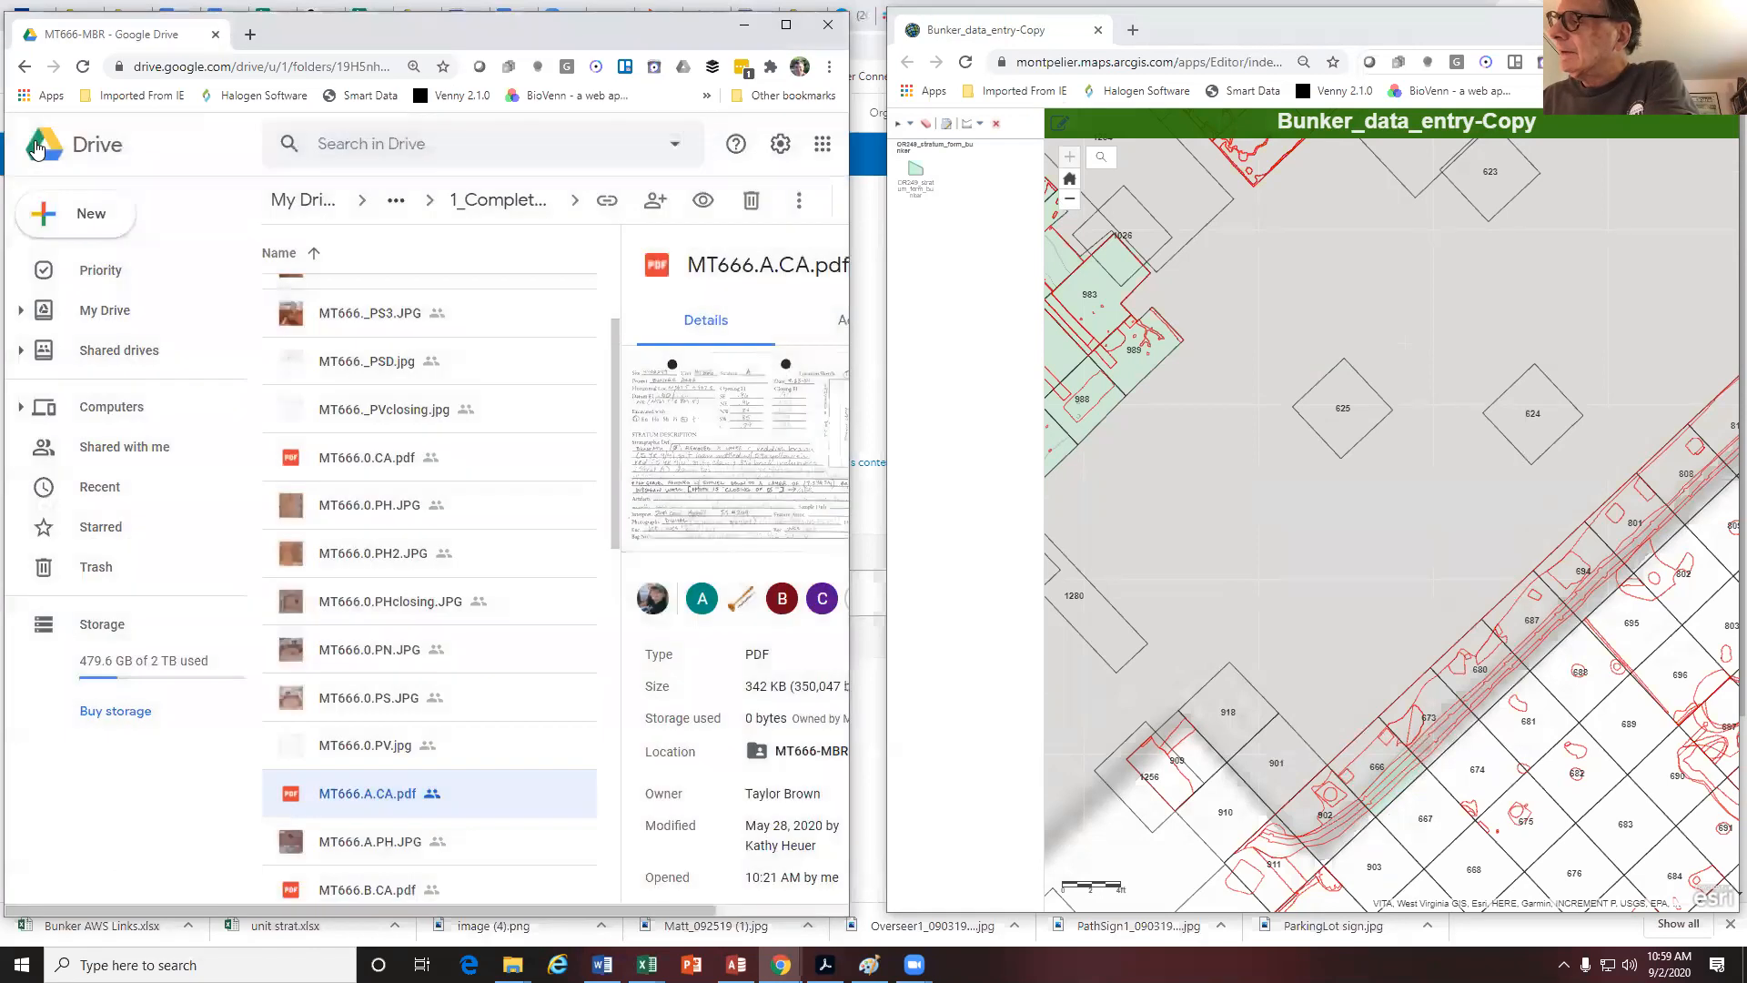
left_click(525, 207)
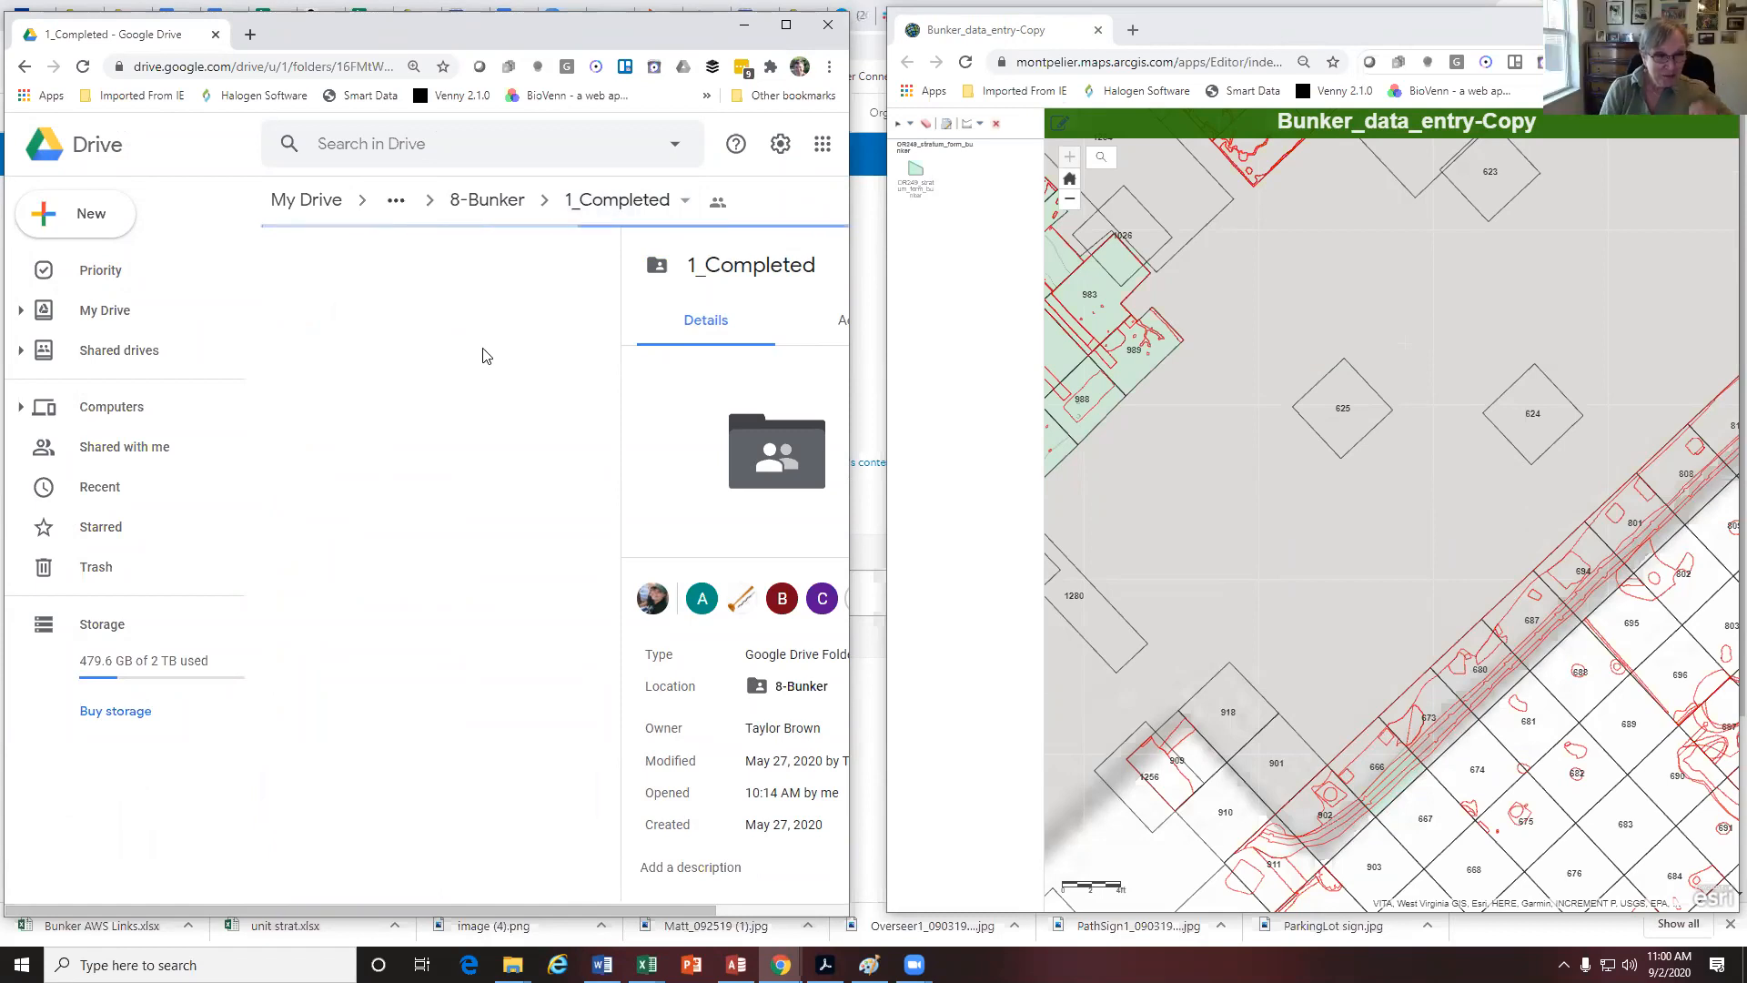
left_click(496, 201)
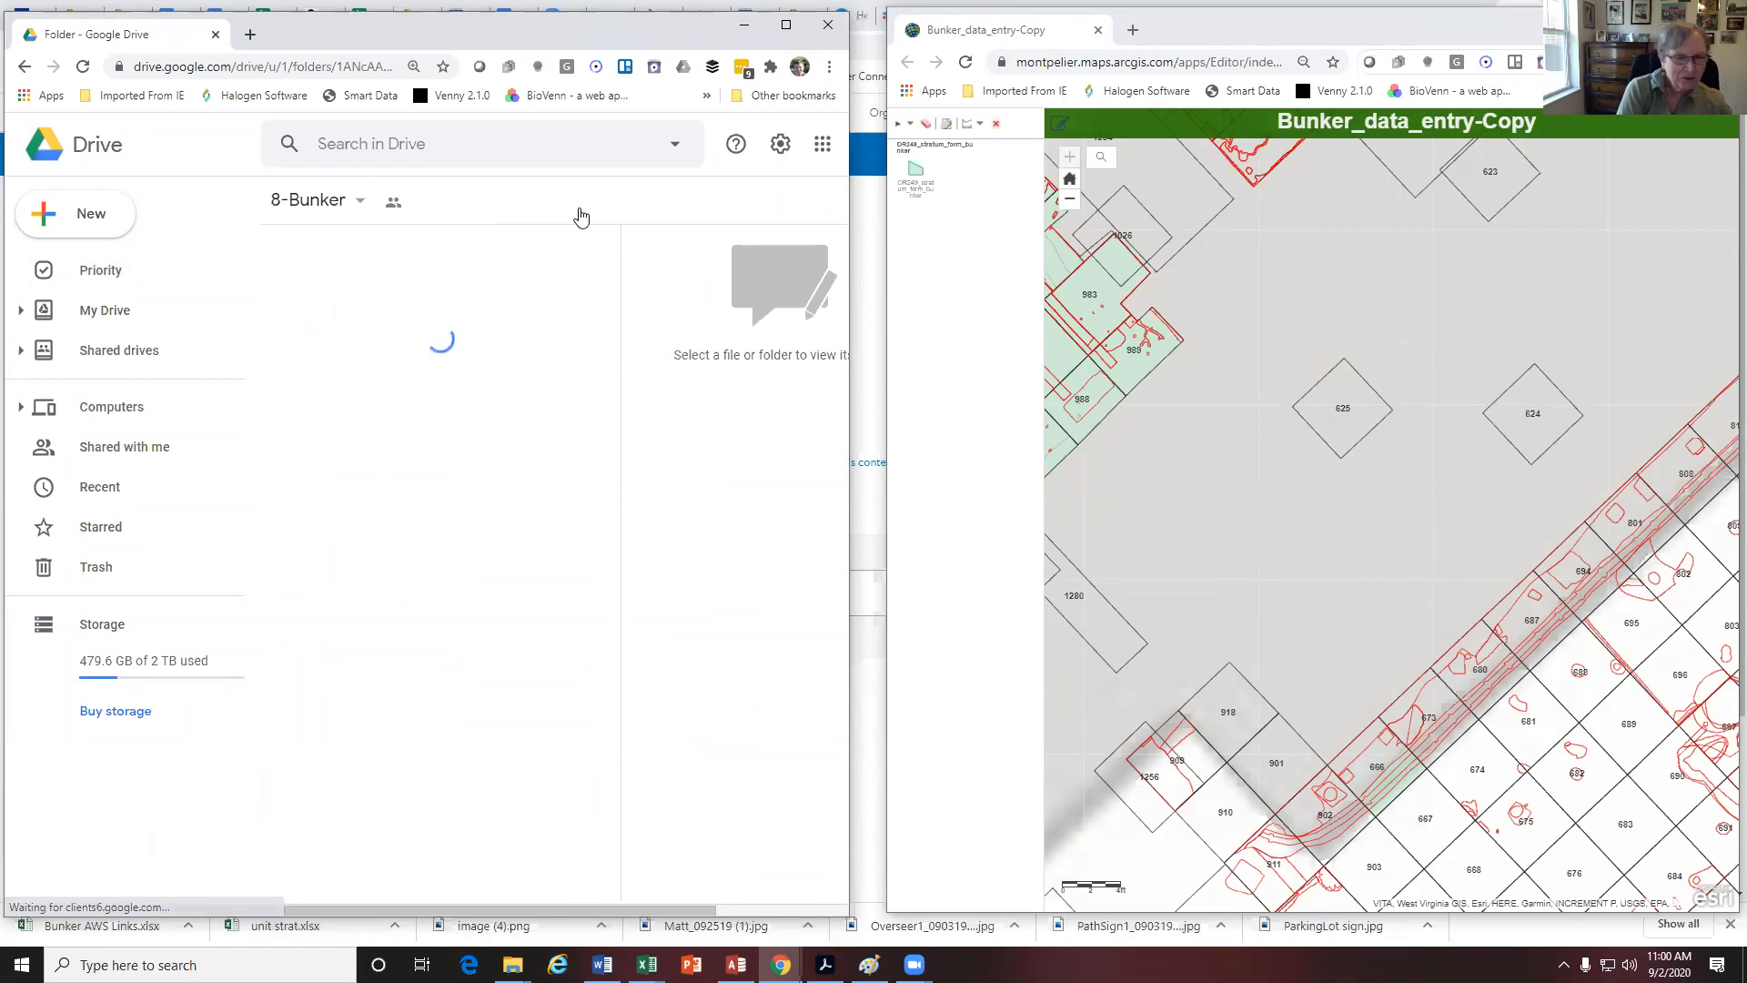
double_click(372, 306)
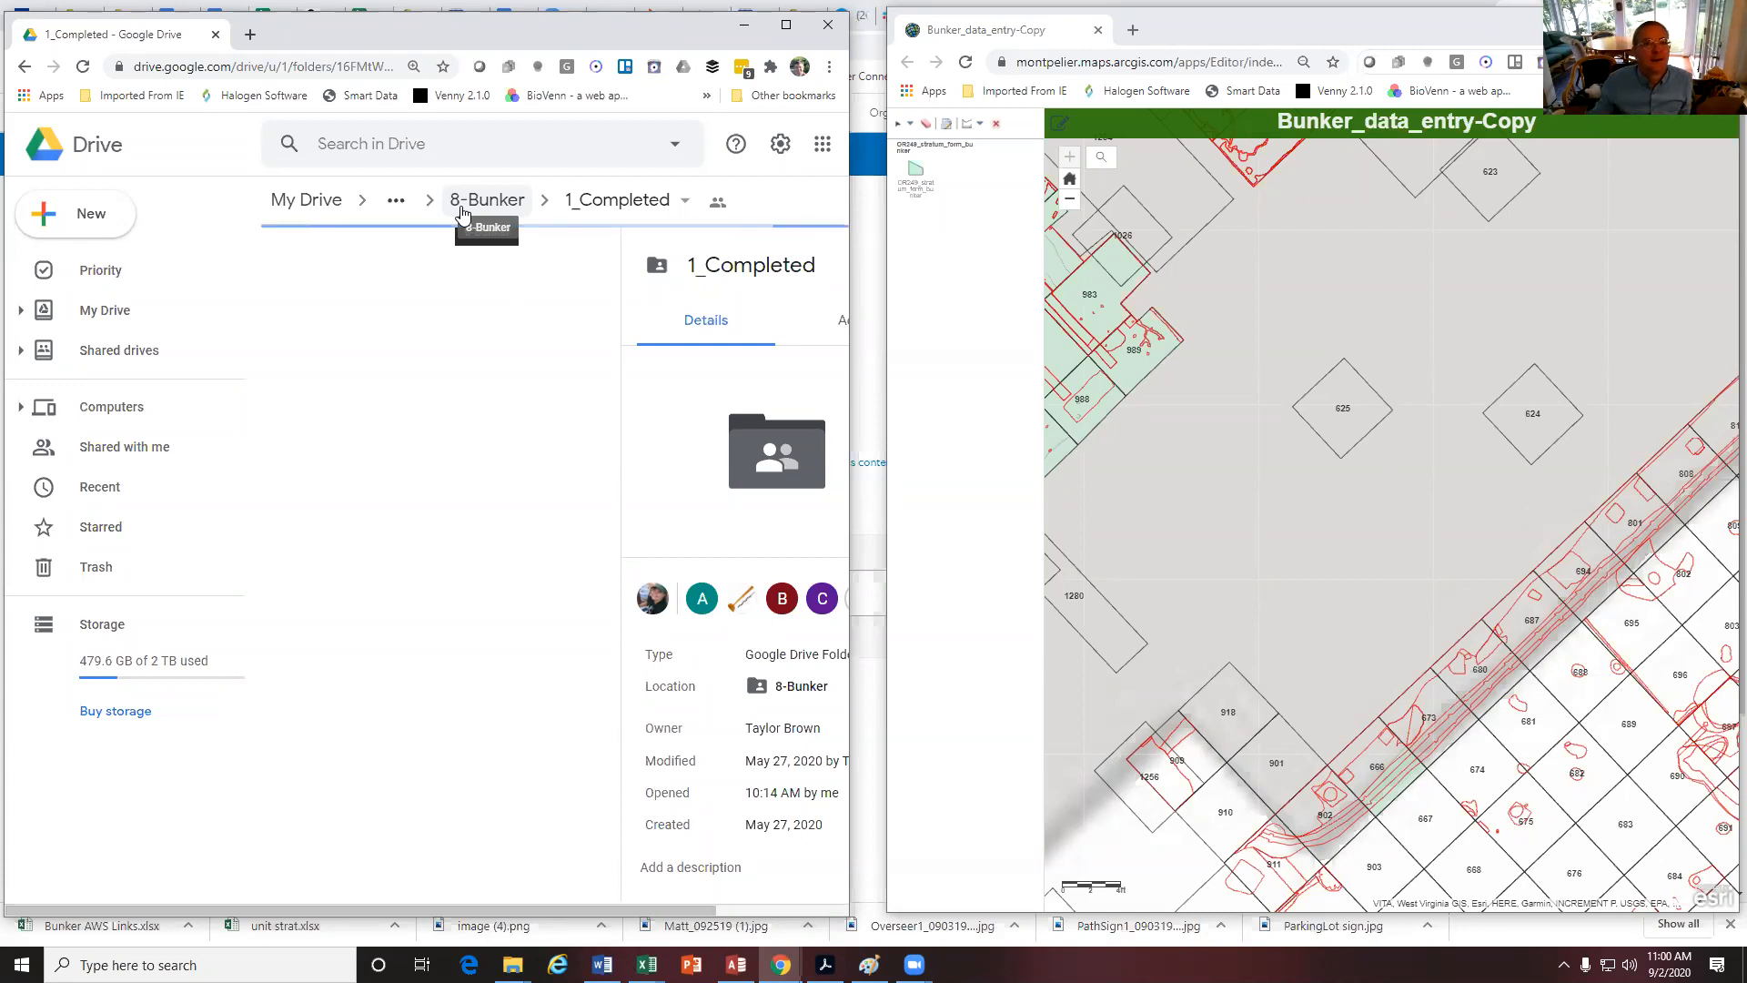
Reload the 1_Completed folder, open its MT667 folder, and view the MT667.A.CA.pdf stratum card enlarged
left_click(83, 66)
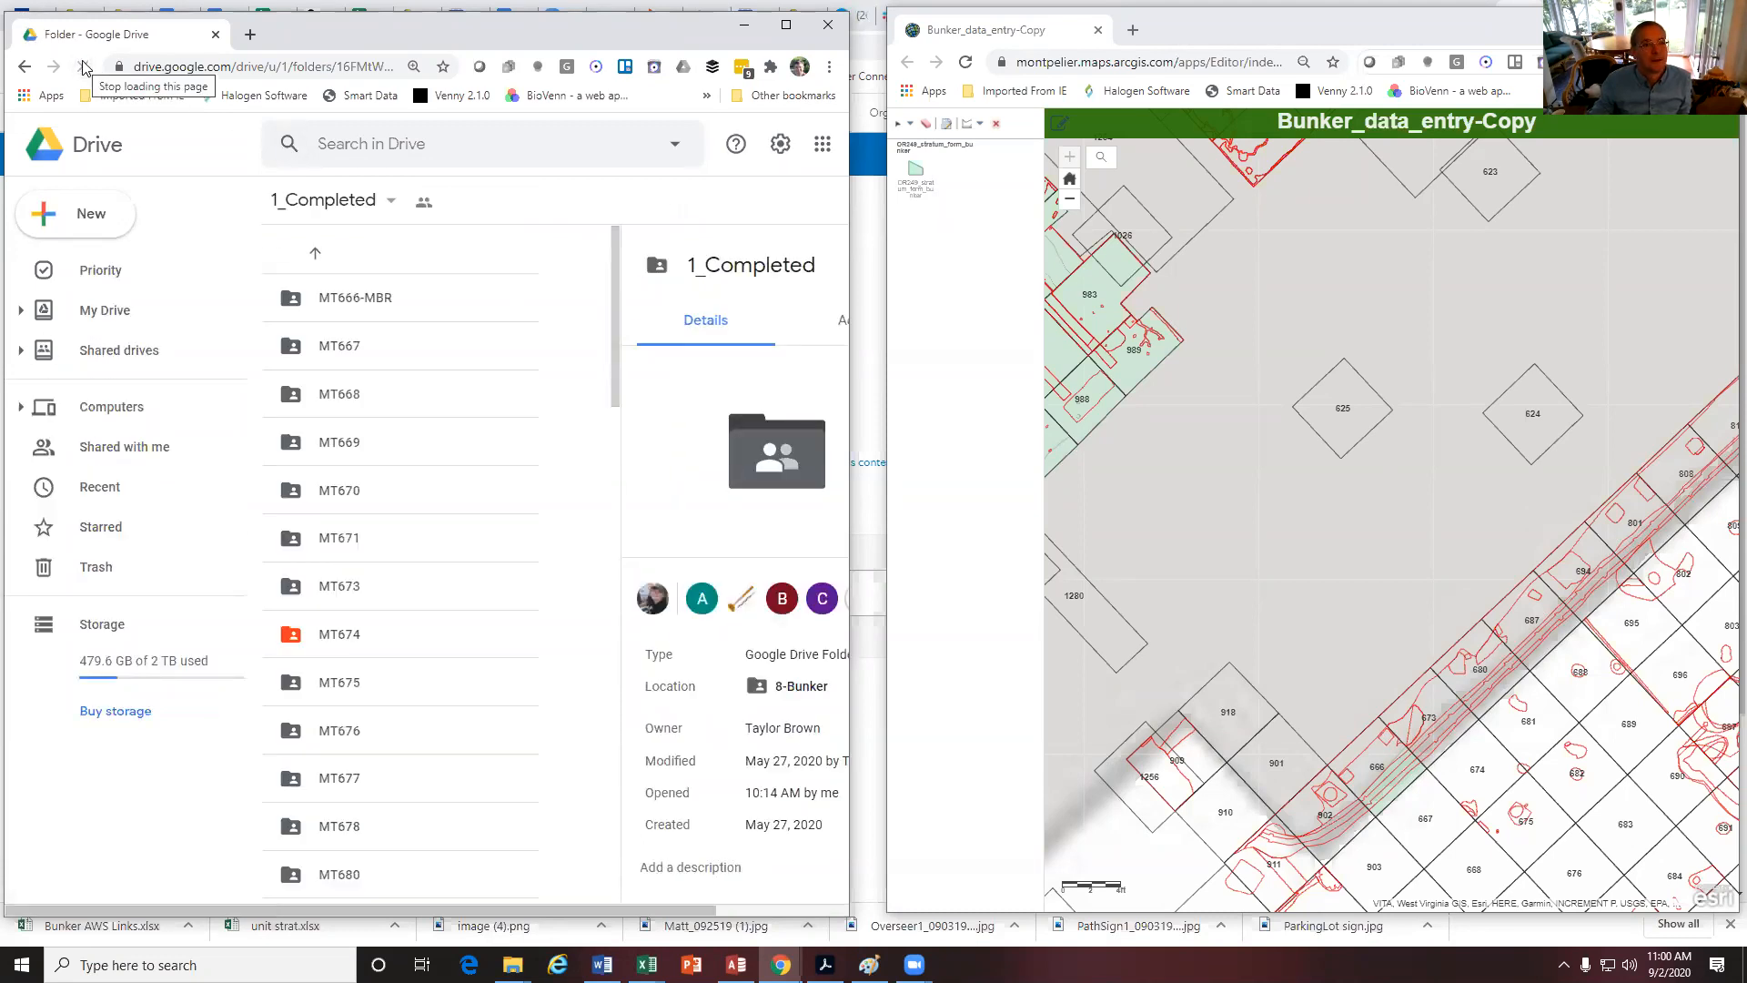
double_click(339, 352)
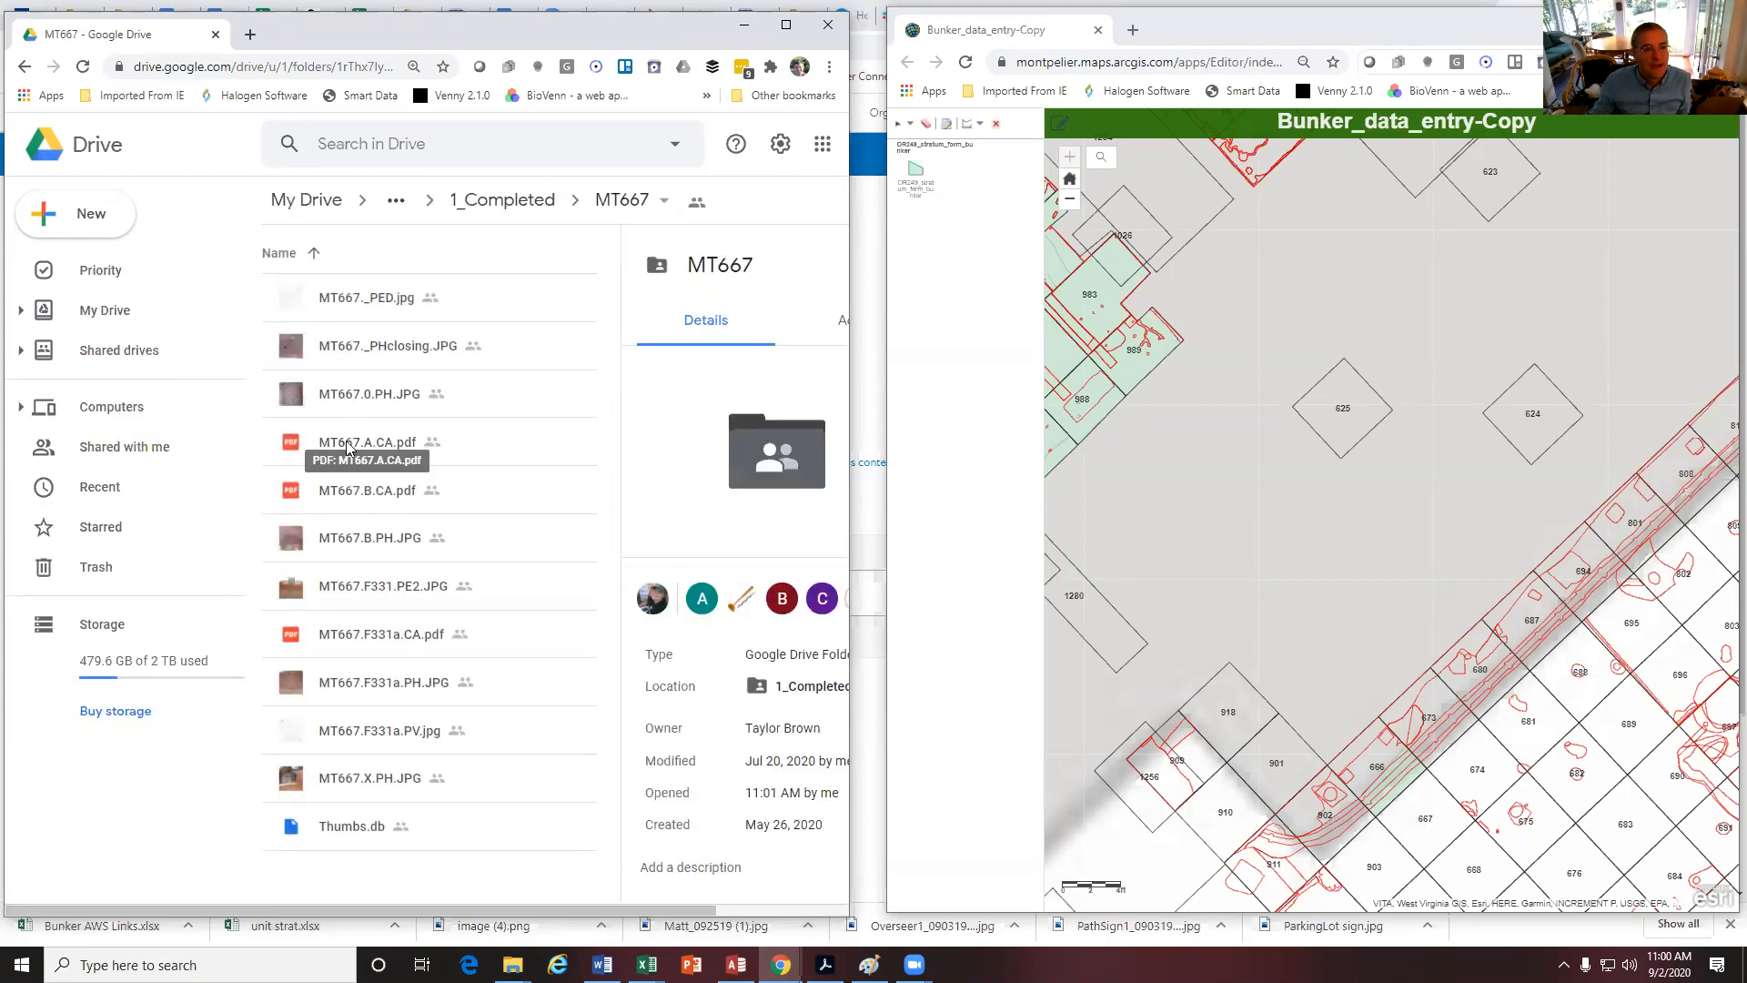
double_click(346, 446)
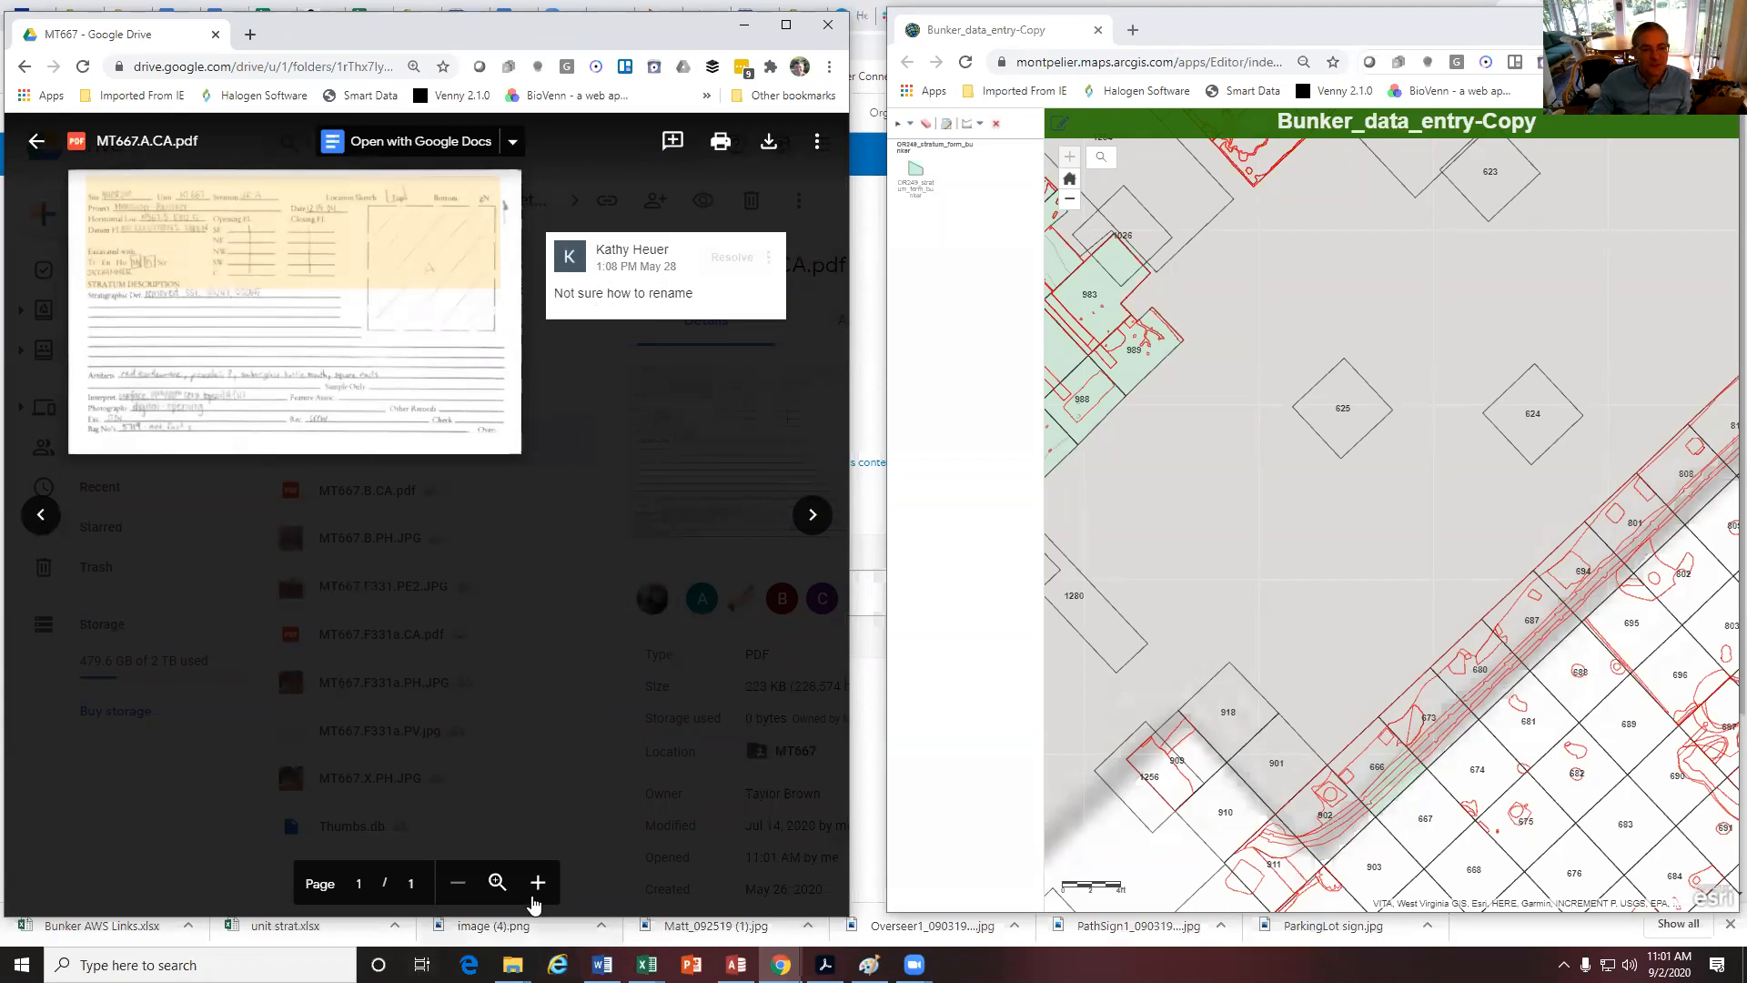
left_click(536, 883)
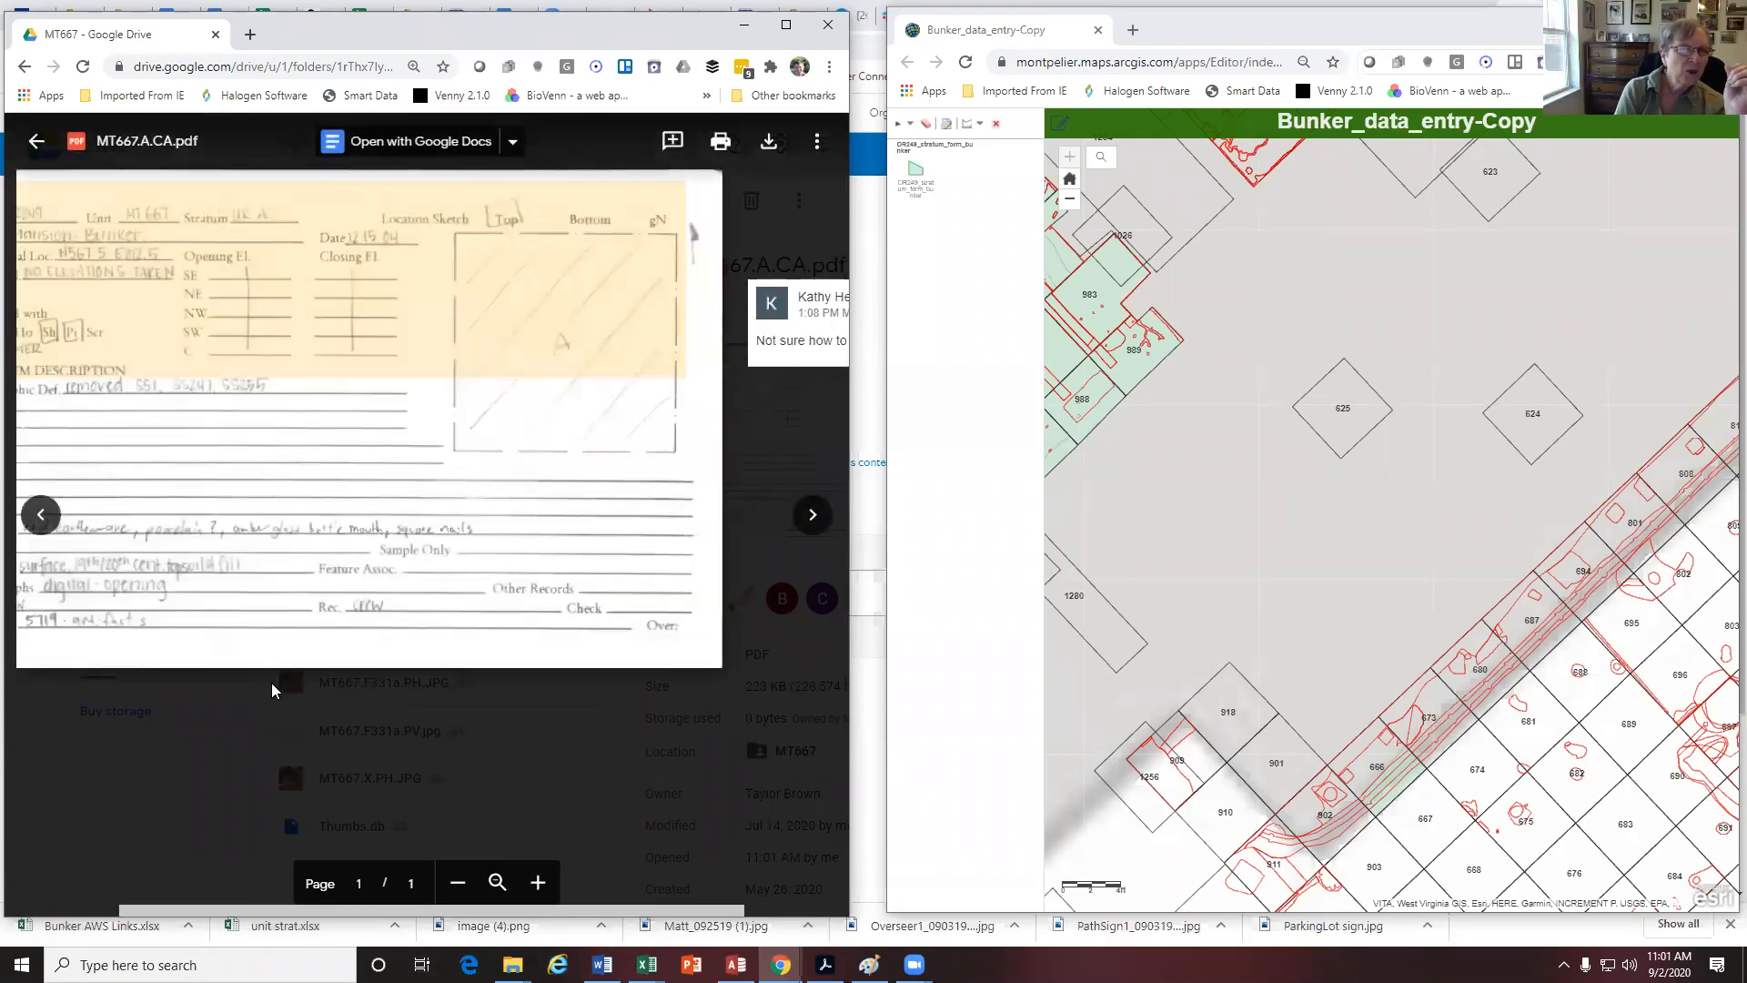
left_click(243, 688)
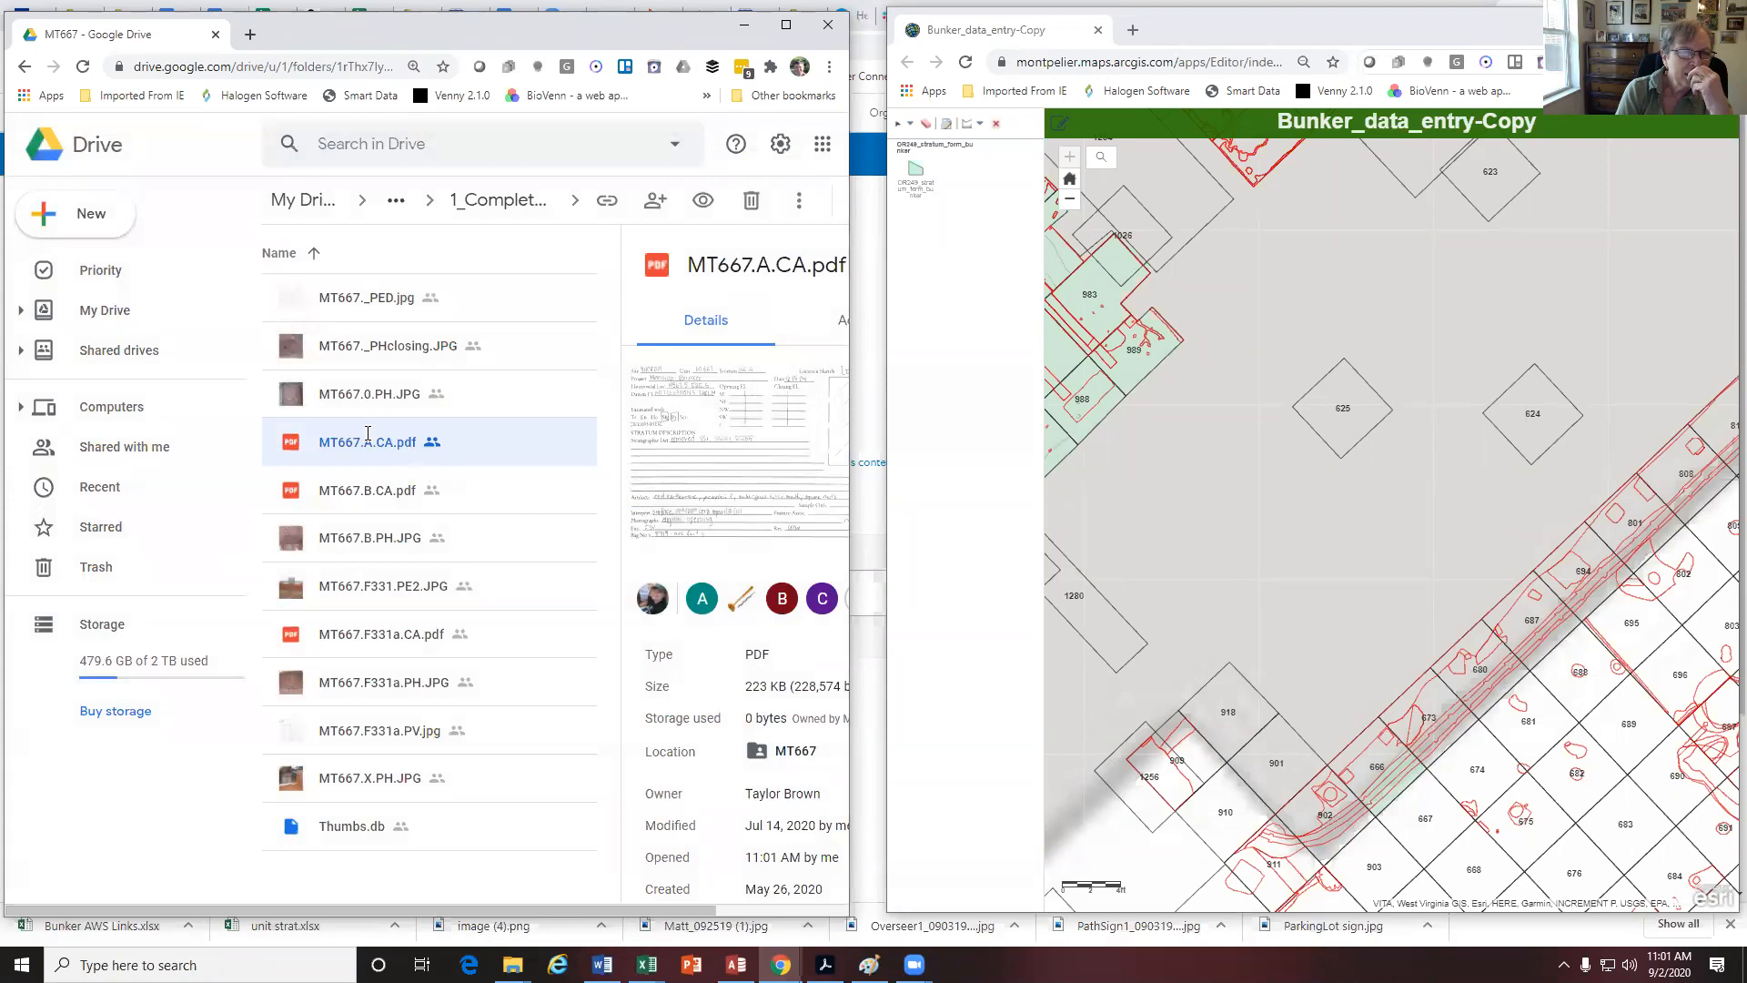
Compare the scanned MT667.A.CA.pdf and MT667.B.CA.pdf cards, enlarging the Stratum A card to read its details
double_click(367, 441)
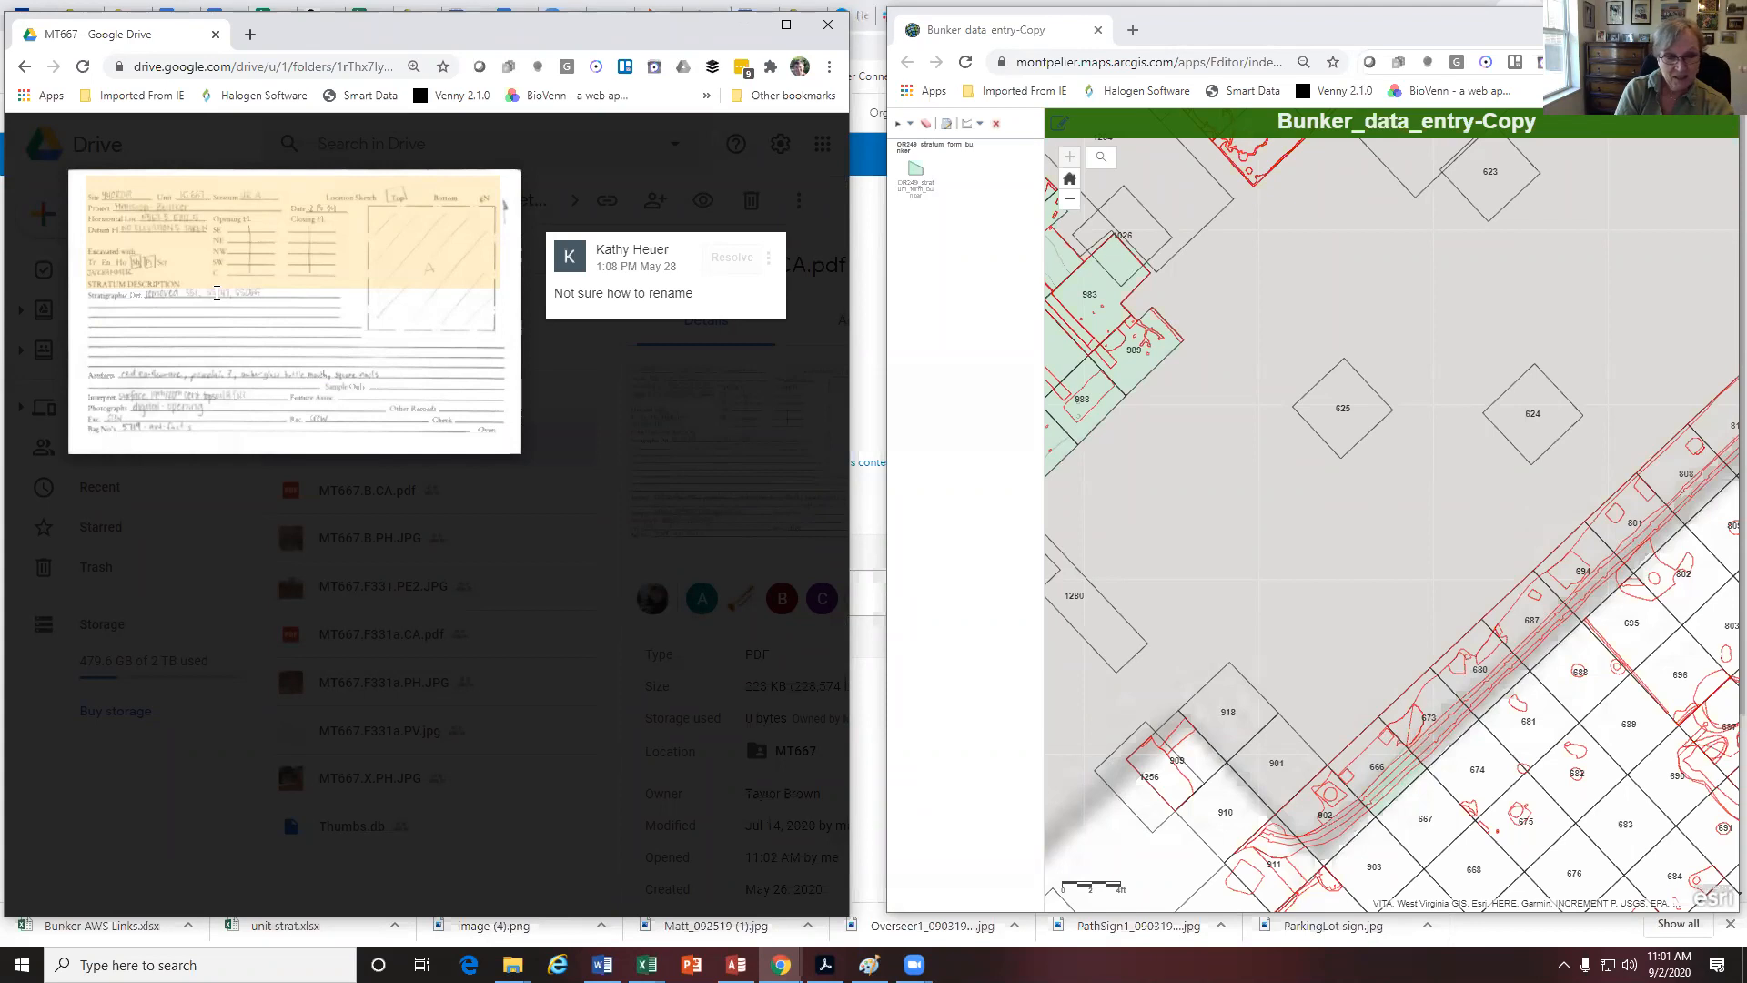
left_click(524, 498)
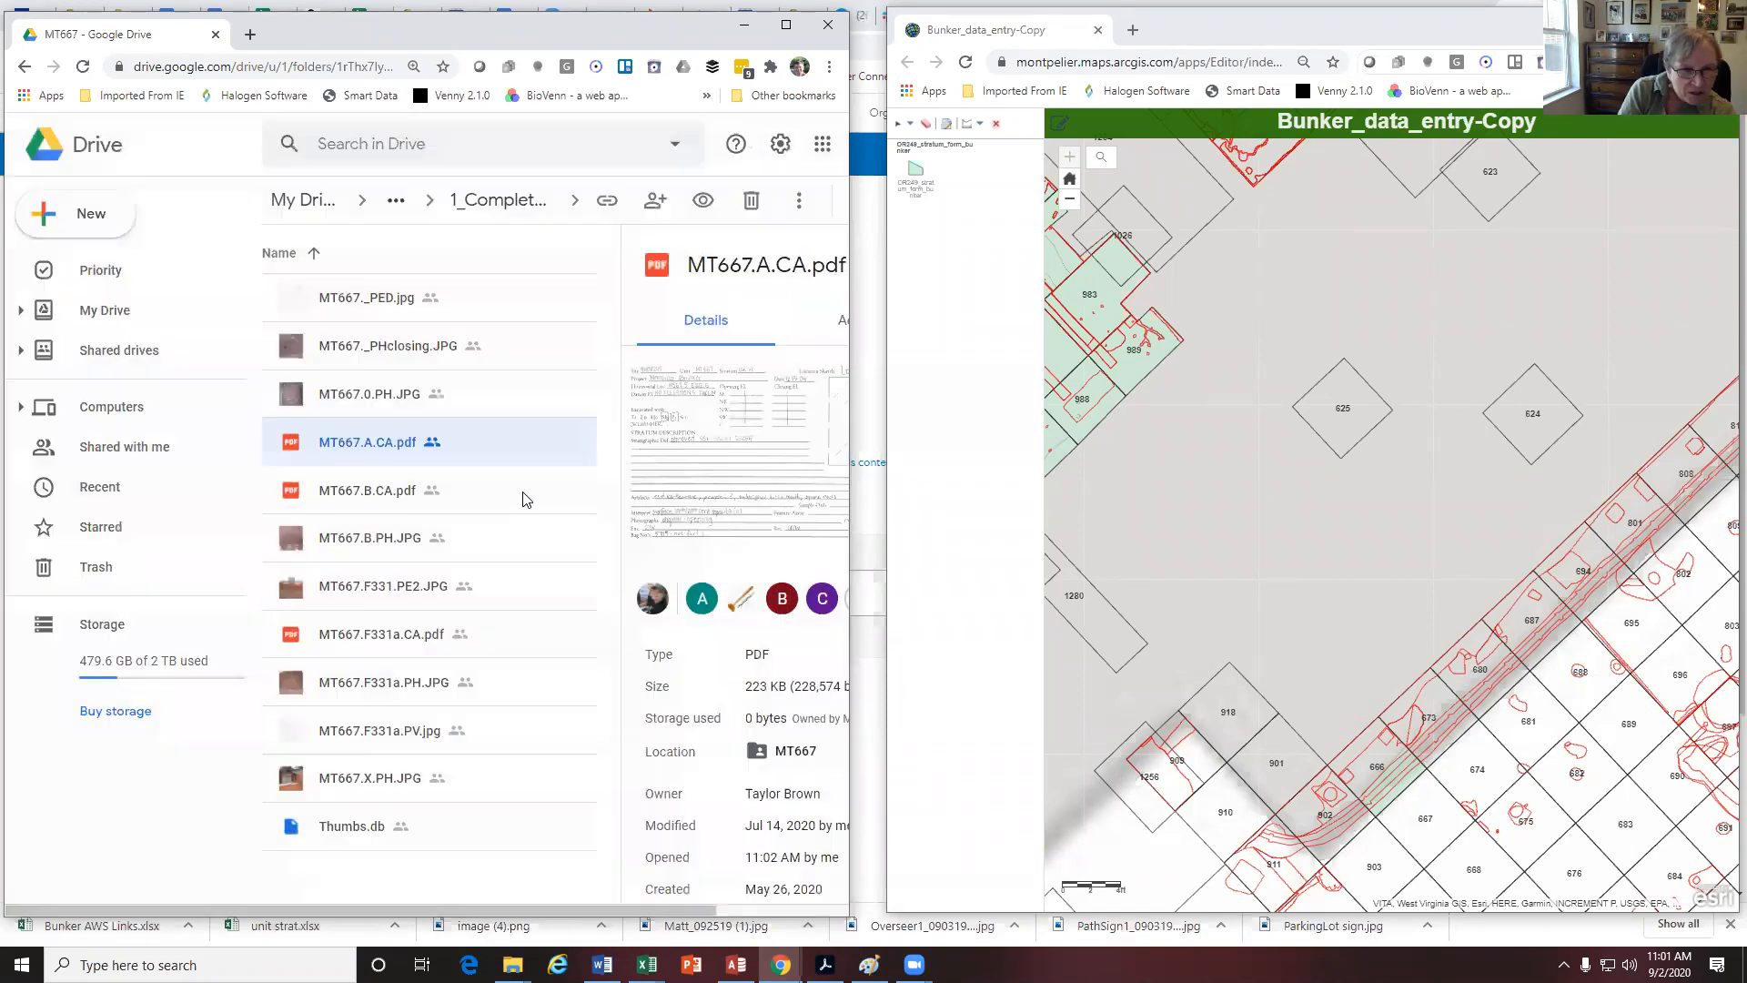
double_click(357, 498)
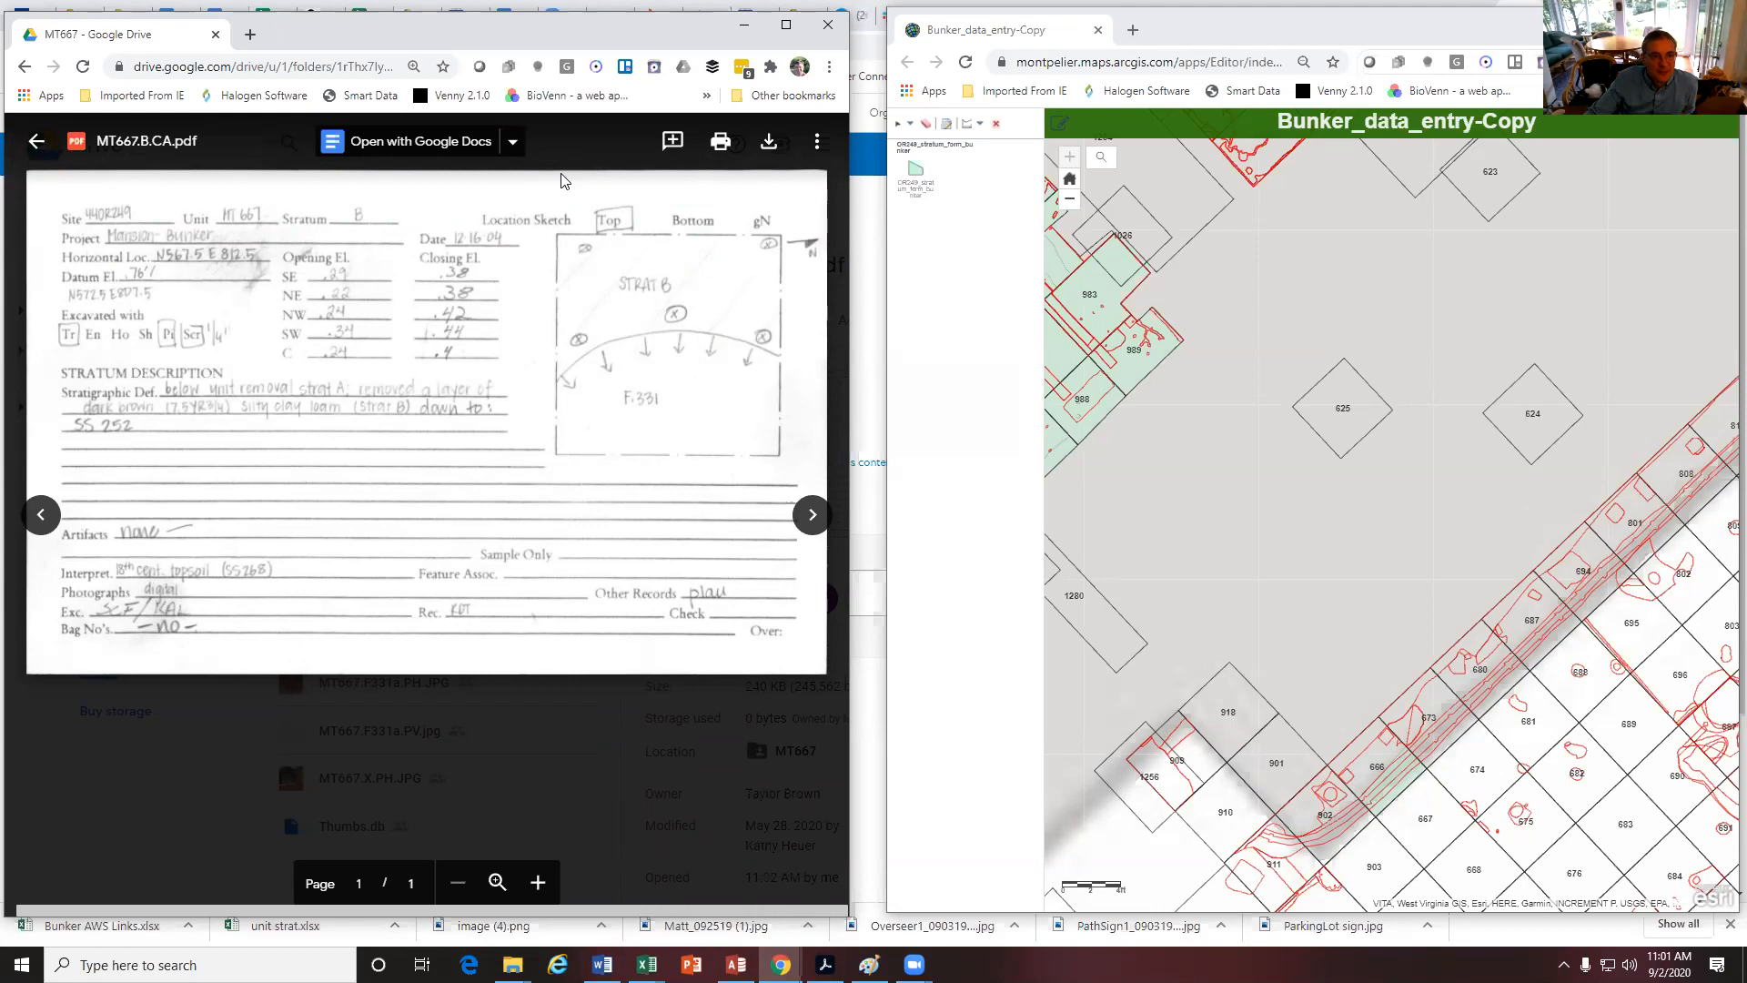
left_click(41, 514)
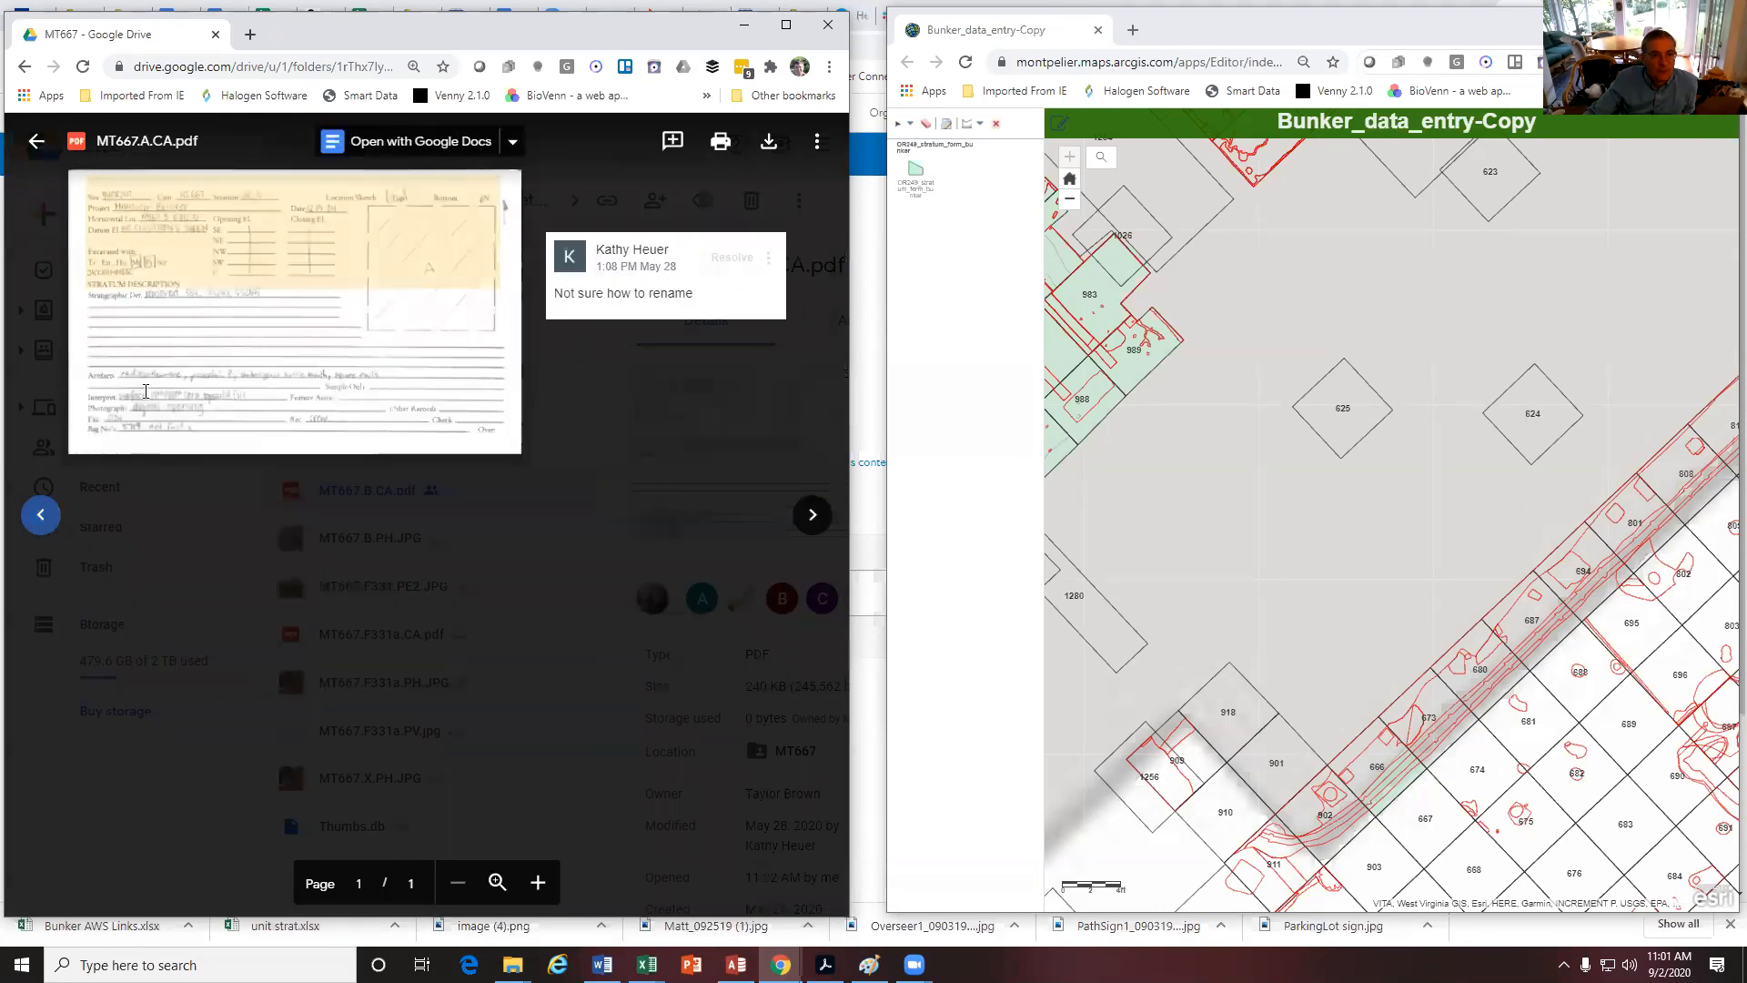
left_click(538, 881)
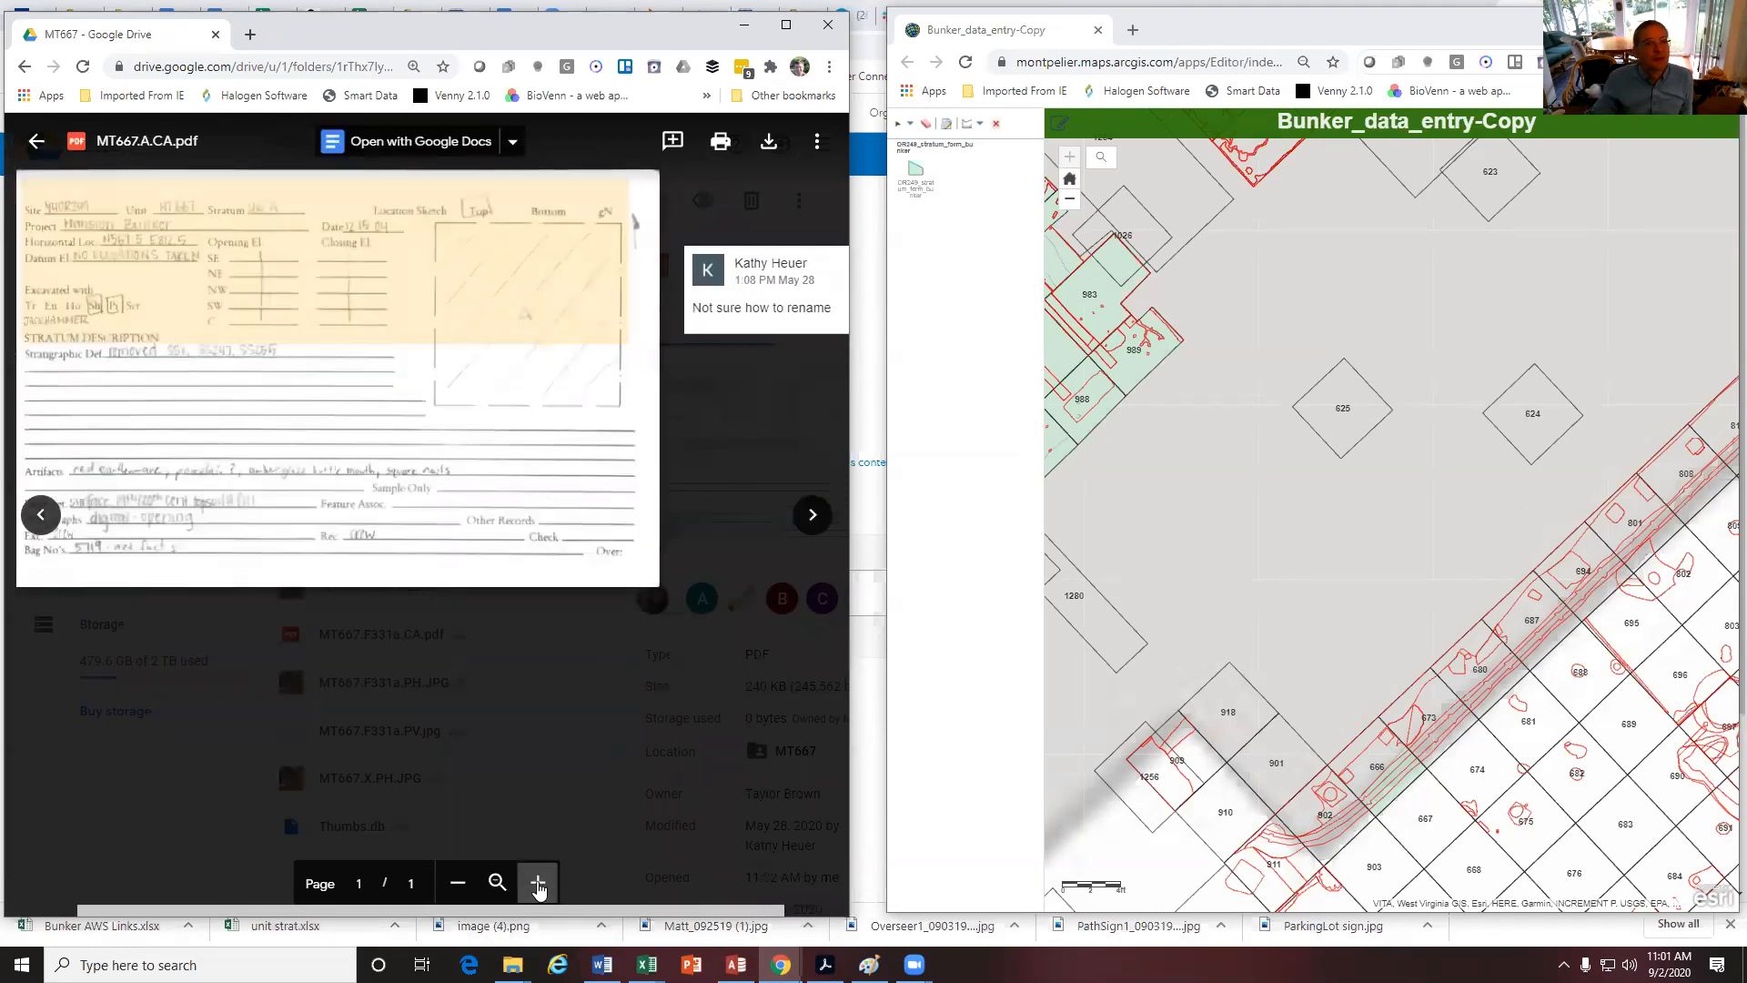
left_click(537, 882)
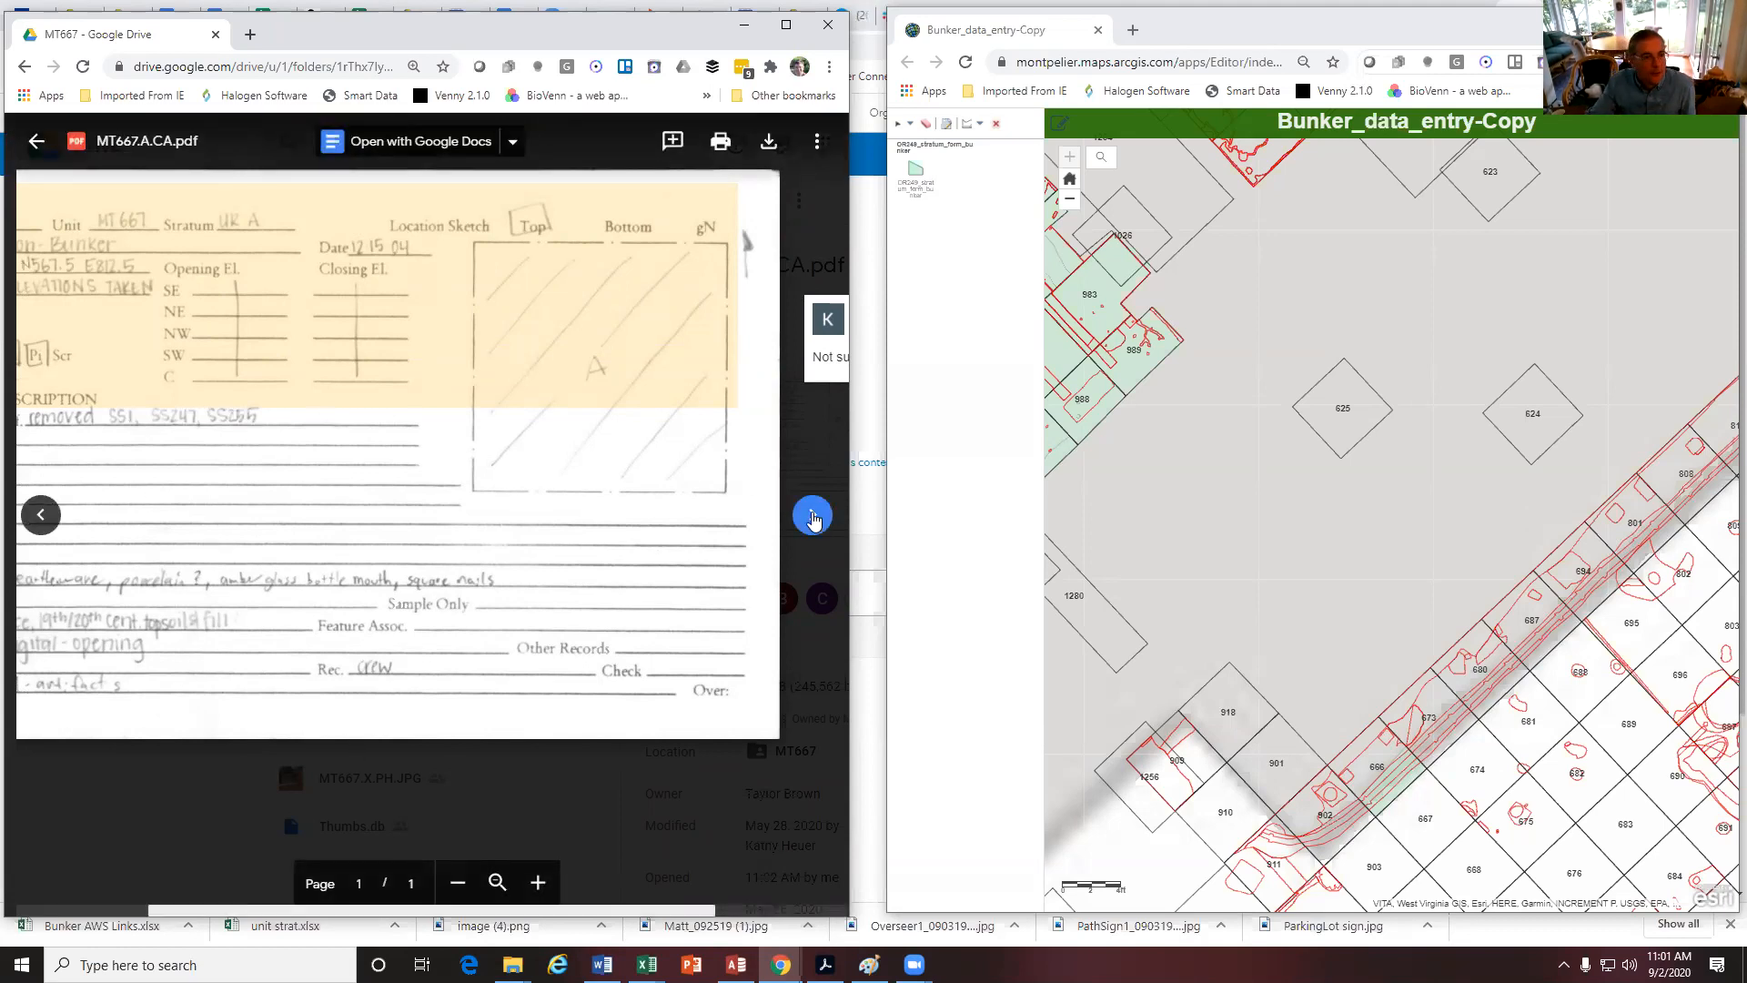
left_click(813, 518)
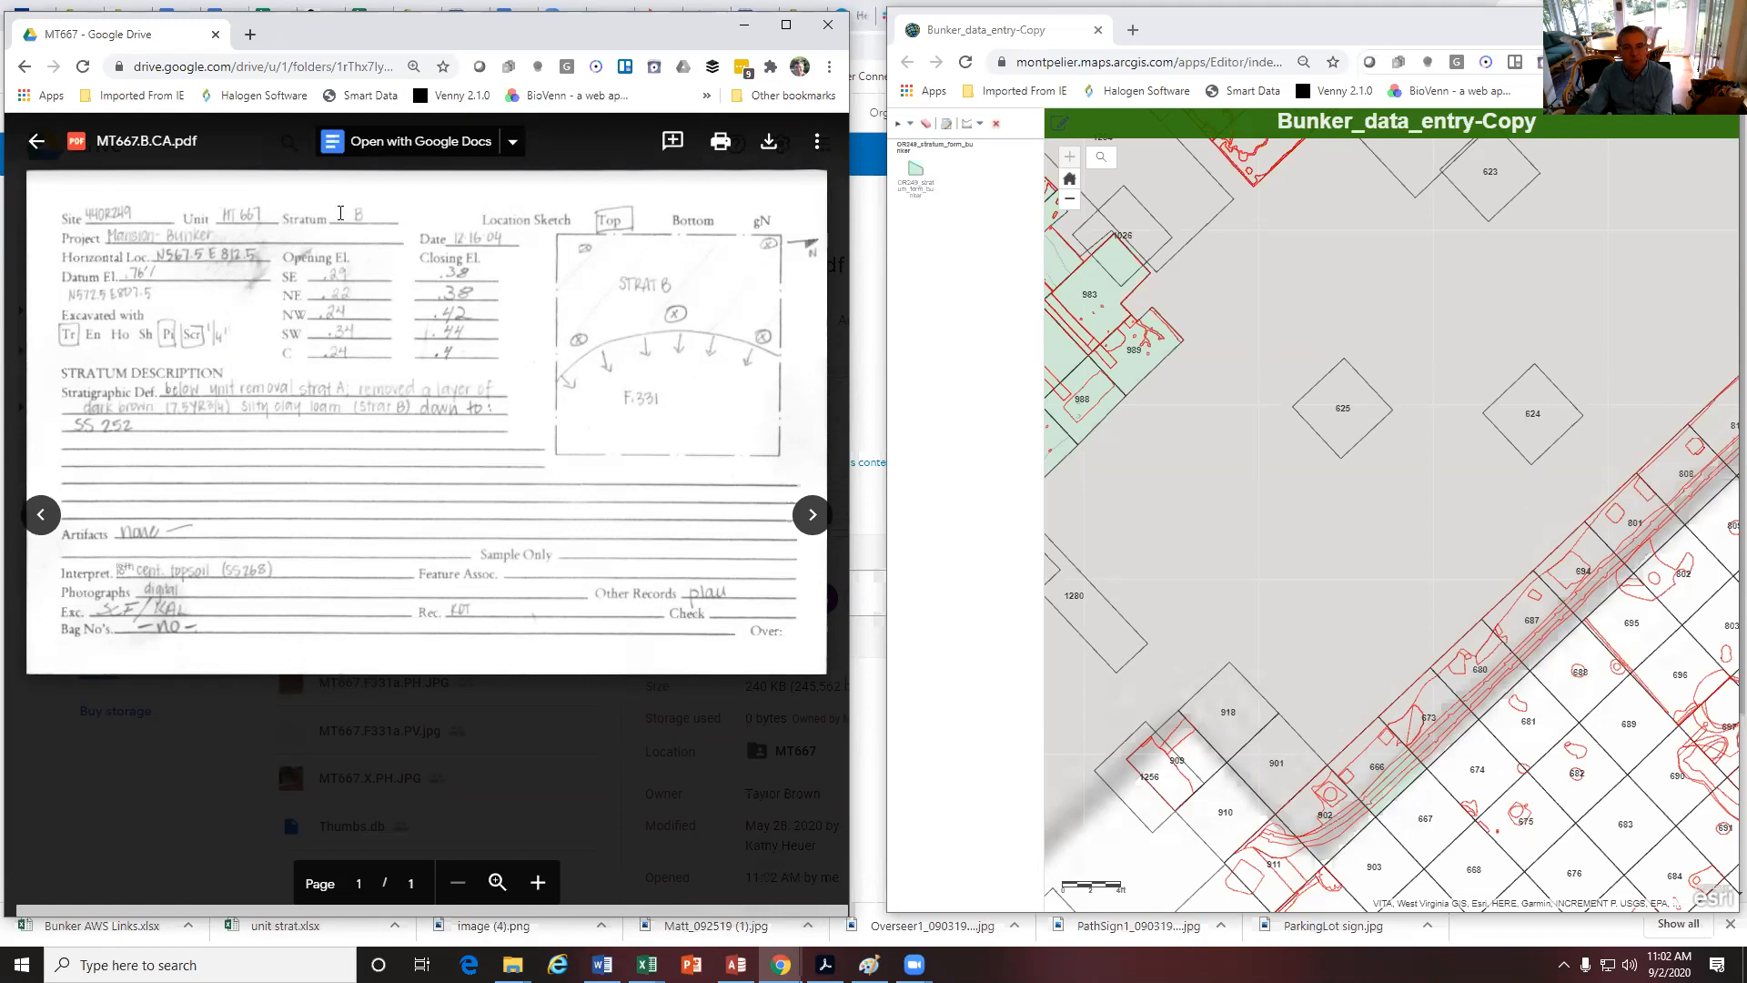
Open the unit 666 polygon's record, and switch to the Unit_strat_Bunker sheet to locate the MT667.A provenience
left_click(1401, 790)
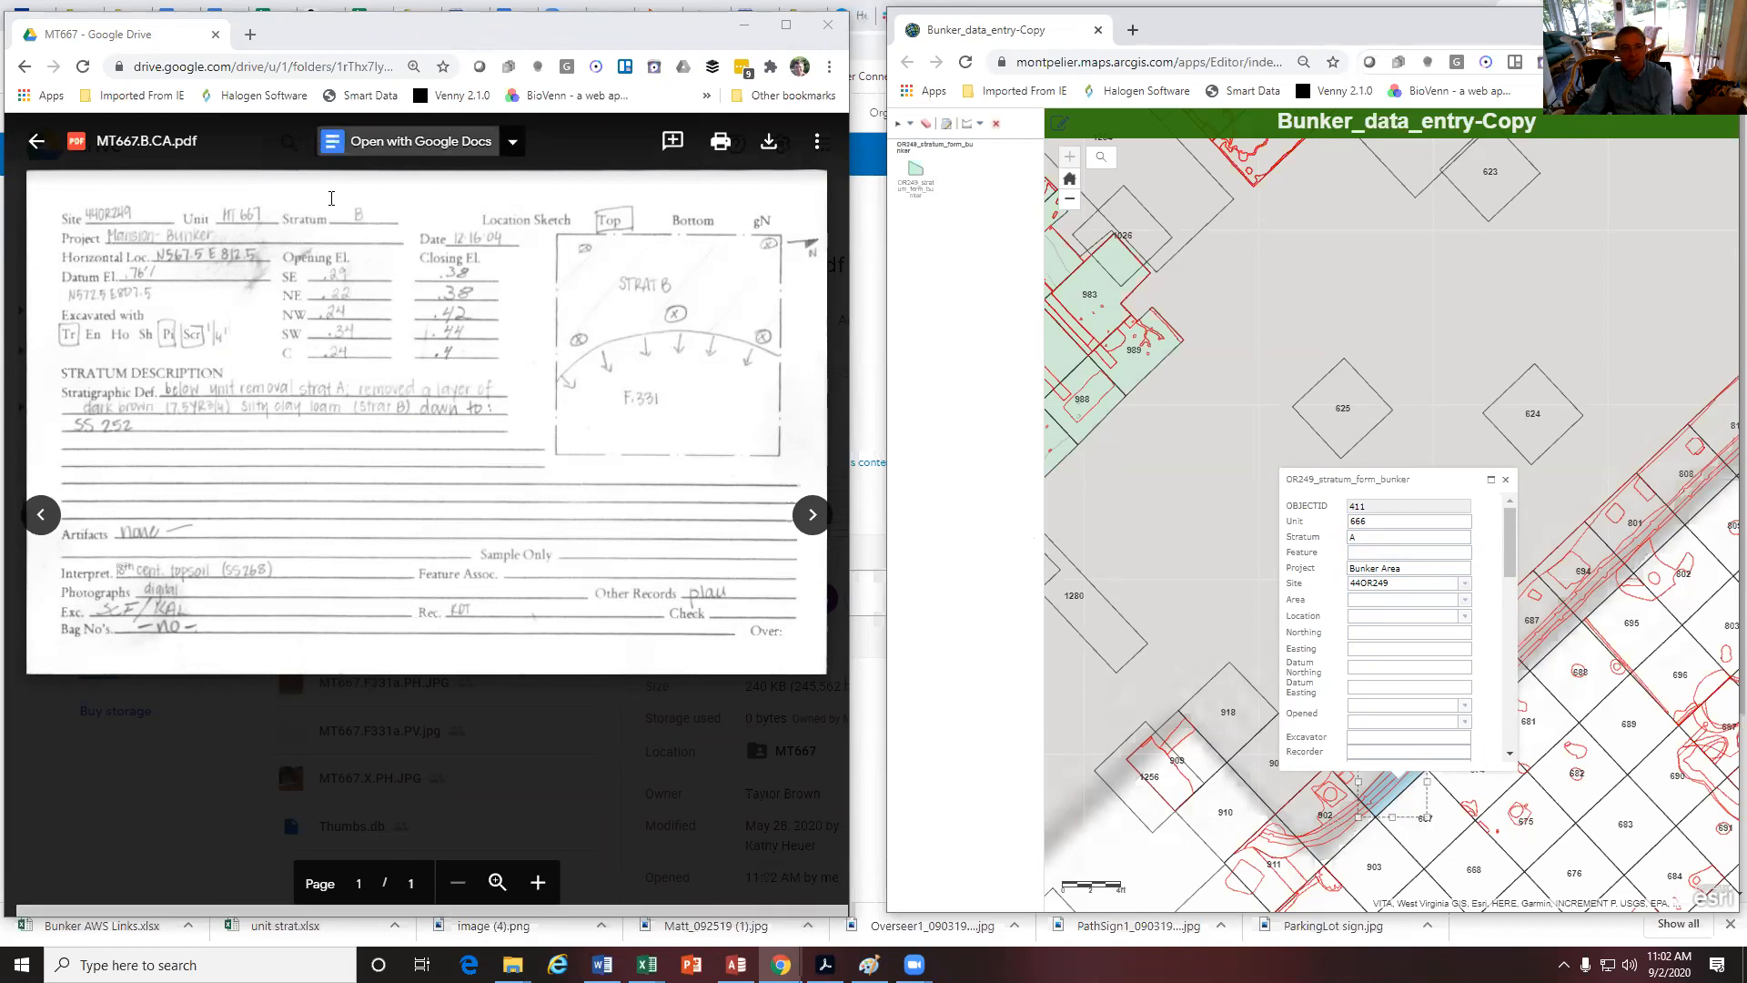
mouse_move(647, 965)
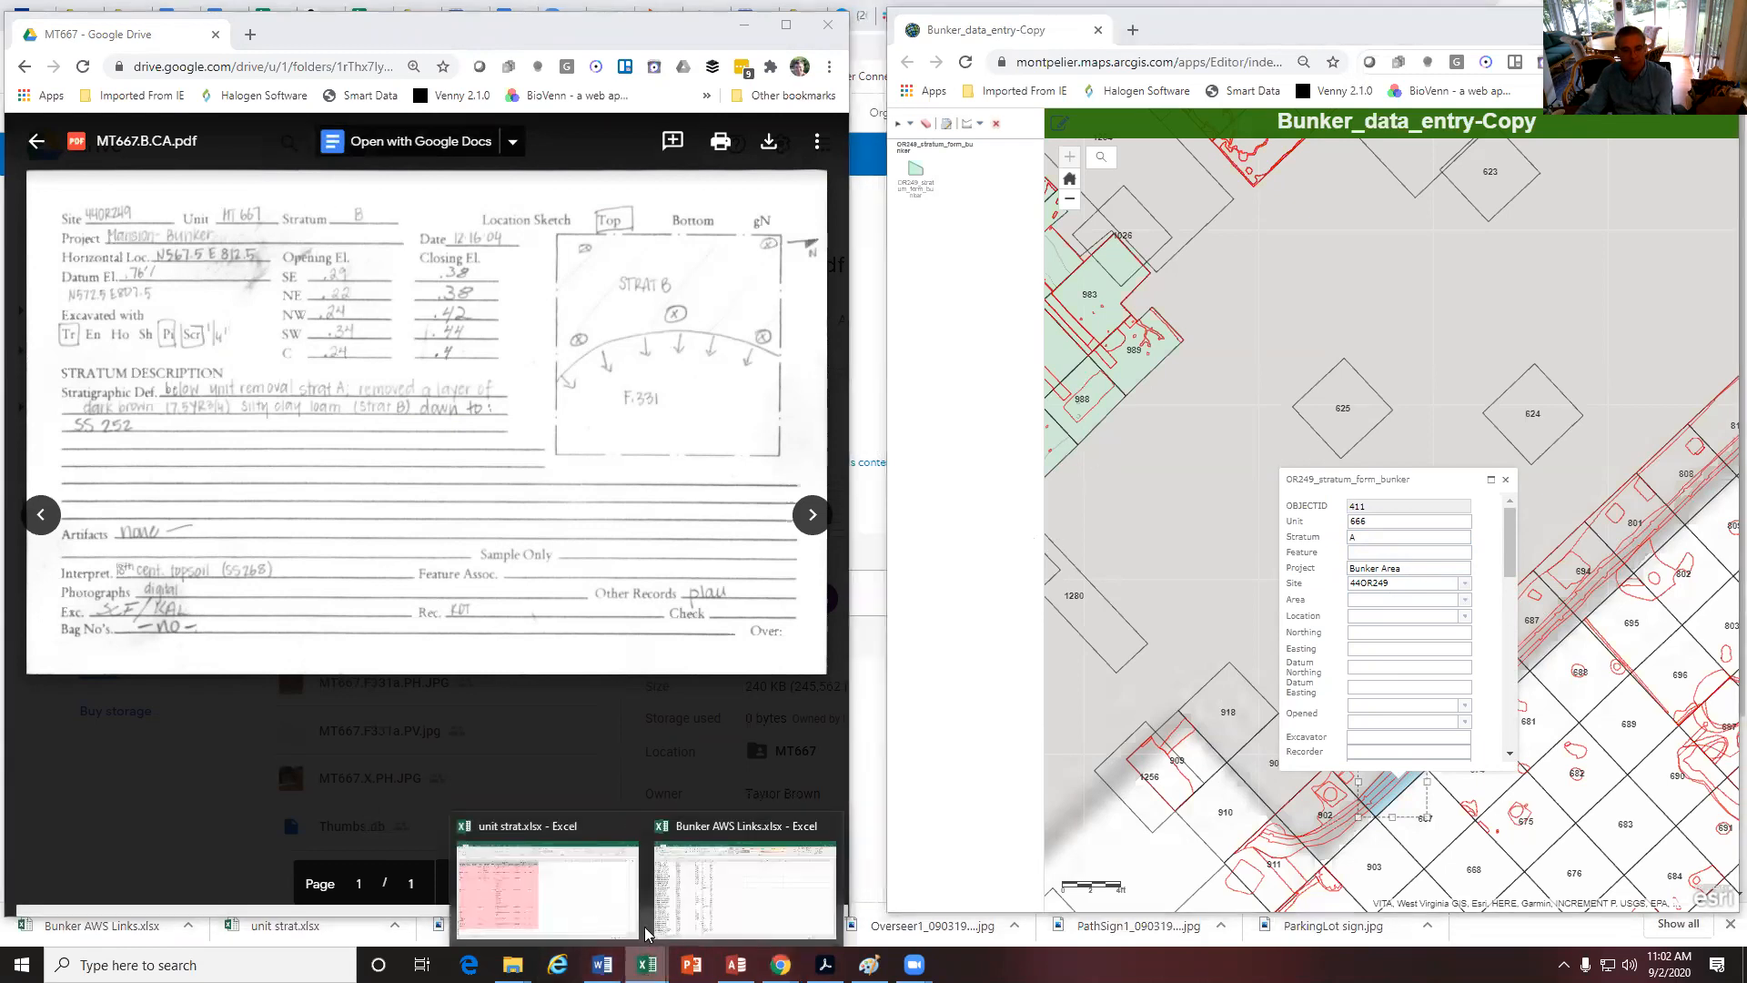
left_click(599, 908)
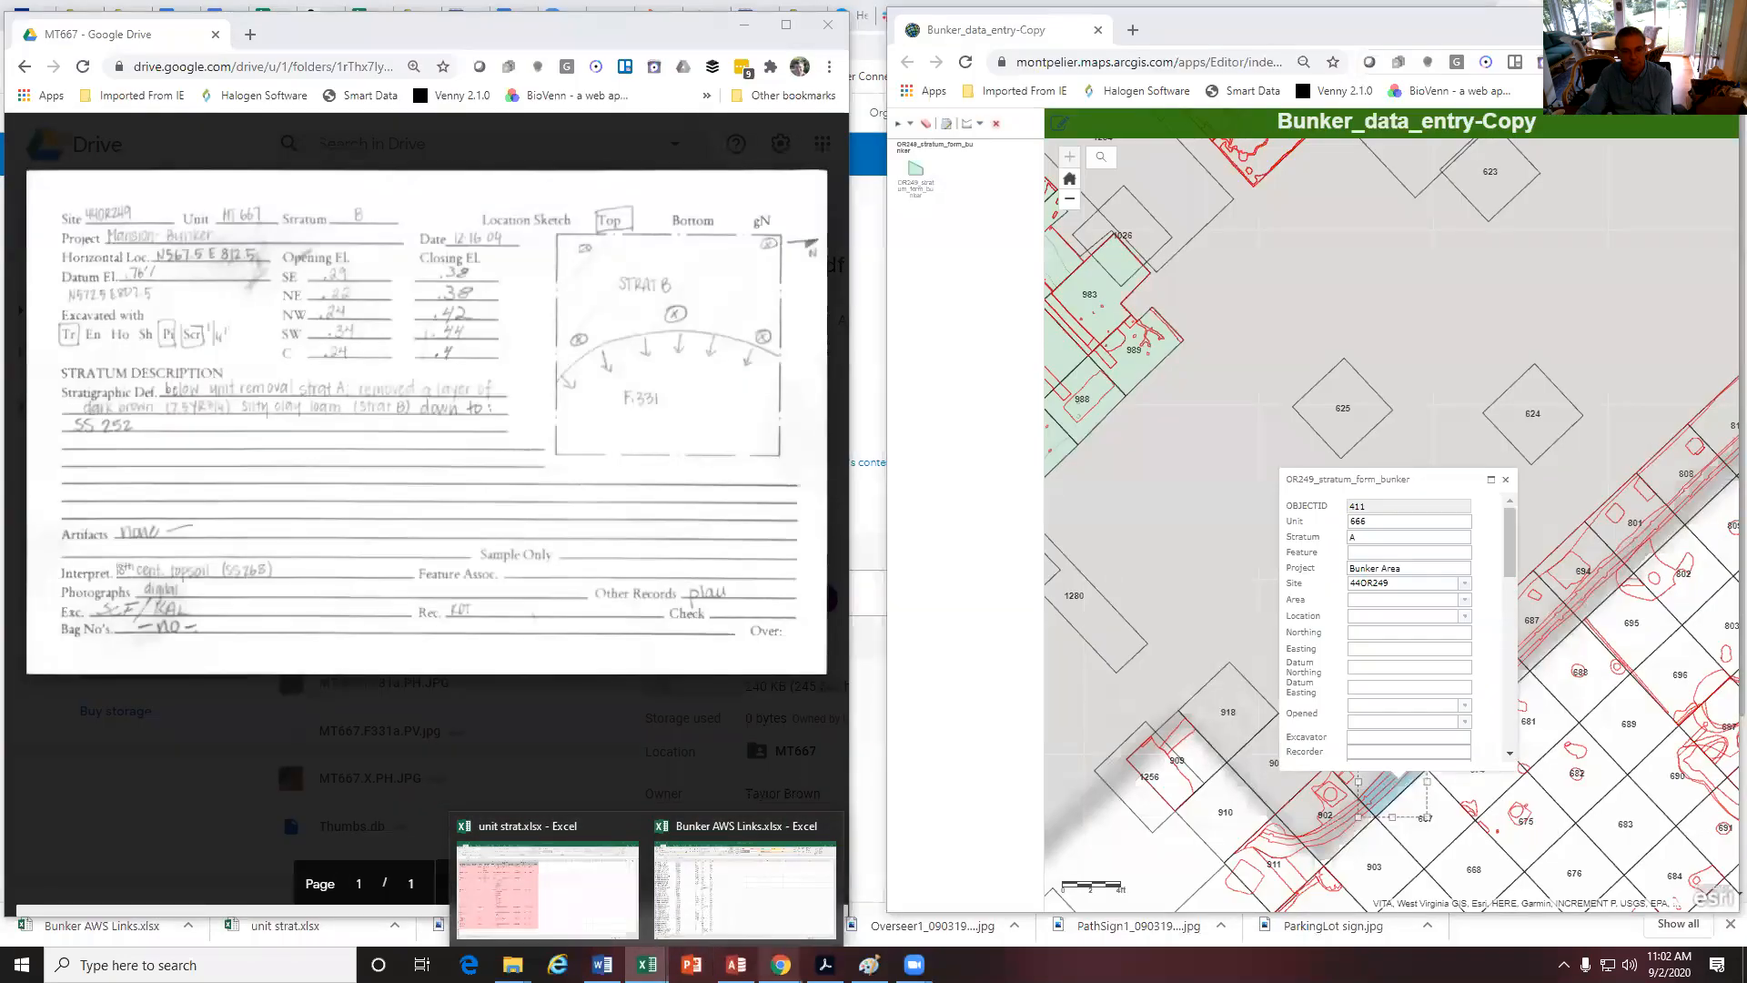
mouse_move(781, 965)
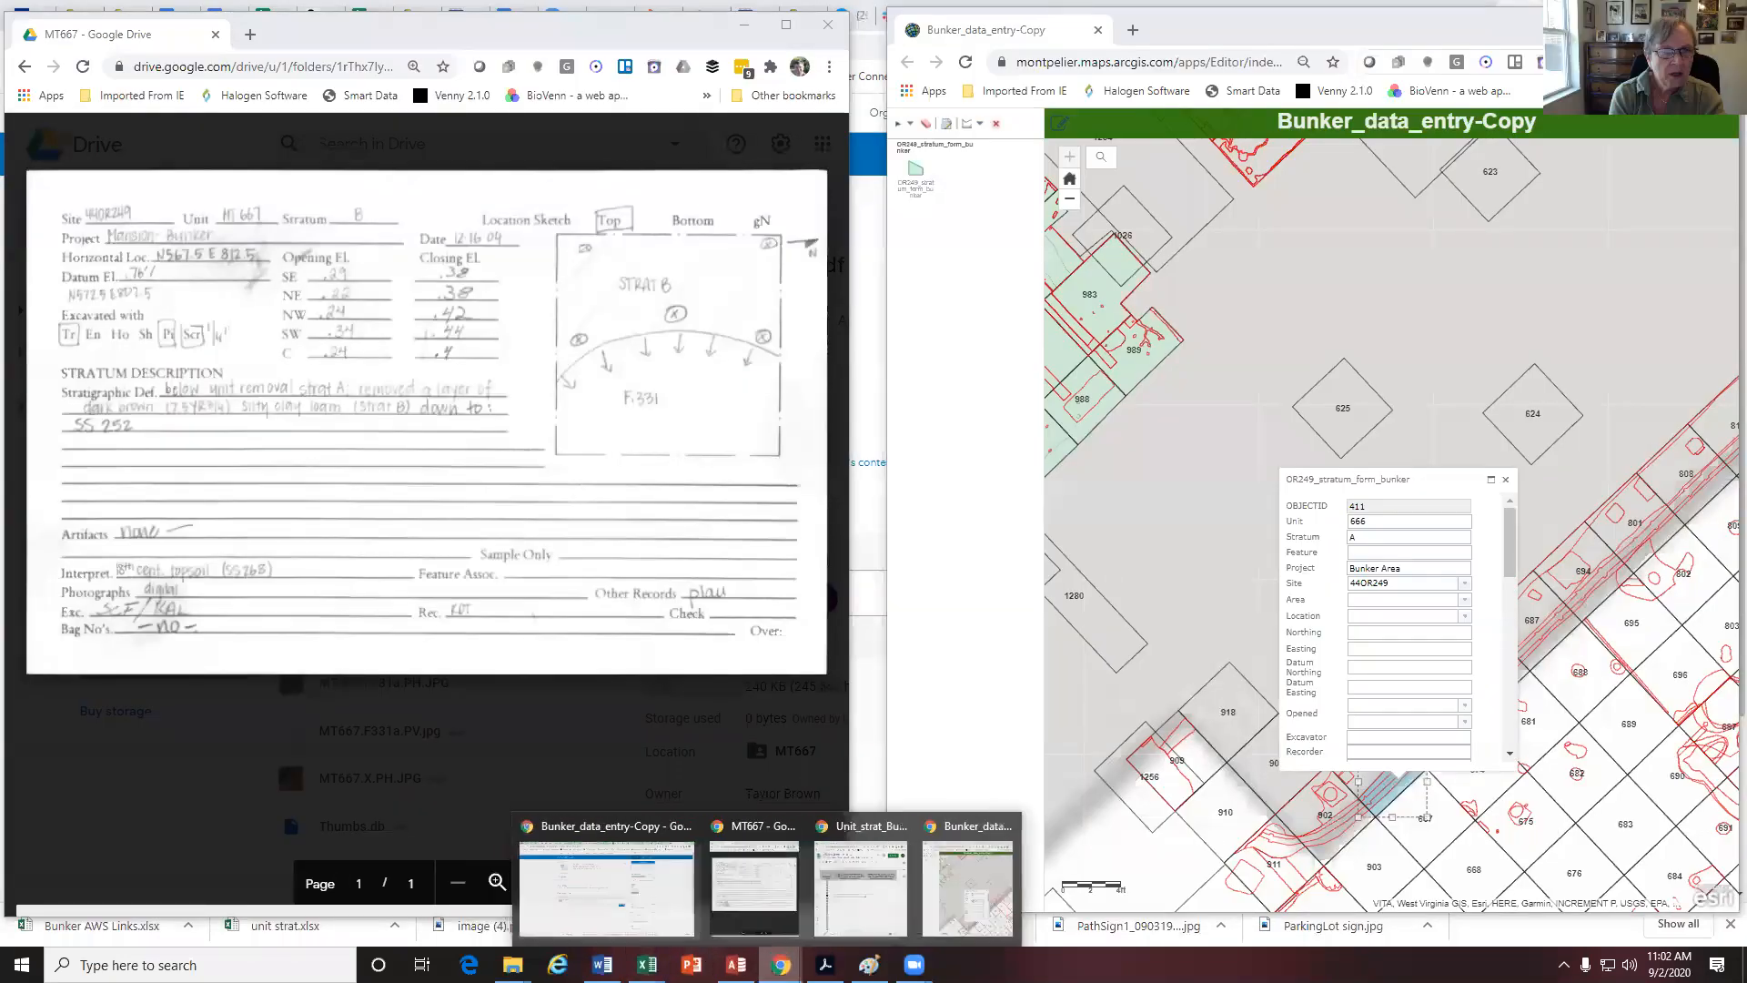
left_click(860, 914)
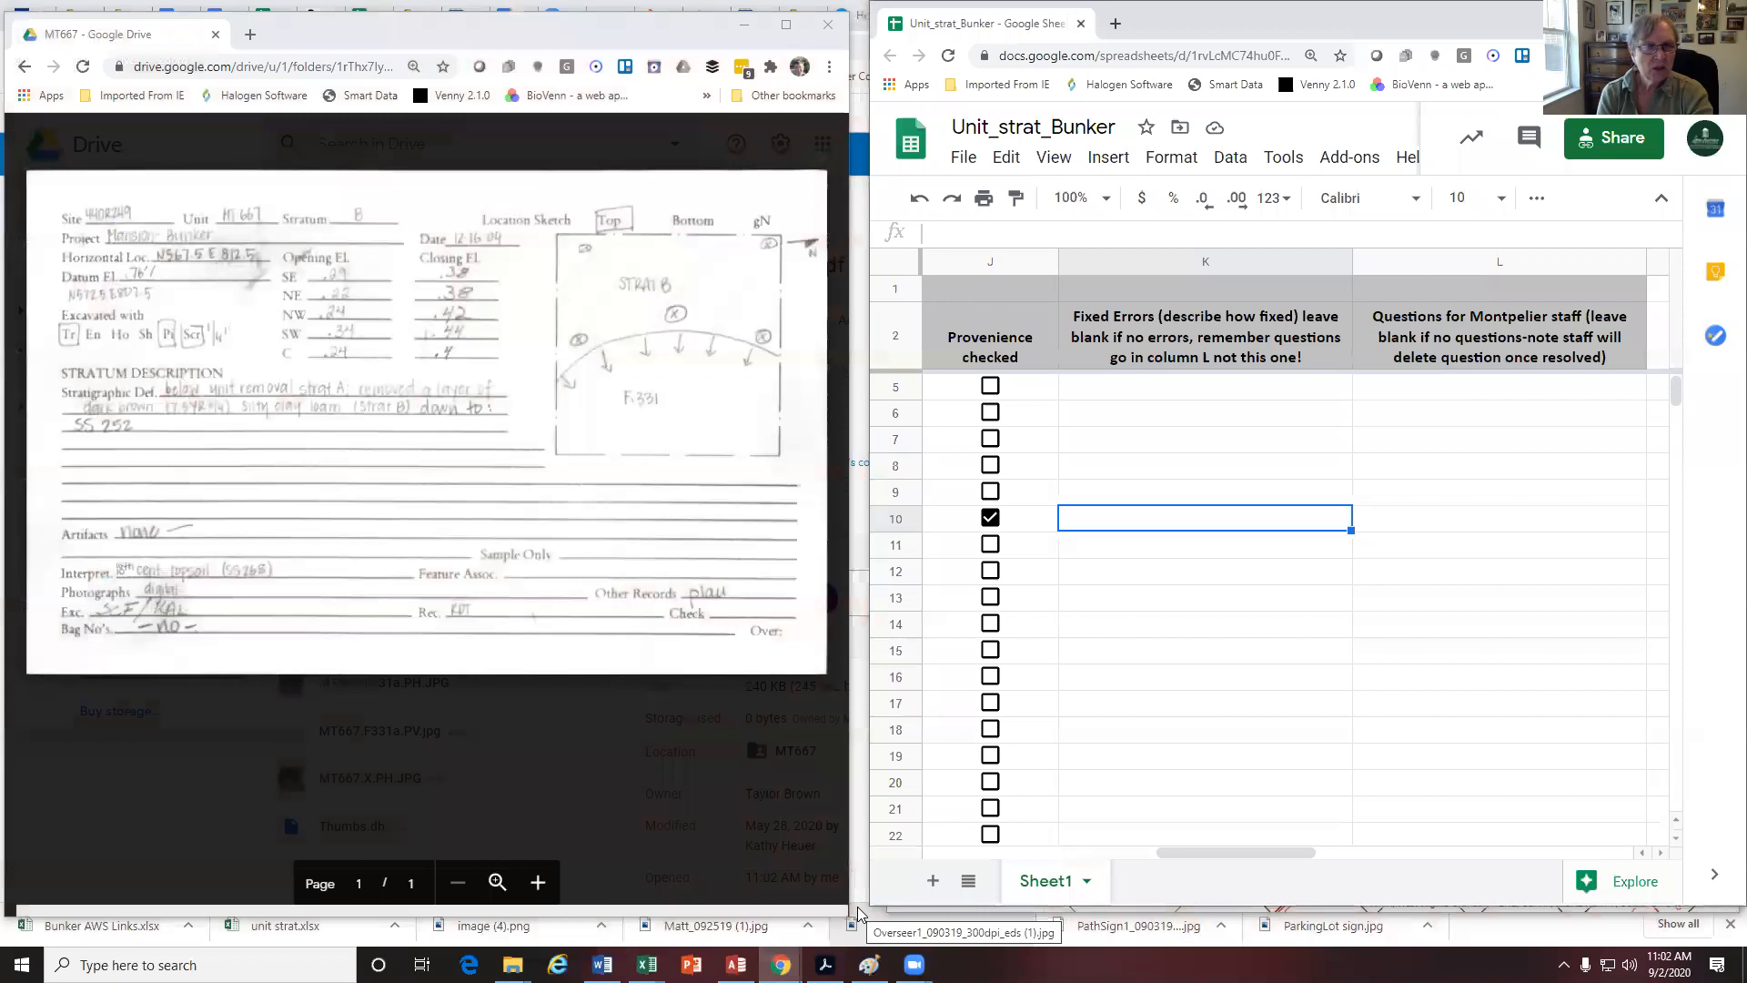
left_click_drag(1177, 848, 949, 849)
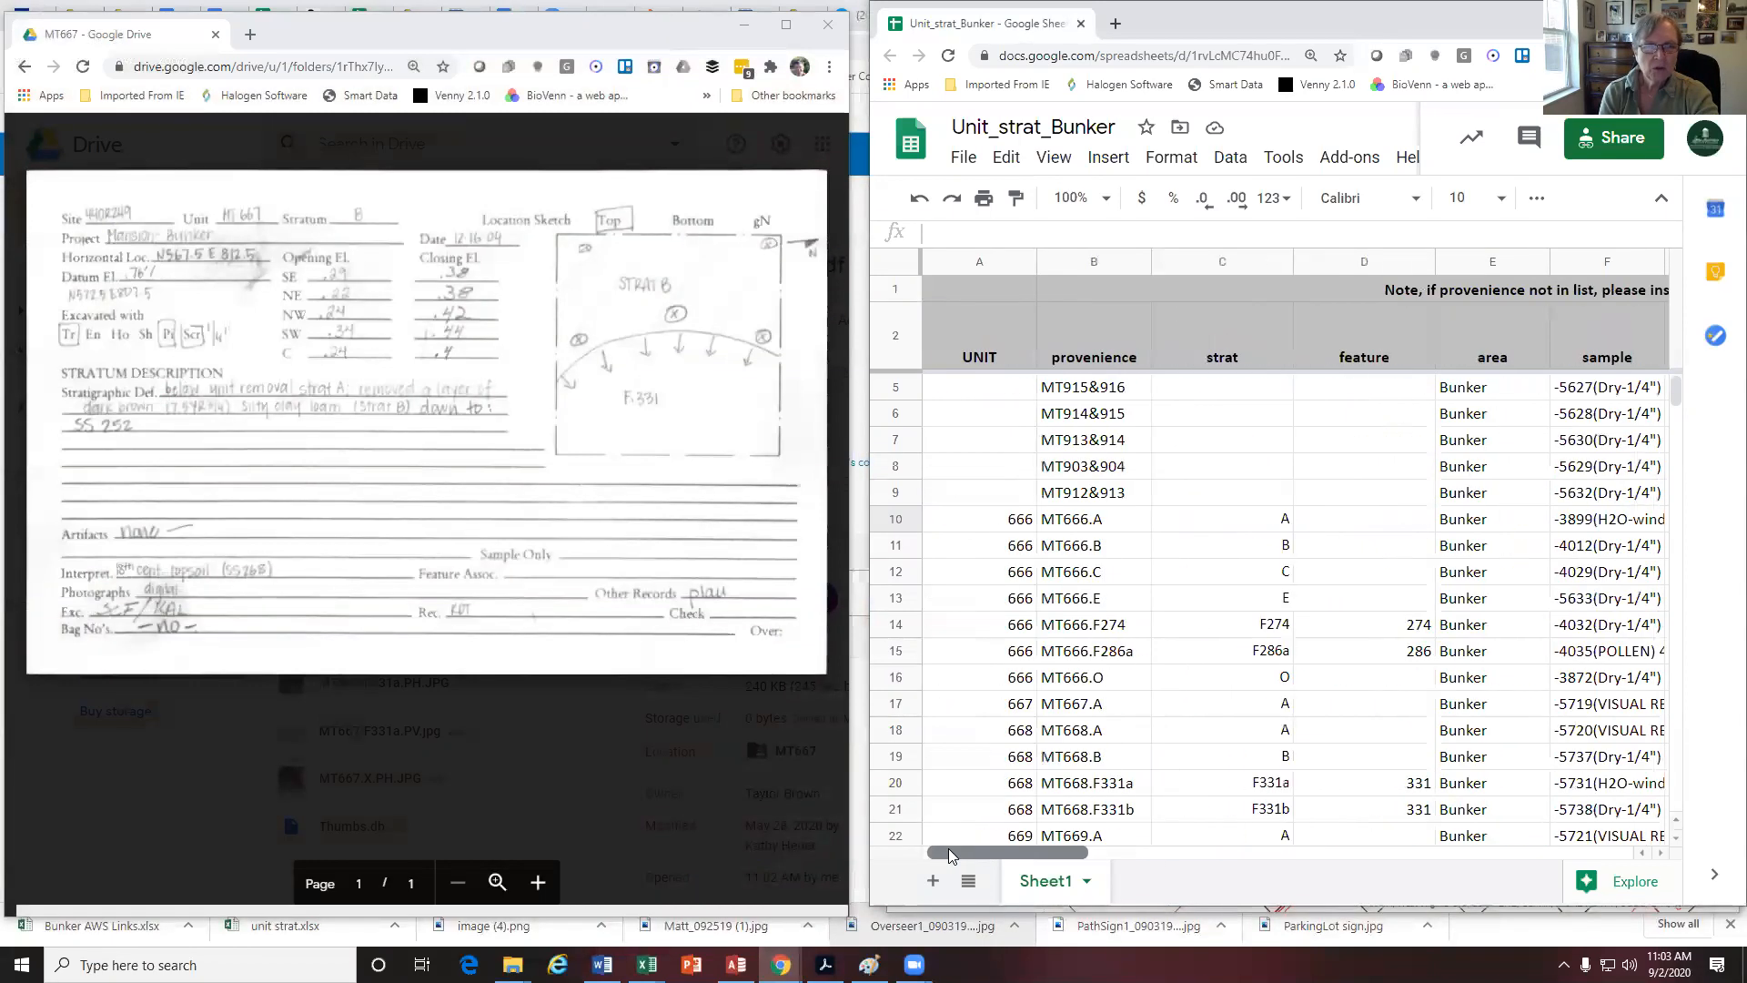
left_click(1122, 707)
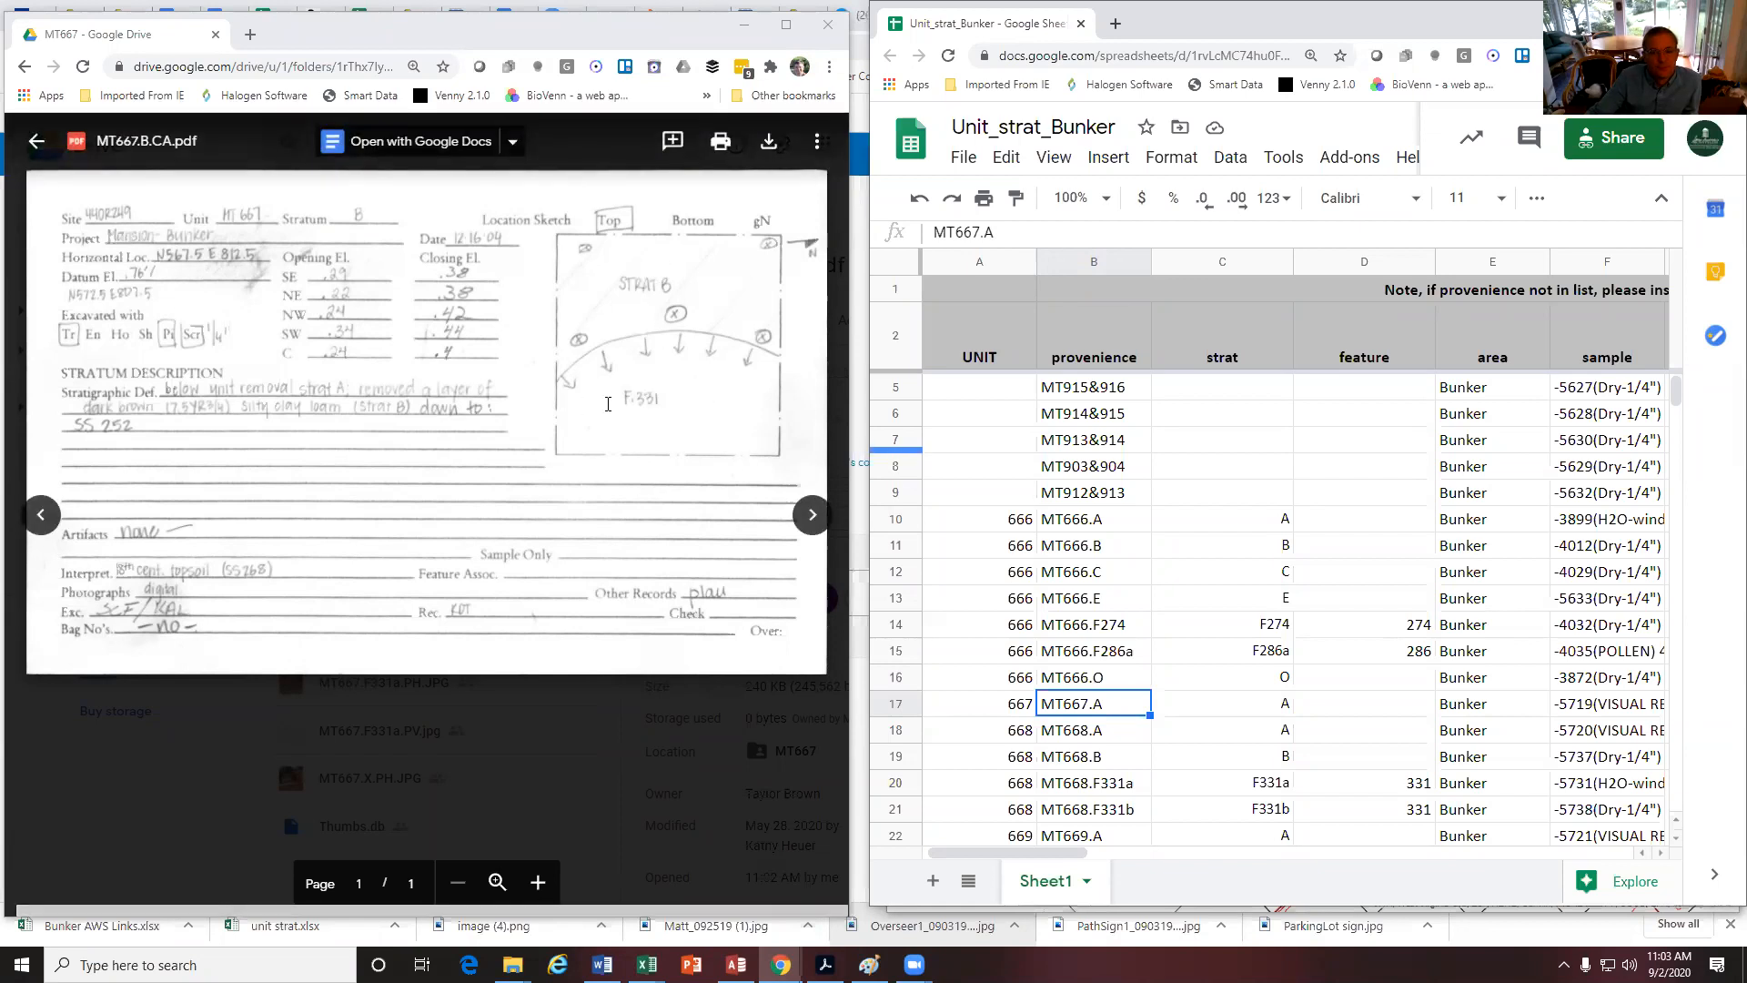
View the MT667.B.PH.JPG opening photo, return to the Stratum B card, and open the MT667.F331a.CA.pdf feature card
left_click(815, 517)
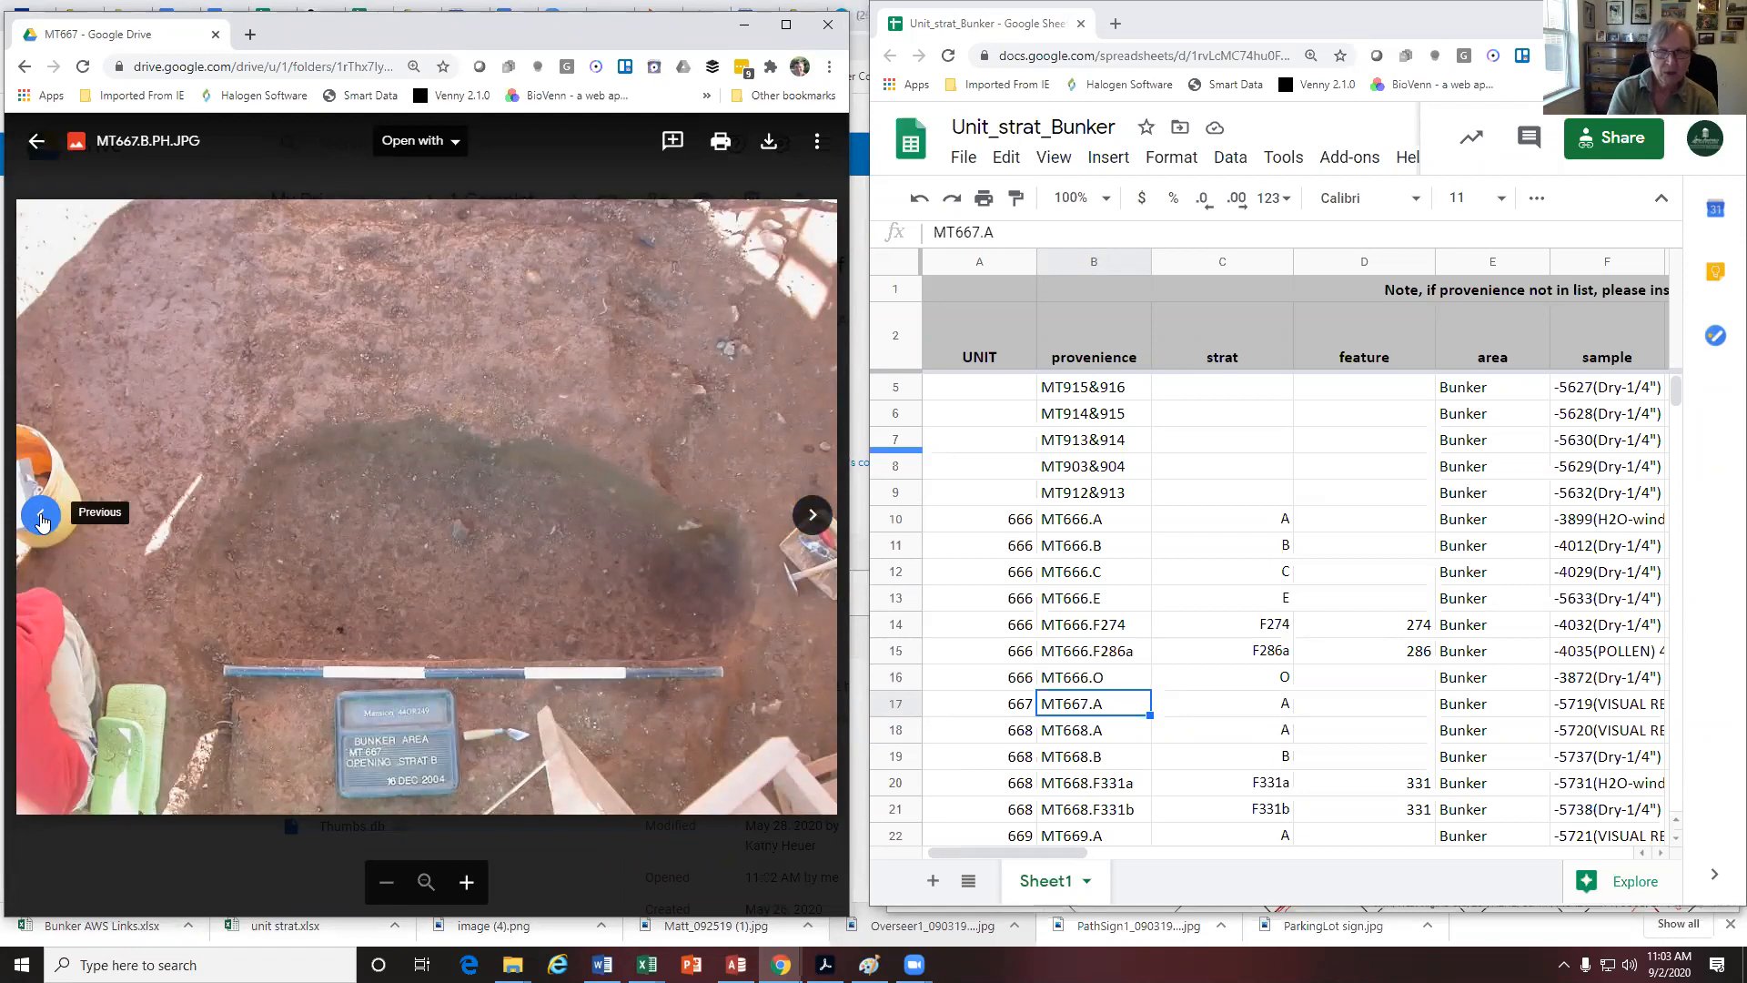
left_click(41, 518)
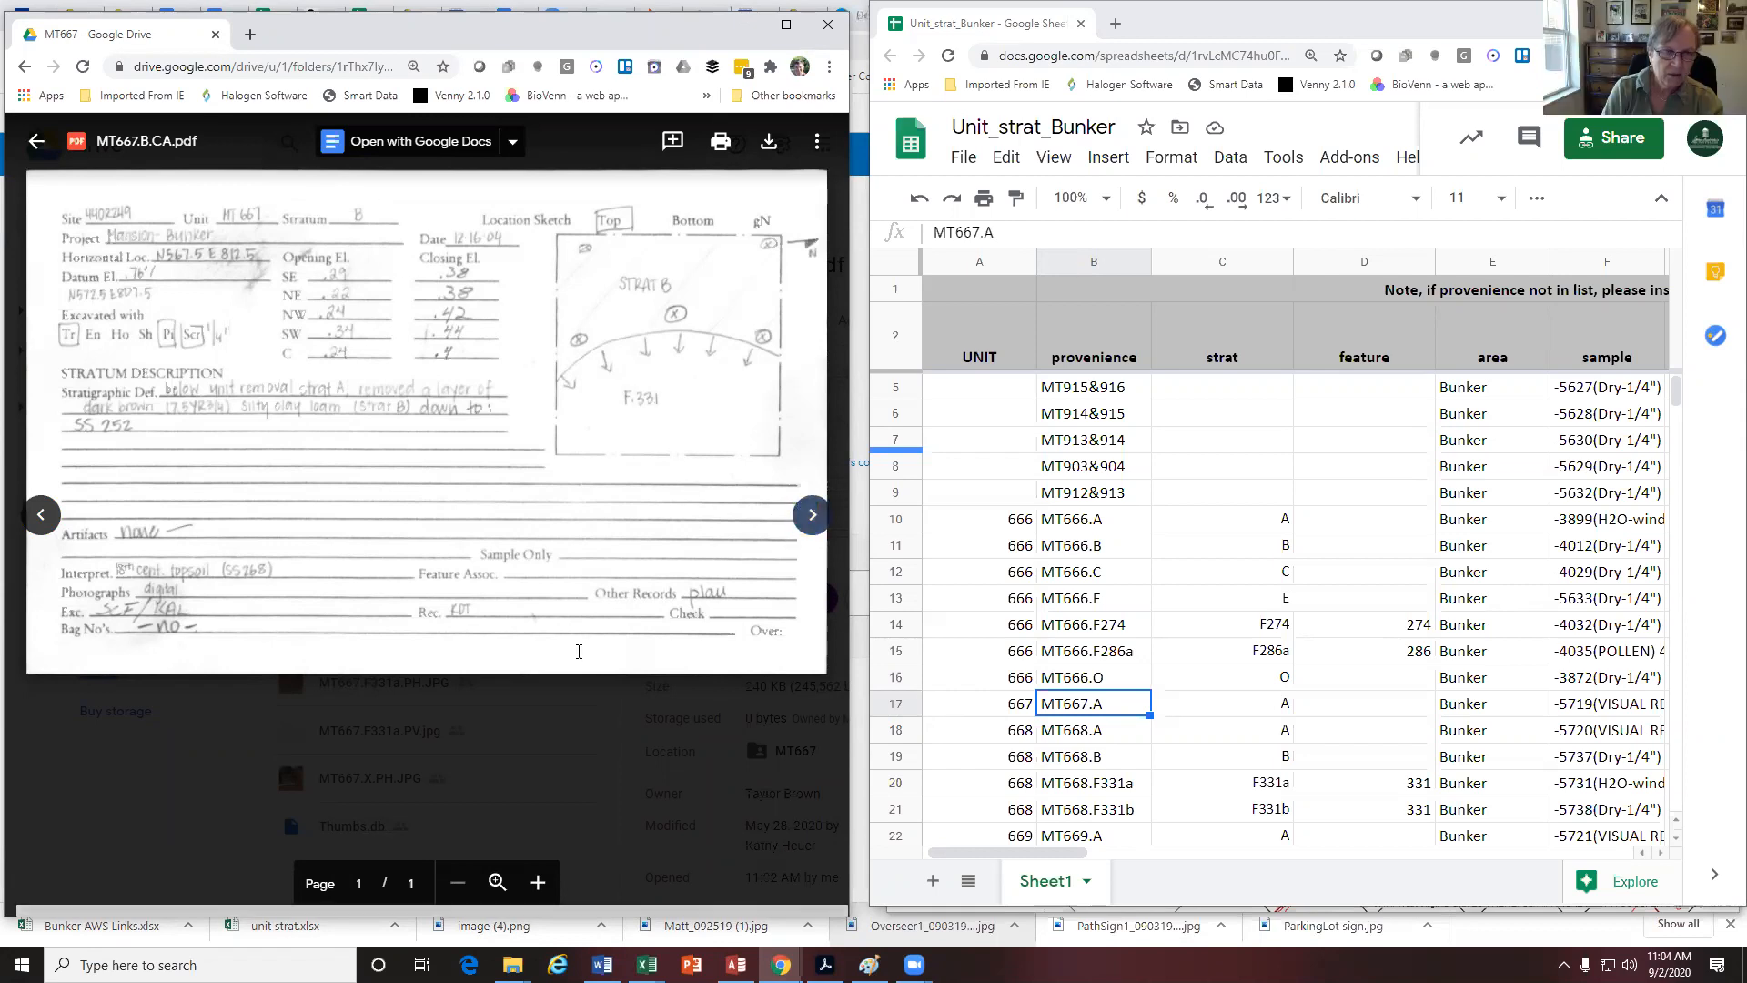
left_click(504, 717)
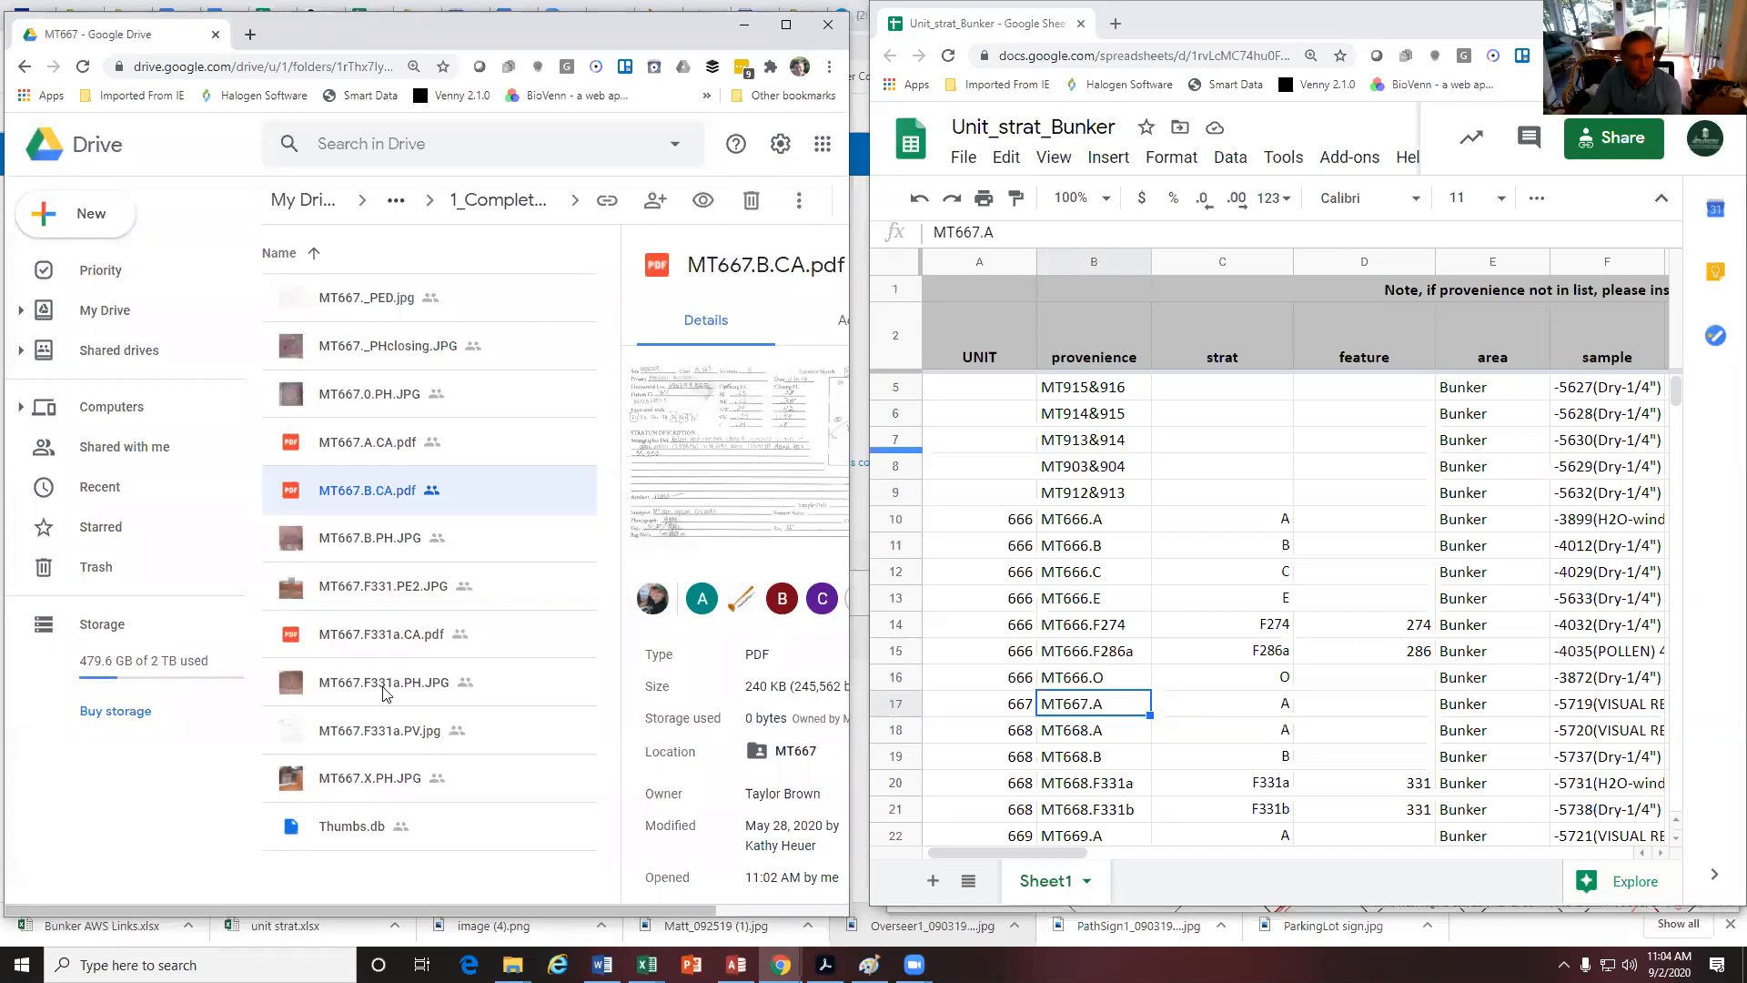
double_click(374, 637)
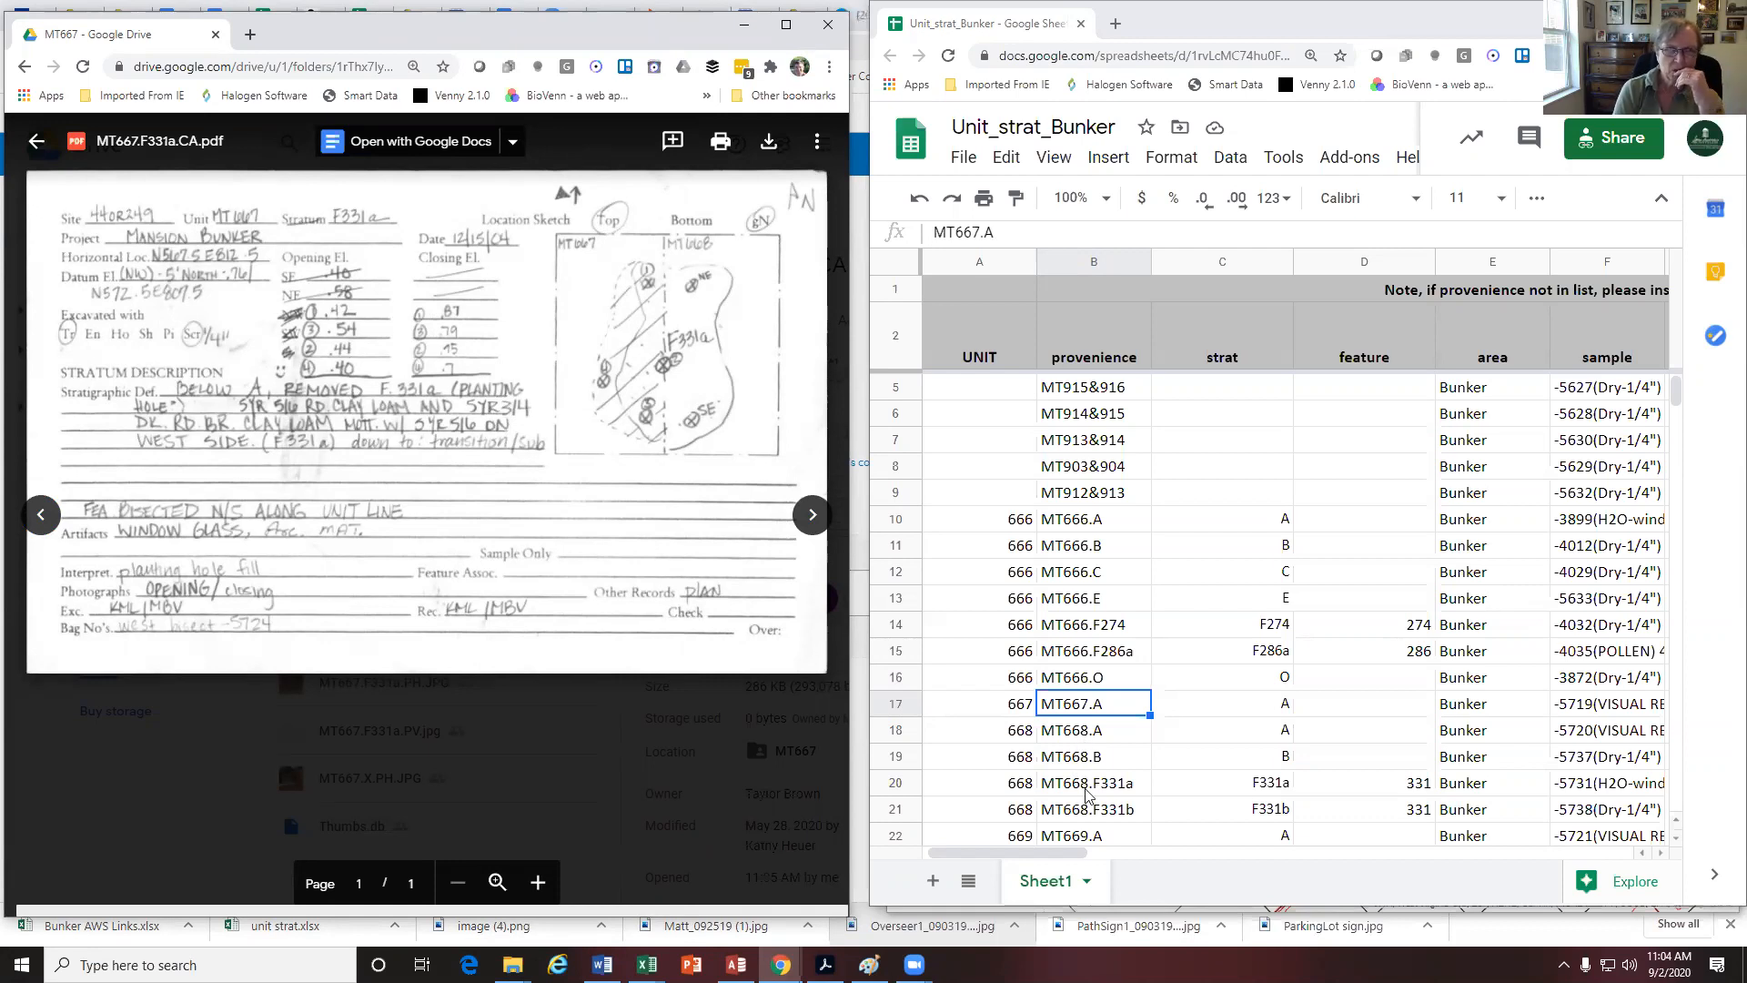
Examine the strat and feature cells of the MT668.F331a row against the scanned feature card
left_click(1265, 787)
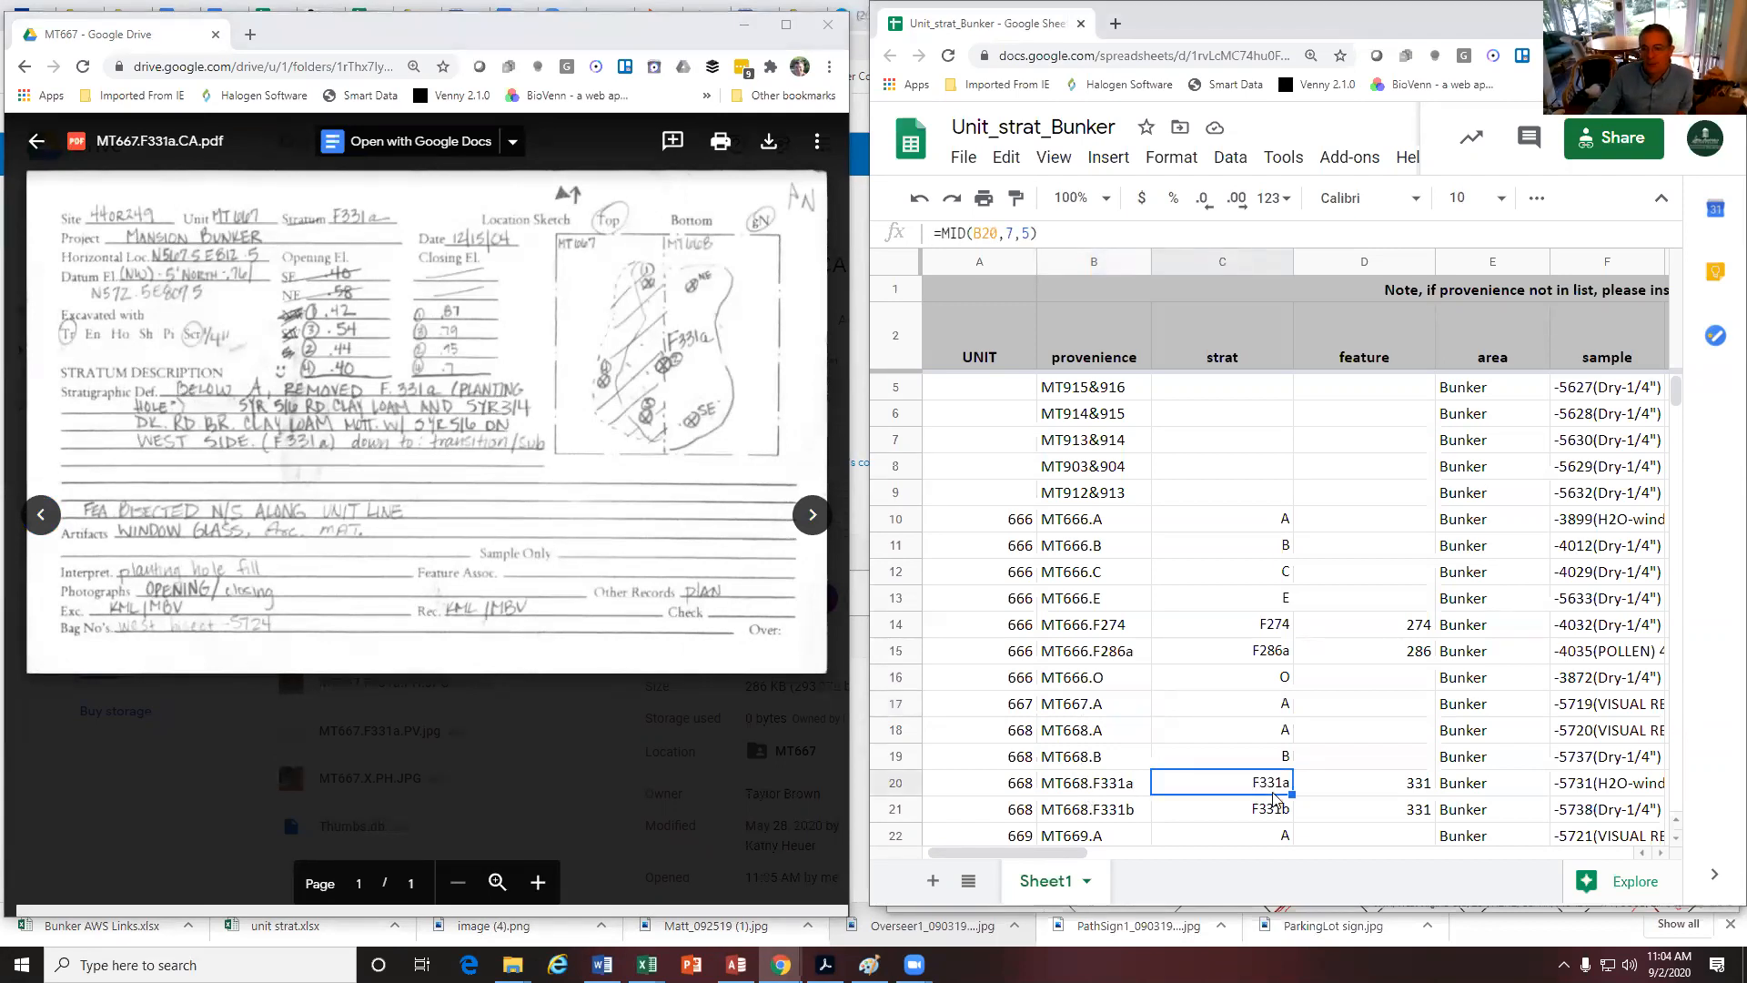
left_click(1407, 792)
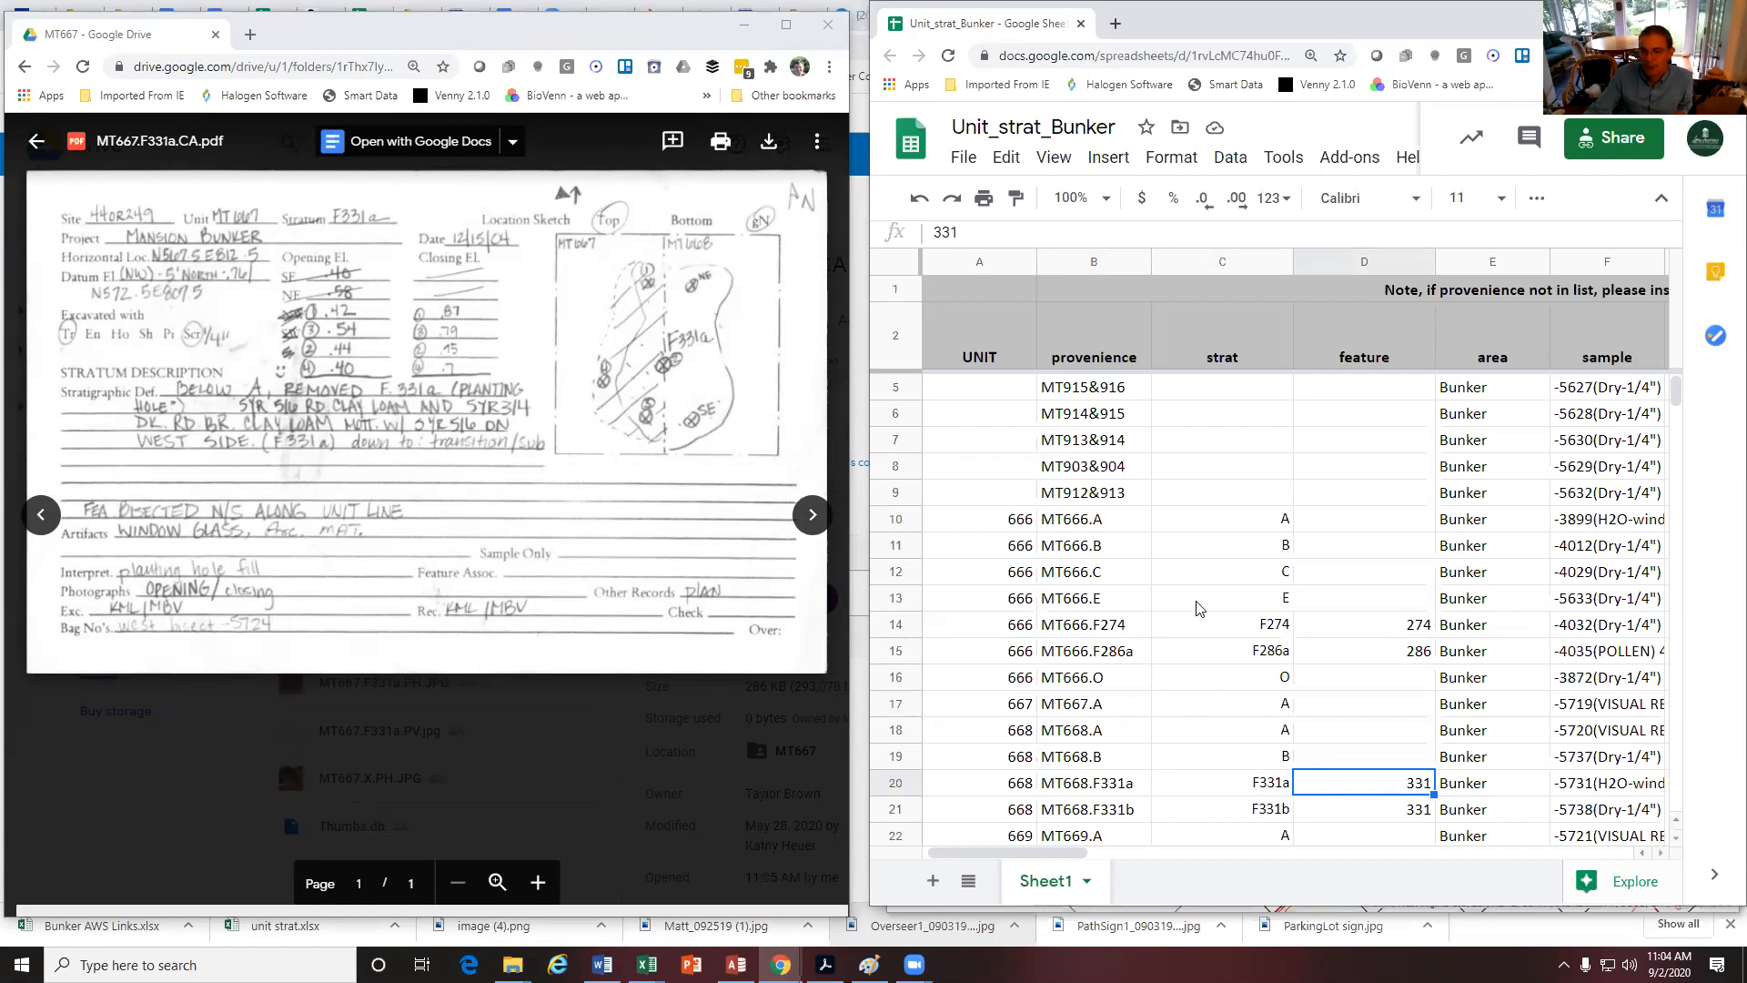
left_click(1281, 788)
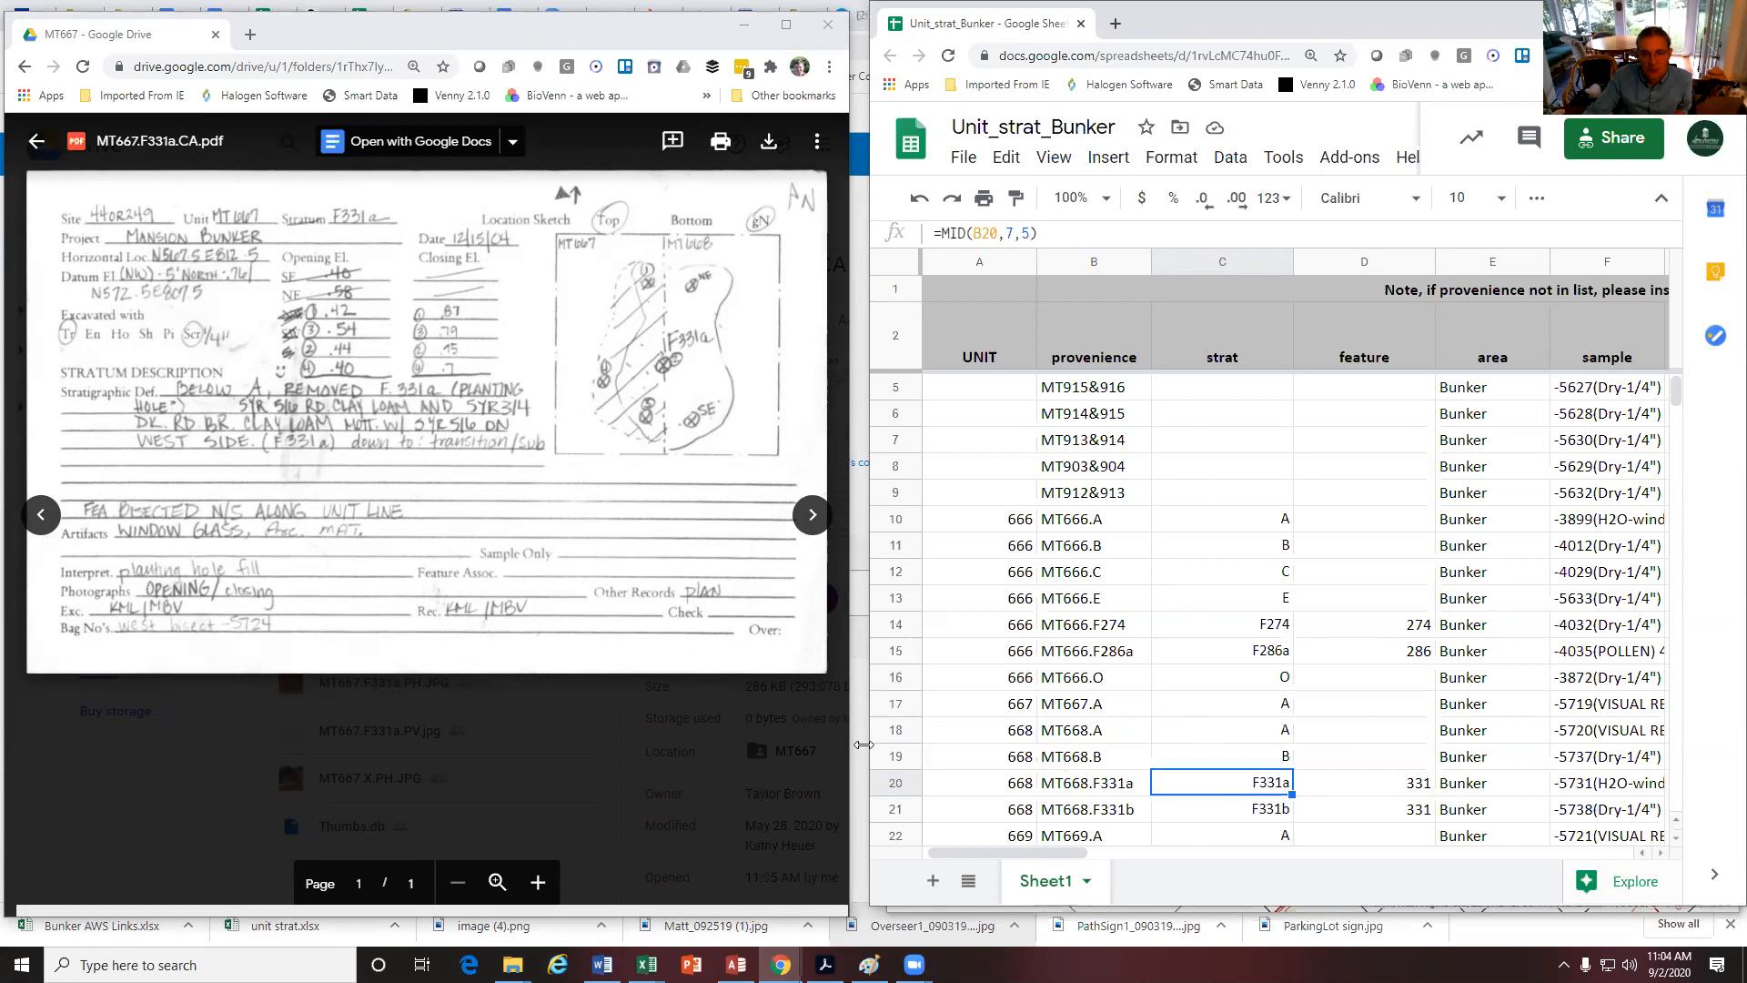
Switch back to the Bunker data entry web map and show it beside the scanned MT667.F331a card
key("alt+Tab")
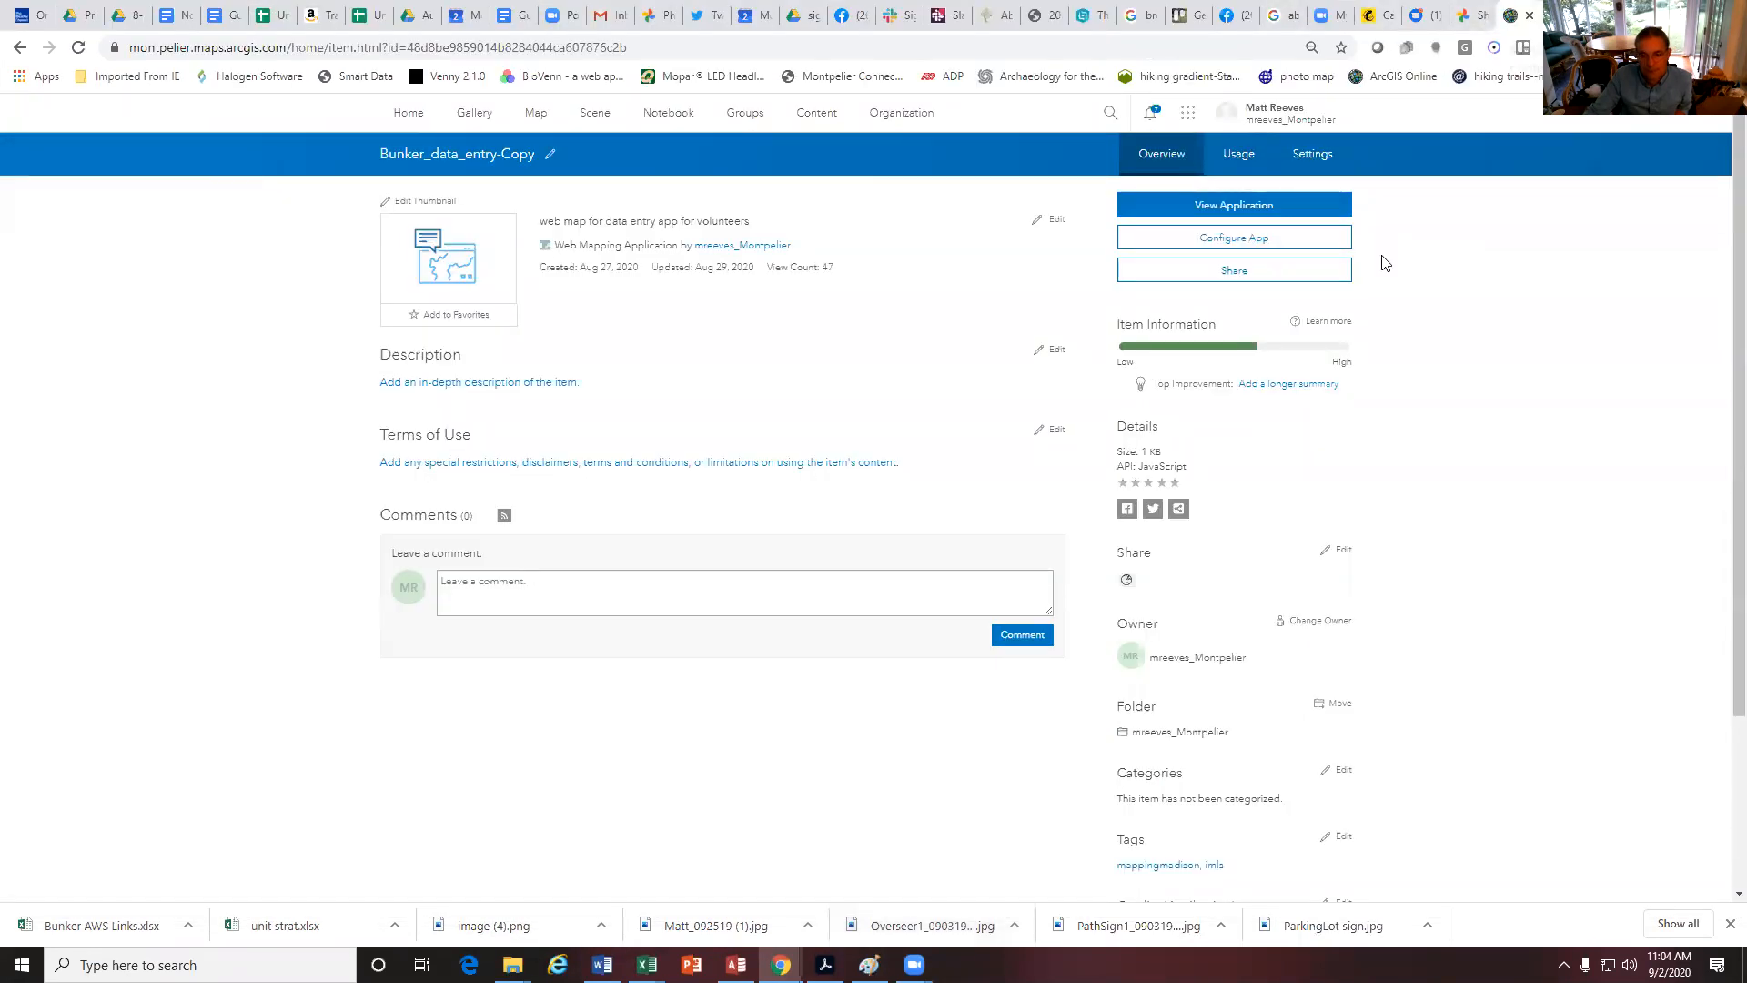
mouse_move(781, 965)
left_click(972, 888)
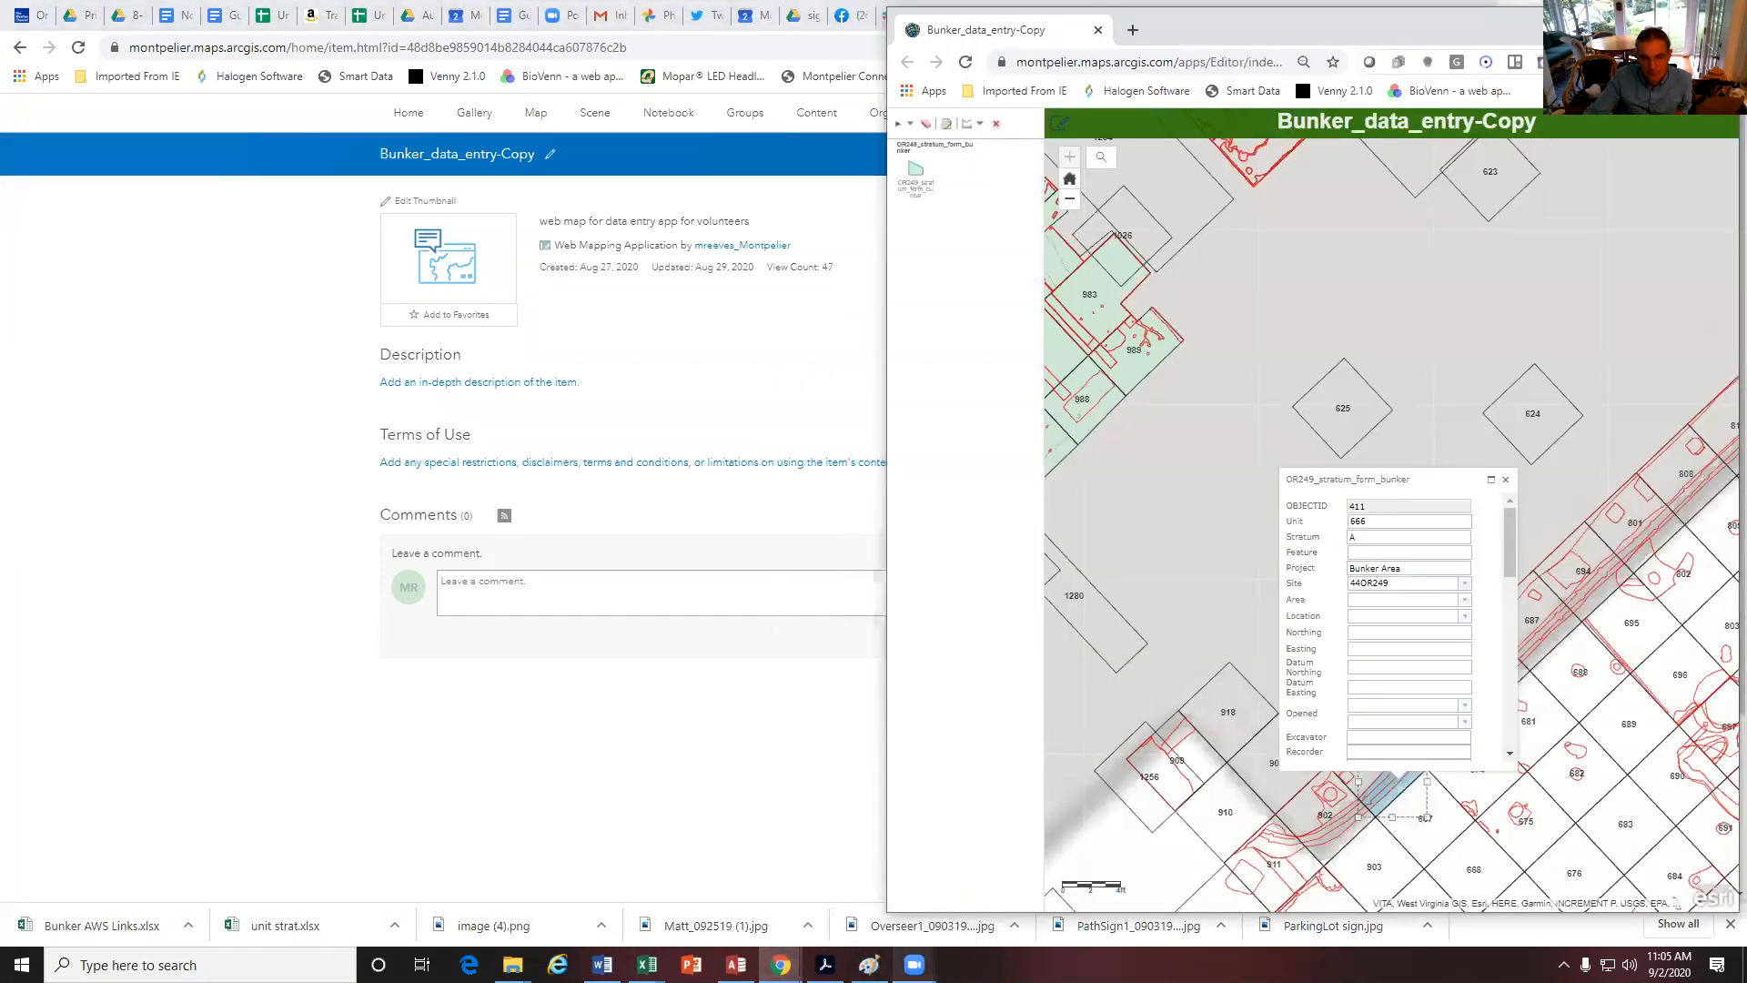
mouse_move(781, 965)
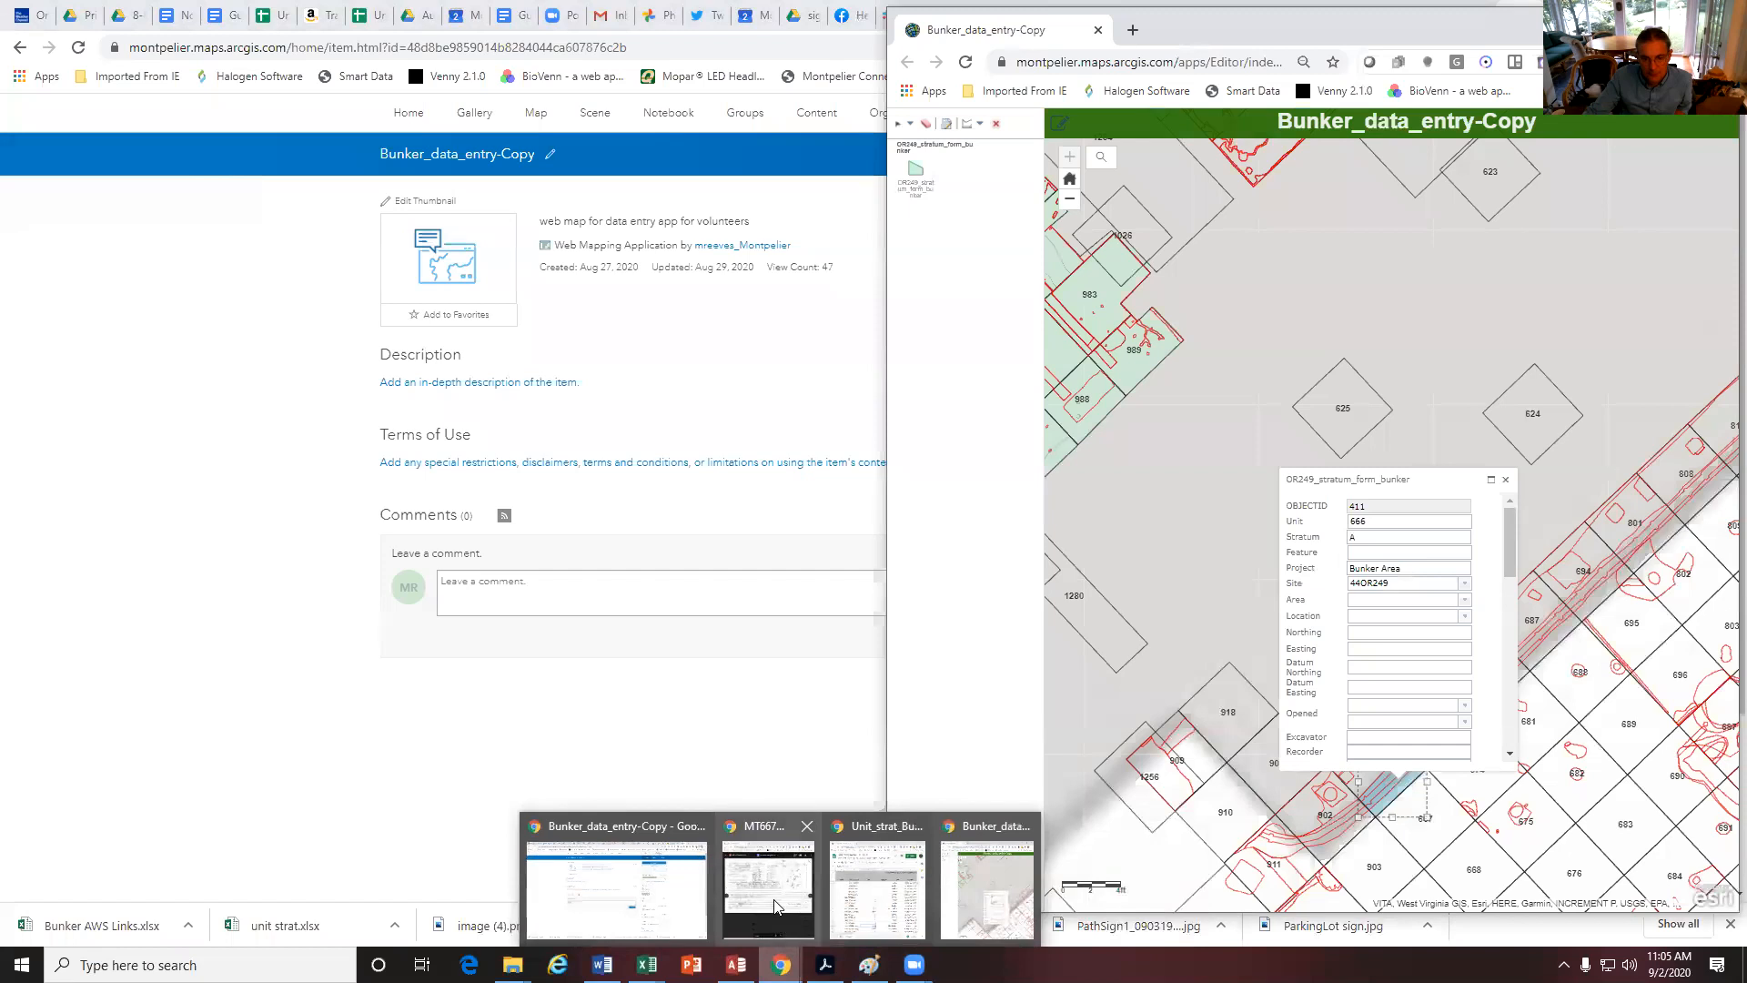
left_click(775, 901)
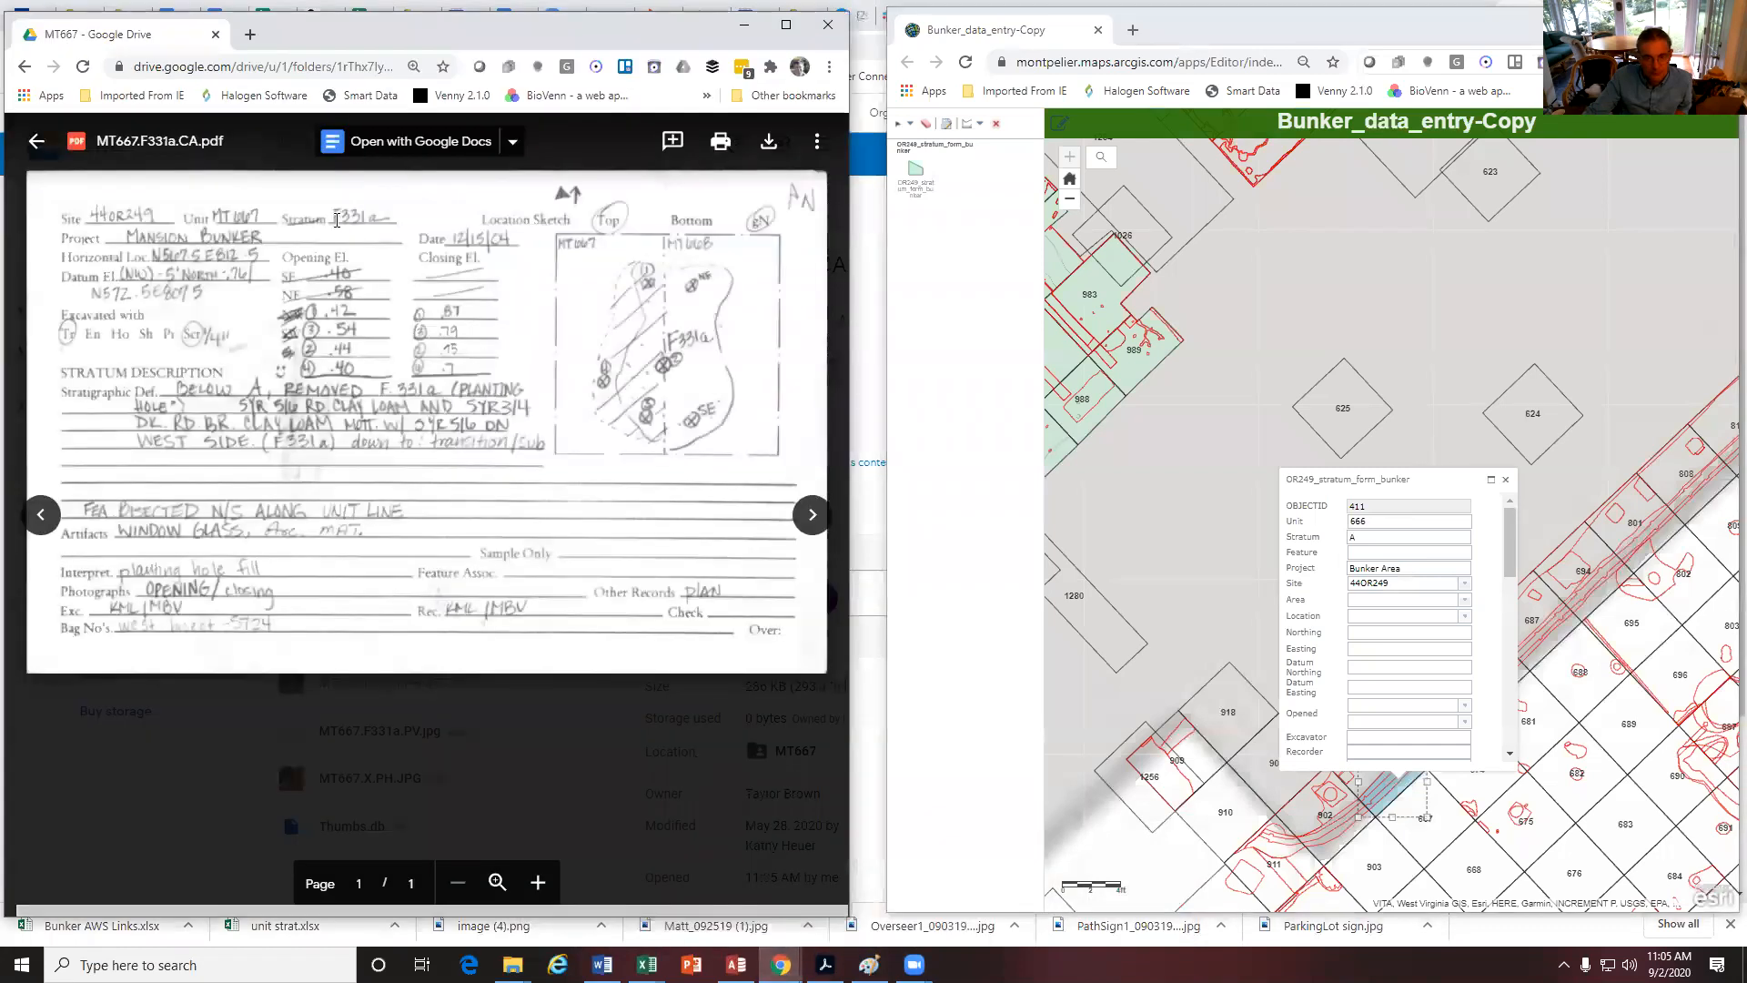
Point out the Unit, Stratum and Feature fields in the unit 666 record without changing them
left_click(1379, 526)
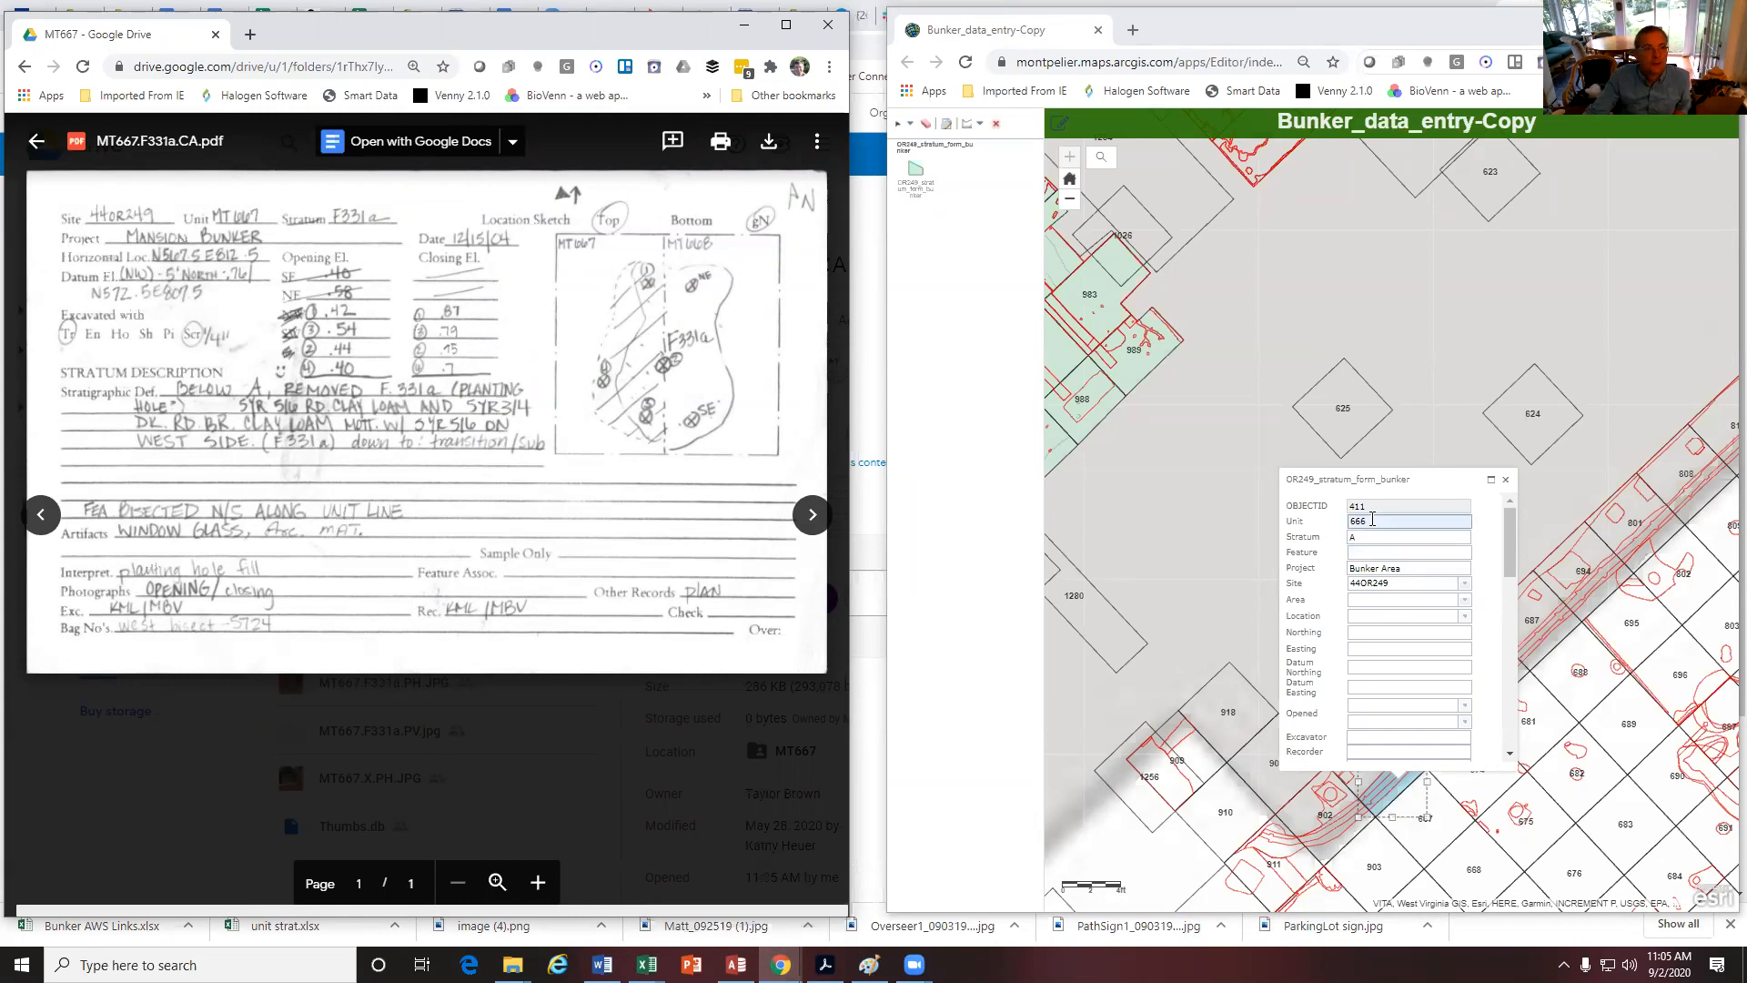
left_click(1372, 520)
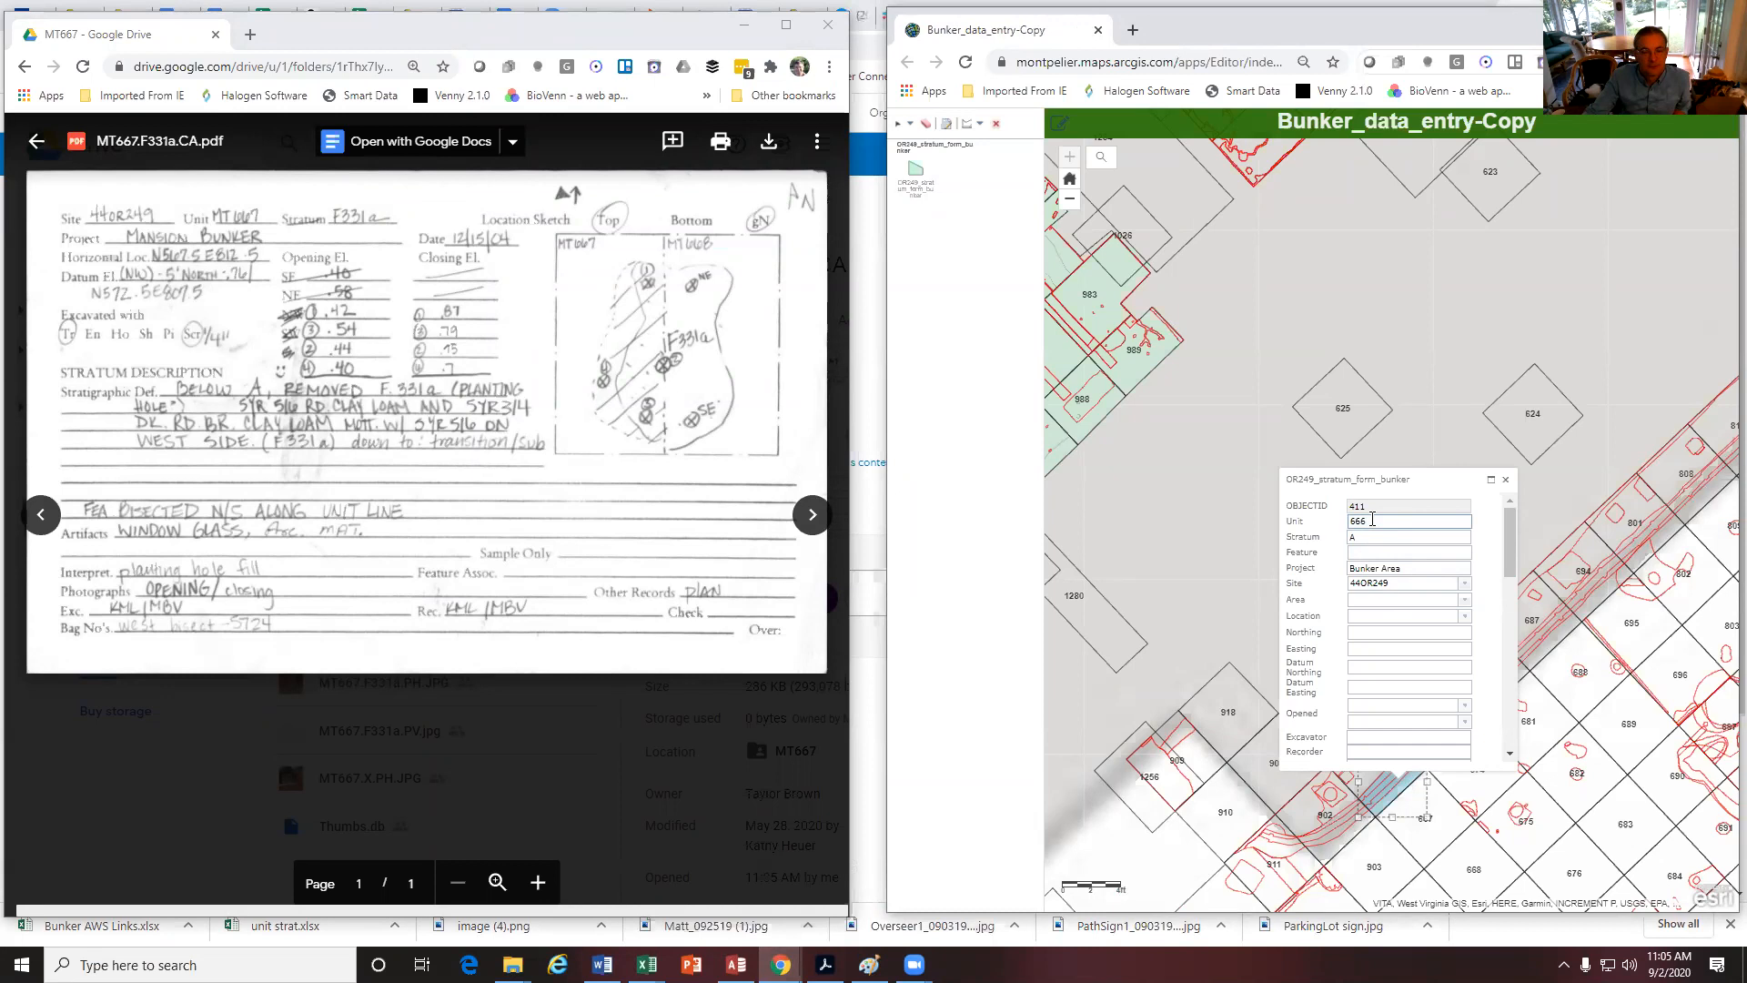
left_click(1374, 537)
left_click(1368, 552)
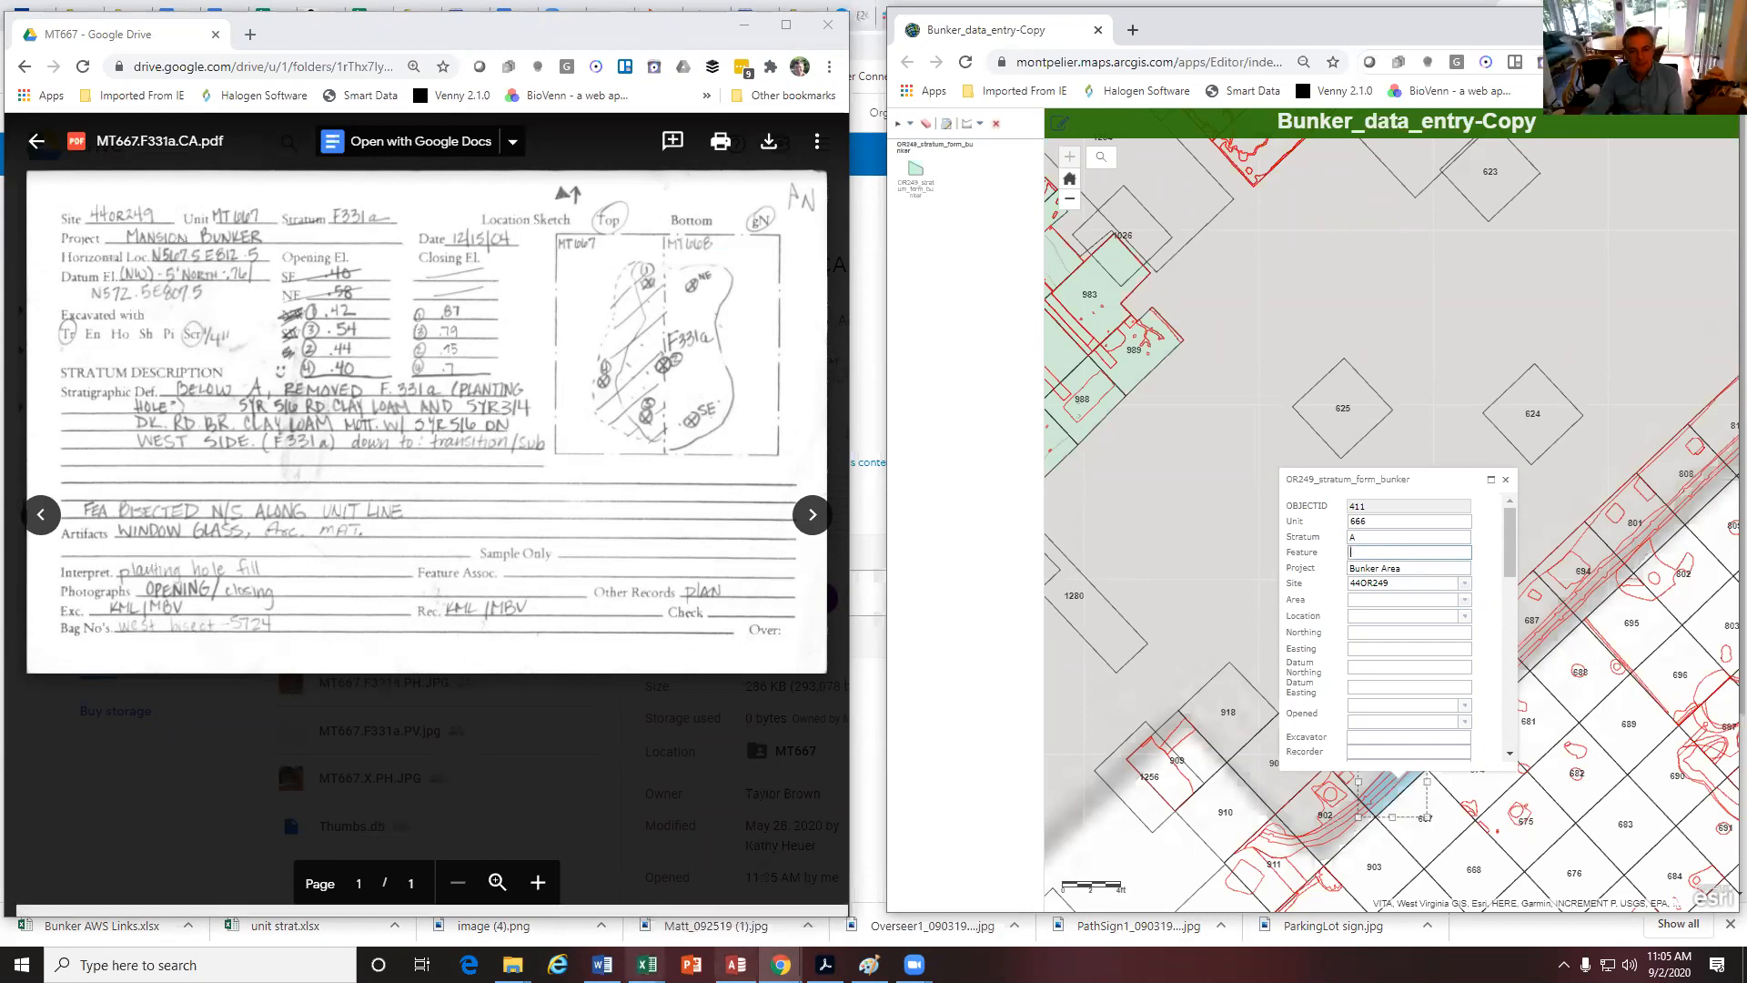
Check the Bunker AWS Links file list and the Bunker web map, and return to the MT668.F331a provenience in the Unit_strat_Bunker sheet
mouse_move(647, 965)
left_click(712, 927)
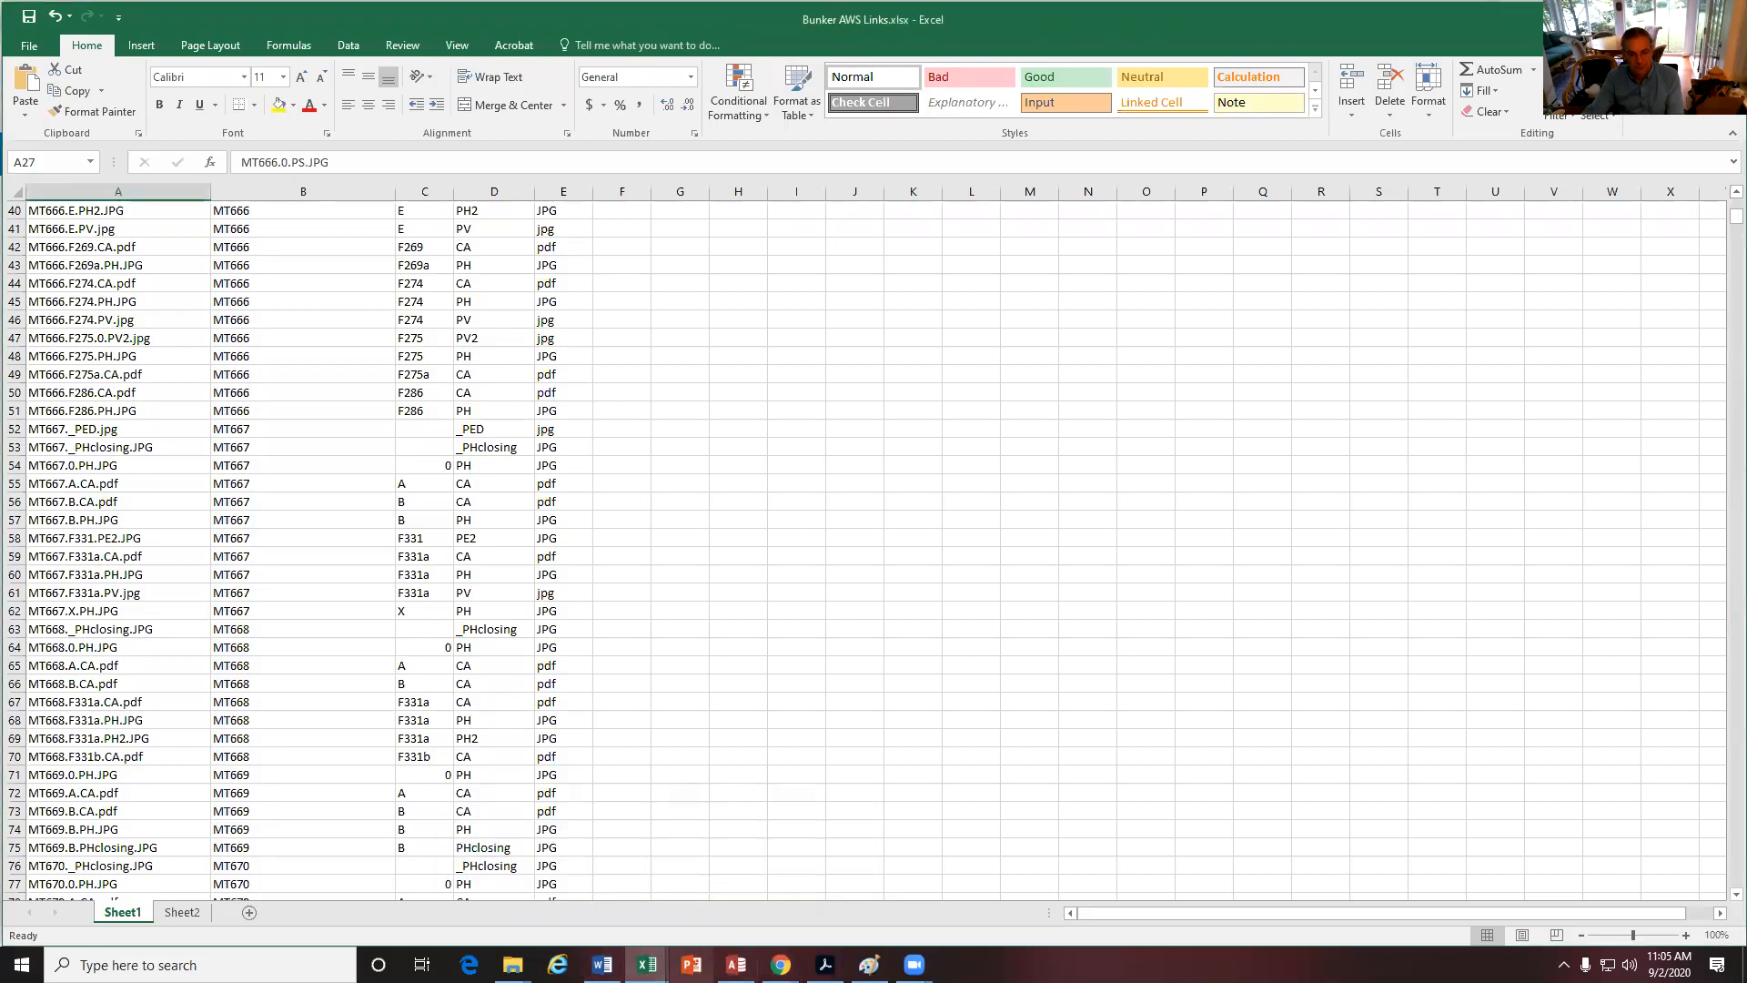
mouse_move(781, 965)
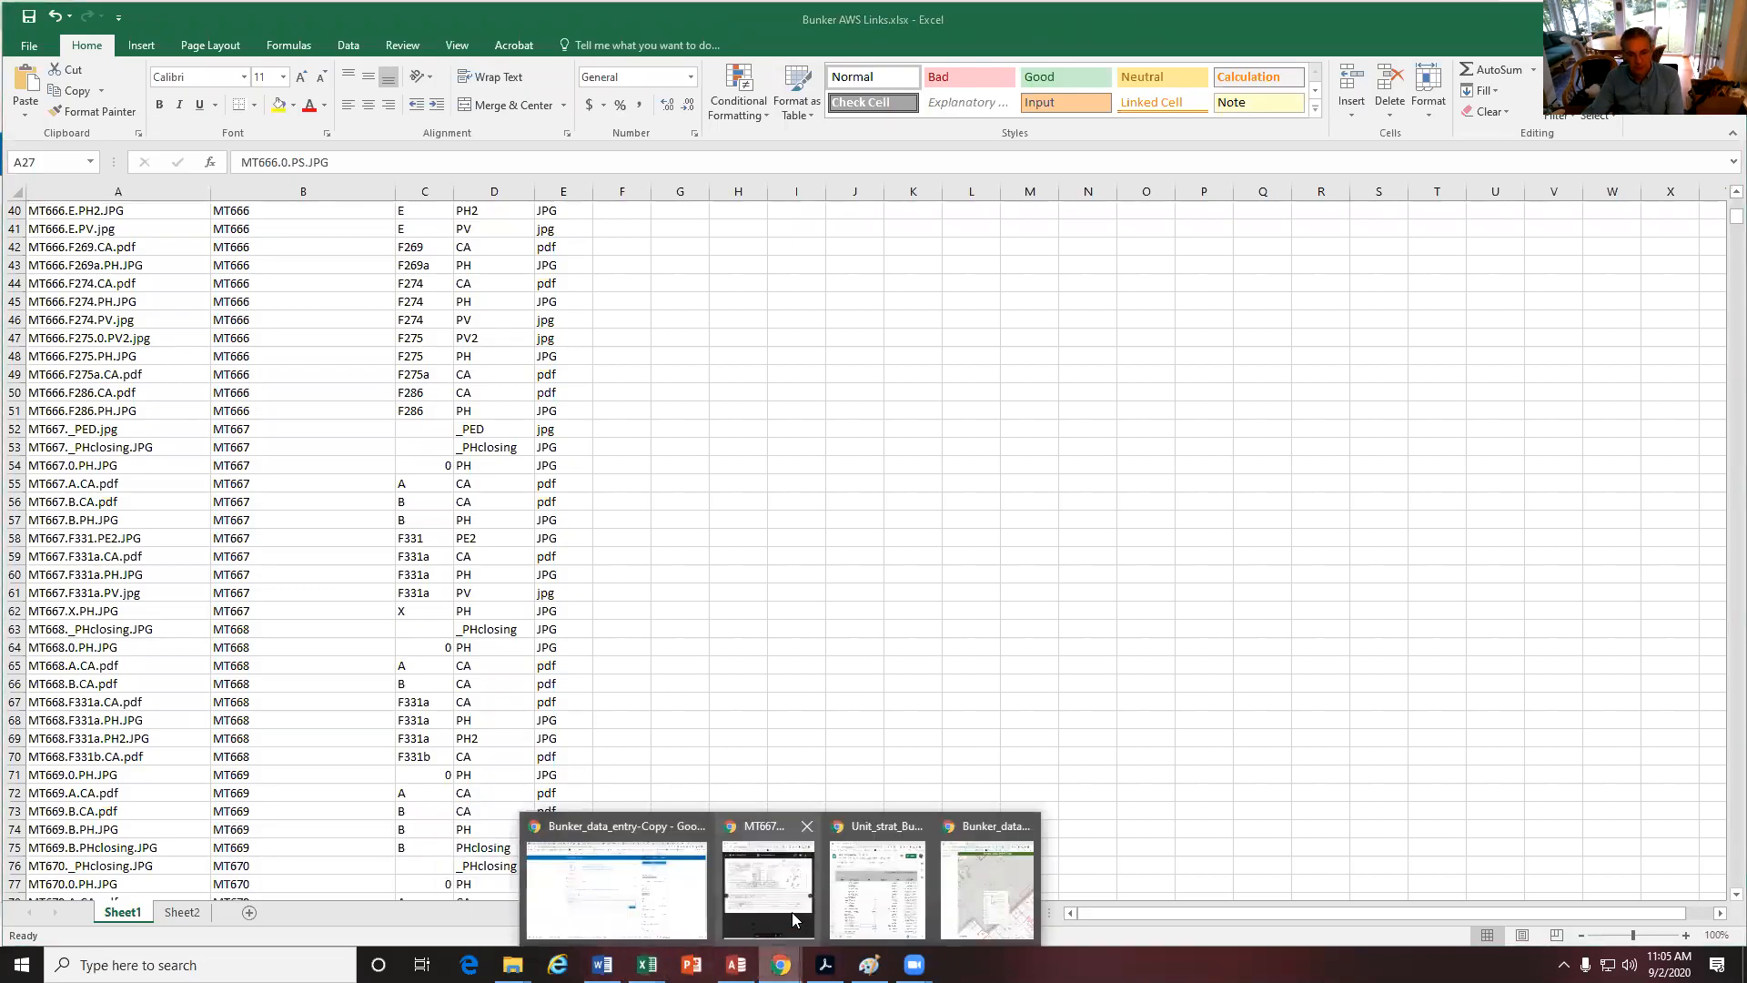
left_click(835, 899)
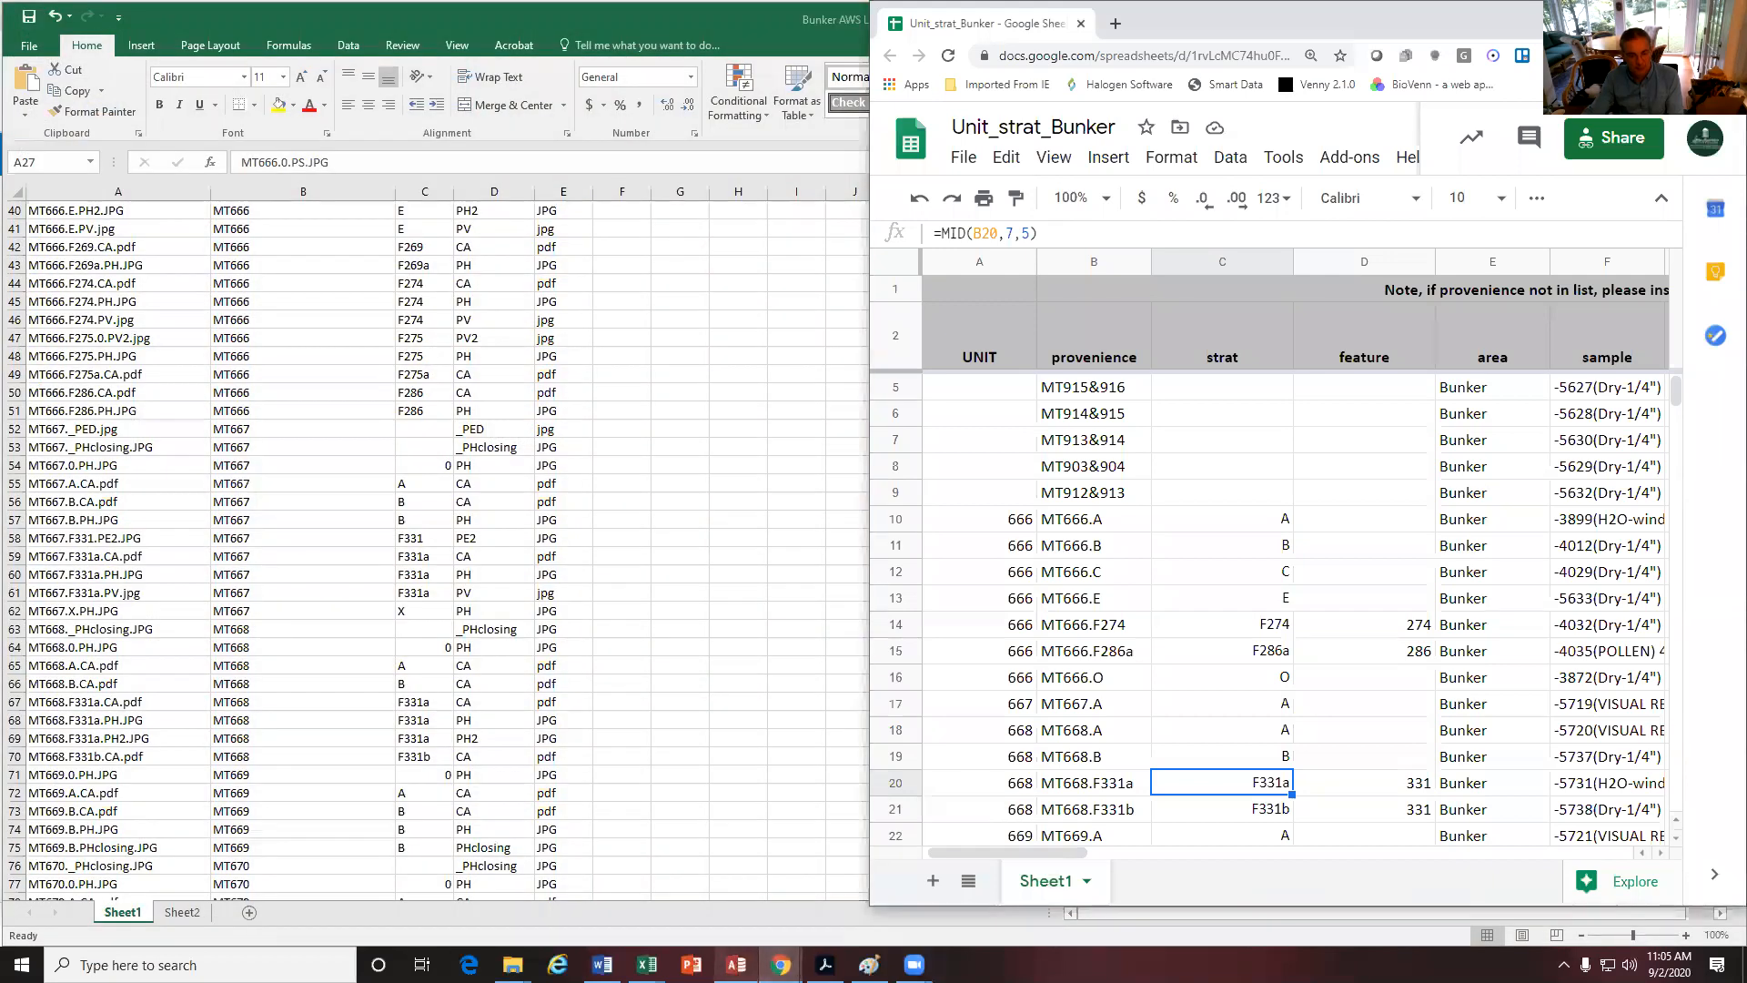
mouse_move(781, 965)
left_click(995, 899)
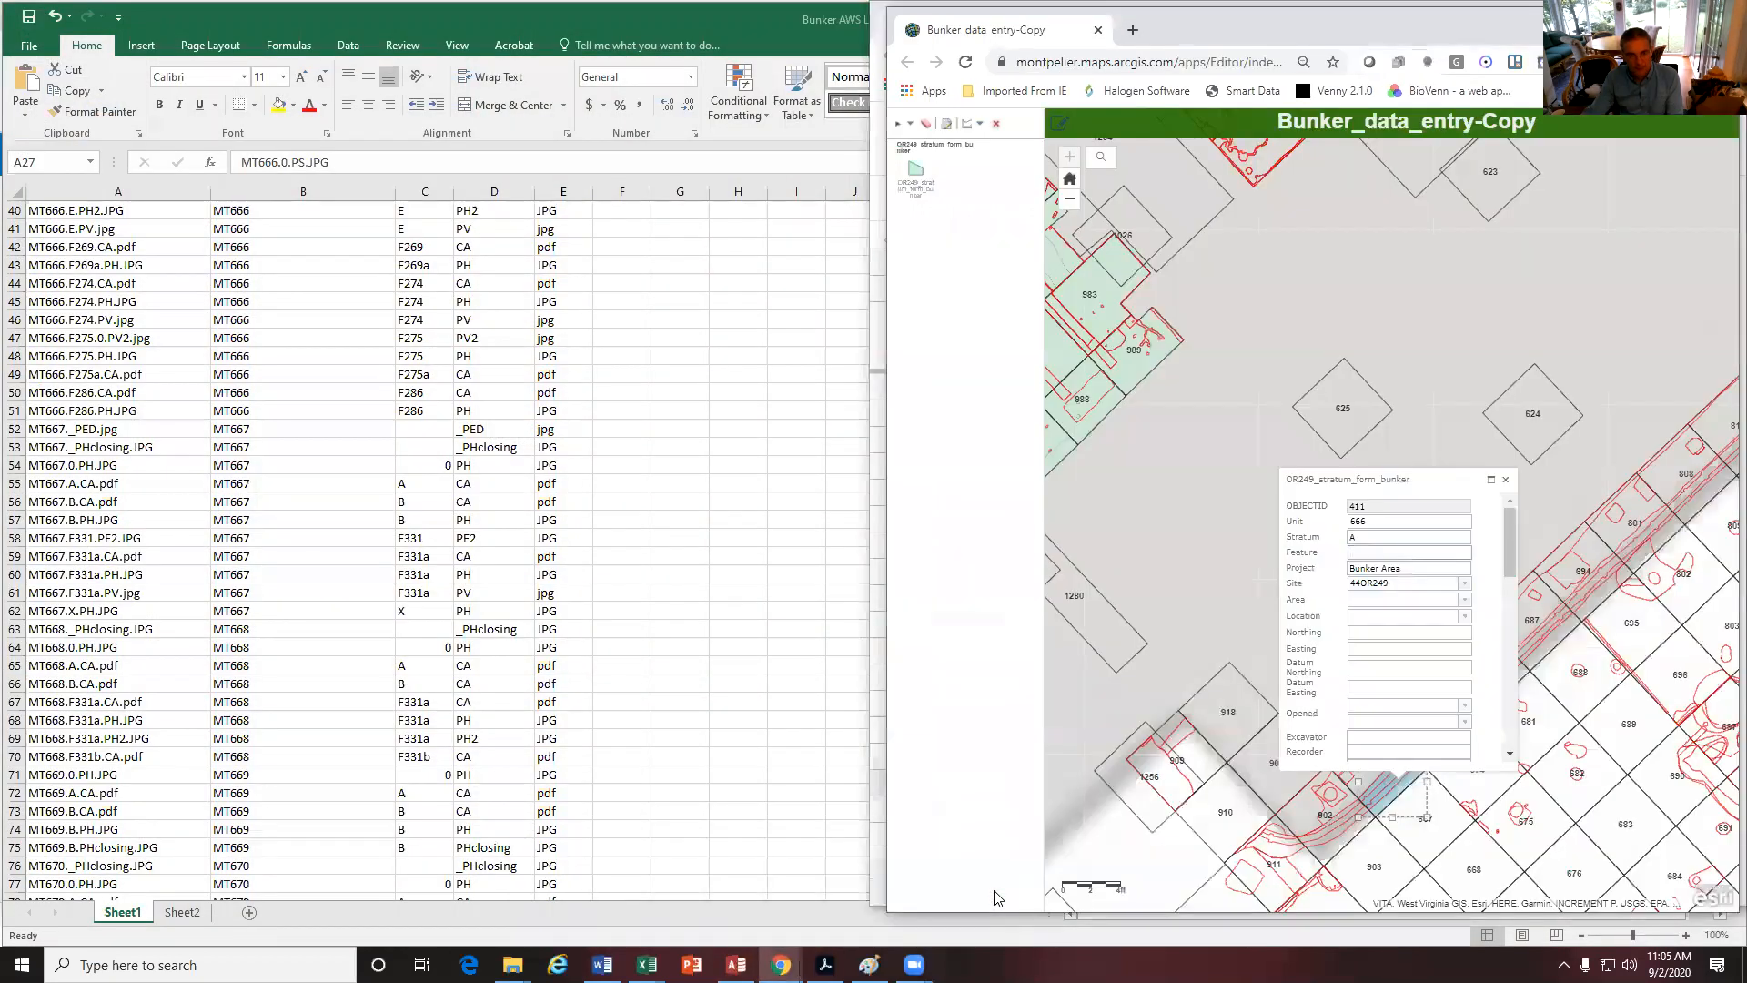
mouse_move(781, 964)
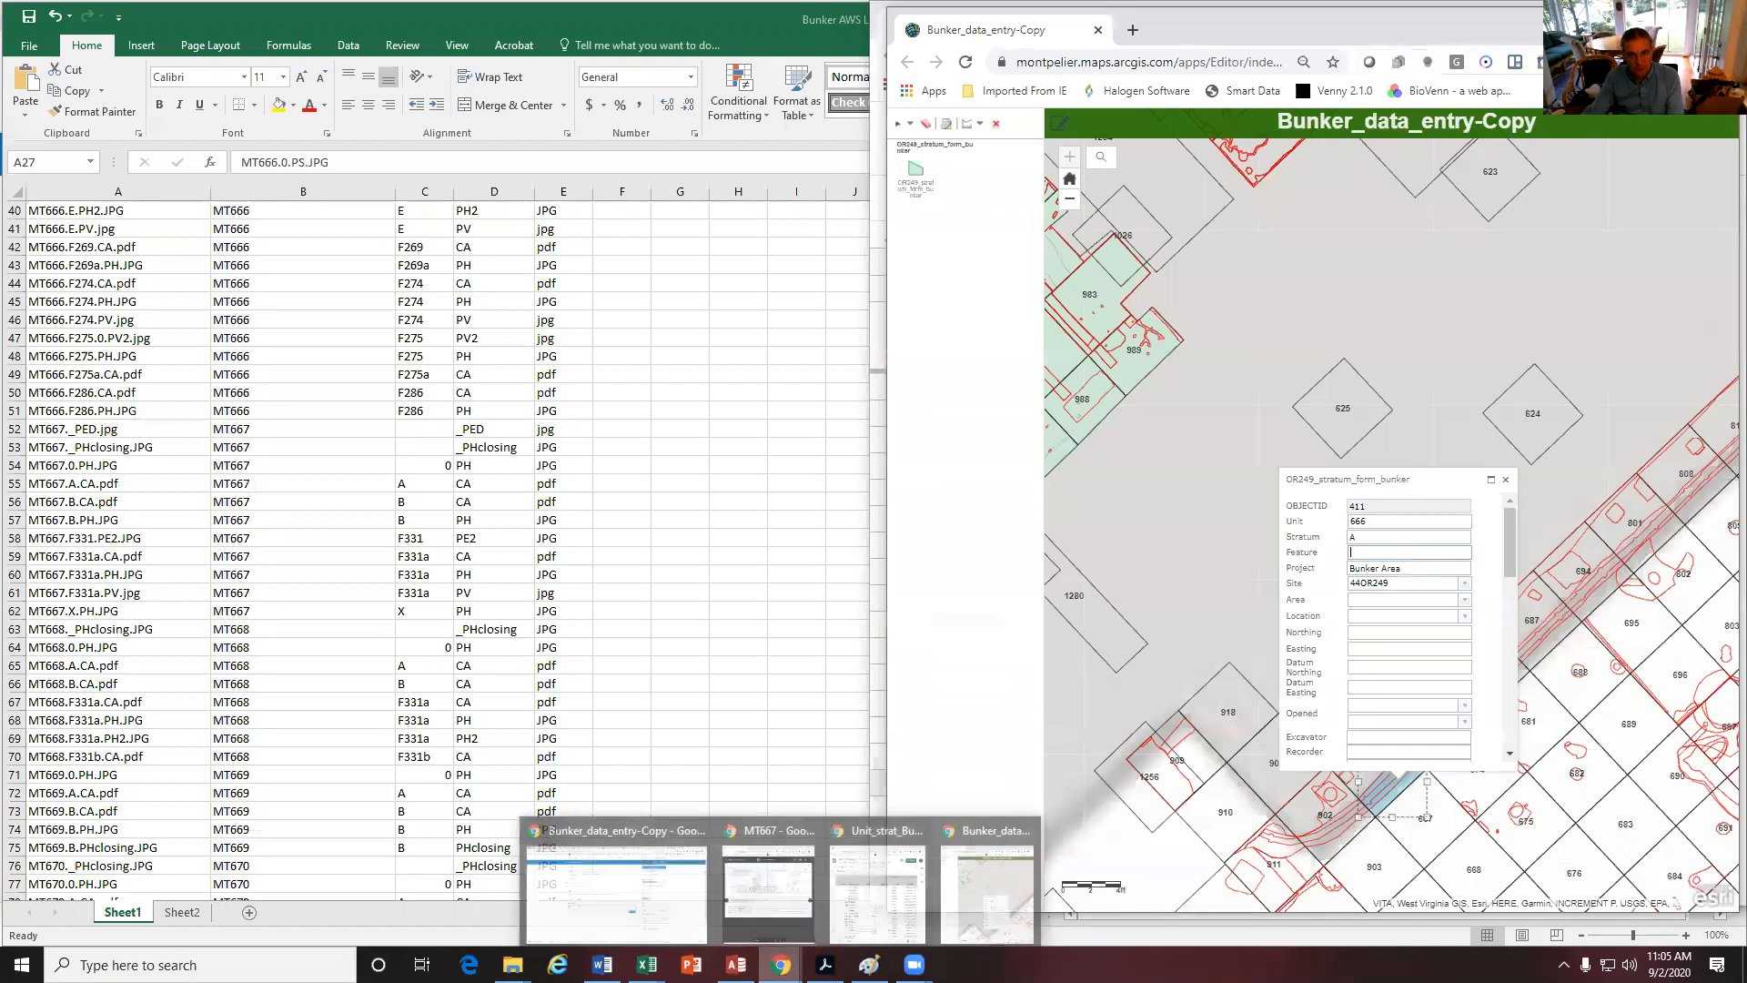
left_click(865, 894)
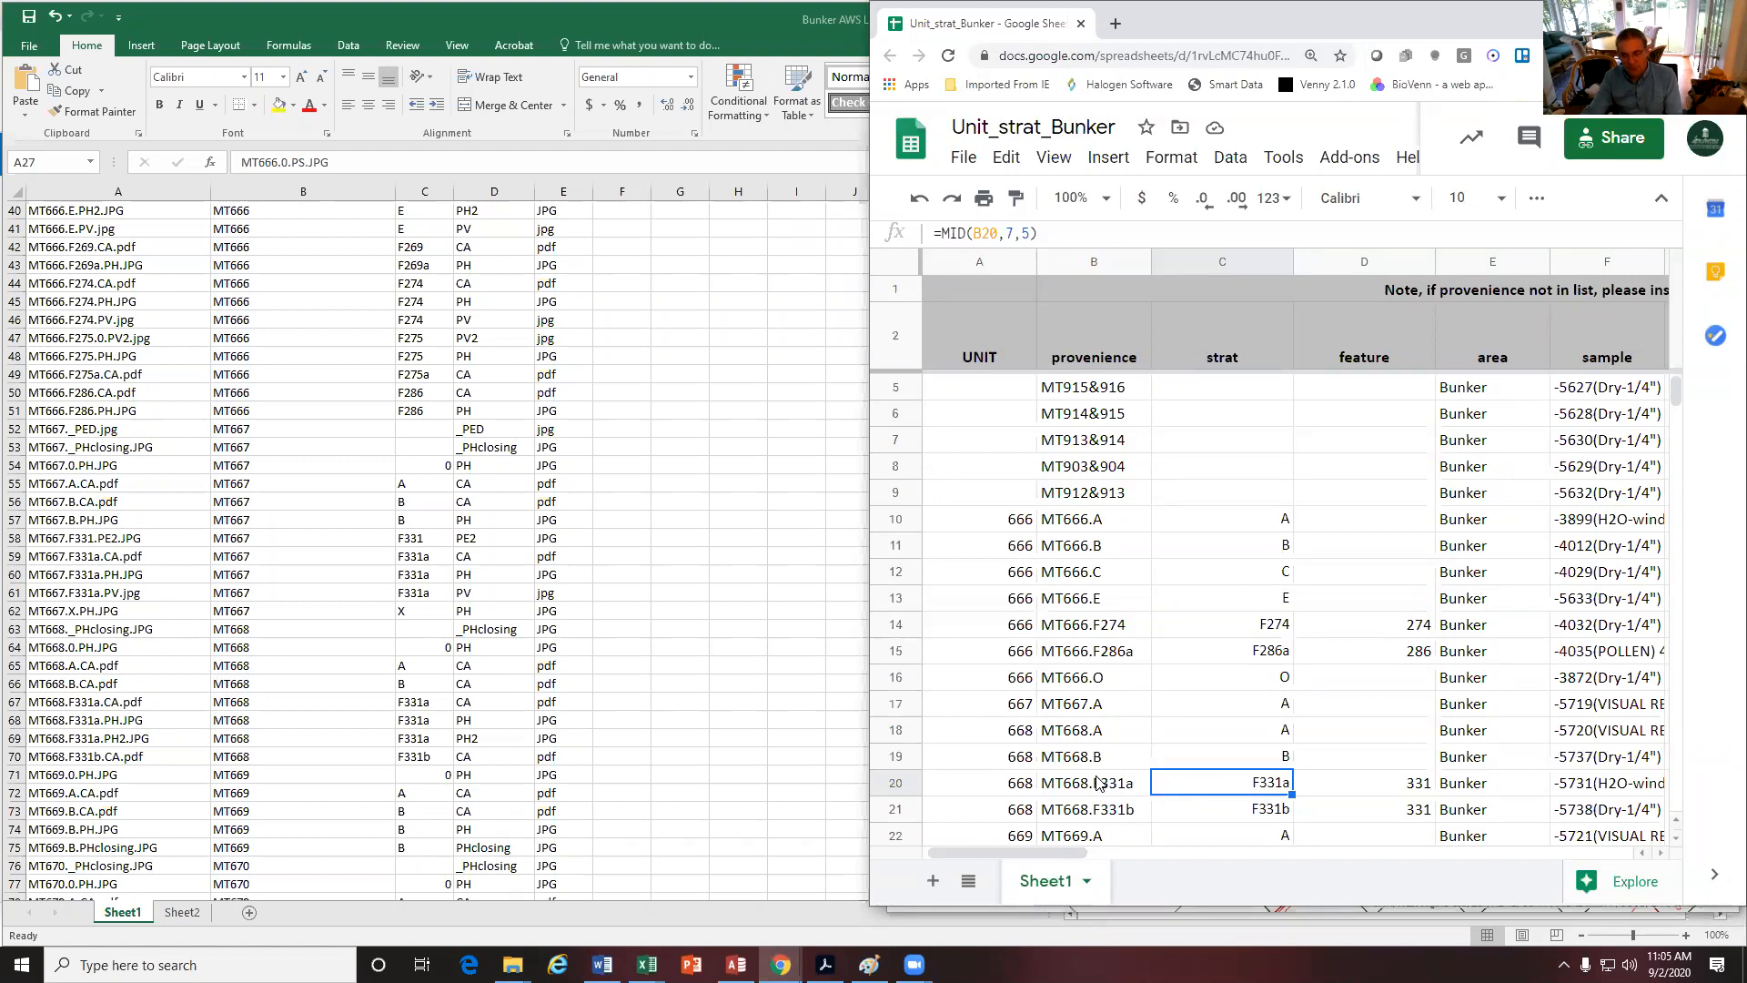
left_click(1012, 791)
key("Right")
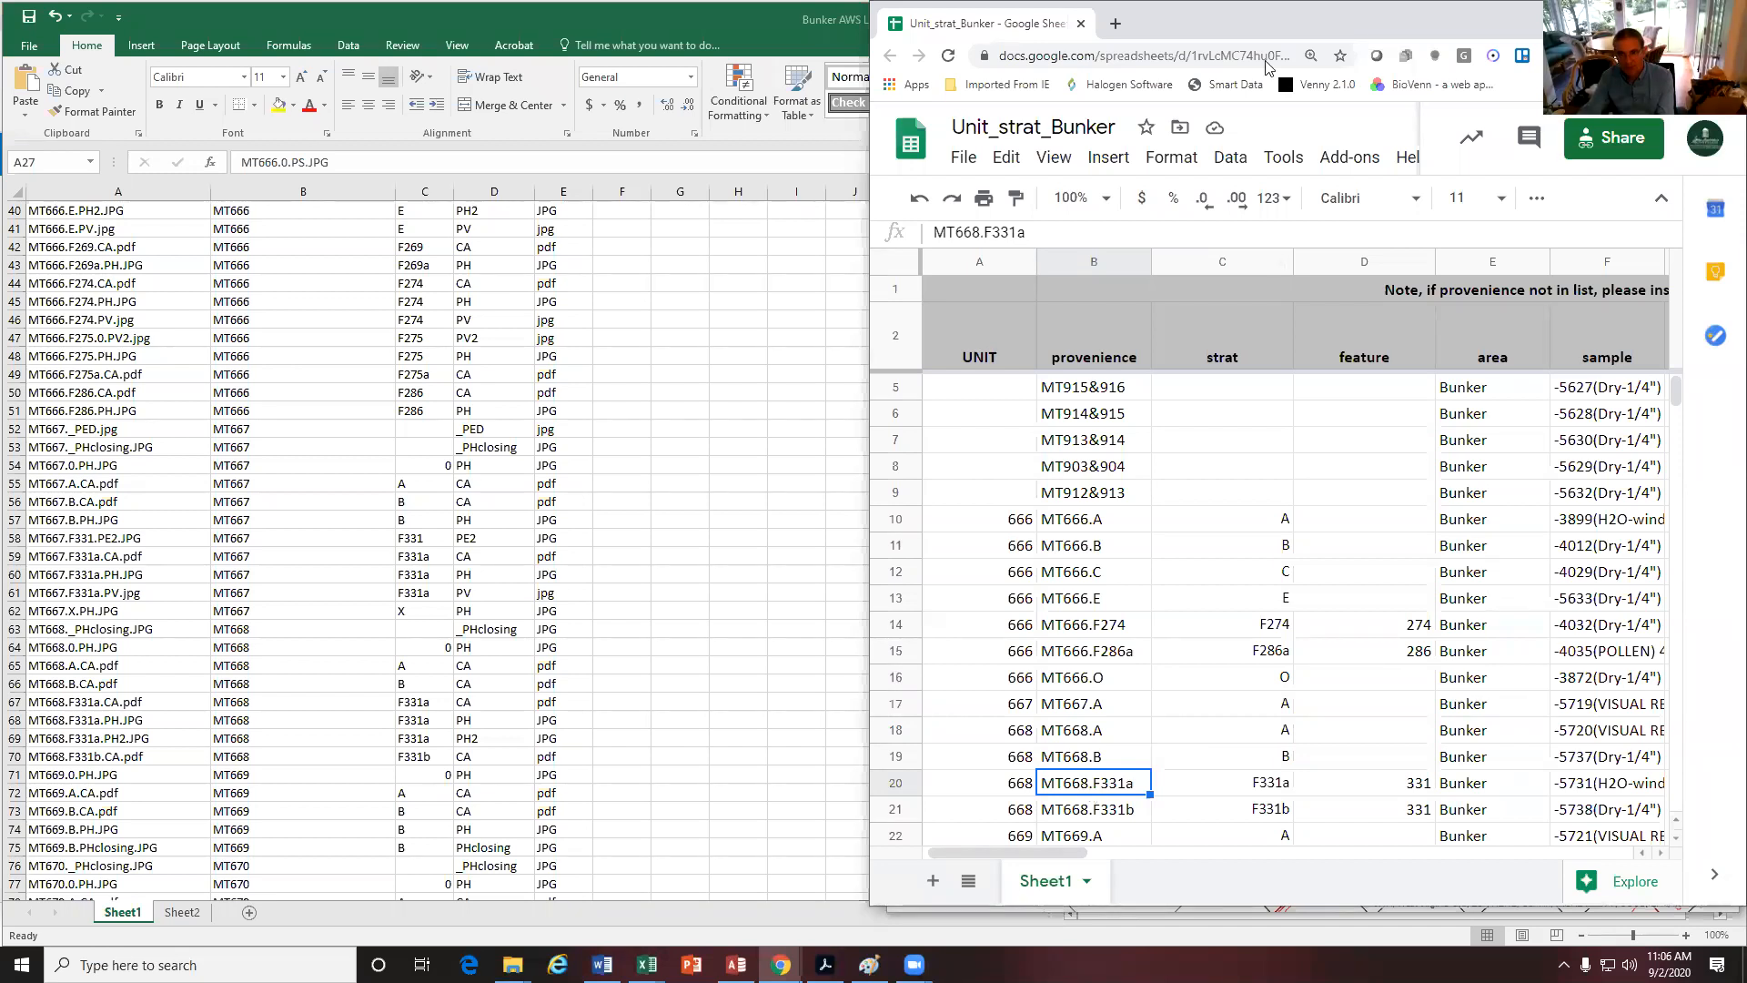
Show the scanned MT667.F331a card from Drive beside the Unit_strat_Bunker sheet
left_click_drag(1264, 22, 1266, 32)
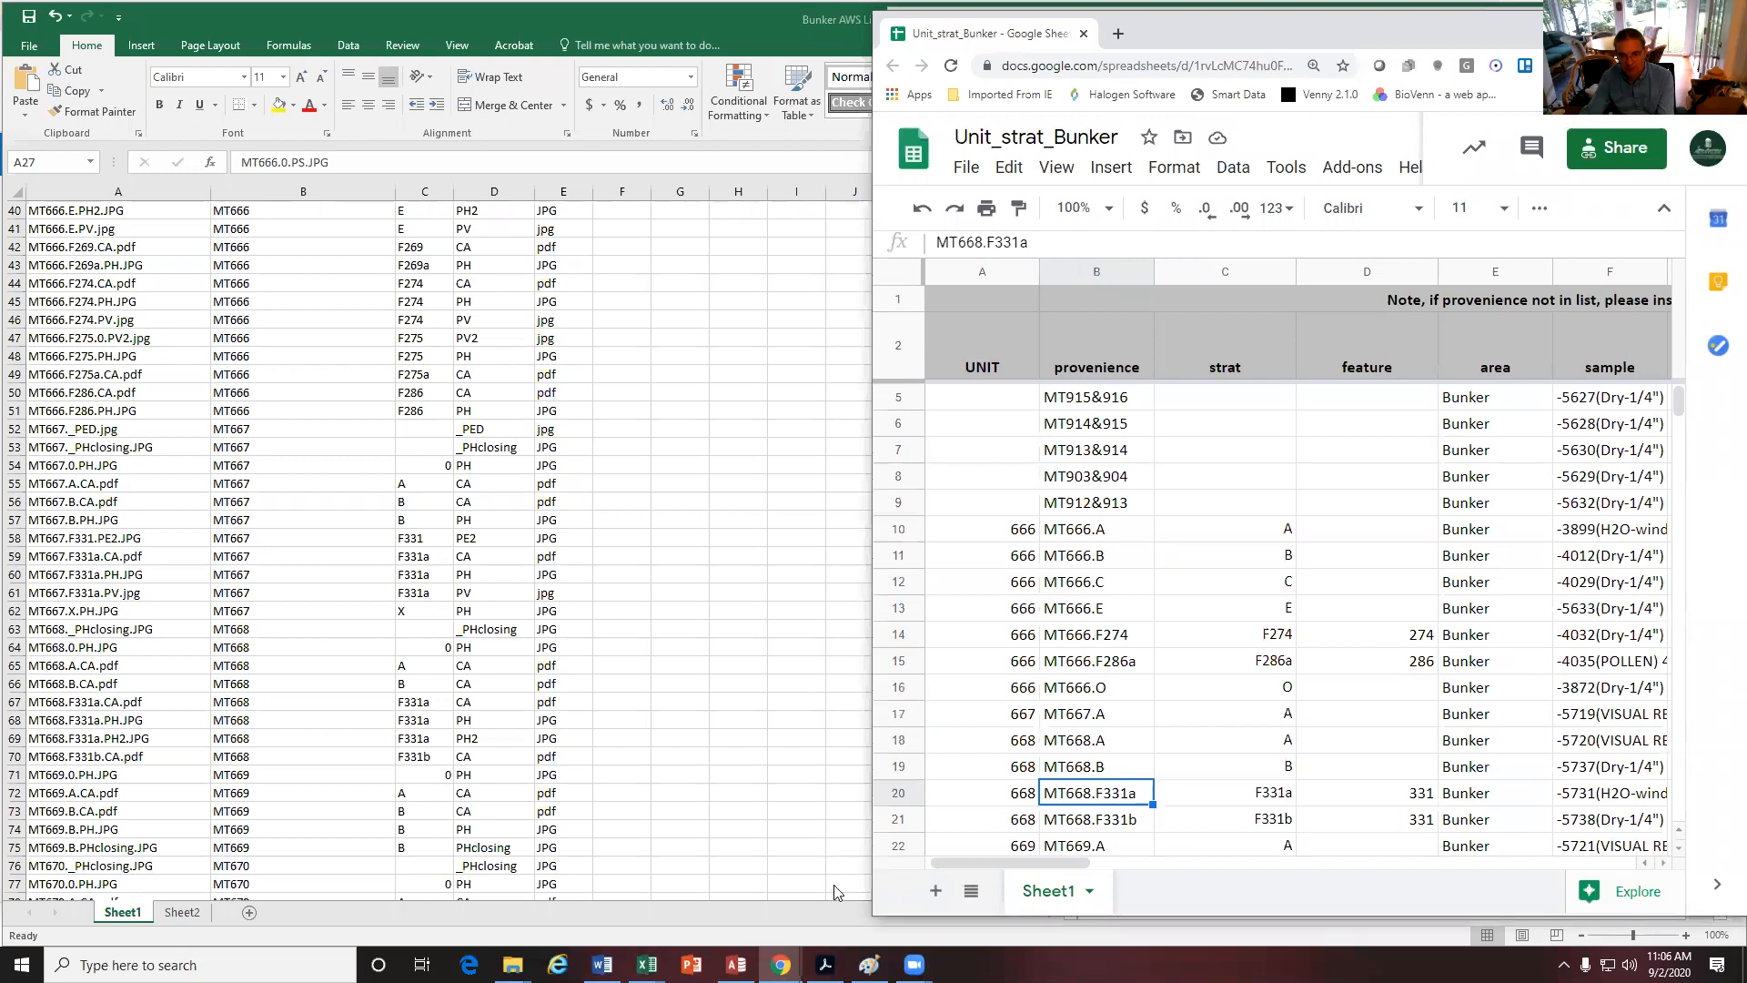
mouse_move(781, 965)
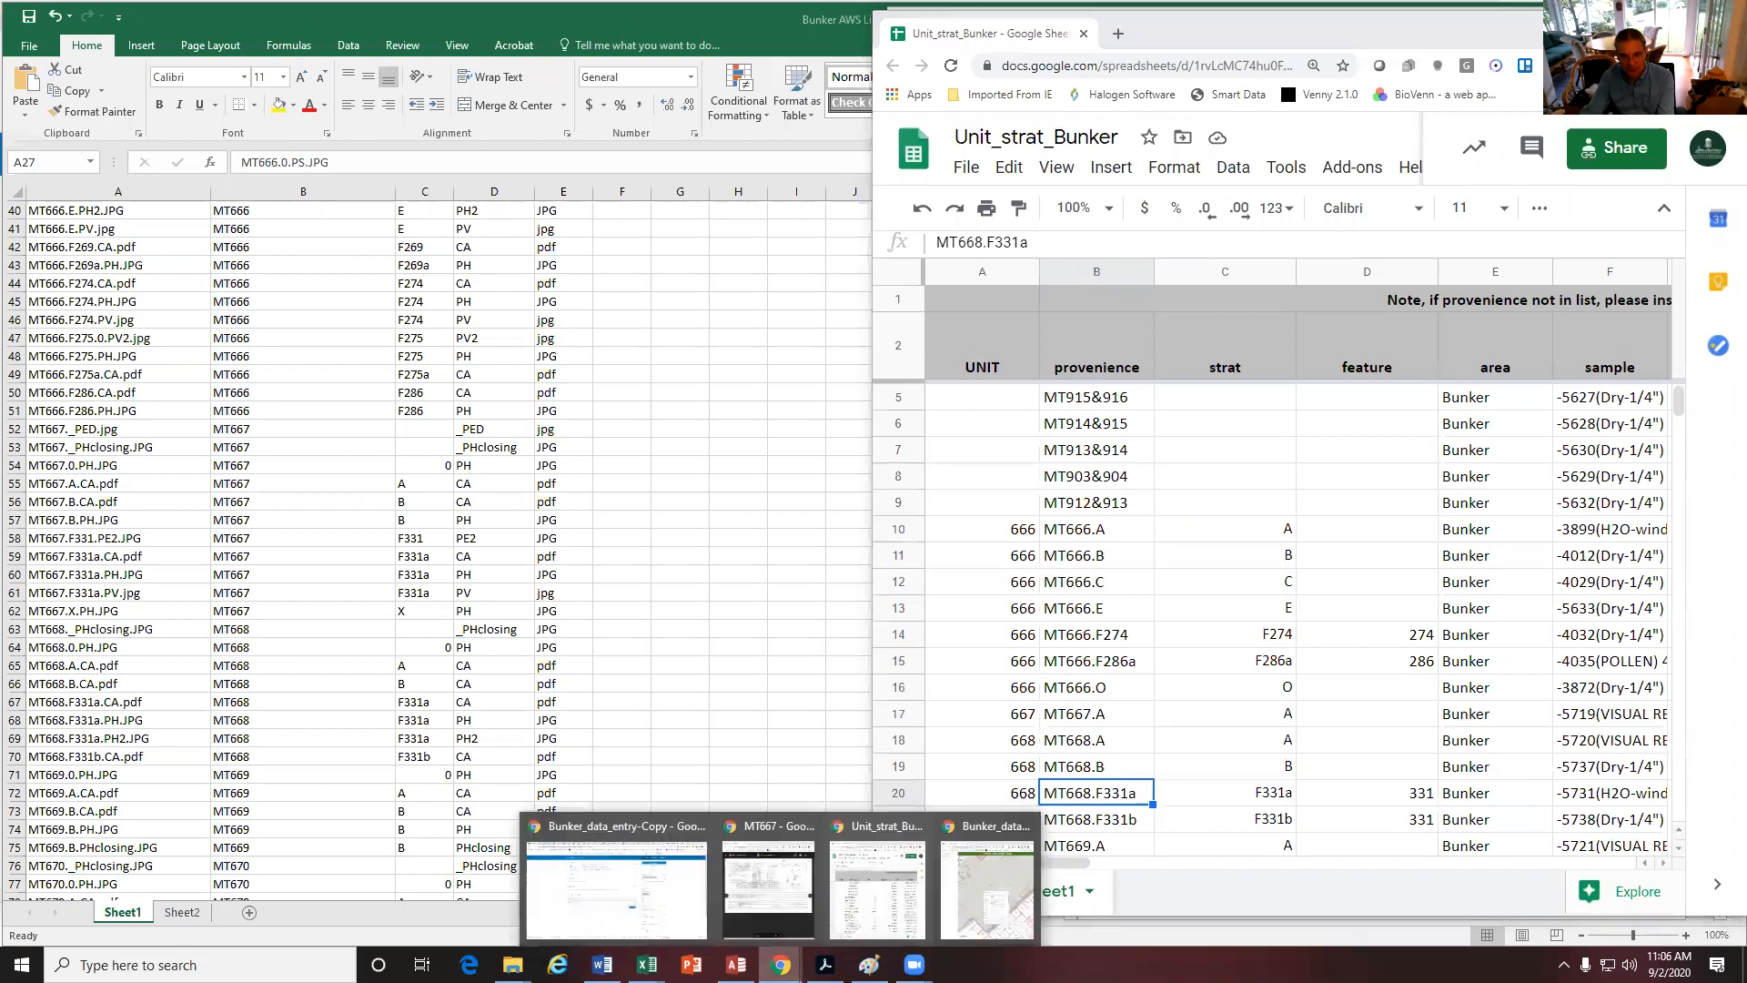
left_click(797, 901)
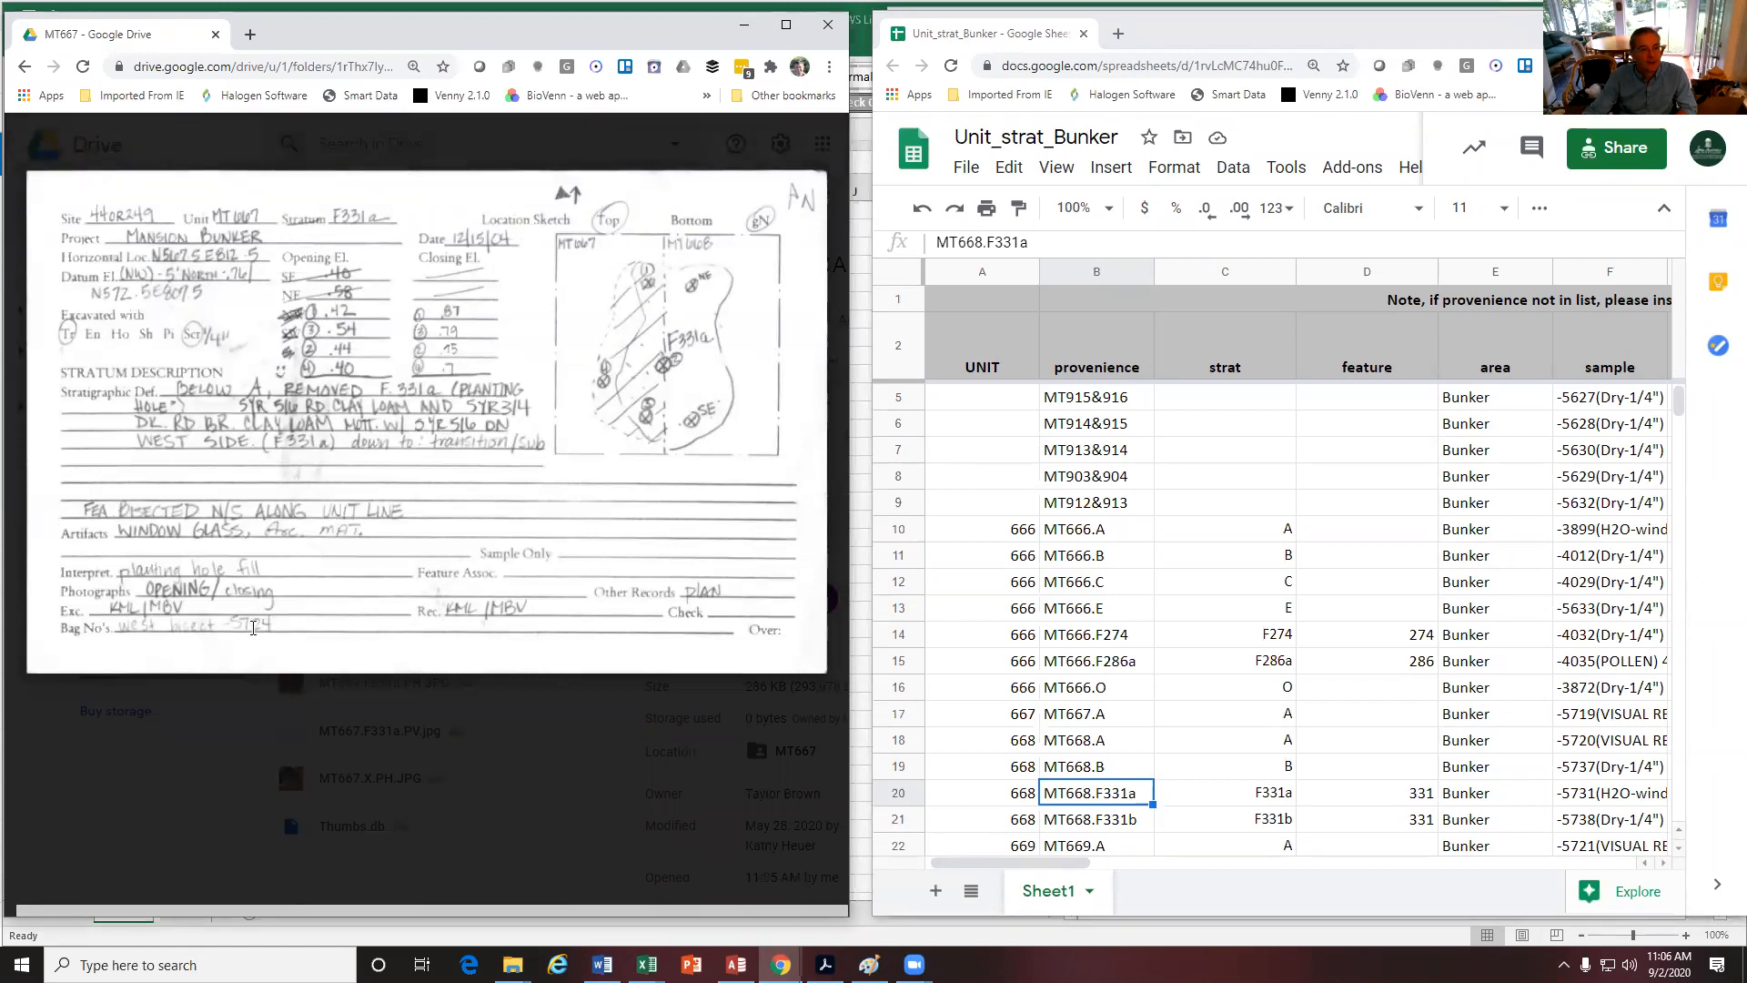
Widen the sample column until the full sample entry of the MT668.F331a row fits in its cell
left_click(1589, 797)
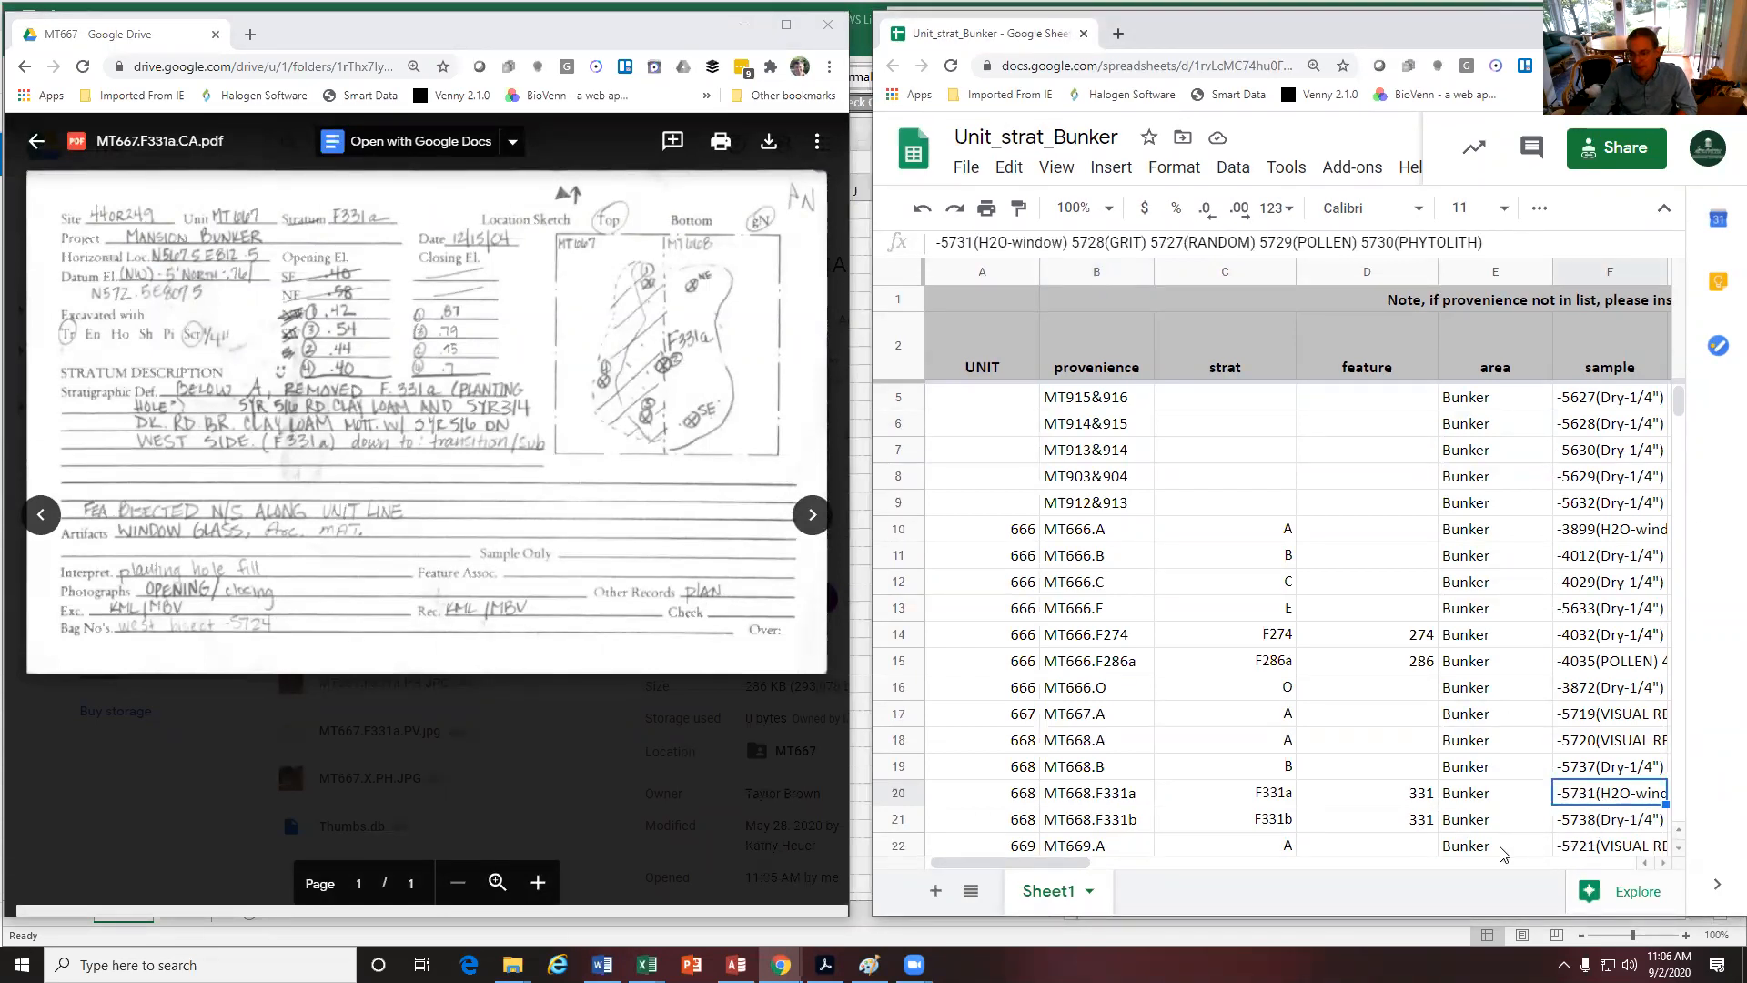
left_click_drag(1044, 862, 1087, 869)
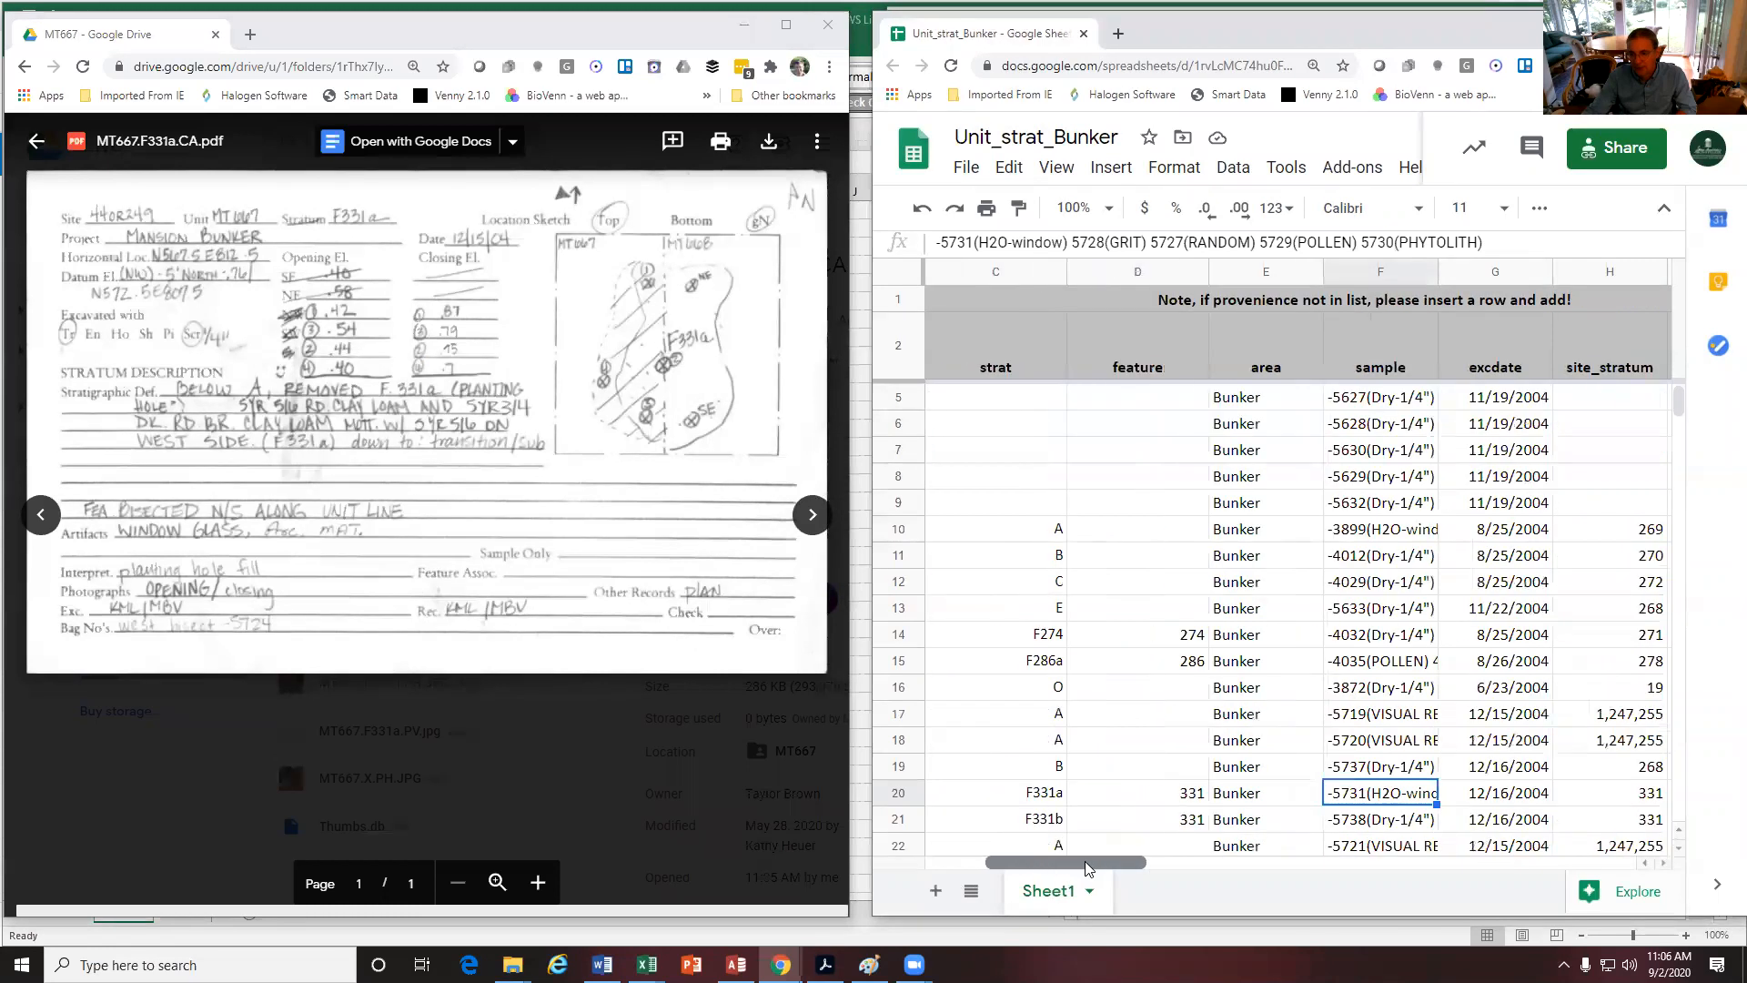
left_click_drag(1434, 272, 1624, 273)
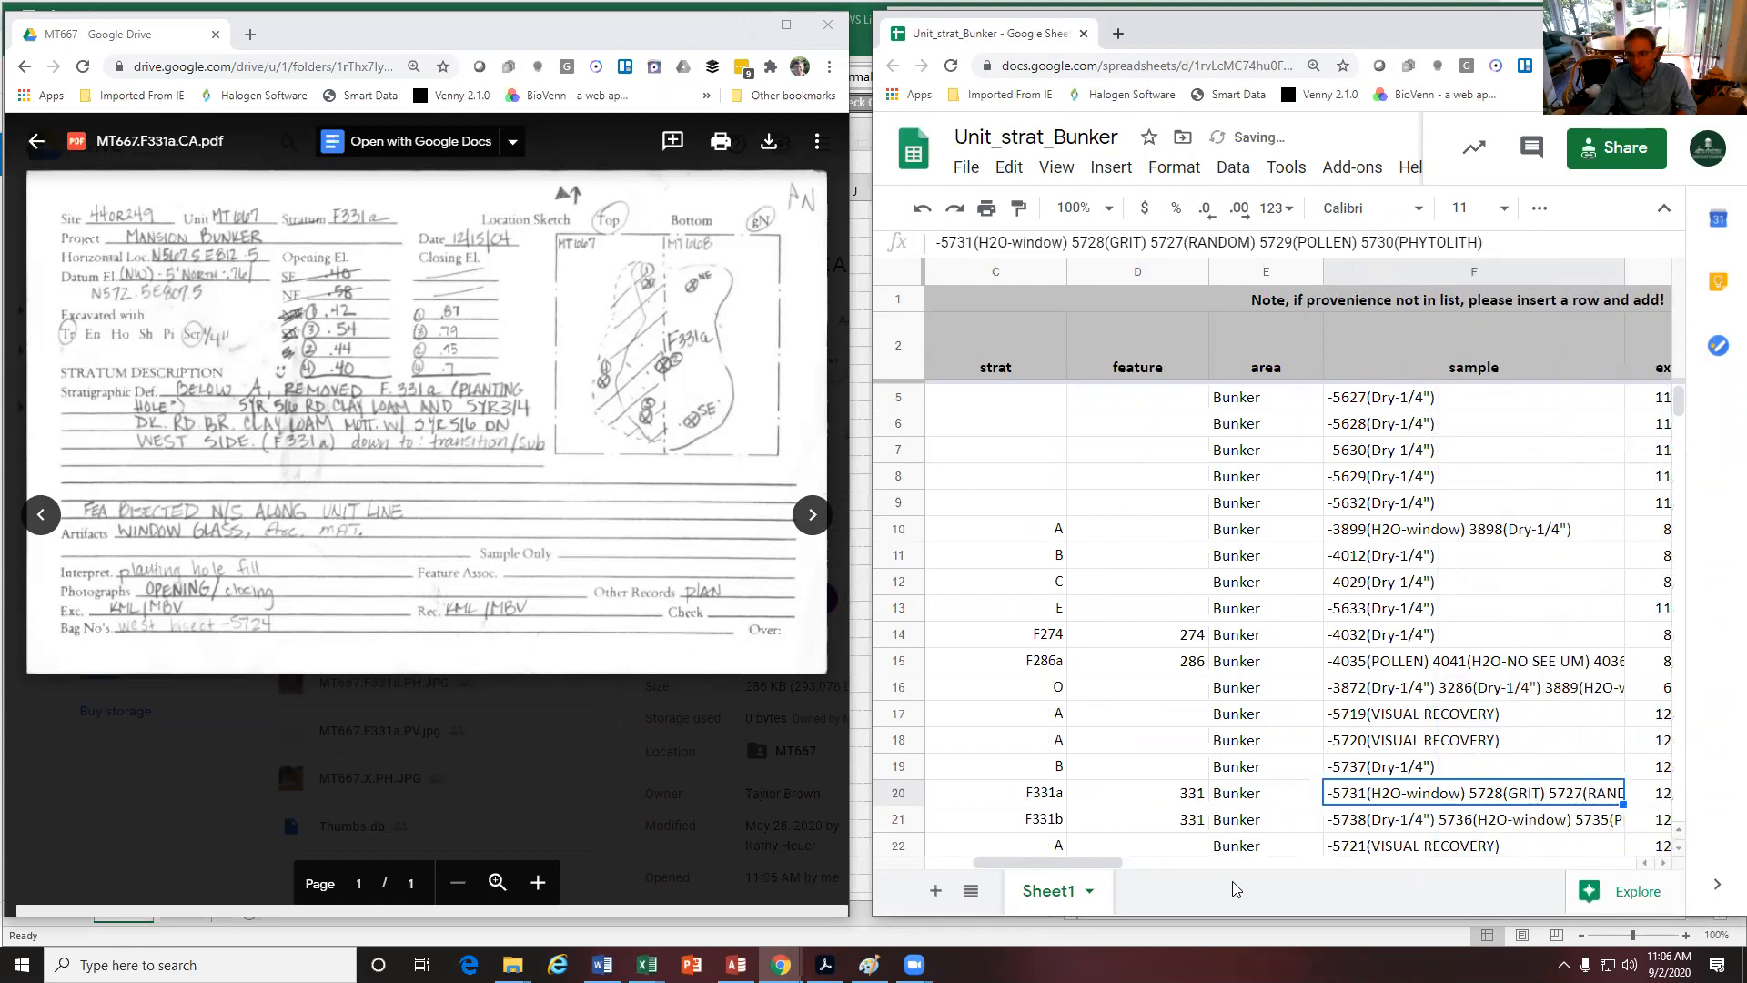
left_click_drag(1117, 863, 1170, 862)
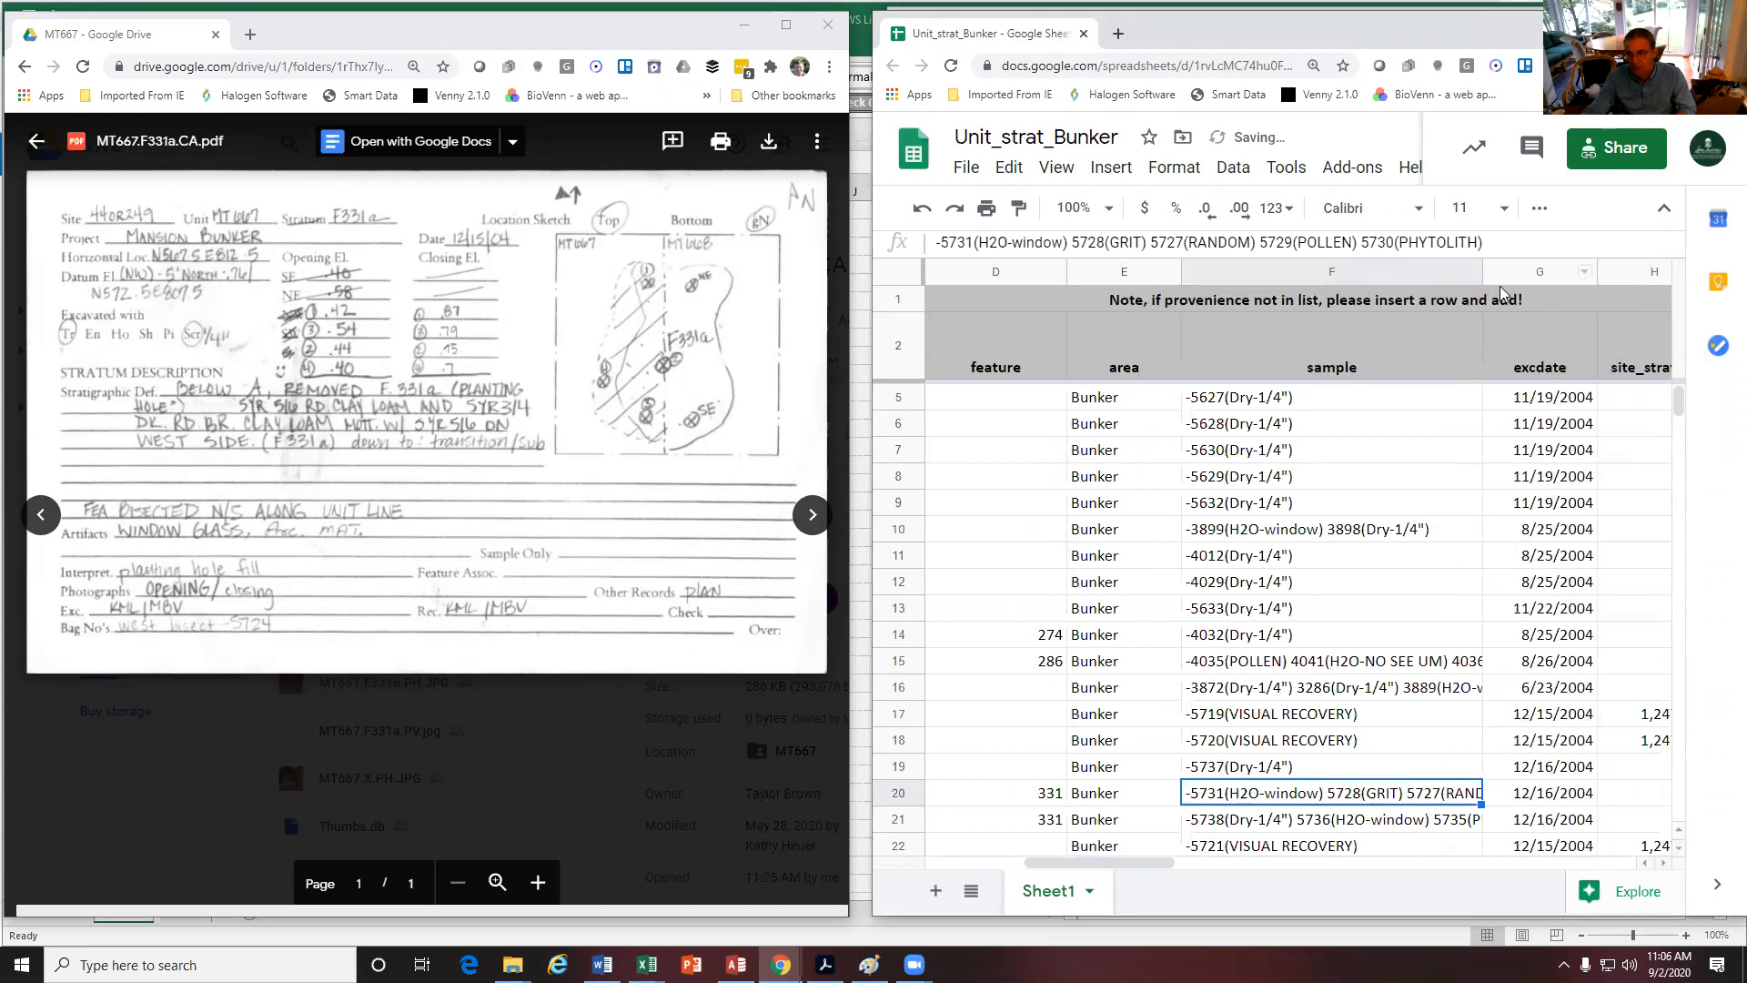
left_click_drag(1484, 271, 1673, 271)
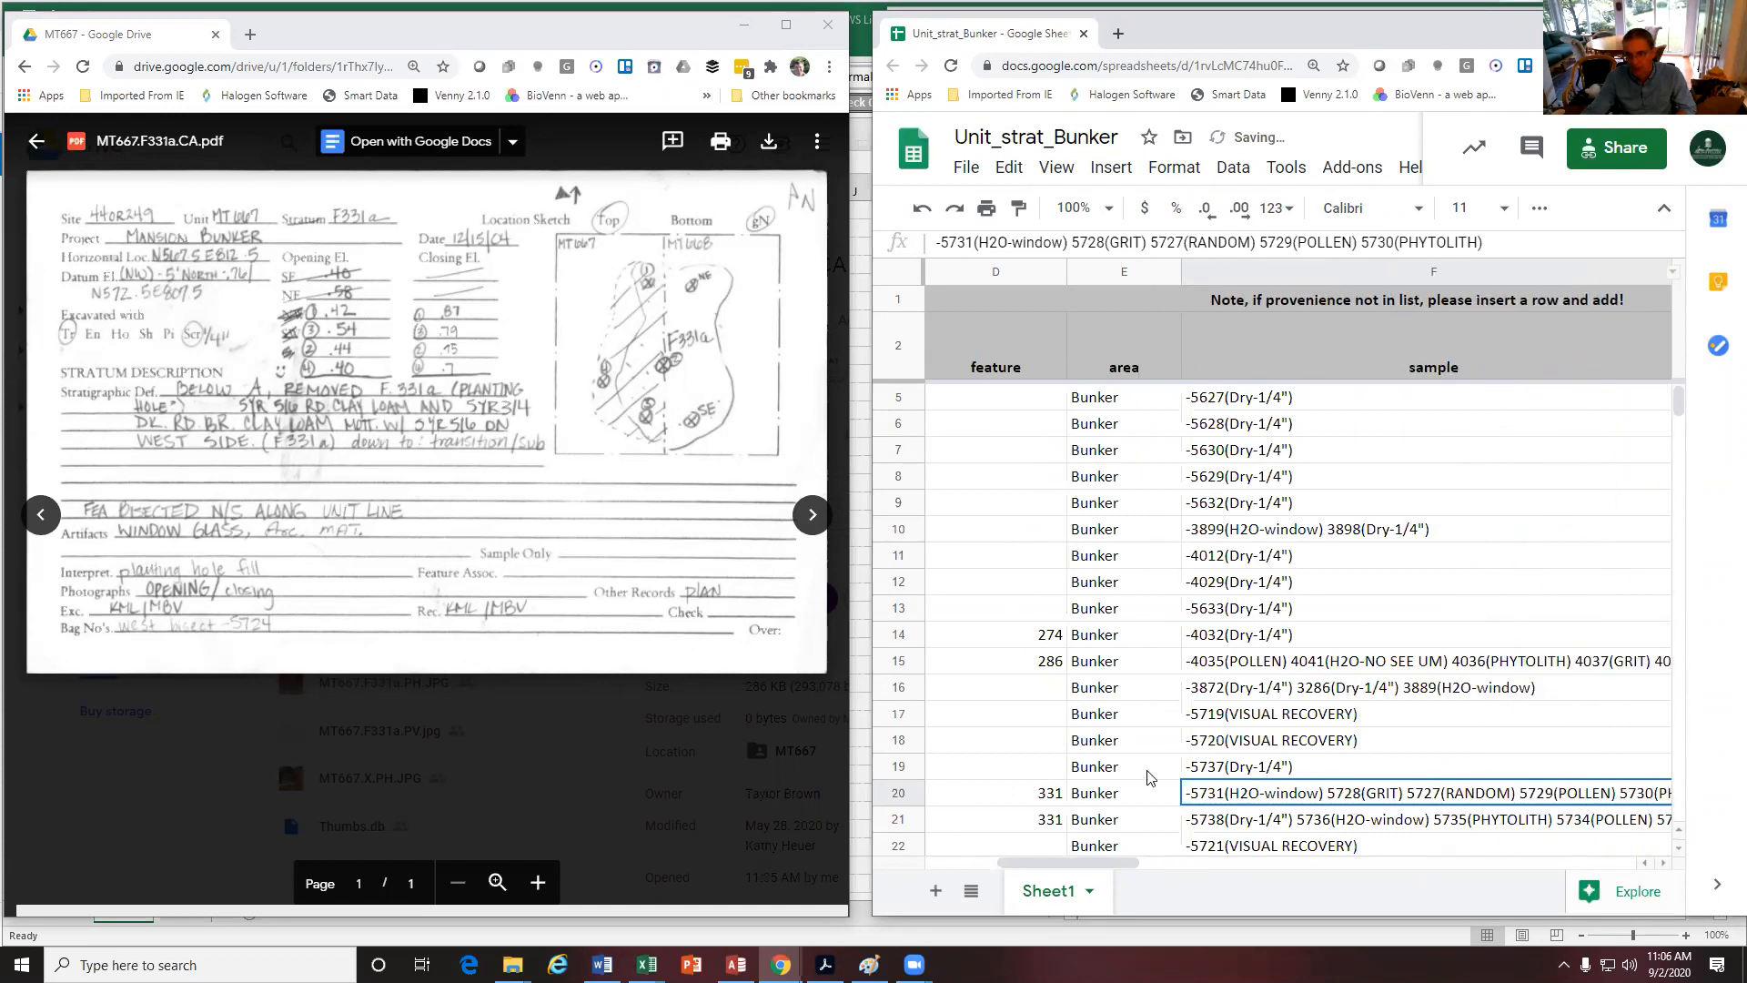
left_click_drag(1067, 862, 1167, 863)
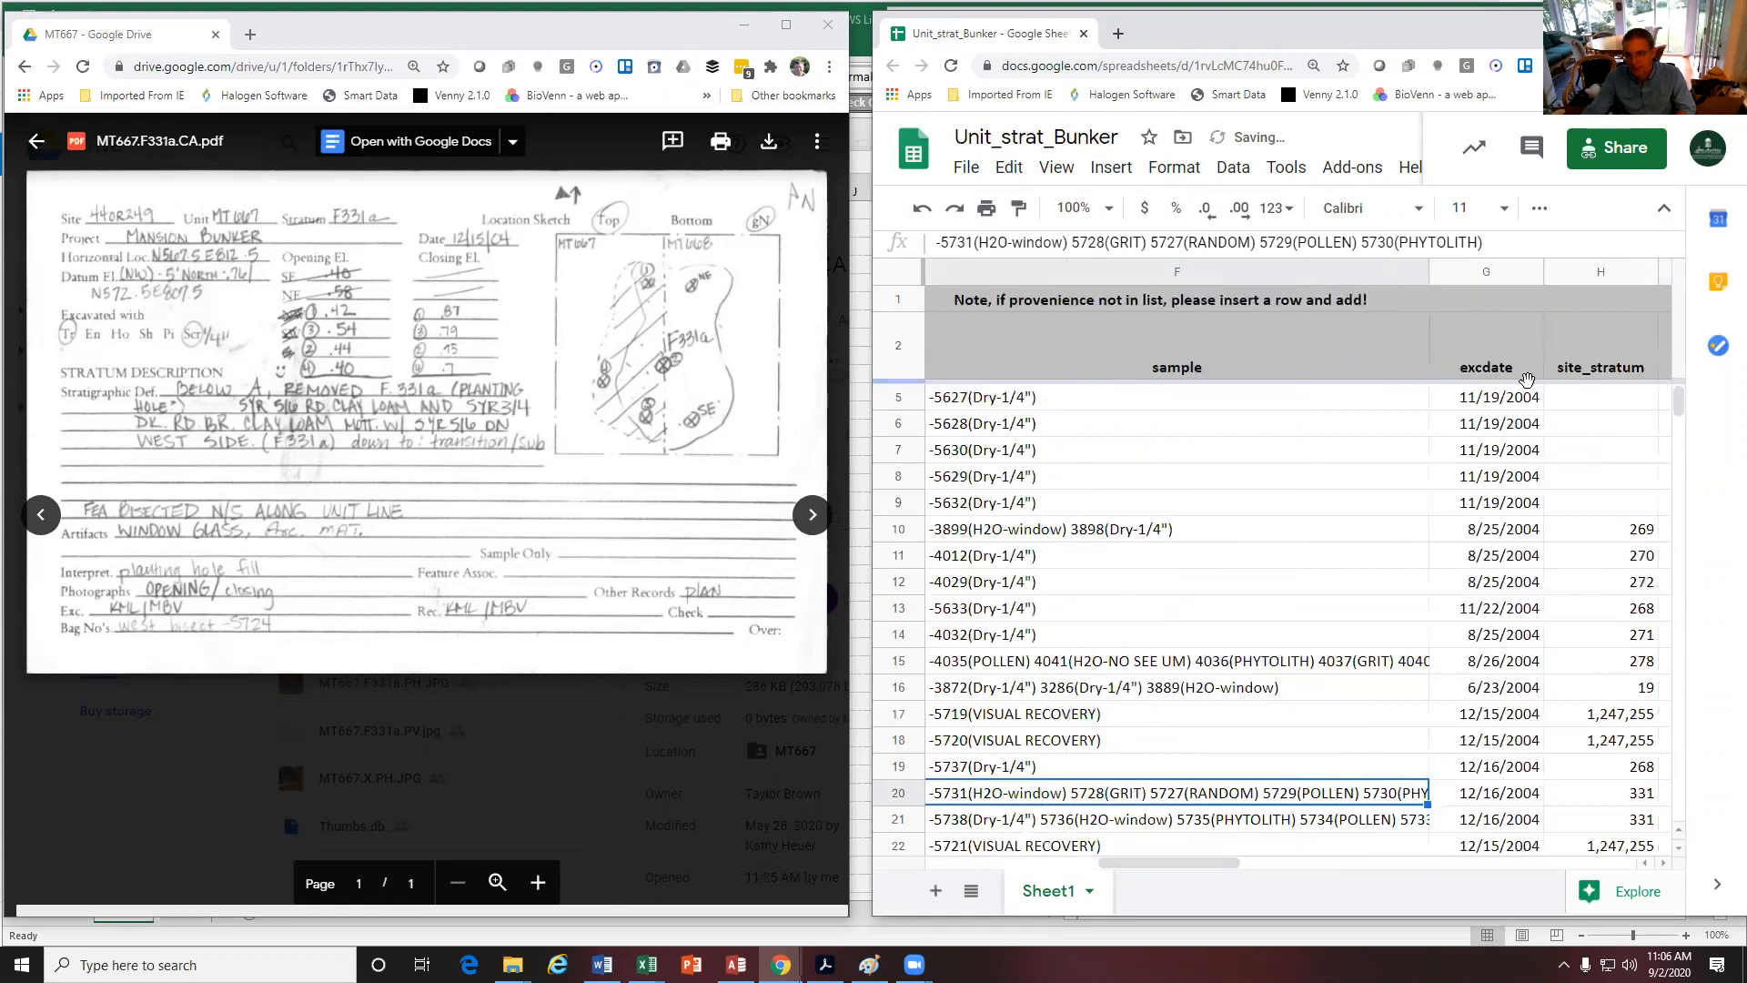
left_click_drag(1430, 277, 1511, 282)
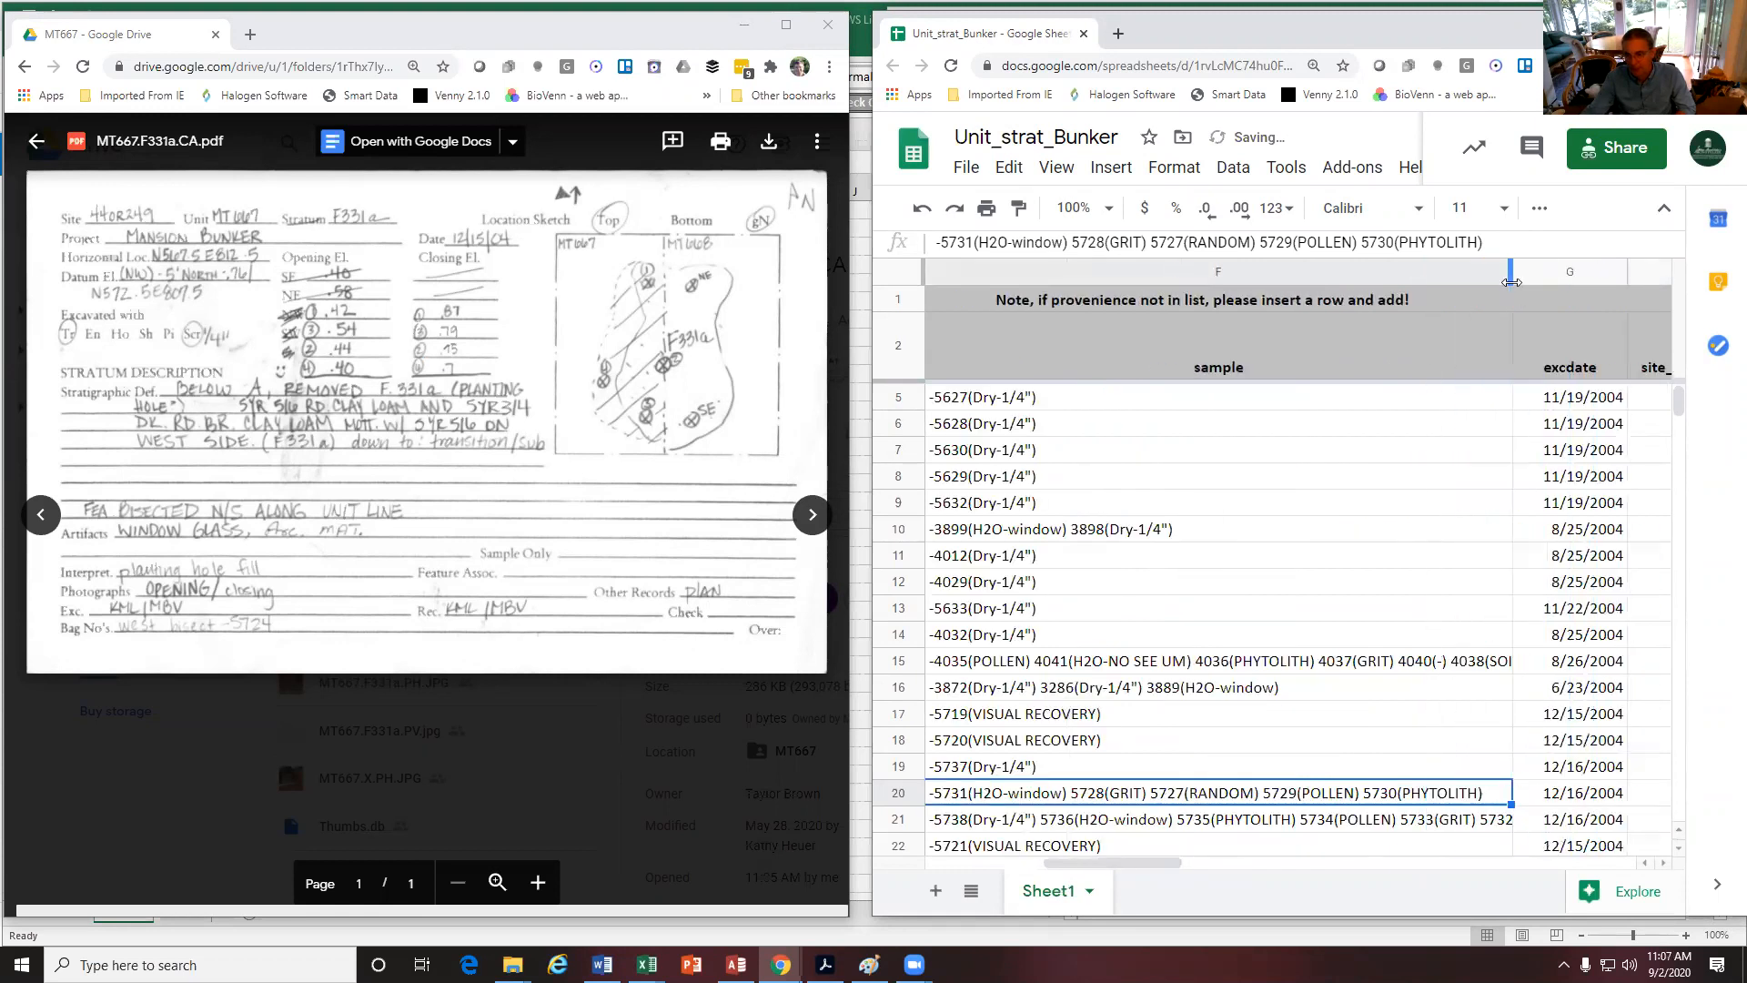
left_click_drag(1127, 861, 1040, 871)
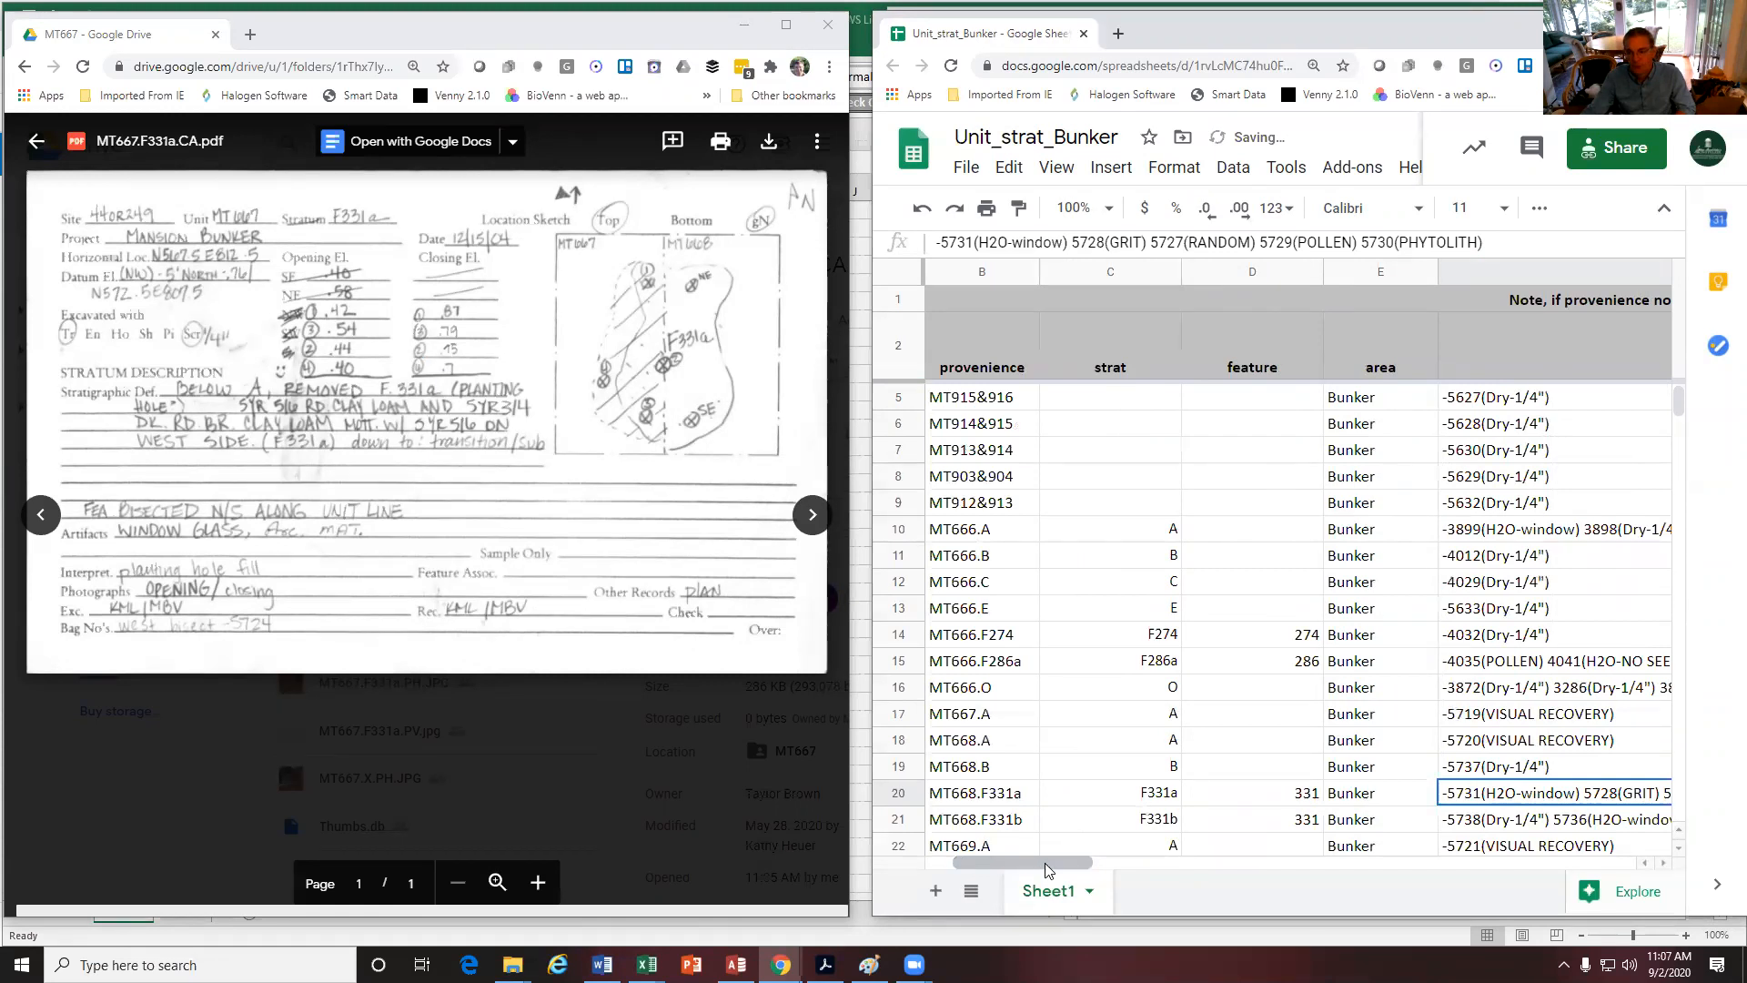
Search the sheet for the card's bag number using *5724*
left_click(1476, 695)
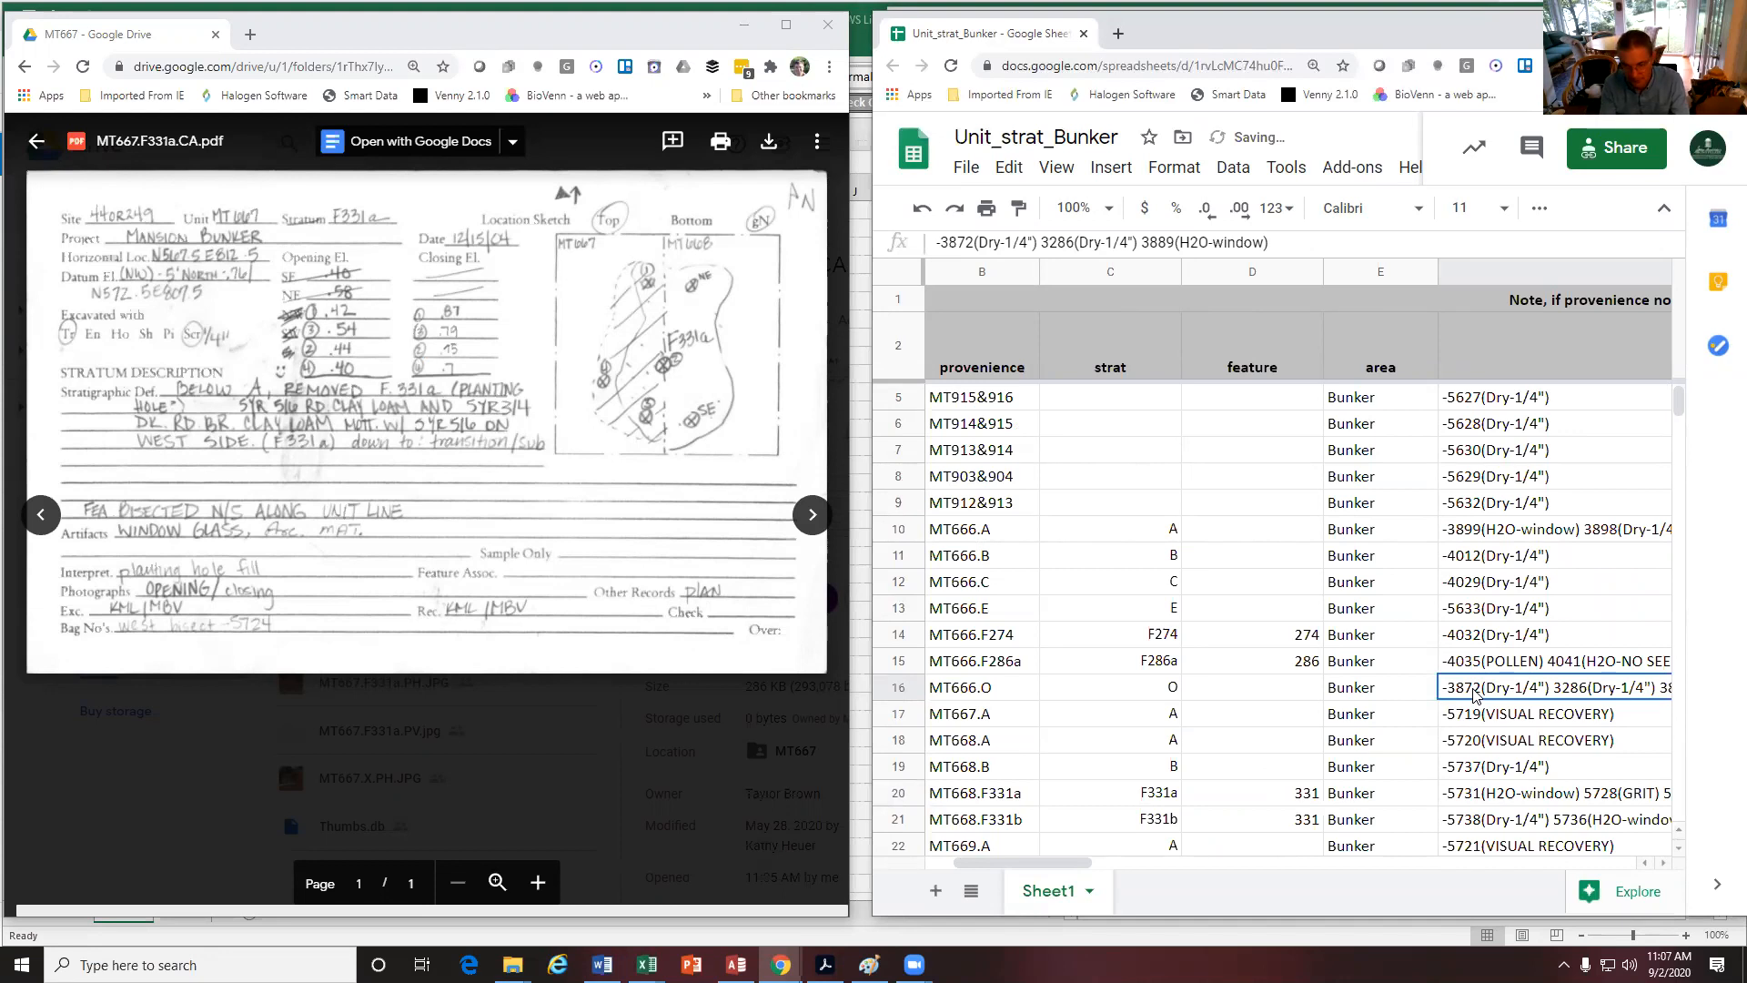
key("ctrl+f")
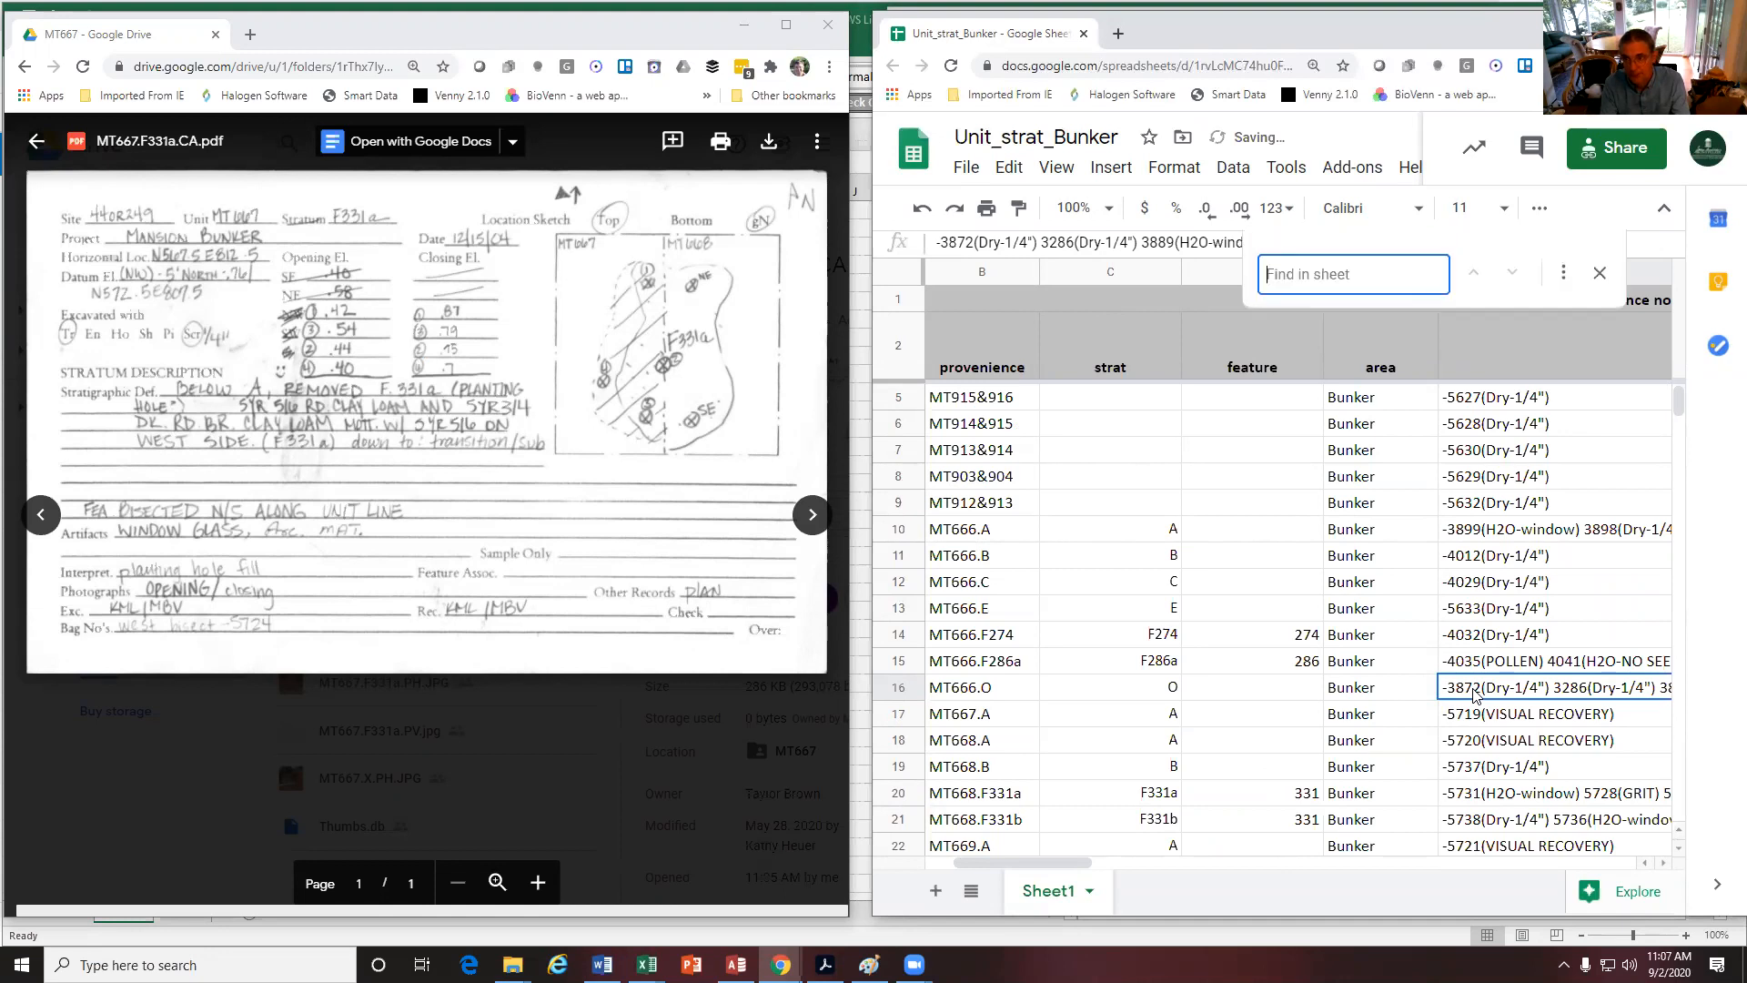
type("*")
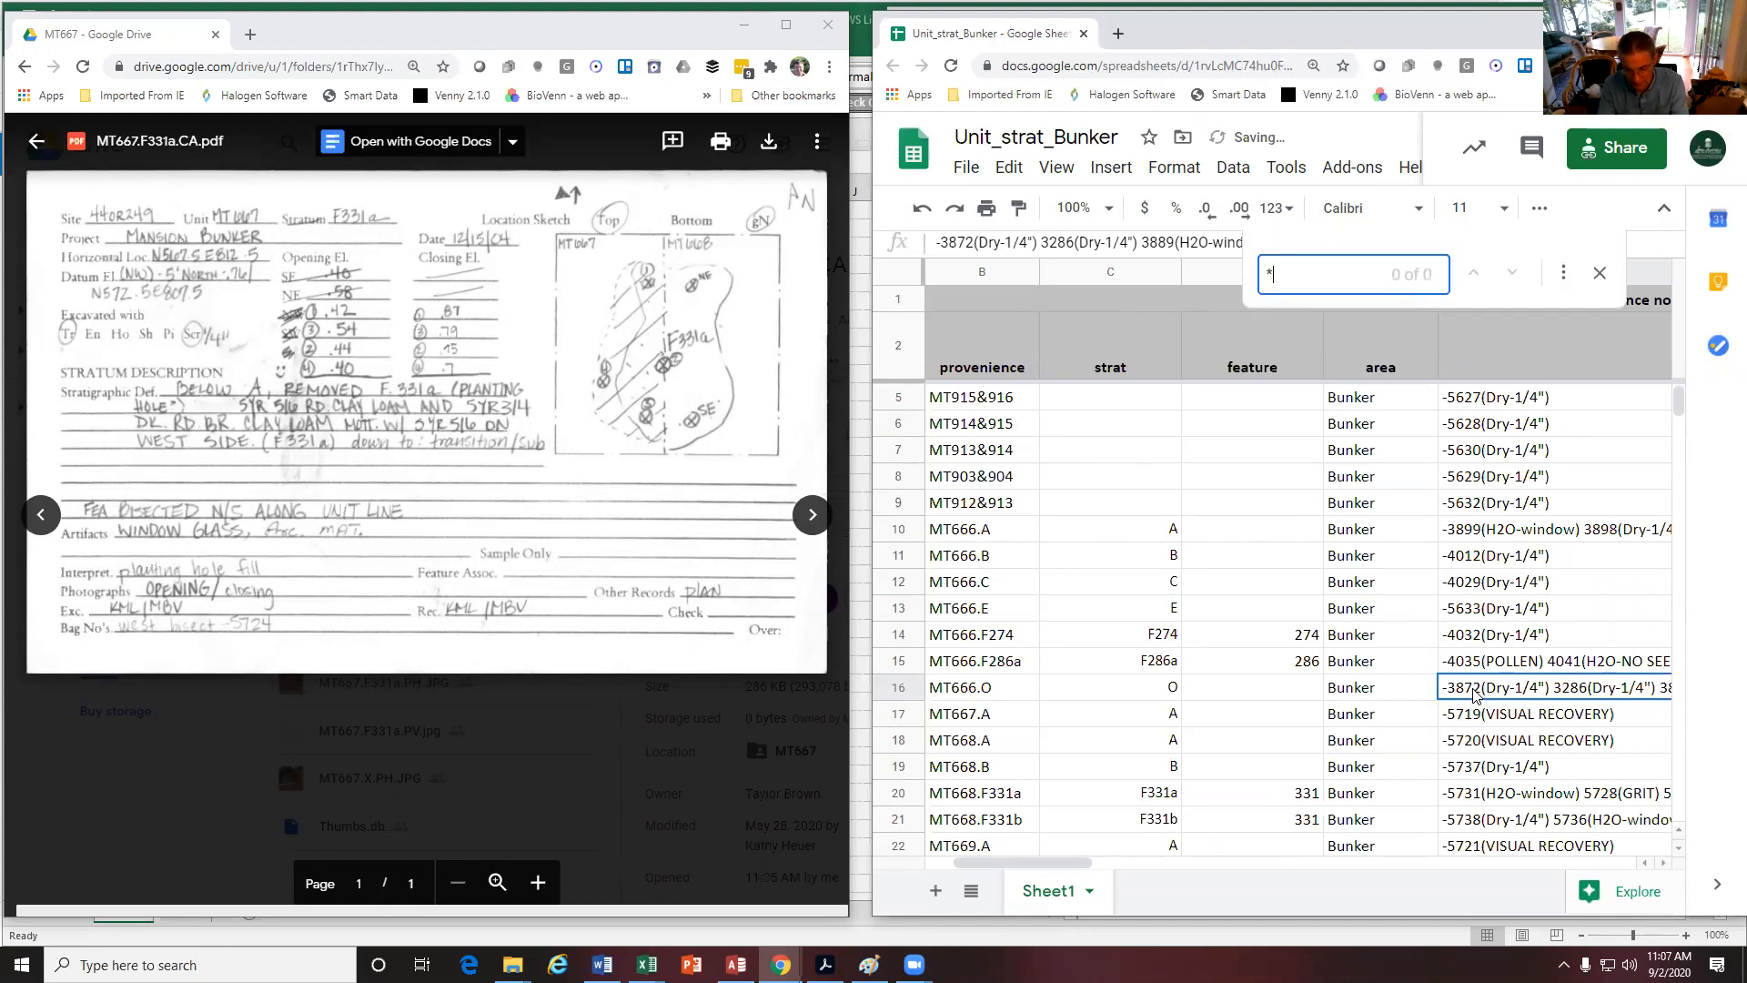
type("5724*")
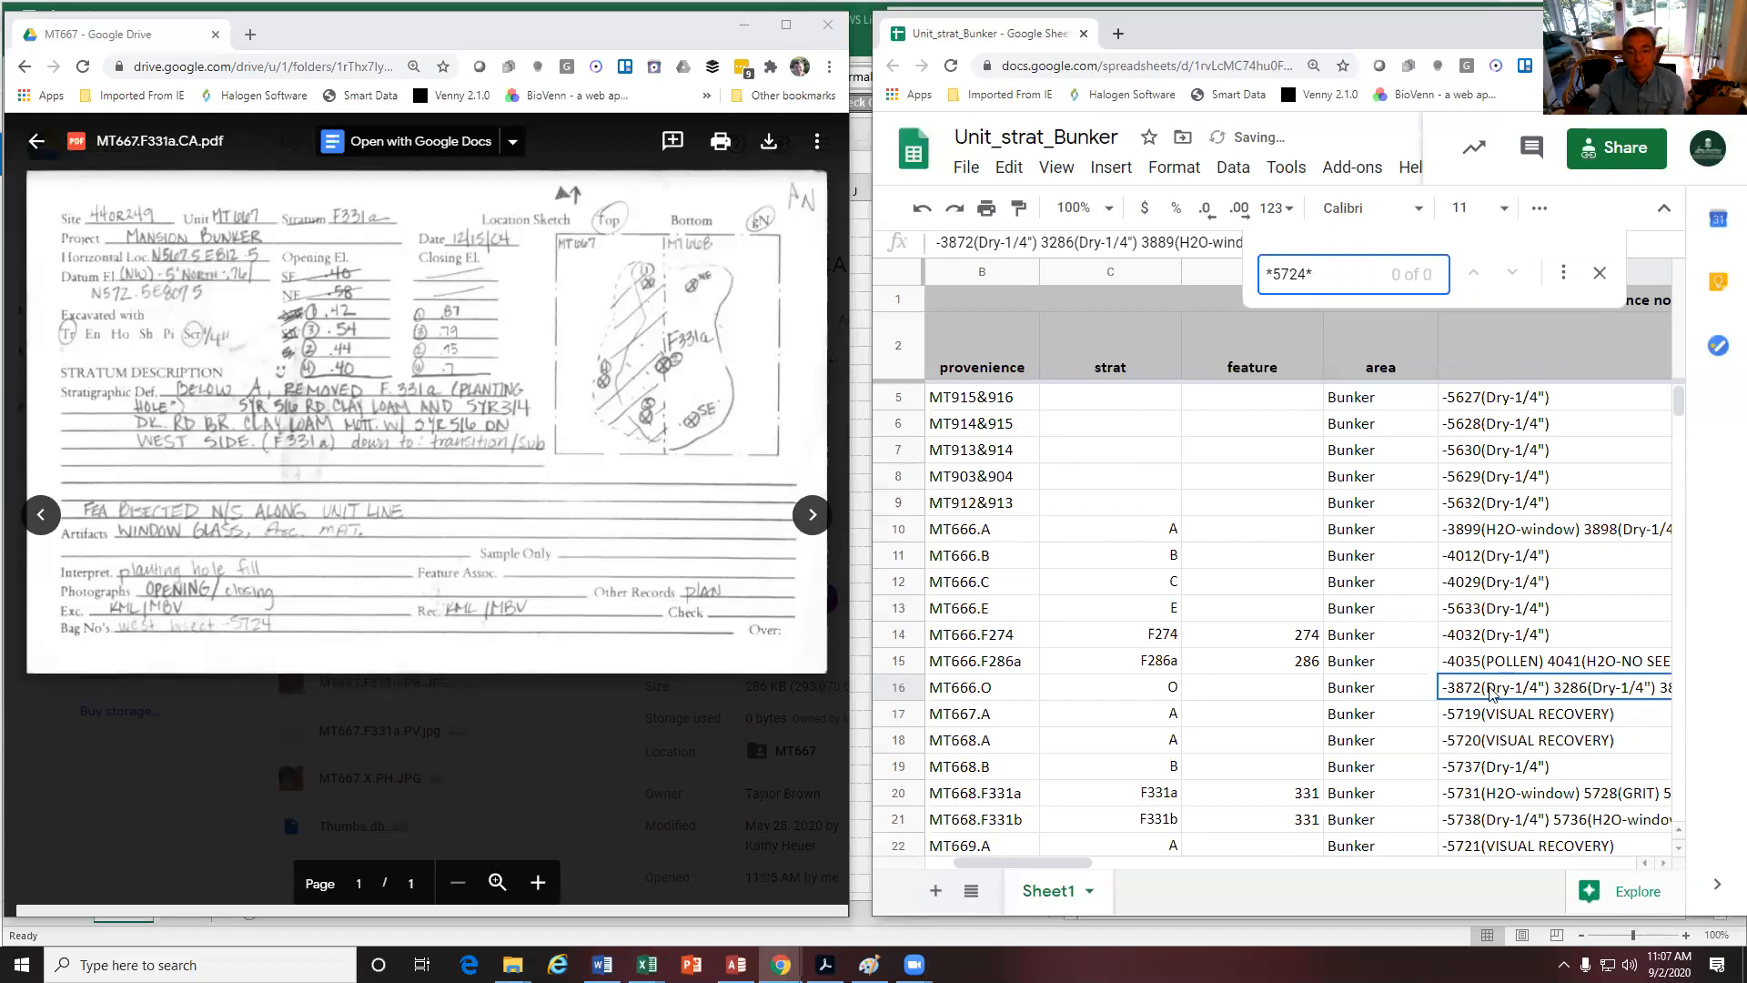
left_click(912, 739)
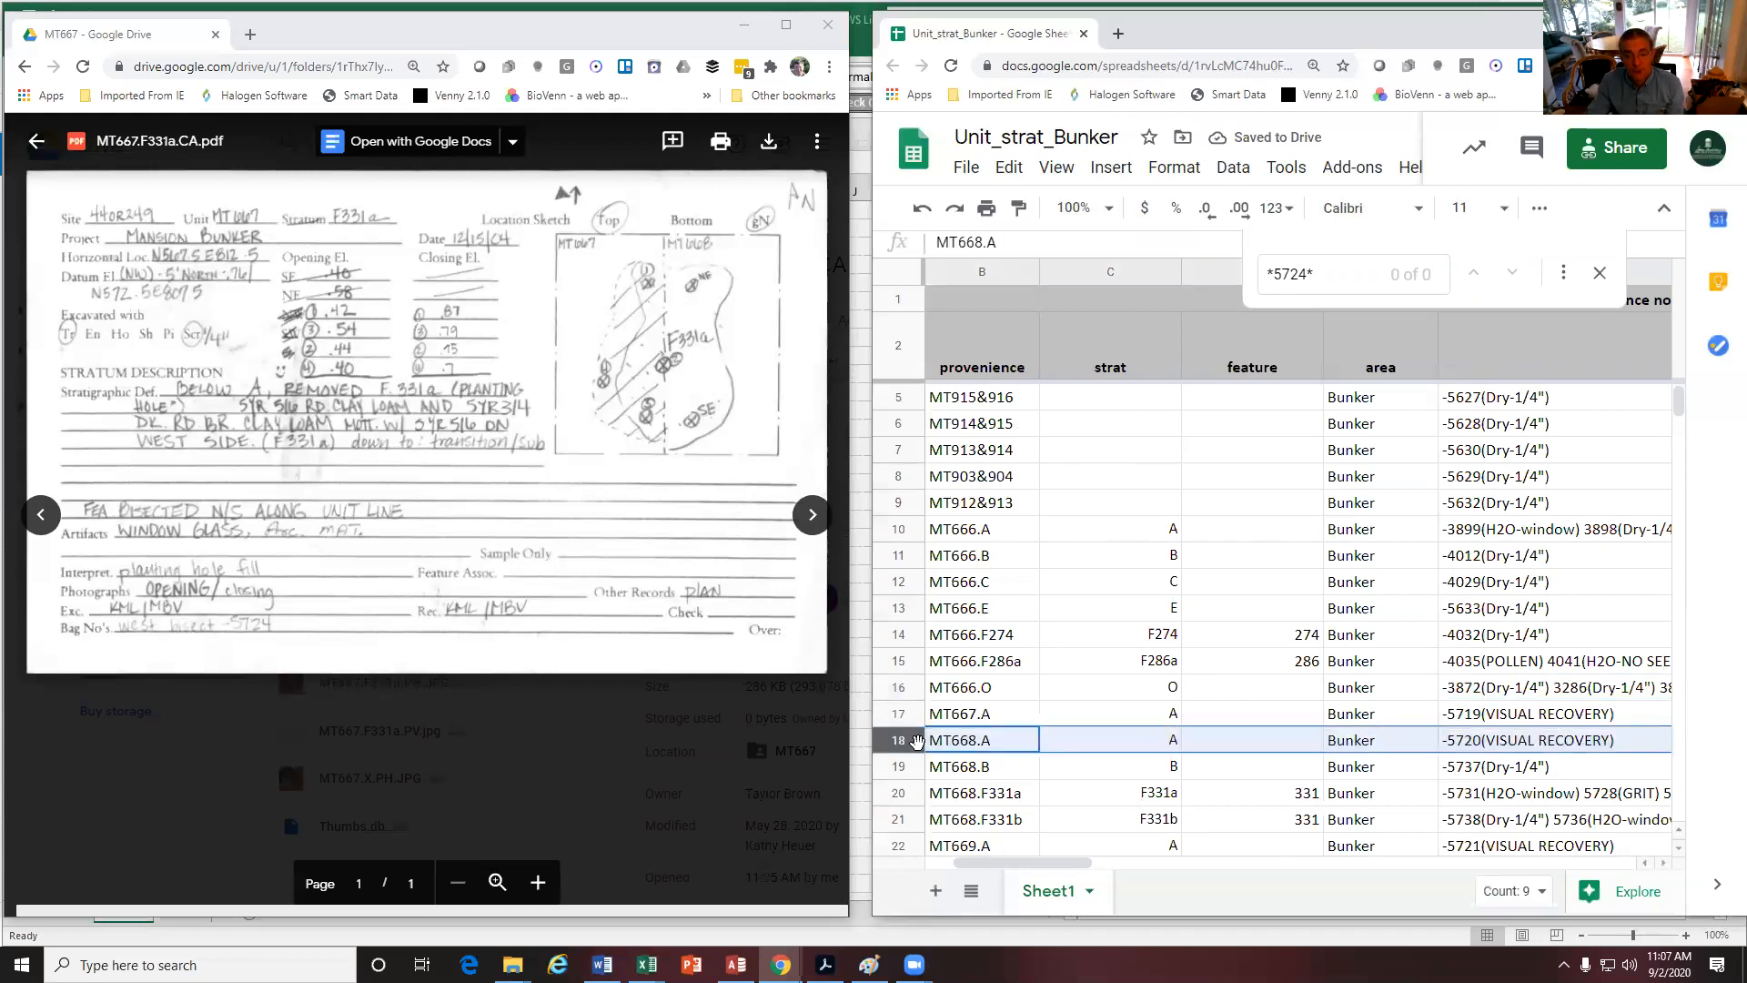
right_click(915, 739)
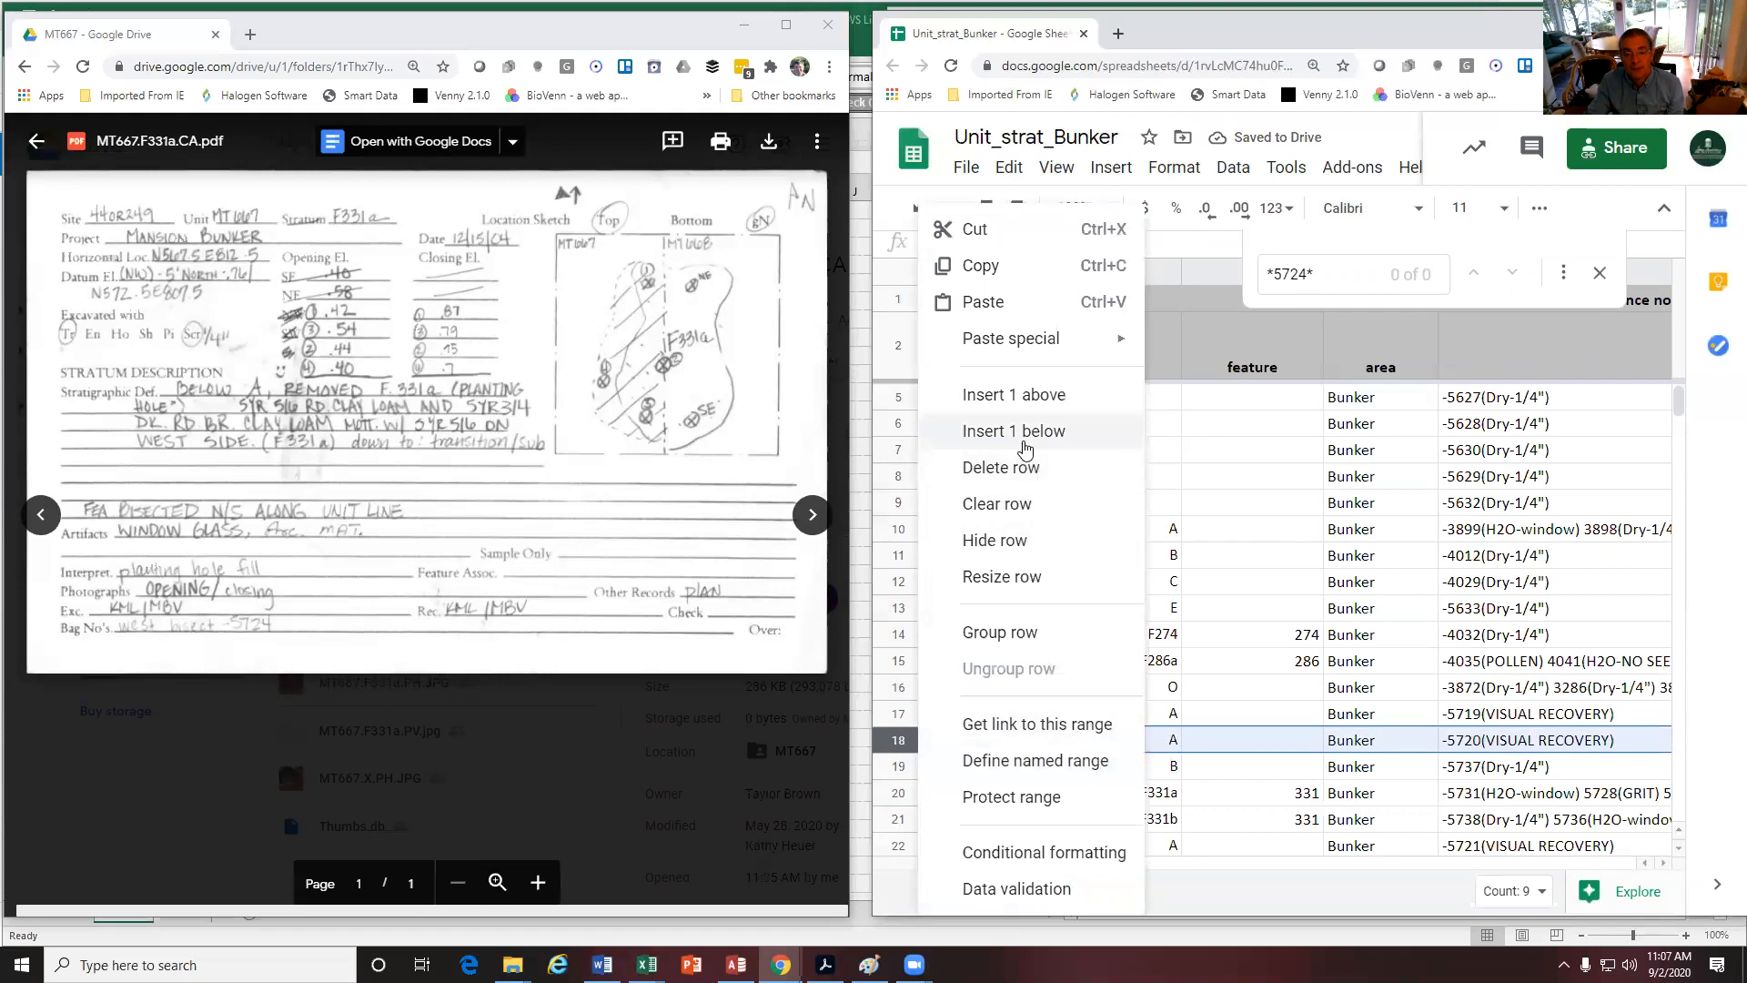
left_click(1029, 755)
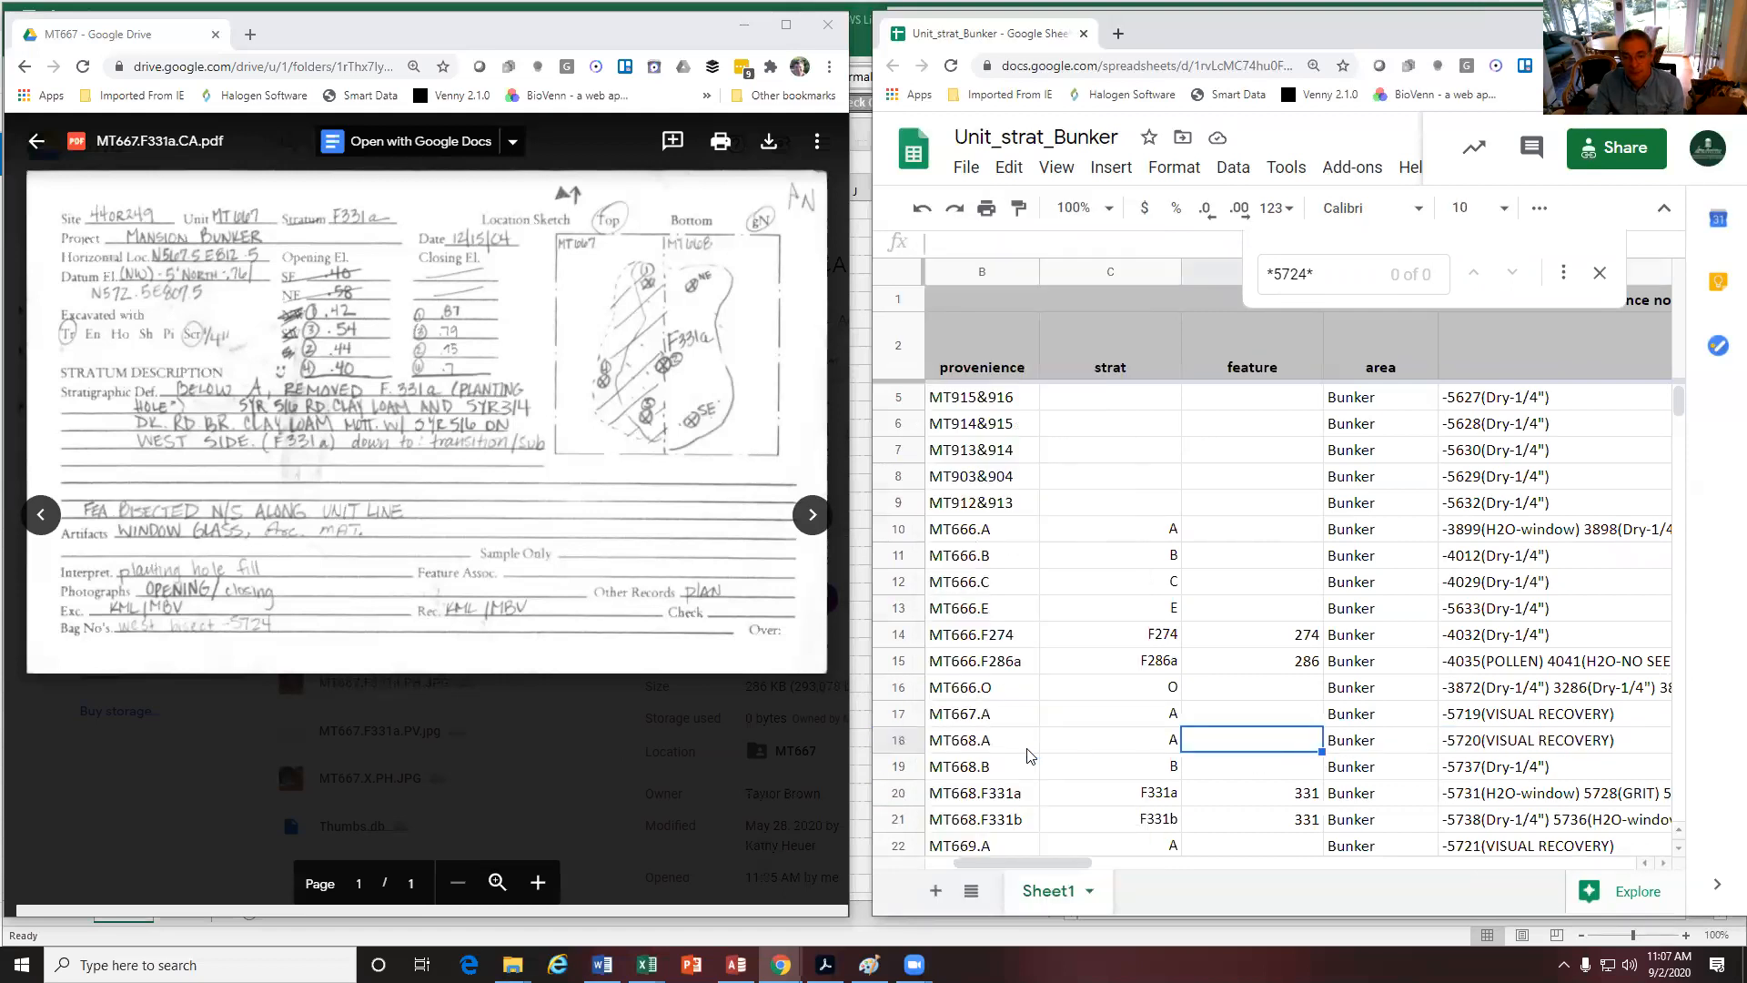
left_click(894, 739)
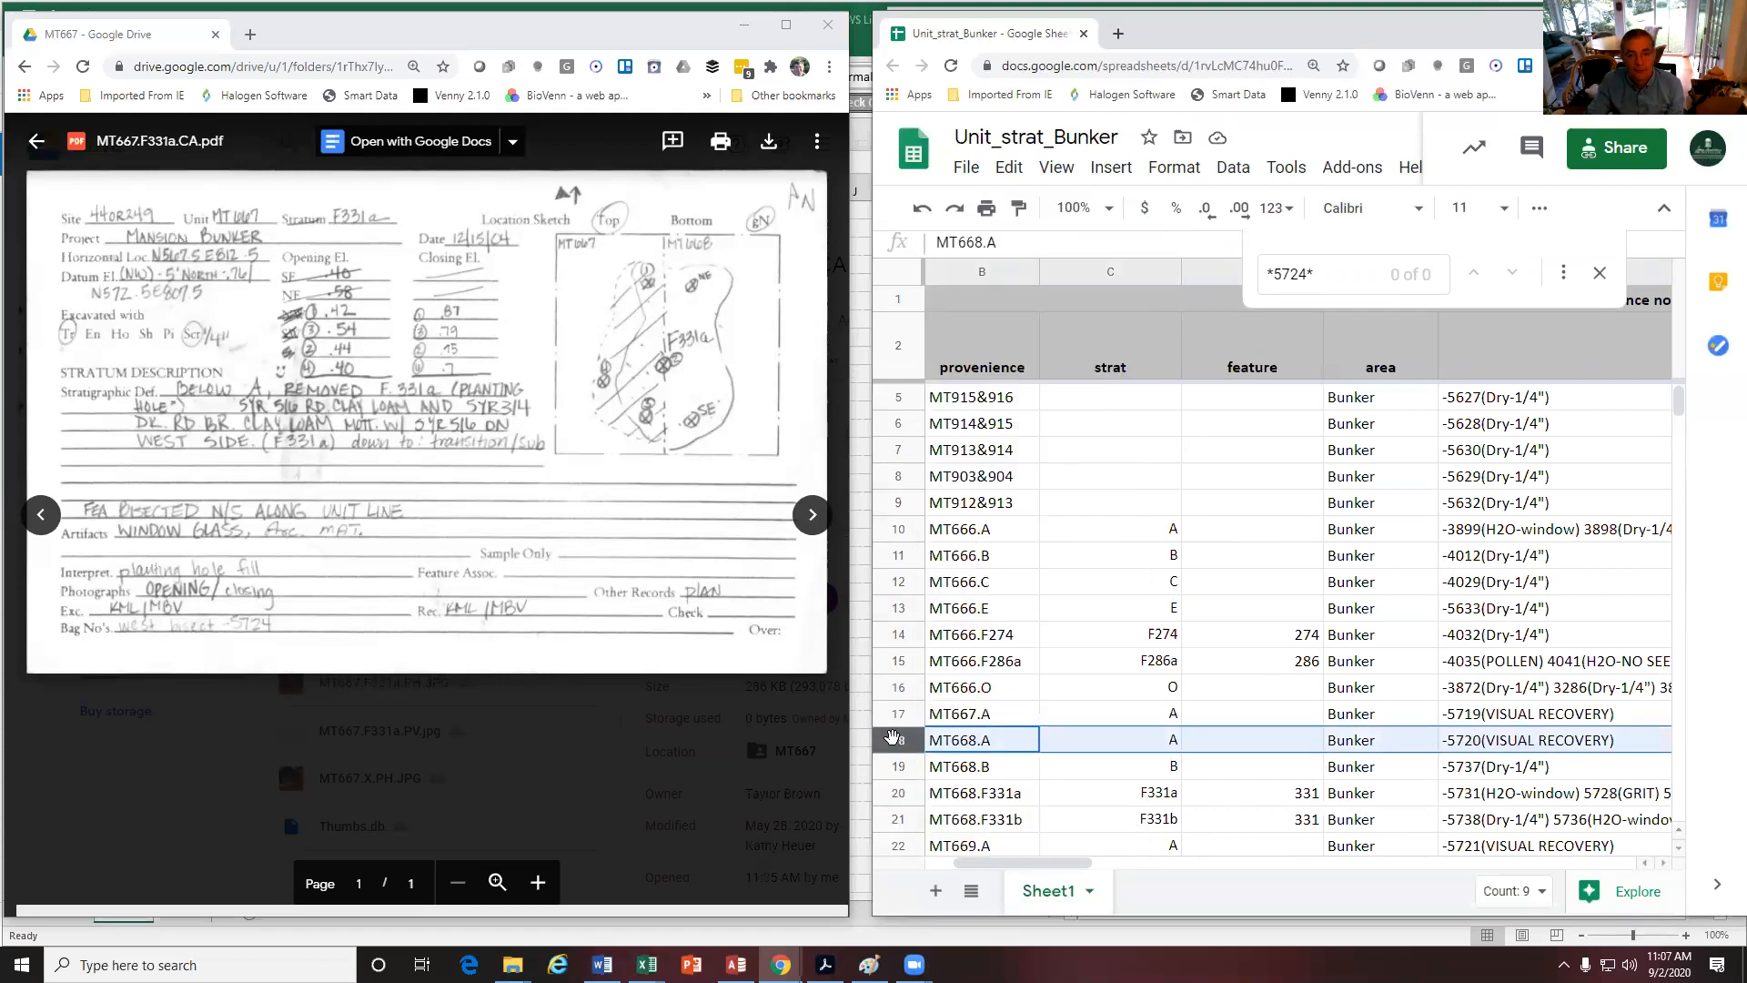
right_click(893, 739)
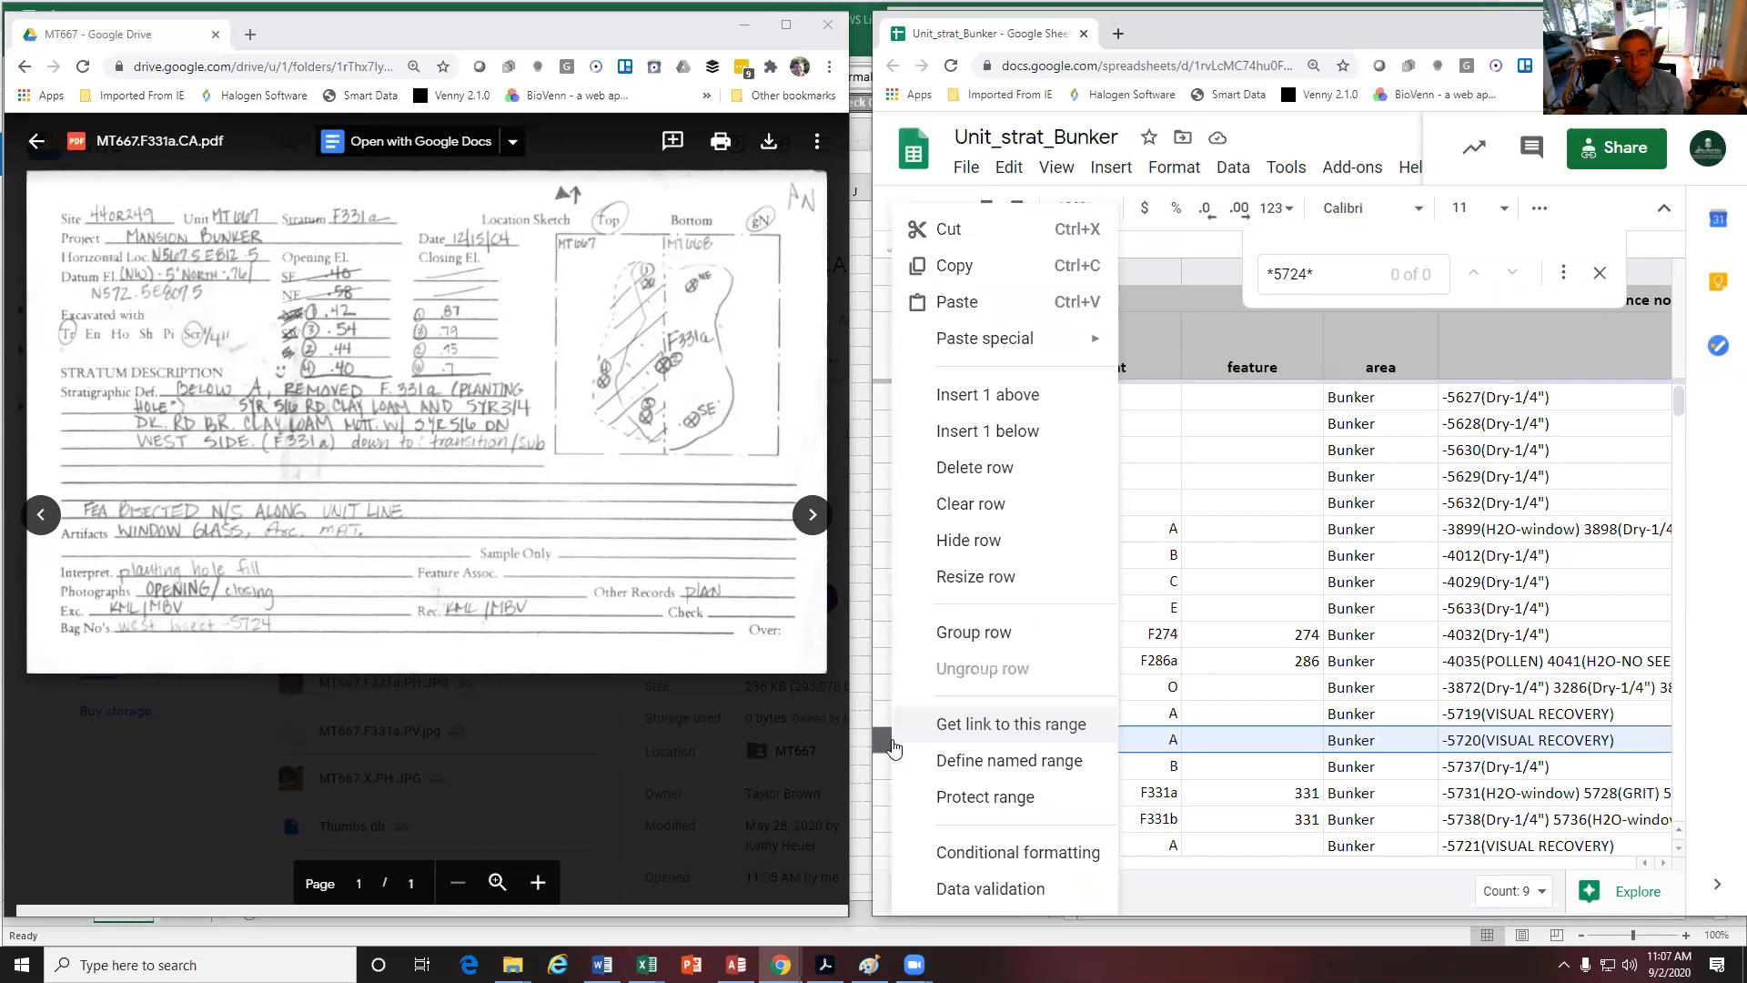
left_click(1004, 431)
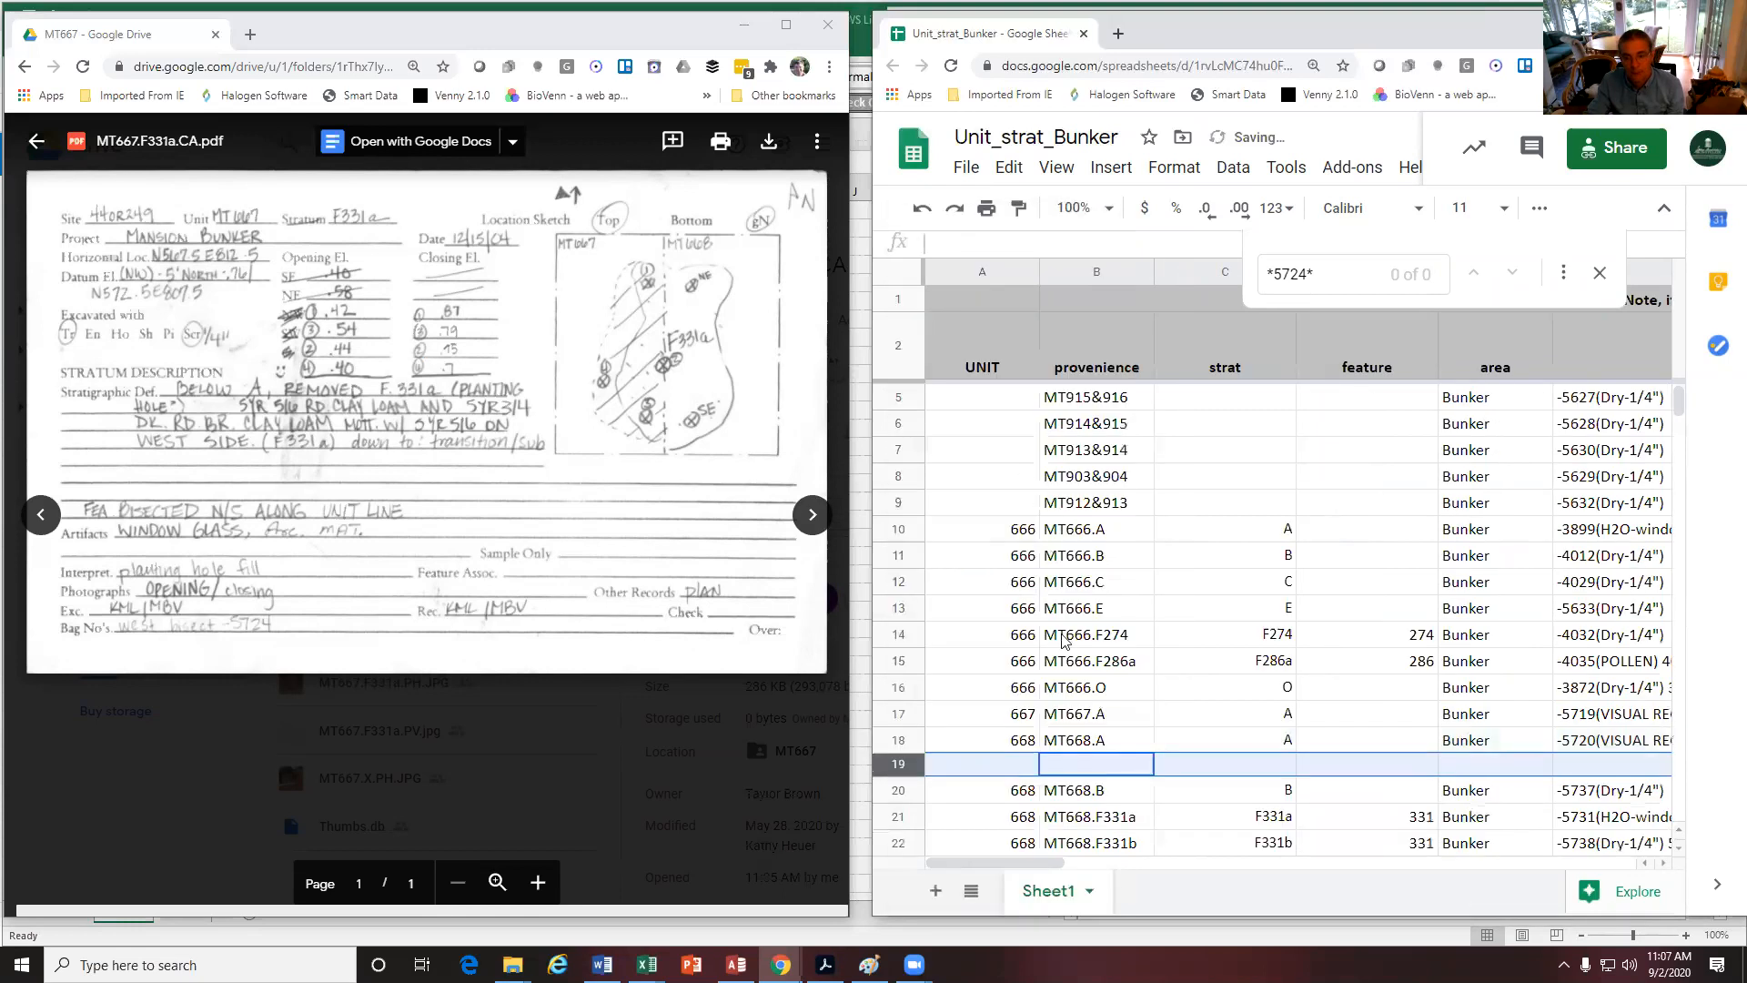
left_click(1018, 772)
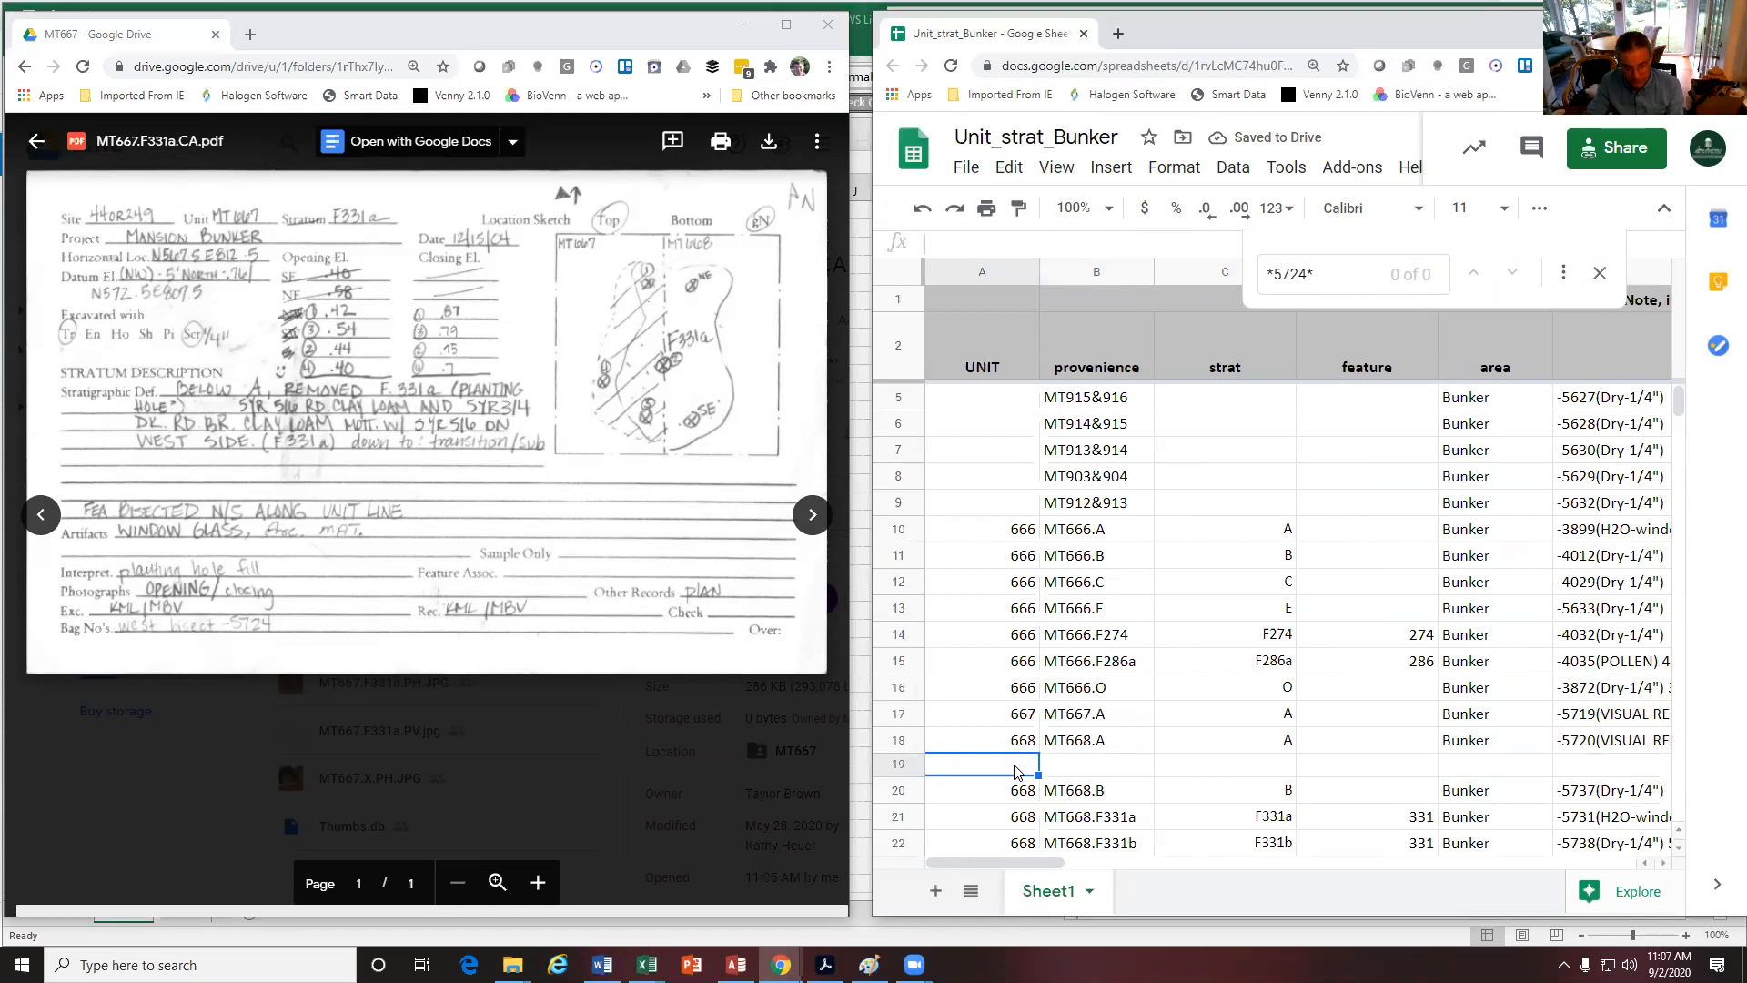
key("ctrl+z")
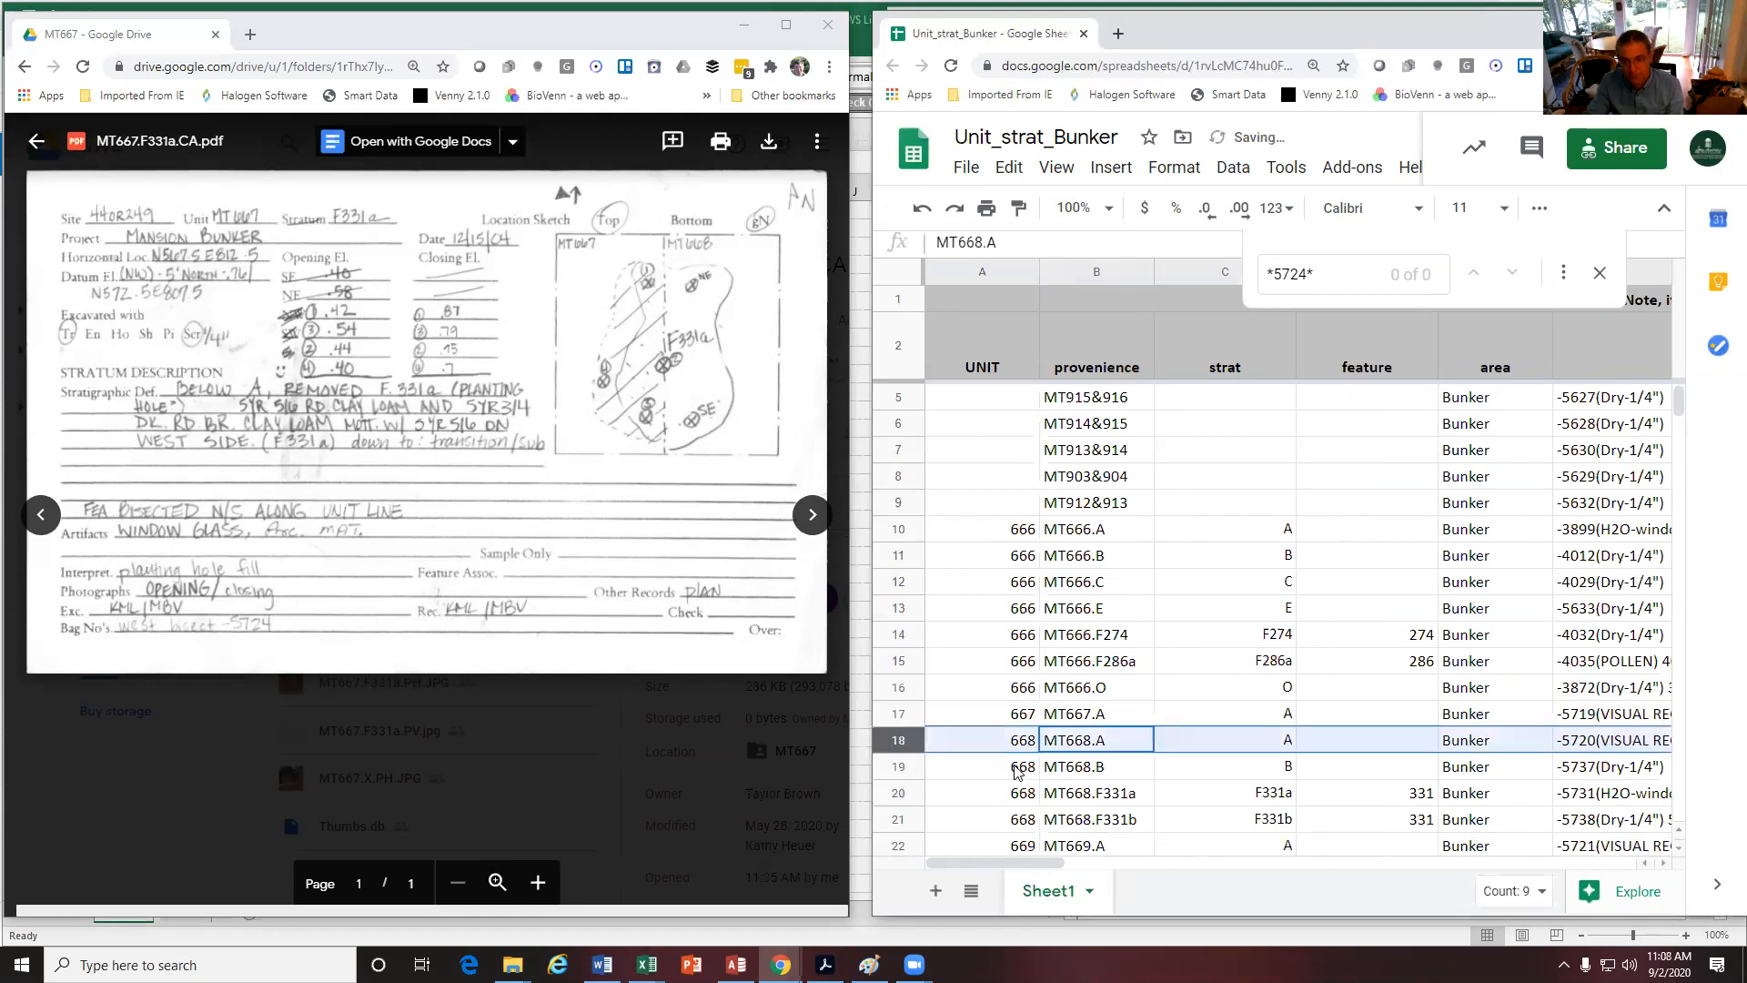
Insert one empty row below the MT667.A row
left_click(904, 711)
right_click(904, 709)
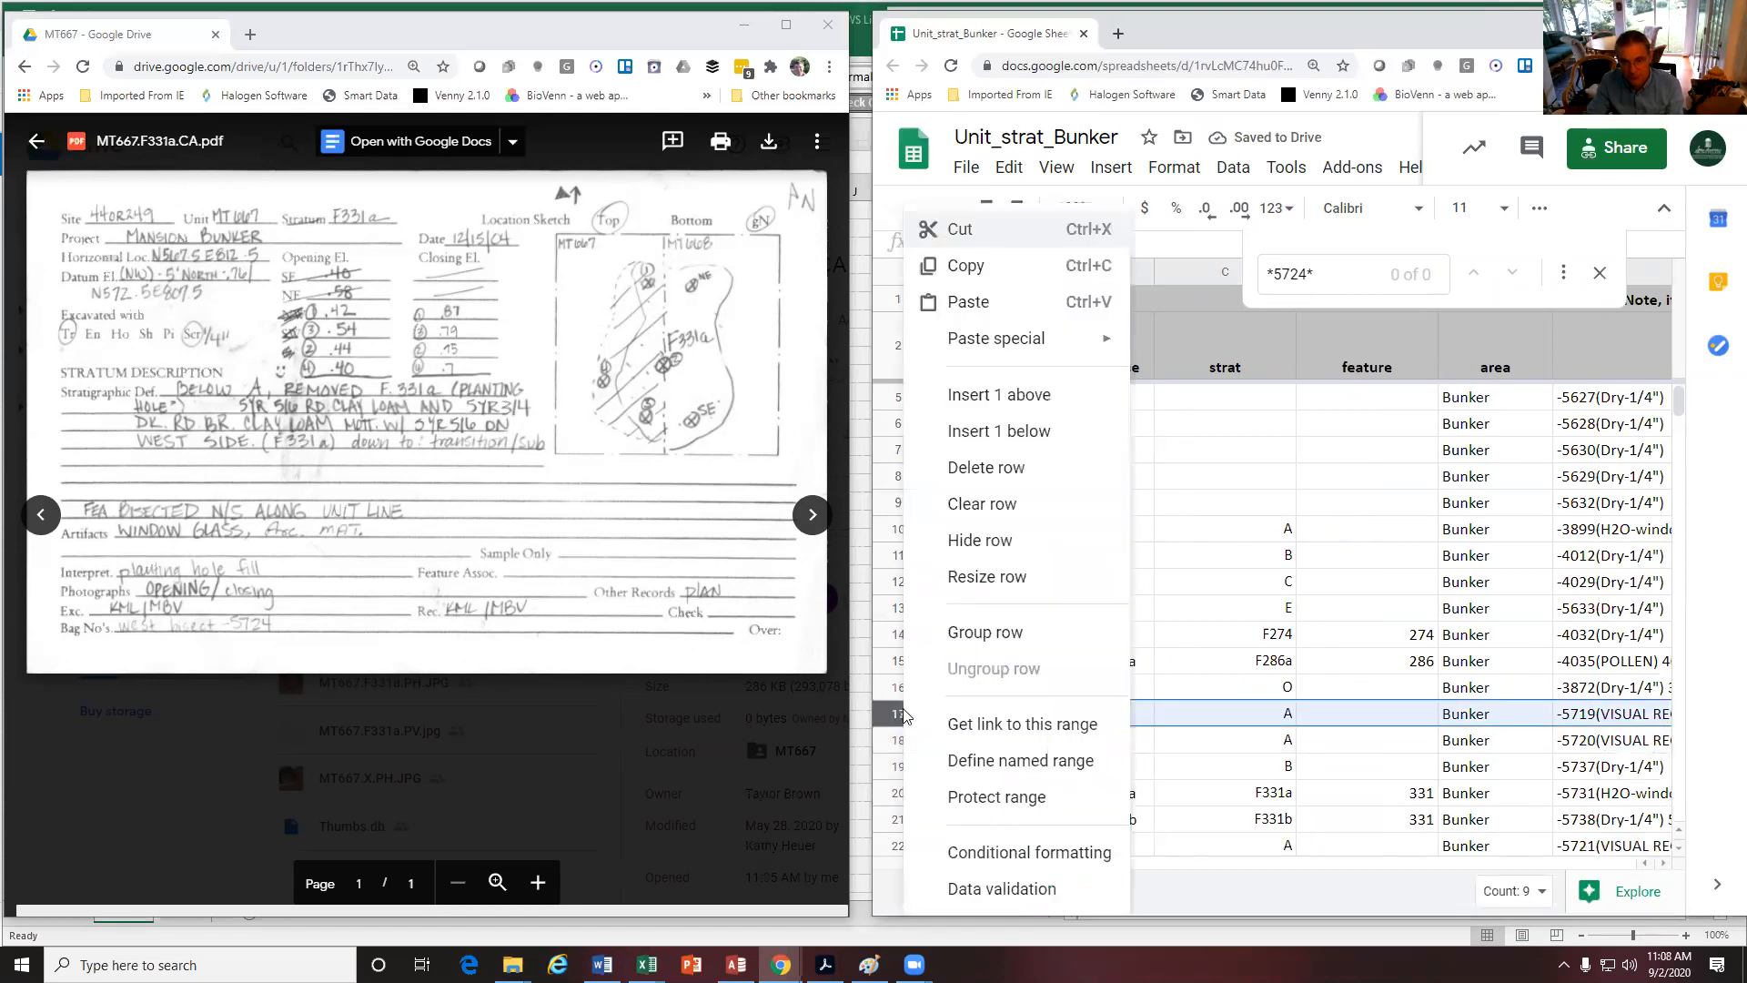
left_click(992, 436)
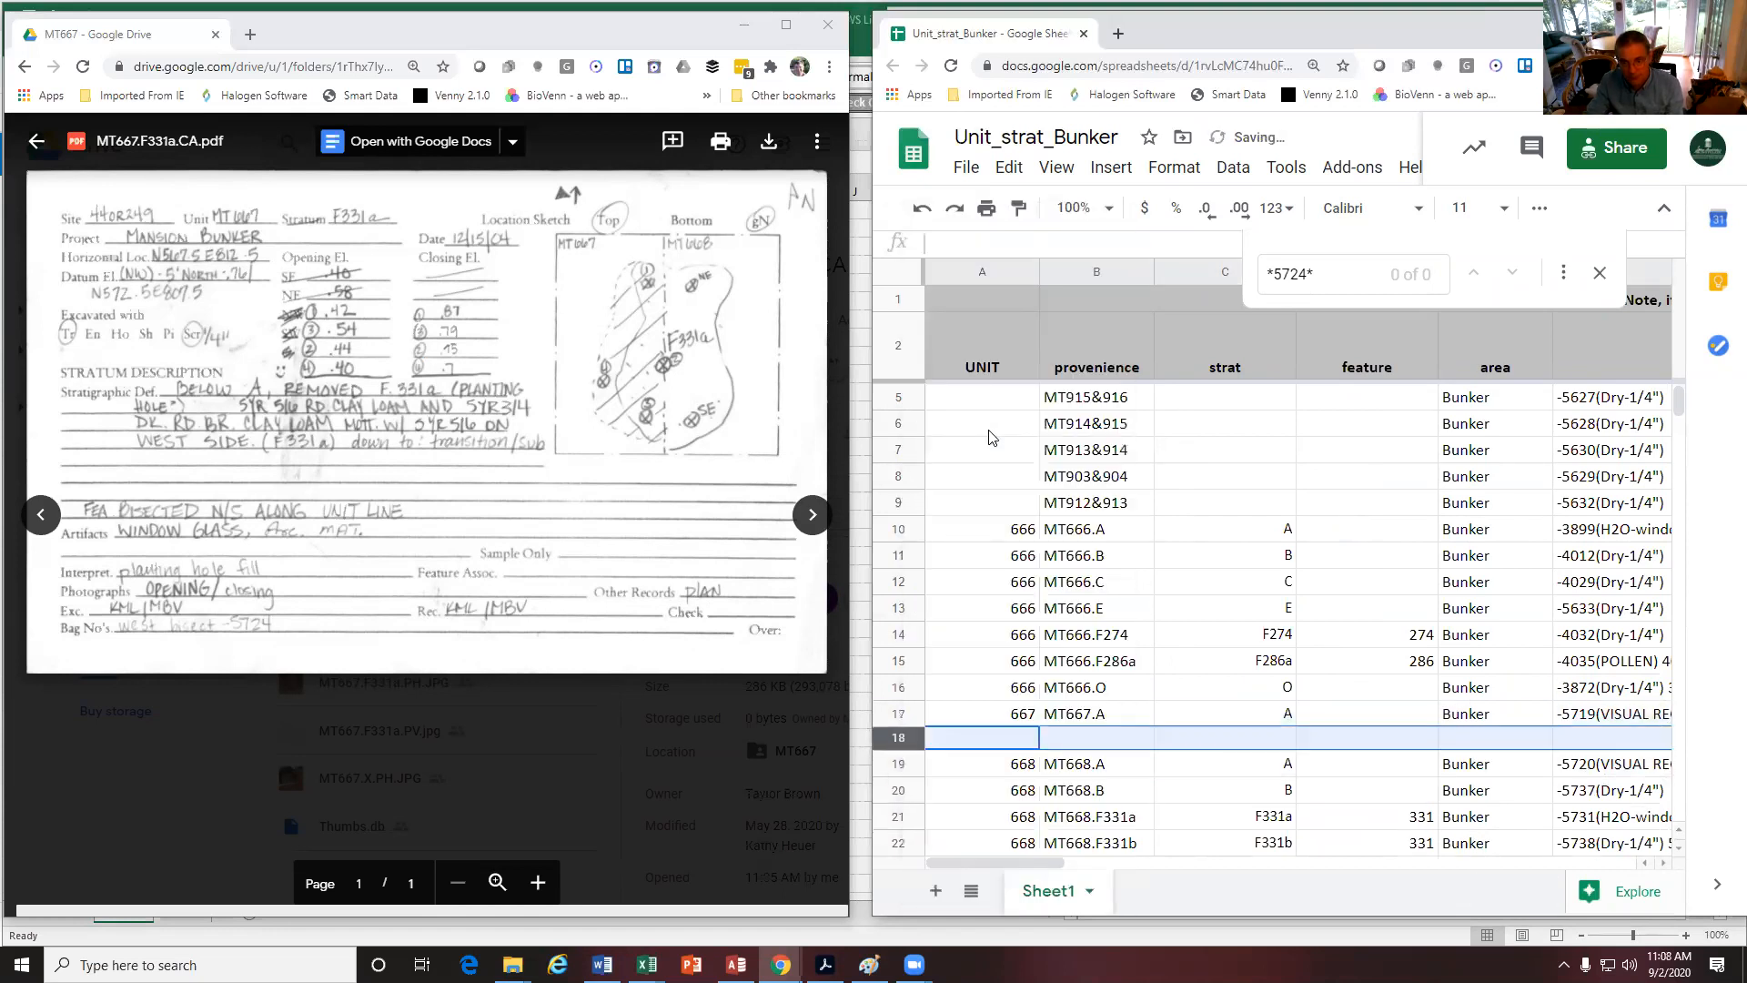
Enter unit 667 and provenience MT667.F331a in the empty row below MT667.A
left_click(1013, 742)
type("667")
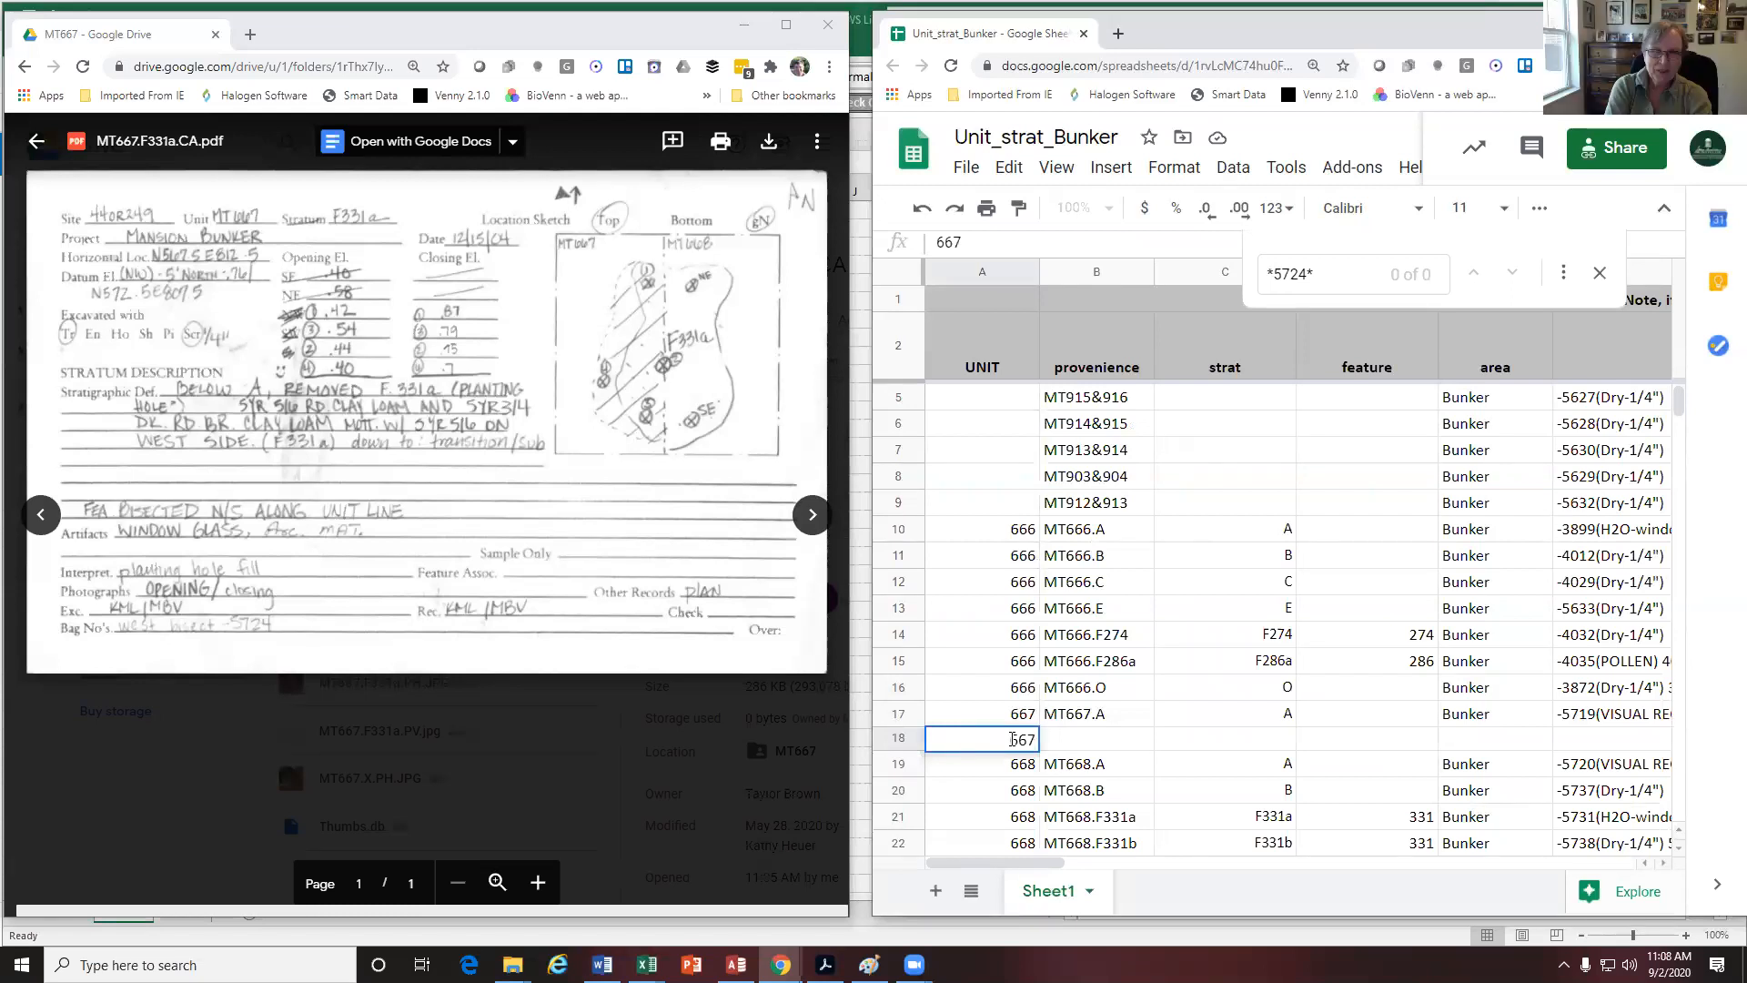
key("Tab")
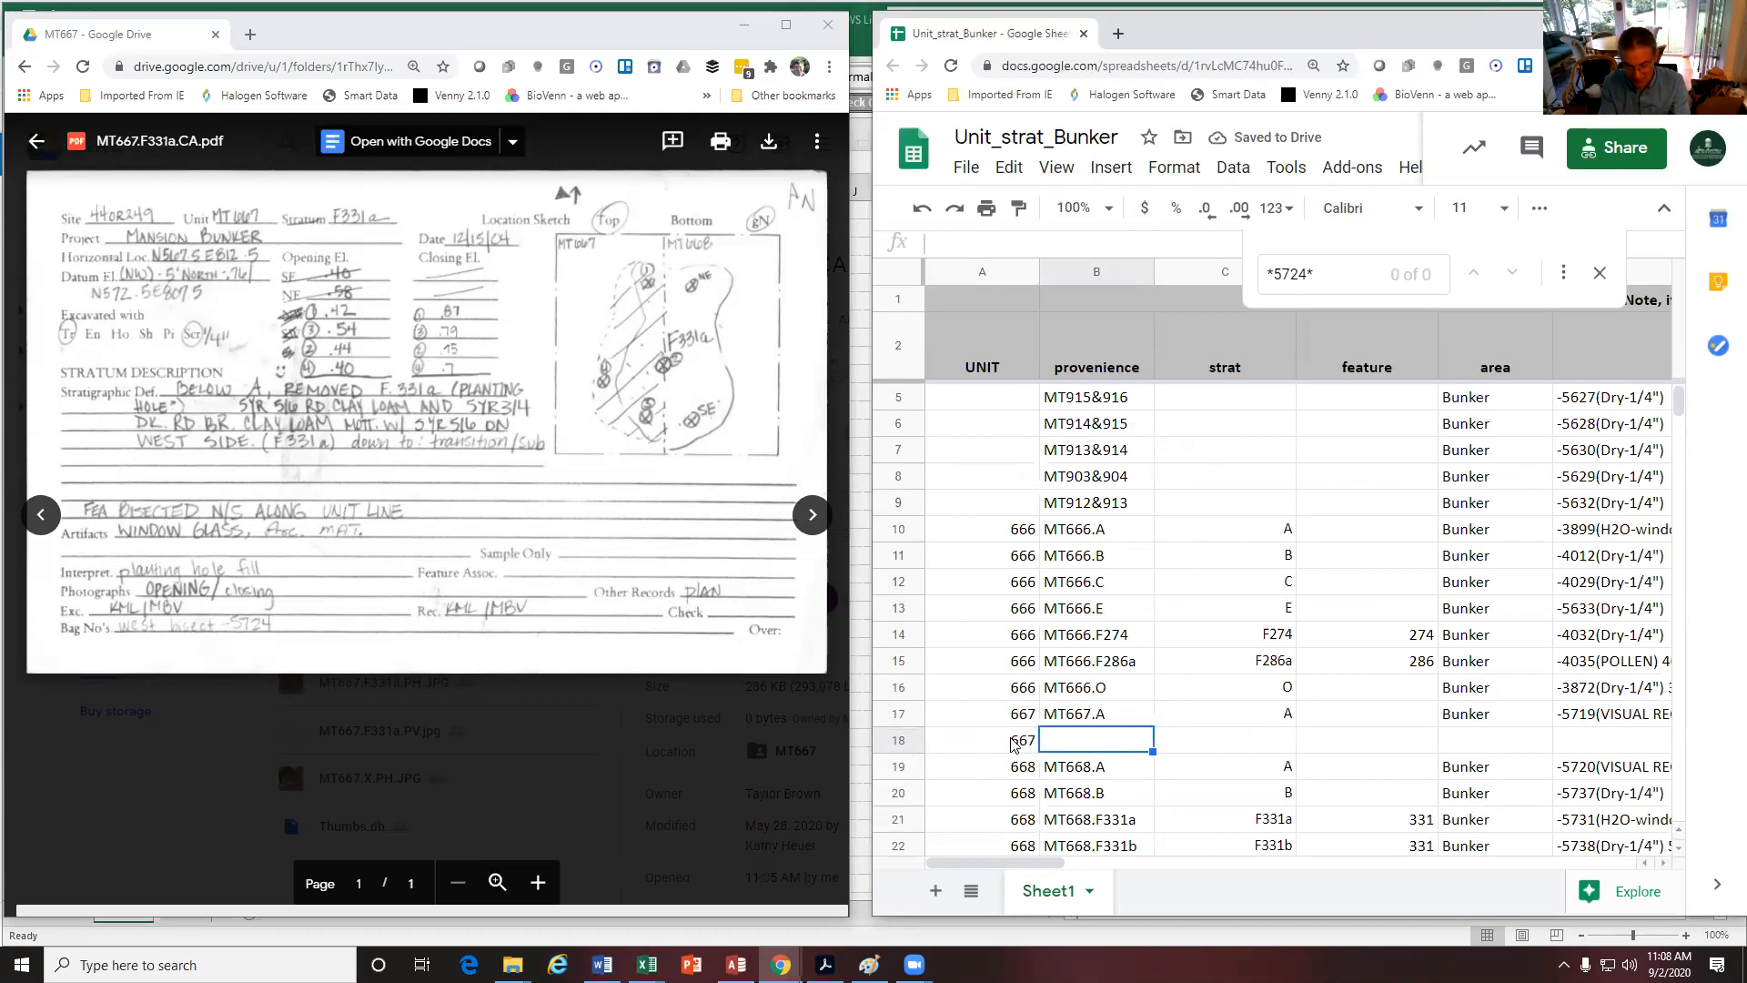
type("MT")
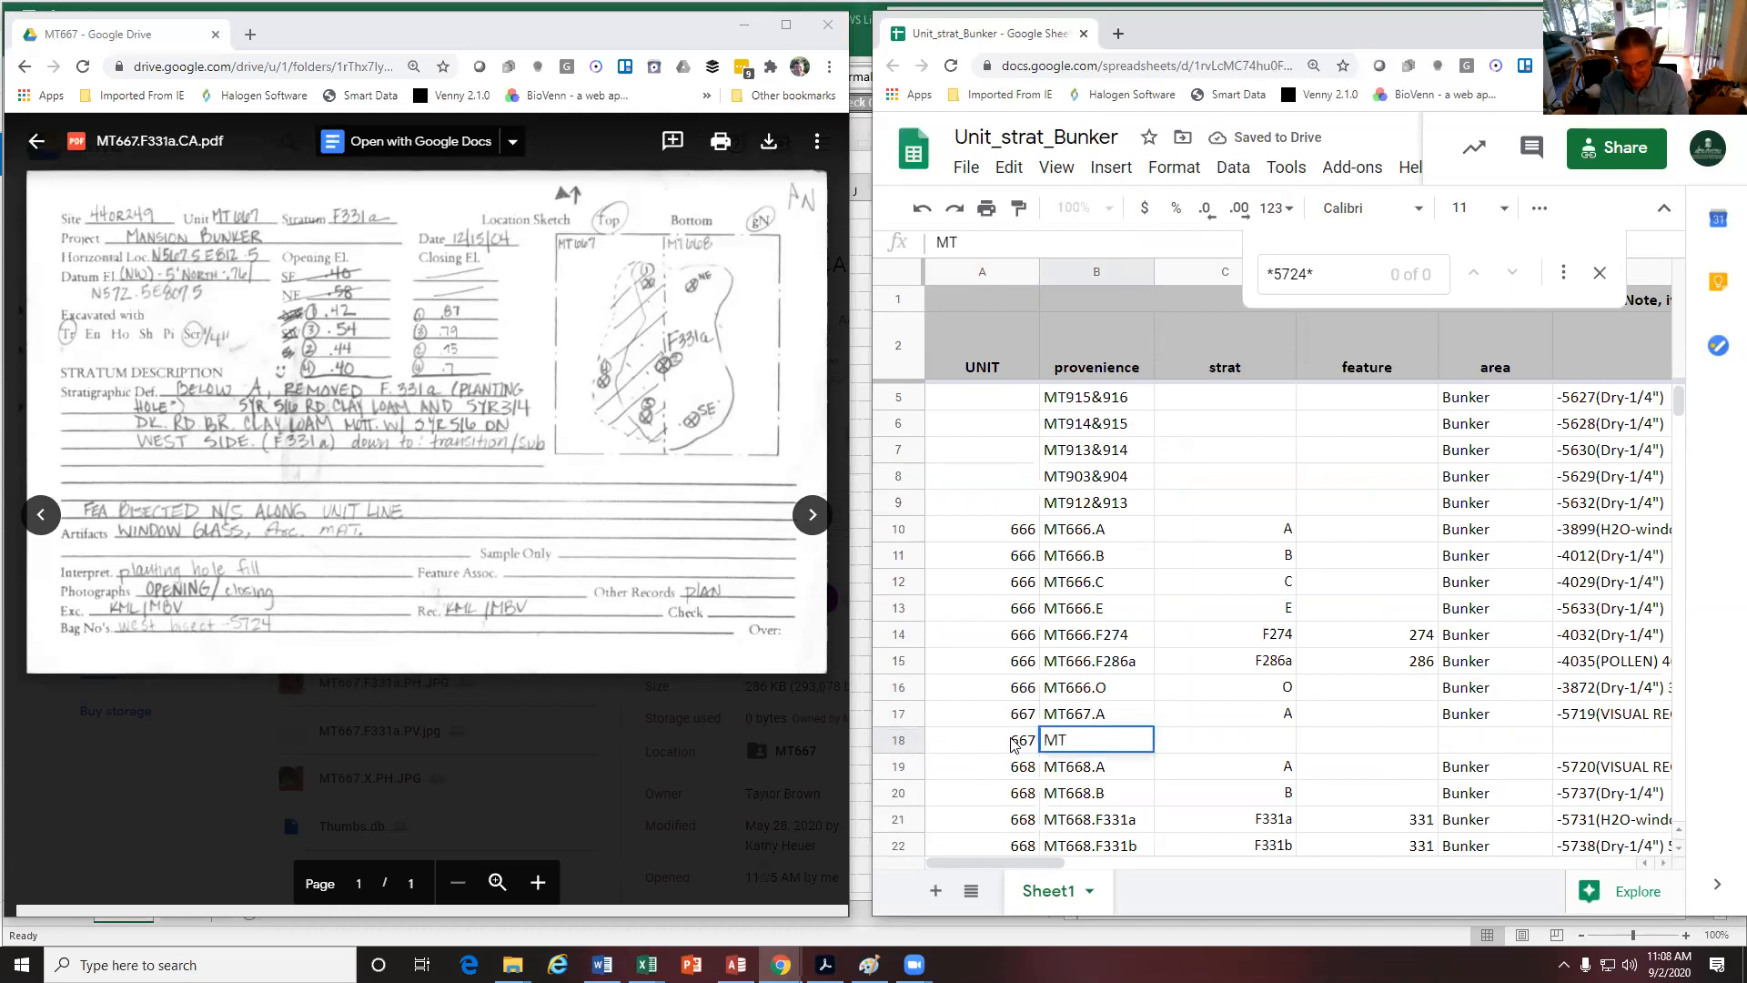
type("667")
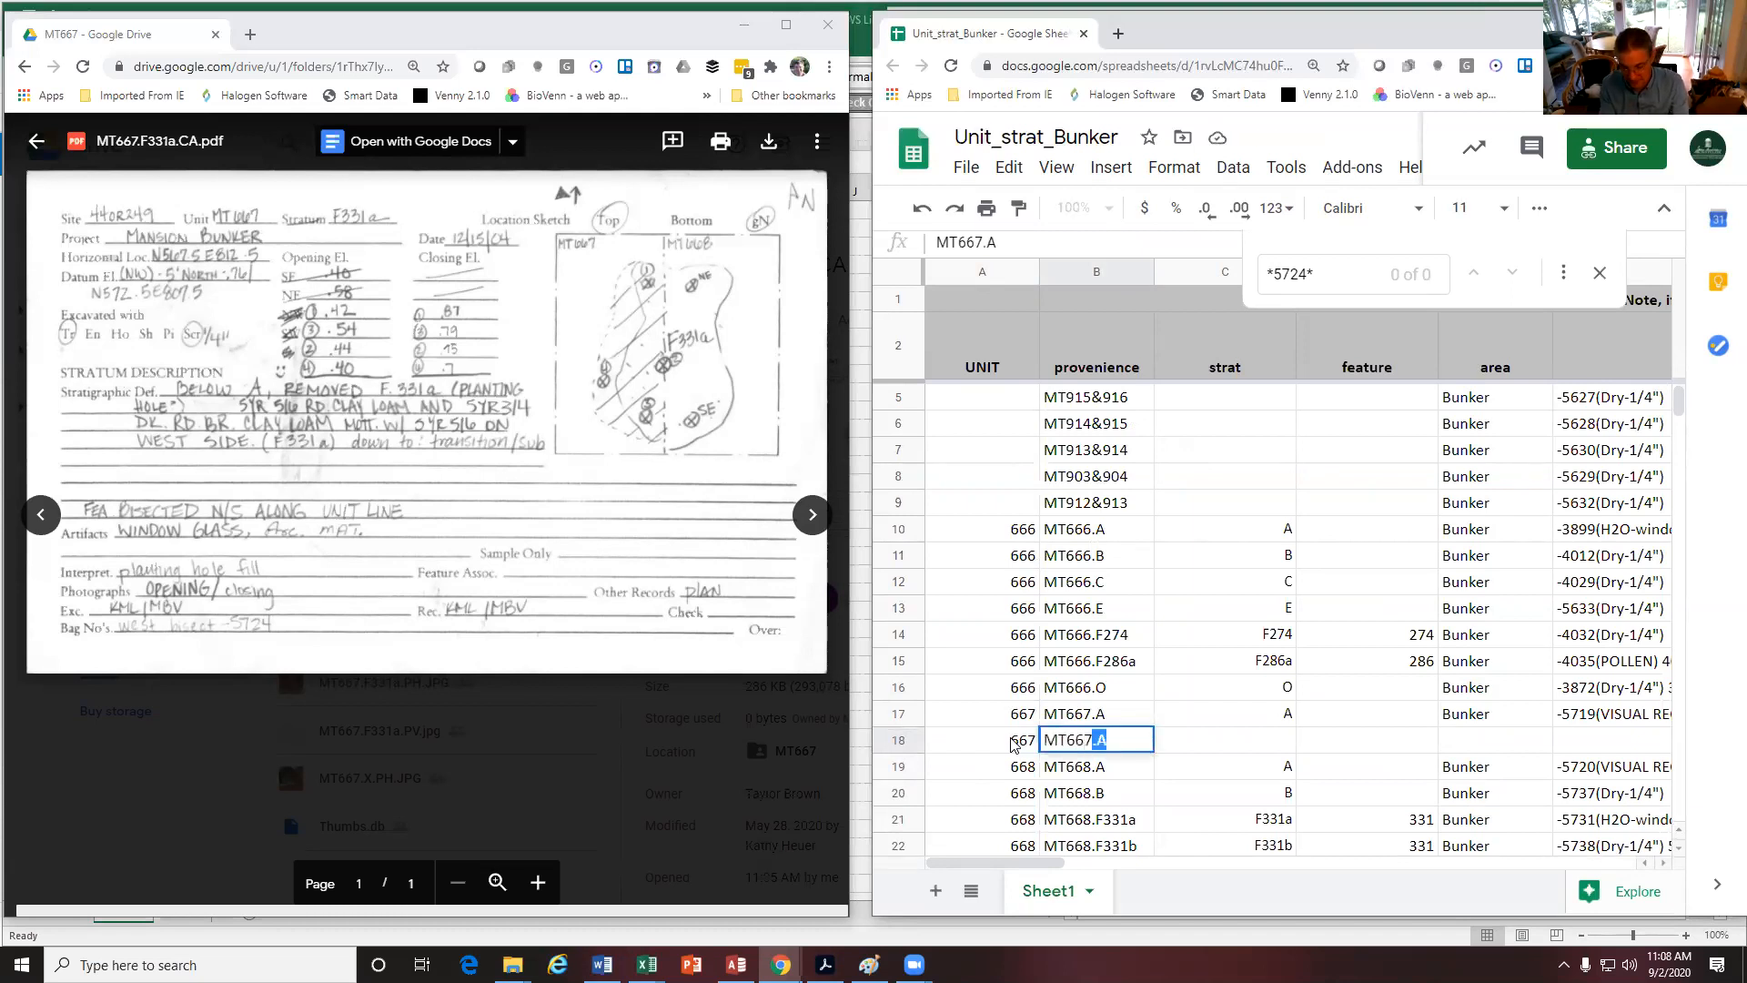
type(".F331a")
key("Tab")
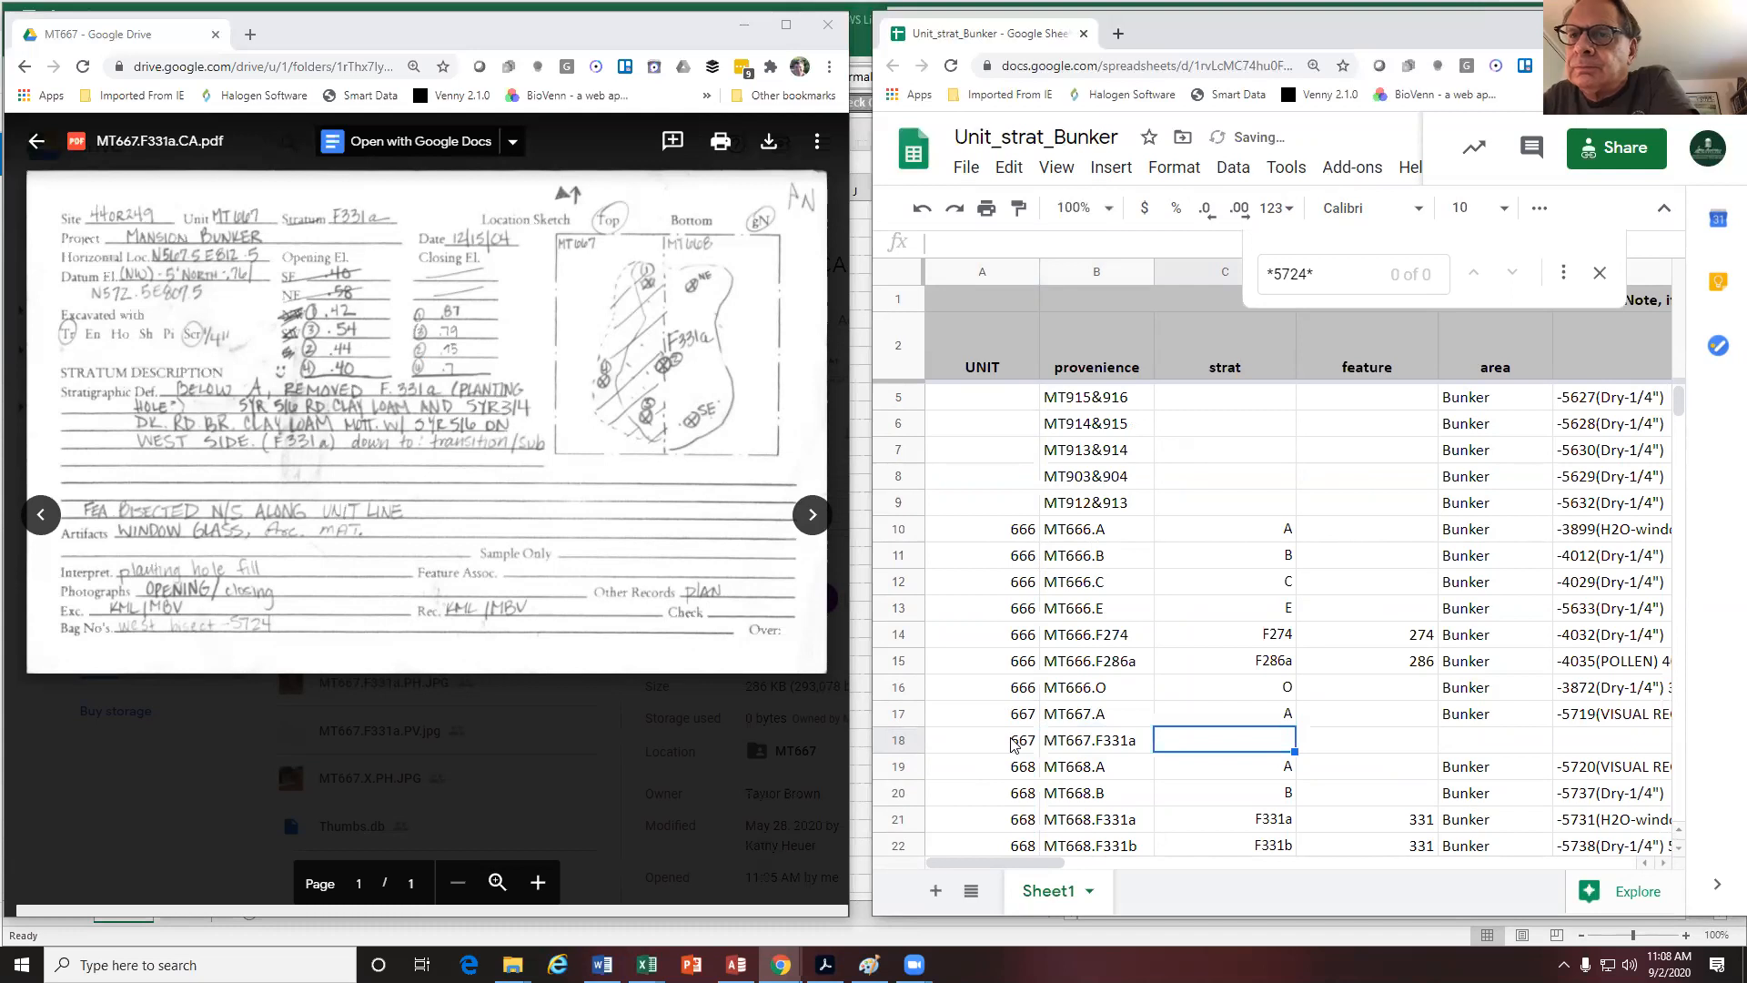
Fill in the MT667.F331a row with strat F331a, feature 331, area Bunker and sample -5724(Dry-1/4")
type("F")
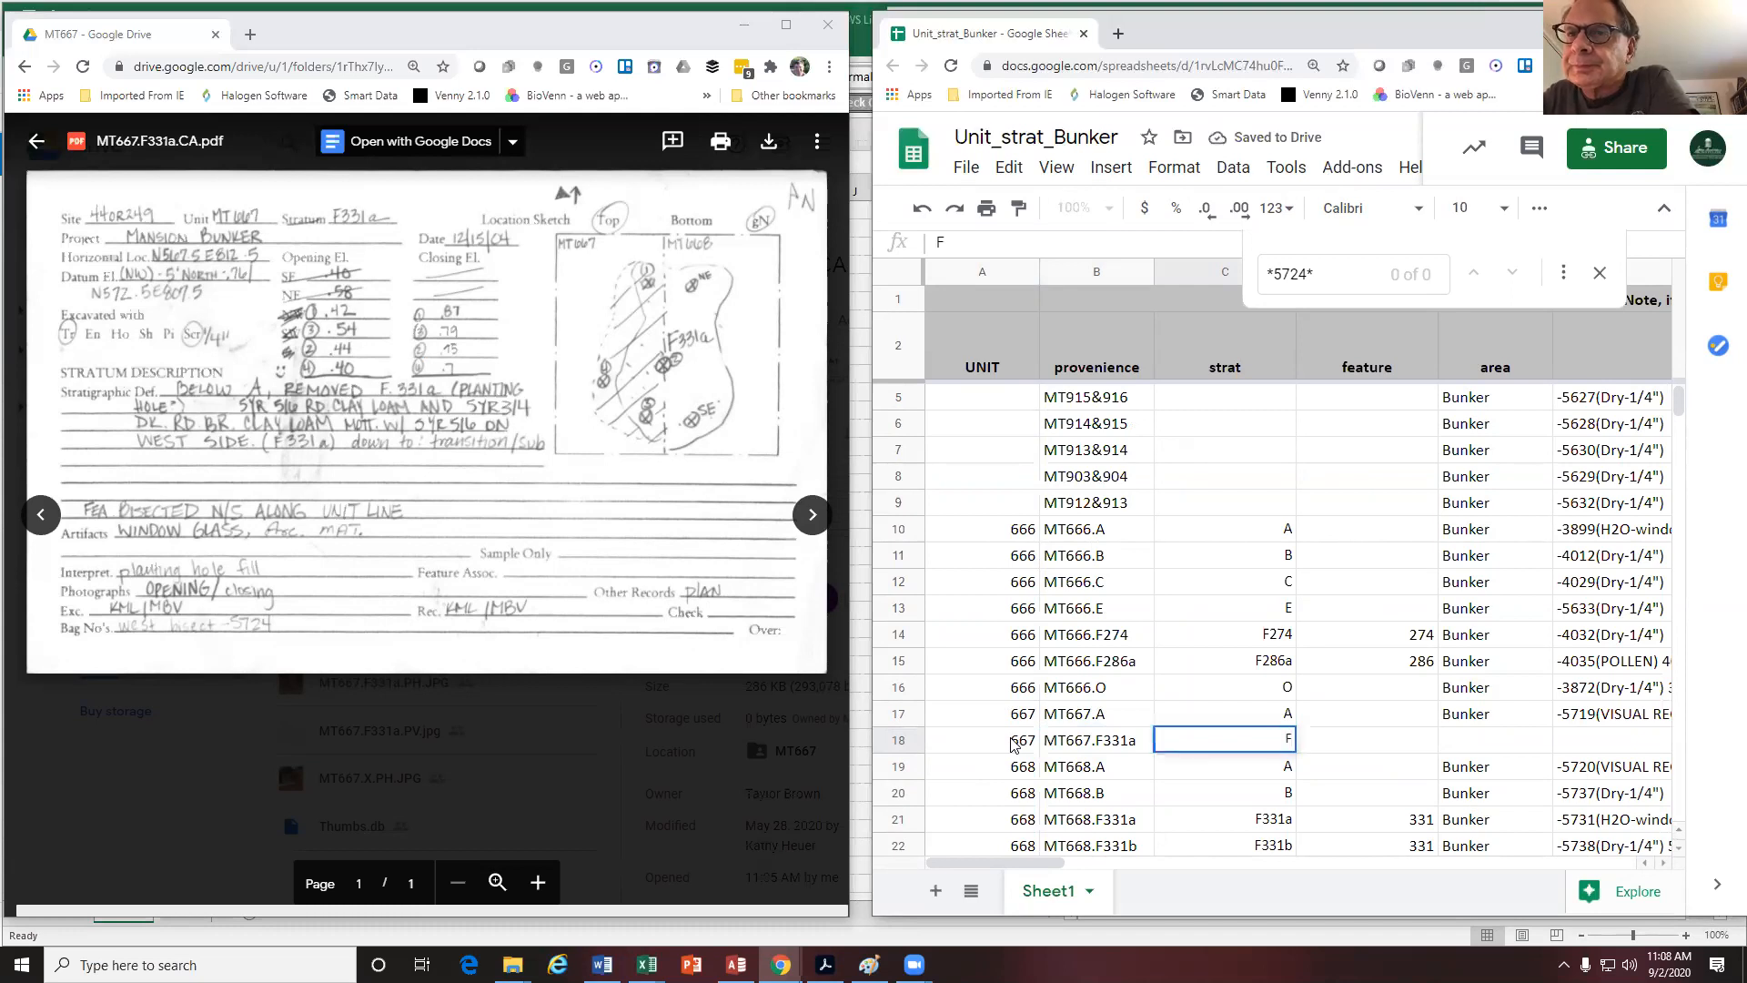
type("331a")
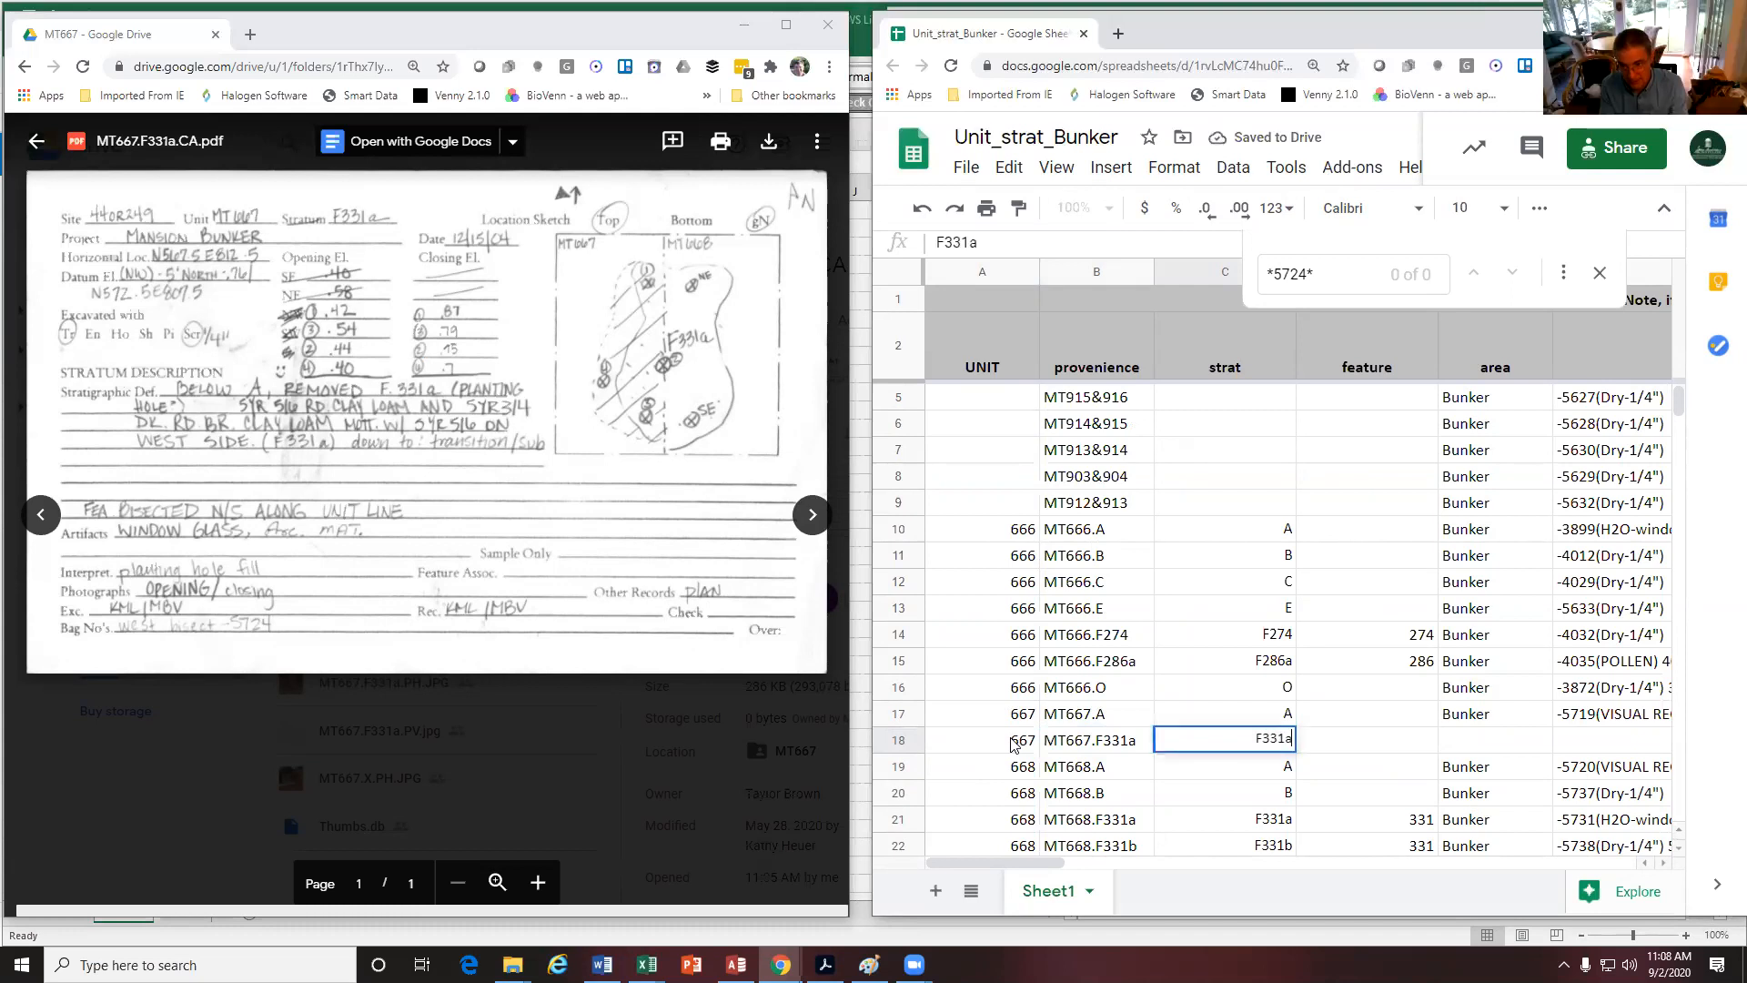
key("Tab")
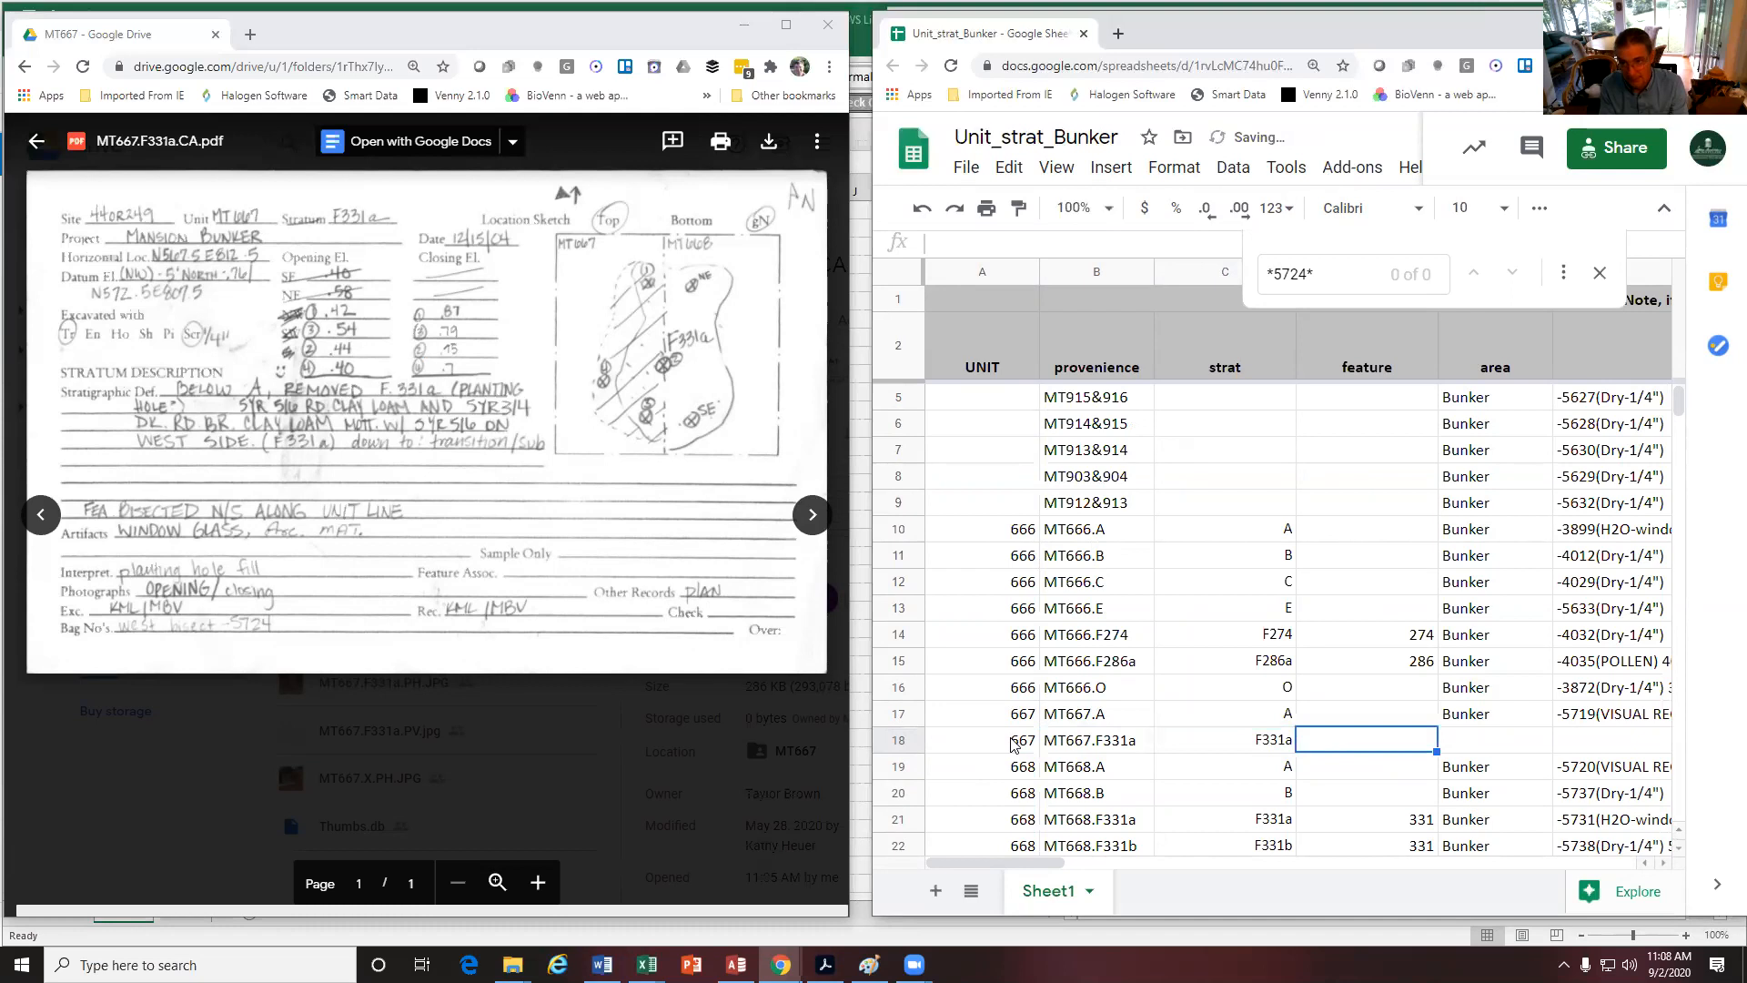
type("331")
key("Tab")
type("Bunker")
key("Tab")
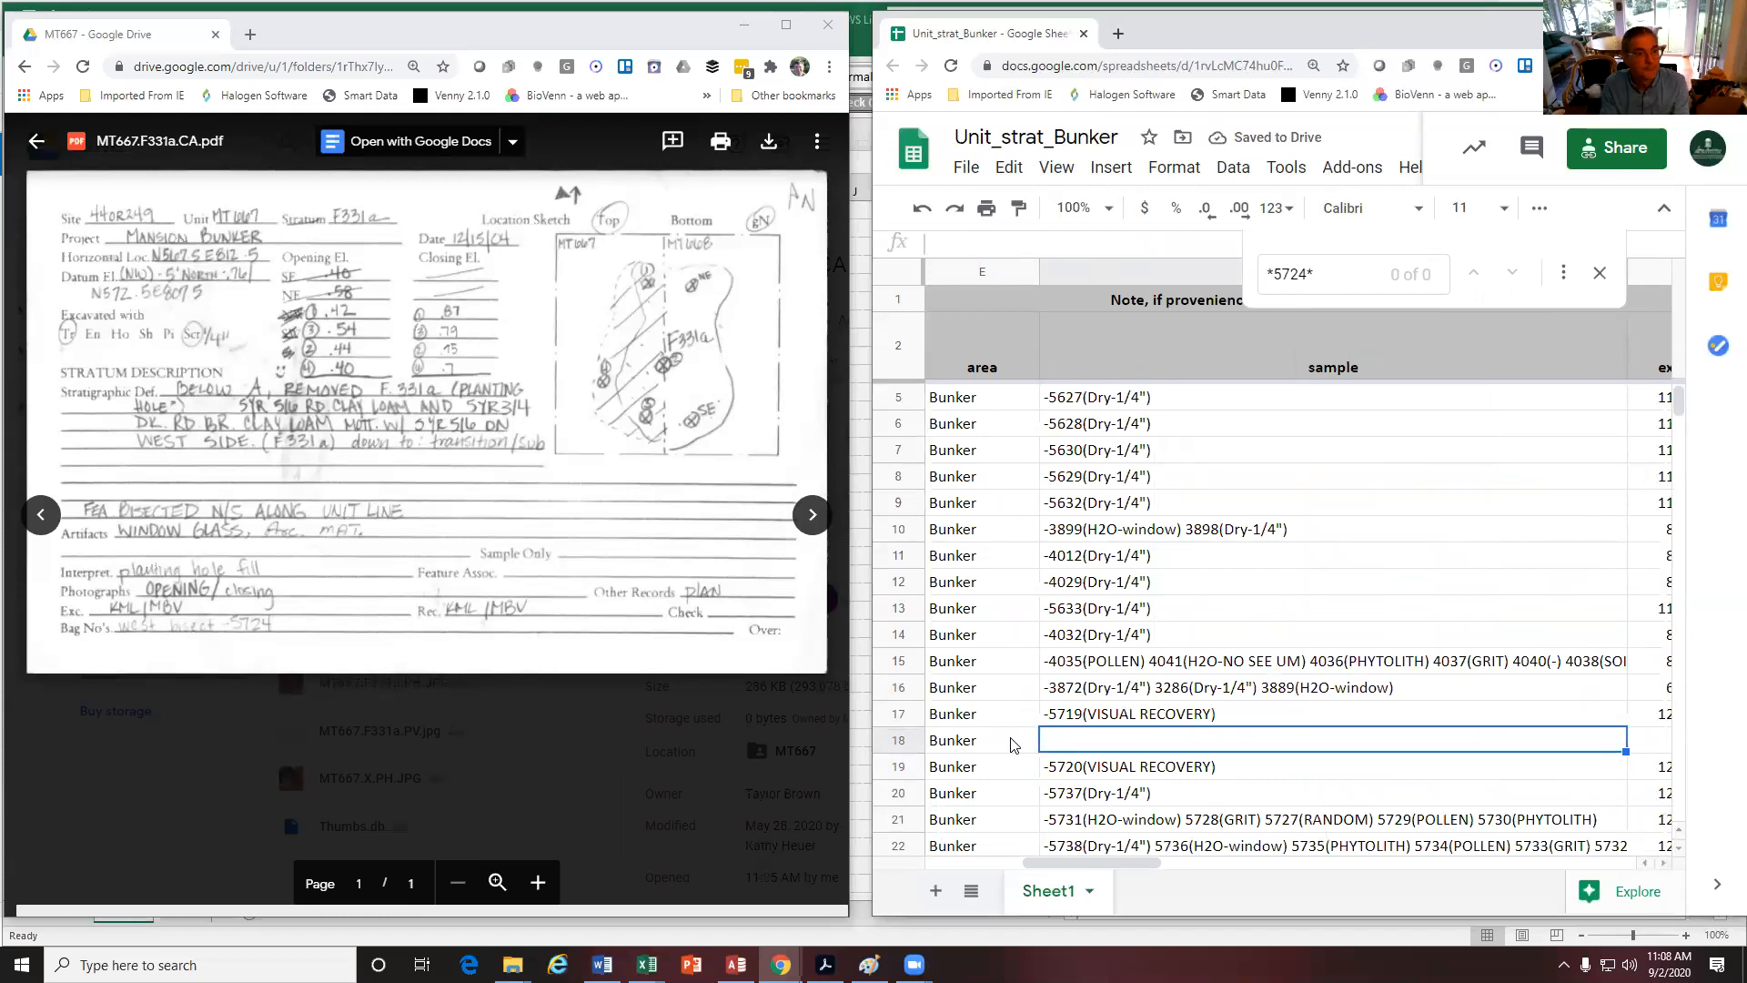
type("-")
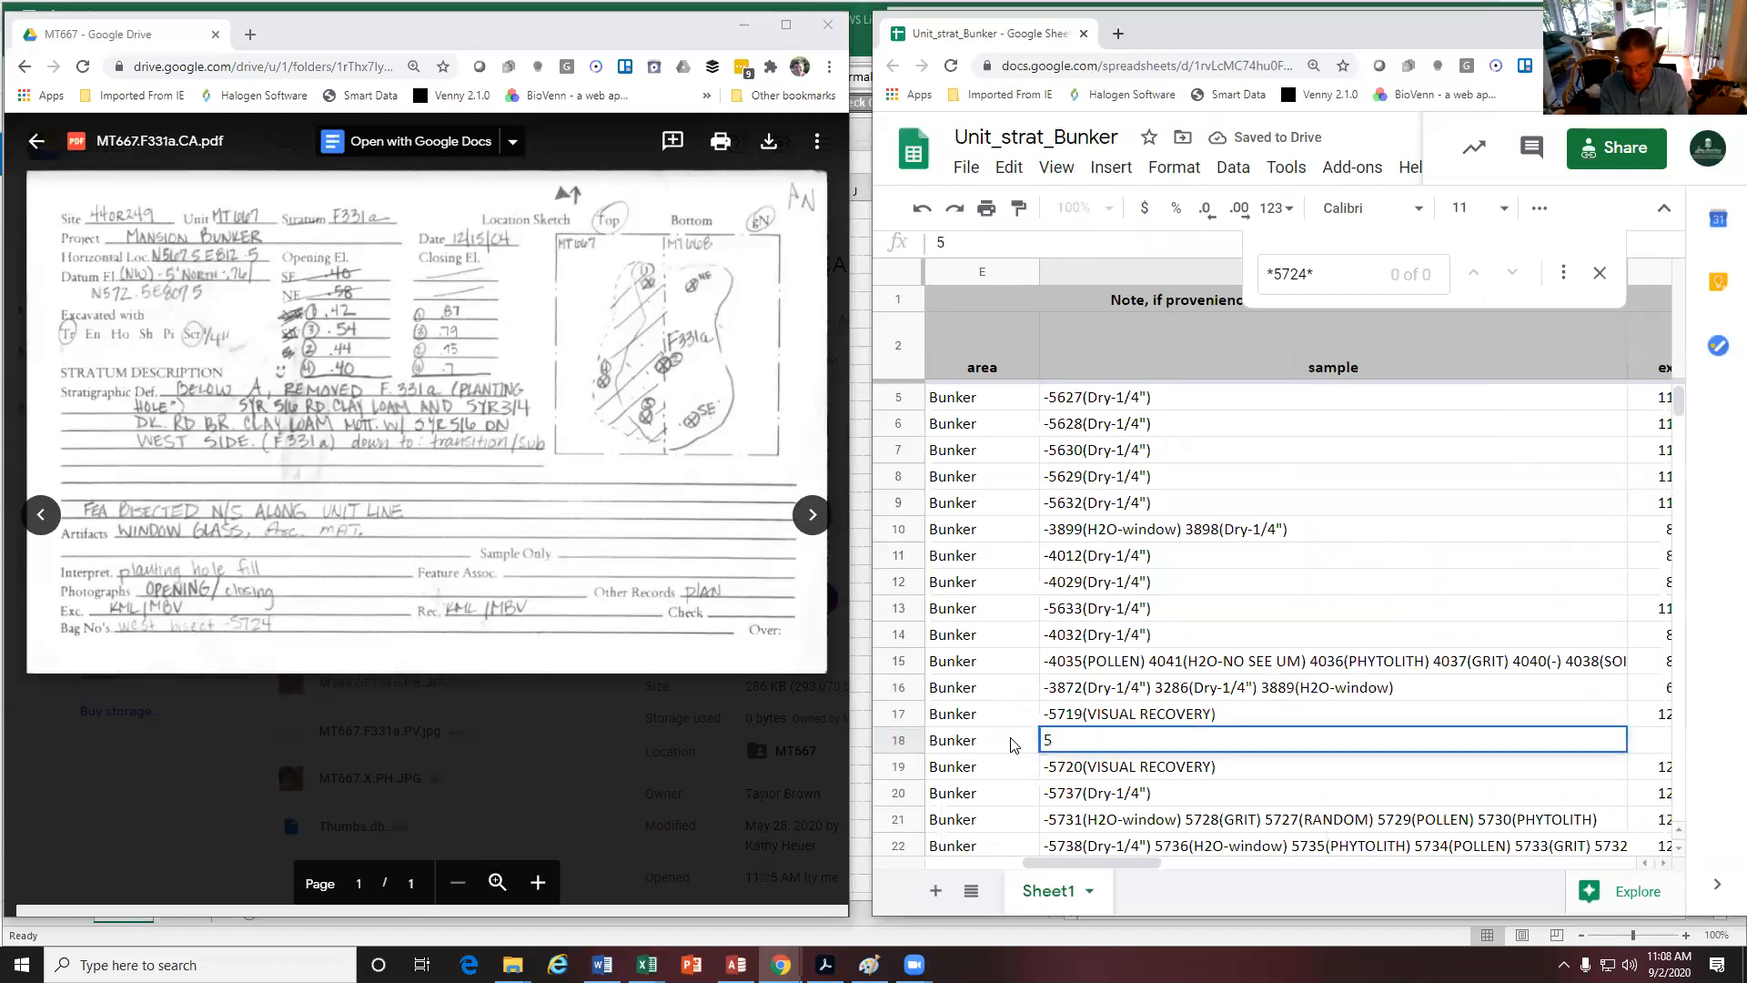
type("5724(Dry-1/4\"")
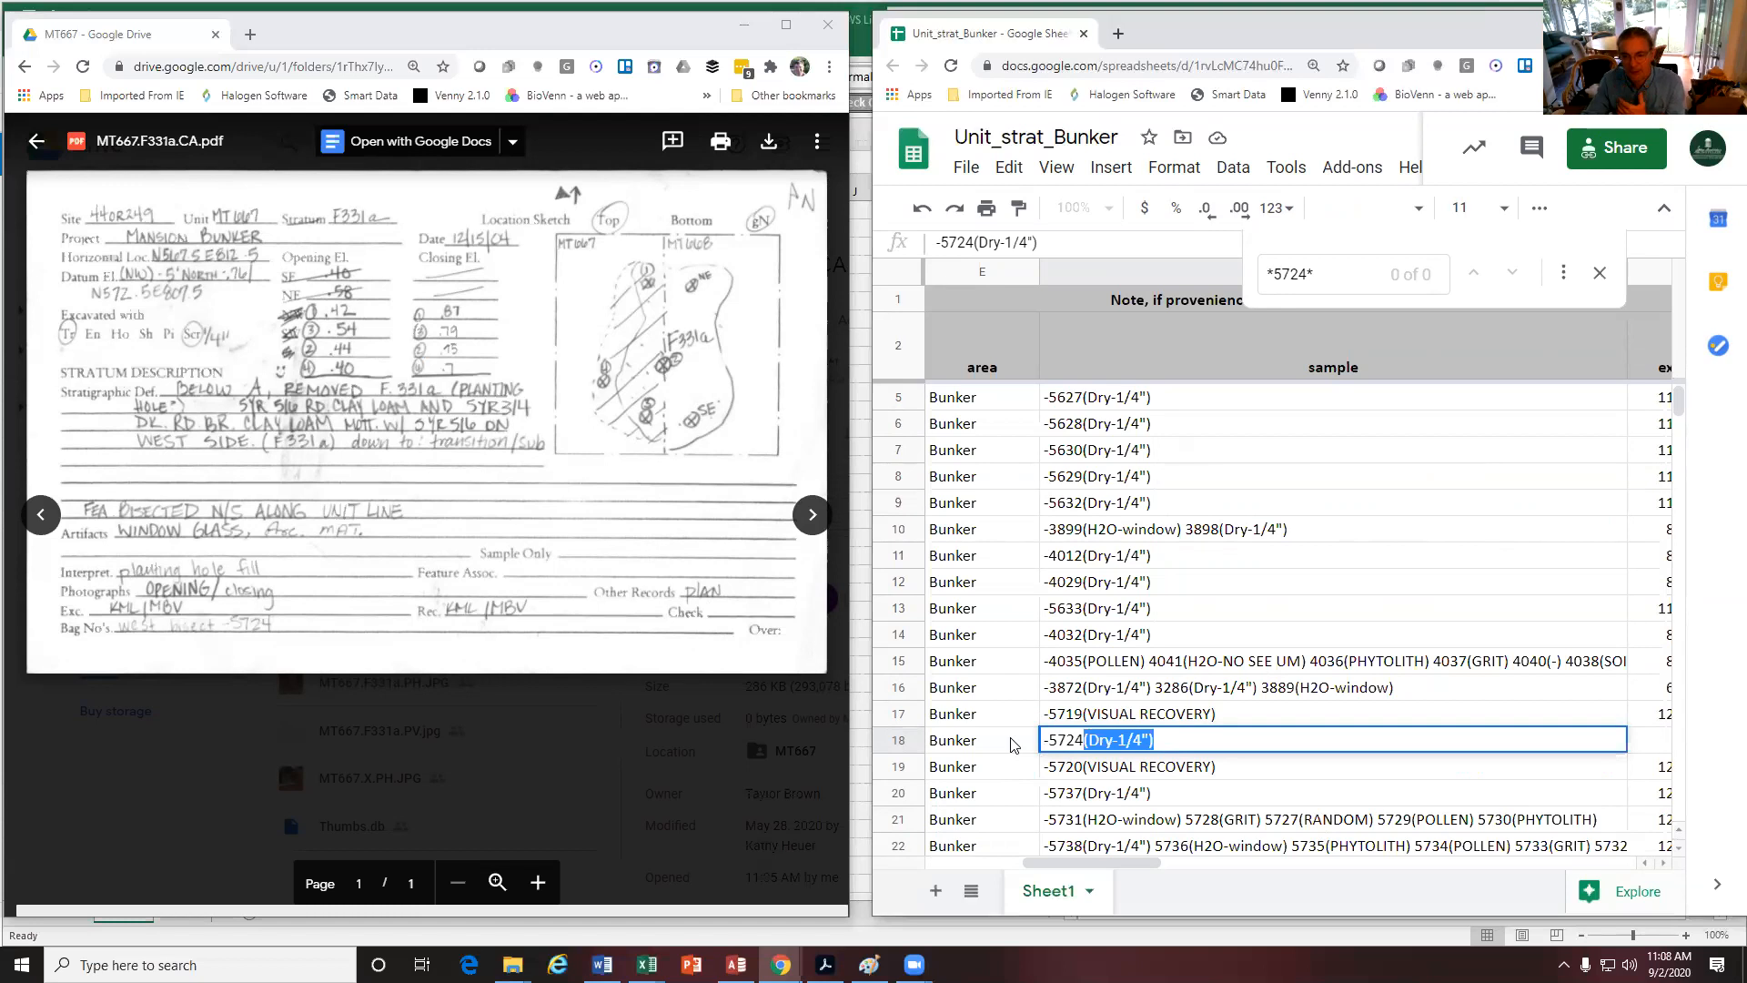
Search the sheet for -5724 and compare the row 3 entry with the new MT667.F331a row
left_click(1340, 273)
key("ctrl+a")
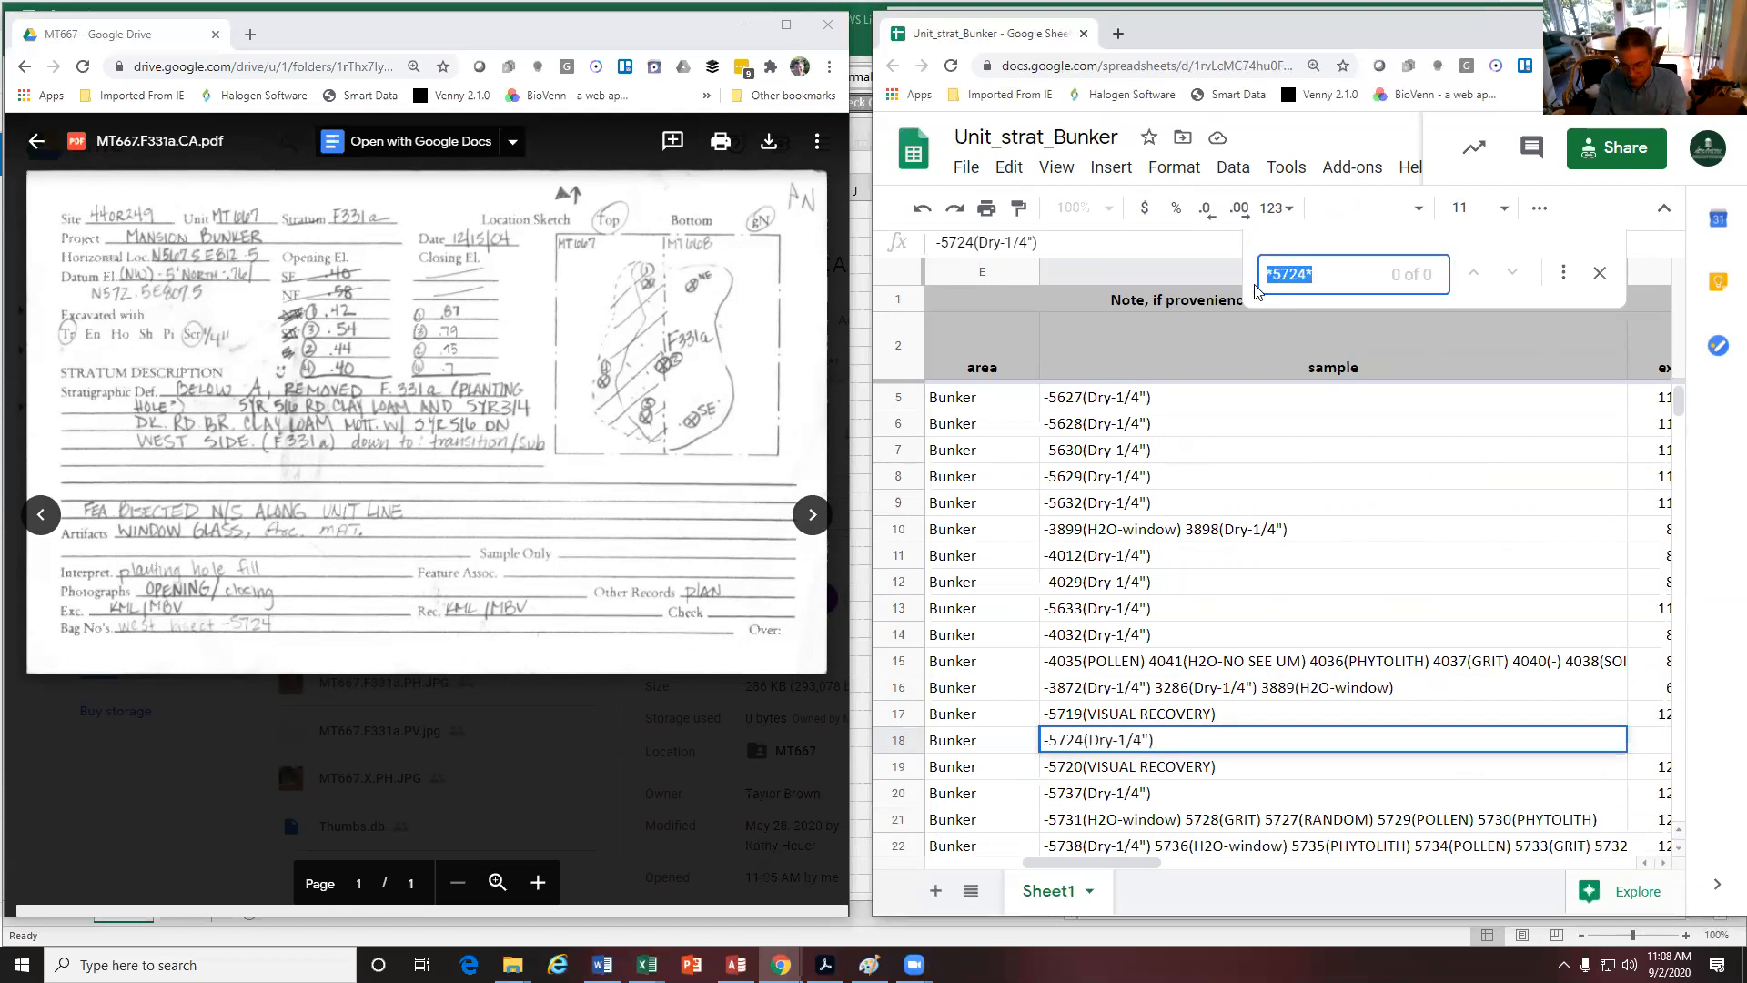
type("-5724")
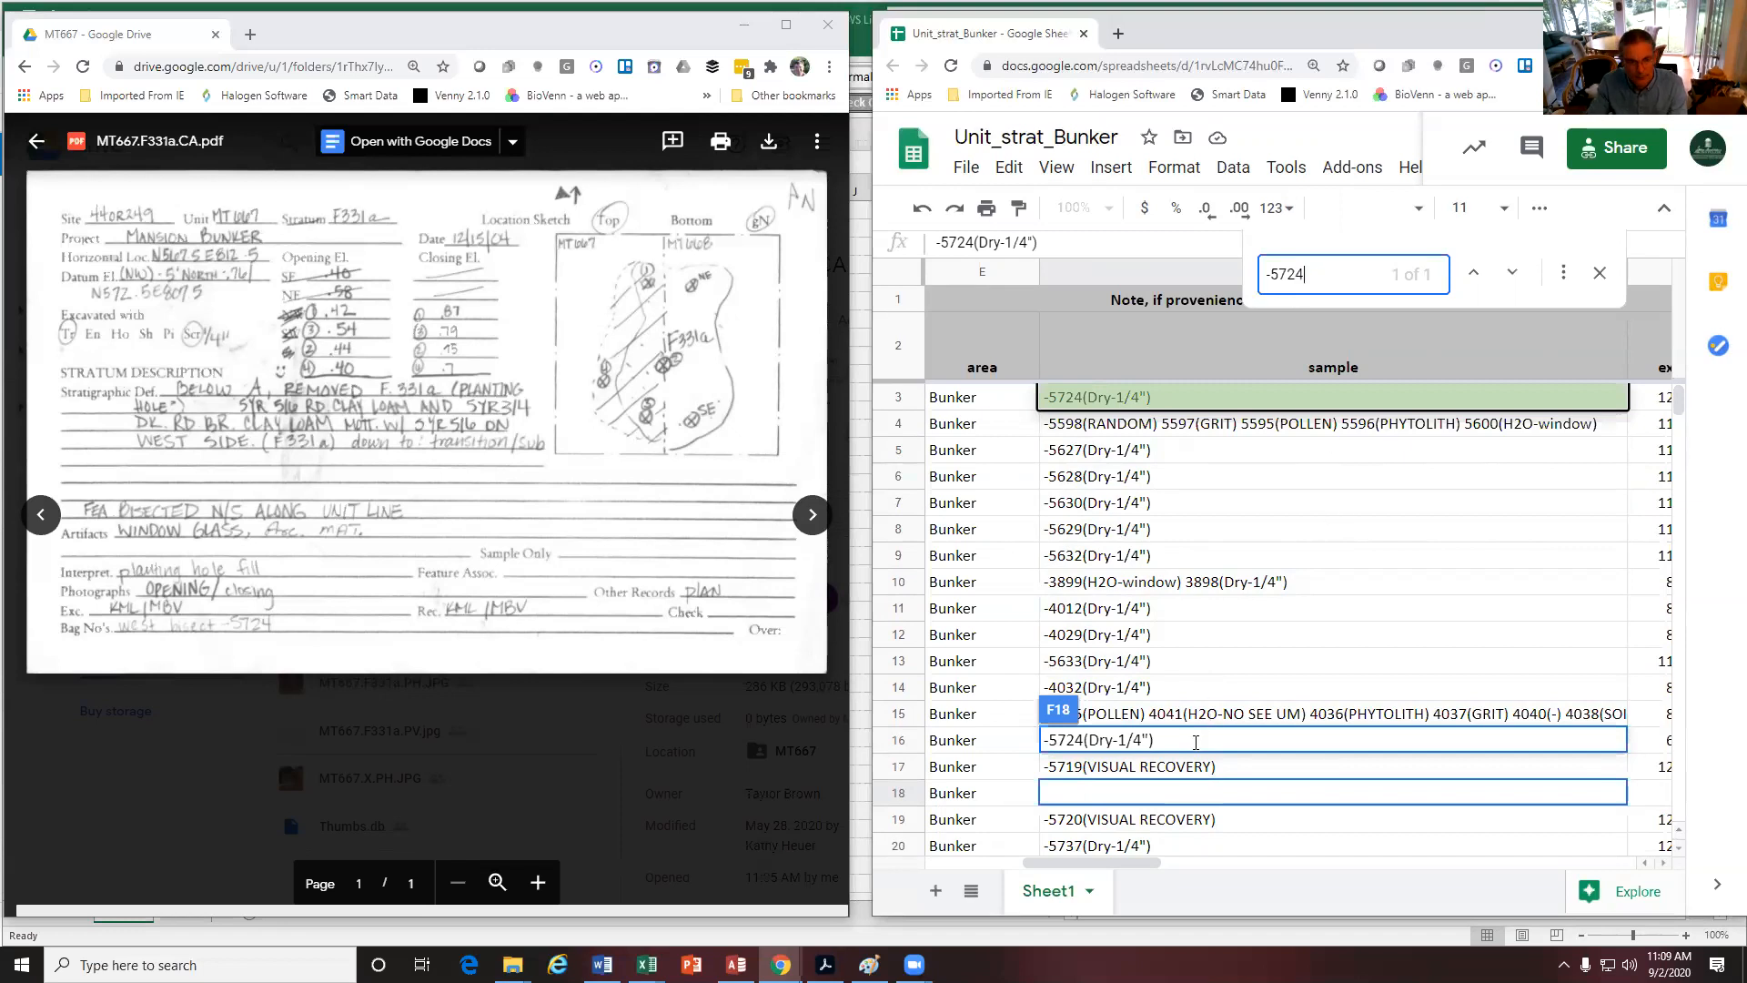
left_click_drag(1127, 861, 1026, 881)
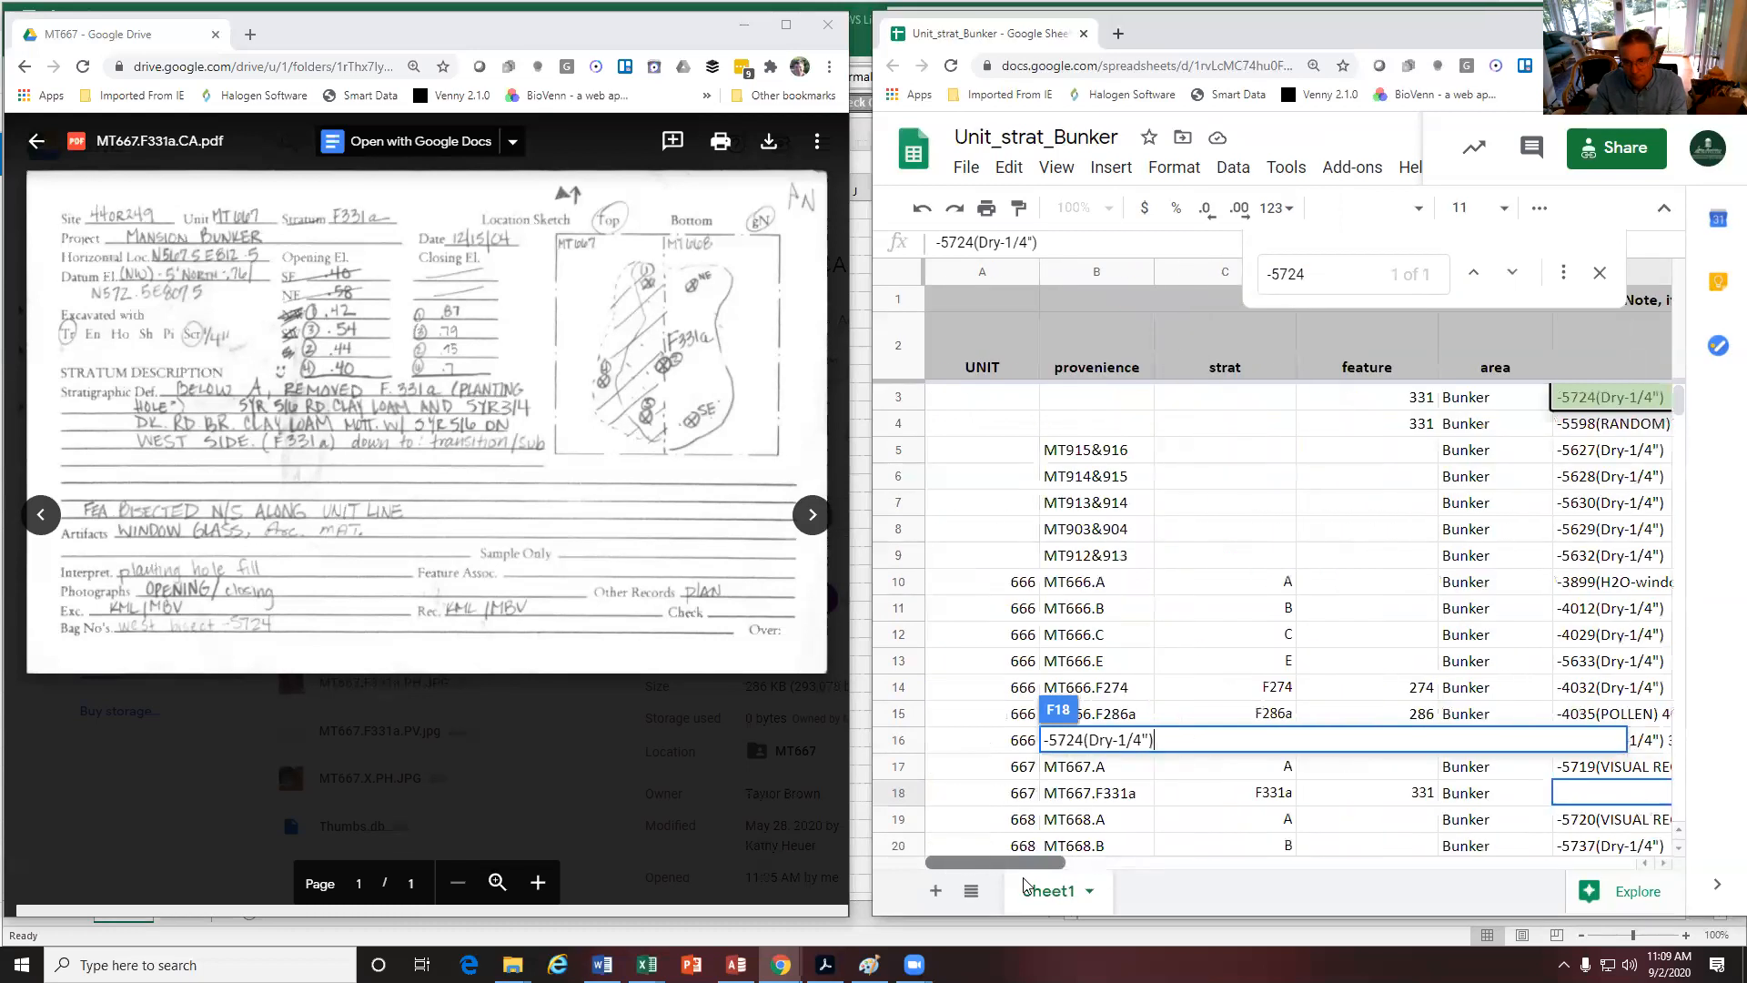
left_click(992, 742)
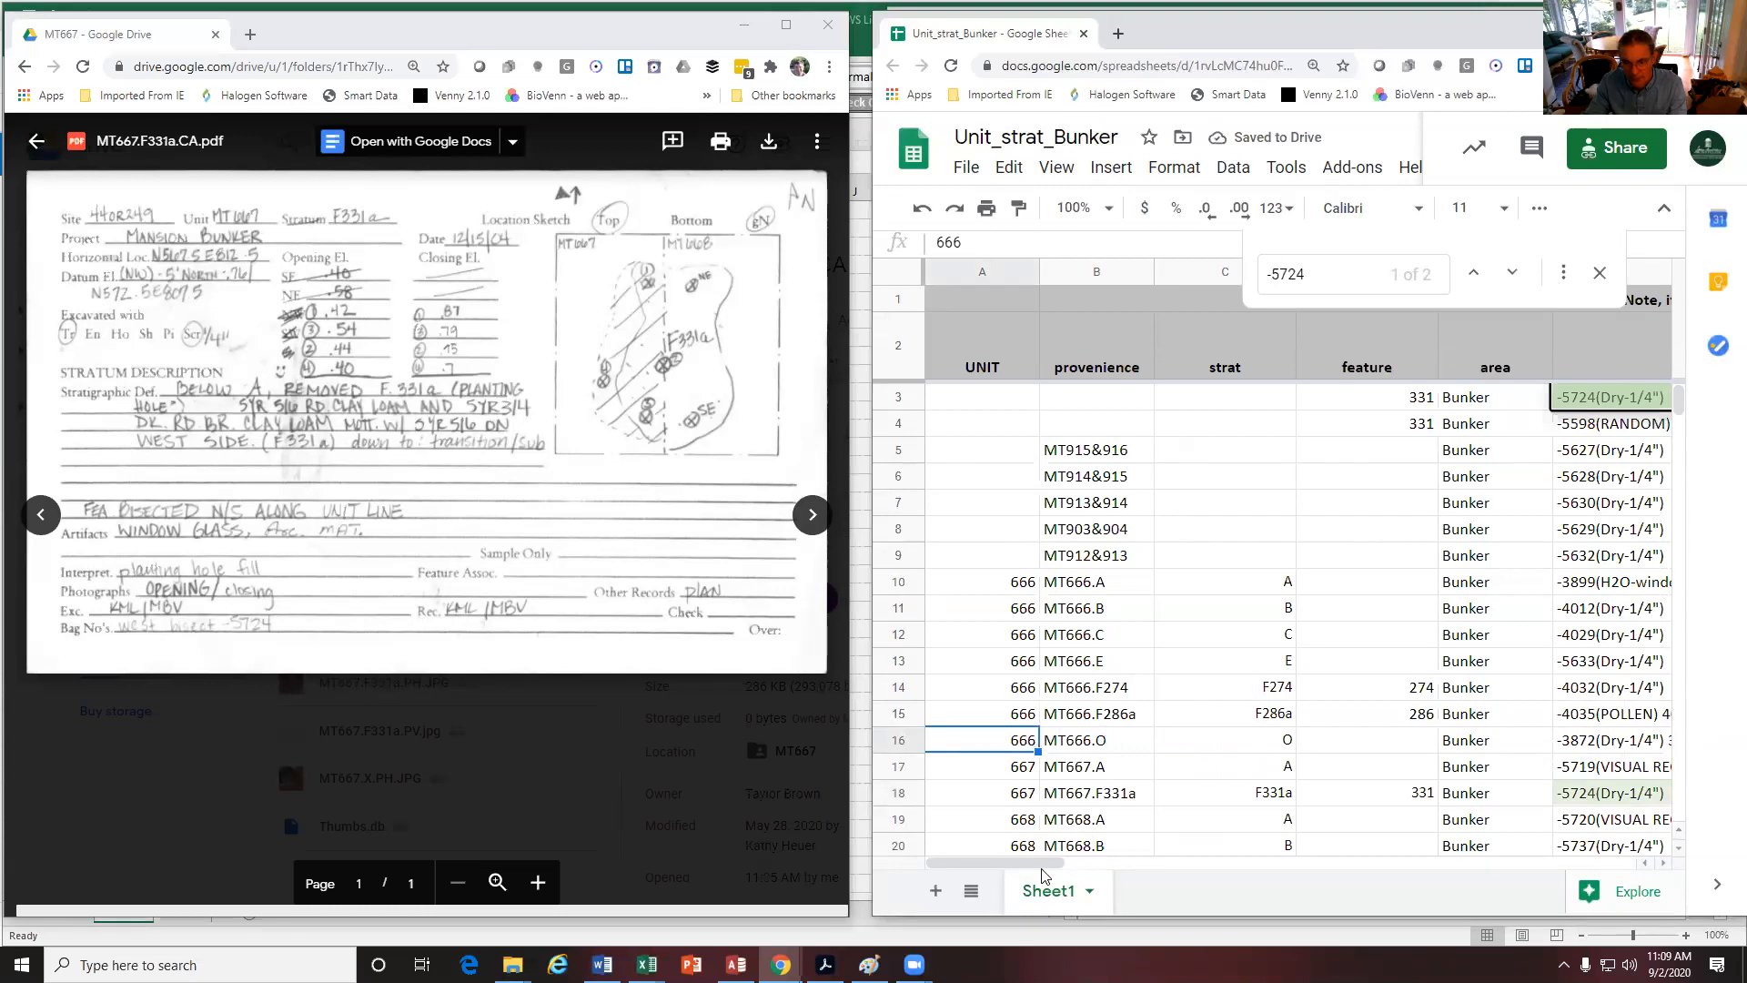
left_click_drag(1046, 863, 1128, 872)
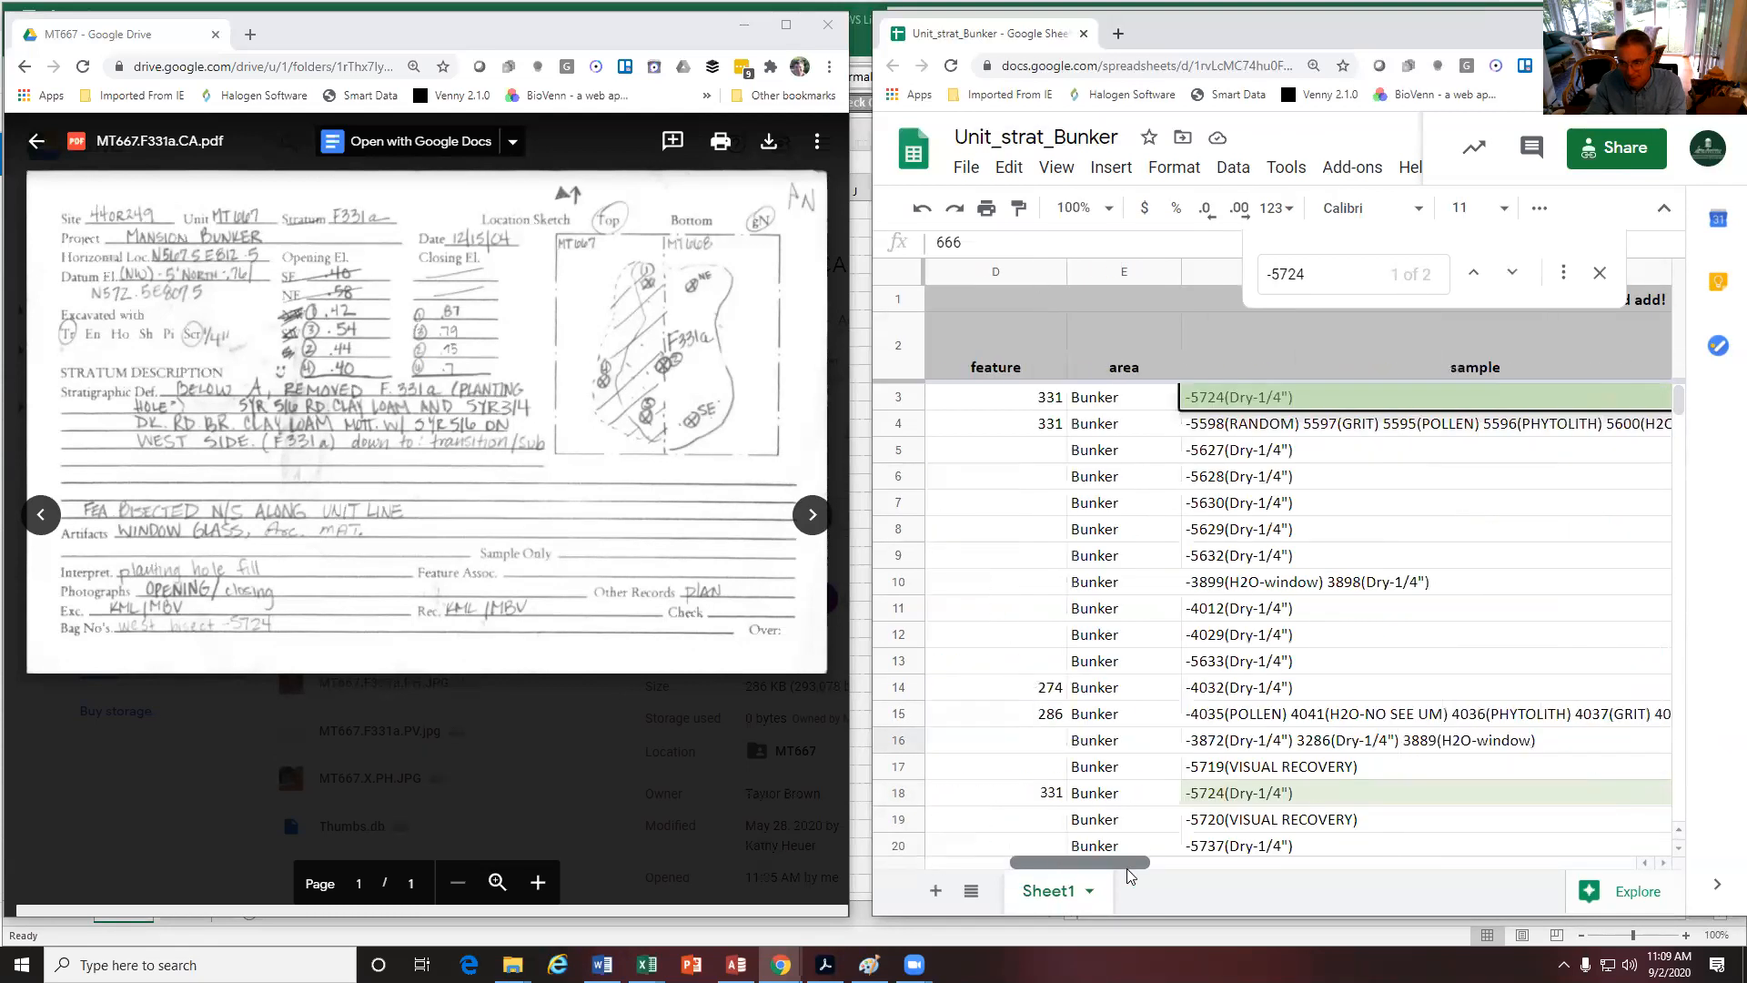
left_click(1321, 790)
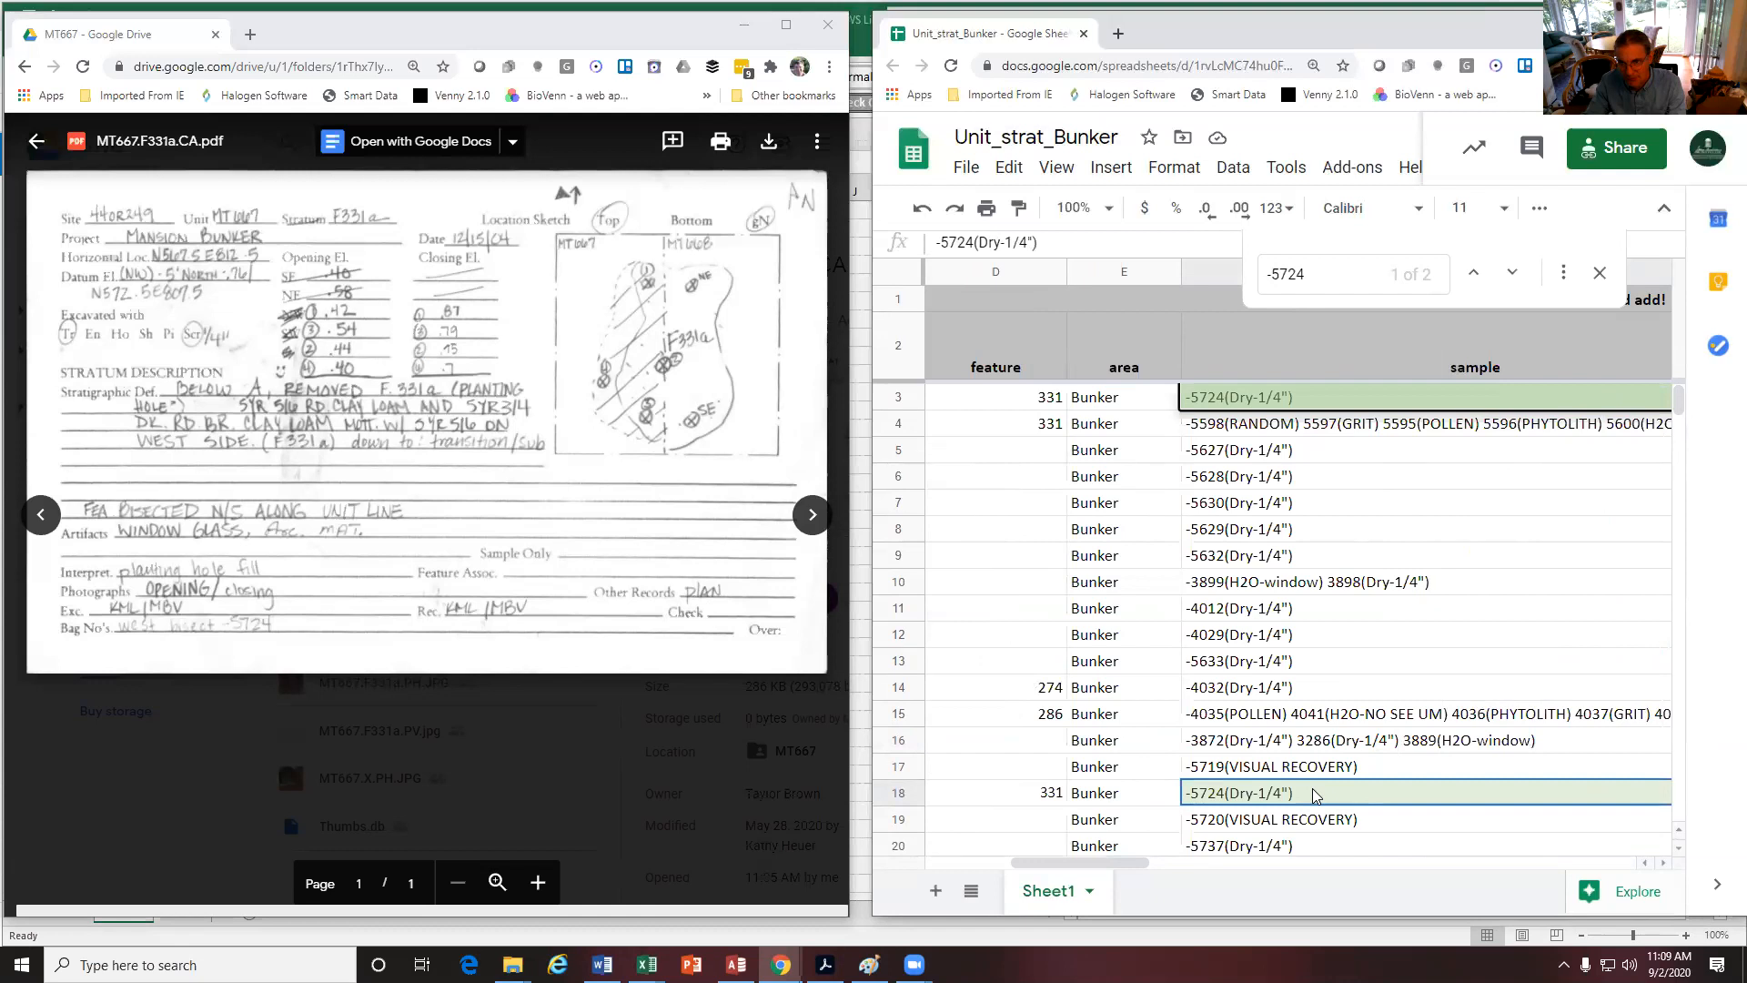
left_click(1221, 403)
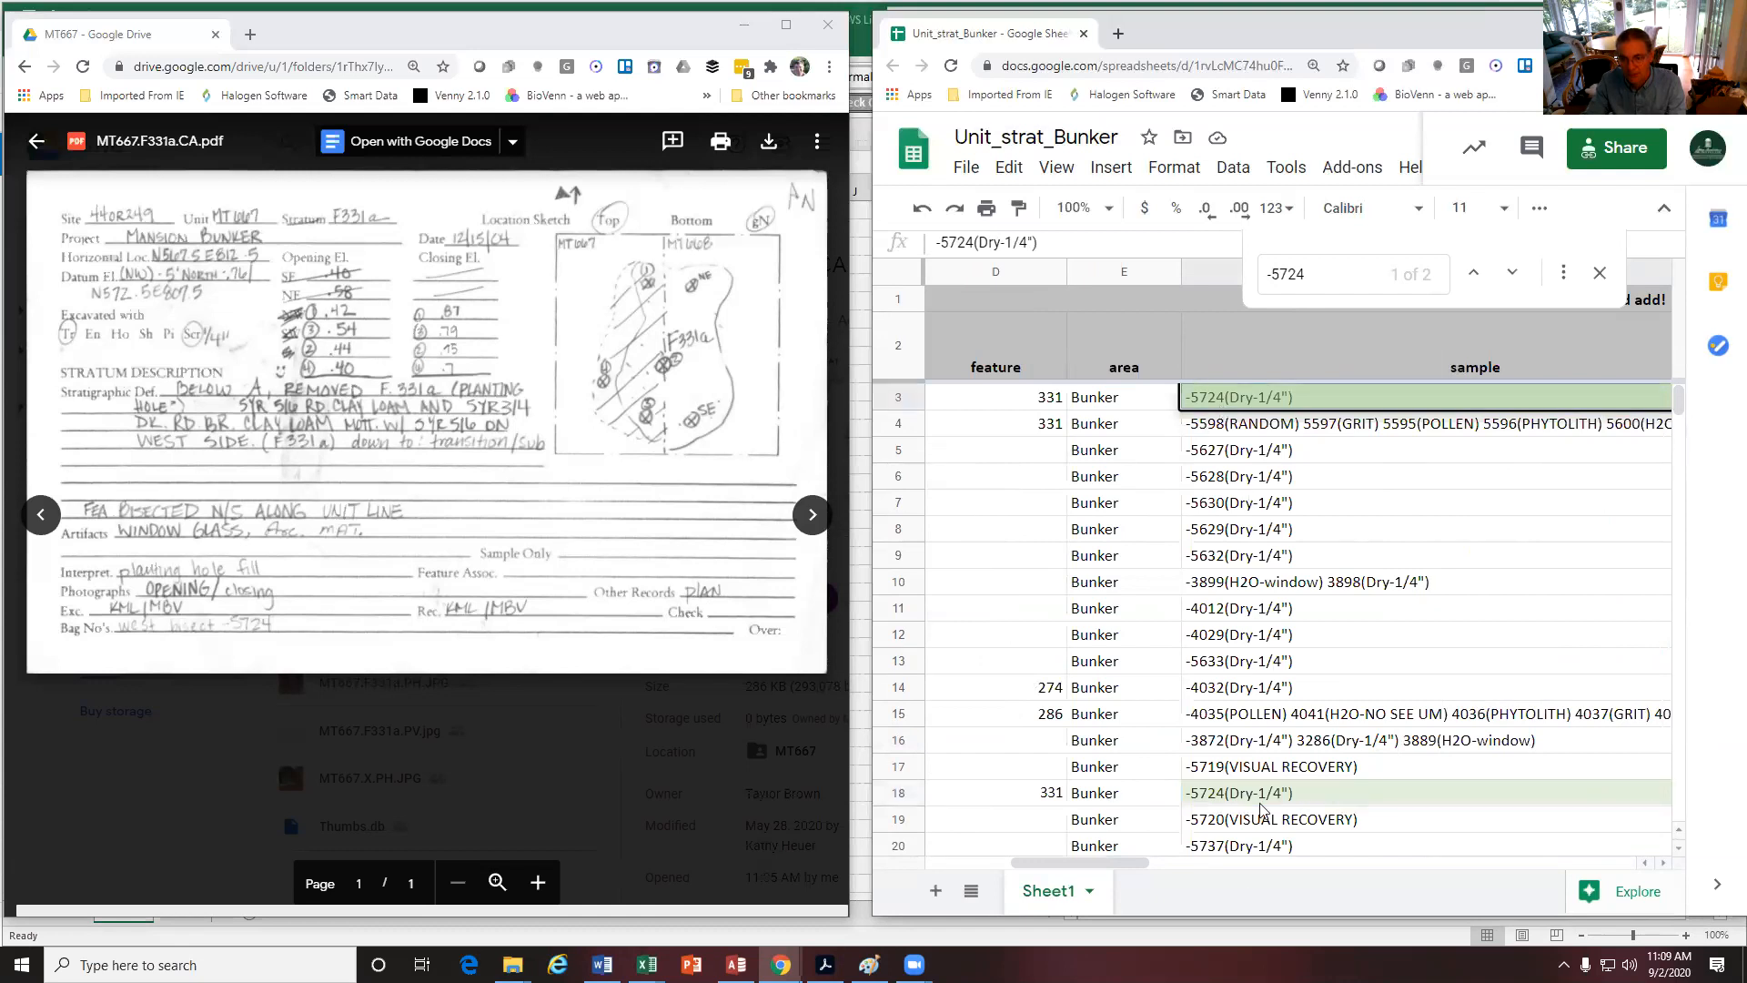
left_click_drag(1099, 869, 978, 866)
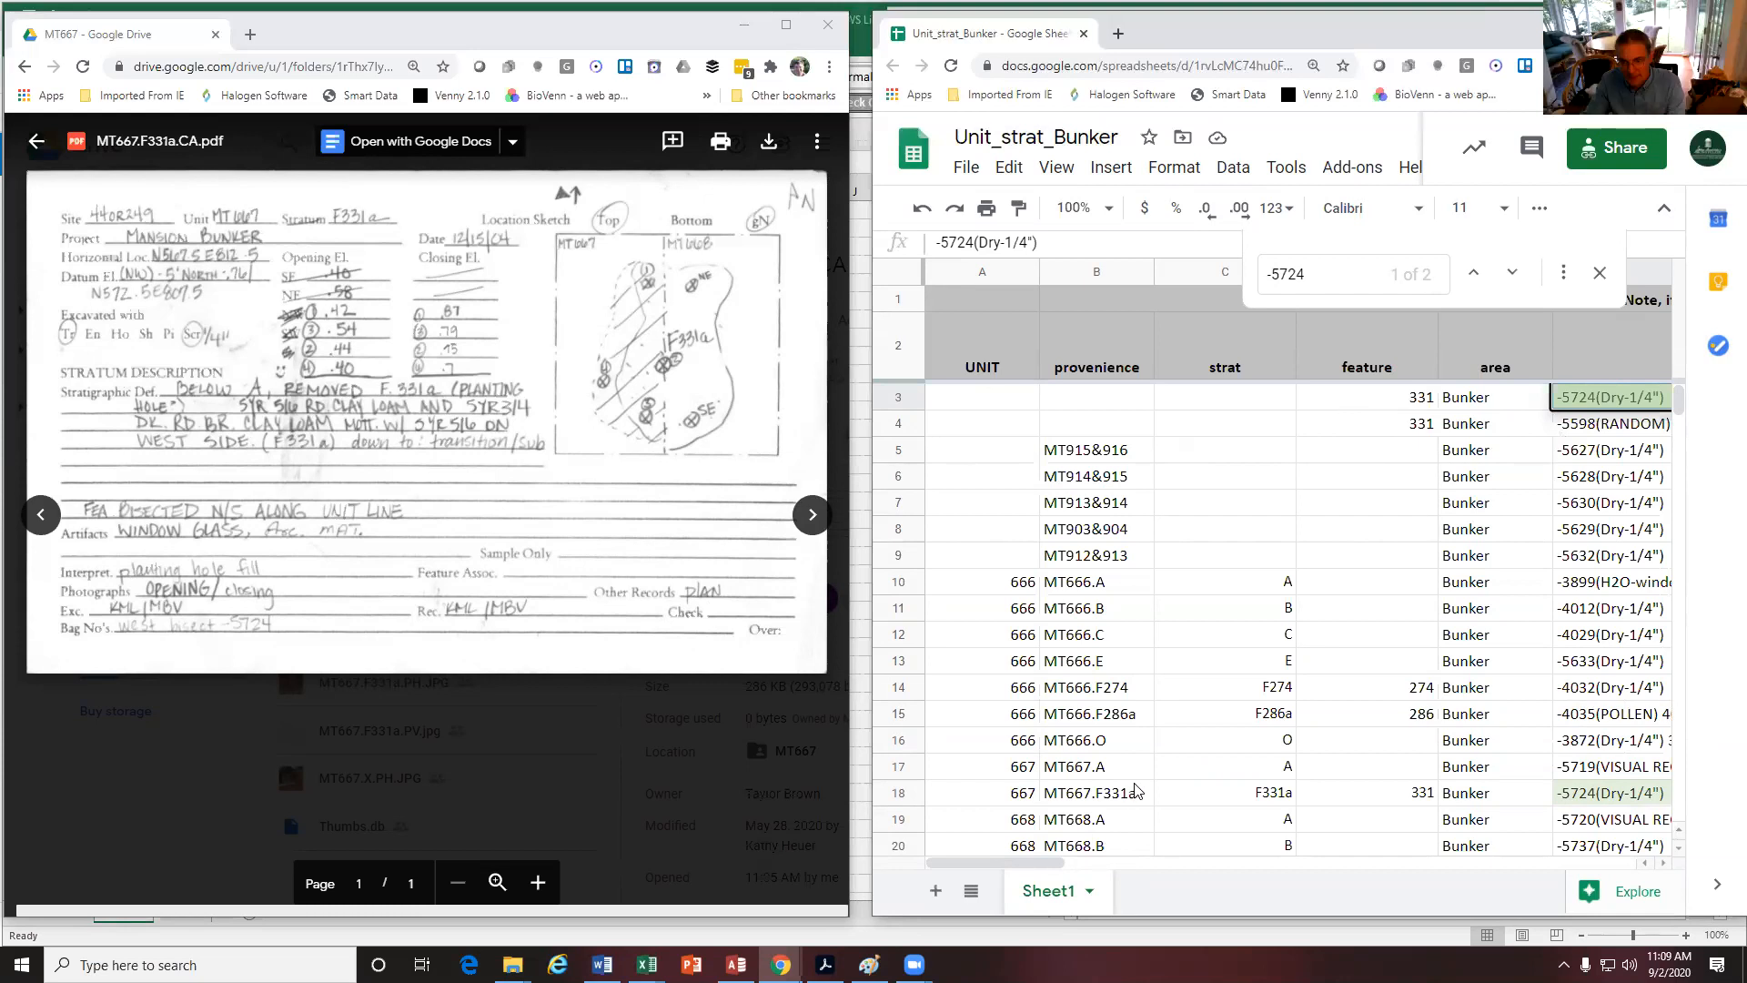
Set the excdate of the MT667.F331a row to 12/15/2004, leaving its site_stratum and ID blank
left_click_drag(1019, 859, 1172, 865)
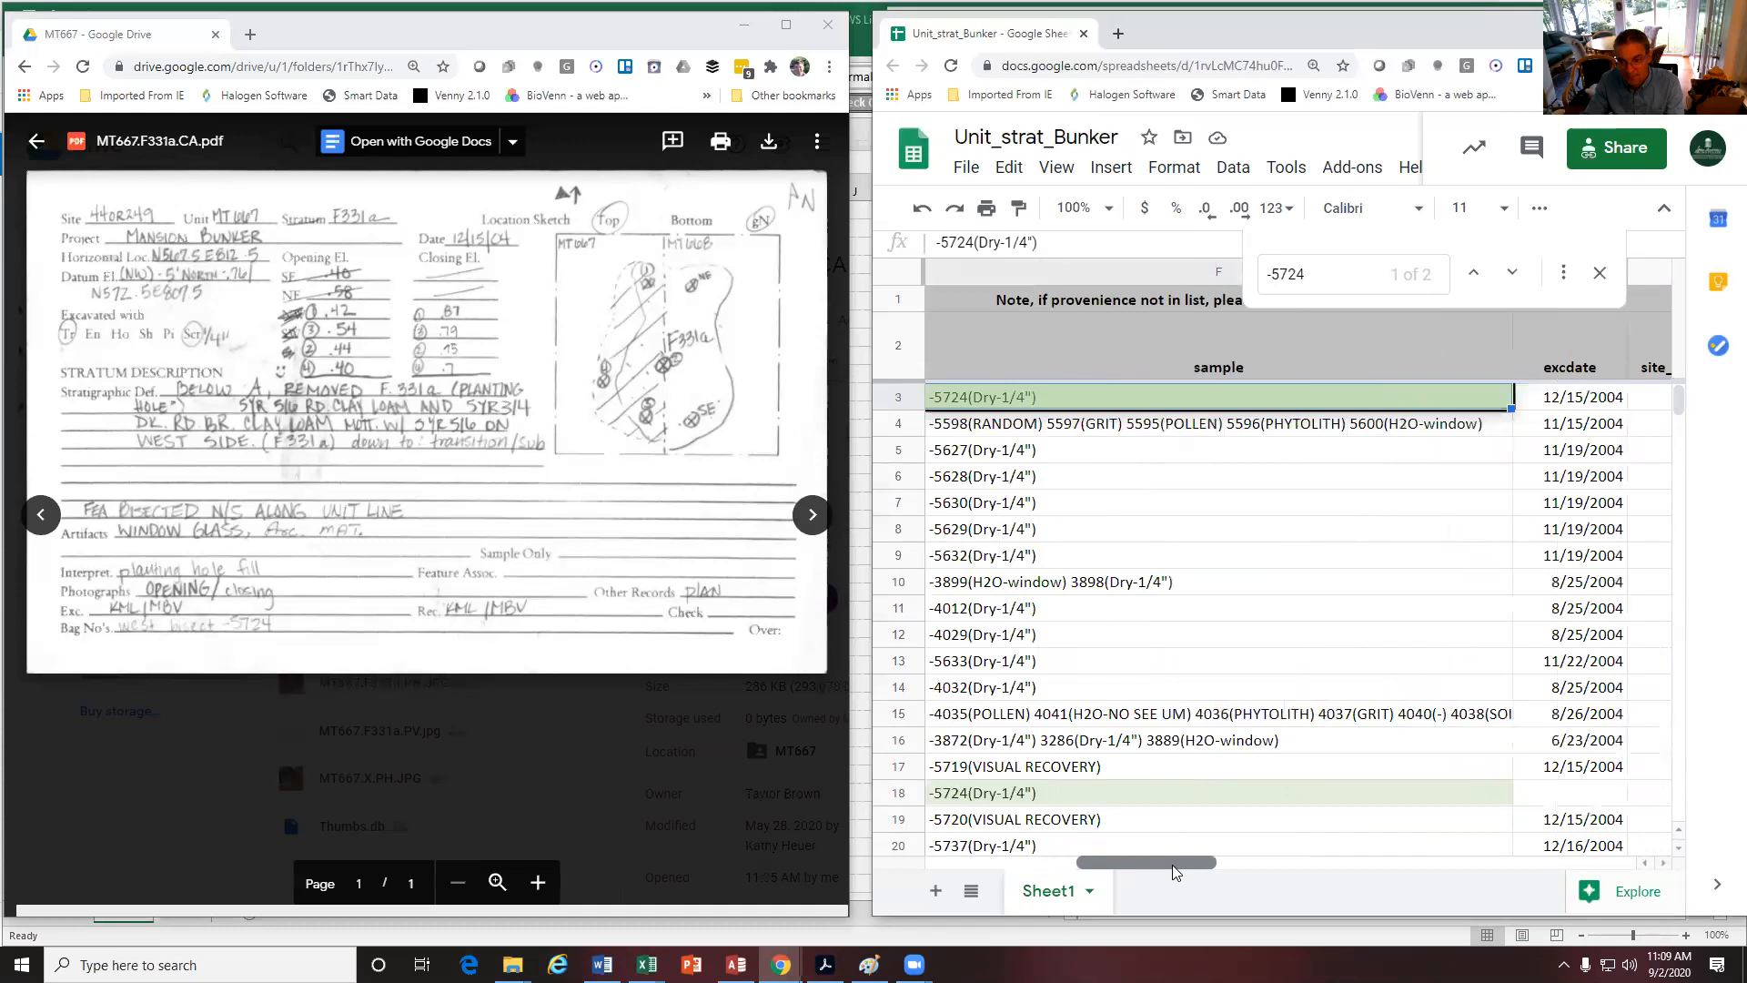
left_click(1549, 792)
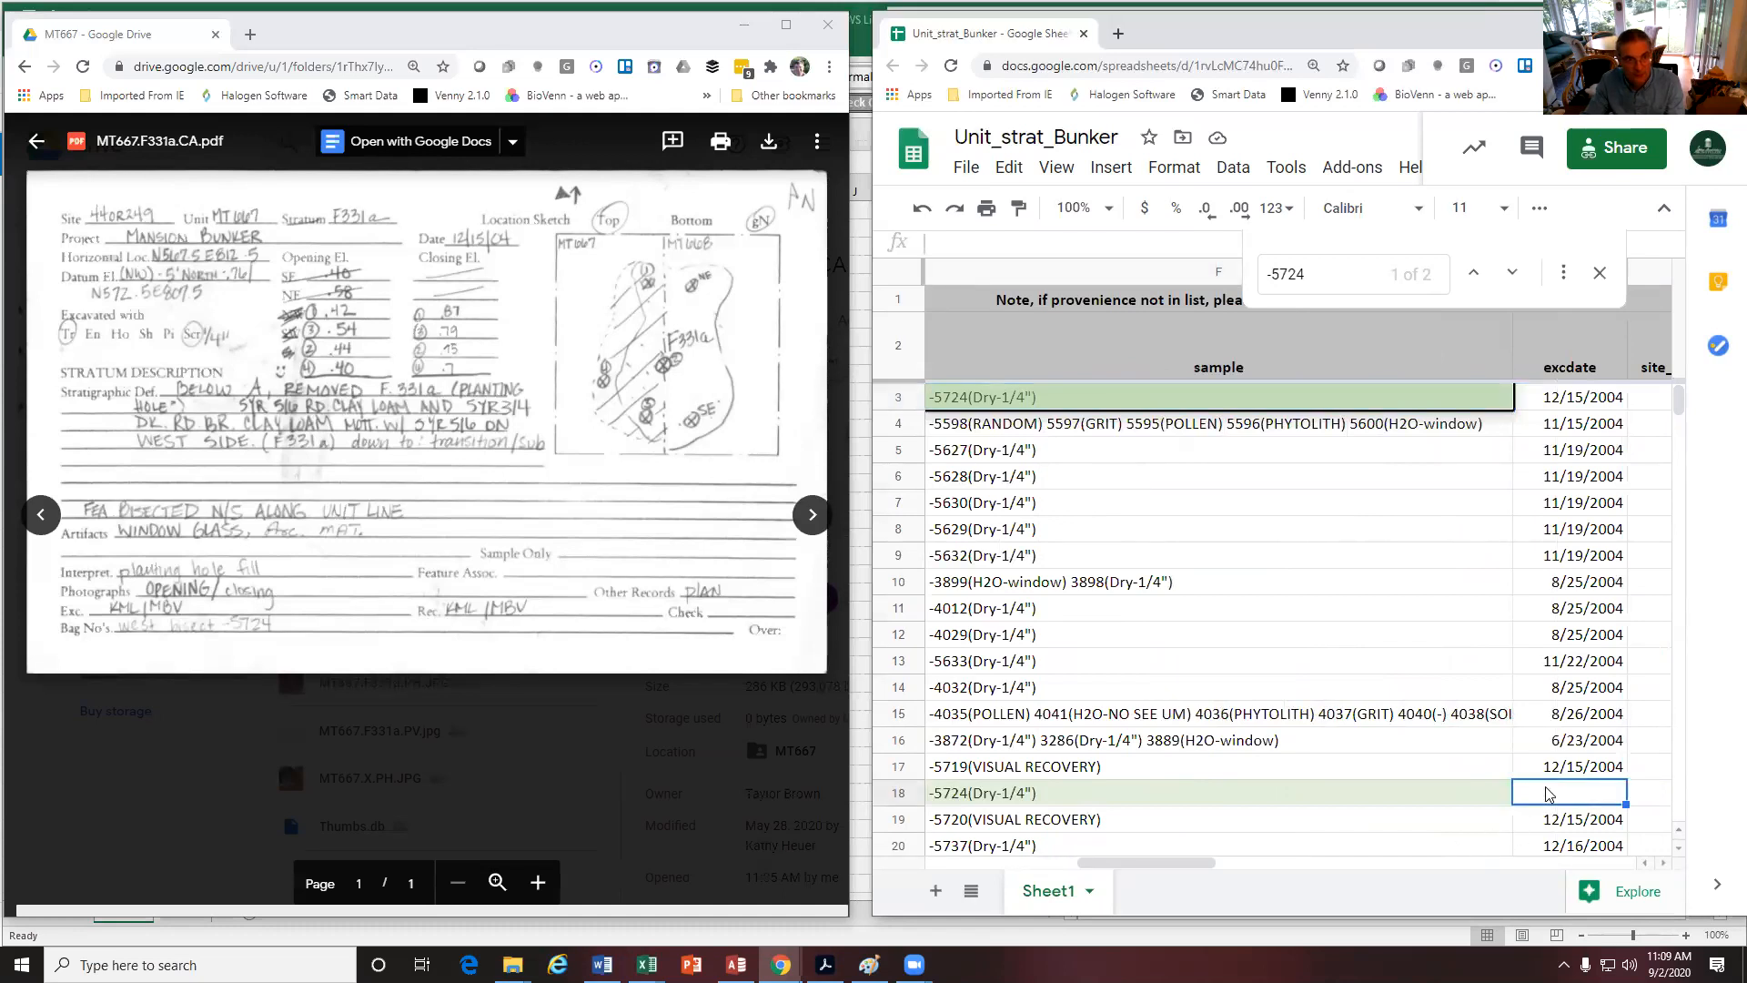
type("12/14")
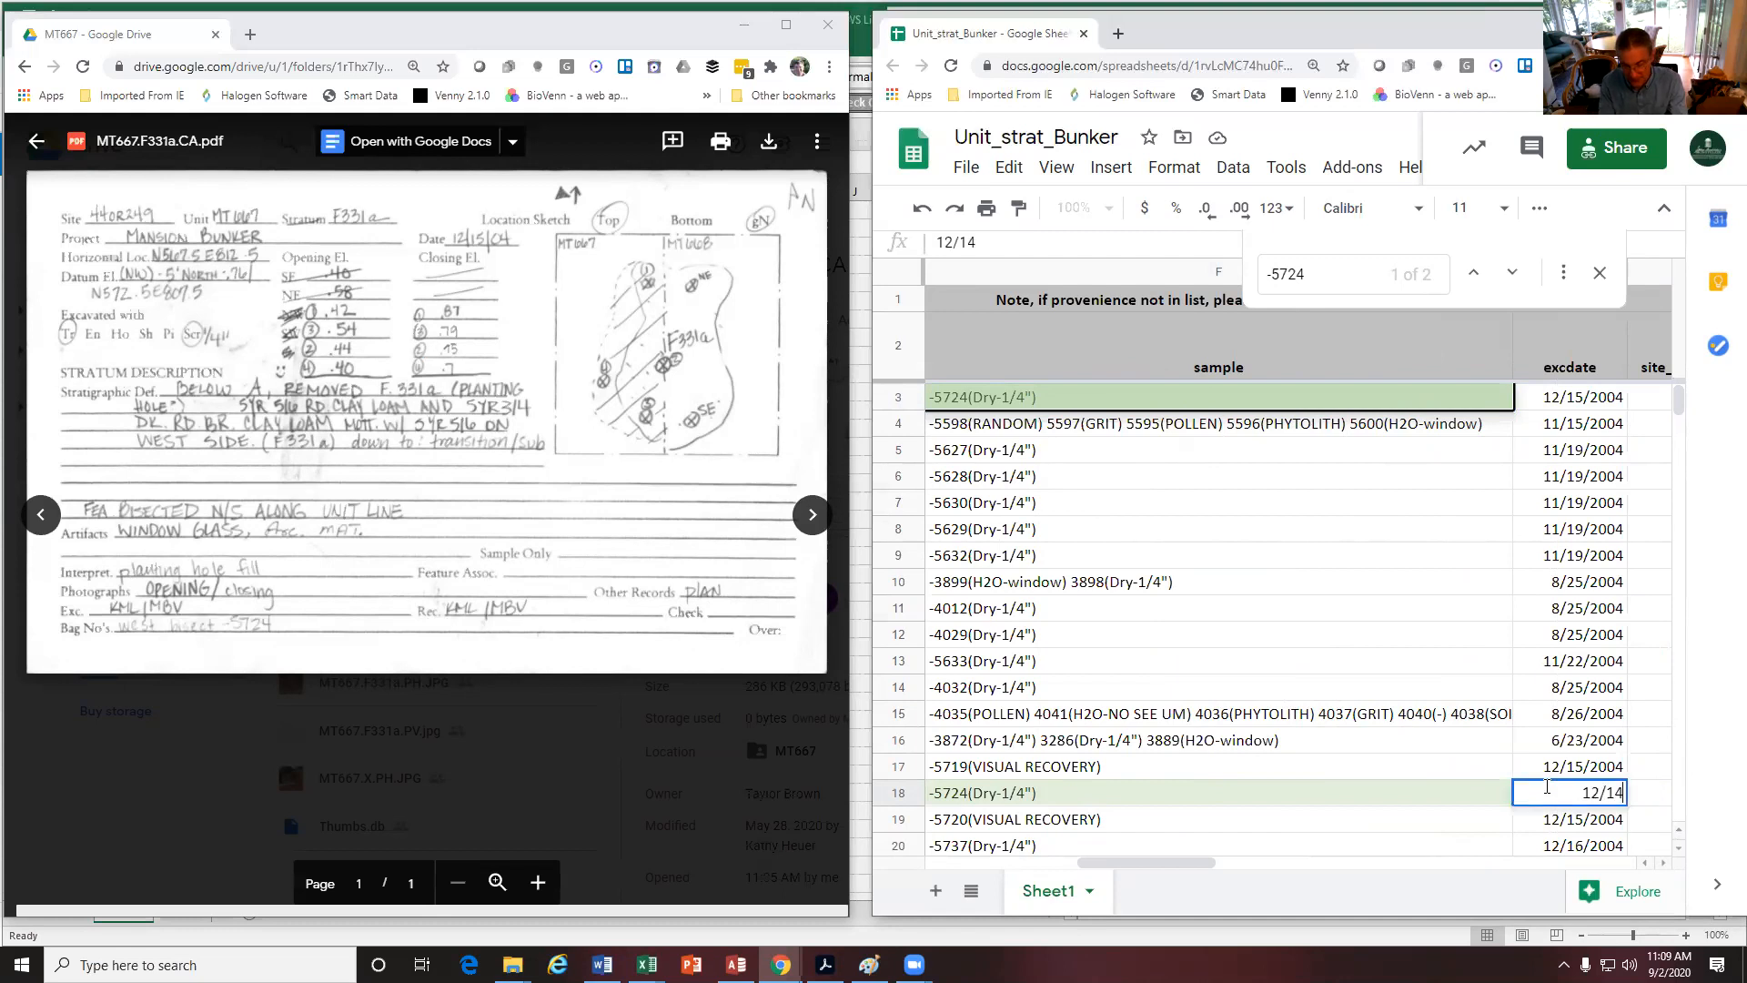
key("BackSpace")
type("5/2004")
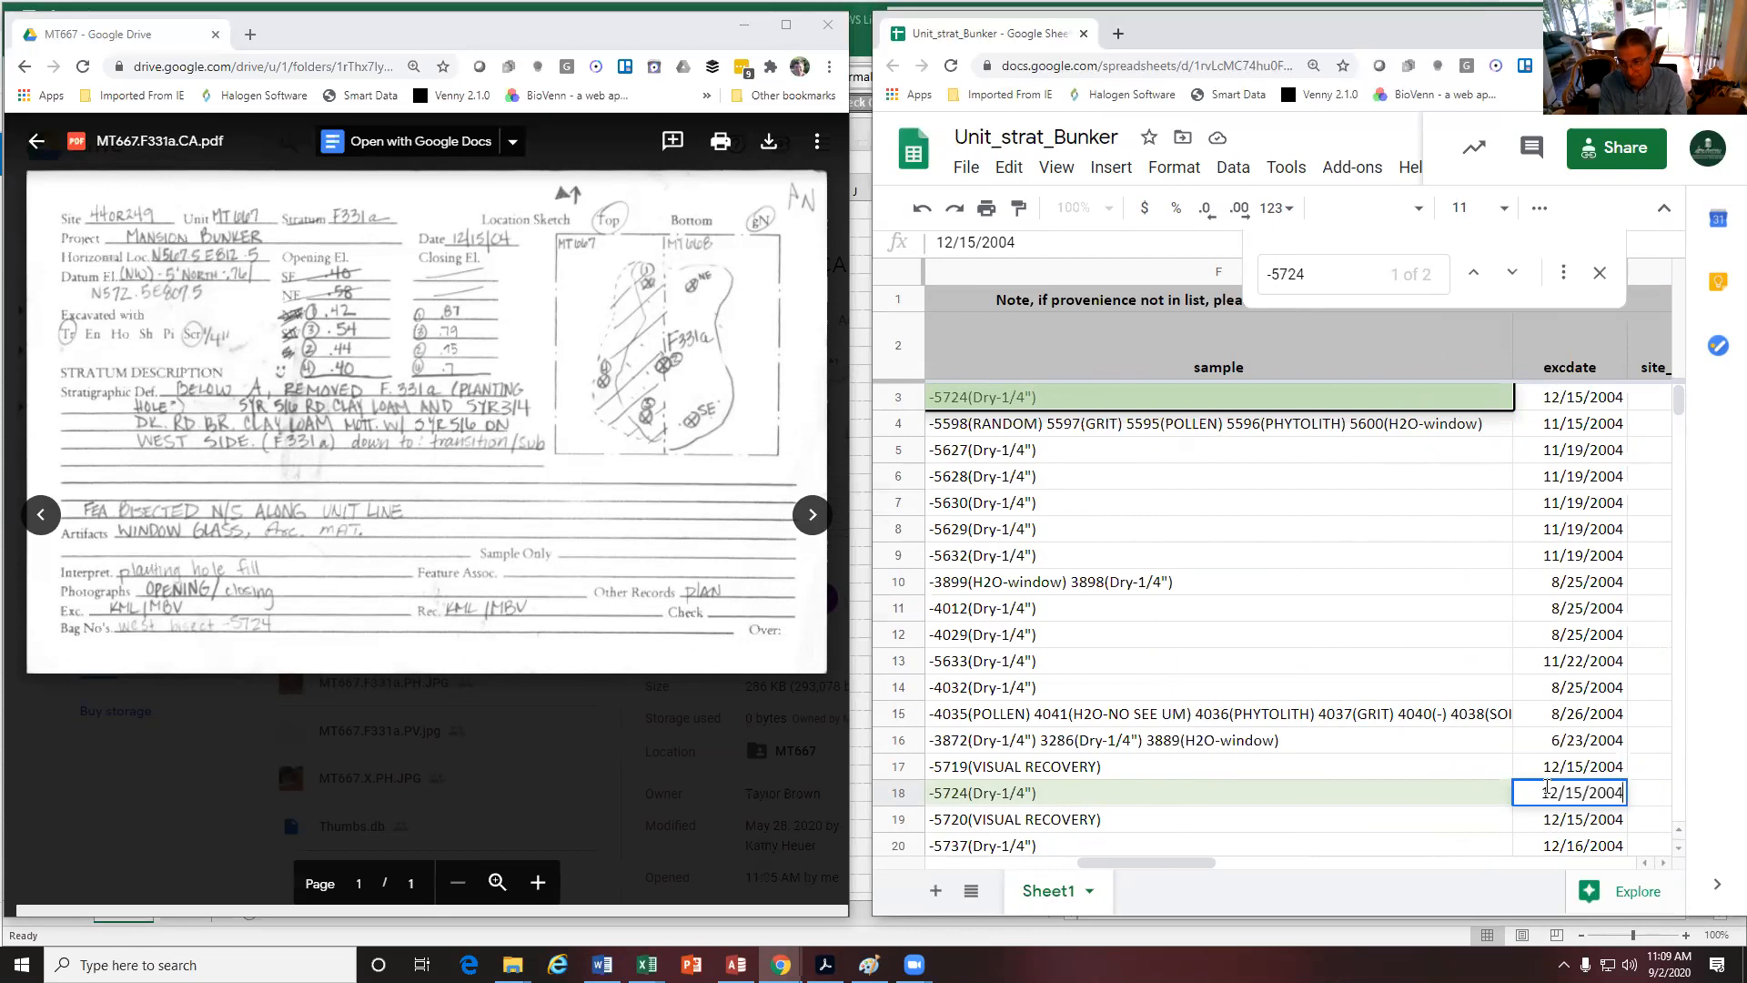
key("Tab")
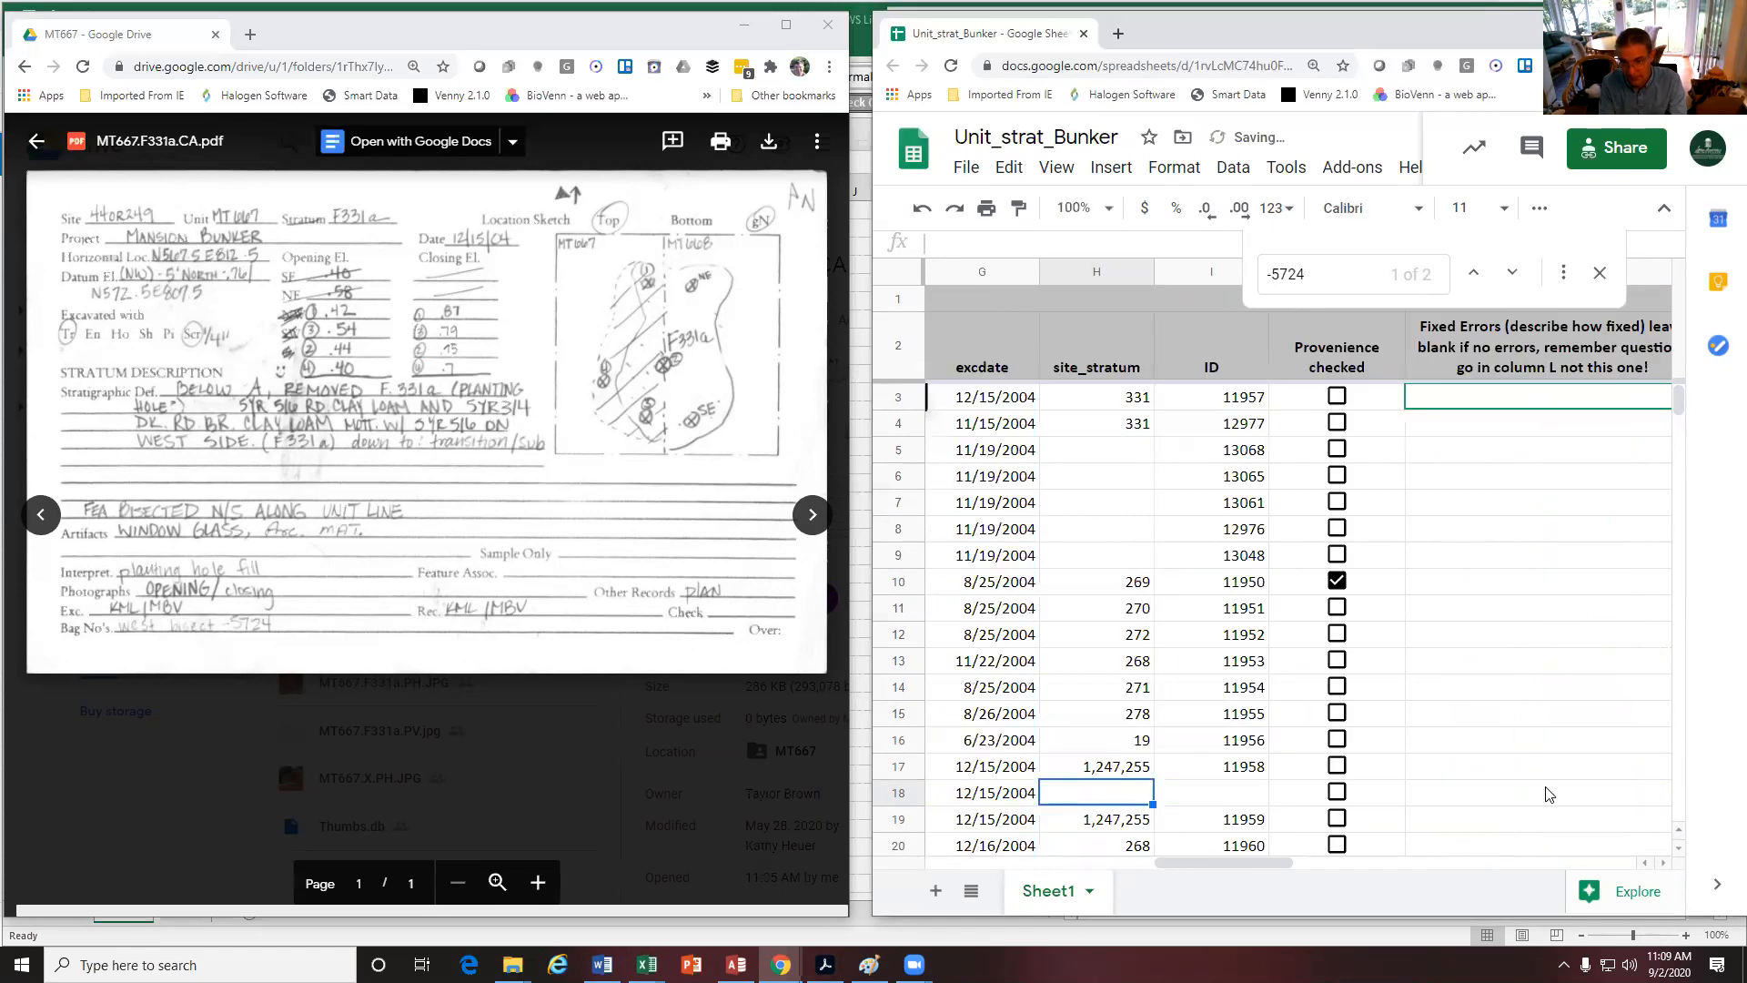
key("Tab")
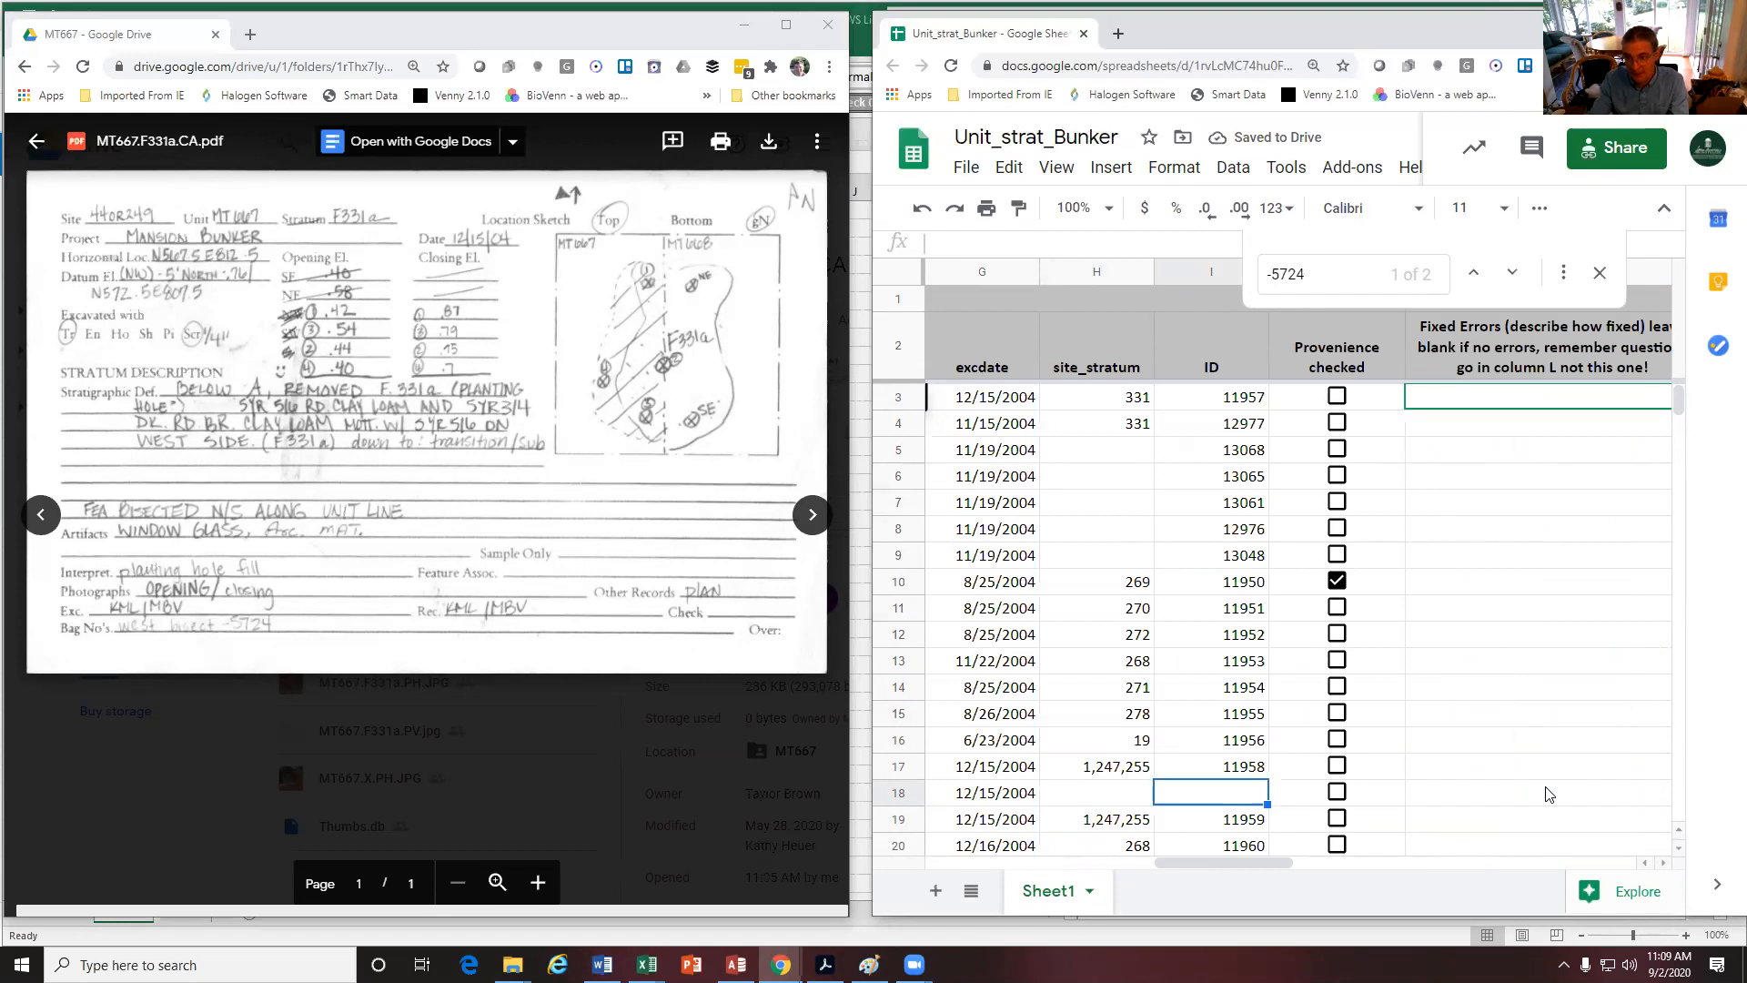
Enter "was not present, need to add to database" as the Fixed Errors note for the MT667.F331a row
left_click(1547, 793)
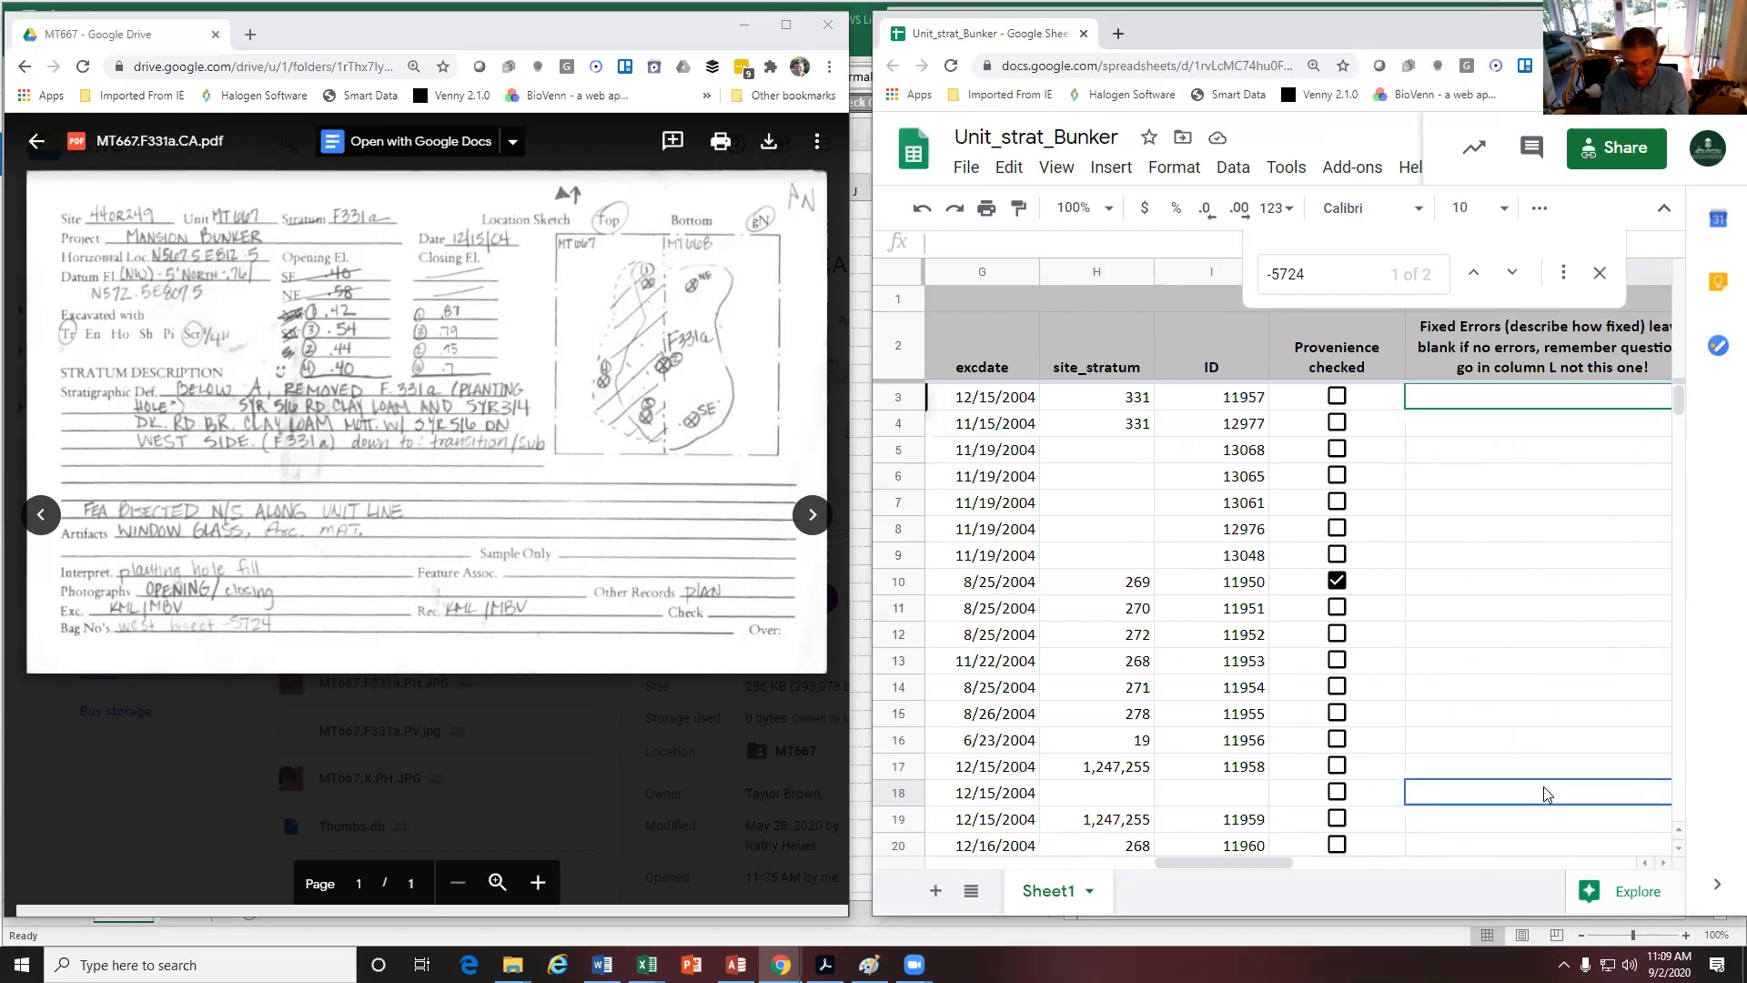
type("just")
key("BackSpace")
key("BackSpace")
key("BackSpace")
key("BackSpace")
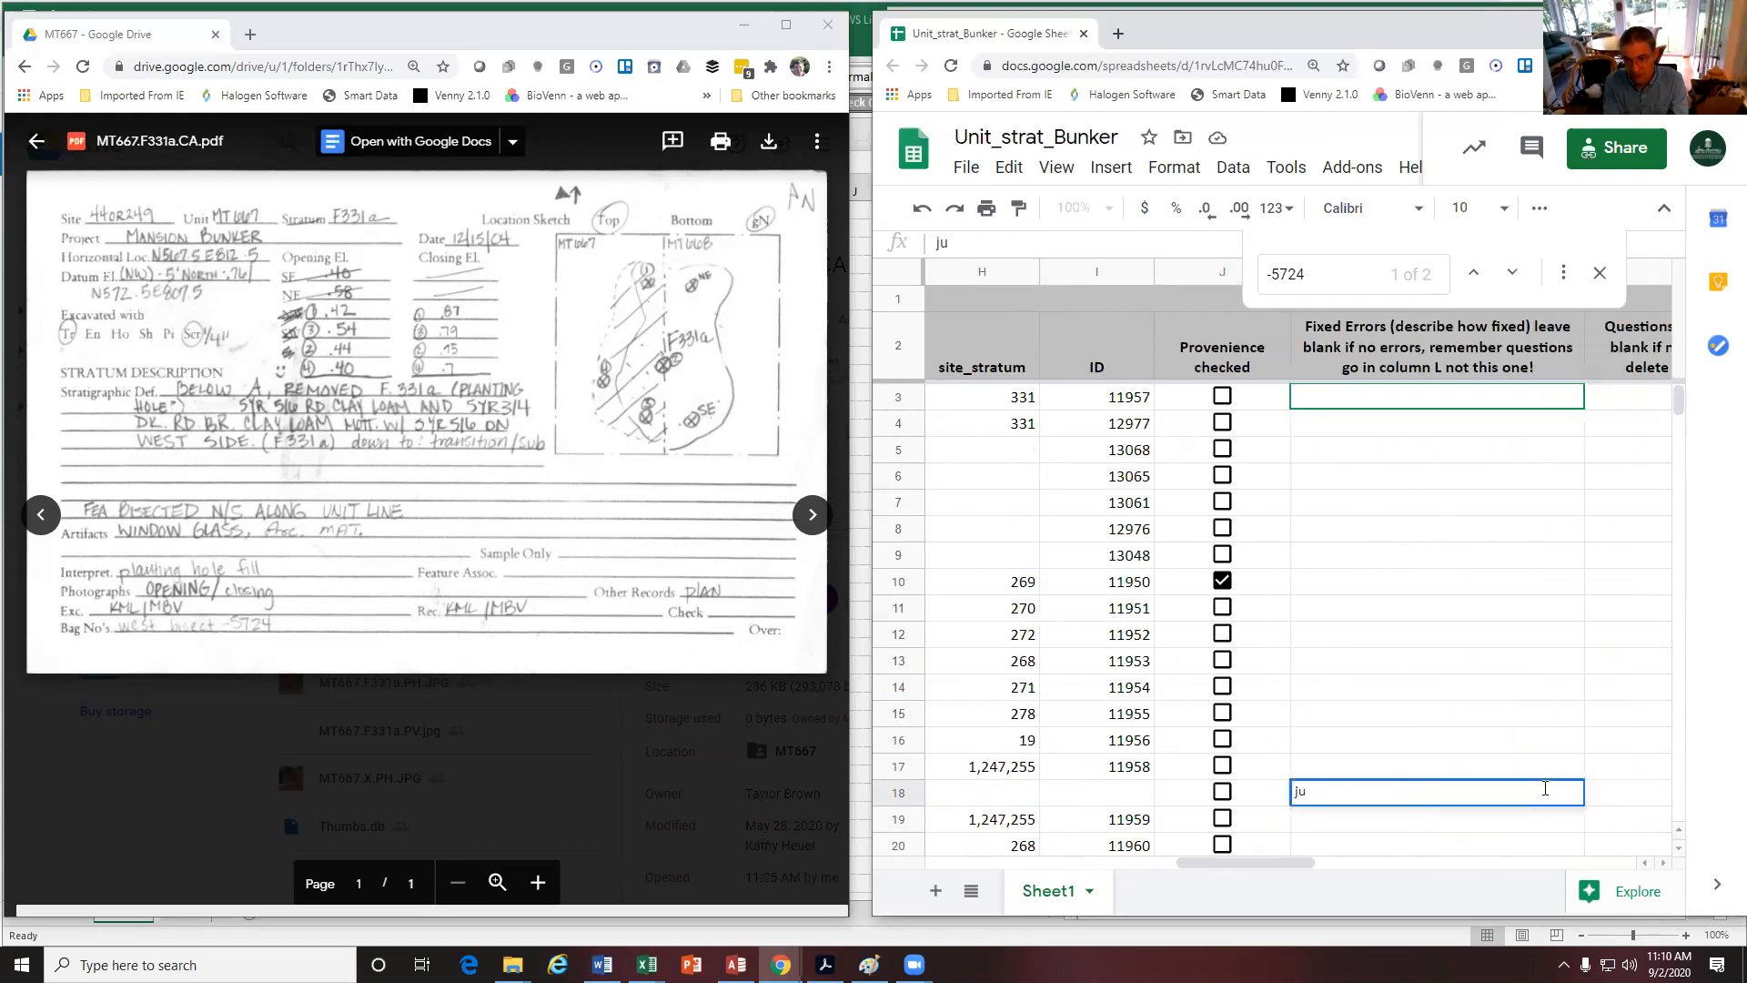
type("was not ")
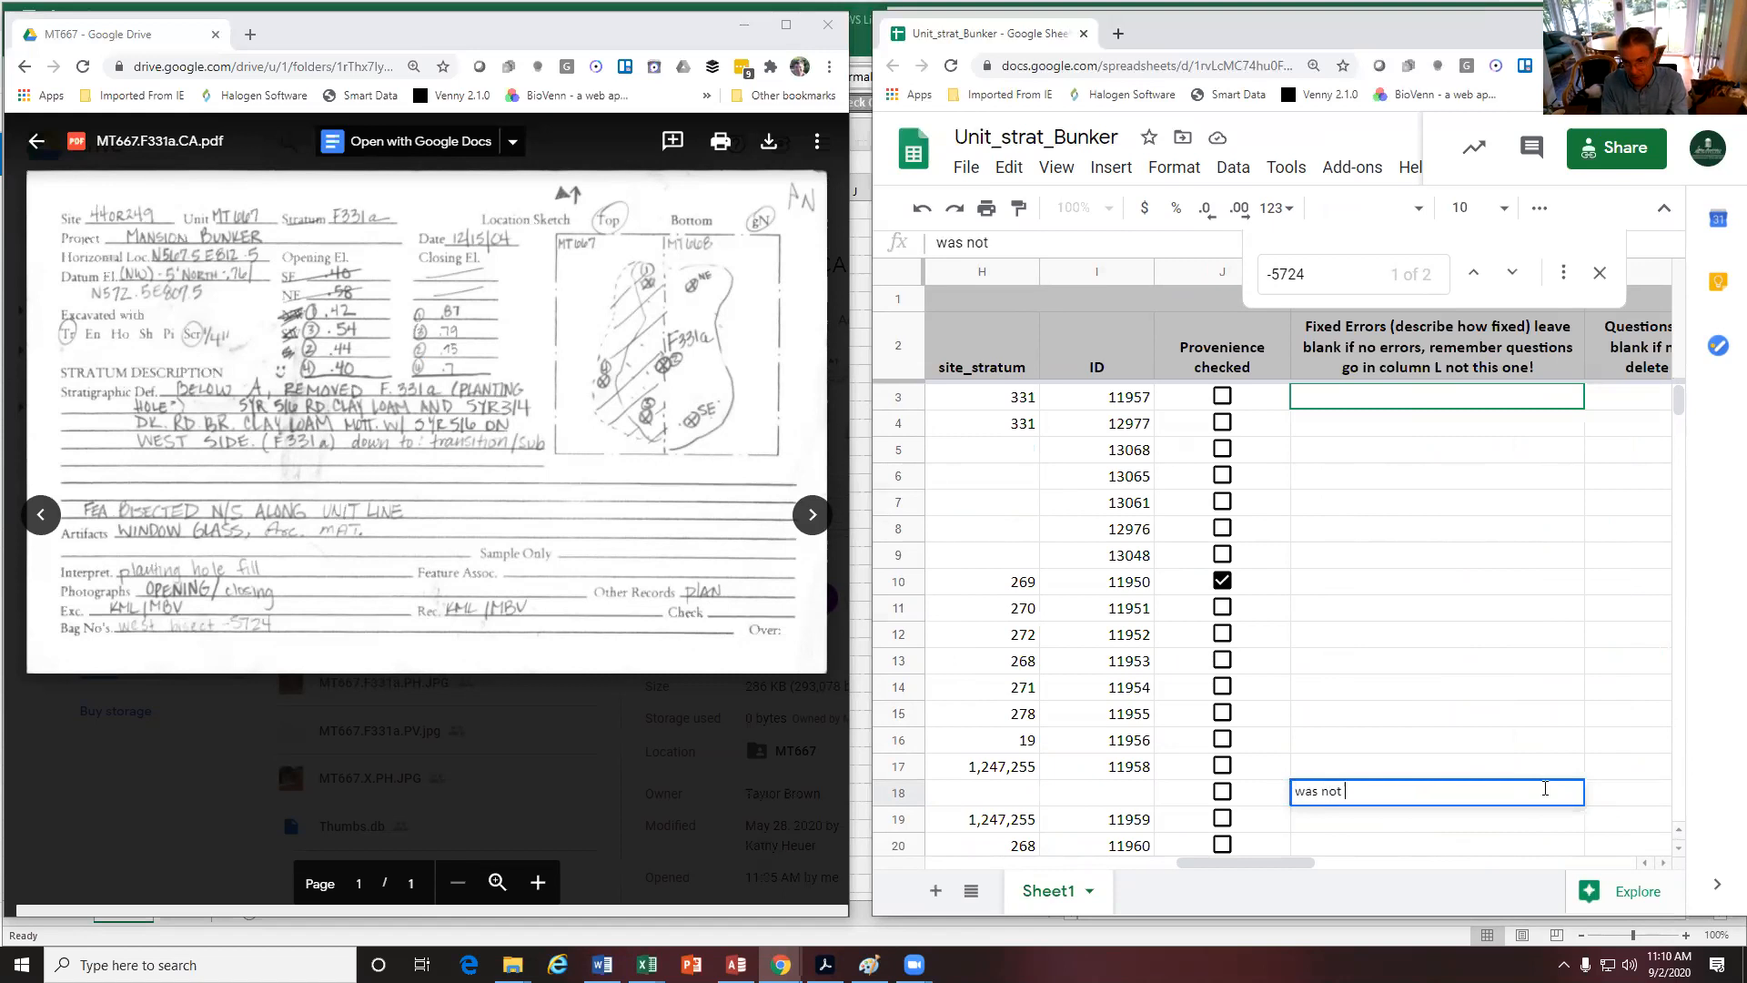
type("present, need to add to database")
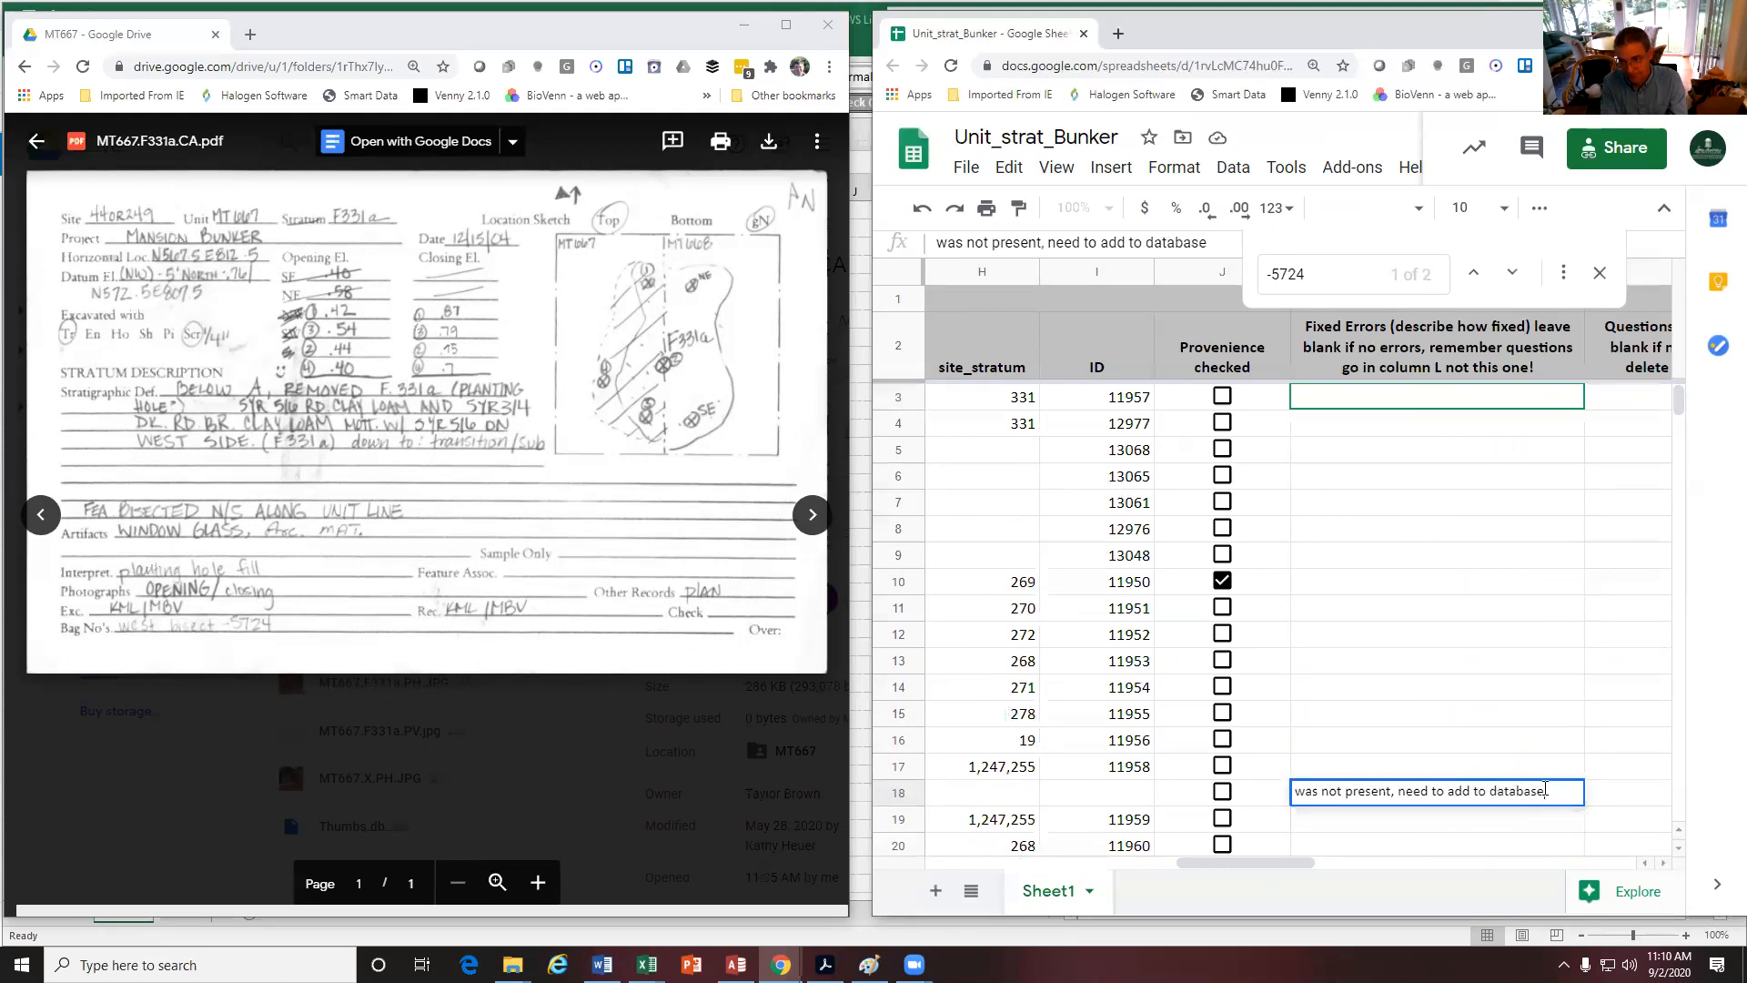
key("Return")
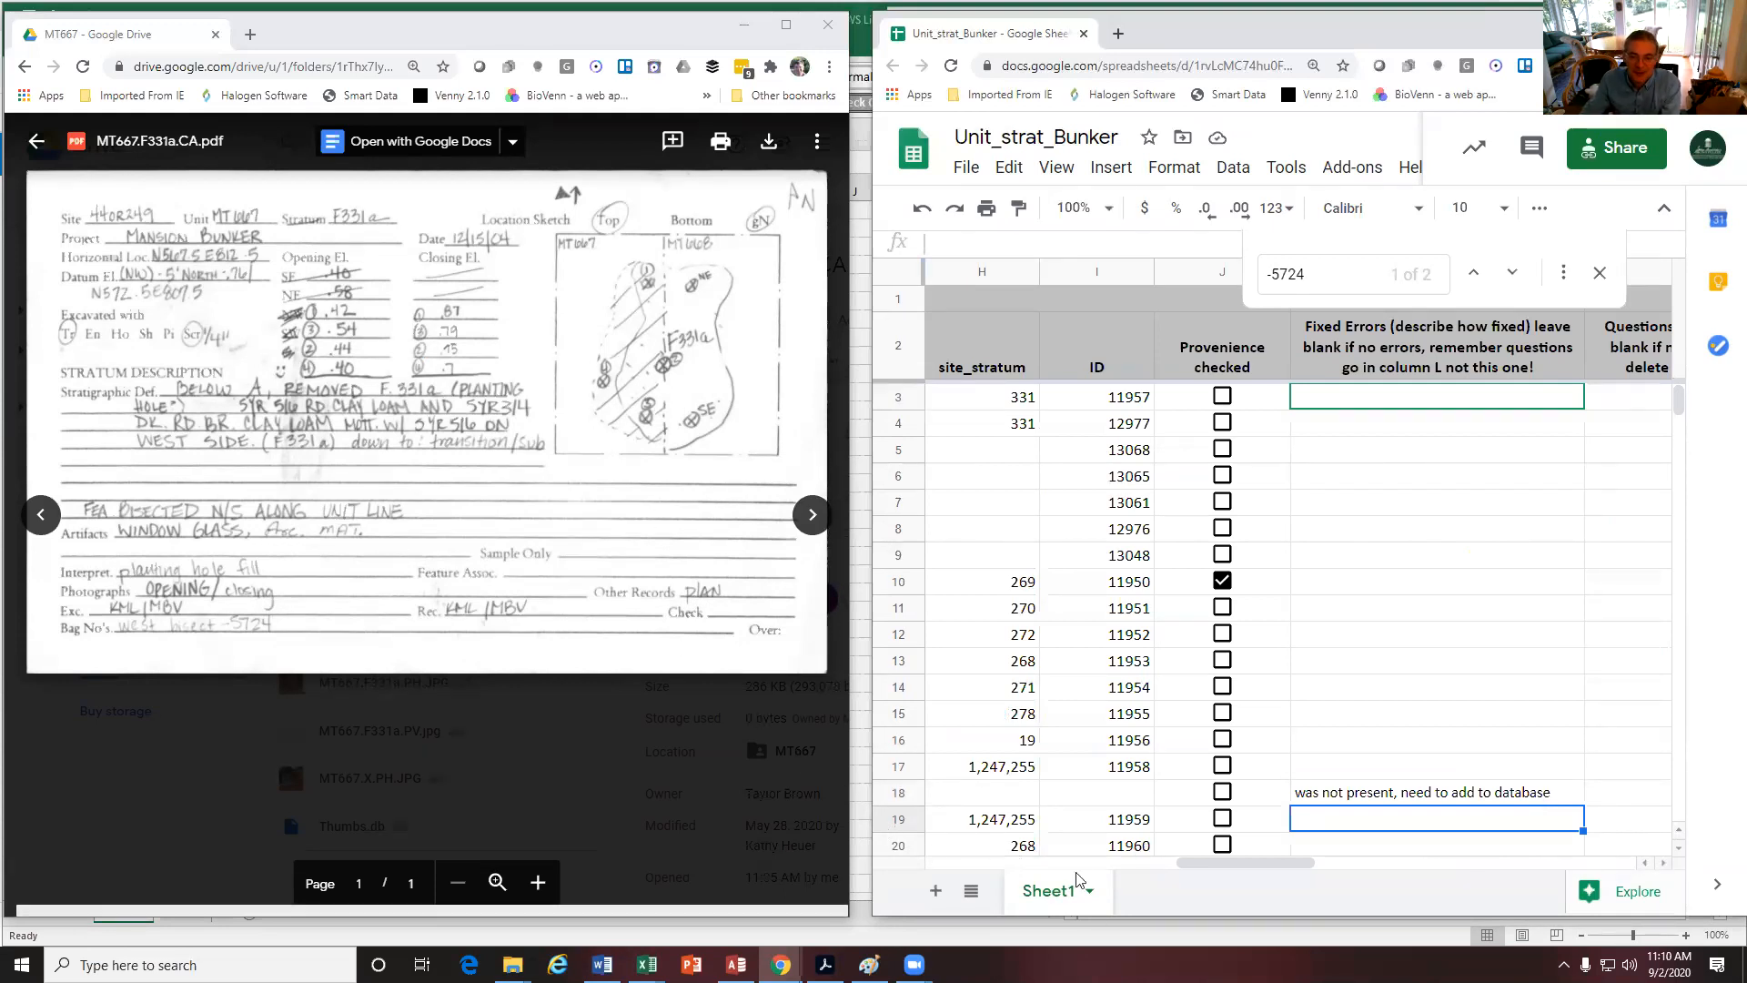
Close the card scan, view the photo MT667.F331a.PH.JPG and check it beside the MT667.F331a row
left_click_drag(1190, 863, 933, 870)
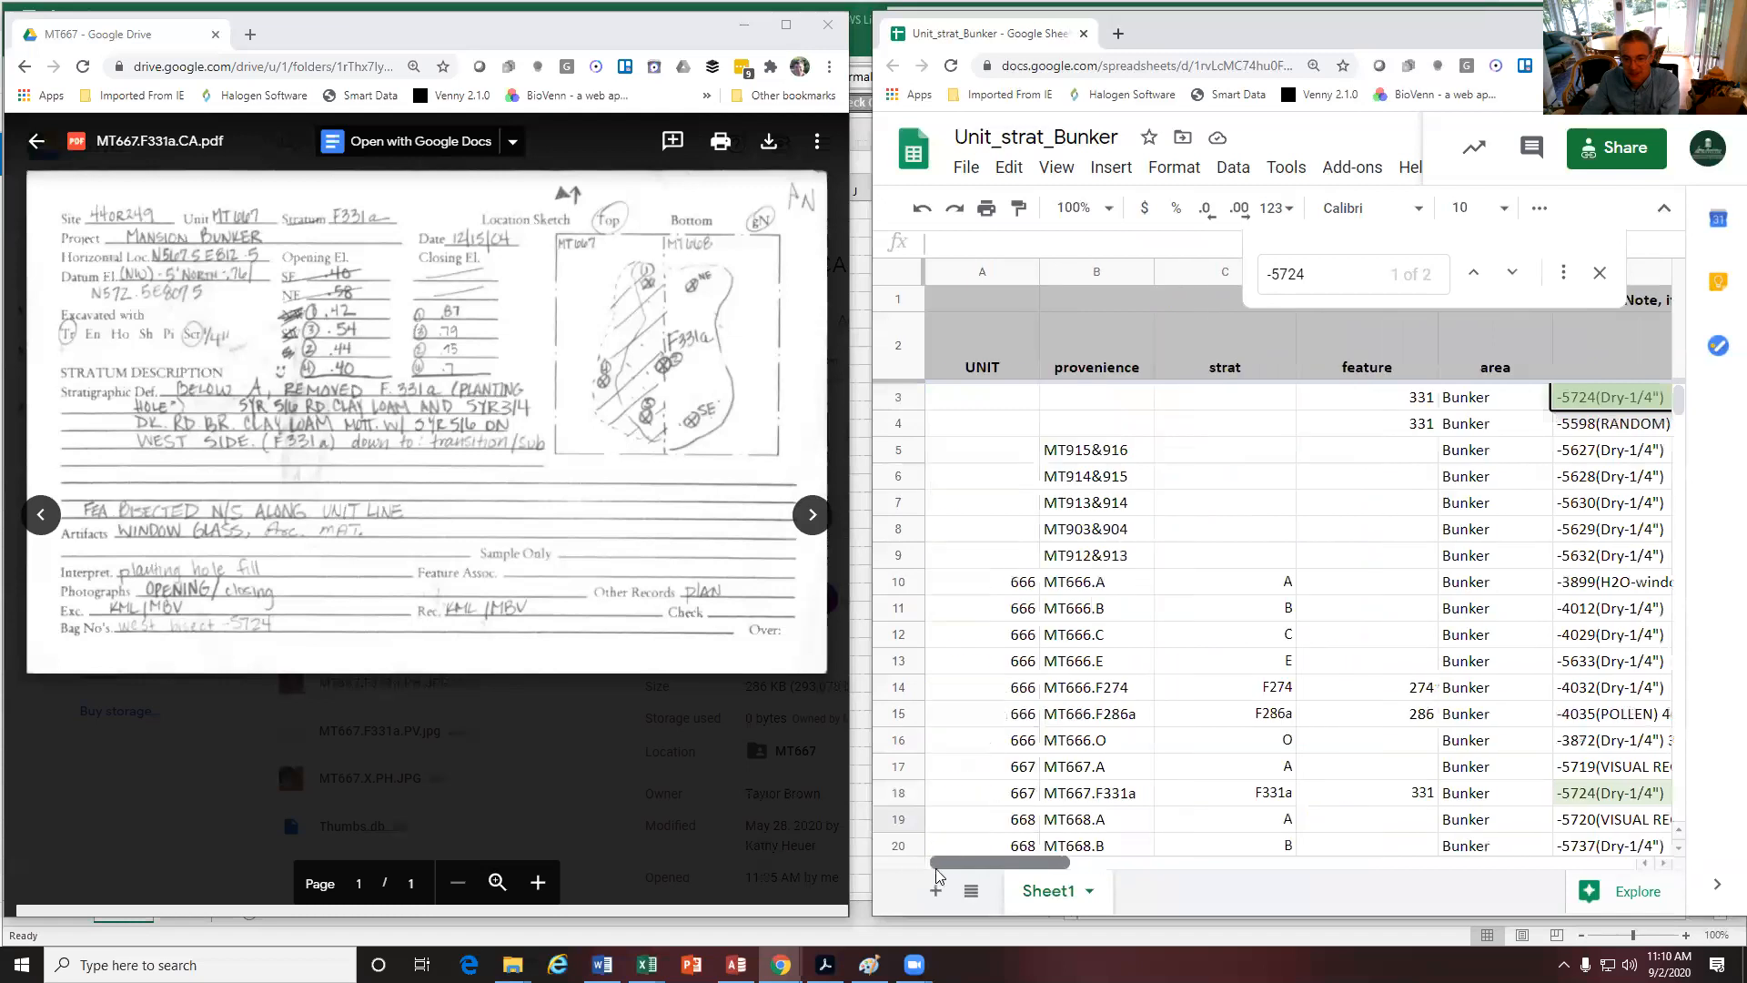
left_click(1107, 795)
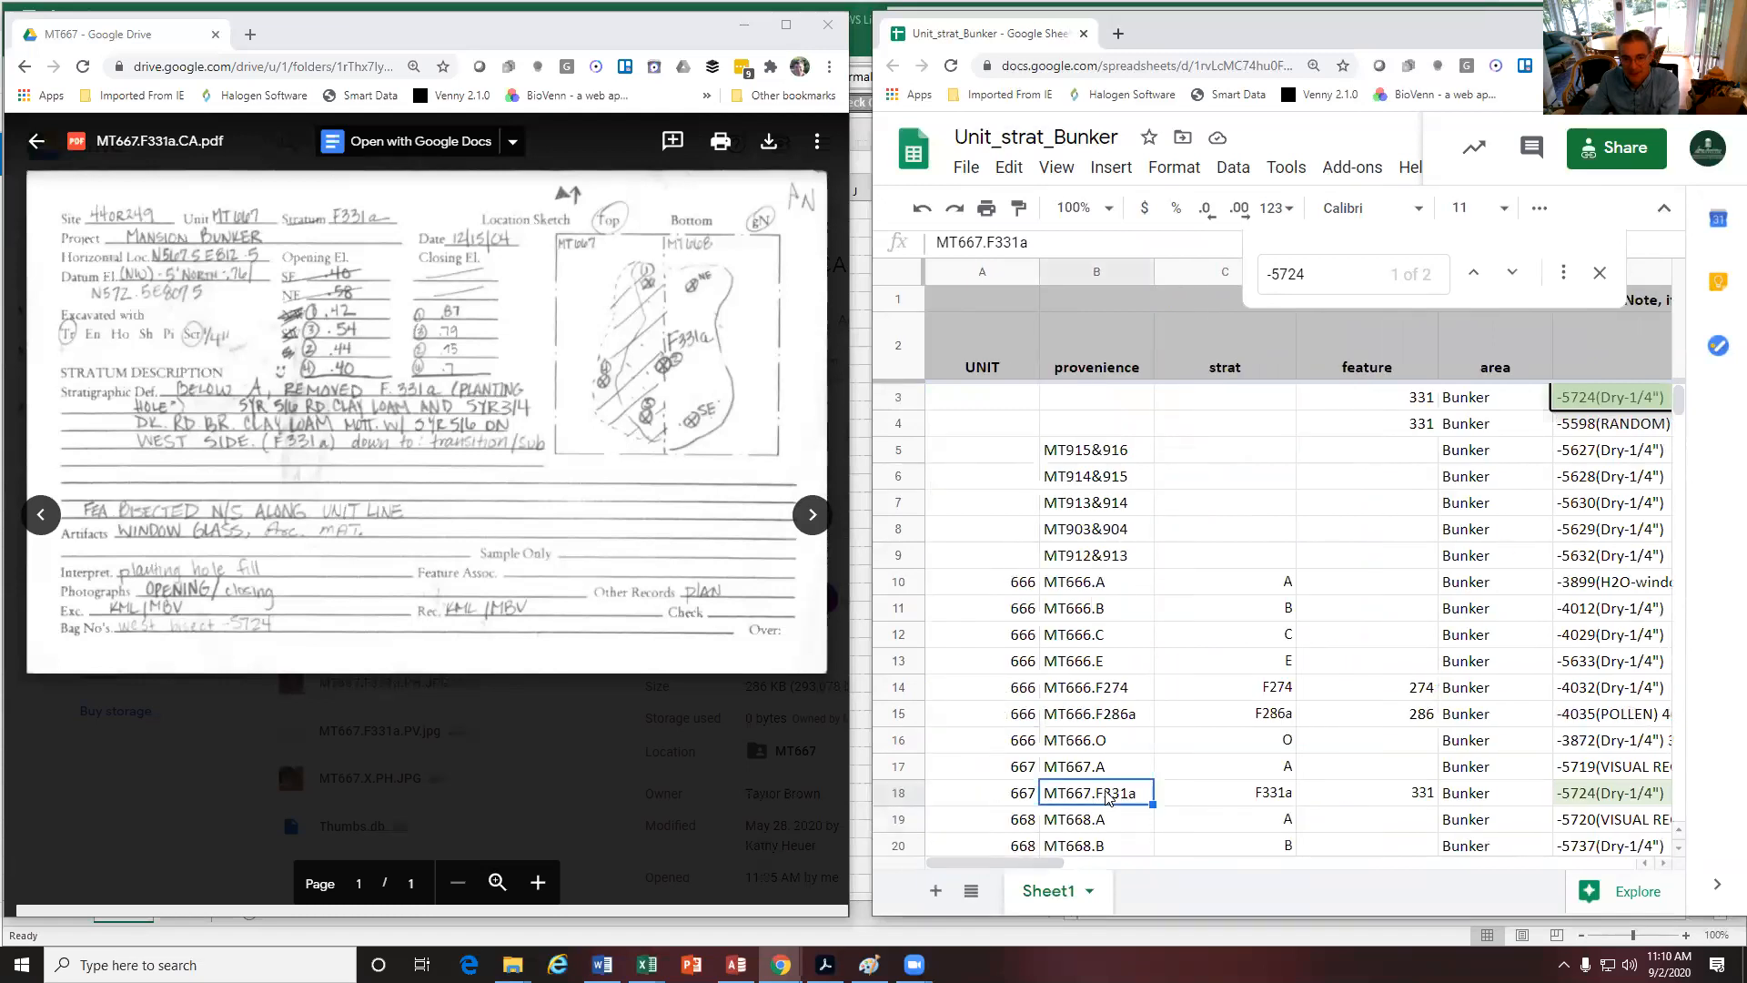
left_click(582, 741)
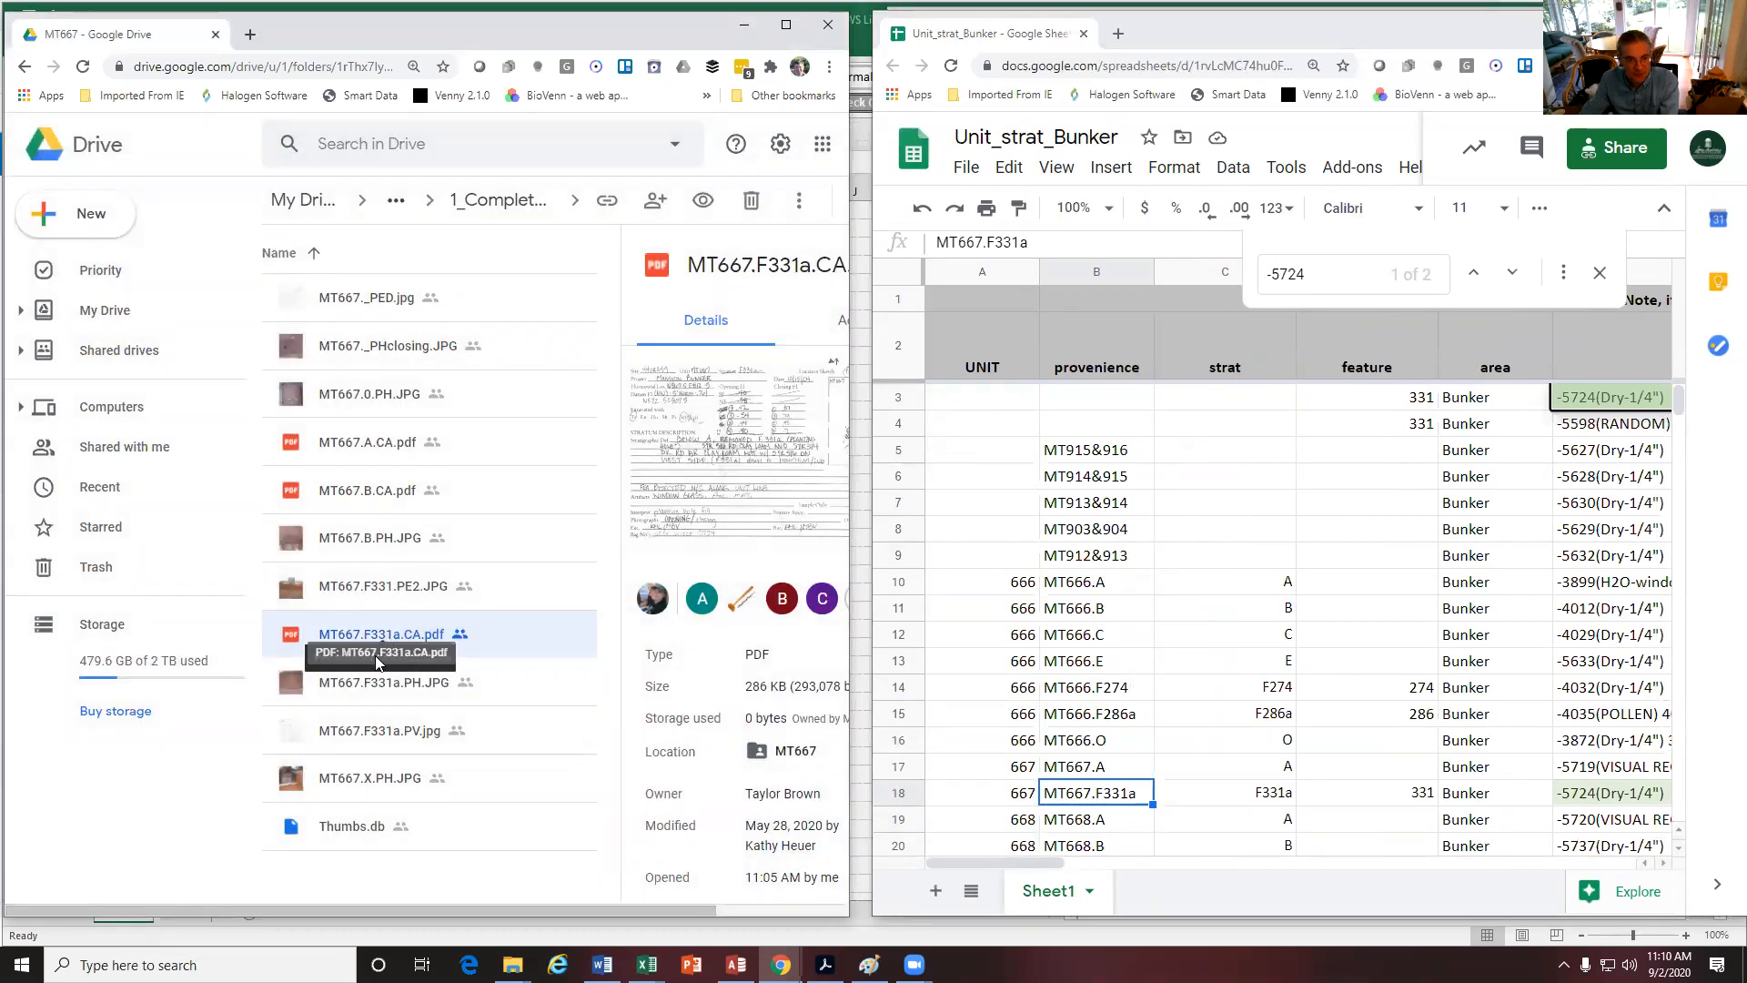
double_click(365, 684)
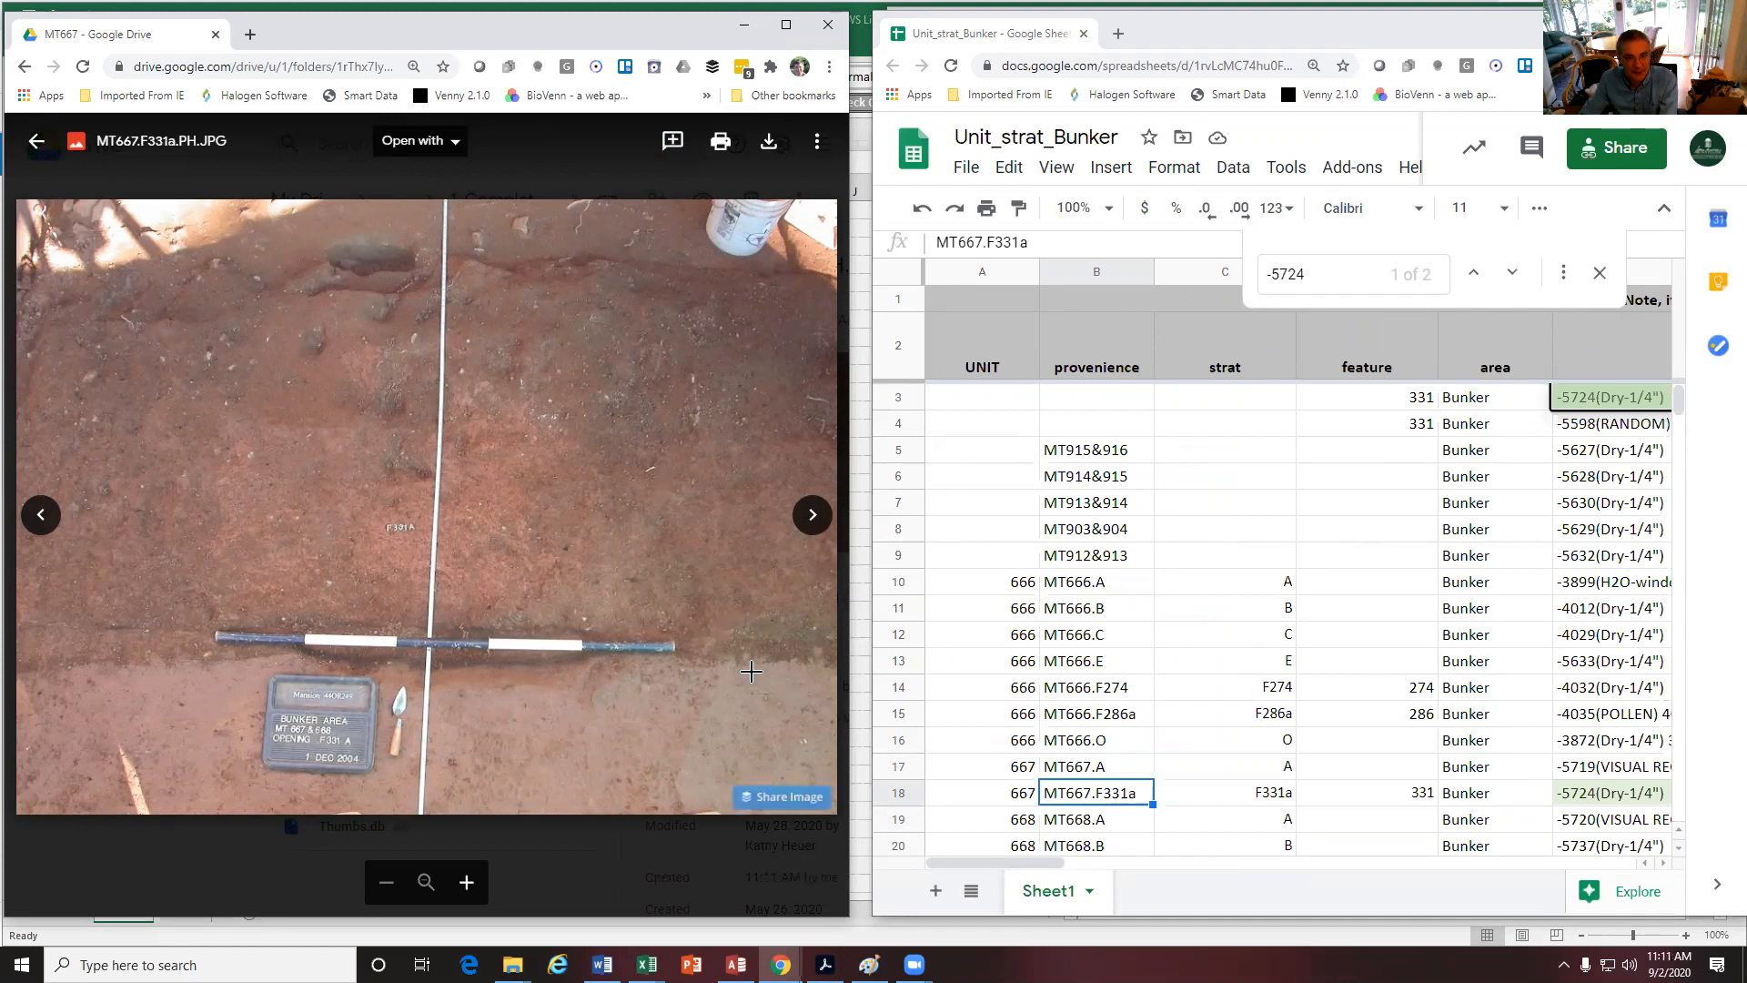
left_click_drag(1040, 863, 1310, 875)
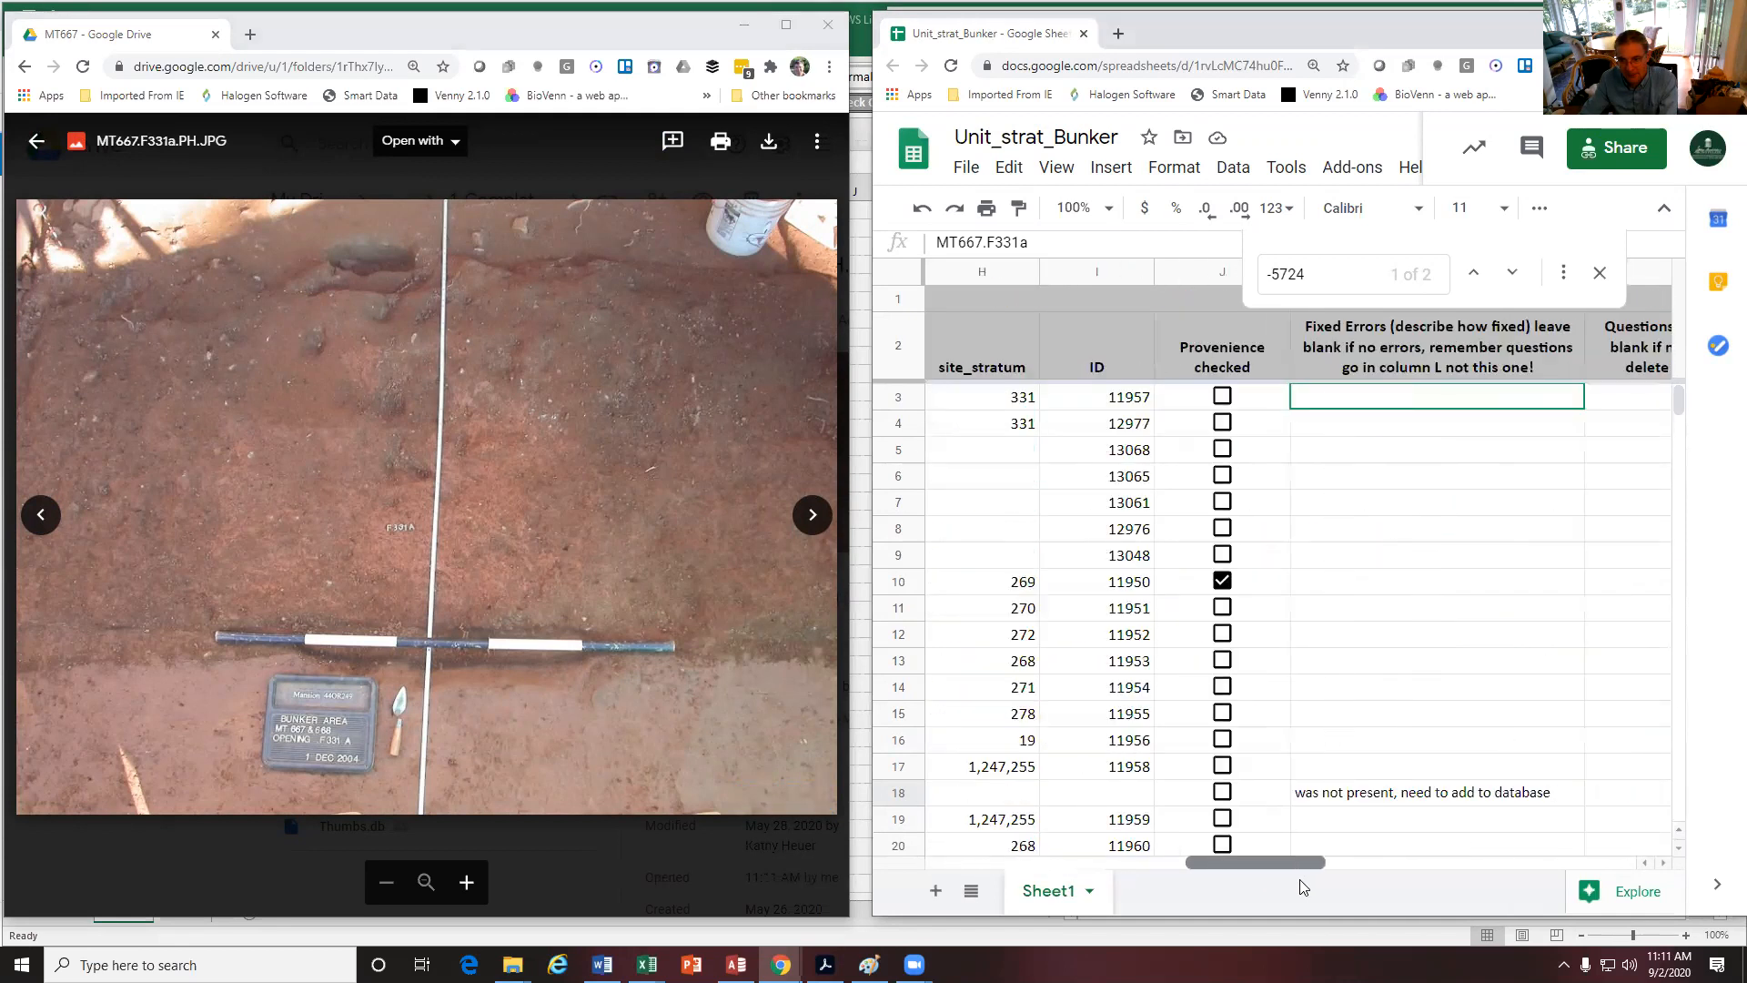
Mark the MT667.F331a row as provenience checked and review its unit, strat, feature and sample entries
left_click(1222, 793)
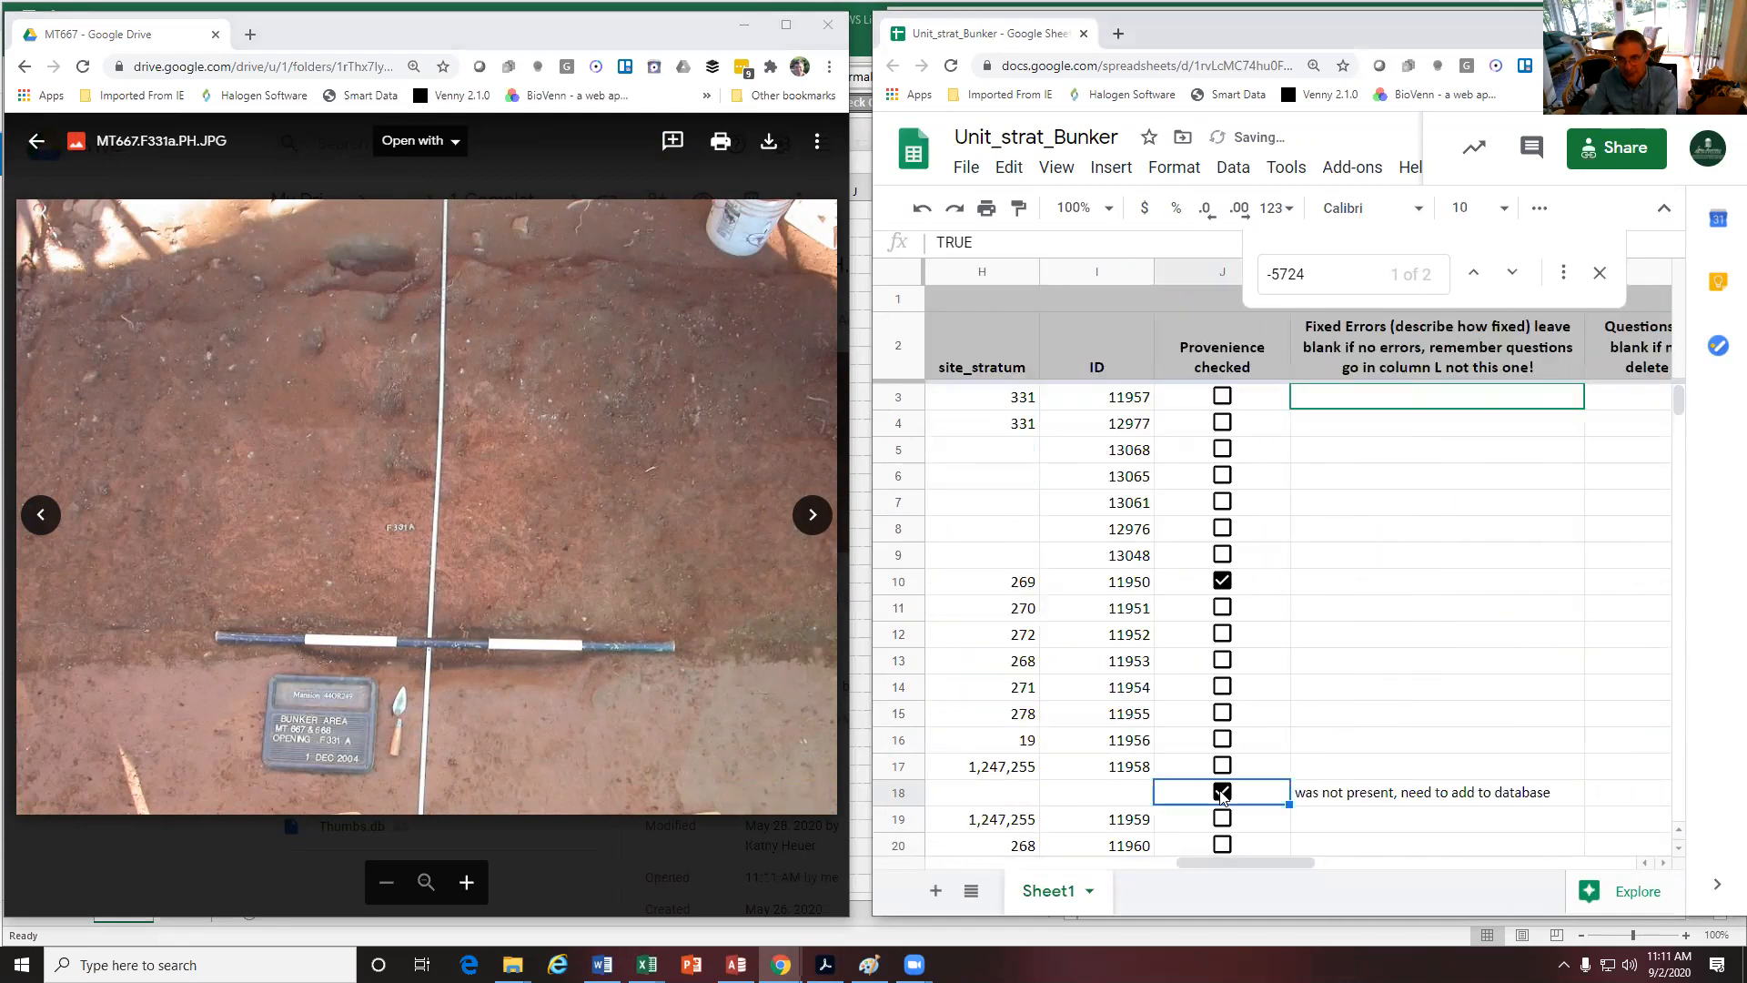
left_click_drag(1224, 863, 971, 865)
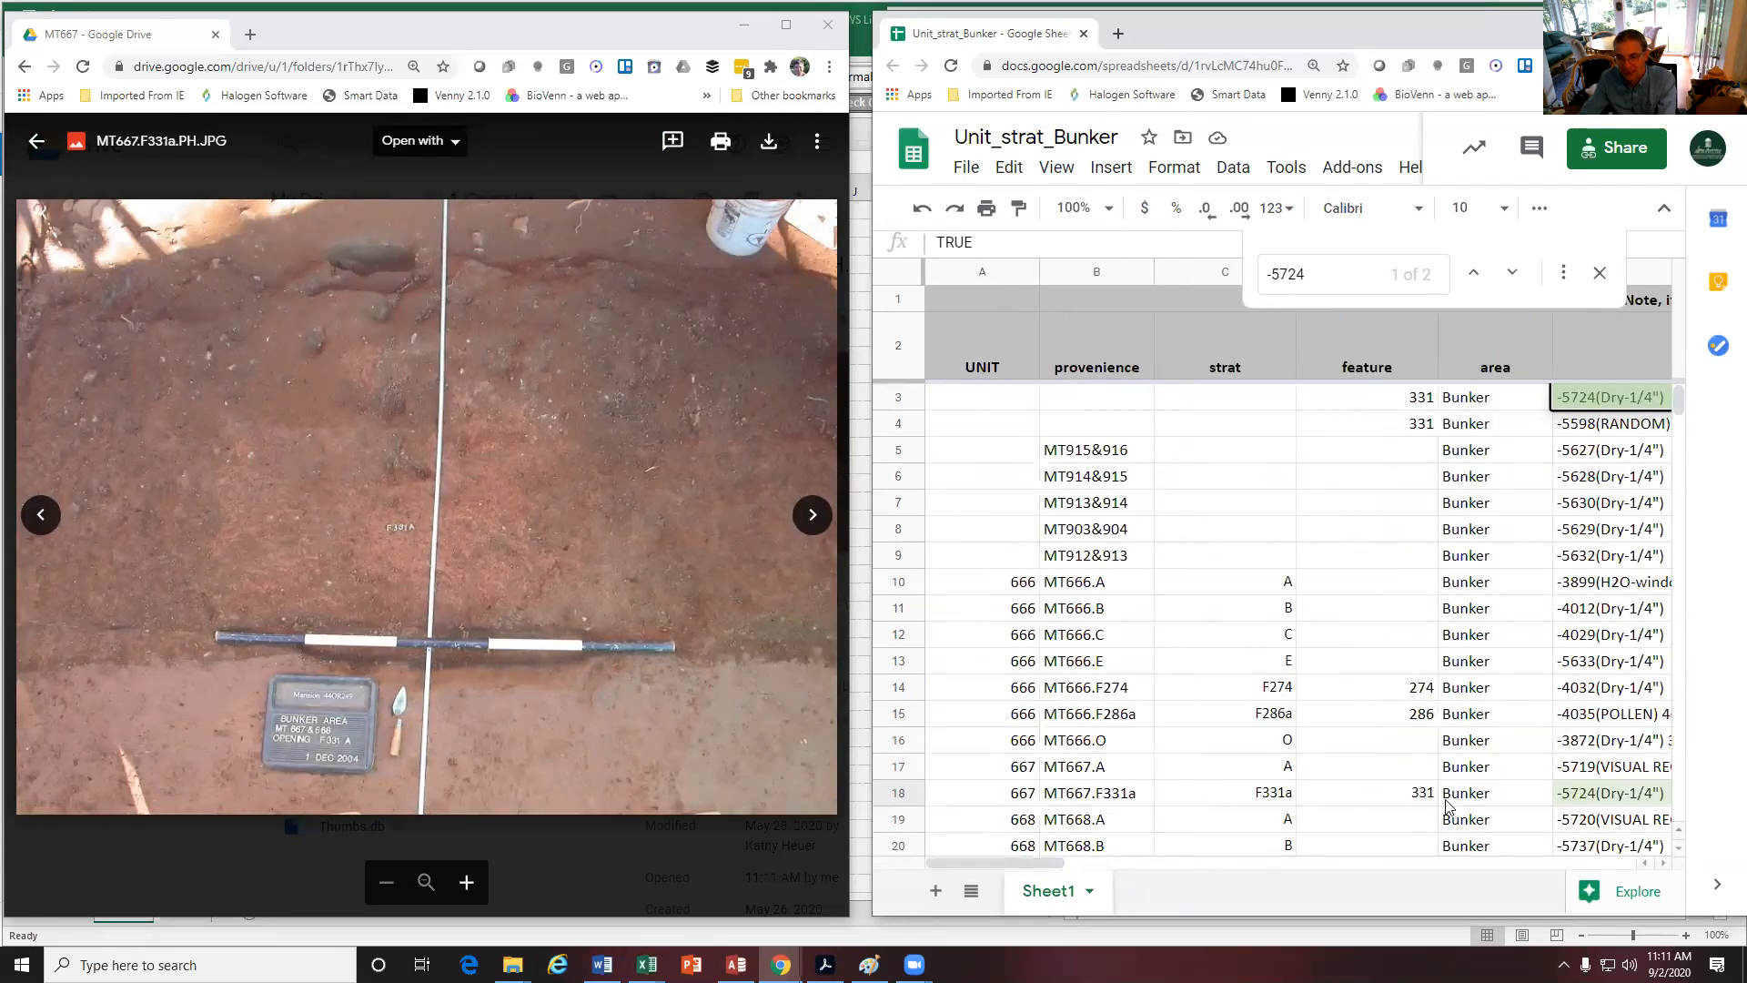
left_click_drag(1060, 865, 1326, 890)
Clear the Provenience checked boxes of the MT667.F331a and MT666.A rows
left_click(1108, 792)
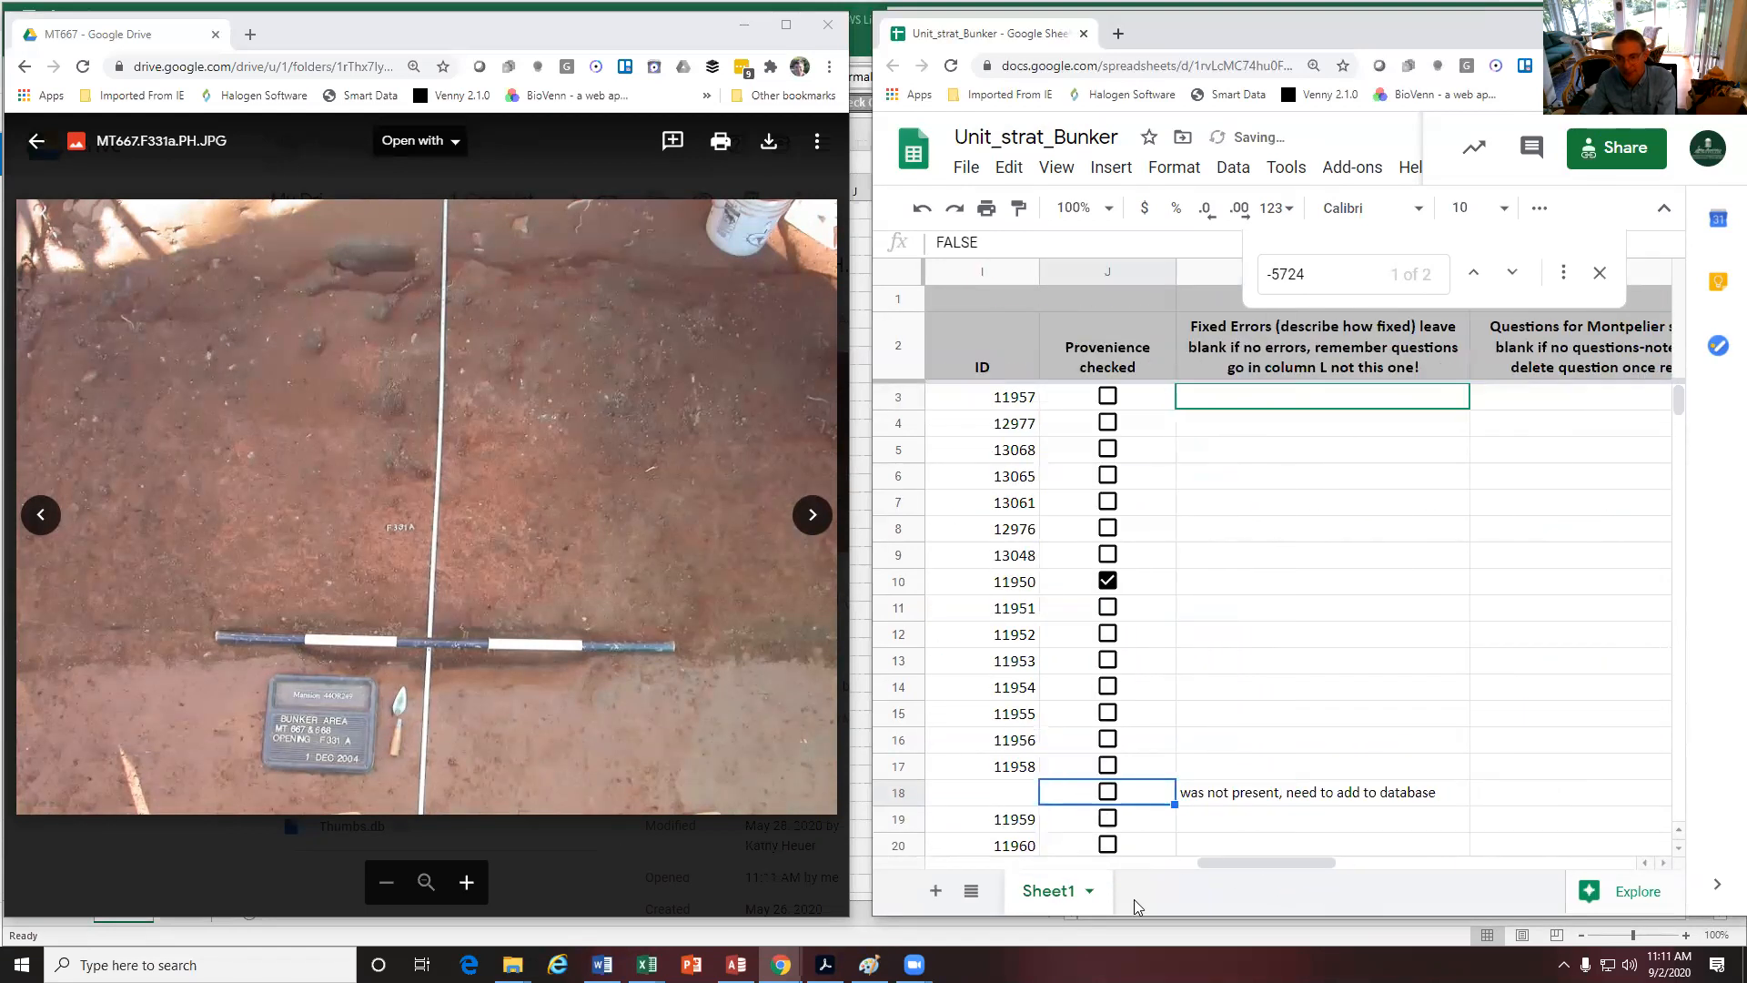
left_click(1110, 582)
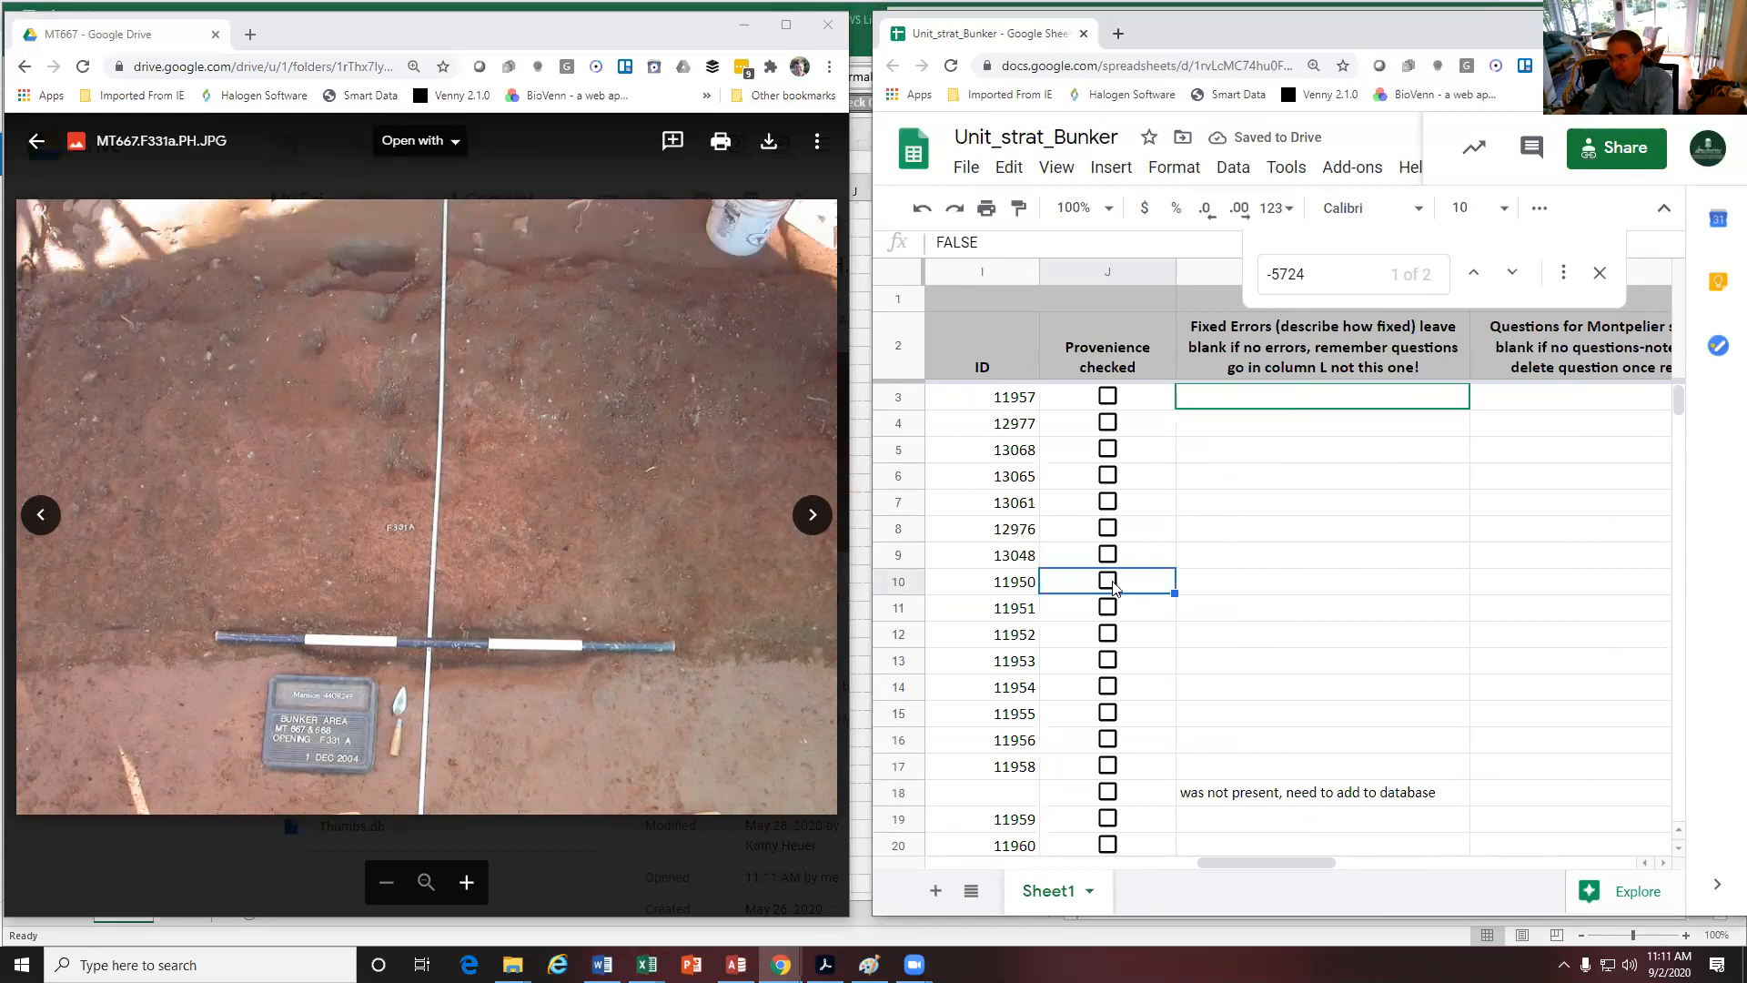
mouse_move(1231, 863)
left_mouse_down()
mouse_move(1210, 868)
mouse_move(1262, 862)
left_mouse_up()
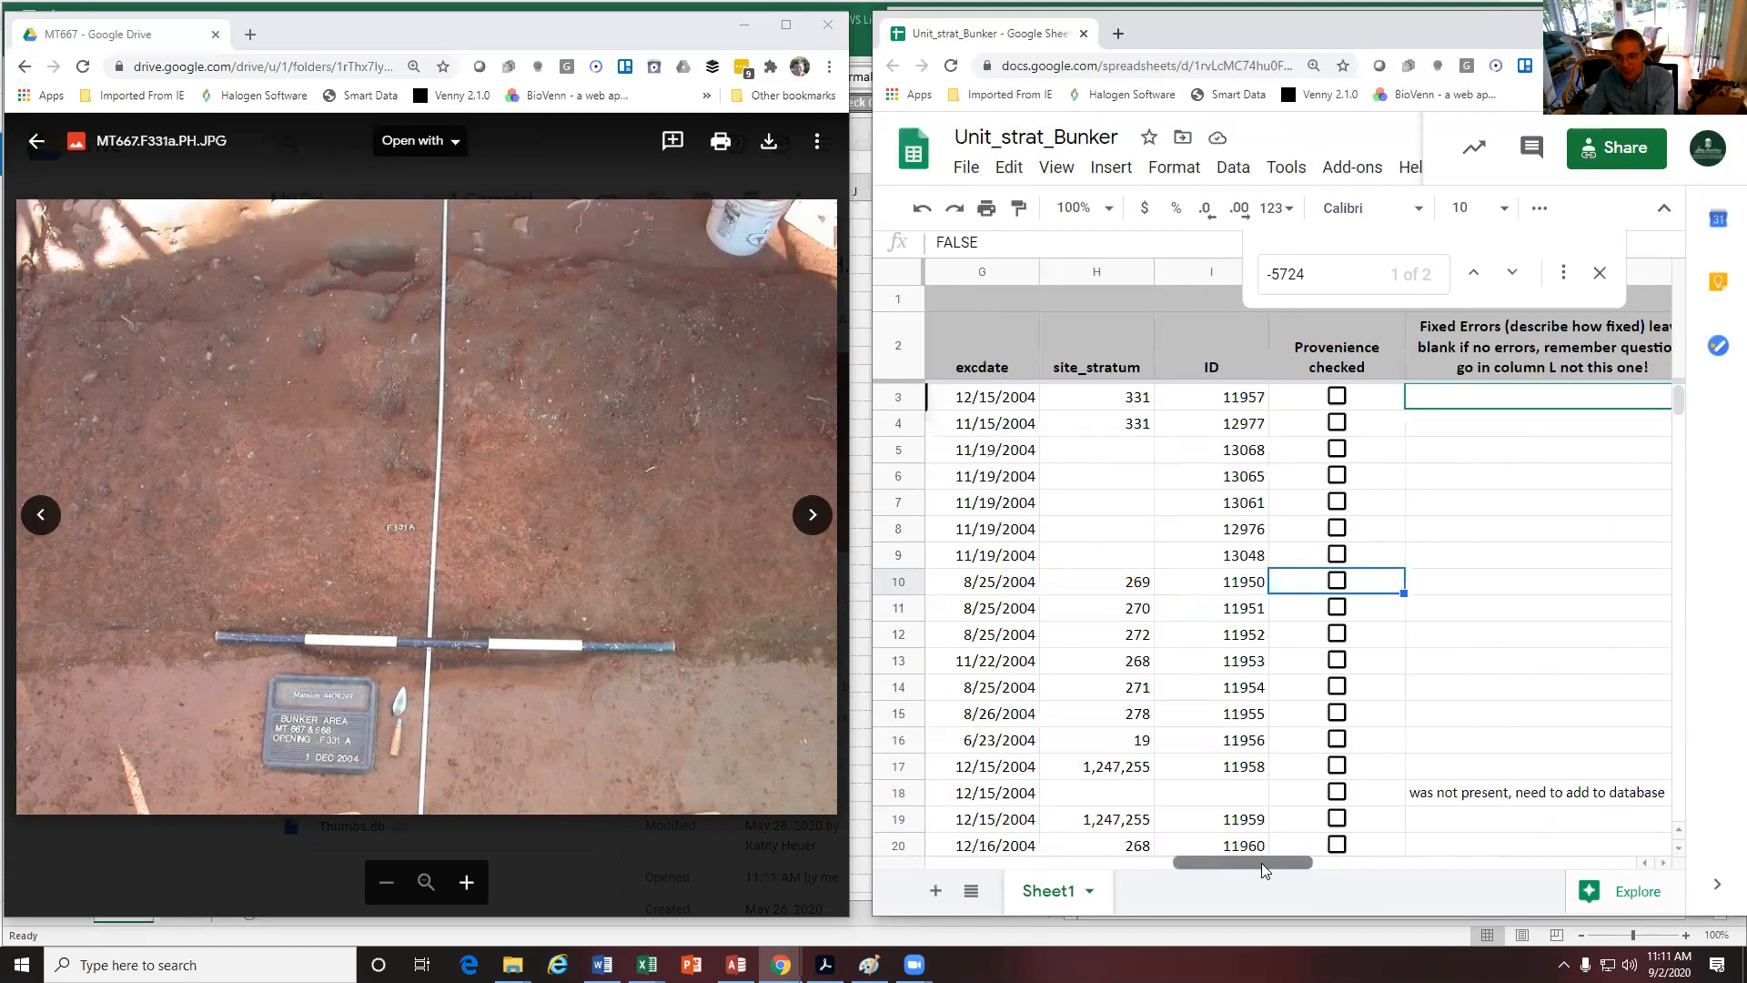
Review the MT667.F331a error note and questions field, and the feature, provenience and unit fields of the row 4 entry
left_click(1247, 799)
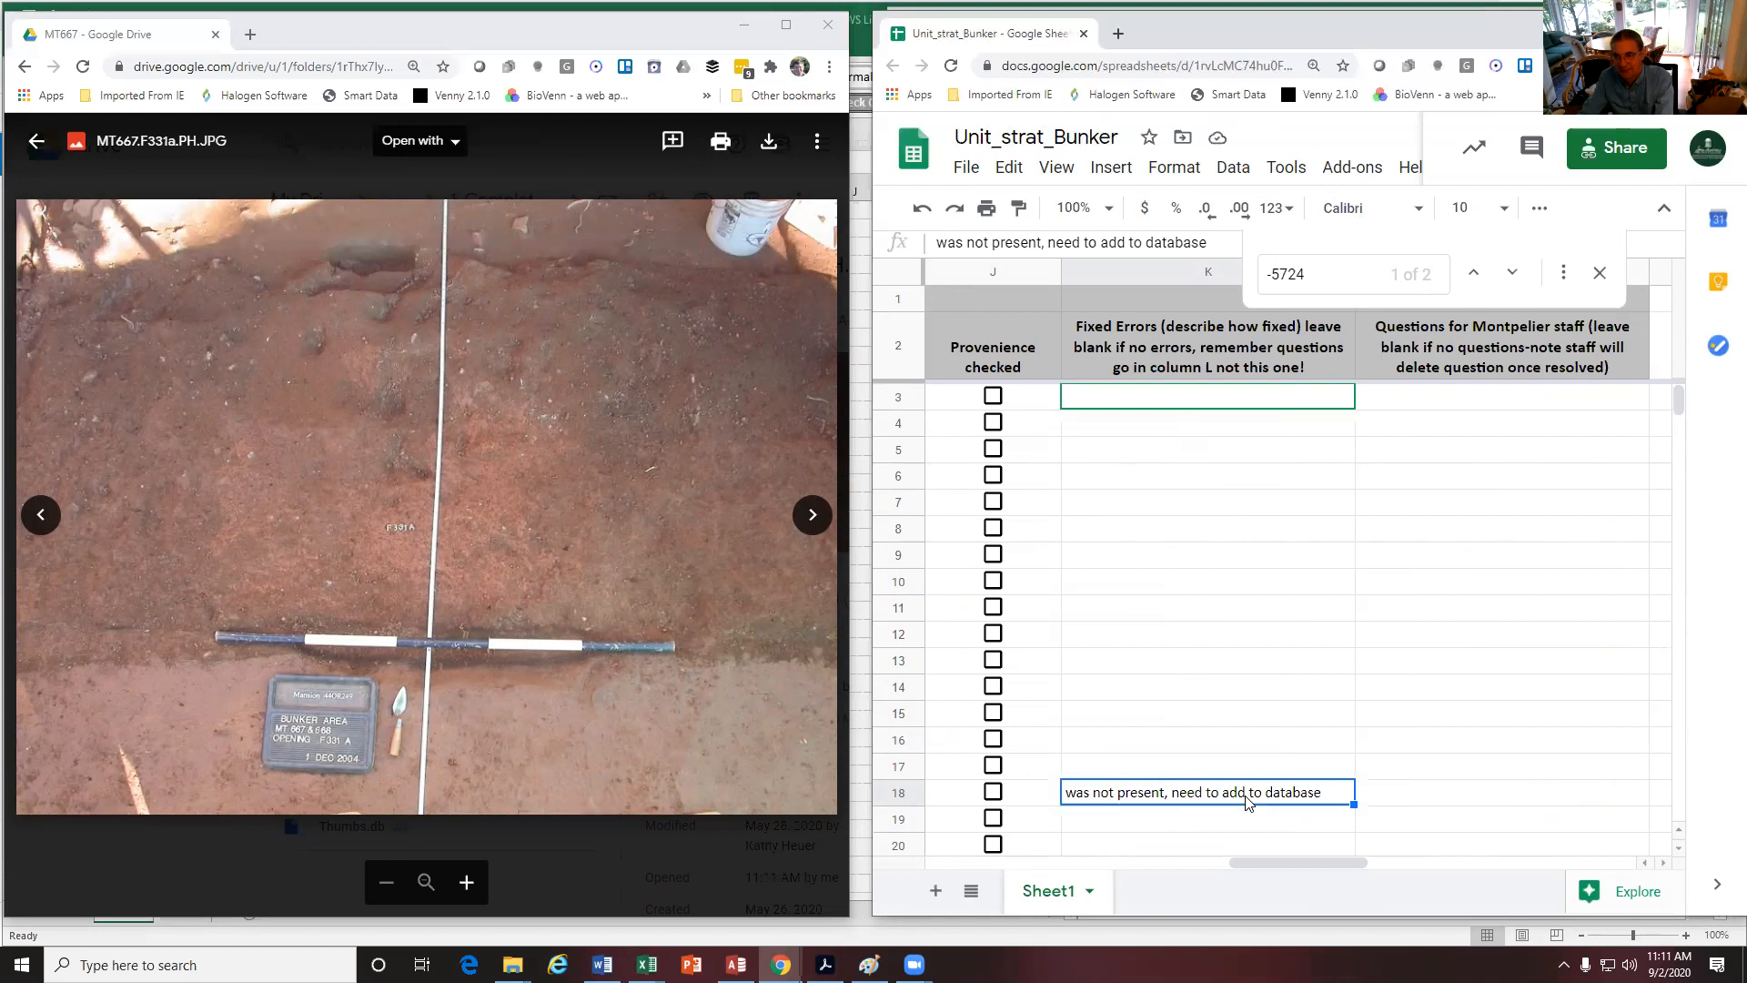
left_click(1402, 801)
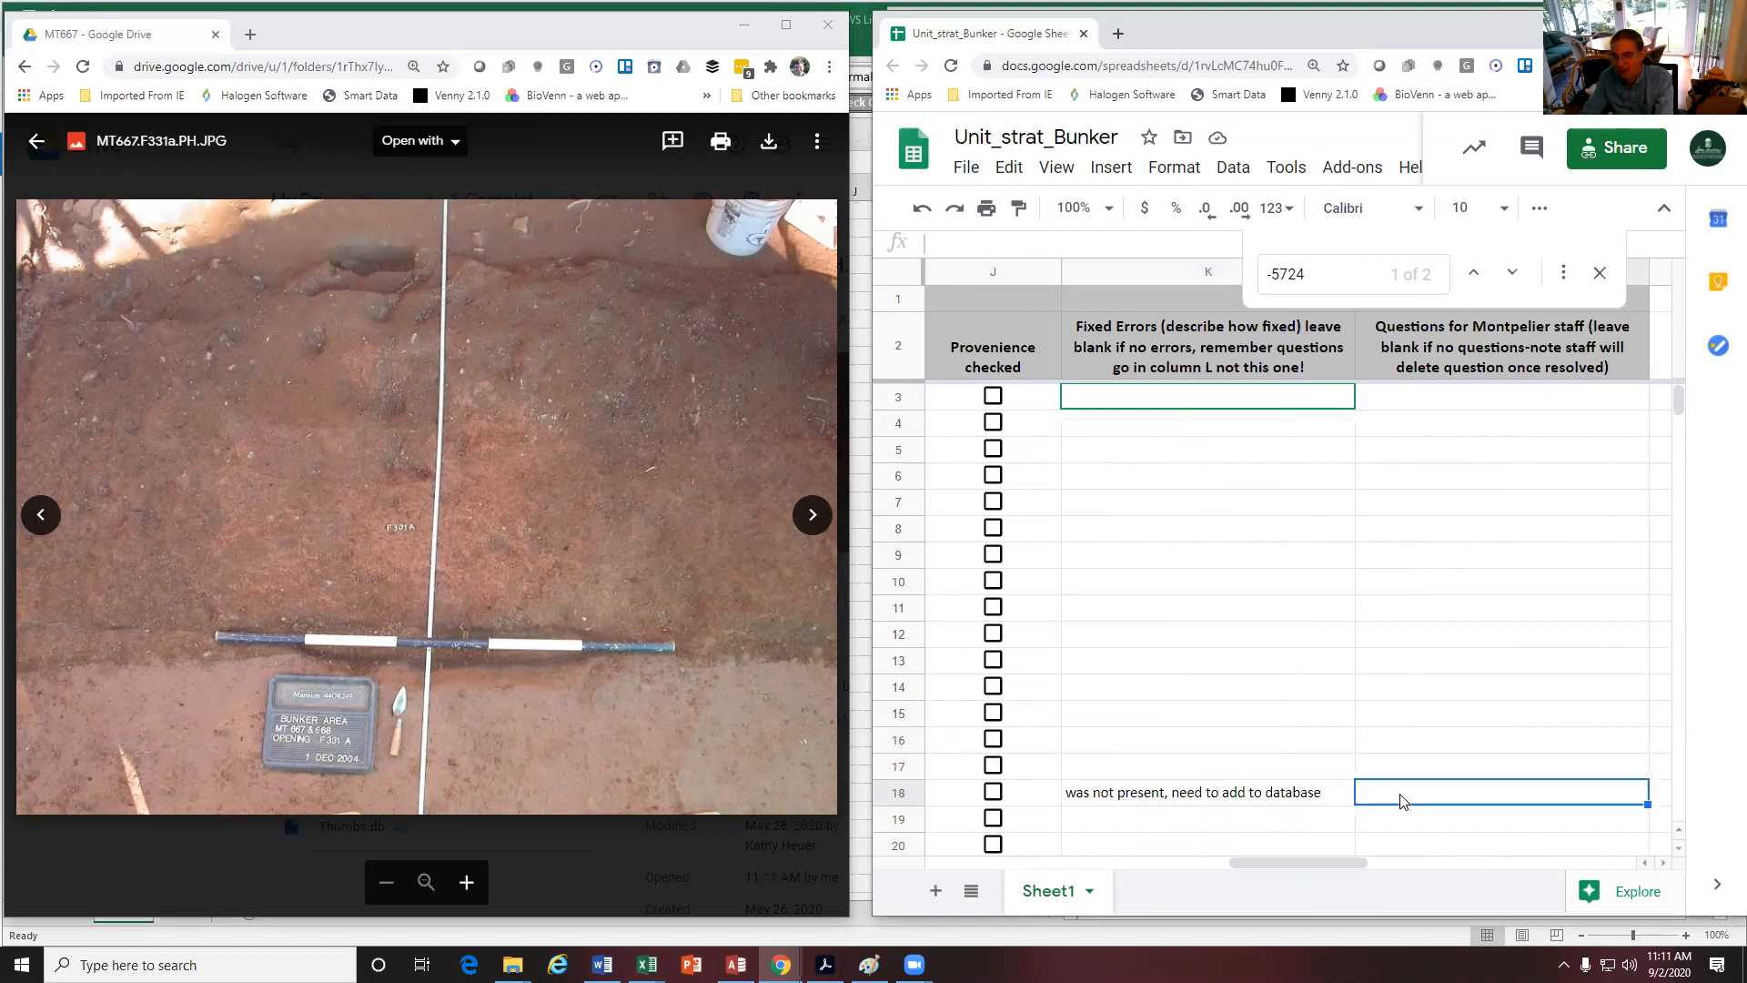
left_click(1314, 793)
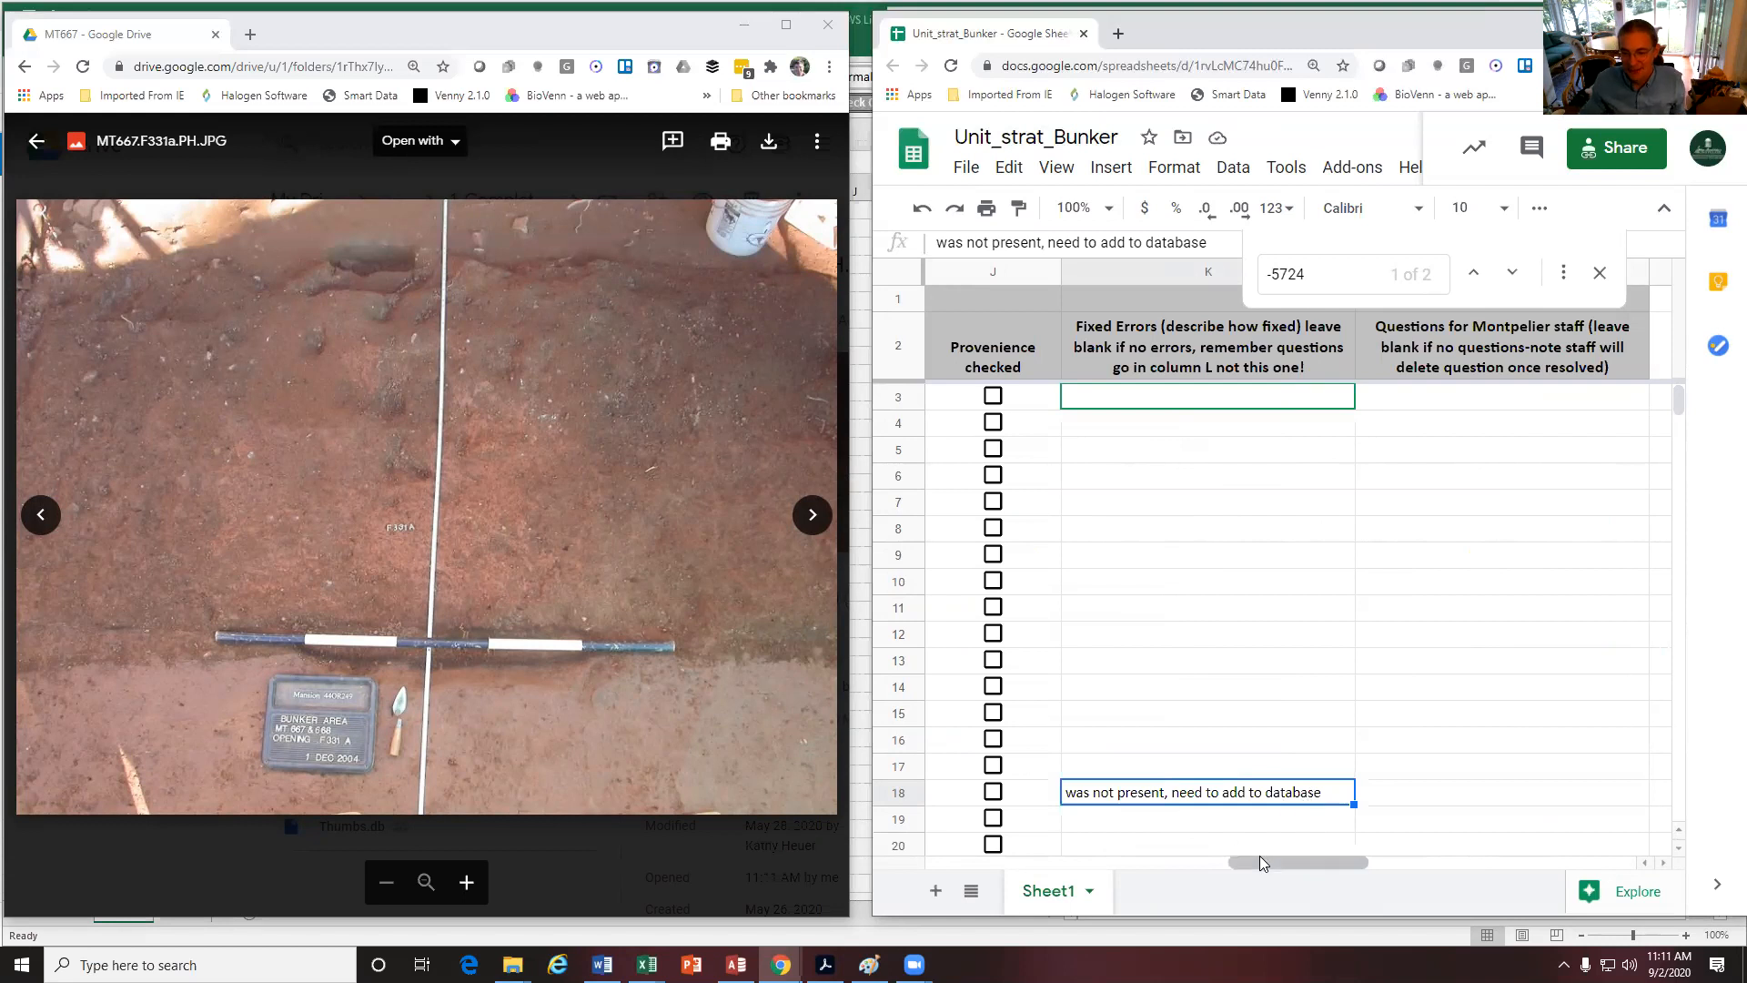
left_click_drag(1235, 869, 1146, 856)
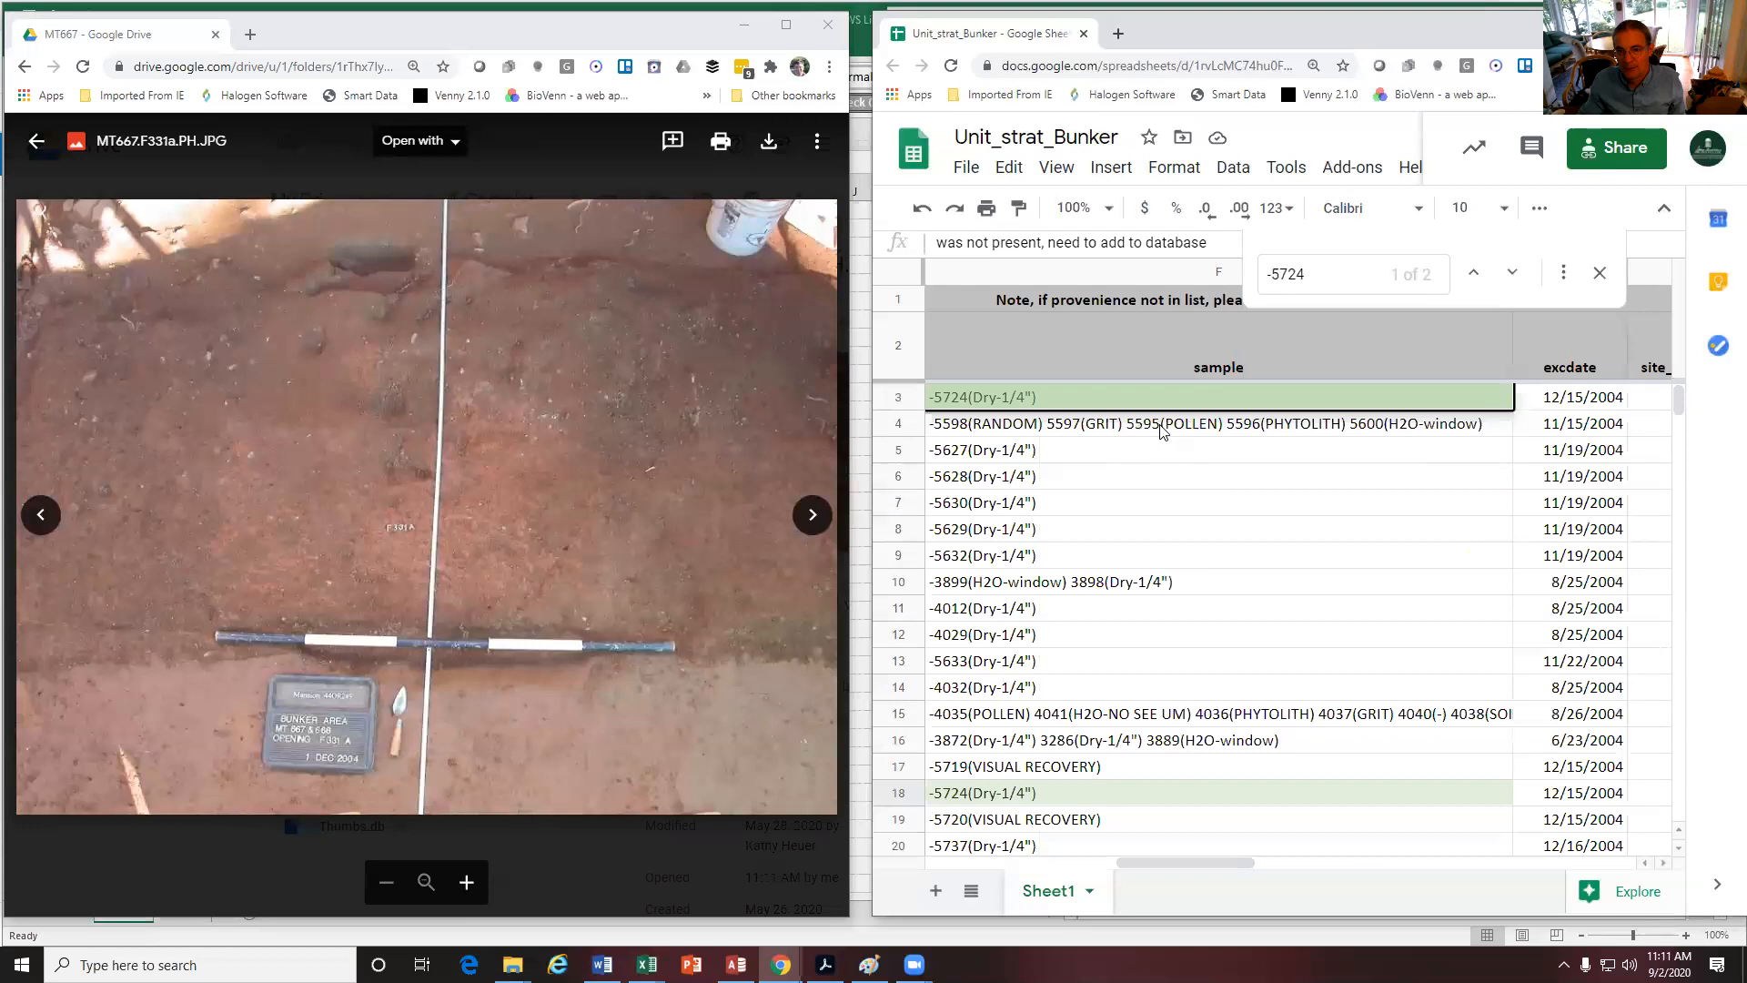
left_click_drag(1216, 864, 1049, 865)
left_click(1299, 420)
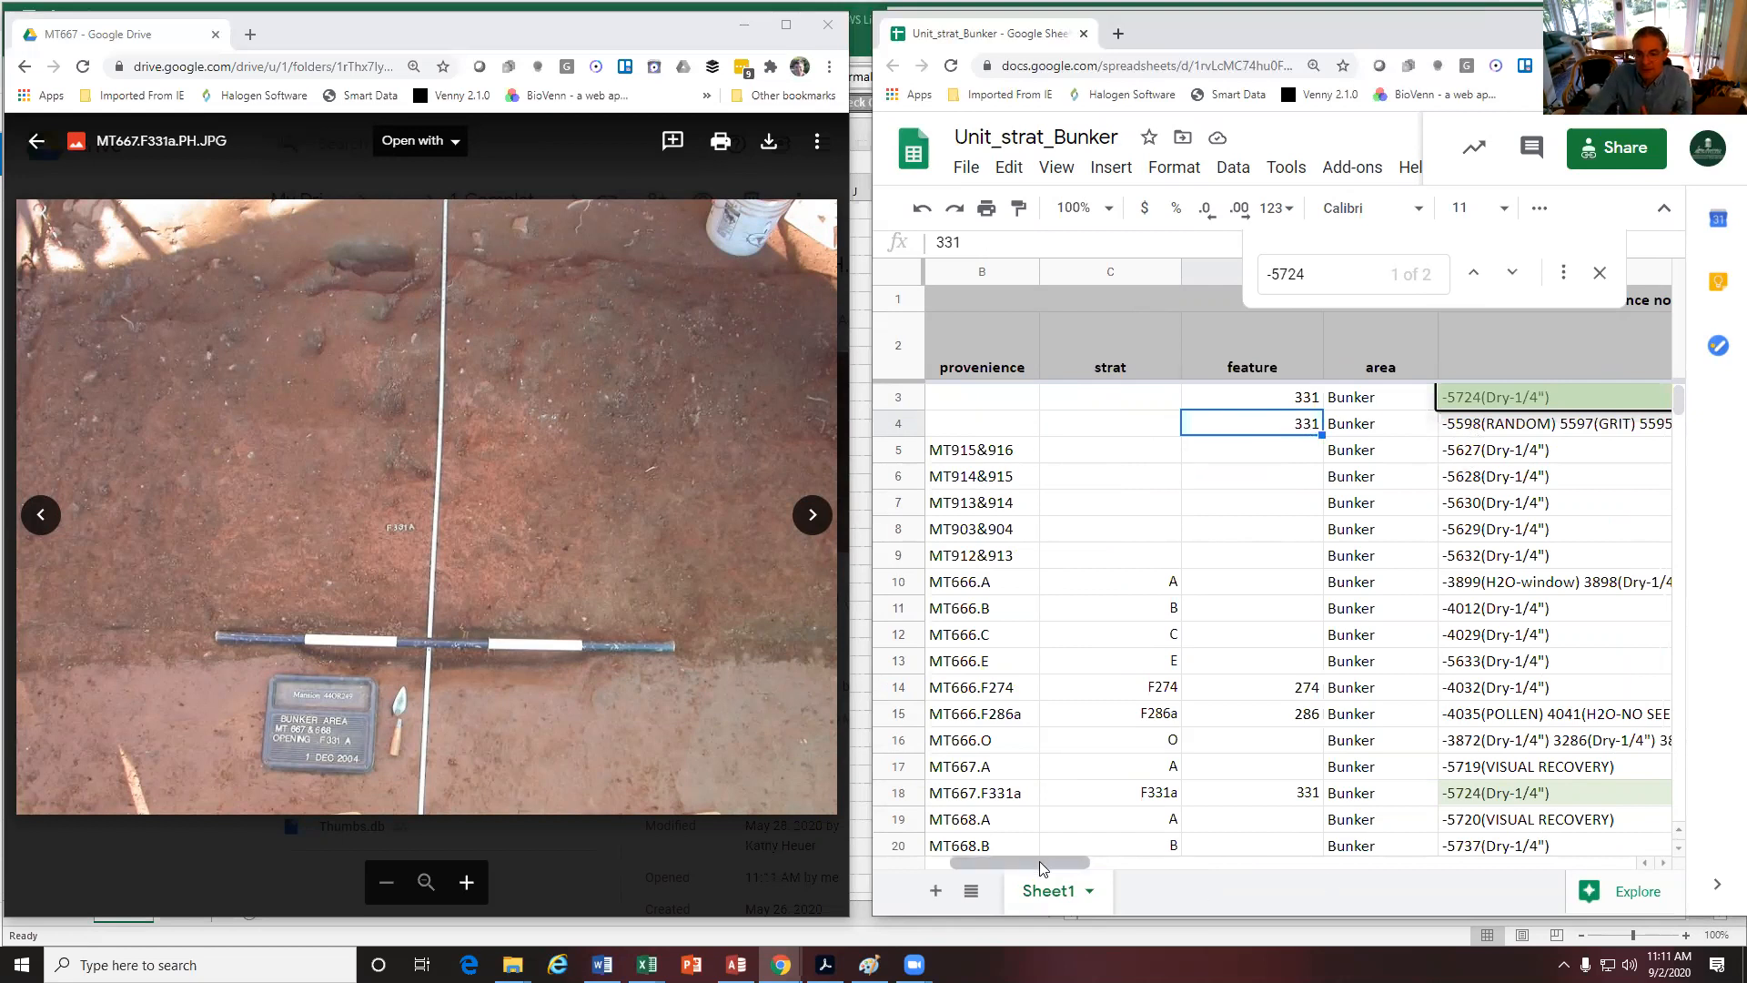
left_click_drag(1039, 861, 965, 863)
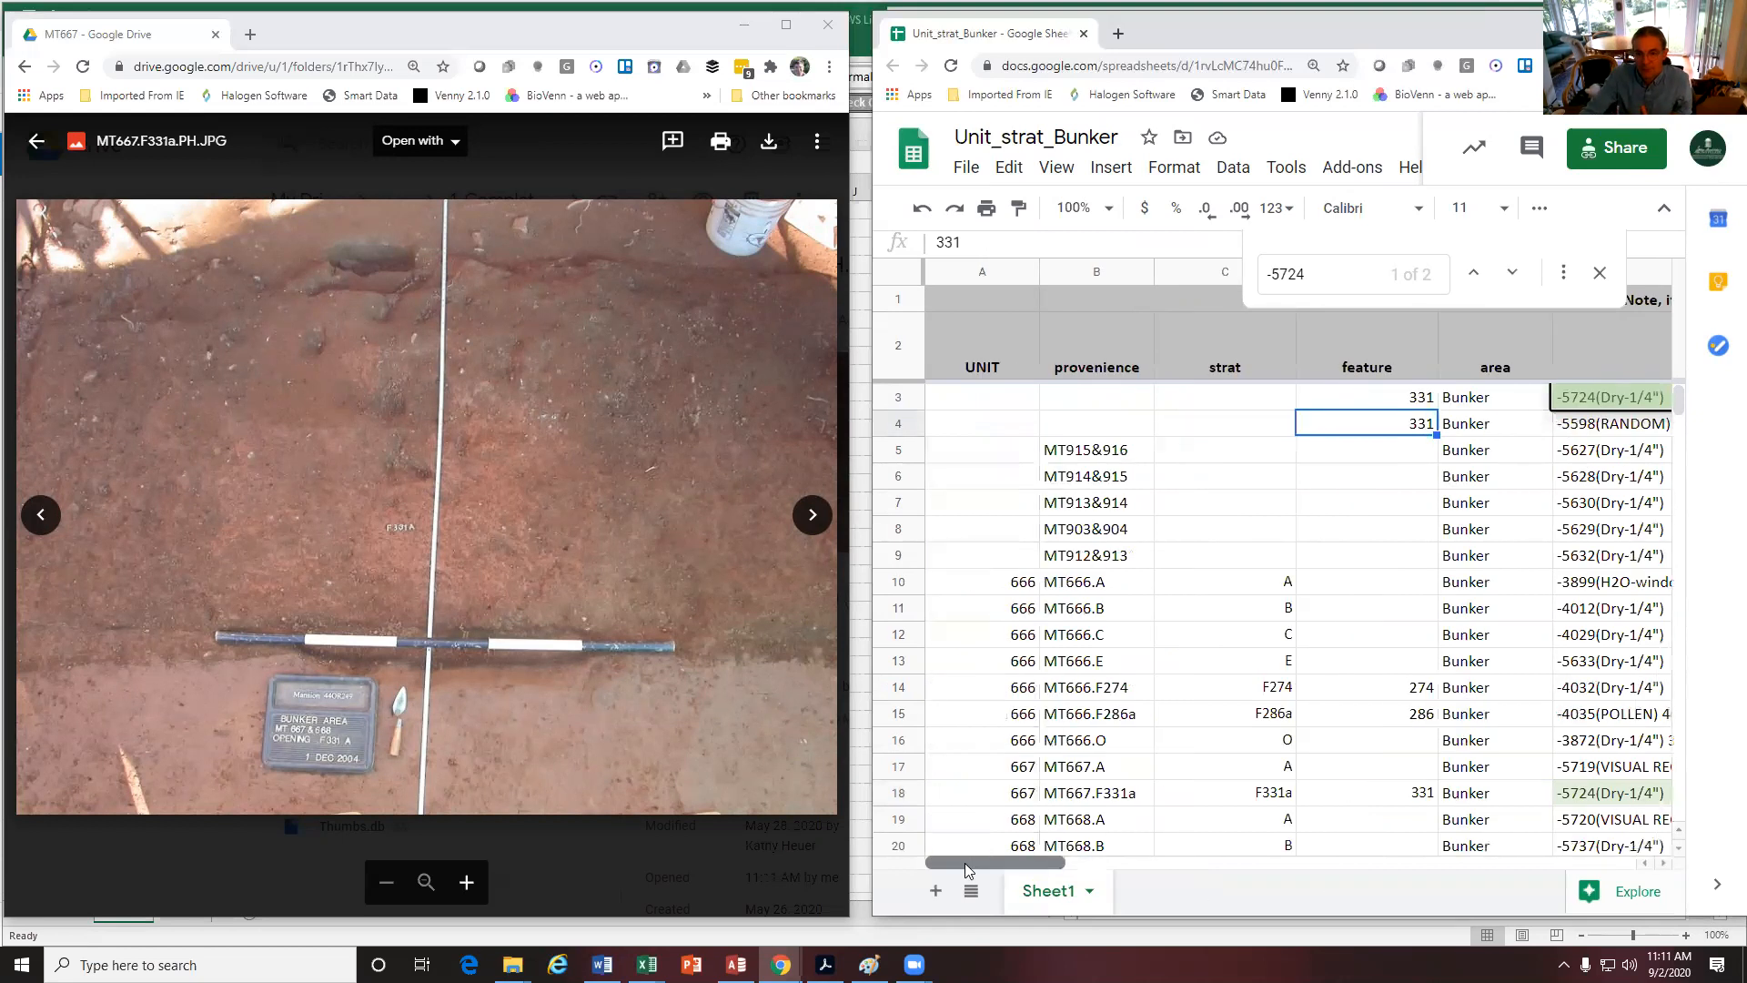
left_click(1103, 428)
left_click(986, 428)
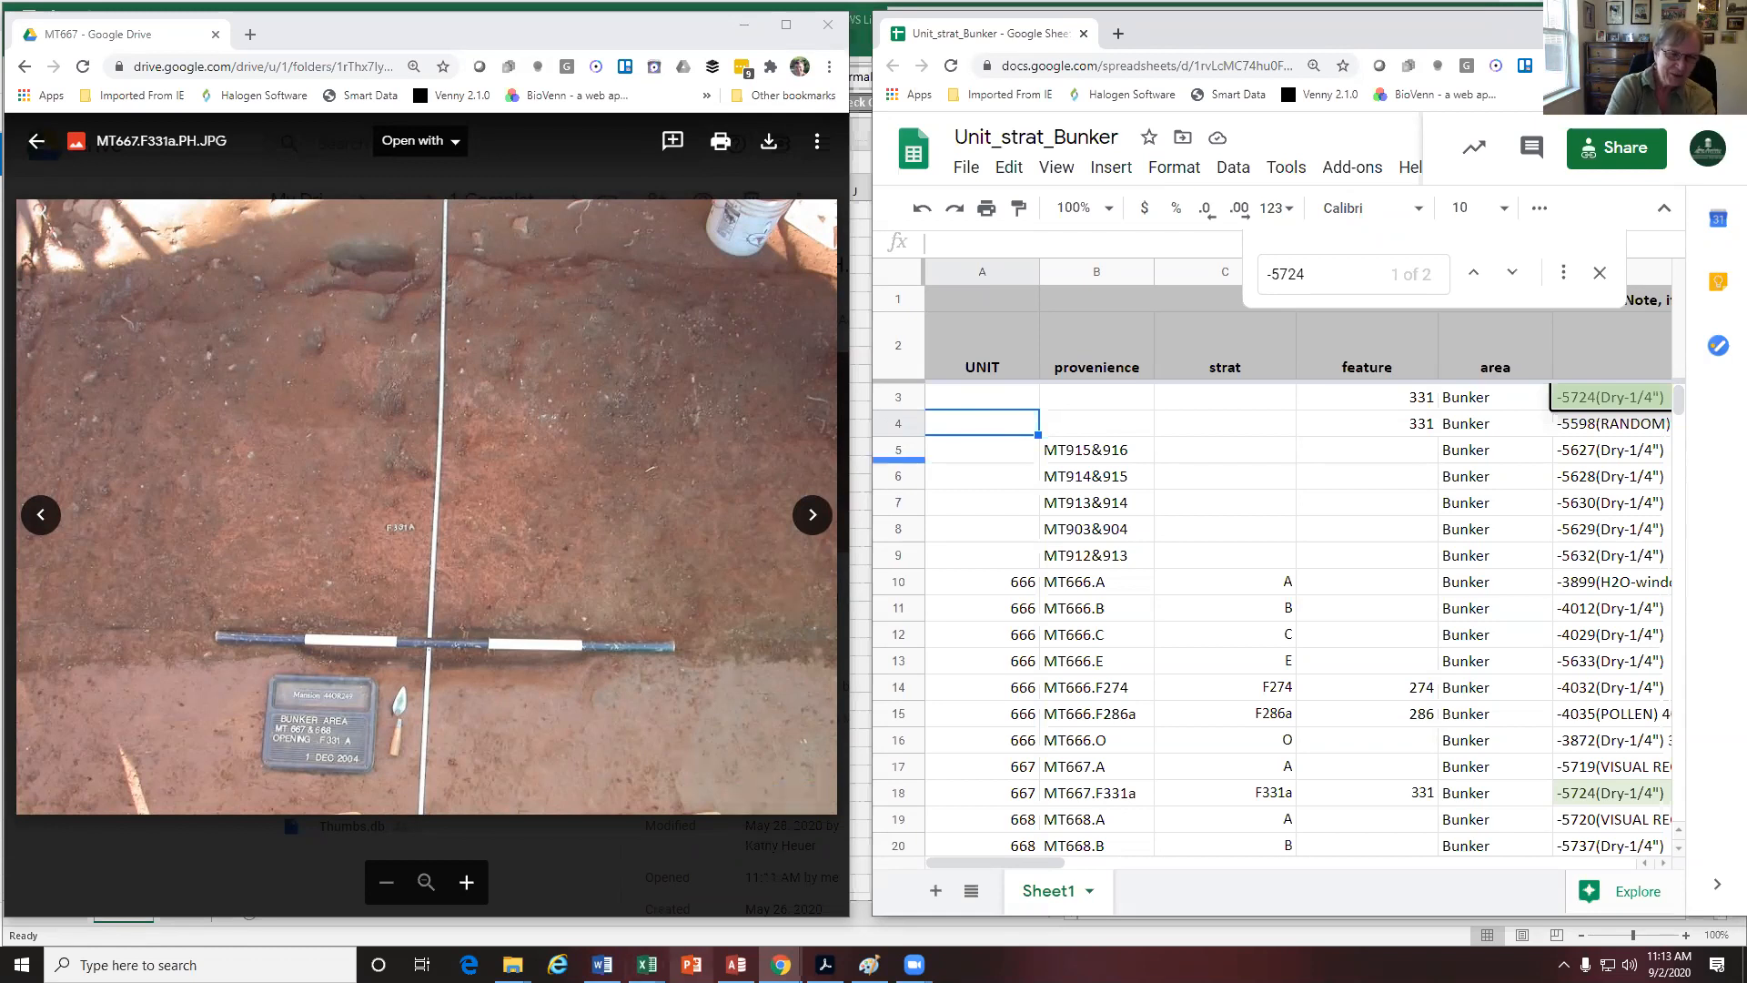
Return to the MT667 Drive viewer and go back from the F331a photo to the stratum card MT667.B.CA.pdf
mouse_move(780, 964)
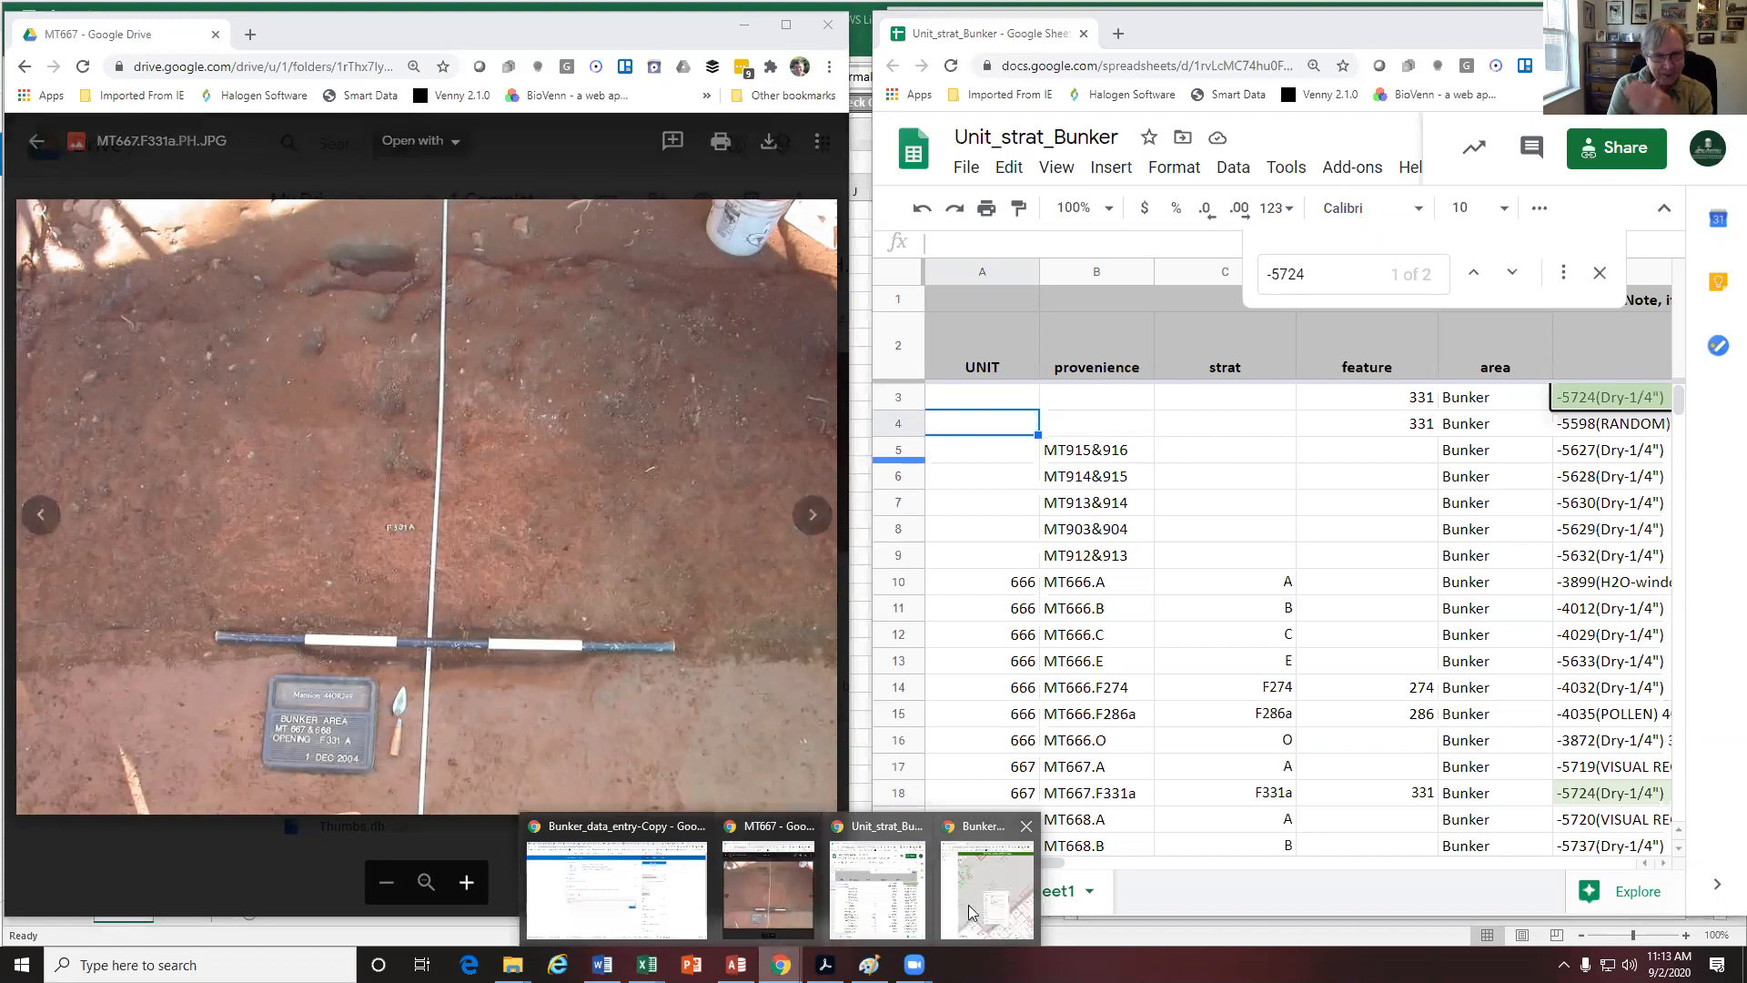
left_click(777, 912)
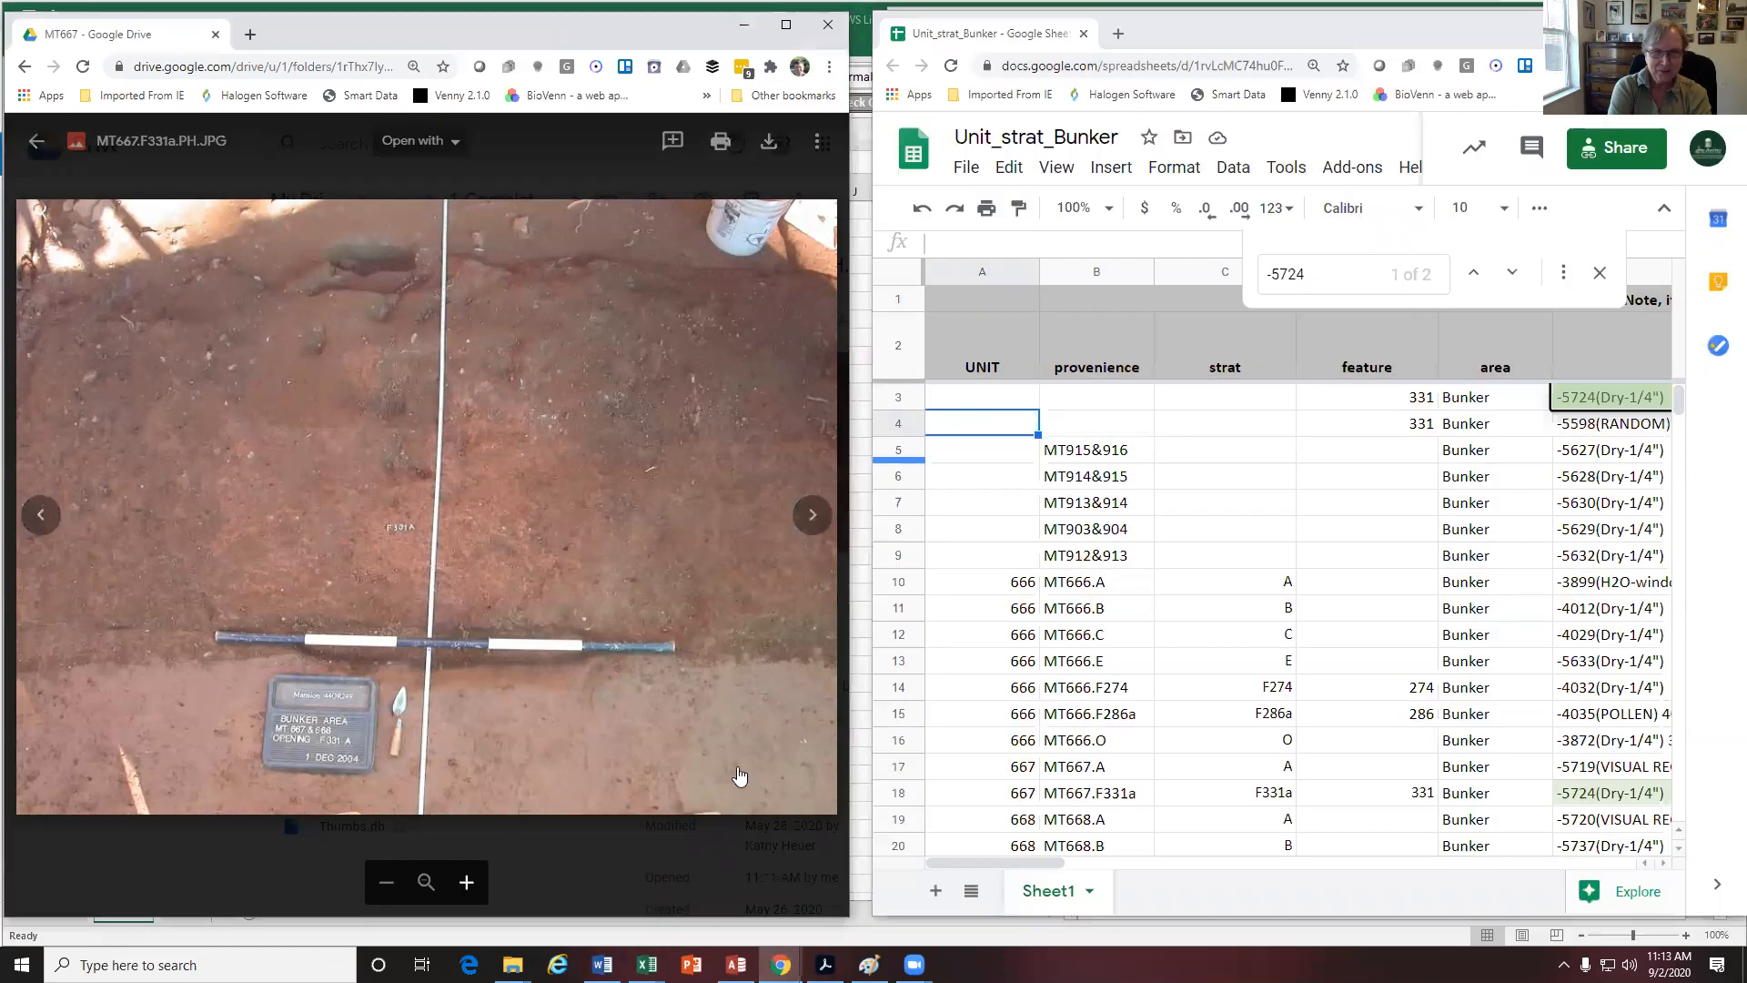
left_click(42, 521)
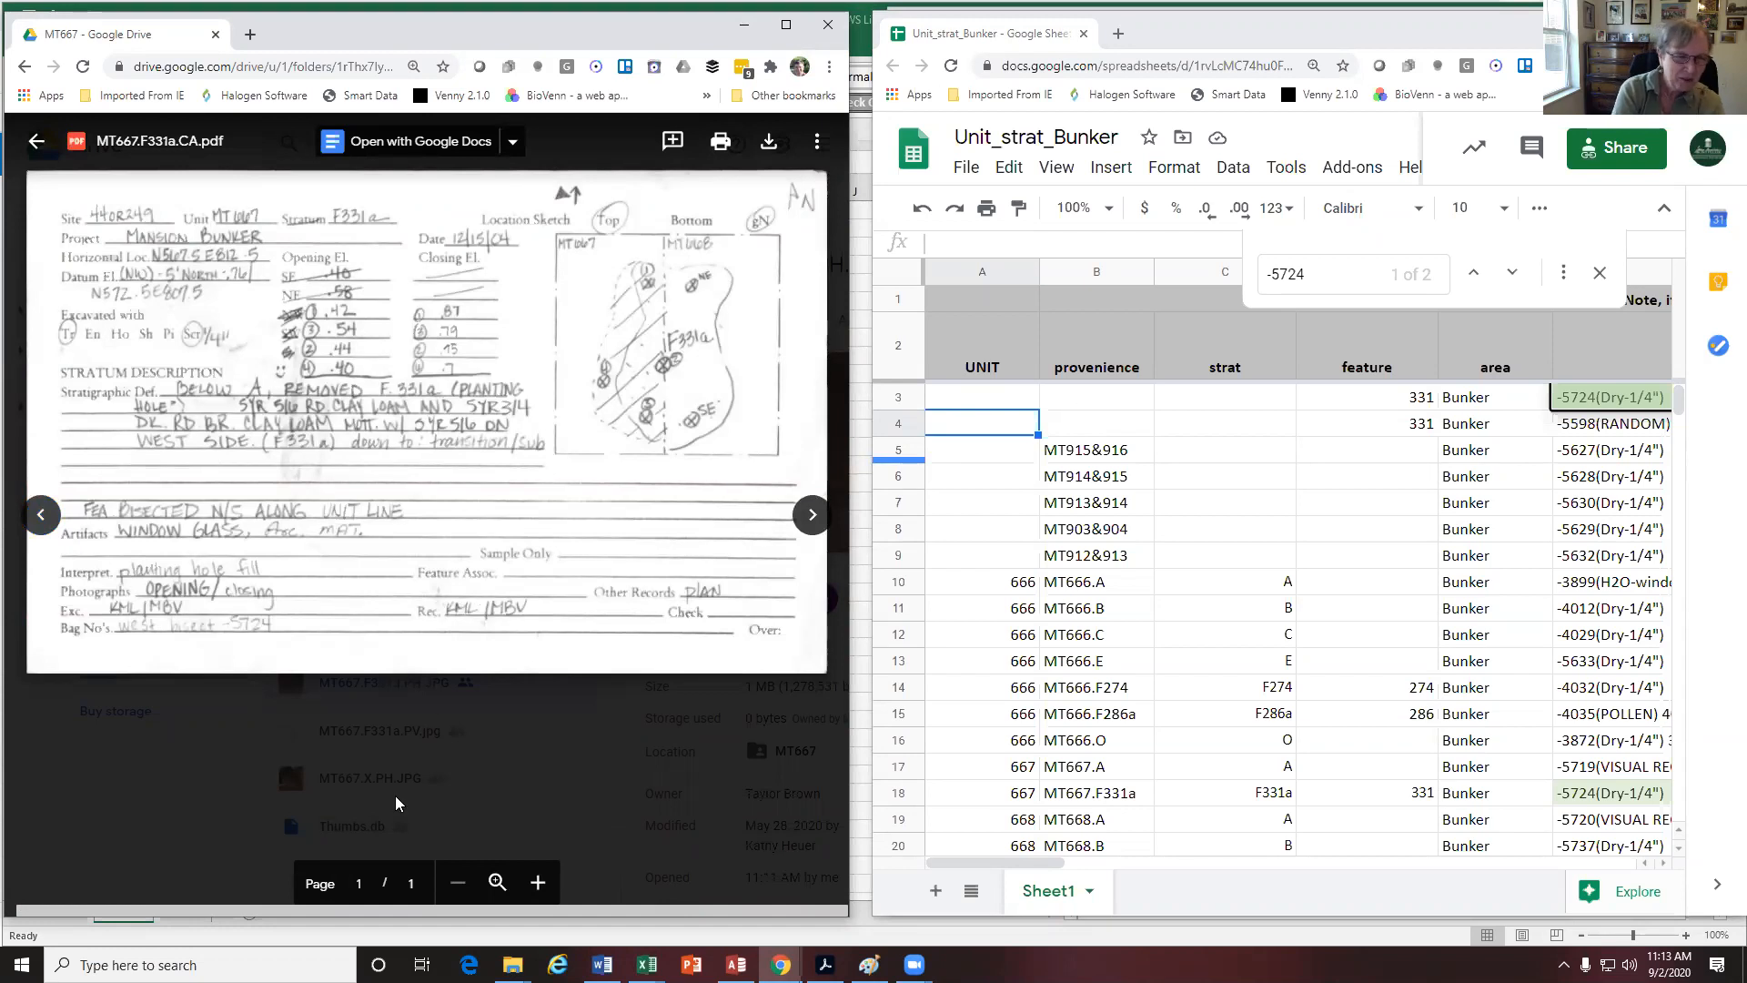
left_click(46, 521)
left_click(41, 516)
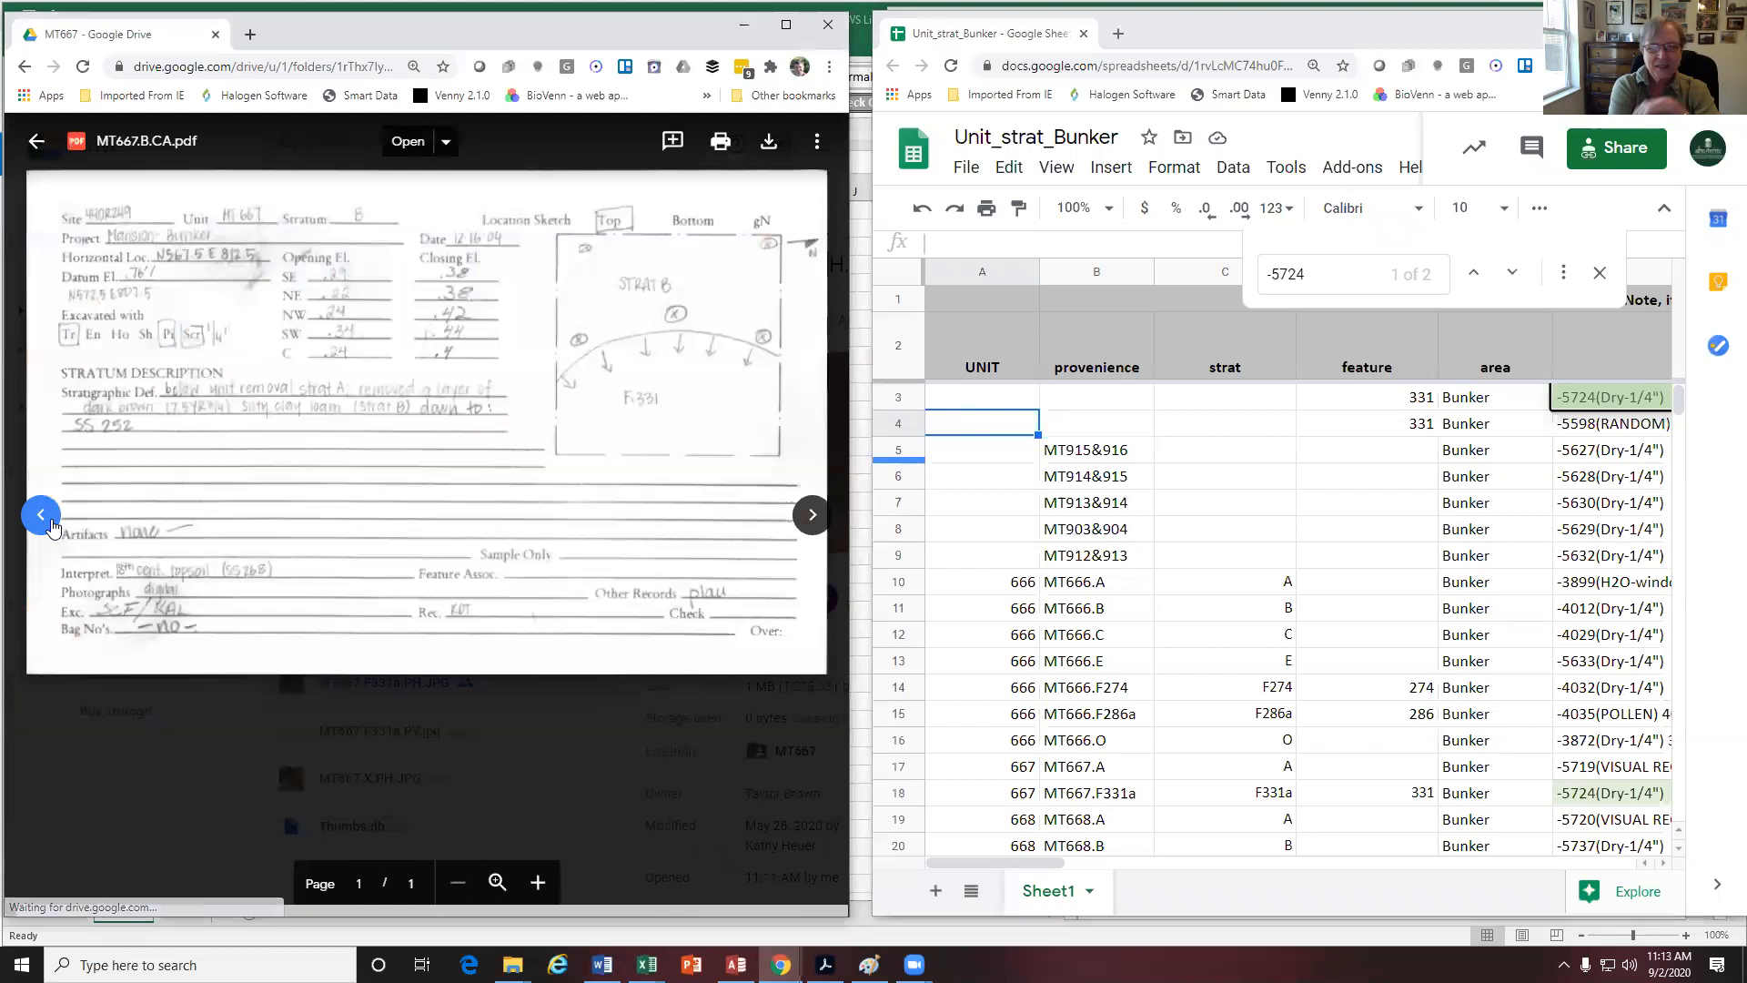
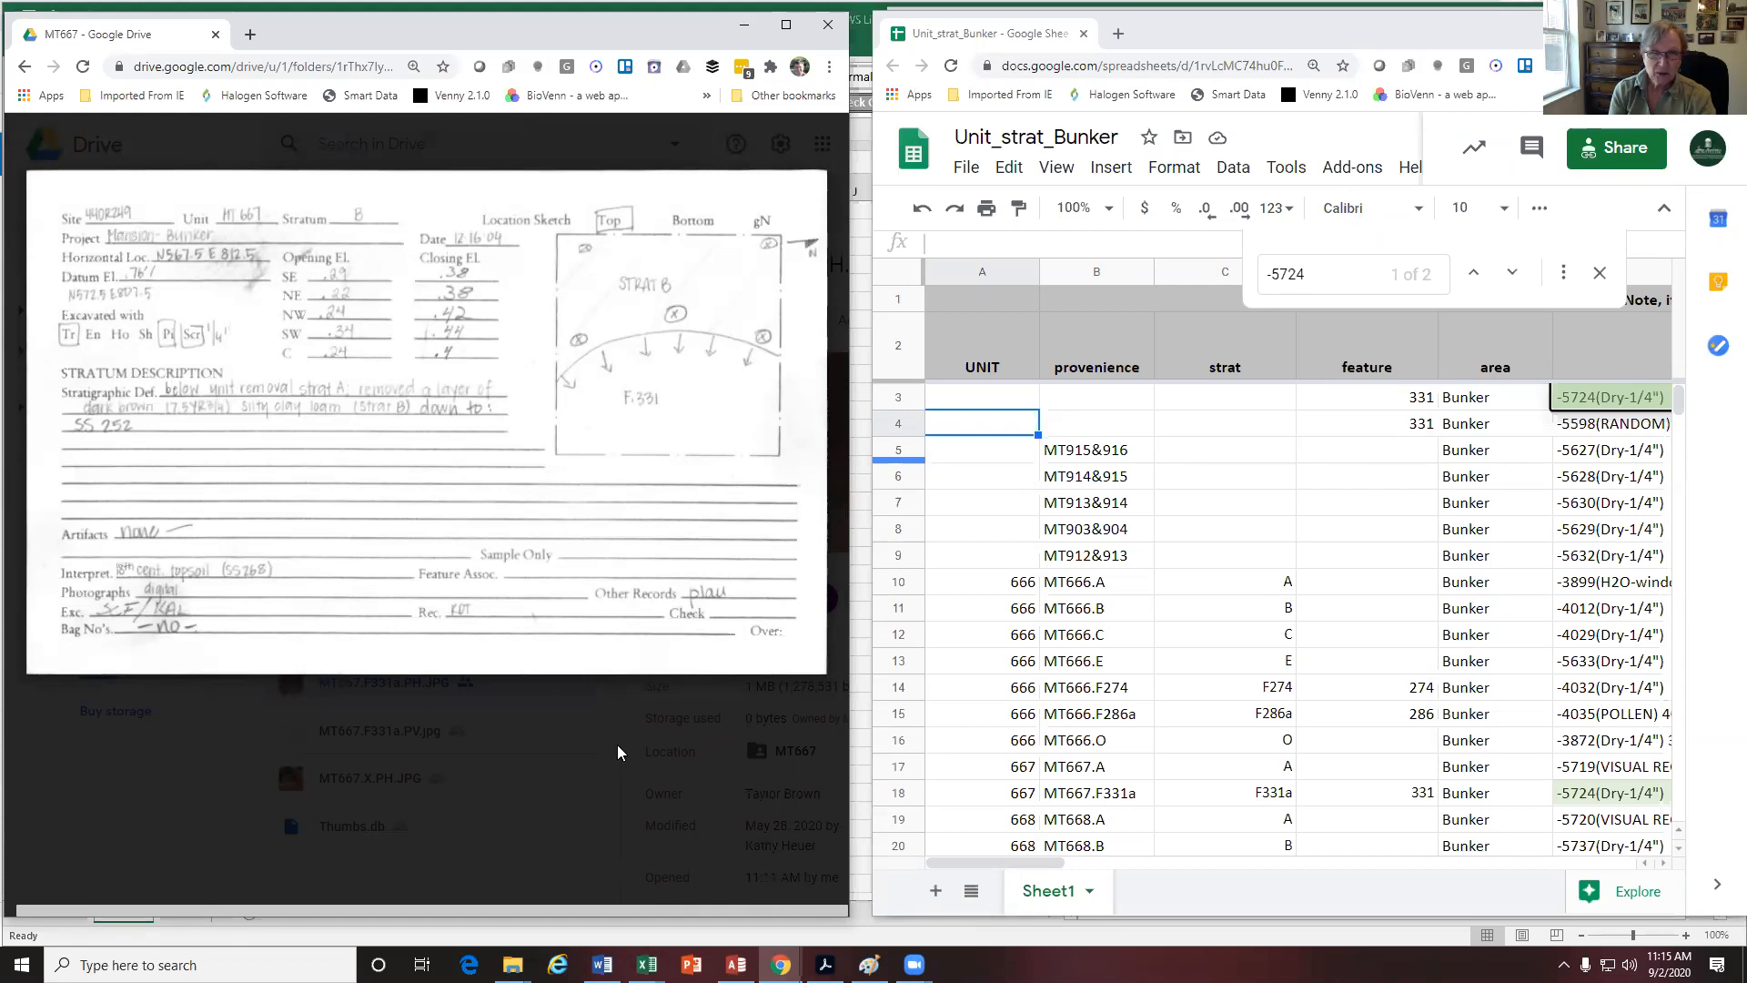
Switch to the Bunker_data_entry-Copy web map, close the unit 666 form and find unit 667 by searching for 667
mouse_move(781, 964)
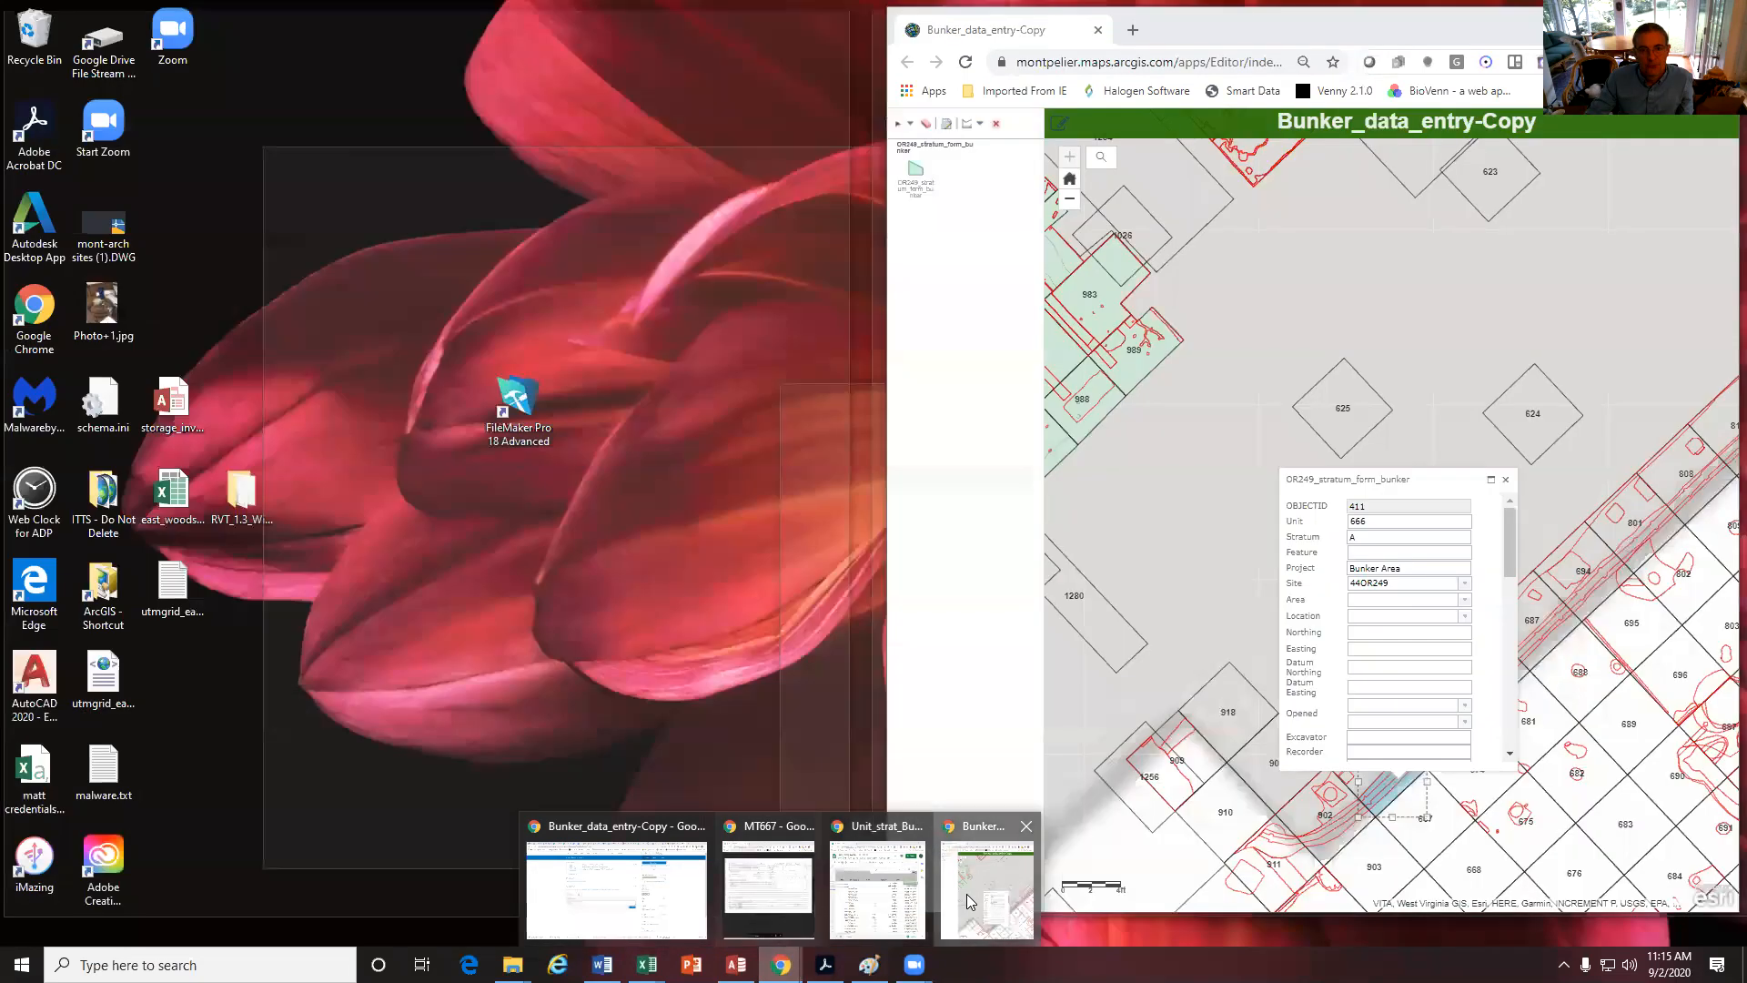
left_click(971, 901)
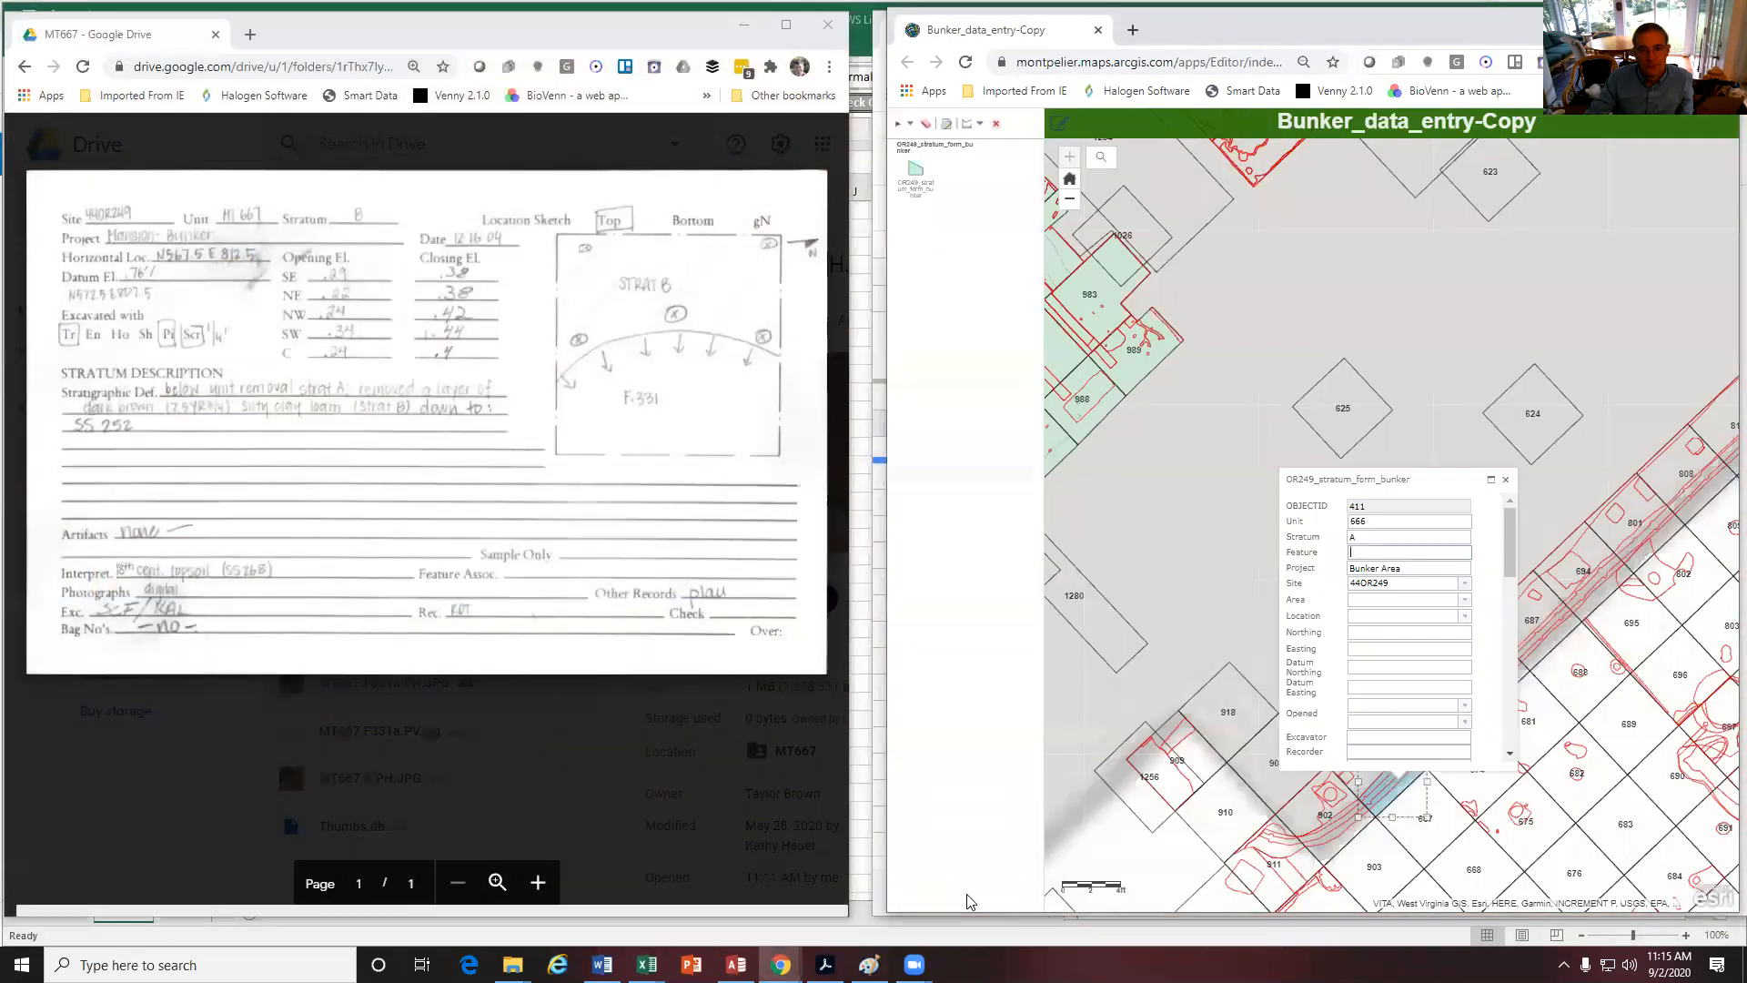
left_click(1508, 481)
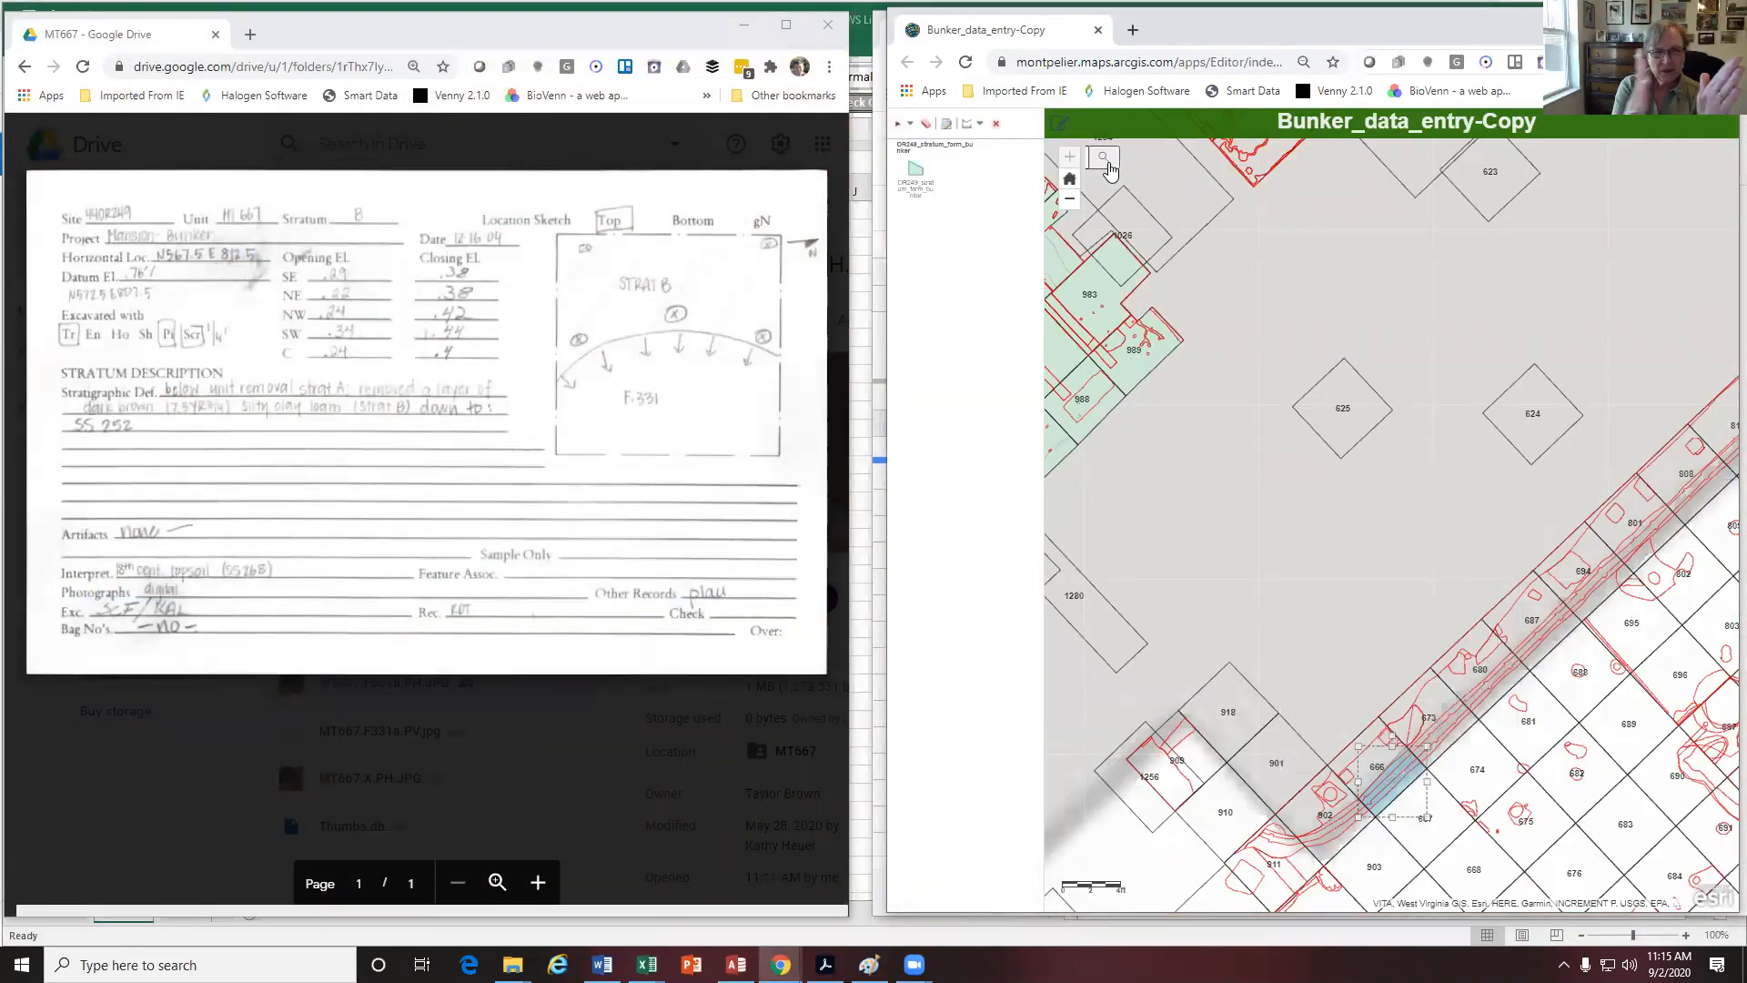
left_click(1108, 164)
type("667")
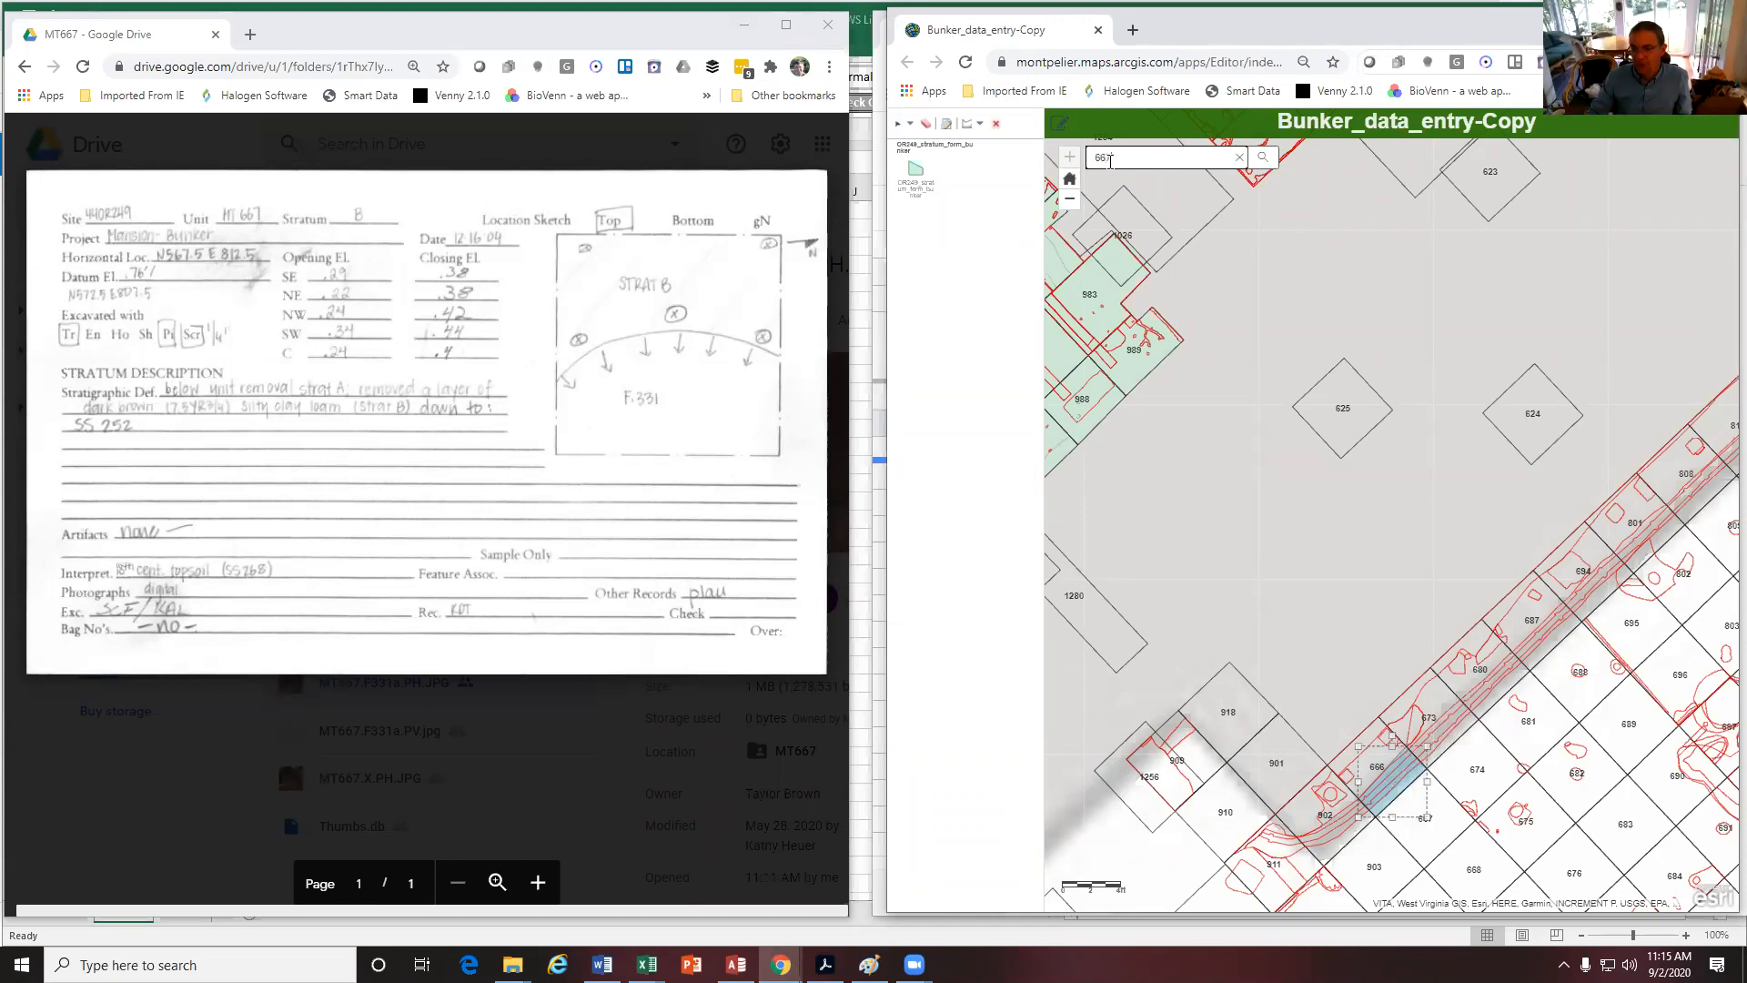
key("Return")
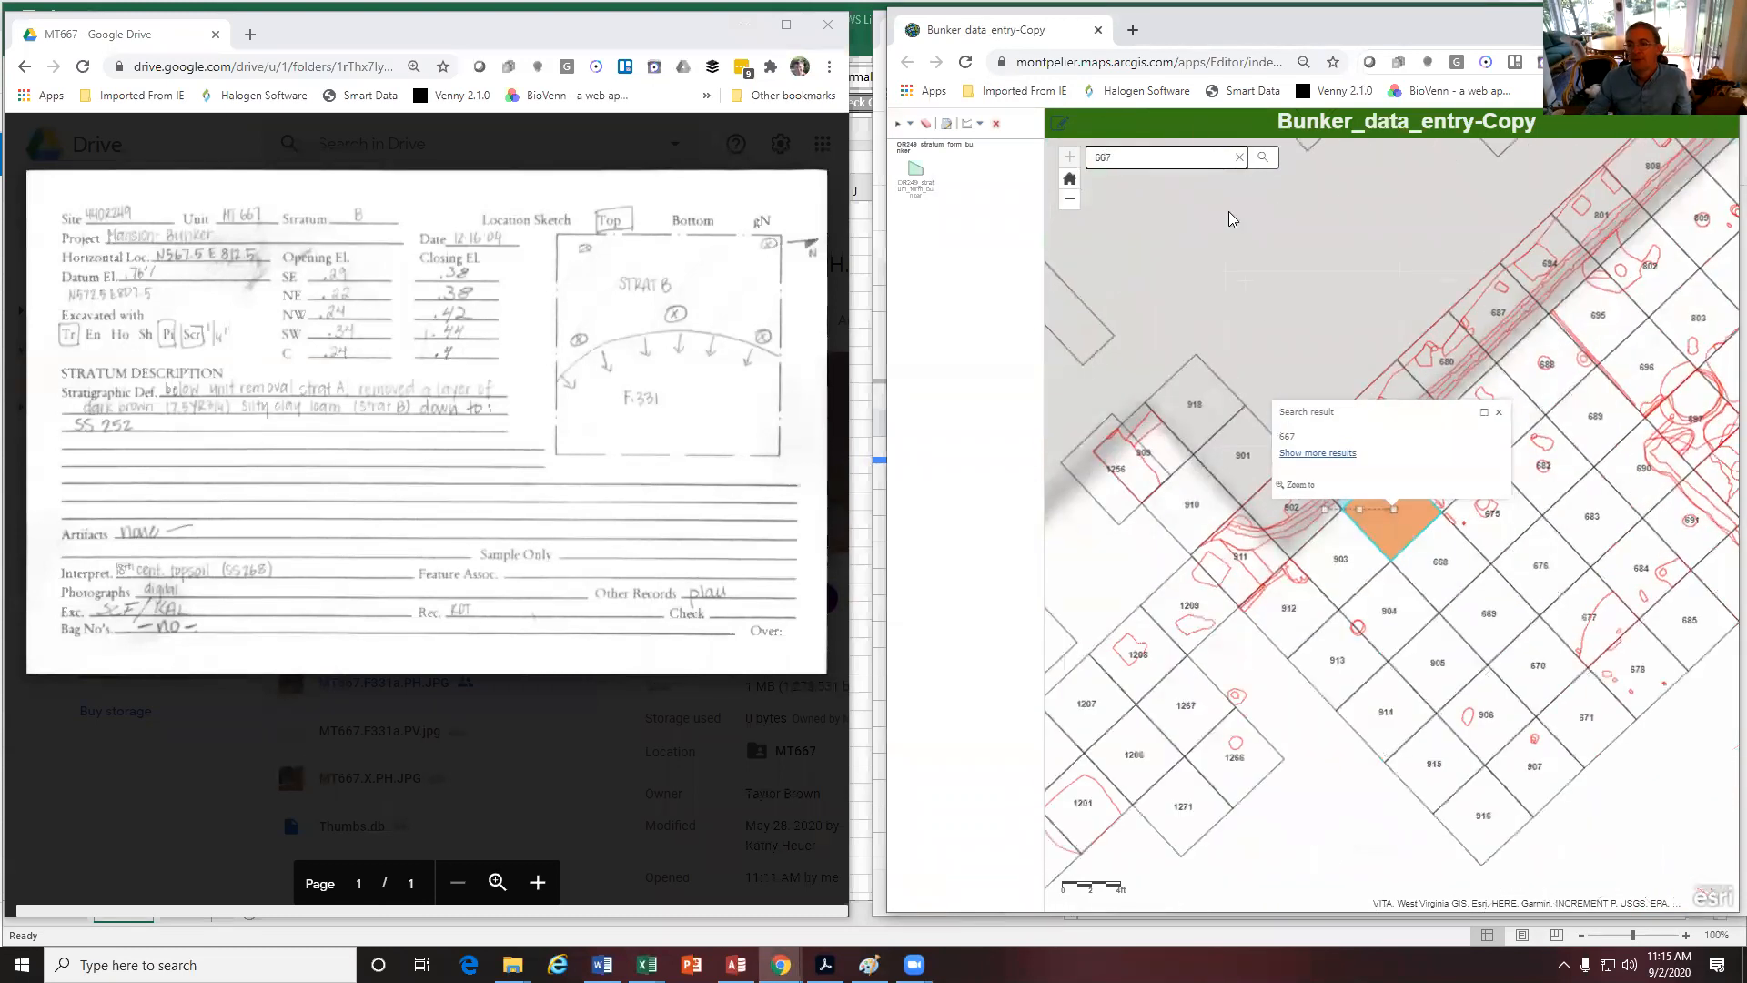
left_click(1431, 559)
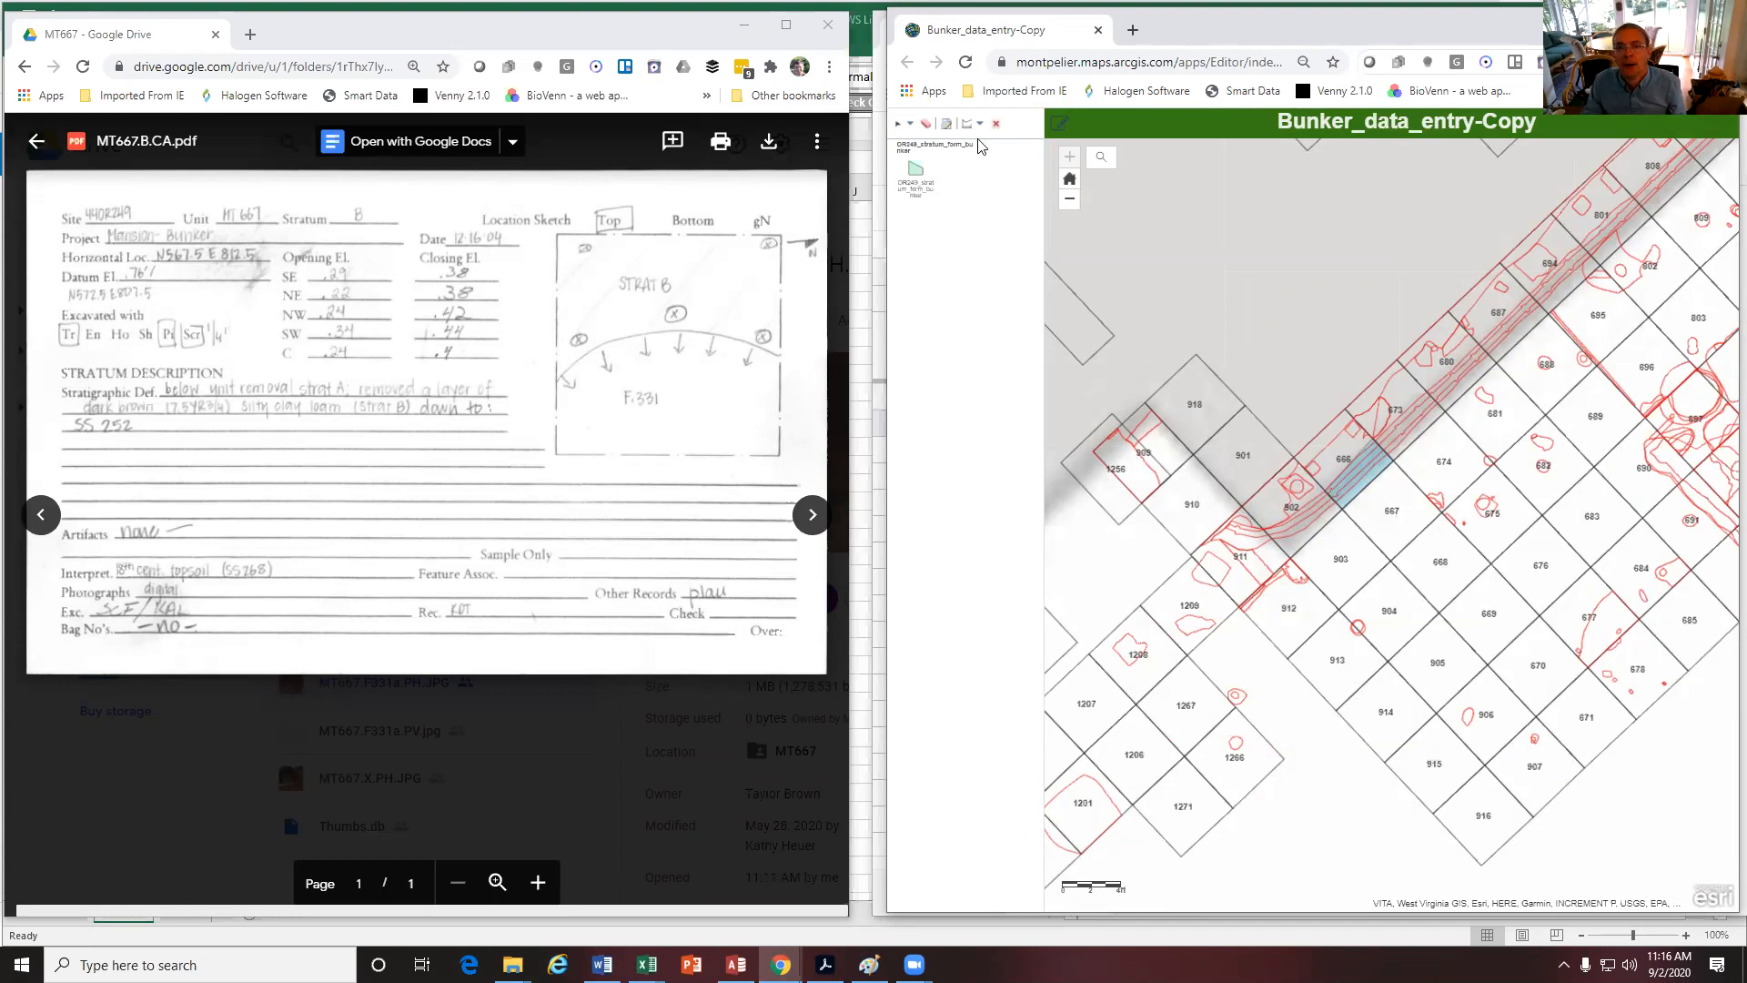
Draw a new four-cornered OR249_stratum_form_bunker polygon over unit 667, following the unit's outline
left_click(917, 176)
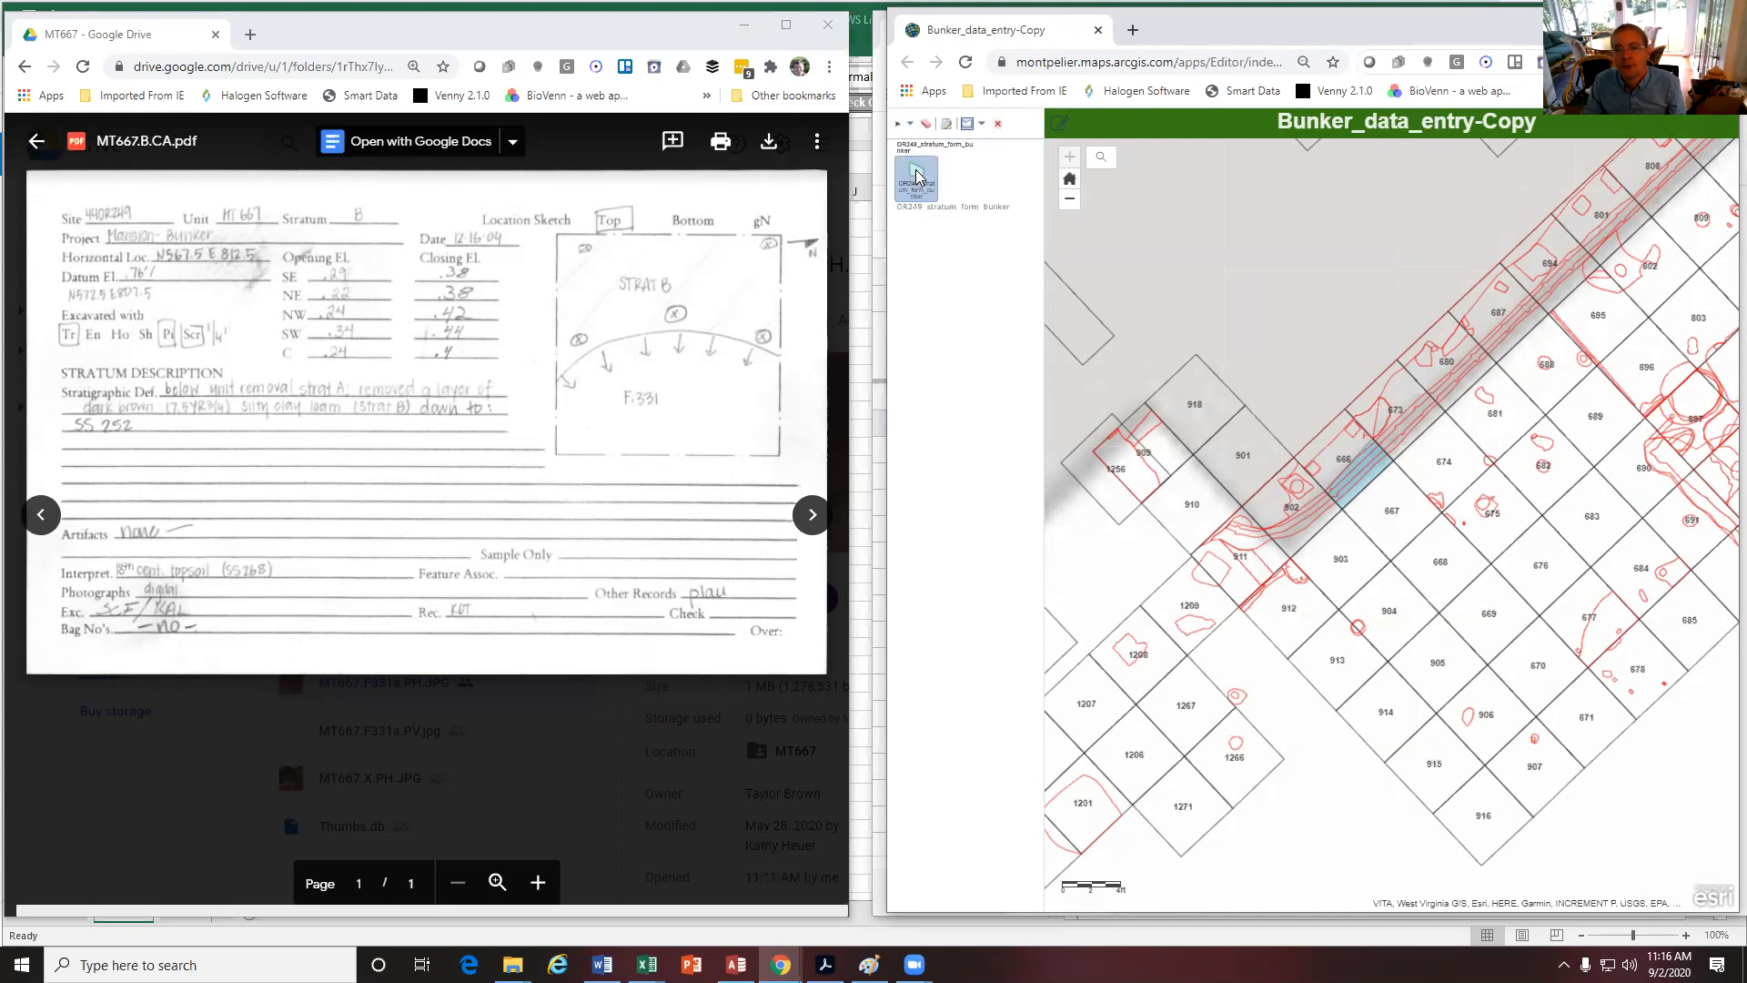
left_click(1395, 466)
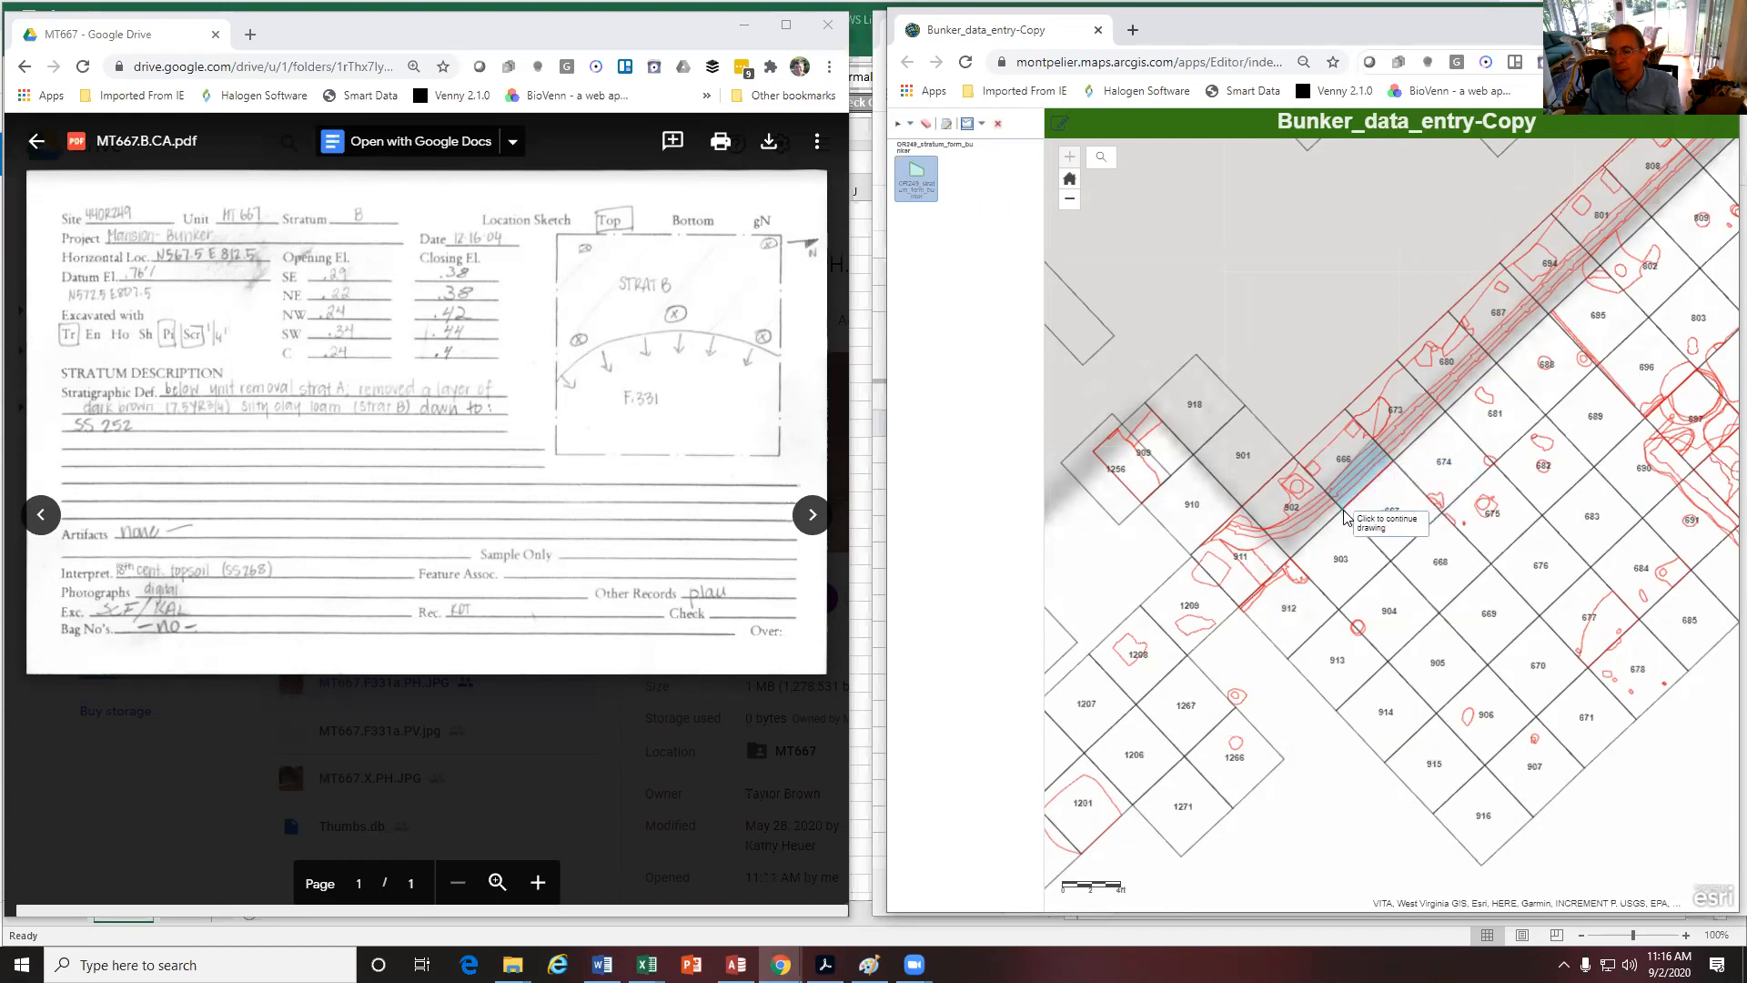
left_click(1353, 525)
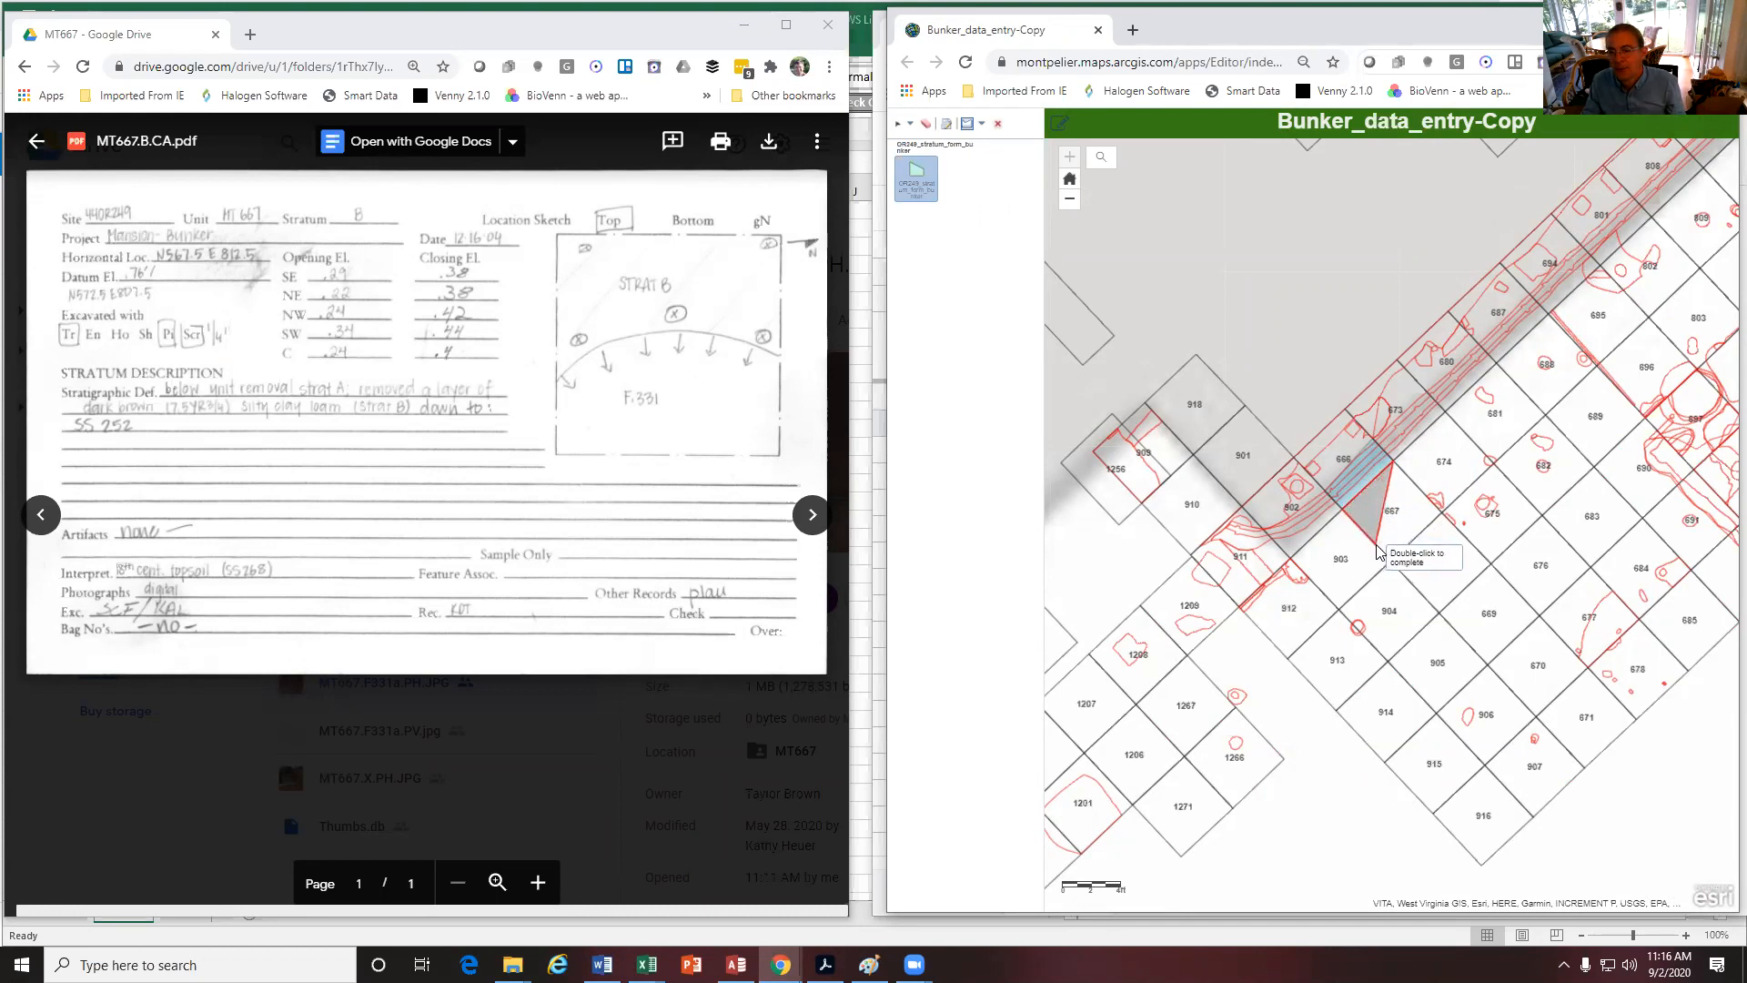
left_click(1377, 547)
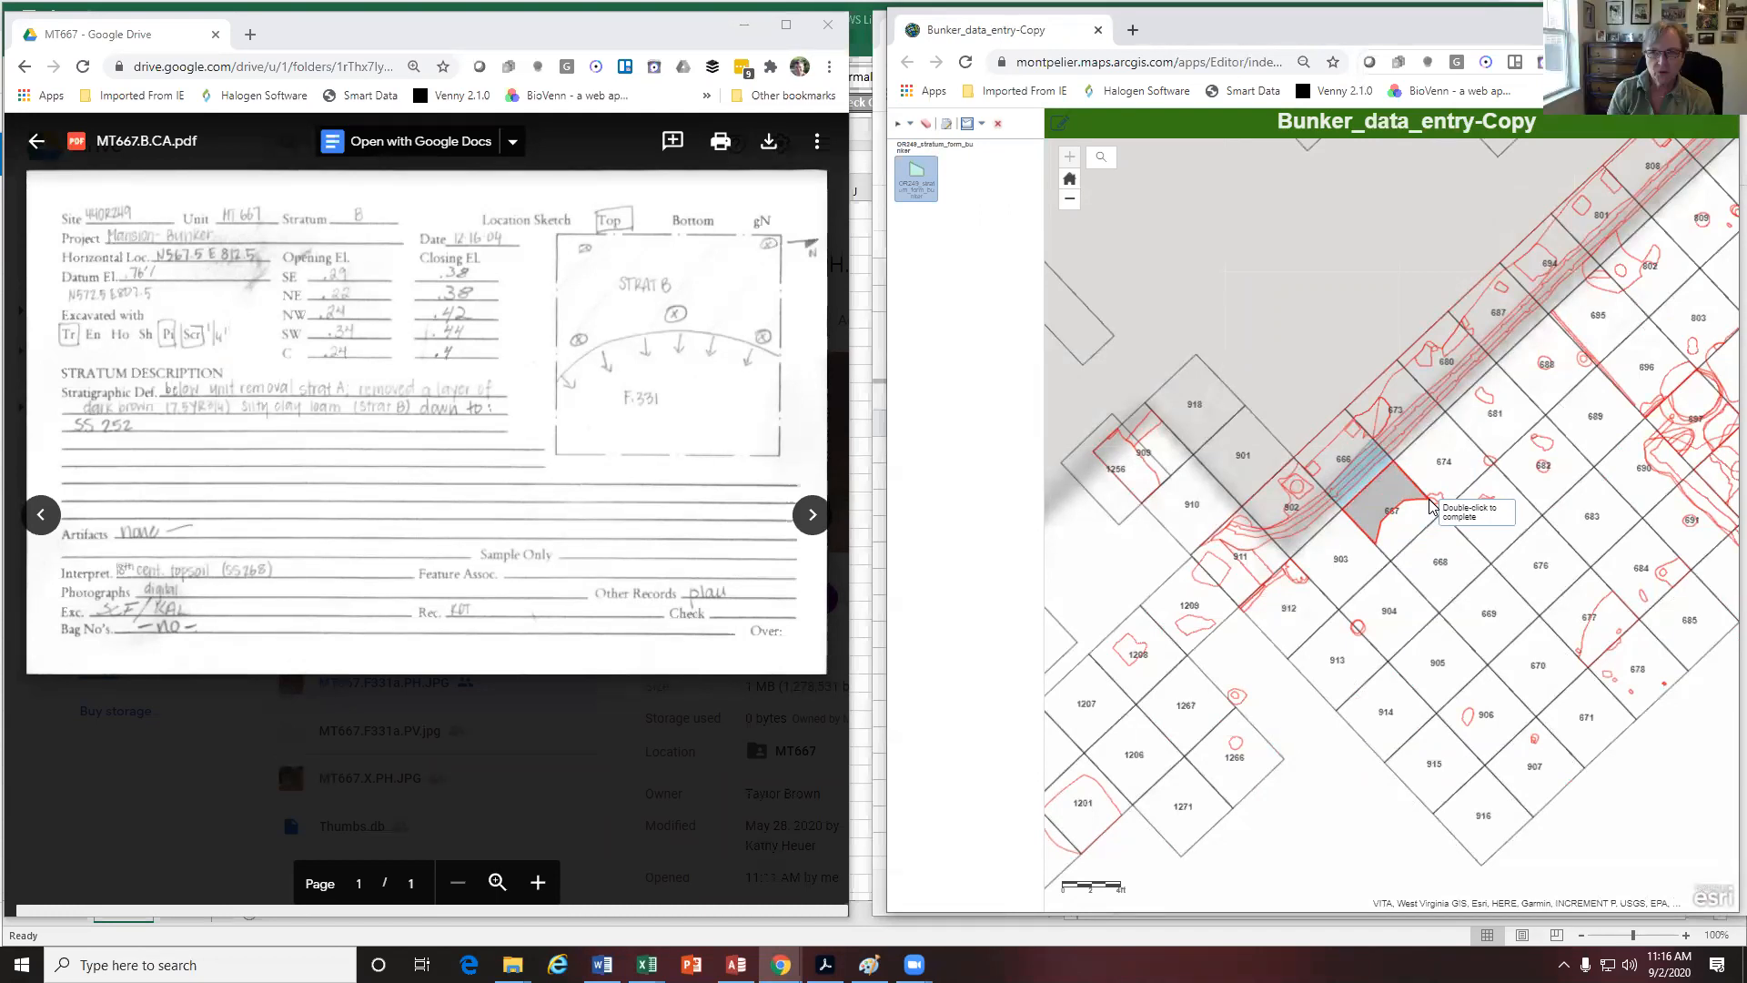
double_click(1430, 506)
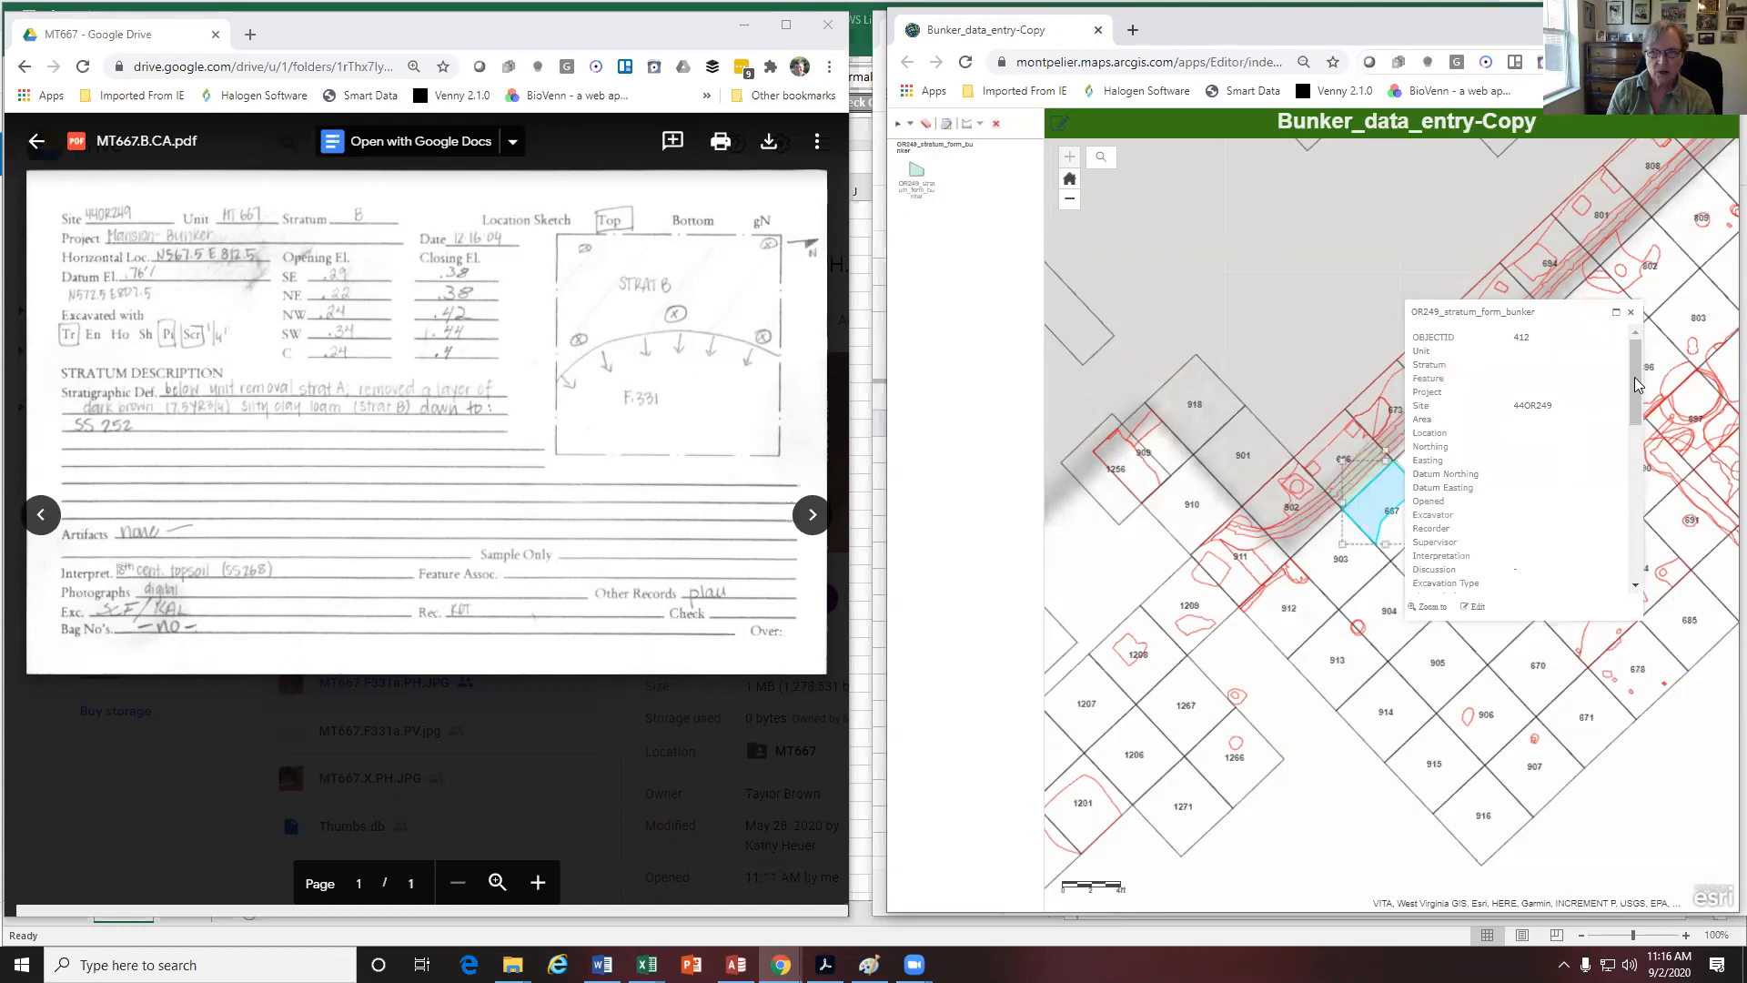
Edit the new polygon's attributes, setting Unit to 667, Stratum to B and Project to Mansion Bunker
left_click(1475, 606)
left_click(1498, 402)
type("667")
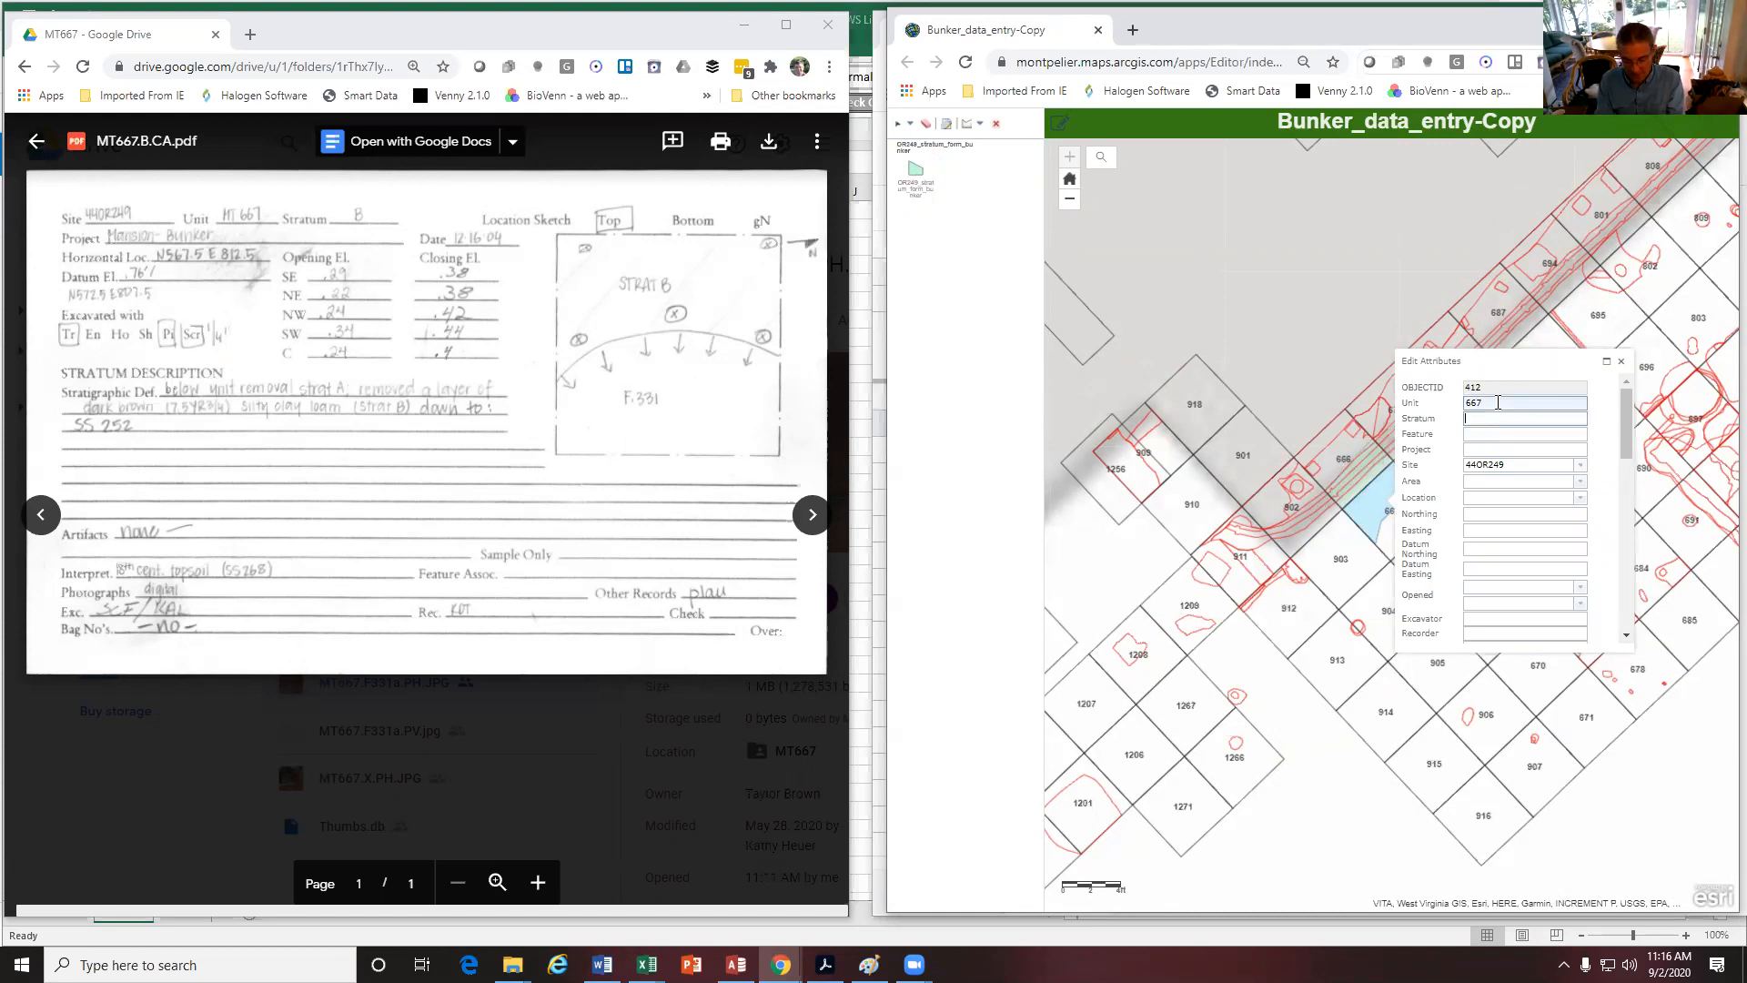
left_click(1474, 450)
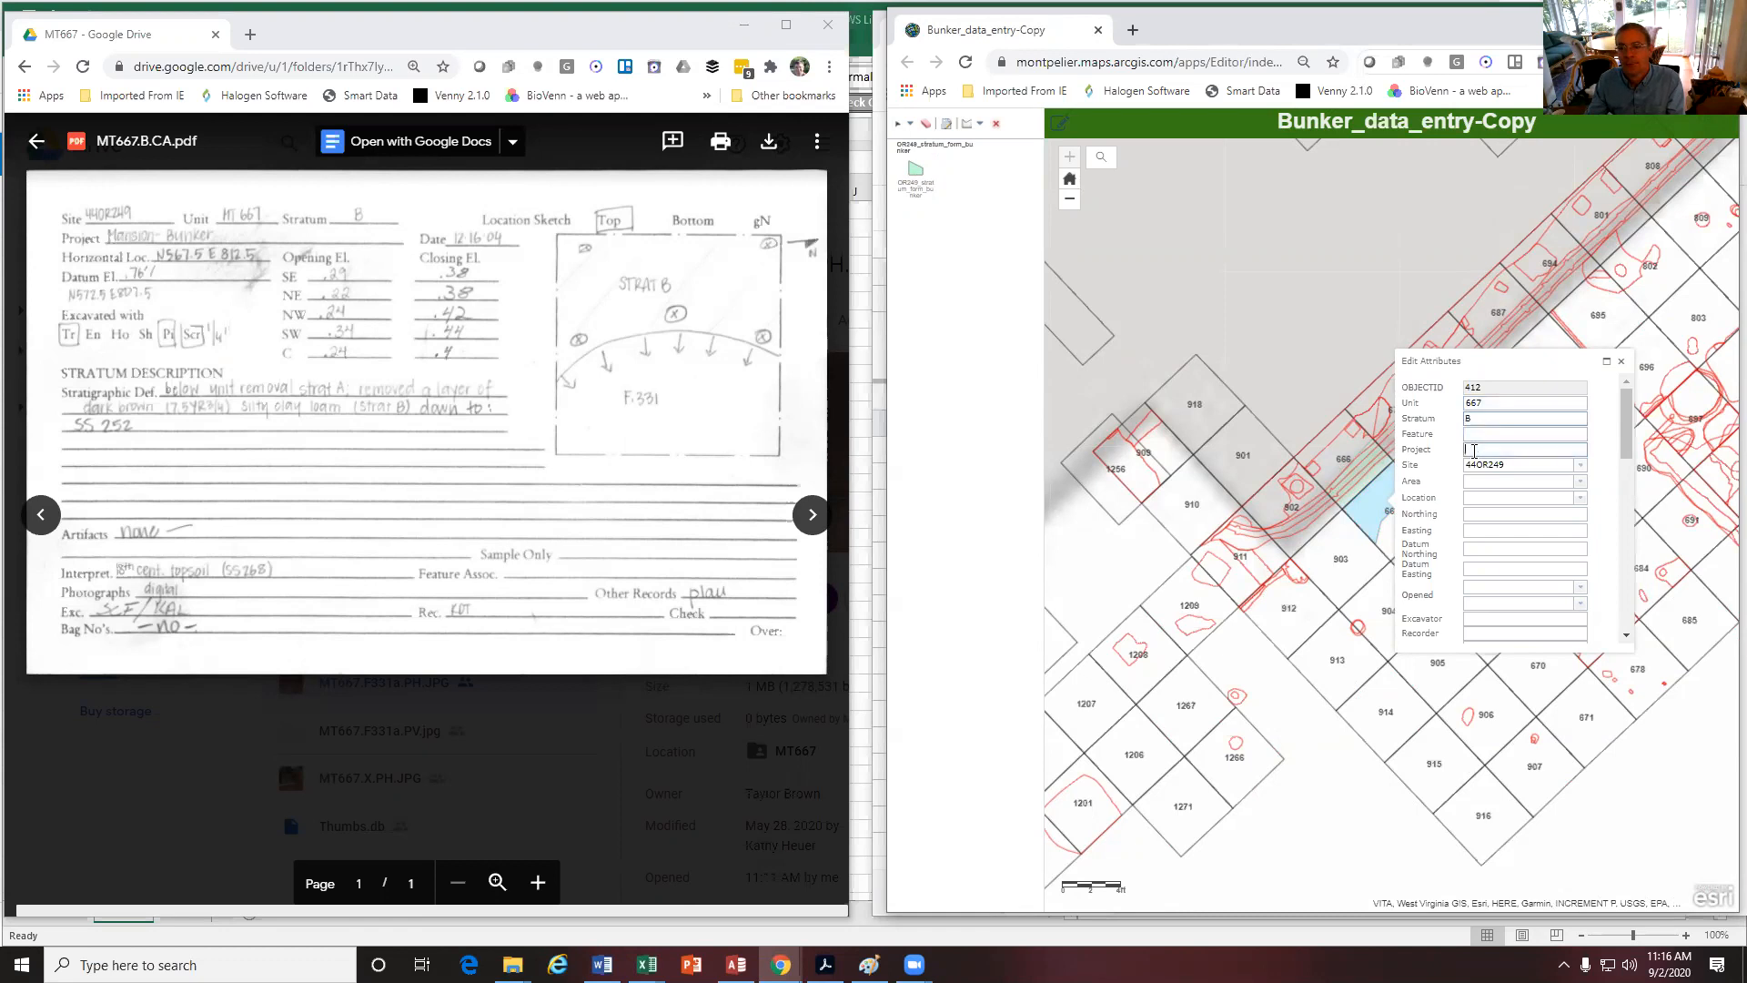
type("Mansion Bunker")
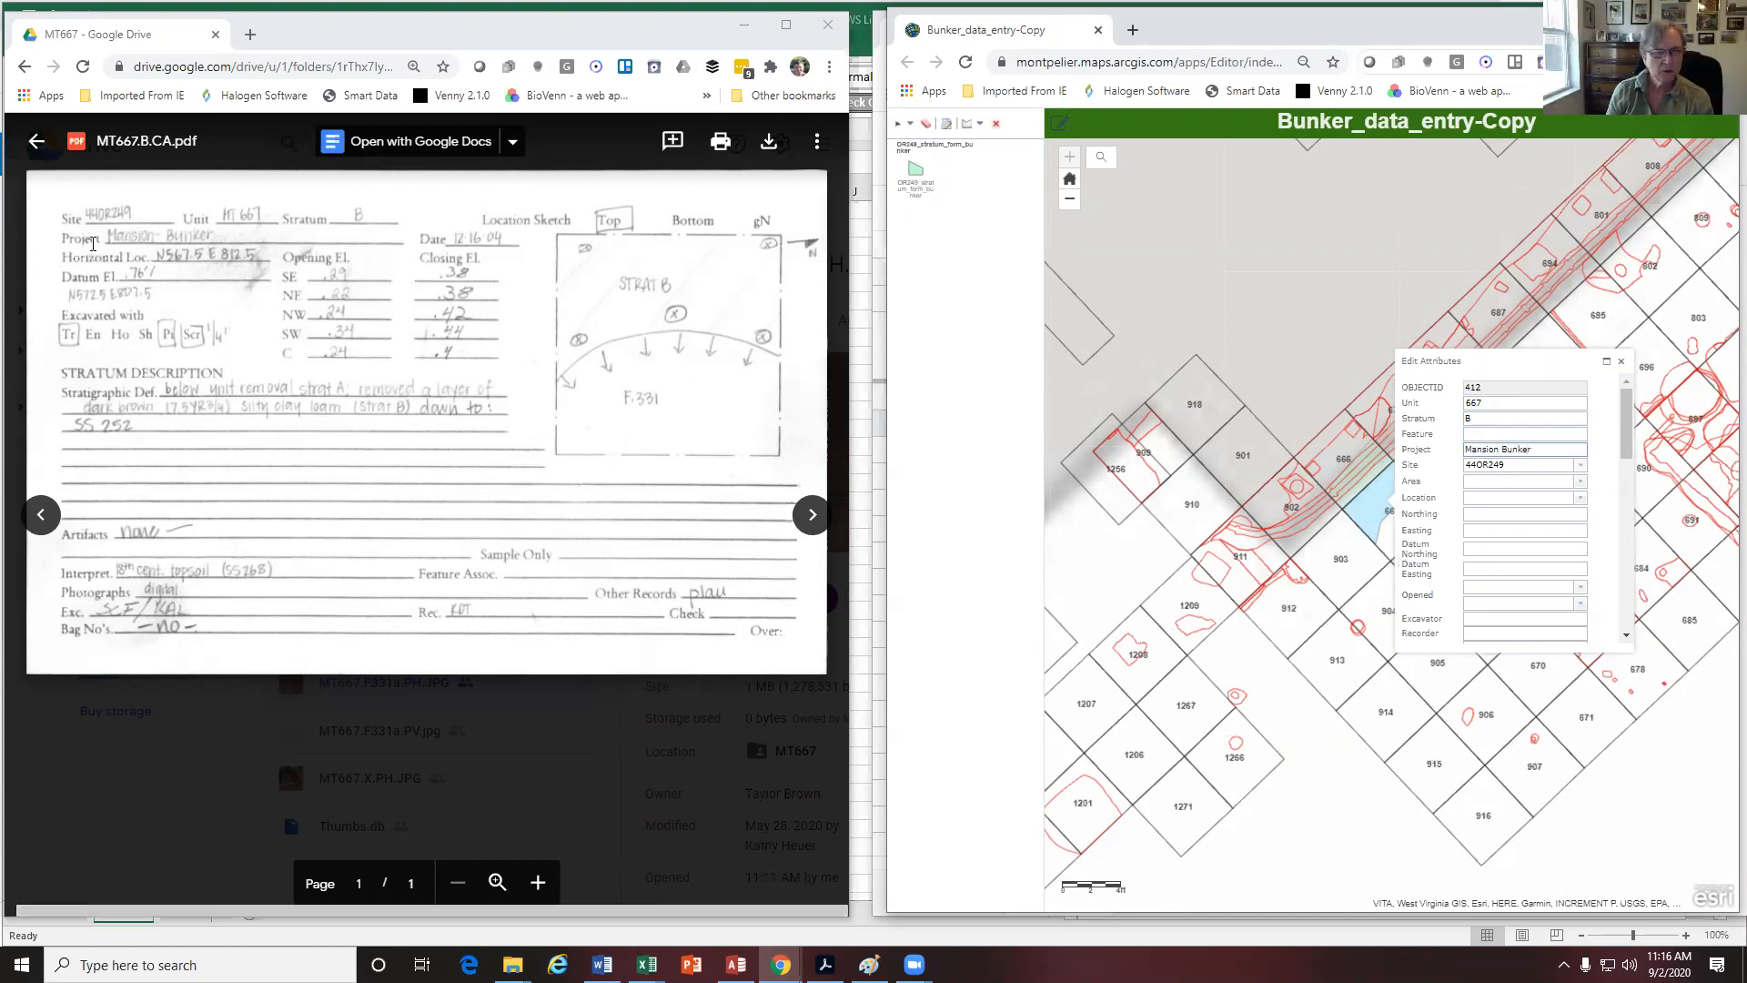
Check the project line on the MT667.B card and set the Area attribute to Bunker
left_click(66, 238)
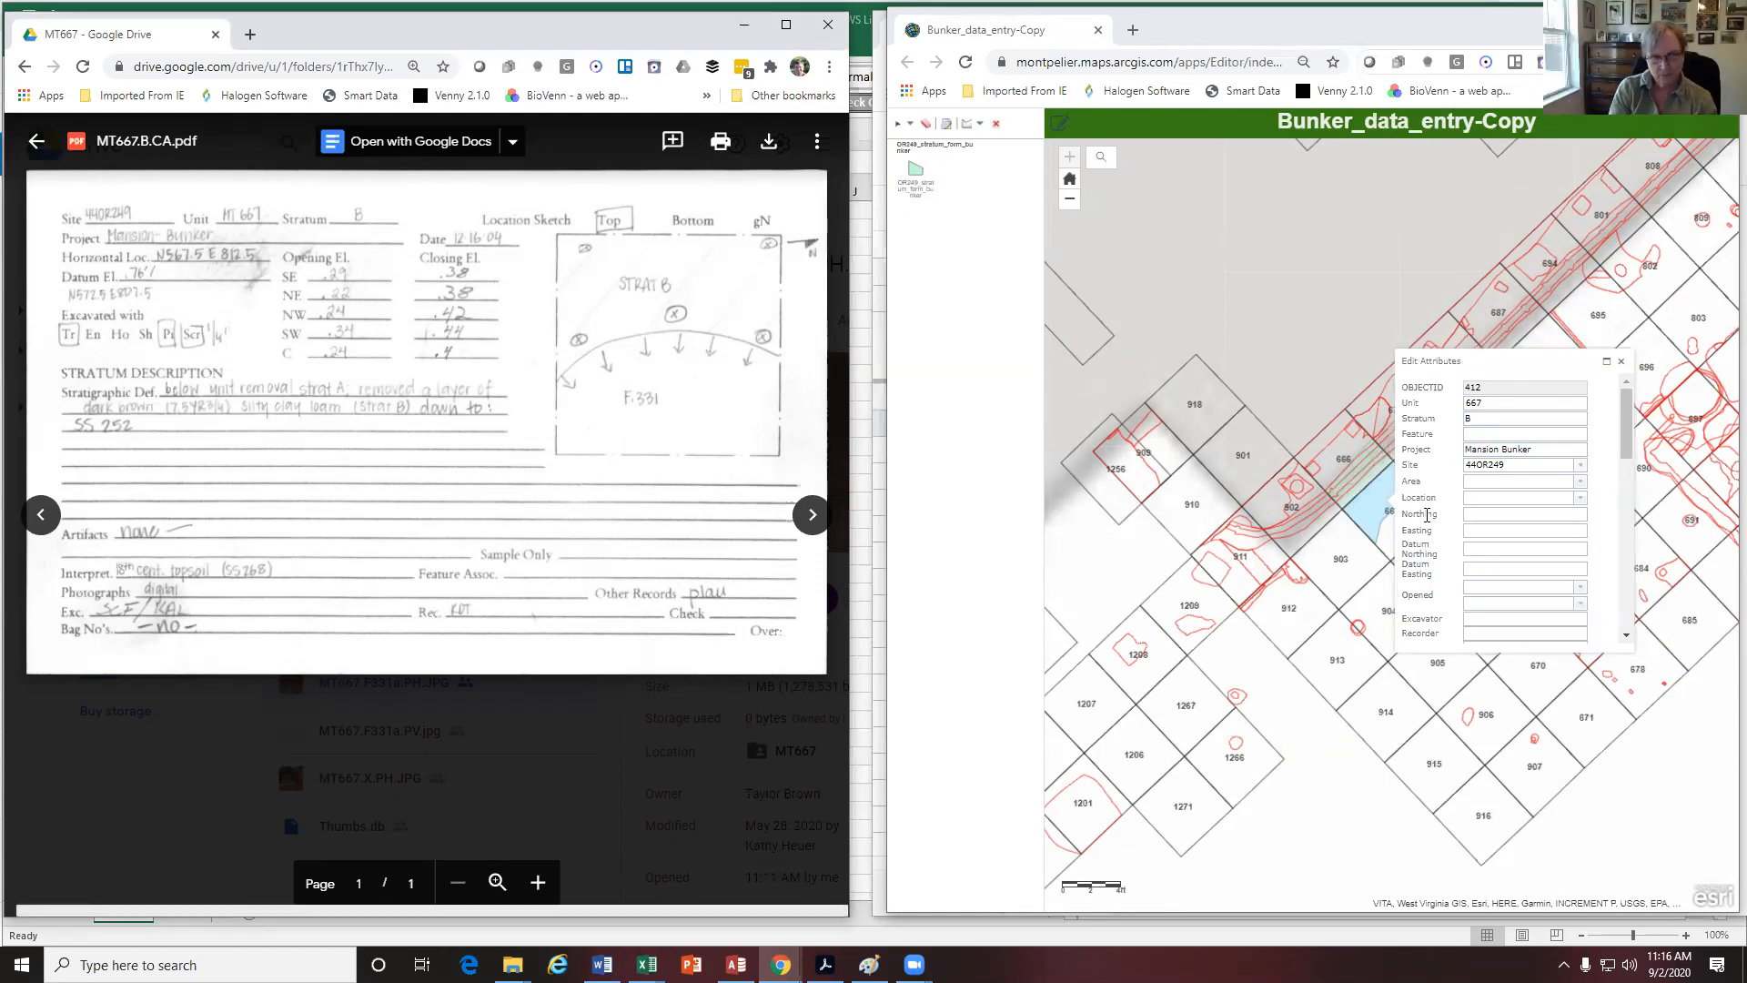
left_click(1482, 482)
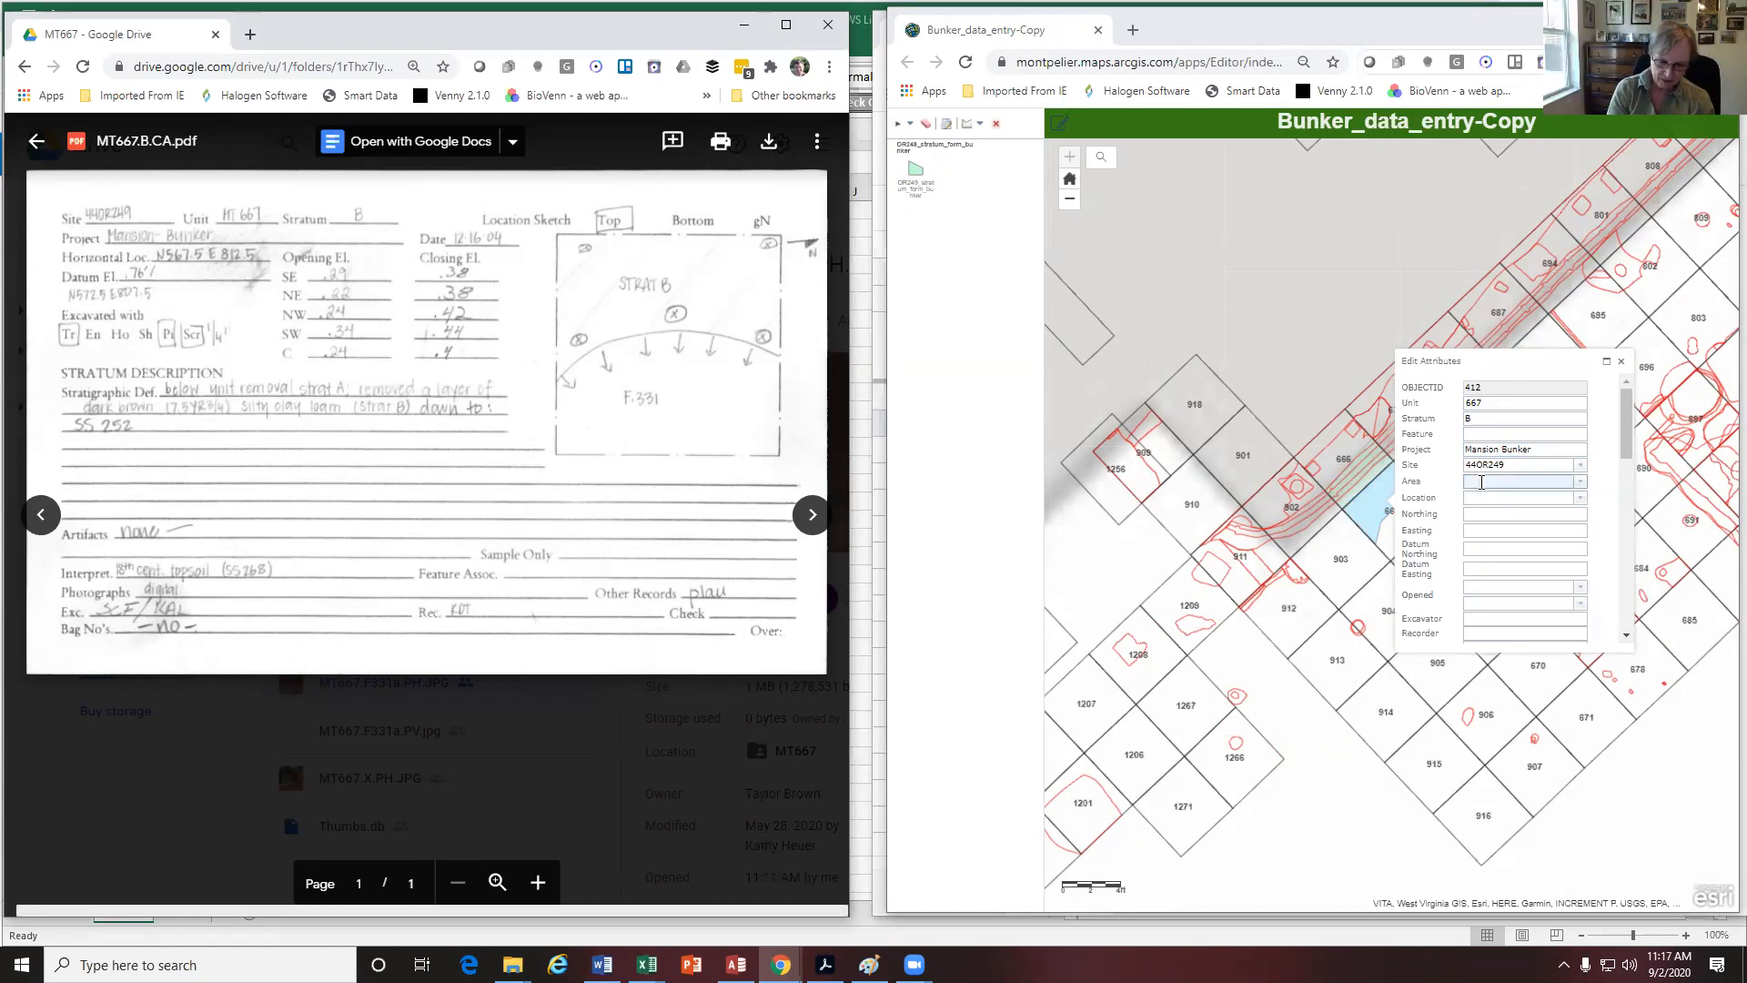
left_click(1482, 482)
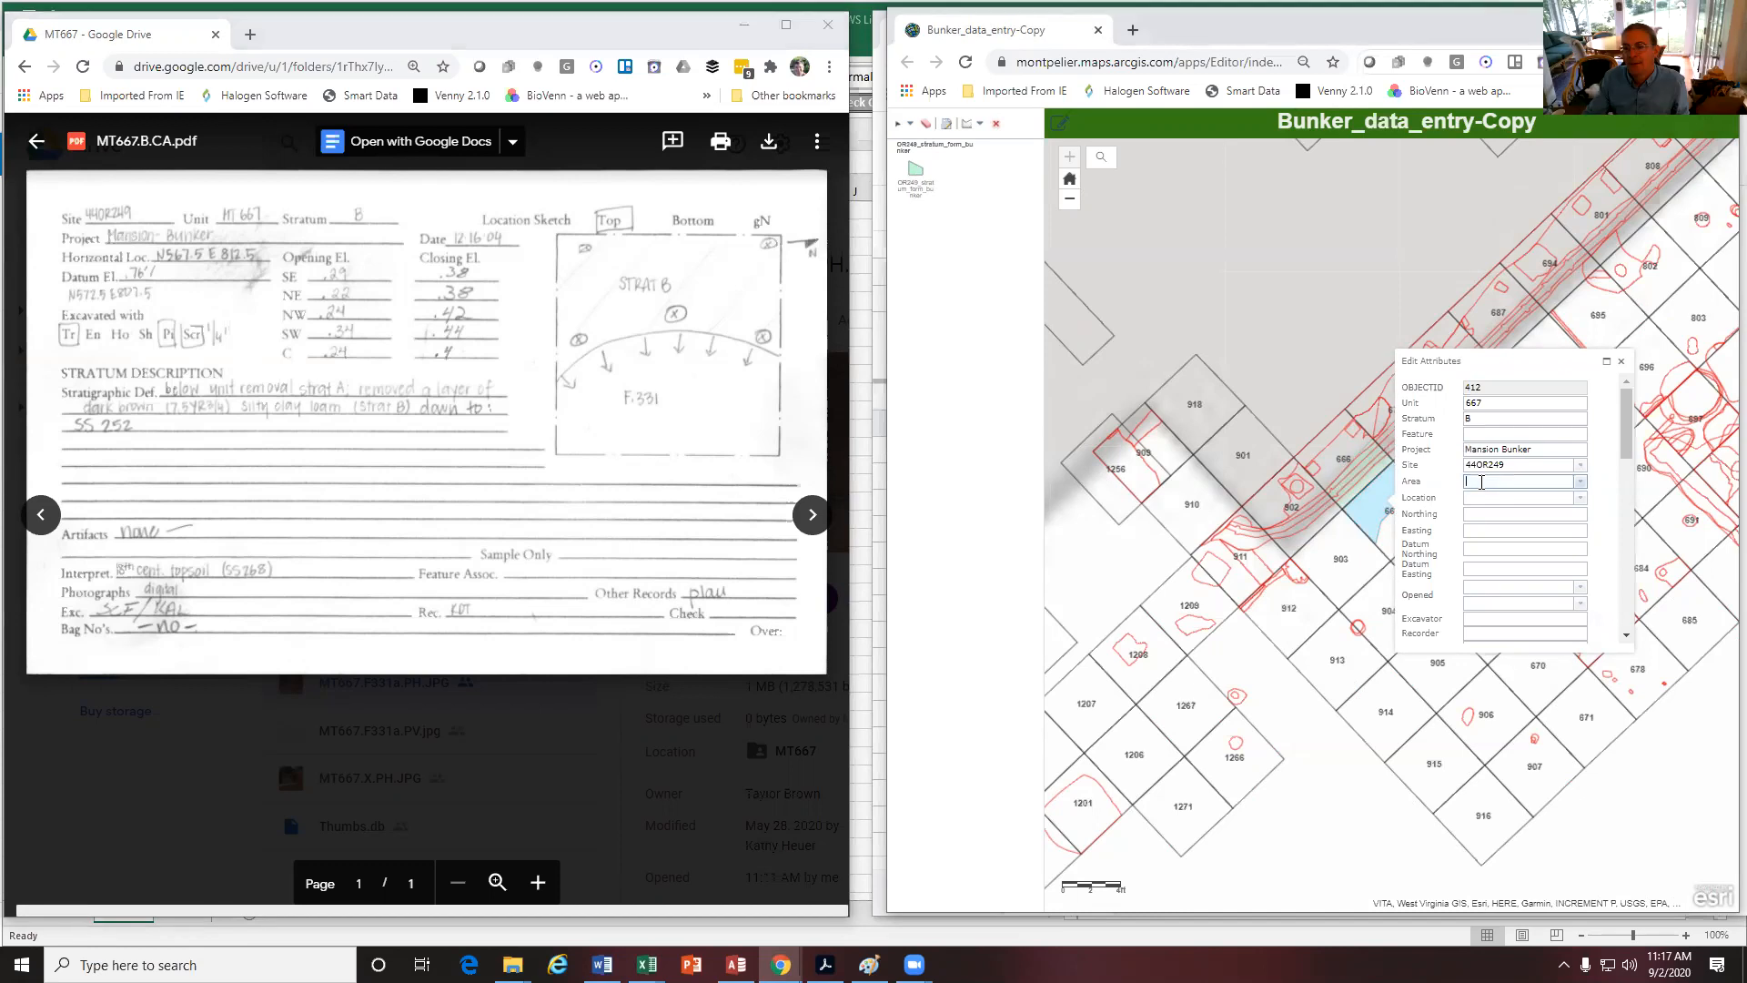
left_click(1581, 481)
left_click(1498, 587)
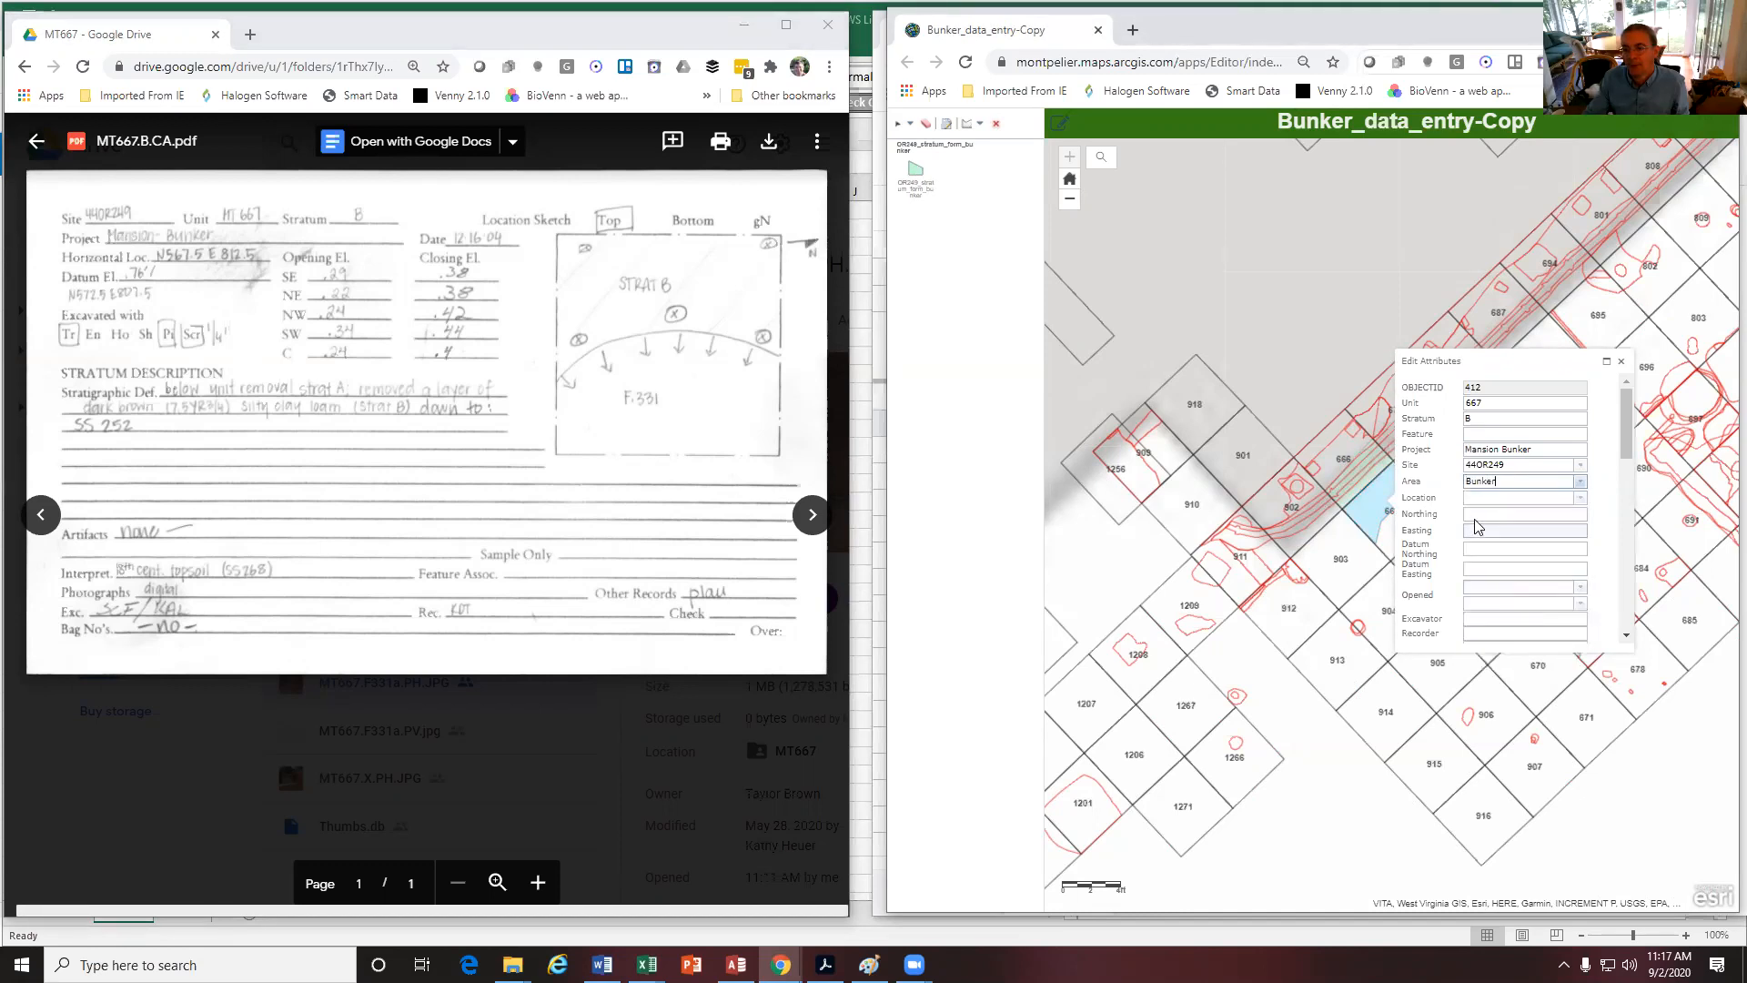
Set the unit 667 polygon's Northing to 567.5 and Easting to 812.5, and leave the attribute form
left_click(1490, 514)
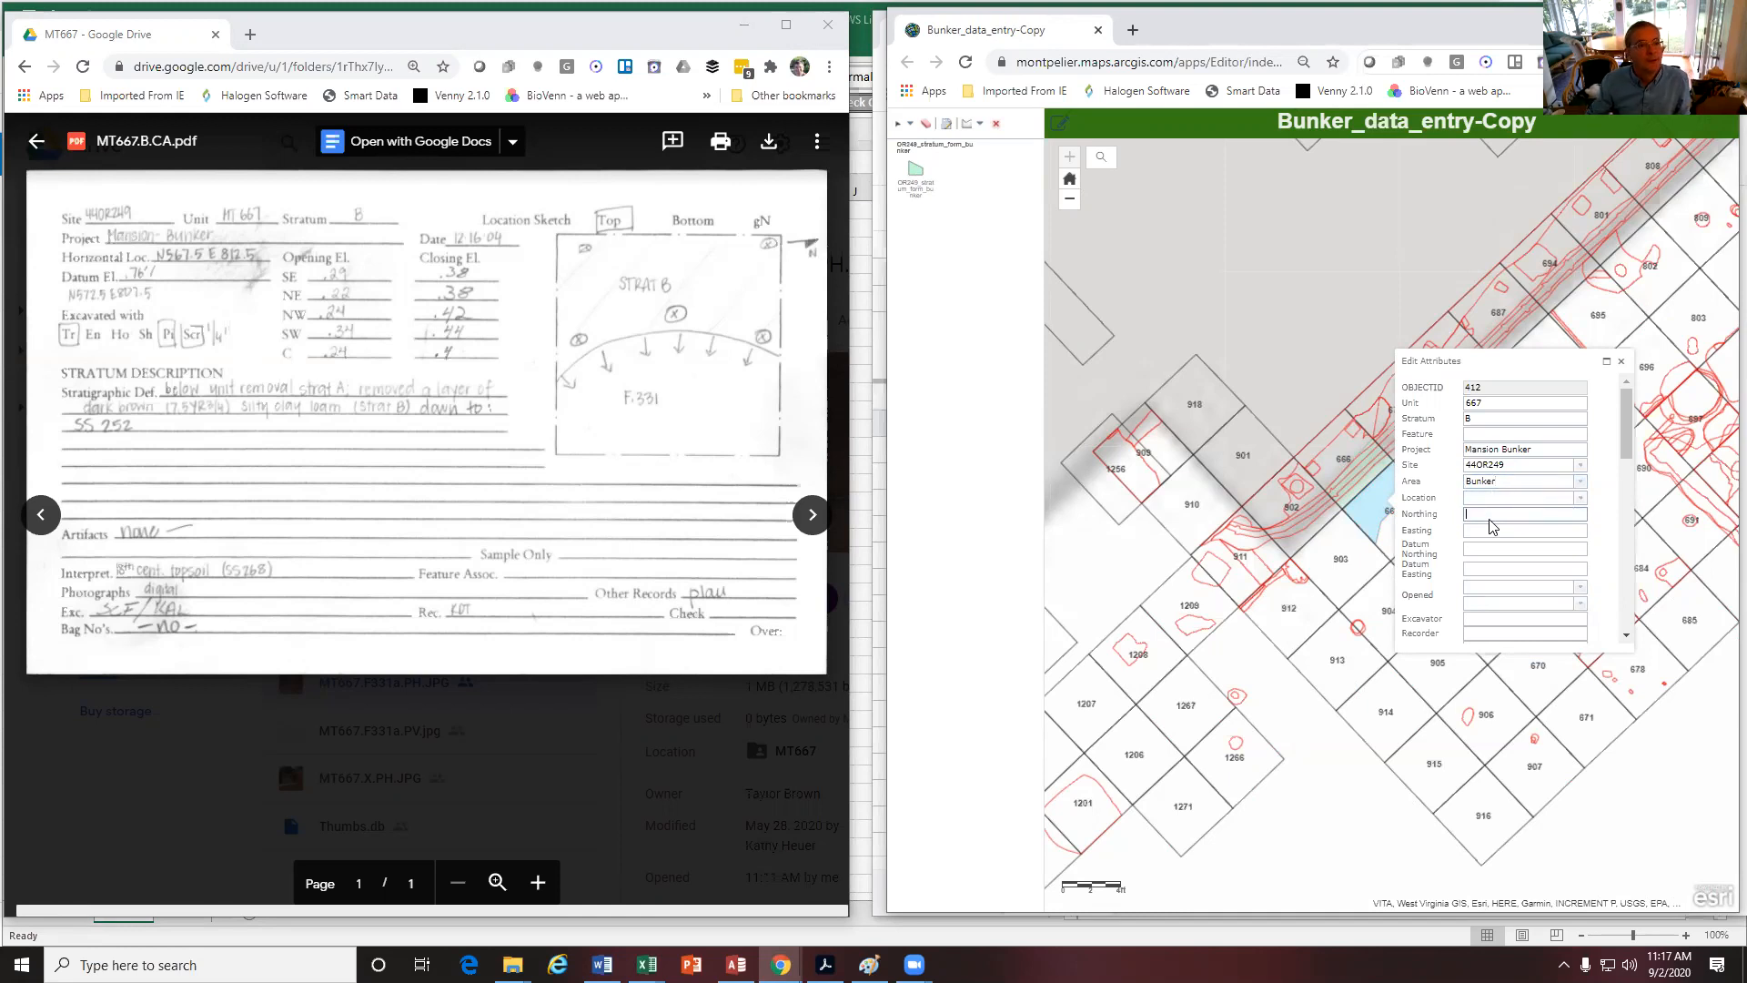
type("567.5")
left_click(1490, 529)
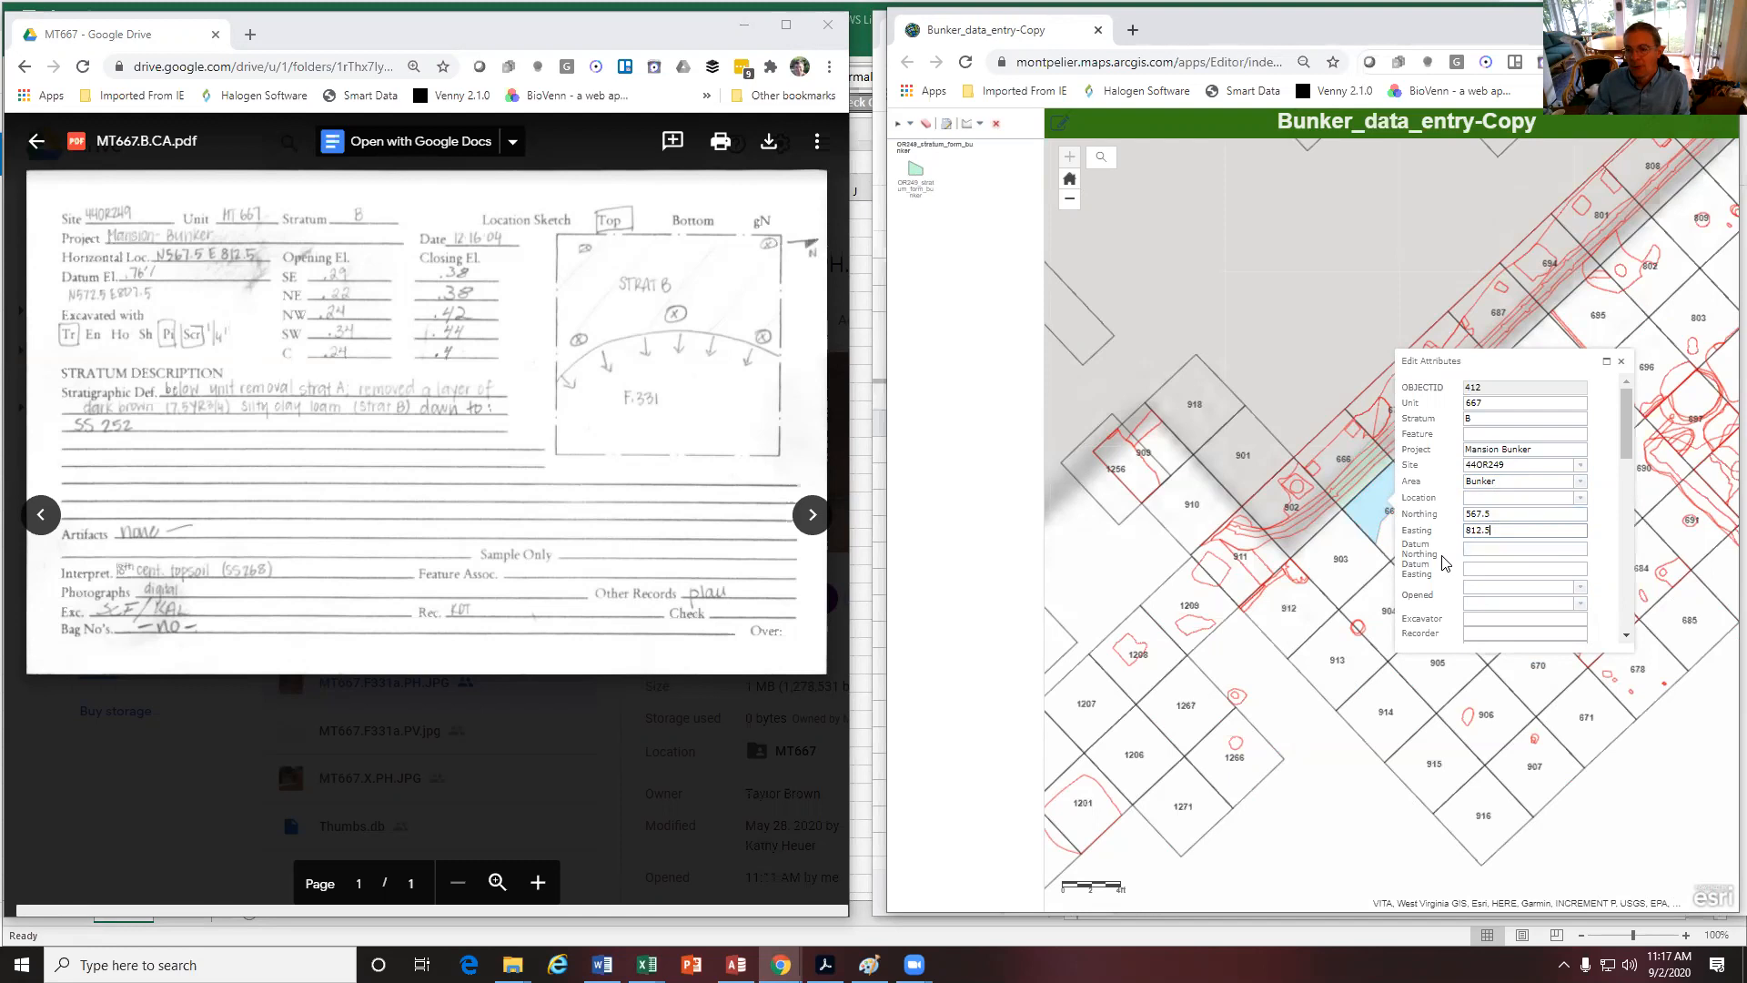
left_click(1370, 524)
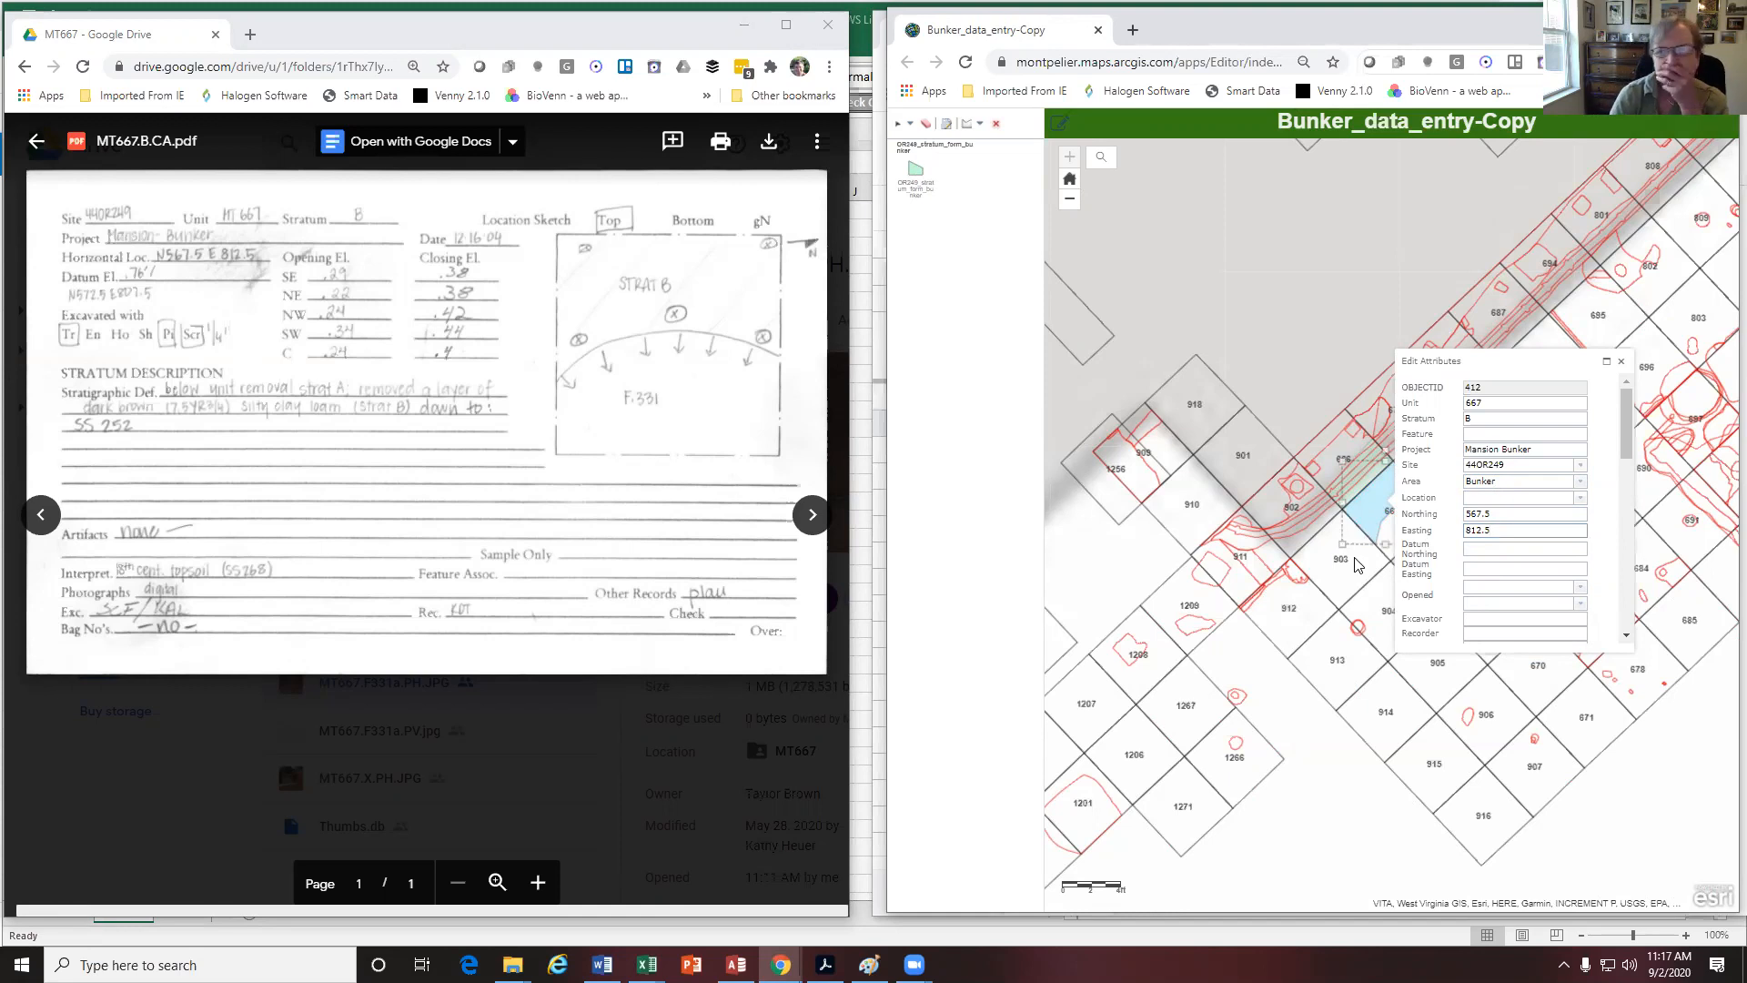
Reopen the unit 667 polygon's form, set Unit to 667 and Stratum to B, and leave the form
left_click(1380, 499)
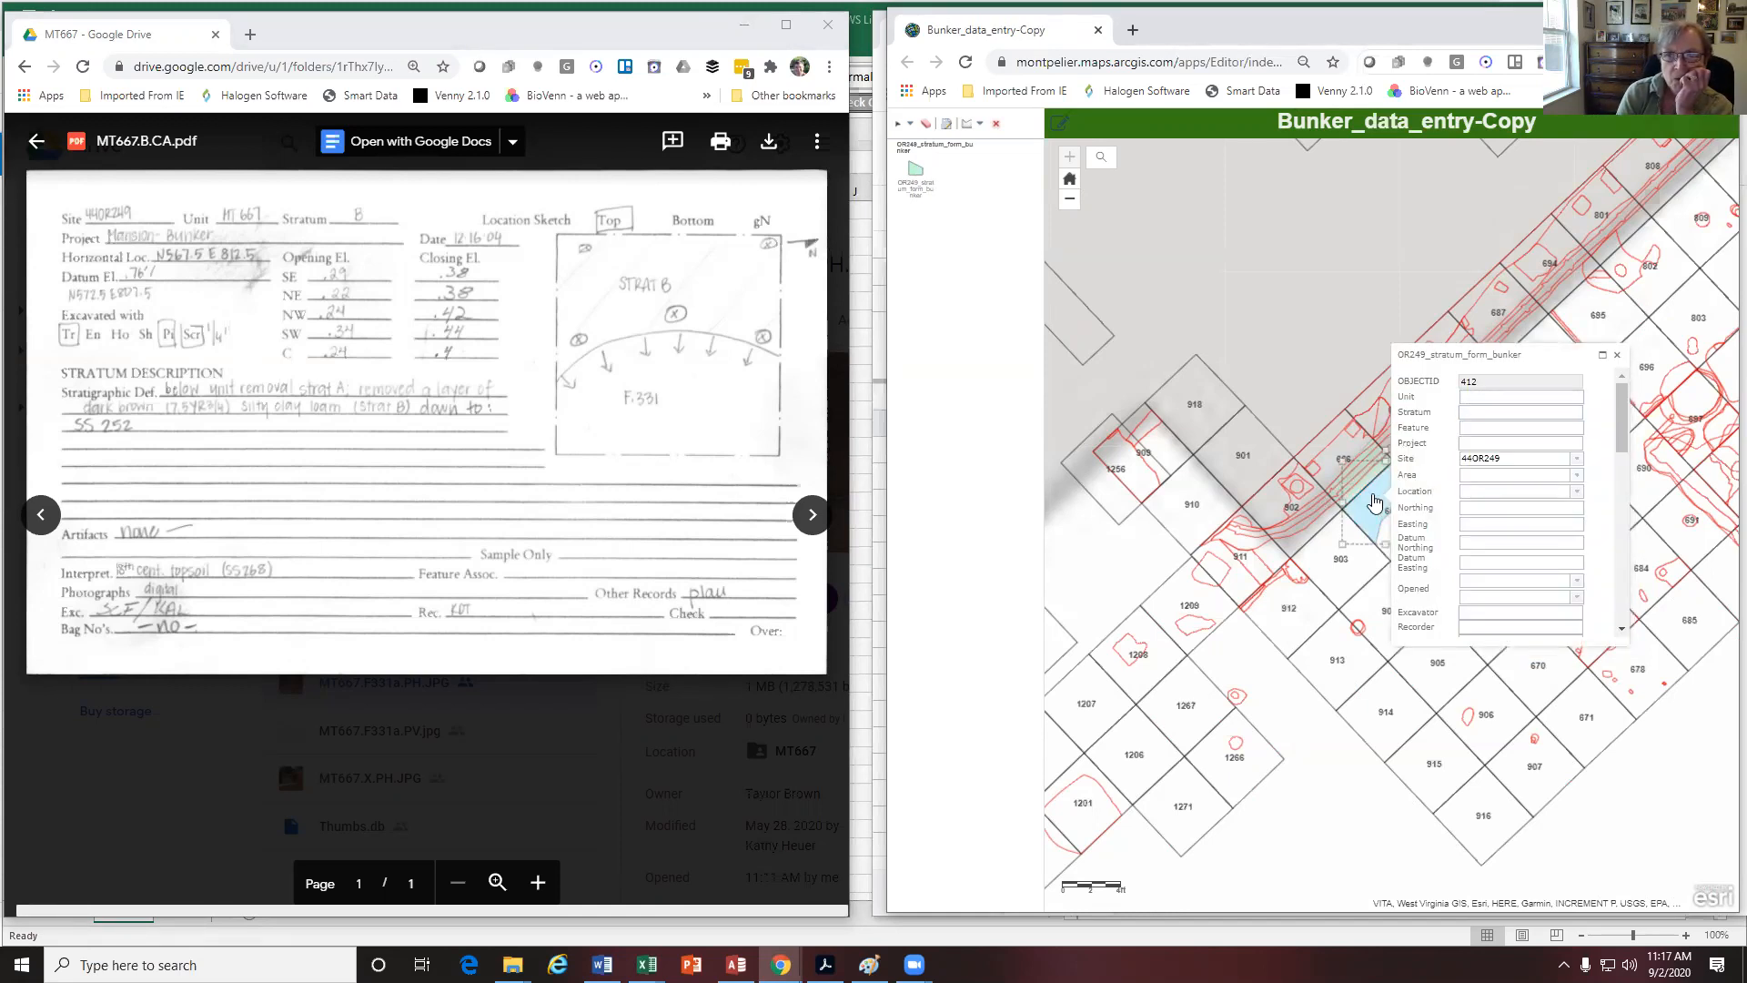
left_click(1476, 397)
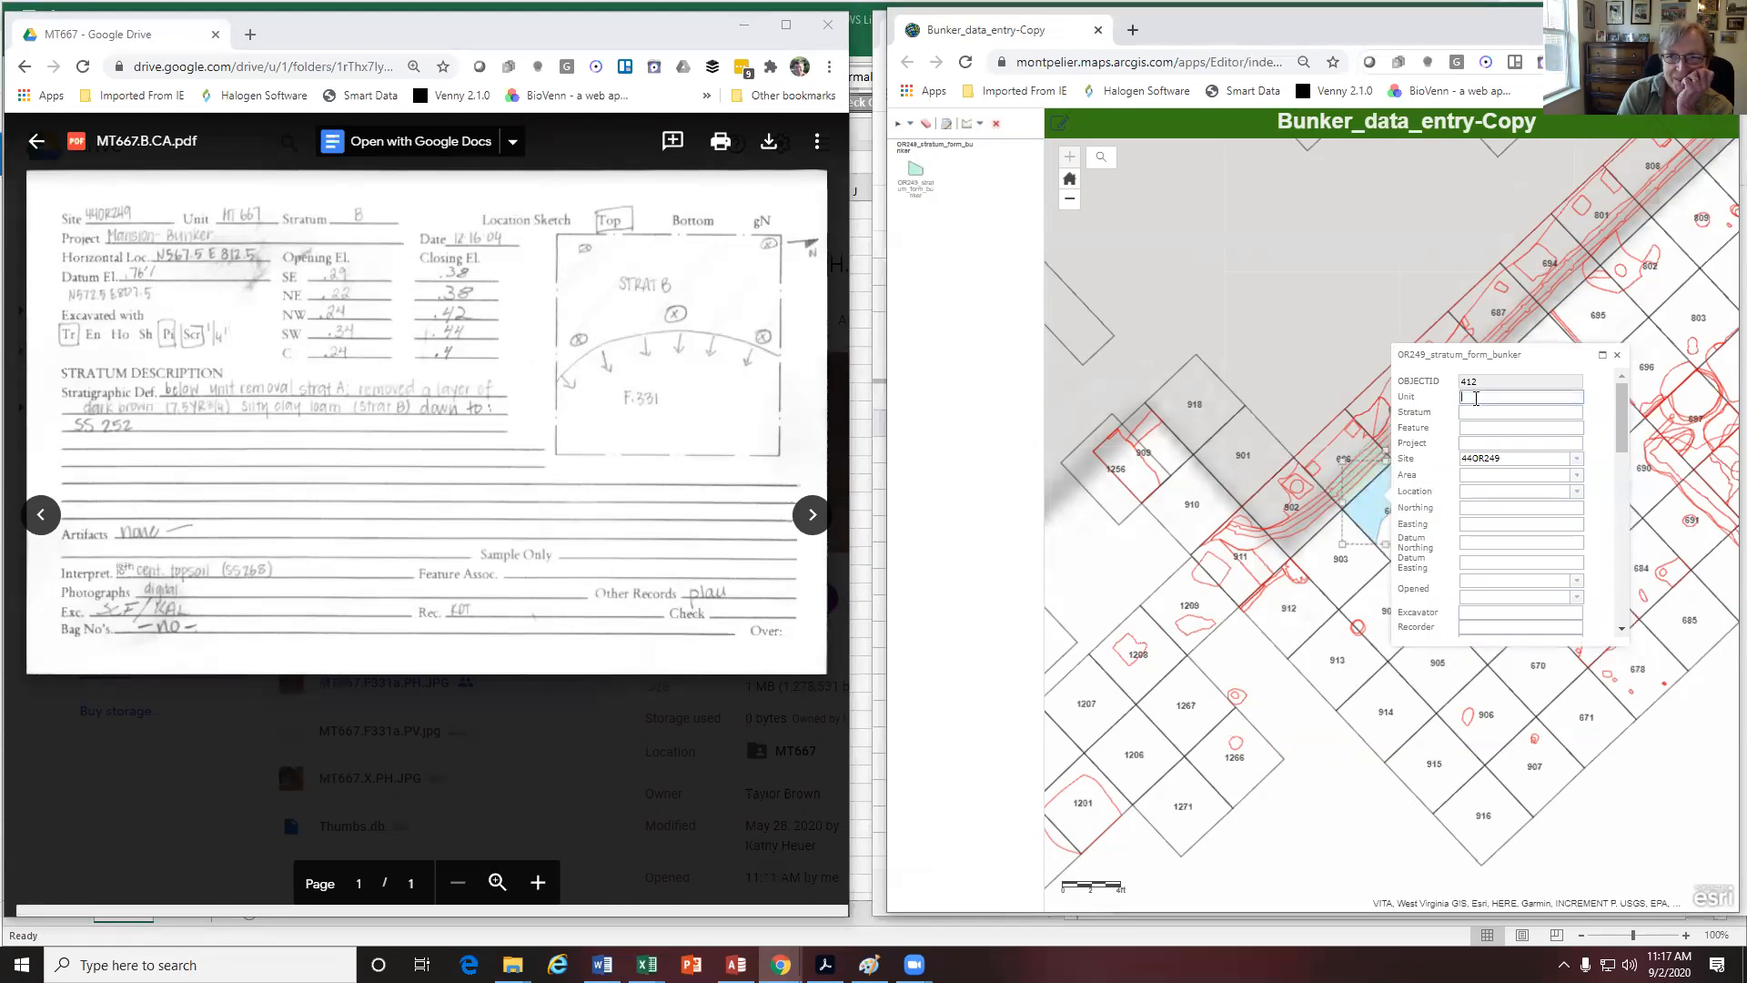
type("66")
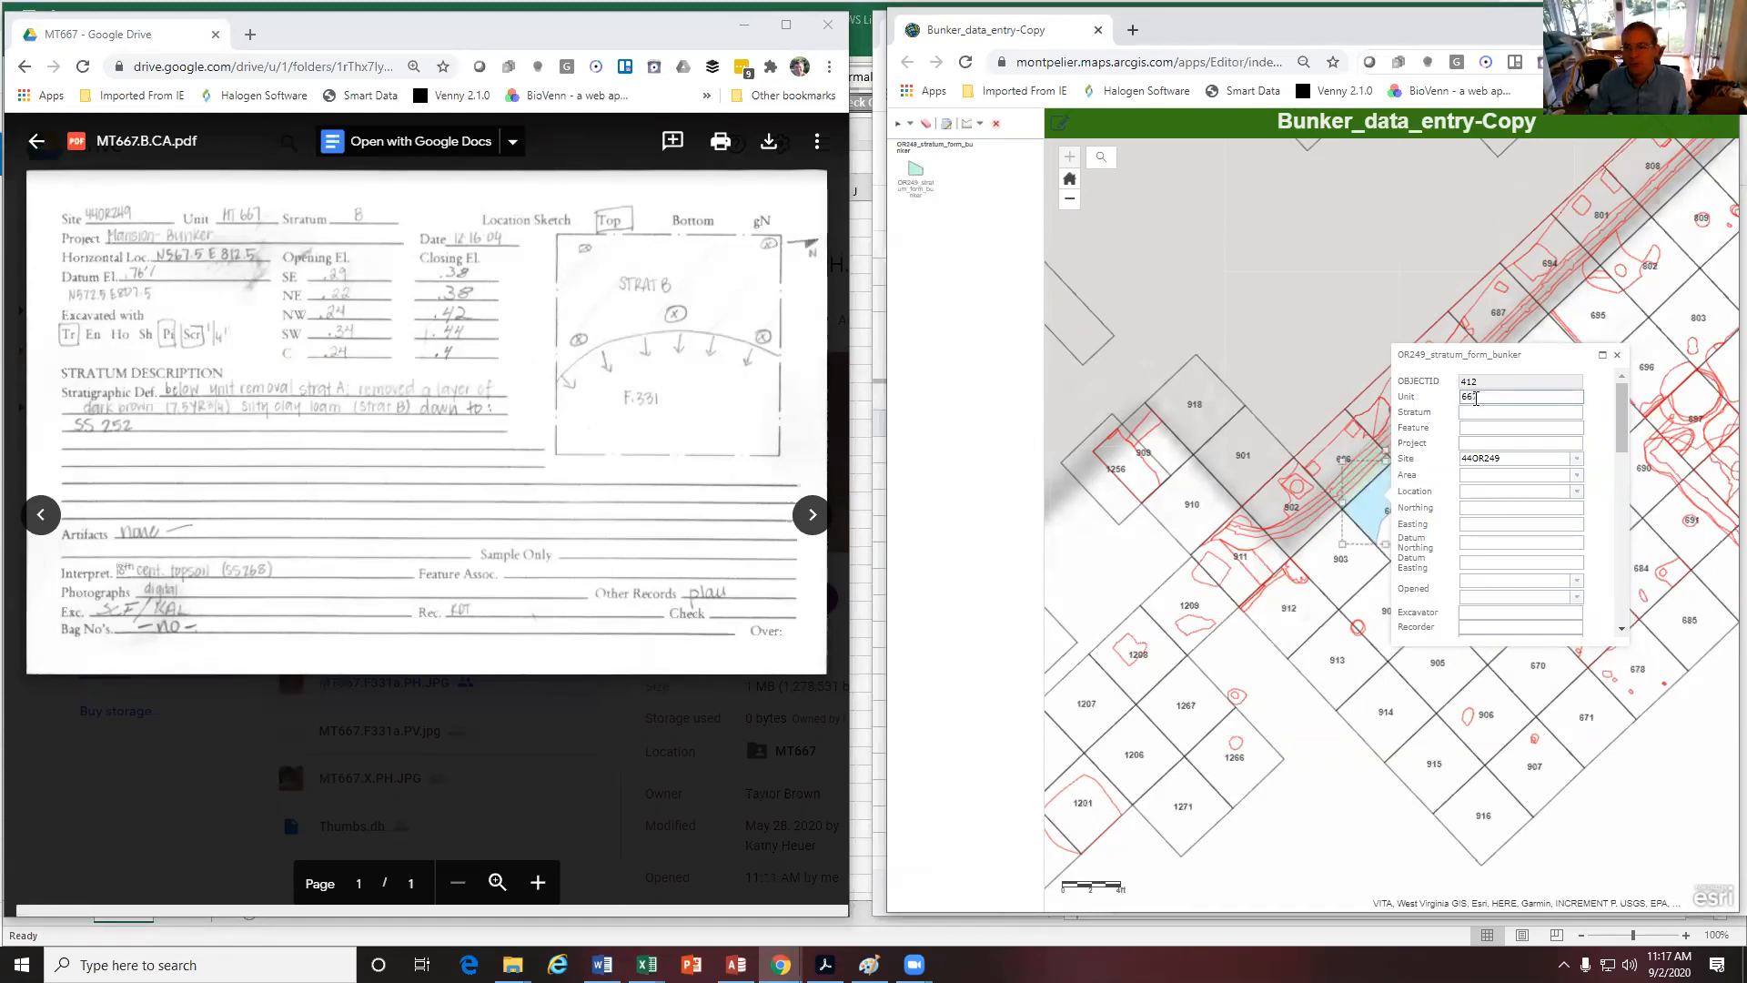
type("7")
left_click(1465, 414)
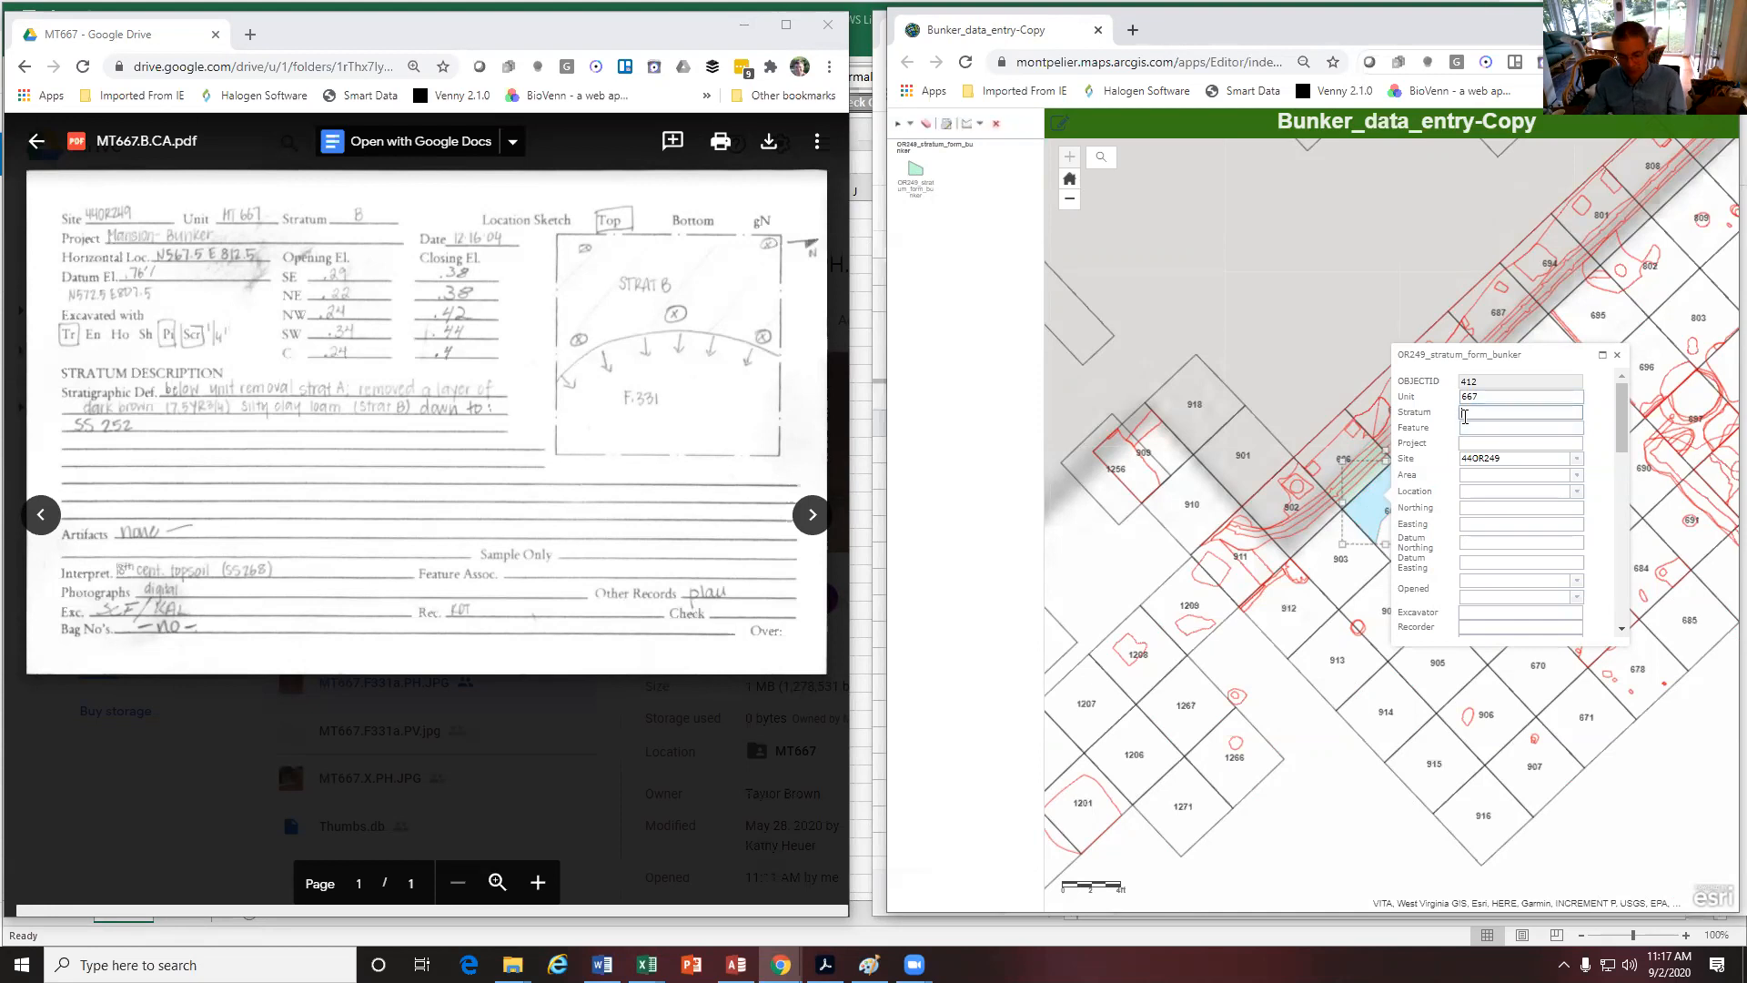
left_click(1316, 379)
Set the unit 667 polygon's Project to Mansion Bunker, leave the form and reopen it to check the entry
left_click(1384, 505)
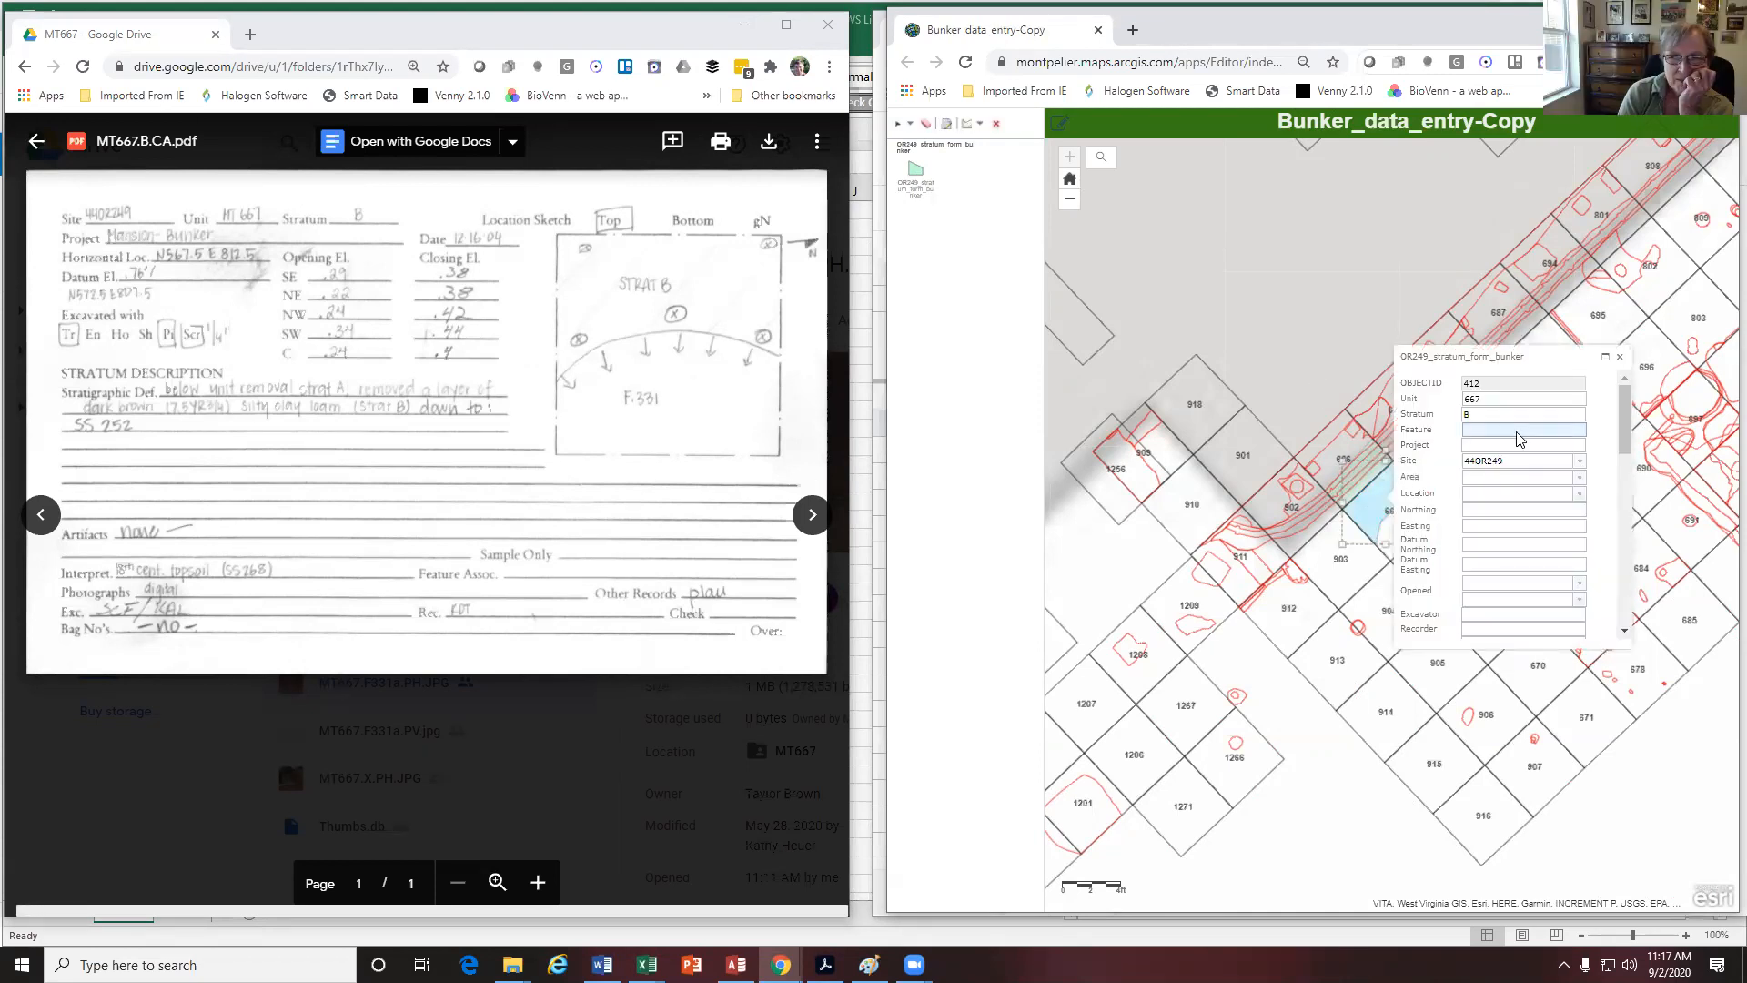
left_click(1476, 445)
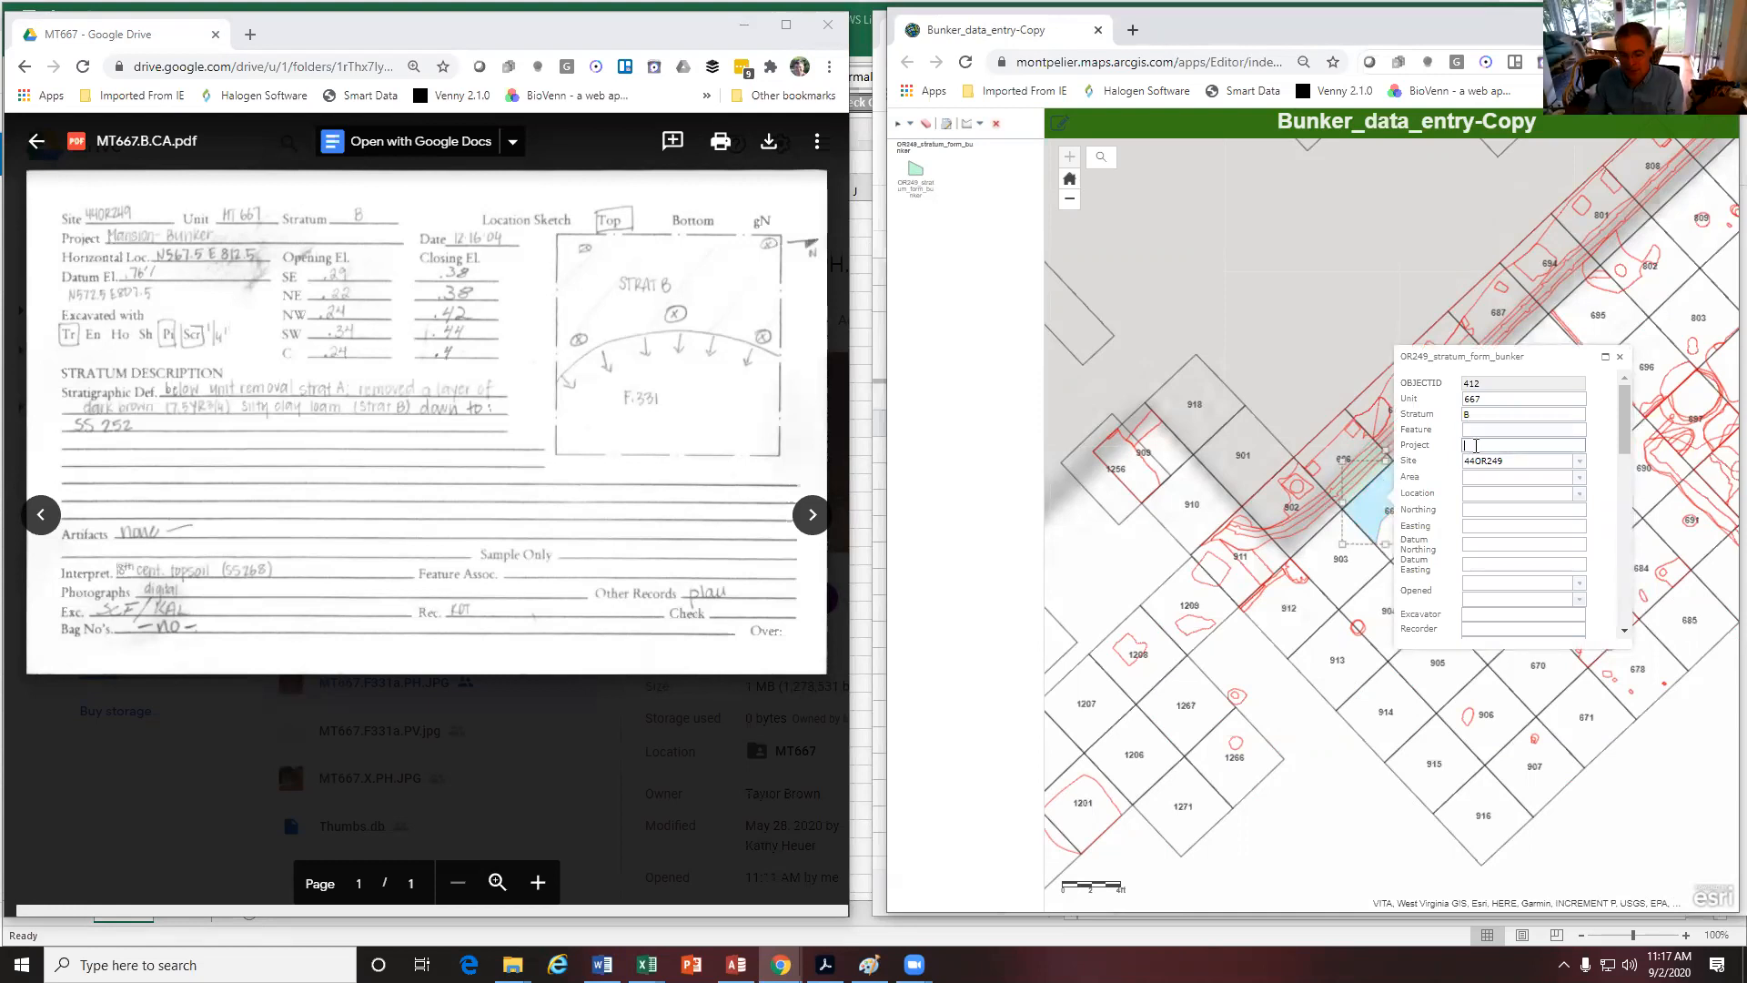
type("Mansion Bun")
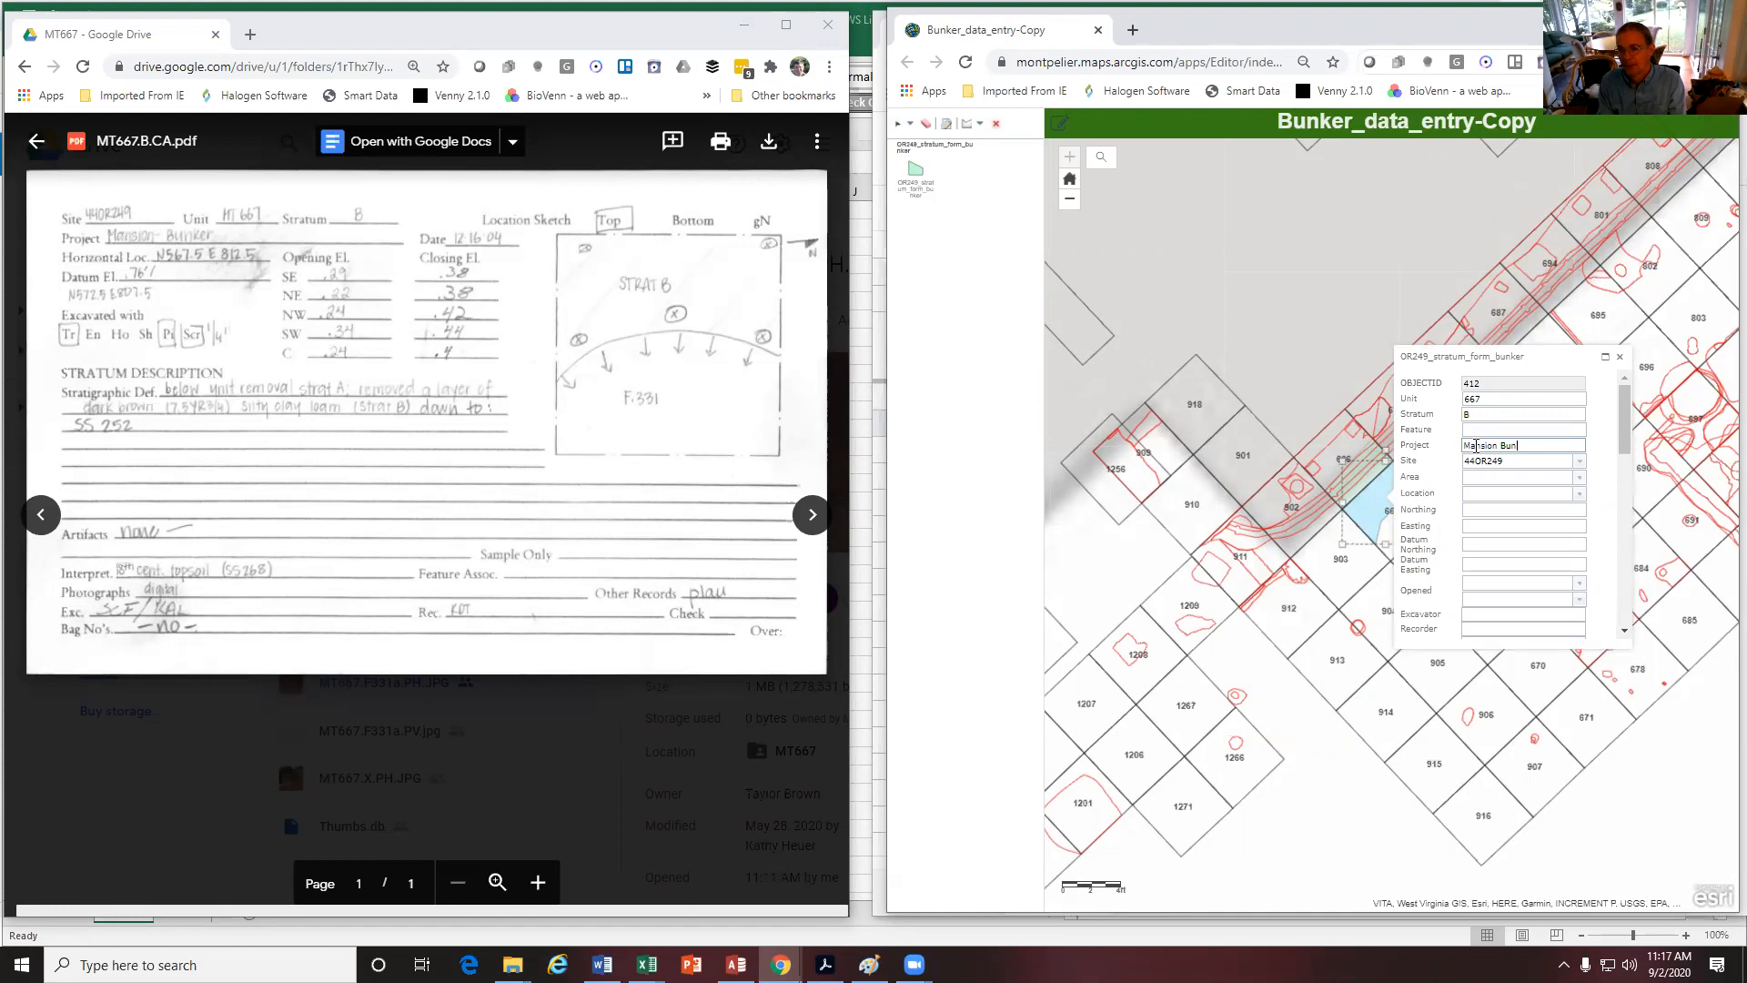
type("jerker")
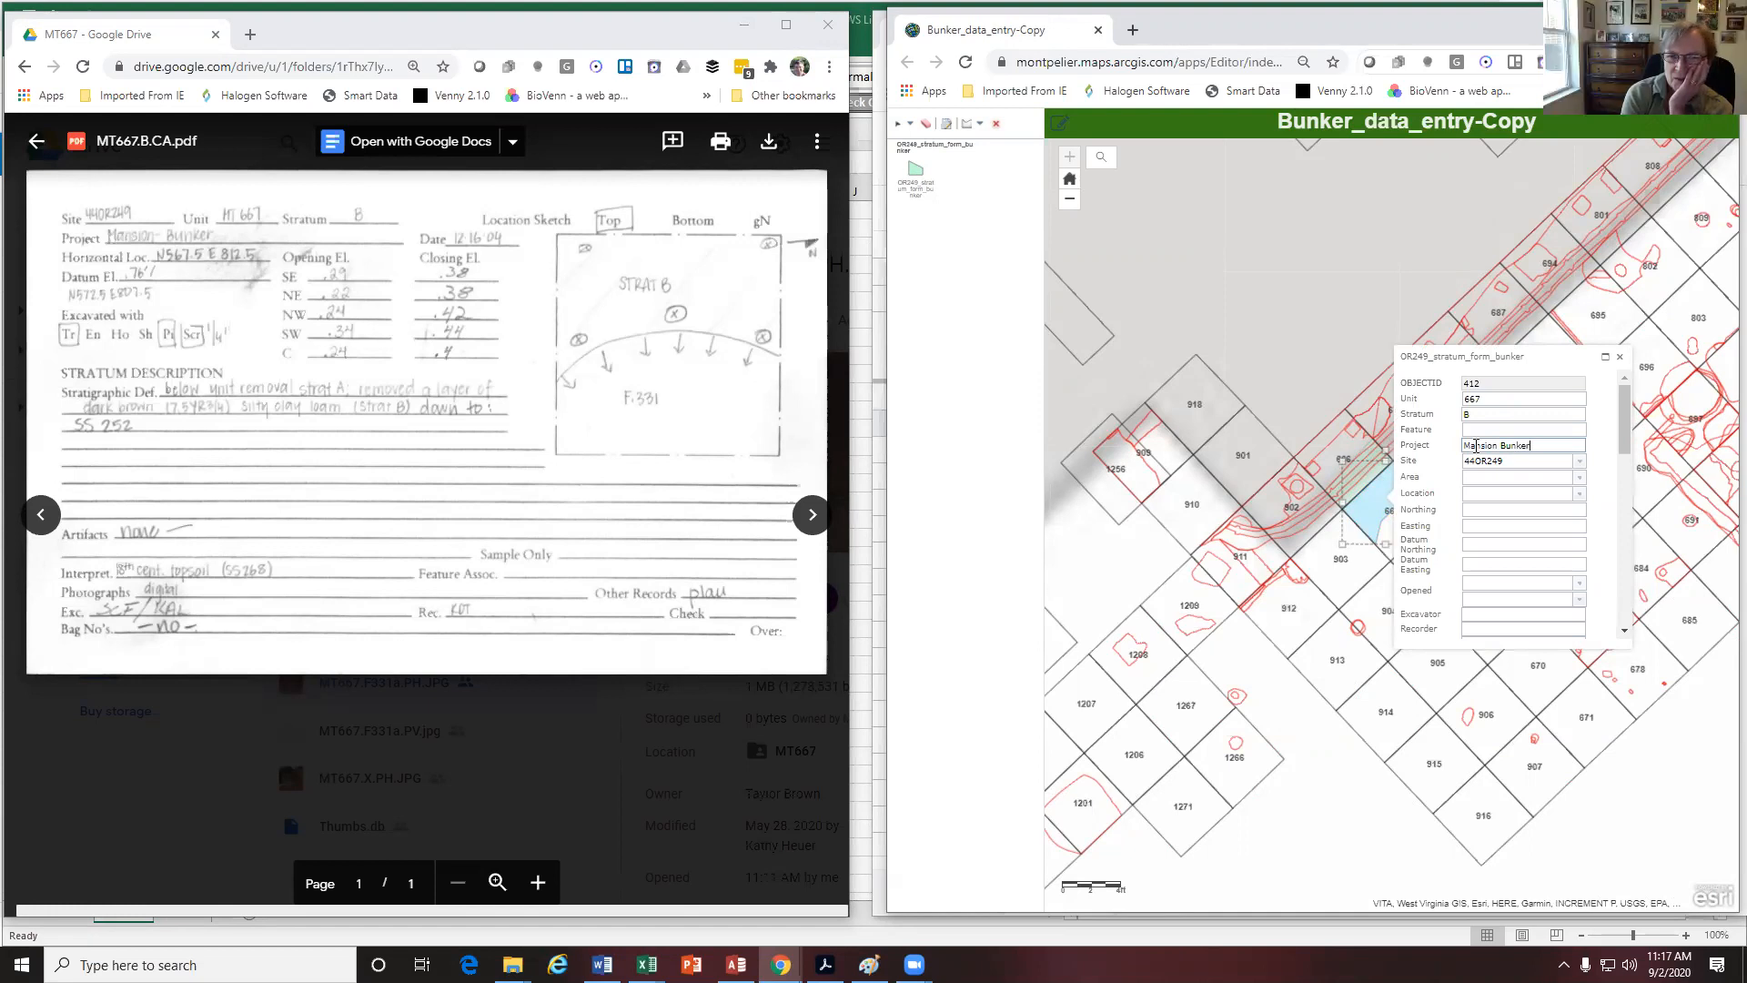
left_click(1328, 394)
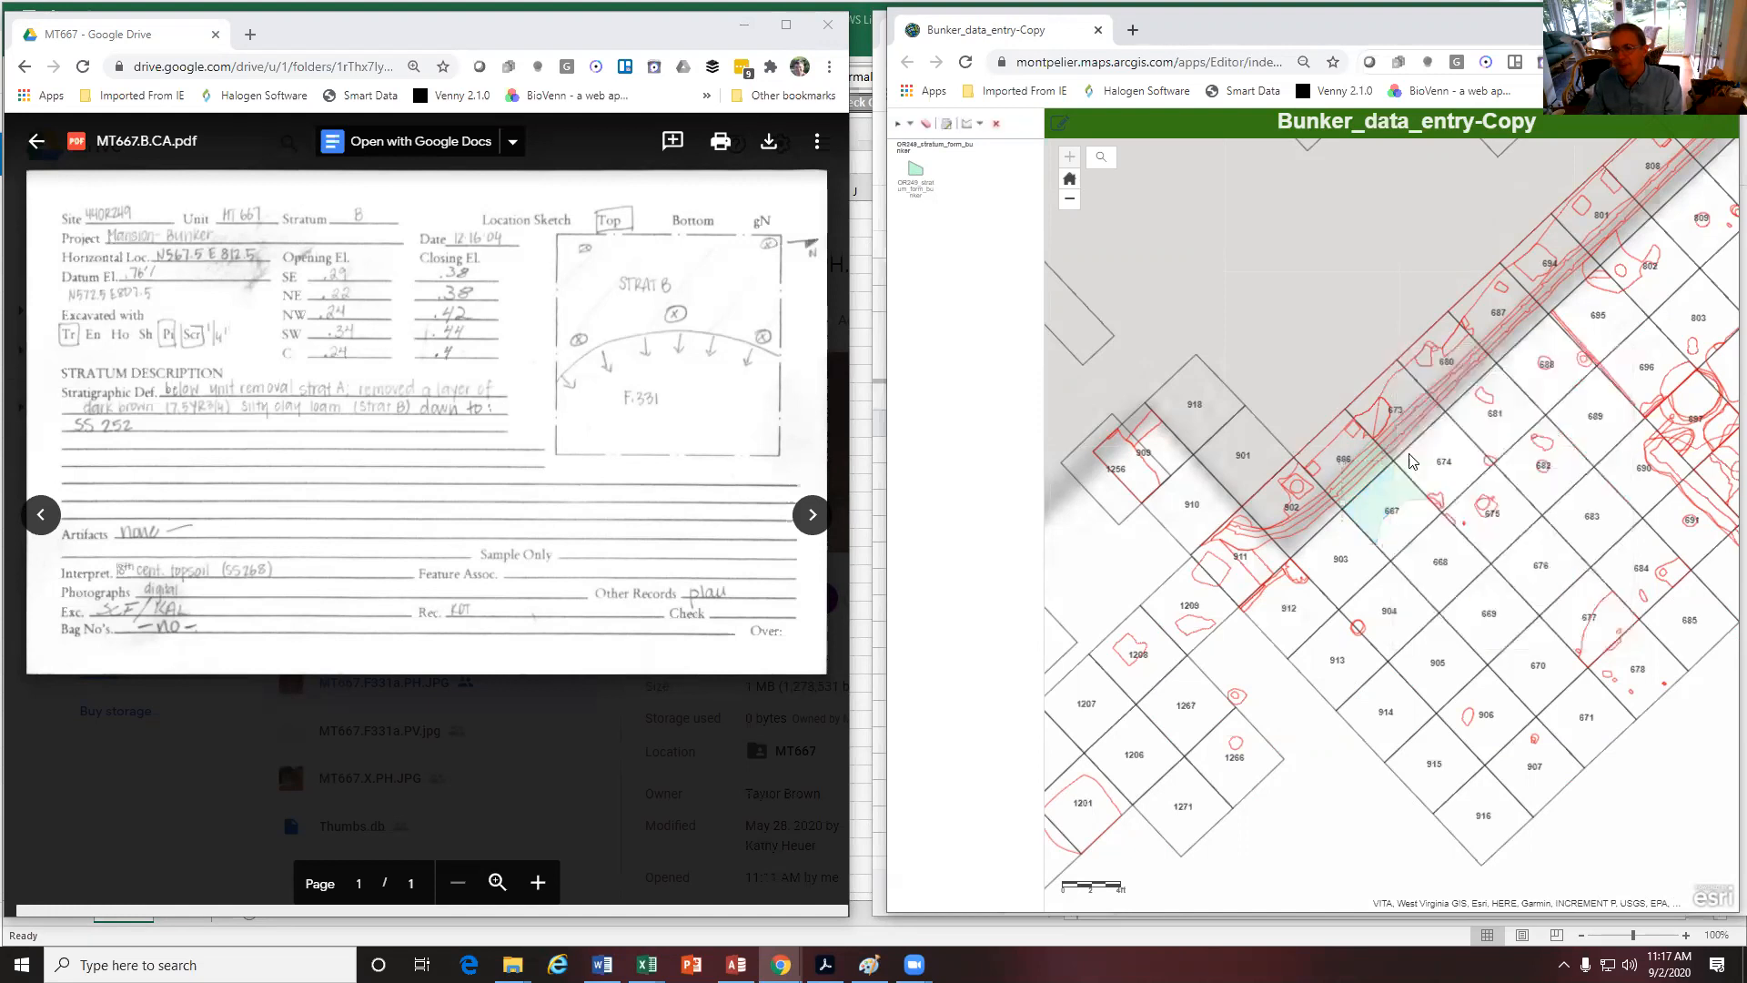
left_click(1400, 490)
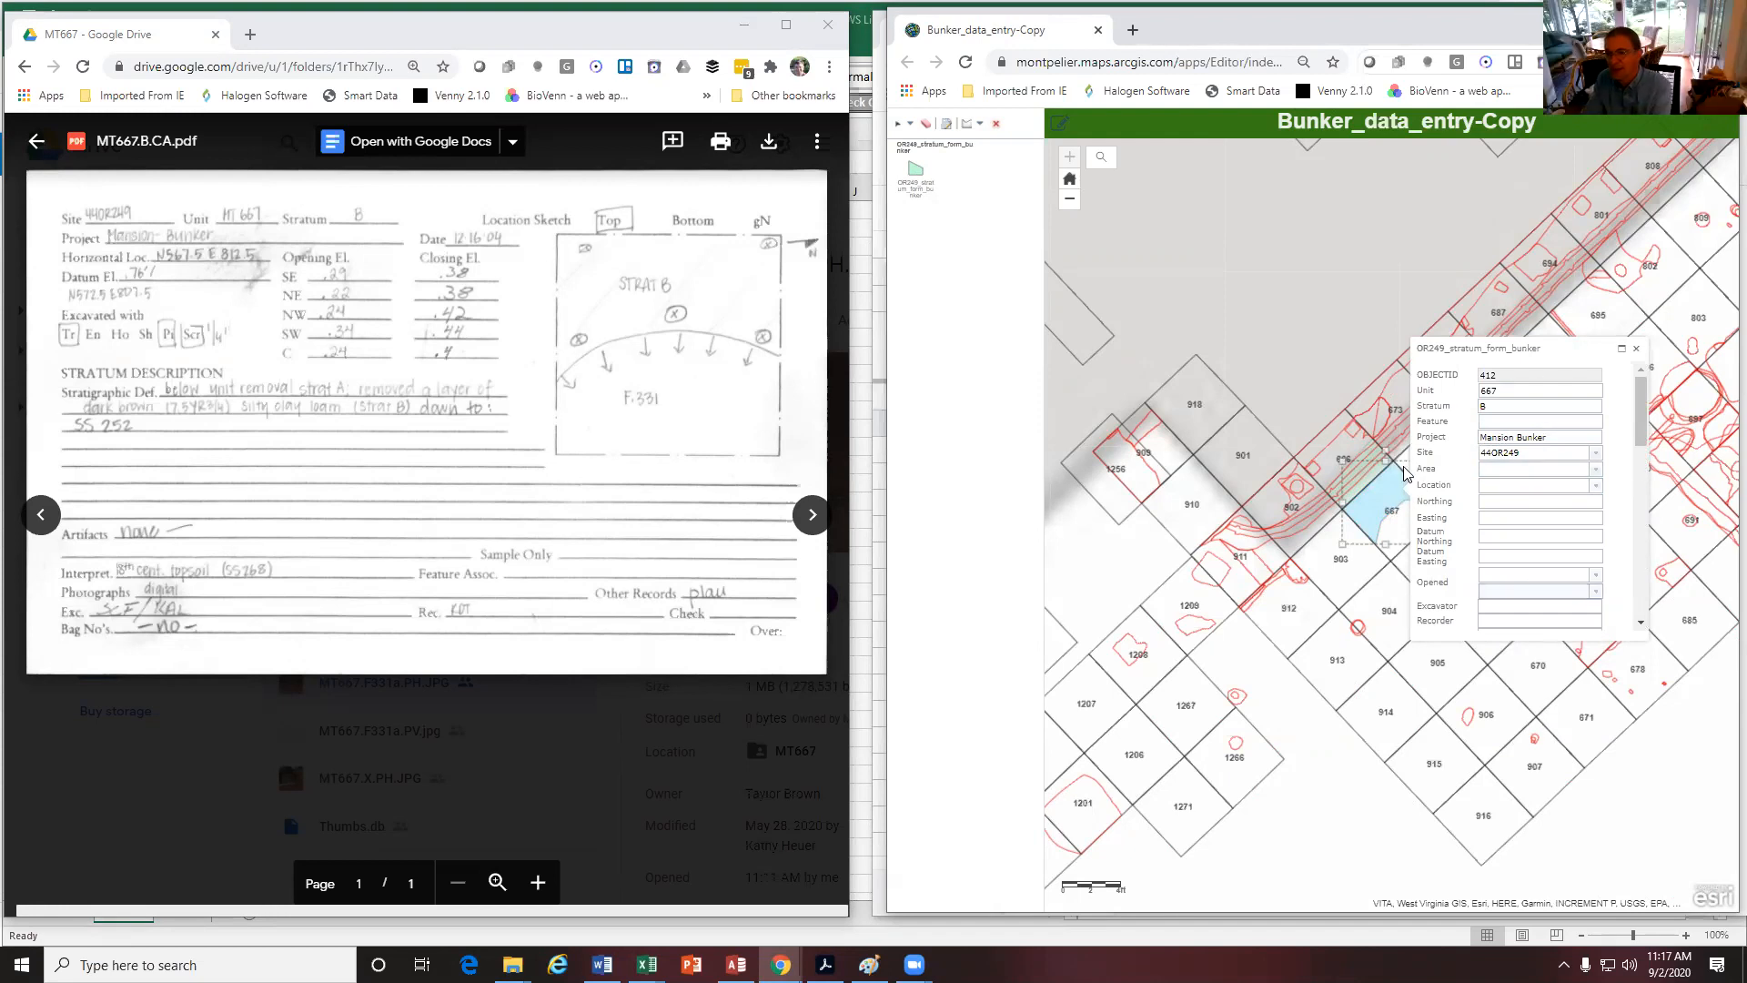
left_click(1409, 526)
Set the unit 667 polygon's Area to Bunker and leave the form
left_click(1400, 497)
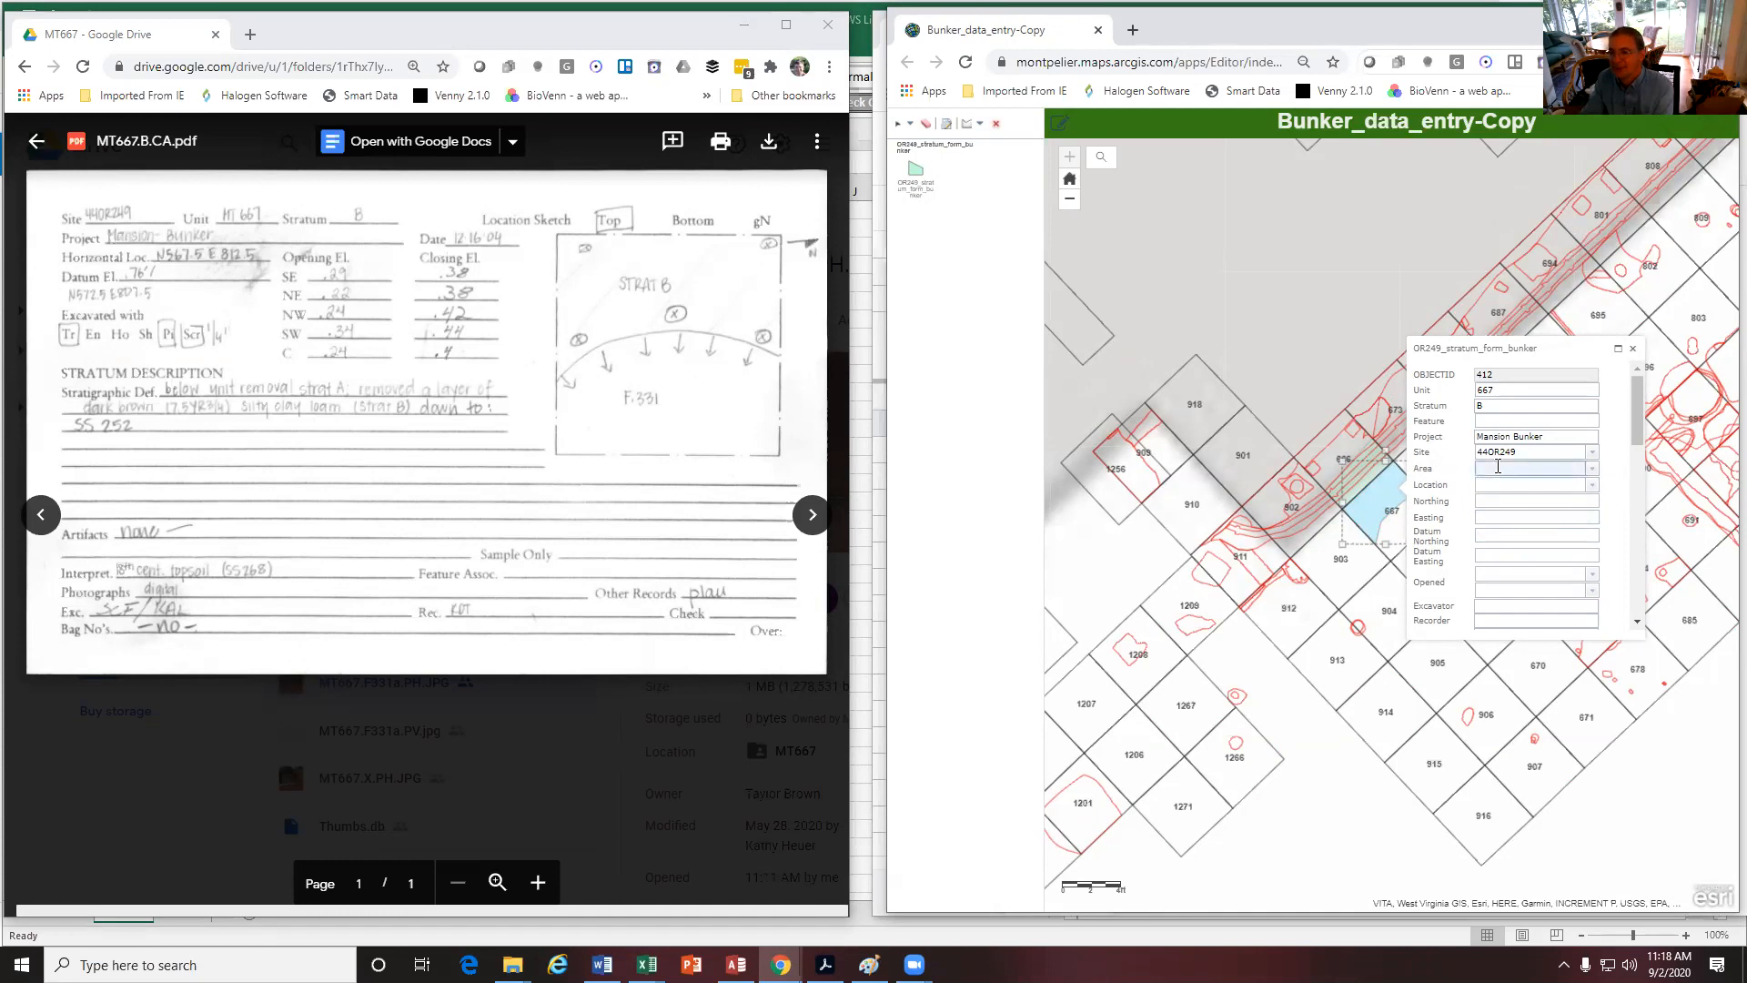
left_click(1591, 469)
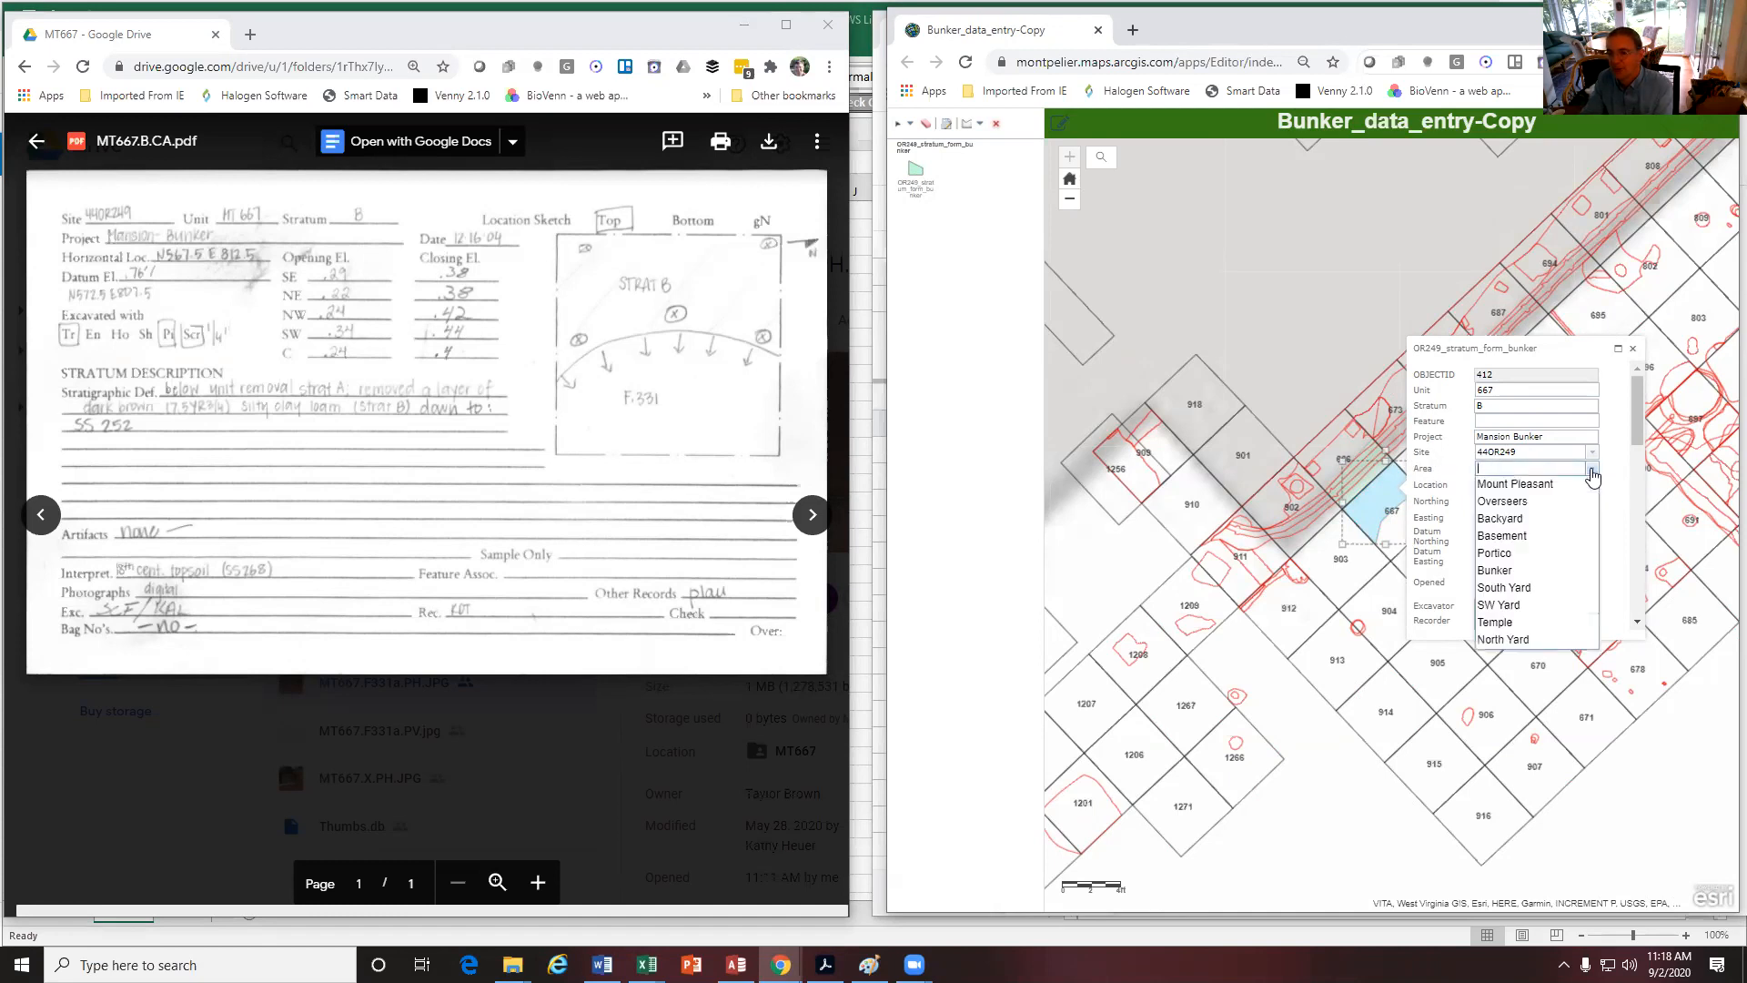
left_click(1511, 570)
left_click(1357, 408)
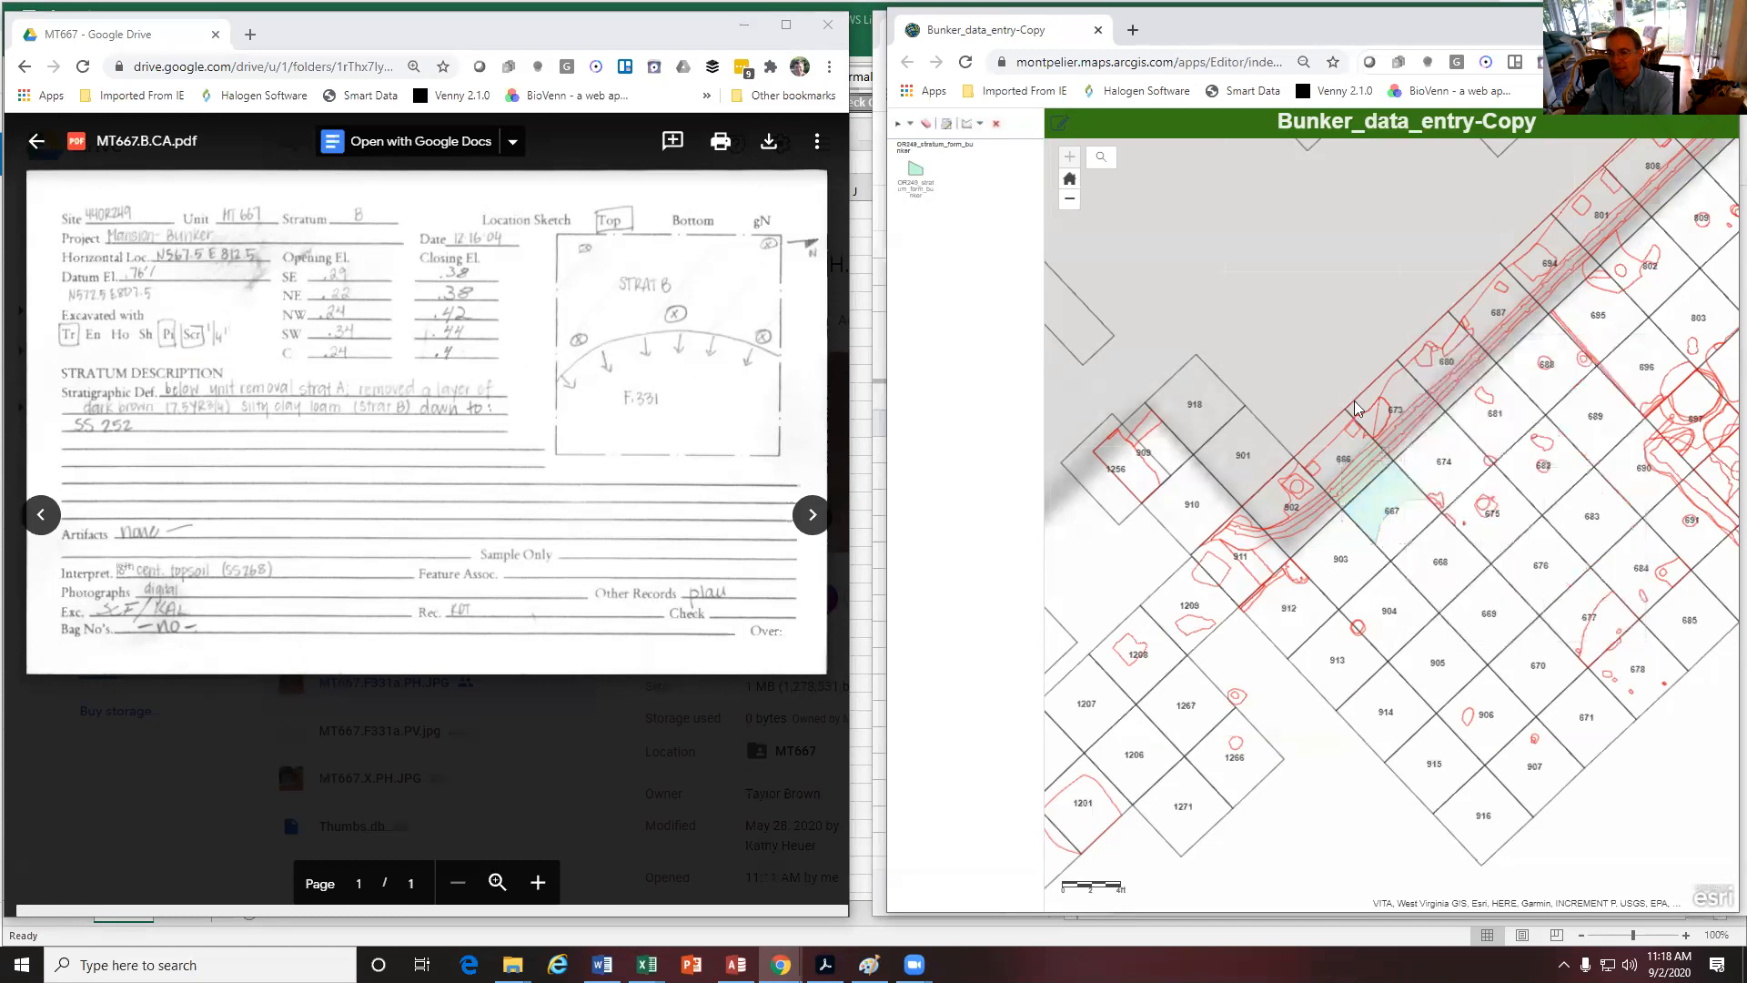
Reopen the unit 667 form, enter 567.5 as Northing and 812.5 as Easting, and leave the form
left_click(1396, 497)
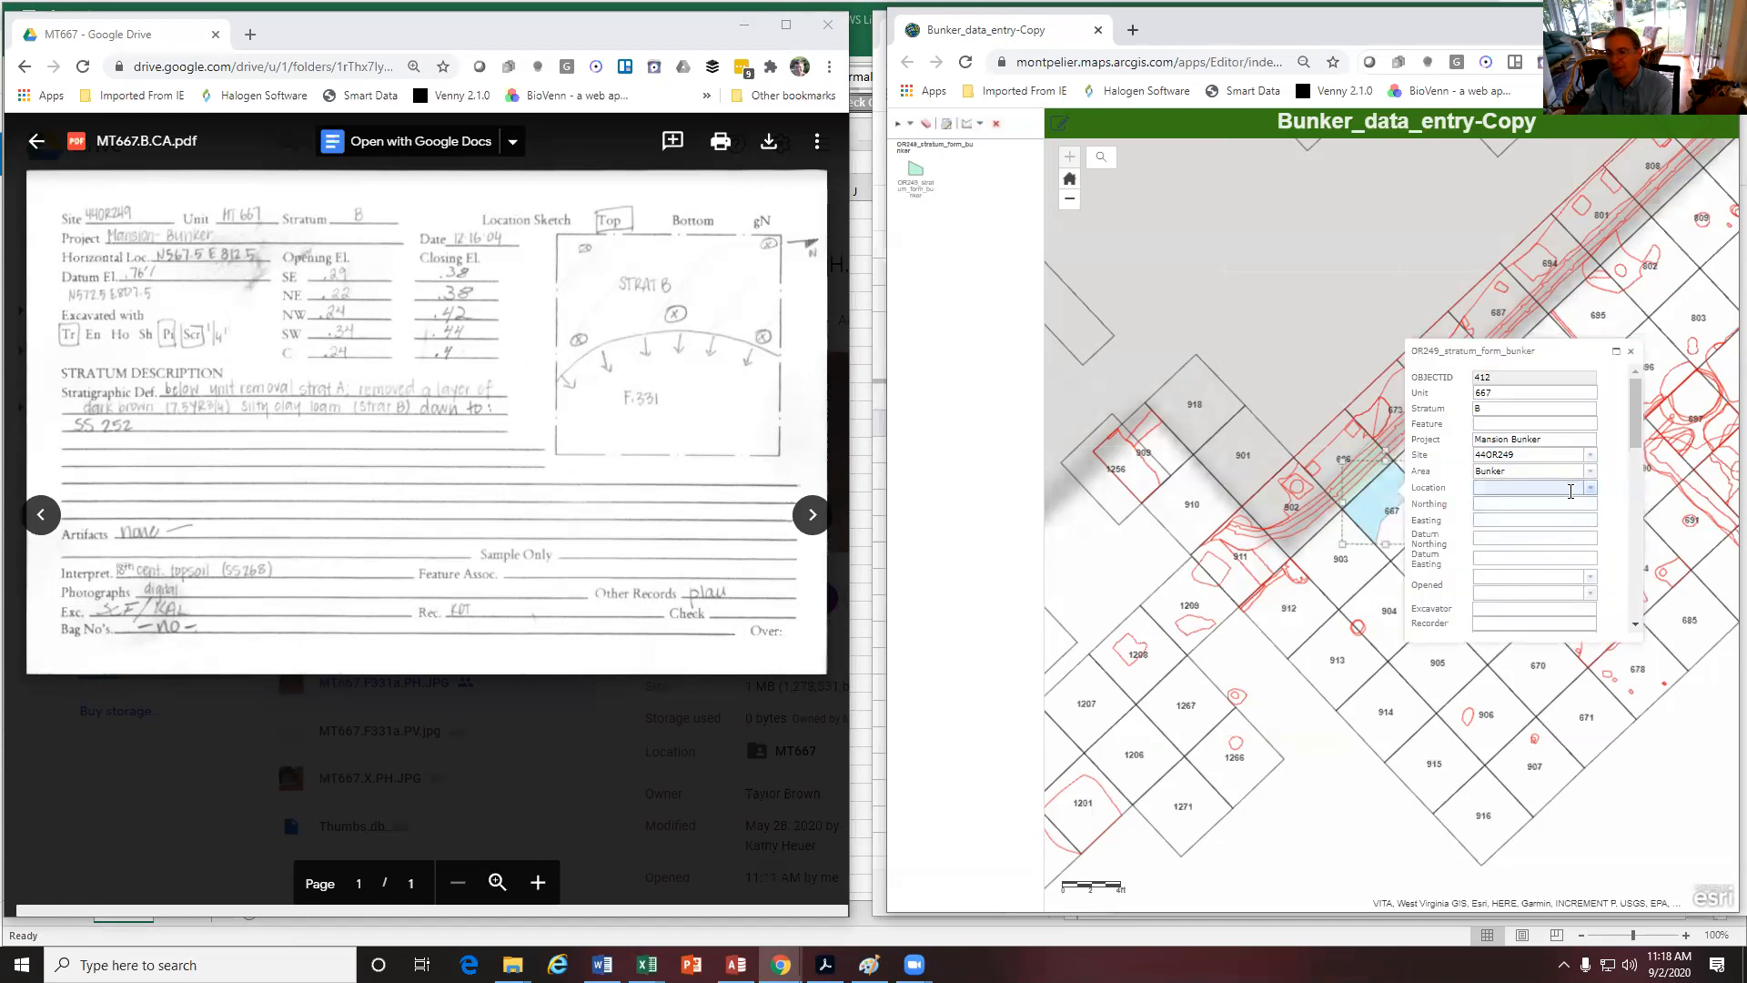
left_click(1543, 500)
left_click(1591, 489)
left_click(1340, 357)
left_click(1444, 519)
left_click(1465, 510)
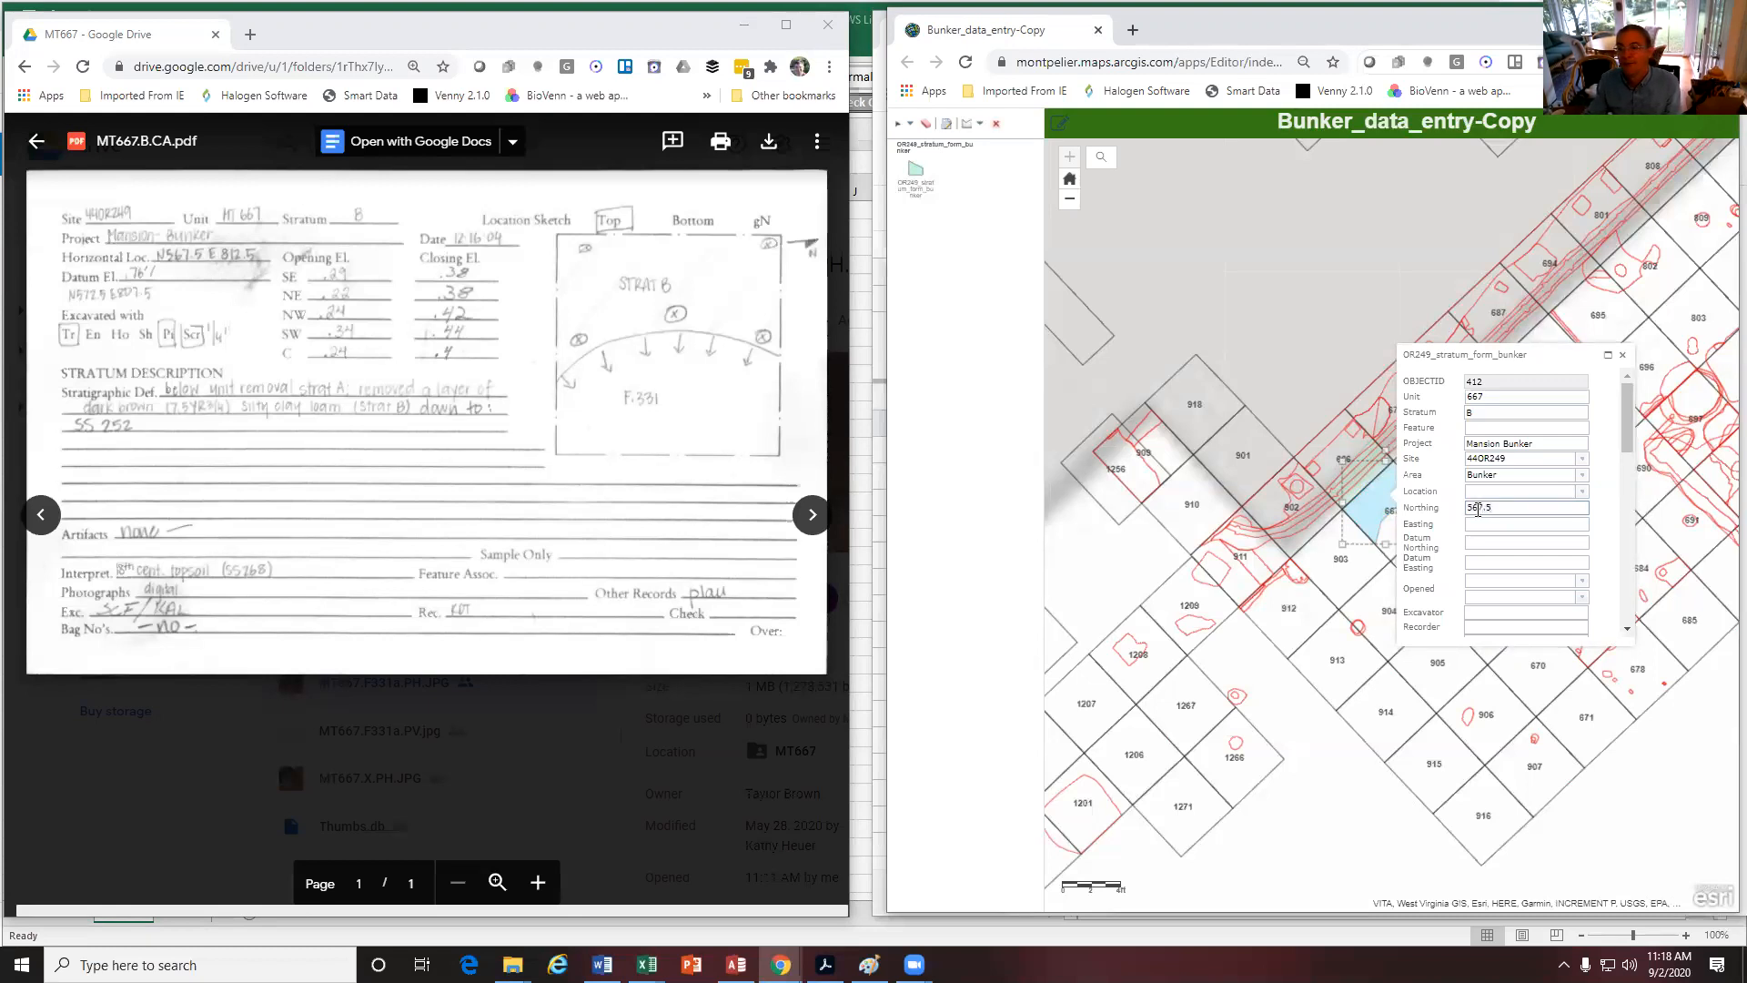
left_click(1483, 522)
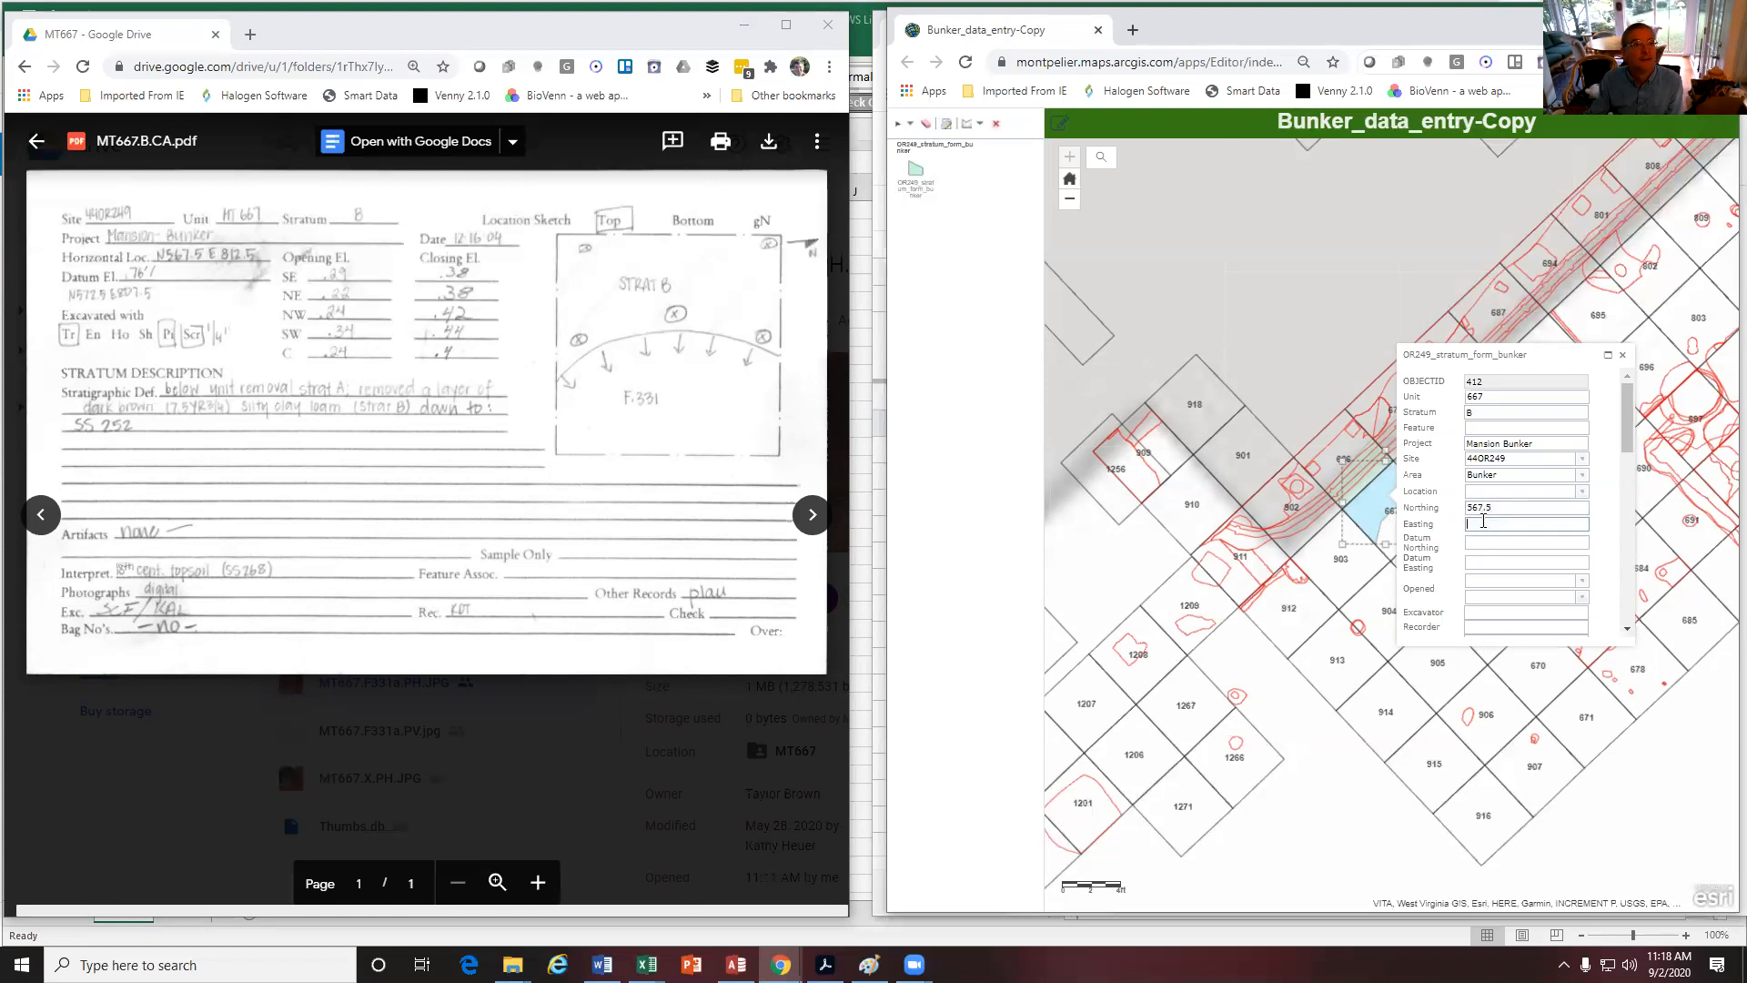
type("812.5")
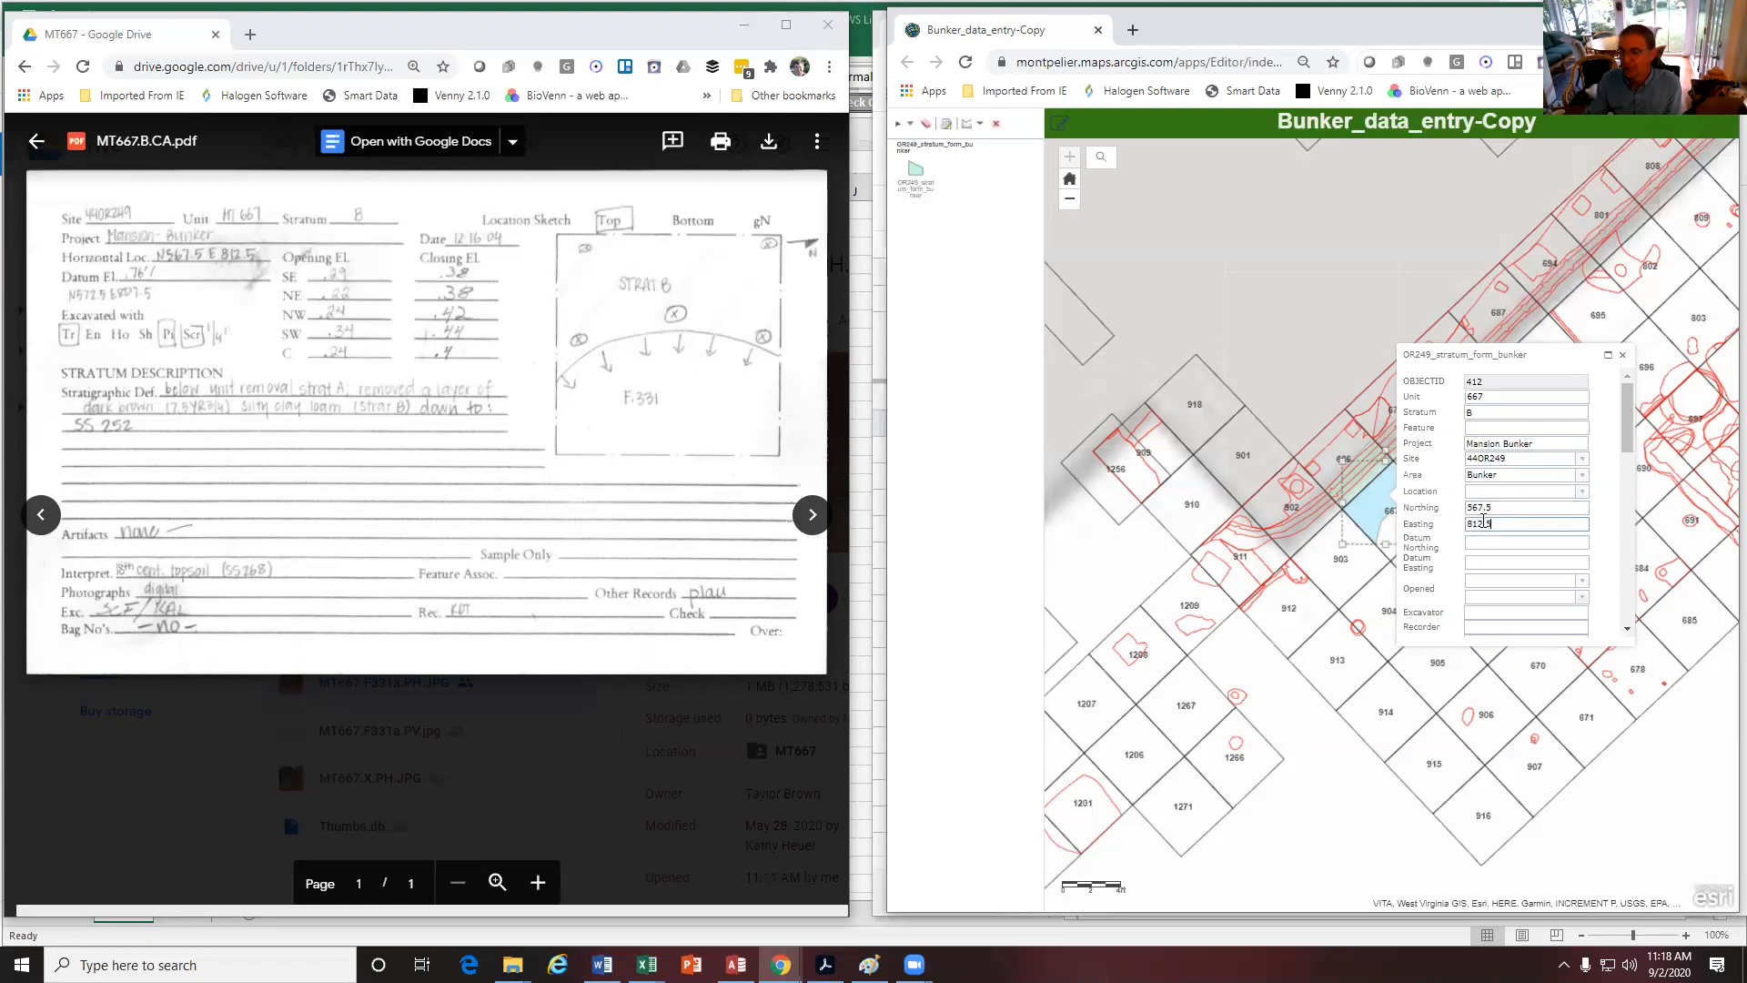
left_click(1286, 359)
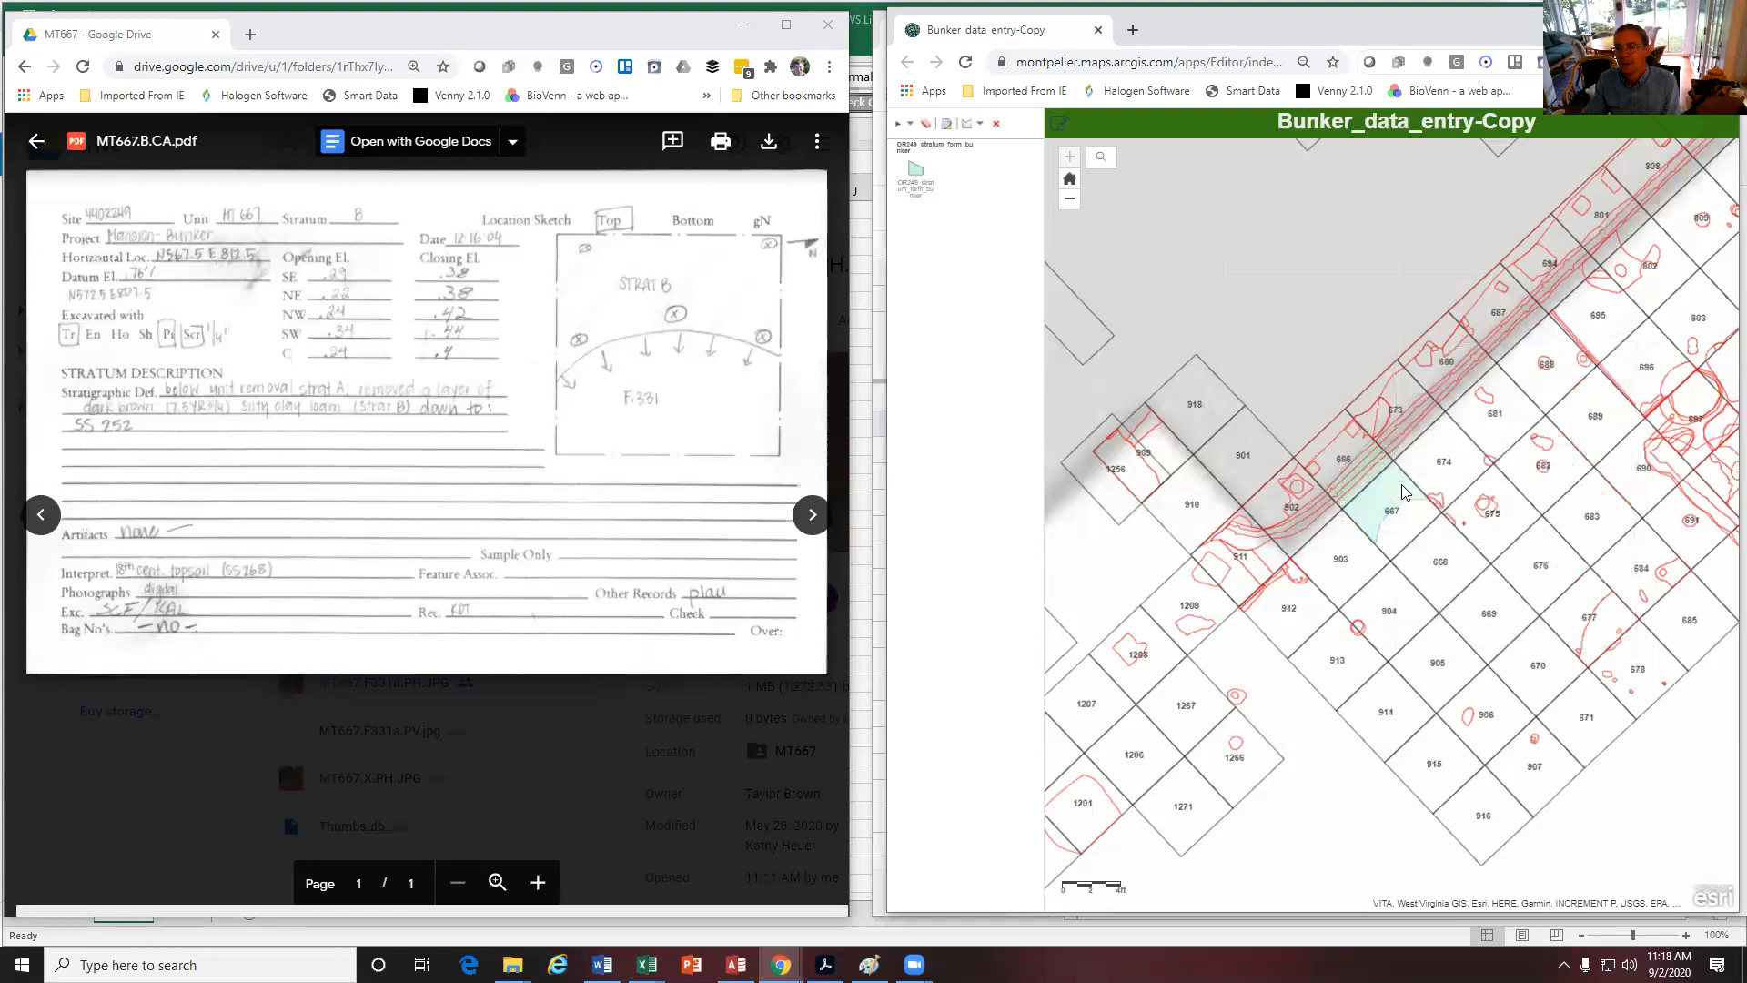
Review the unit 667 form's entries from the top down to the Delete option, and close the form
left_click(1405, 487)
left_click(1506, 515)
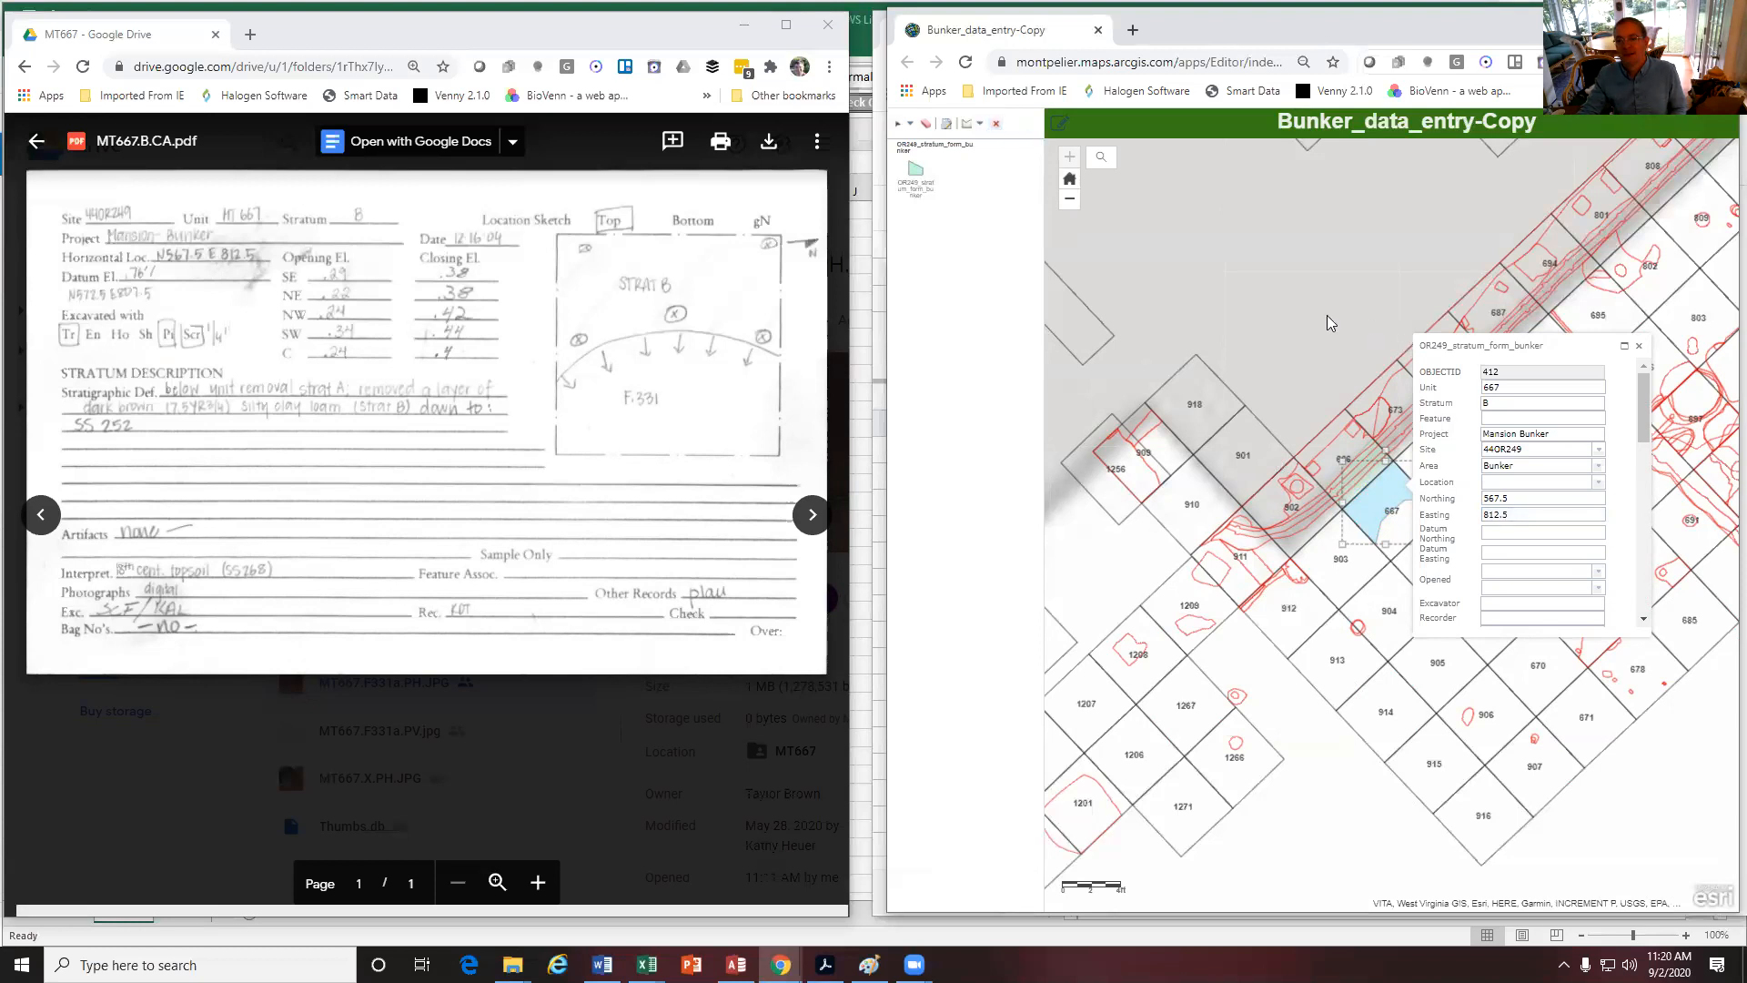
left_click(1379, 469)
left_click(1396, 493)
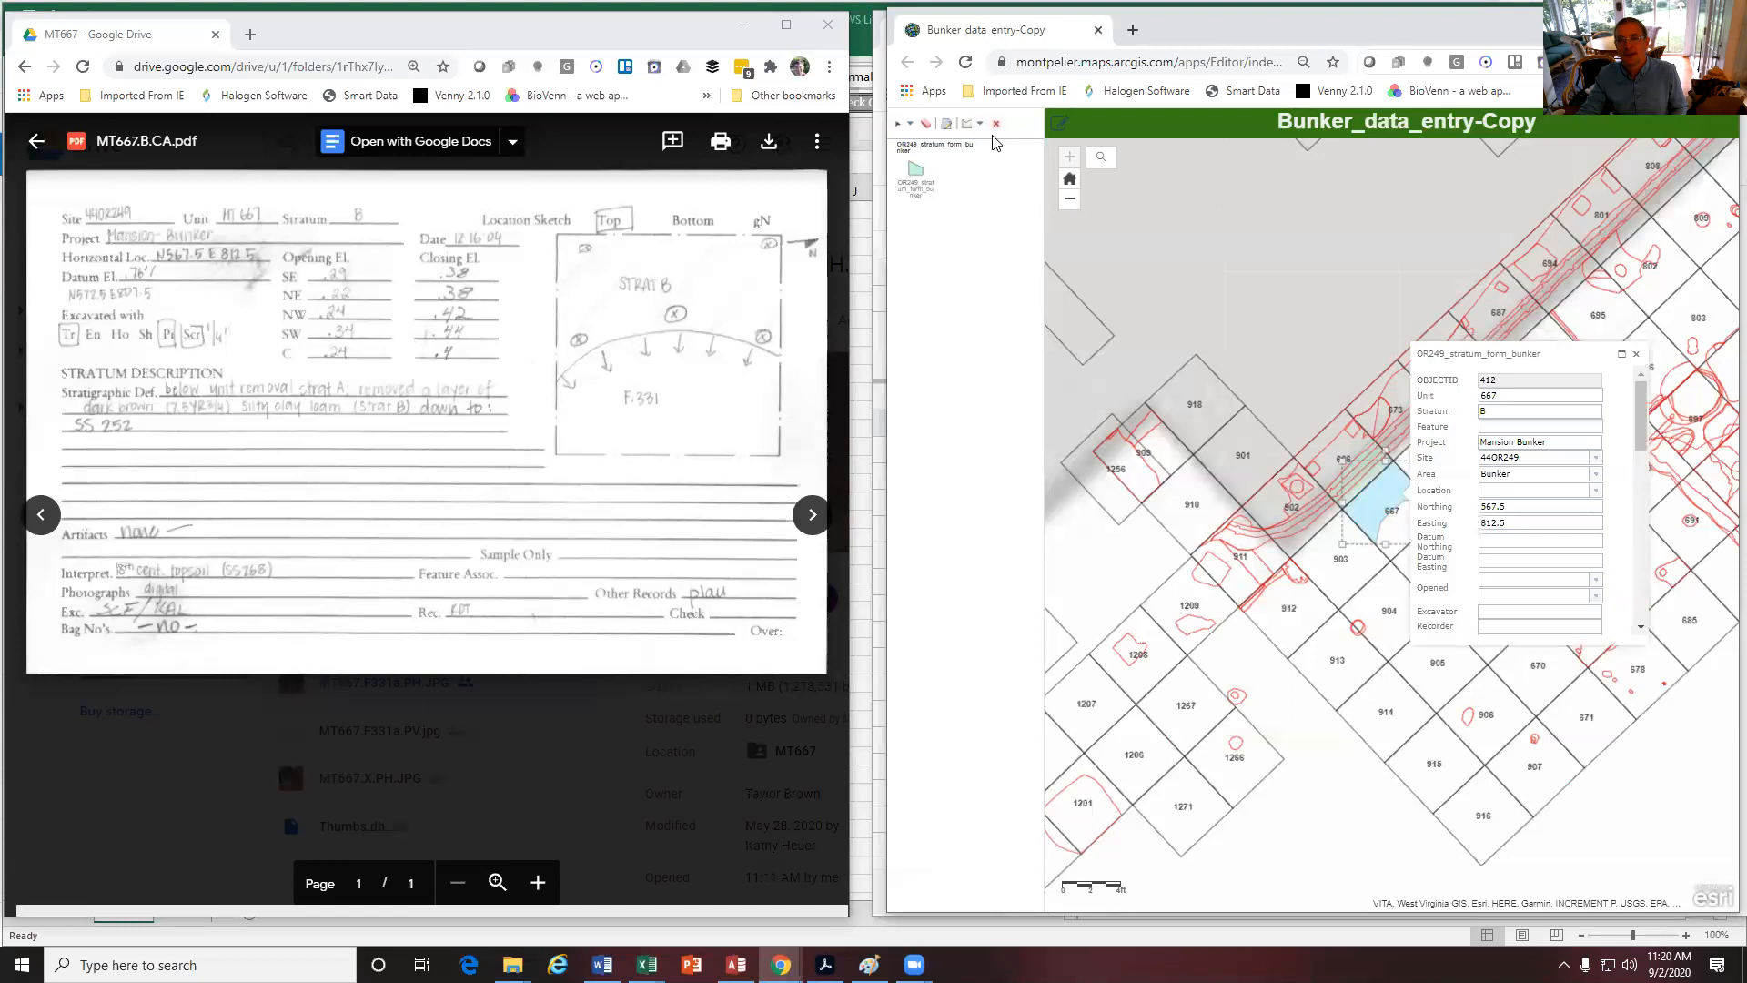
scroll(1474, 509, "down", 5)
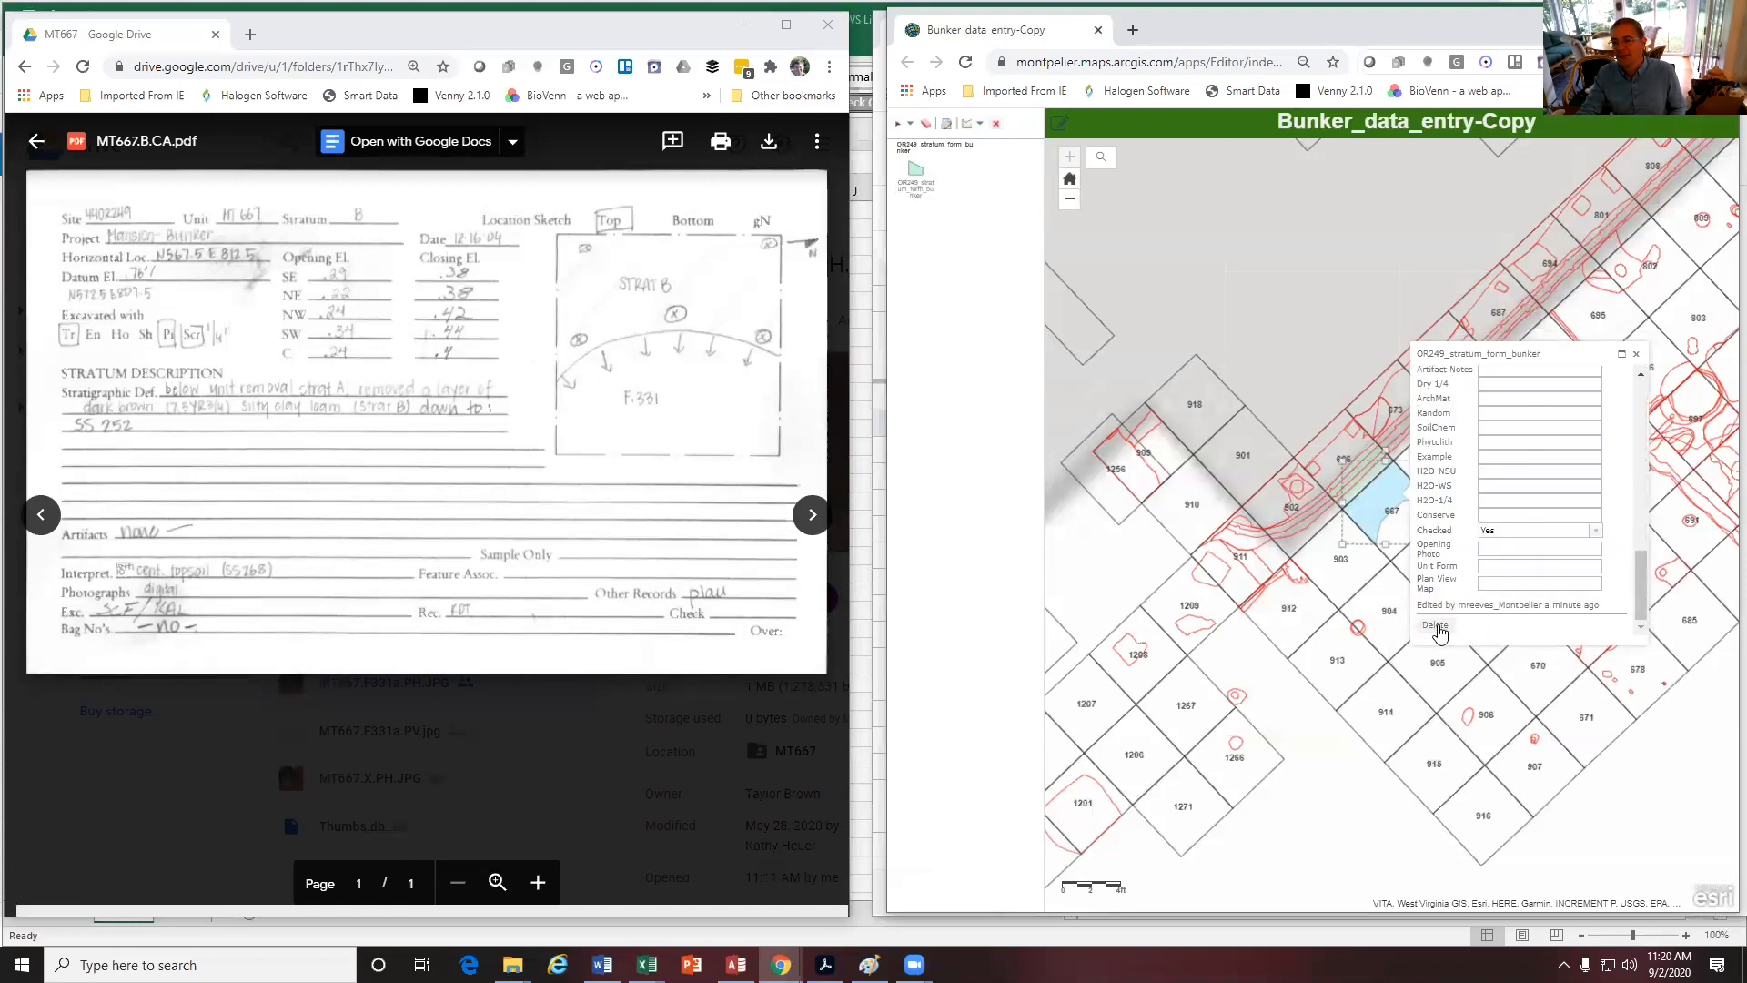
left_click(1272, 255)
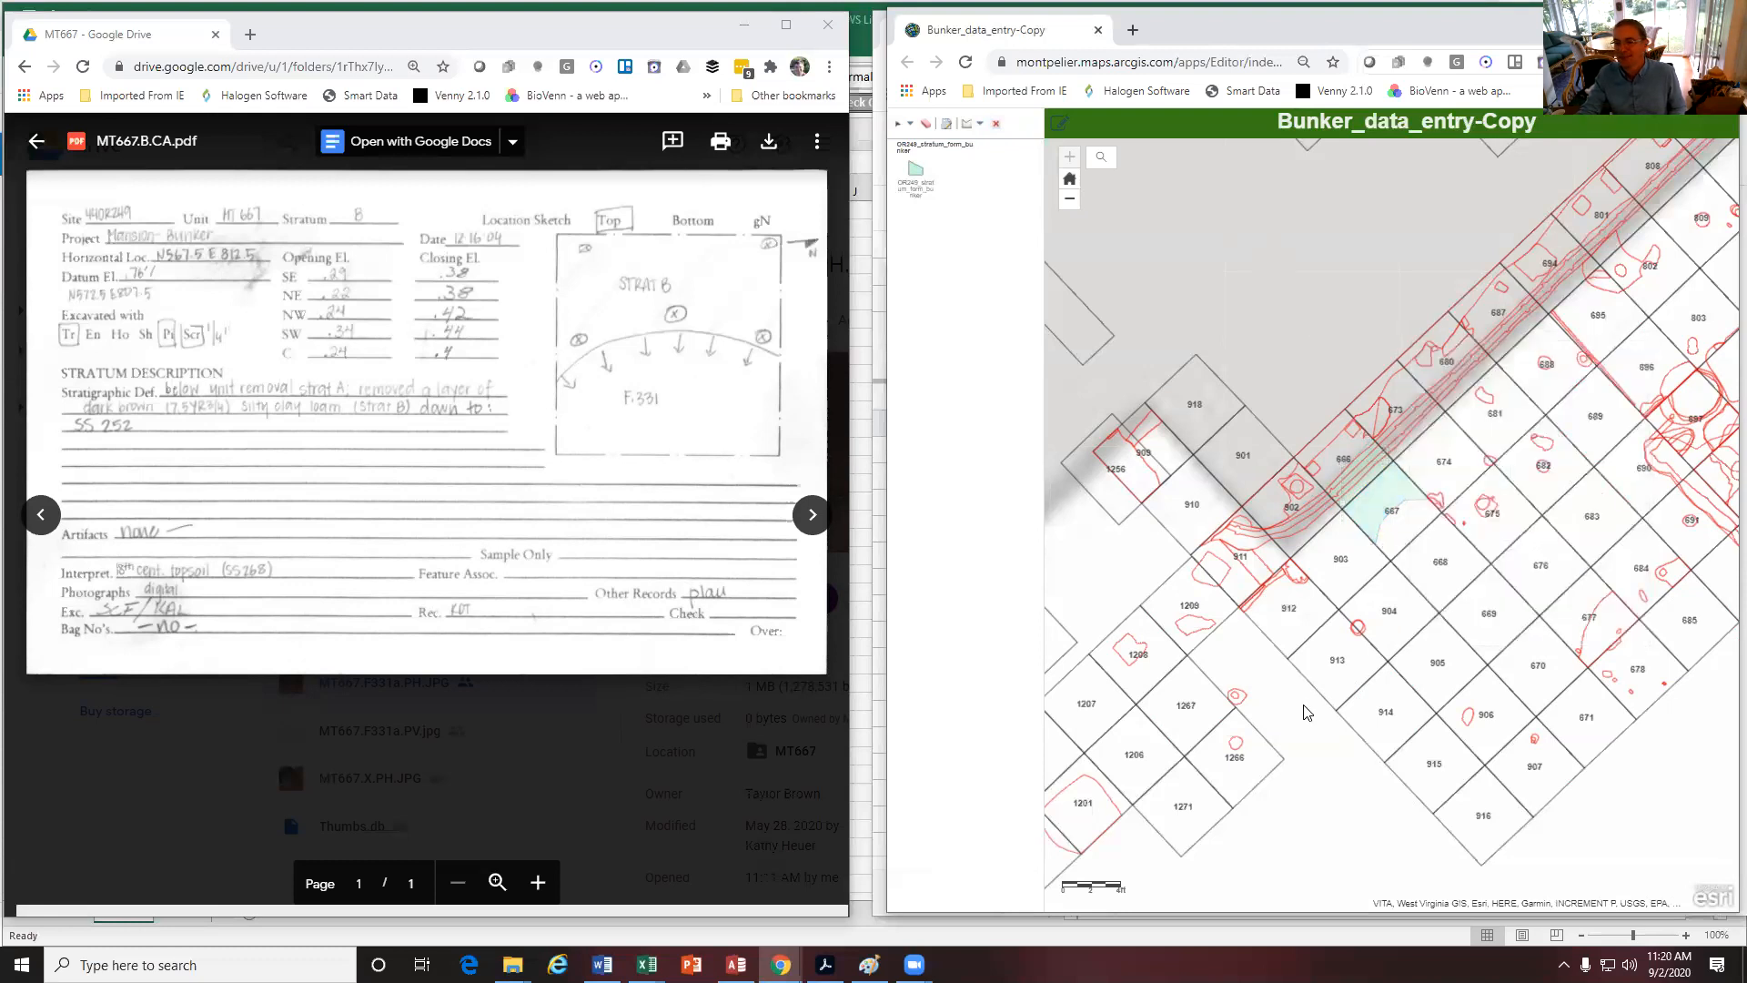
Draw a large four-cornered OR249_stratum_form_bunker polygon across units 901, 666, 668 and 669, and delete it
left_click(920, 178)
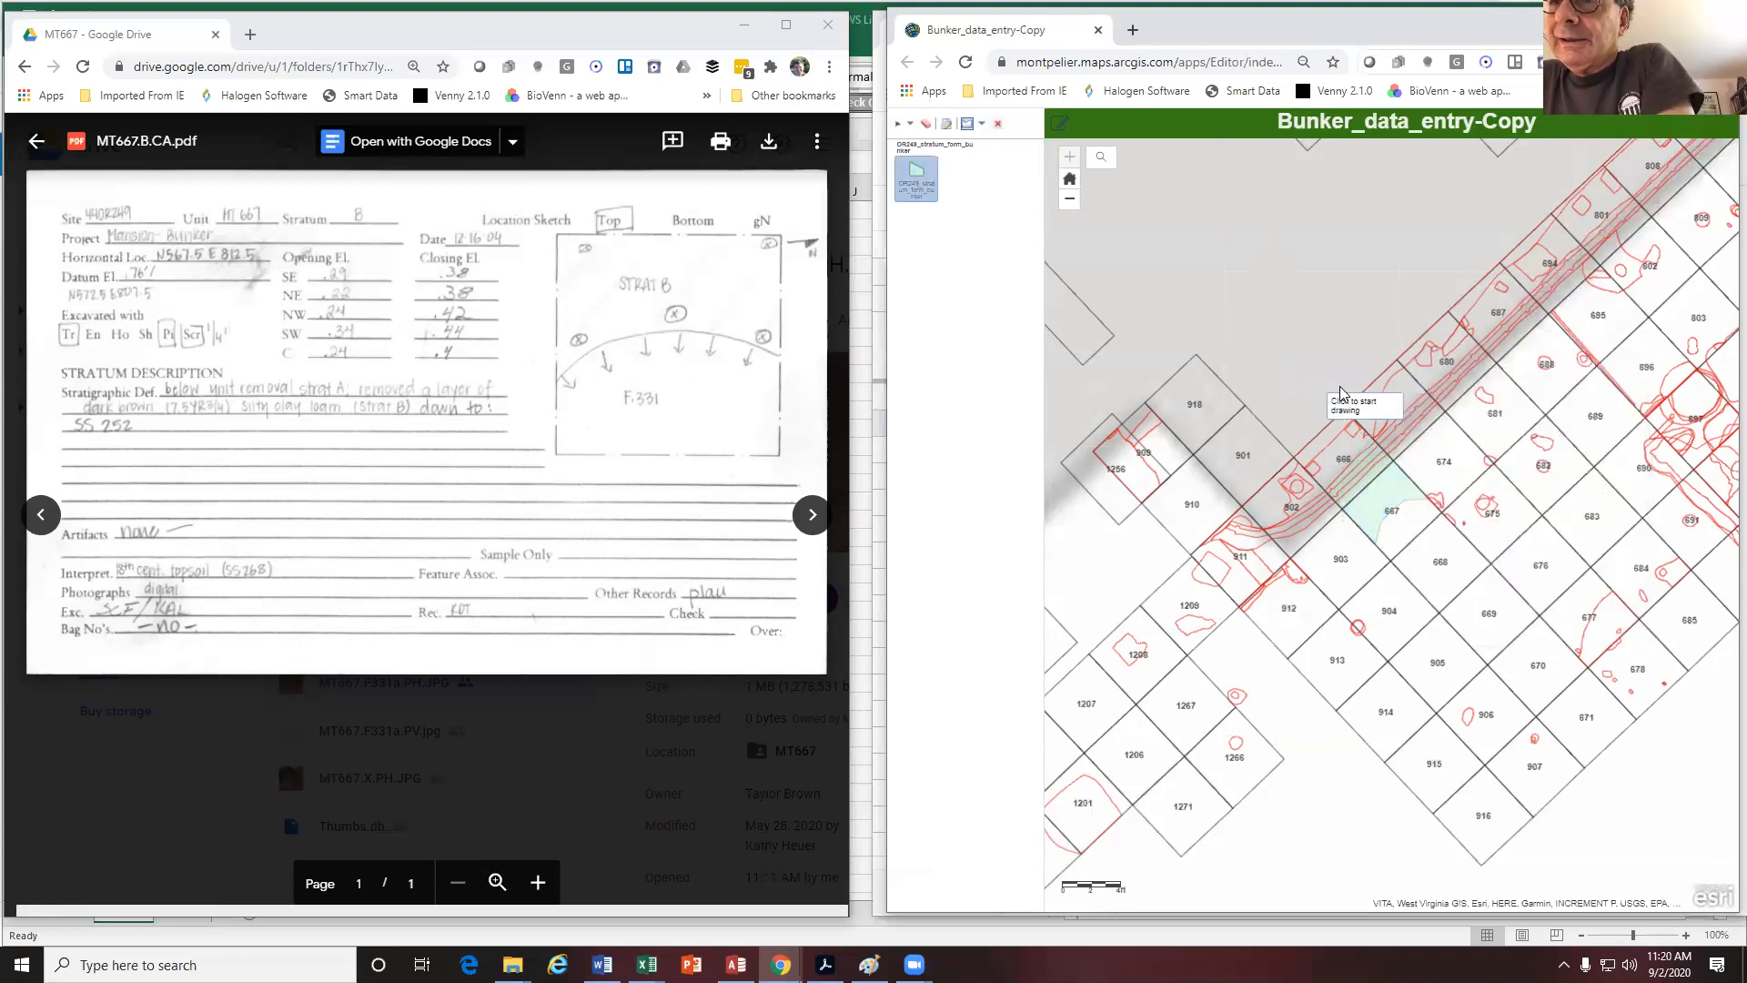
left_click(1359, 321)
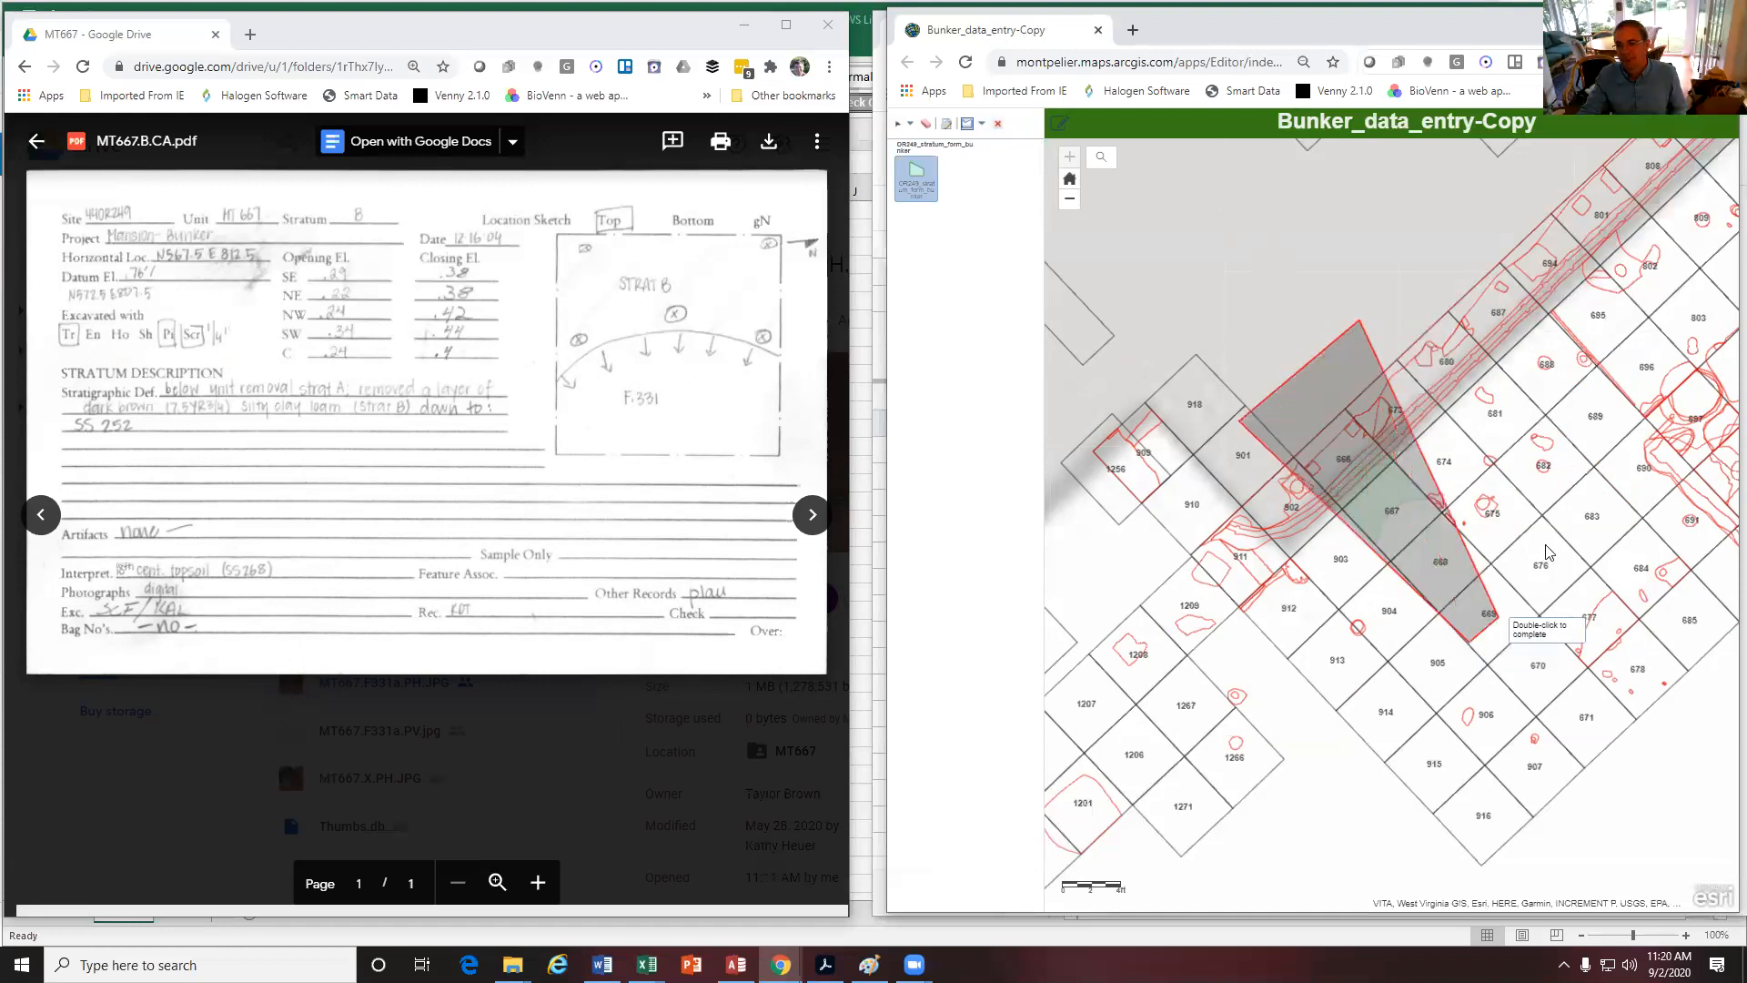
double_click(1461, 402)
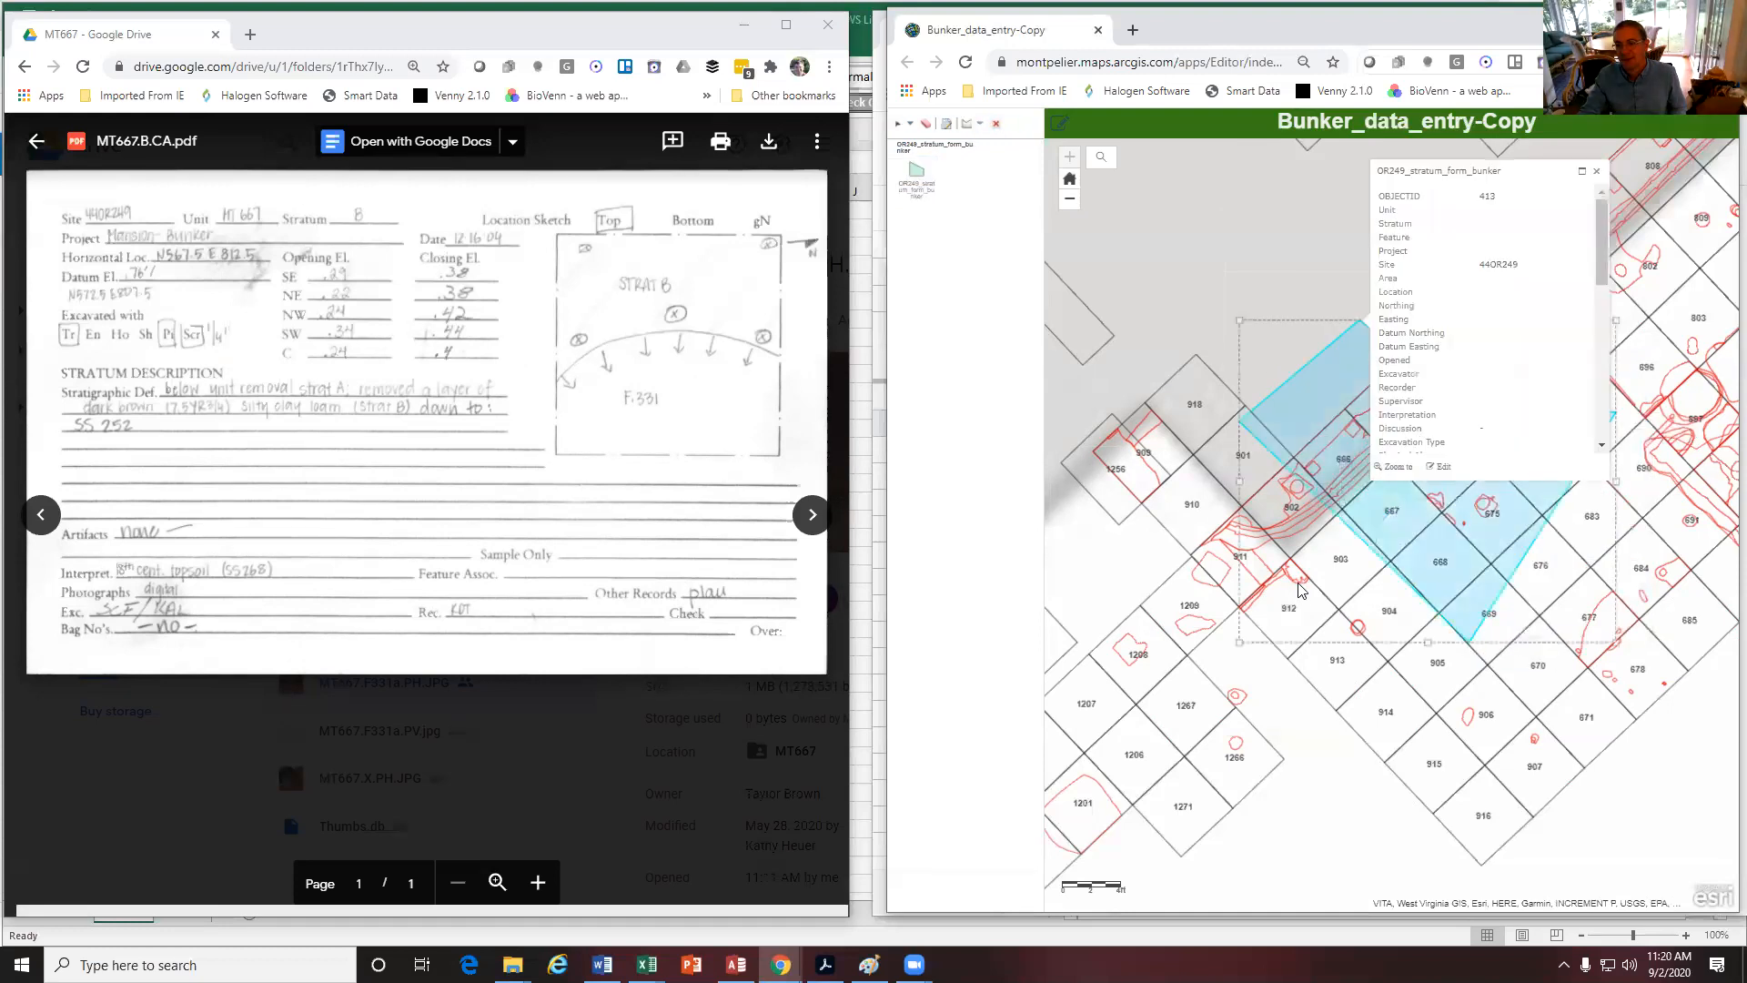
left_click(995, 124)
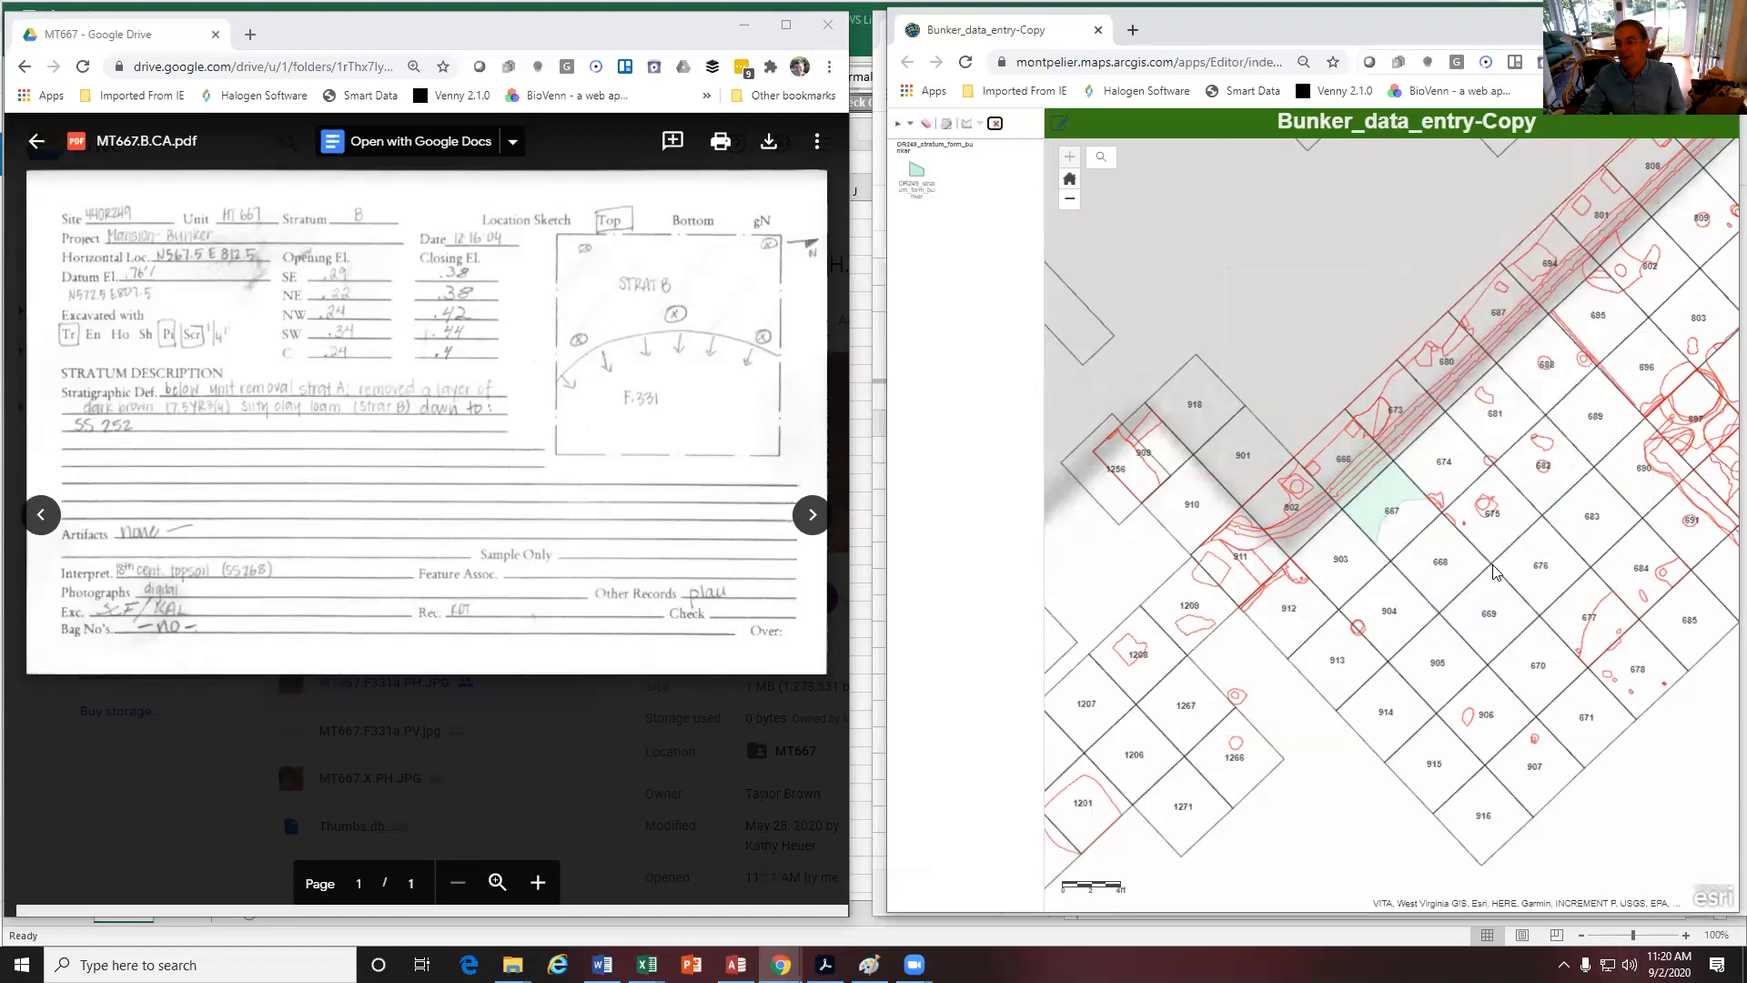
Draw an OR249_stratum_form_bunker polygon across units 676, 677 and 678, and close its attribute form
left_click(908, 178)
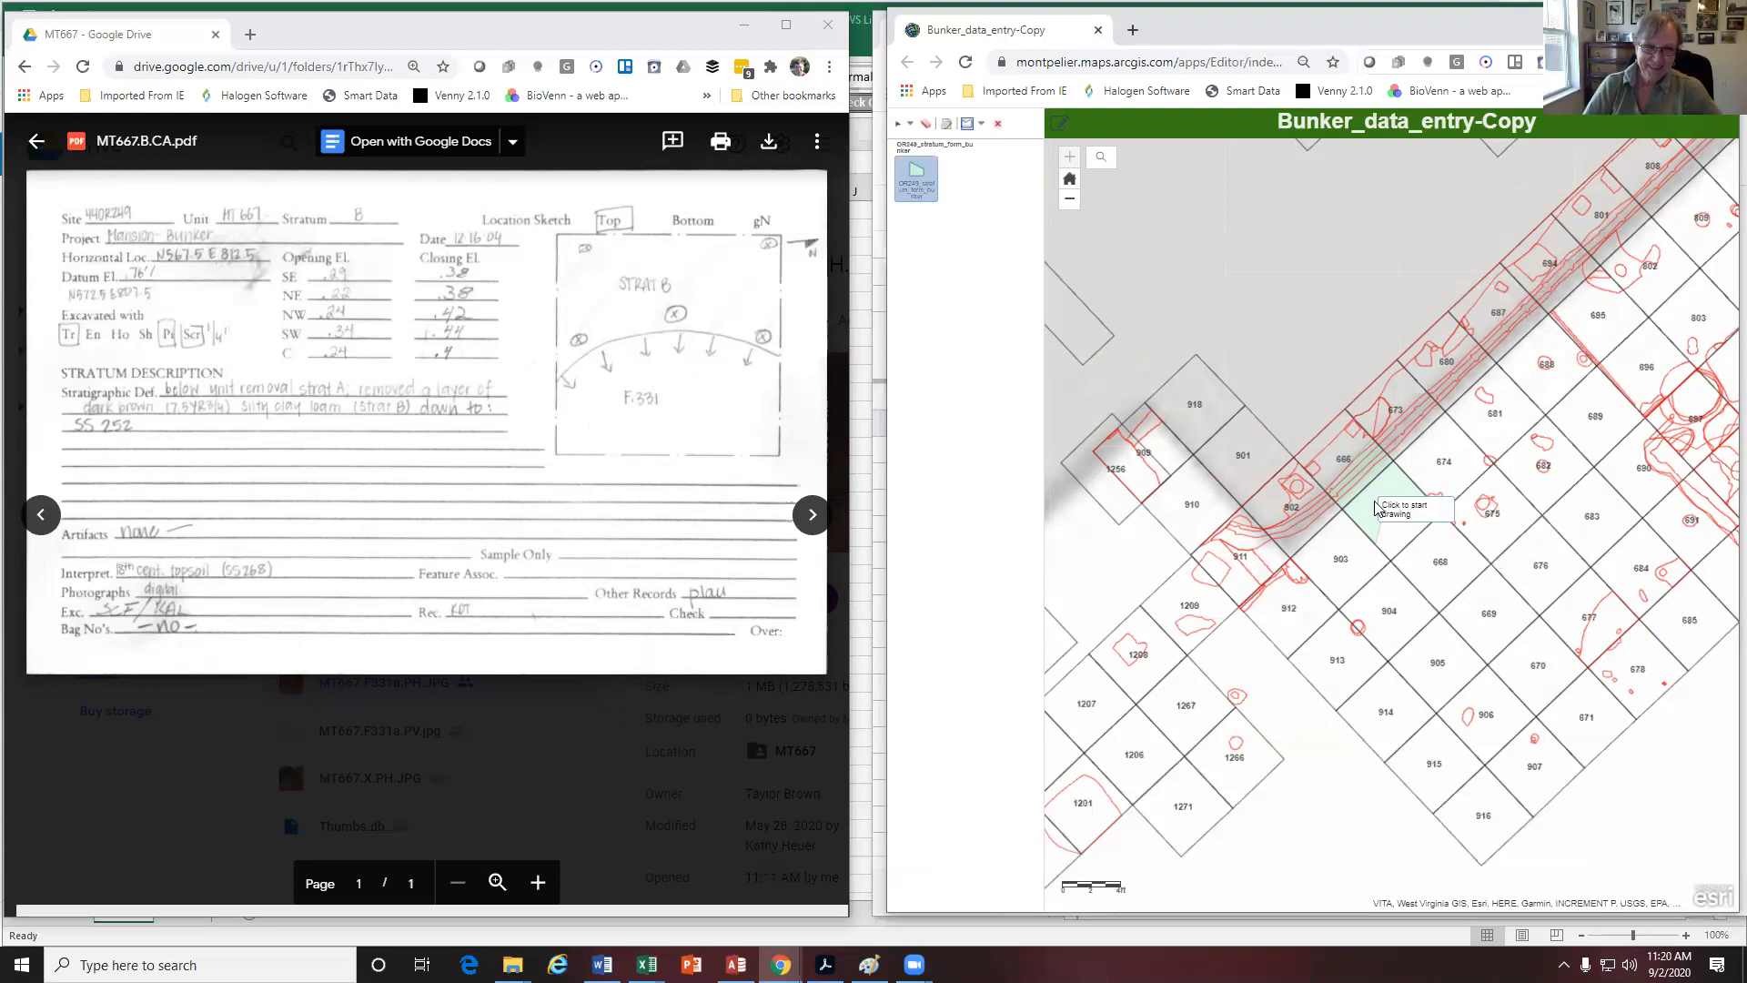
left_click(1492, 568)
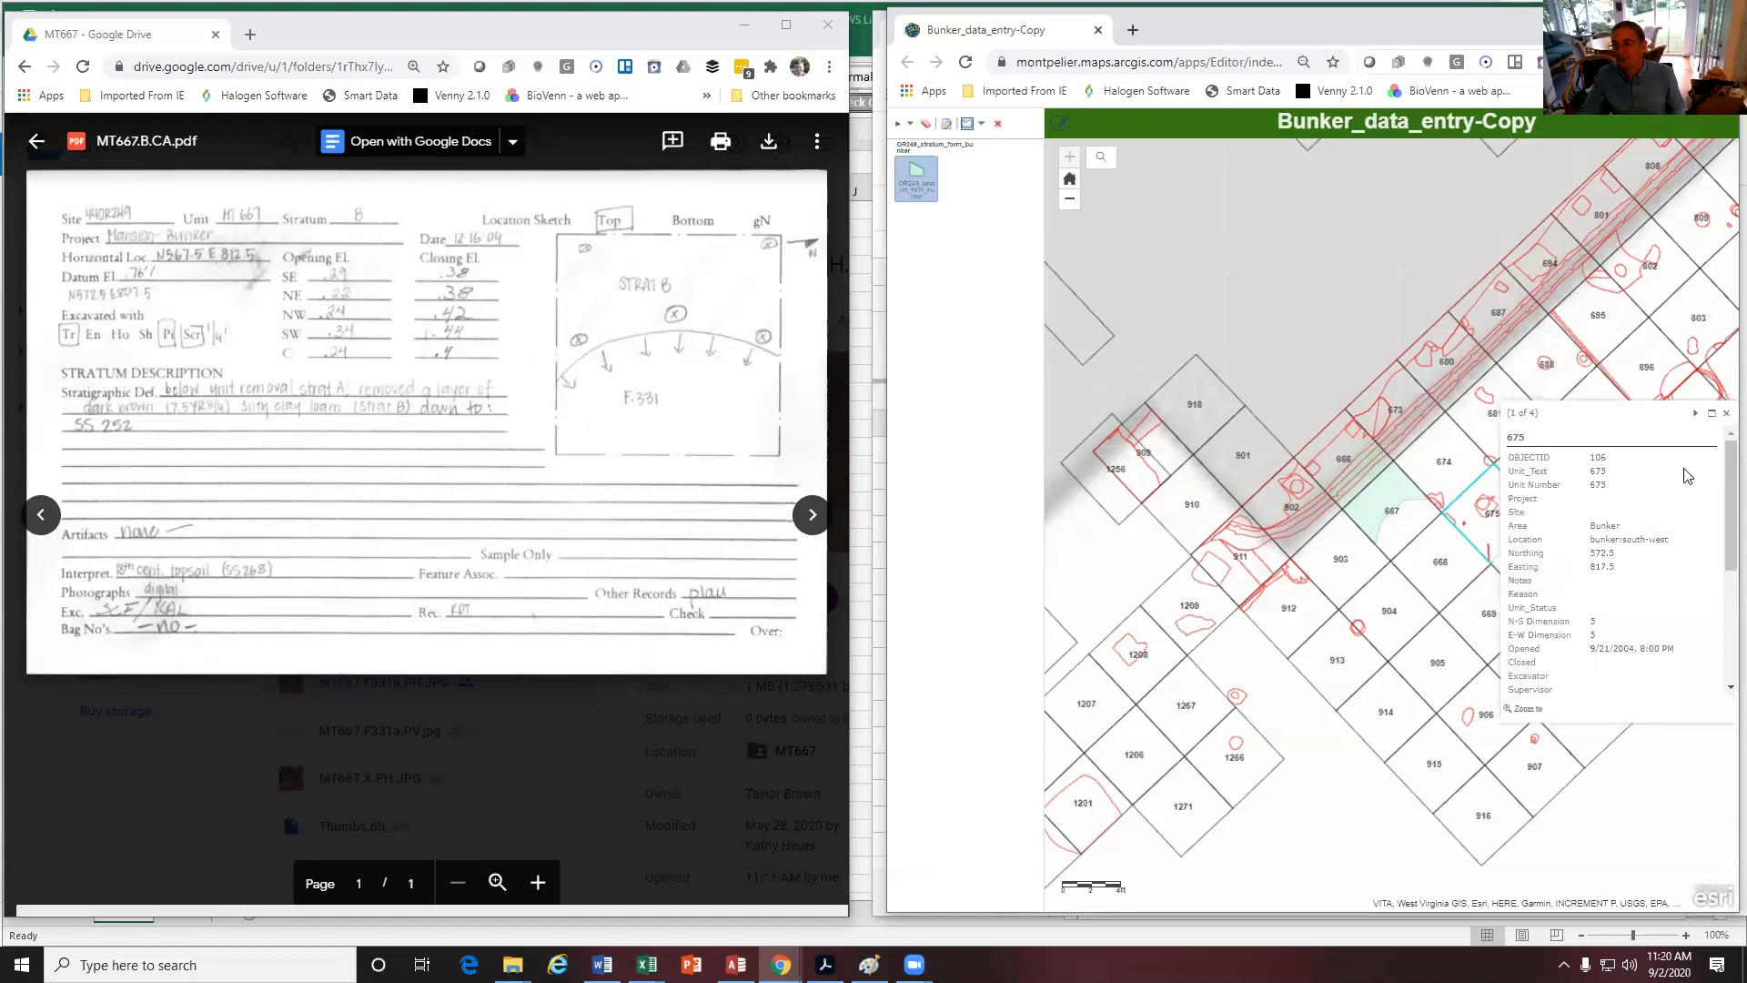
left_click(1726, 414)
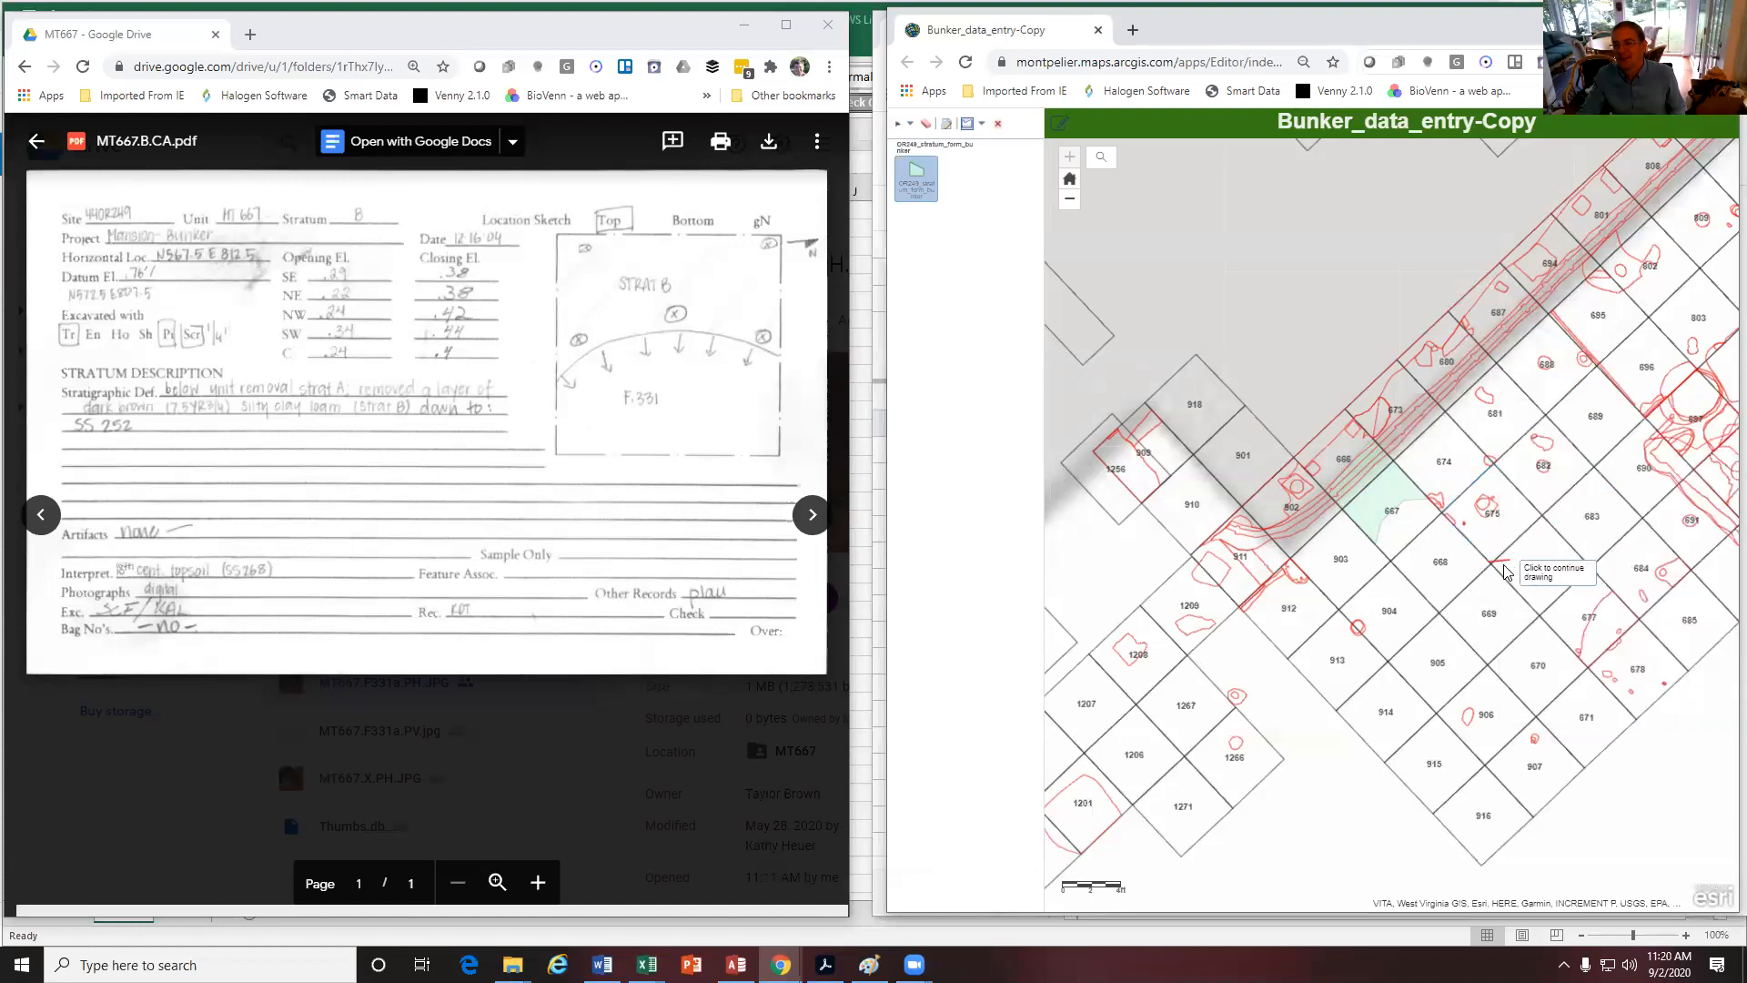
left_click(1544, 532)
left_click(1588, 619)
left_click(1611, 687)
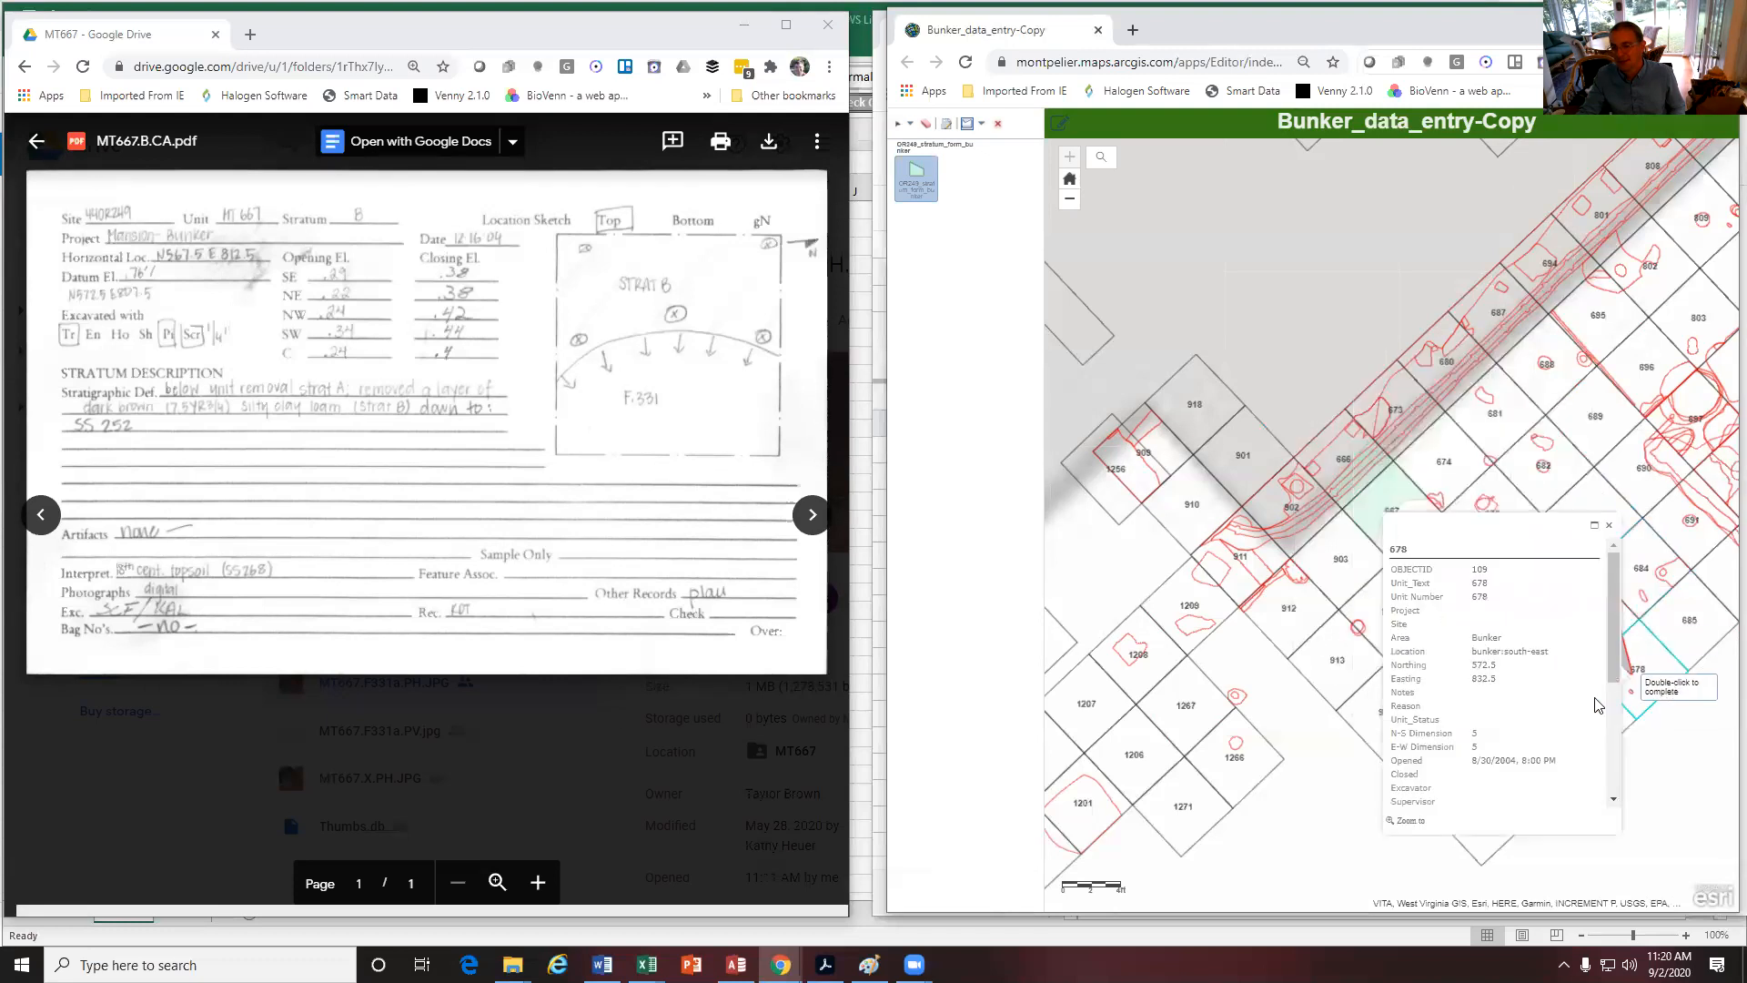
double_click(1648, 678)
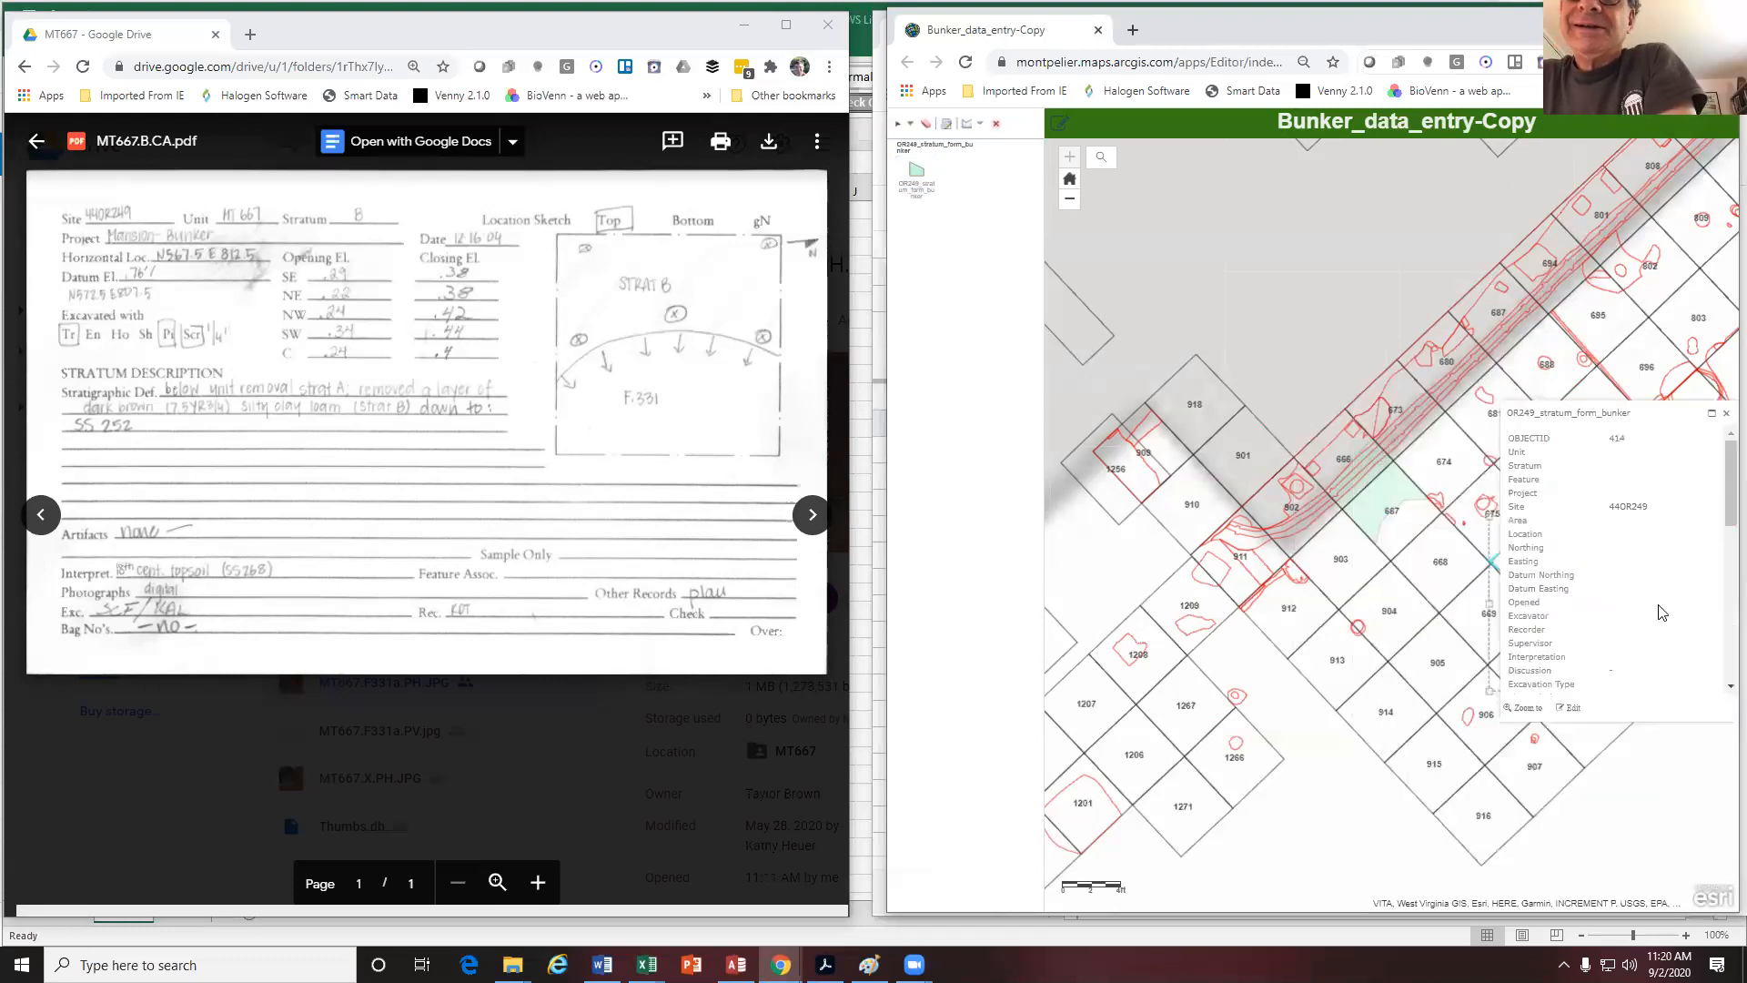
left_click(1726, 413)
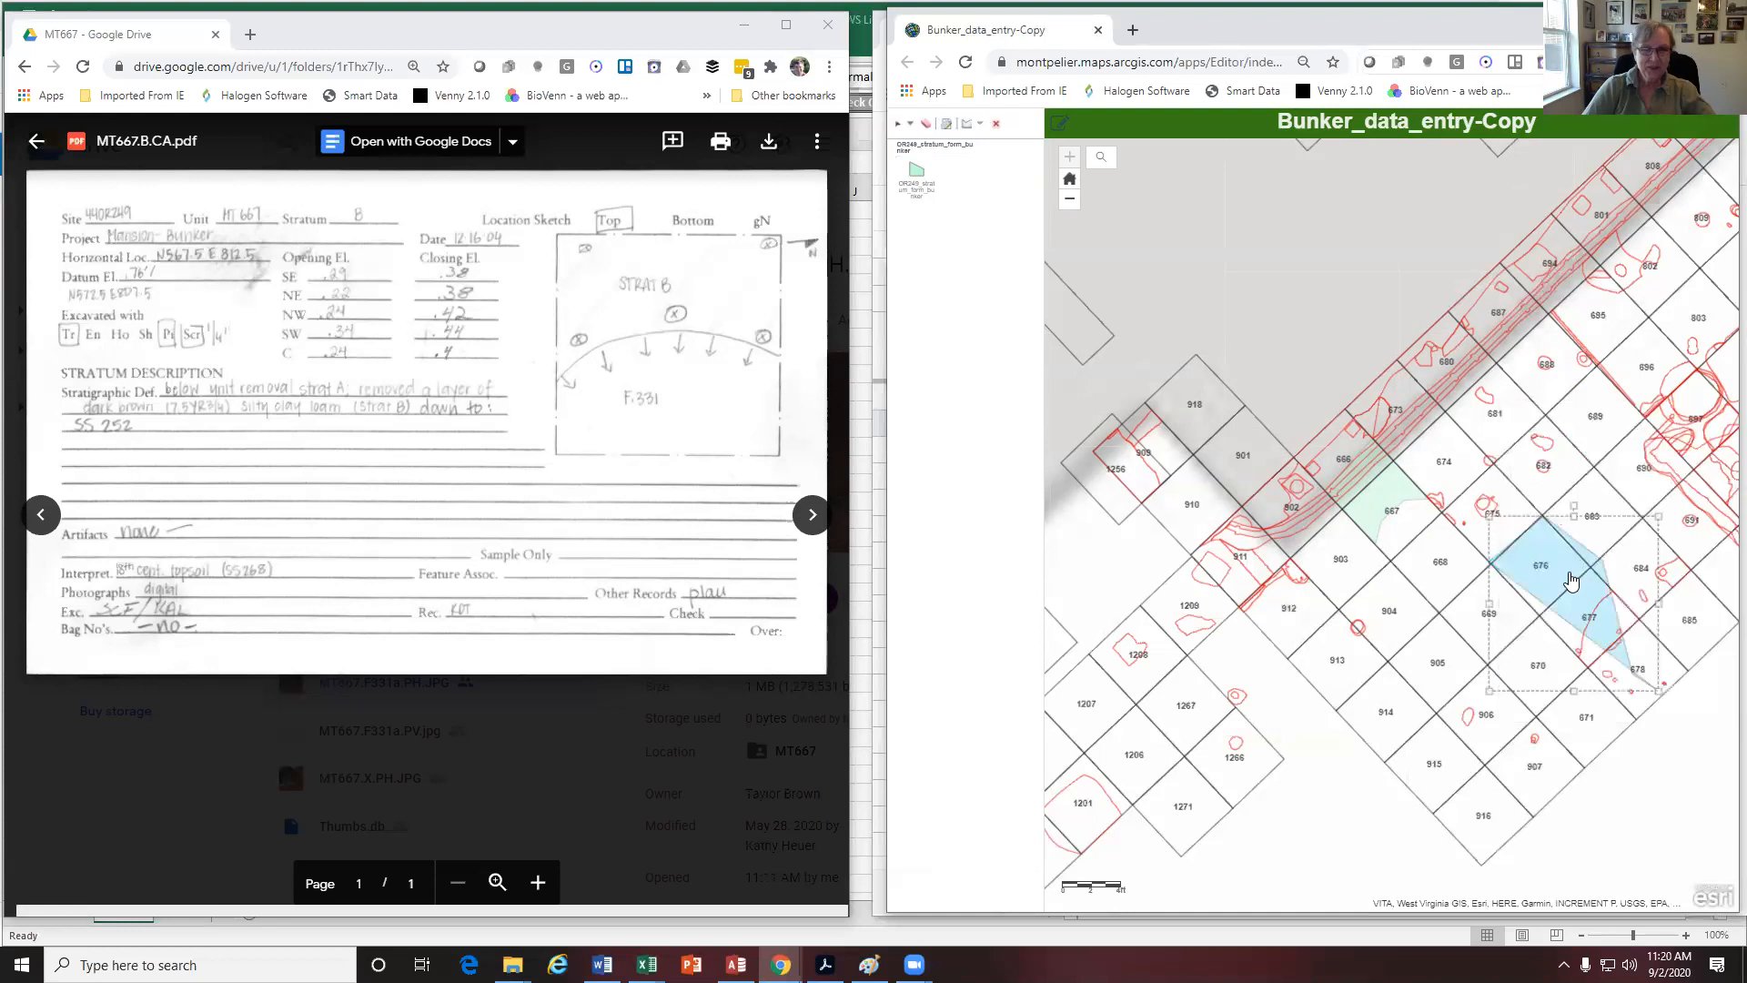
Delete the polygon across units 676, 677 and 678 and the unit 970 stratum A feature in the 1797 Cellar area
left_click(995, 123)
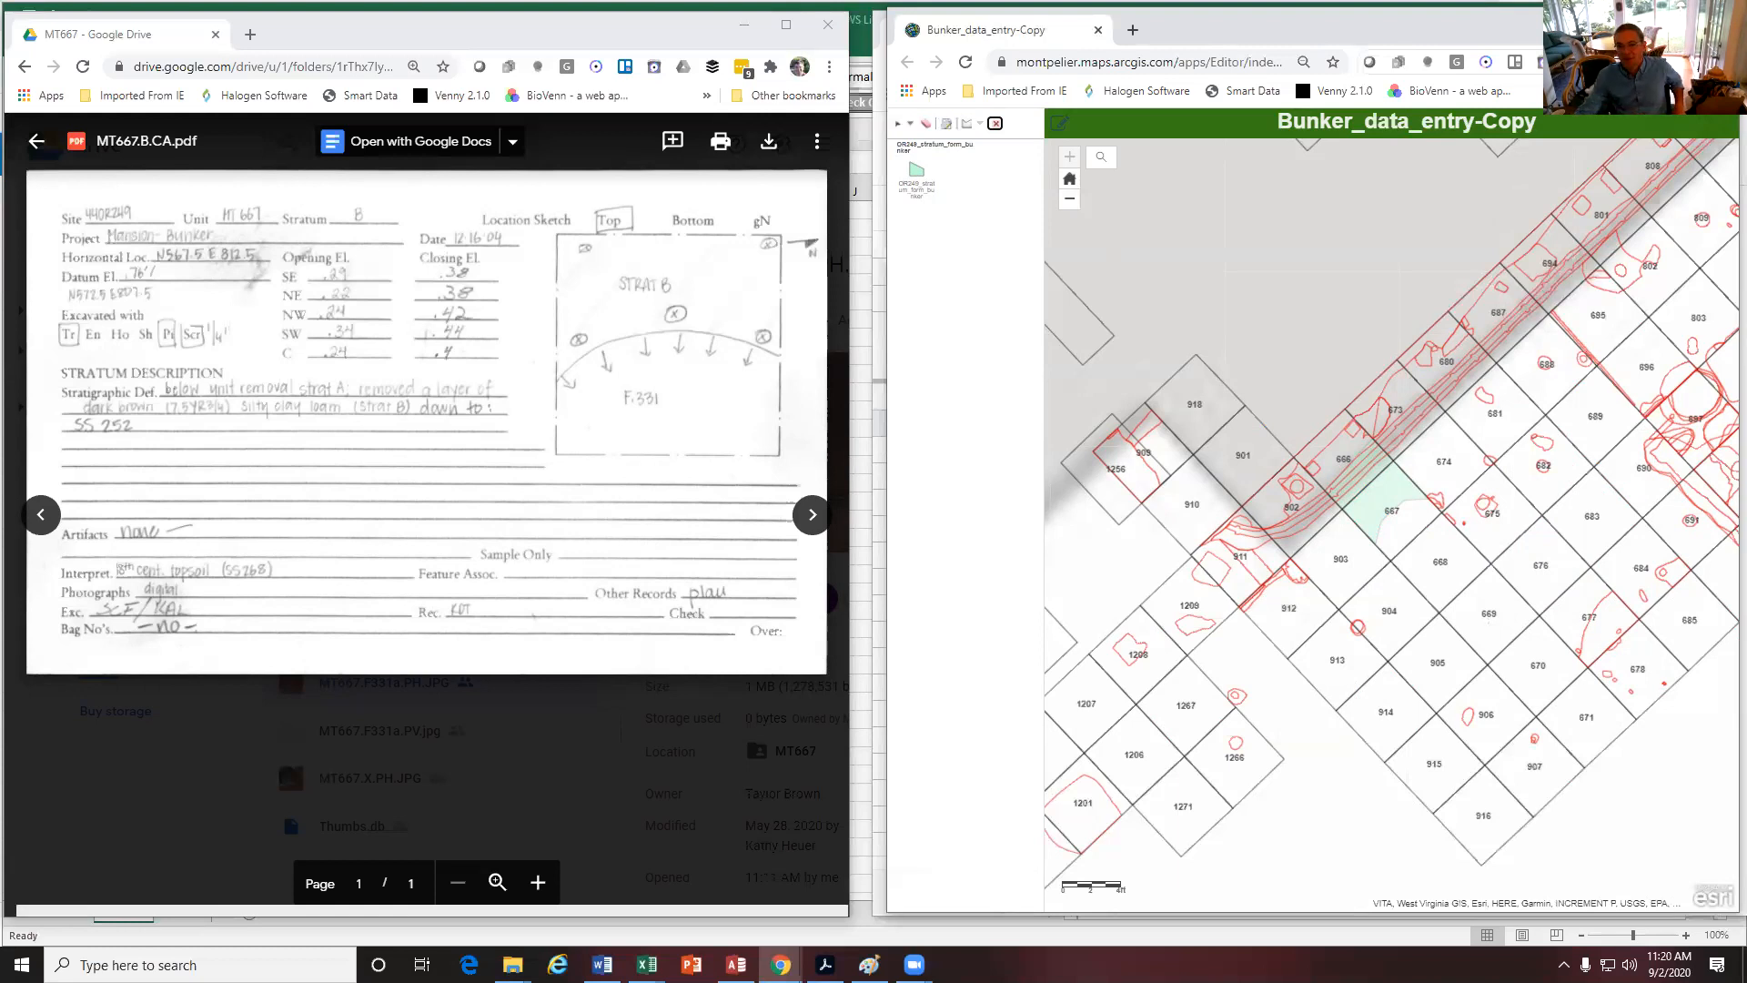
scroll(1226, 430, "down", 3)
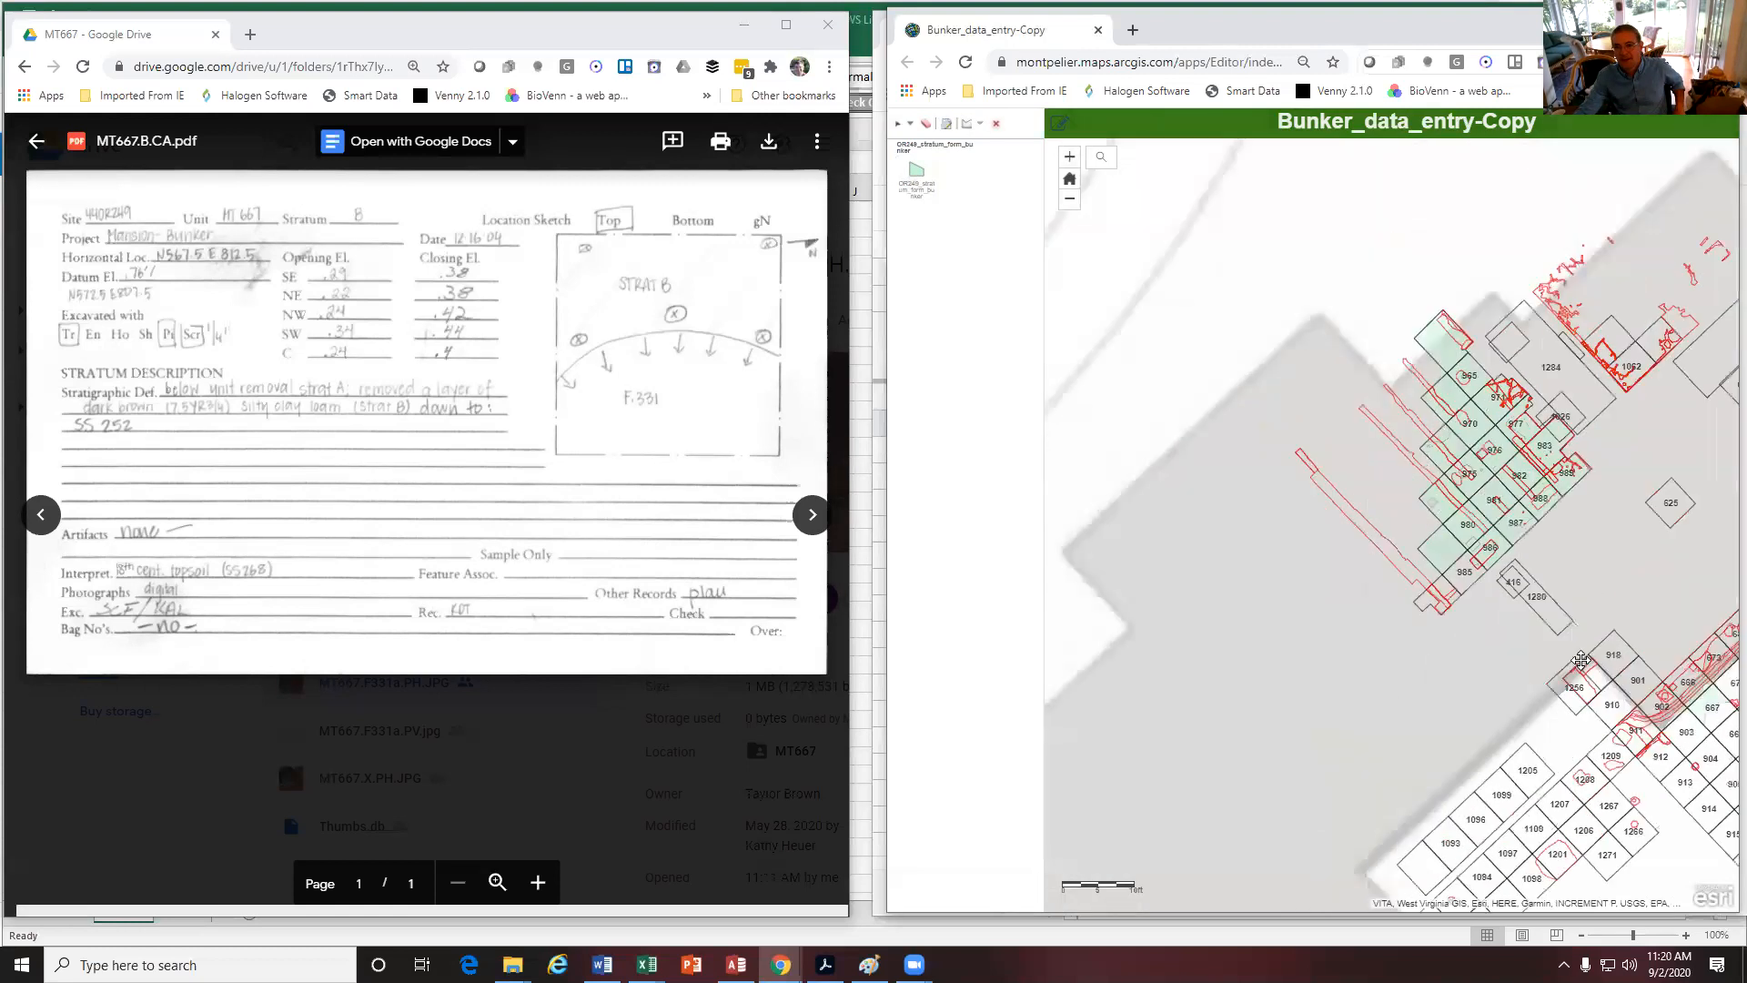
left_click(1489, 435)
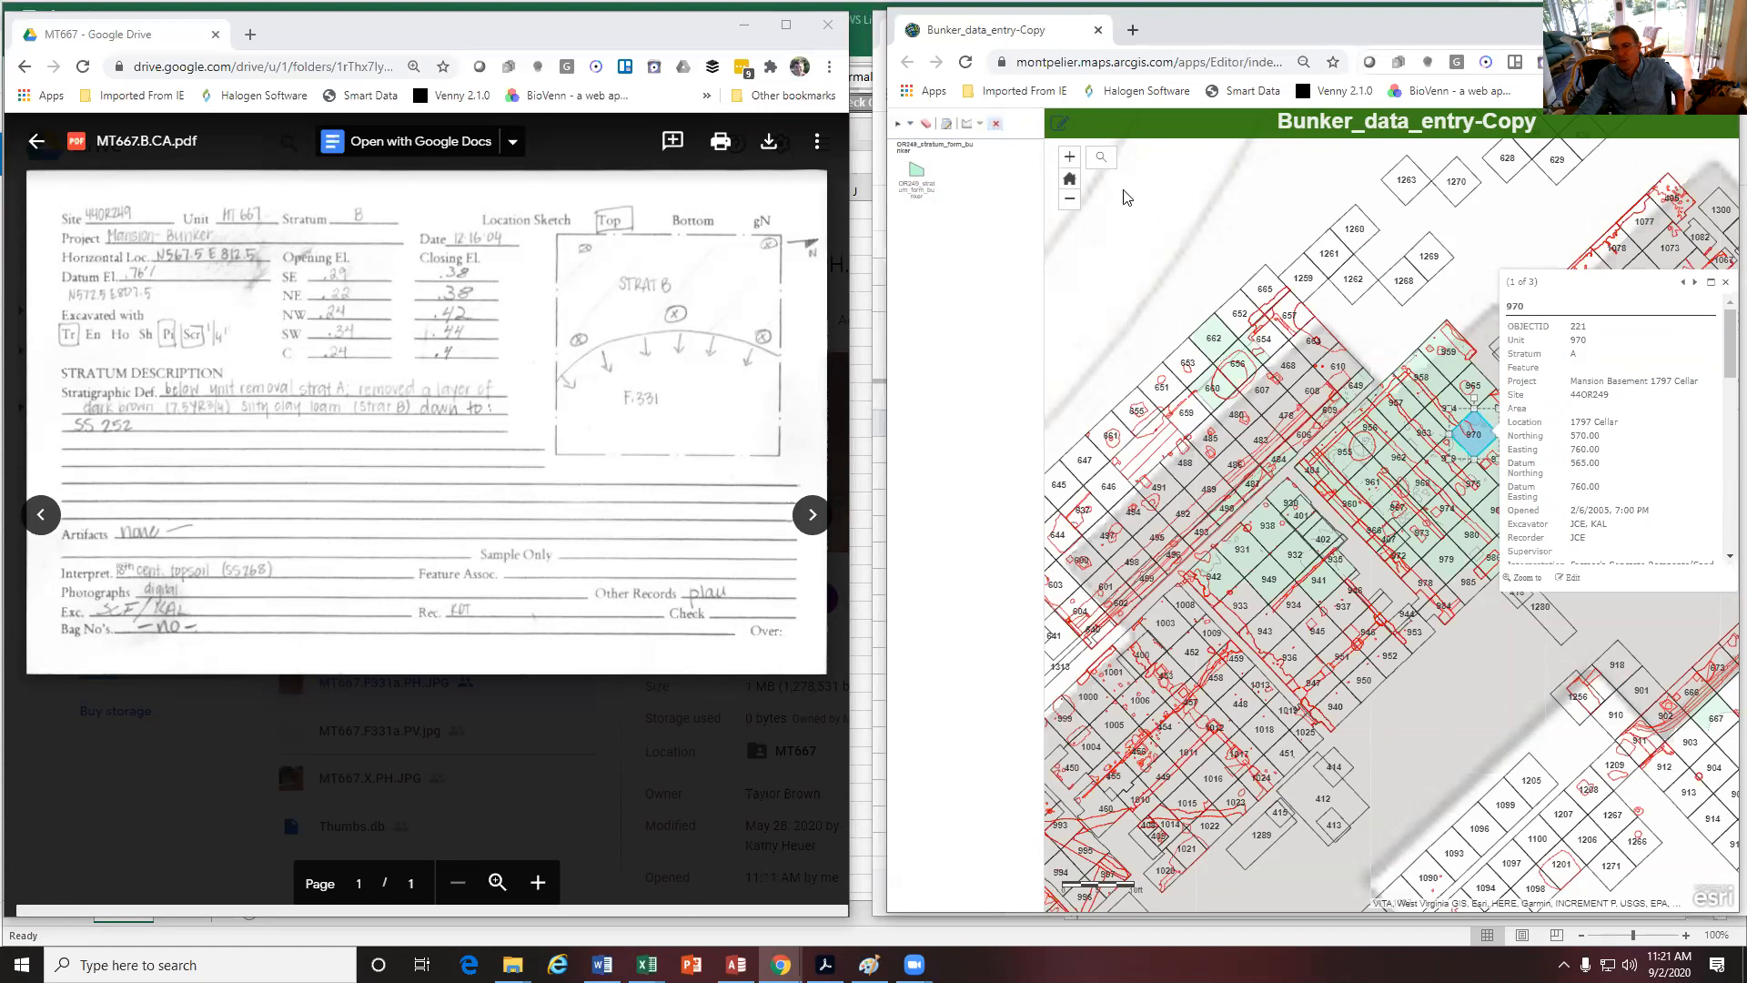
left_click(997, 126)
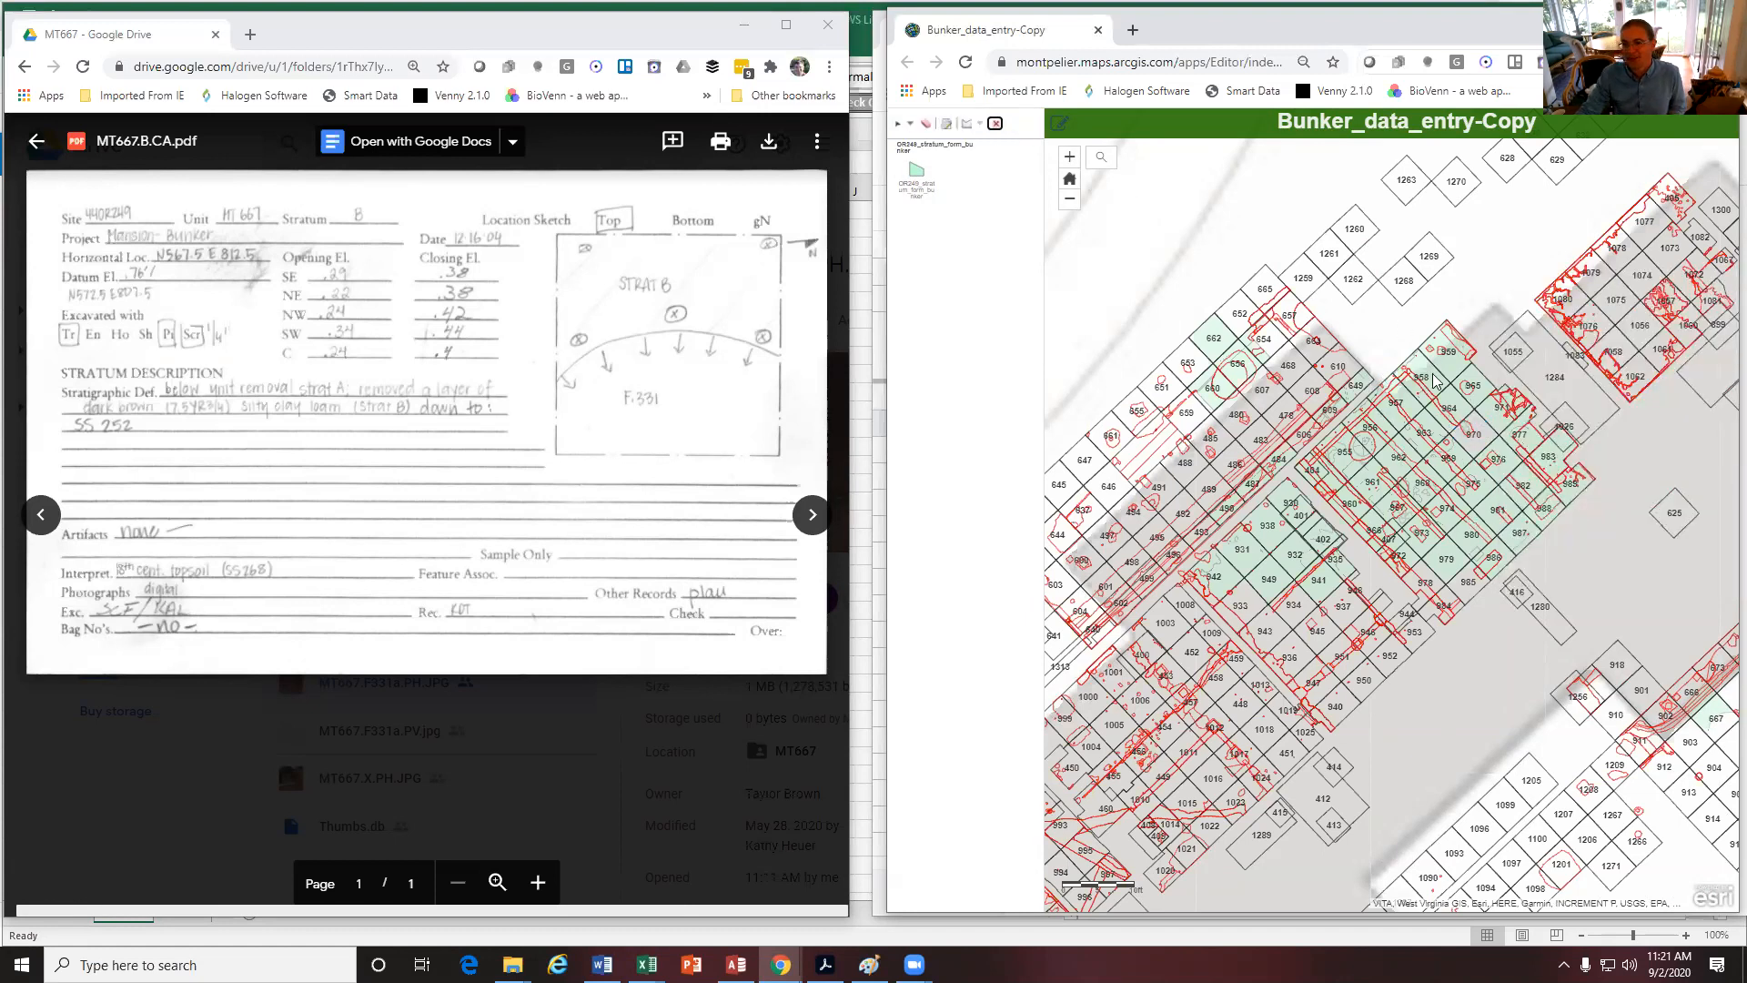
Open the unit 982 stratum 0 record in the 1797 Cellar area and review it down to its photo and unit form links
left_click_drag(1434, 377, 1318, 252)
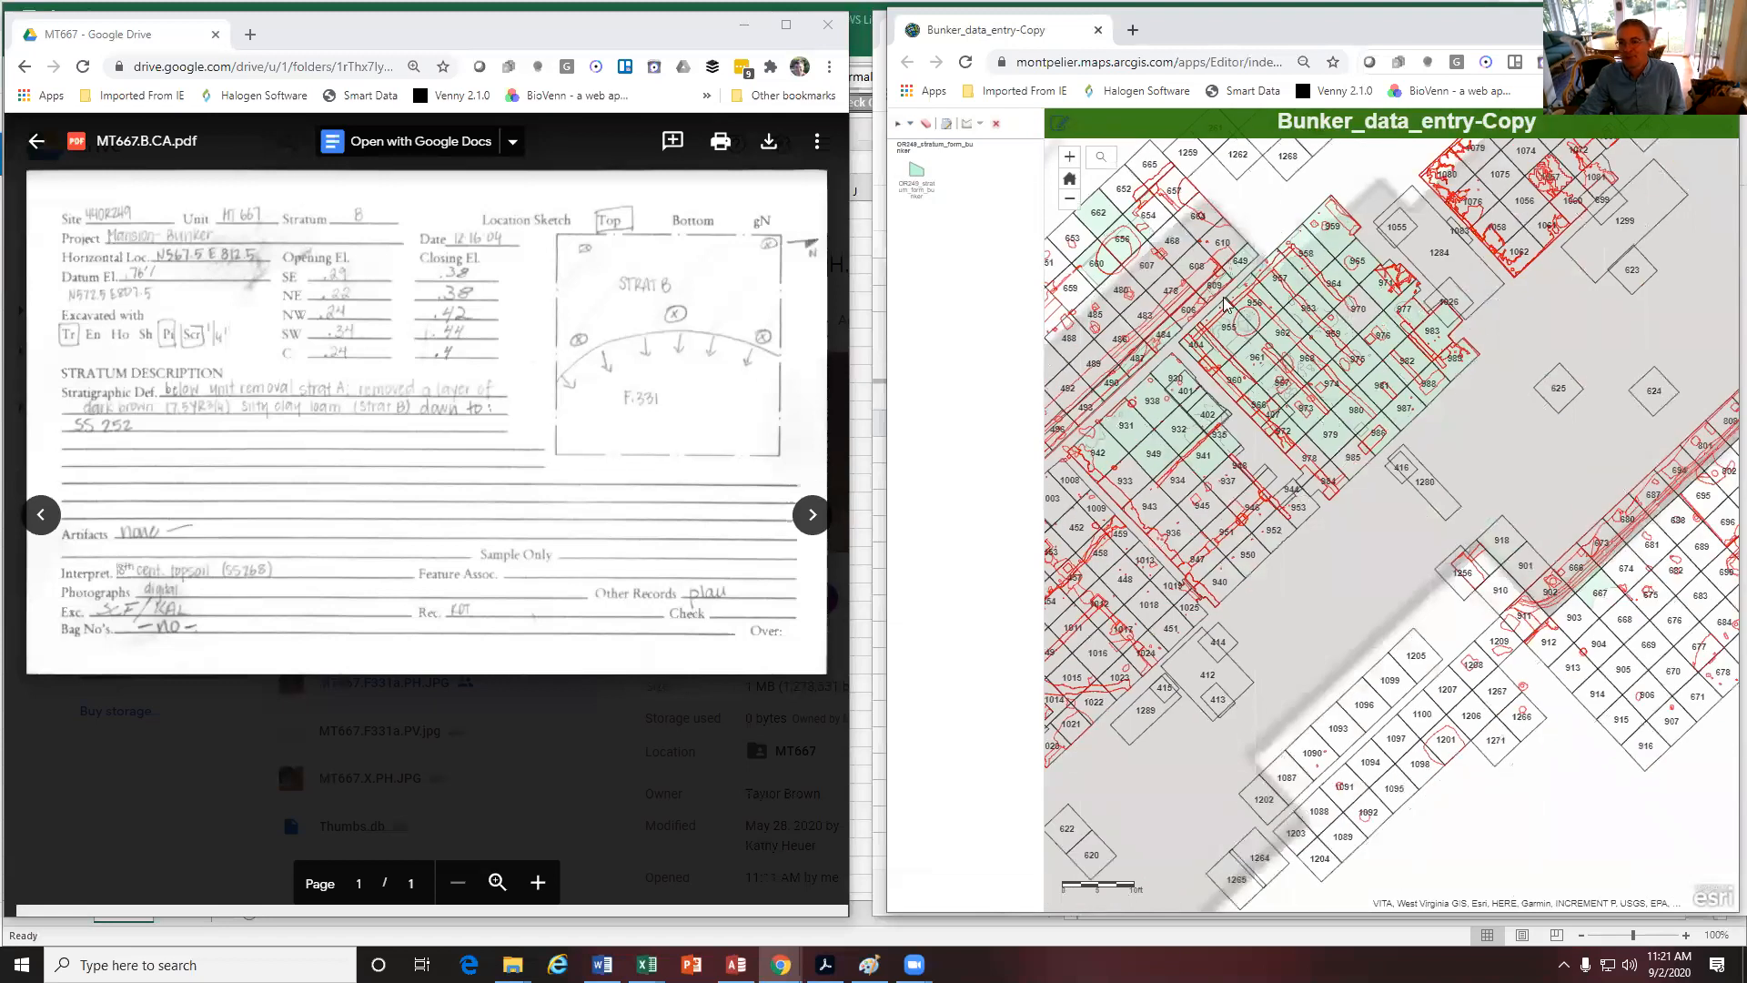
left_click(1408, 357)
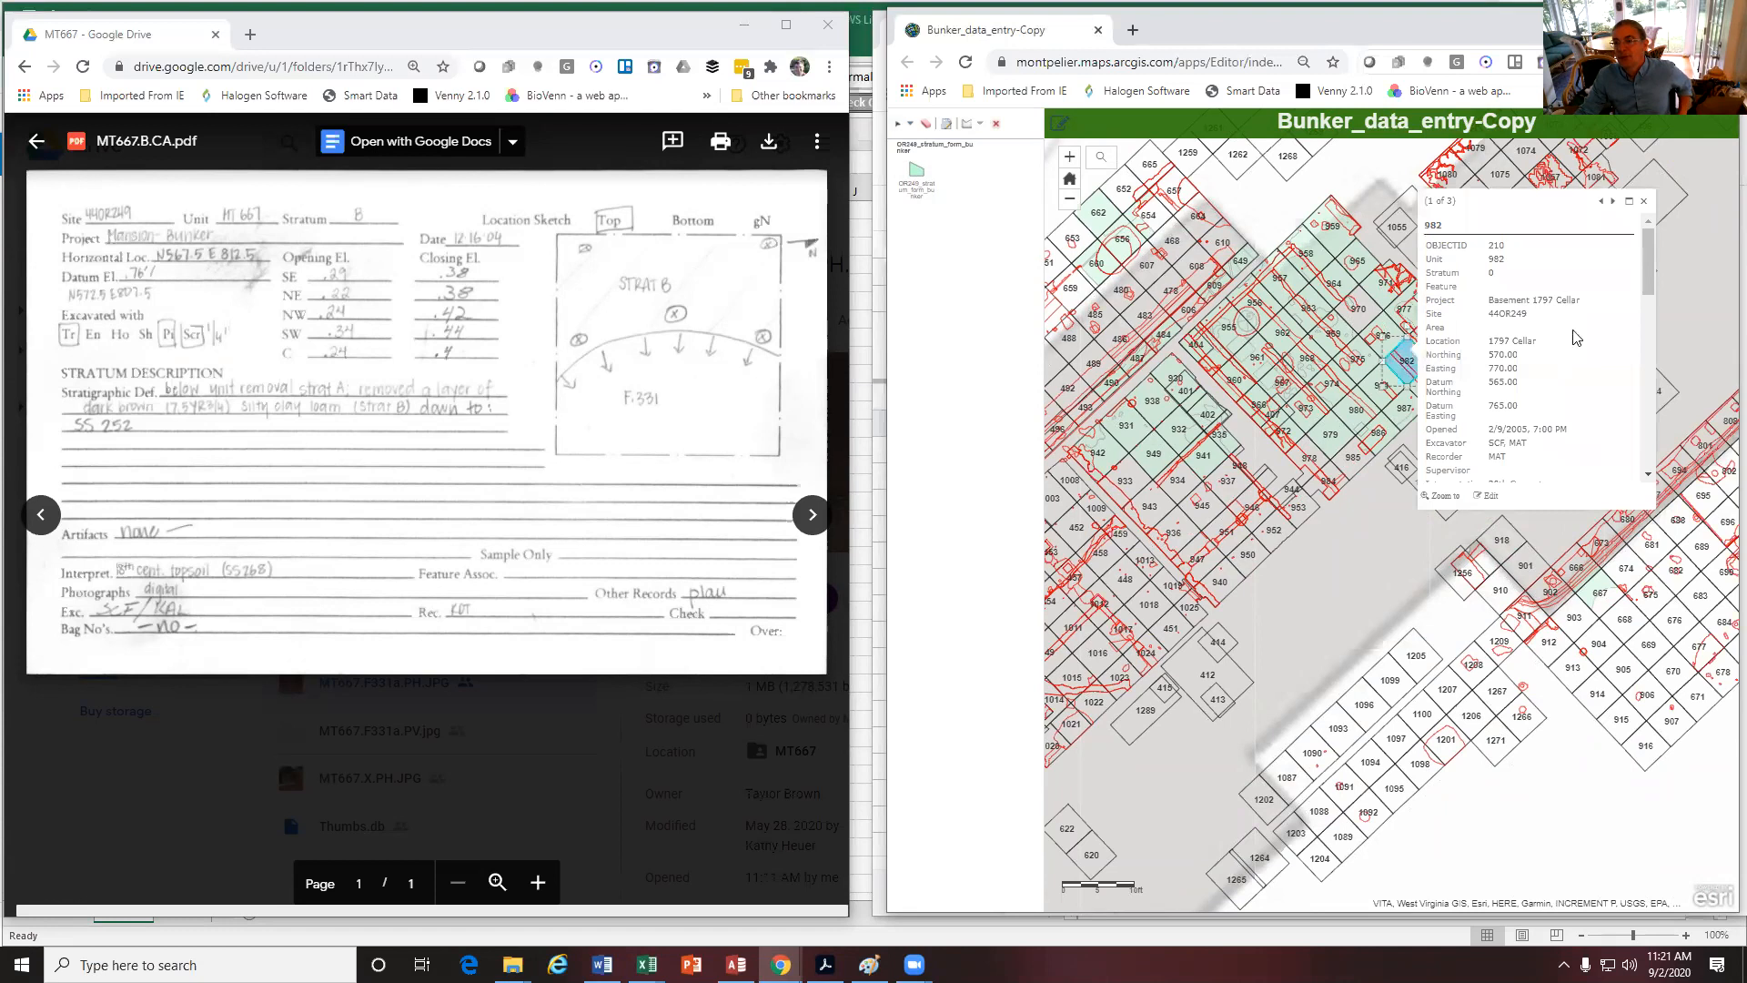
scroll(1529, 398, "down", 10)
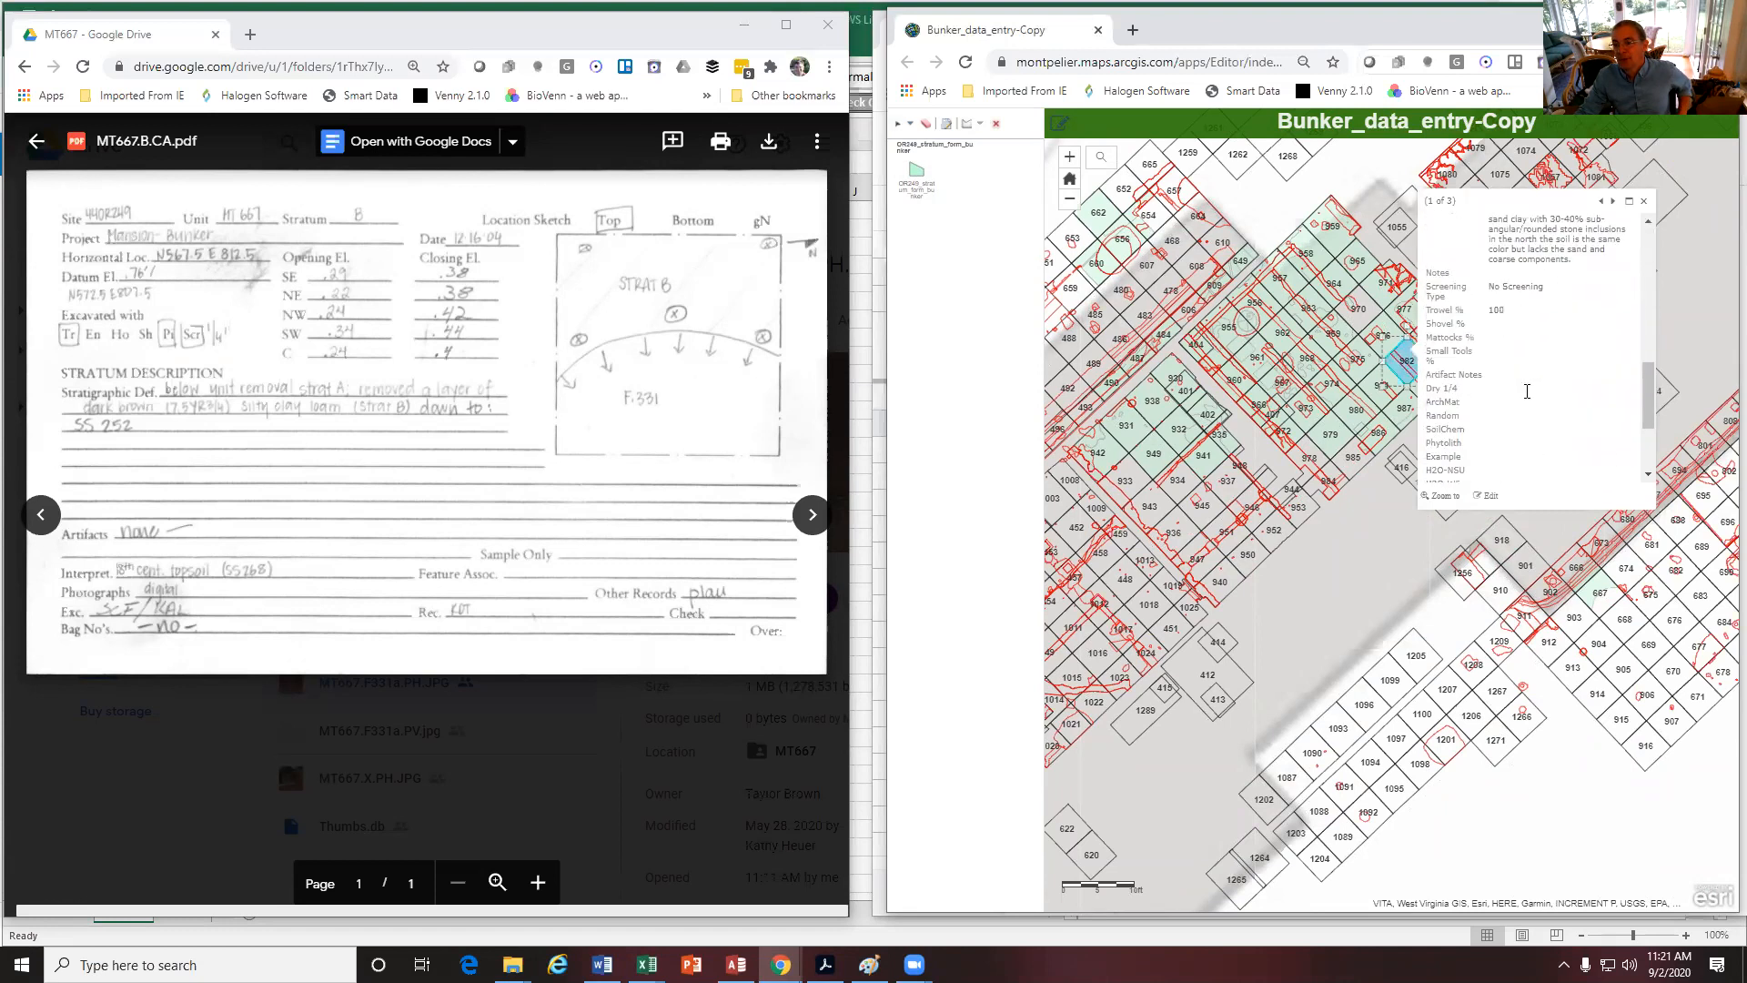
scroll(1529, 399, "up", 3)
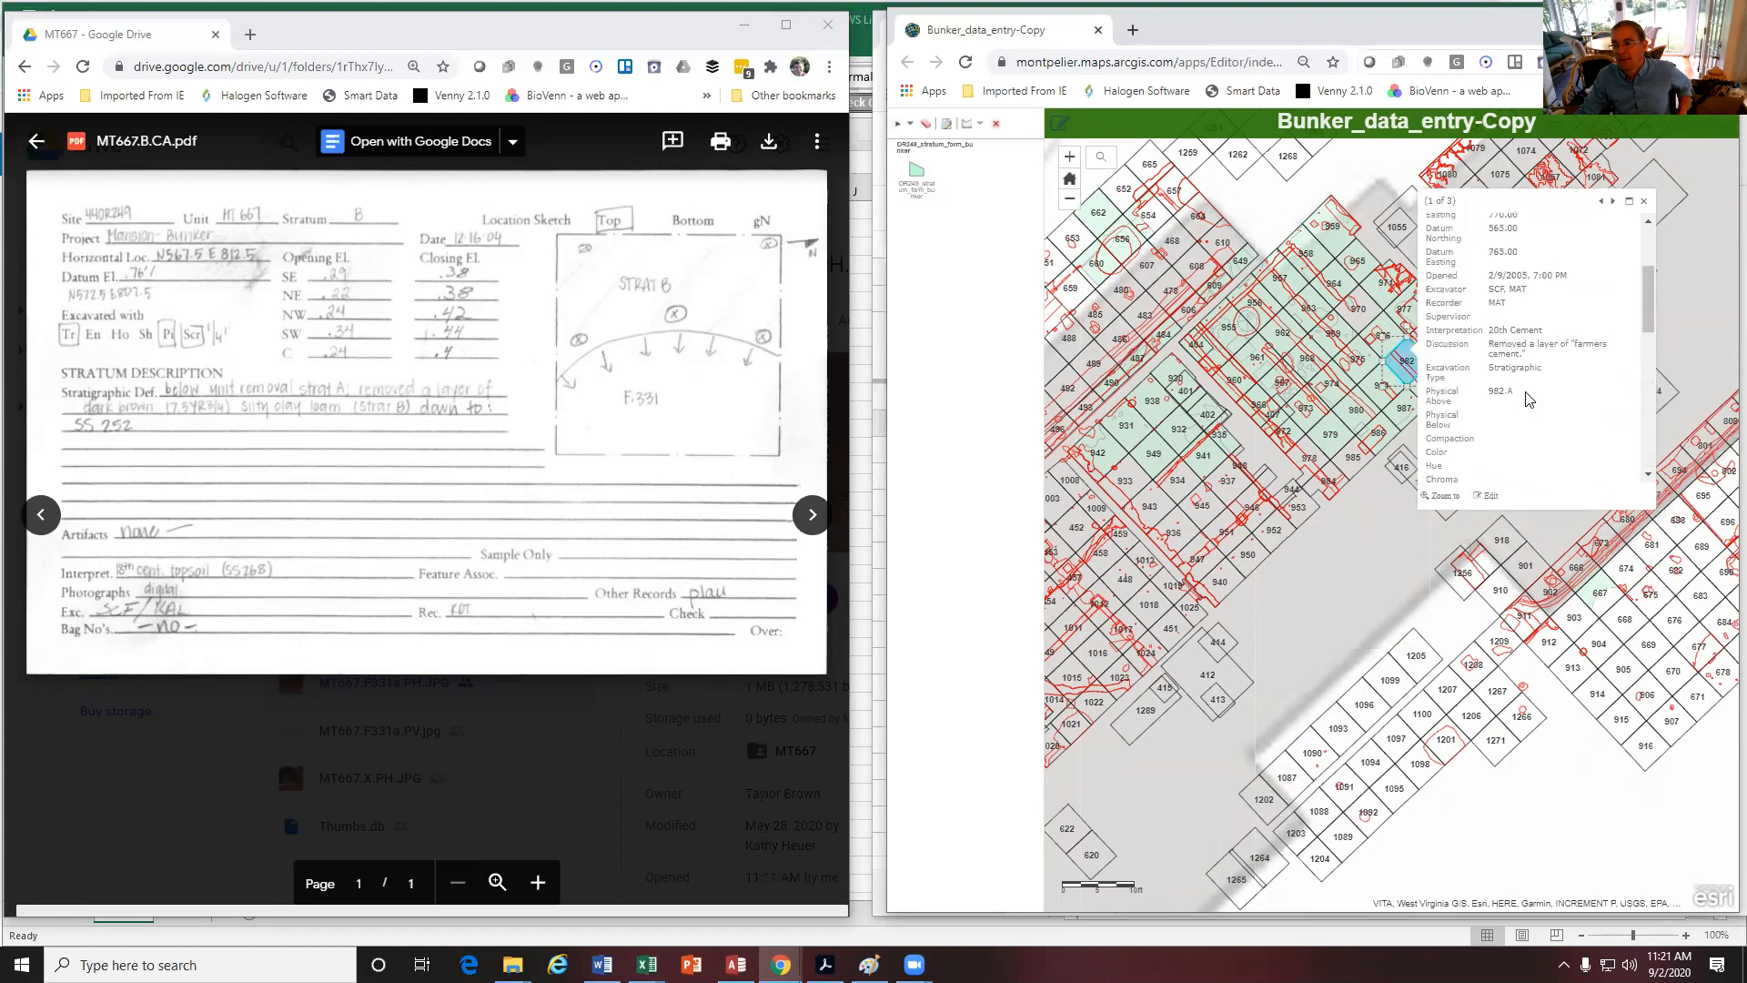
scroll(1529, 399, "up", 5)
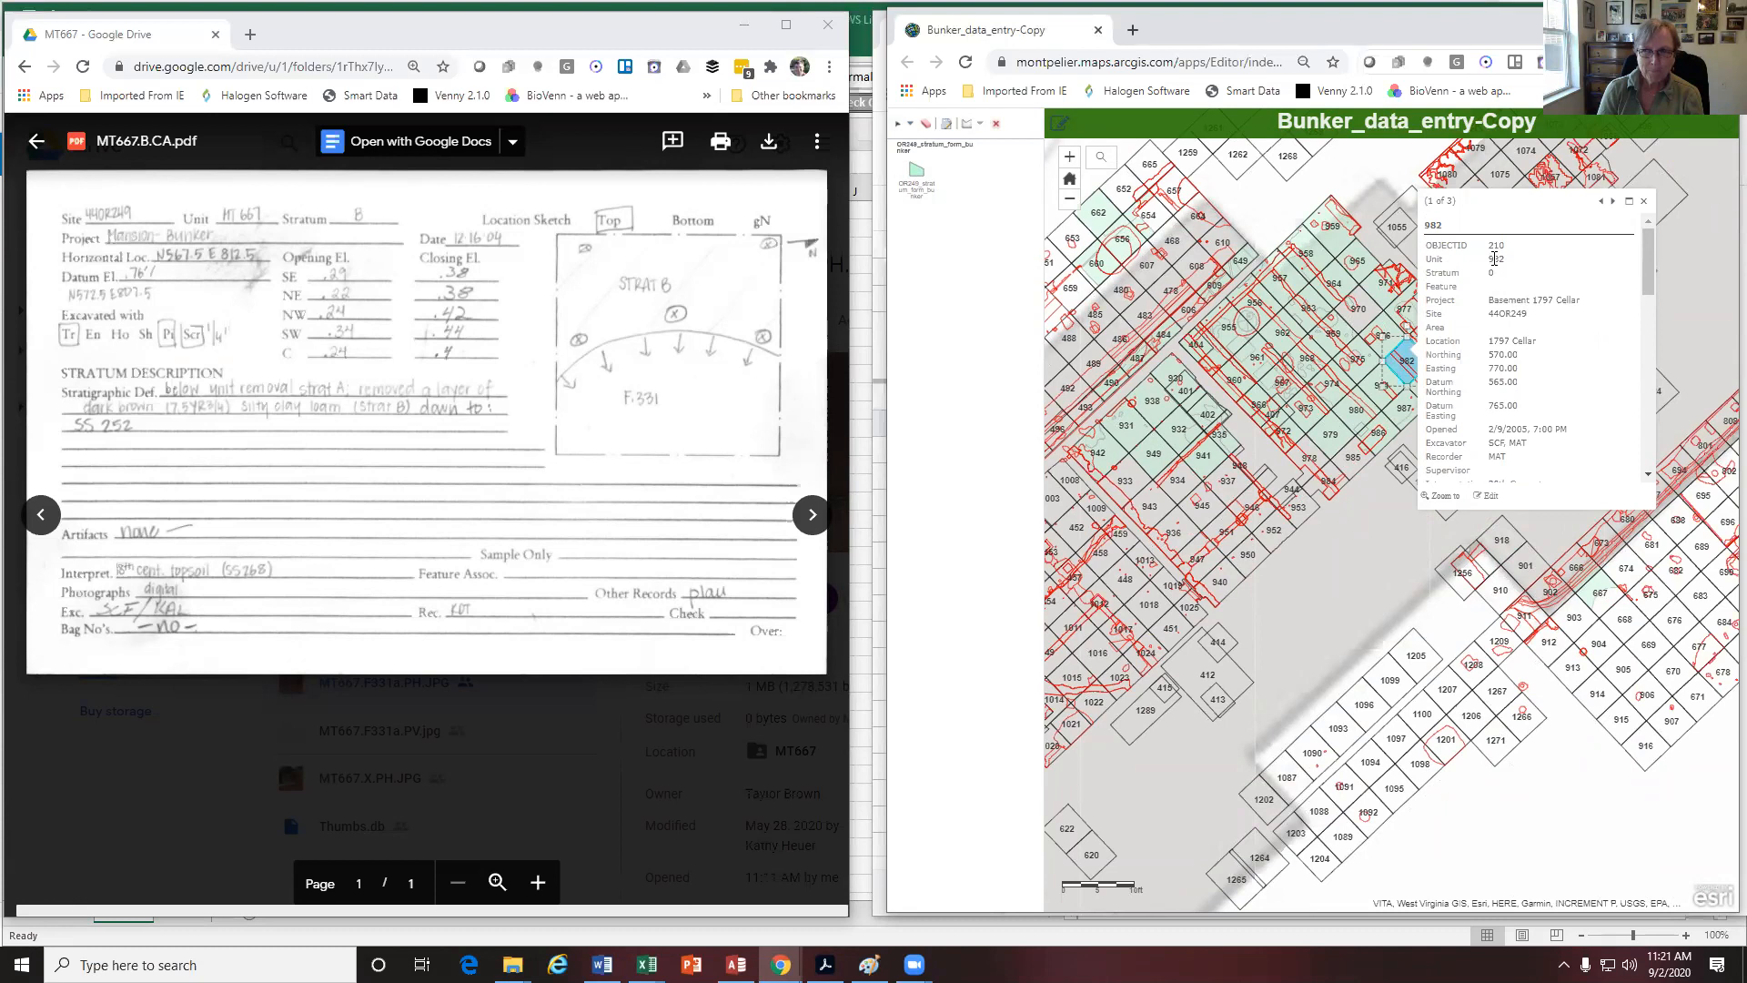
scroll(1517, 337, "down", 10)
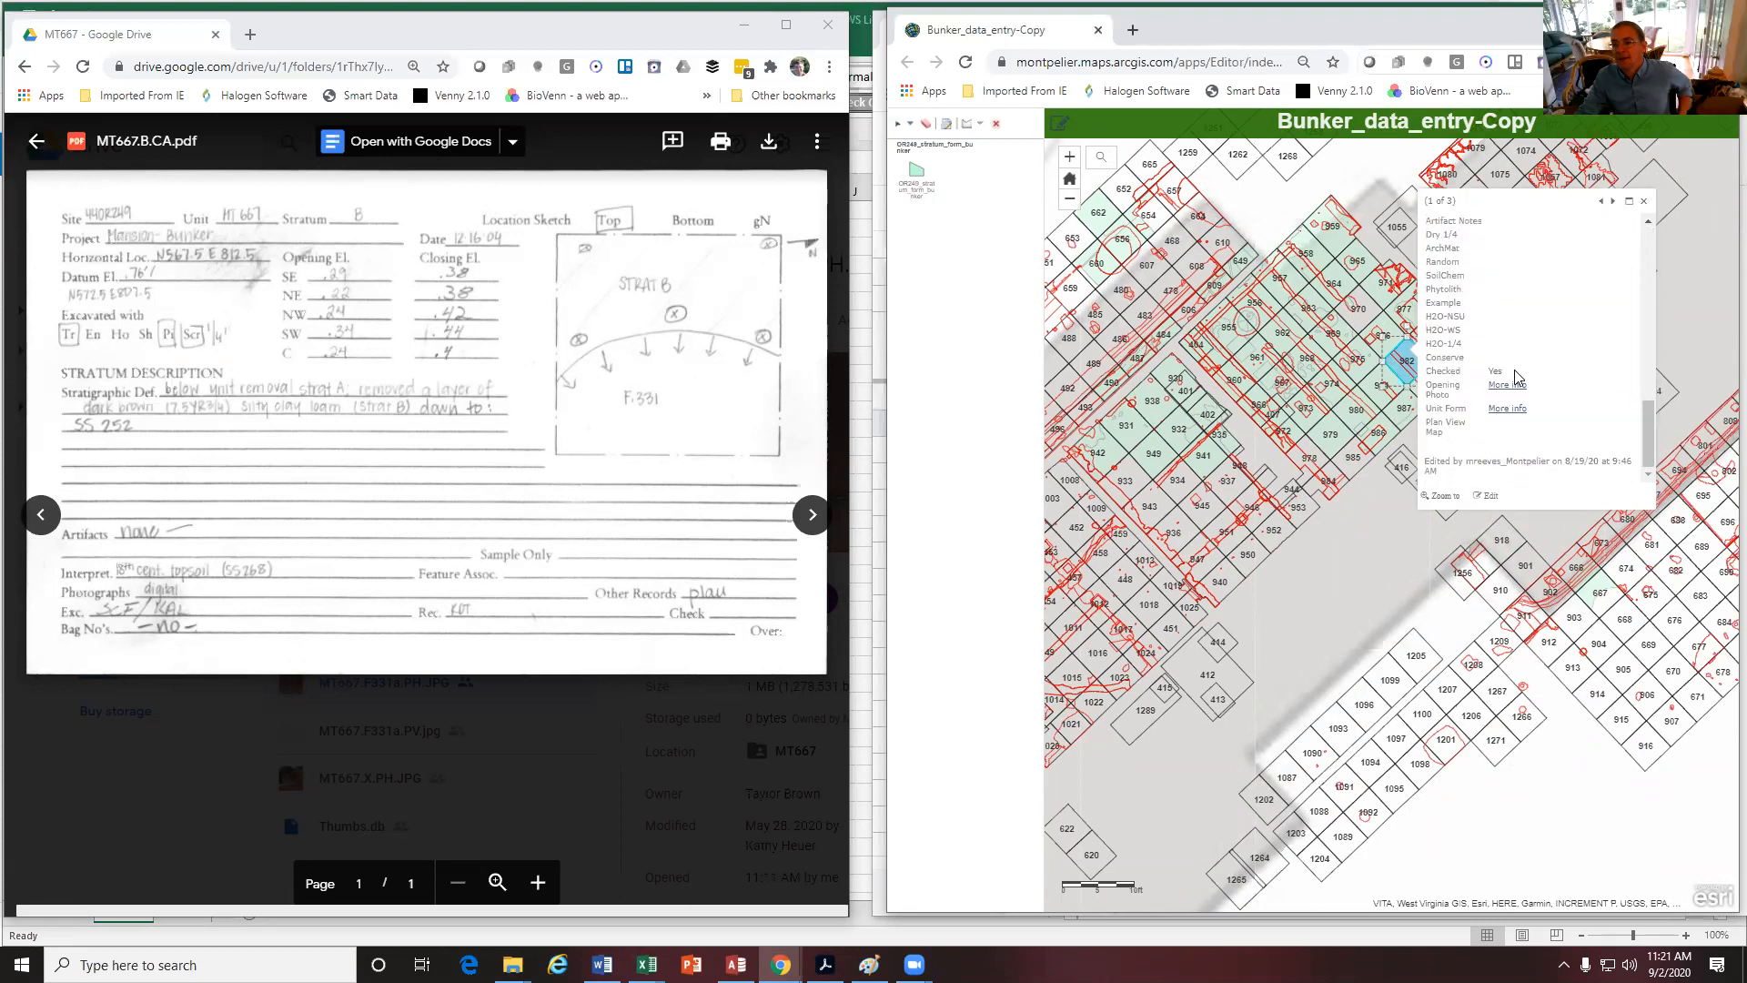
View unit 982's linked opening photo and unit form MT982.0.CA.pdf, and close the form to return to the map
left_click(1507, 385)
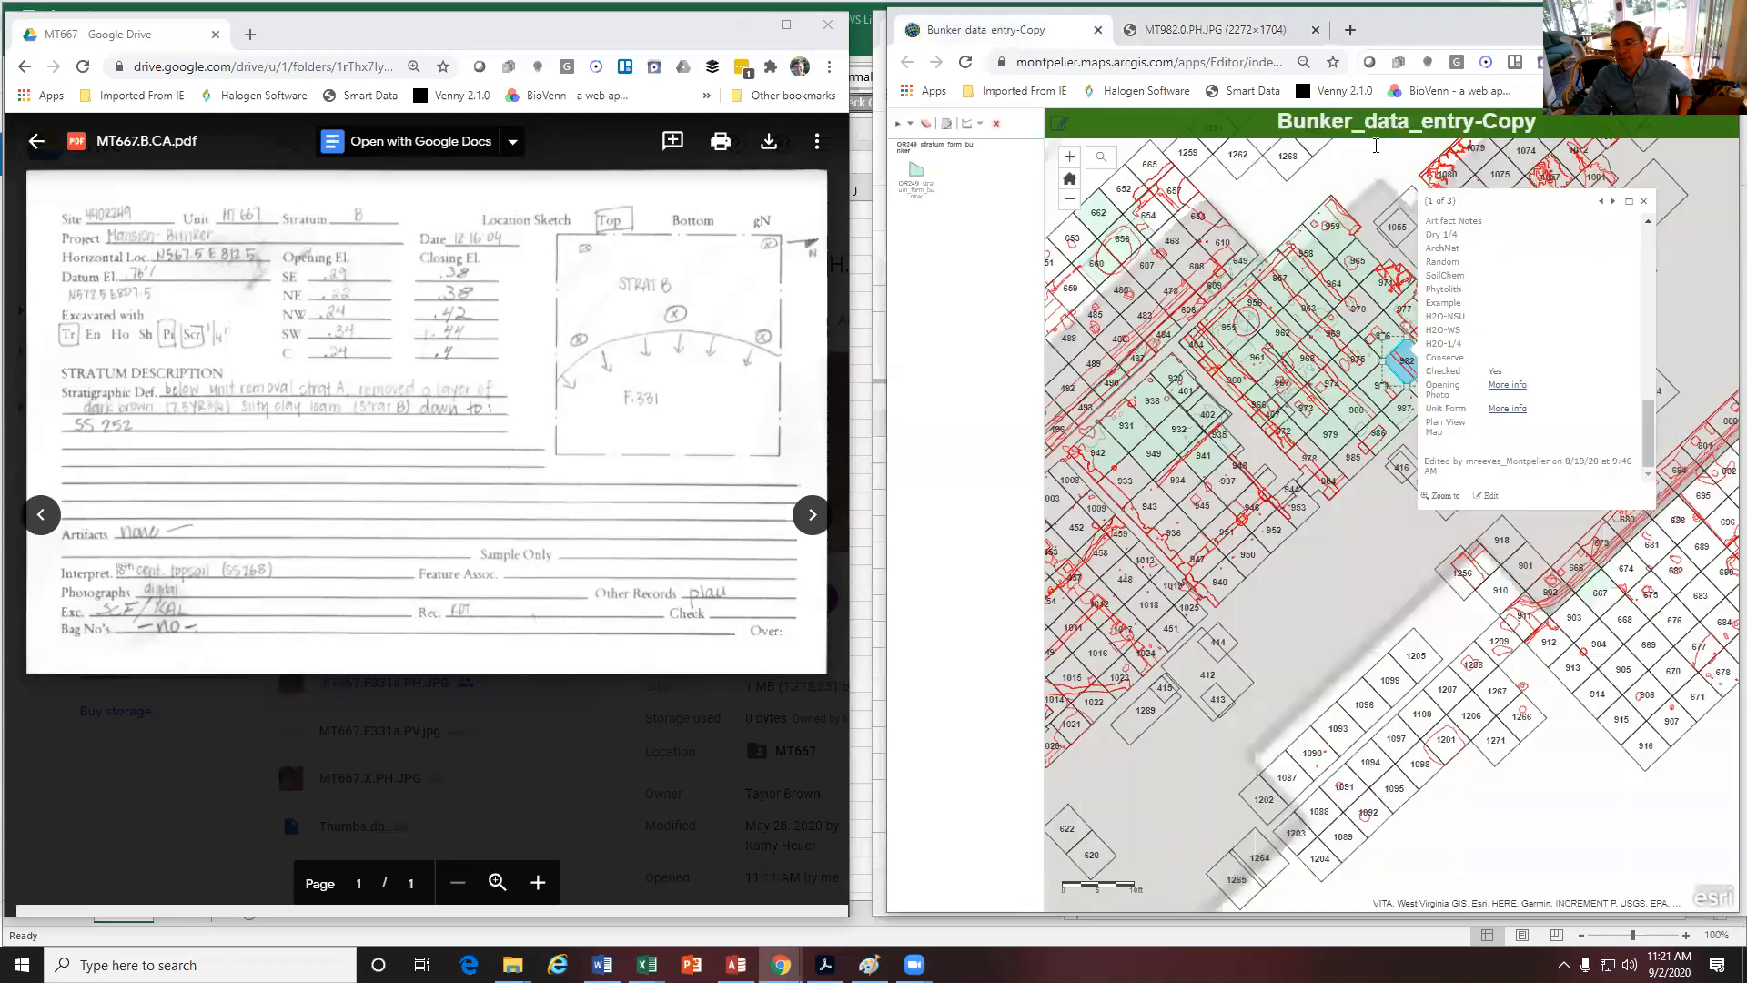
left_click(1046, 32)
left_click(1509, 410)
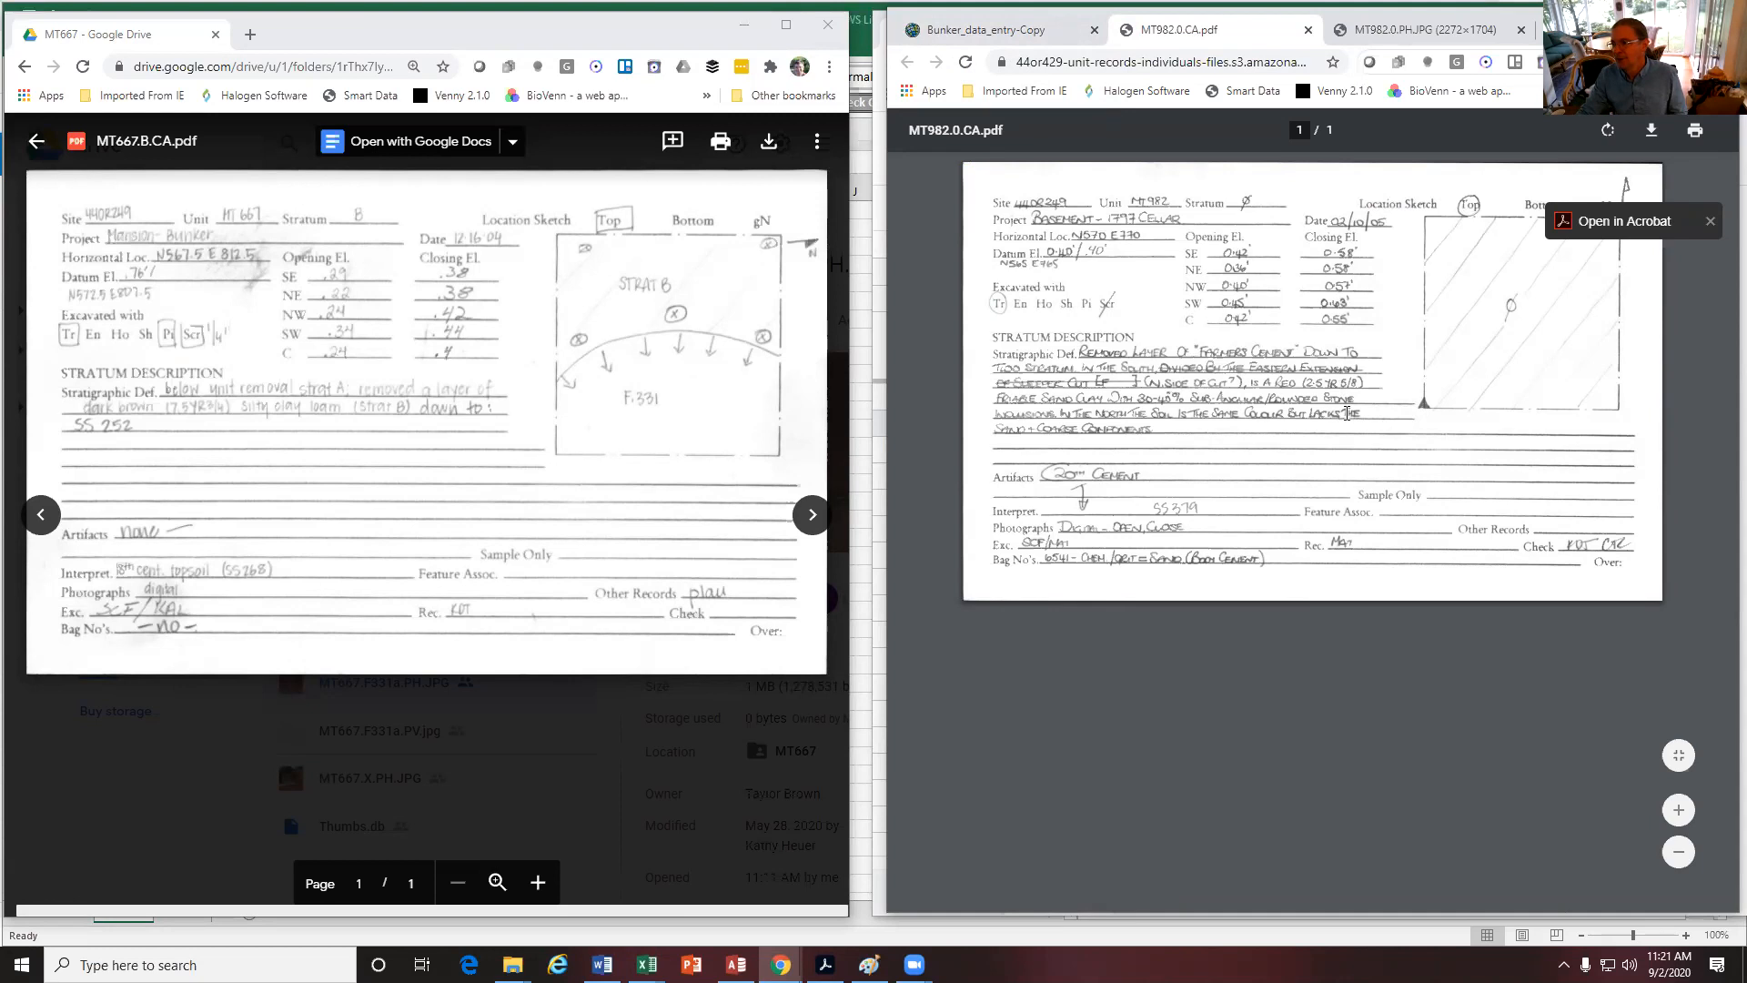
left_click(1308, 32)
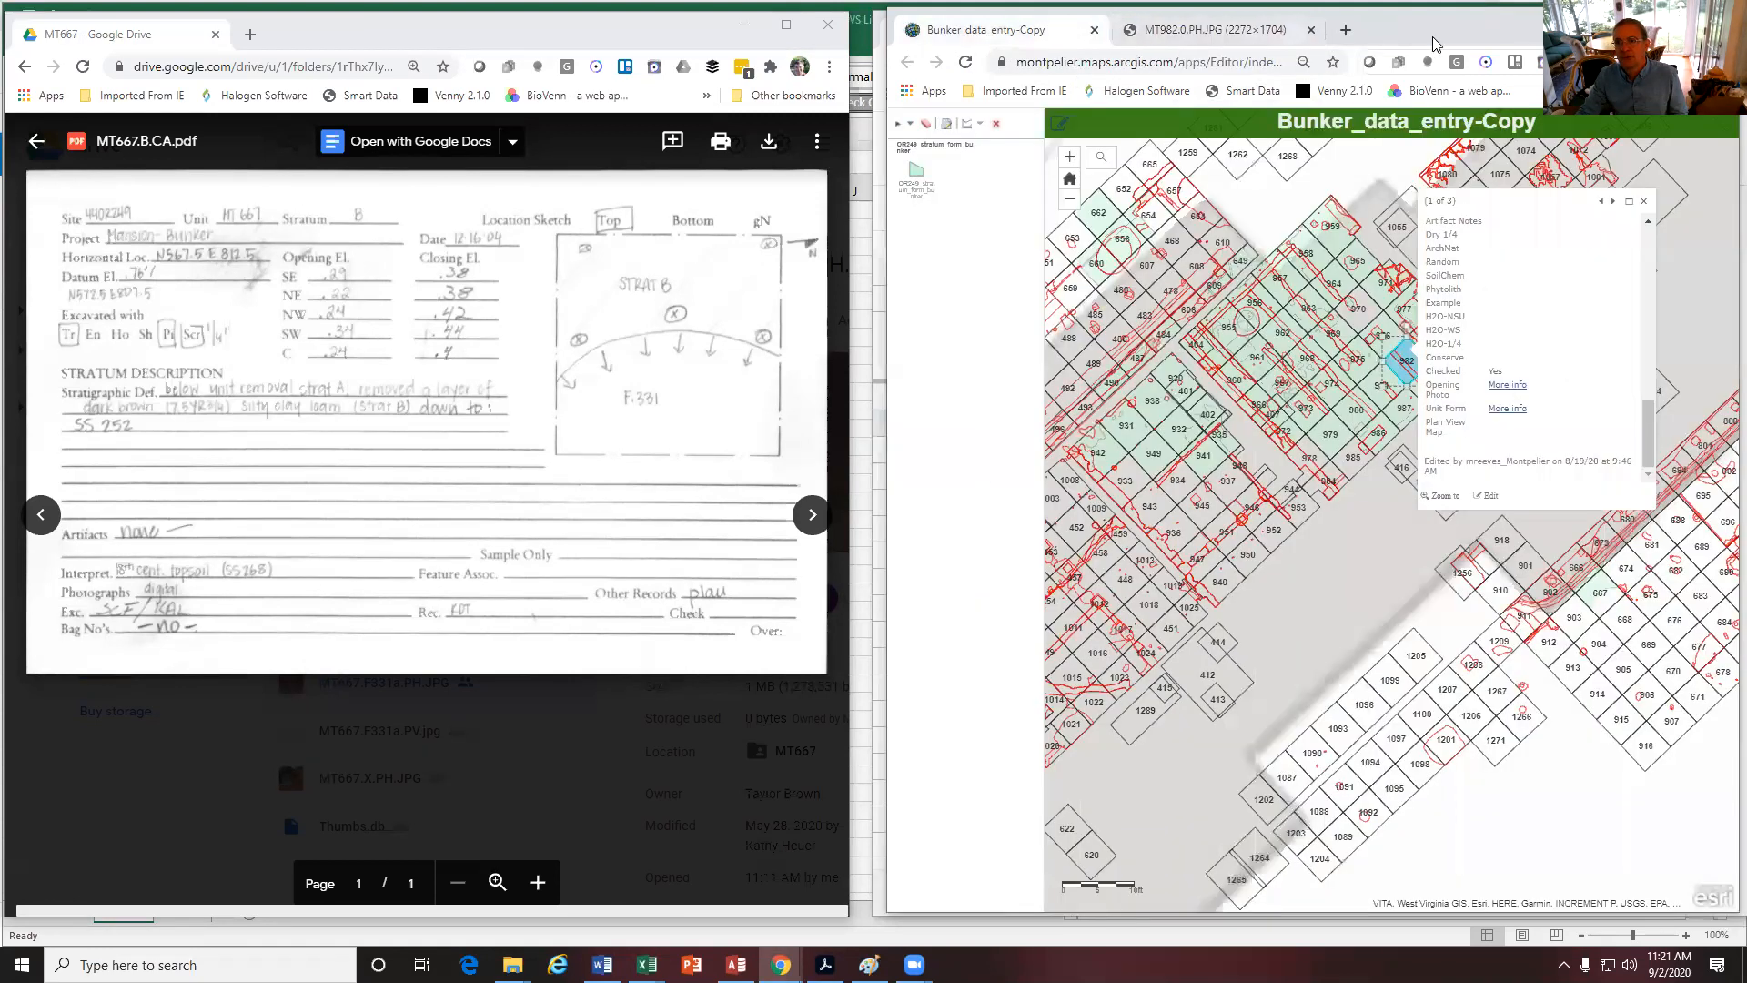
Open the unit 958 stratum B1 record, view its linked unit form MT958.B1.CA.pdf, and return to the map
left_click(1319, 265)
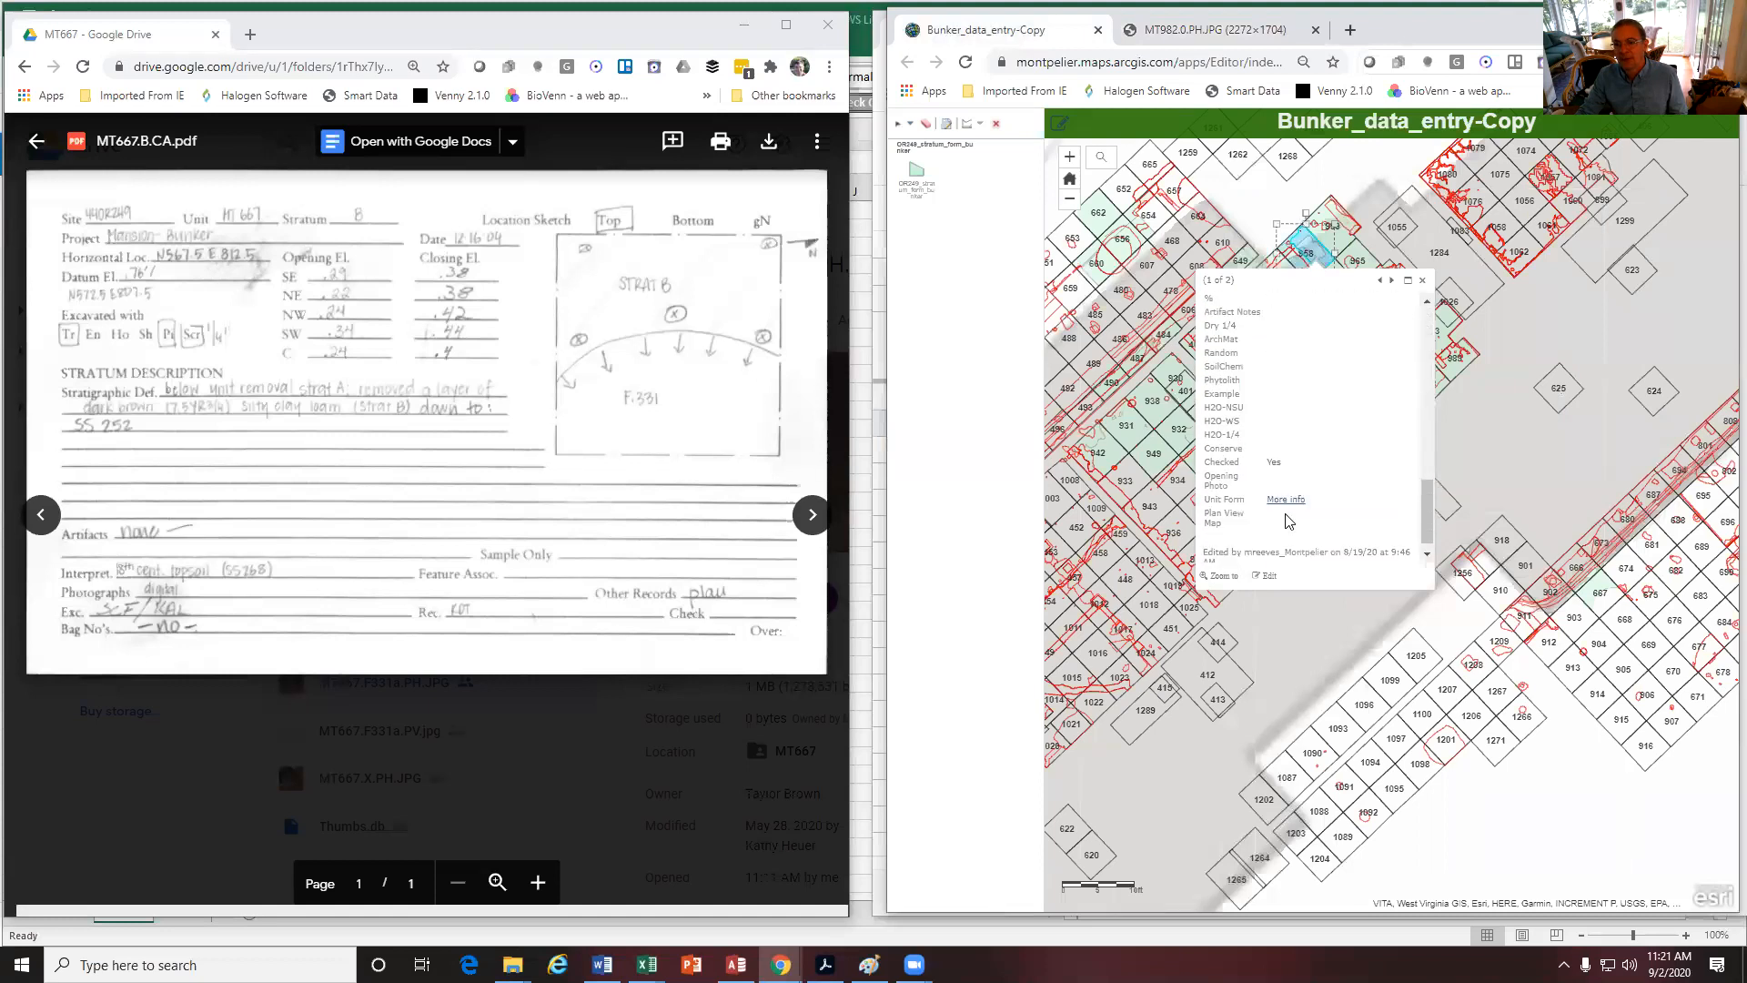
left_click(1292, 500)
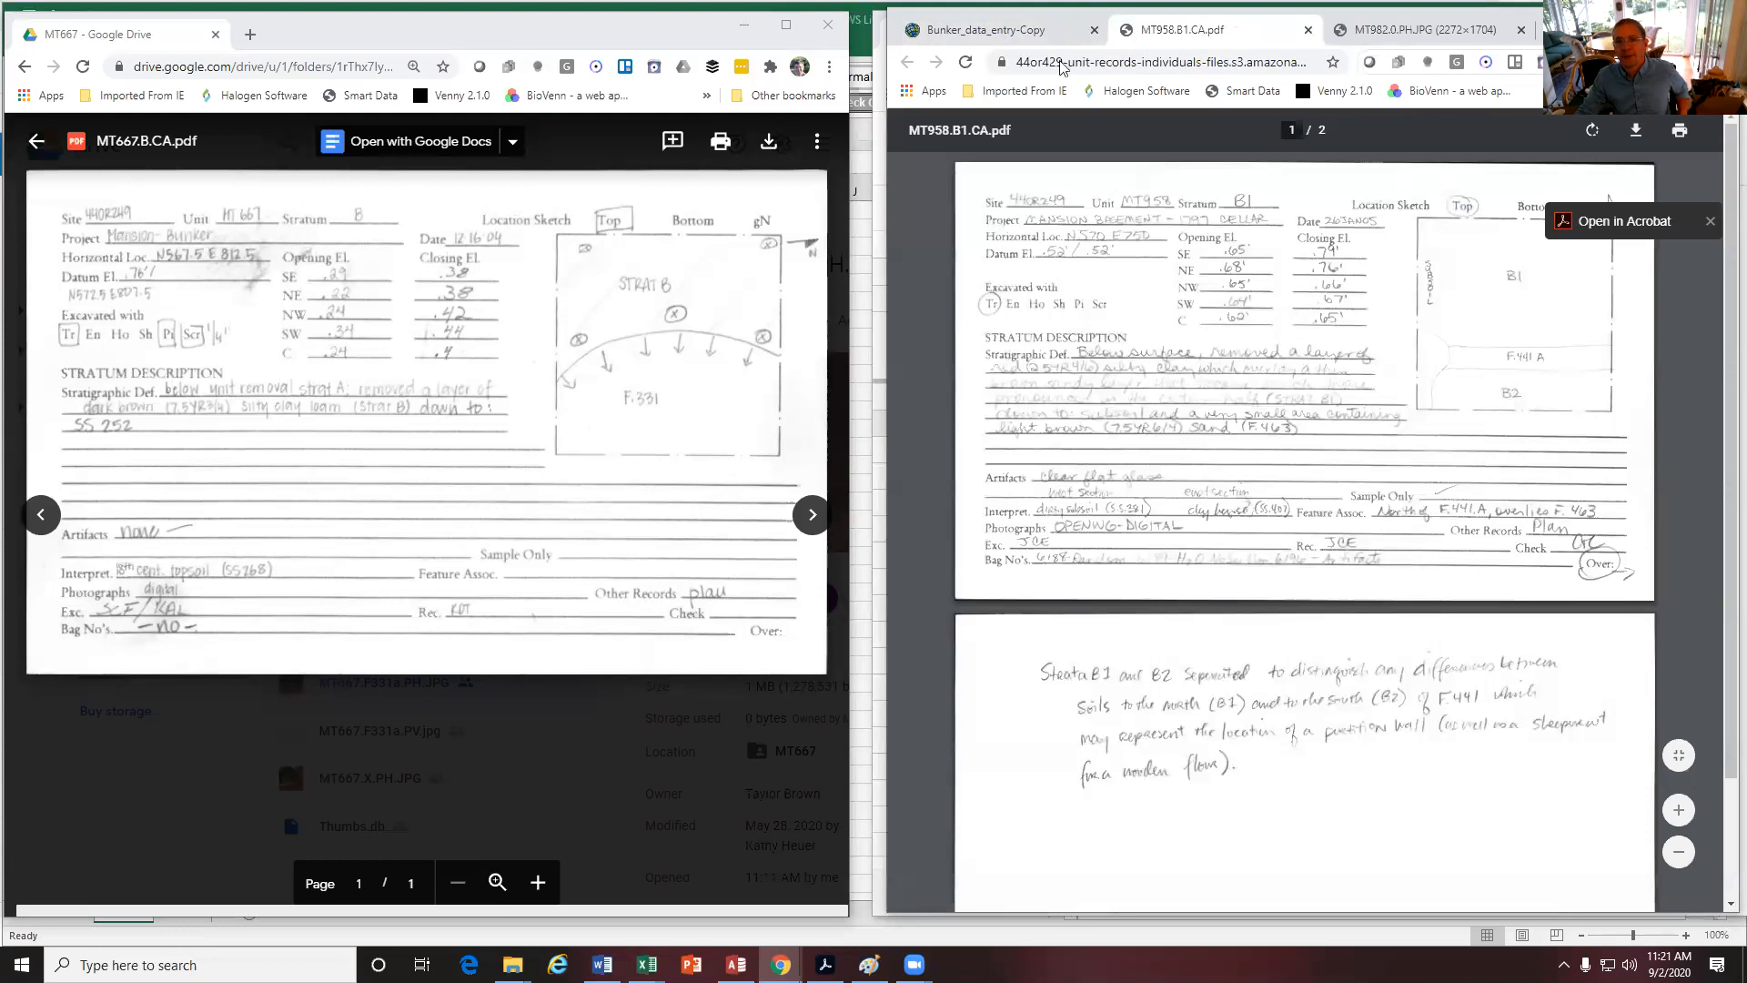
left_click(1028, 30)
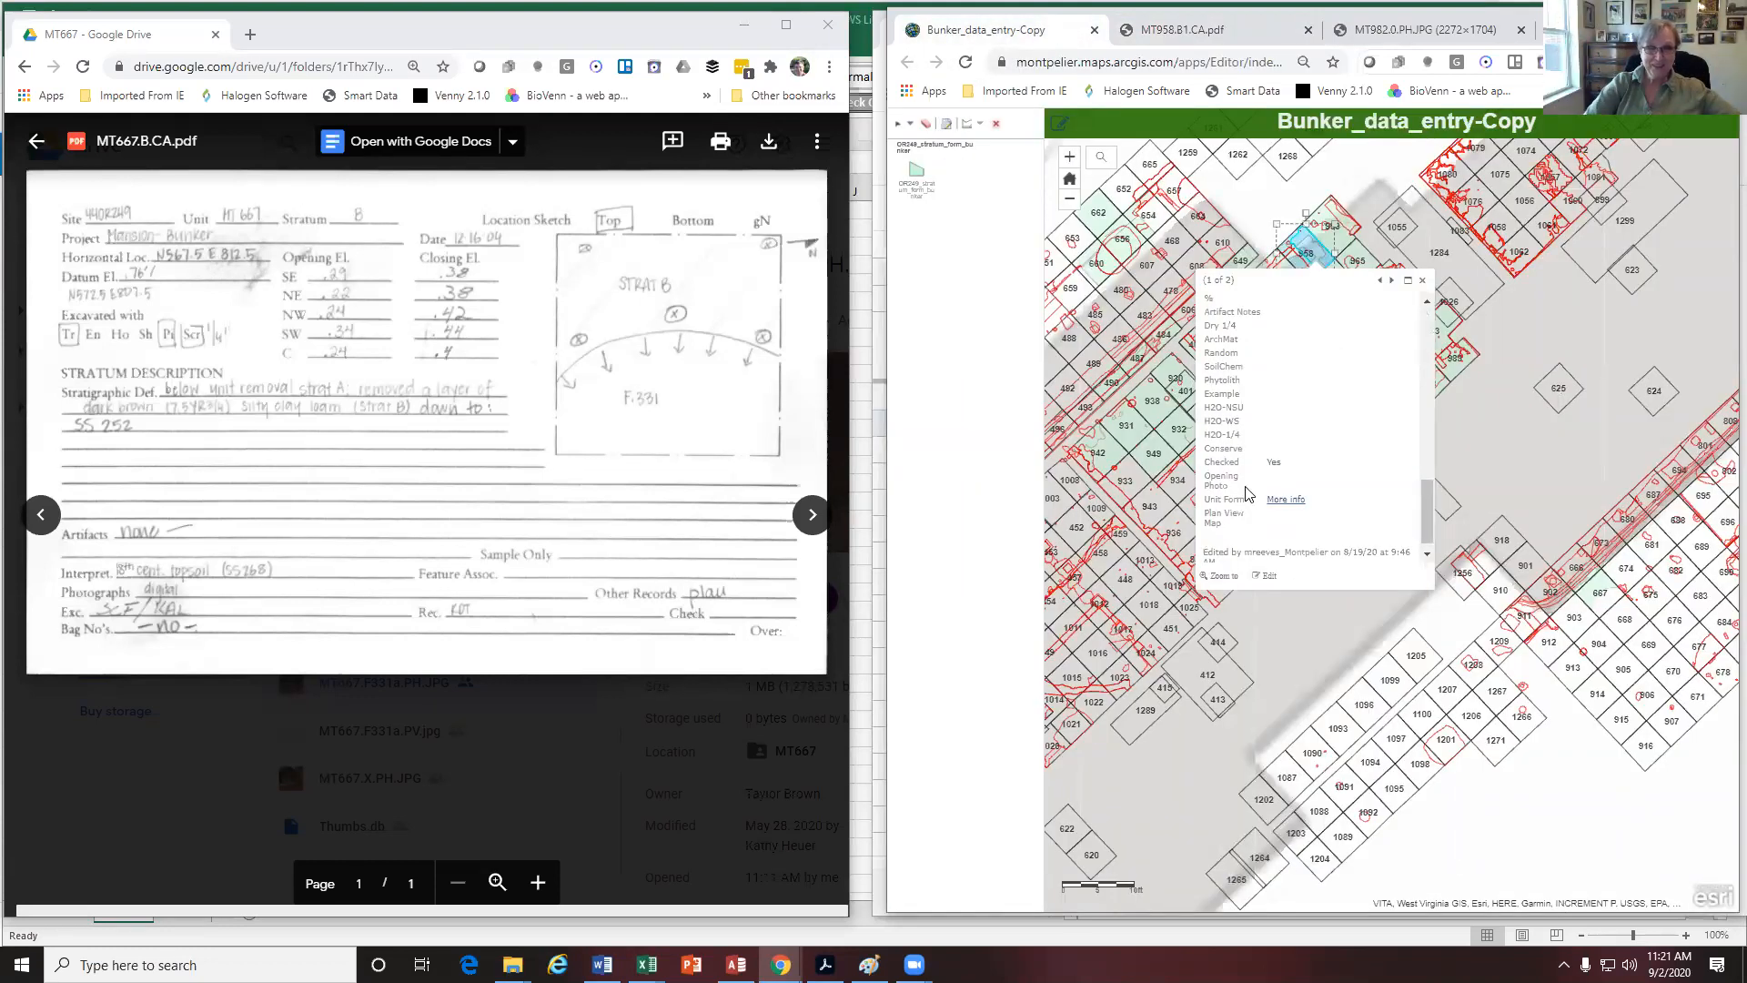
Review the unit 958 stratum B1 record, from its screening, sample and link fields back to its unit and location entries
scroll(1276, 463, "up", 5)
scroll(1276, 463, "down", 5)
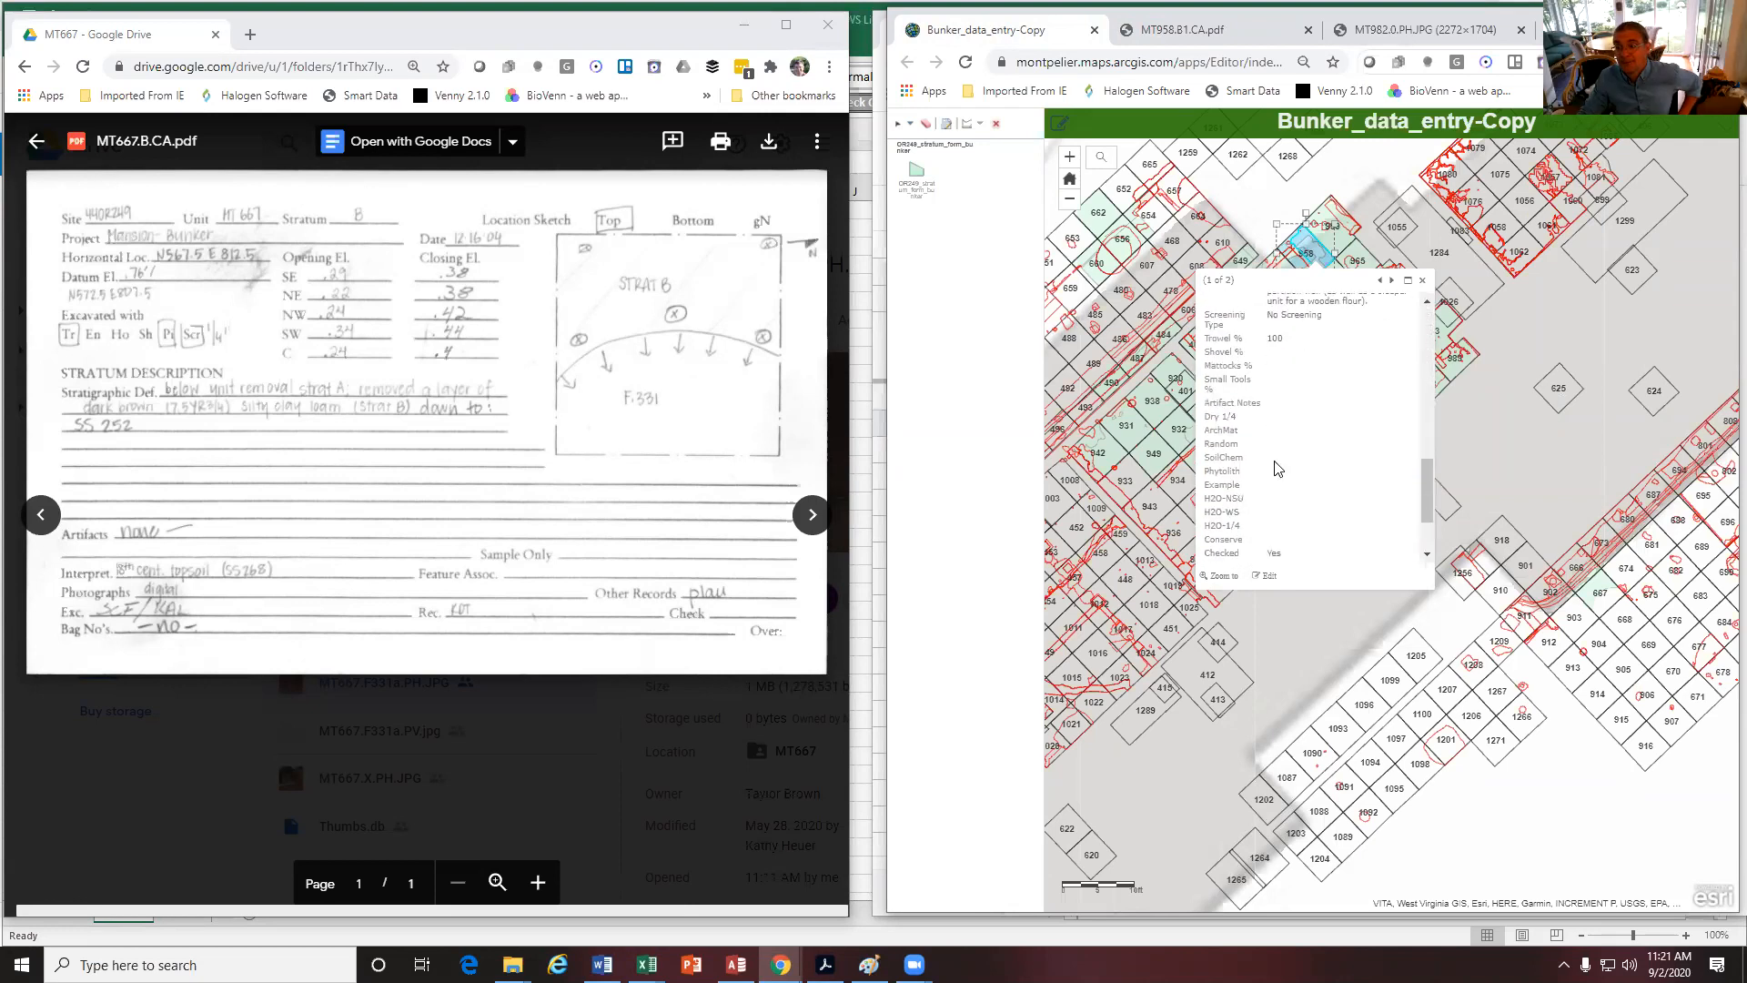
scroll(1276, 468, "down", 2)
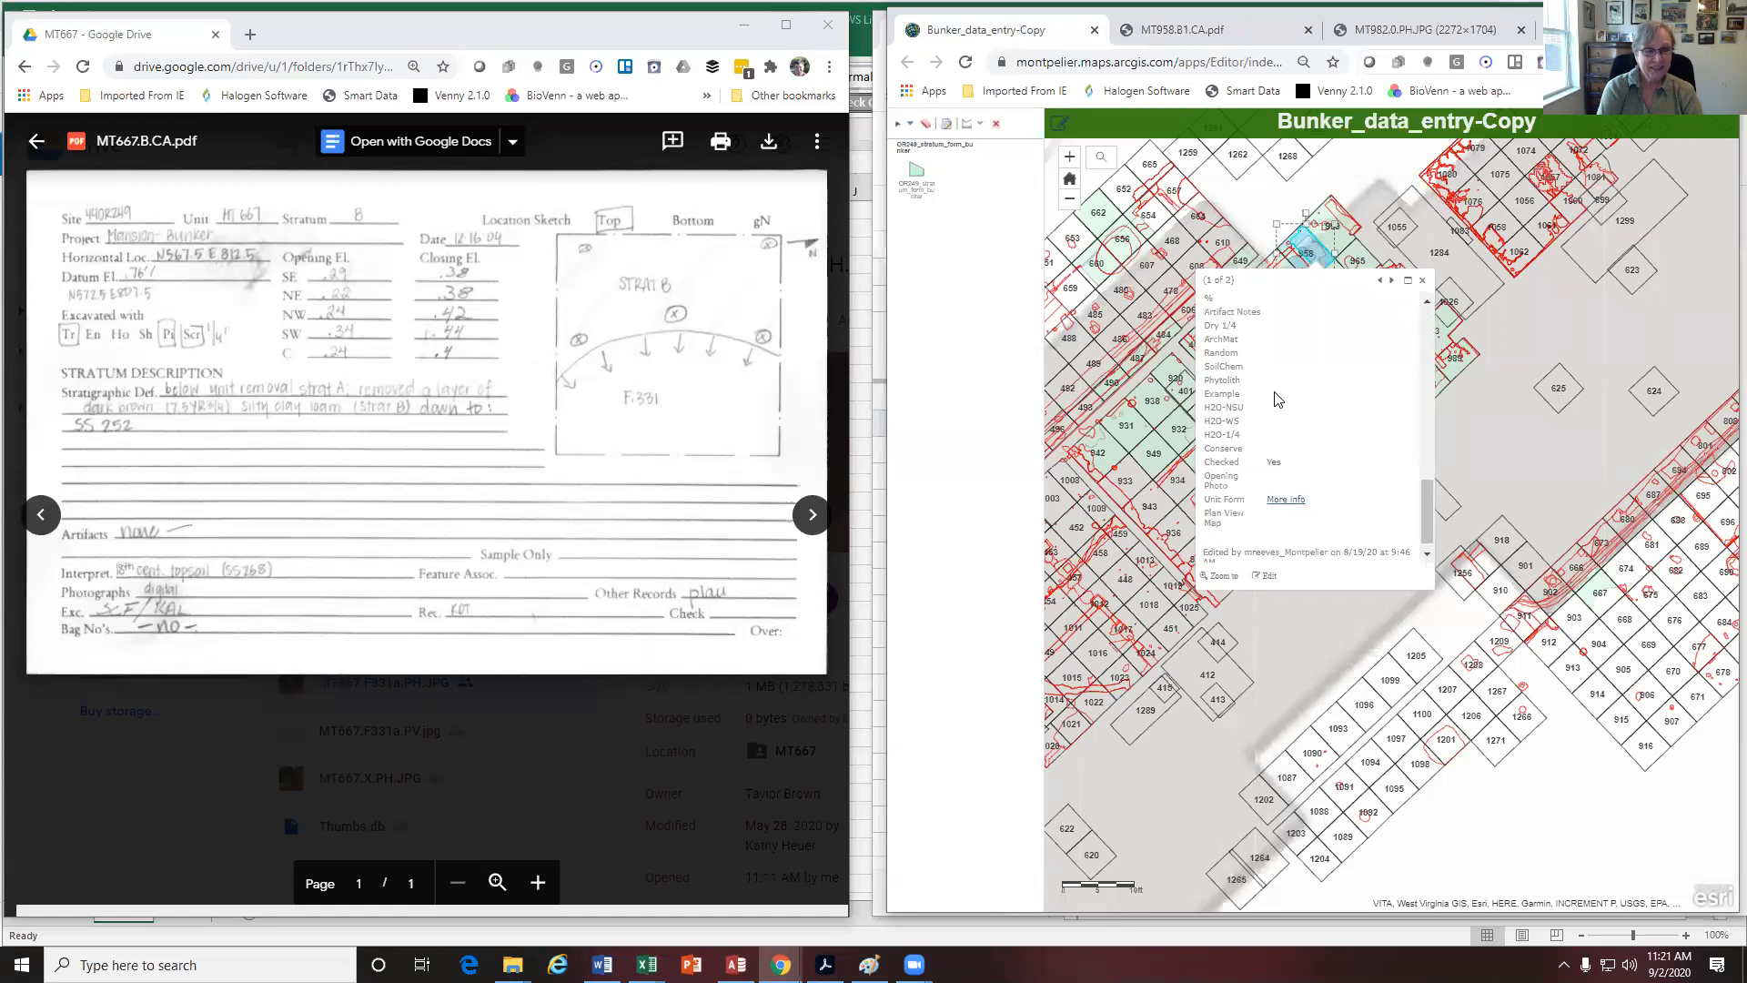
scroll(1275, 400, "up", 2)
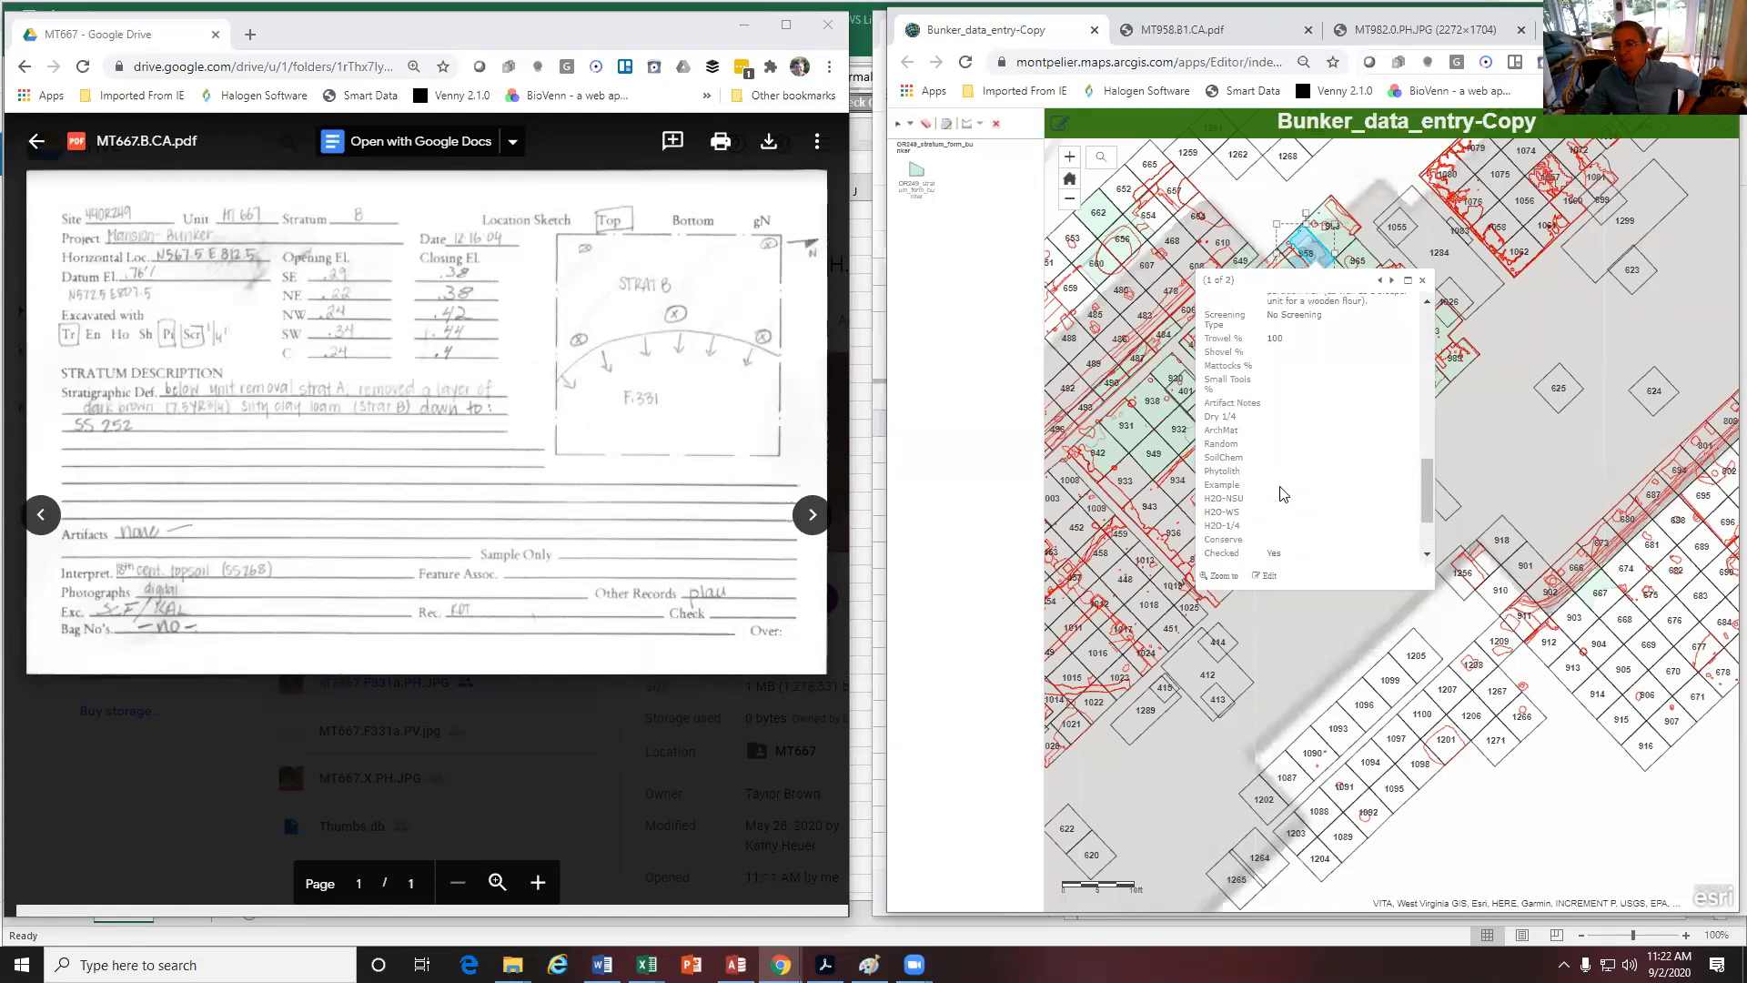
scroll(1310, 470, "up", 8)
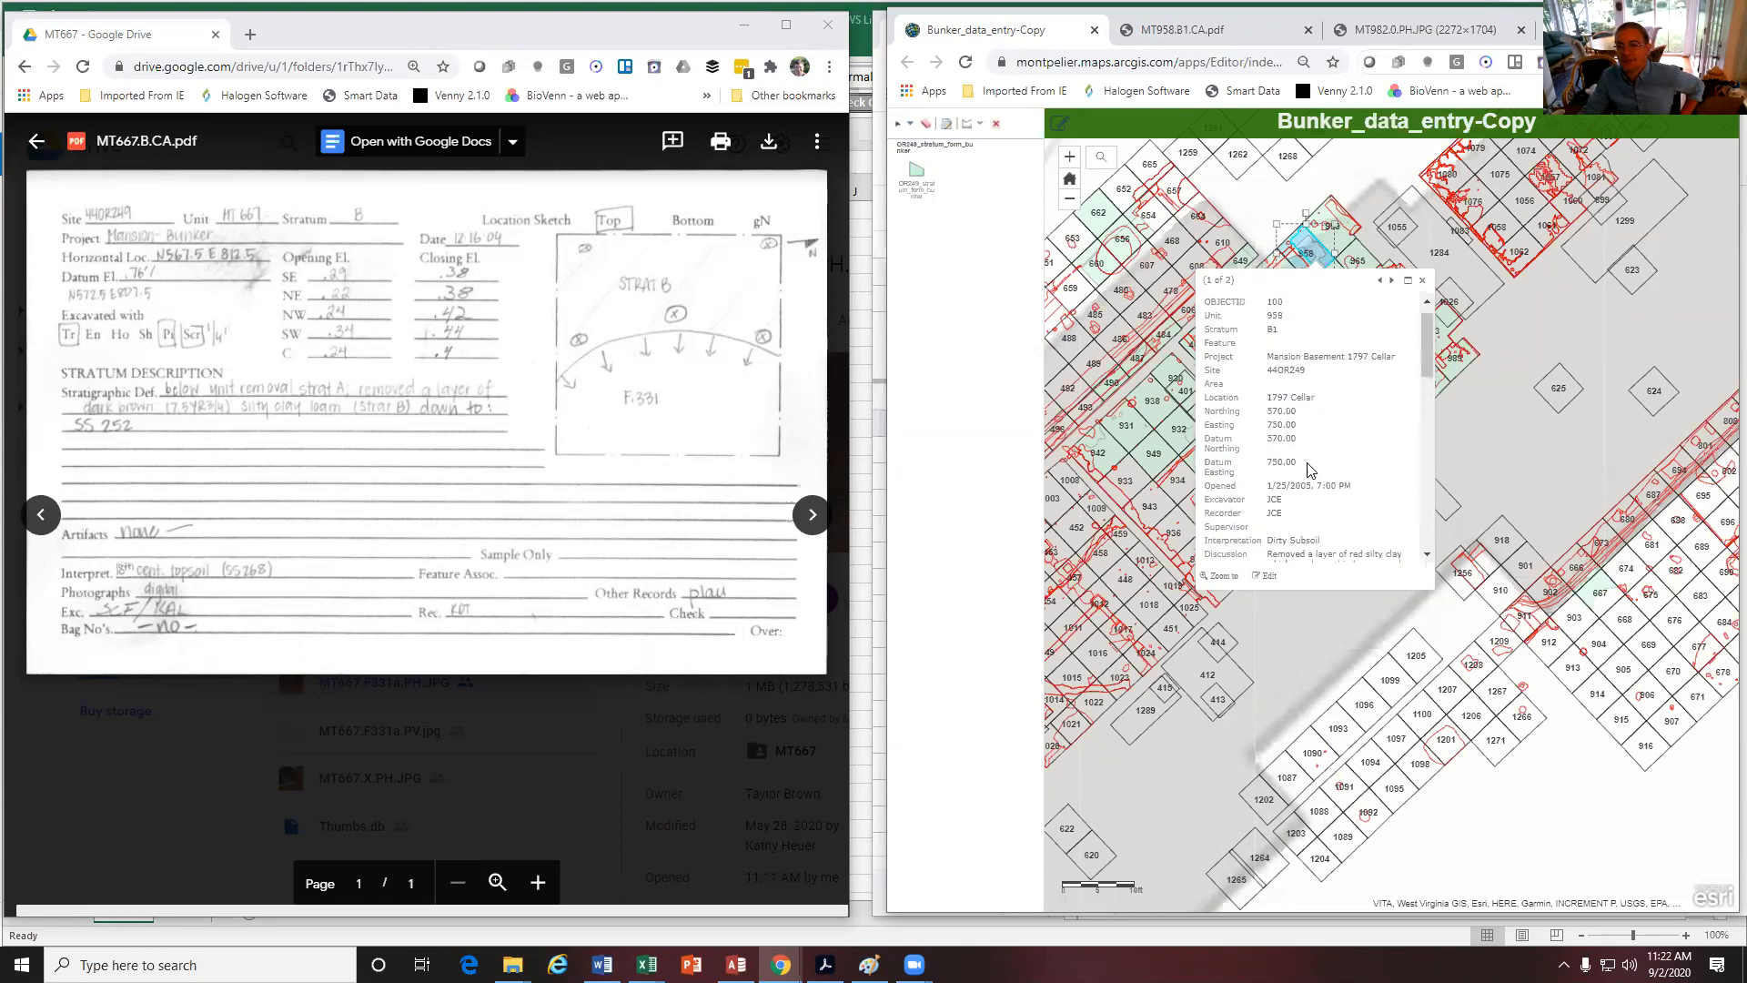
scroll(1310, 470, "up", 1)
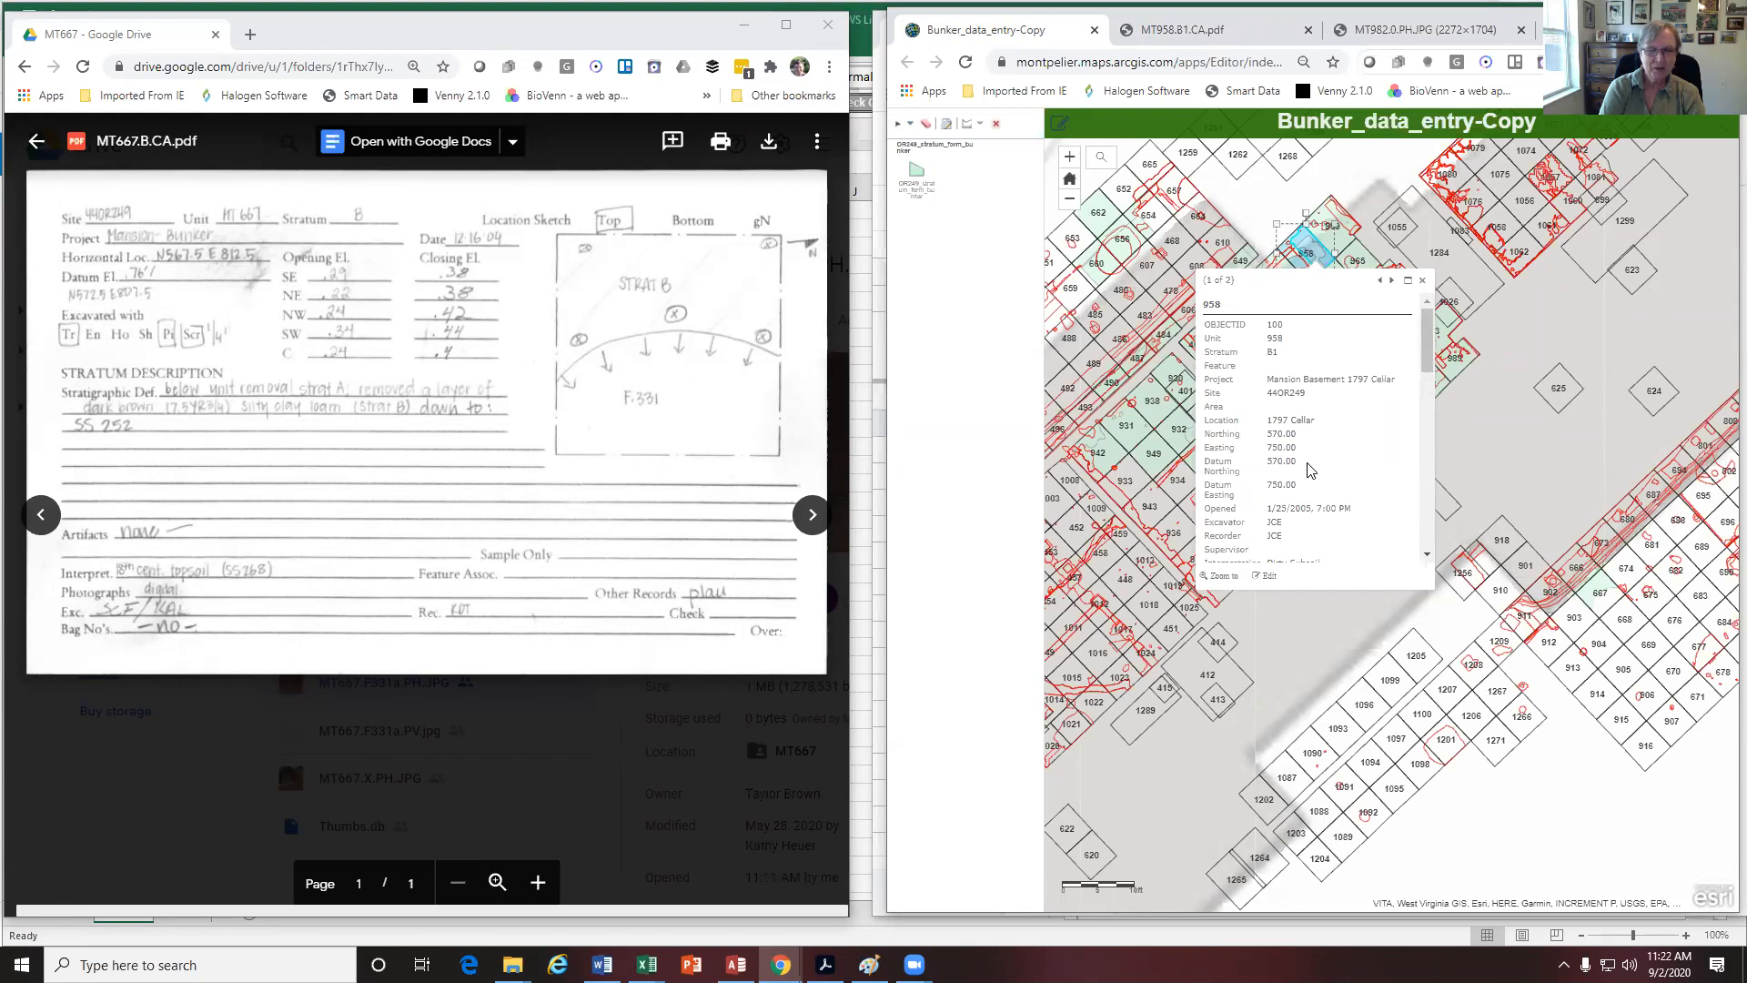